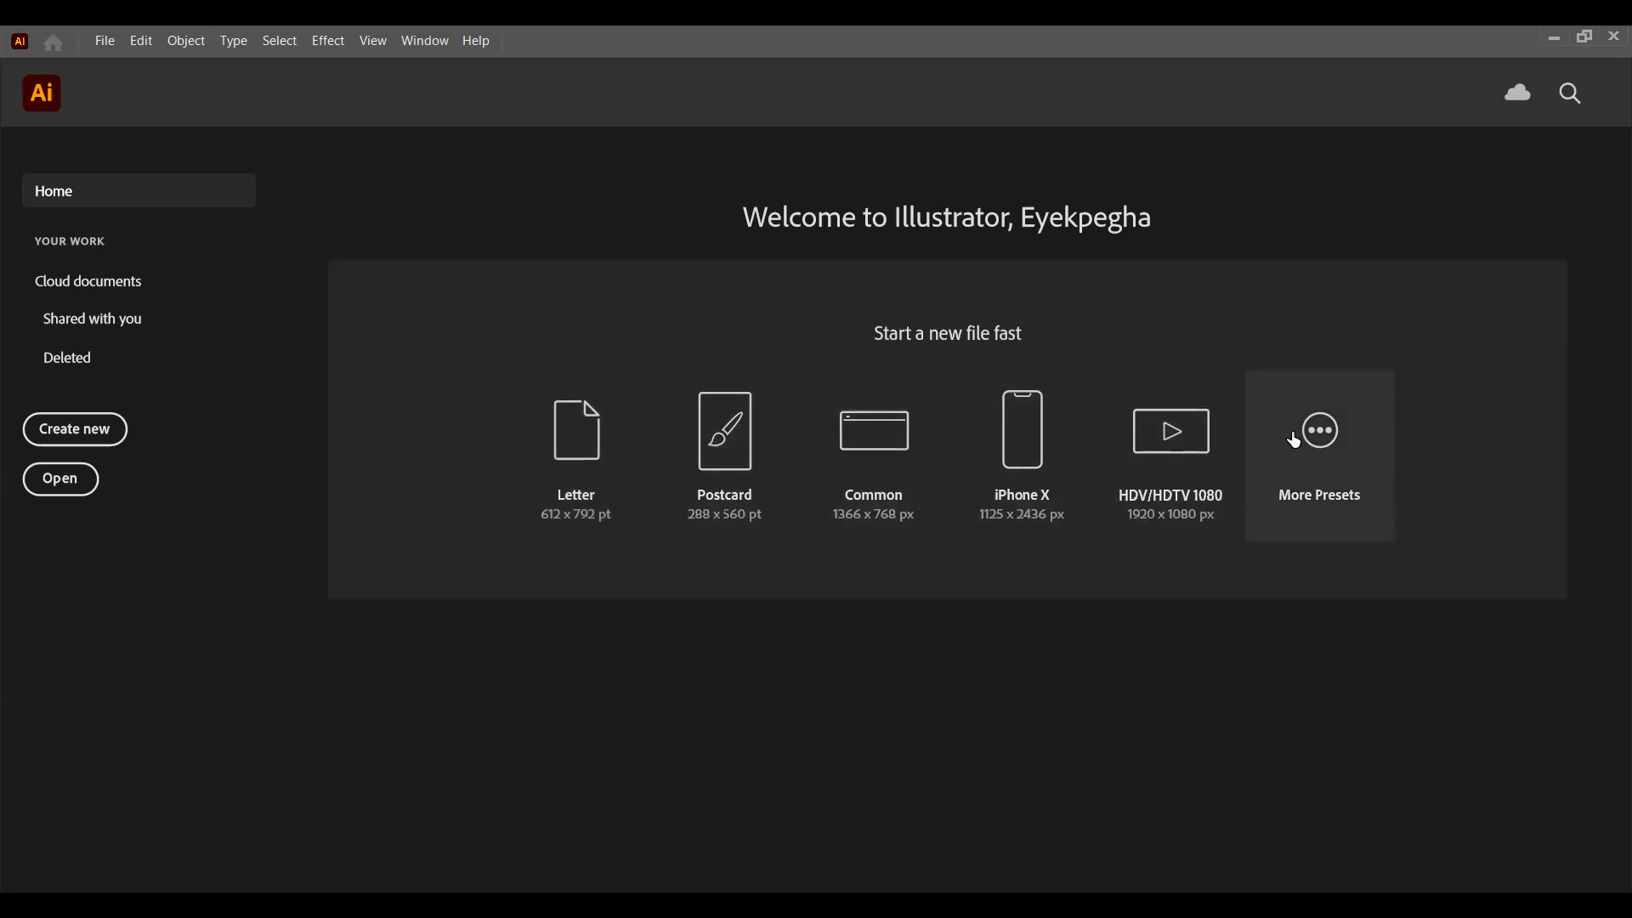
Step: Examine the new-document presets in the Saved, Mobile, Web, Print, Film & Video, Art & Illustration and Recent categories
{"action": "left_click", "coordinate": [1339, 439]}
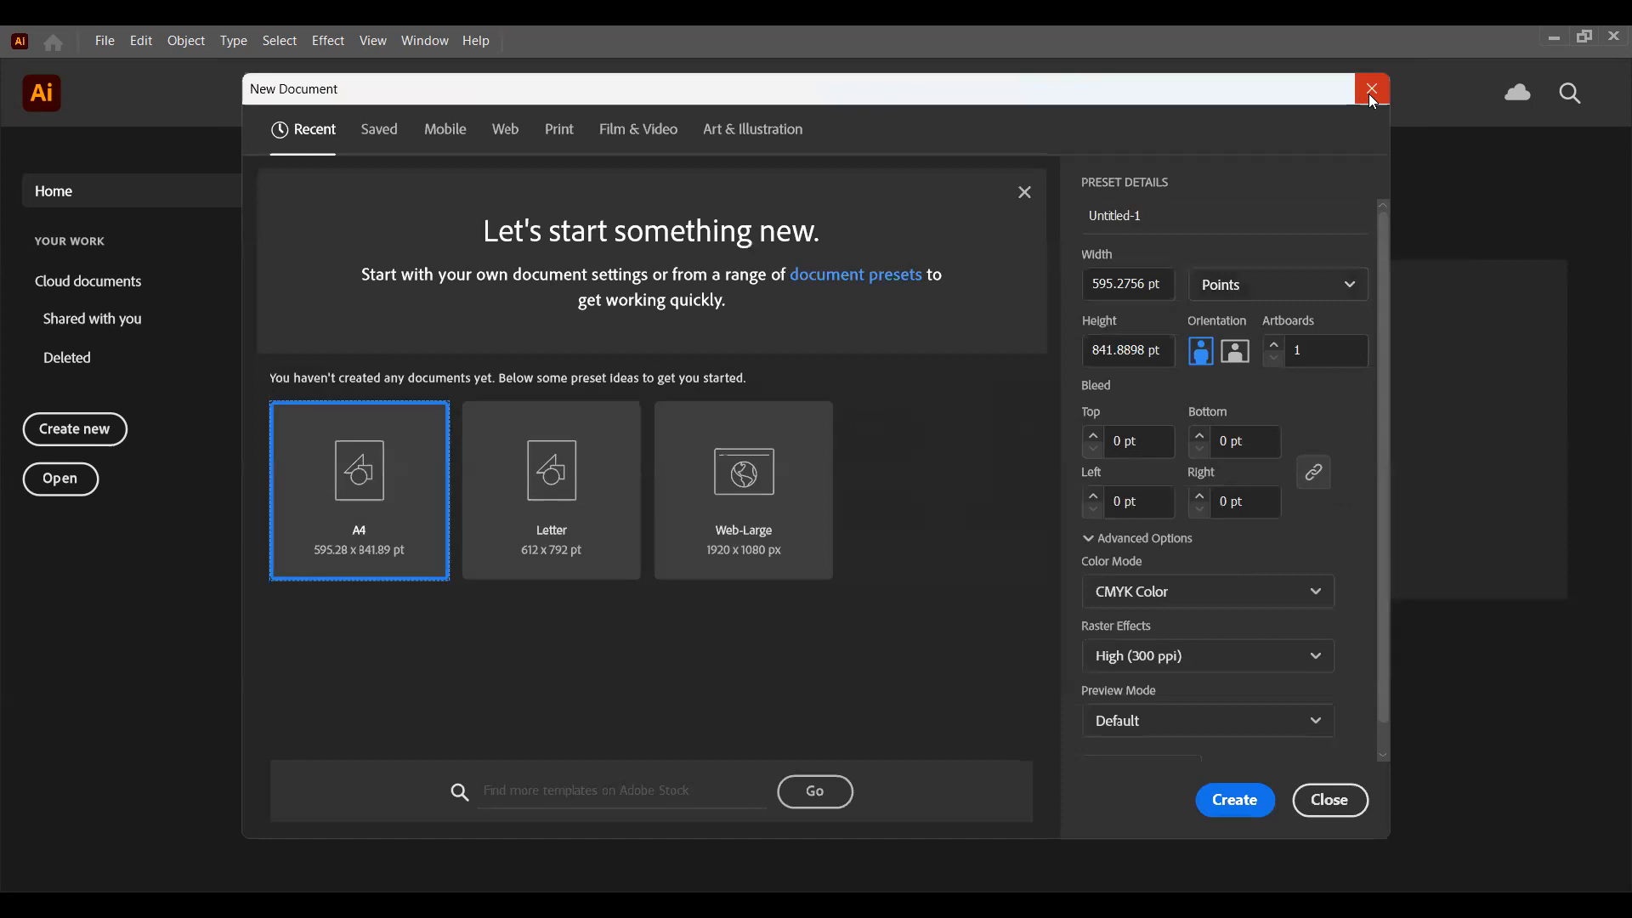
{"action": "left_click", "coordinate": [1370, 93]}
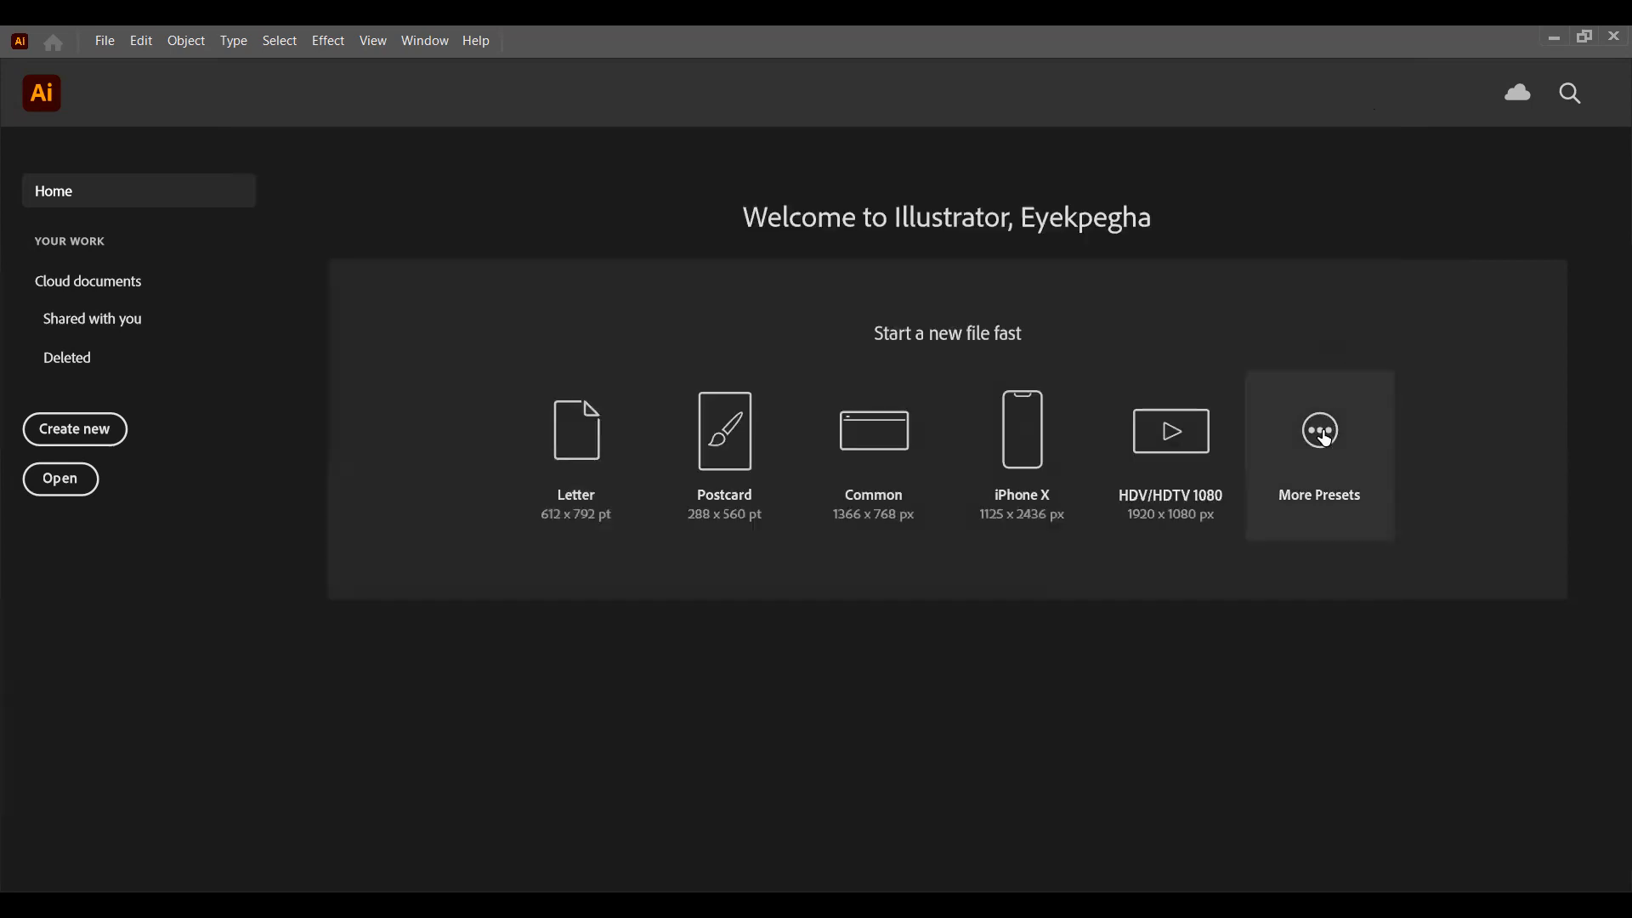
{"action": "left_click", "coordinate": [1320, 440]}
{"action": "left_click", "coordinate": [383, 129]}
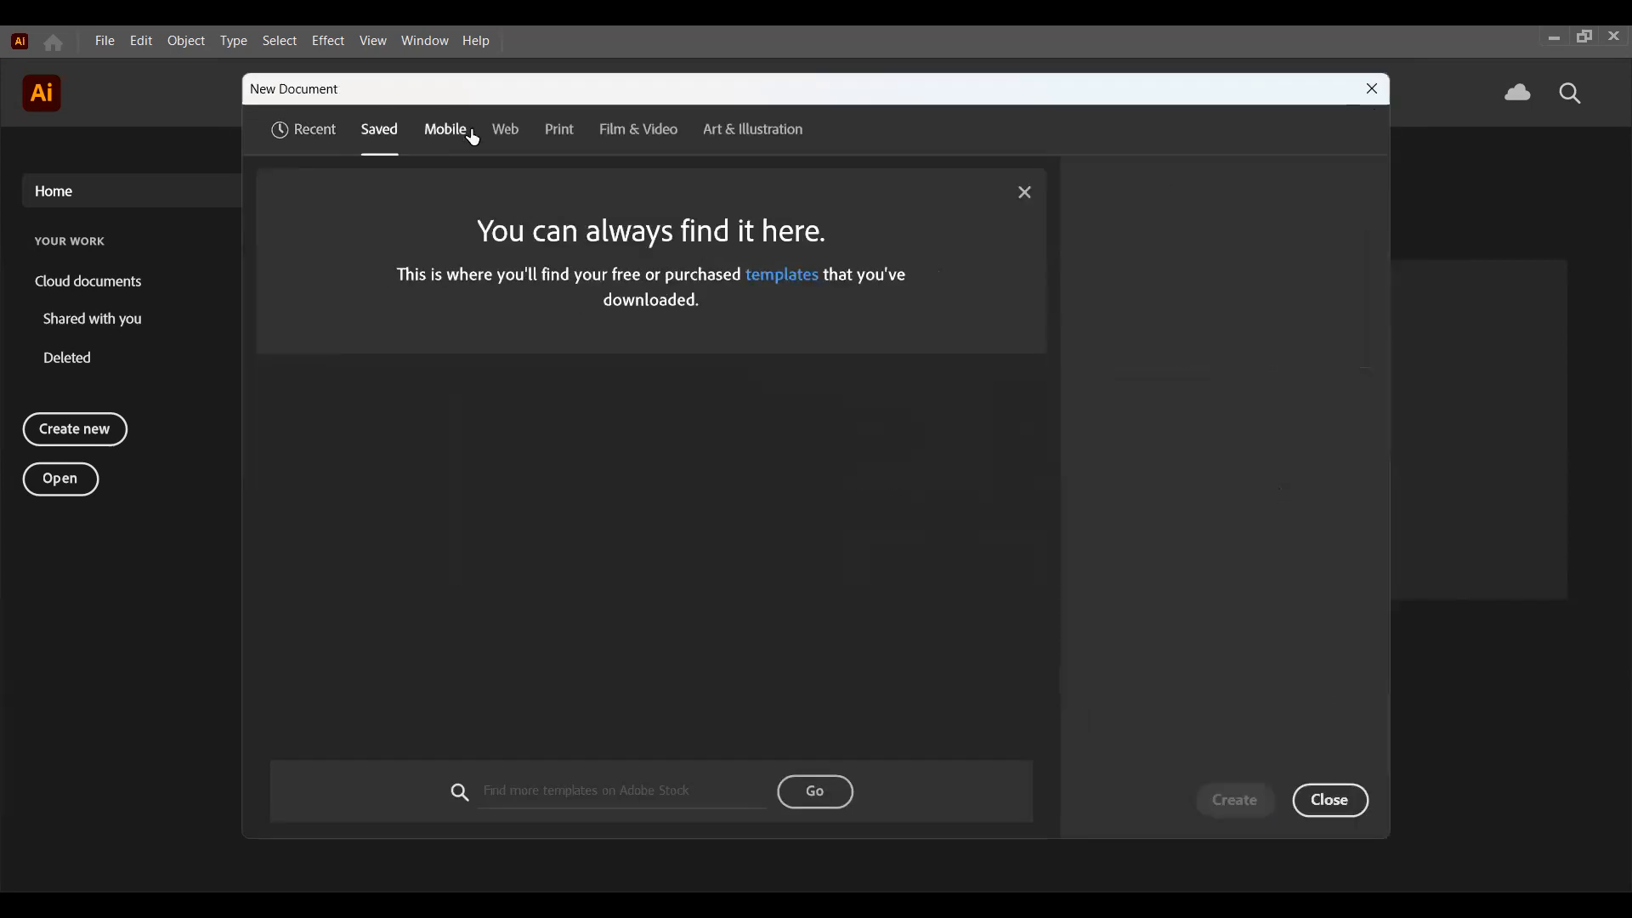
{"action": "left_click", "coordinate": [454, 129]}
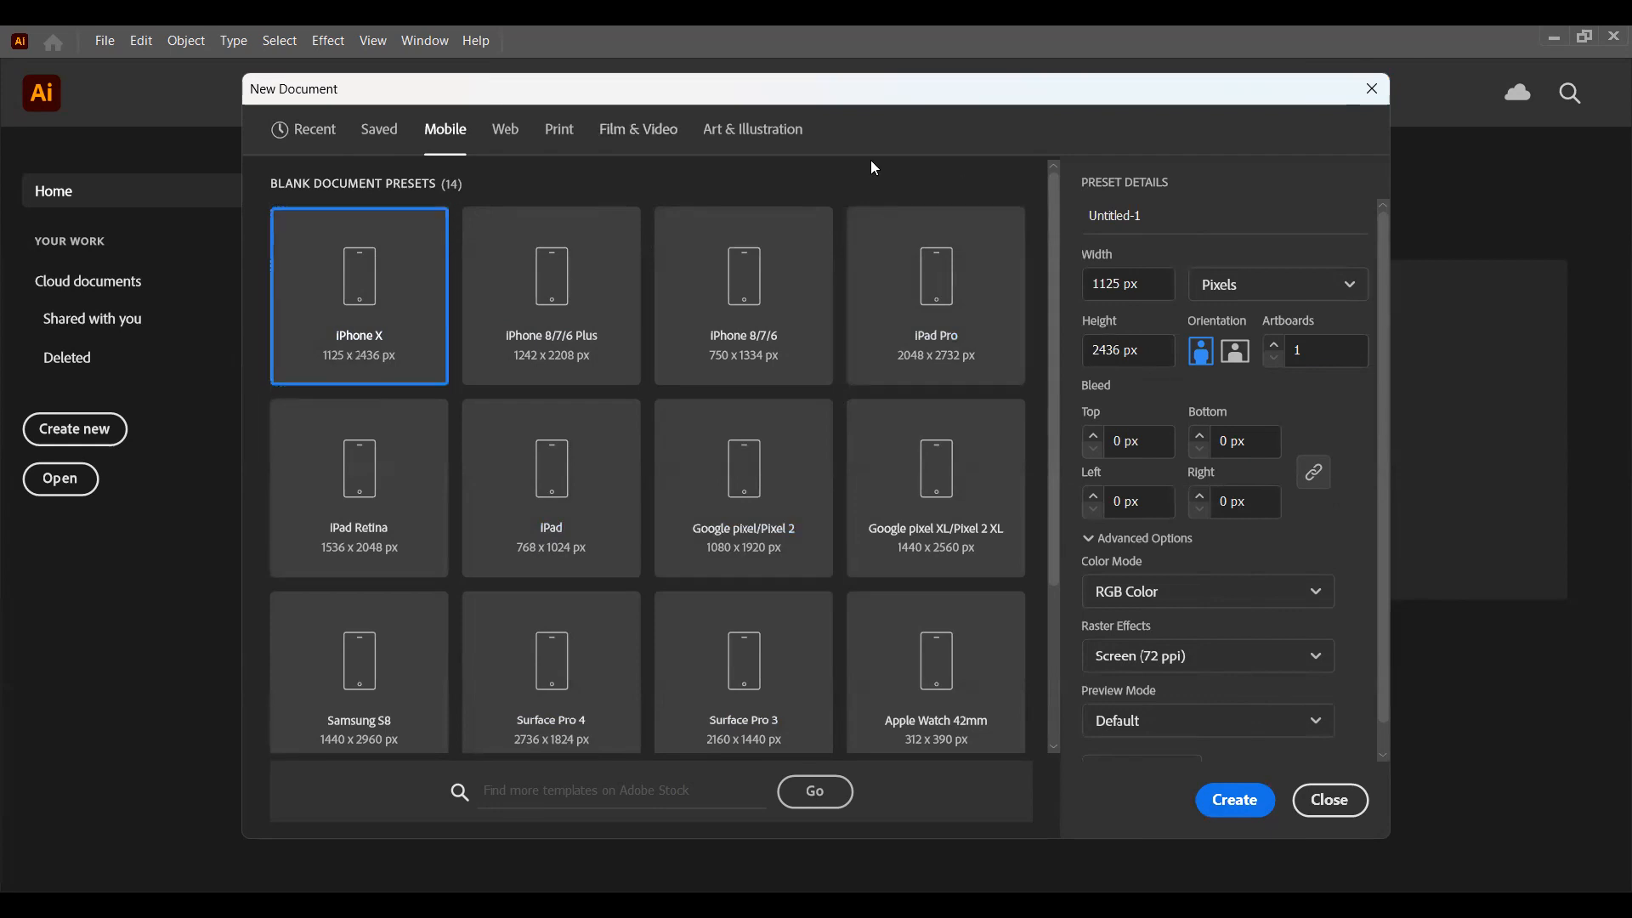
{"action": "left_click", "coordinate": [510, 141]}
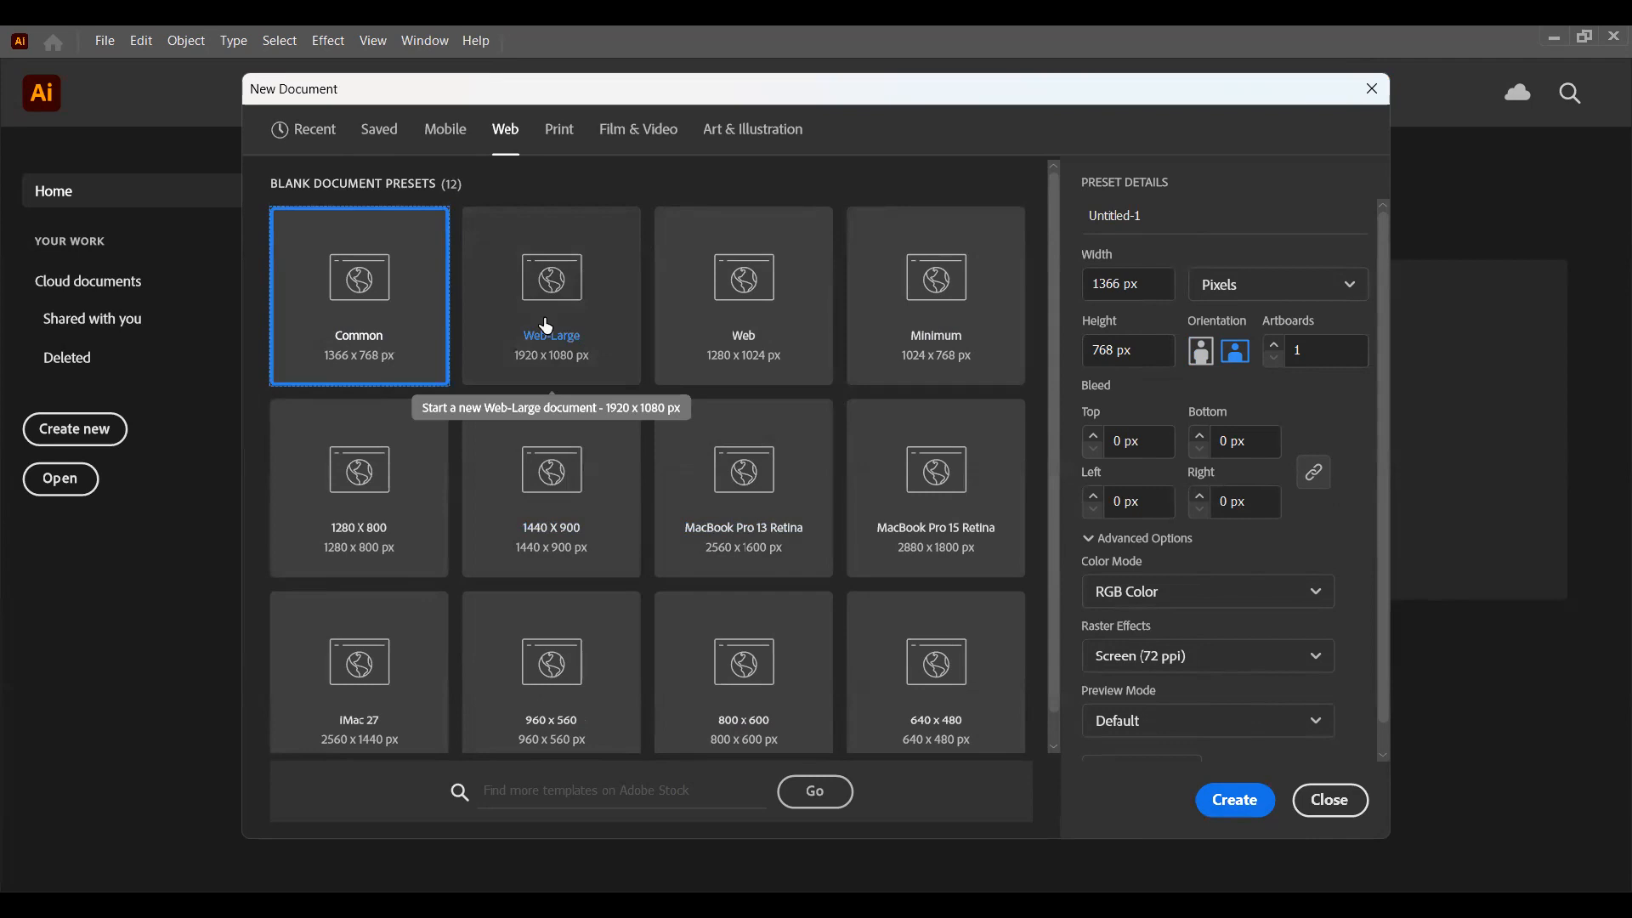
{"action": "left_click", "coordinate": [558, 136]}
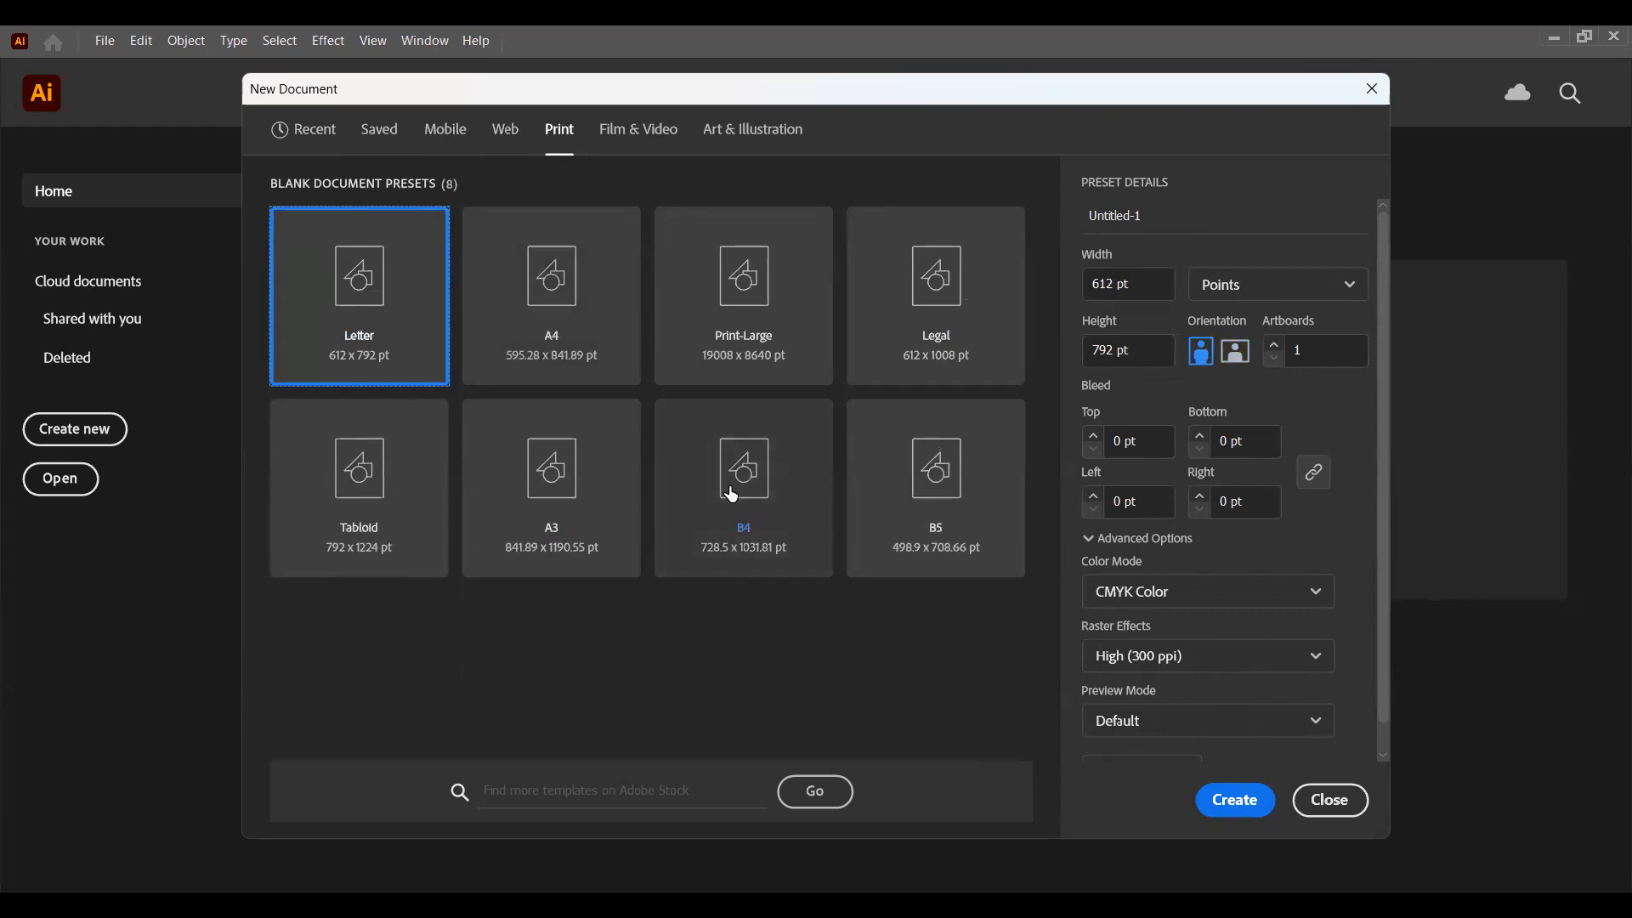
{"action": "left_click", "coordinate": [626, 134]}
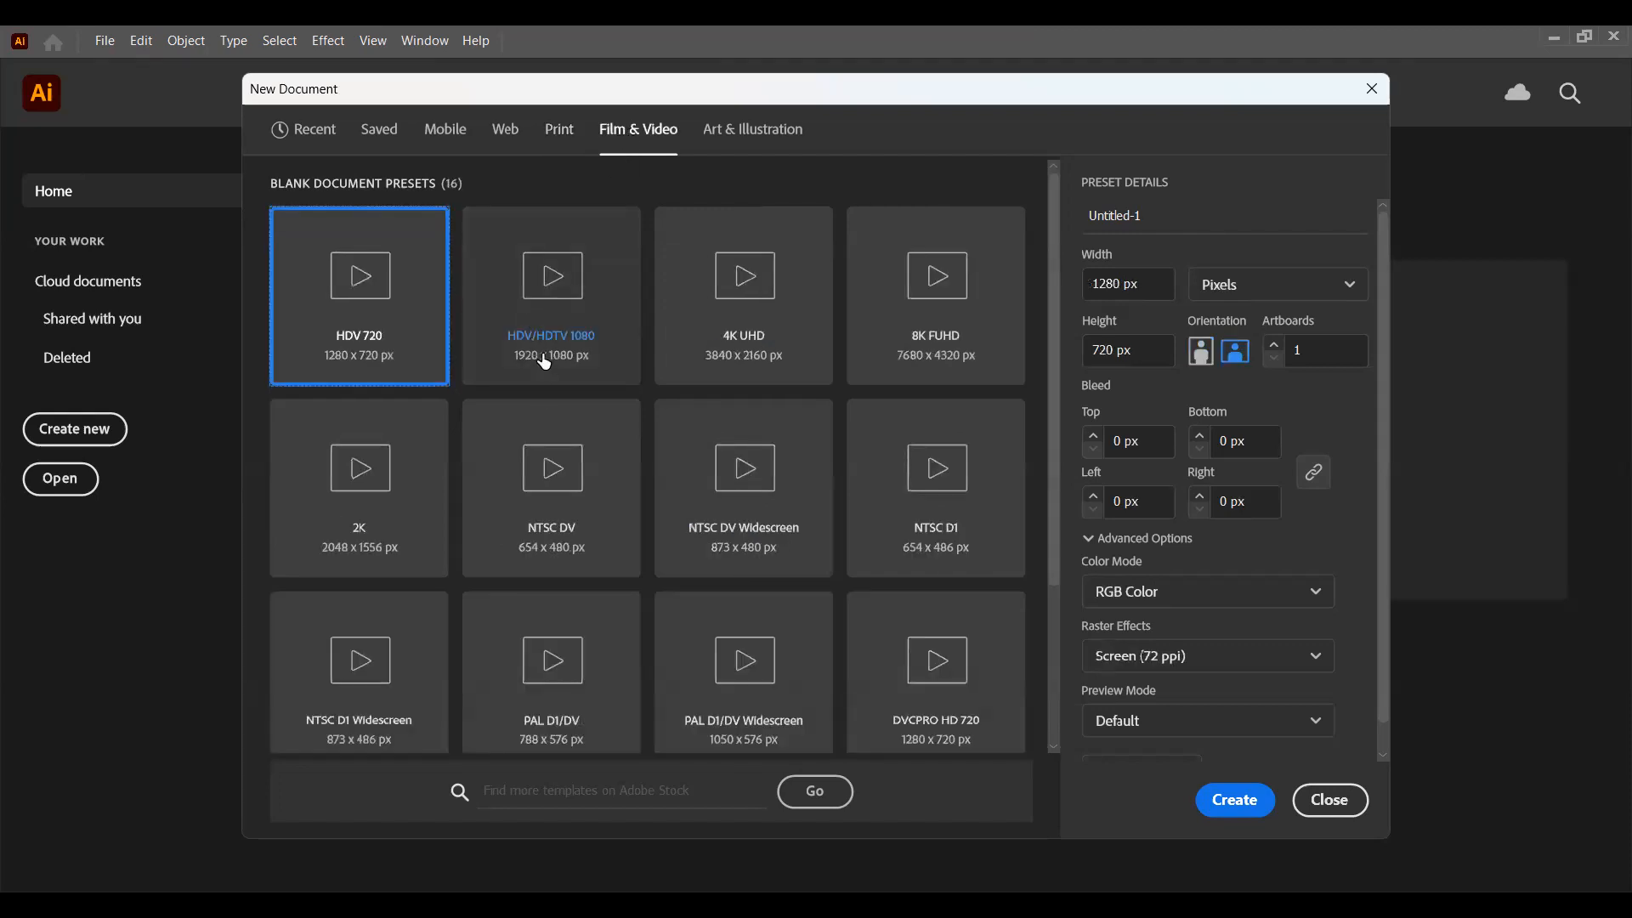
{"action": "left_click", "coordinate": [753, 141]}
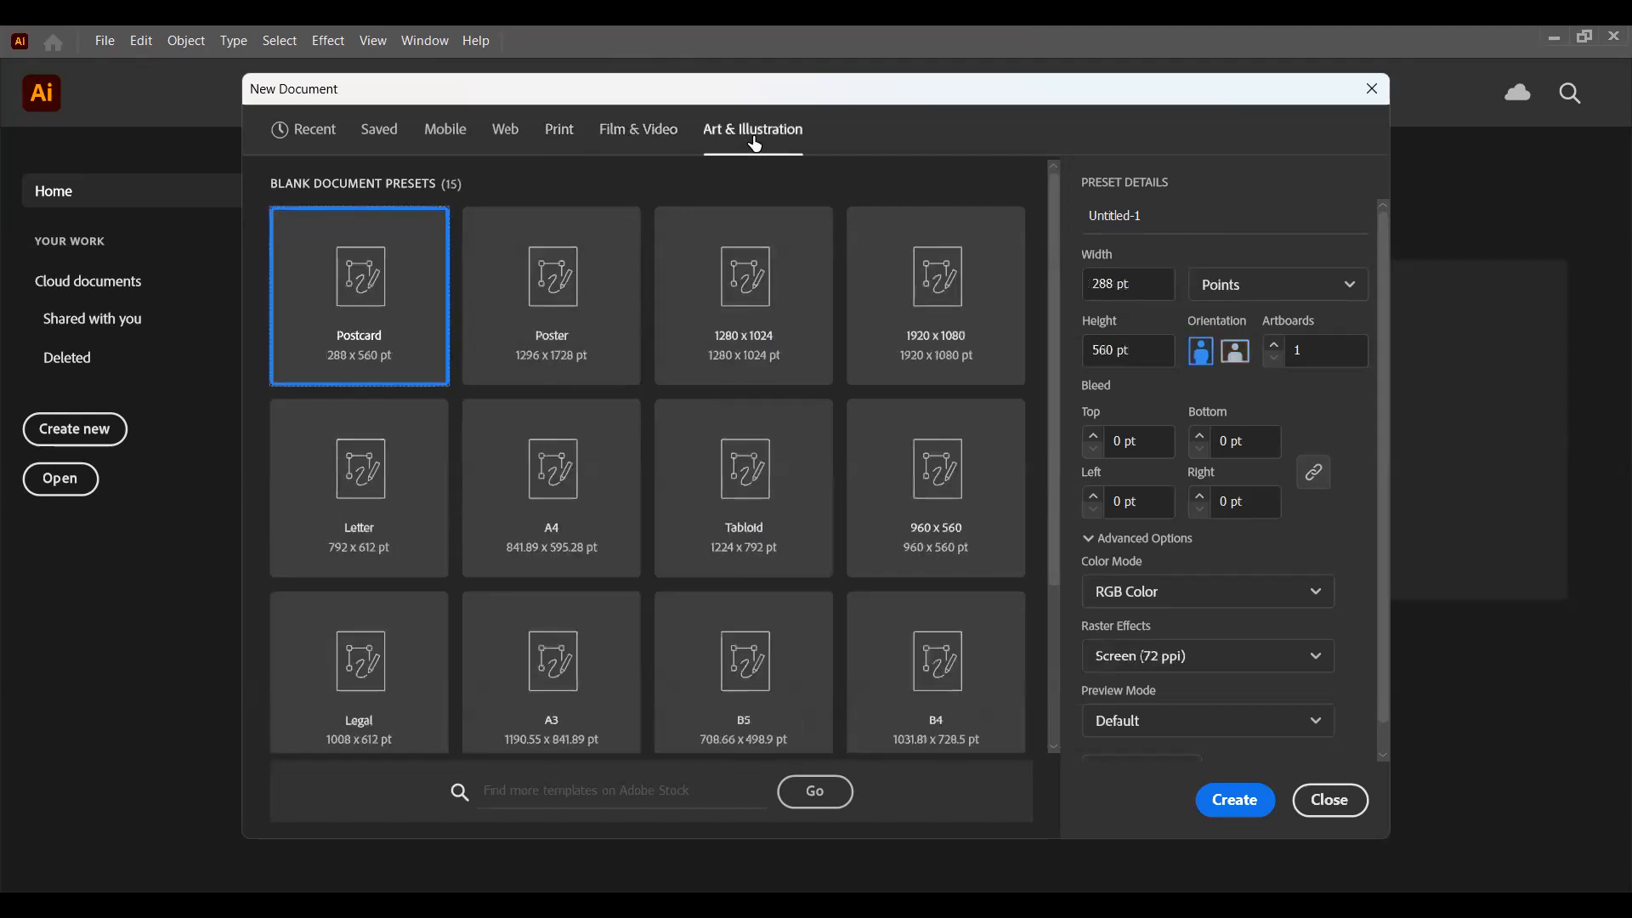
{"action": "left_click", "coordinate": [331, 140]}
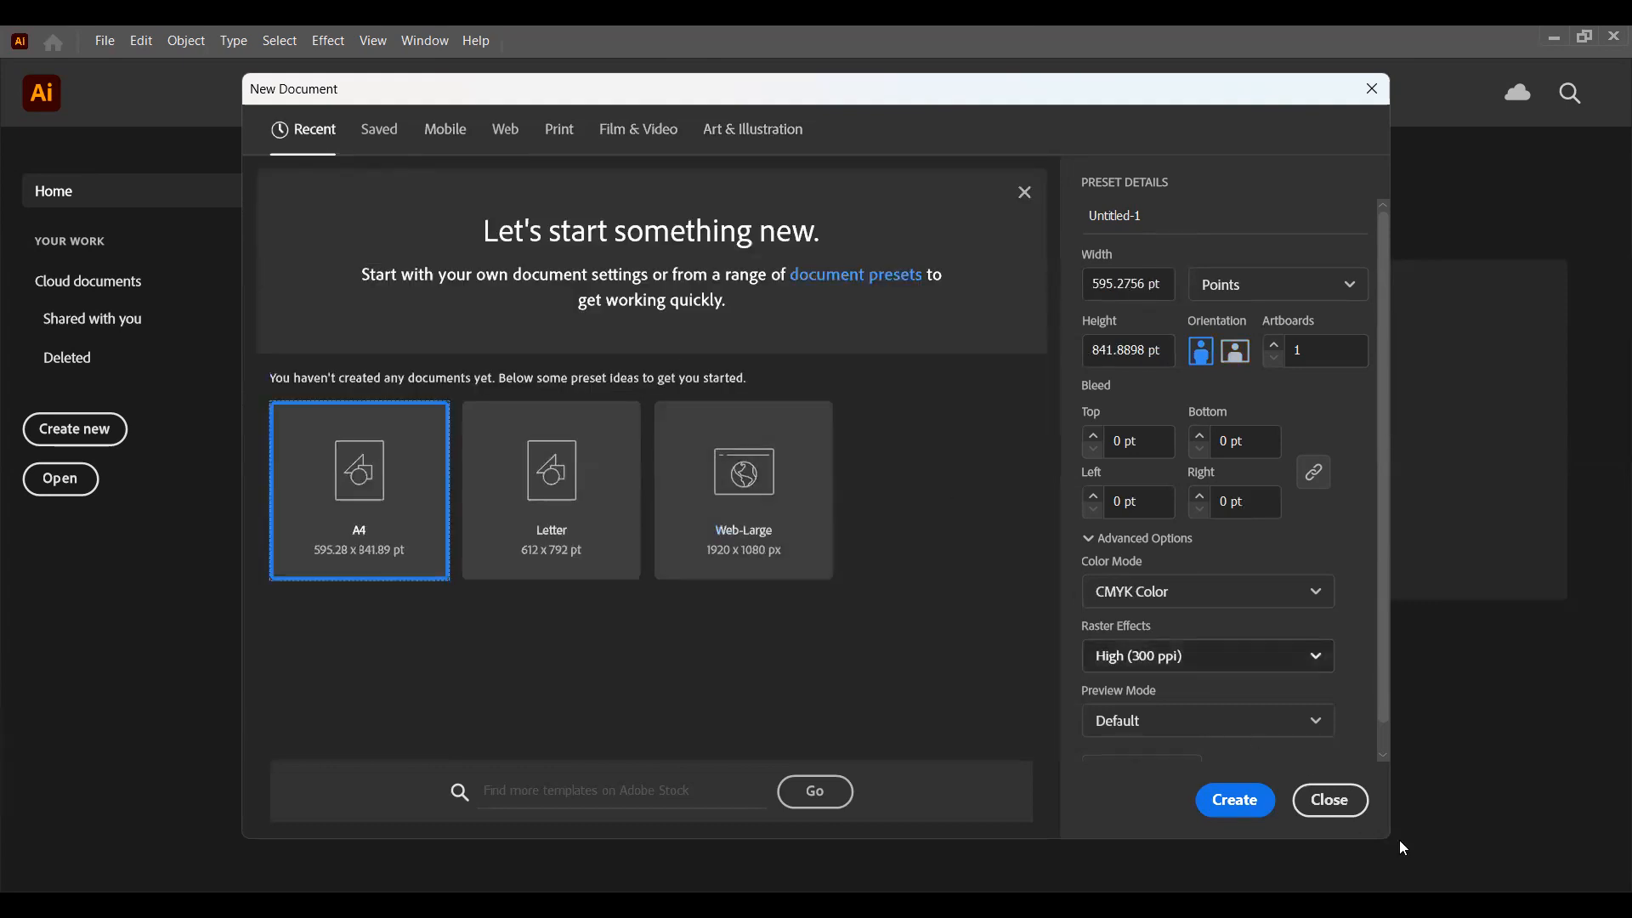
{"action": "left_click", "coordinate": [1330, 802]}
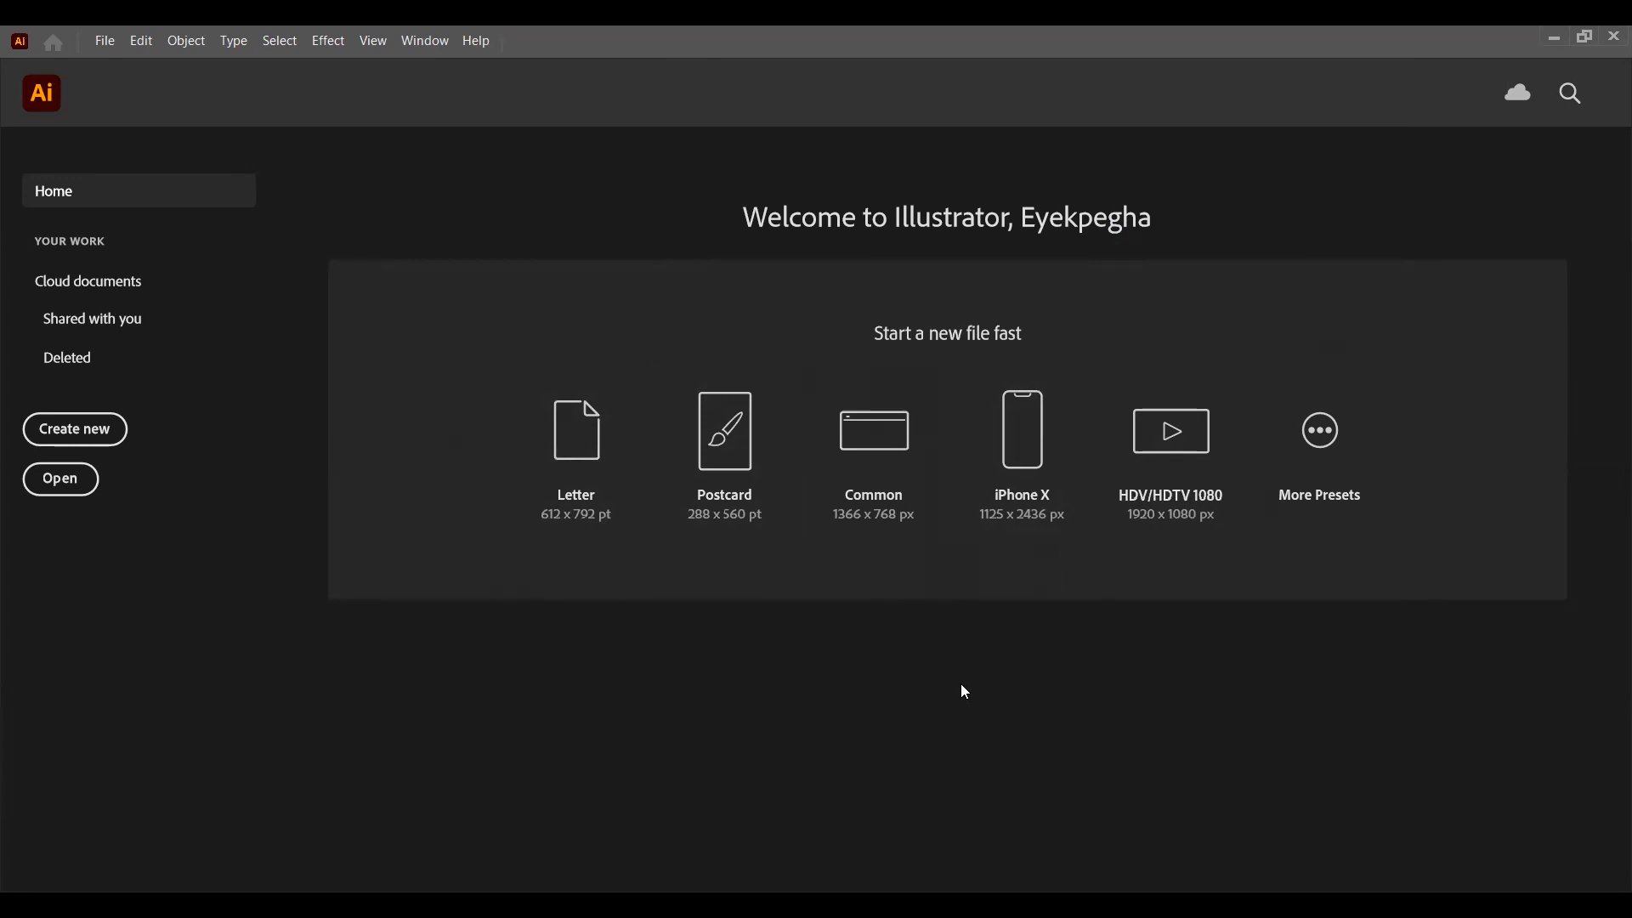
{"action": "left_click", "coordinate": [83, 440]}
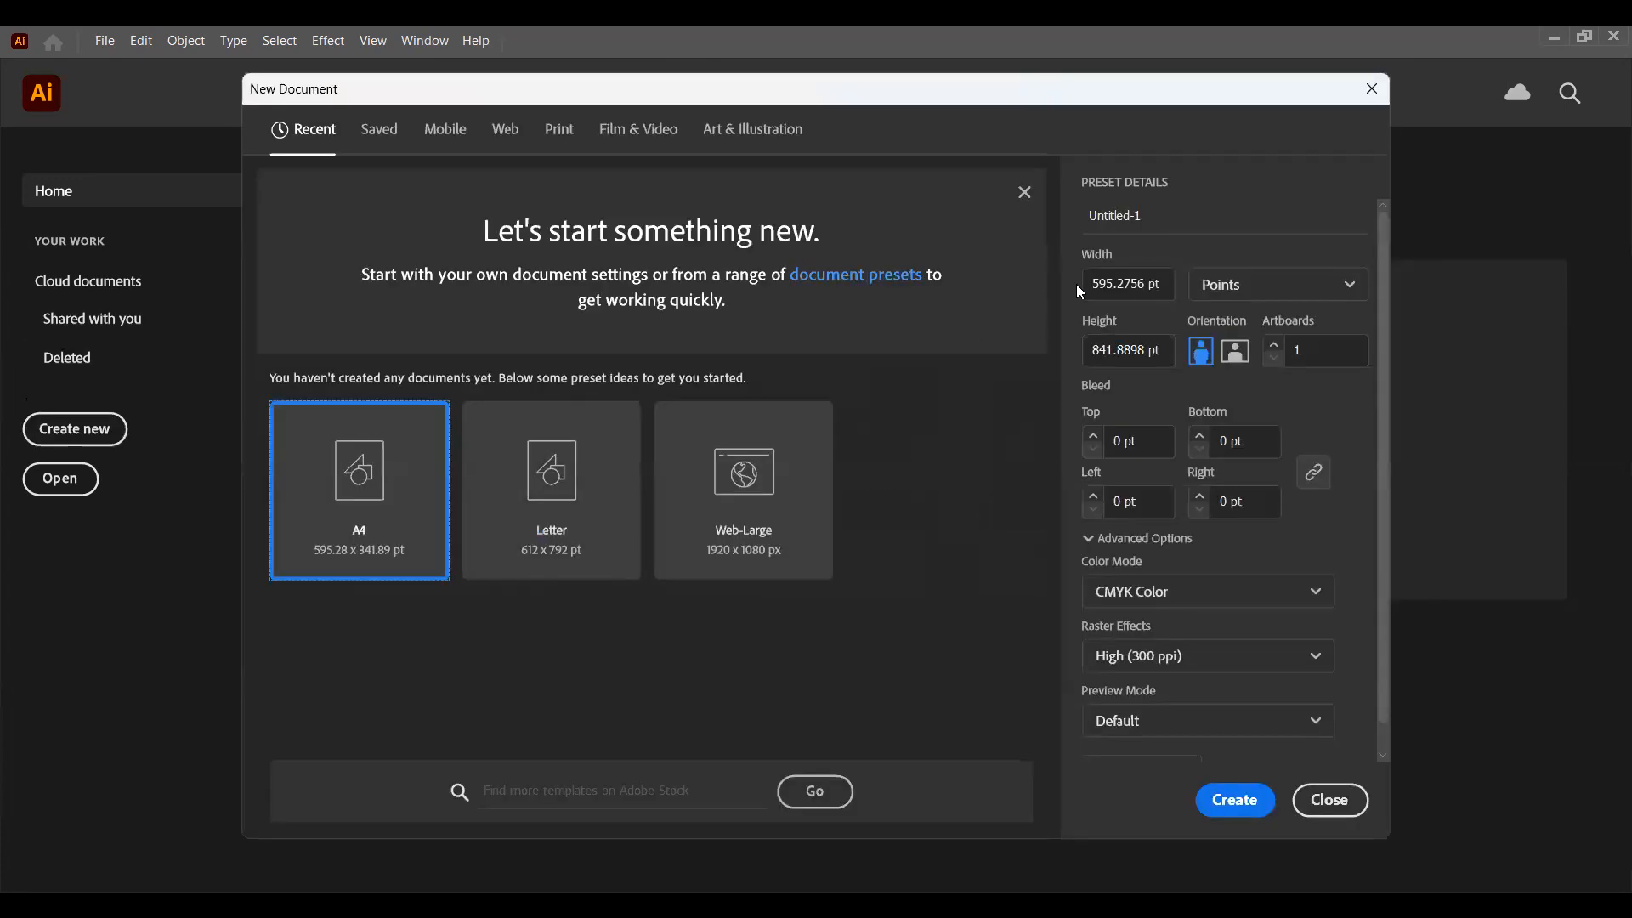
{"action": "left_click", "coordinate": [1145, 283]}
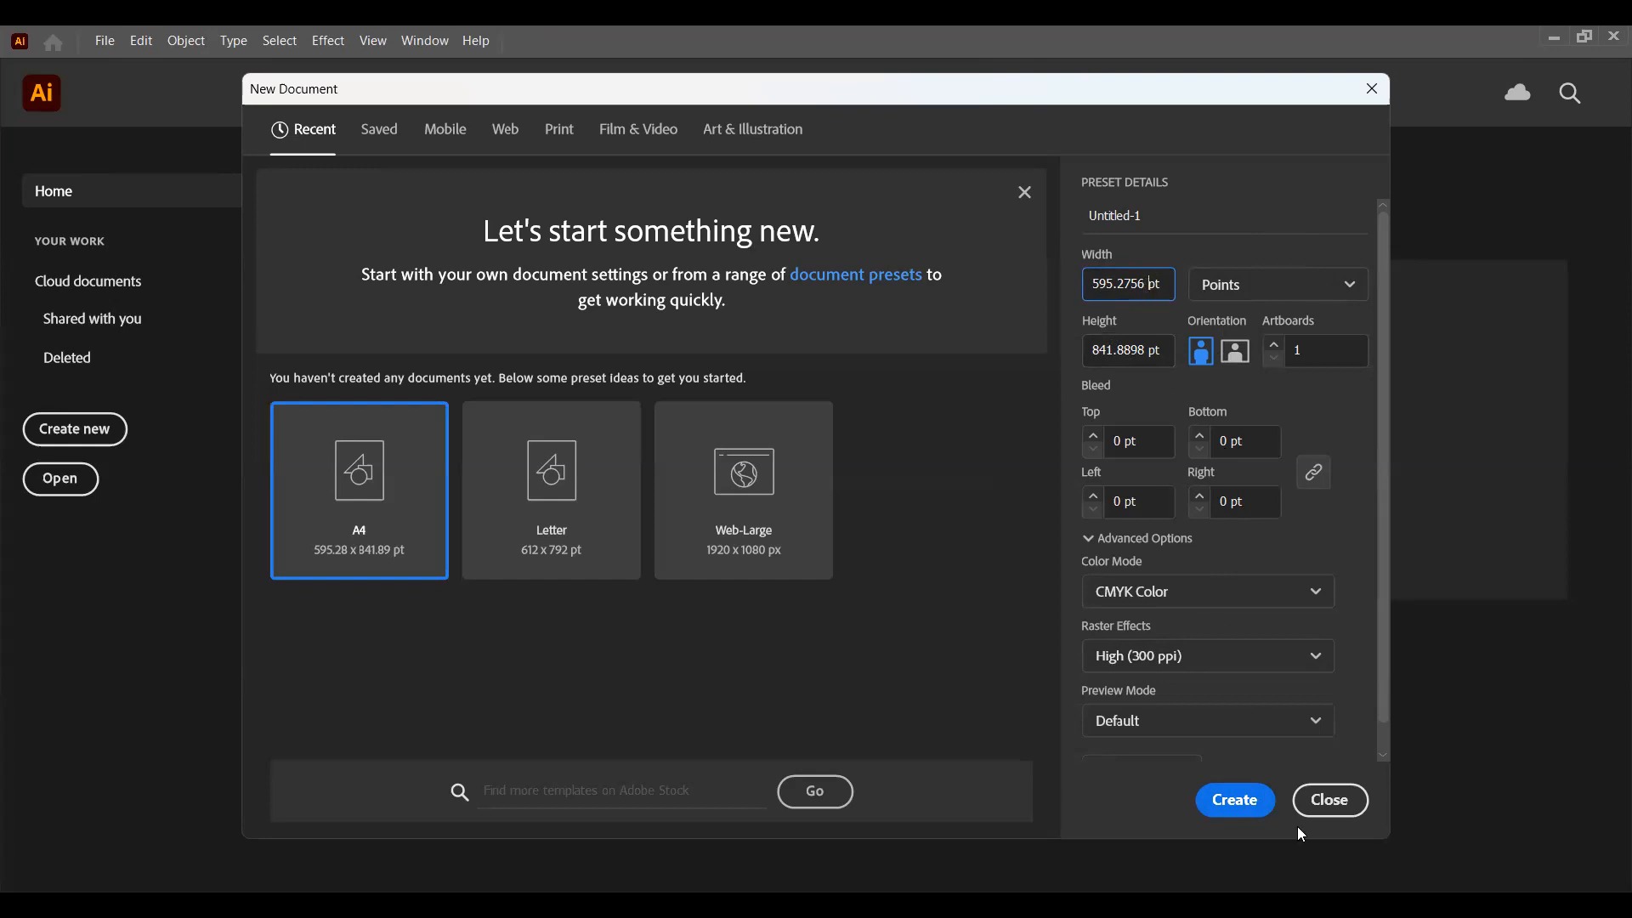
{"action": "left_click", "coordinate": [1331, 807]}
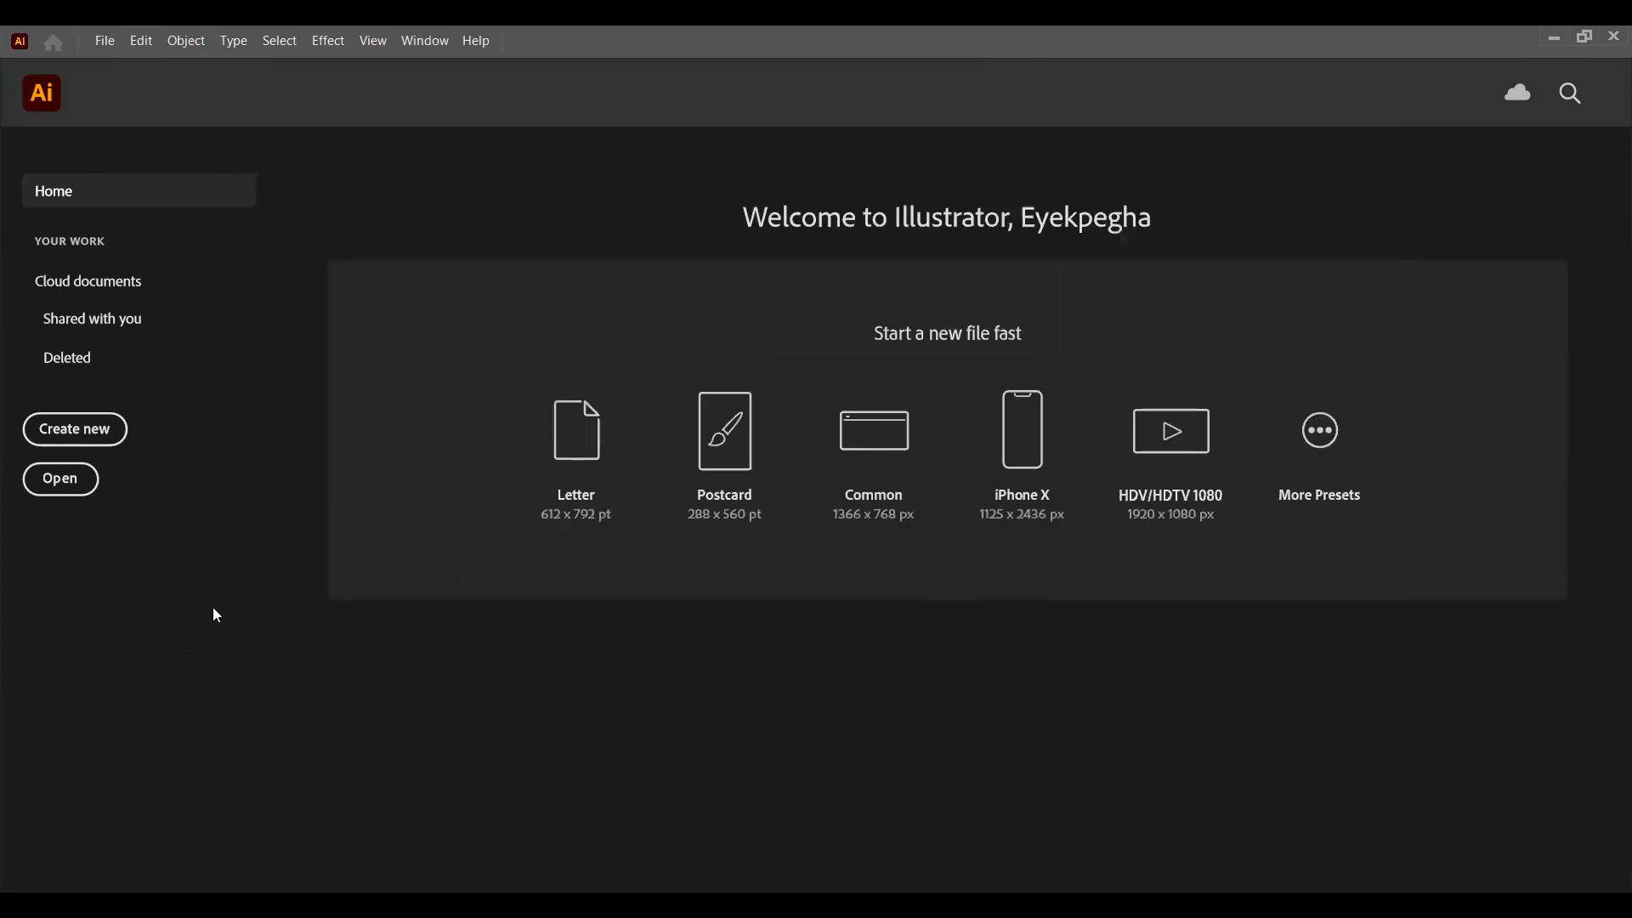
Step: Begin a new document setup, view the Web and Print presets and return to the Recent presets
{"action": "left_click", "coordinate": [88, 442]}
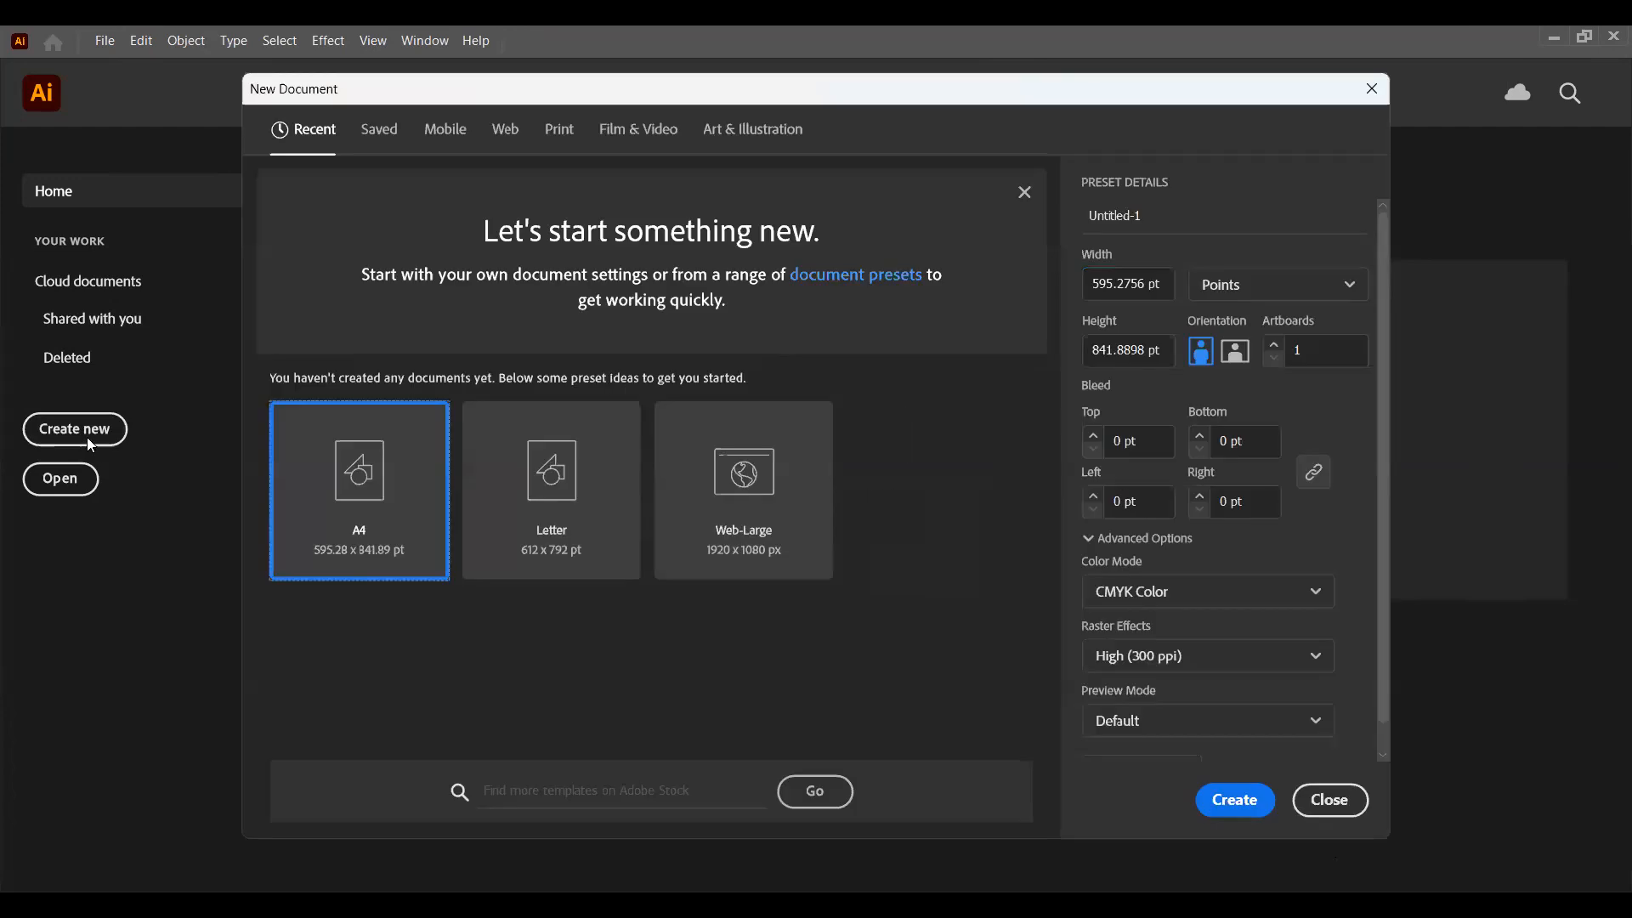
{"action": "left_click", "coordinate": [510, 139]}
{"action": "left_click", "coordinate": [557, 131]}
{"action": "left_click", "coordinate": [326, 132]}
Step: Set the new document's measurement units to inches
{"action": "left_click", "coordinate": [1231, 302]}
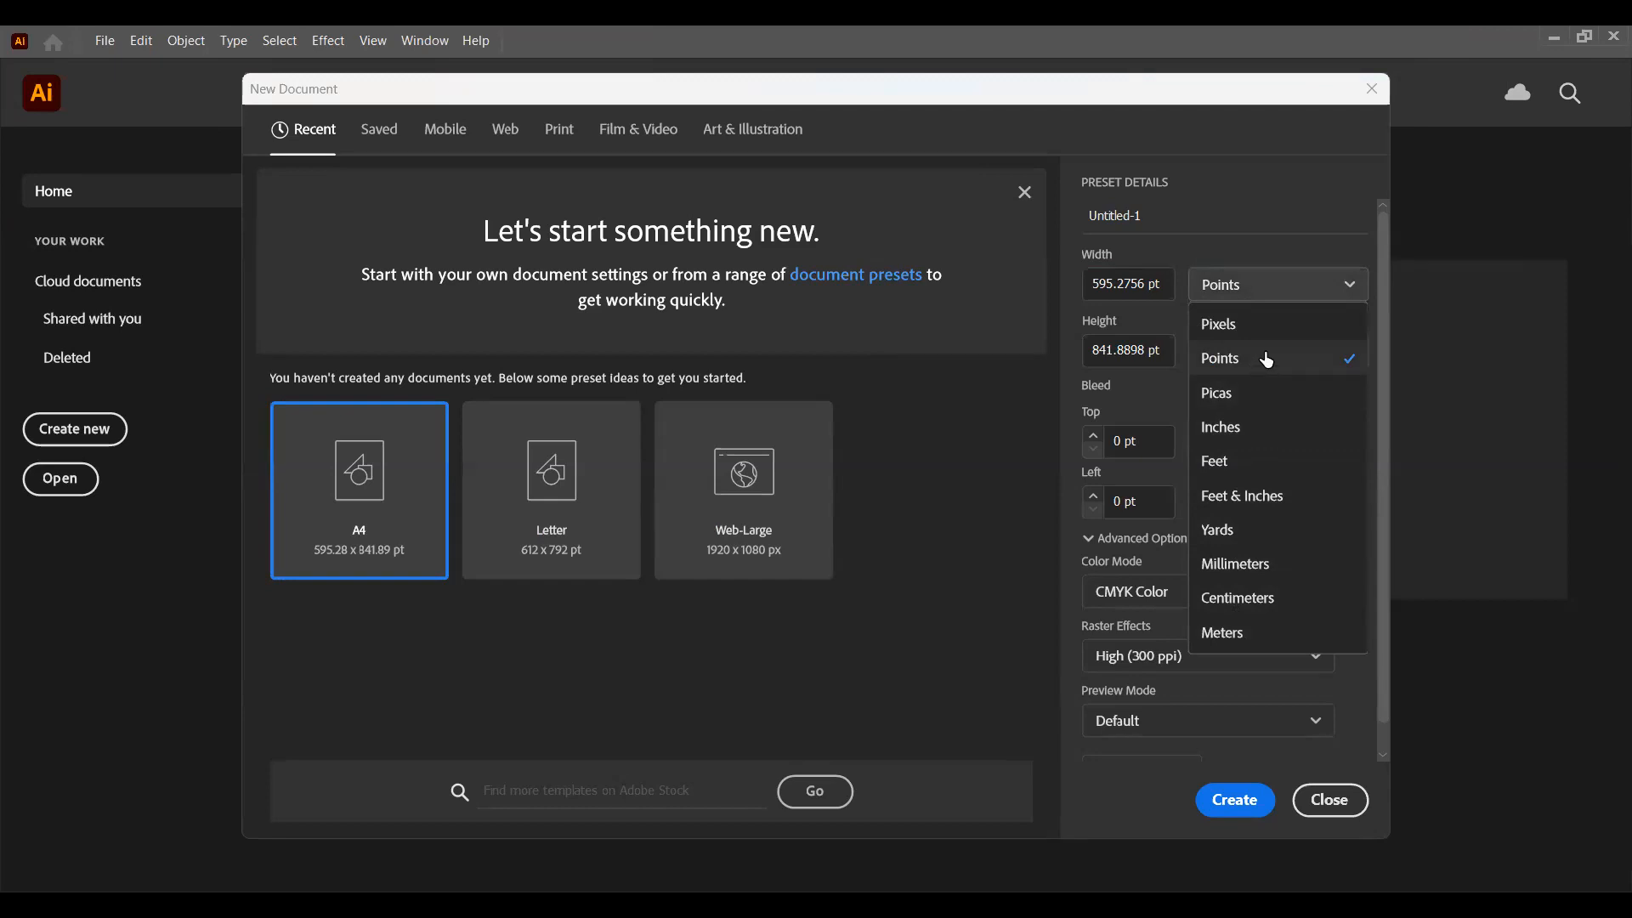
{"action": "left_click", "coordinate": [1291, 308]}
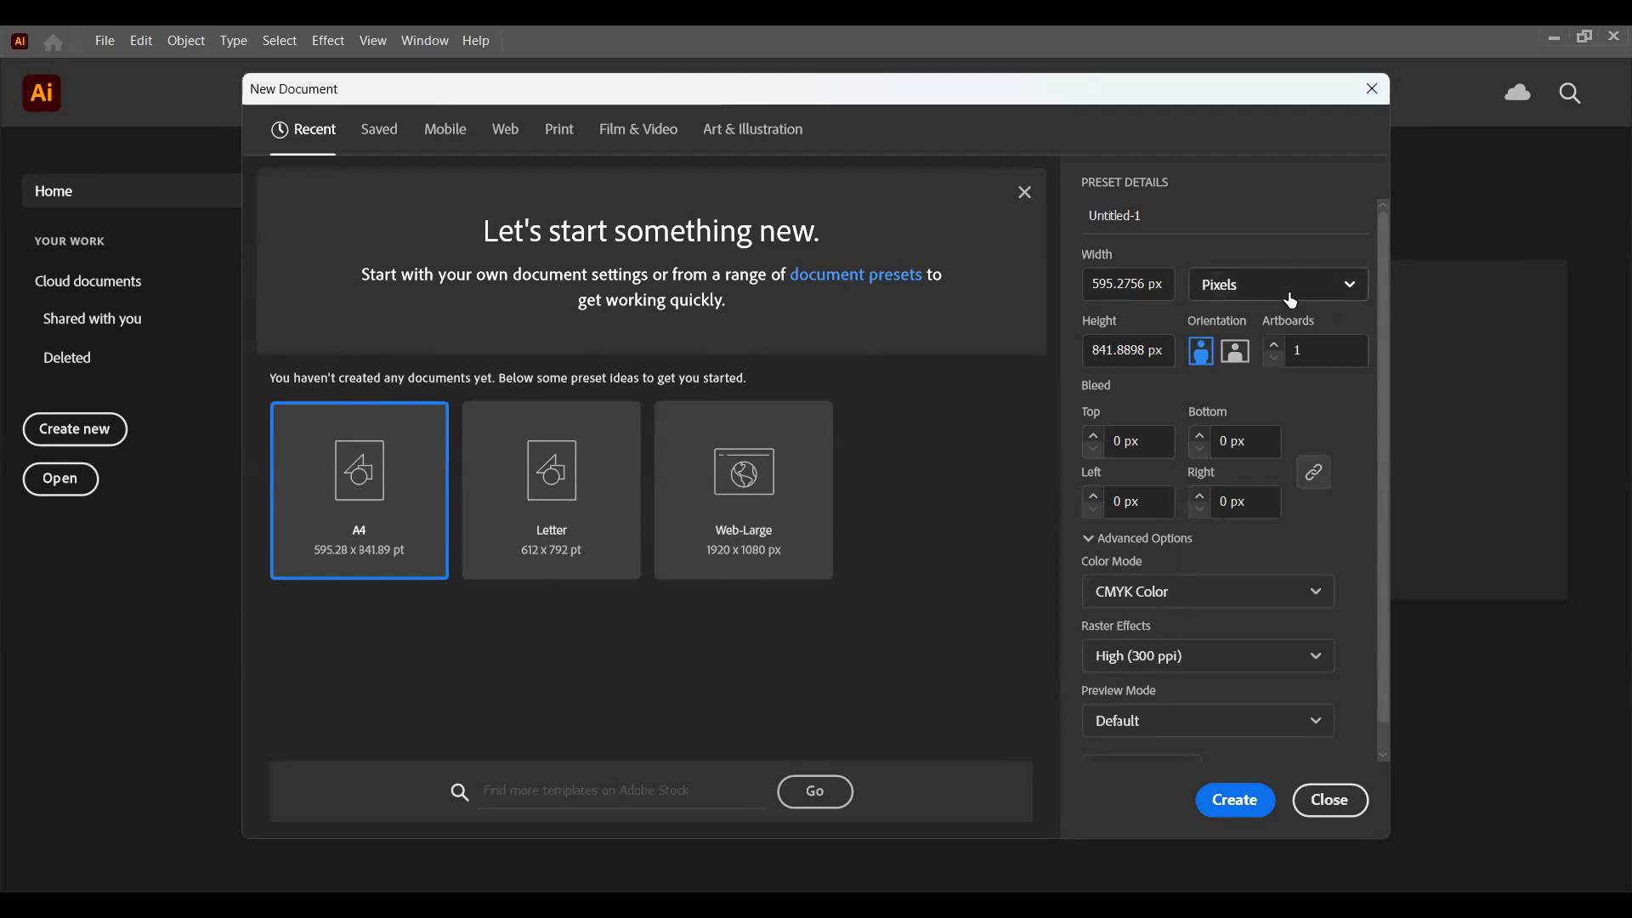
{"action": "left_click", "coordinate": [1290, 297]}
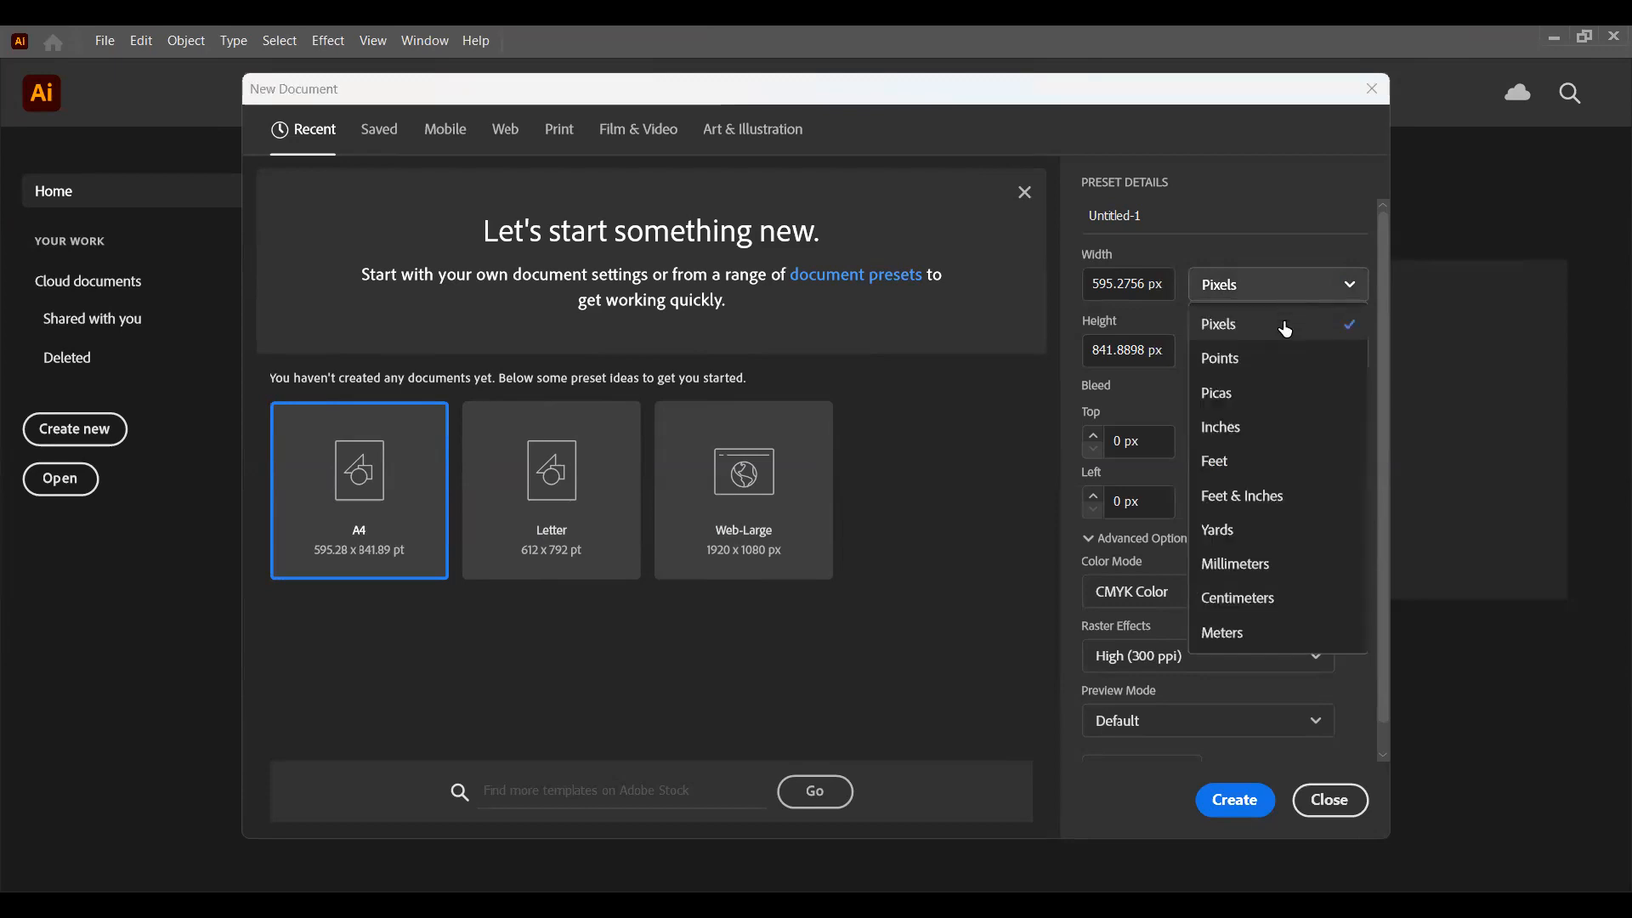
{"action": "left_click", "coordinate": [1288, 299]}
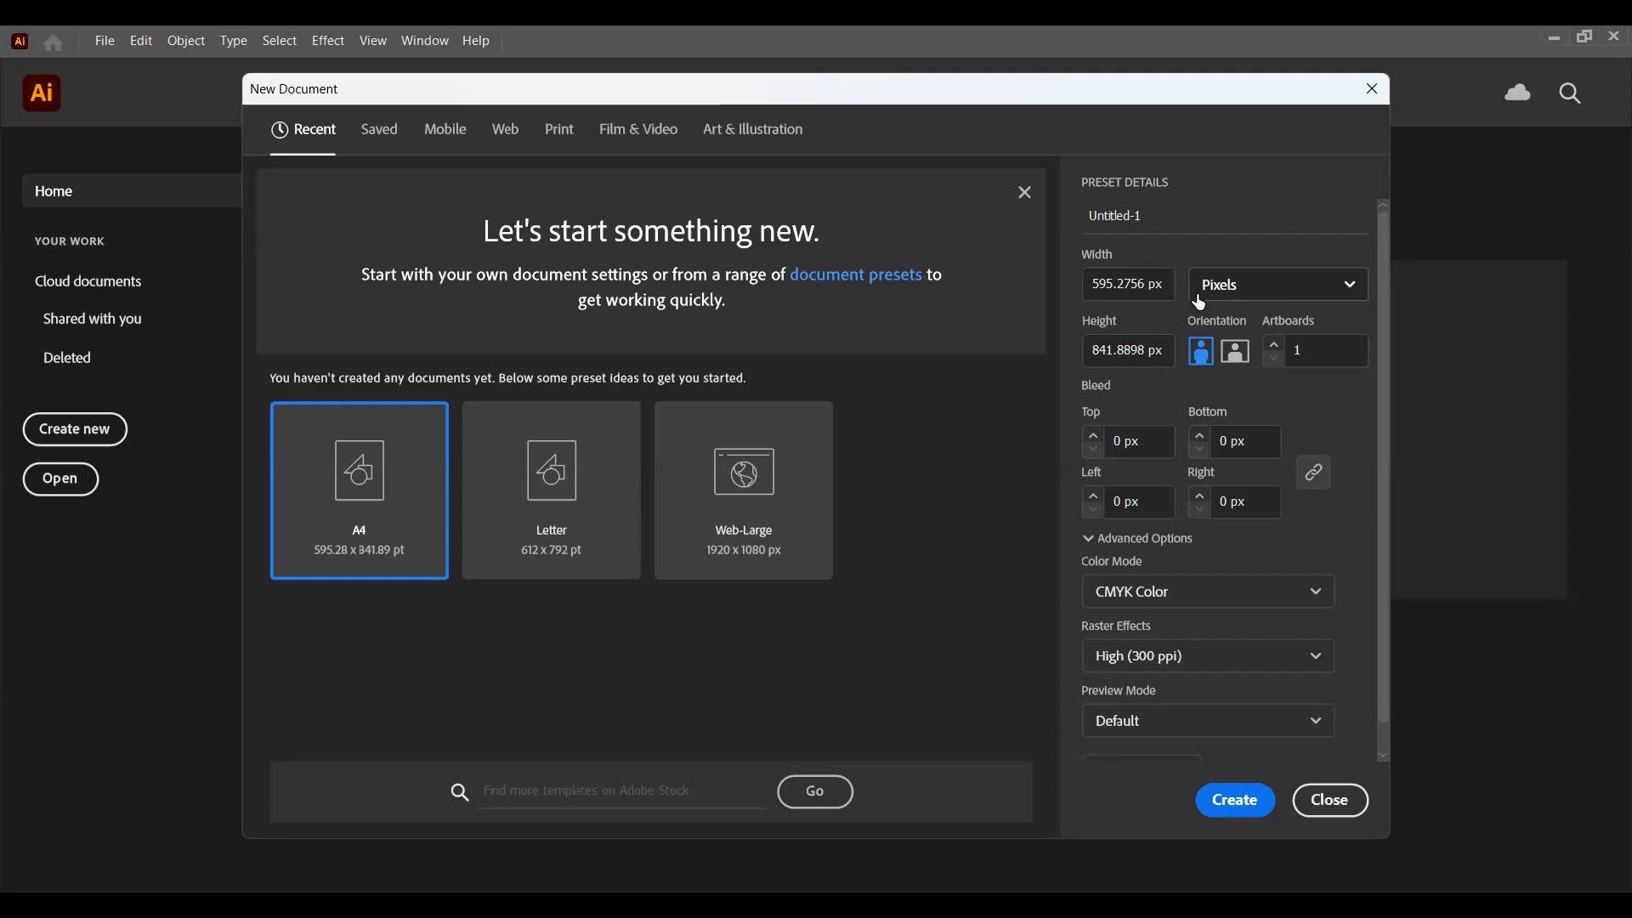
{"action": "left_click", "coordinate": [1260, 282]}
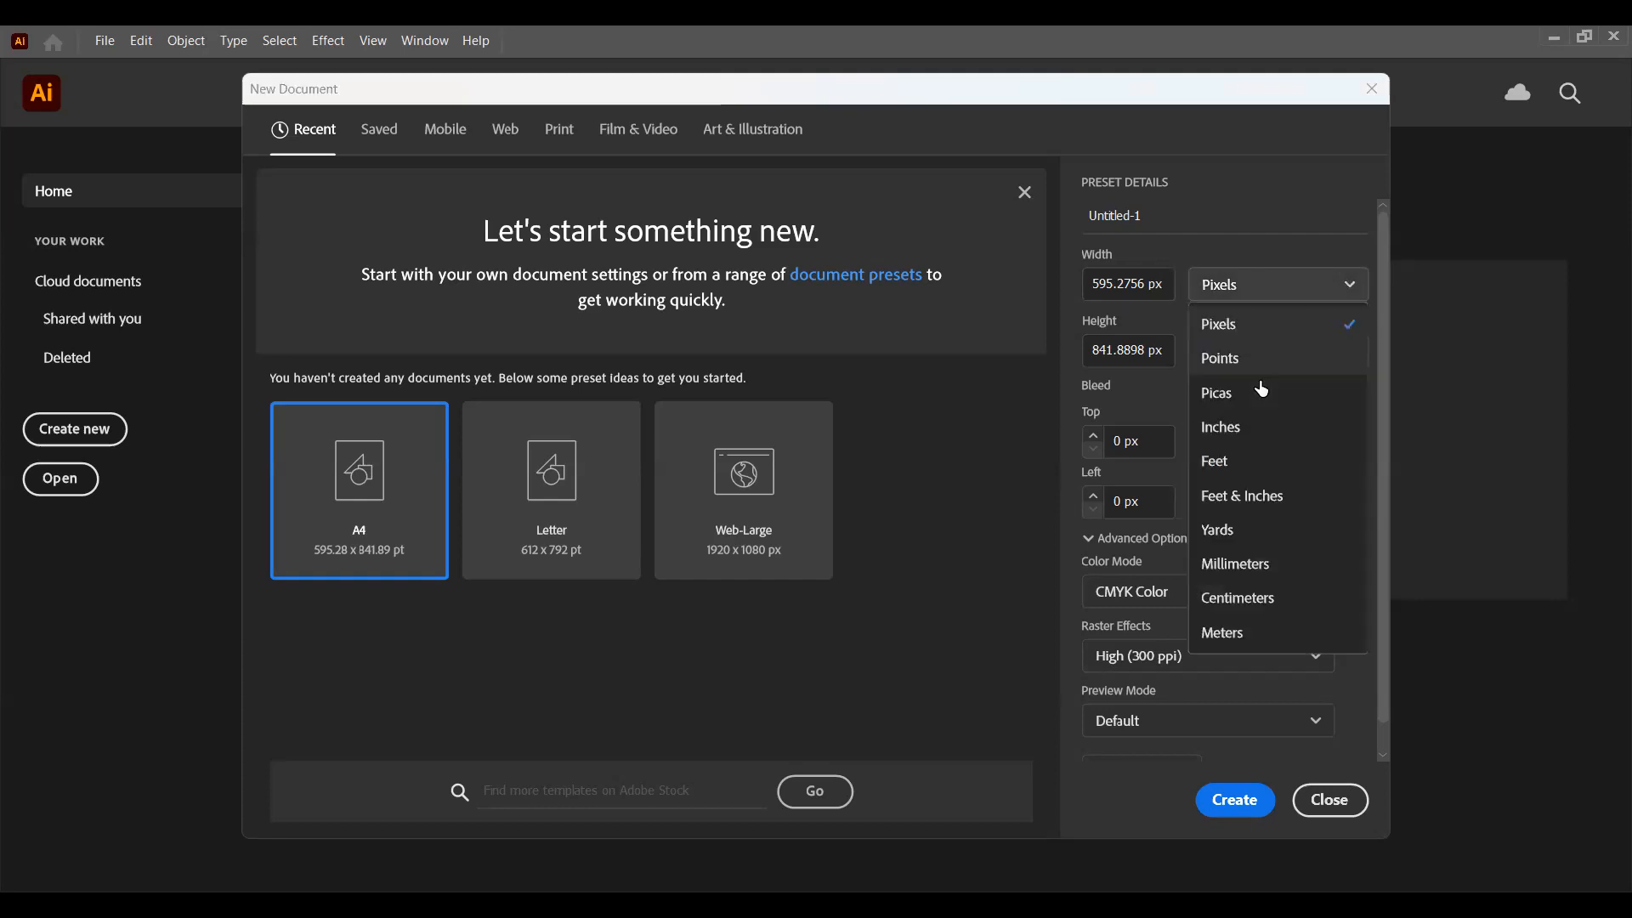
{"action": "left_click", "coordinate": [1264, 429]}
Step: Set the new document's width and height to 10 in each and the number of artboards to 2
{"action": "left_click_drag", "start_coordinate": [1142, 284], "coordinate": [988, 282]}
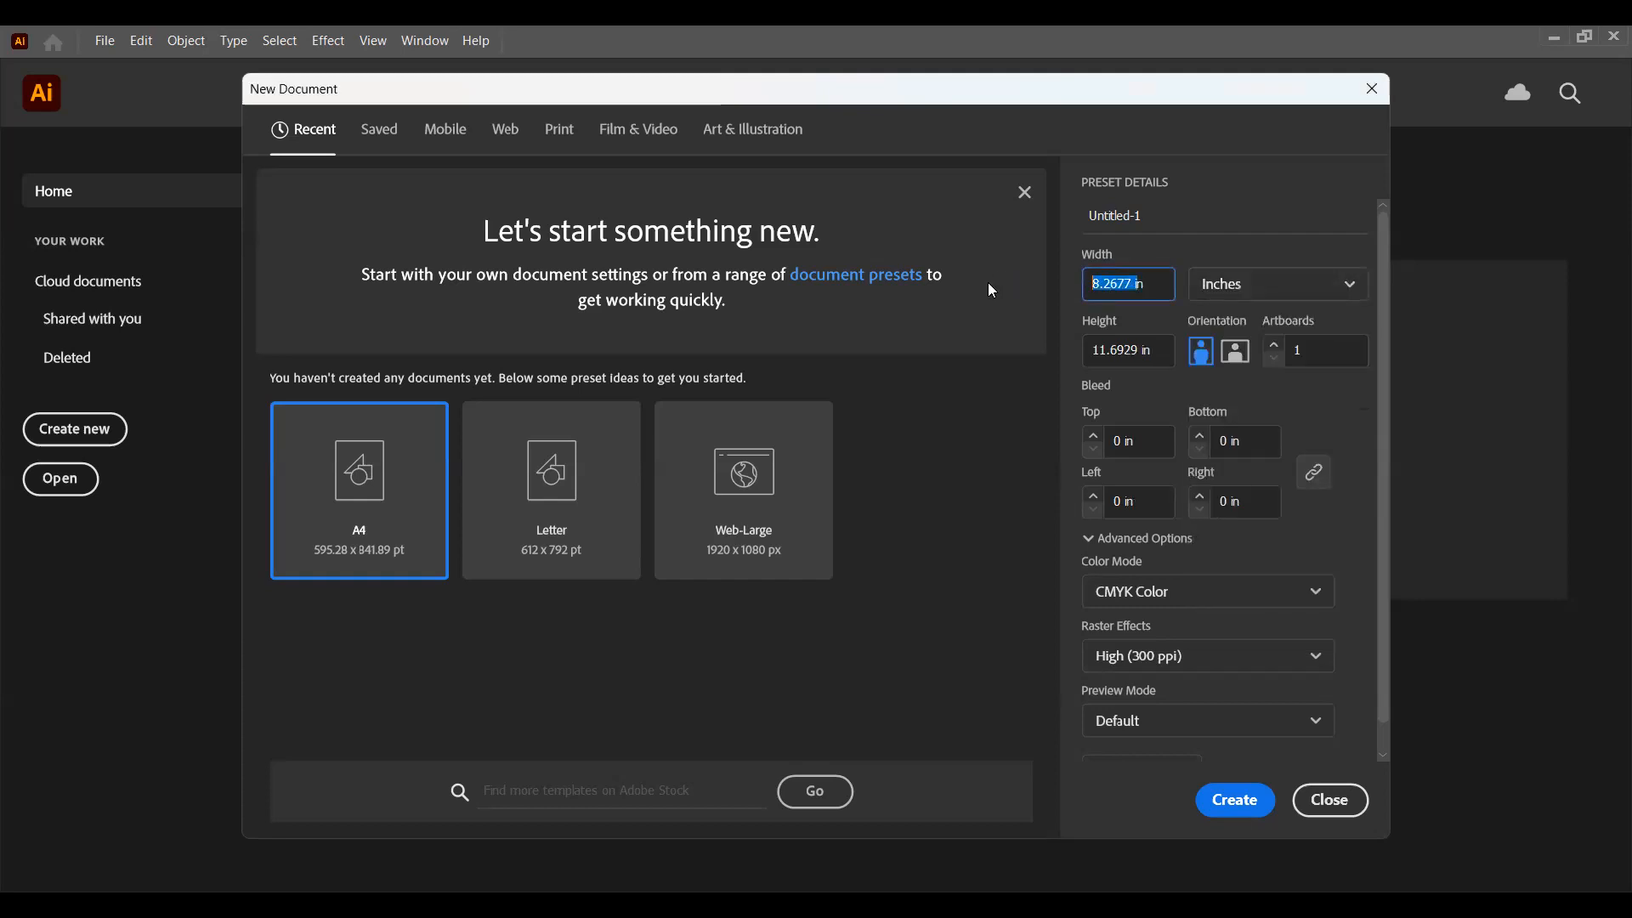
{"action": "type", "text": "10n"}
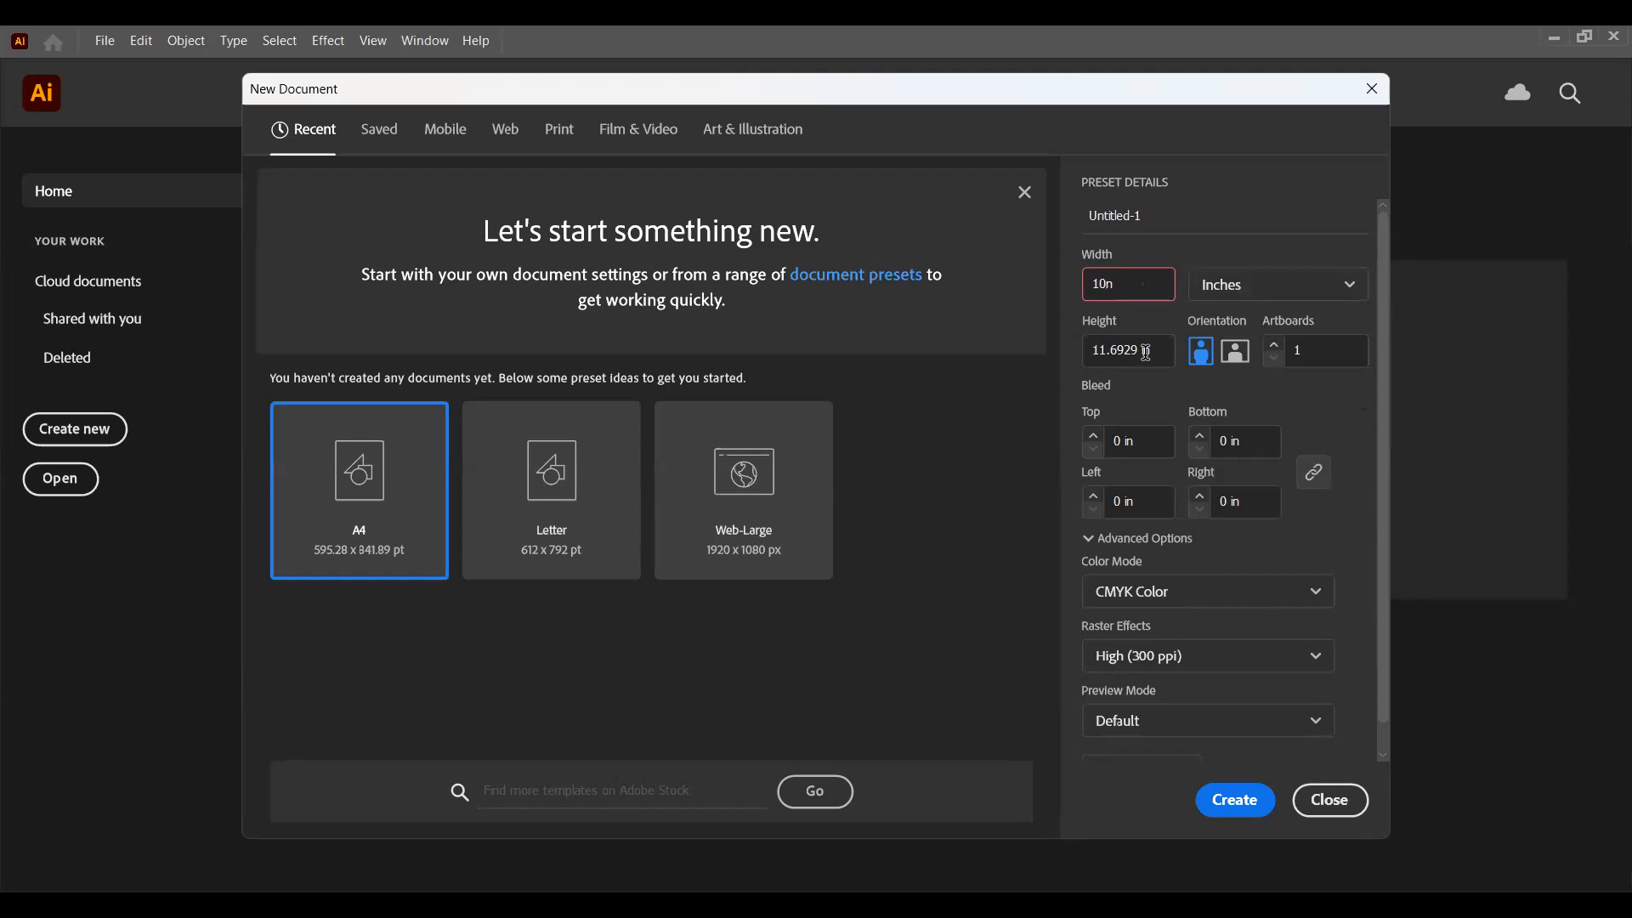
{"action": "left_click_drag", "start_coordinate": [1143, 349], "coordinate": [1077, 349]}
{"action": "type", "text": "10"}
{"action": "left_click", "coordinate": [1134, 284]}
{"action": "left_click_drag", "start_coordinate": [1134, 284], "coordinate": [1077, 284]}
{"action": "type", "text": "10"}
{"action": "left_click", "coordinate": [1274, 345]}
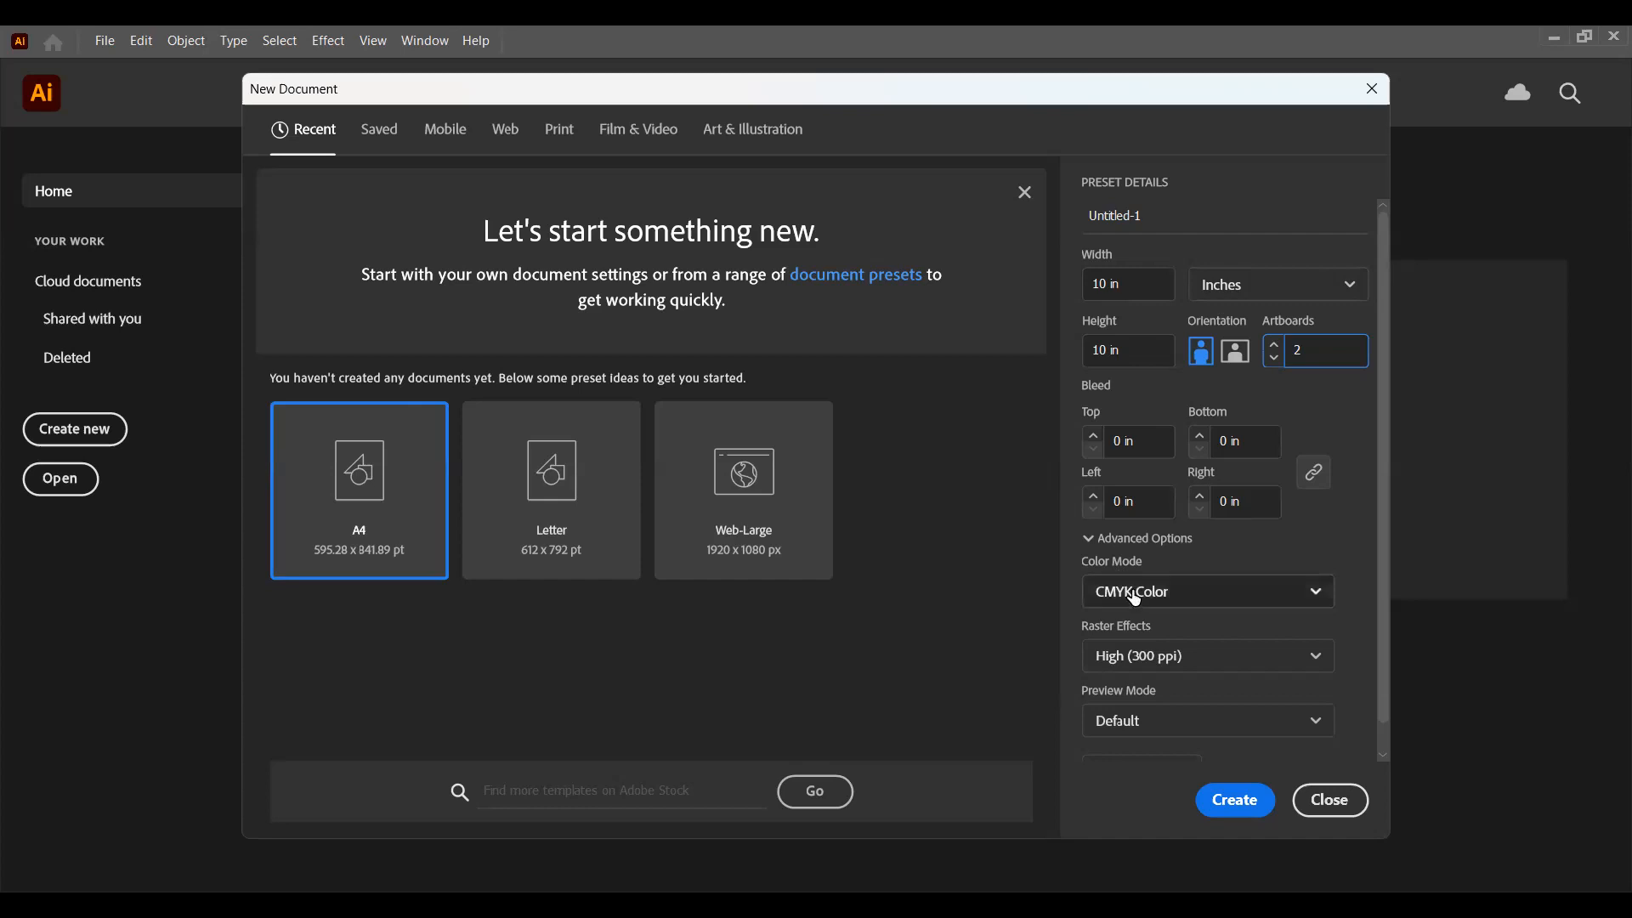
Step: Set the new document's color mode to RGB Color
{"action": "left_click", "coordinate": [1190, 593]}
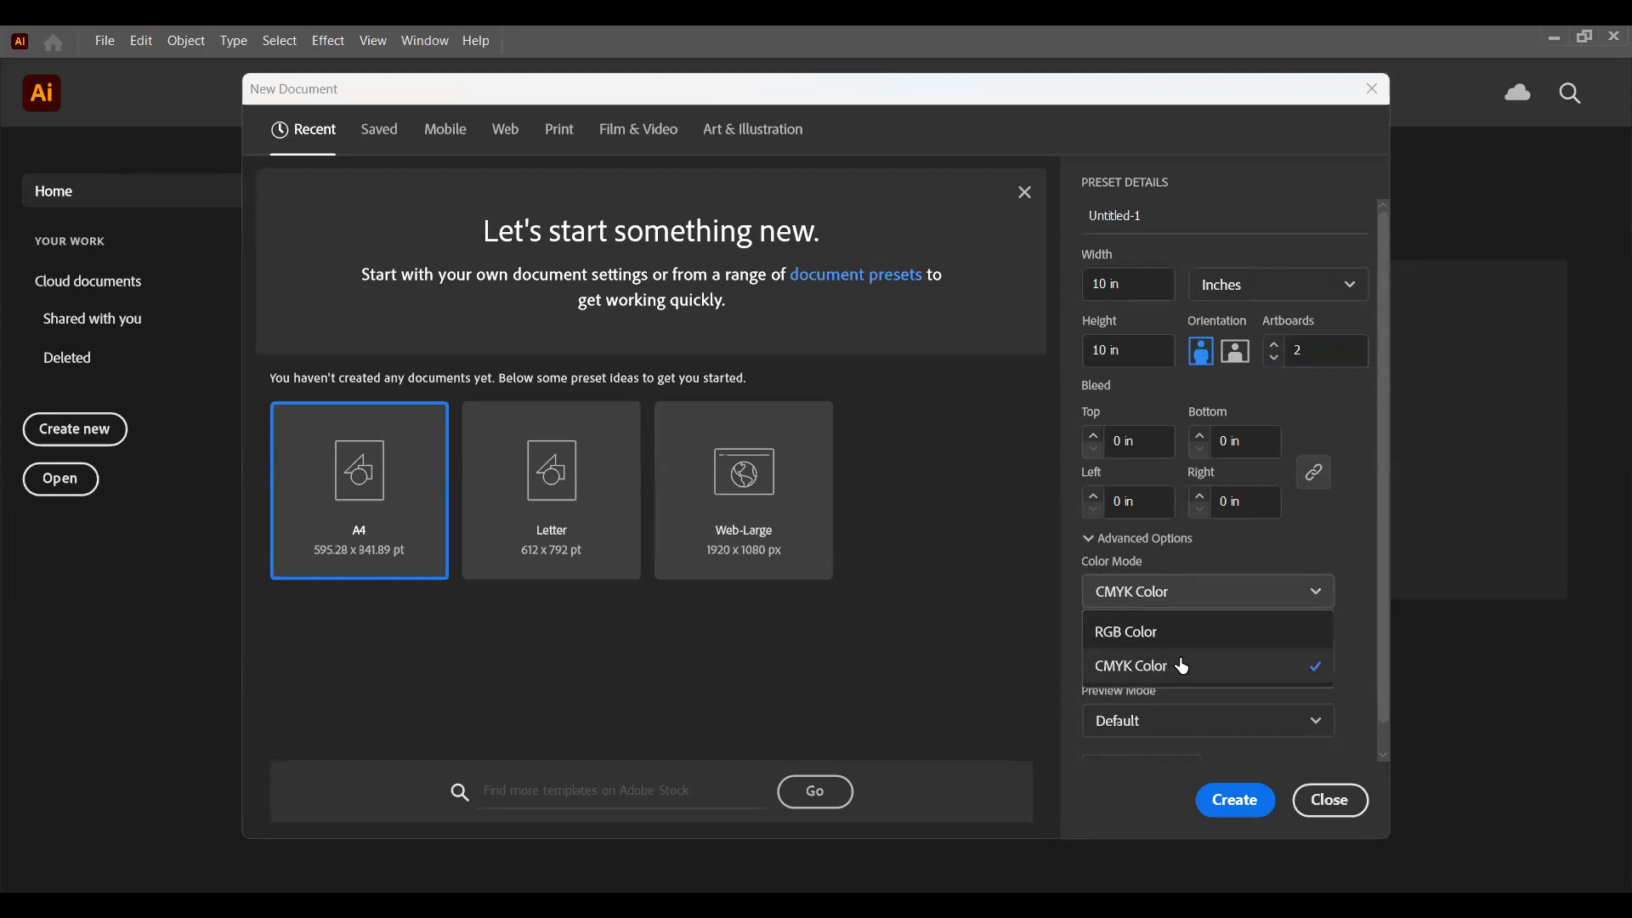
{"action": "left_click", "coordinate": [1216, 596]}
{"action": "left_click", "coordinate": [1216, 597]}
{"action": "left_click", "coordinate": [1124, 670]}
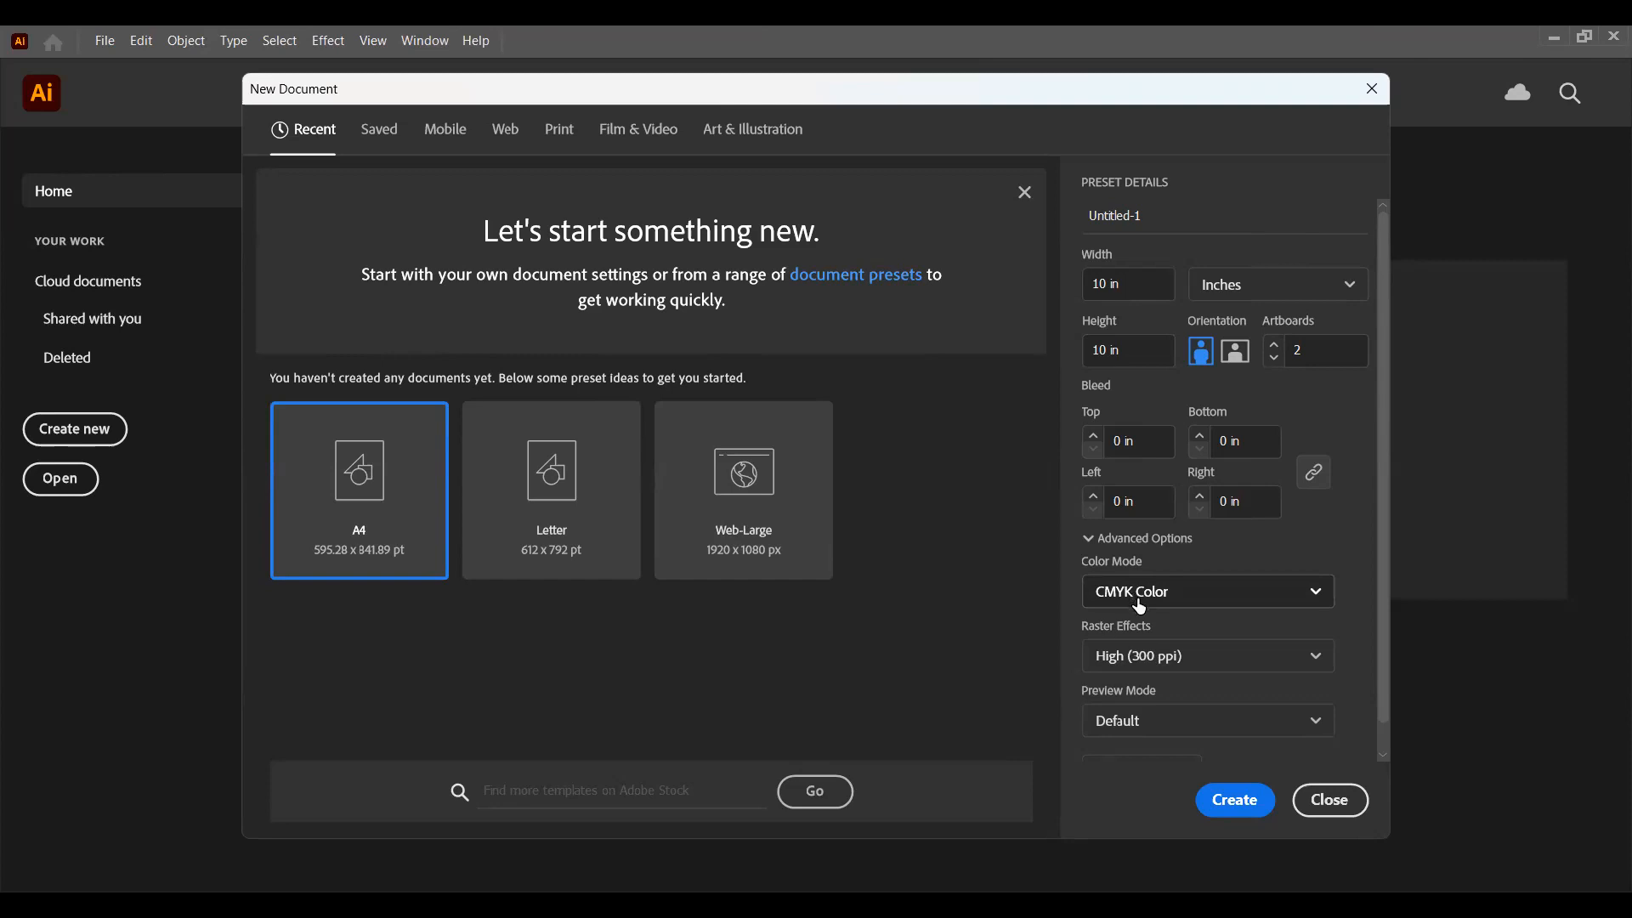
{"action": "left_click", "coordinate": [1134, 601]}
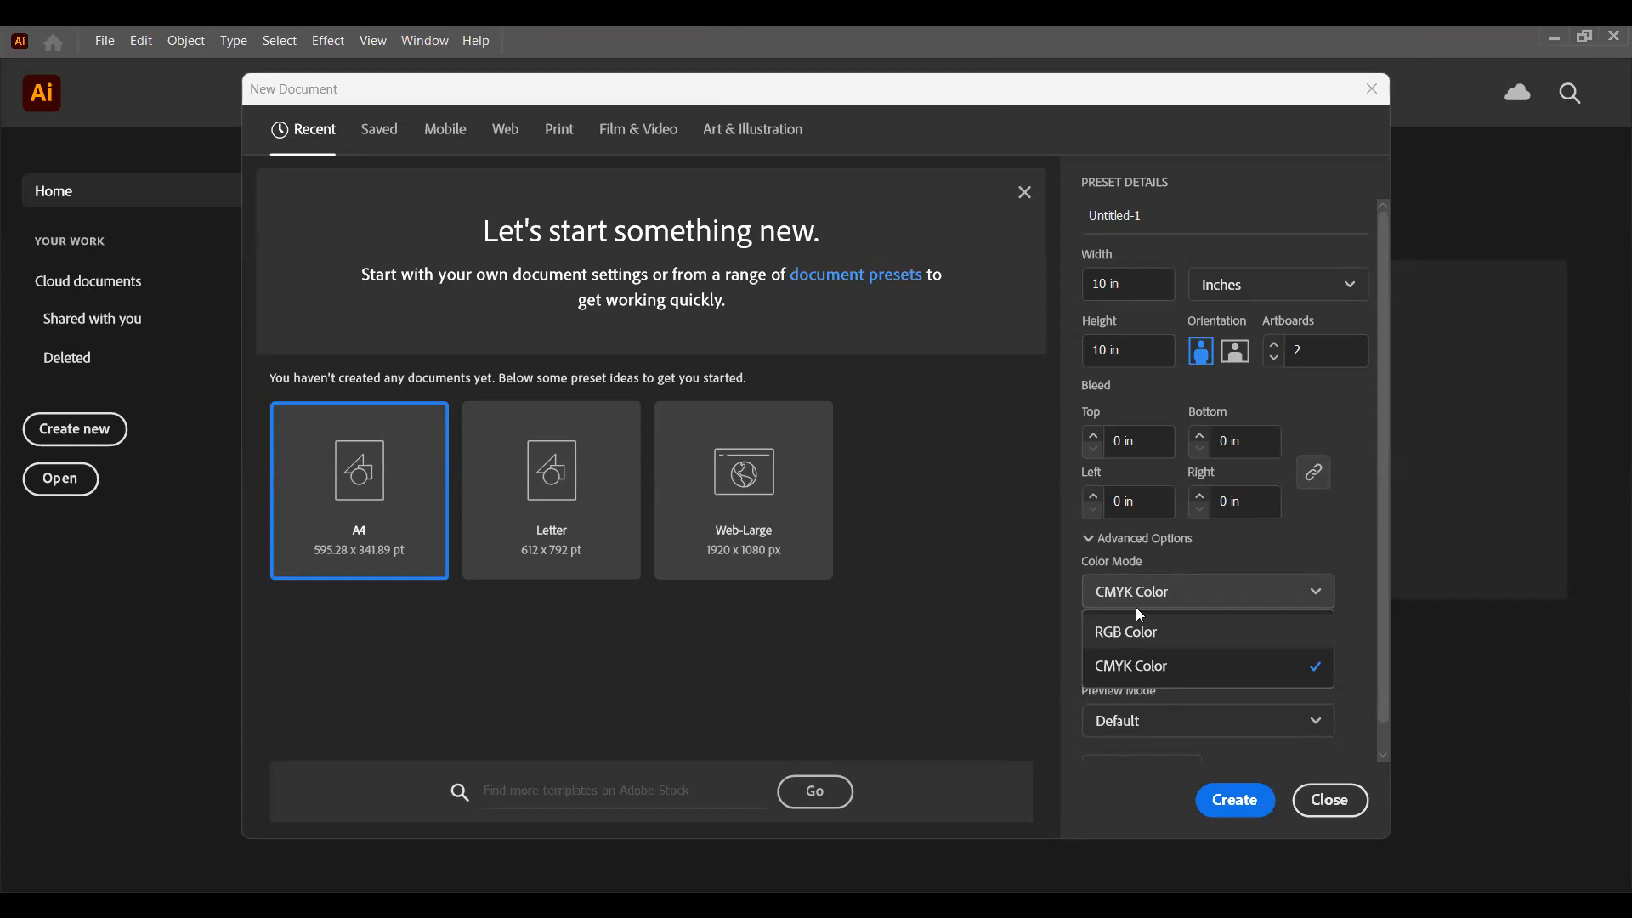
{"action": "left_click", "coordinate": [1139, 616]}
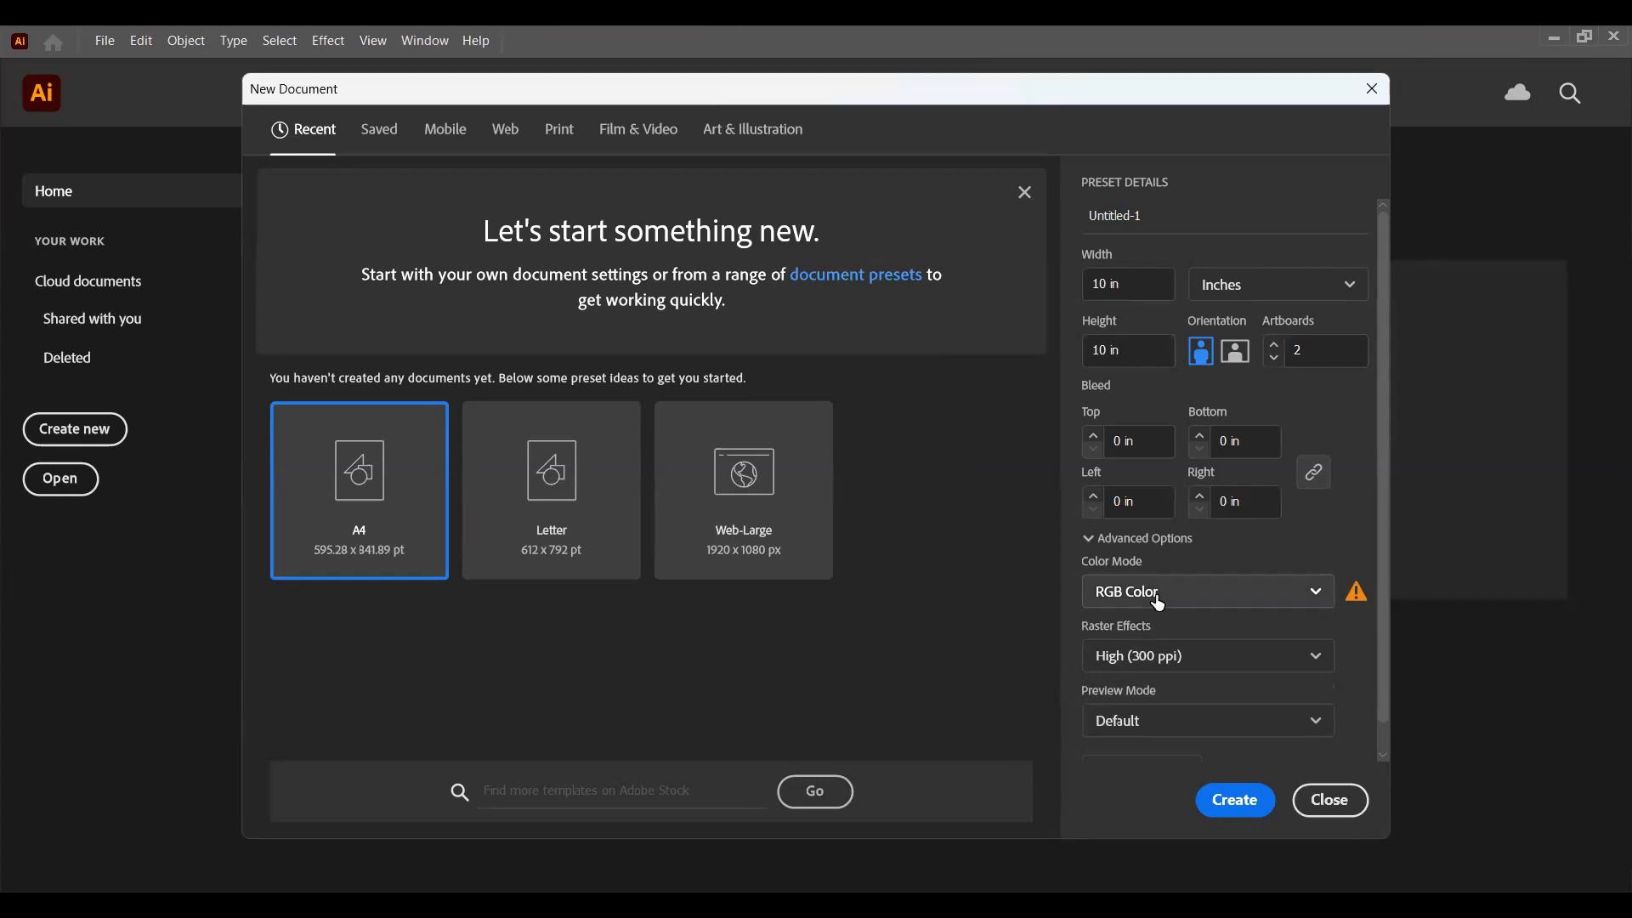
Step: Review the color mode choices and read the warning beside the color mode setting
{"action": "left_click", "coordinate": [1159, 604]}
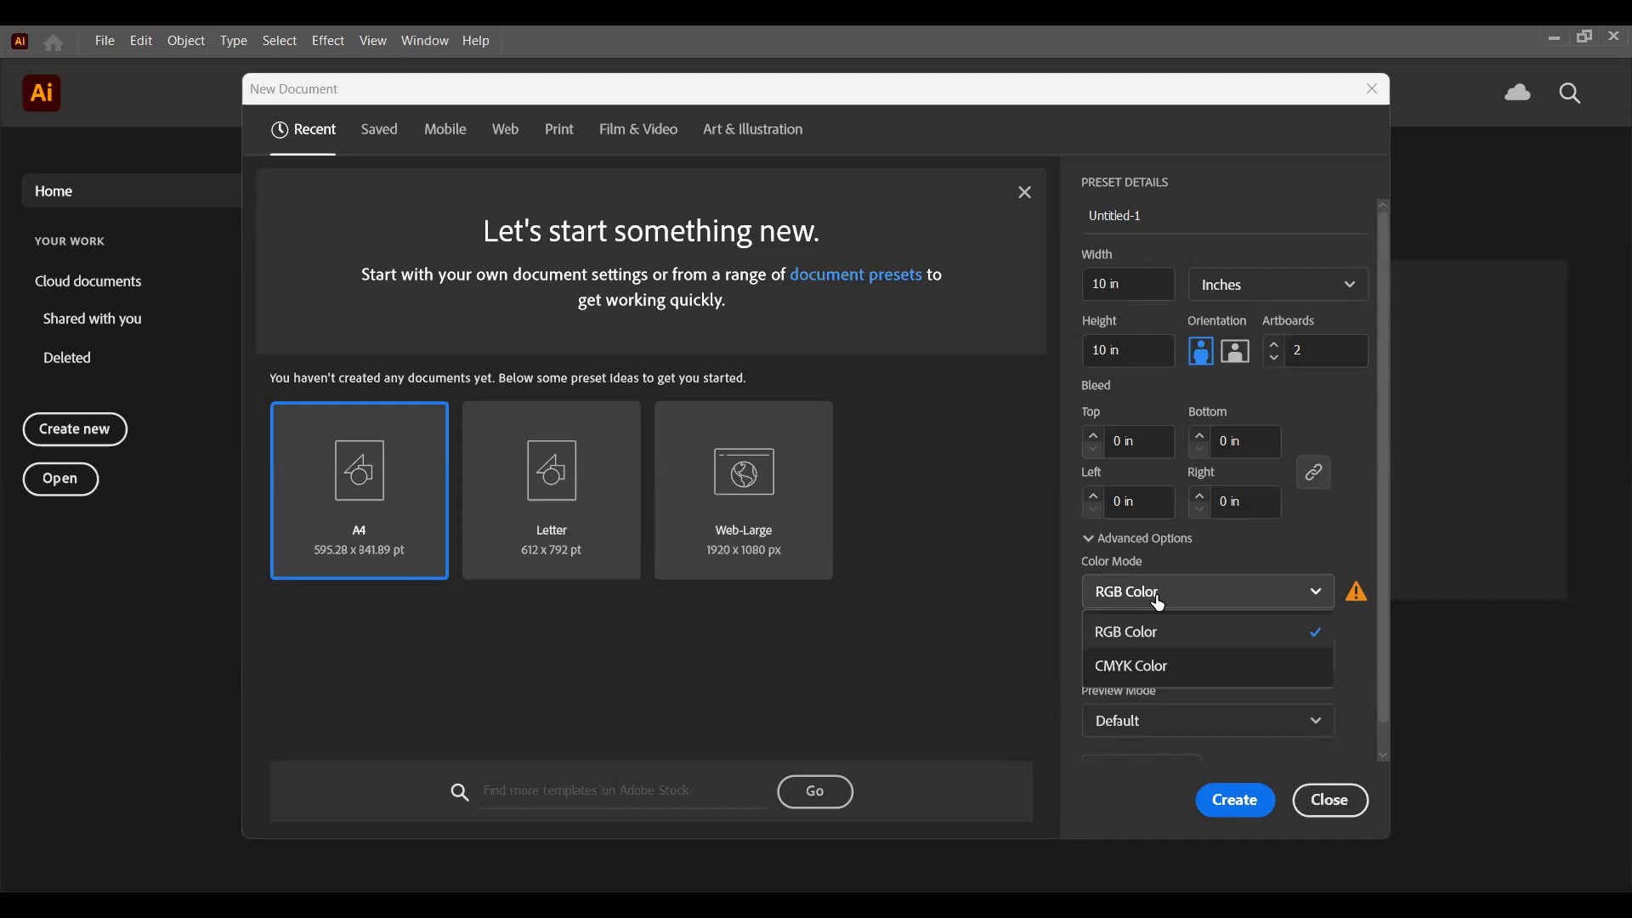
{"action": "left_click", "coordinate": [1157, 603]}
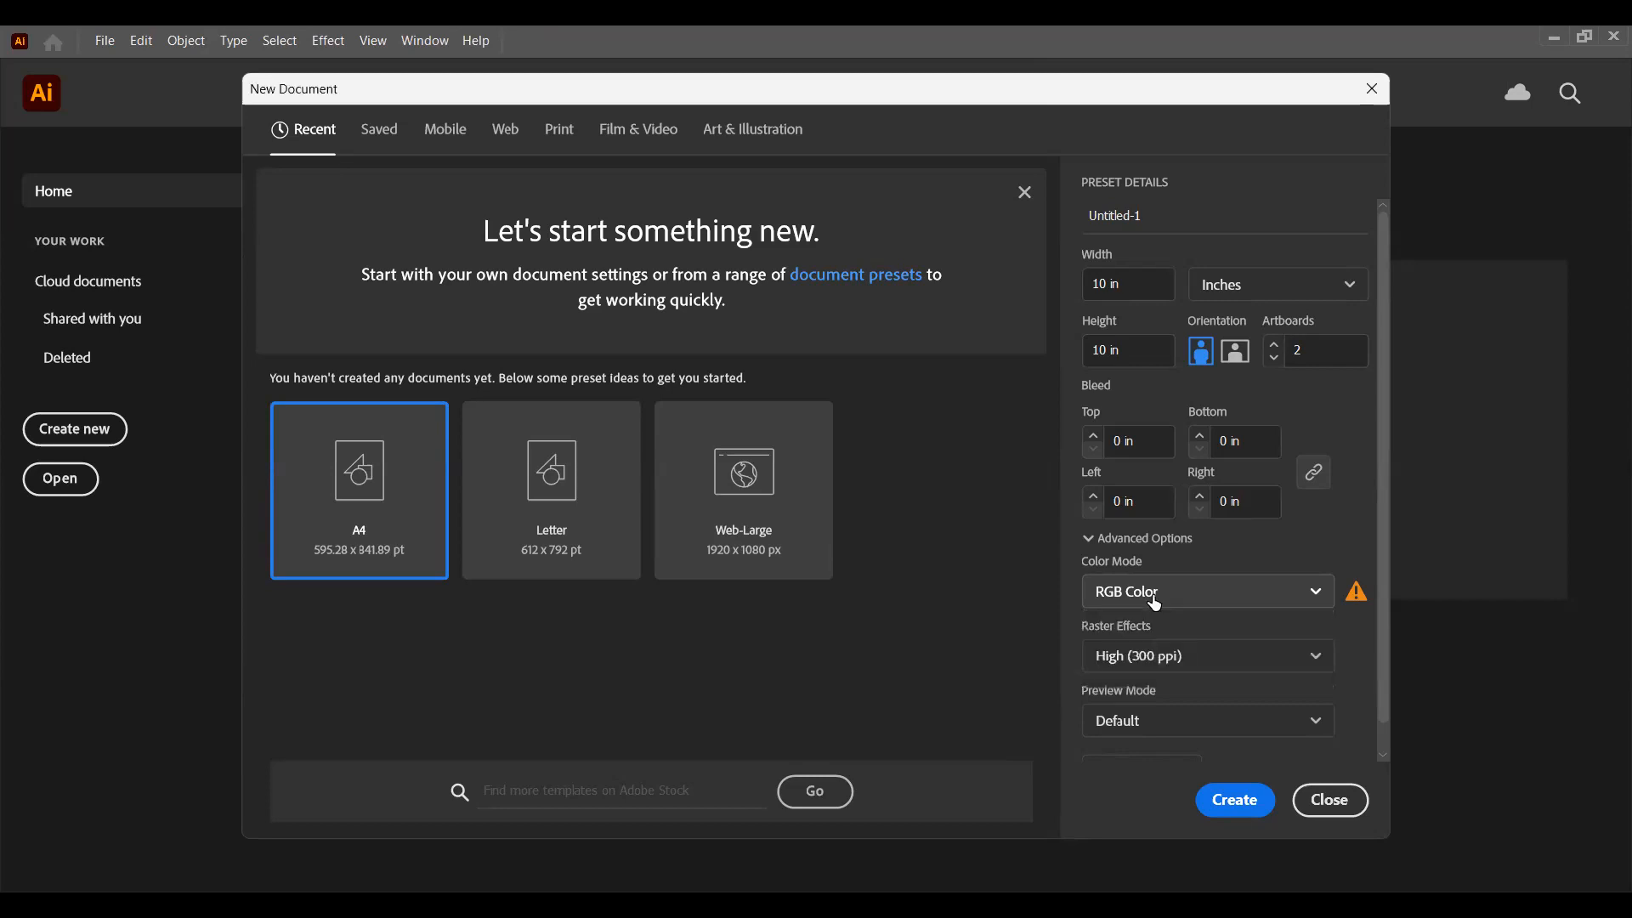
{"action": "left_click", "coordinate": [1156, 603]}
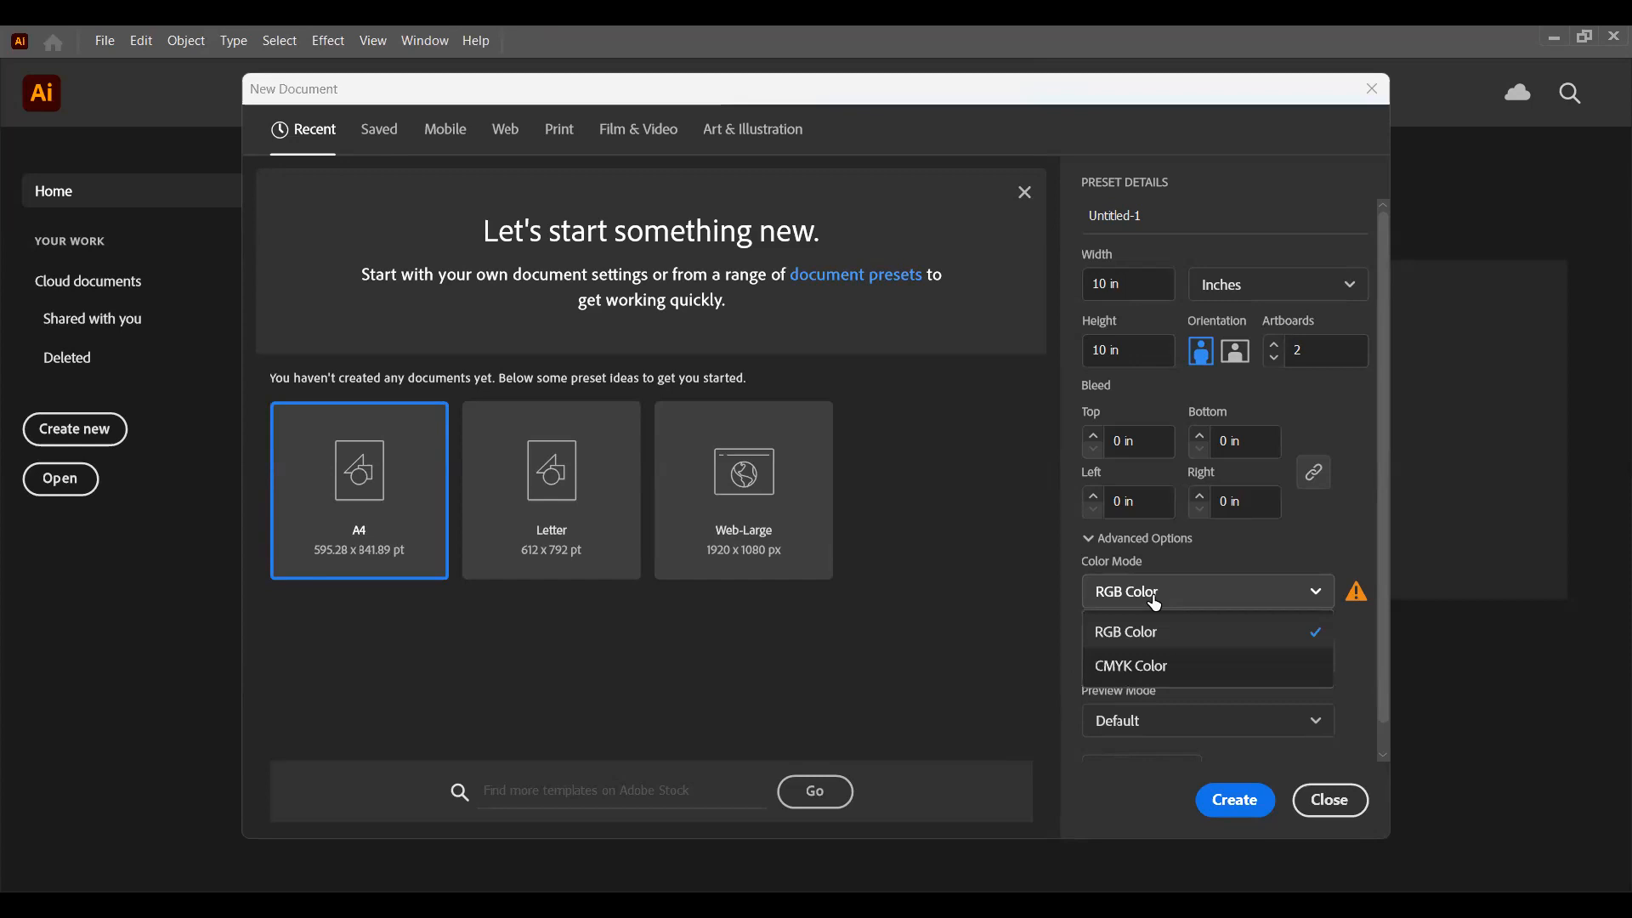
{"action": "left_click", "coordinate": [1207, 599]}
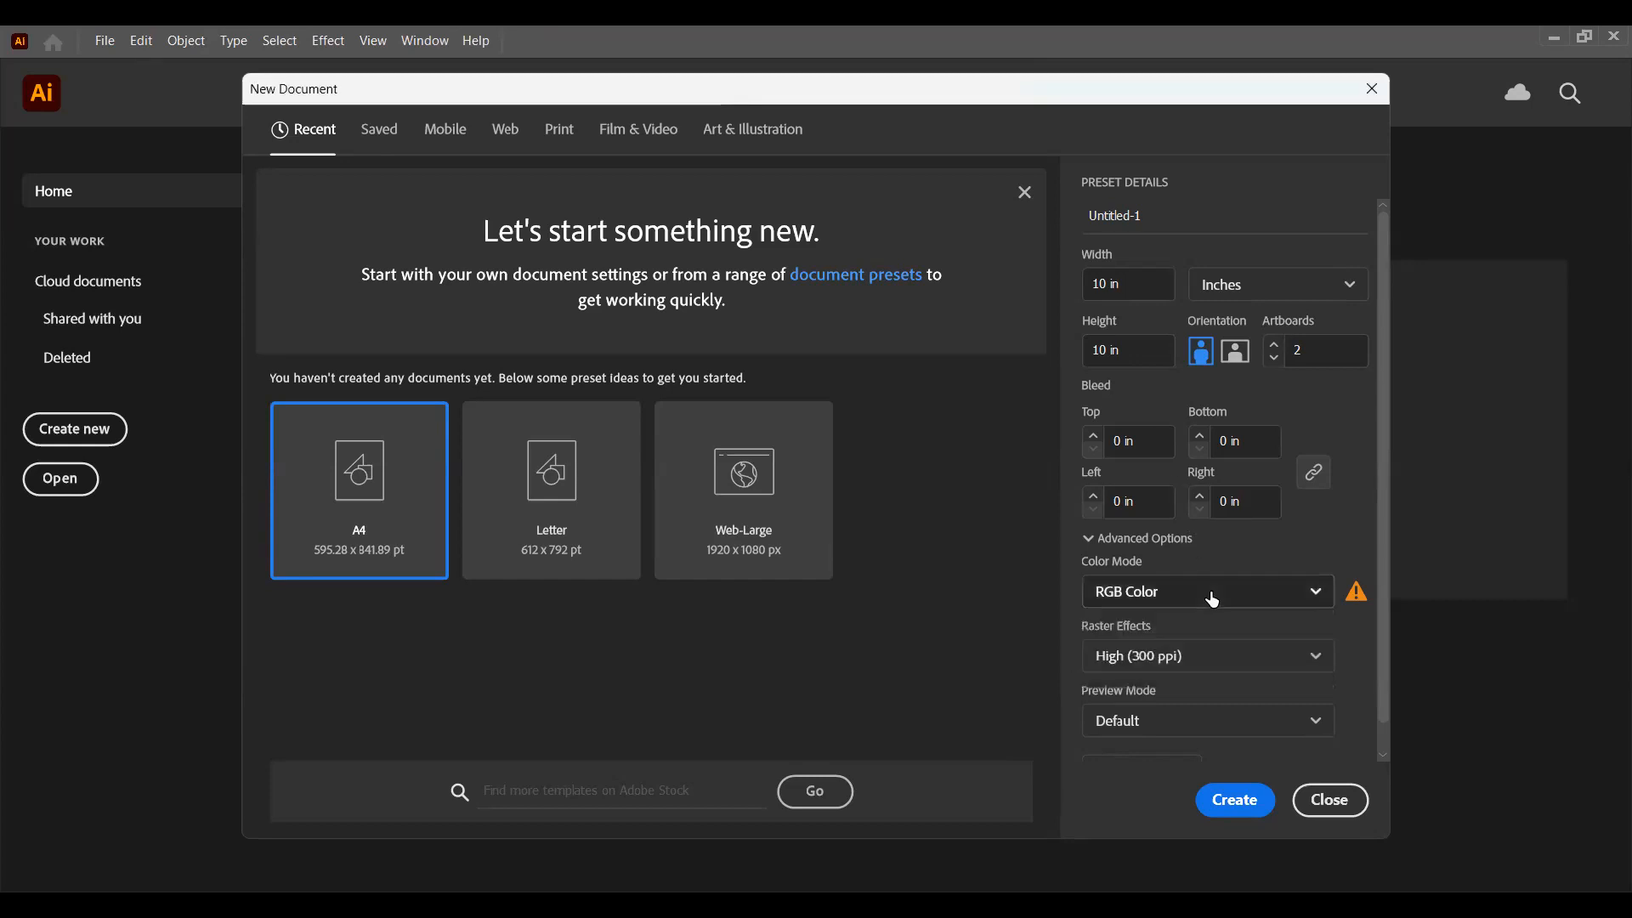
{"action": "scroll", "coordinate": [1297, 561], "scroll_direction": "down", "scroll_amount": 1}
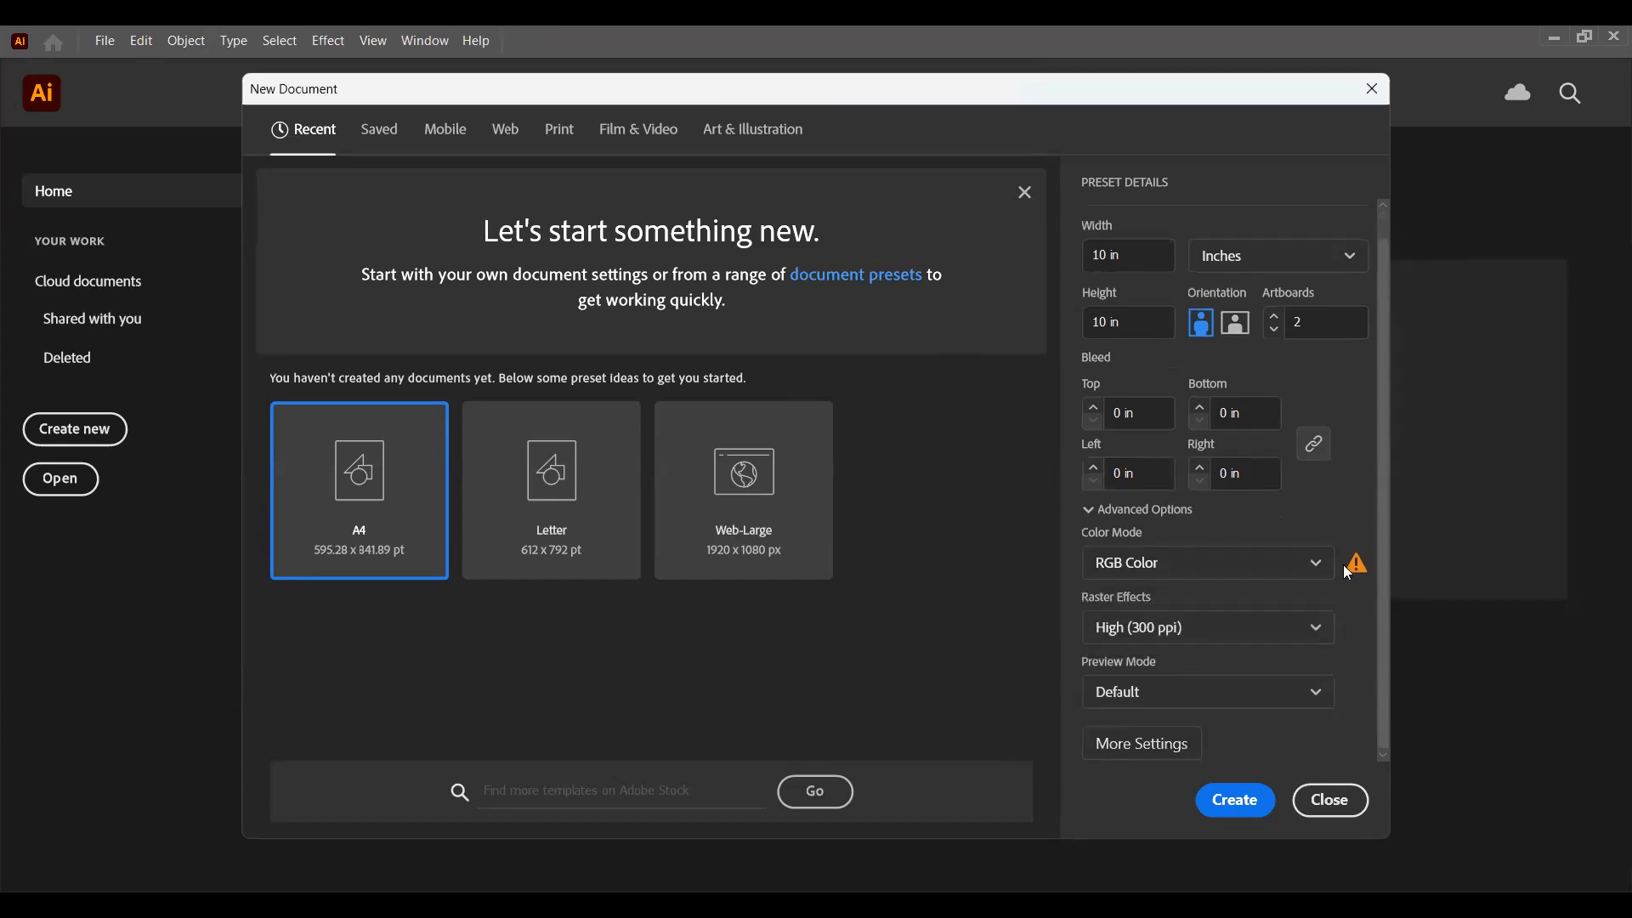
{"action": "mouse_move", "coordinate": [1355, 570]}
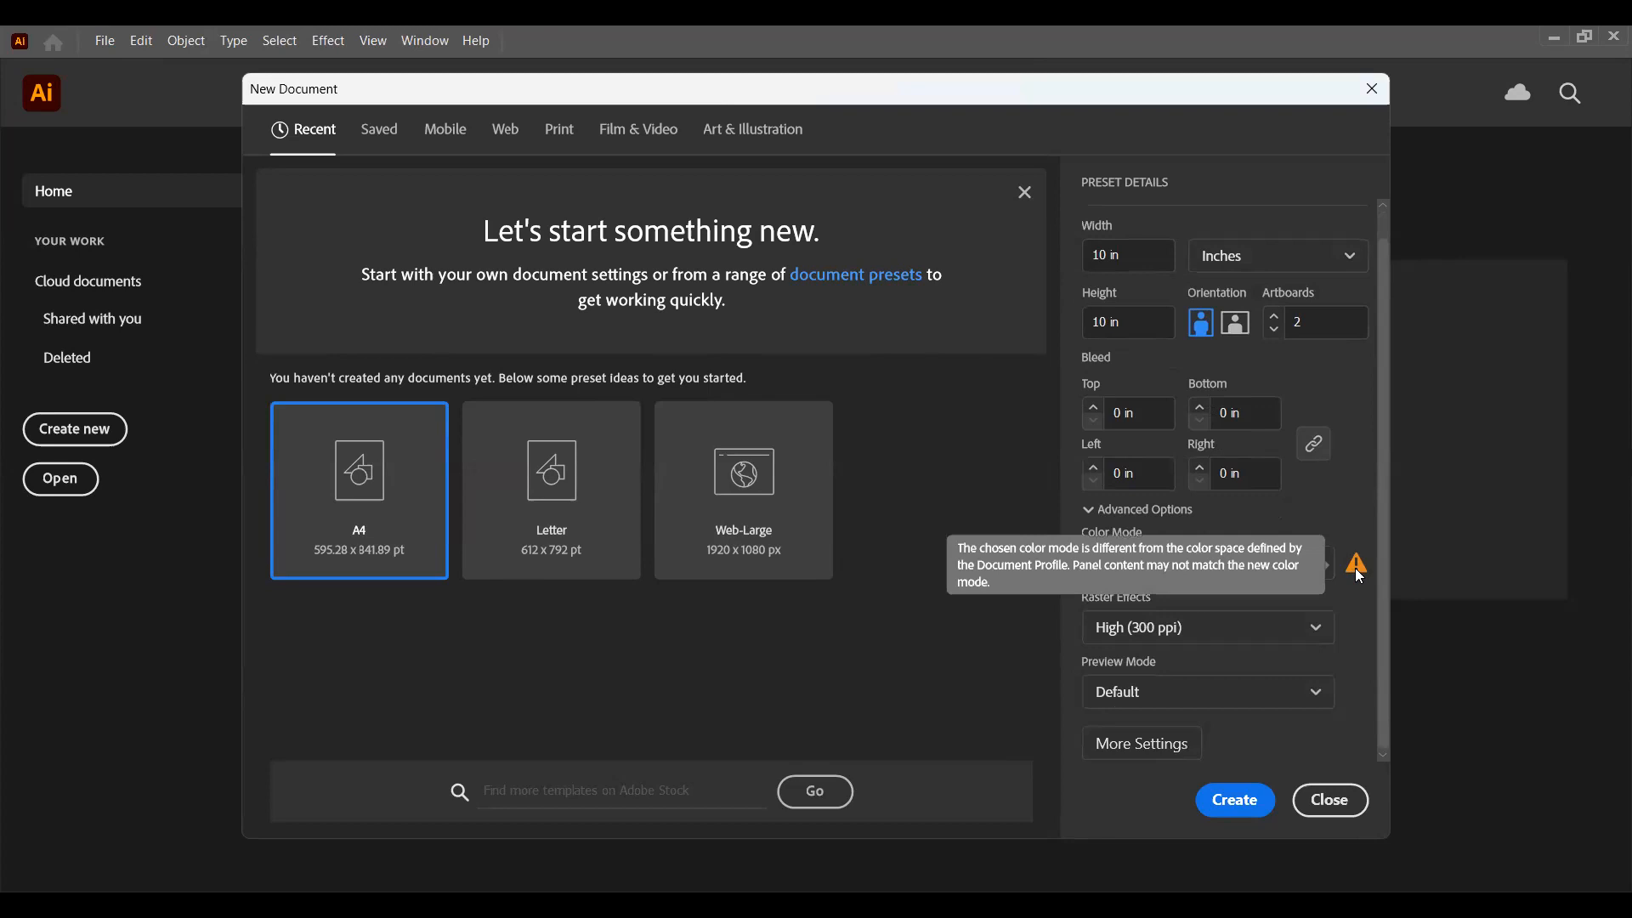
Step: Review the resolution choices offered for the new document's raster effects
{"action": "left_click", "coordinate": [1330, 629]}
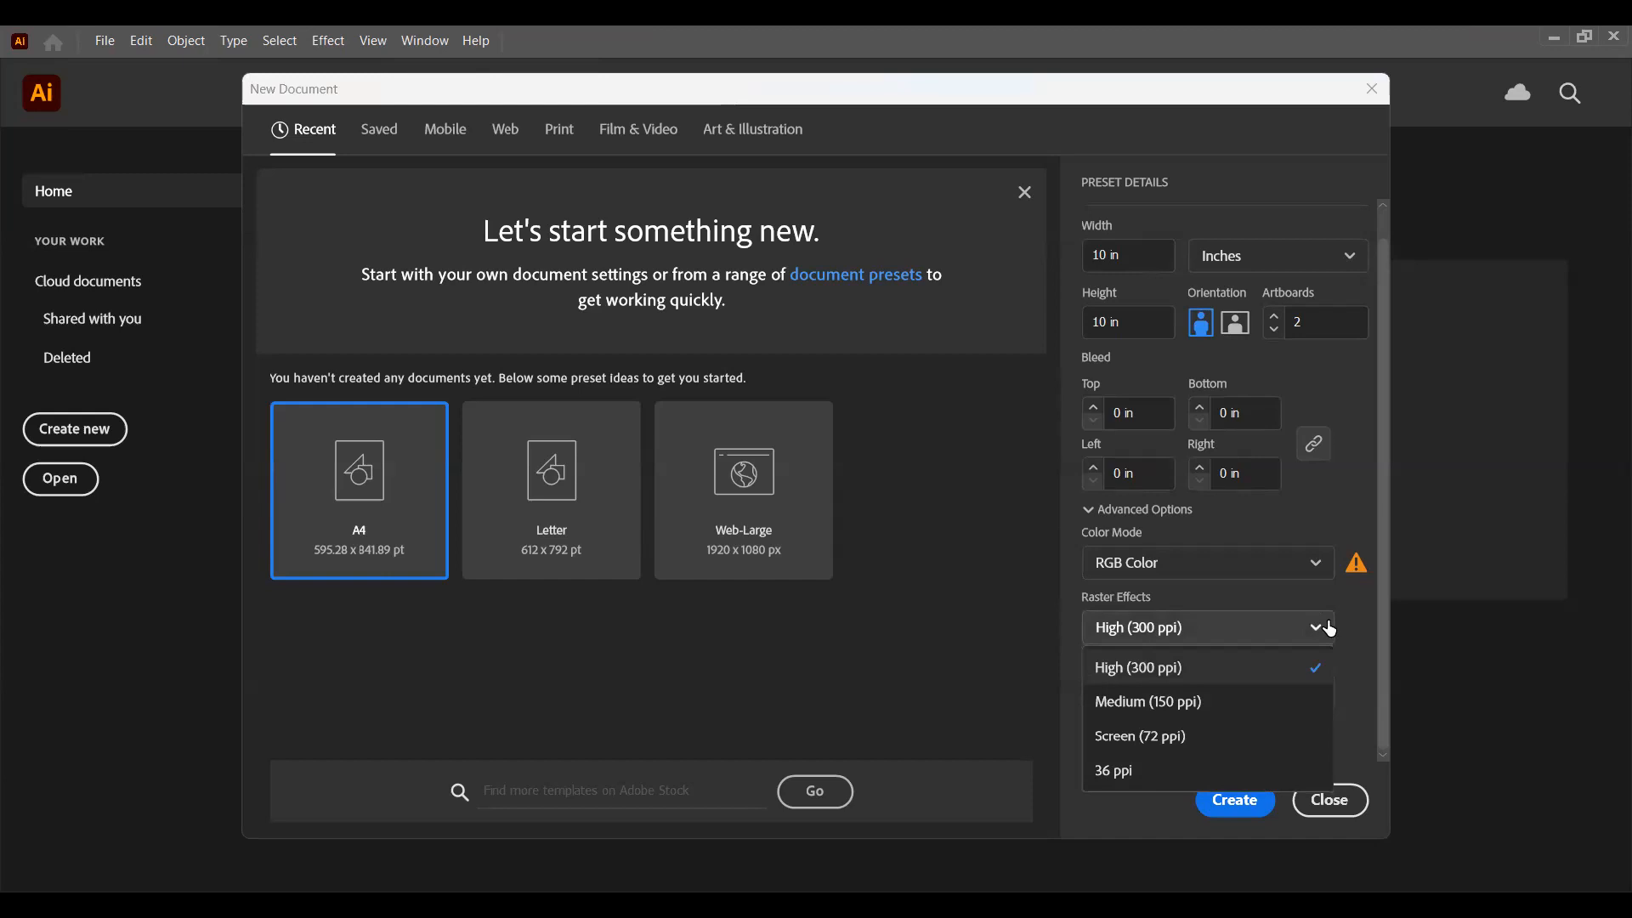
{"action": "left_click", "coordinate": [1327, 629]}
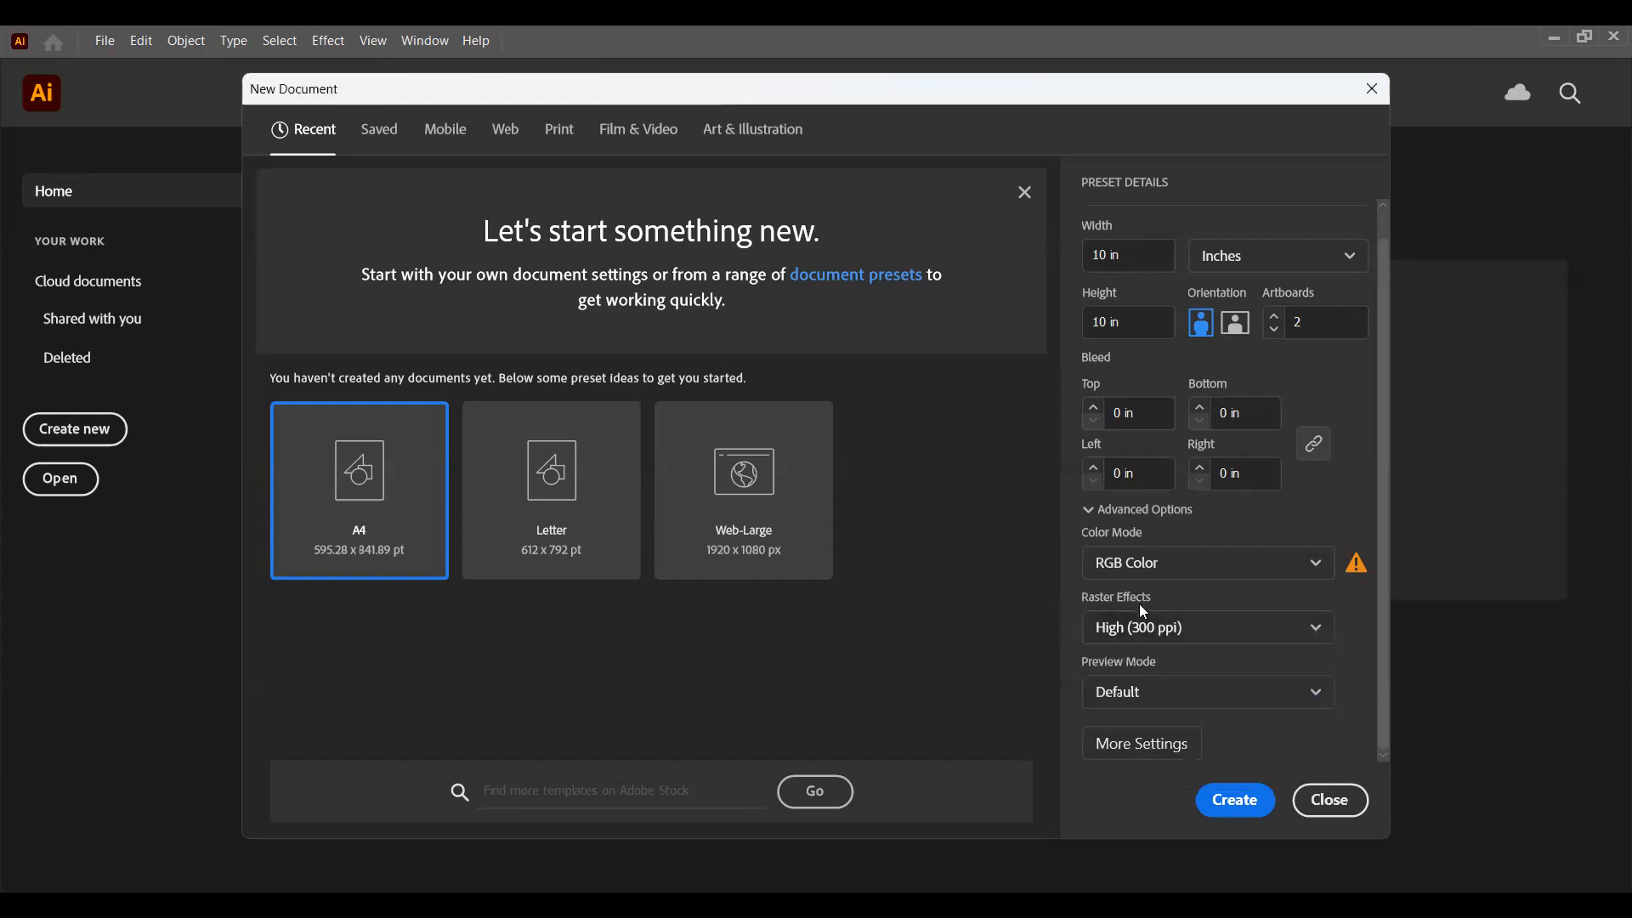
{"action": "left_click", "coordinate": [1287, 639]}
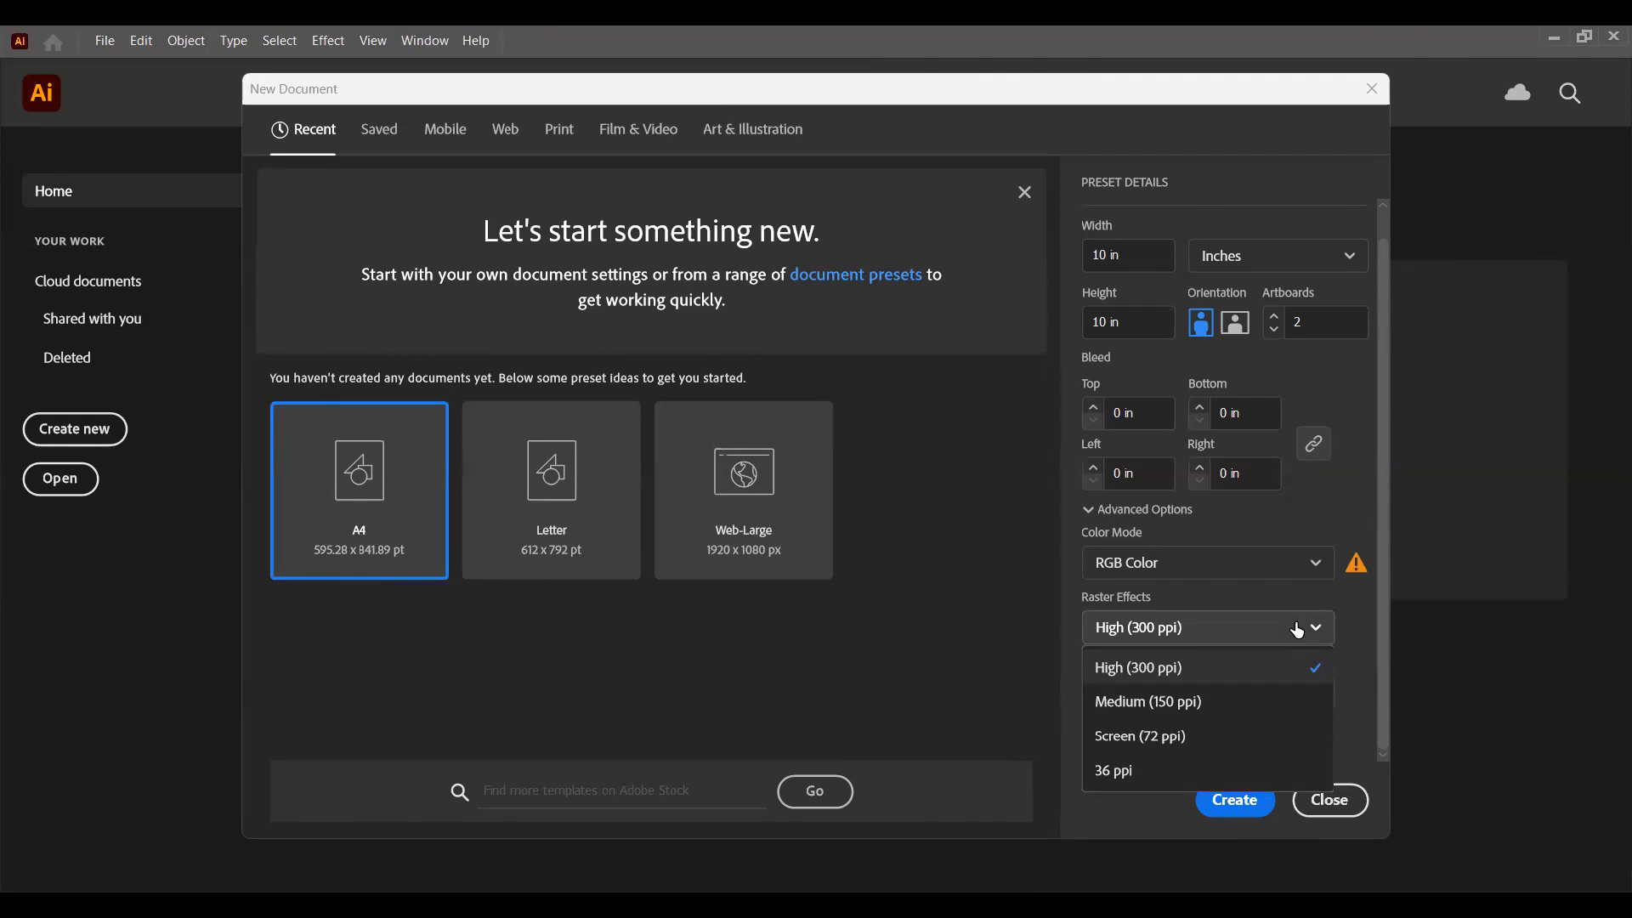
{"action": "left_click", "coordinate": [1297, 630]}
{"action": "left_click", "coordinate": [1297, 630]}
Step: Check the RGB and CMYK choices for the new document's color mode, leaving RGB Color selected
{"action": "left_click", "coordinate": [1221, 577]}
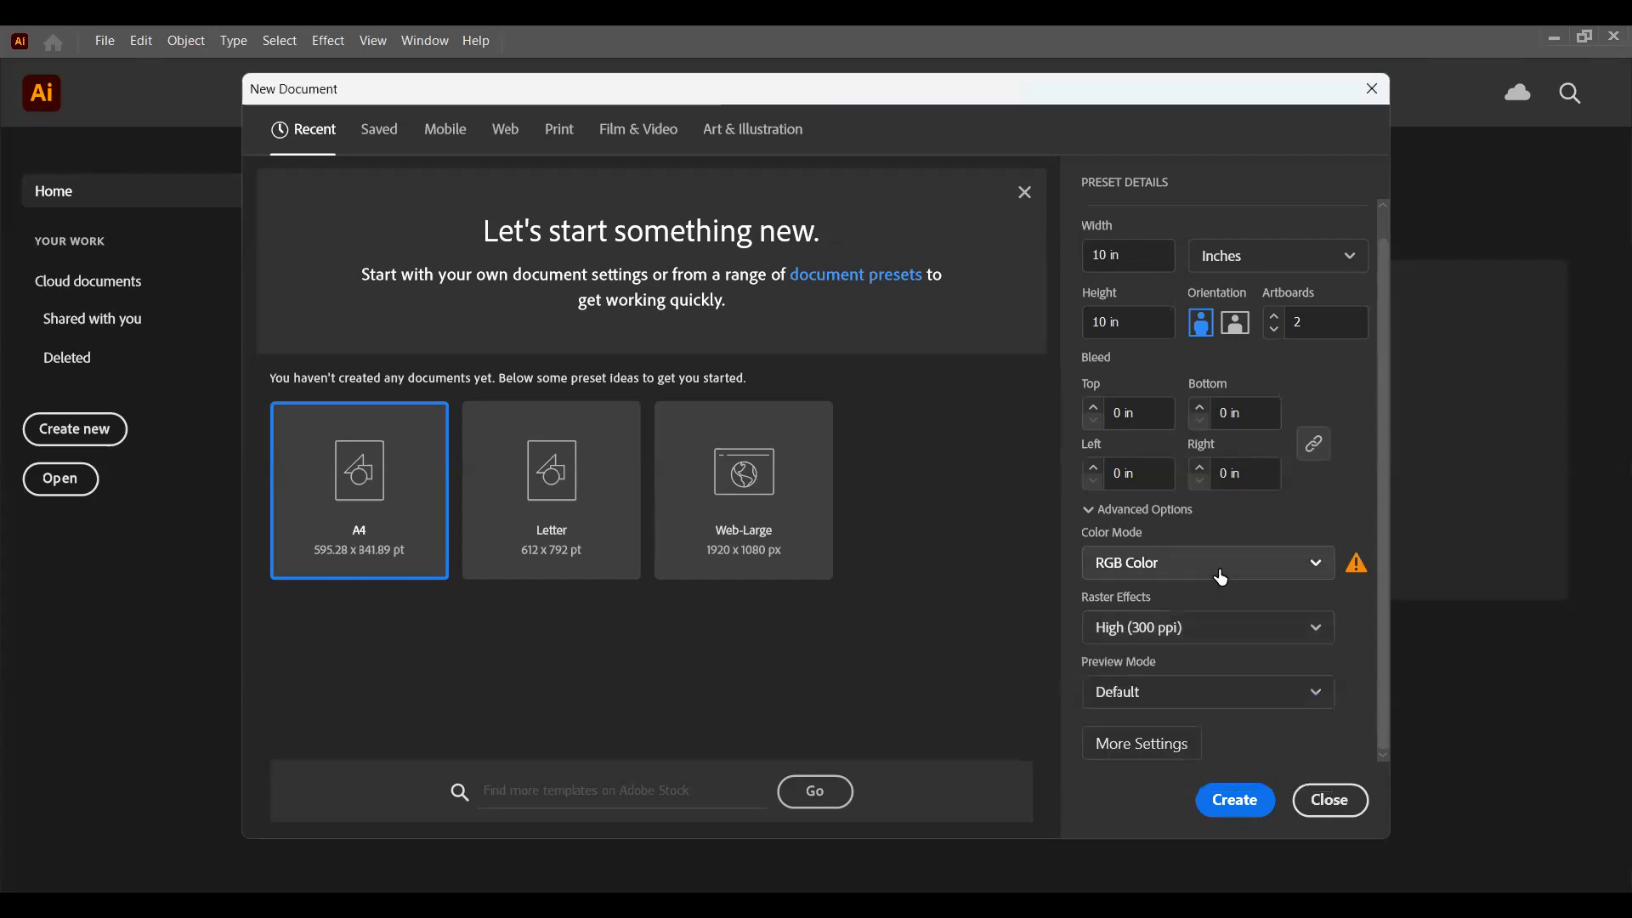
{"action": "left_click", "coordinate": [1221, 578]}
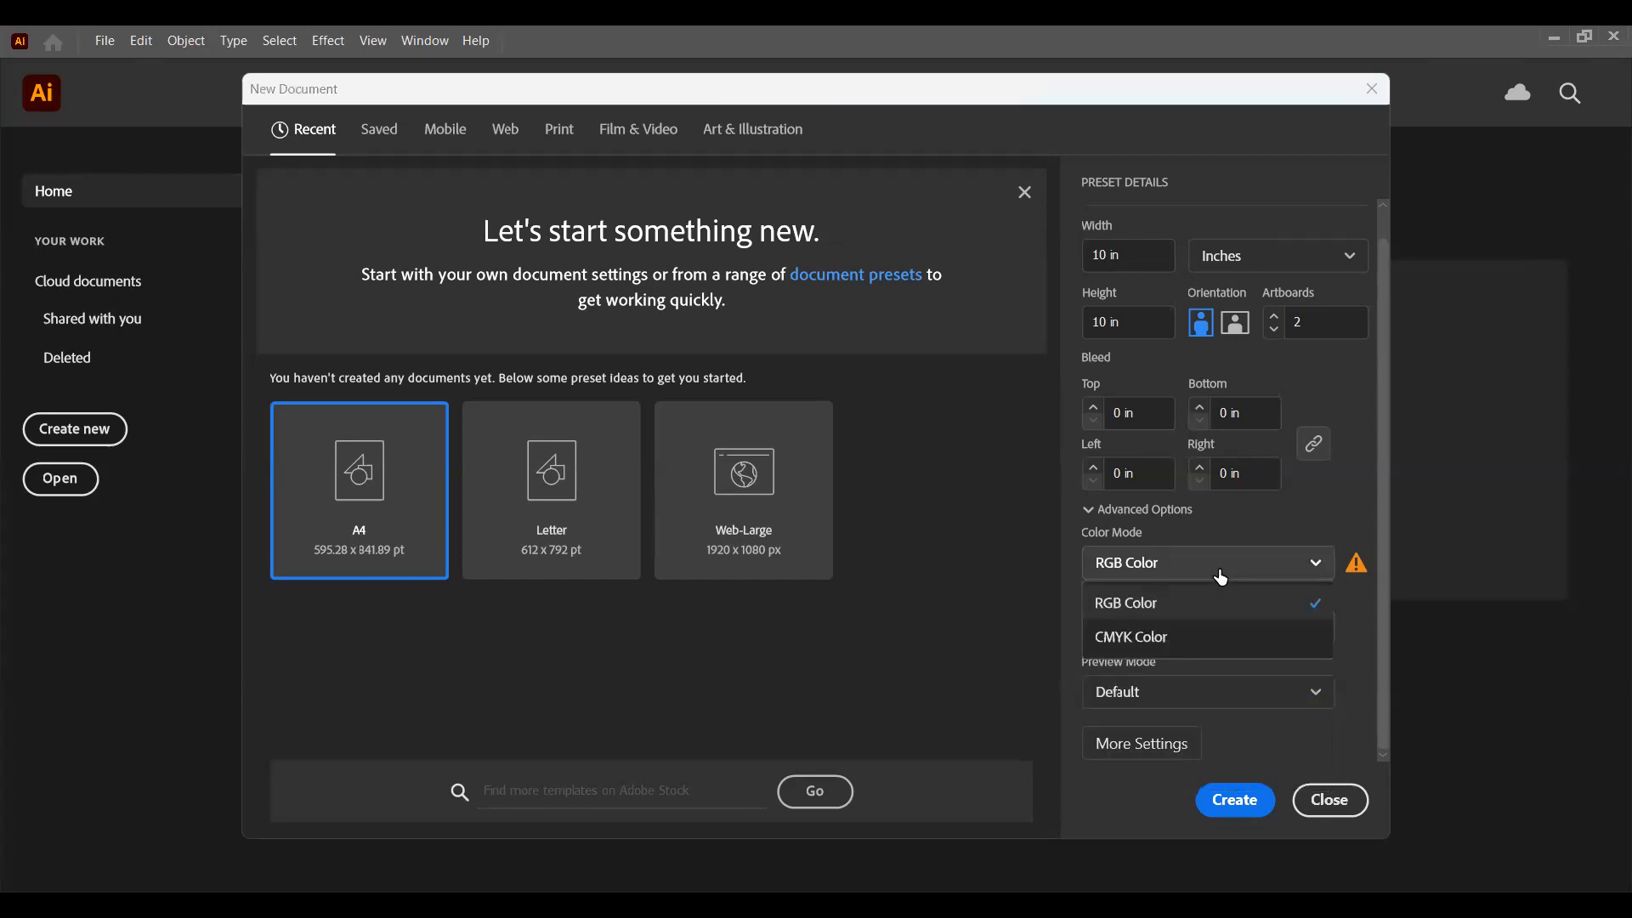
{"action": "left_click", "coordinate": [1220, 577]}
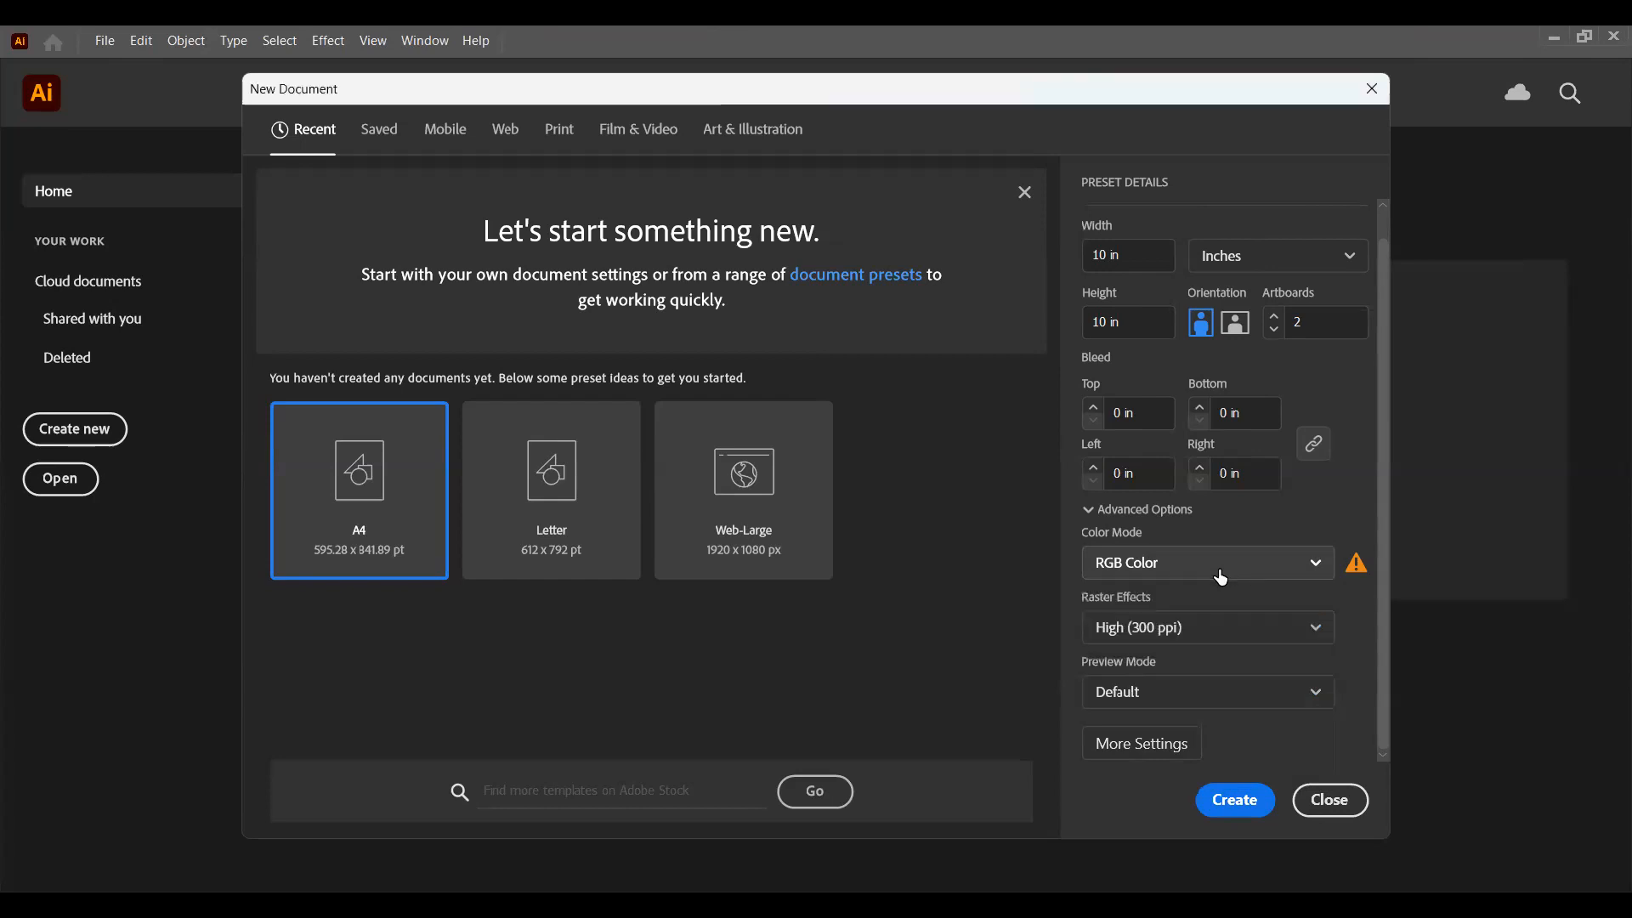
{"action": "left_click", "coordinate": [1233, 573]}
Step: Choose High (300 ppi) as the new document's raster effects resolution
{"action": "left_click", "coordinate": [1229, 635]}
{"action": "left_click", "coordinate": [1229, 635]}
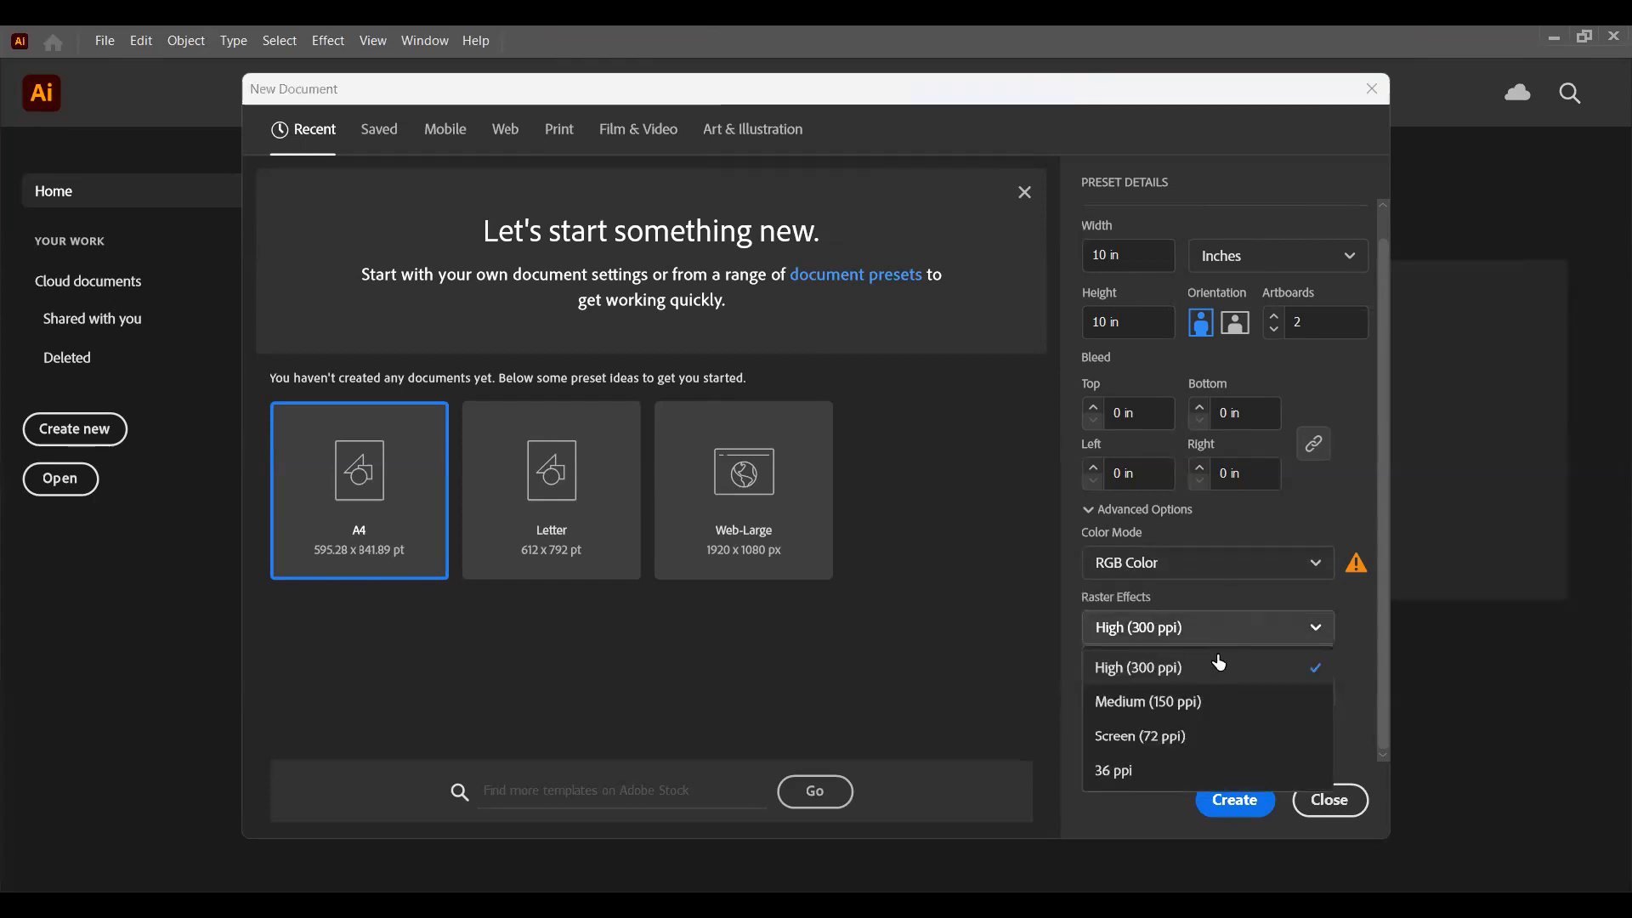
{"action": "left_click", "coordinate": [1218, 669]}
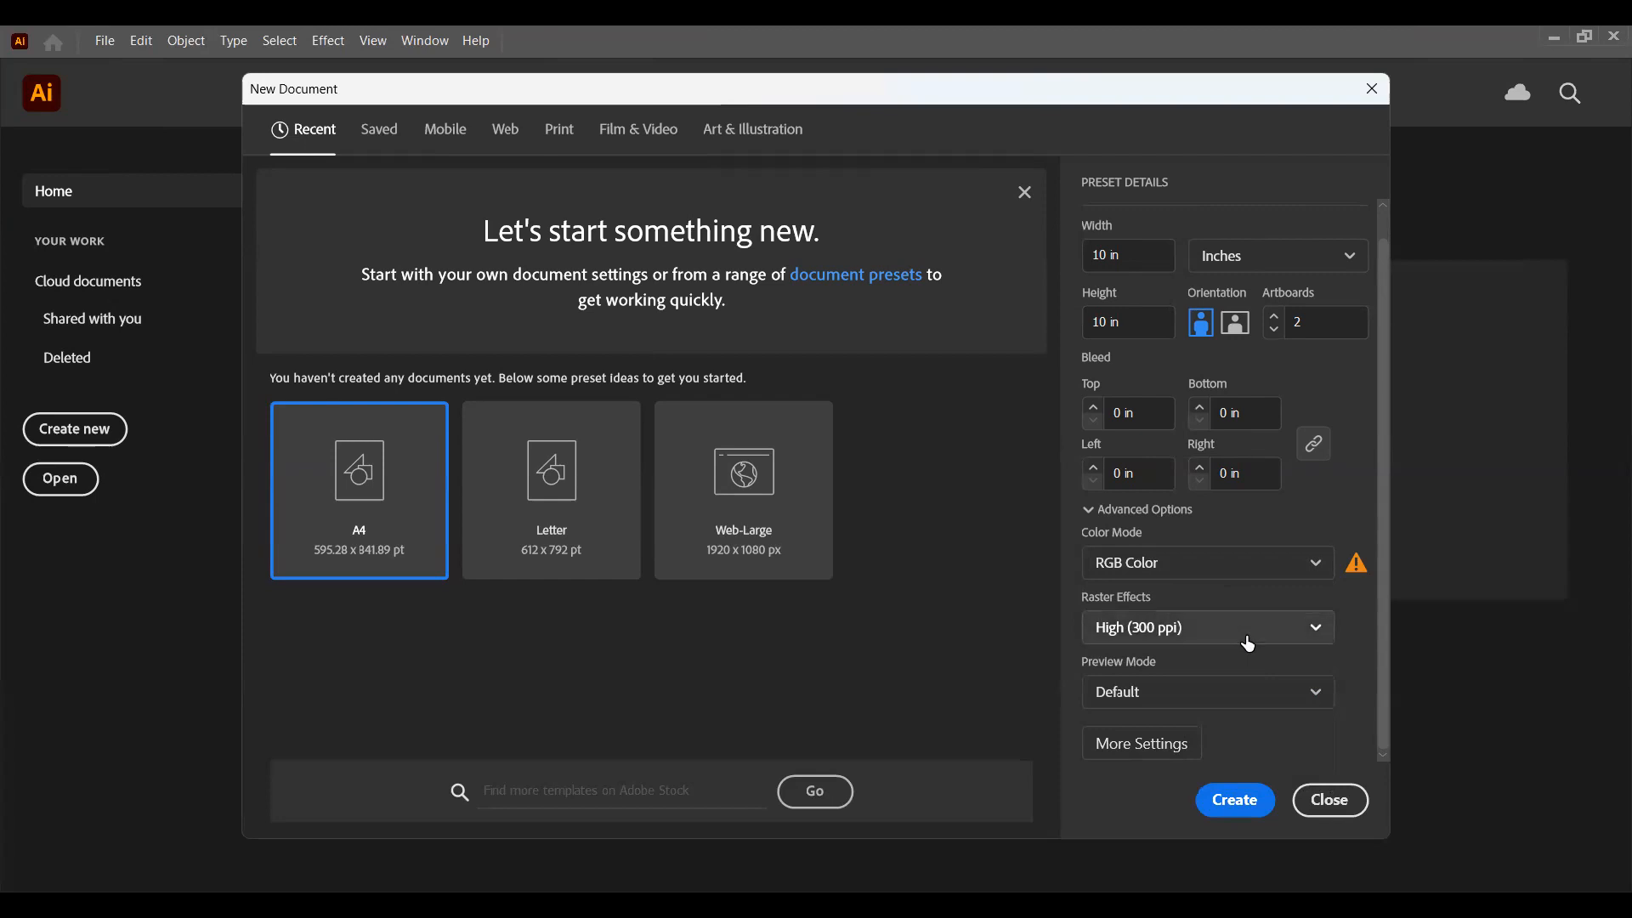
{"action": "left_click", "coordinate": [1249, 644]}
{"action": "left_click", "coordinate": [1212, 671]}
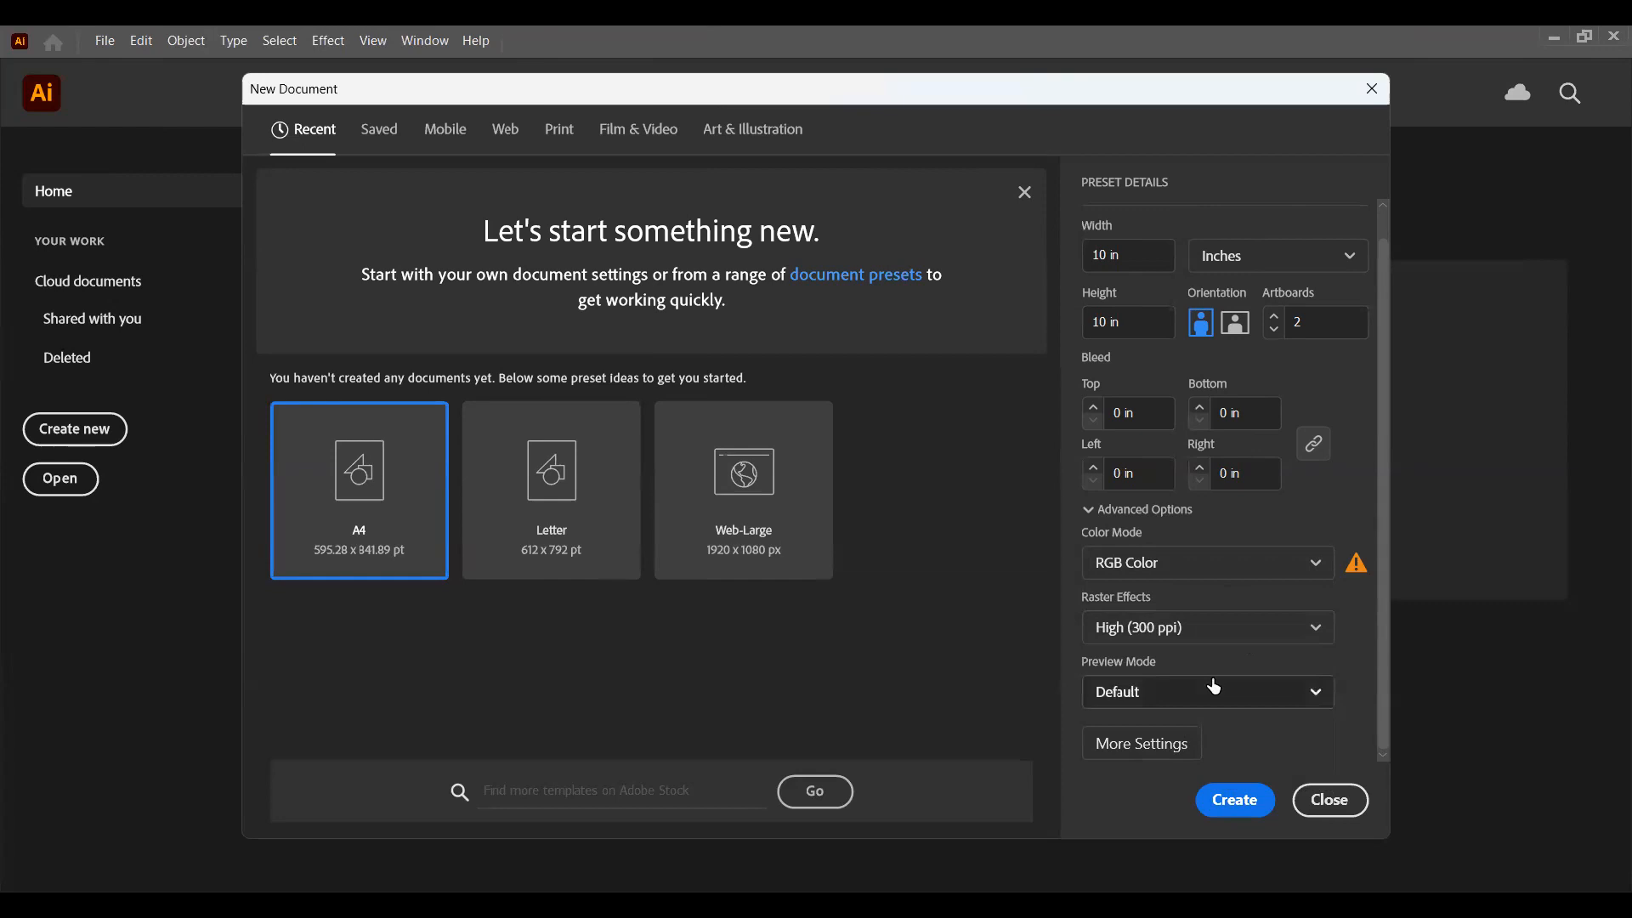
Step: Create the document with the configured settings and keep the application window maximized
{"action": "left_click", "coordinate": [1245, 814]}
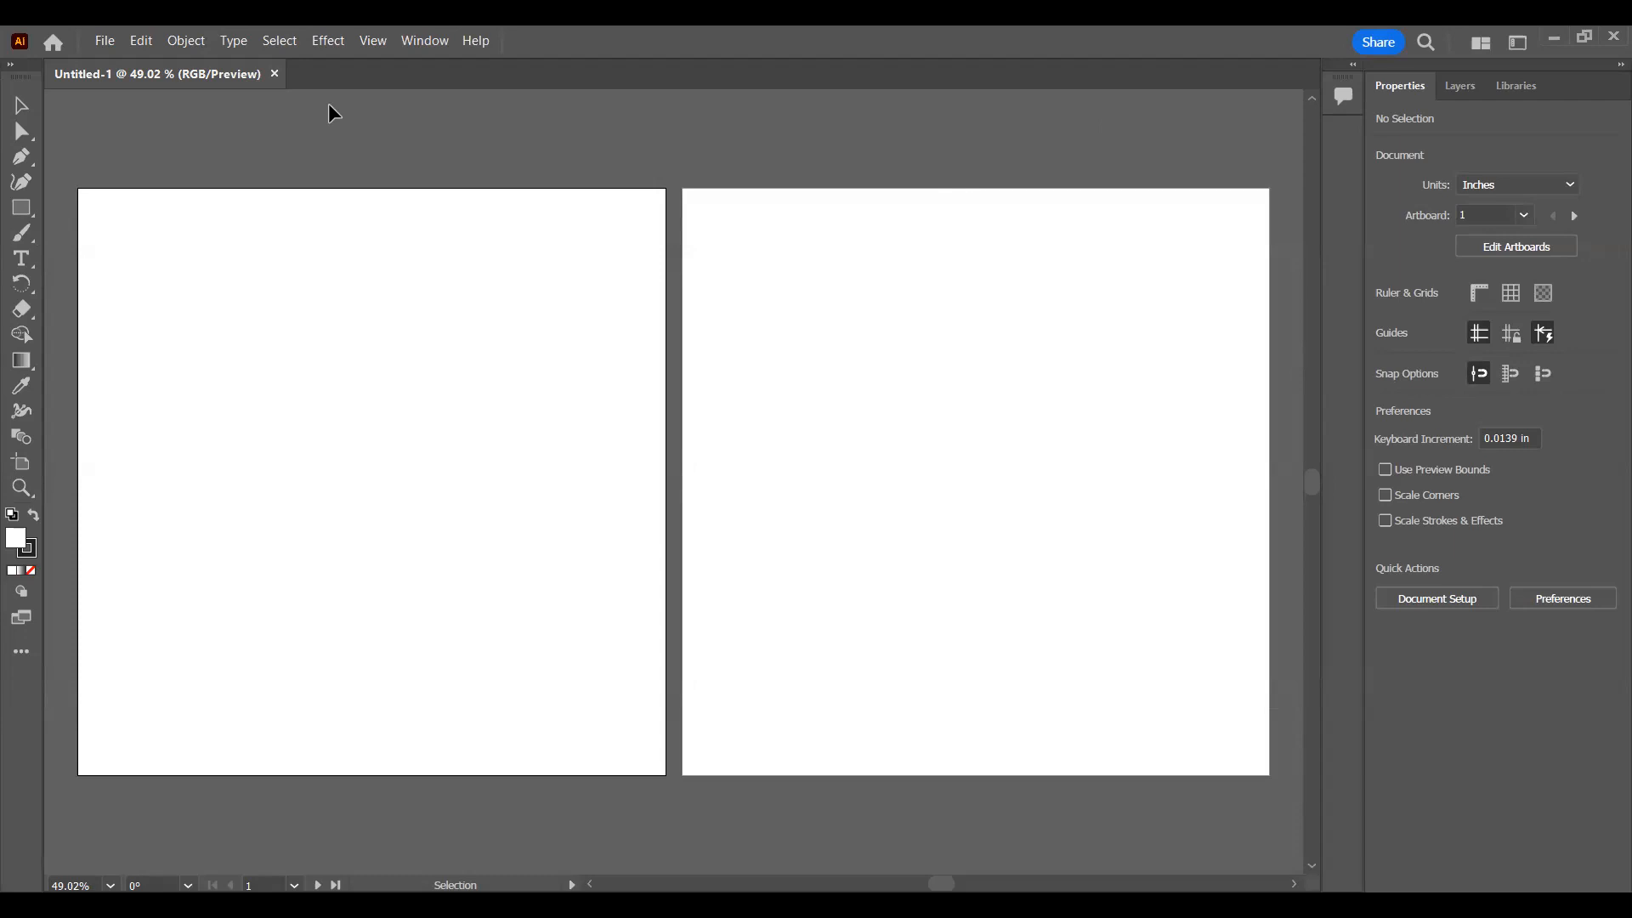
{"action": "left_click", "coordinate": [1584, 38]}
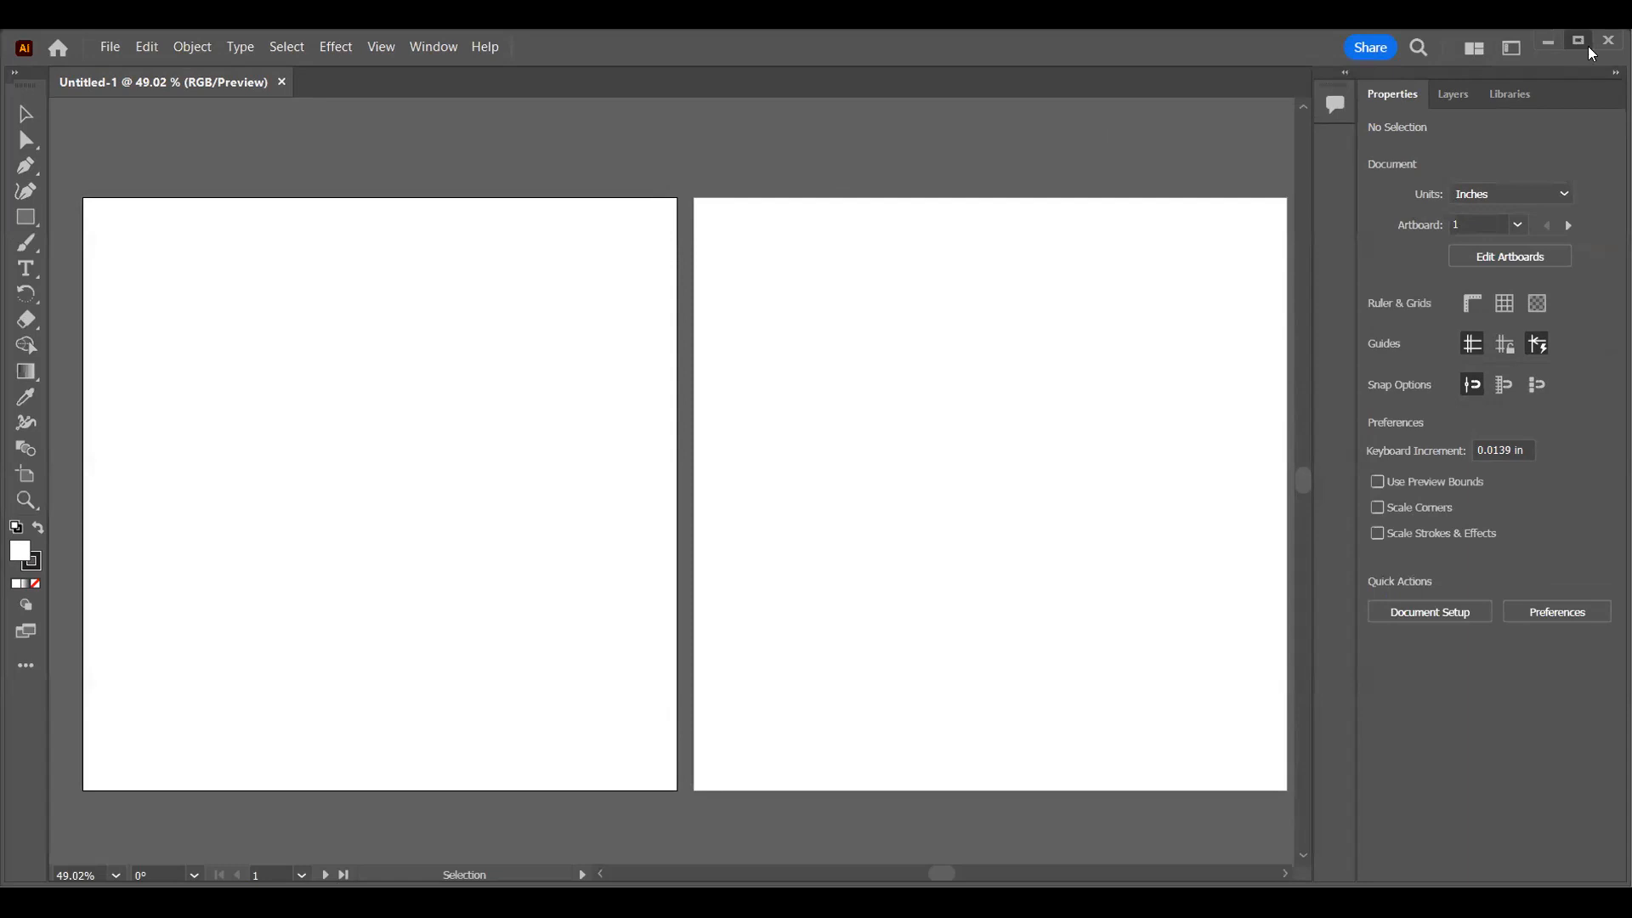
{"action": "left_click", "coordinate": [1579, 43]}
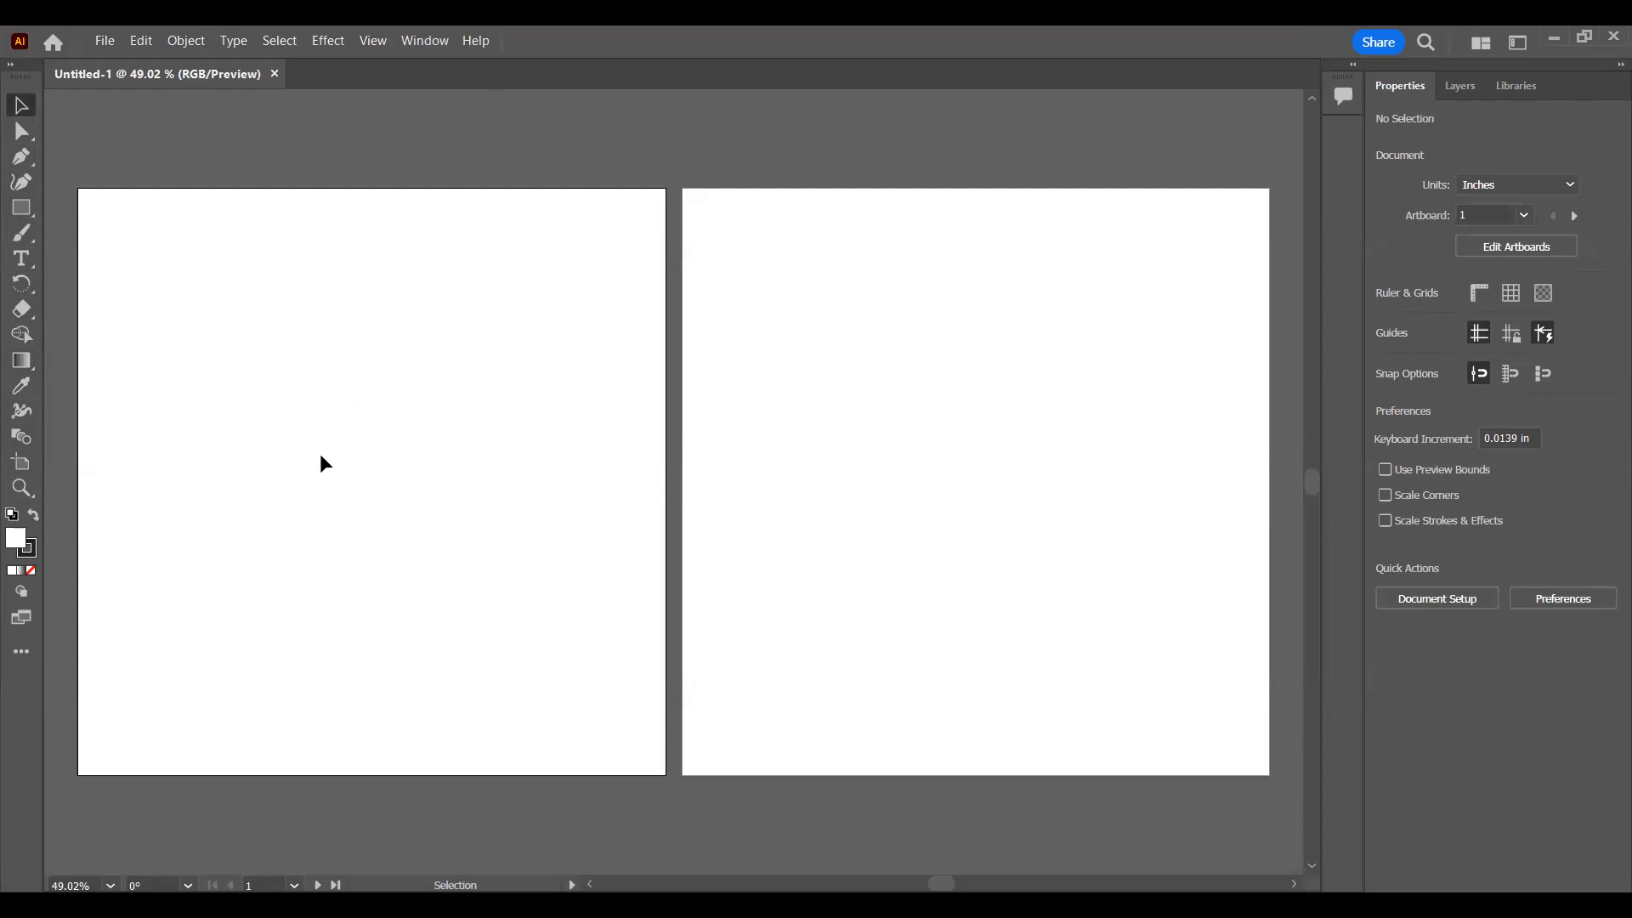
Step: Try the Rectangle and Selection tools, switch to Direct Selection and marquee an empty area of the first artboard
{"action": "left_click", "coordinate": [16, 210]}
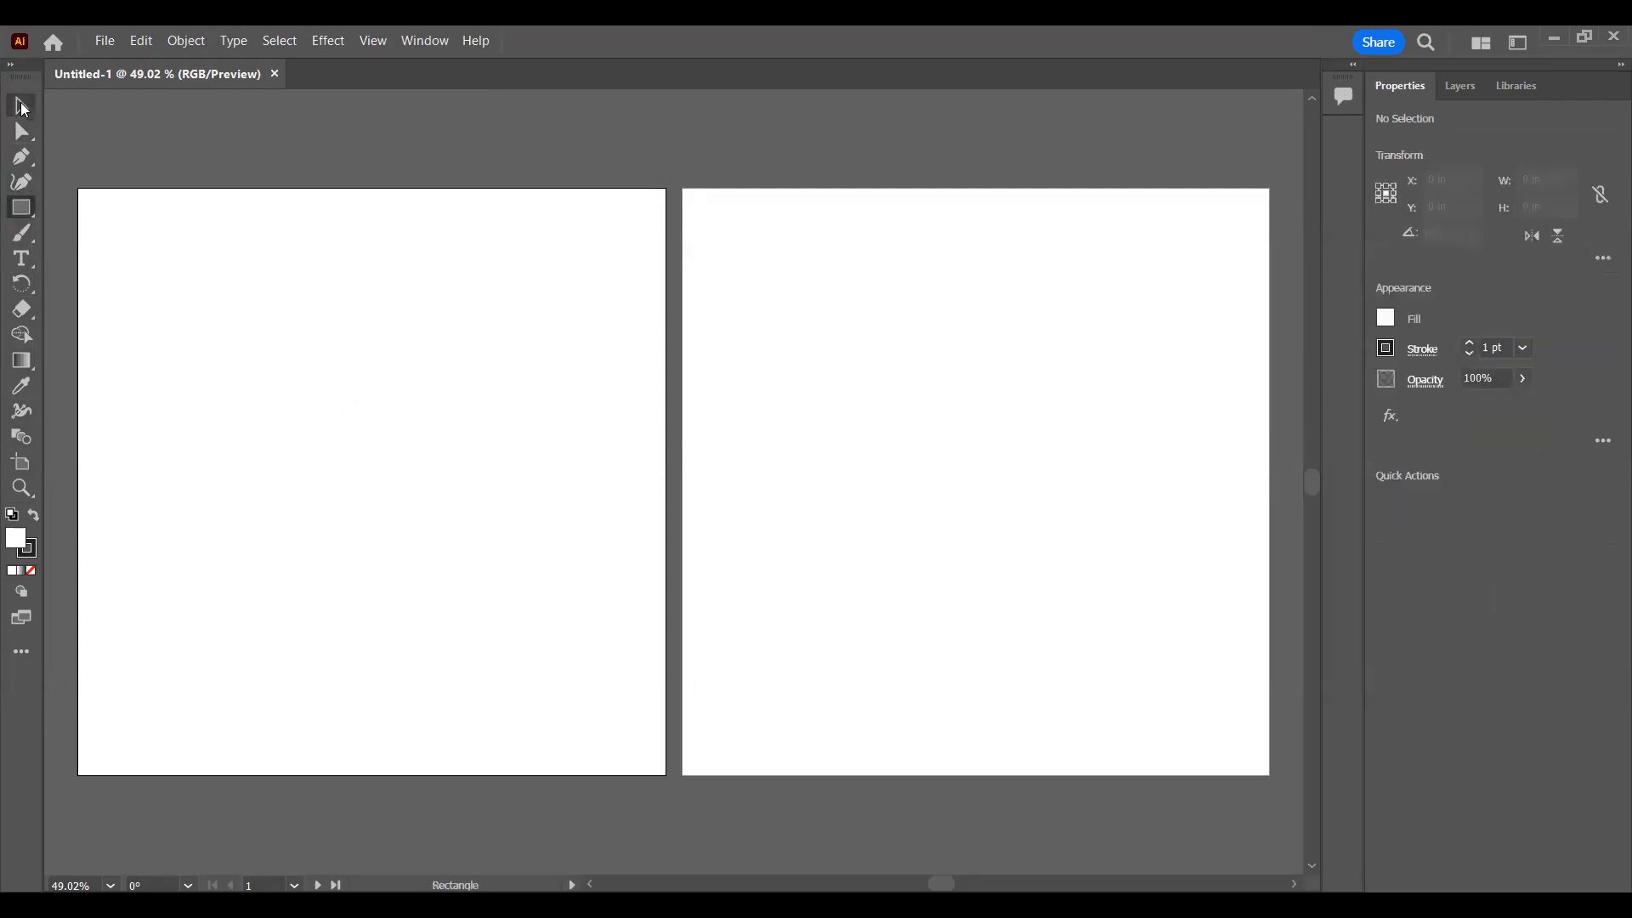
{"action": "left_click", "coordinate": [21, 107]}
{"action": "left_click", "coordinate": [22, 132]}
{"action": "left_click_drag", "start_coordinate": [197, 324], "coordinate": [544, 648]}
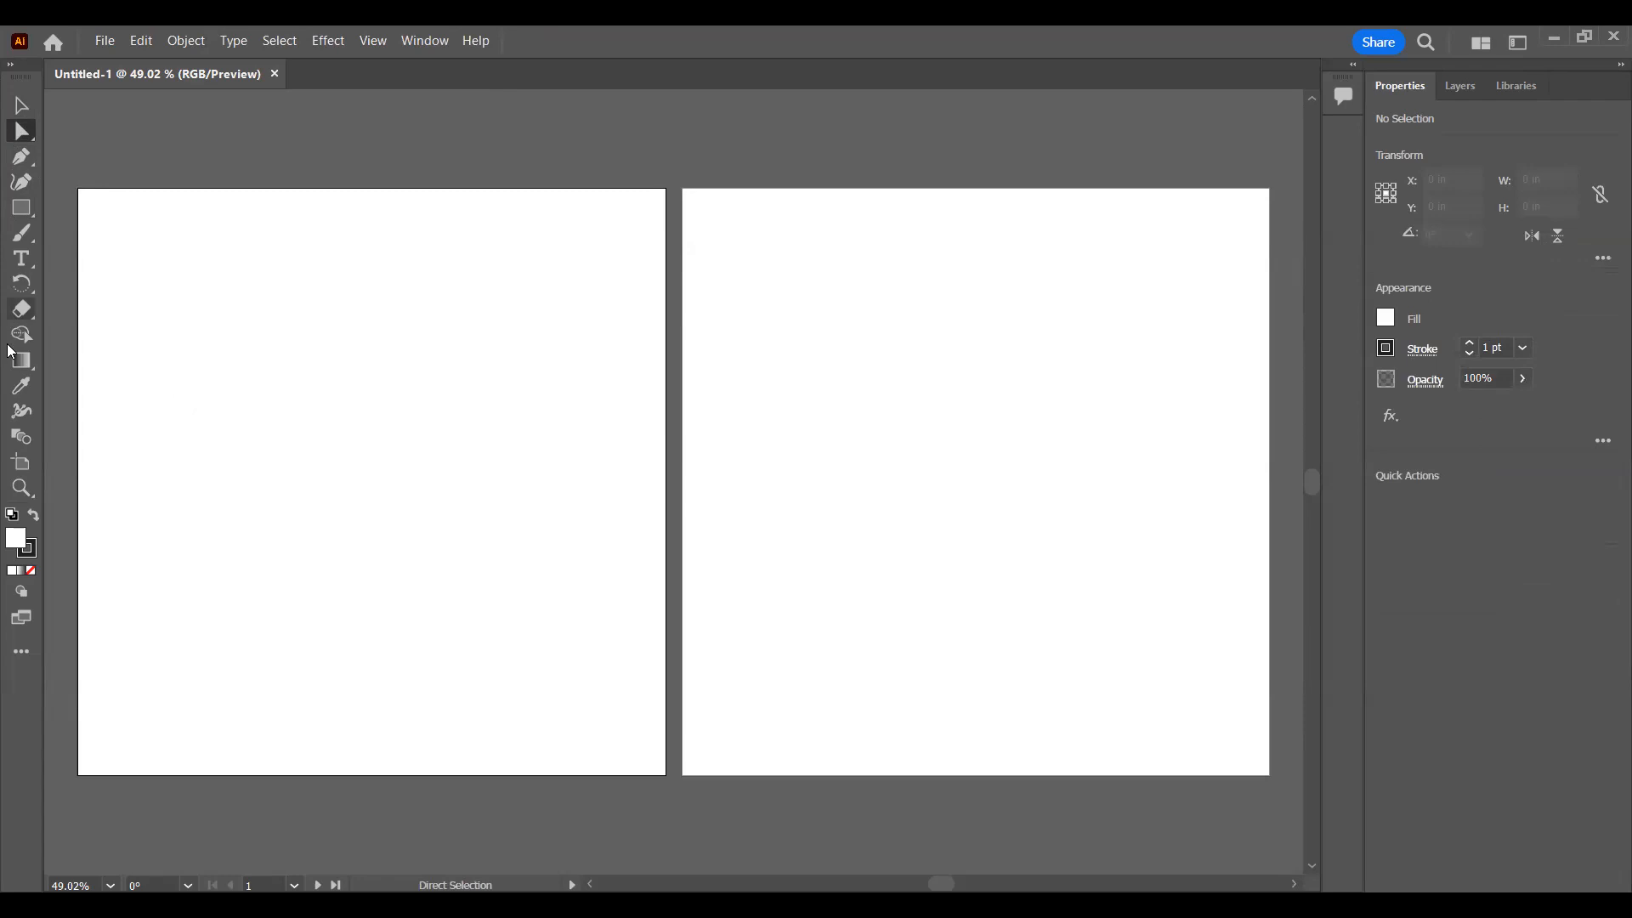
Step: Browse the complete collection of tools available for the toolbar, including the drawing, graph and type tools
{"action": "left_click", "coordinate": [30, 659]}
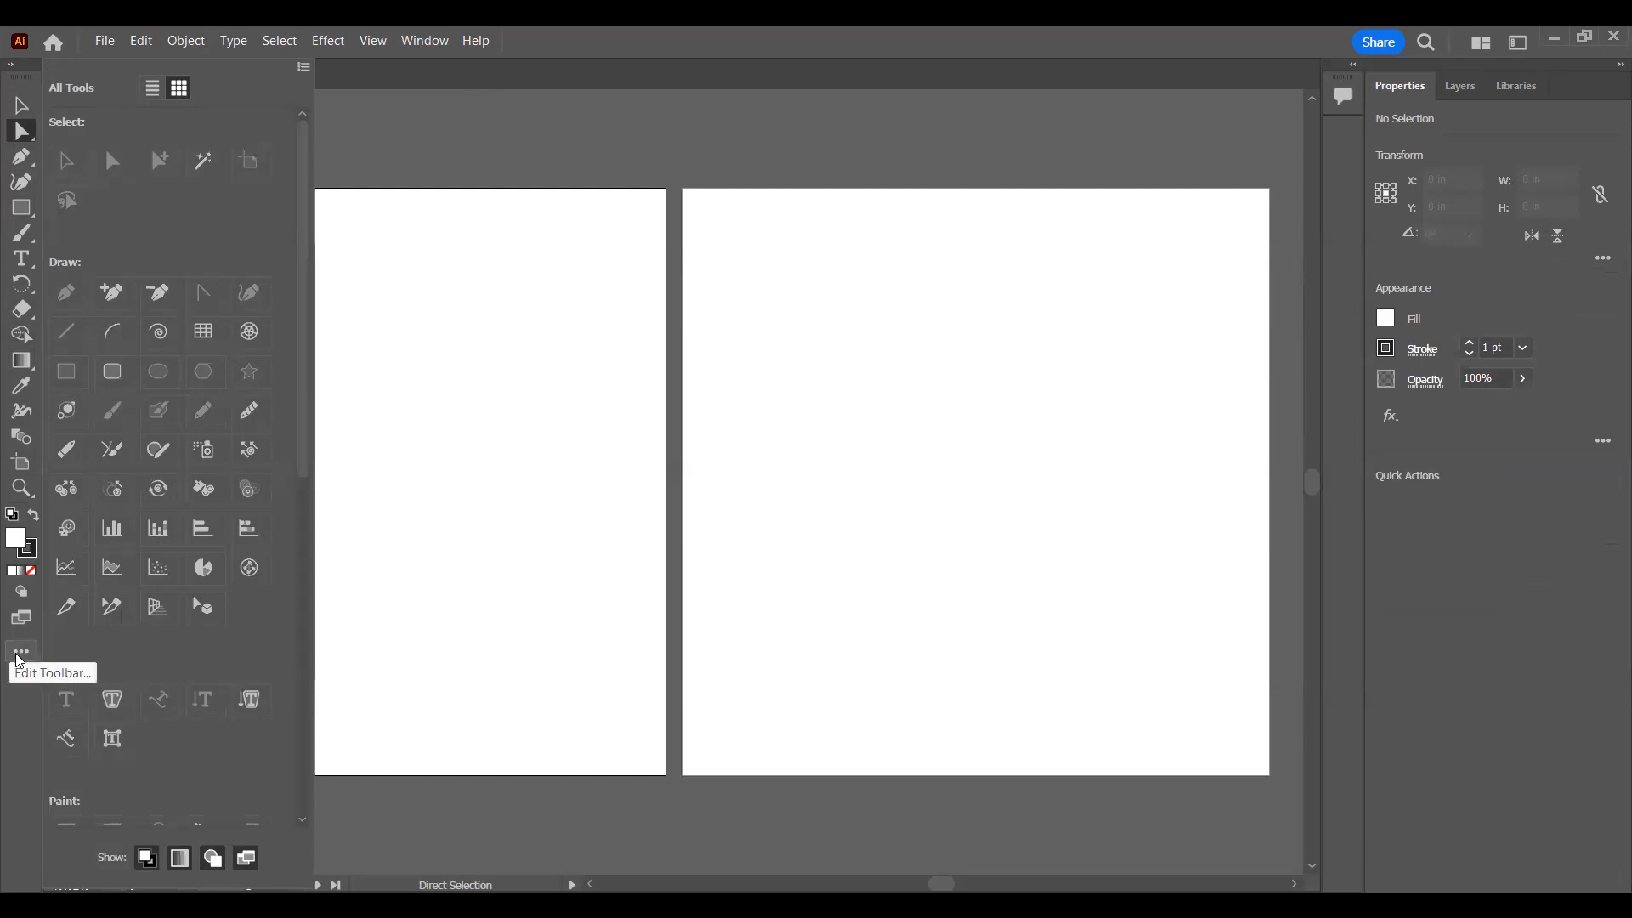
{"action": "scroll", "coordinate": [154, 255], "scroll_direction": "down", "scroll_amount": 10}
{"action": "scroll", "coordinate": [153, 265], "scroll_direction": "up", "scroll_amount": 10}
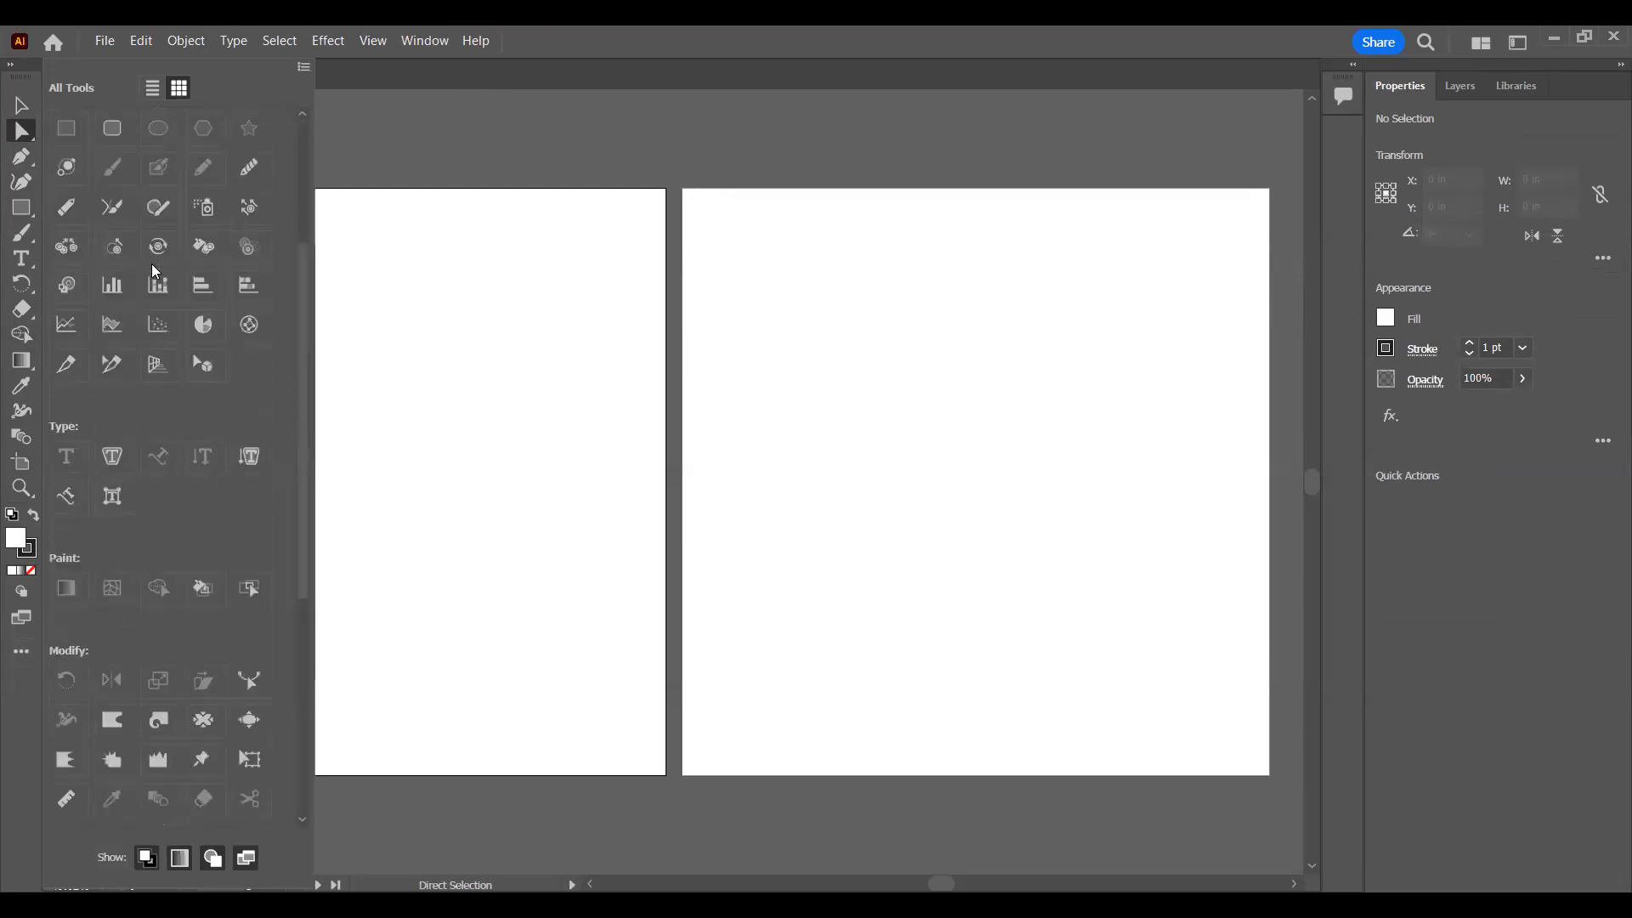
{"action": "left_click", "coordinate": [400, 110]}
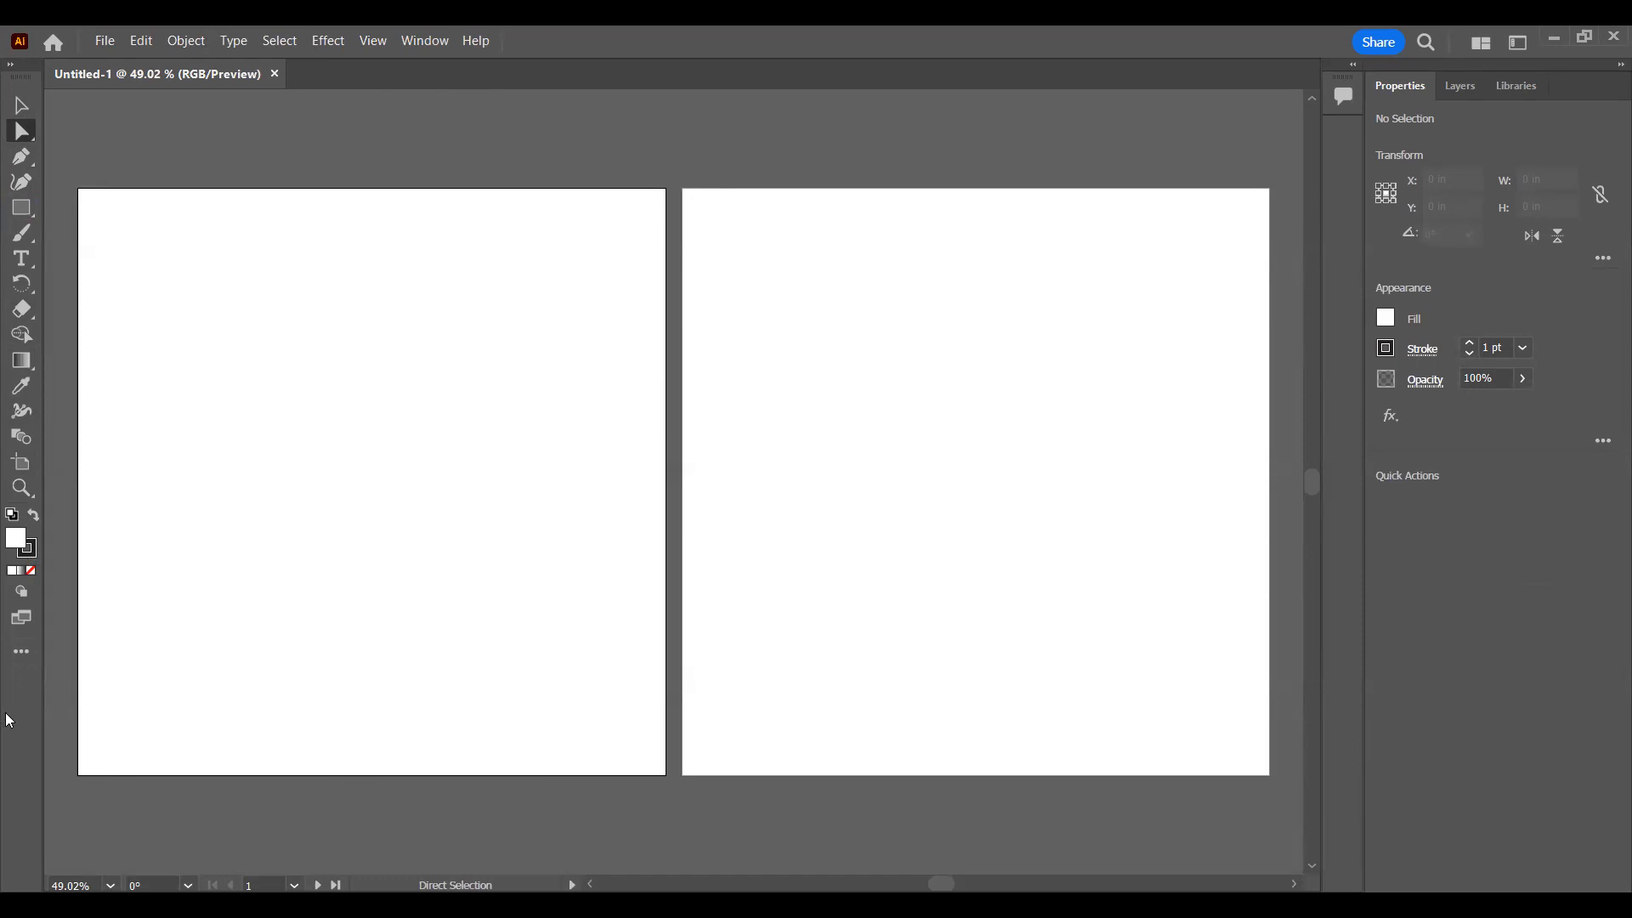
{"action": "left_click", "coordinate": [21, 652]}
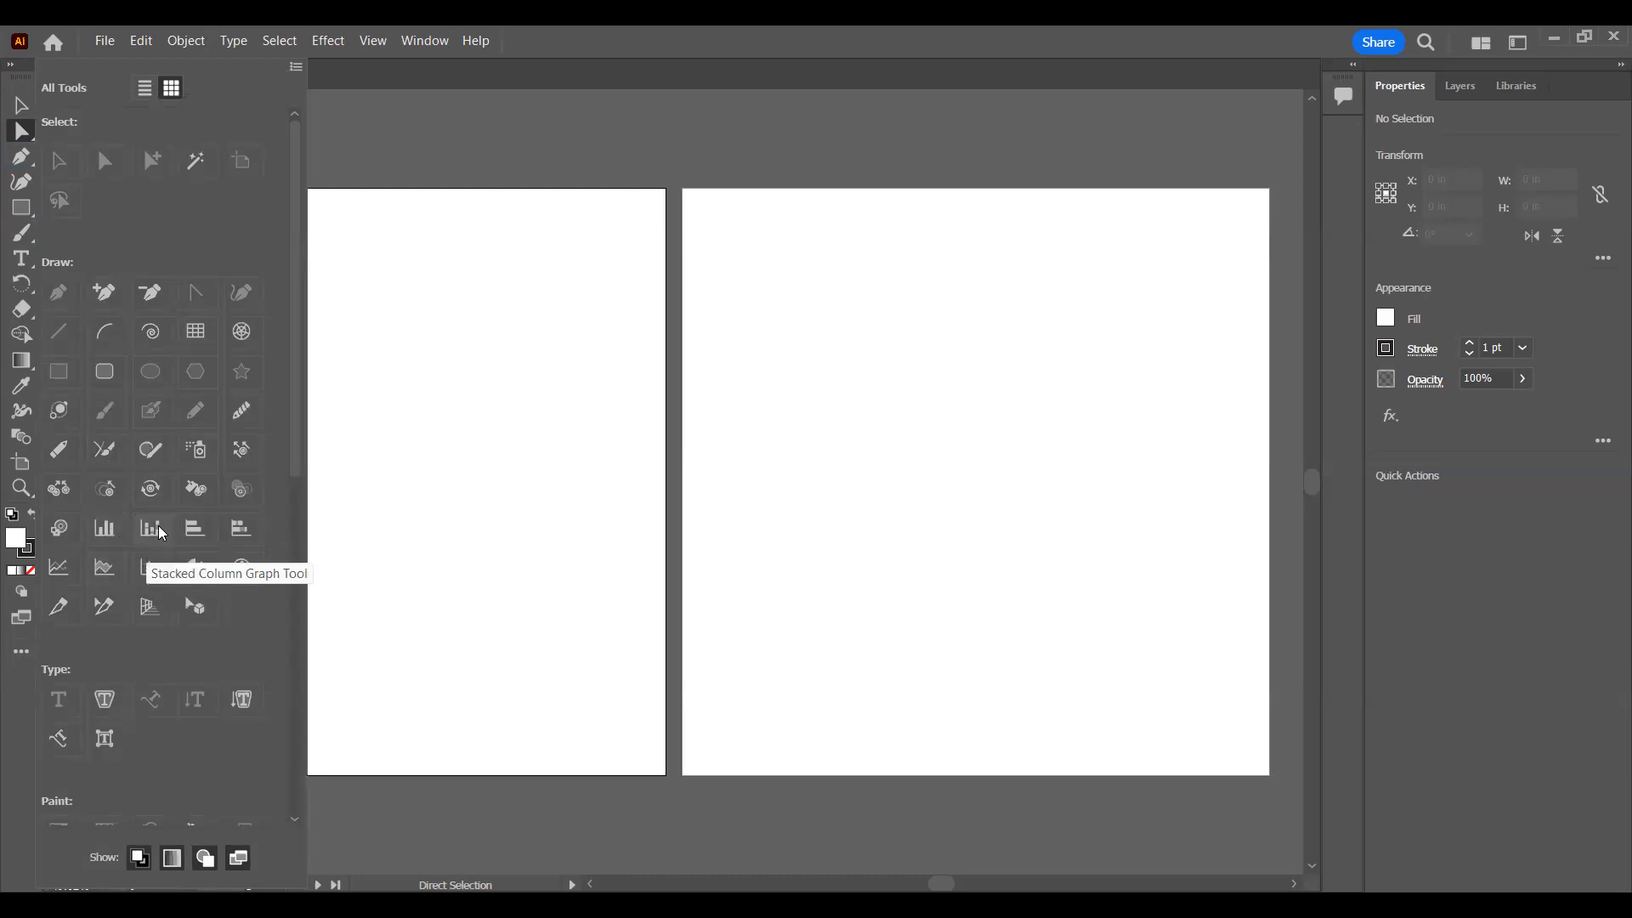
{"action": "left_click", "coordinate": [402, 413]}
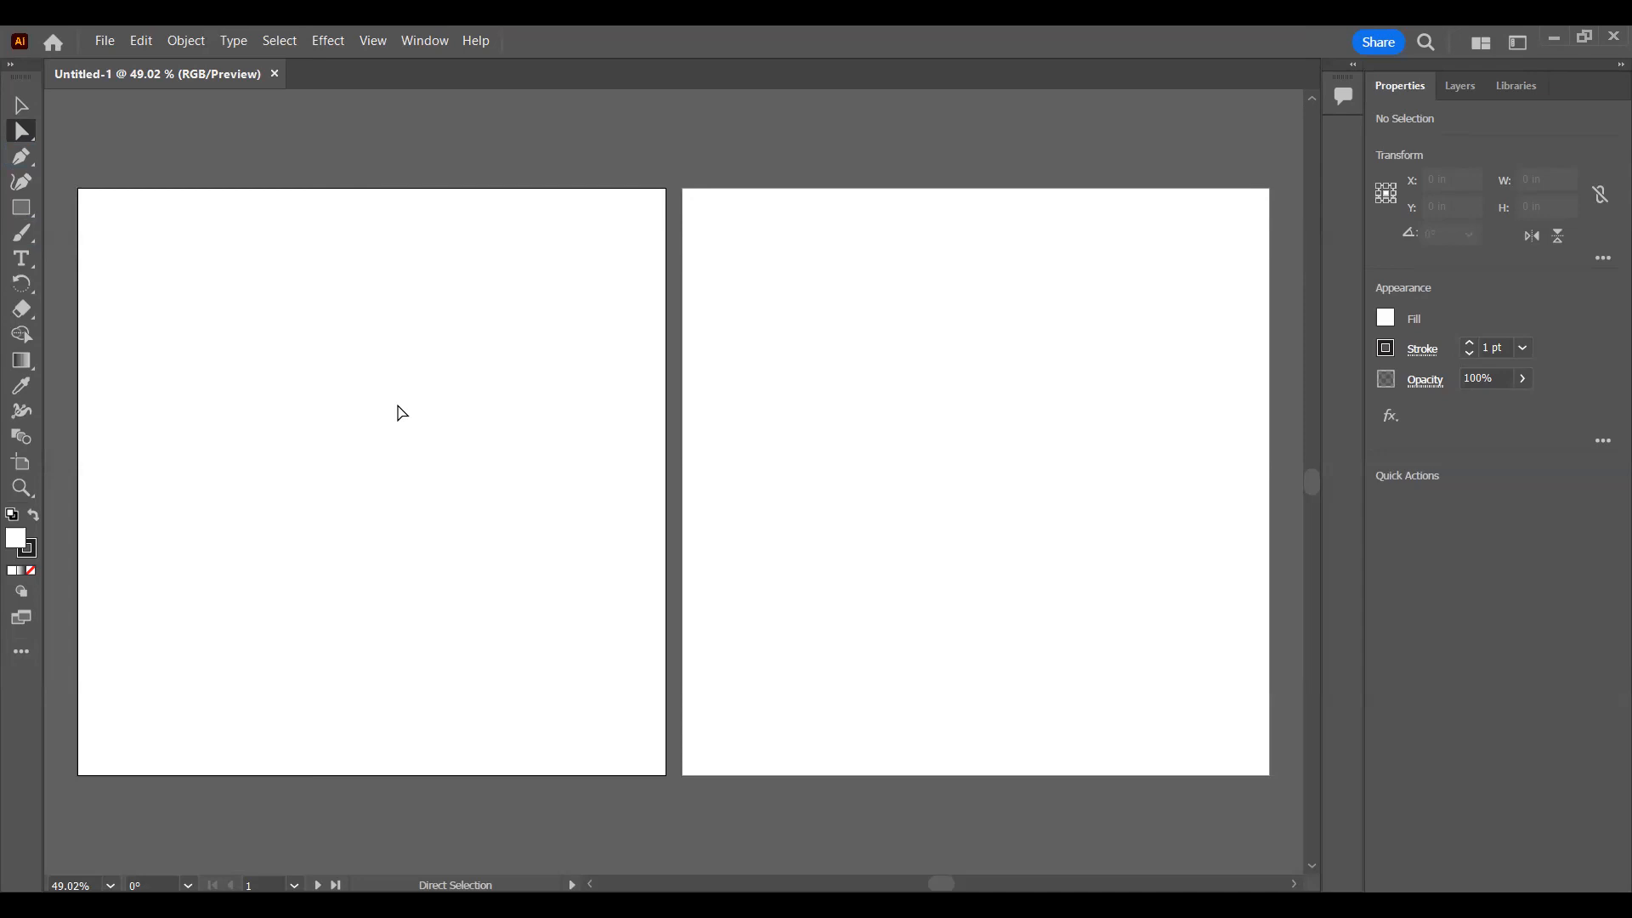
{"action": "left_click", "coordinate": [34, 654]}
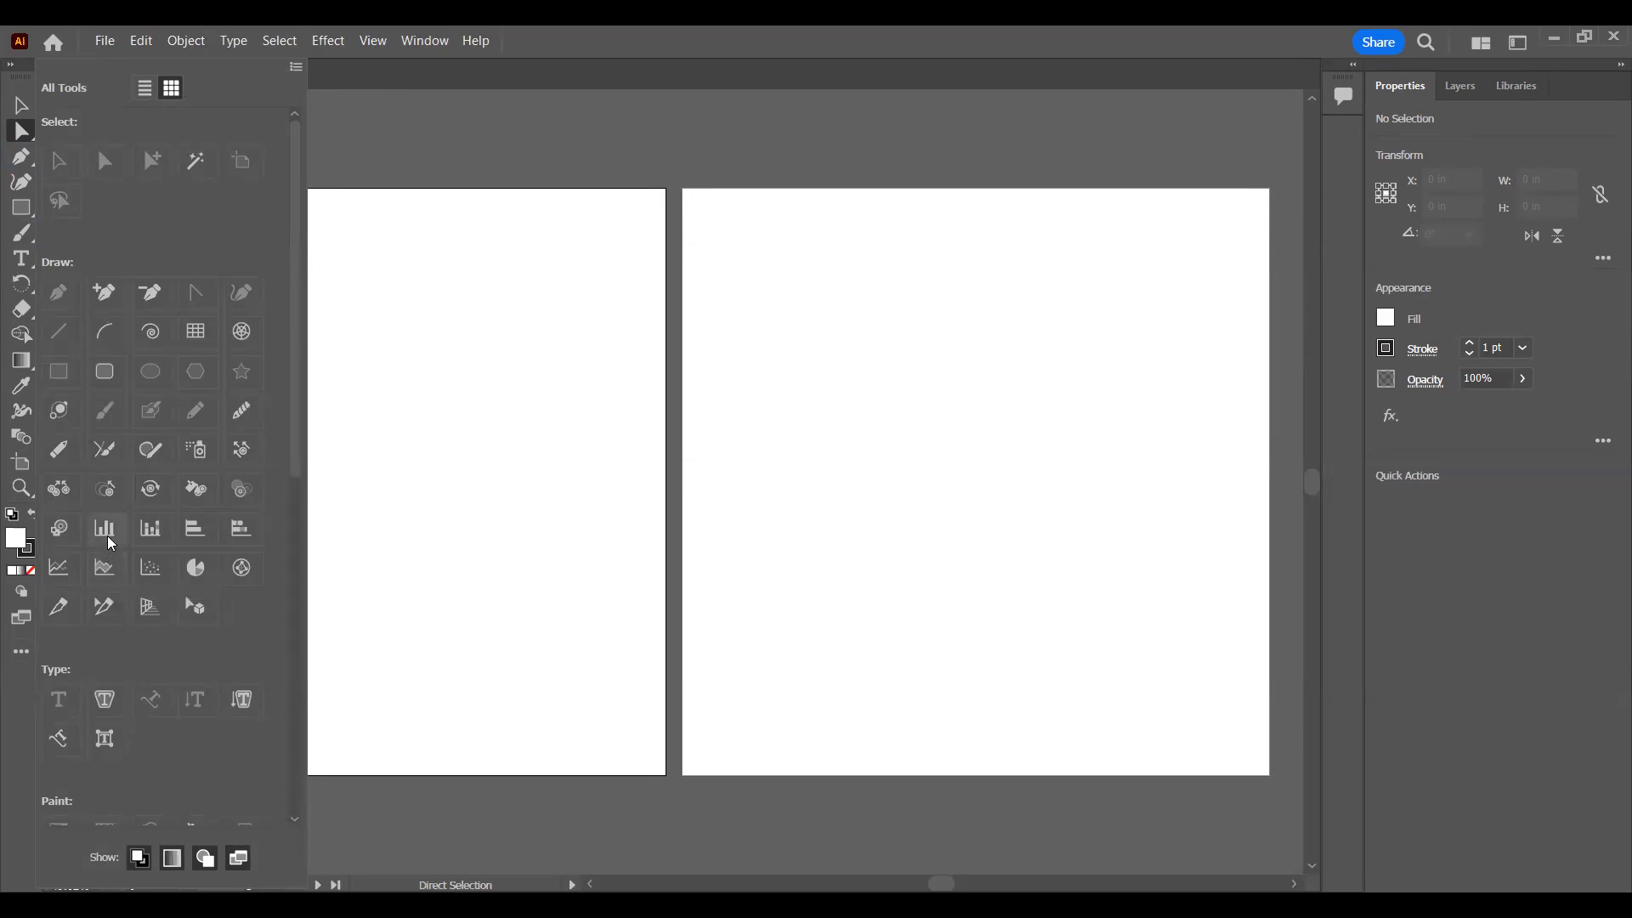
{"action": "left_click", "coordinate": [708, 408]}
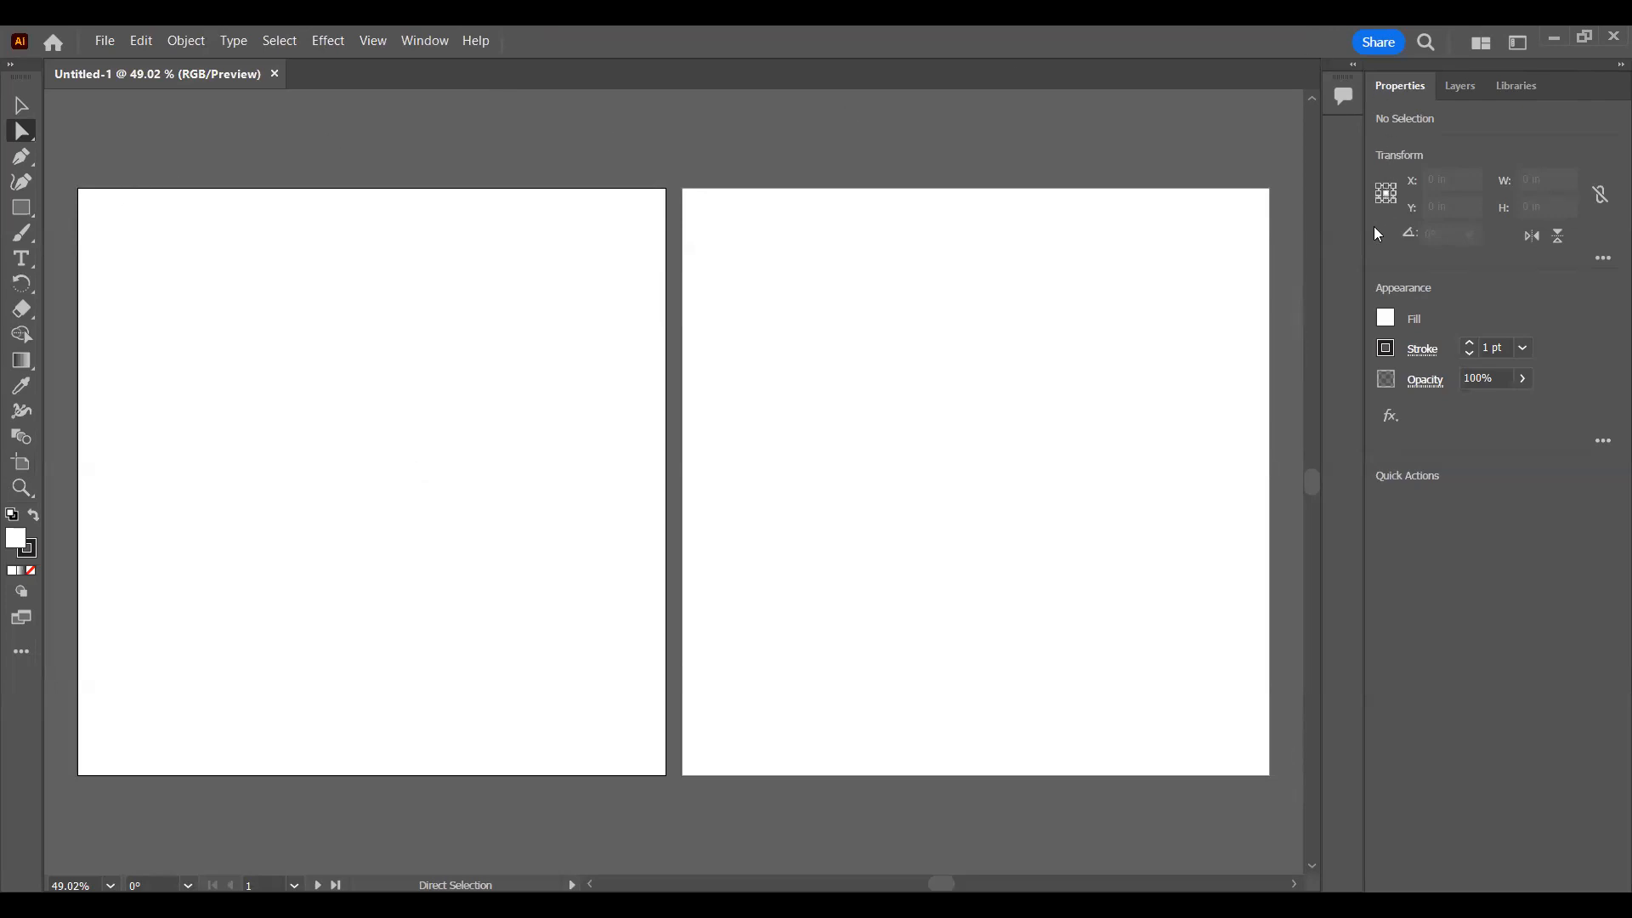
Step: Make the second artboard active and switch back to the first one
{"action": "left_click", "coordinate": [1005, 376]}
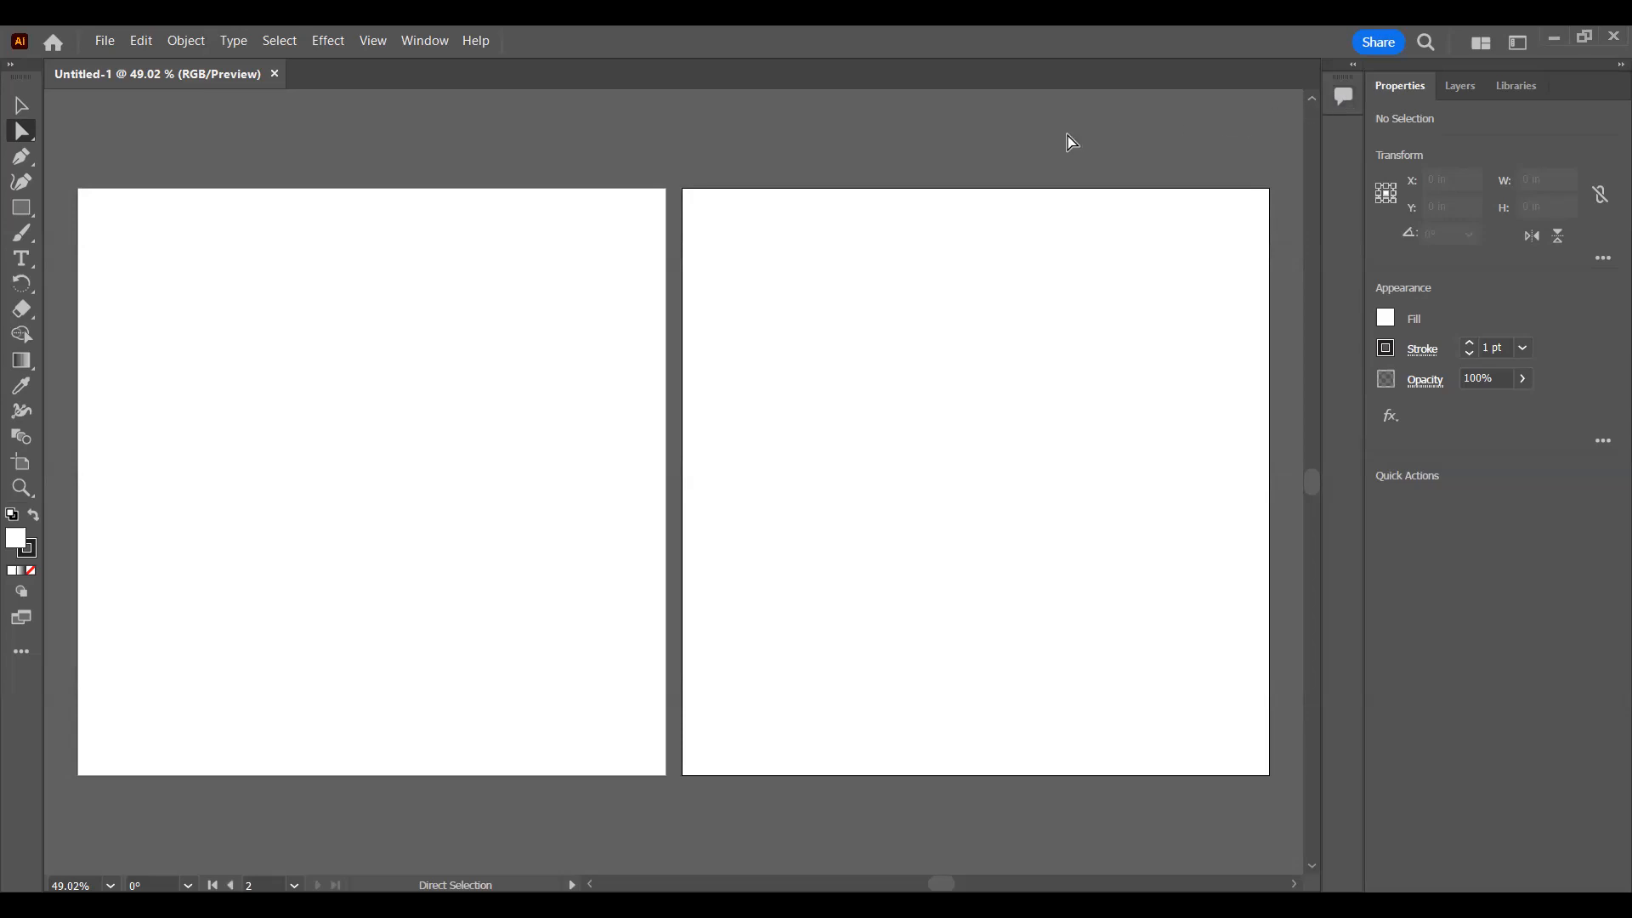
{"action": "left_click", "coordinate": [489, 477]}
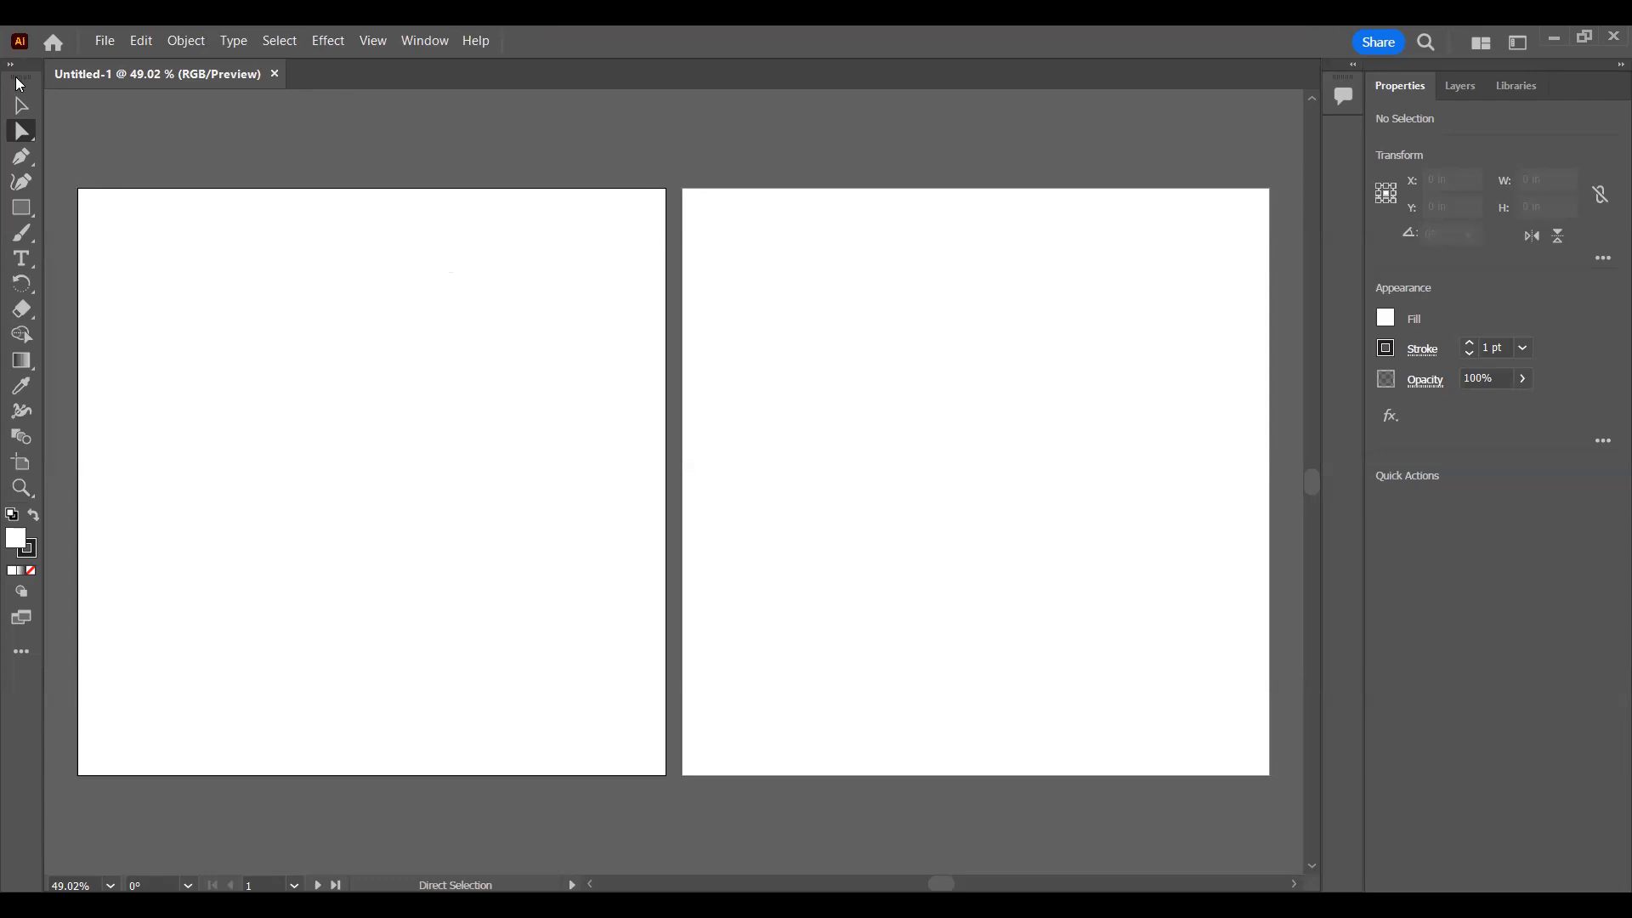
Step: Undock the toolbar to float over the first artboard and the collapsed Comments panel to float over the second
{"action": "left_click_drag", "start_coordinate": [20, 84], "coordinate": [940, 151]}
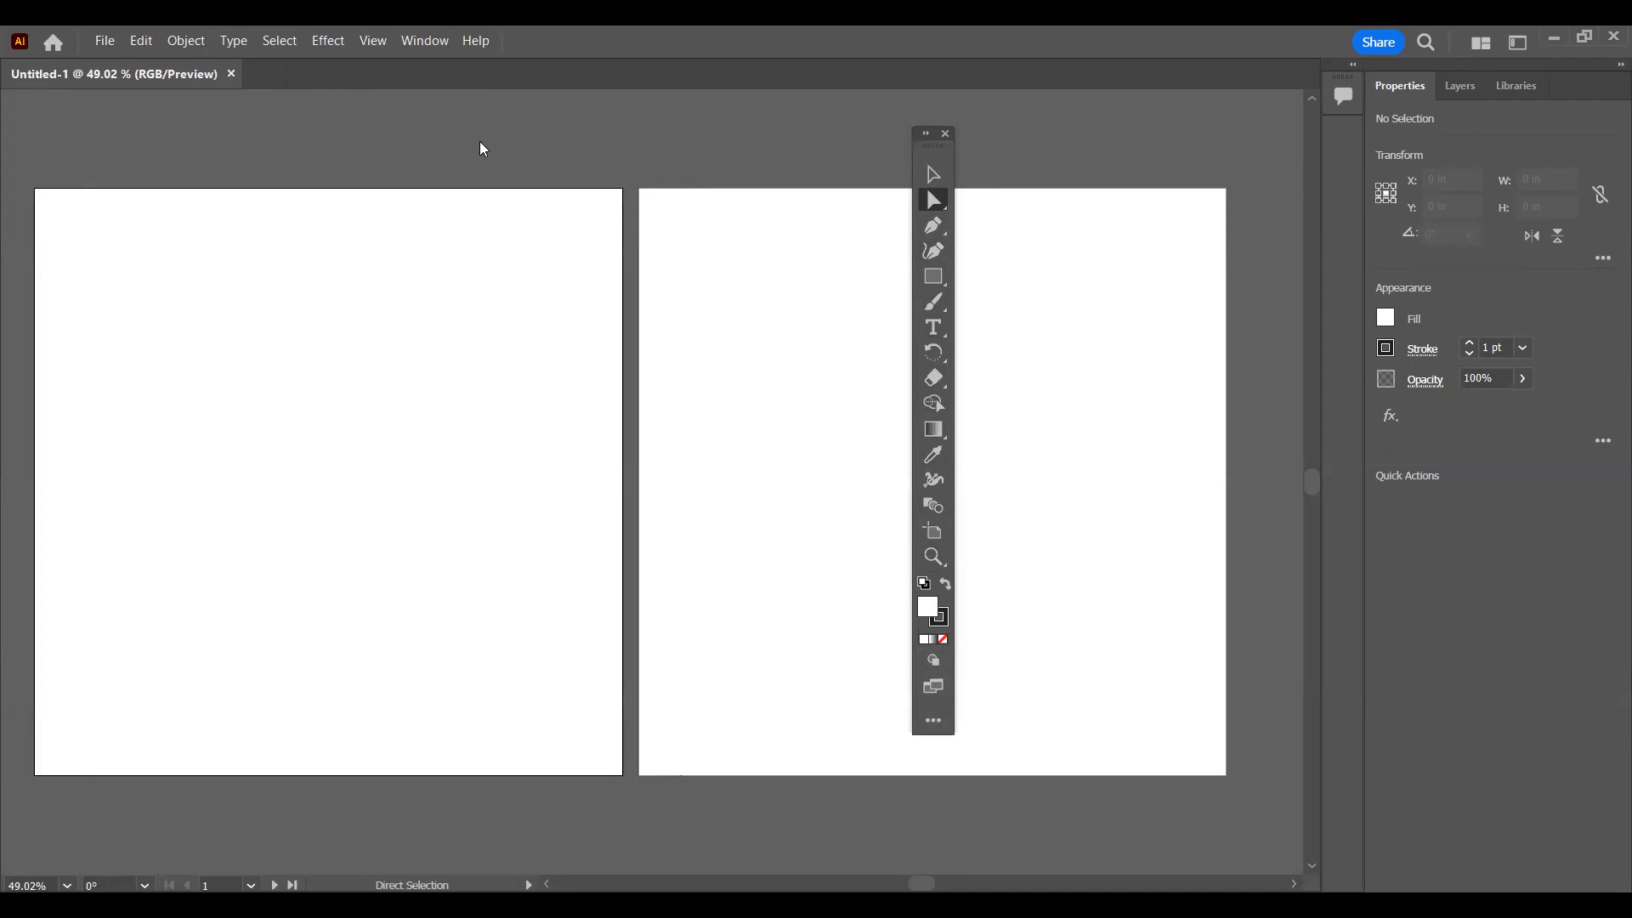
{"action": "left_click_drag", "start_coordinate": [812, 207], "coordinate": [527, 206]}
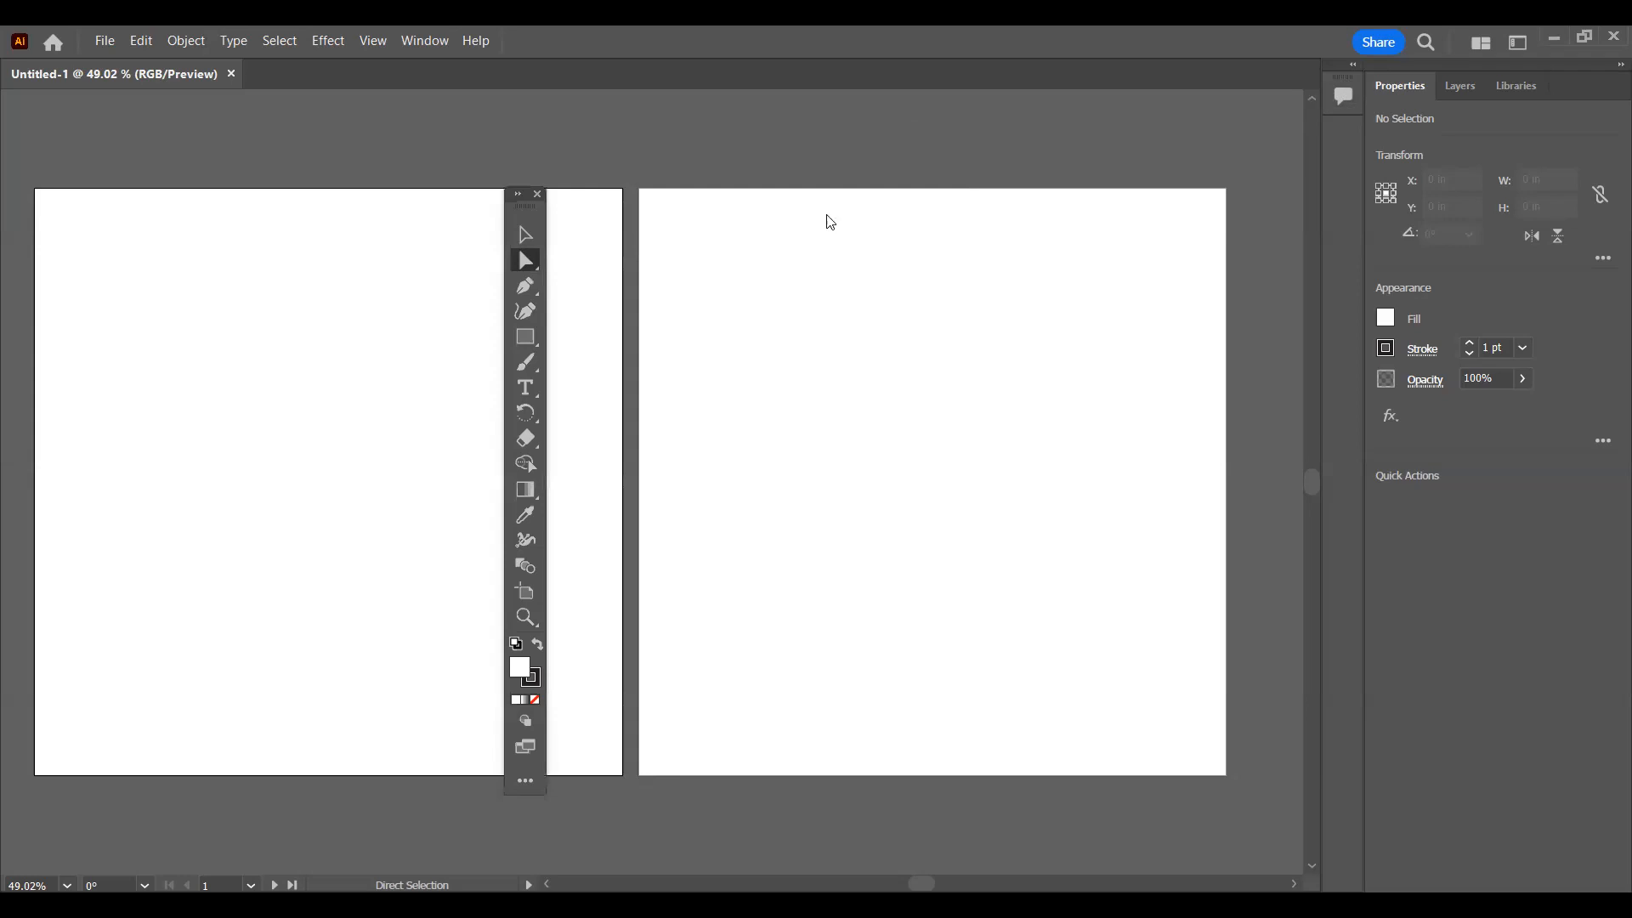
{"action": "left_click_drag", "start_coordinate": [1345, 97], "coordinate": [833, 296]}
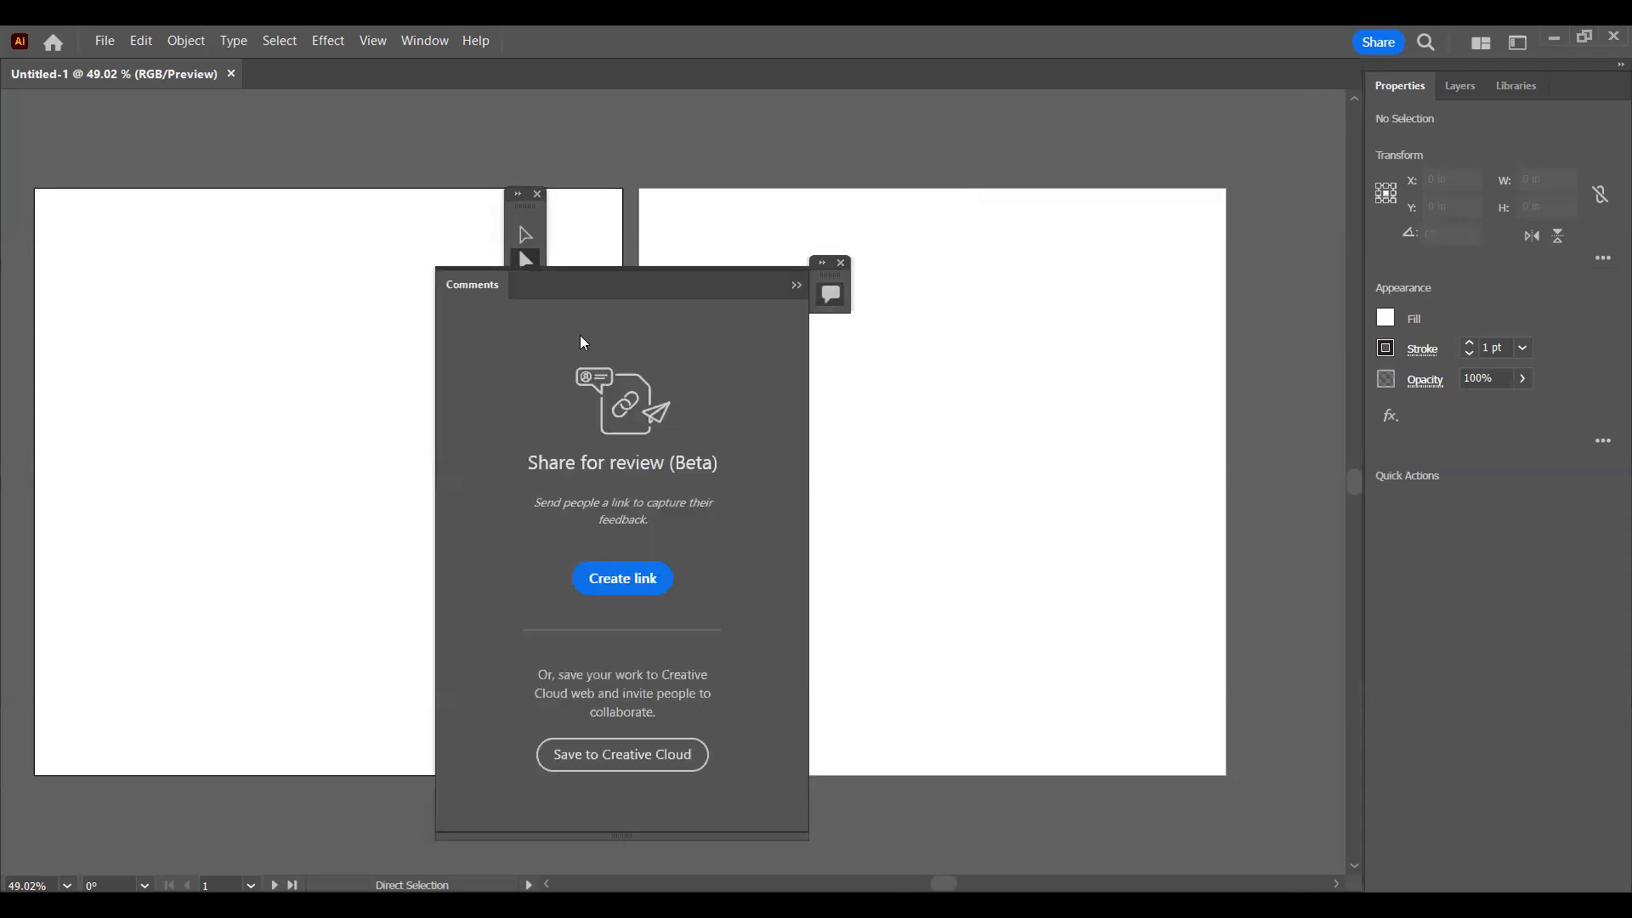
{"action": "left_click", "coordinate": [798, 284]}
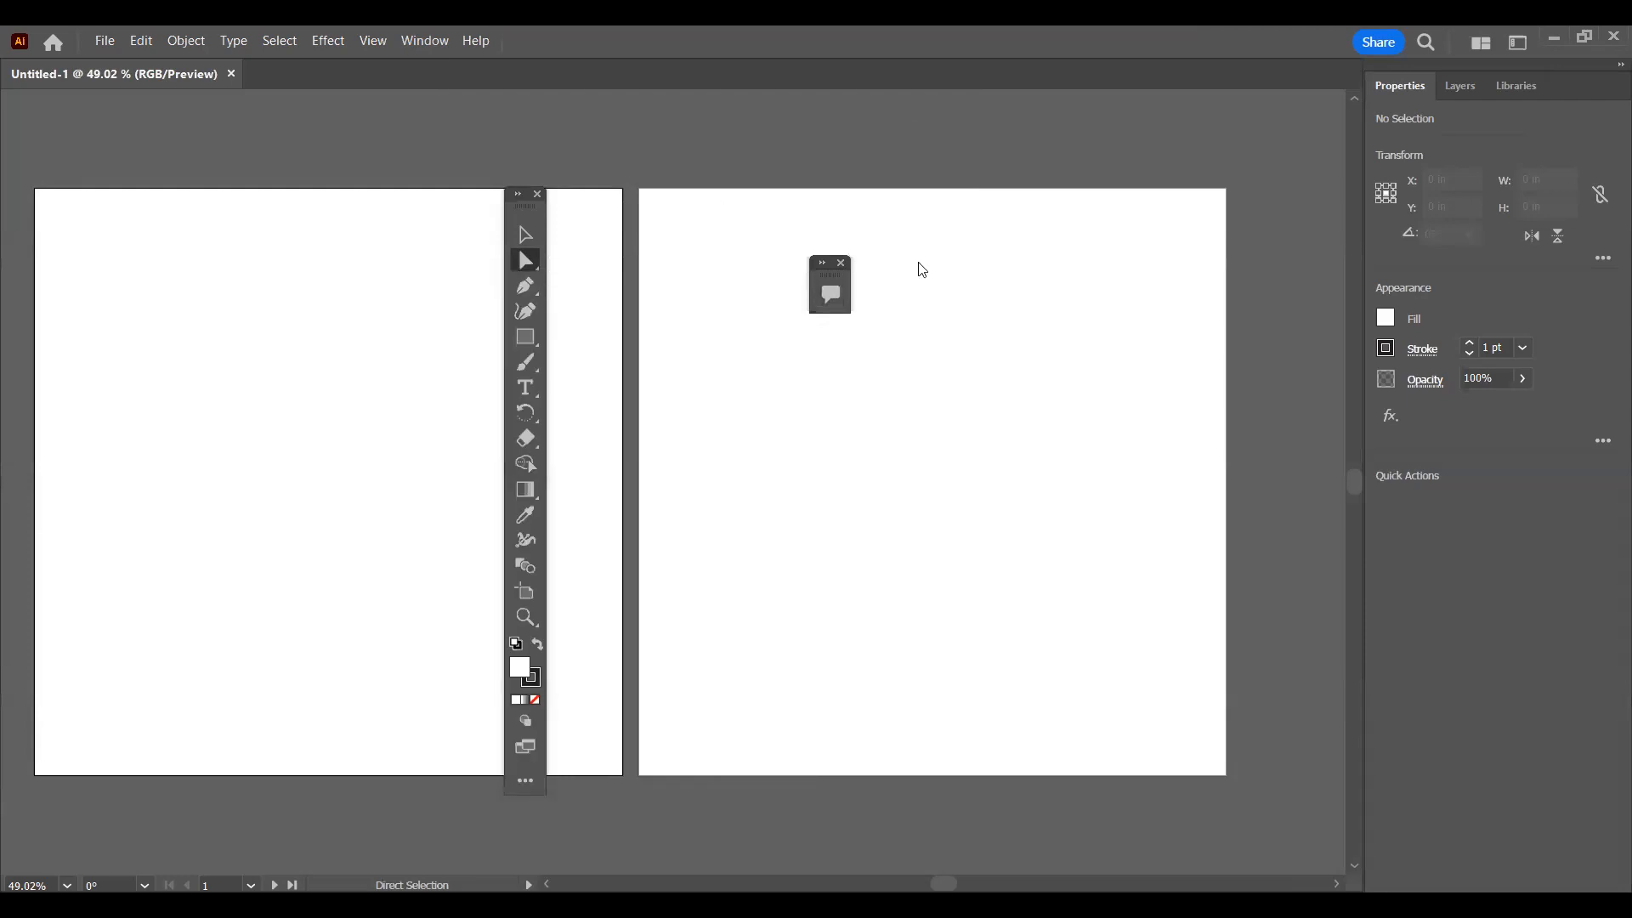
{"action": "left_click_drag", "start_coordinate": [833, 276], "coordinate": [700, 228]}
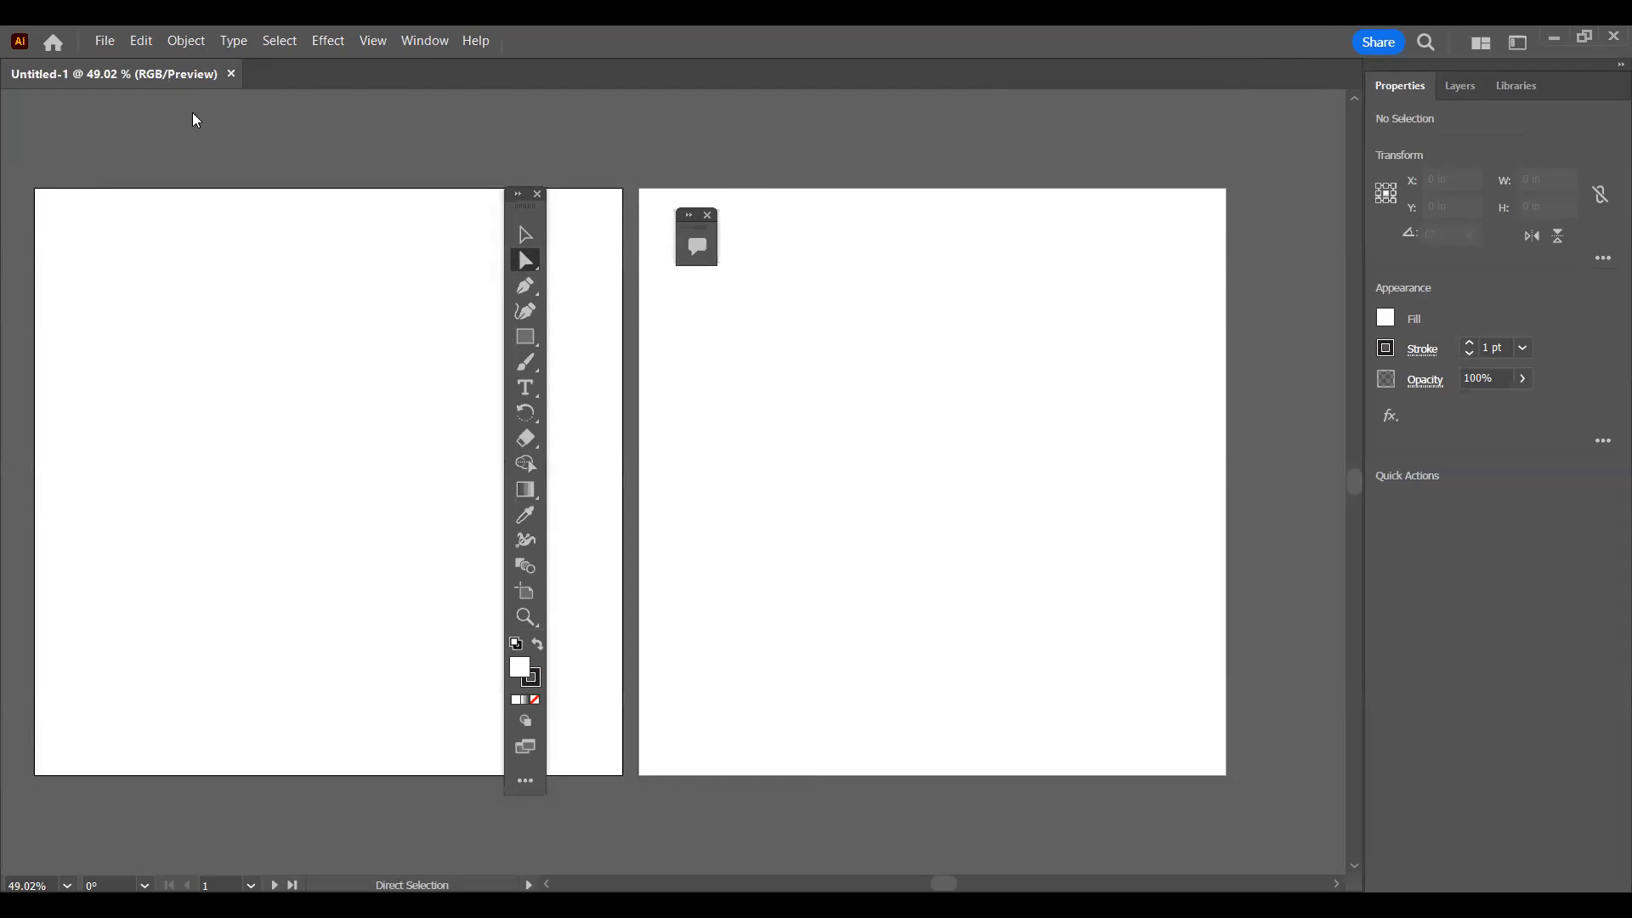
Step: Undock the document into its own smaller floating window inside the workspace
{"action": "left_click_drag", "start_coordinate": [459, 259], "coordinate": [519, 349]}
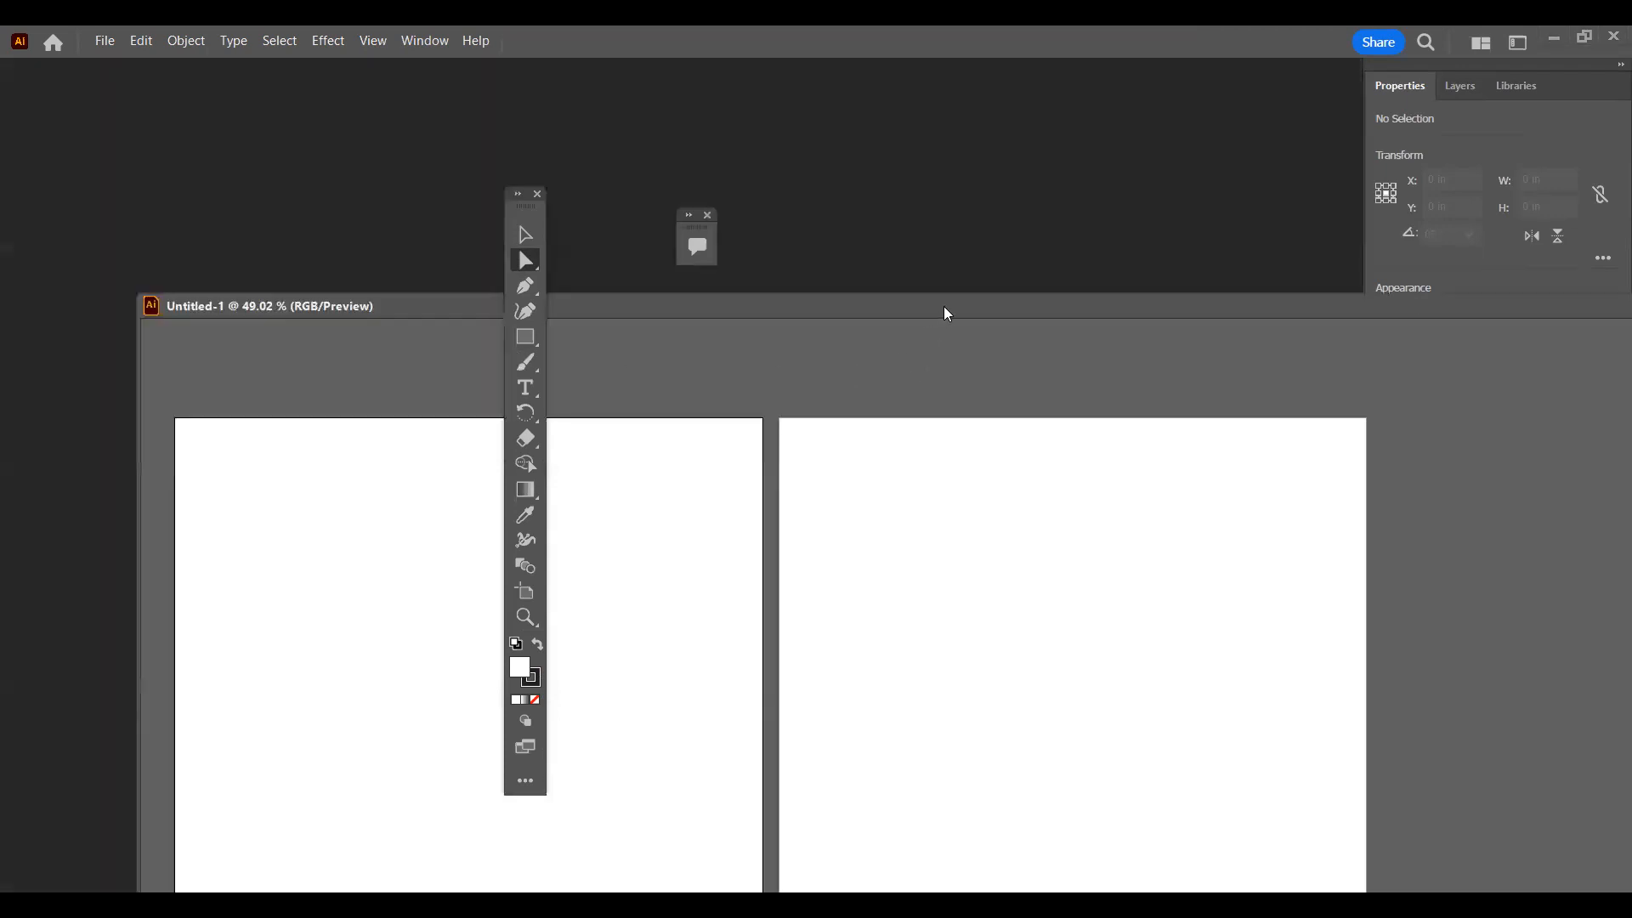
{"action": "left_click_drag", "start_coordinate": [942, 307], "coordinate": [820, 257]}
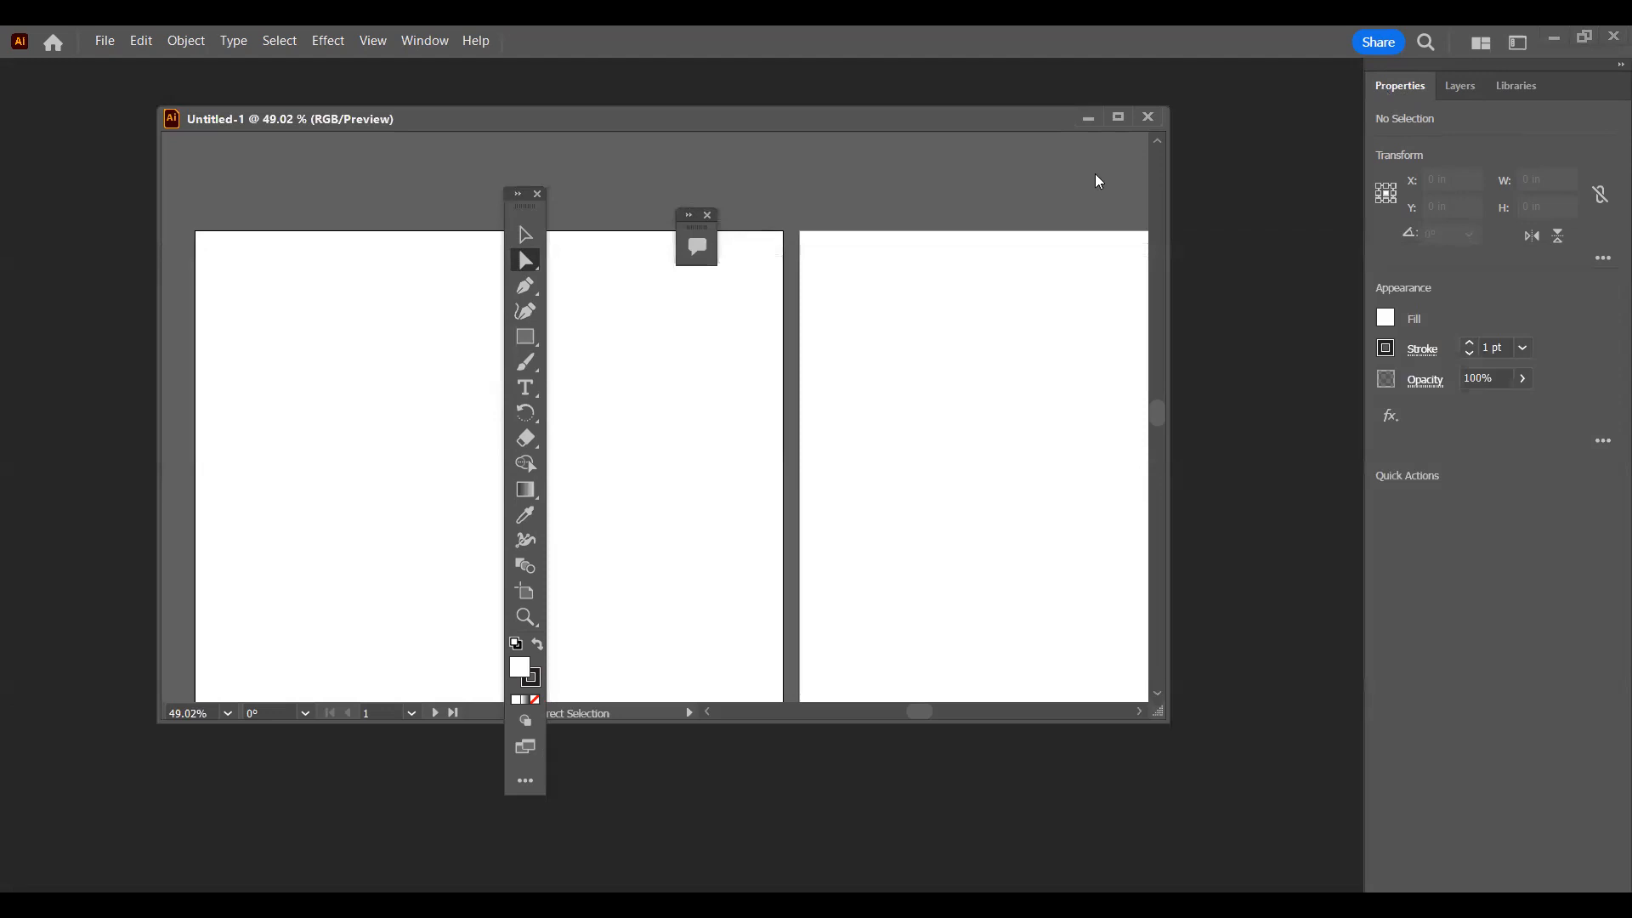
Step: Float the Properties, Libraries and Layers panels separately and spread them, the document window, the toolbar and the Comments panel apart
{"action": "left_click_drag", "start_coordinate": [1384, 82], "coordinate": [668, 160]}
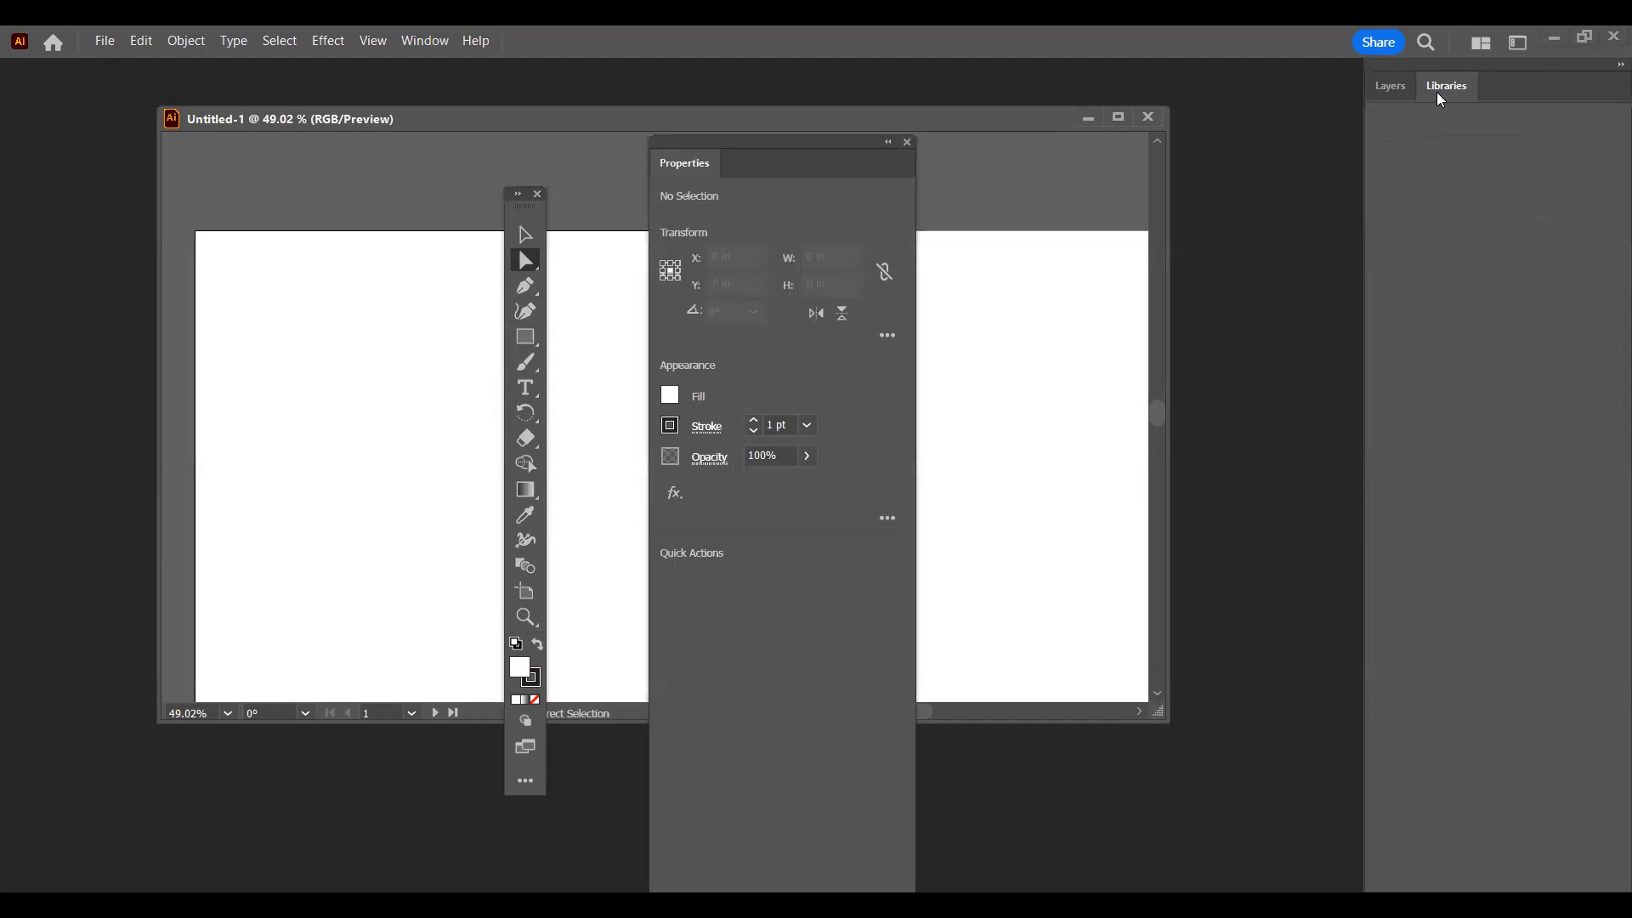
{"action": "left_click_drag", "start_coordinate": [1445, 85], "coordinate": [965, 233]}
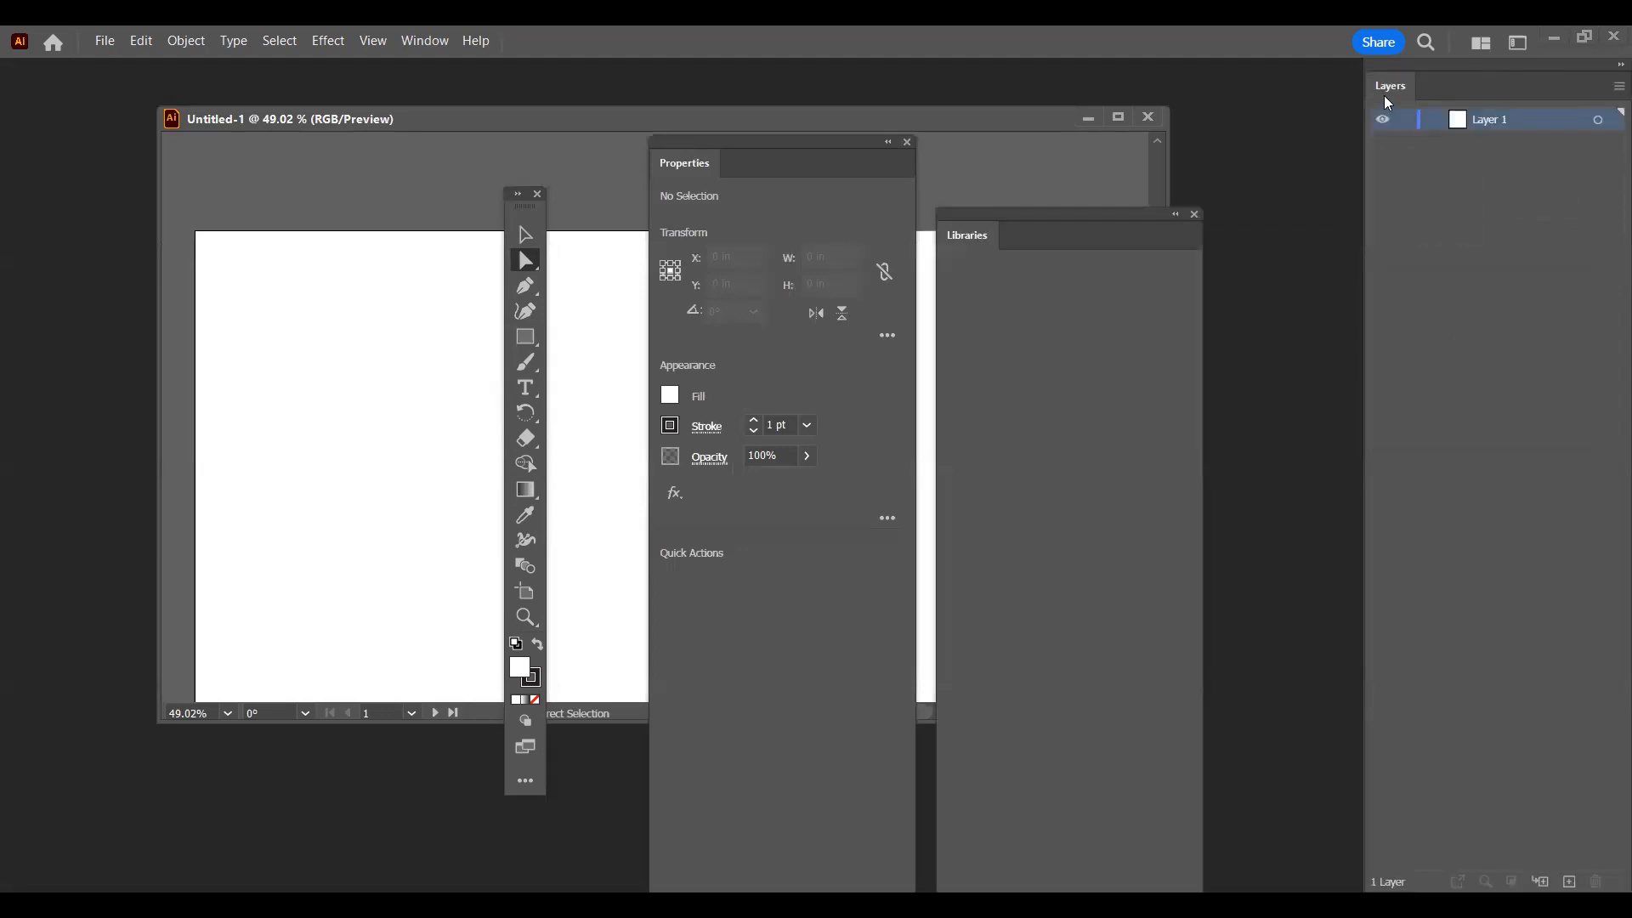
{"action": "left_click_drag", "start_coordinate": [1390, 85], "coordinate": [1271, 115]}
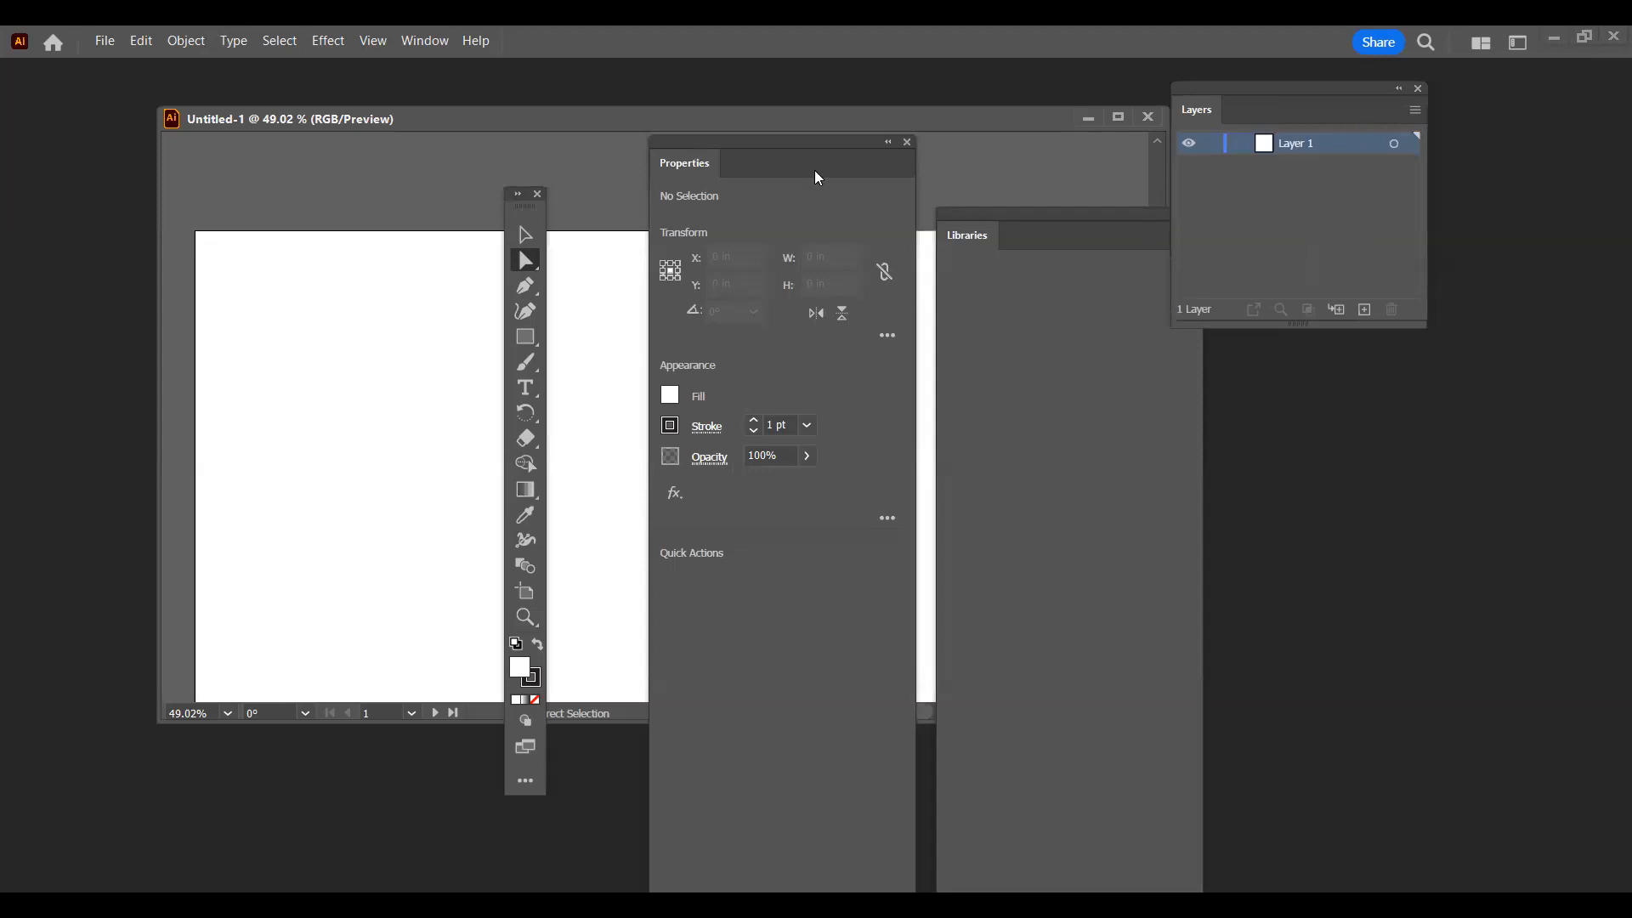
{"action": "left_click_drag", "start_coordinate": [840, 121], "coordinate": [621, 102]}
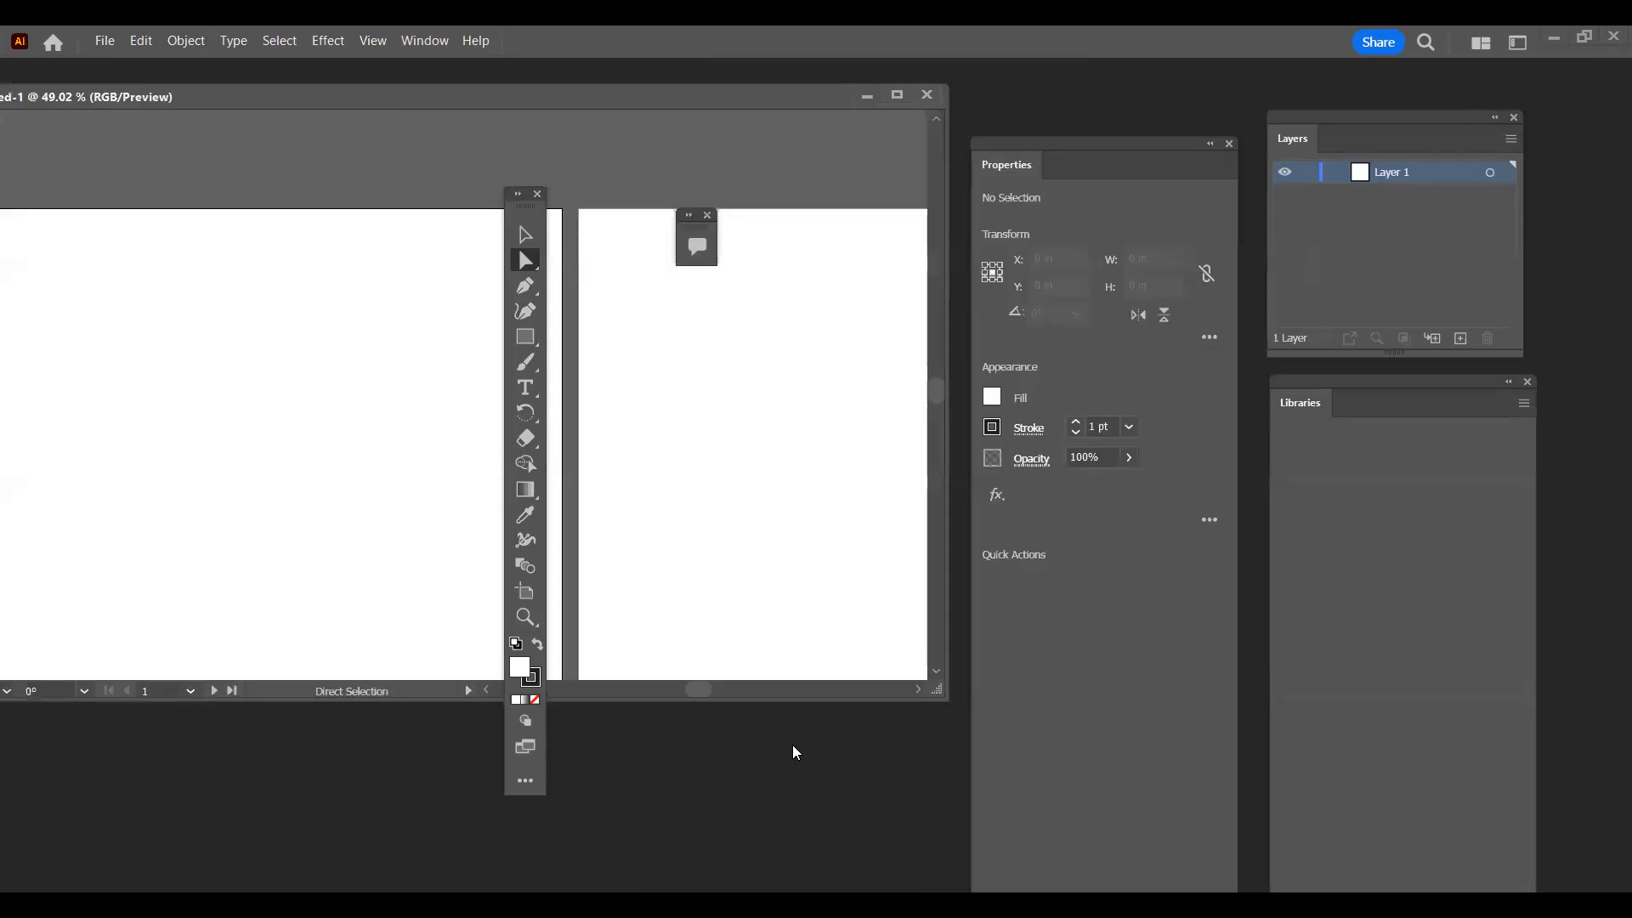
{"action": "left_click_drag", "start_coordinate": [522, 213], "coordinate": [429, 276]}
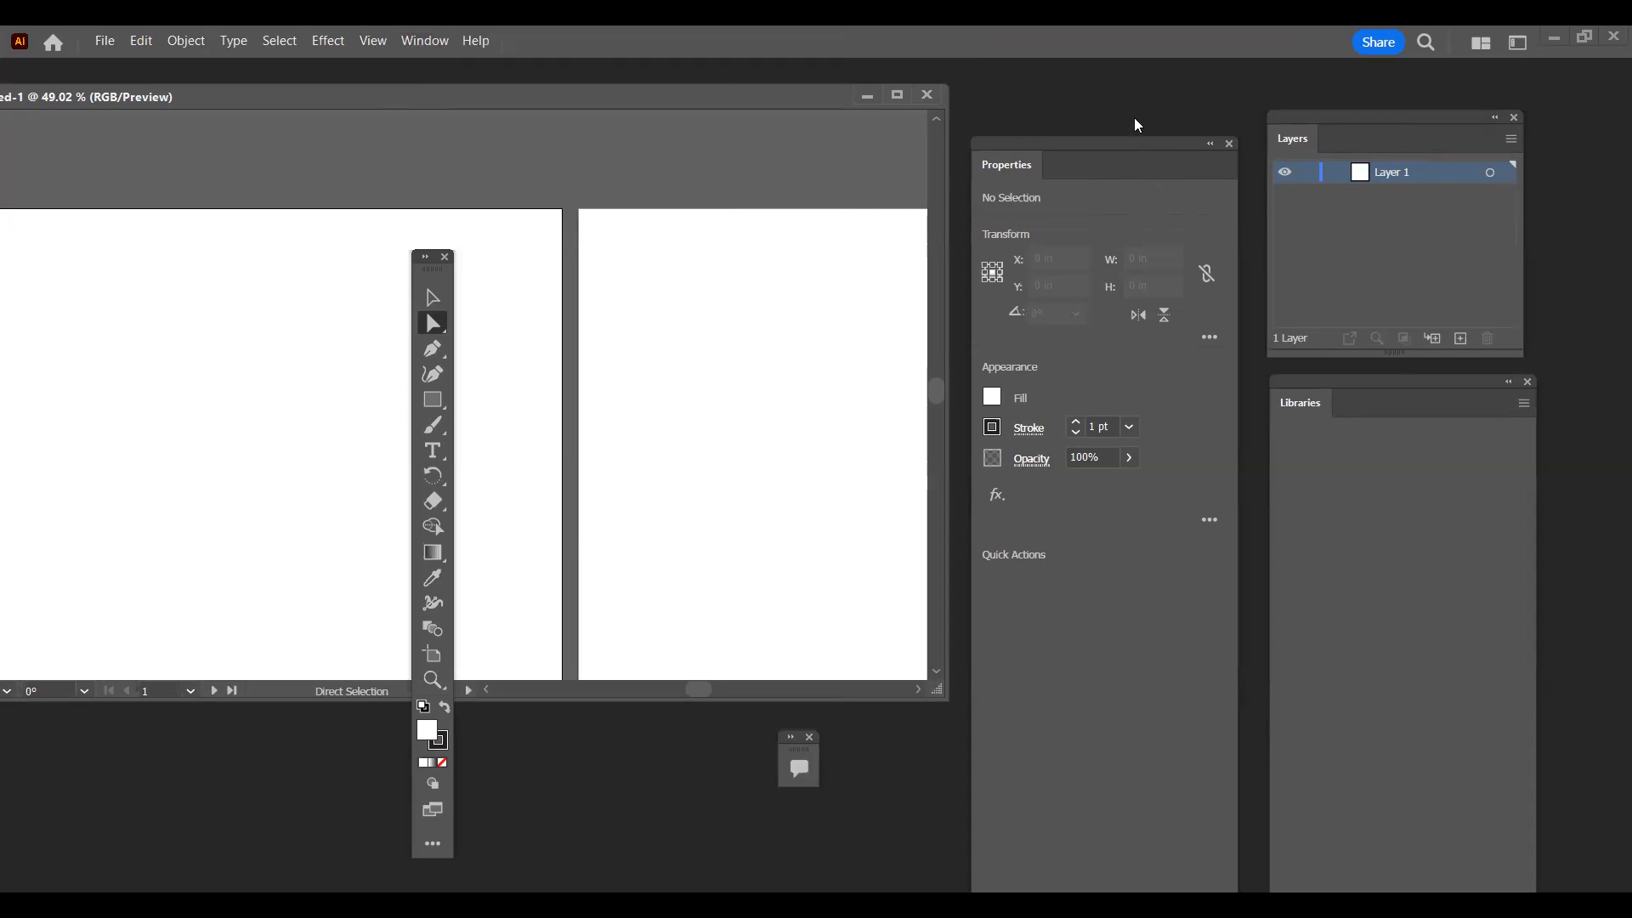
Step: Close the floating Properties, Libraries and Layers panels and the toolbar
{"action": "left_click", "coordinate": [1229, 144]}
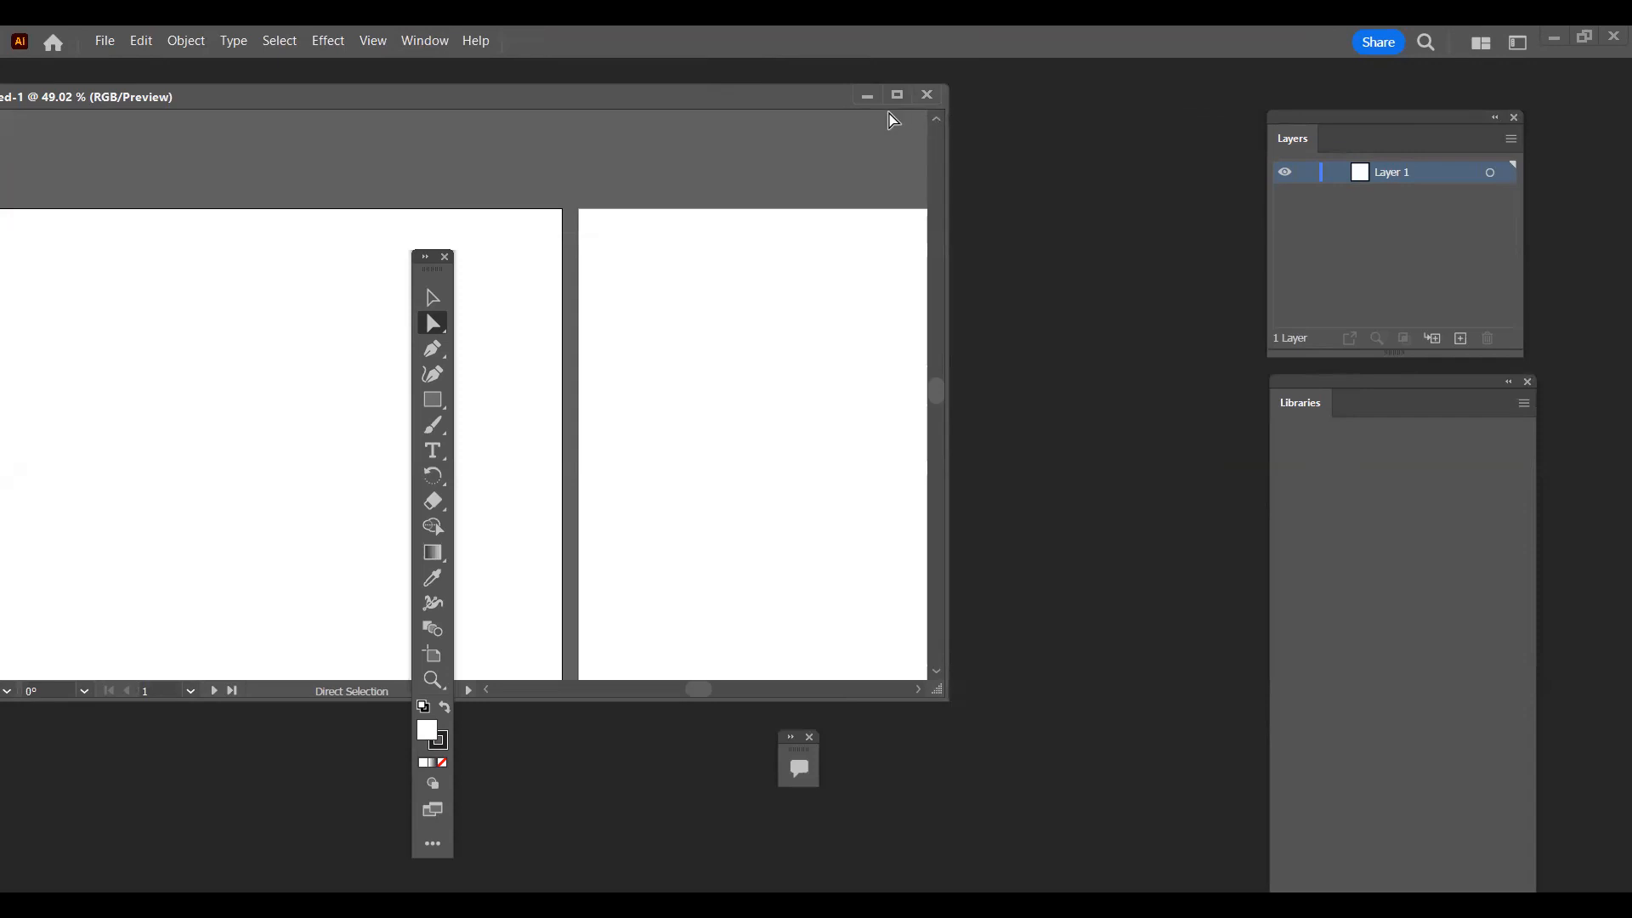
{"action": "left_click", "coordinate": [1529, 382]}
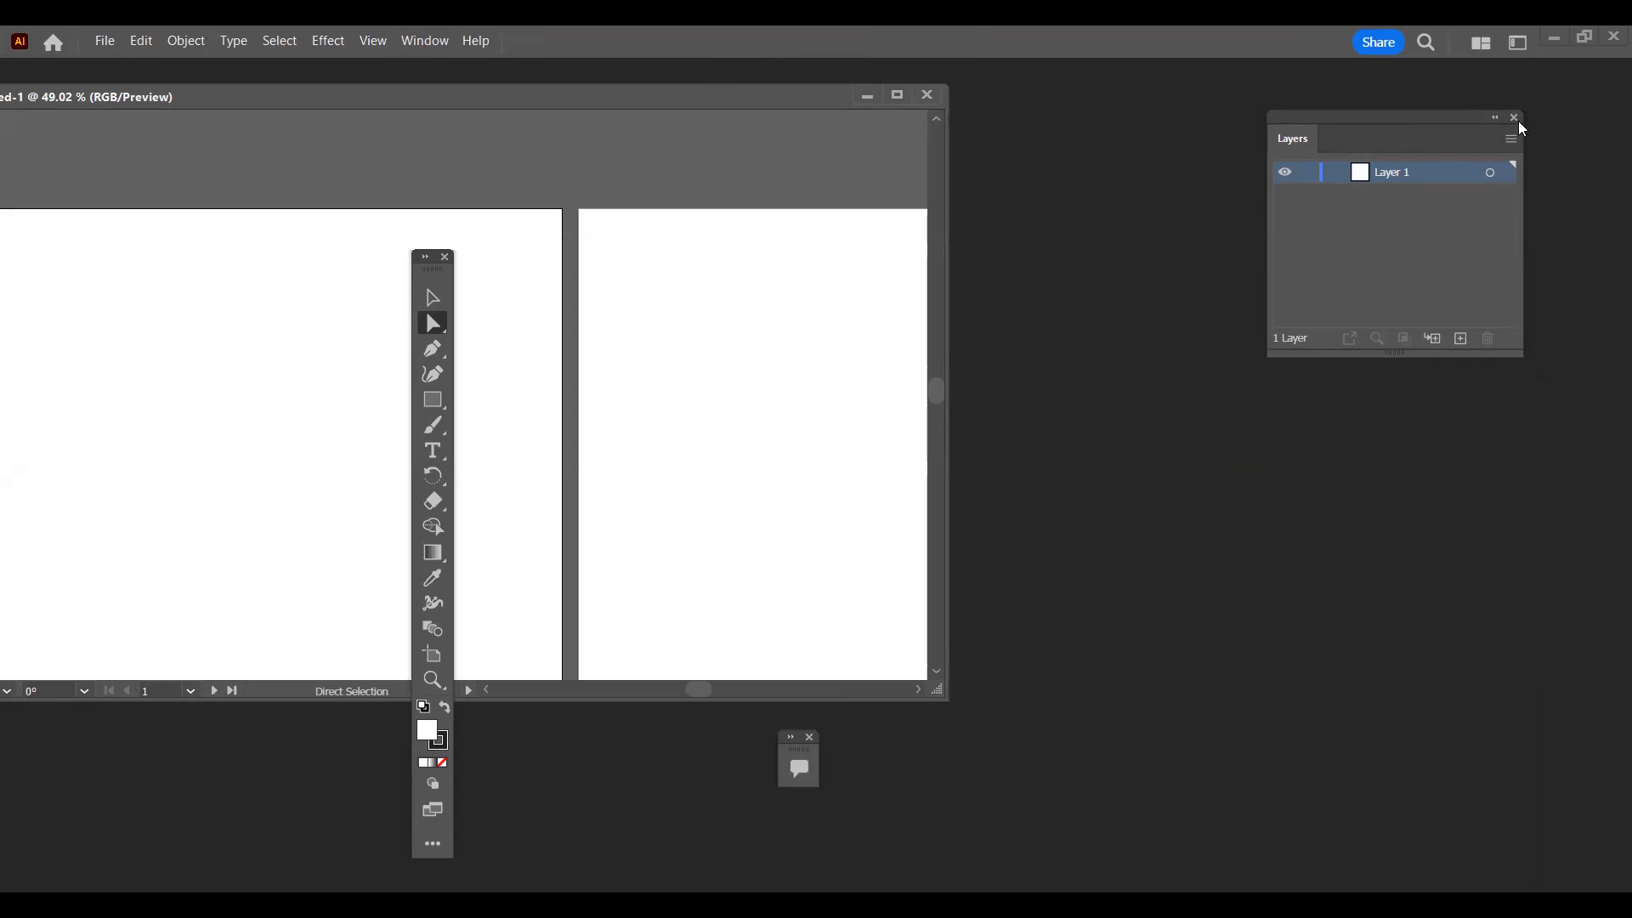
{"action": "left_click", "coordinate": [1515, 118]}
{"action": "left_click", "coordinate": [445, 257]}
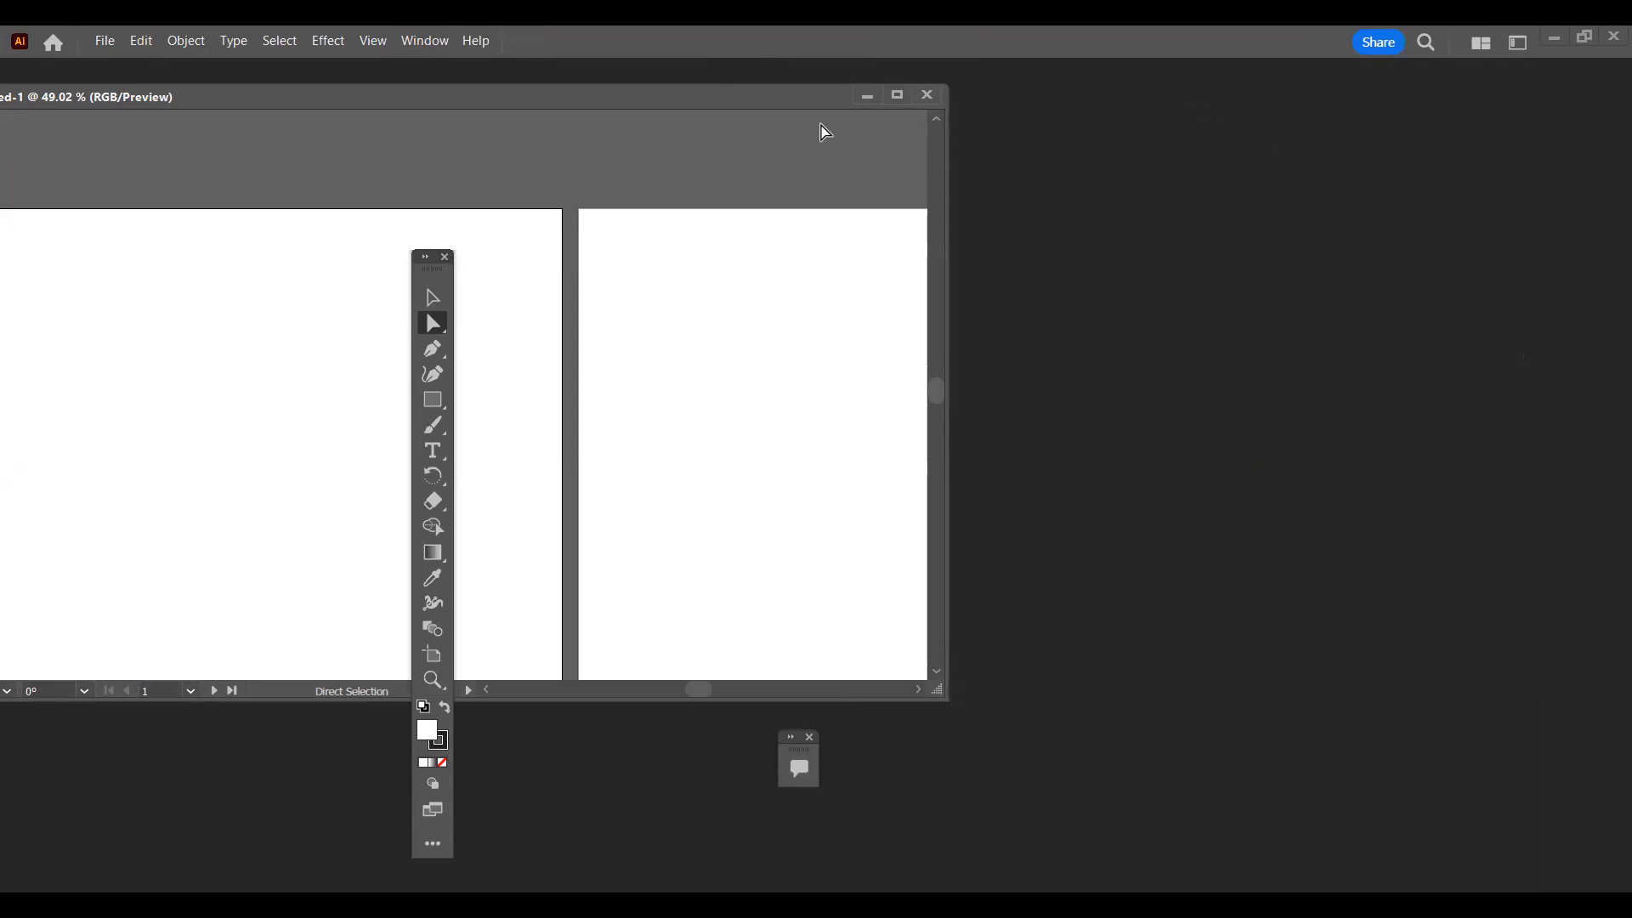
Step: Maximize the document window with the application bar shown, close the Comments panel and center both artboards in view
{"action": "left_click", "coordinate": [900, 96]}
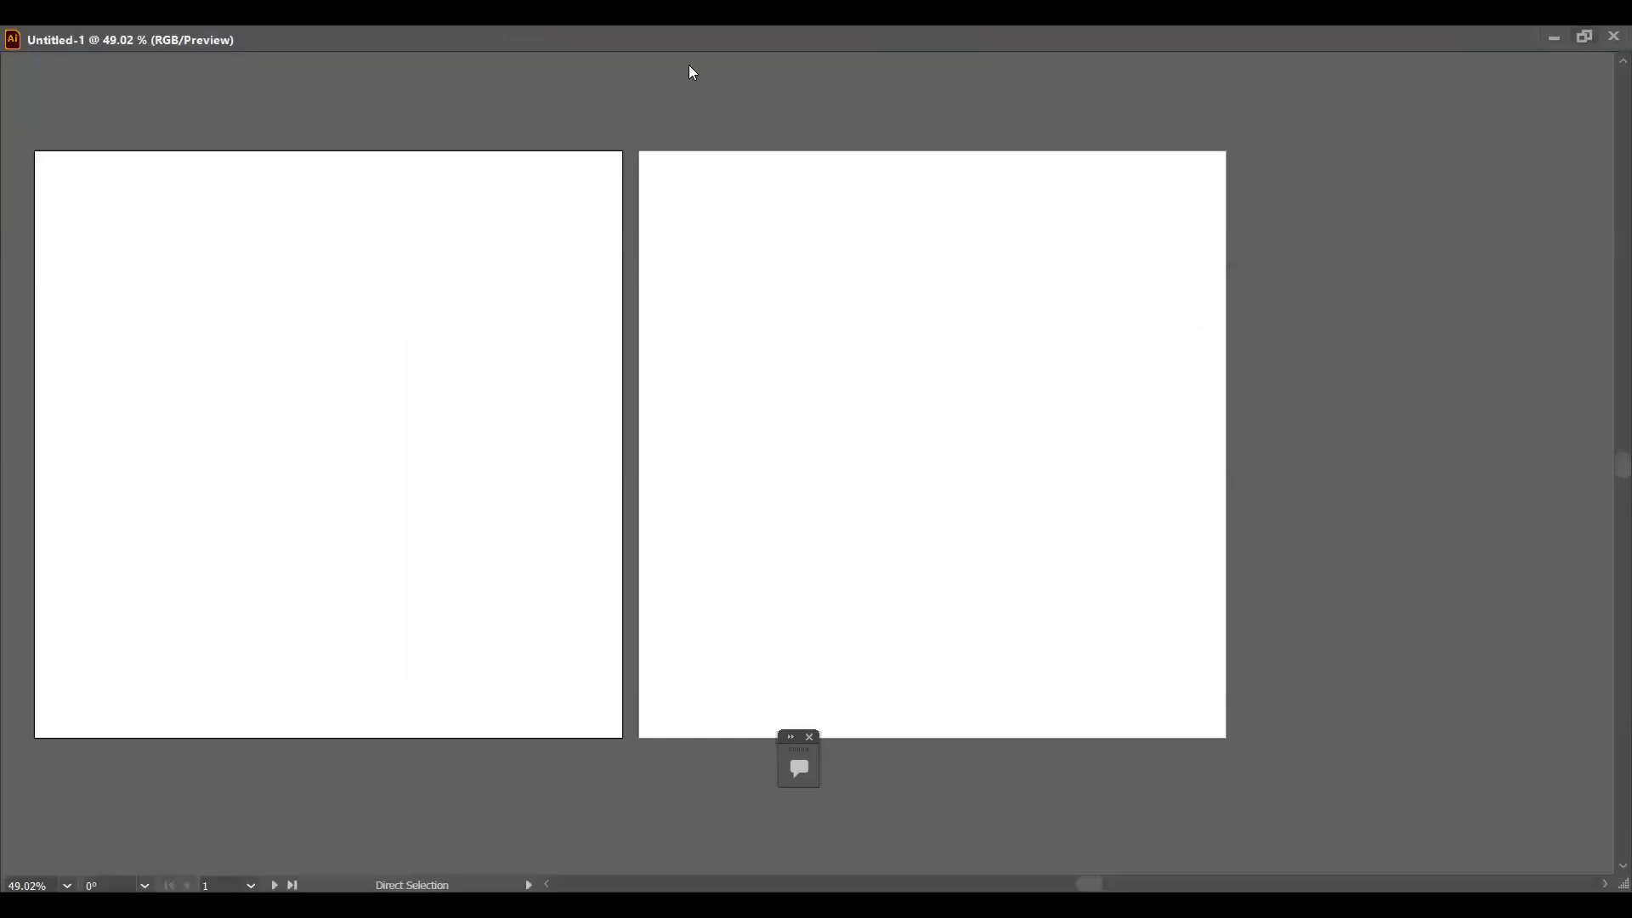
{"action": "key", "text": "f"}
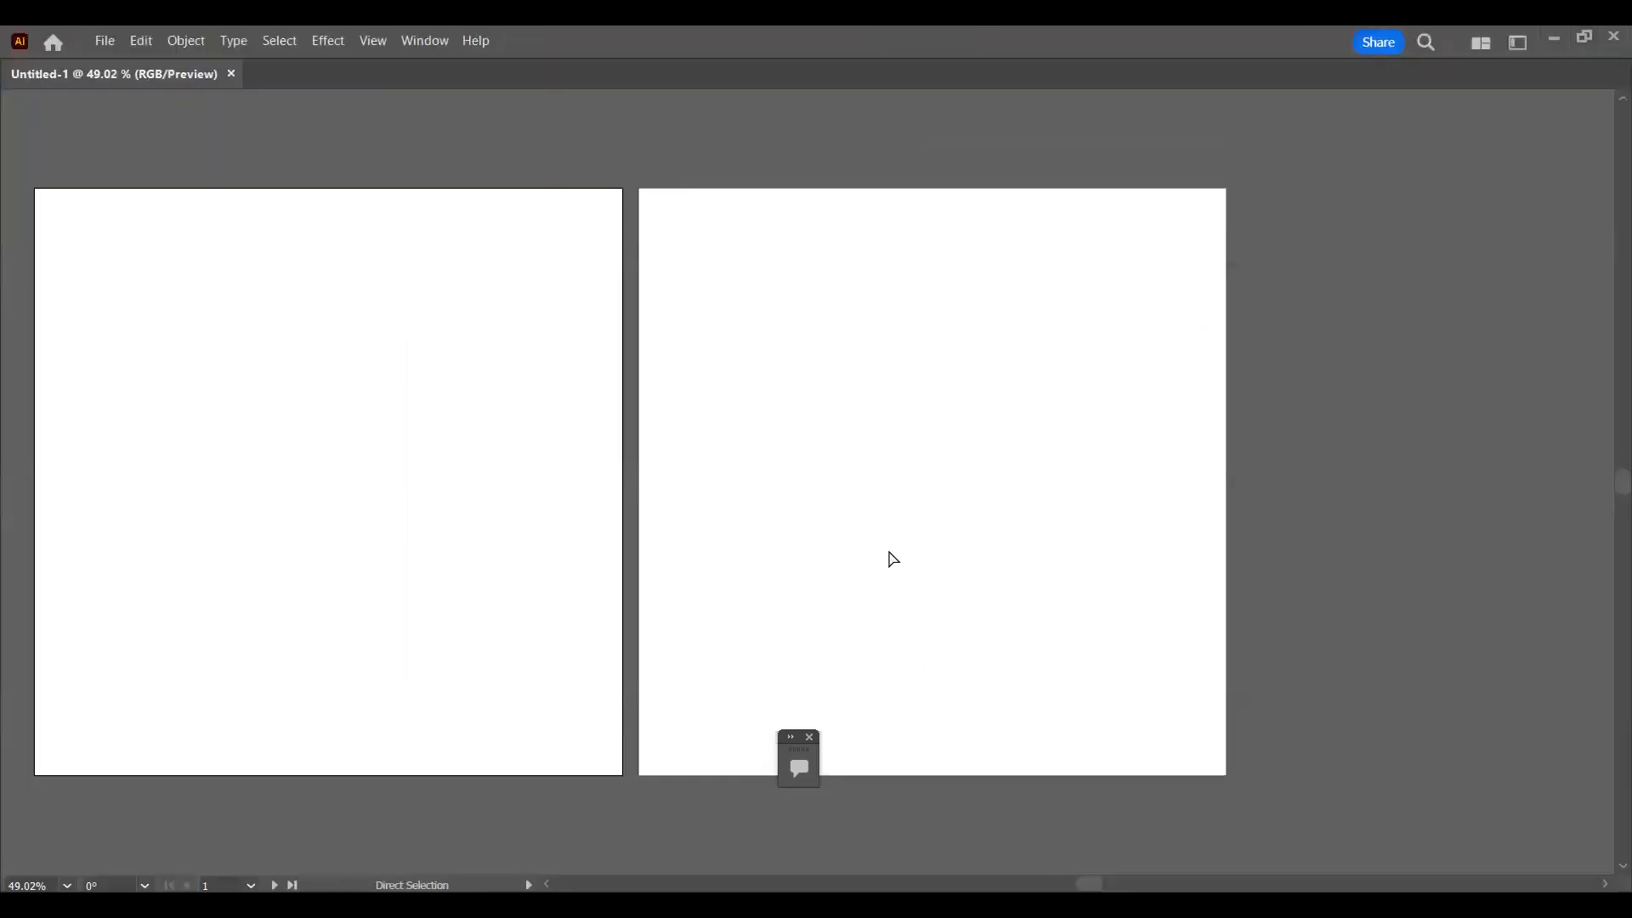
{"action": "left_click", "coordinate": [809, 737]}
{"action": "key", "text": "space"}
{"action": "left_click_drag", "start_coordinate": [485, 413], "coordinate": [655, 403]}
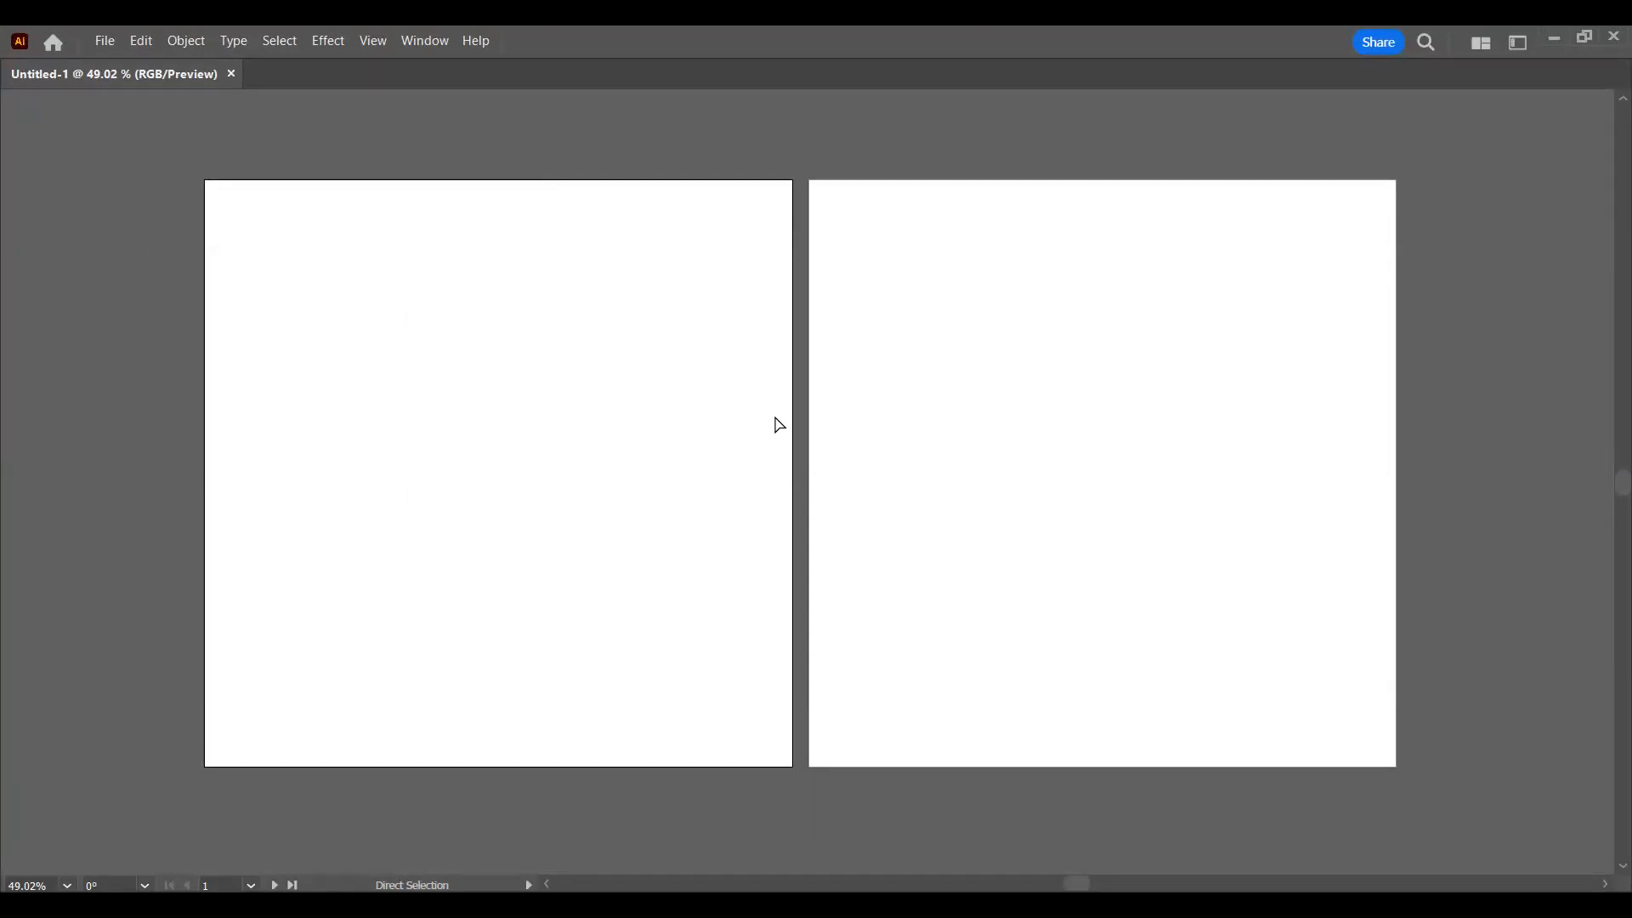
Step: Look through the file commands, including the export and document color mode options
{"action": "left_click", "coordinate": [432, 40]}
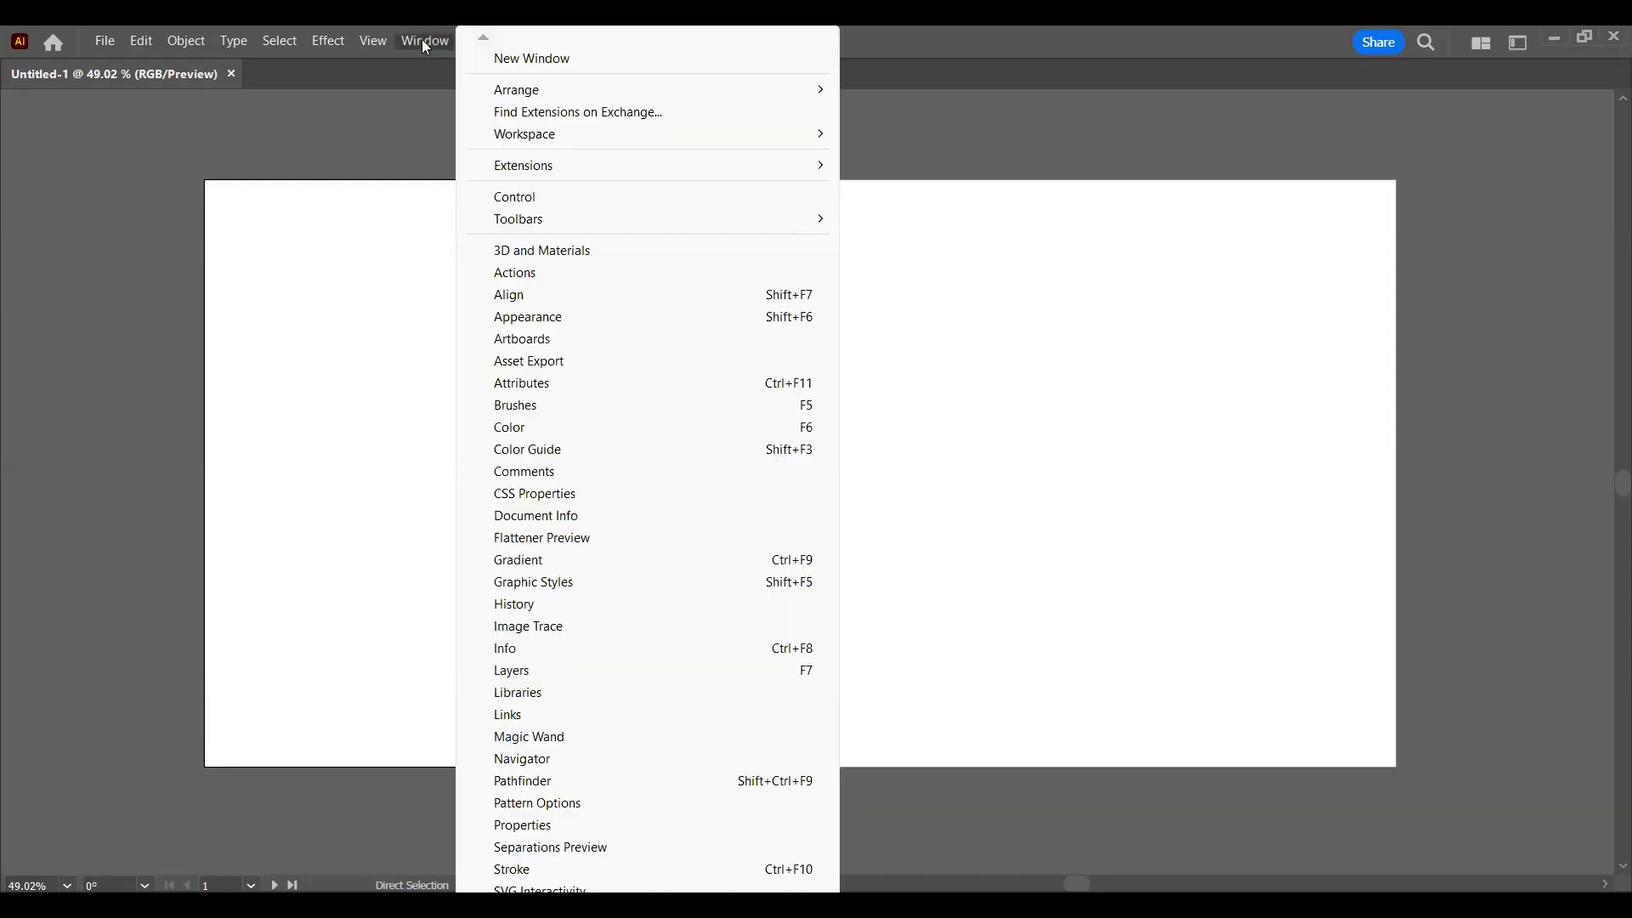
{"action": "left_click", "coordinate": [99, 41]}
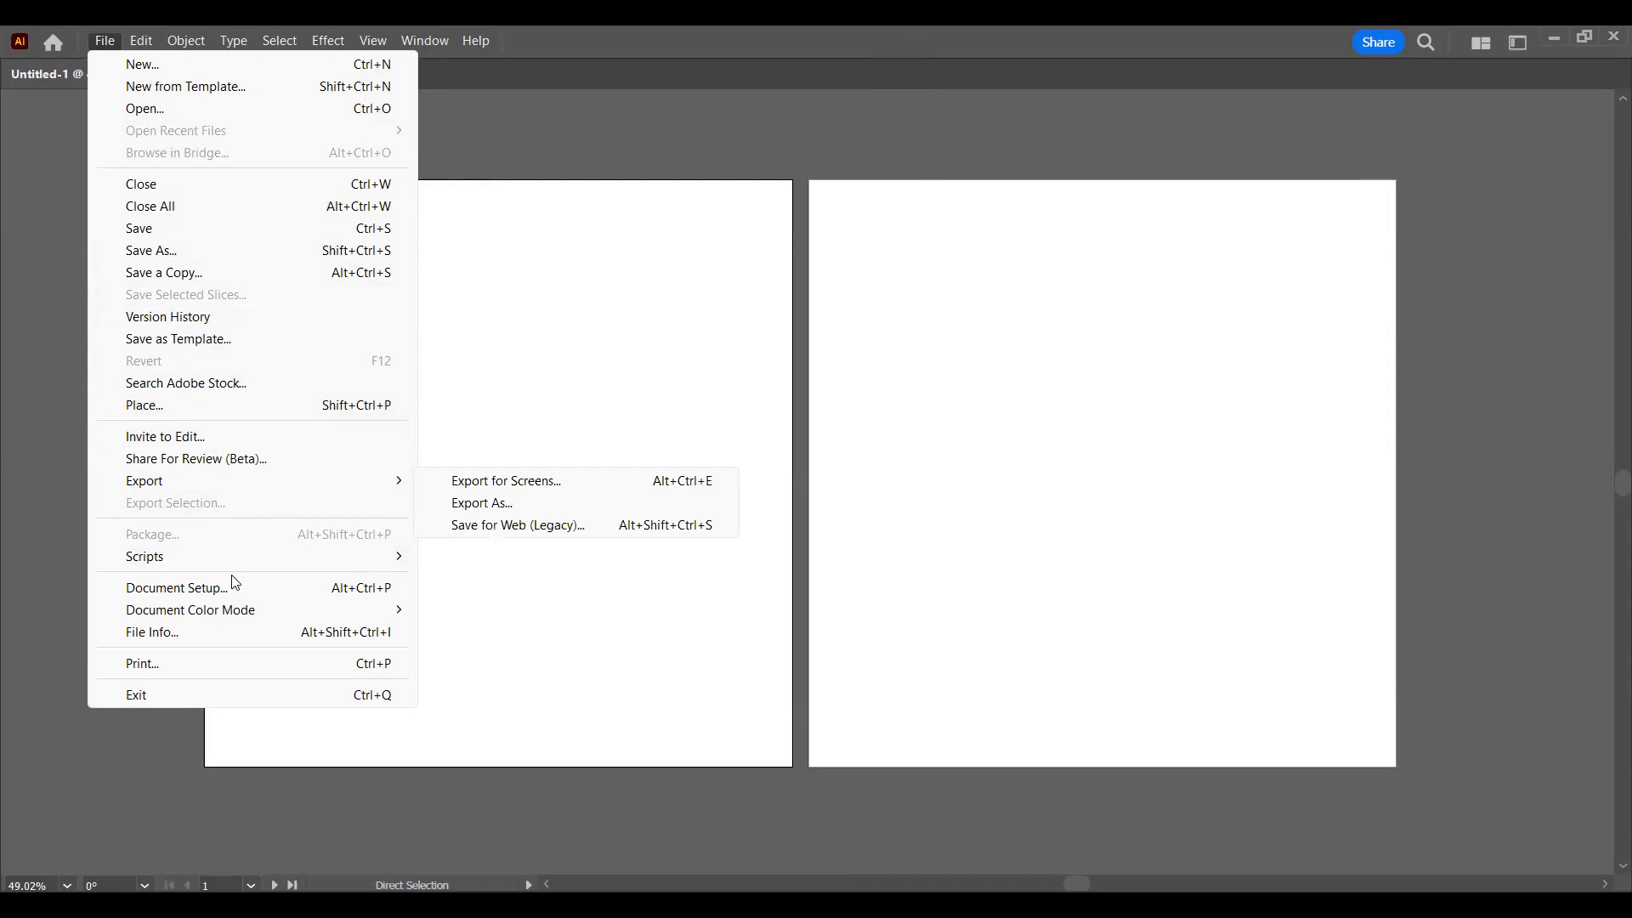
{"action": "mouse_move", "coordinate": [248, 621]}
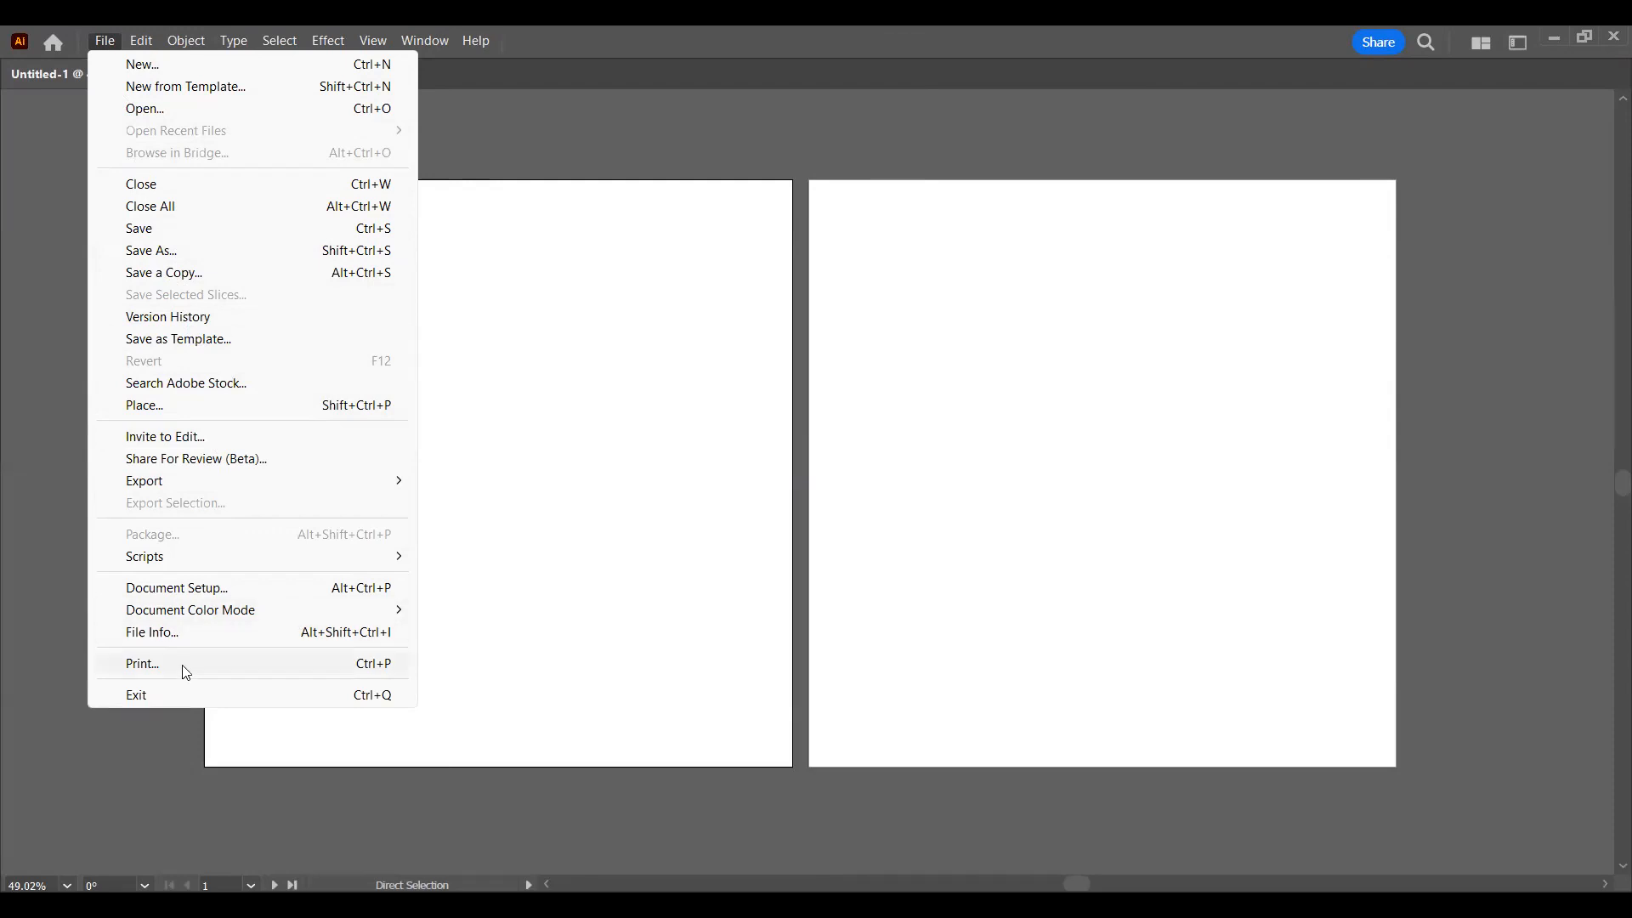
Step: Review the list of tool shortcuts in the Keyboard Shortcuts settings and accept the Illustrator Defaults set
{"action": "mouse_move", "coordinate": [142, 31]}
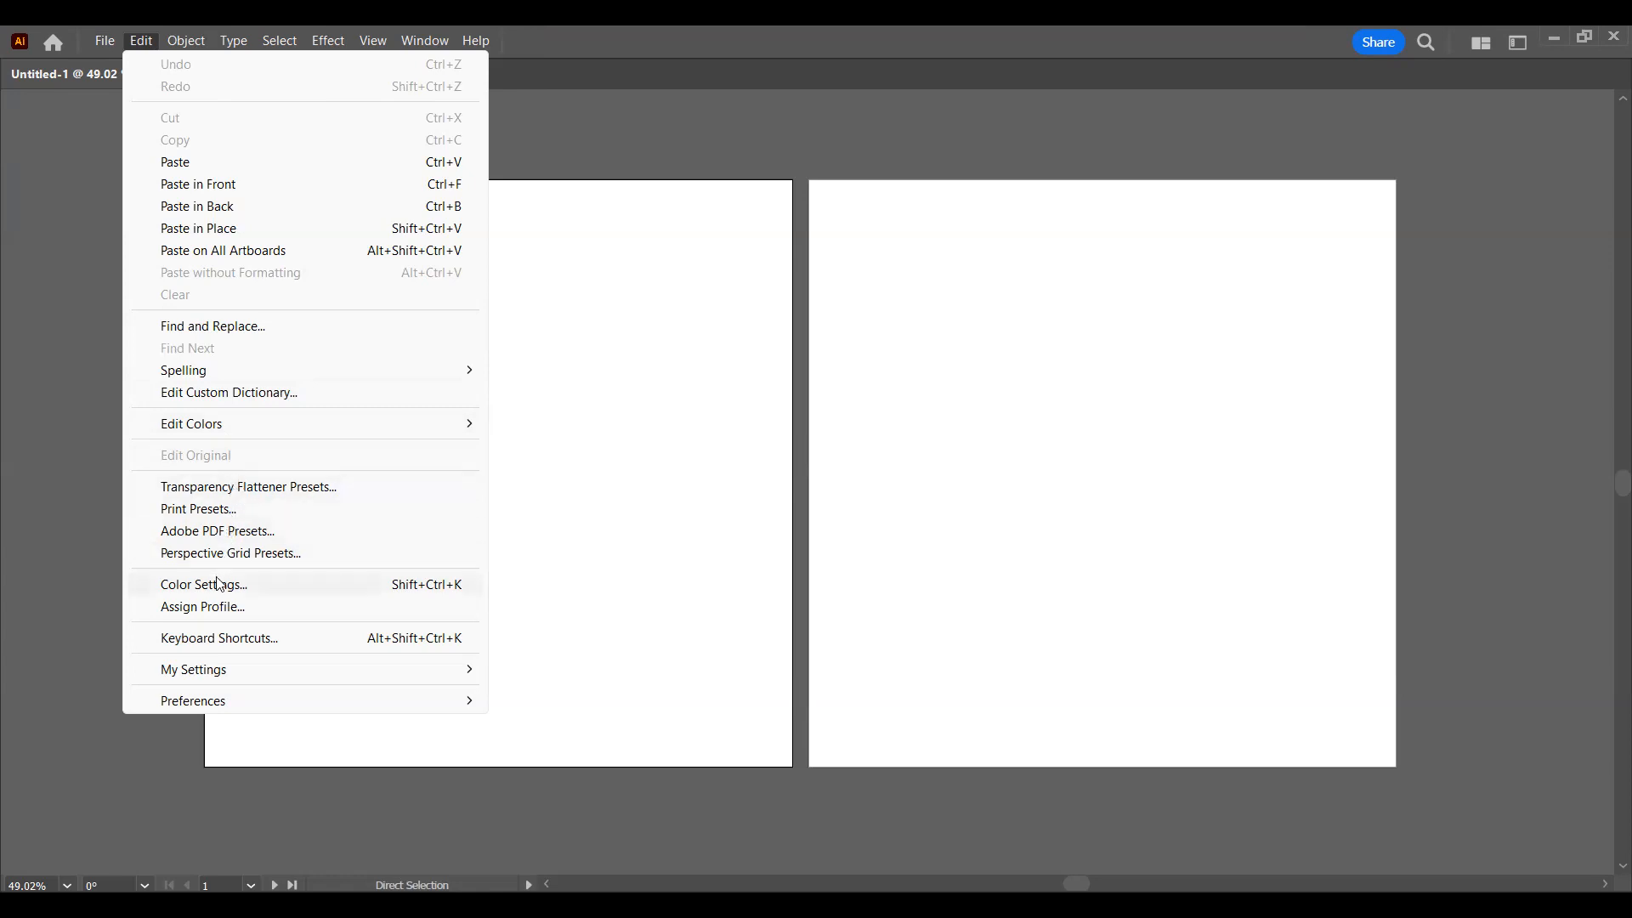
{"action": "left_click", "coordinate": [271, 644]}
{"action": "scroll", "coordinate": [775, 379], "scroll_direction": "down", "scroll_amount": 20}
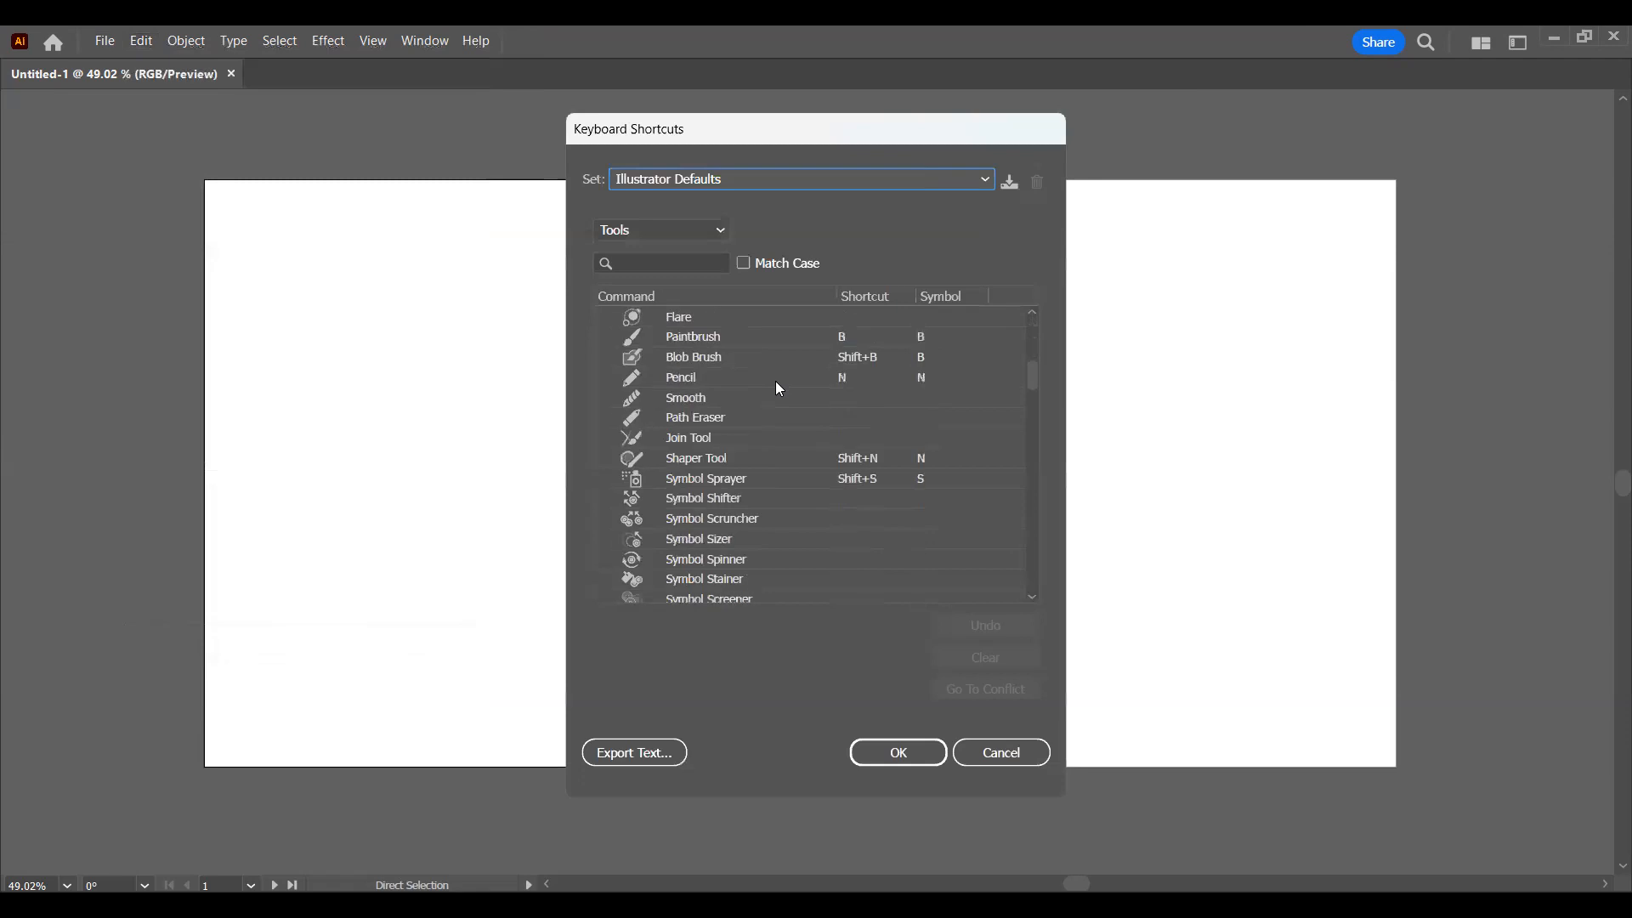
{"action": "scroll", "coordinate": [781, 465], "scroll_direction": "down", "scroll_amount": 10}
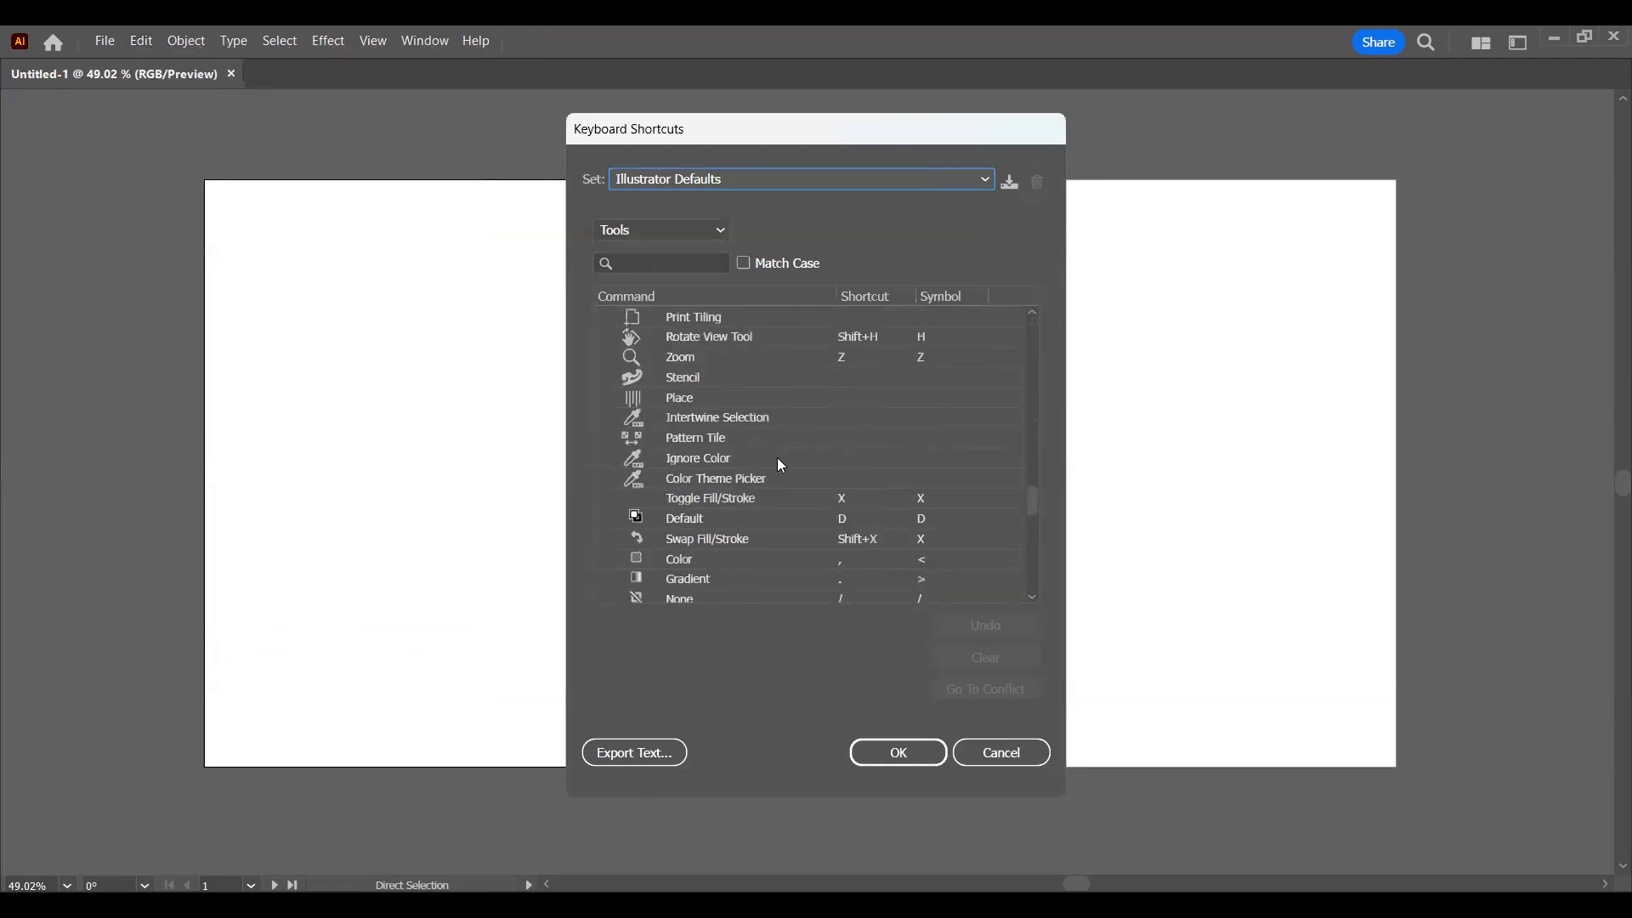
{"action": "scroll", "coordinate": [777, 459], "scroll_direction": "down", "scroll_amount": 5}
{"action": "scroll", "coordinate": [770, 454], "scroll_direction": "down", "scroll_amount": 5}
{"action": "scroll", "coordinate": [712, 445], "scroll_direction": "up", "scroll_amount": 10}
{"action": "scroll", "coordinate": [720, 426], "scroll_direction": "up", "scroll_amount": 12}
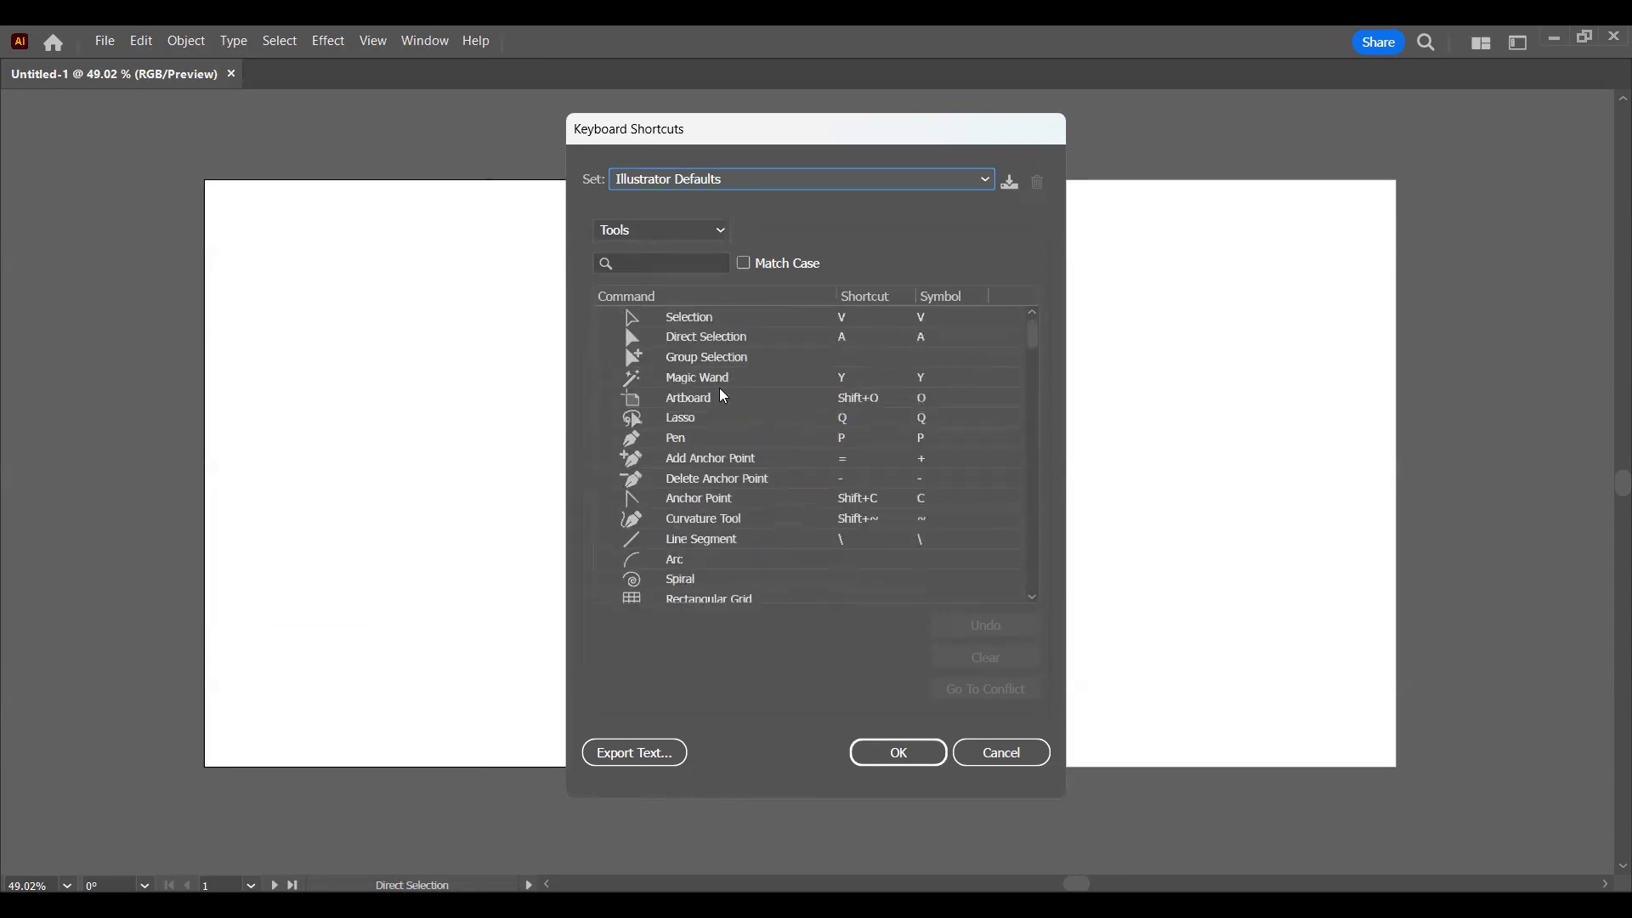
{"action": "left_click", "coordinate": [898, 752]}
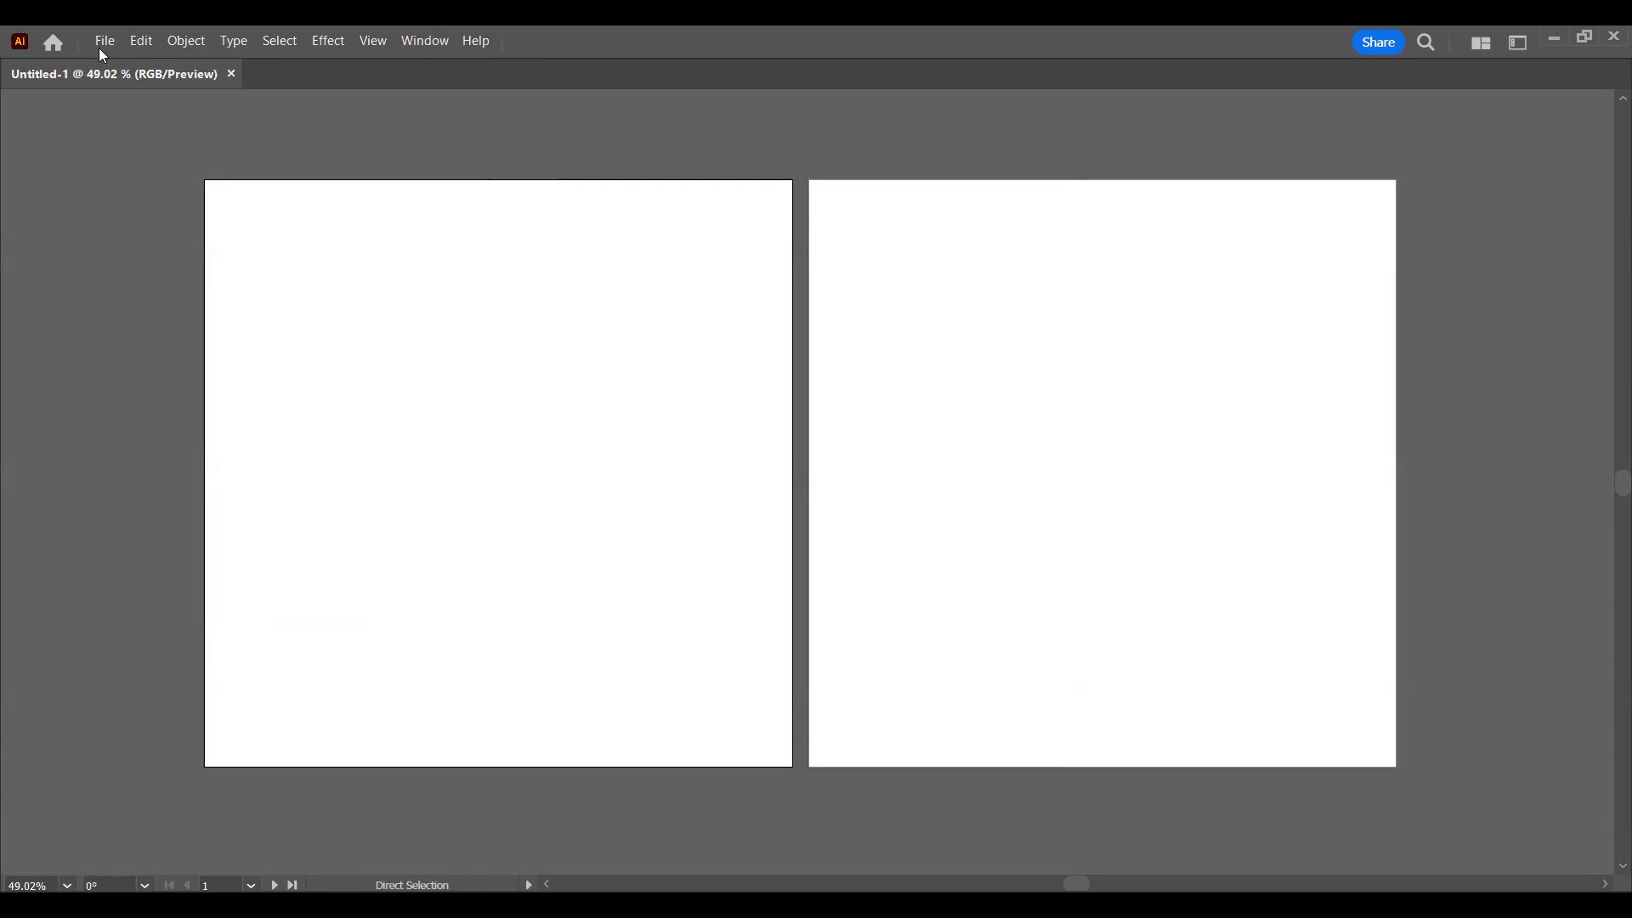
Step: Look over the Preferences categories and the commands for arranging, expanding and editing objects
{"action": "left_click", "coordinate": [137, 51]}
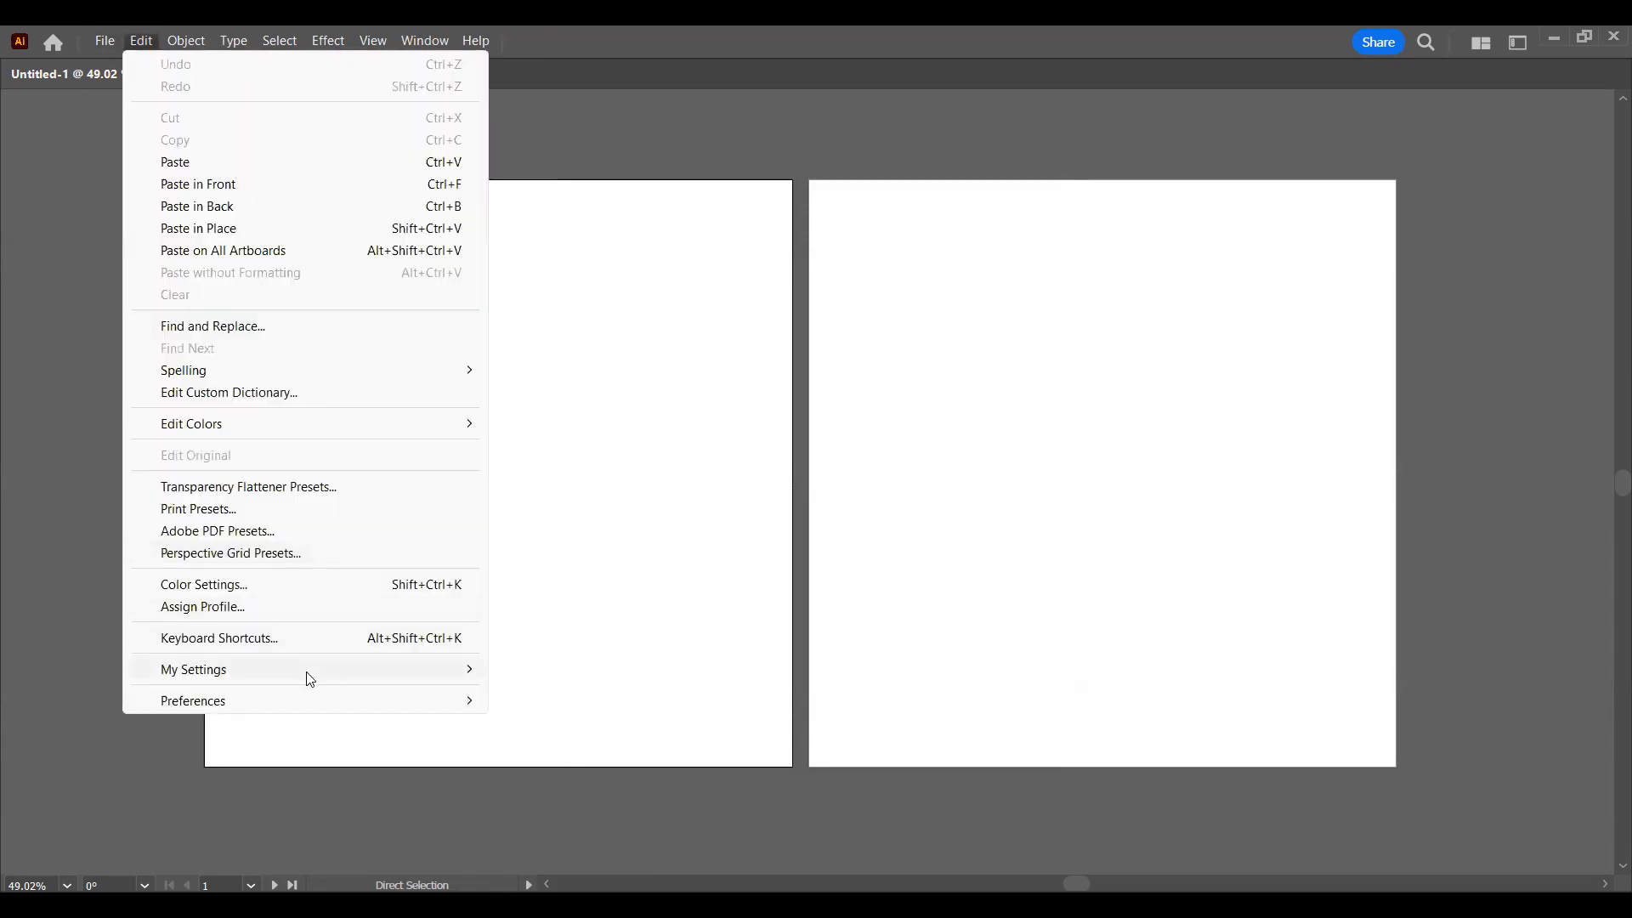
{"action": "mouse_move", "coordinate": [400, 705]}
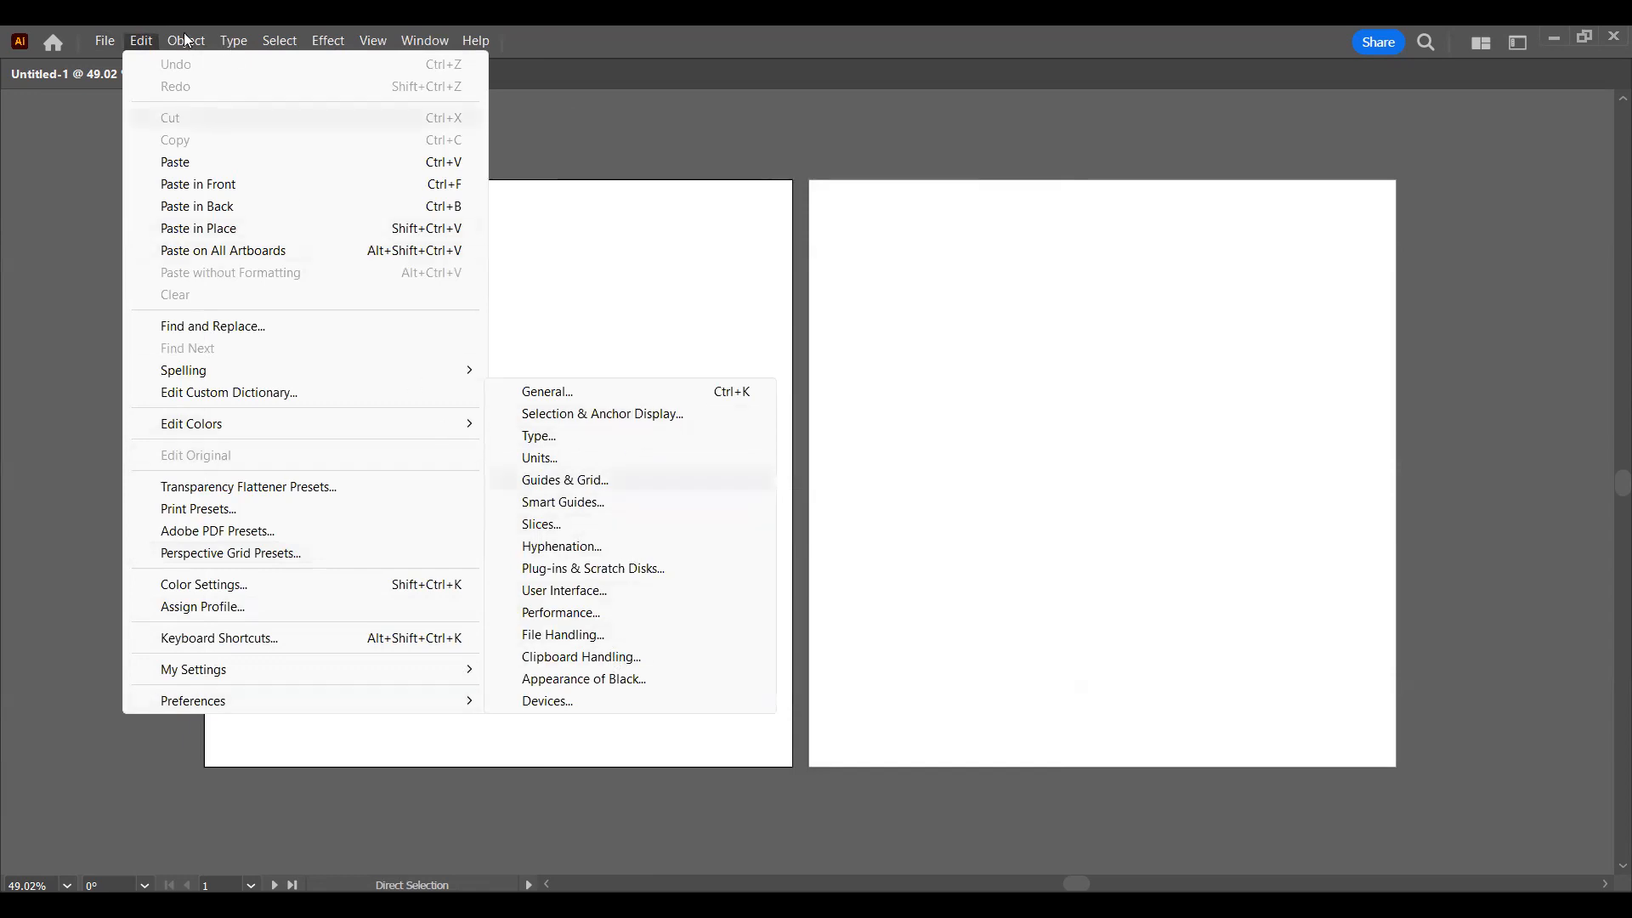
{"action": "mouse_move", "coordinate": [188, 40]}
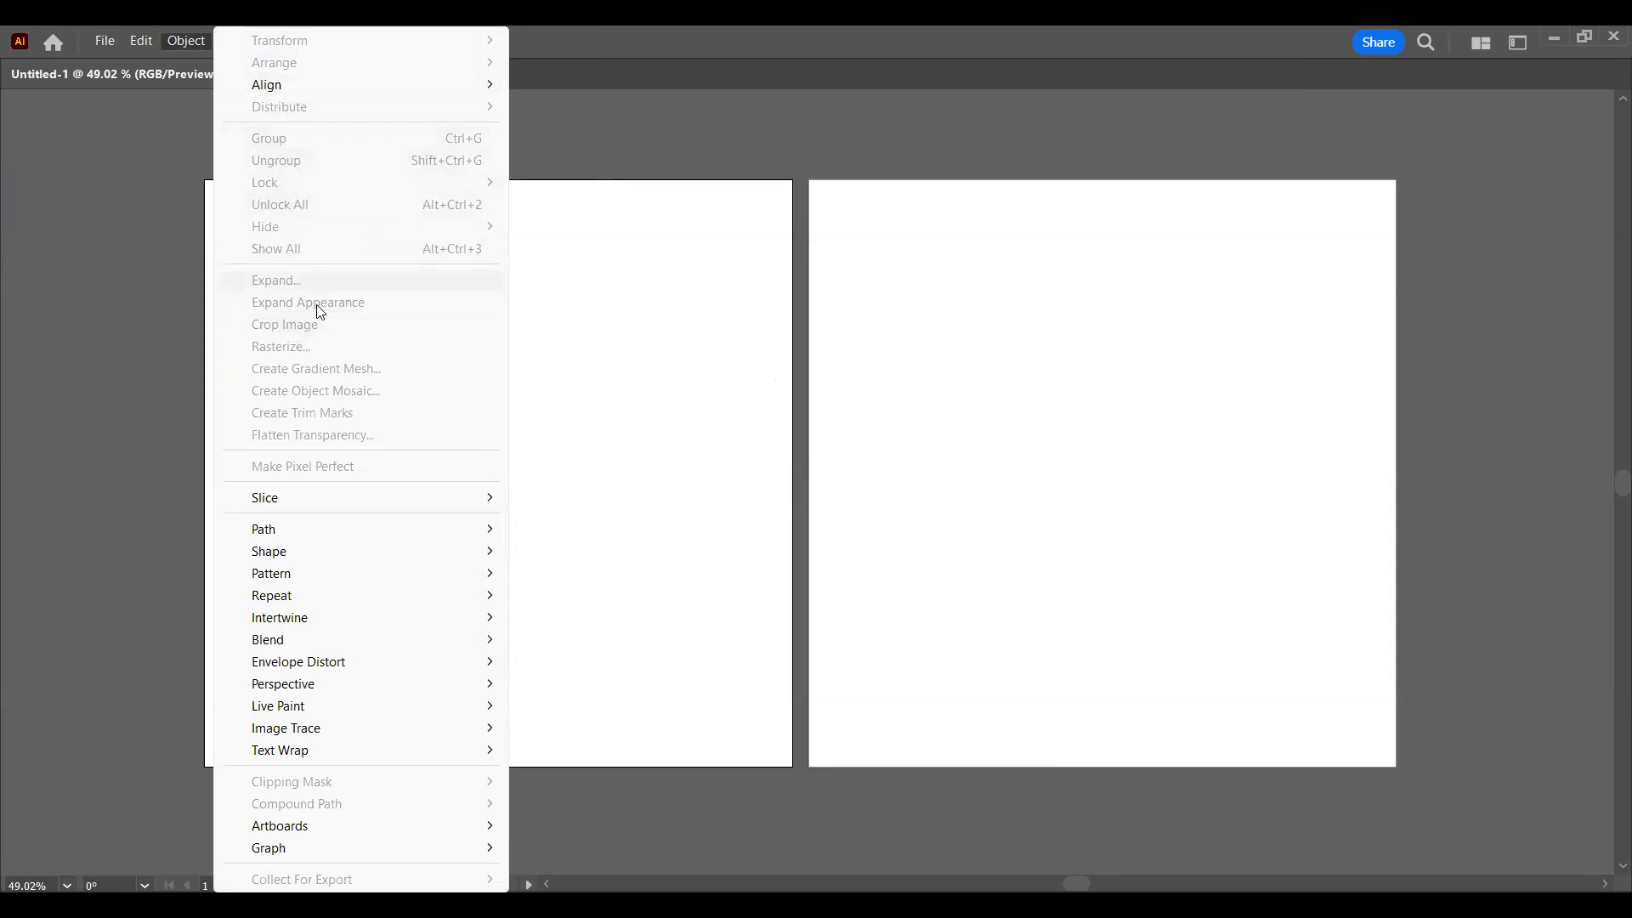
{"action": "mouse_move", "coordinate": [340, 501]}
{"action": "mouse_move", "coordinate": [455, 642]}
{"action": "left_click", "coordinate": [194, 40]}
{"action": "left_click", "coordinate": [192, 41]}
{"action": "left_click", "coordinate": [192, 39]}
Step: Look through the type commands, including bullets and numbering, special characters and hidden characters
{"action": "left_click", "coordinate": [233, 41]}
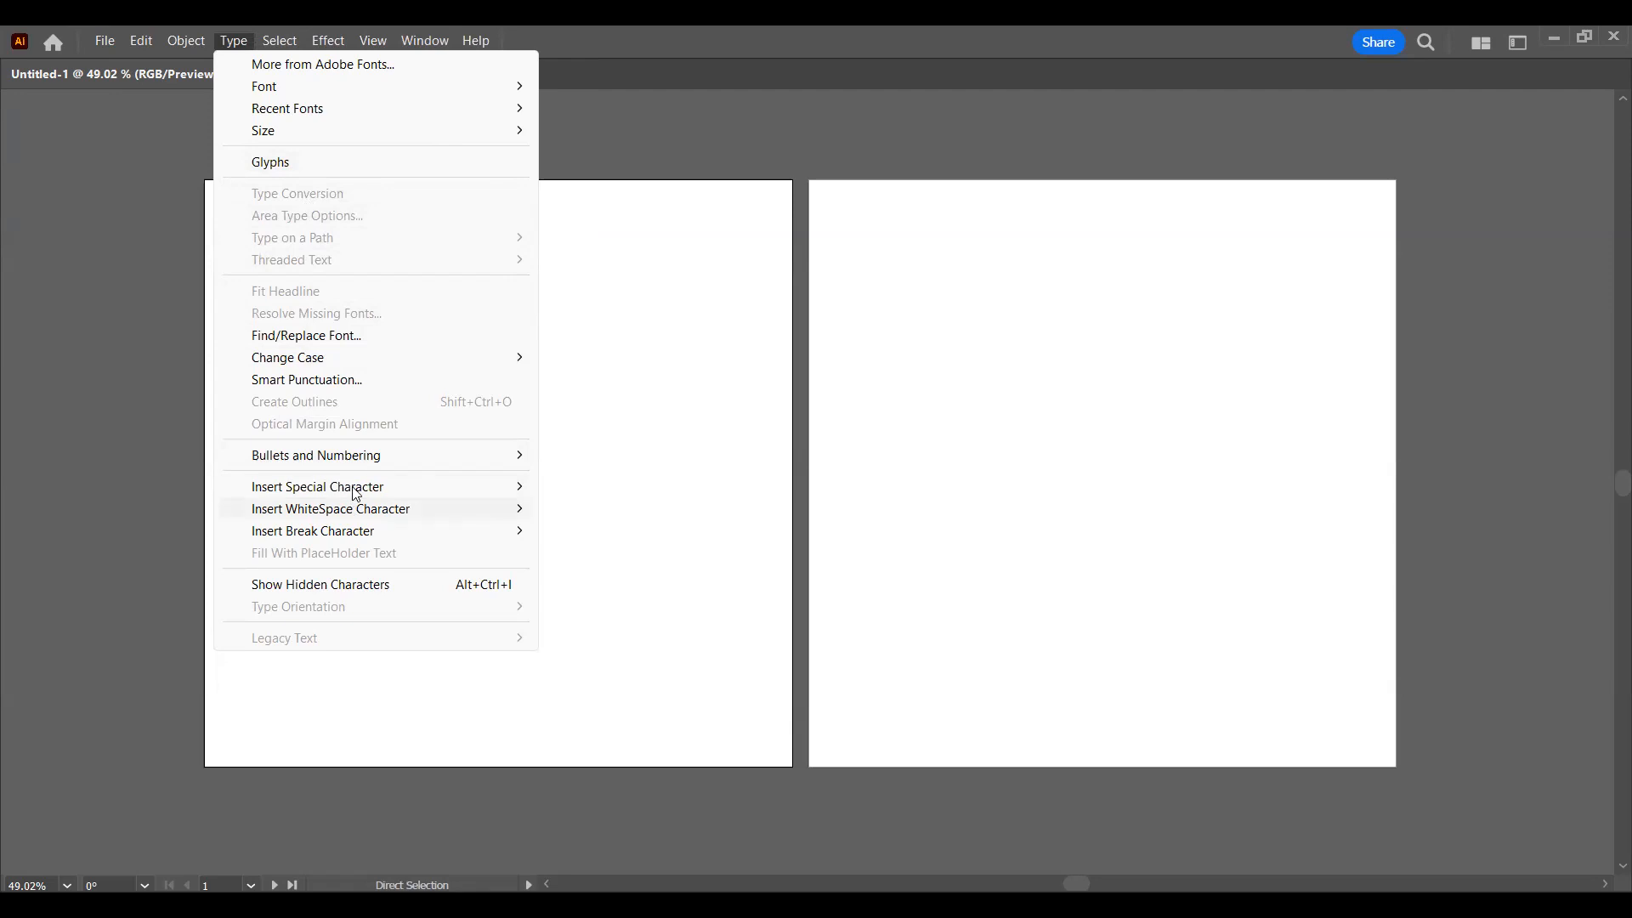
{"action": "mouse_move", "coordinate": [394, 464]}
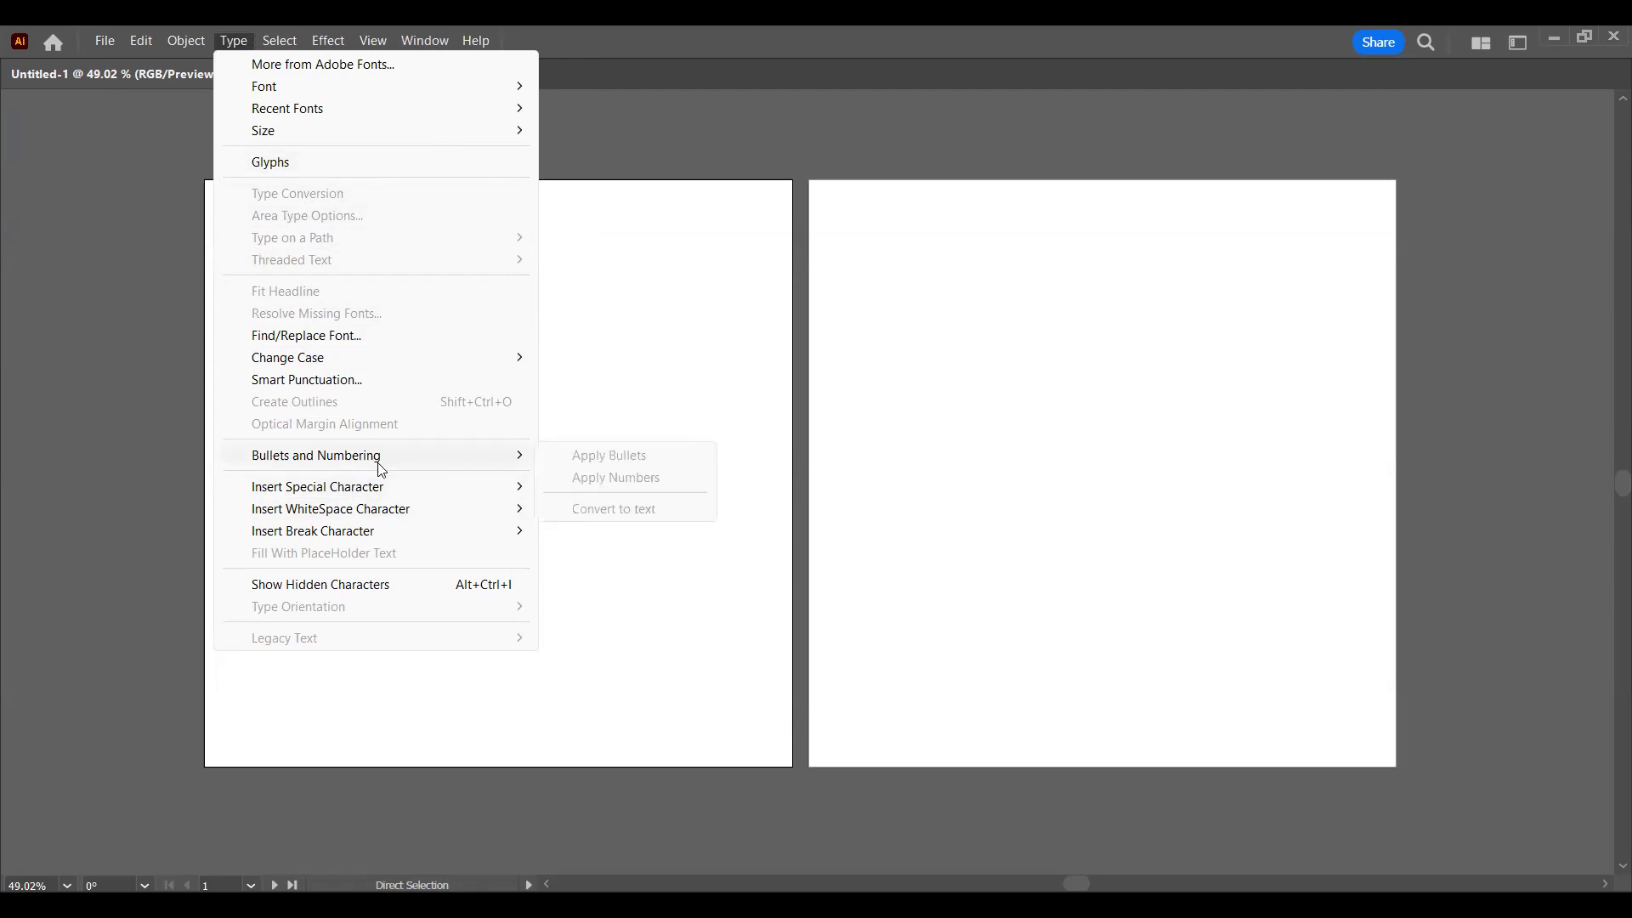
{"action": "mouse_move", "coordinate": [388, 494]}
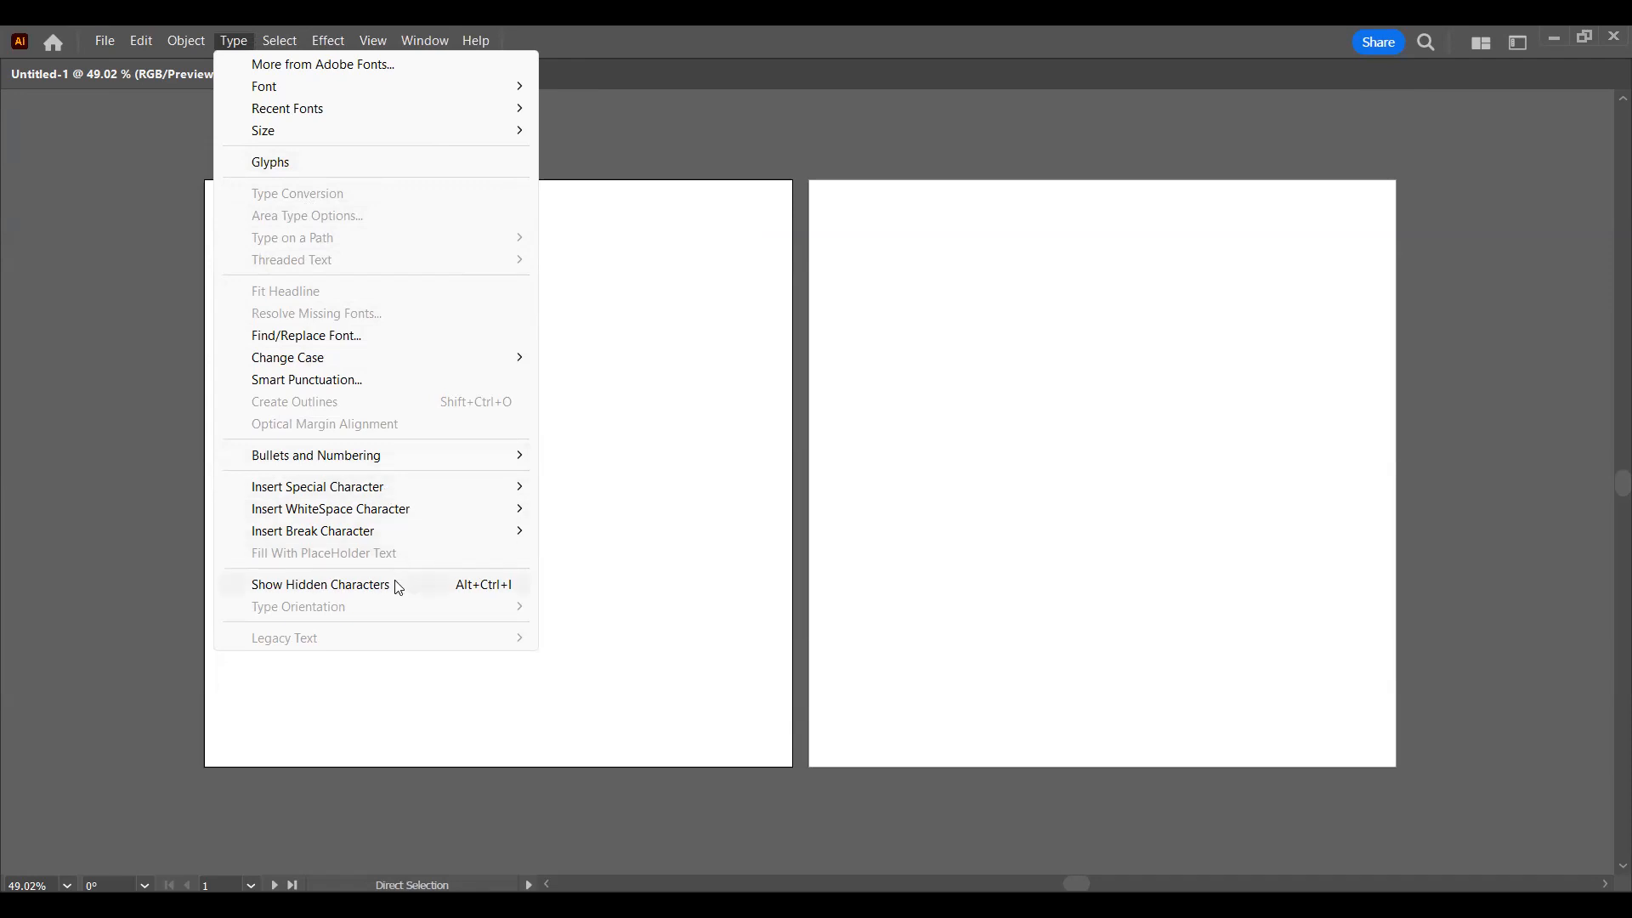
{"action": "left_click", "coordinate": [187, 41]}
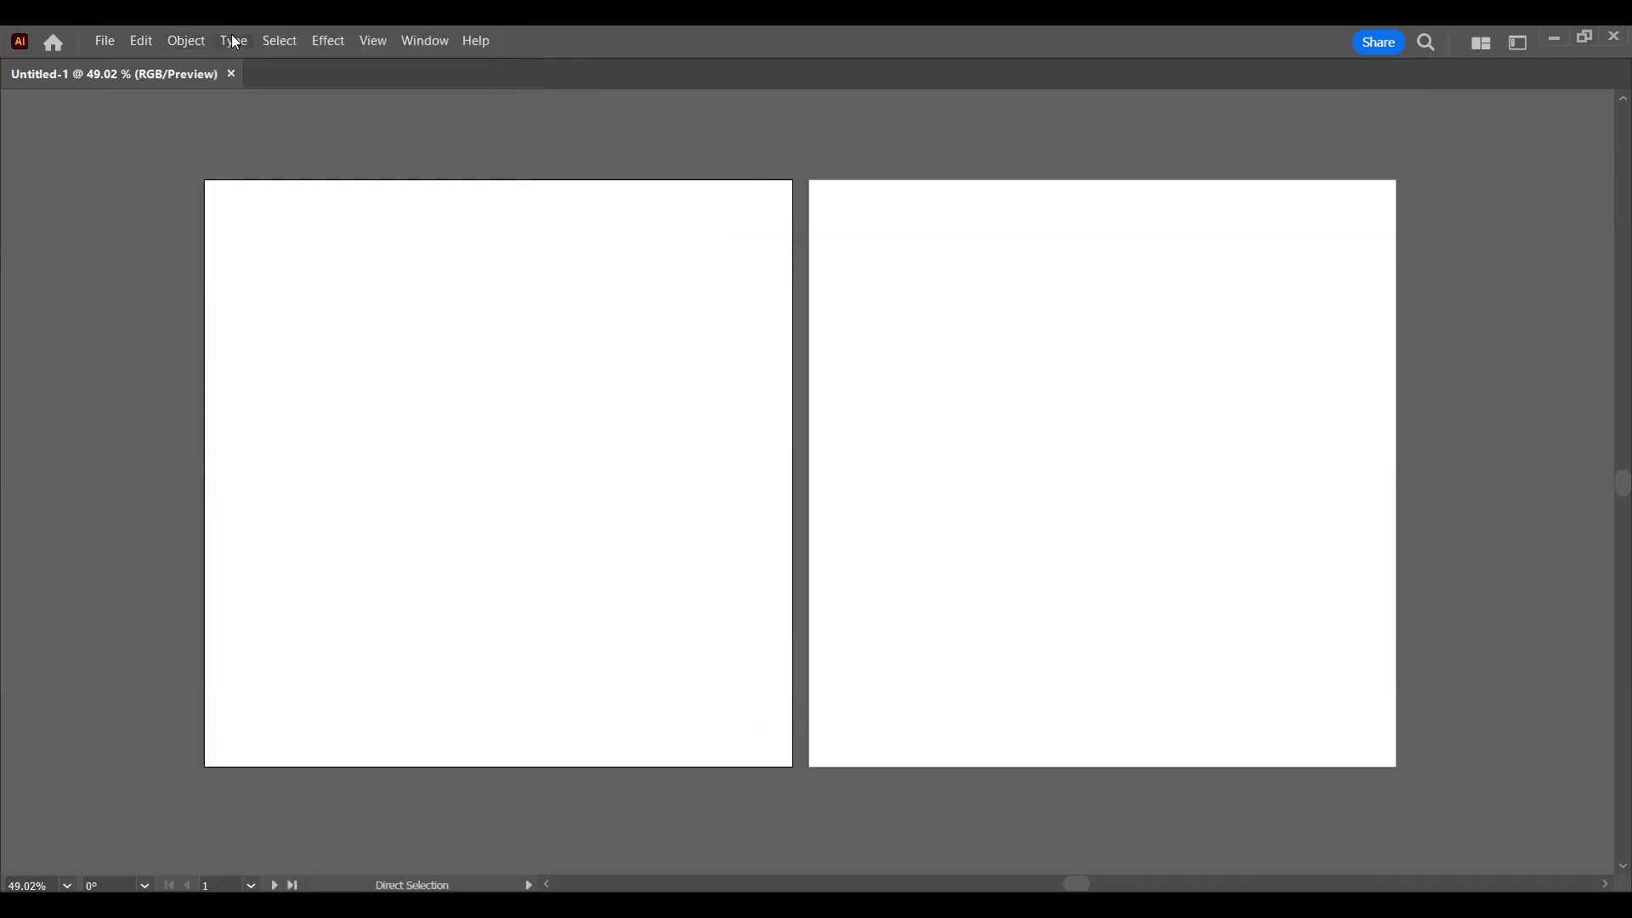
{"action": "left_click", "coordinate": [234, 41]}
{"action": "left_click", "coordinate": [246, 41]}
Step: Look through the selection commands, including the criteria for selecting objects and text with the same attributes
{"action": "left_click", "coordinate": [260, 39]}
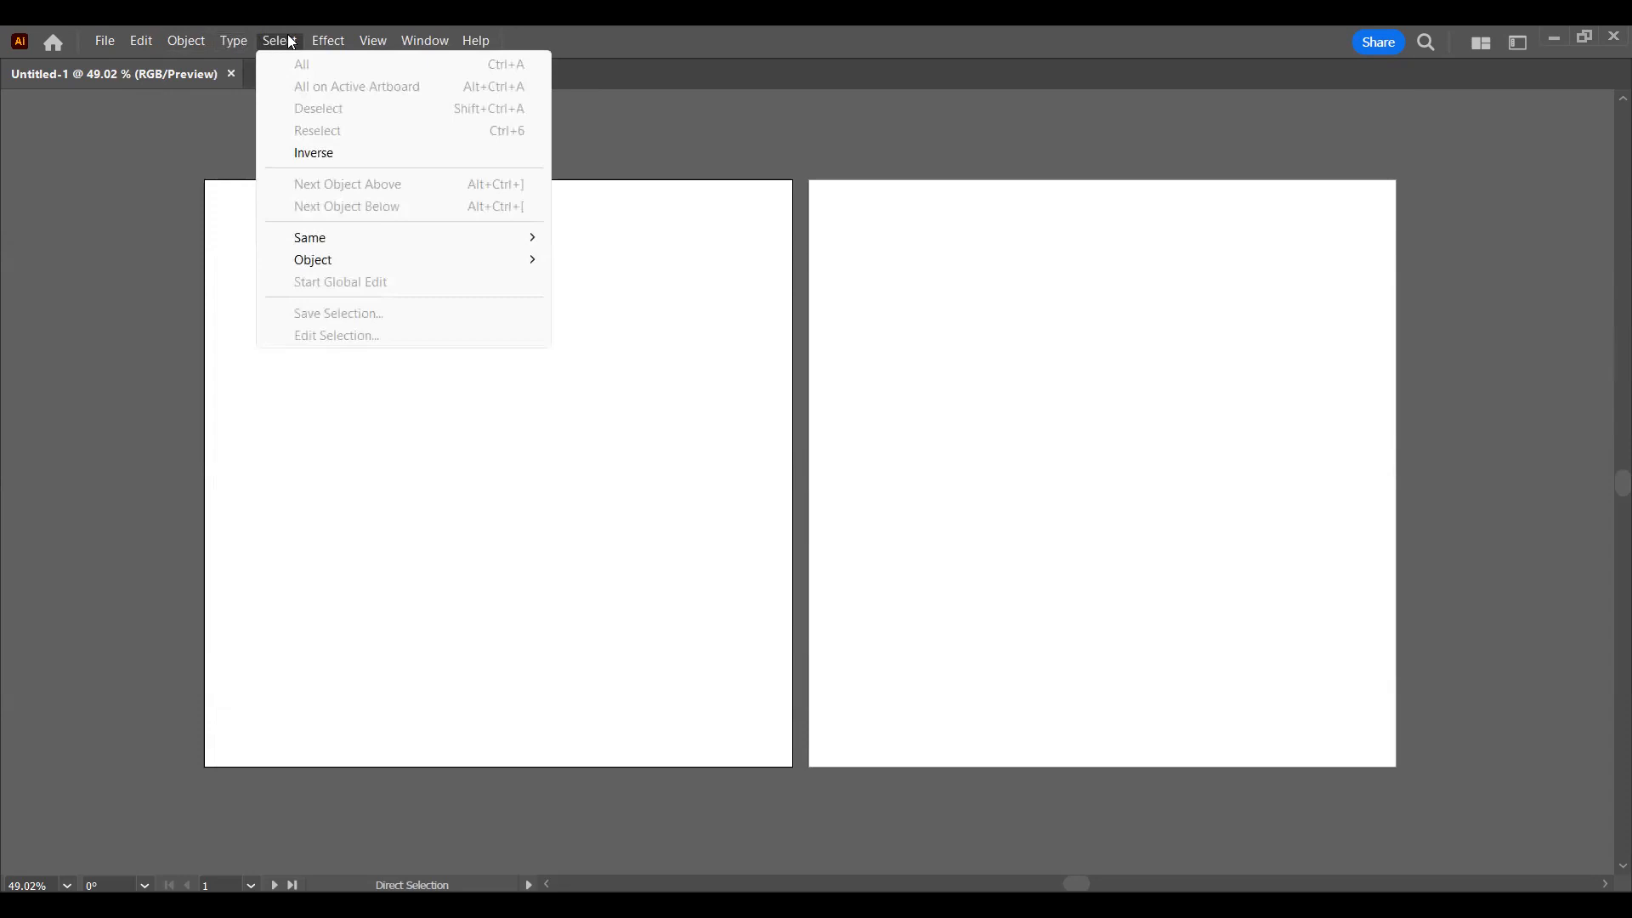
{"action": "left_click", "coordinate": [291, 42]}
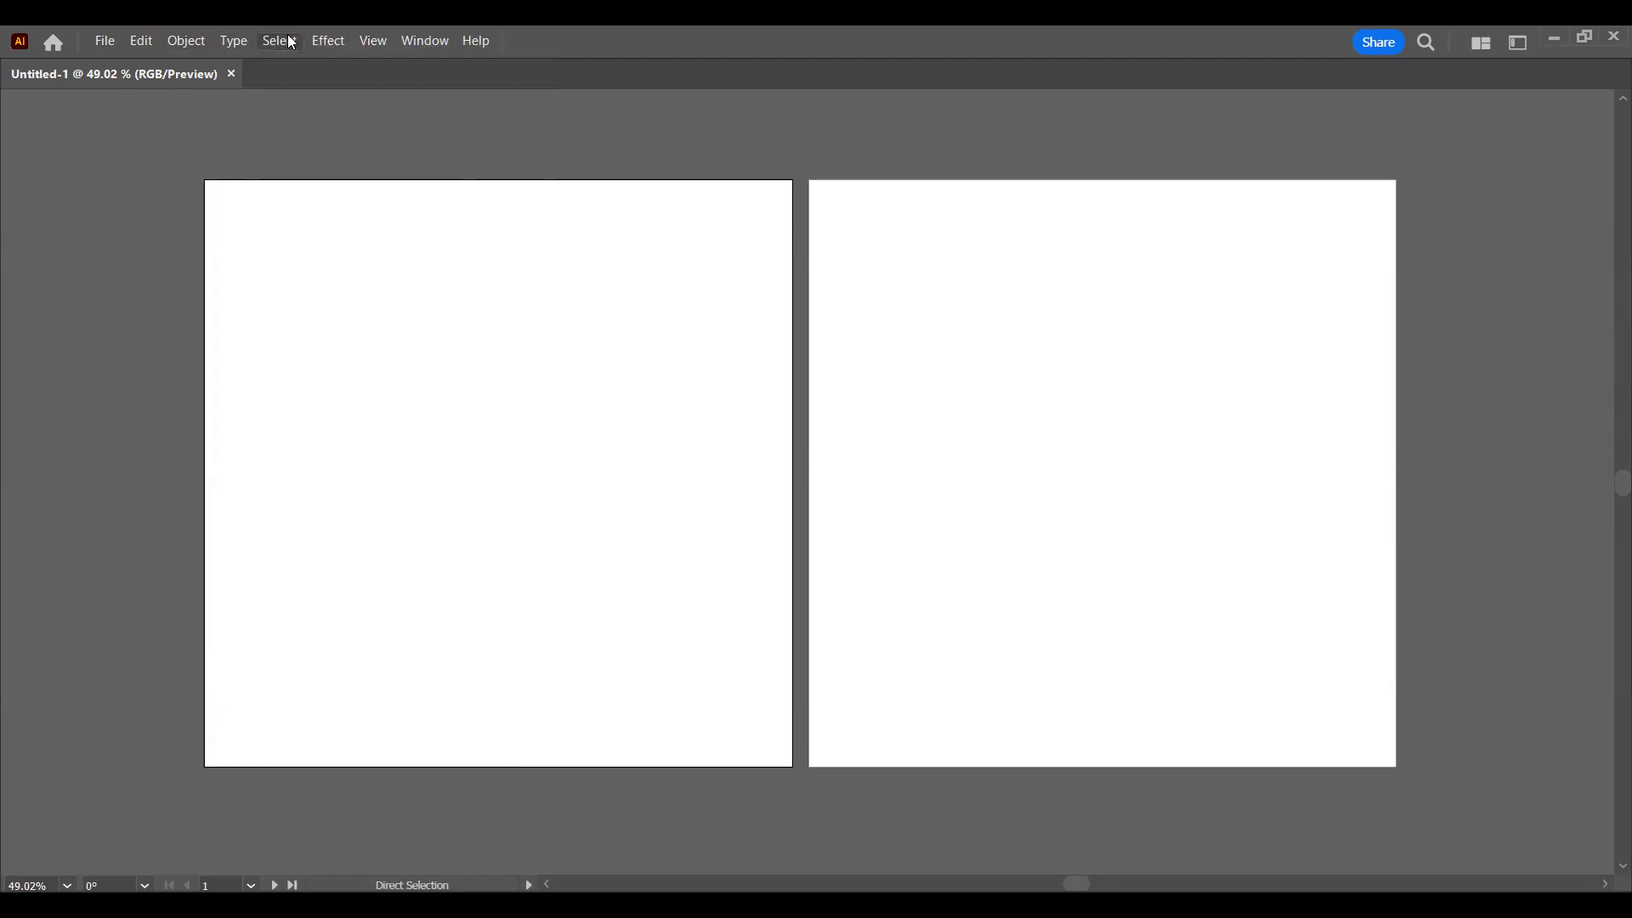
{"action": "left_click", "coordinate": [280, 43]}
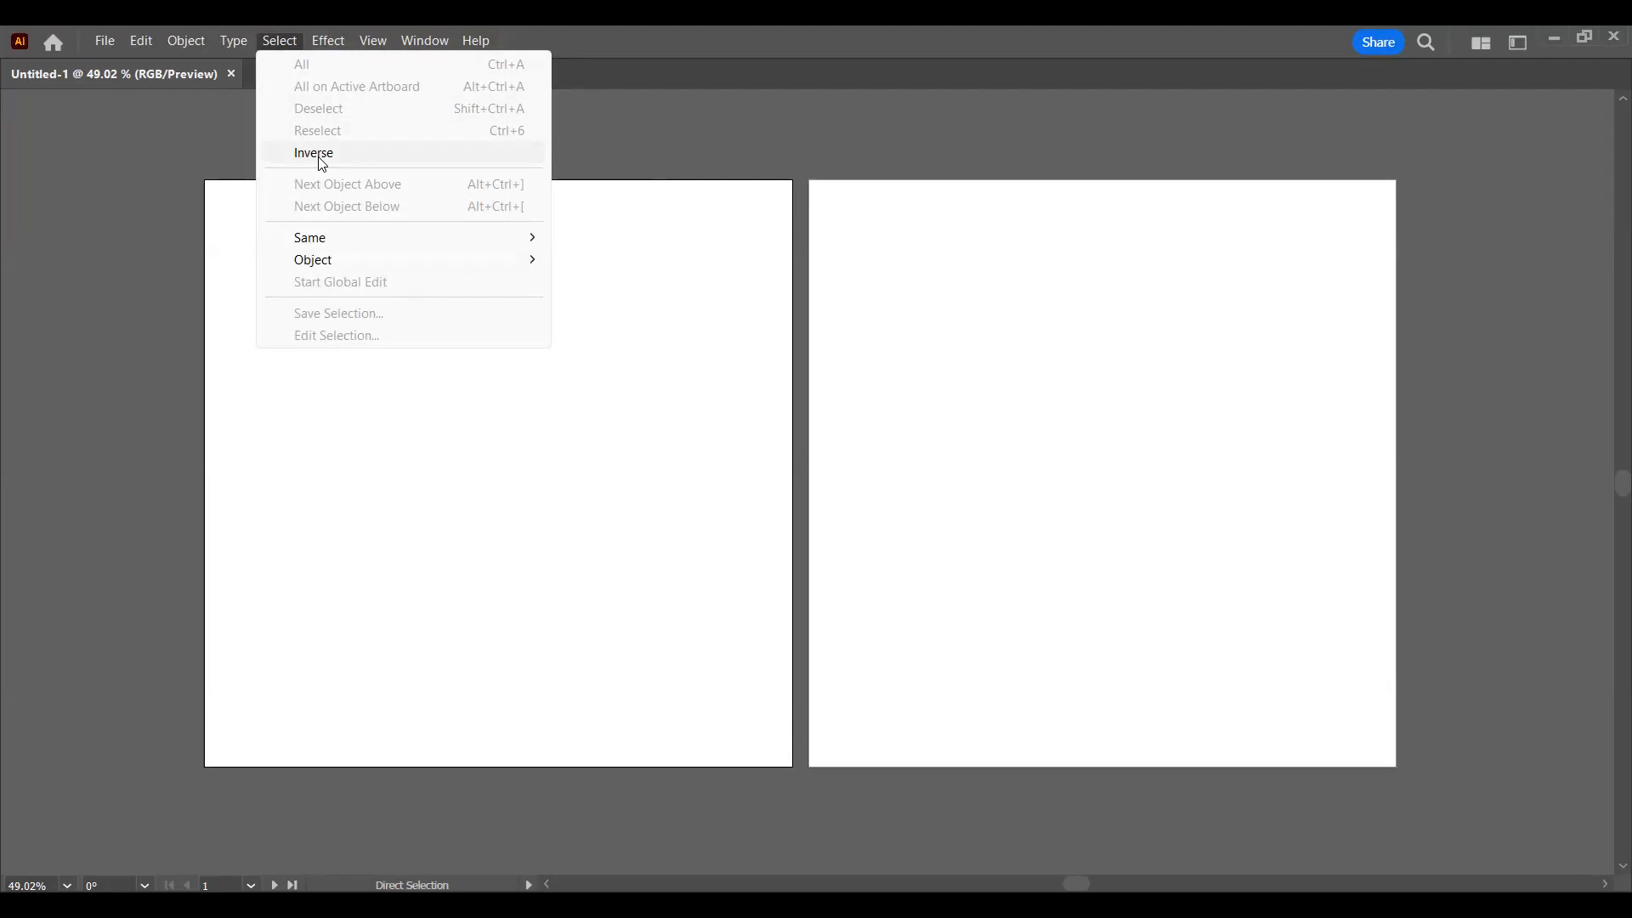
{"action": "left_click", "coordinate": [277, 45]}
{"action": "left_click", "coordinate": [278, 44]}
{"action": "mouse_move", "coordinate": [384, 240]}
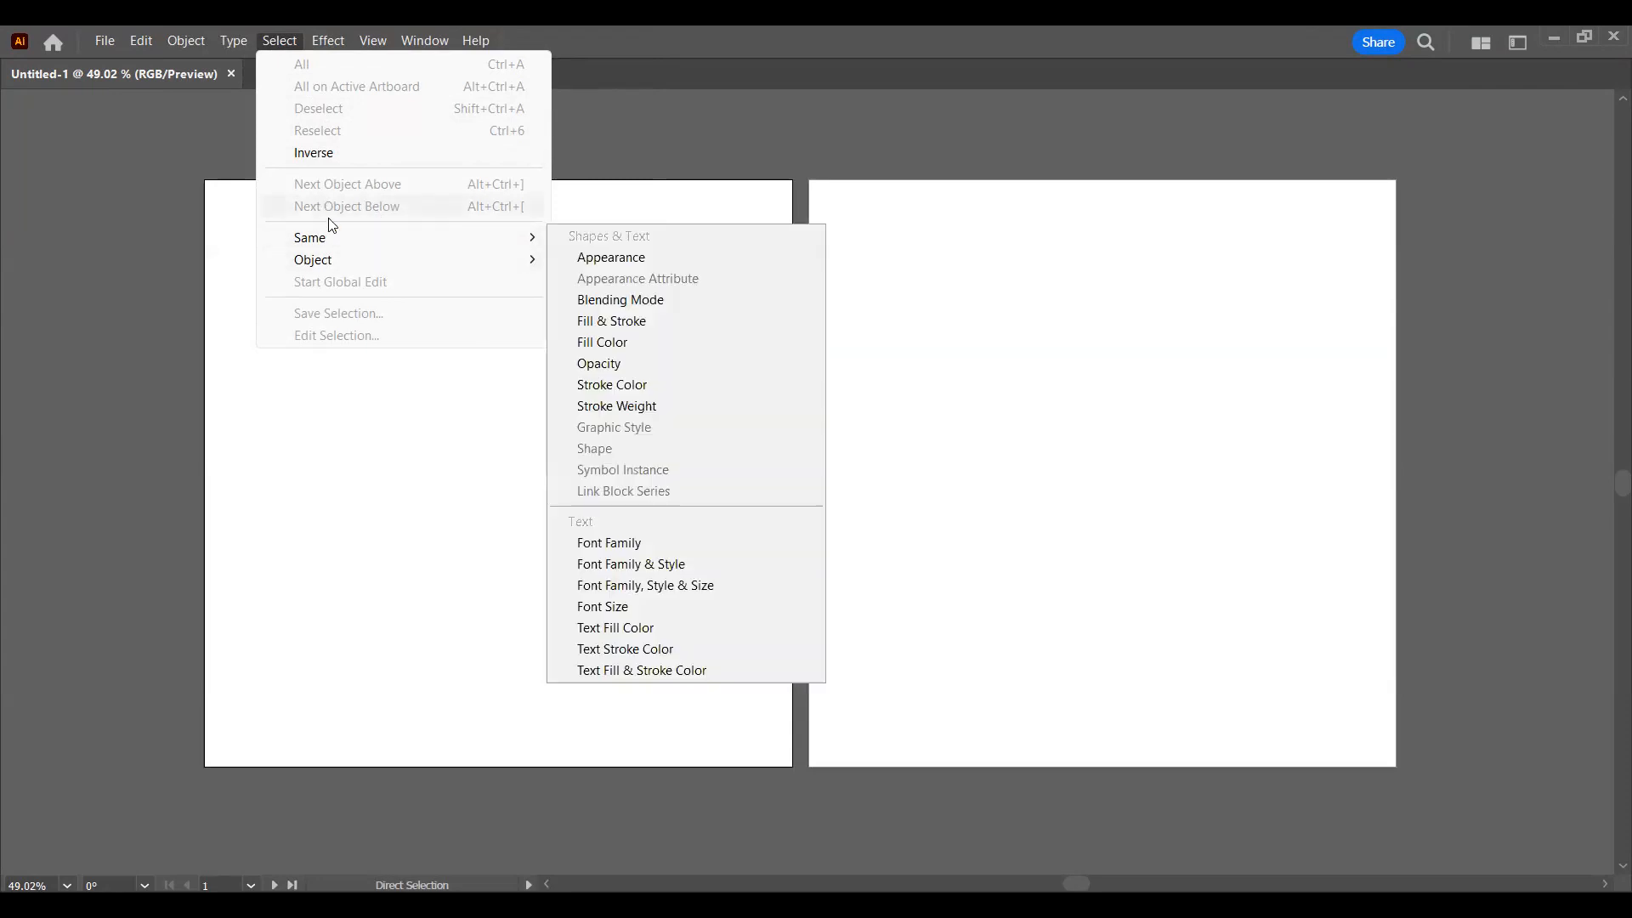
{"action": "left_click", "coordinate": [286, 47]}
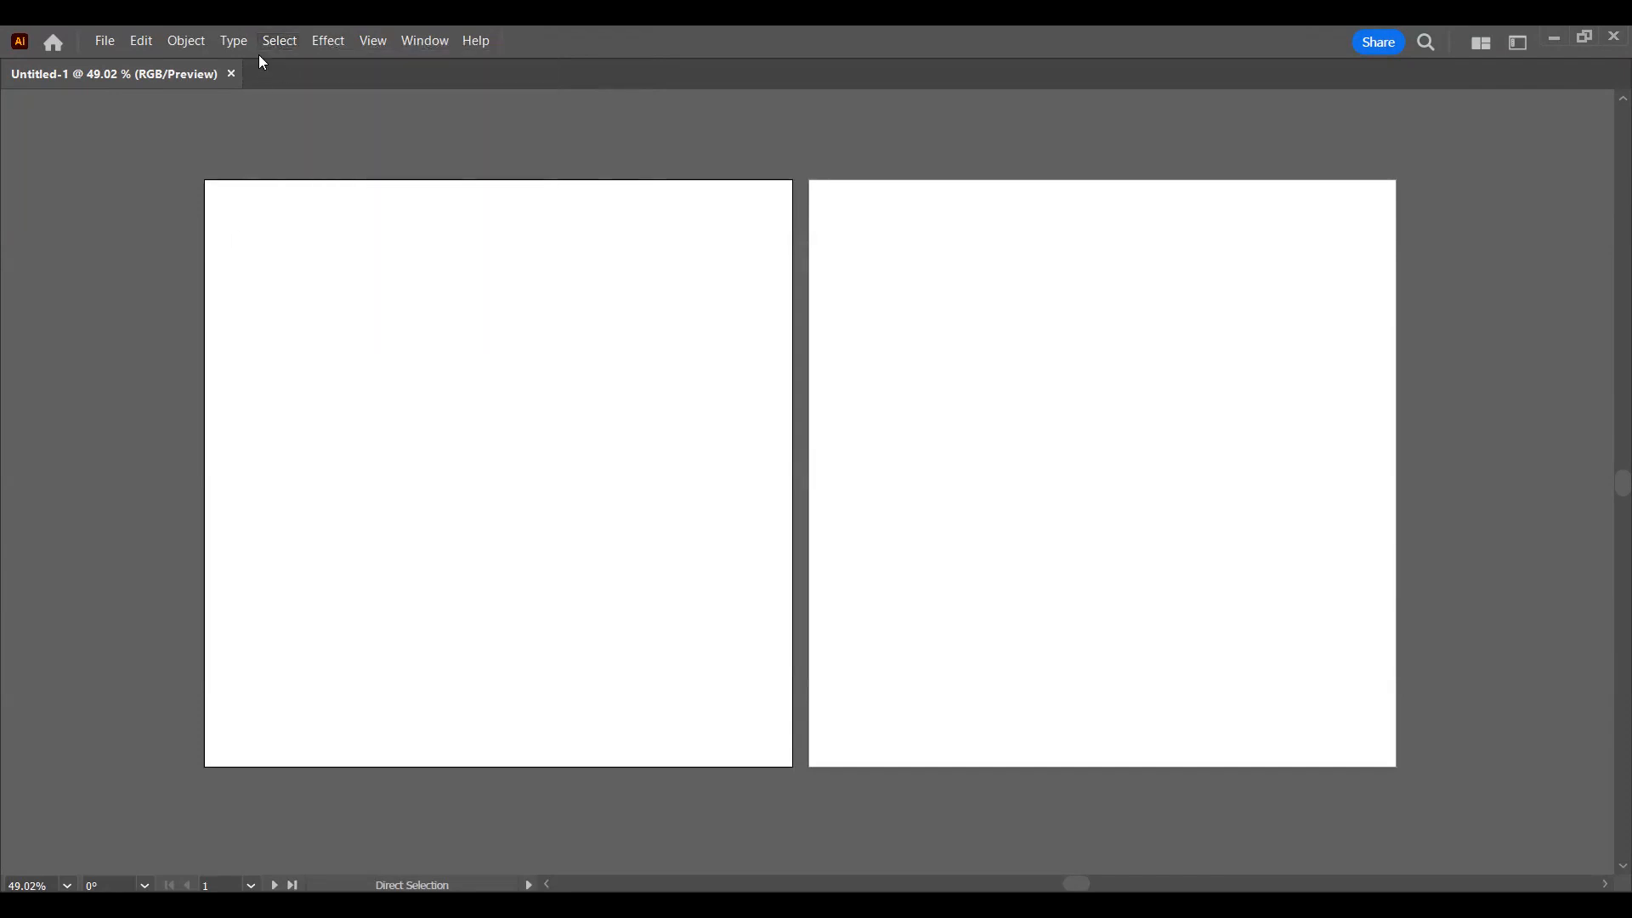
{"action": "left_click", "coordinate": [265, 42]}
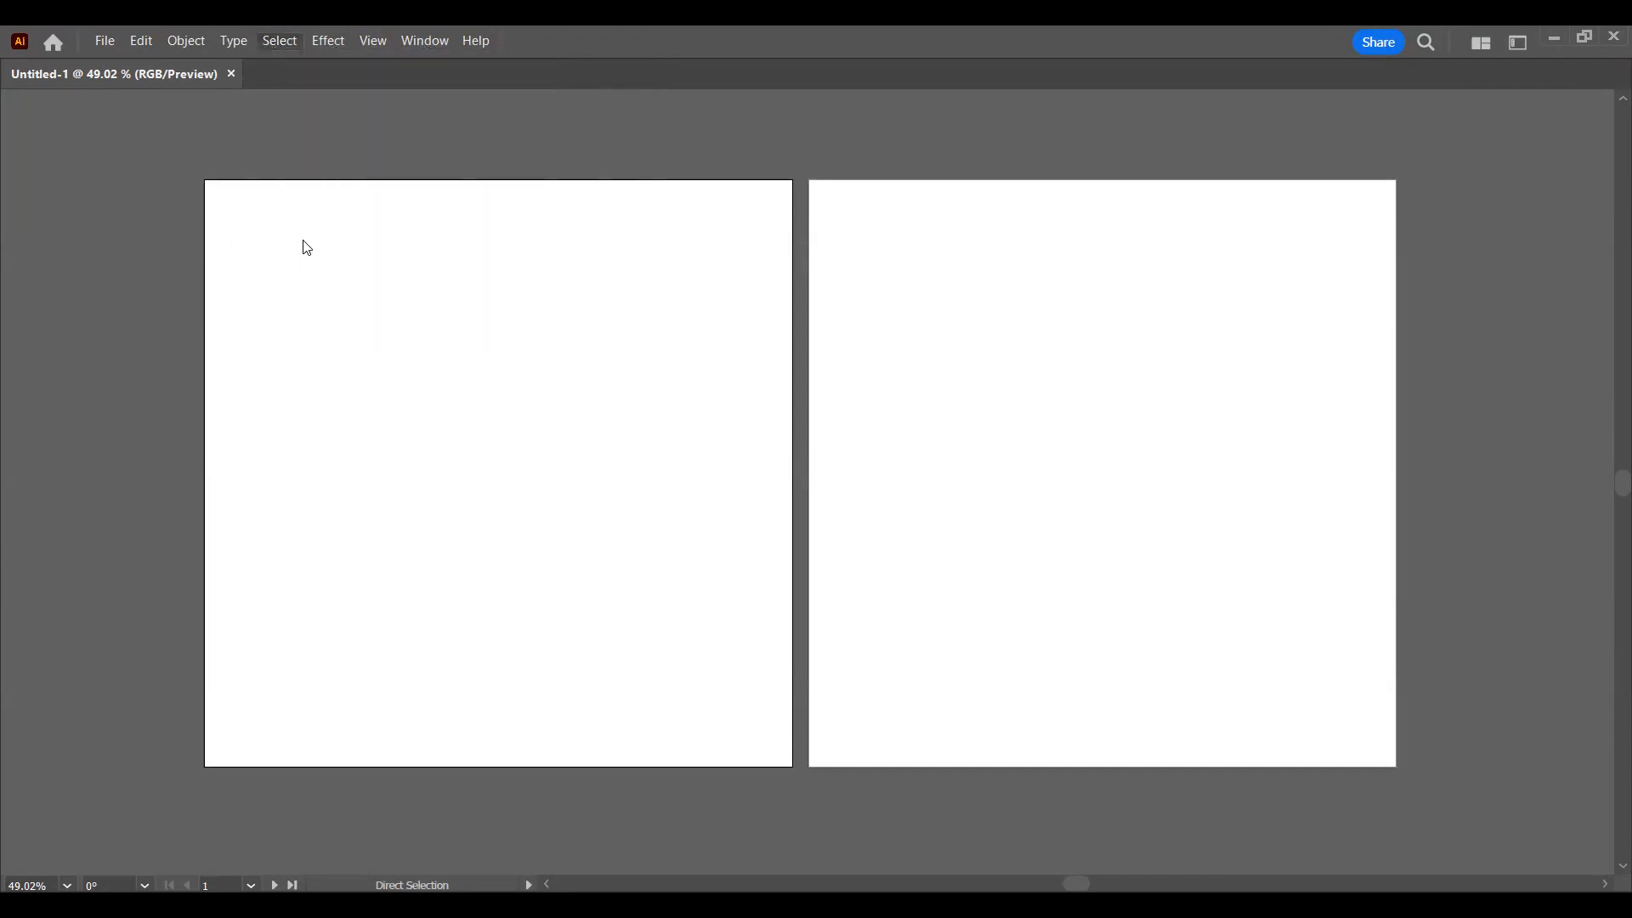
{"action": "left_click", "coordinate": [284, 492]}
{"action": "left_click", "coordinate": [298, 40]}
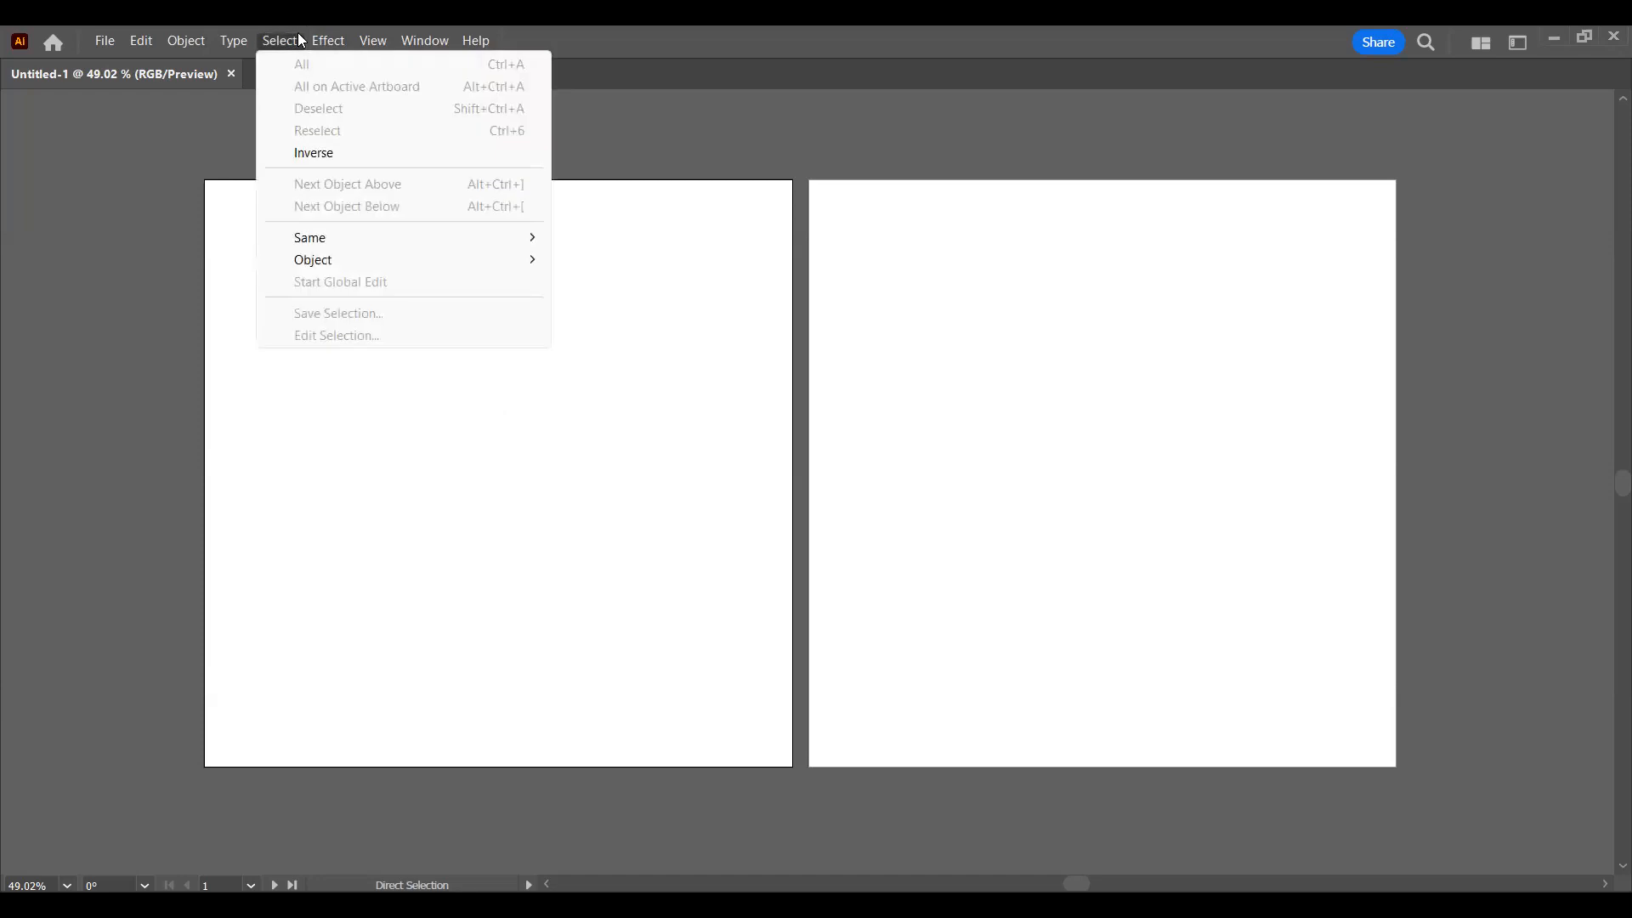
Step: Look through the available Illustrator Effects and Photoshop Effects, from Distort & Transform to Artistic and Video
{"action": "left_click", "coordinate": [323, 41]}
{"action": "left_click", "coordinate": [326, 48]}
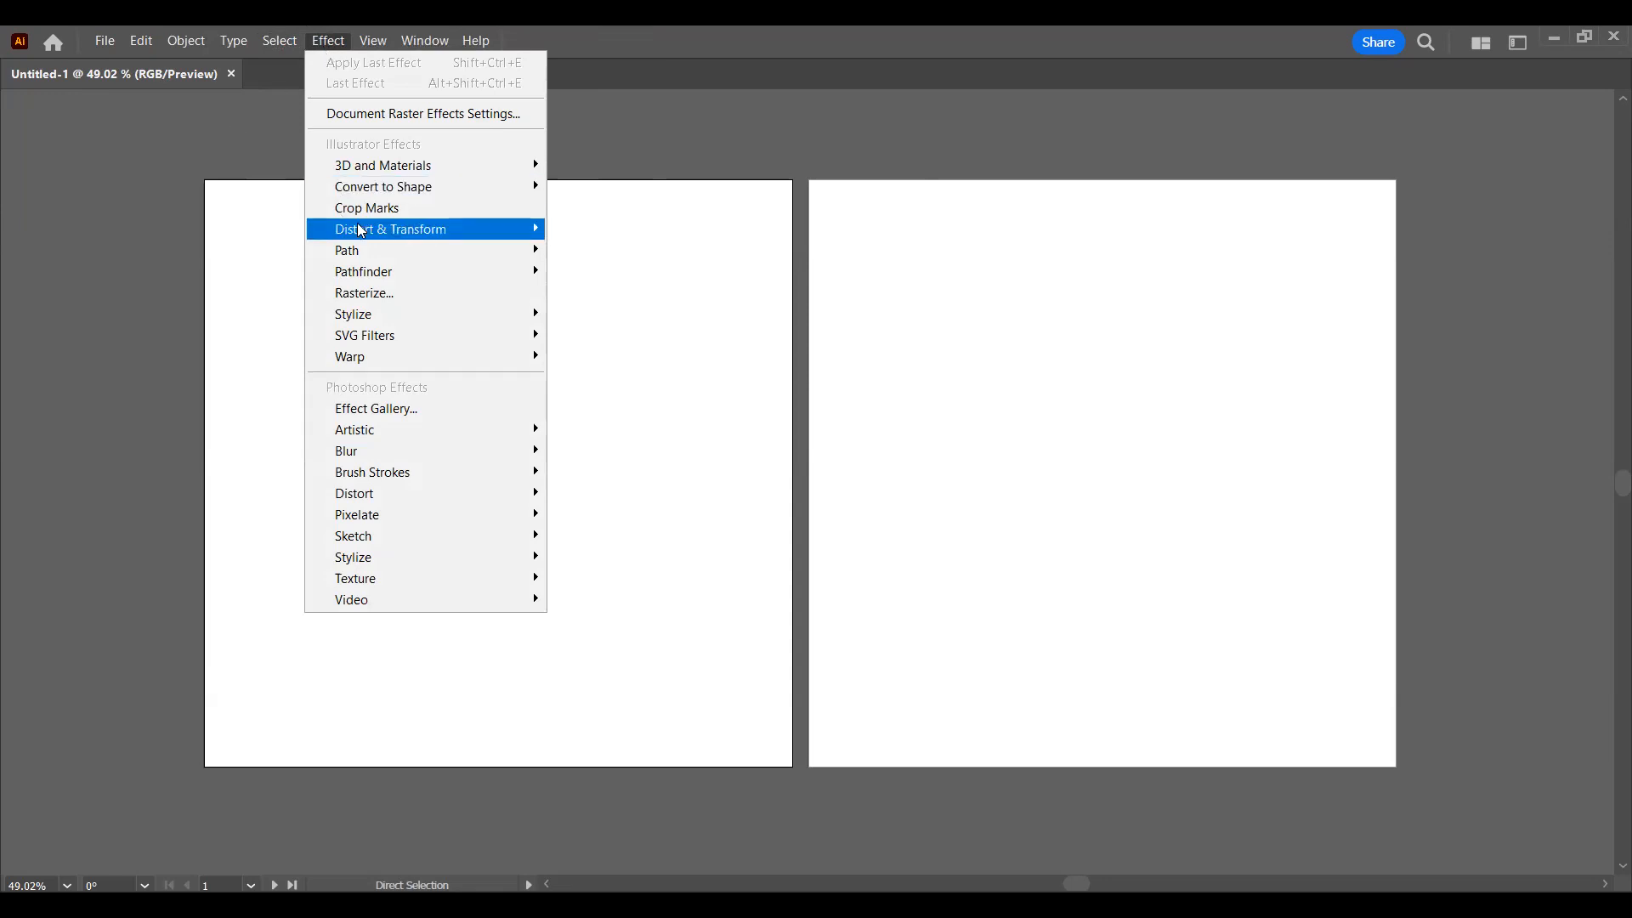
{"action": "mouse_move", "coordinate": [358, 232]}
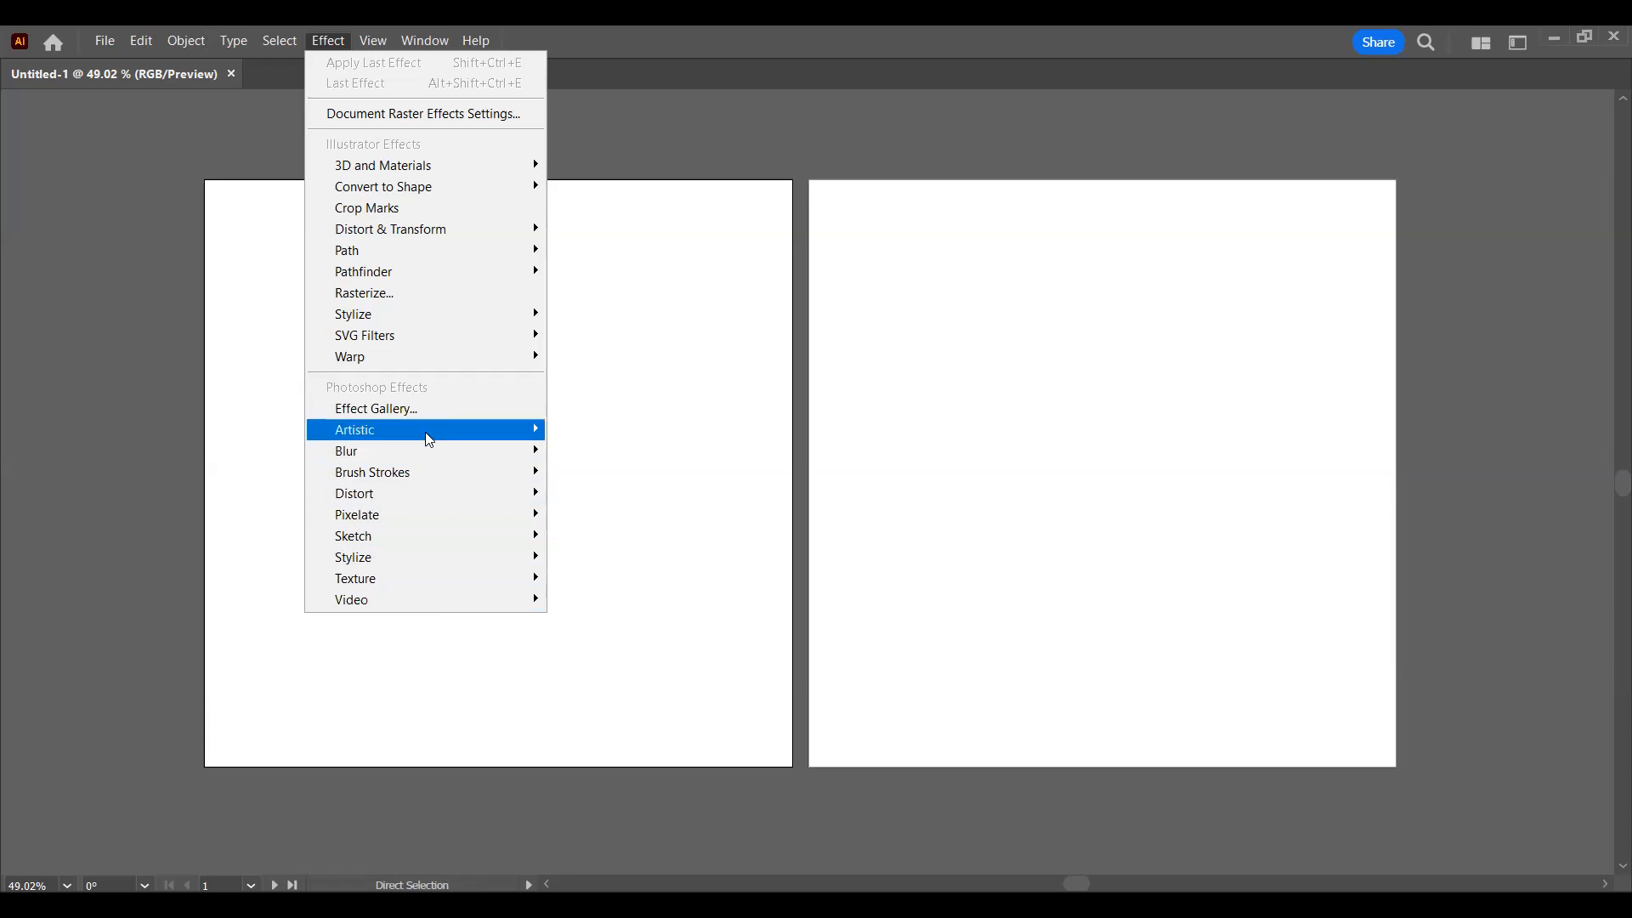
{"action": "mouse_move", "coordinate": [427, 439]}
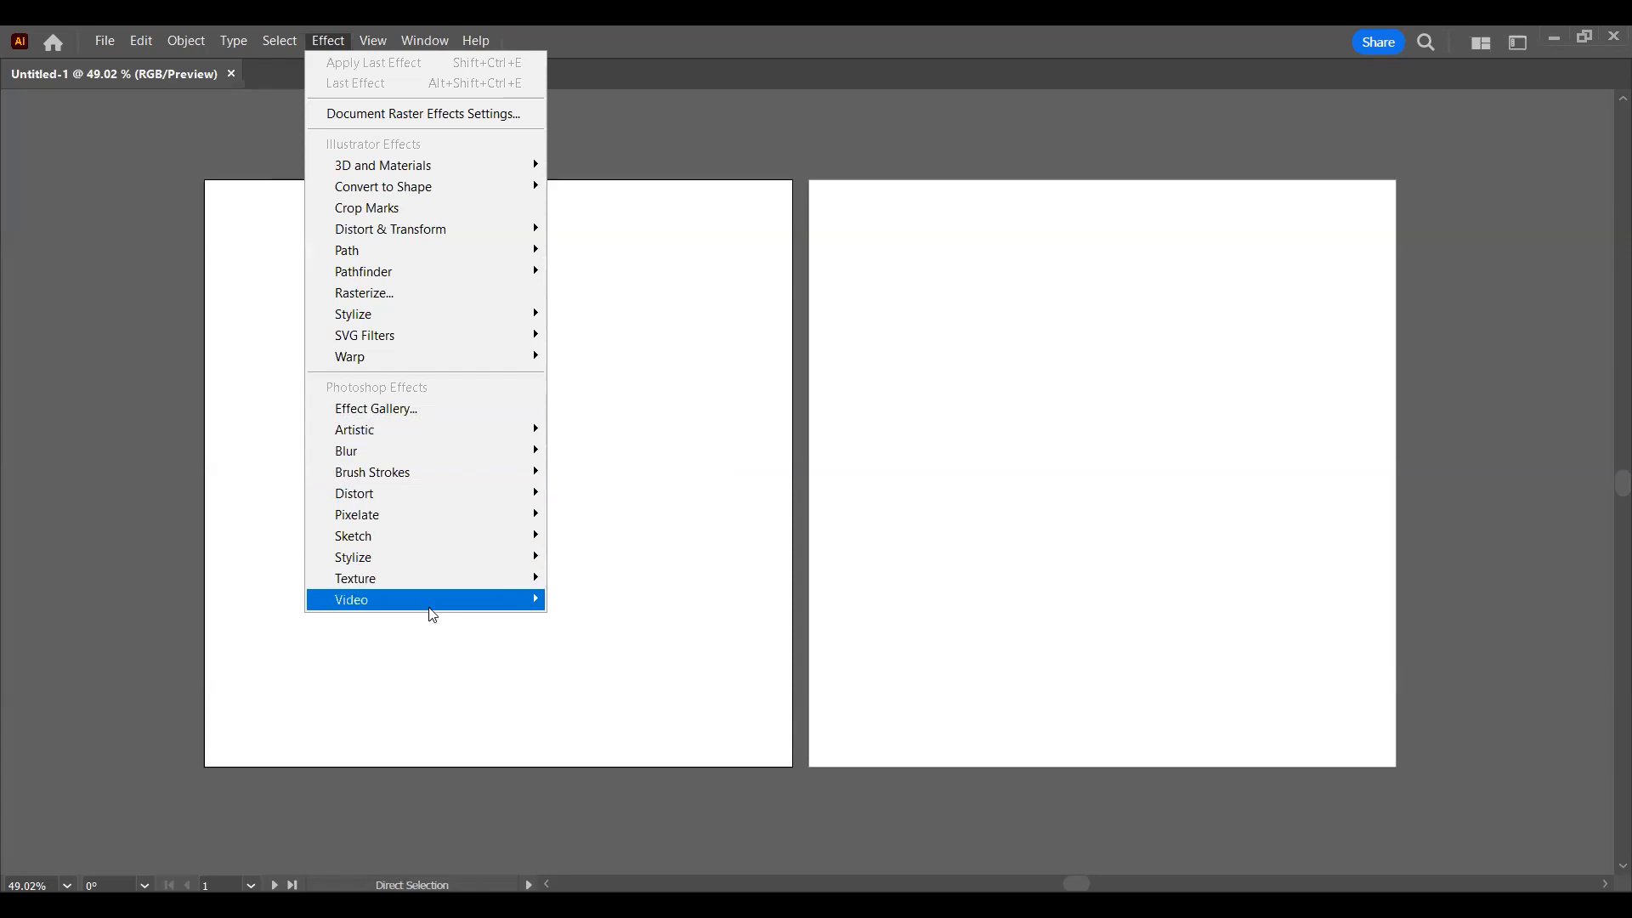
{"action": "mouse_move", "coordinate": [432, 605]}
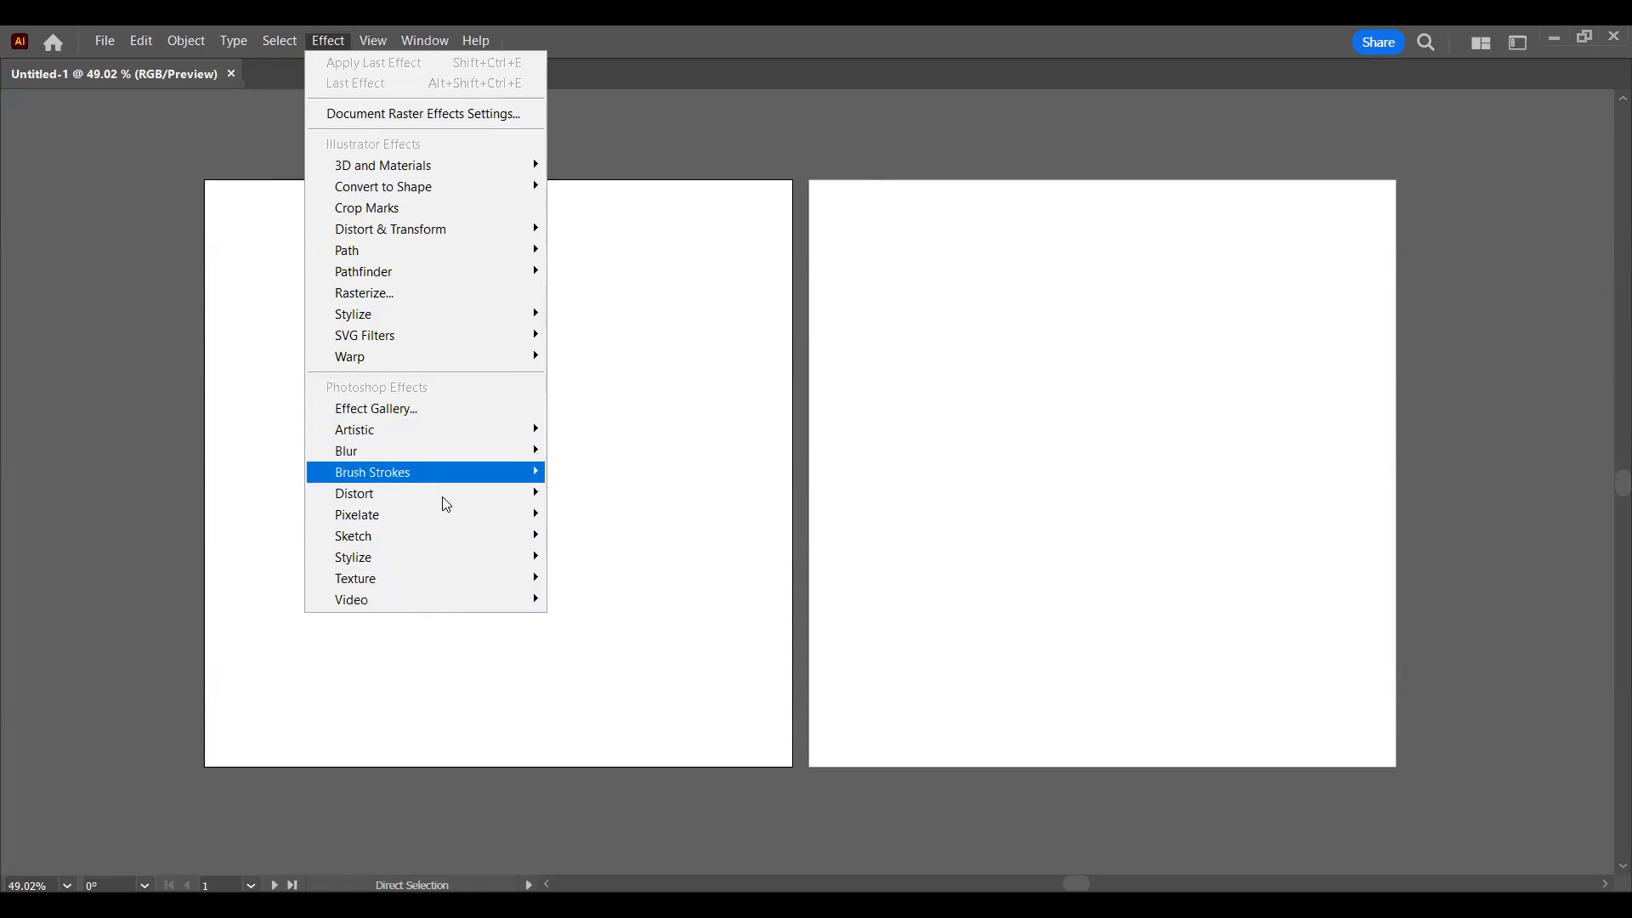
{"action": "left_click", "coordinate": [336, 41]}
Step: Look through the view commands, from Outline and Proof Setup to rulers, guides, grid and snapping
{"action": "left_click", "coordinate": [374, 44]}
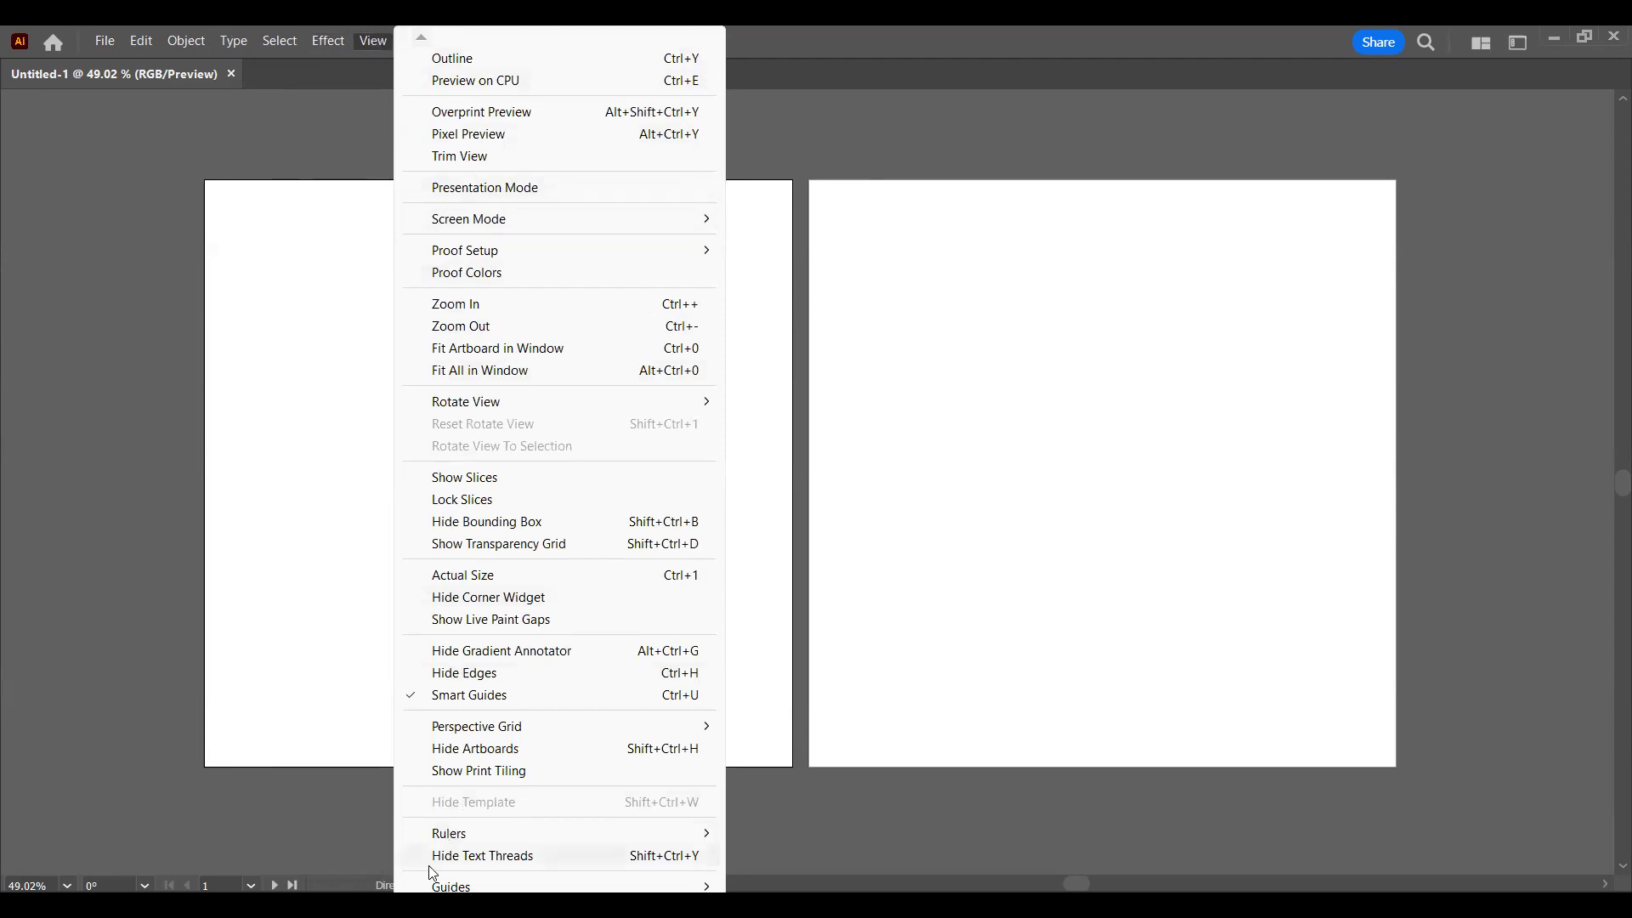
{"action": "mouse_move", "coordinate": [430, 901]}
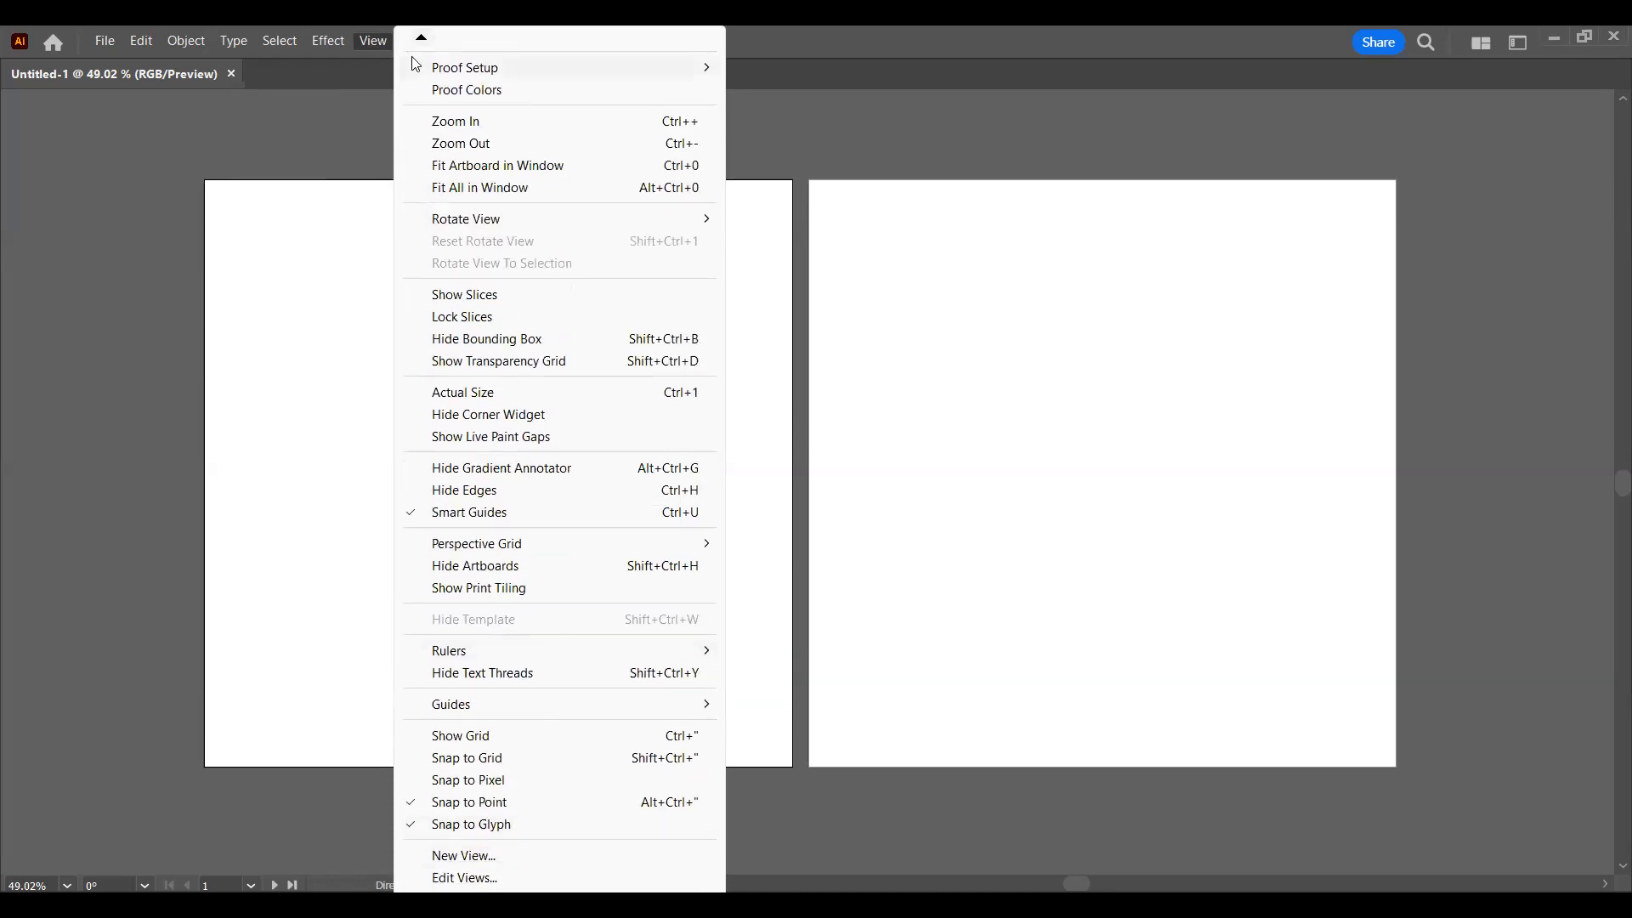
{"action": "mouse_move", "coordinate": [422, 45]}
{"action": "mouse_move", "coordinate": [596, 716]}
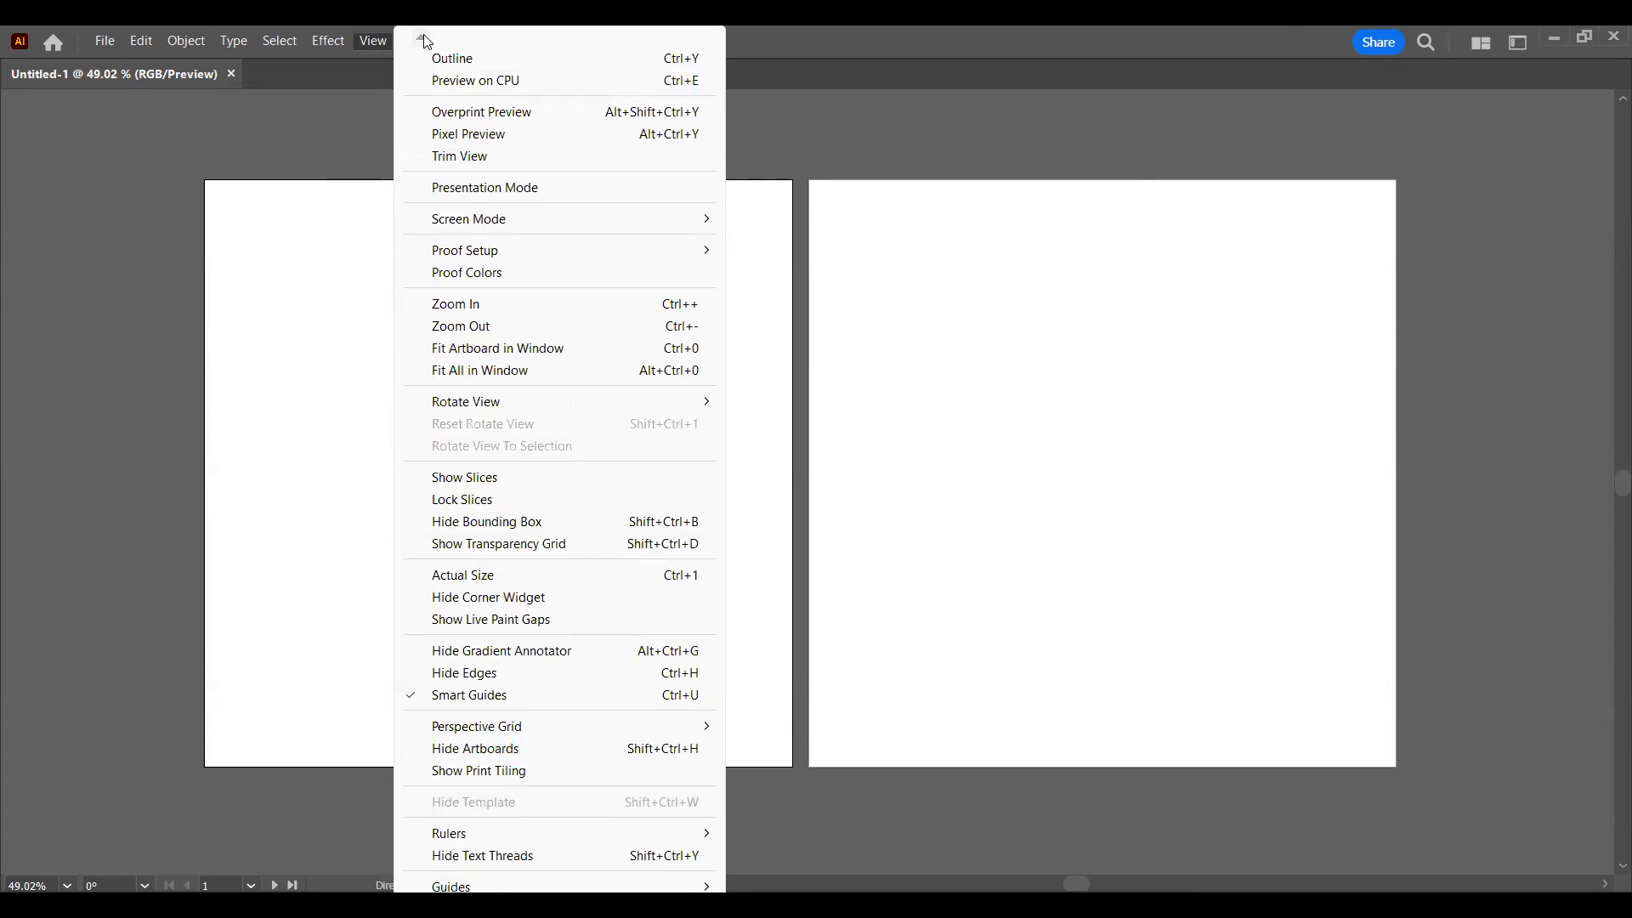
{"action": "left_click", "coordinate": [380, 39]}
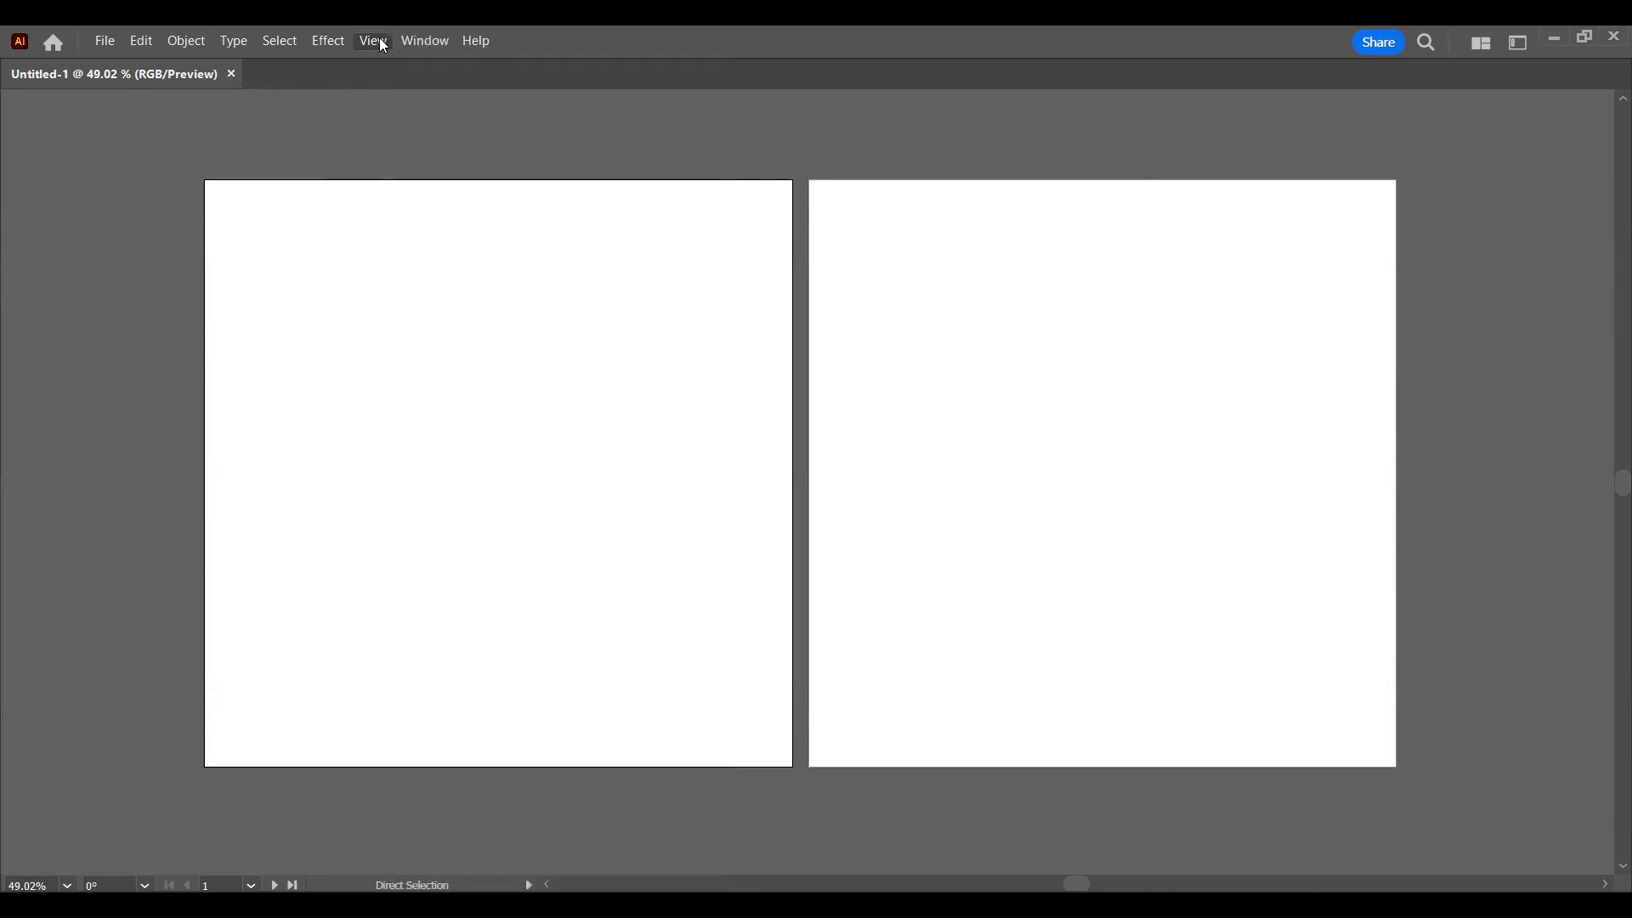
Step: Detach the Untitled-1 document from its tab into a floating window
{"action": "left_click", "coordinate": [420, 51]}
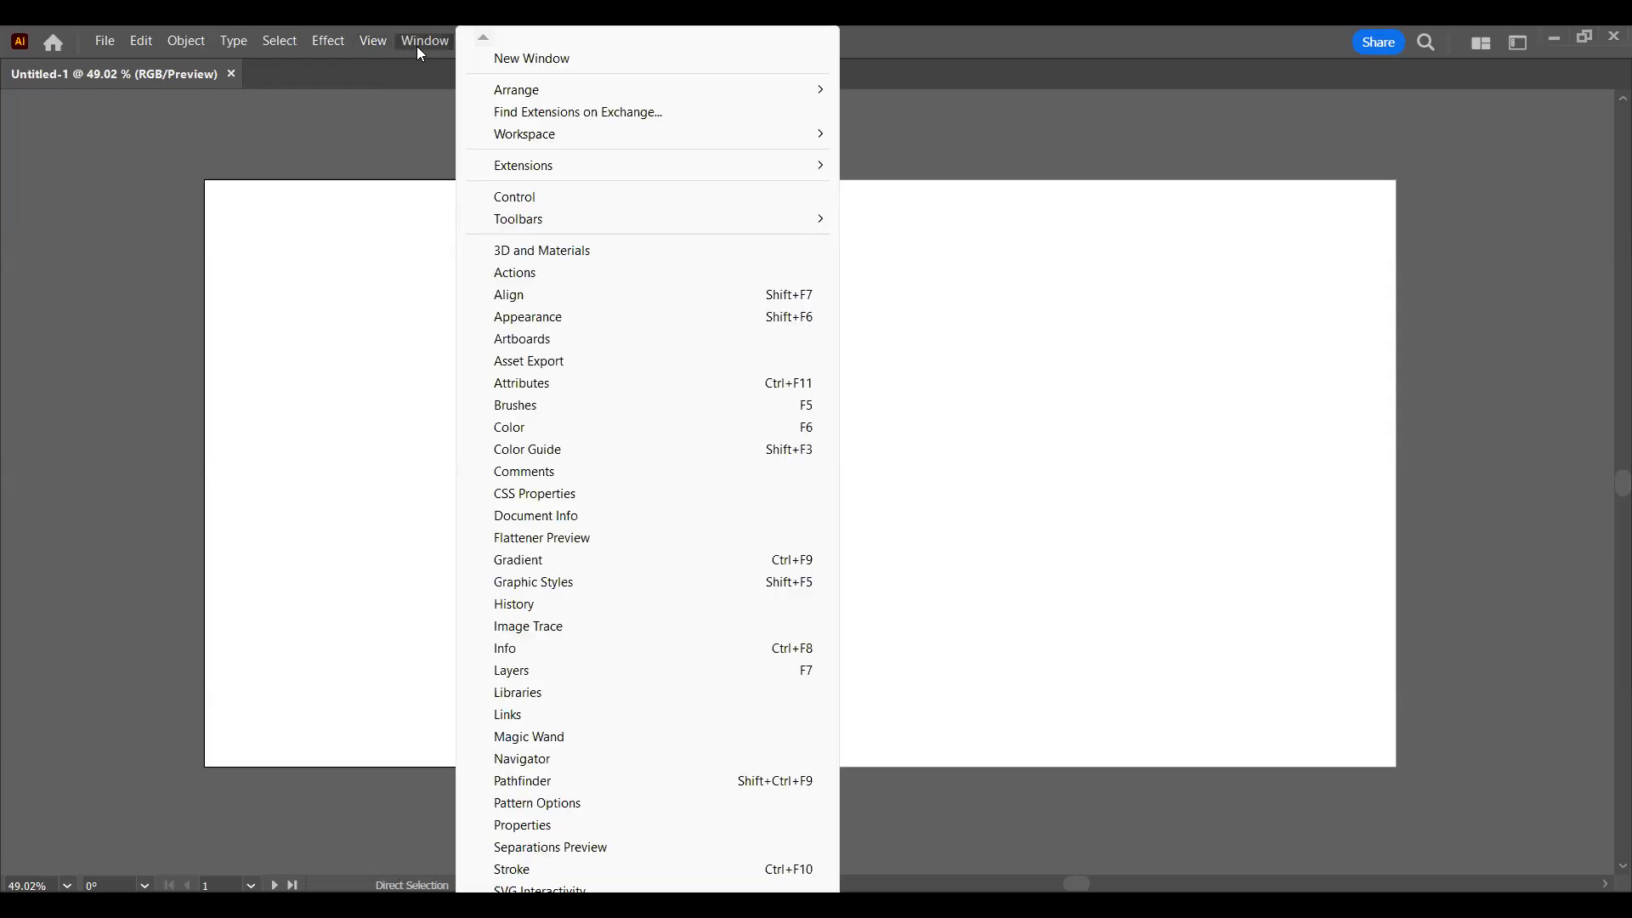
{"action": "left_click", "coordinate": [421, 51]}
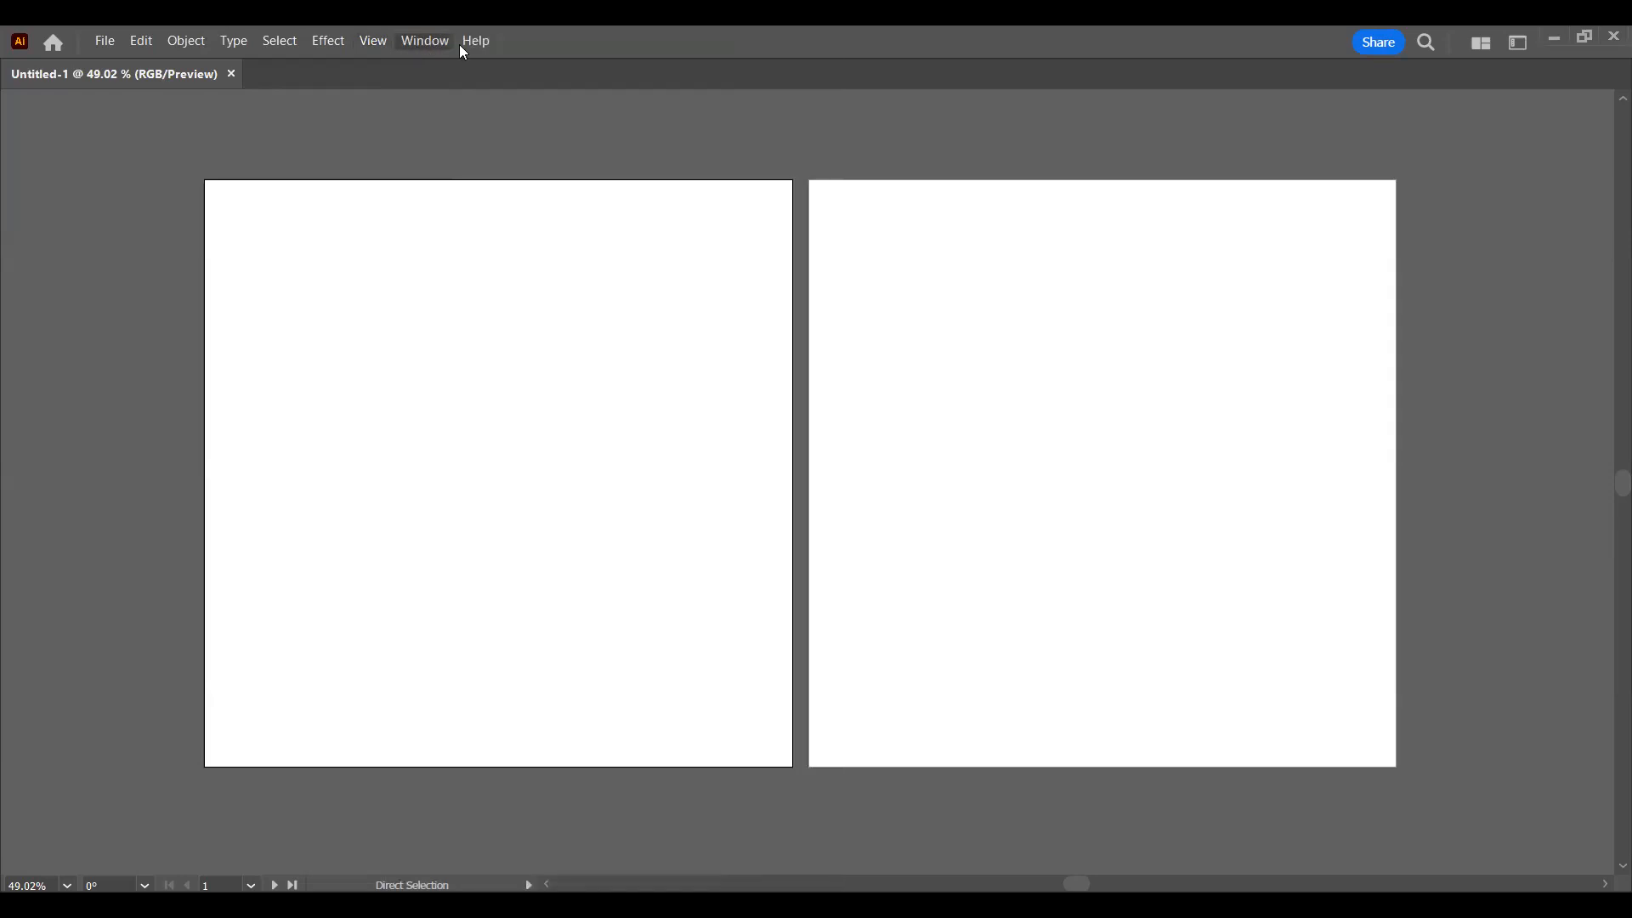
{"action": "left_click", "coordinate": [460, 50]}
{"action": "left_click", "coordinate": [428, 40]}
{"action": "left_click", "coordinate": [428, 39]}
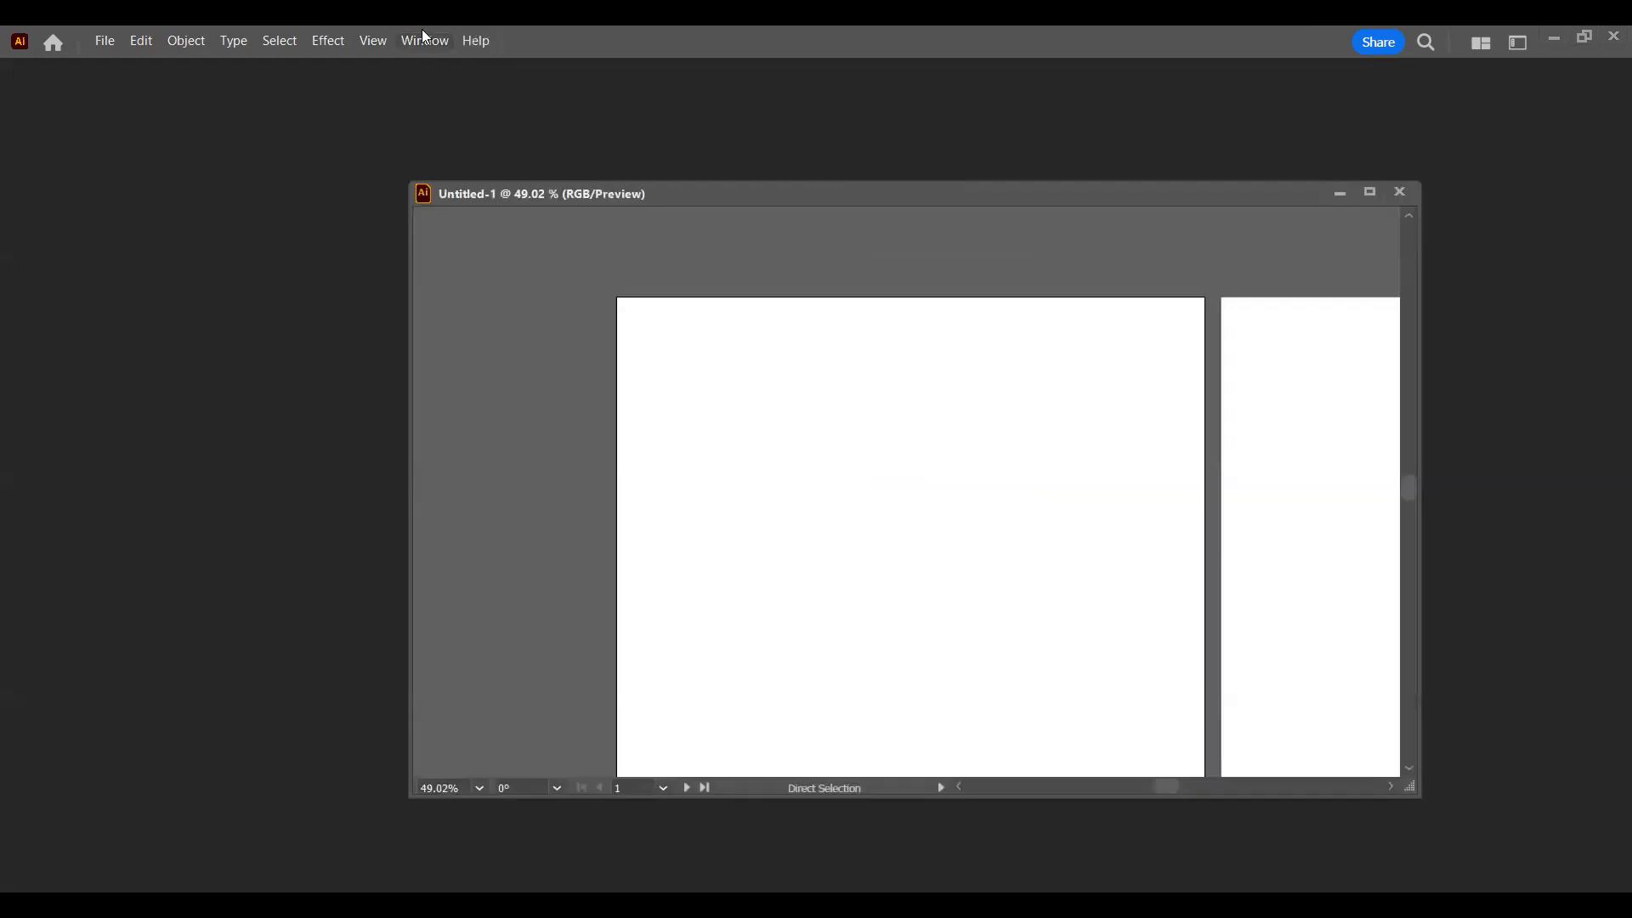
{"action": "left_click", "coordinate": [425, 39]}
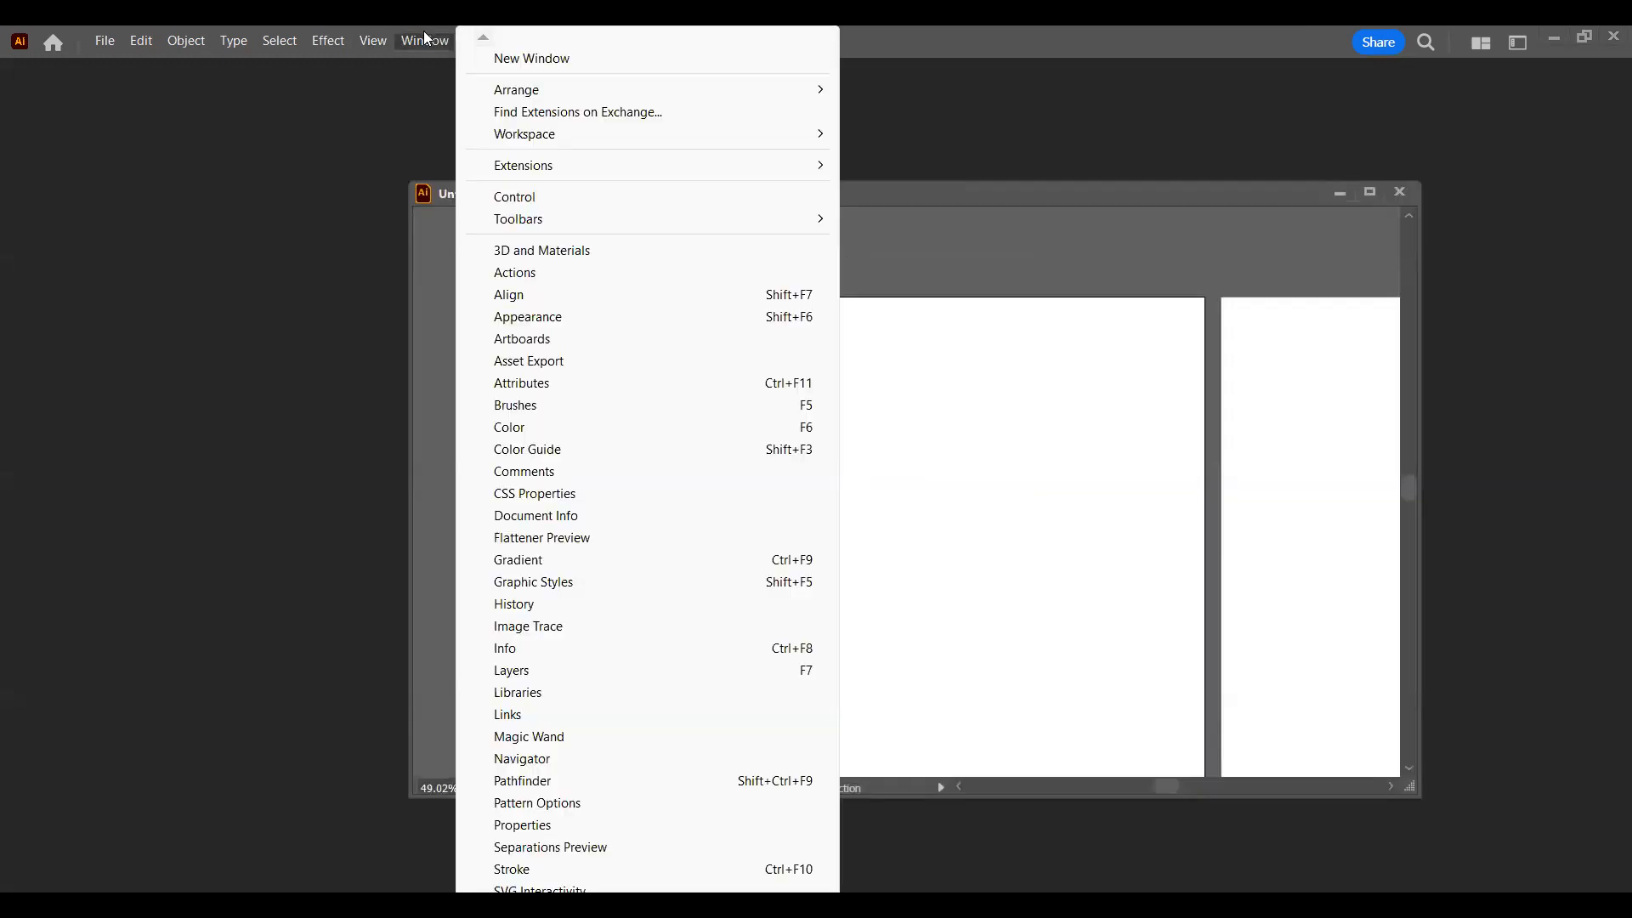
{"action": "left_click", "coordinate": [425, 39]}
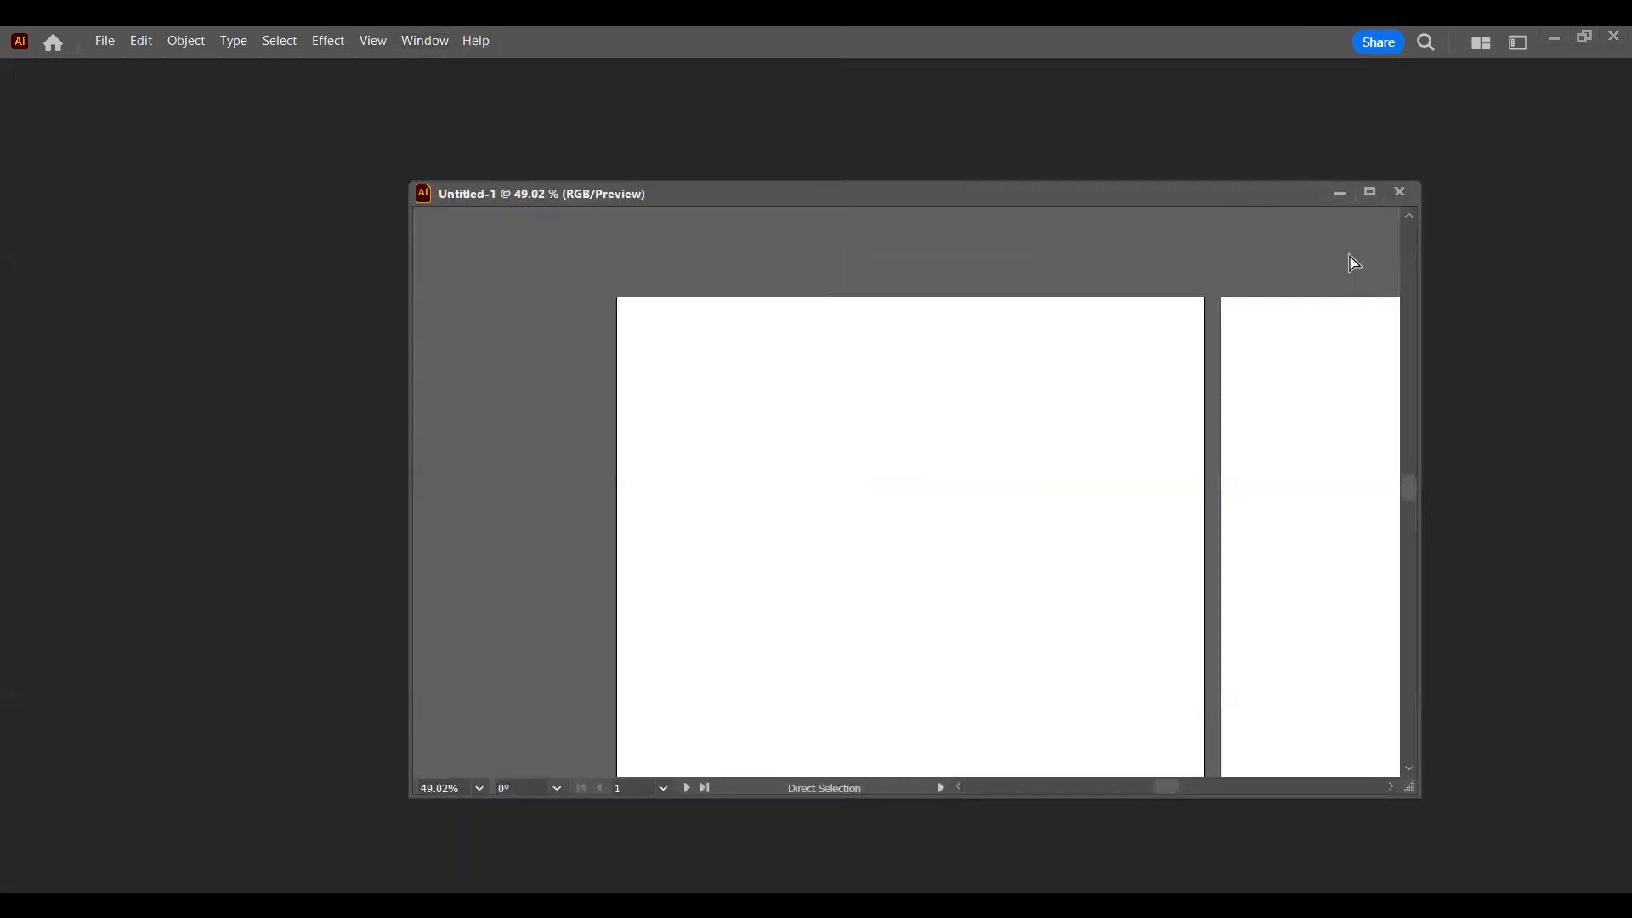
Step: Show the Stroke panel, move it outside the document window and close it
{"action": "left_click", "coordinate": [421, 43]}
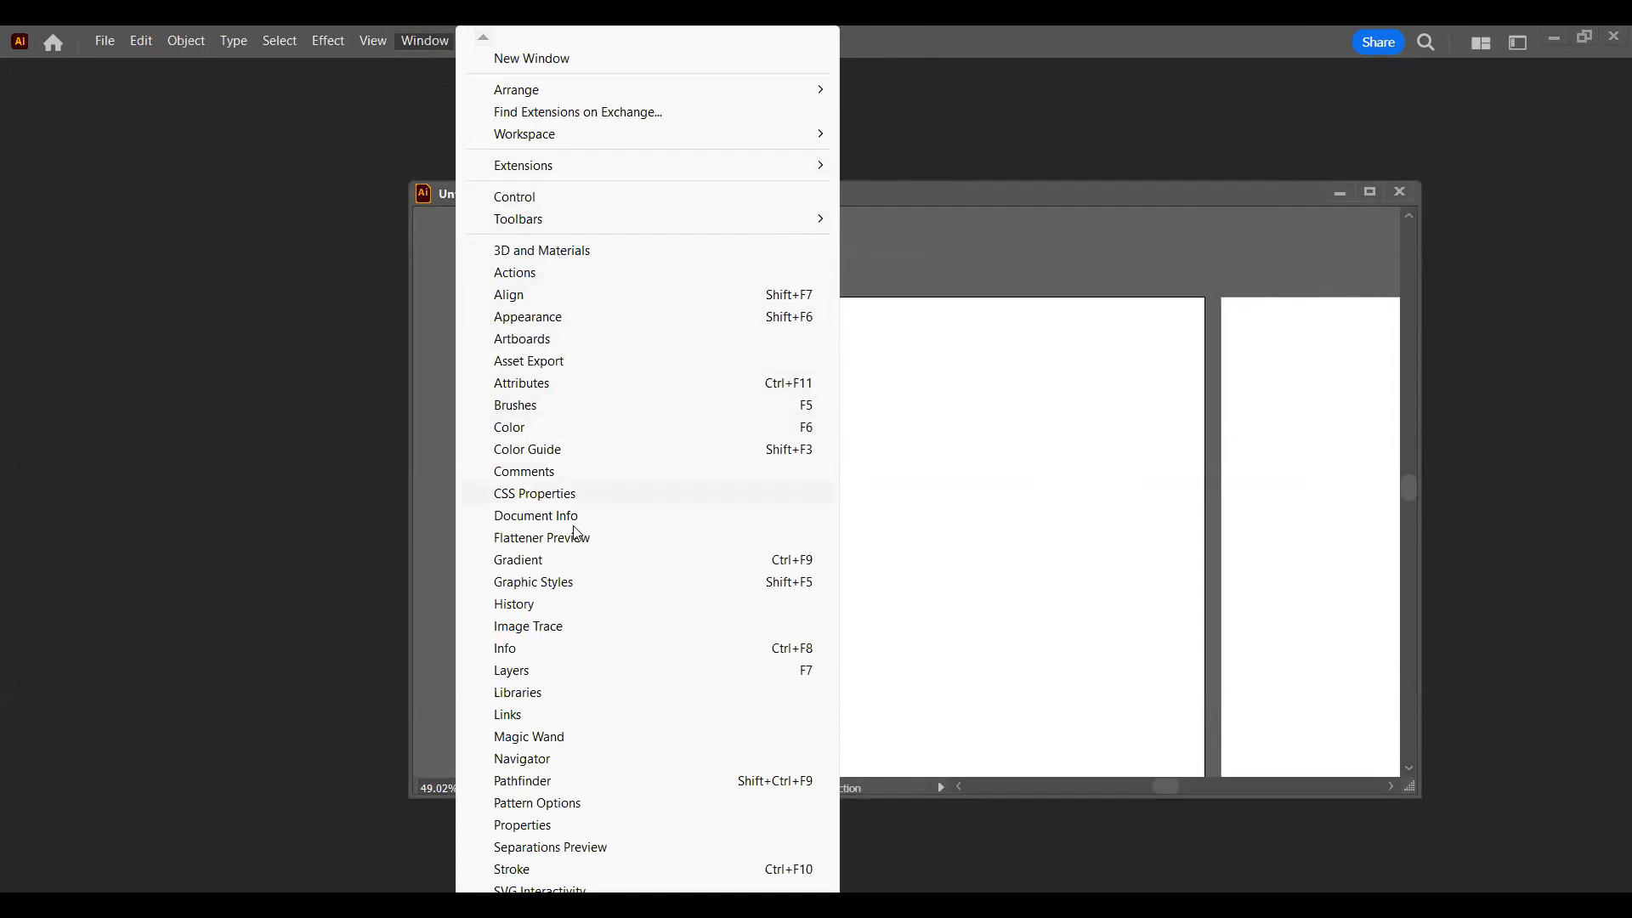
{"action": "mouse_move", "coordinate": [571, 901]}
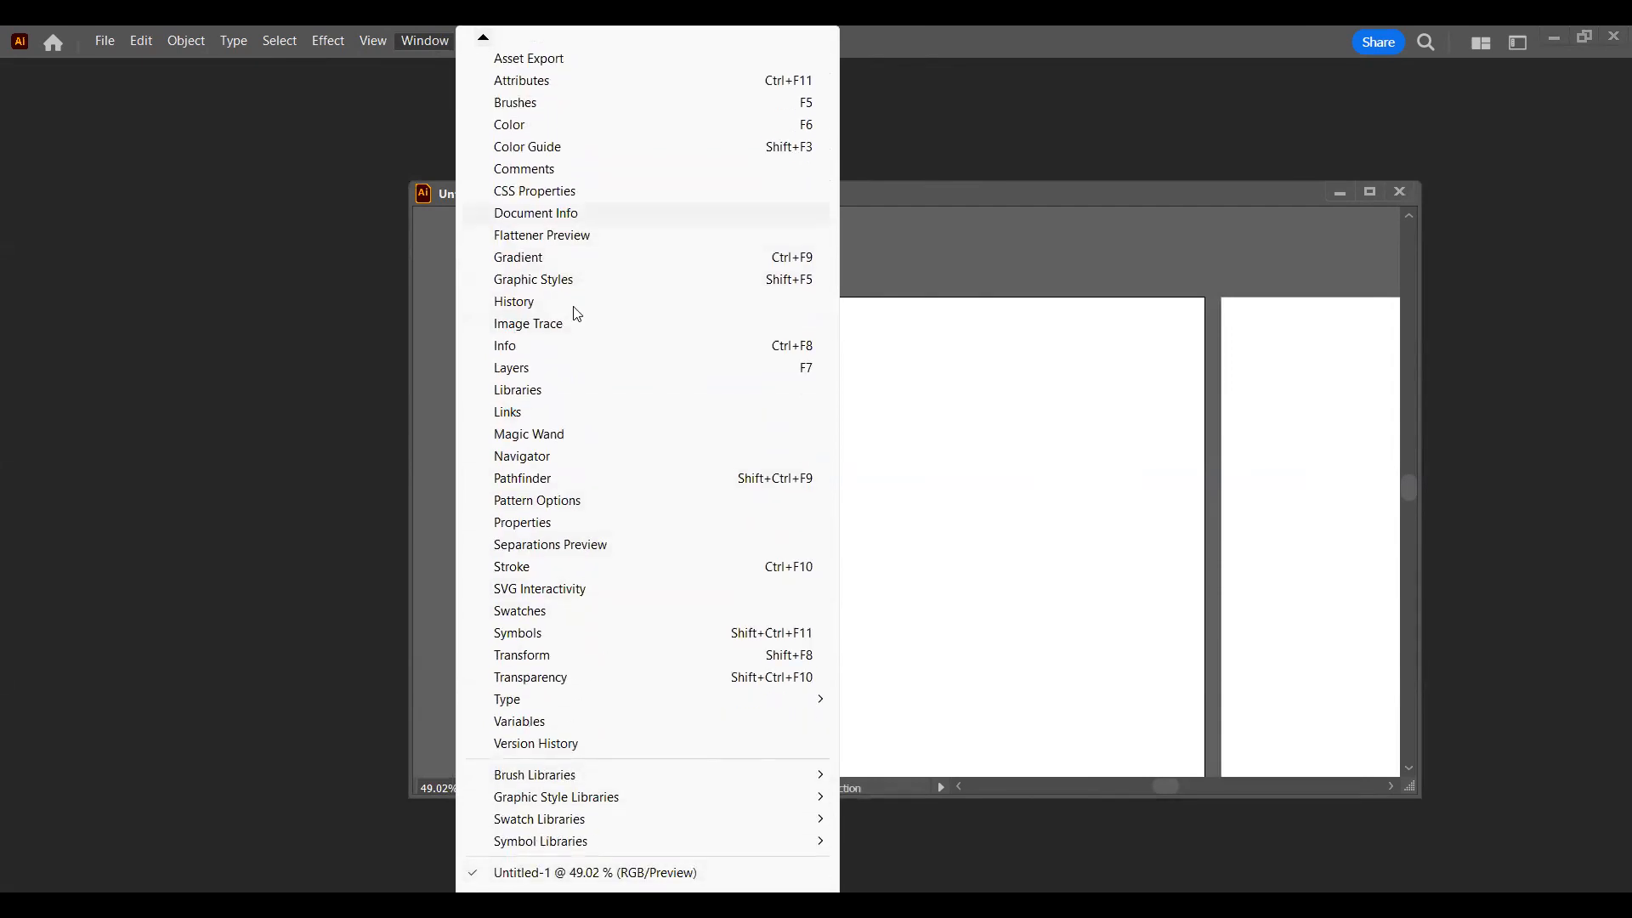
{"action": "left_click", "coordinate": [568, 568]}
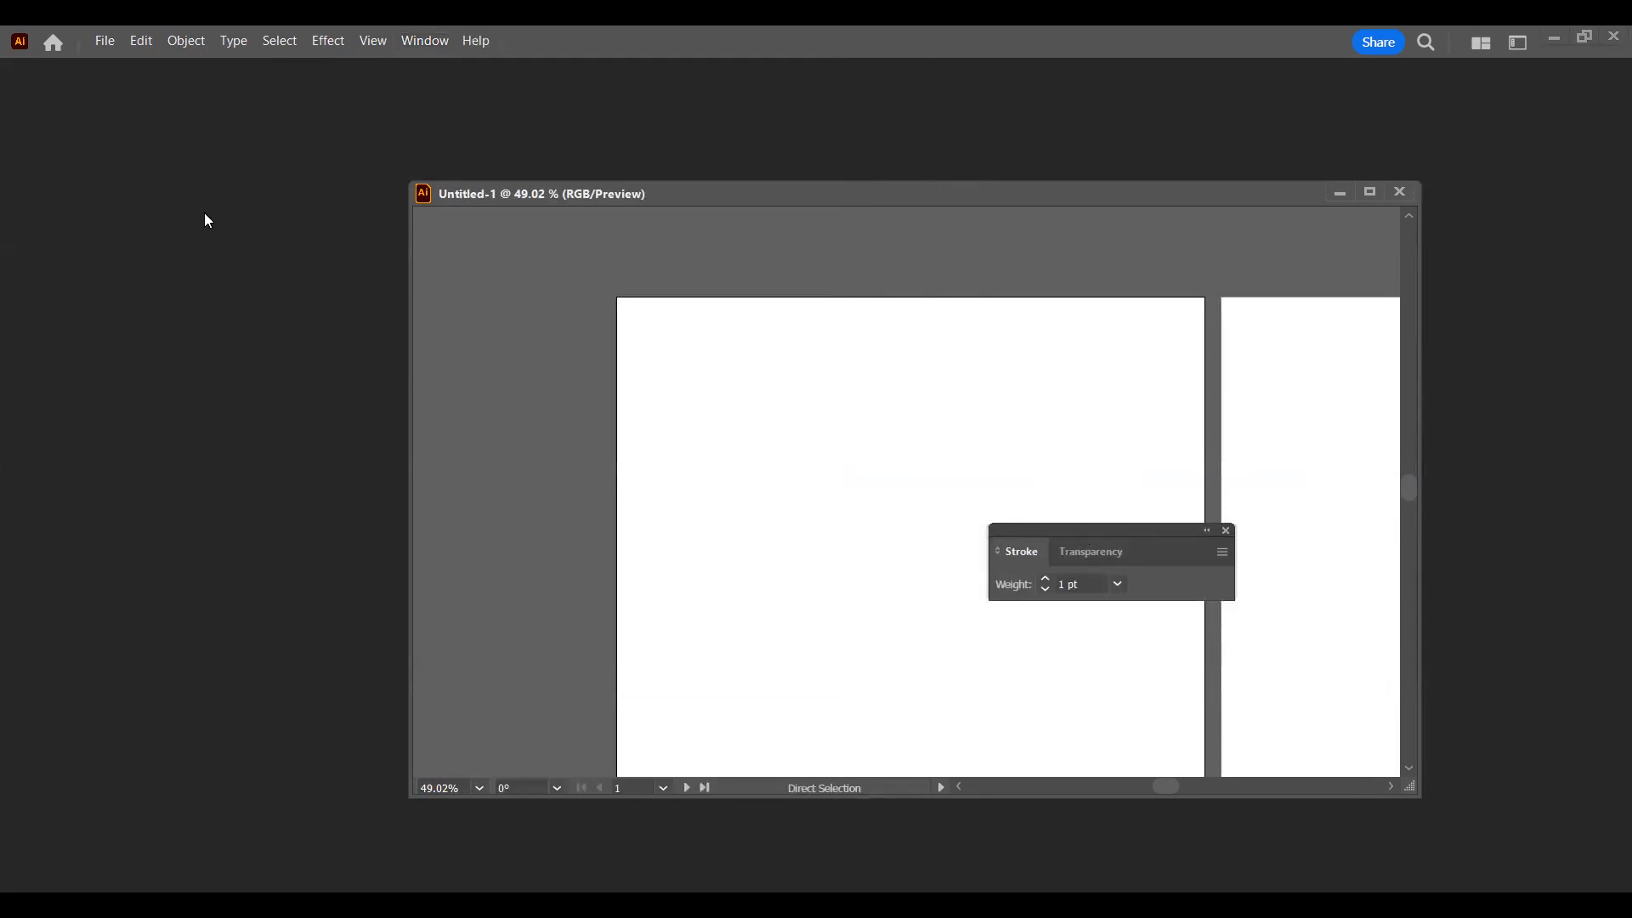
{"action": "left_click_drag", "start_coordinate": [1085, 536], "coordinate": [206, 220]}
{"action": "left_click", "coordinate": [231, 241]}
{"action": "left_click", "coordinate": [131, 233]}
{"action": "left_click", "coordinate": [344, 213]}
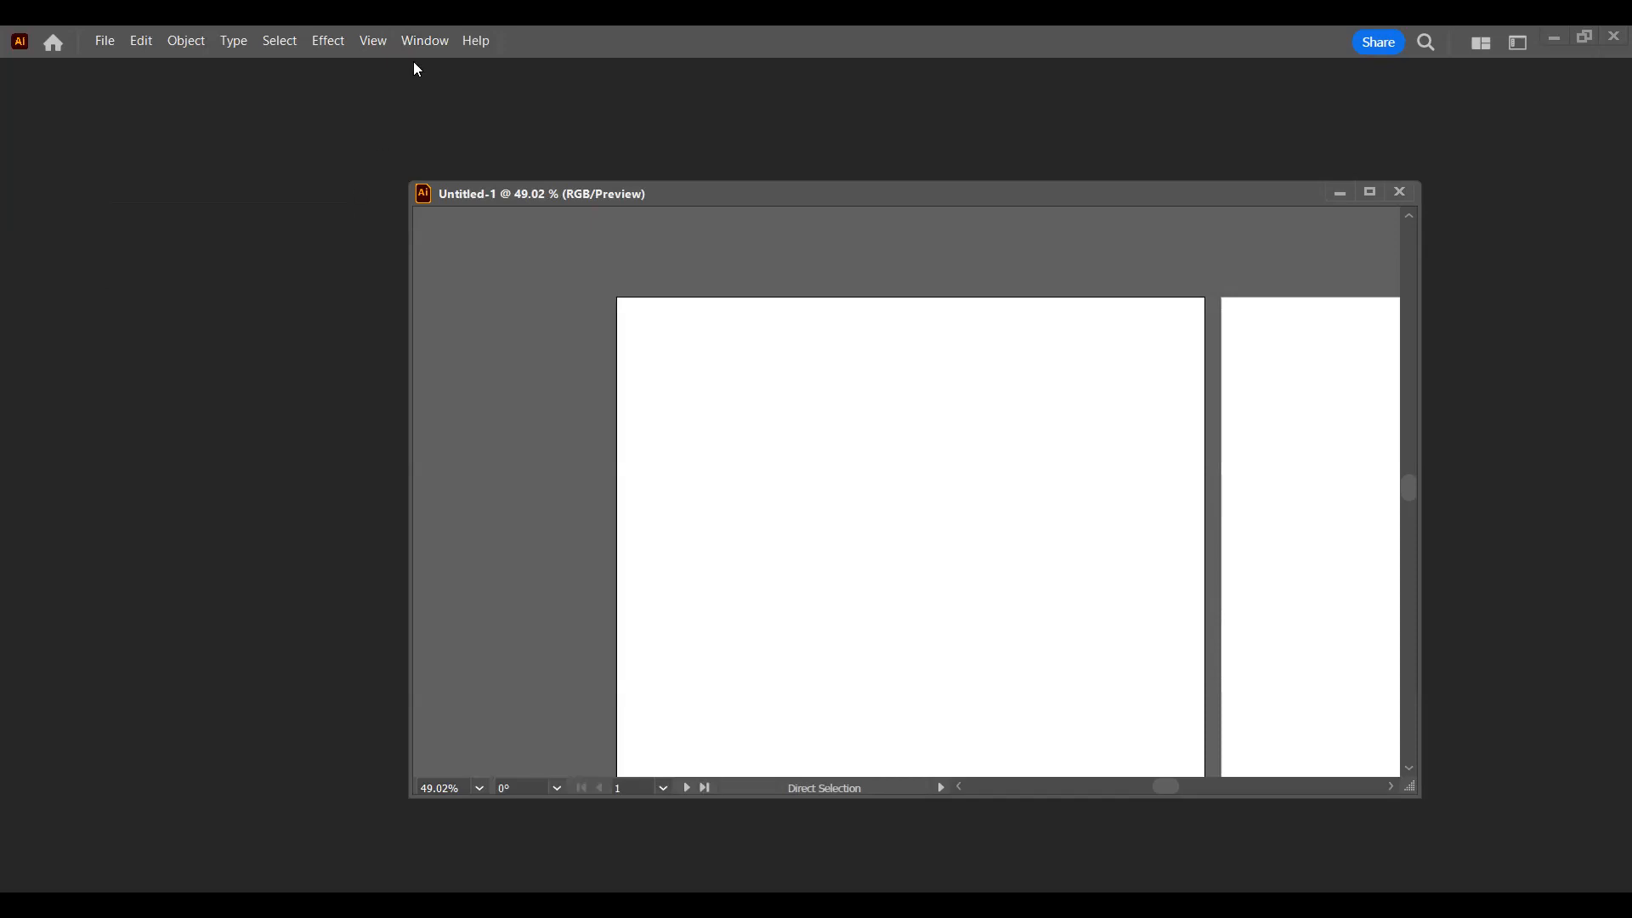
Step: Show the Brushes panel, place it and the floating document window side by side, and close the panel
{"action": "left_click", "coordinate": [422, 53]}
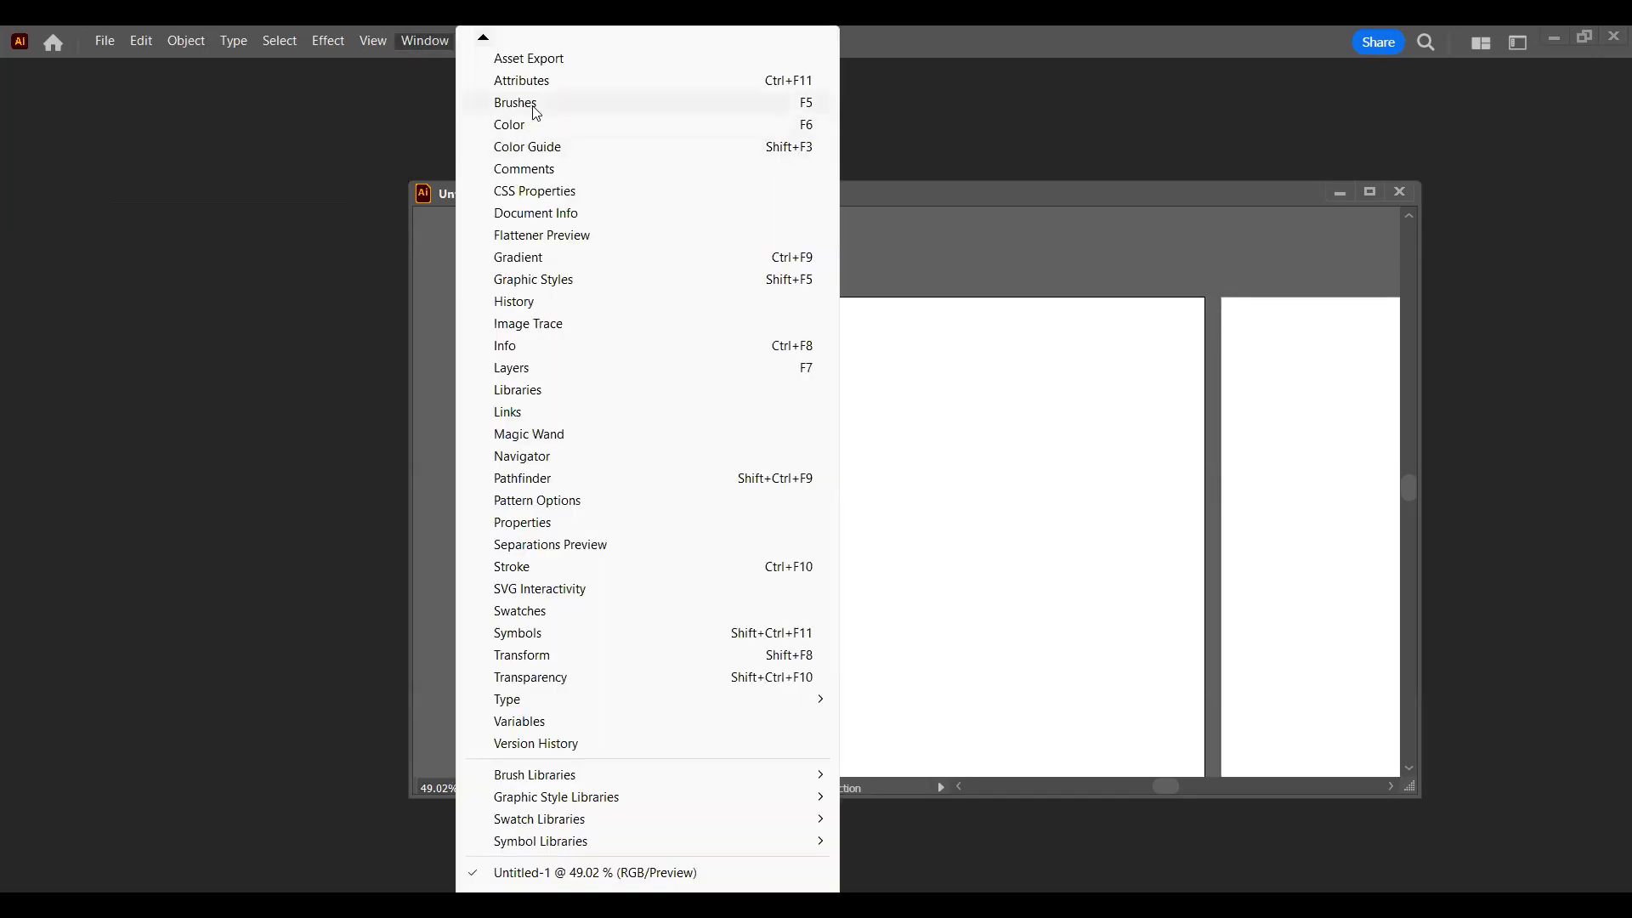
{"action": "left_click", "coordinate": [531, 102]}
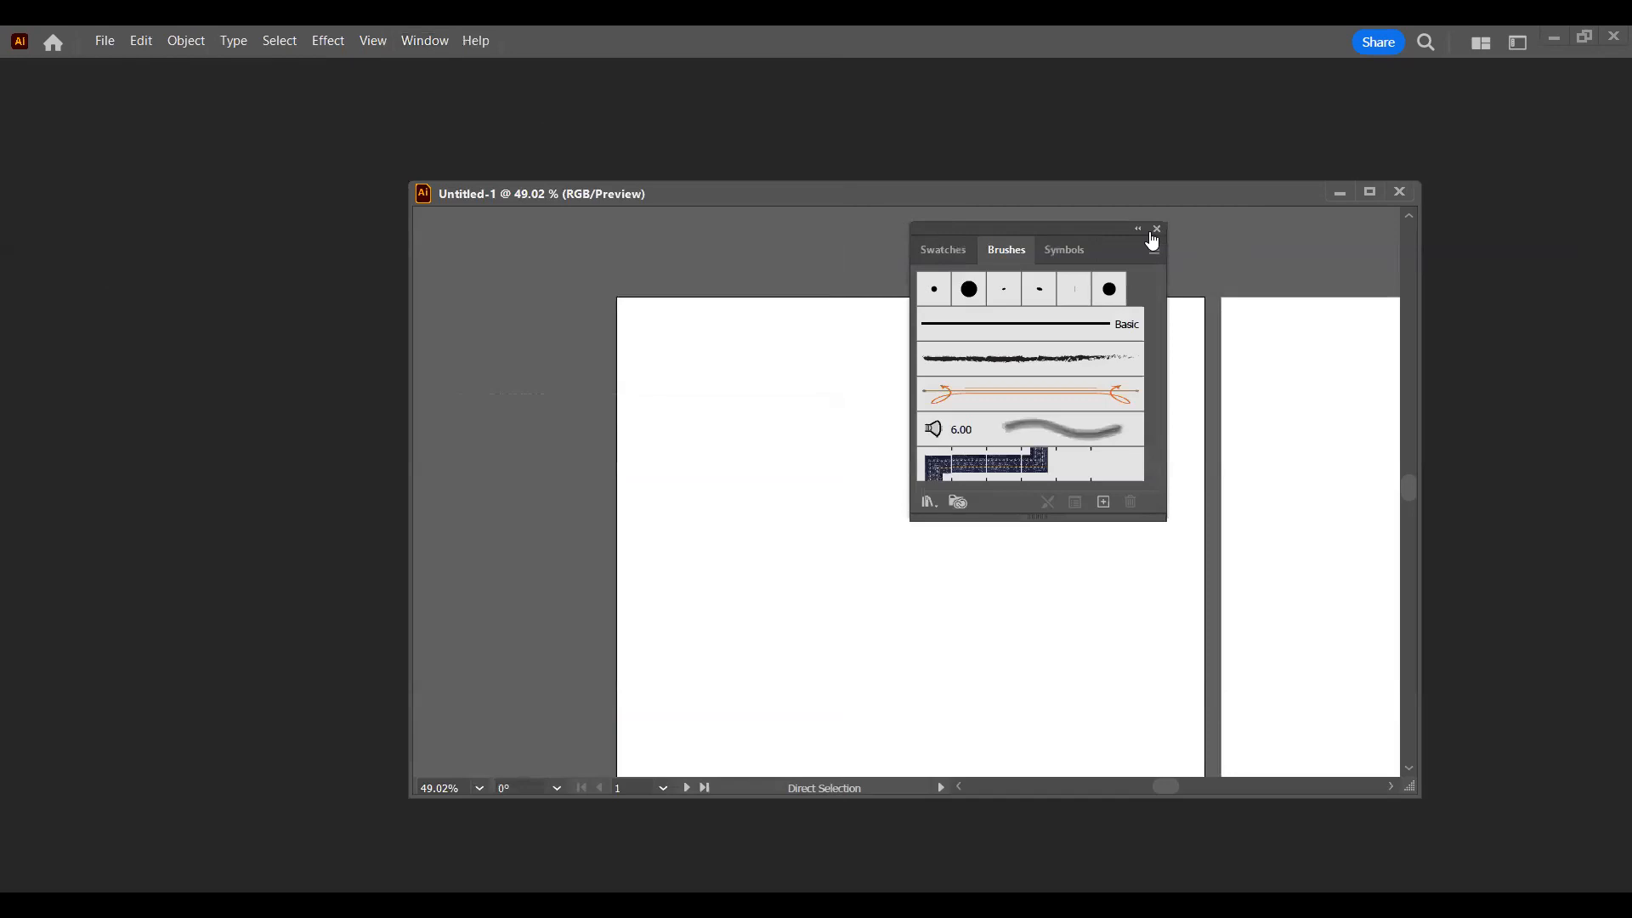
{"action": "left_click_drag", "start_coordinate": [1005, 232], "coordinate": [1154, 304]}
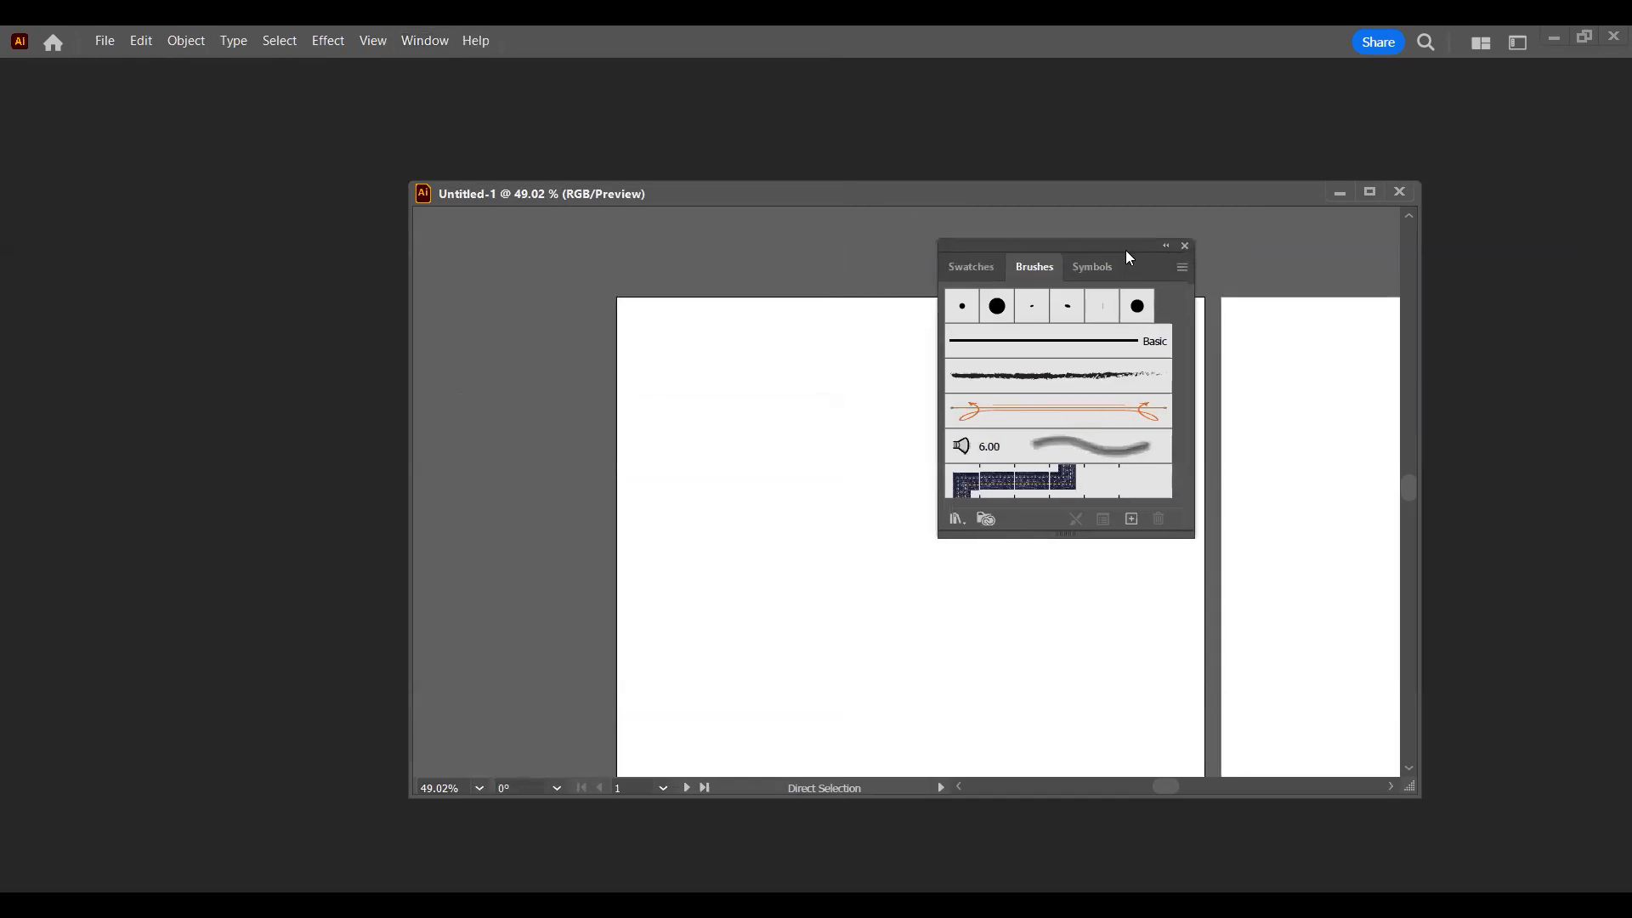
{"action": "left_click_drag", "start_coordinate": [1136, 194], "coordinate": [864, 150]}
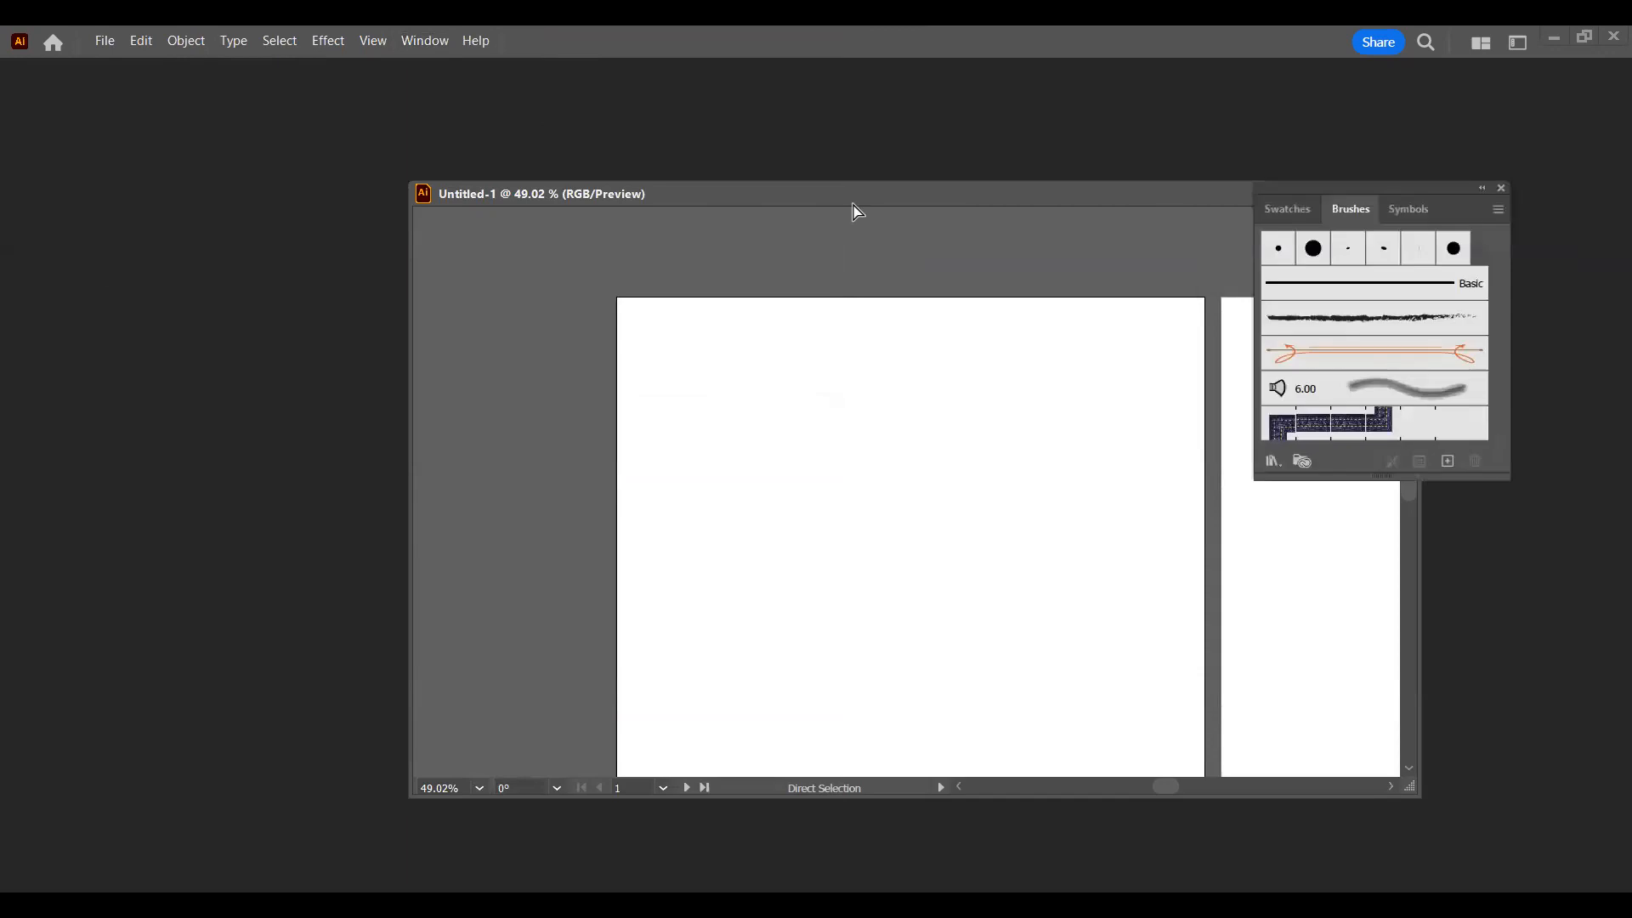
{"action": "mouse_move", "coordinate": [887, 744]}
{"action": "left_mouse_down"}
{"action": "mouse_move", "coordinate": [918, 737]}
{"action": "mouse_move", "coordinate": [906, 718]}
{"action": "mouse_move", "coordinate": [889, 742]}
{"action": "left_mouse_up"}
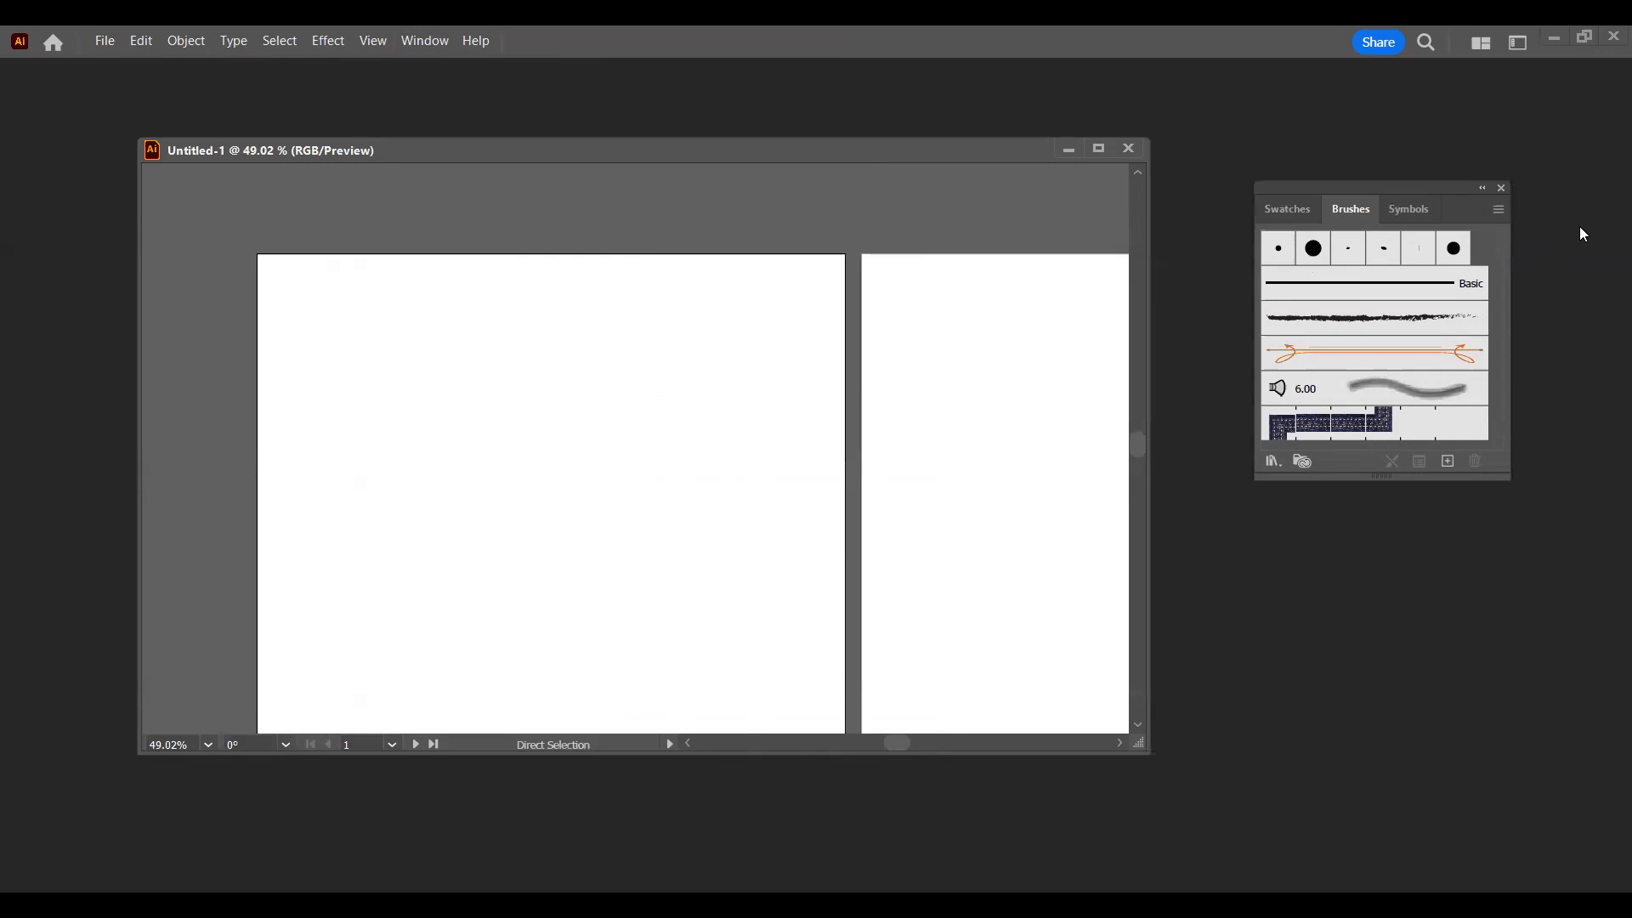
{"action": "left_click", "coordinate": [1501, 187]}
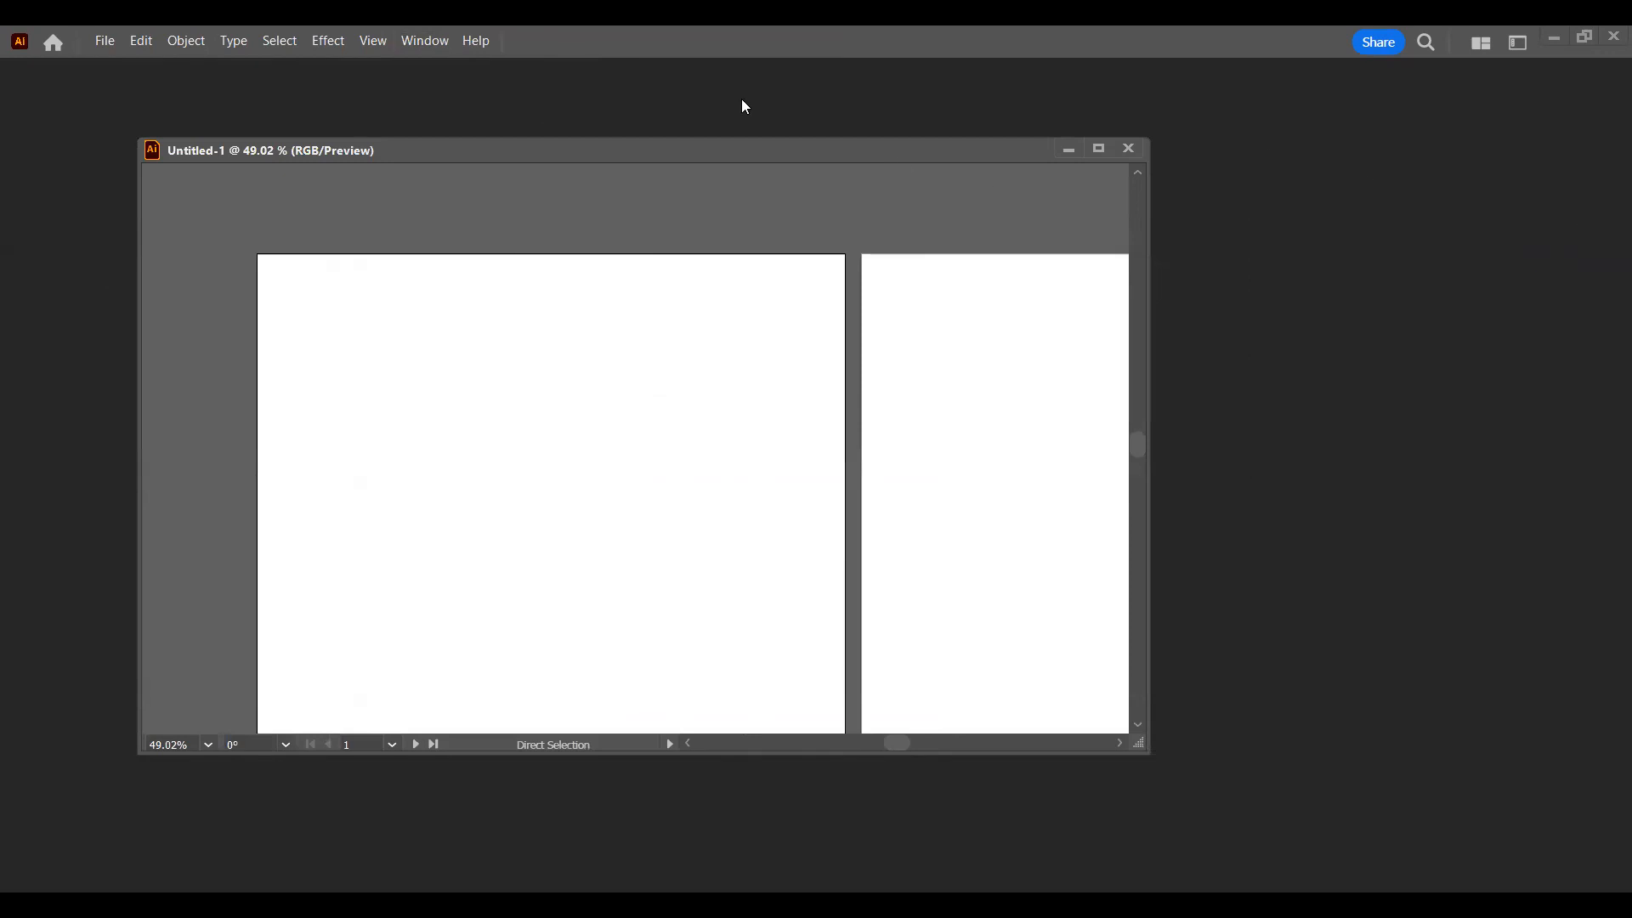
Step: Reset the Essentials workspace to restore its default tools and panels
{"action": "left_click", "coordinate": [444, 41]}
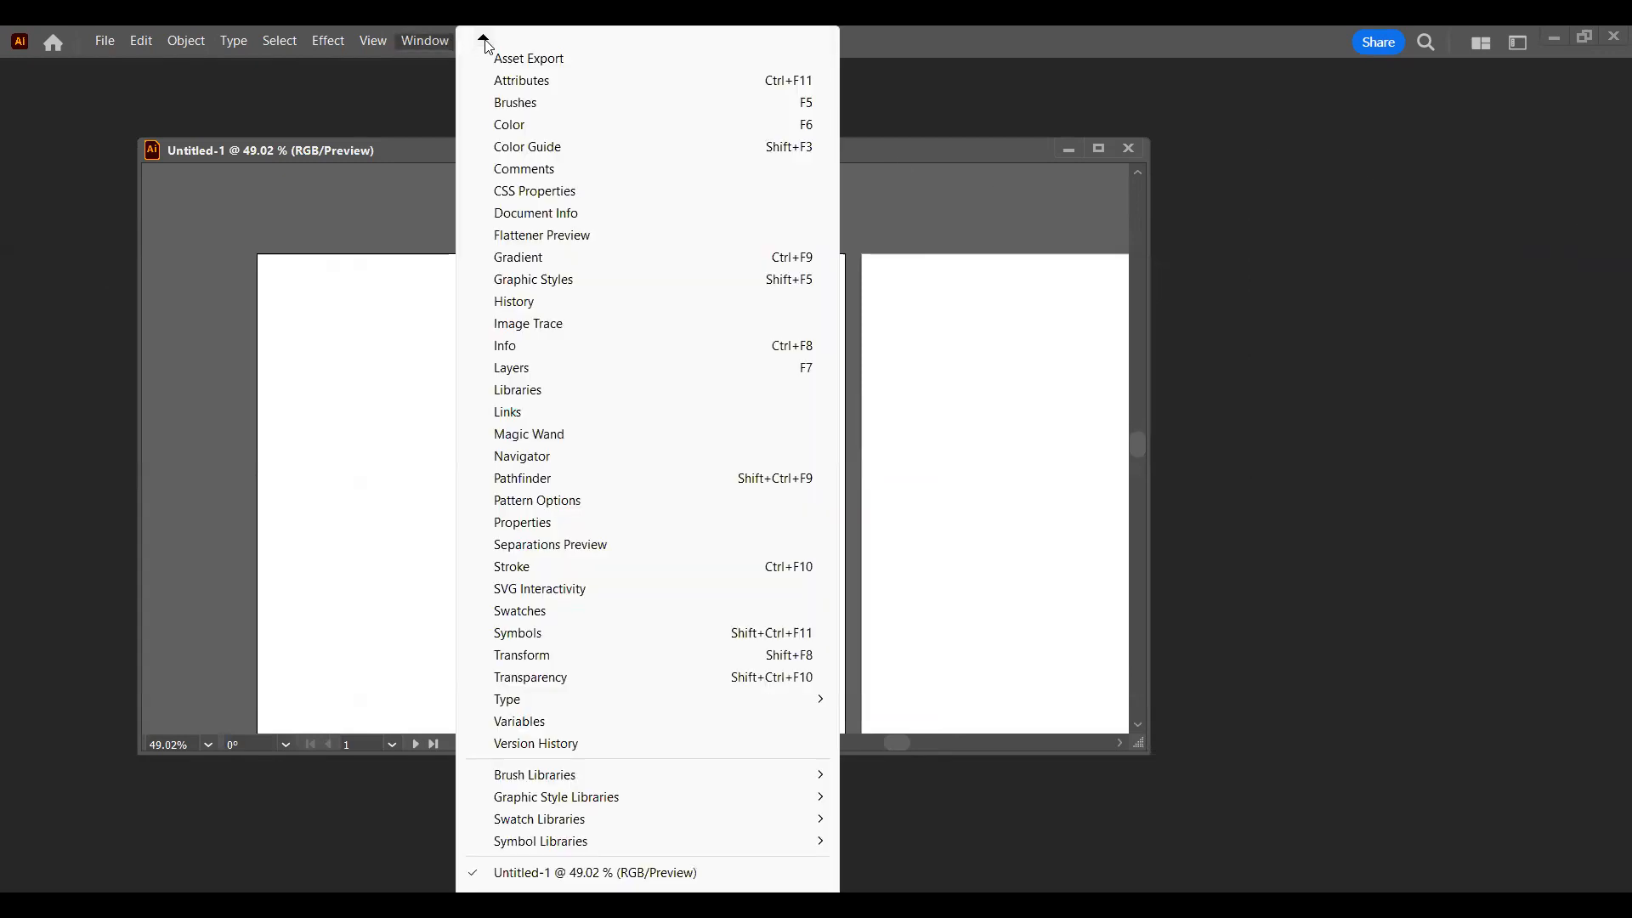
{"action": "mouse_move", "coordinate": [487, 45]}
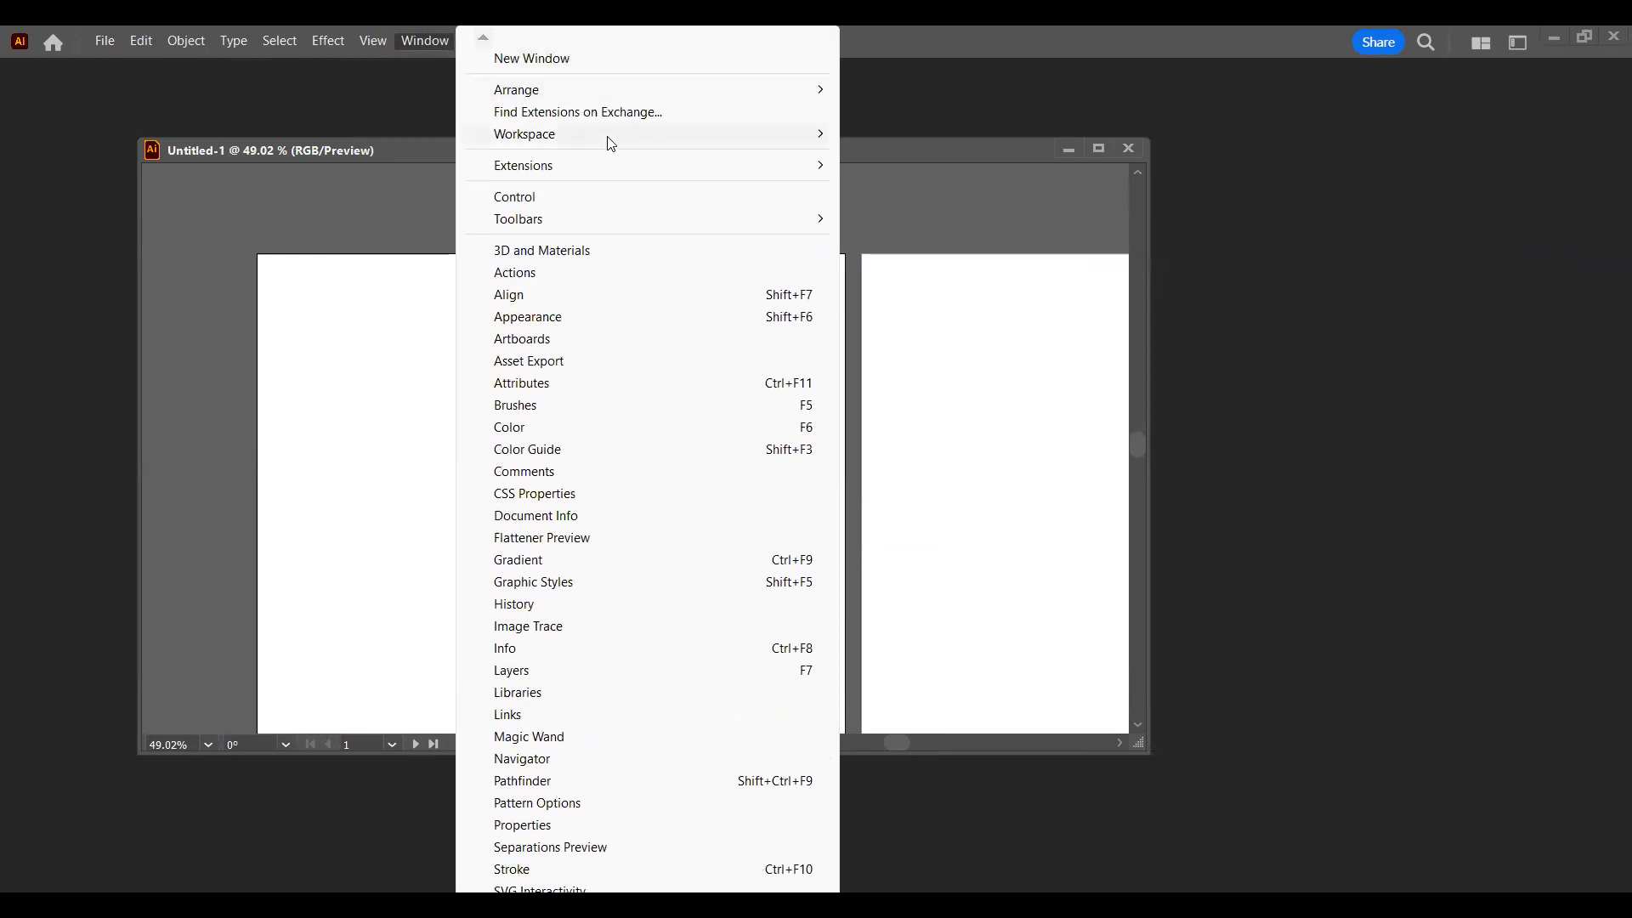
{"action": "mouse_move", "coordinate": [611, 143]}
{"action": "mouse_move", "coordinate": [772, 142]}
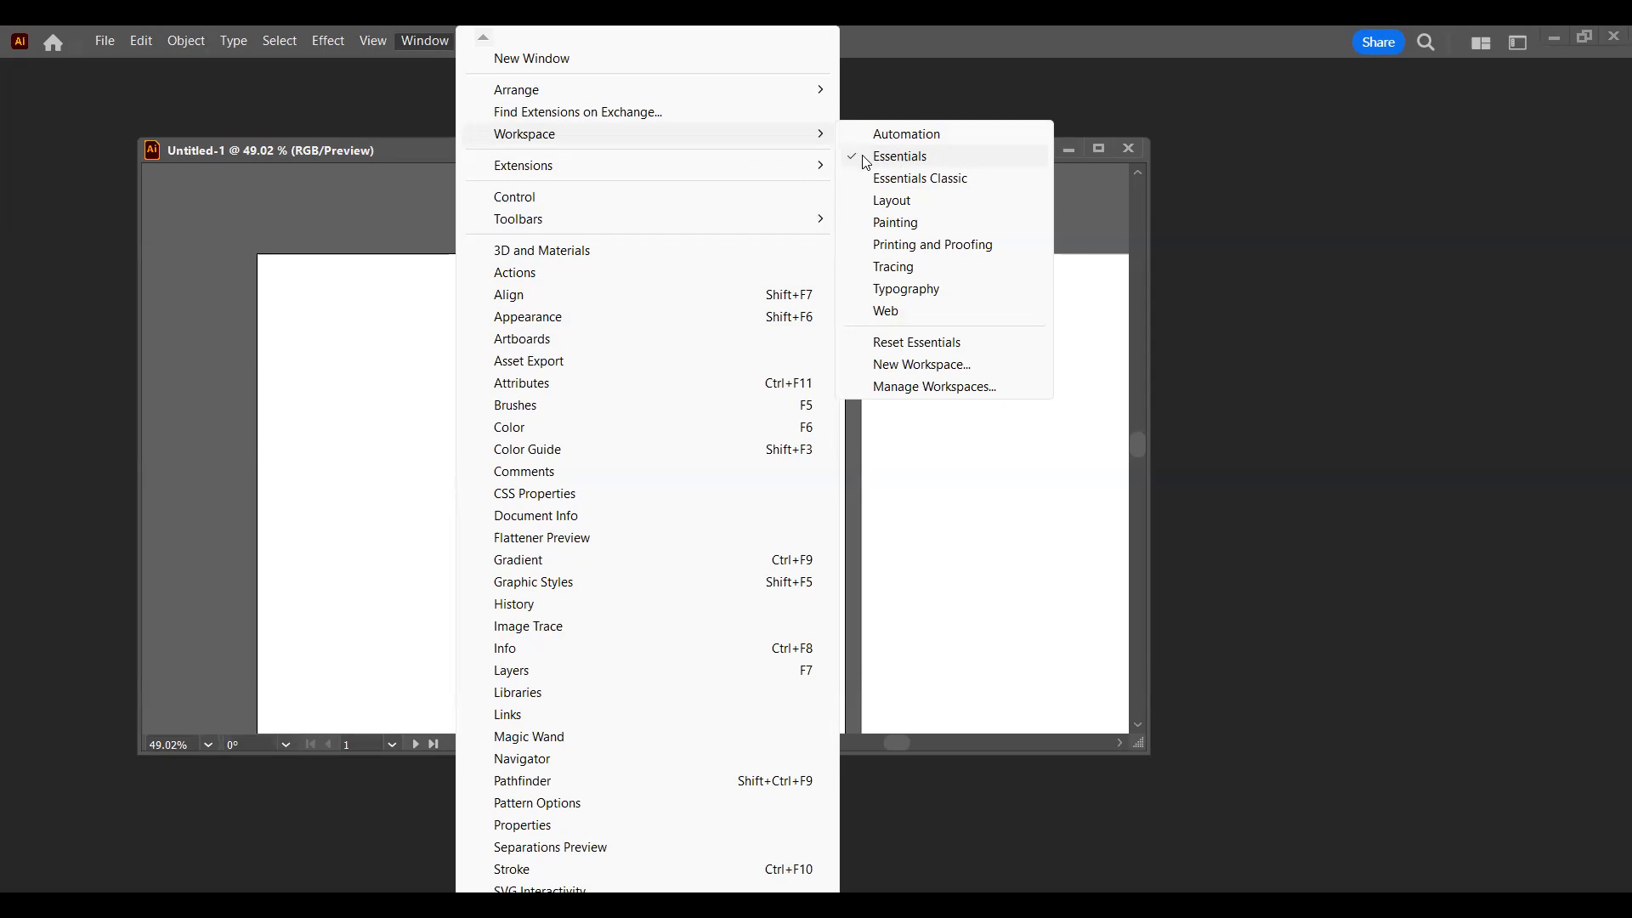
{"action": "left_click", "coordinate": [956, 344]}
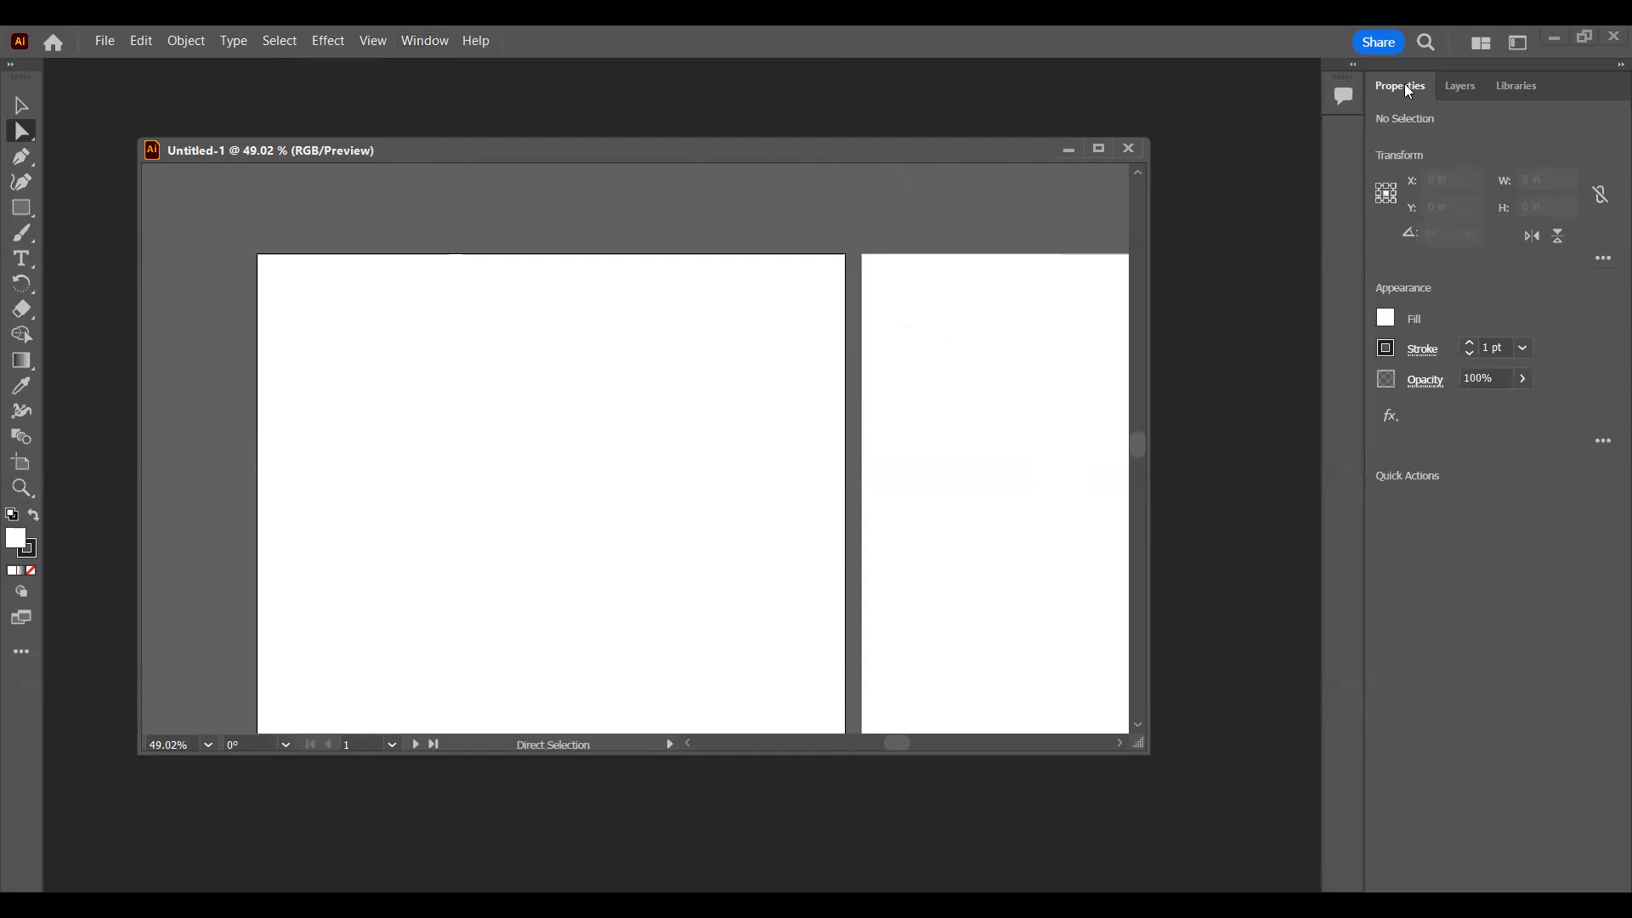
Step: Show the Layers and Libraries panels in turn, and dock the floating document window back as a tab
{"action": "left_click", "coordinate": [1459, 85]}
{"action": "left_click", "coordinate": [1515, 89]}
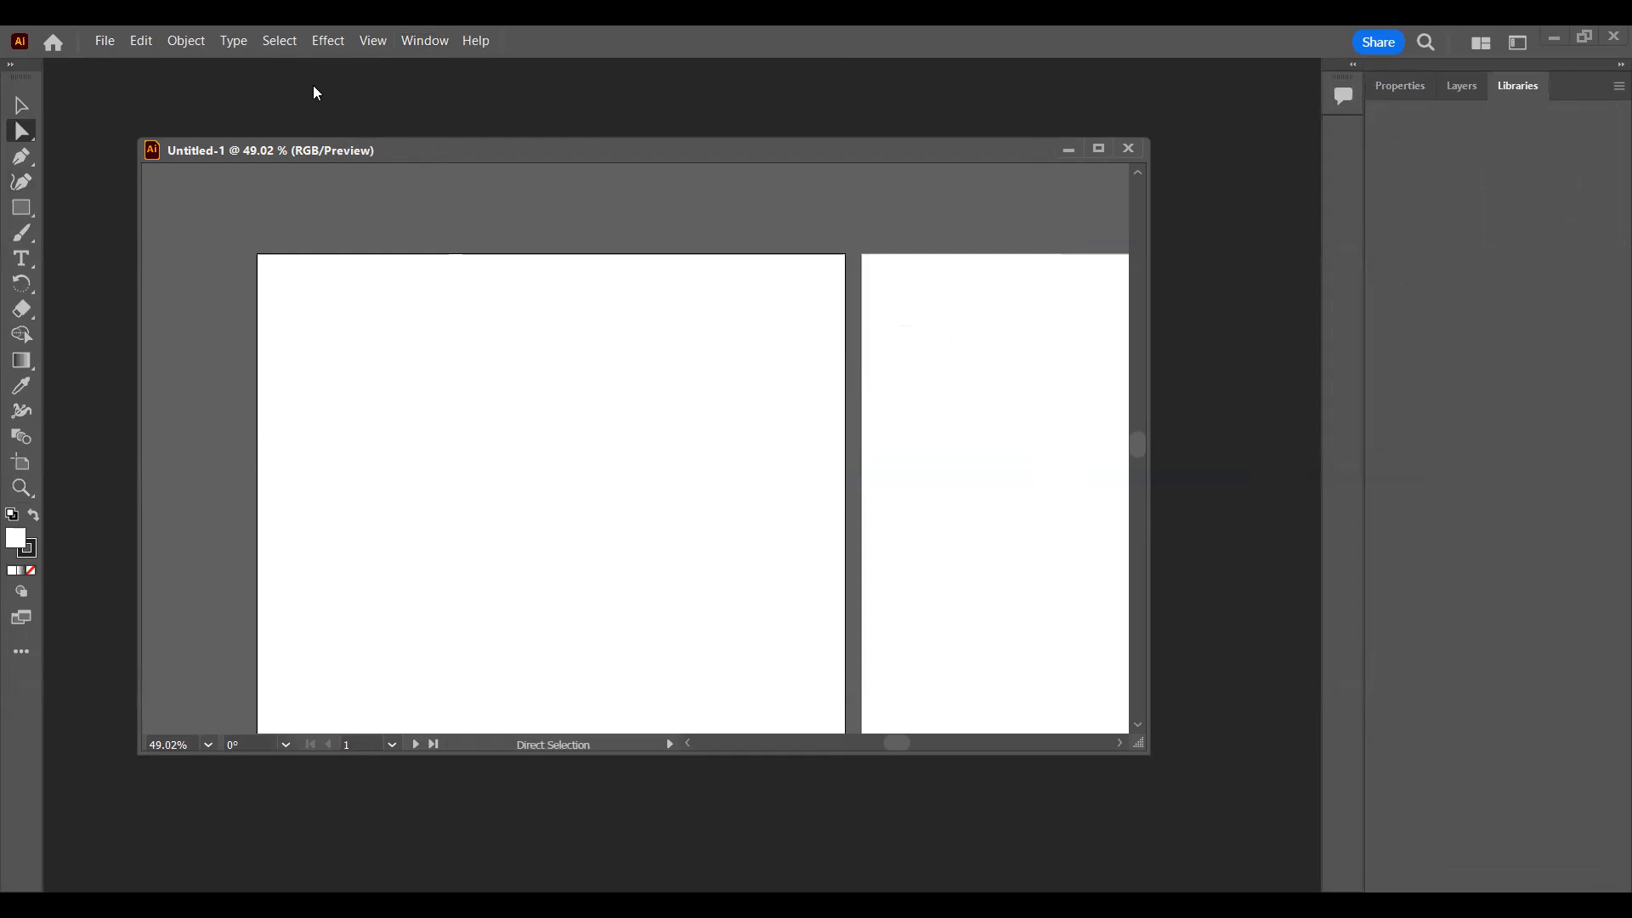
{"action": "left_click_drag", "start_coordinate": [326, 82], "coordinate": [347, 70]}
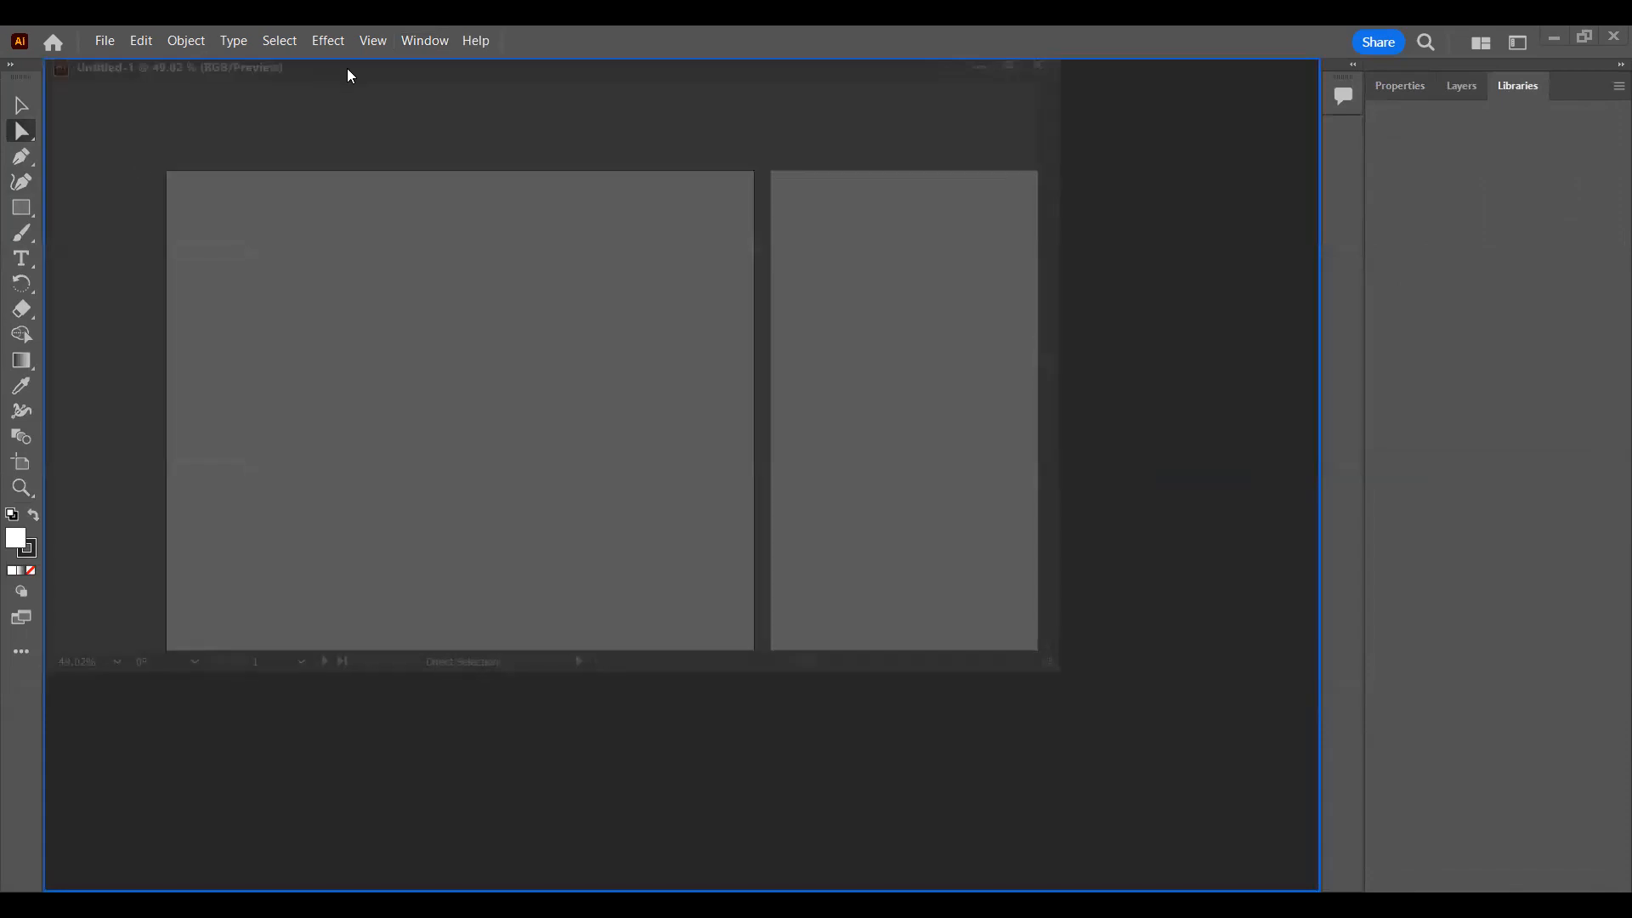
{"action": "left_click_drag", "start_coordinate": [348, 69], "coordinate": [349, 70]}
Step: Try out the Painting workspace and the Typography workspace
{"action": "left_click", "coordinate": [414, 44]}
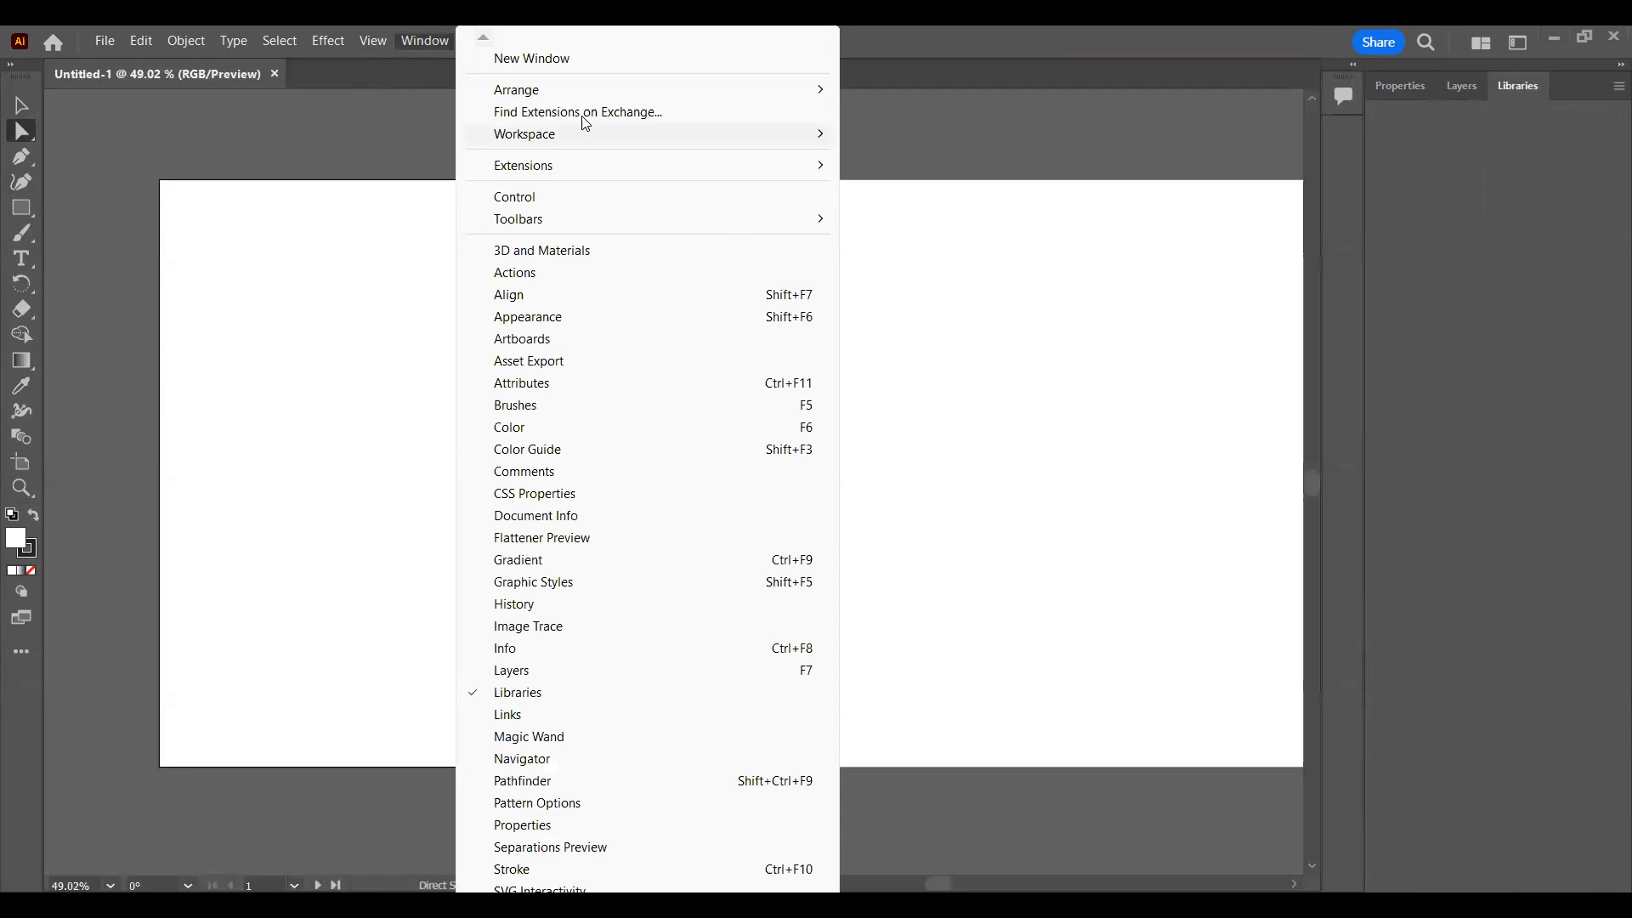
{"action": "mouse_move", "coordinate": [738, 141]}
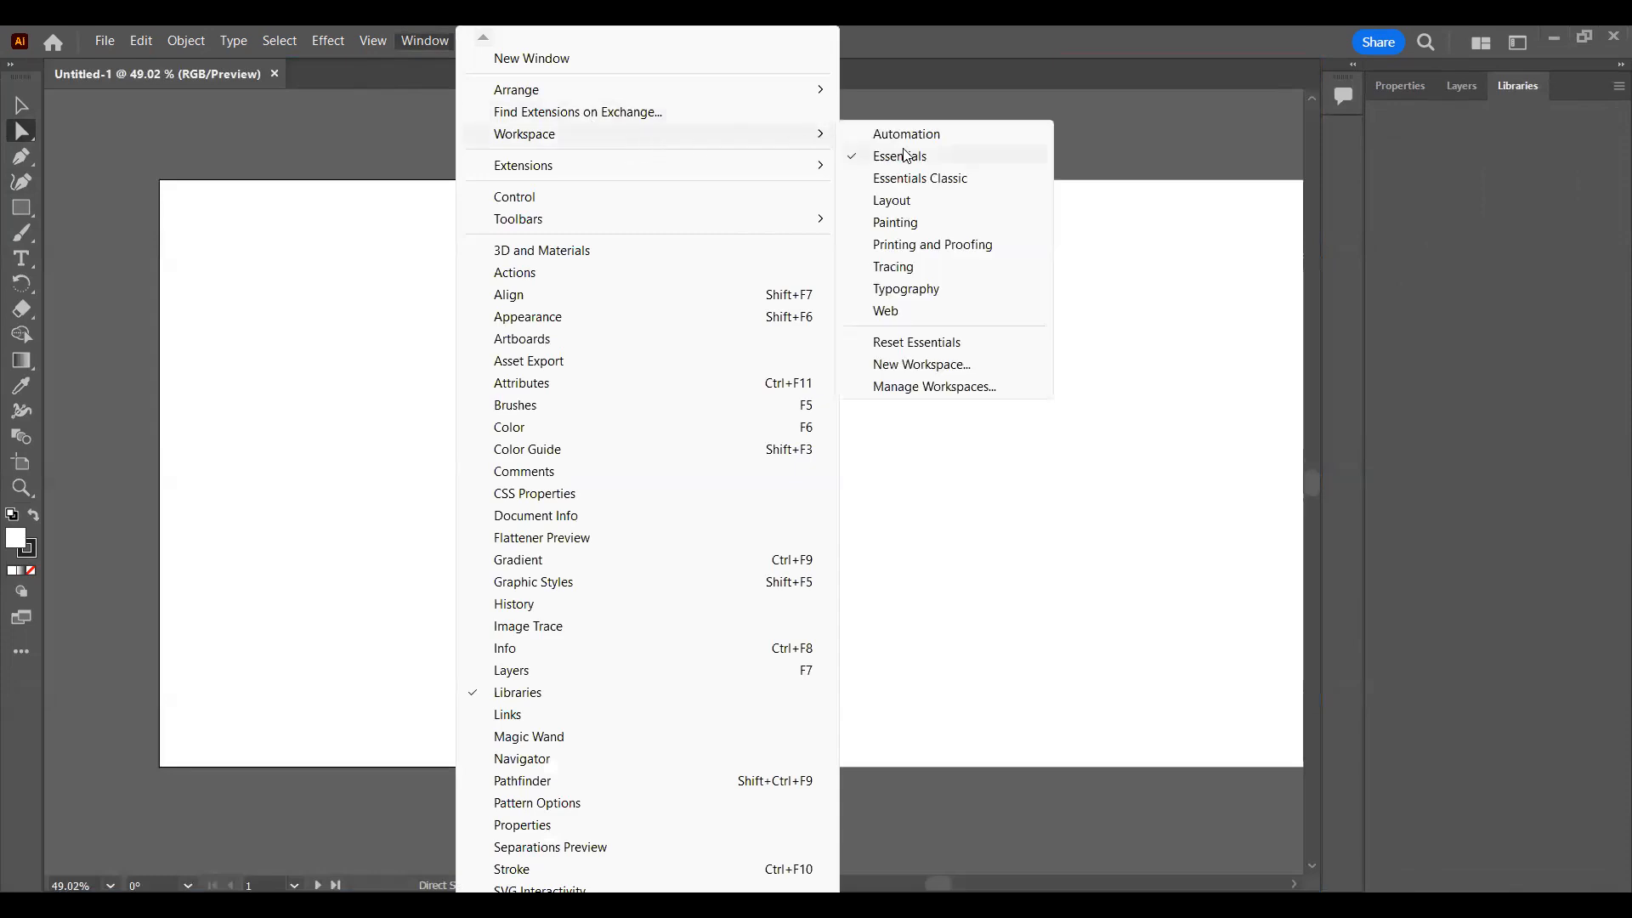
{"action": "left_click", "coordinate": [915, 224]}
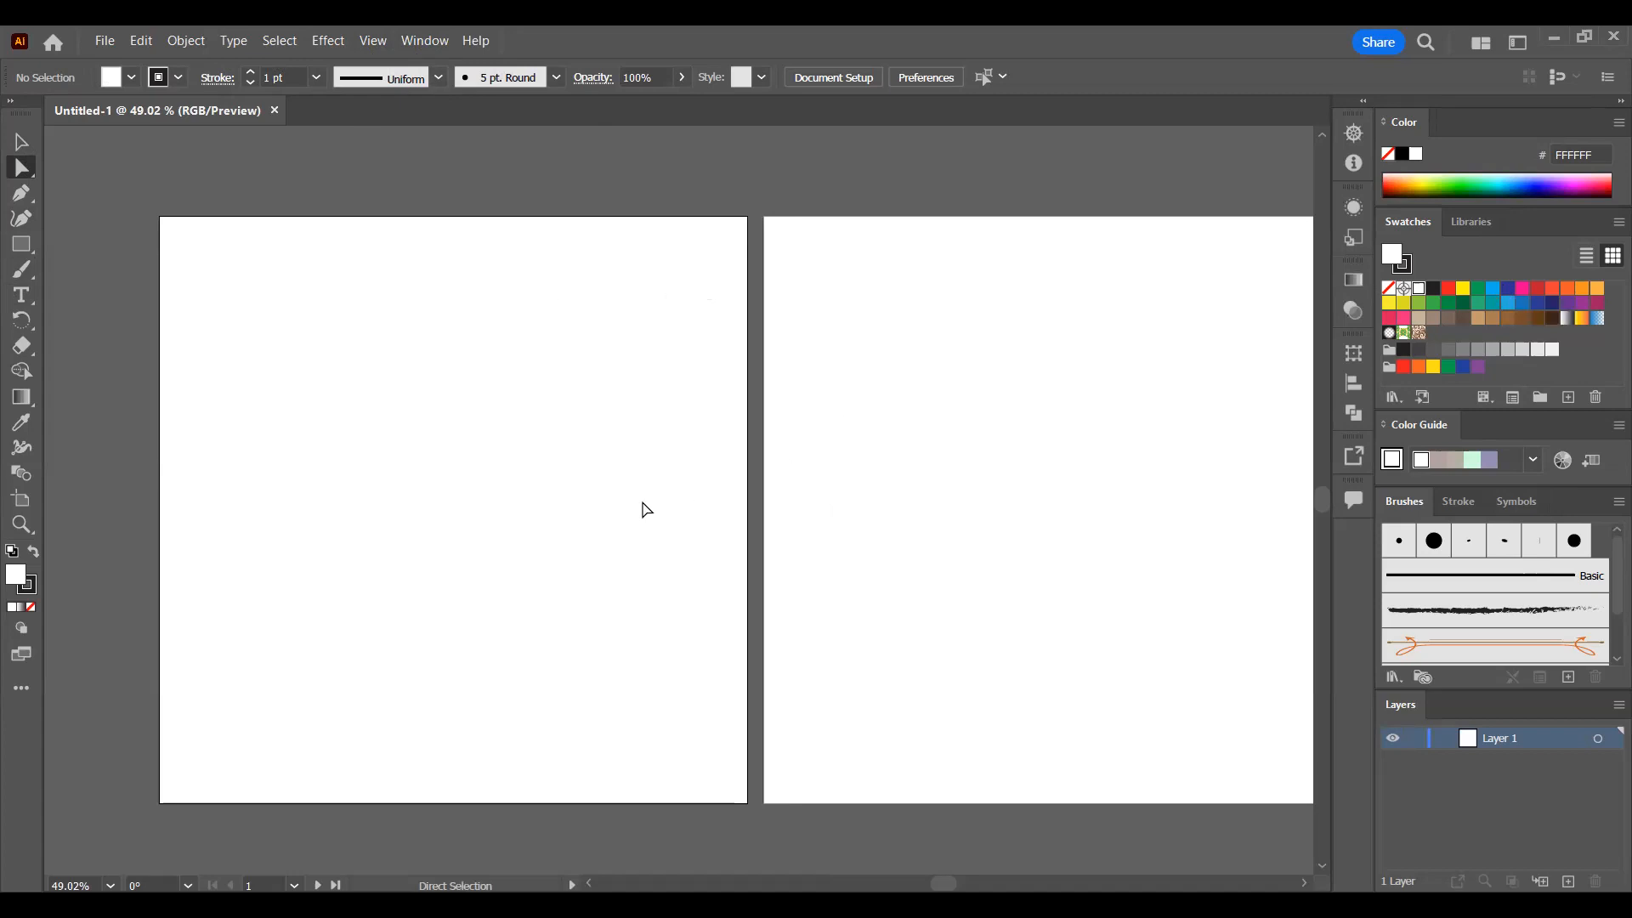
{"action": "left_click", "coordinate": [422, 46]}
{"action": "mouse_move", "coordinate": [705, 137]}
{"action": "left_click", "coordinate": [978, 286]}
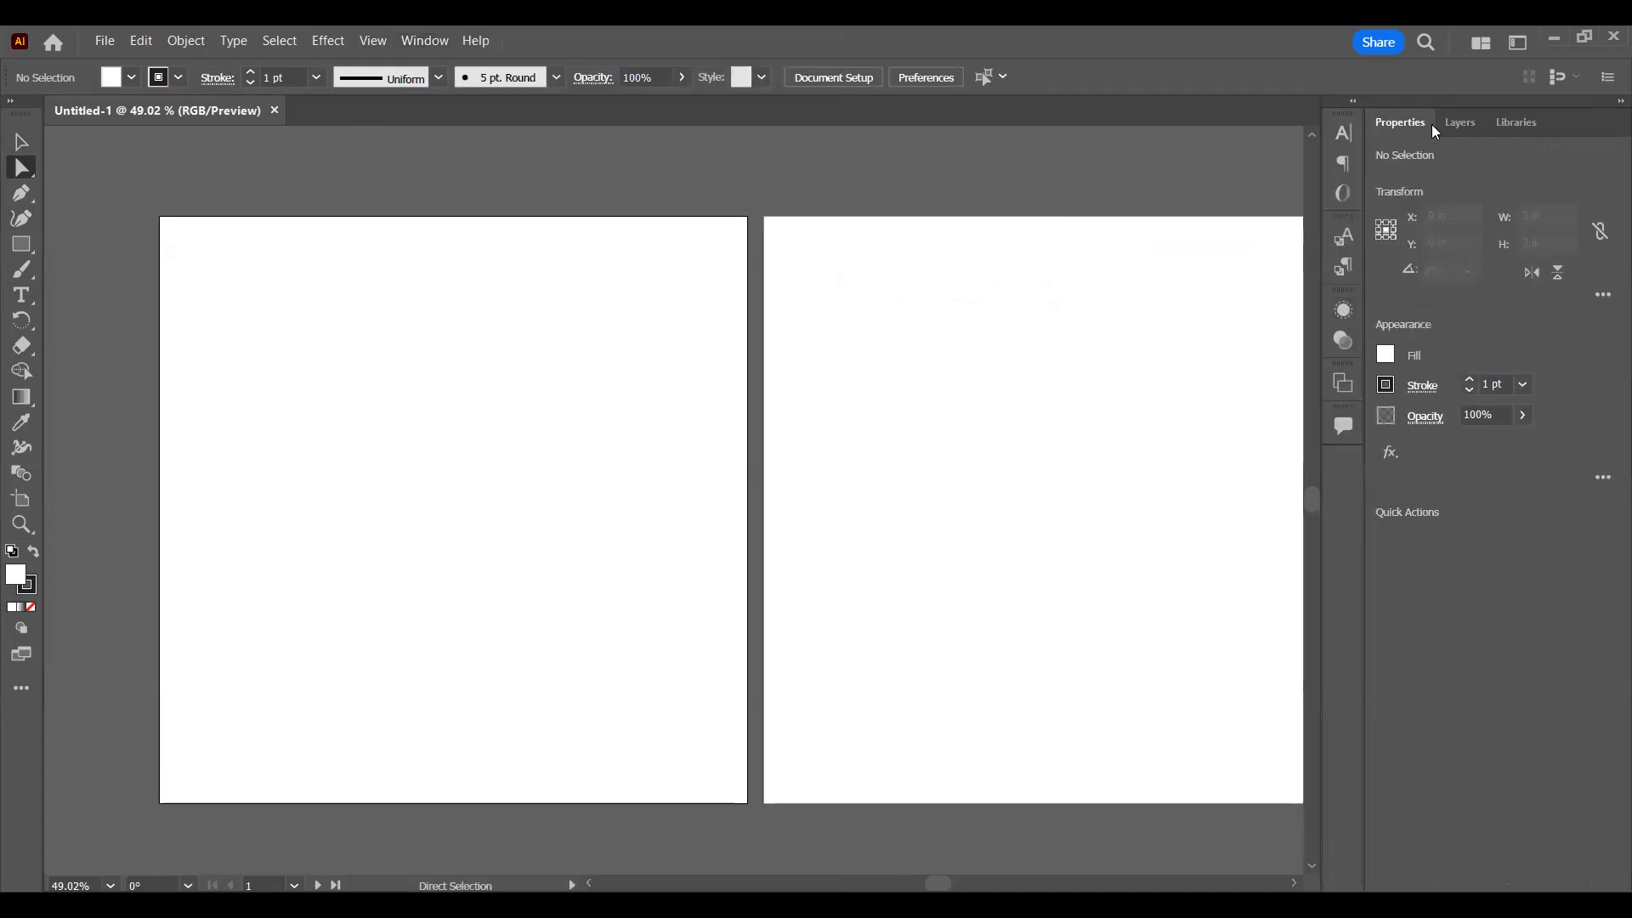
Step: Look over the Typography workspace's Character, Paragraph, OpenType and Paragraph Styles panels, and collapse them
{"action": "left_click", "coordinate": [1340, 135]}
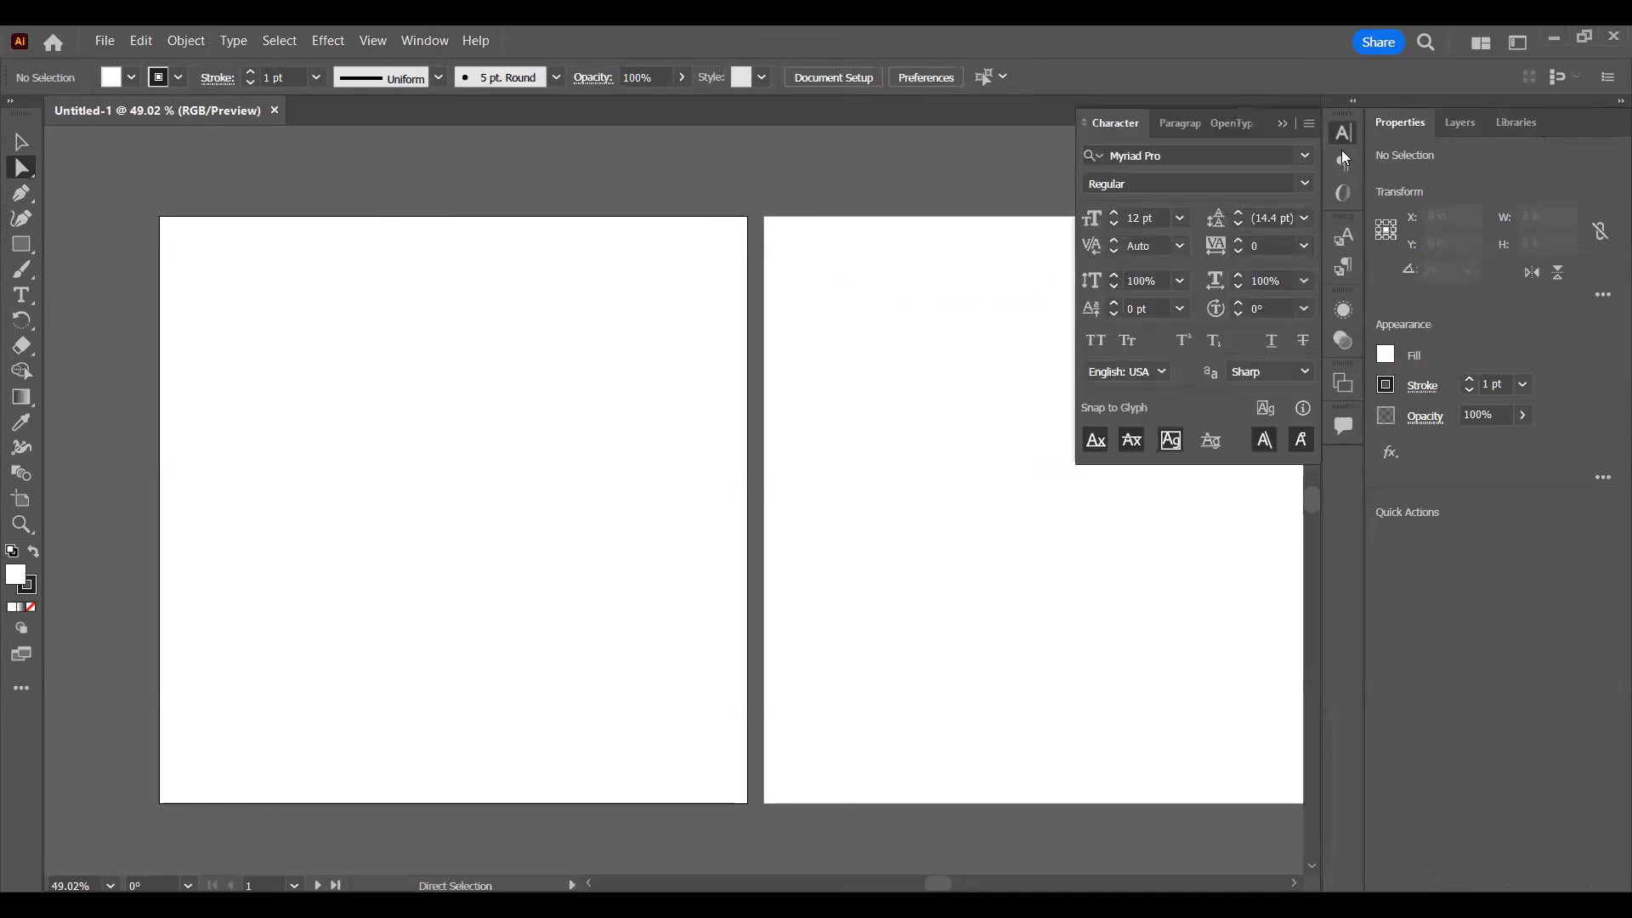
{"action": "left_click", "coordinate": [1344, 164]}
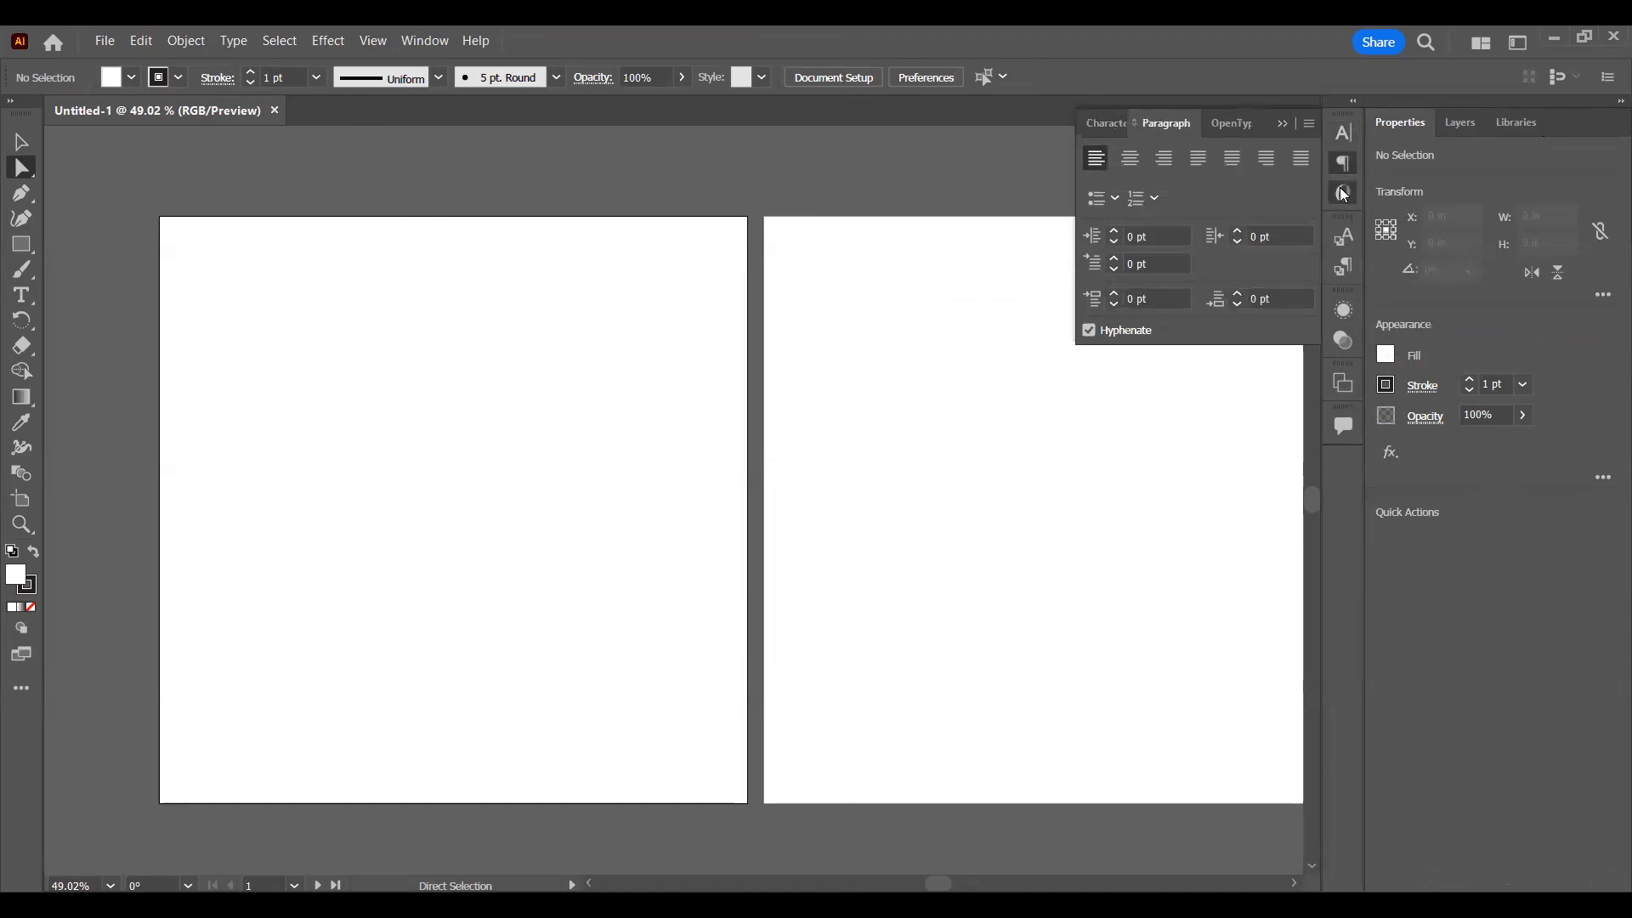
{"action": "left_click", "coordinate": [1343, 194]}
{"action": "left_click", "coordinate": [1344, 195]}
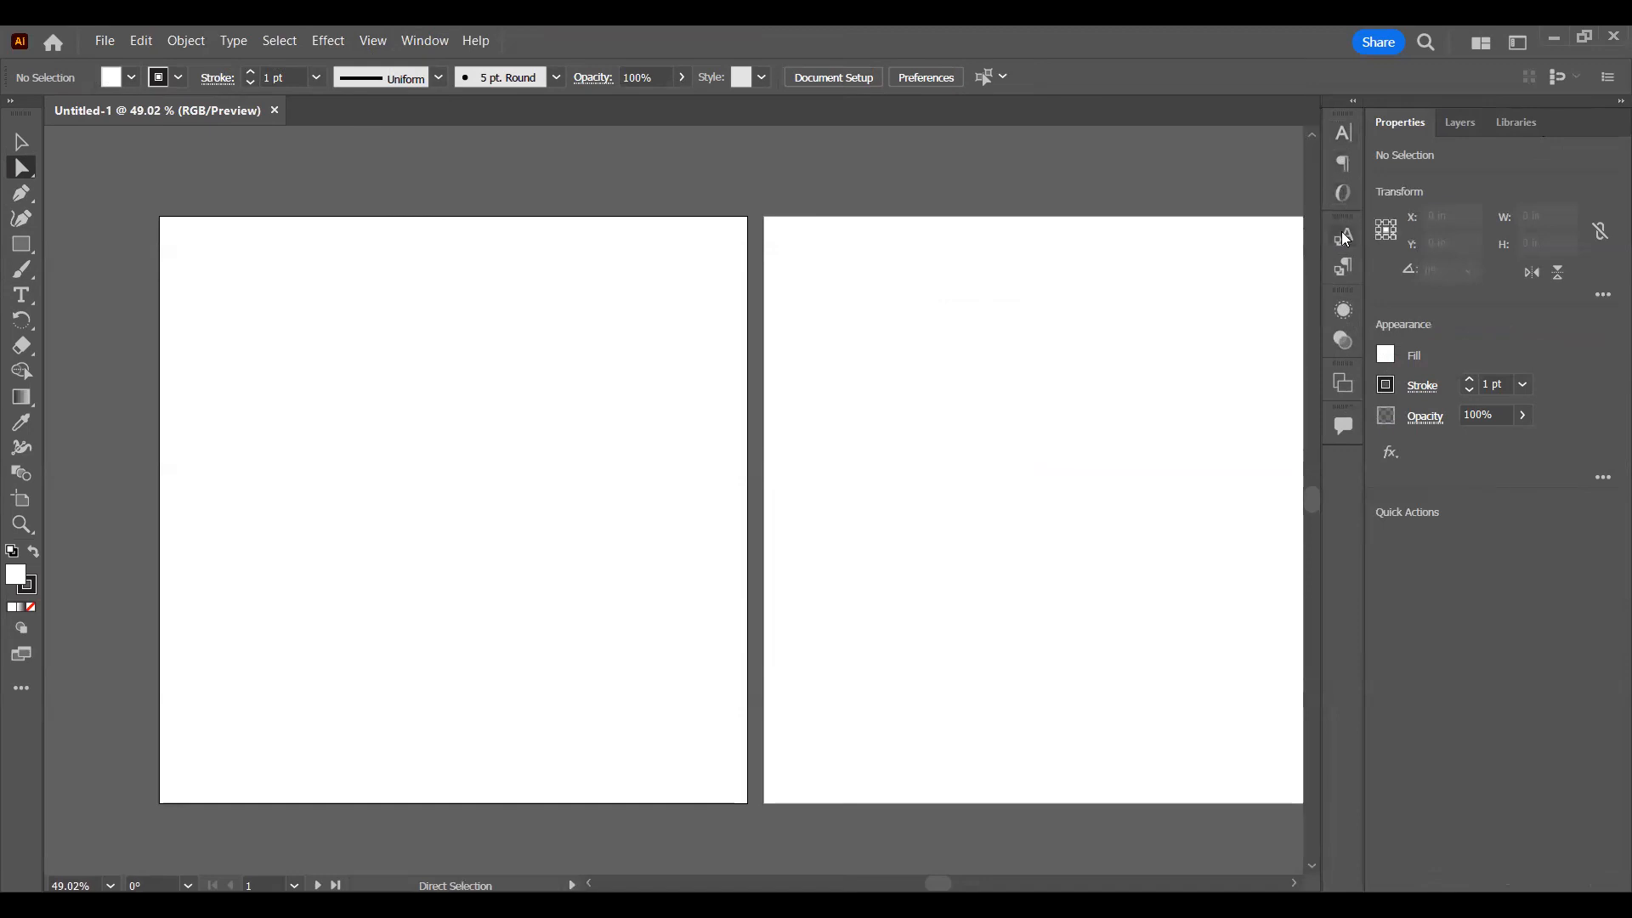
{"action": "left_click", "coordinate": [1345, 267]}
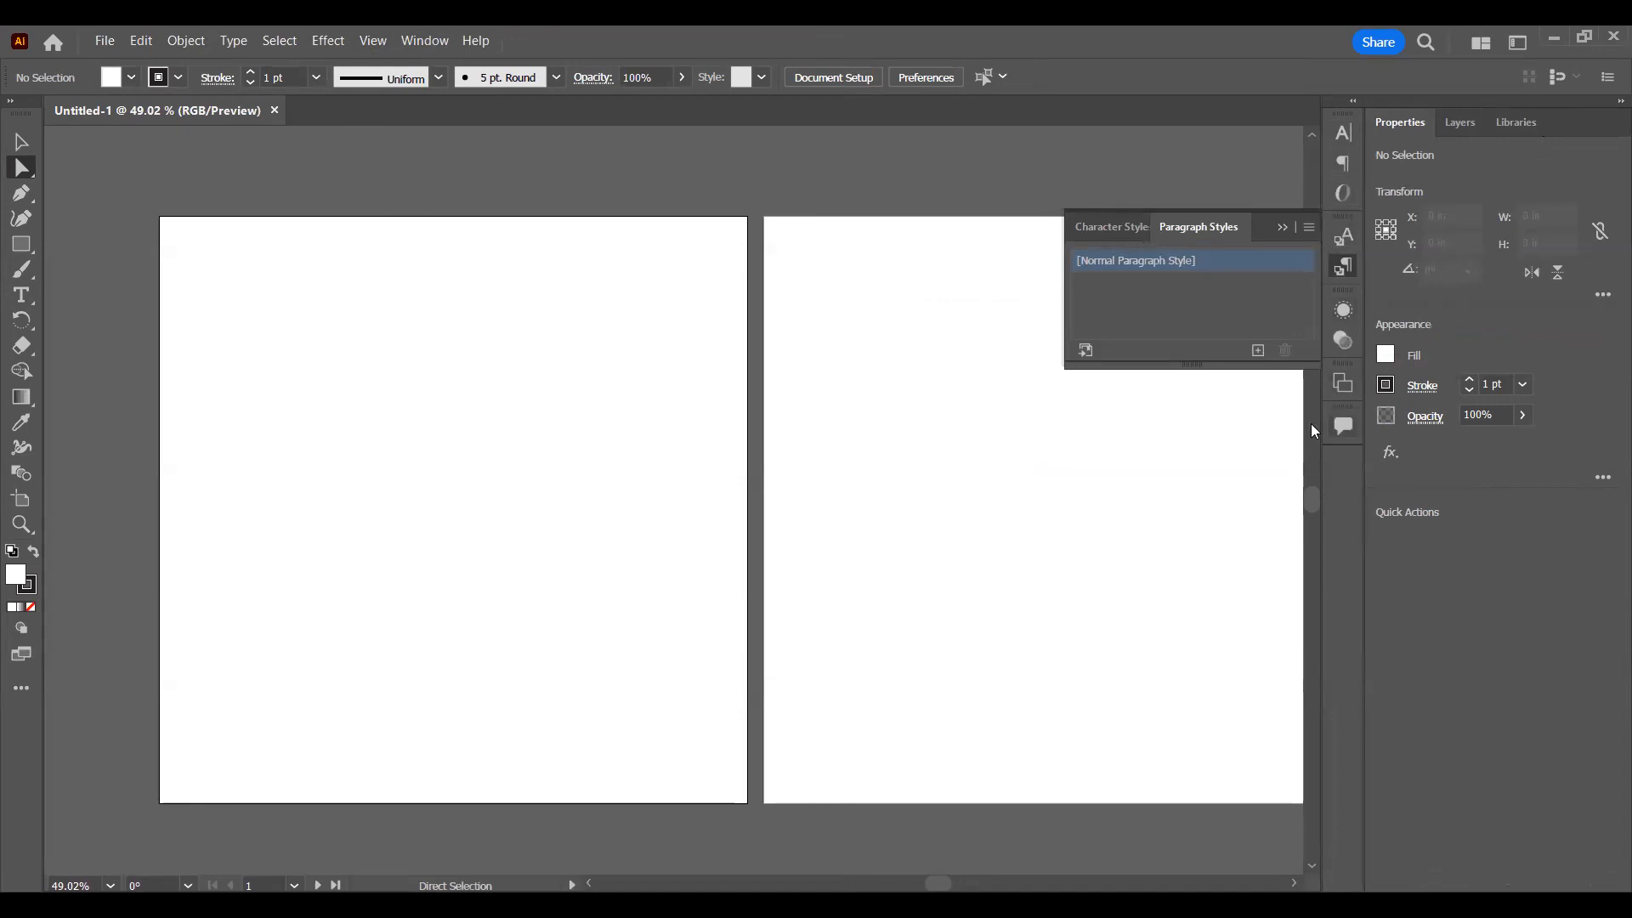
{"action": "left_click", "coordinate": [1213, 448]}
{"action": "left_click", "coordinate": [1283, 226]}
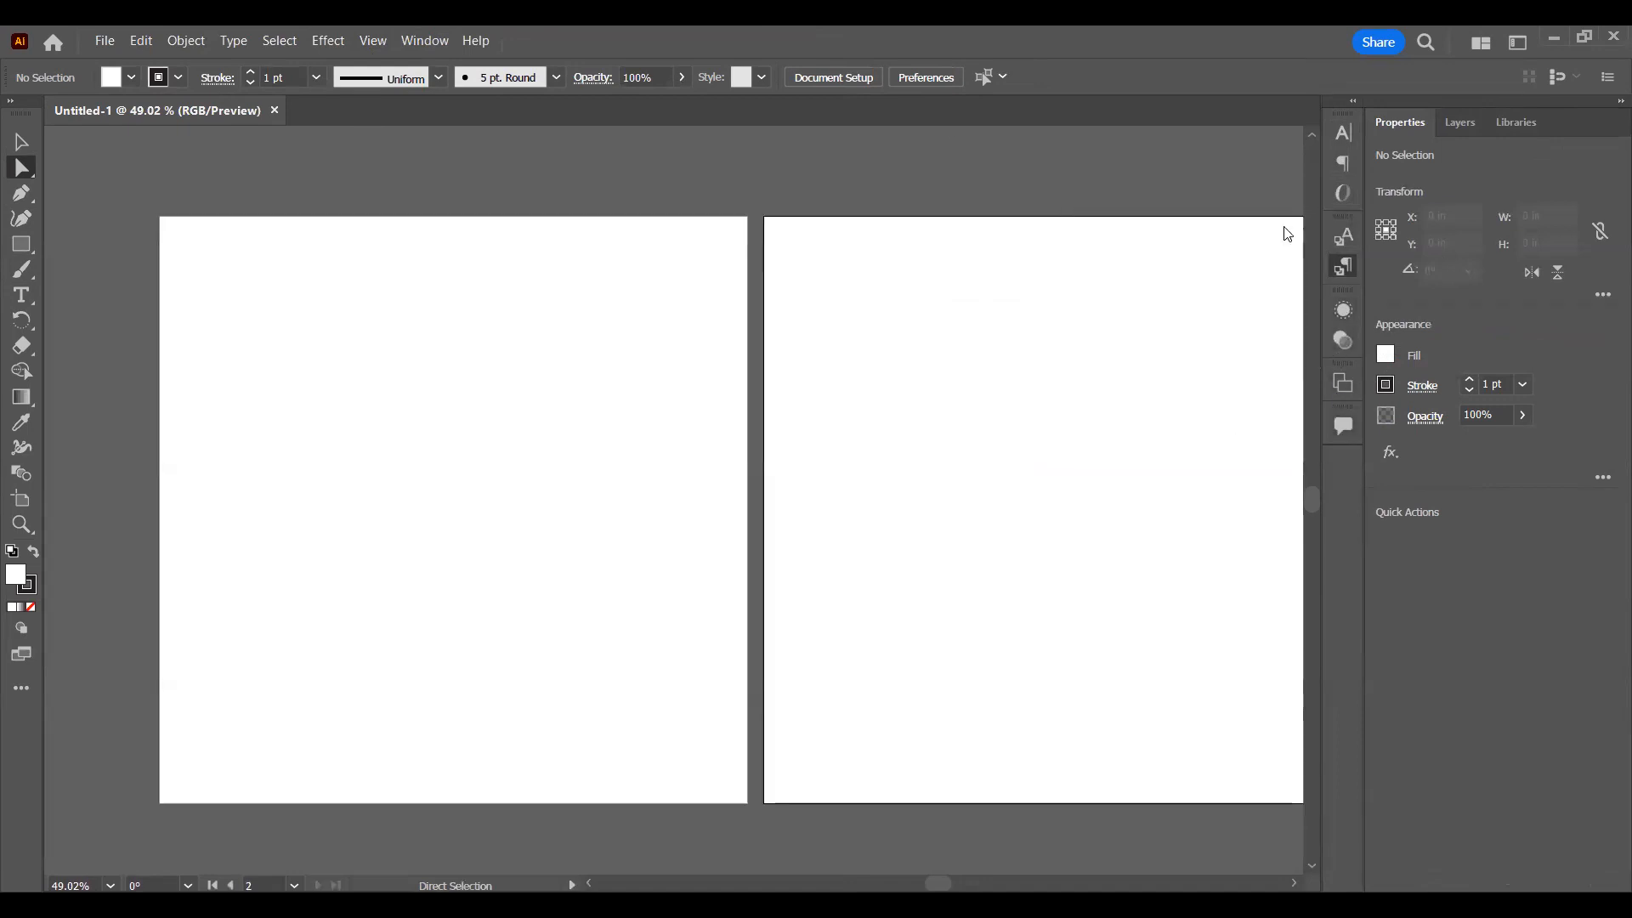
Step: Switch back to the Essentials workspace
{"action": "left_click", "coordinate": [419, 53]}
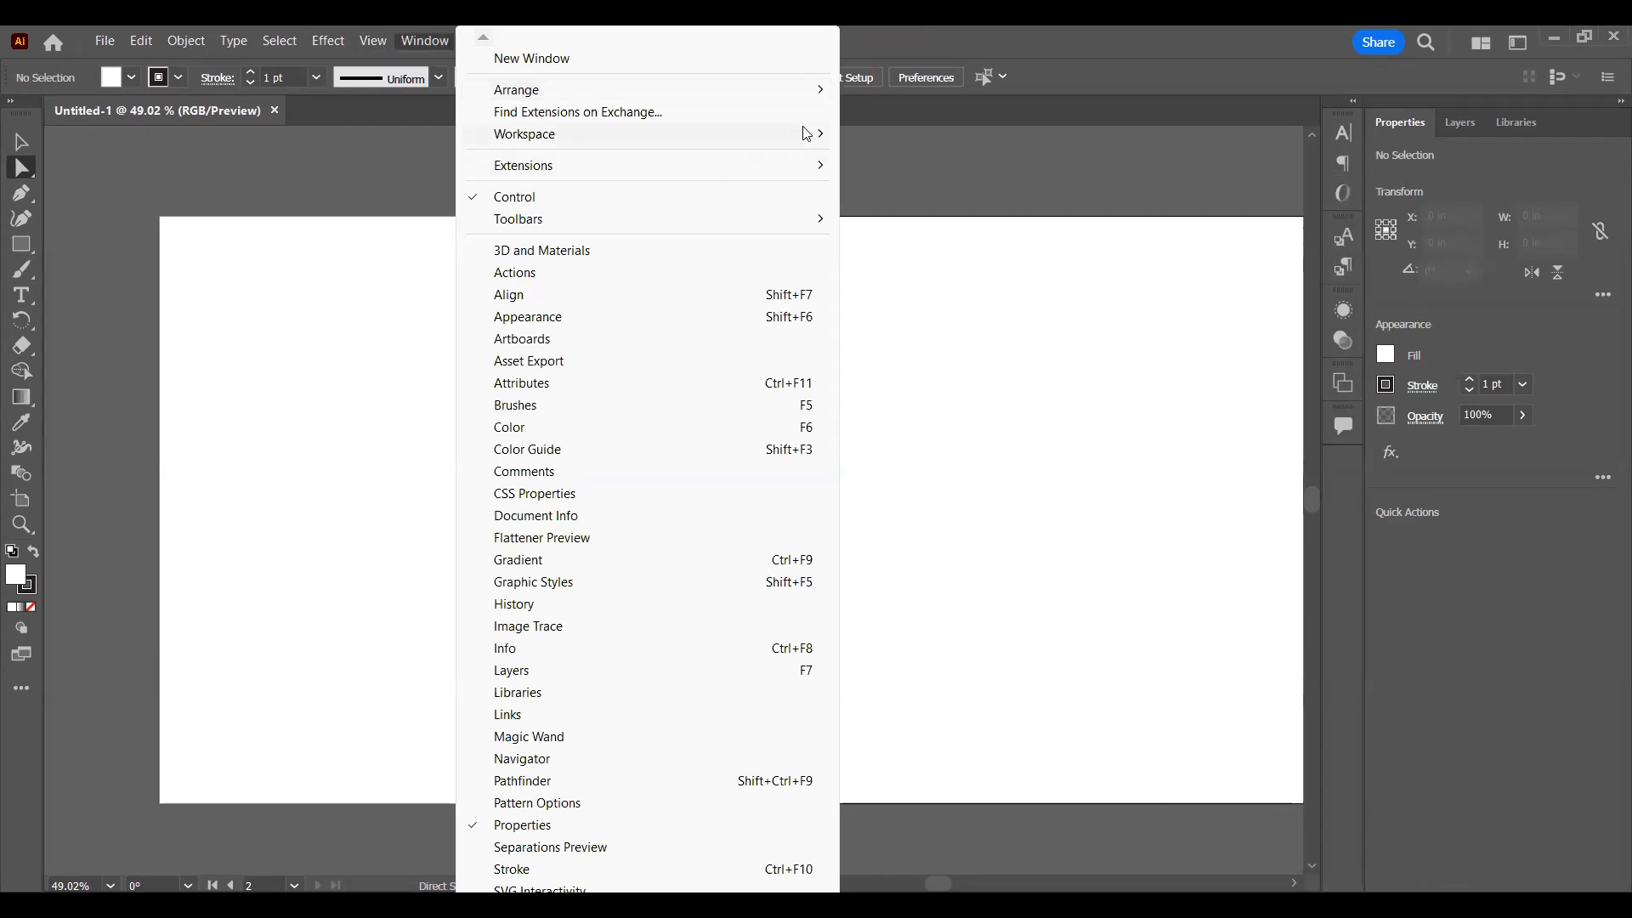
{"action": "mouse_move", "coordinate": [807, 133]}
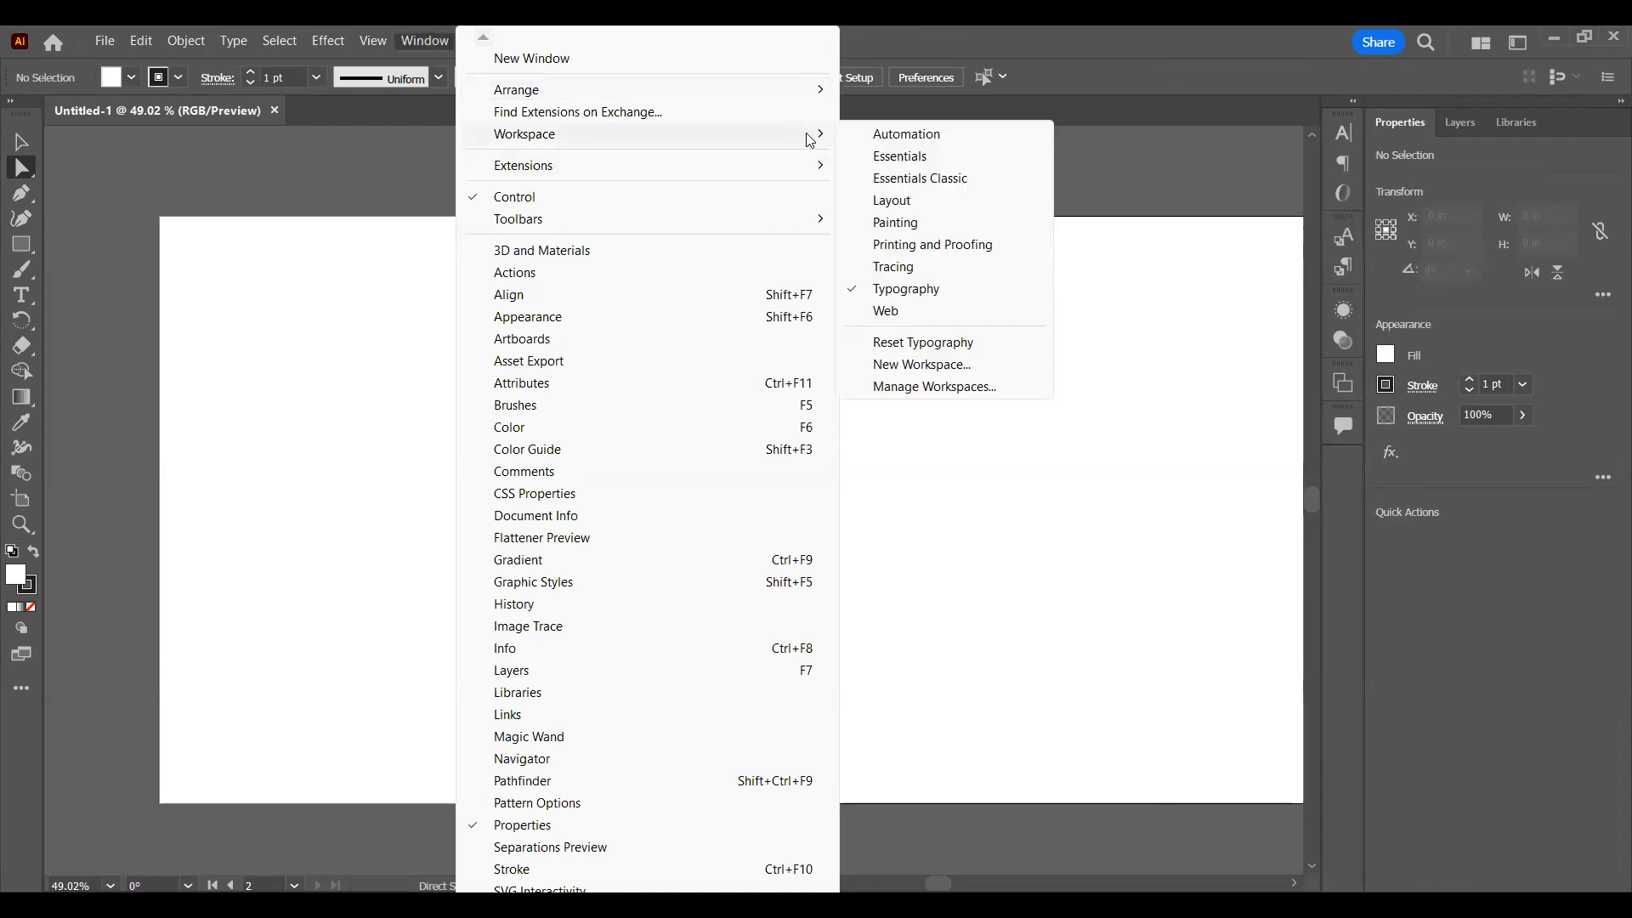
{"action": "left_click", "coordinate": [867, 157]}
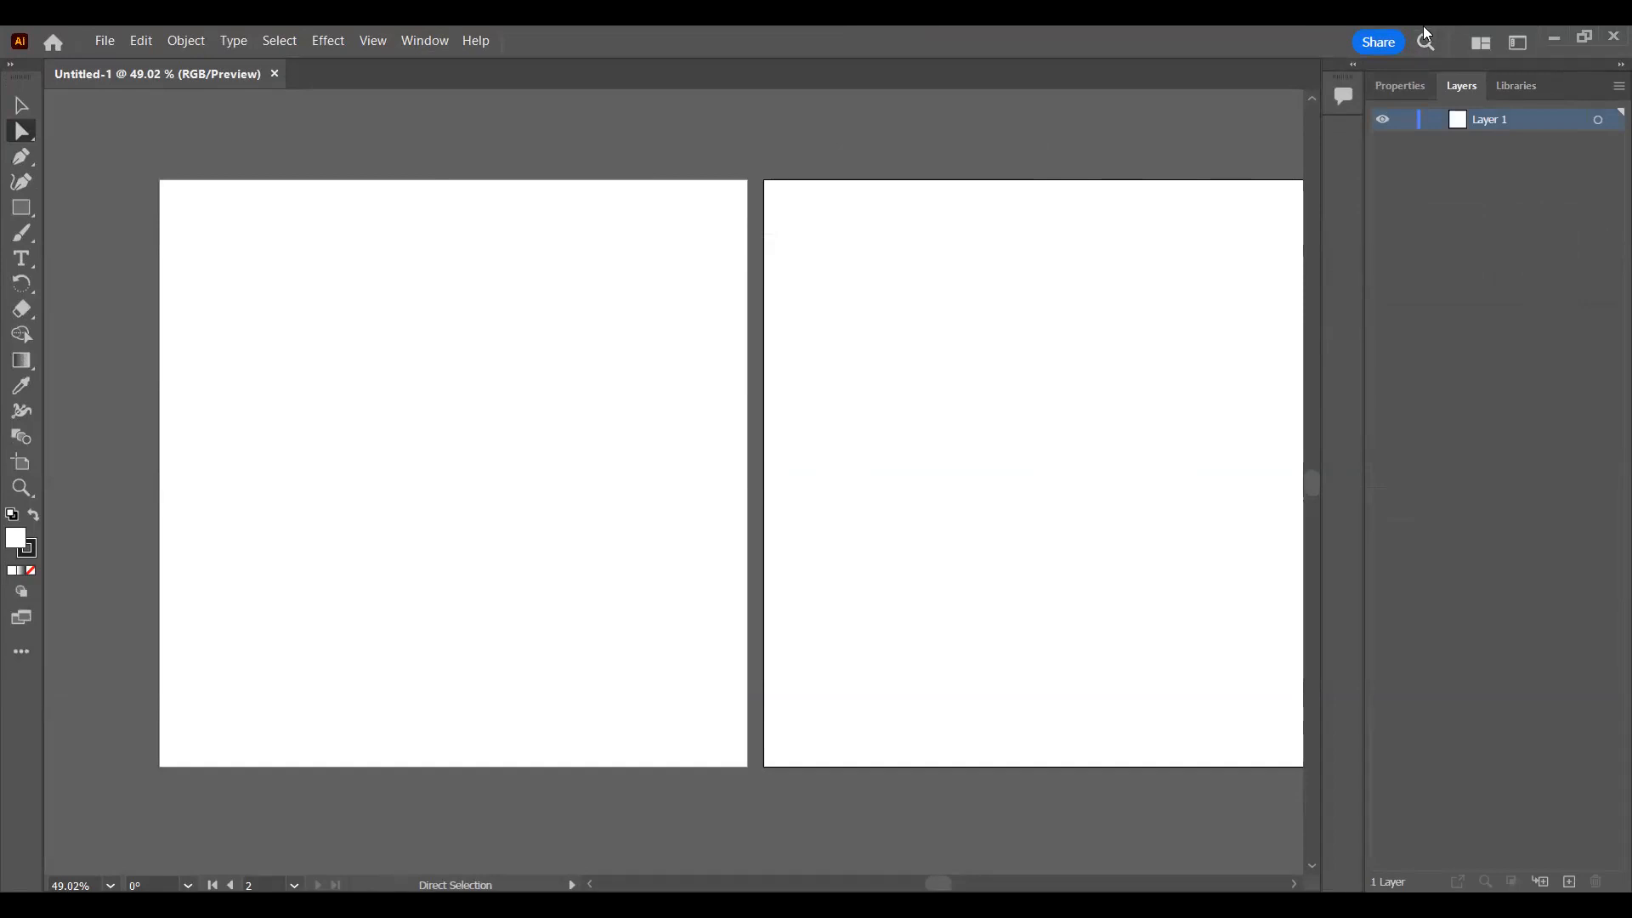
Step: Make the first artboard active and show both artboards together at 50% zoom
{"action": "left_click", "coordinate": [716, 344]}
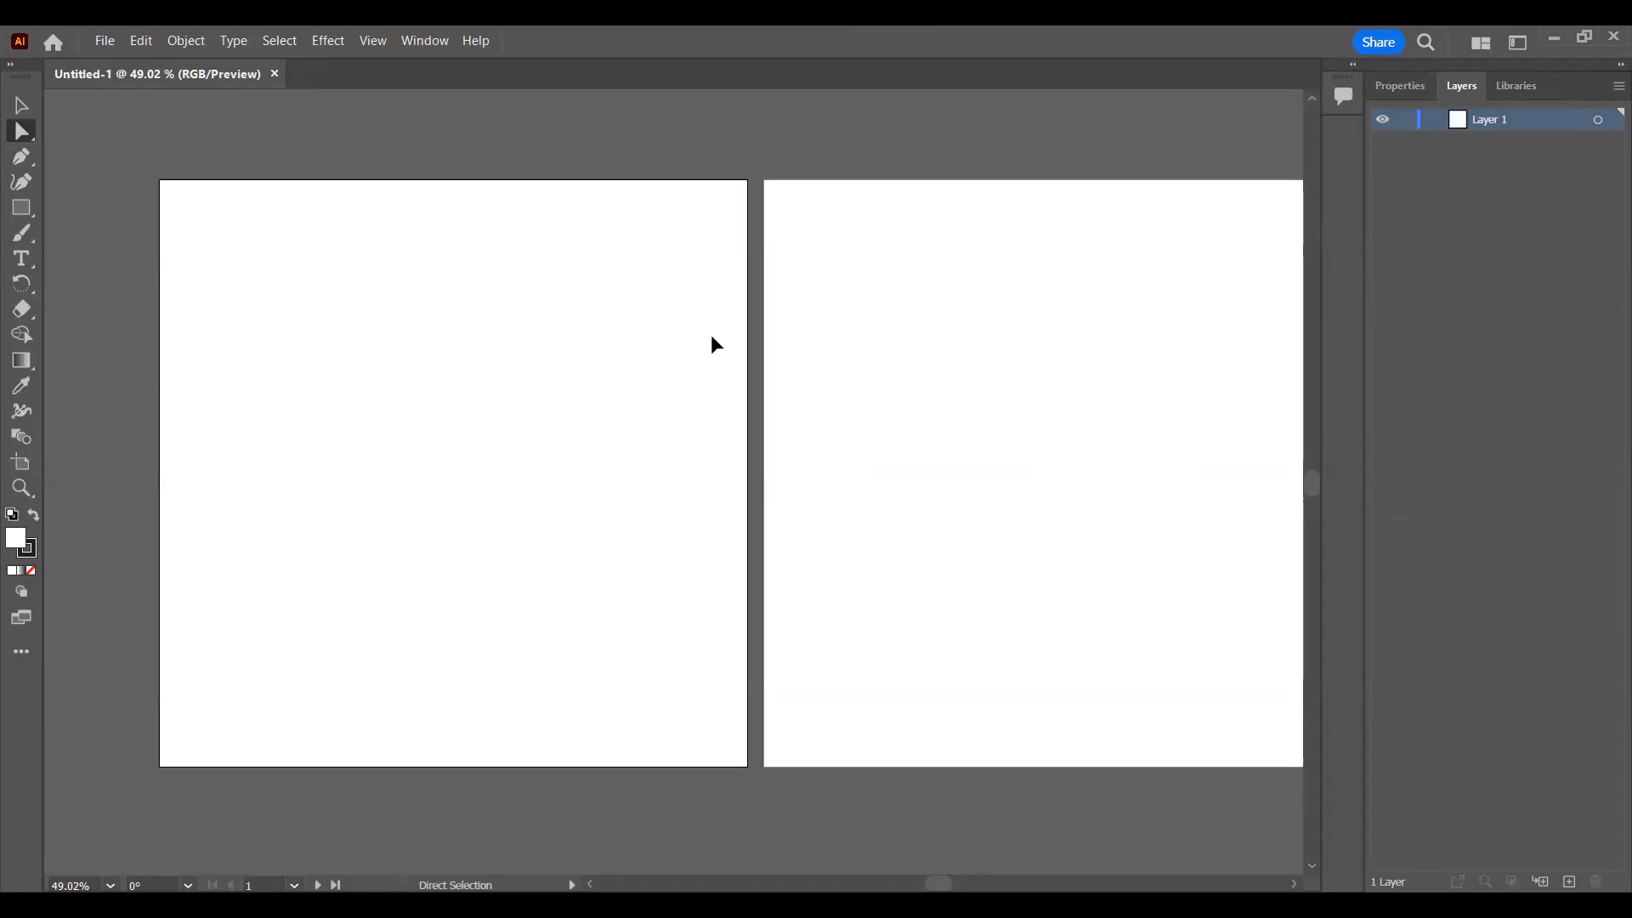
{"action": "key", "text": "ctrl+0"}
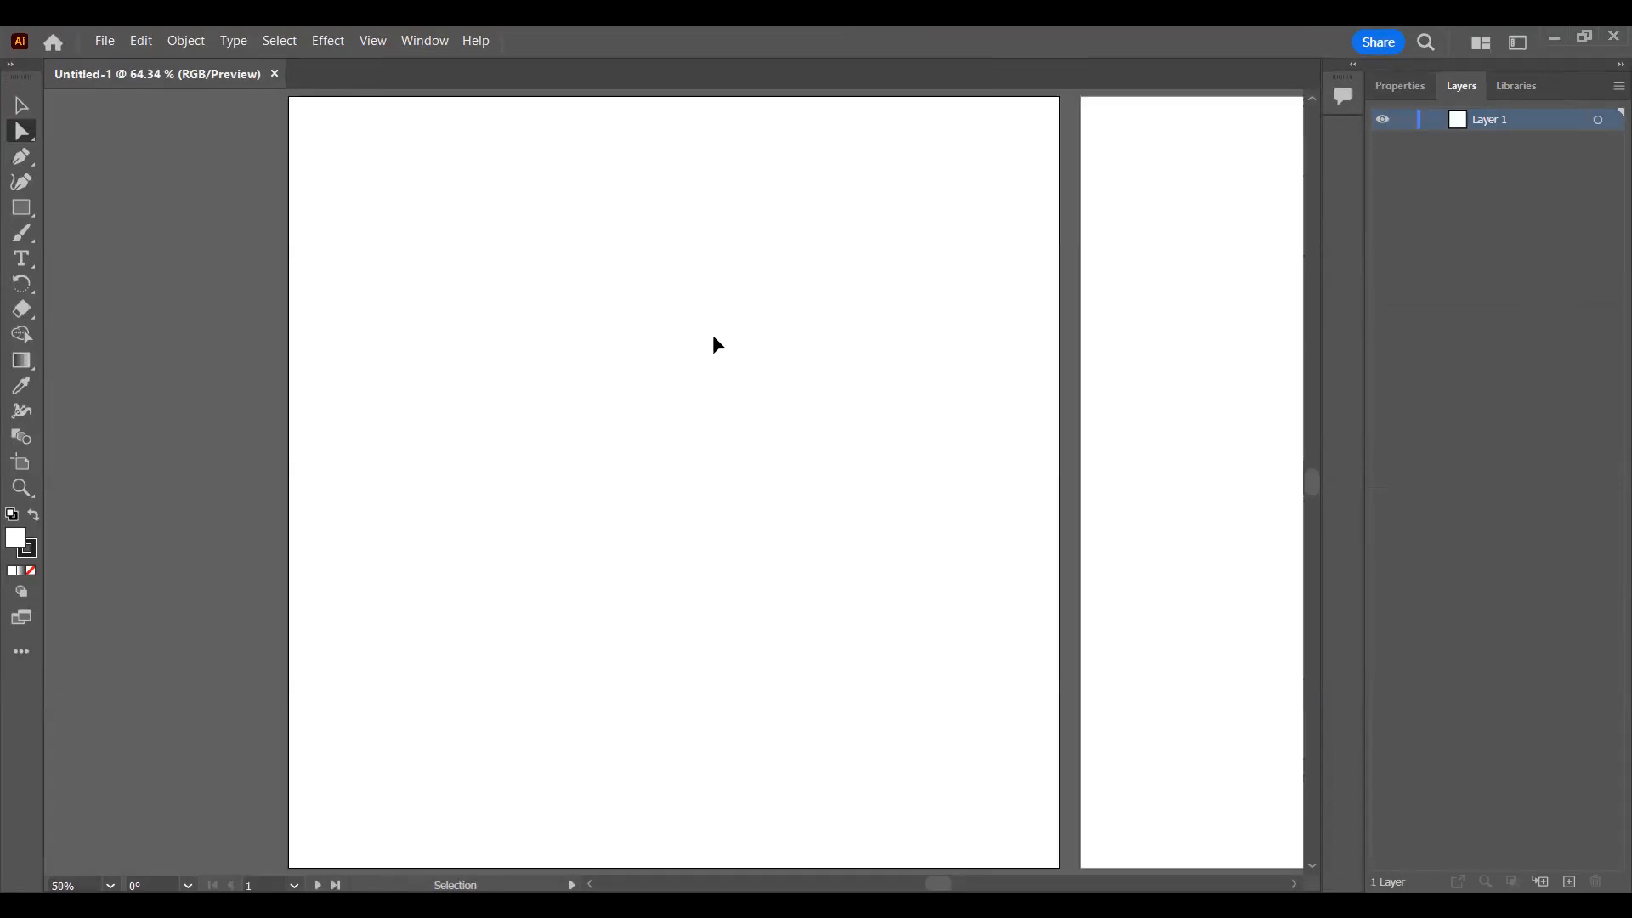
{"action": "key", "text": "ctrl+minus"}
{"action": "left_click_drag", "start_coordinate": [754, 335], "coordinate": [459, 346]}
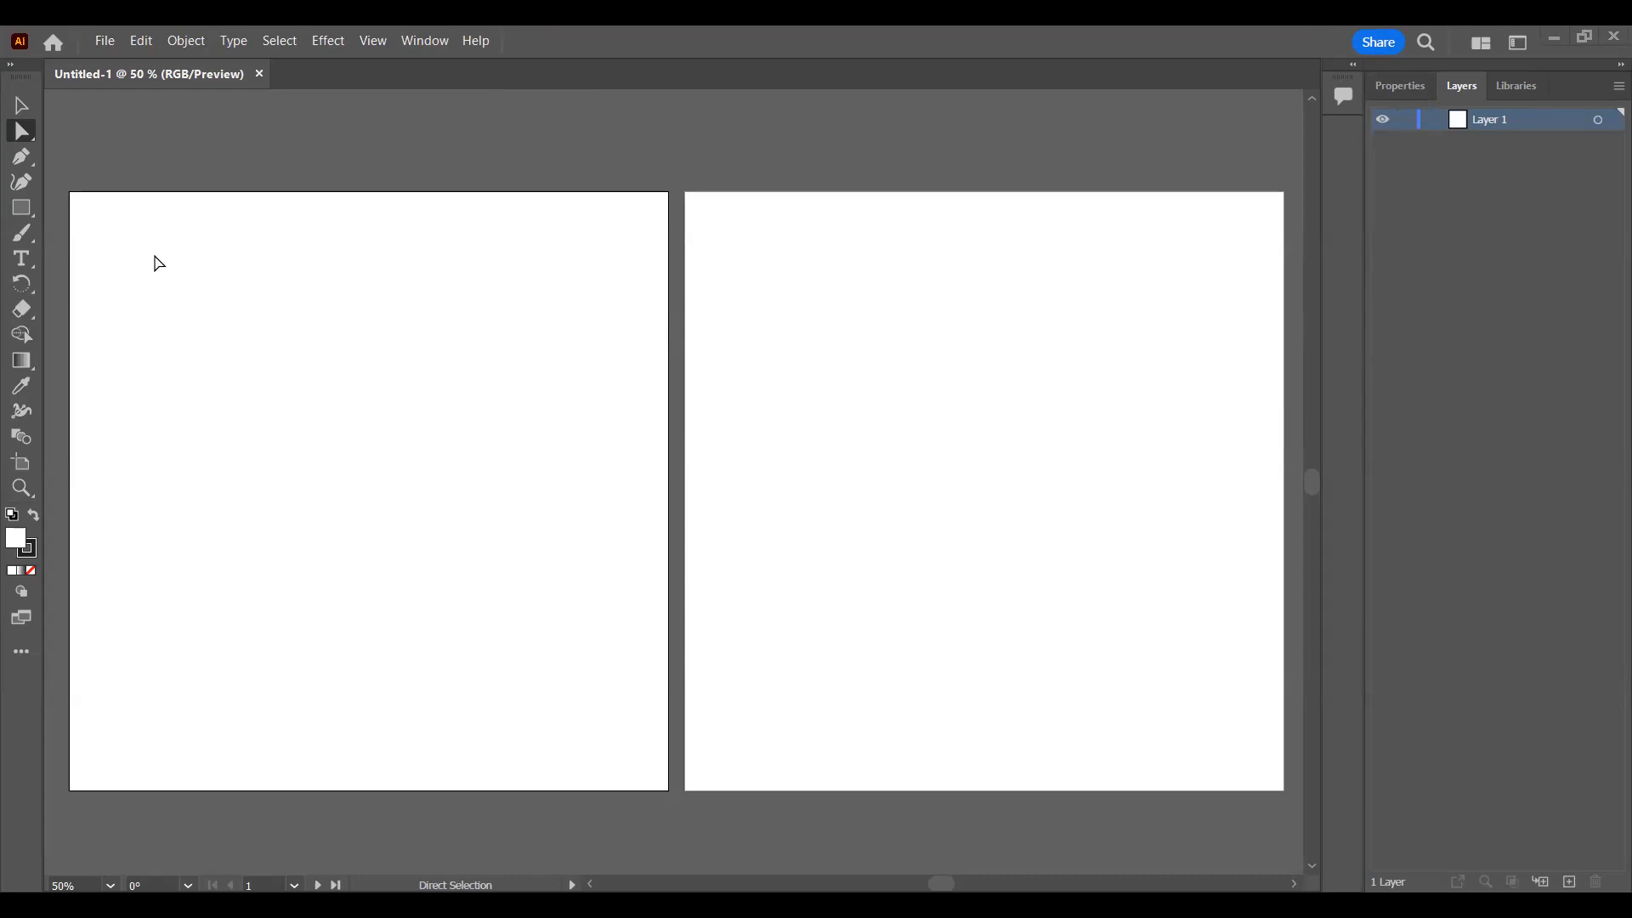
{"action": "left_click", "coordinate": [868, 364]}
{"action": "left_click", "coordinate": [510, 353]}
{"action": "left_click", "coordinate": [956, 298]}
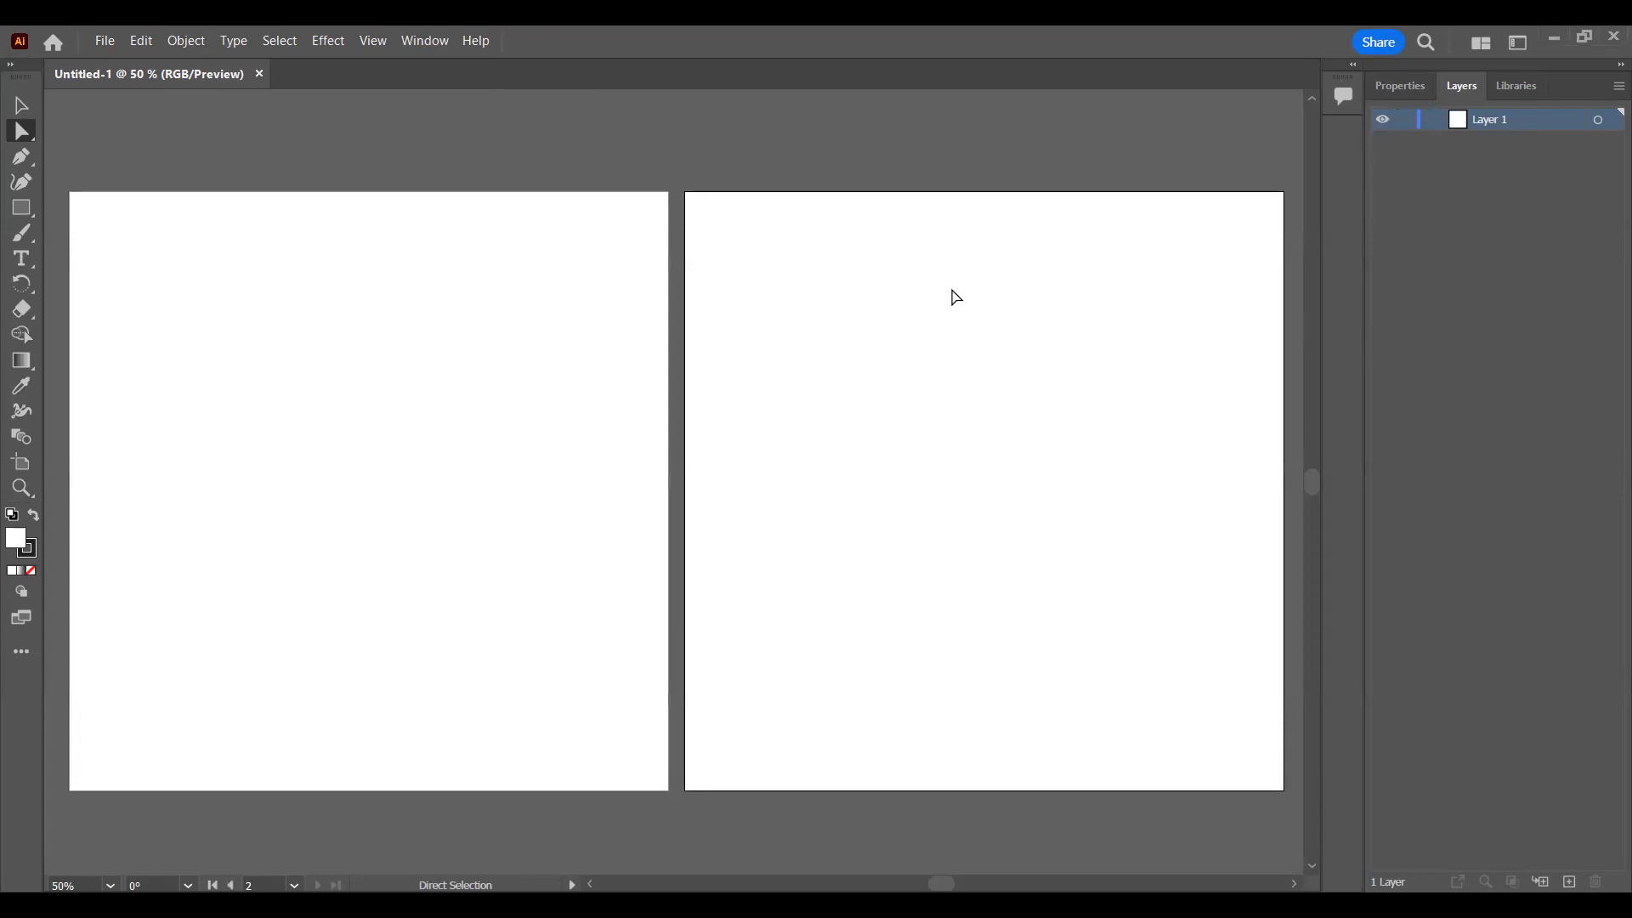
{"action": "left_click", "coordinate": [458, 299]}
{"action": "left_click", "coordinate": [920, 295]}
{"action": "left_click", "coordinate": [587, 304]}
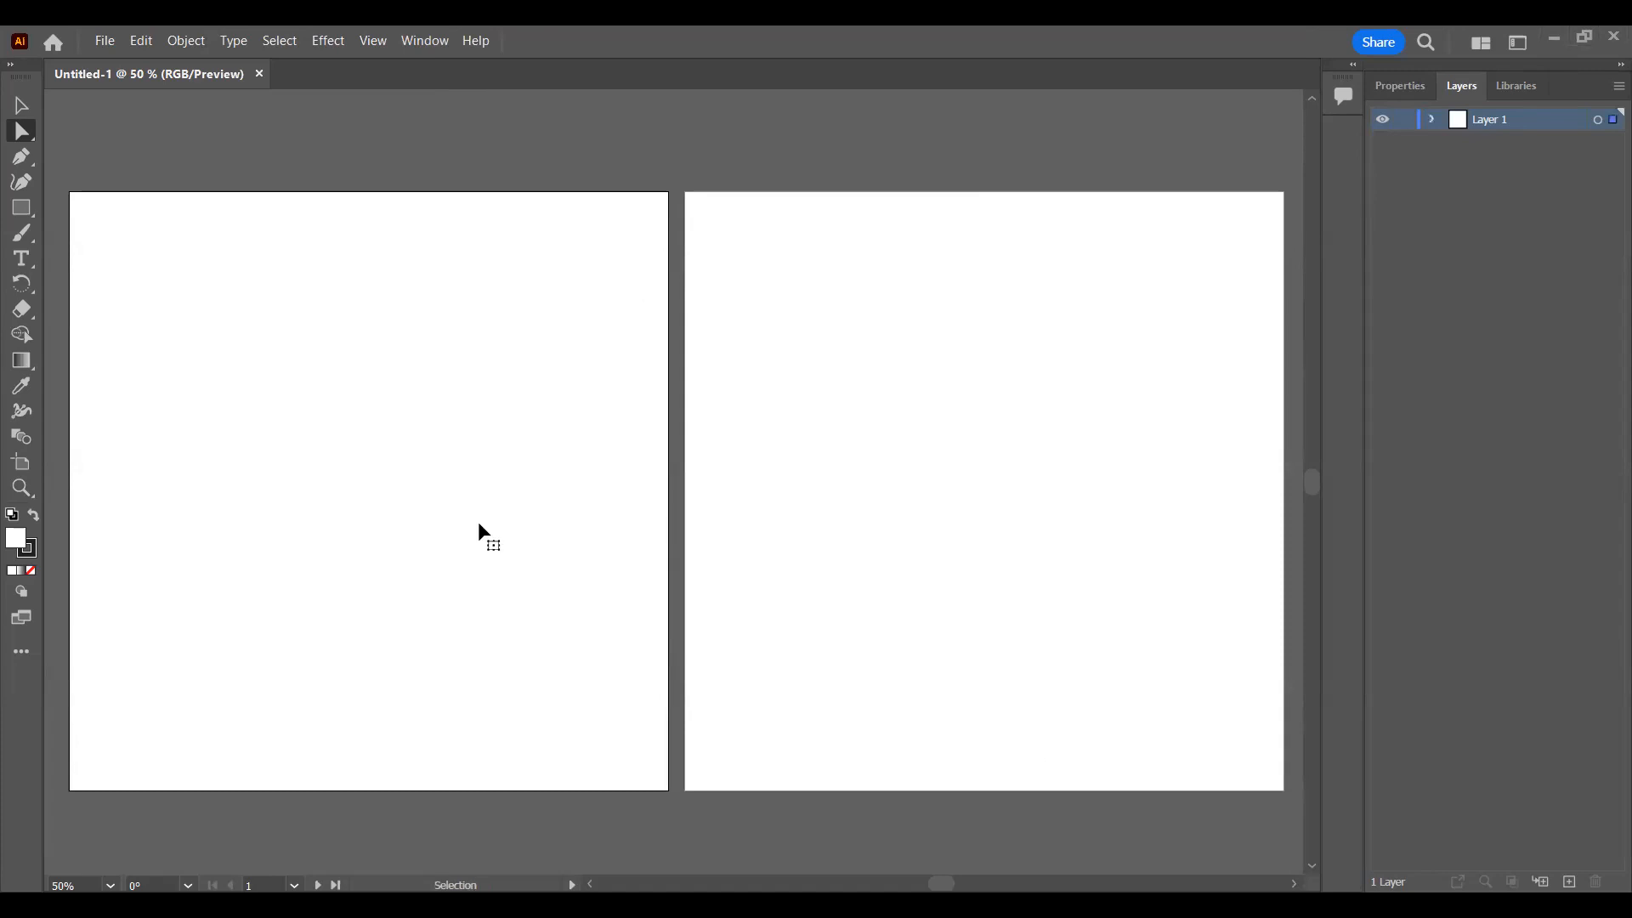
Step: Paste the Graphic Designs infographic into the document and scale it down to about 8.14 x 7.81 in
{"action": "key", "text": "ctrl+v"}
{"action": "left_click_drag", "start_coordinate": [687, 437], "coordinate": [533, 428]}
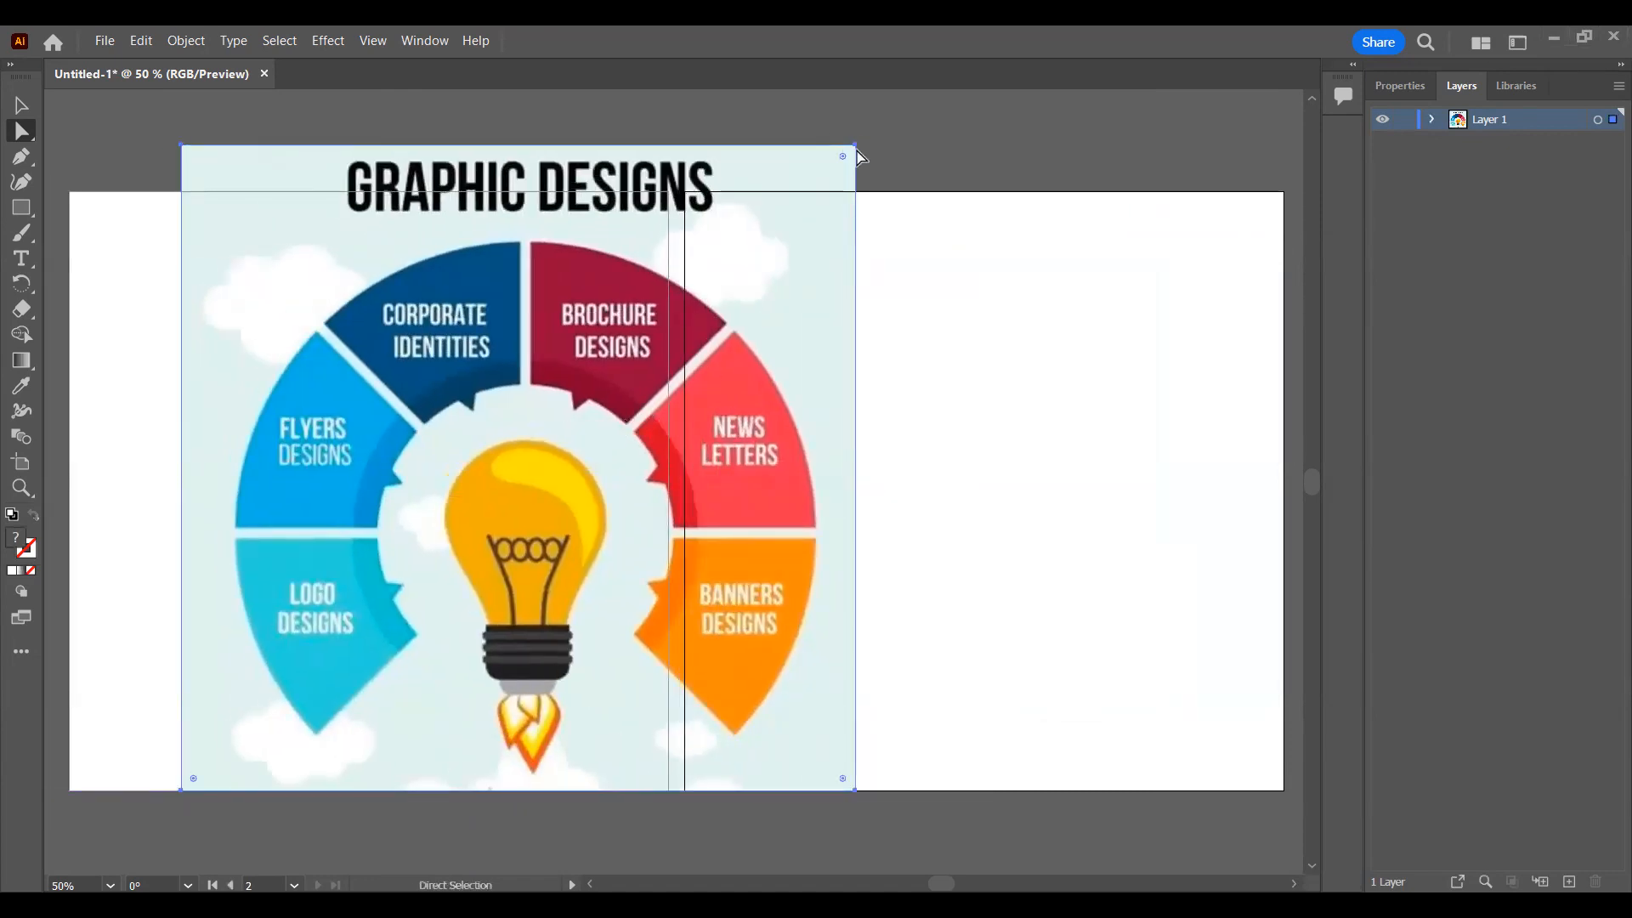
{"action": "key", "text": "v"}
{"action": "left_click_drag", "start_coordinate": [583, 247], "coordinate": [746, 206]}
{"action": "left_click_drag", "start_coordinate": [816, 134], "coordinate": [589, 281]}
Step: Move the infographic onto the second artboard, bring it back onto the first artboard and deselect it
{"action": "left_click_drag", "start_coordinate": [502, 445], "coordinate": [1103, 379]}
{"action": "left_click", "coordinate": [1084, 153]}
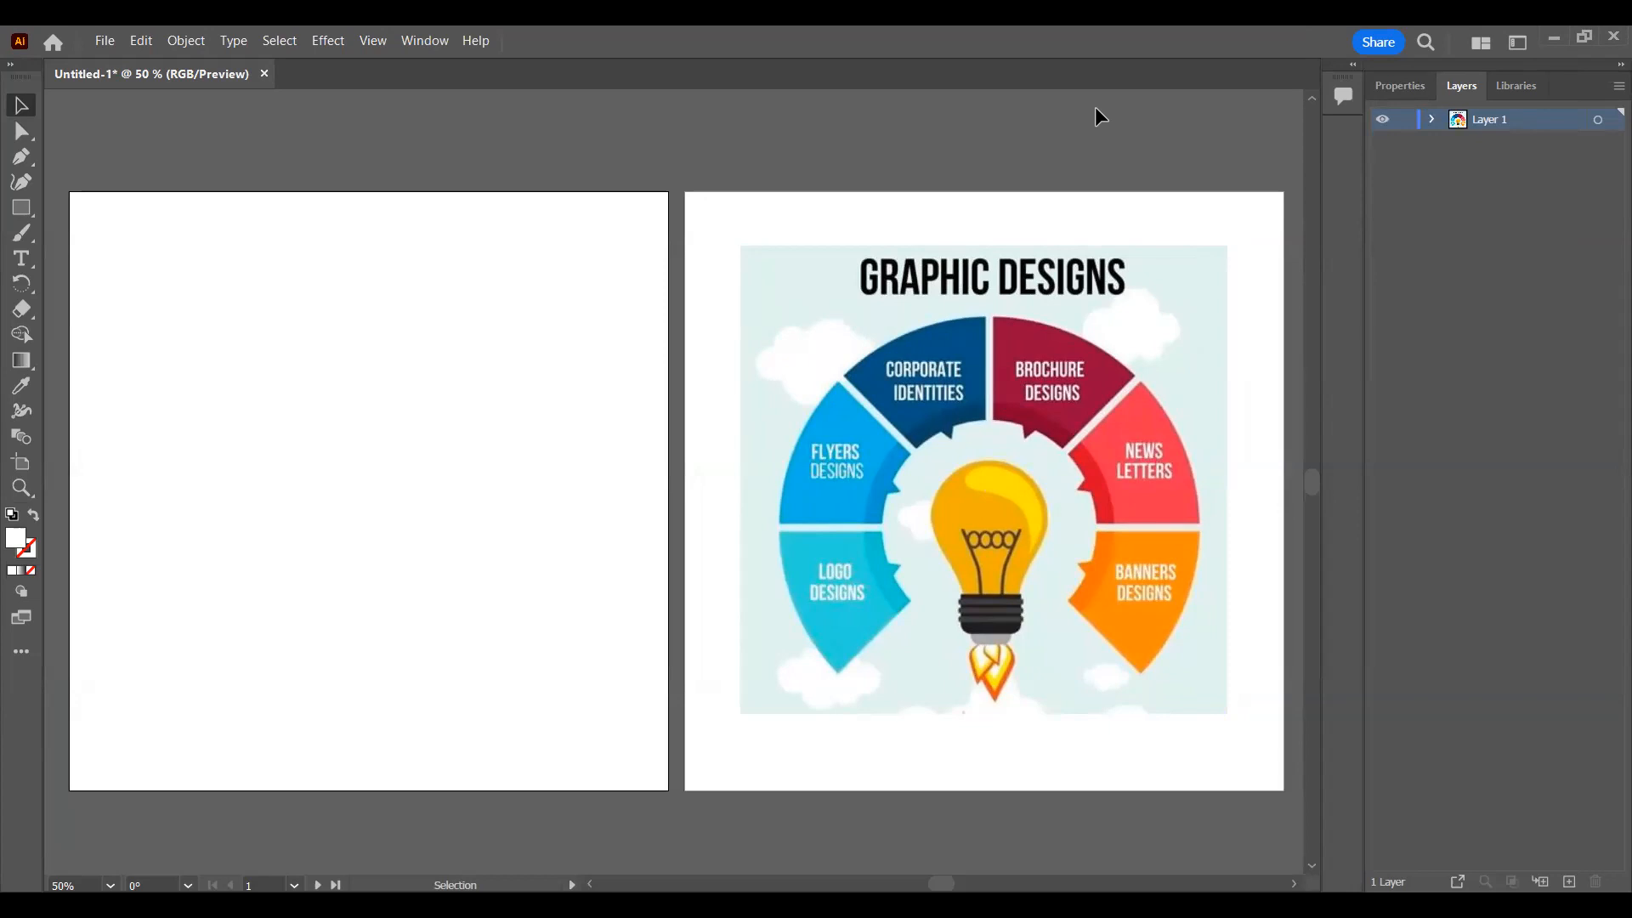
{"action": "left_click_drag", "start_coordinate": [1025, 368], "coordinate": [409, 362]}
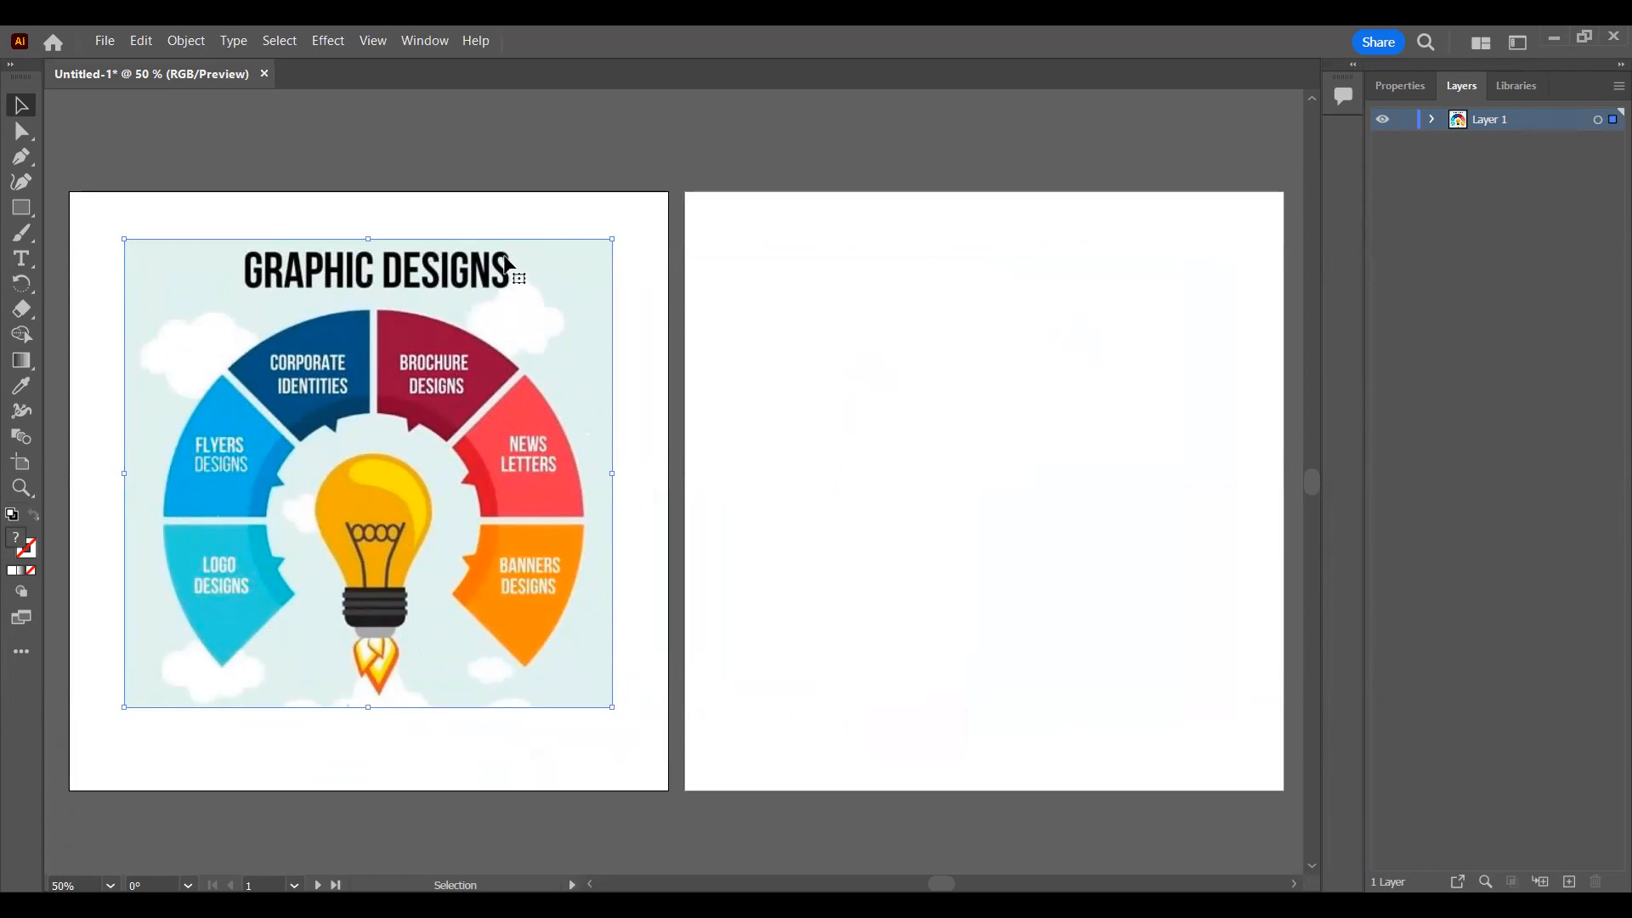
{"action": "left_click", "coordinate": [550, 201]}
{"action": "left_click", "coordinate": [495, 335]}
{"action": "left_click", "coordinate": [297, 127]}
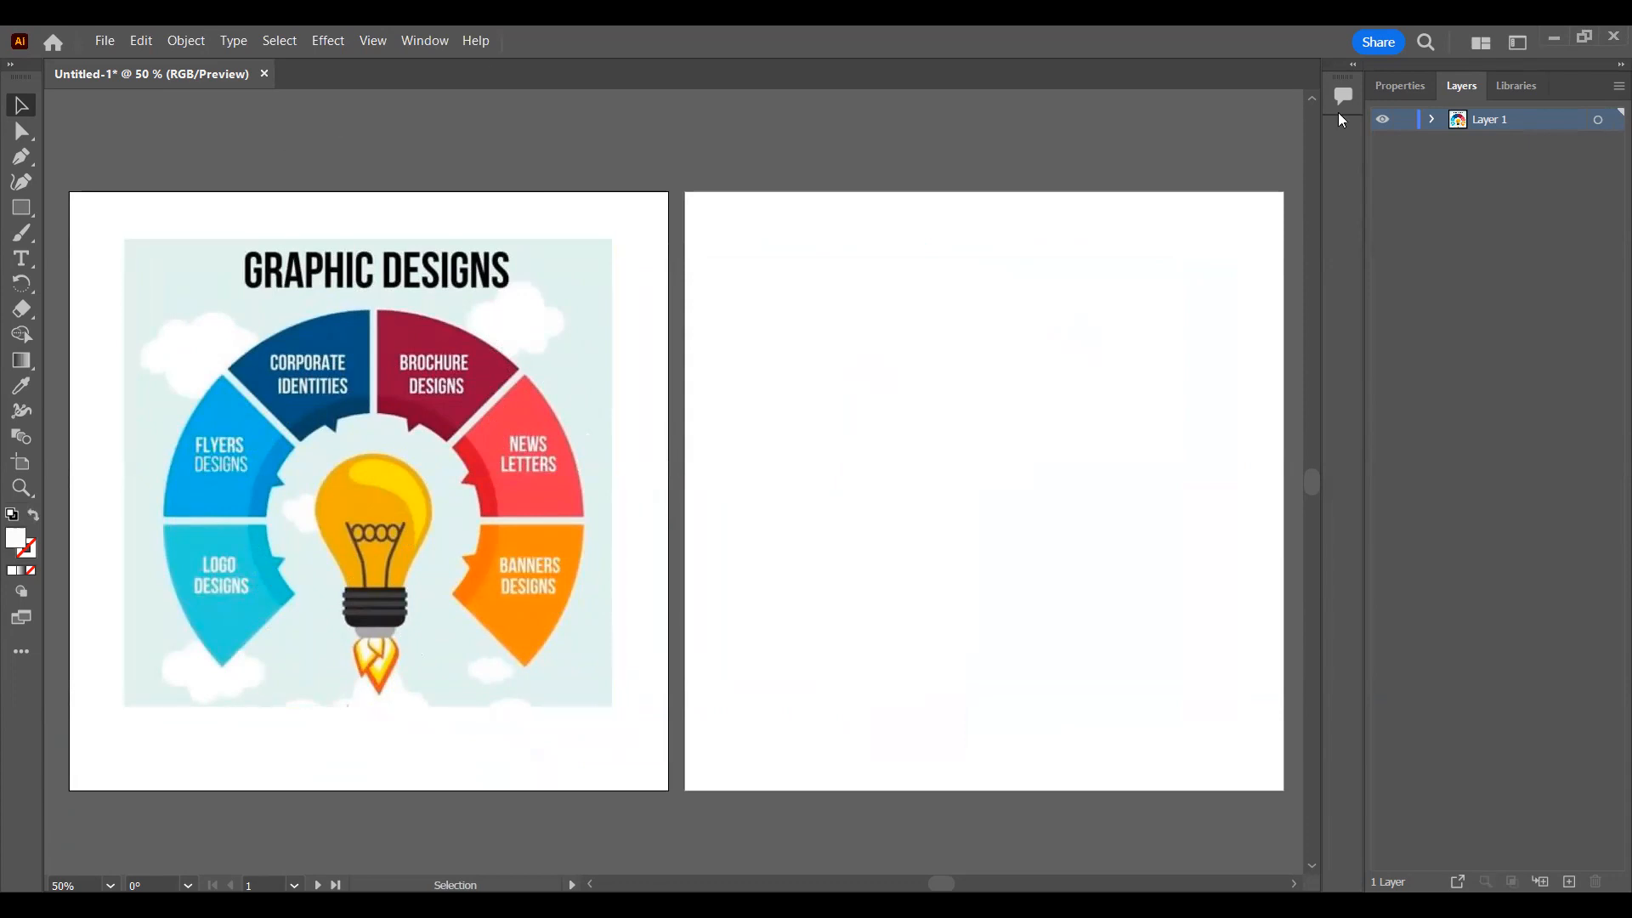
Step: Show the Align panel and float it over the second artboard
{"action": "left_click", "coordinate": [426, 32]}
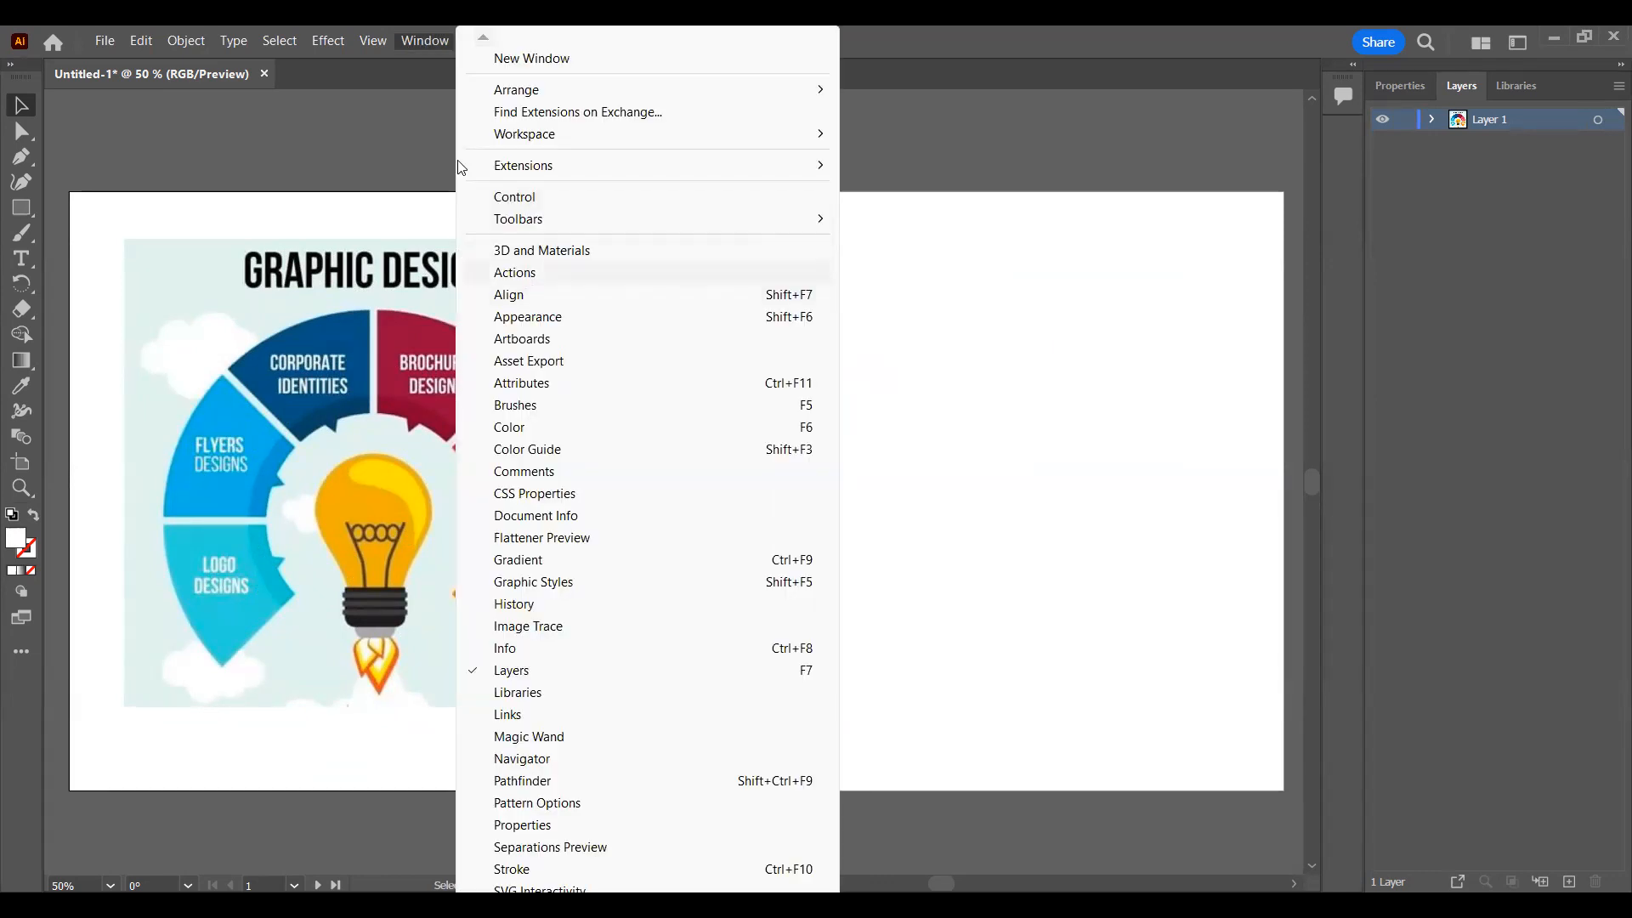
{"action": "left_click", "coordinate": [421, 47]}
{"action": "left_click", "coordinate": [560, 302]}
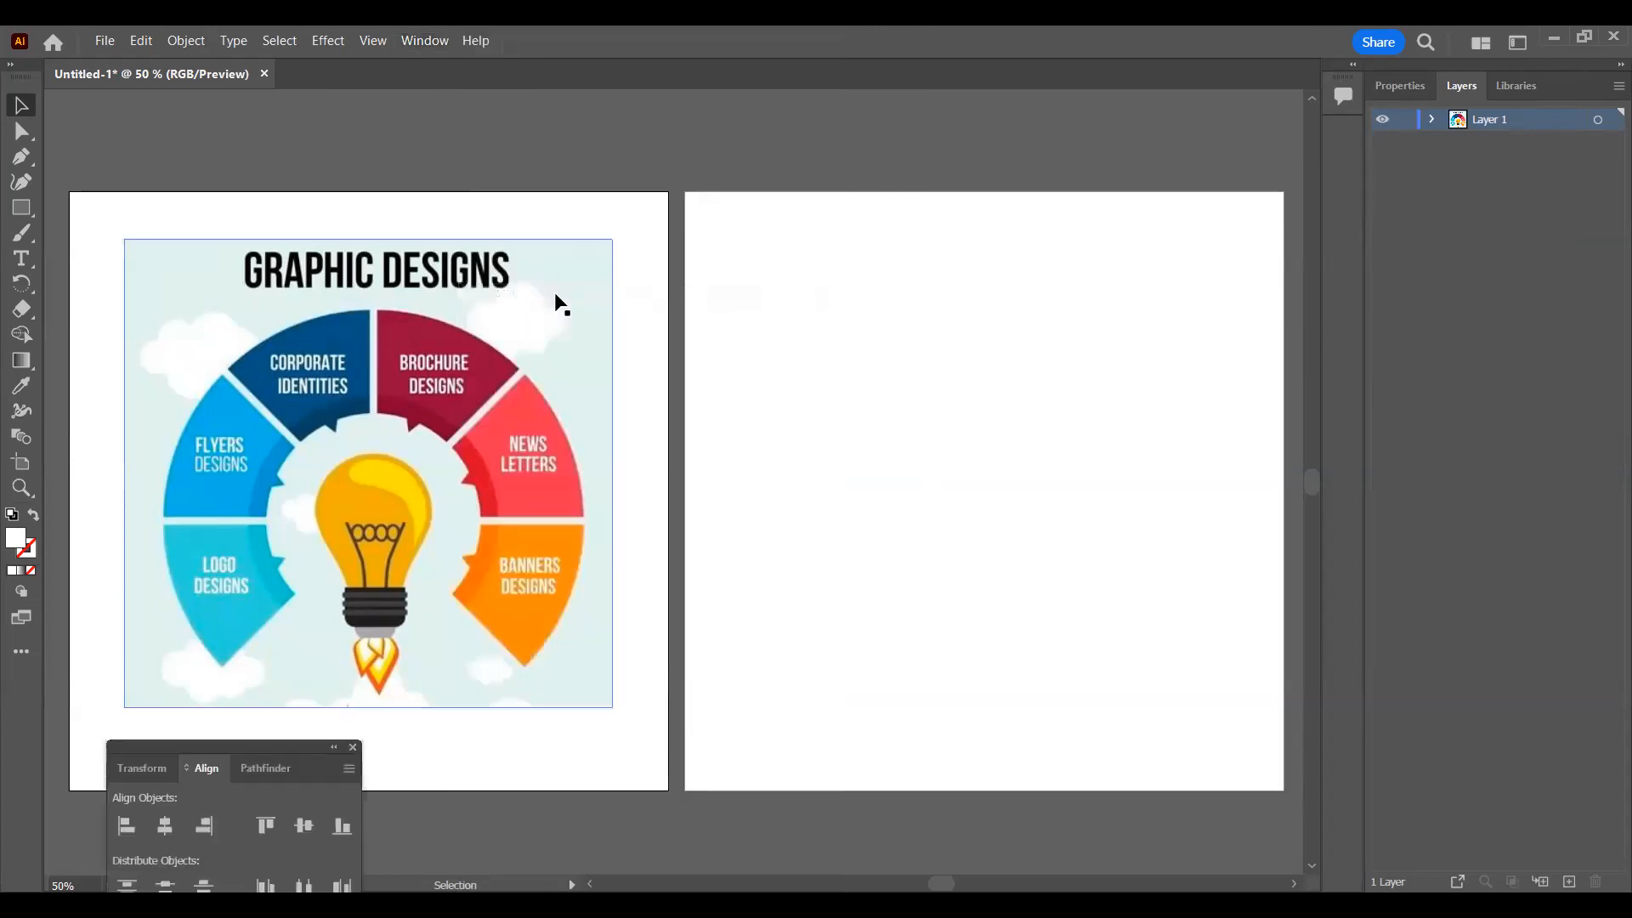
{"action": "left_click_drag", "start_coordinate": [259, 750], "coordinate": [1048, 334]}
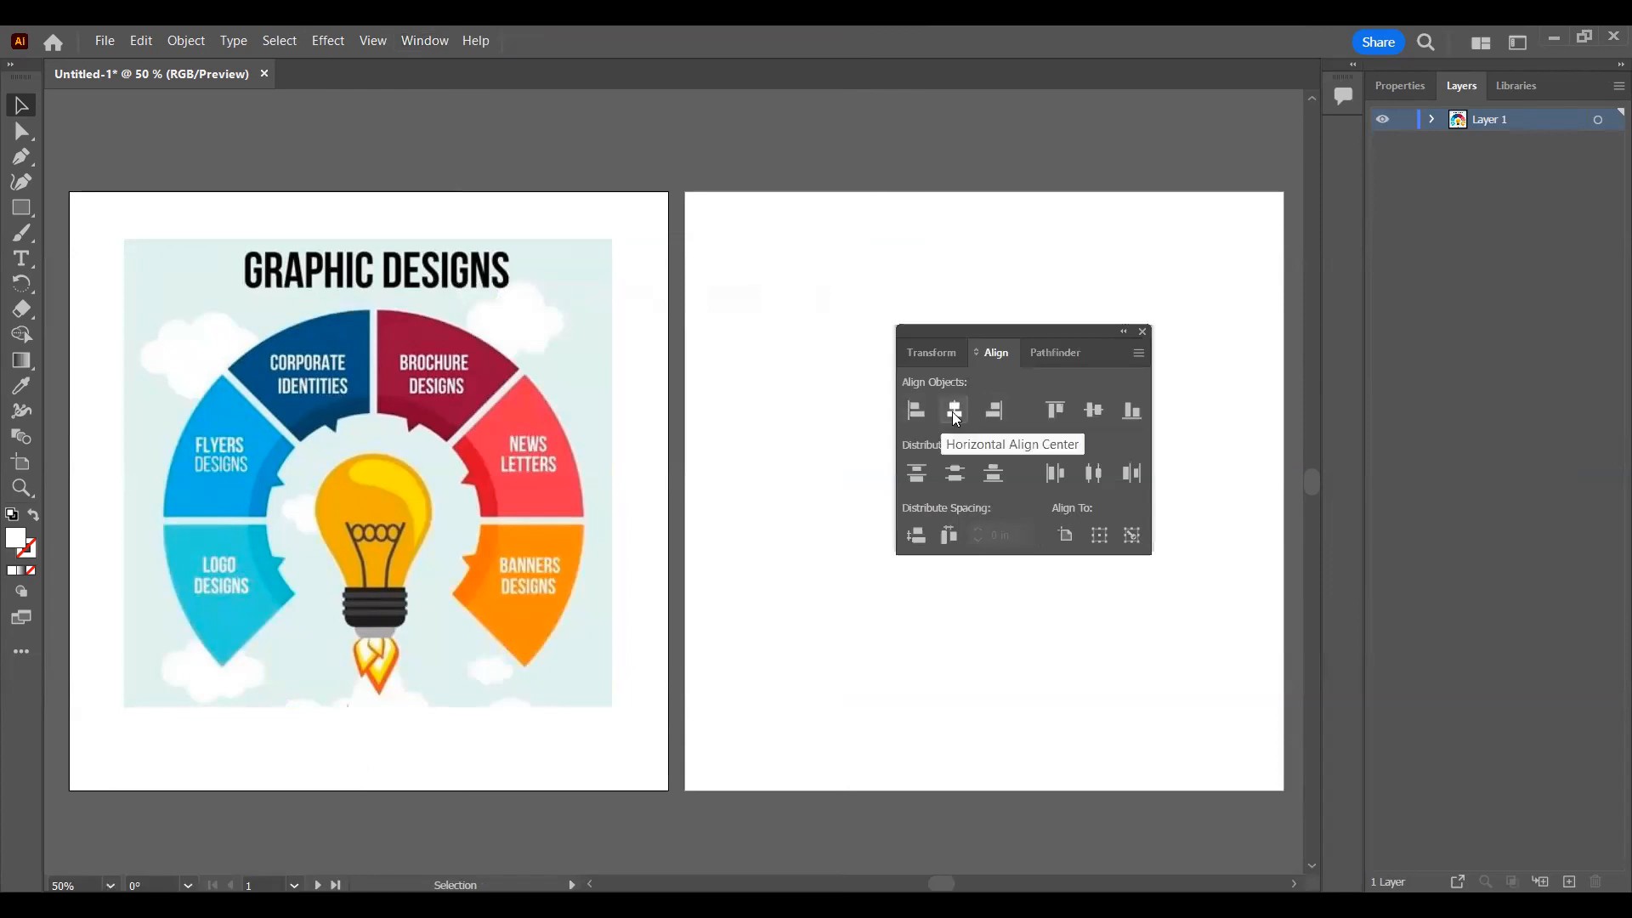
Step: Shift the infographic off-center, and align it horizontally and vertically to the center of the first artboard
{"action": "left_click_drag", "start_coordinate": [341, 419], "coordinate": [476, 324]}
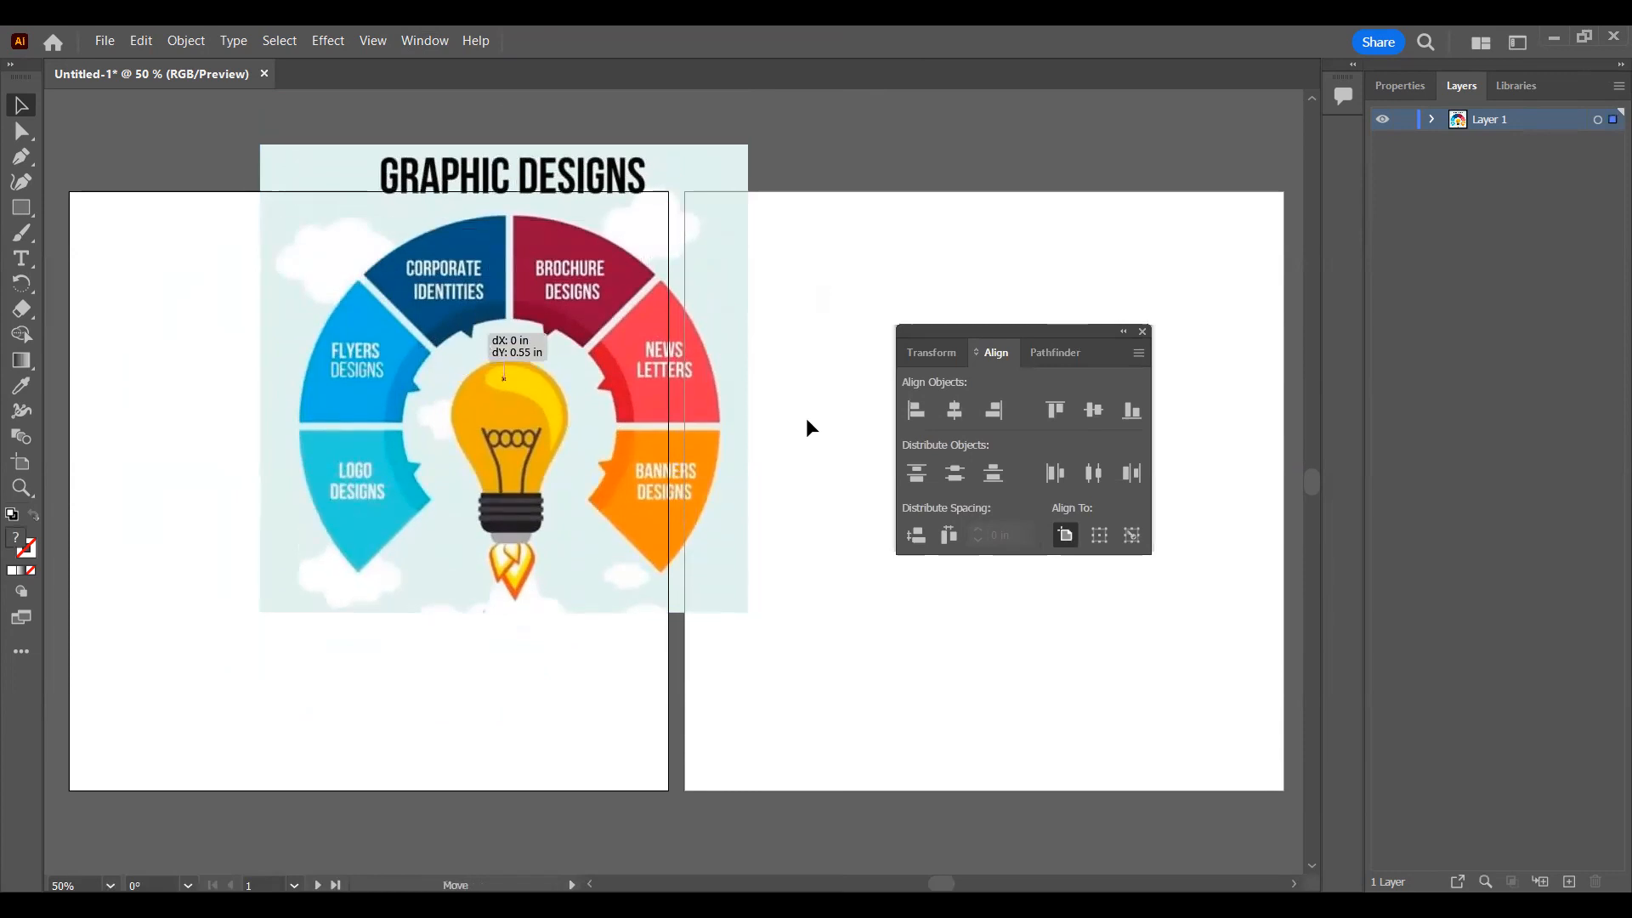
{"action": "left_click", "coordinate": [956, 412]}
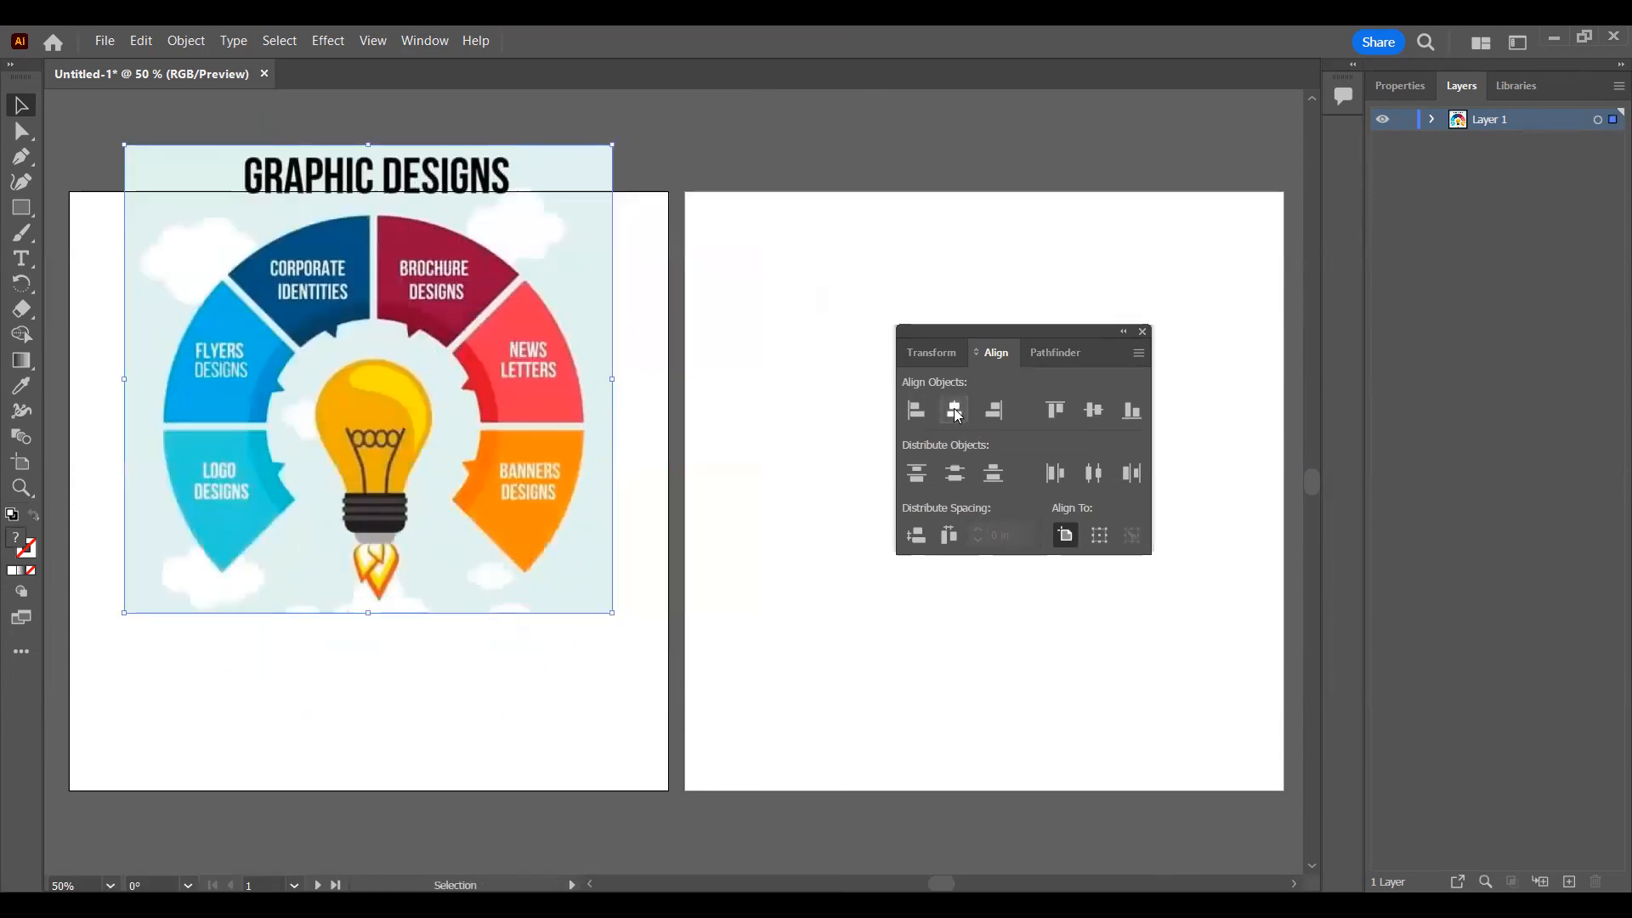
{"action": "left_click", "coordinate": [1094, 412]}
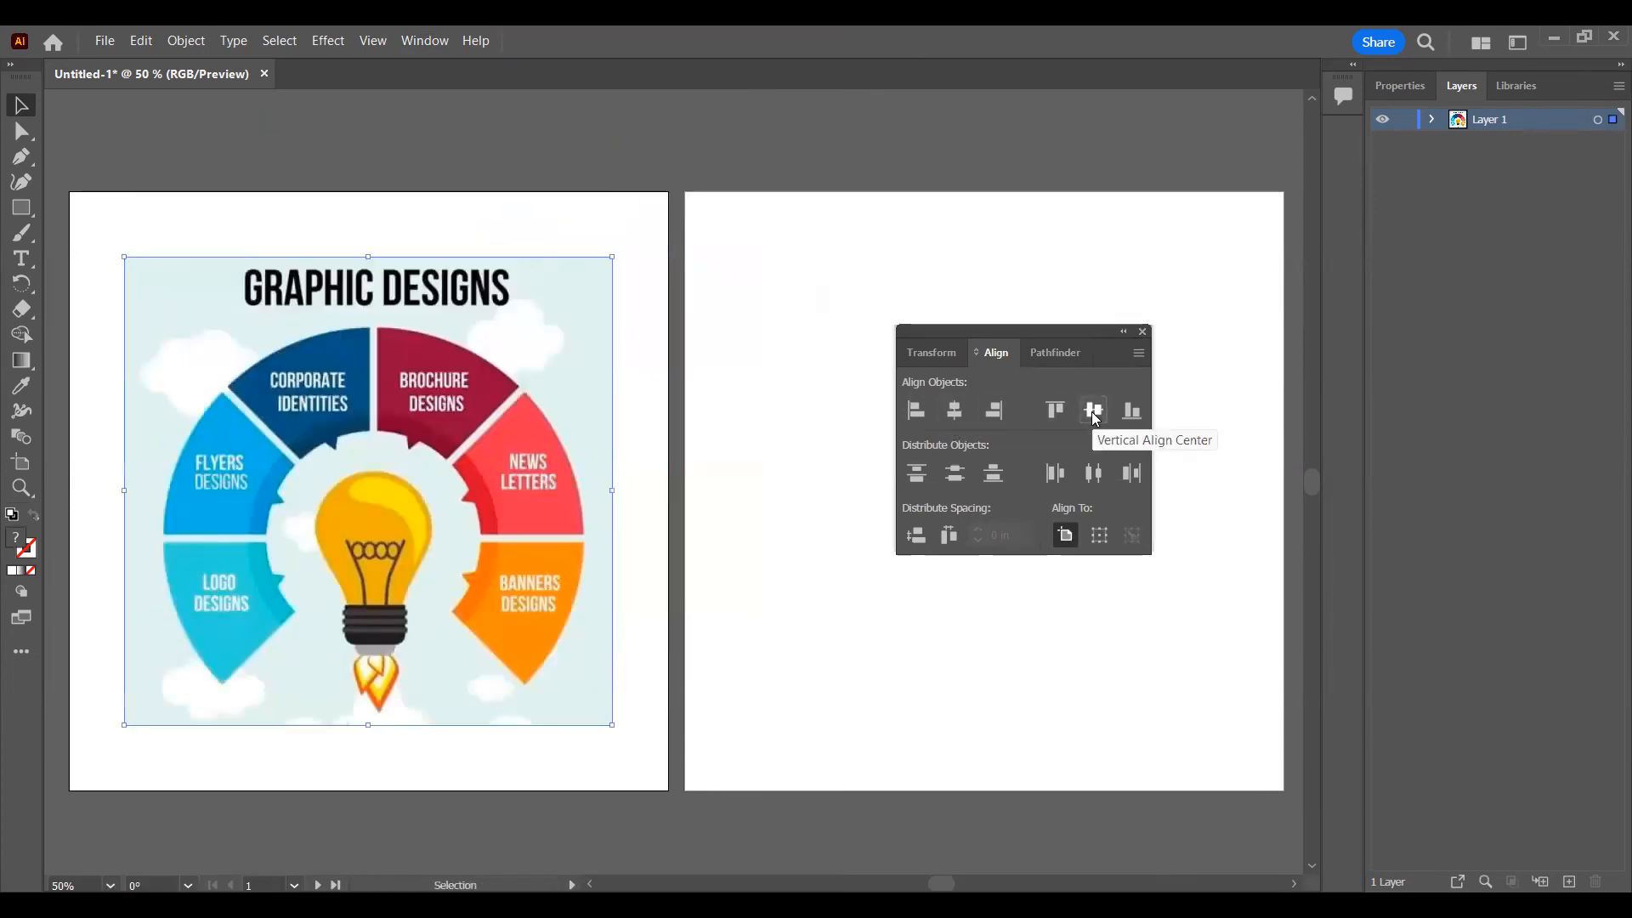
Step: Try aligning the infographic to the artboard's left, right, top and bottom edges, and center it both ways again
{"action": "left_click", "coordinate": [916, 412]}
{"action": "left_click", "coordinate": [994, 412]}
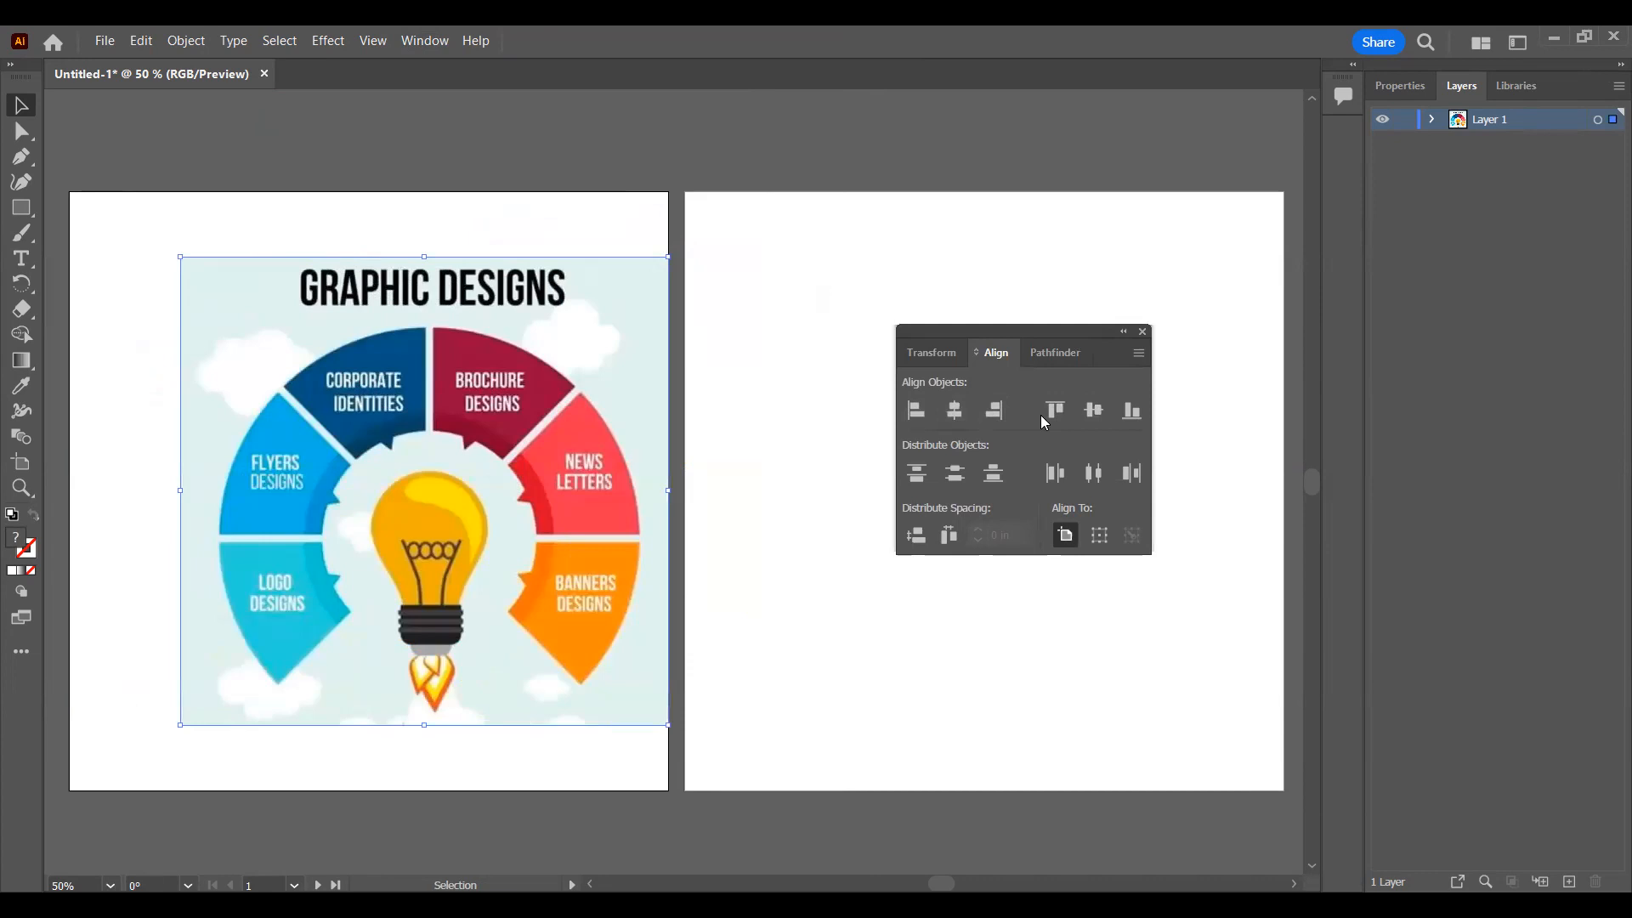
{"action": "left_click", "coordinate": [1054, 411]}
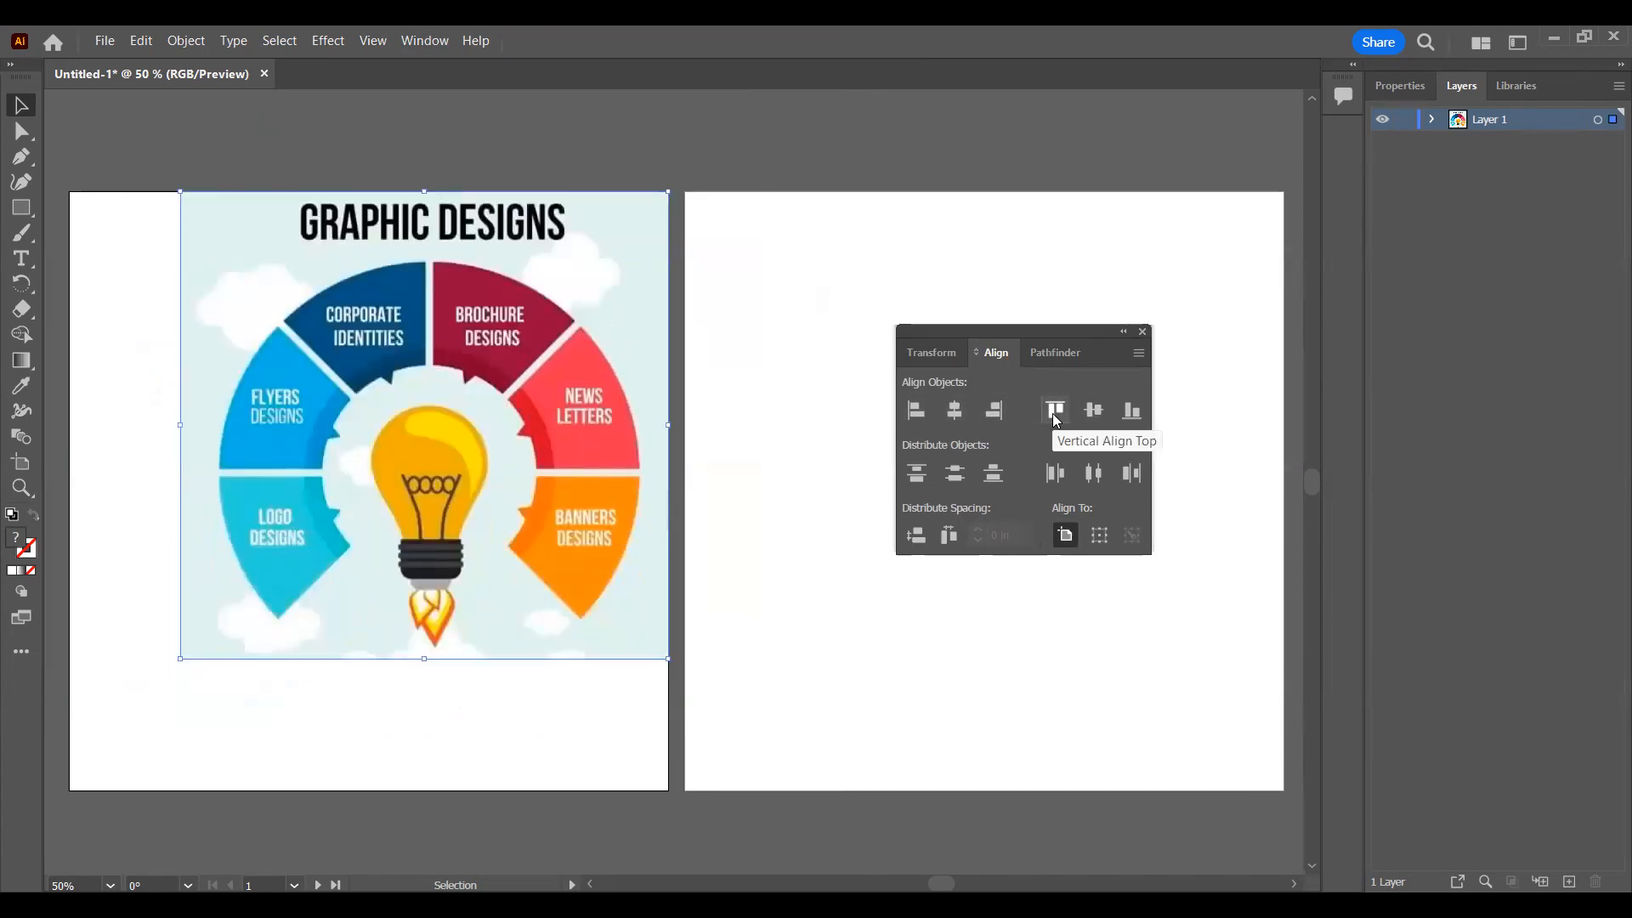
{"action": "left_click", "coordinate": [1126, 416]}
{"action": "left_click", "coordinate": [955, 412]}
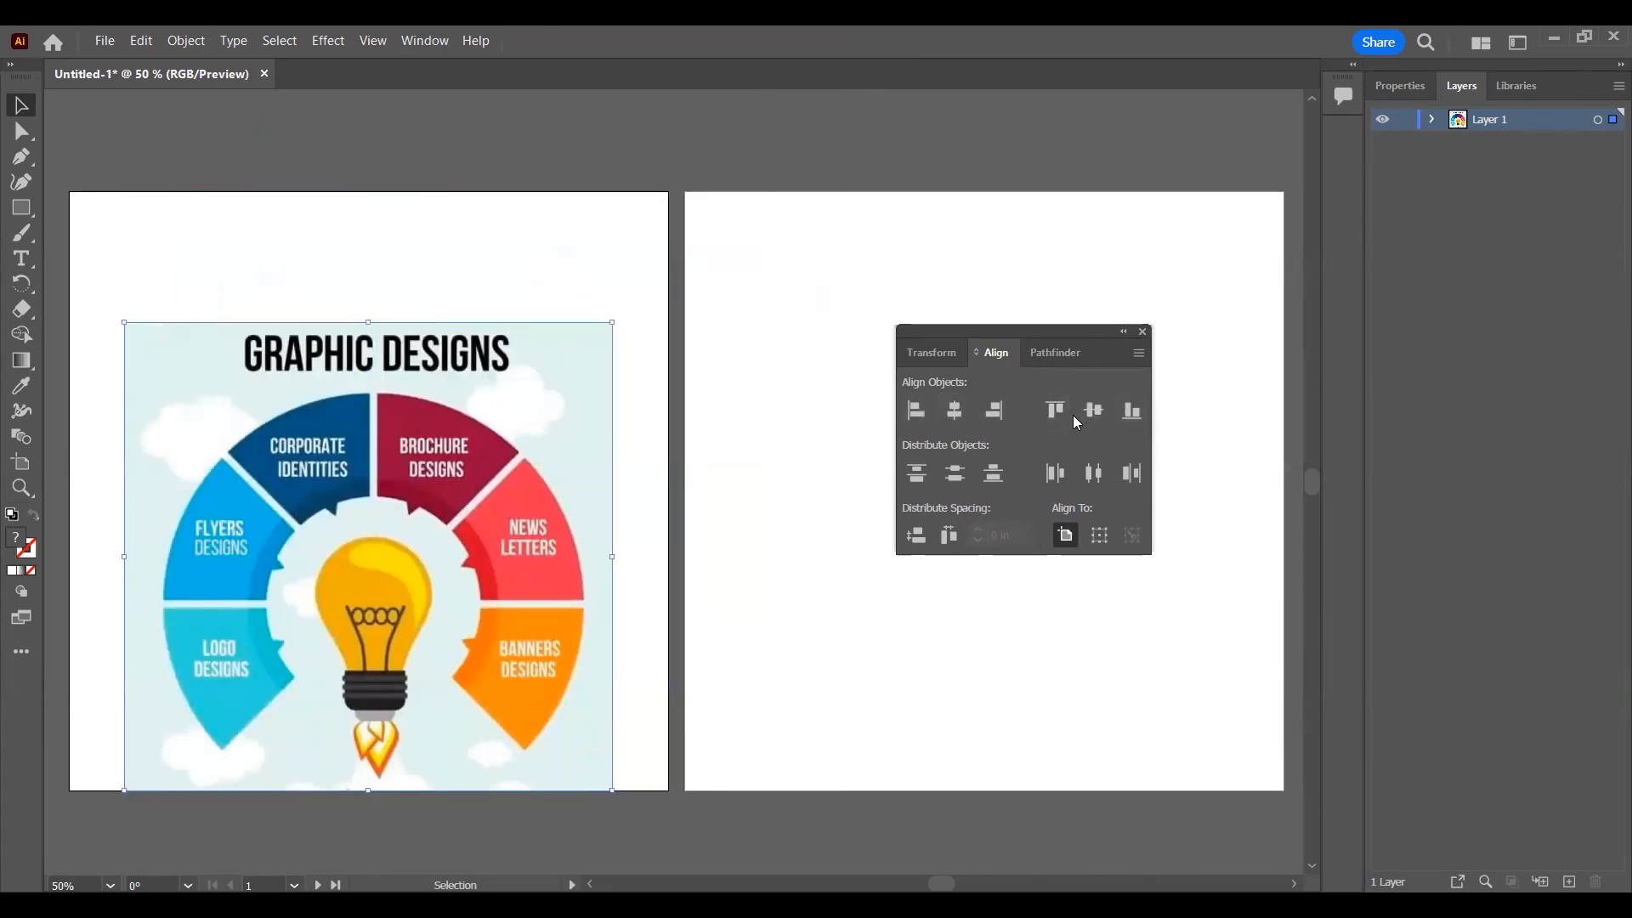
{"action": "left_click", "coordinate": [1091, 410]}
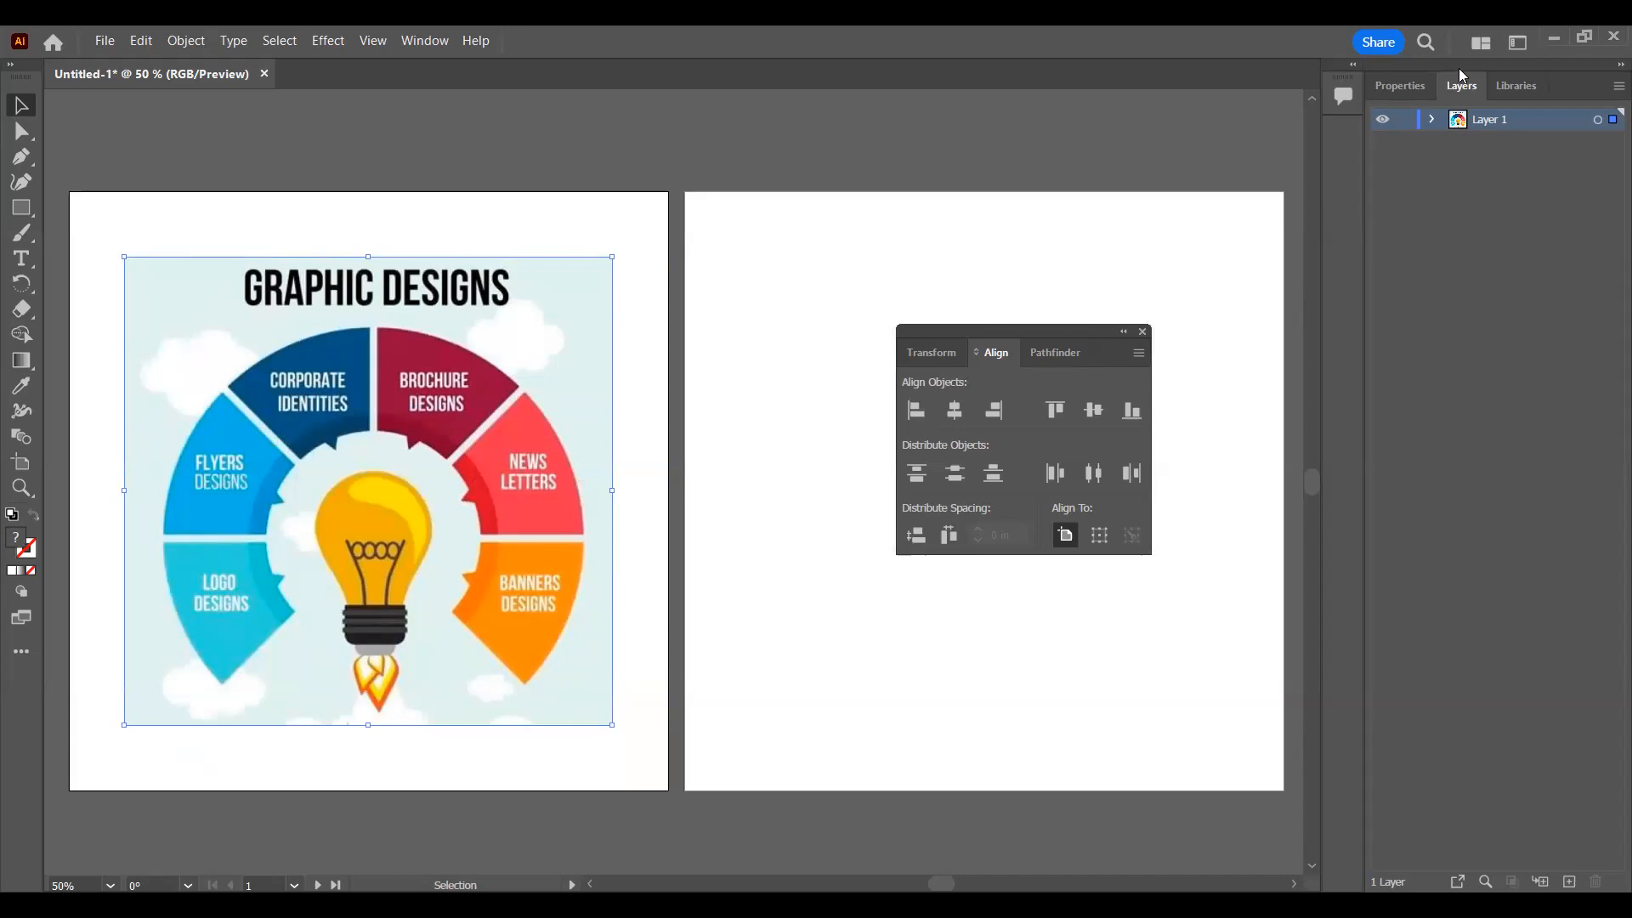
Step: Dock the Align panel group above the Layers panel and look through its Transform and Pathfinder panels
{"action": "left_click_drag", "start_coordinate": [1003, 331], "coordinate": [1458, 68]}
{"action": "left_click", "coordinate": [1450, 408]}
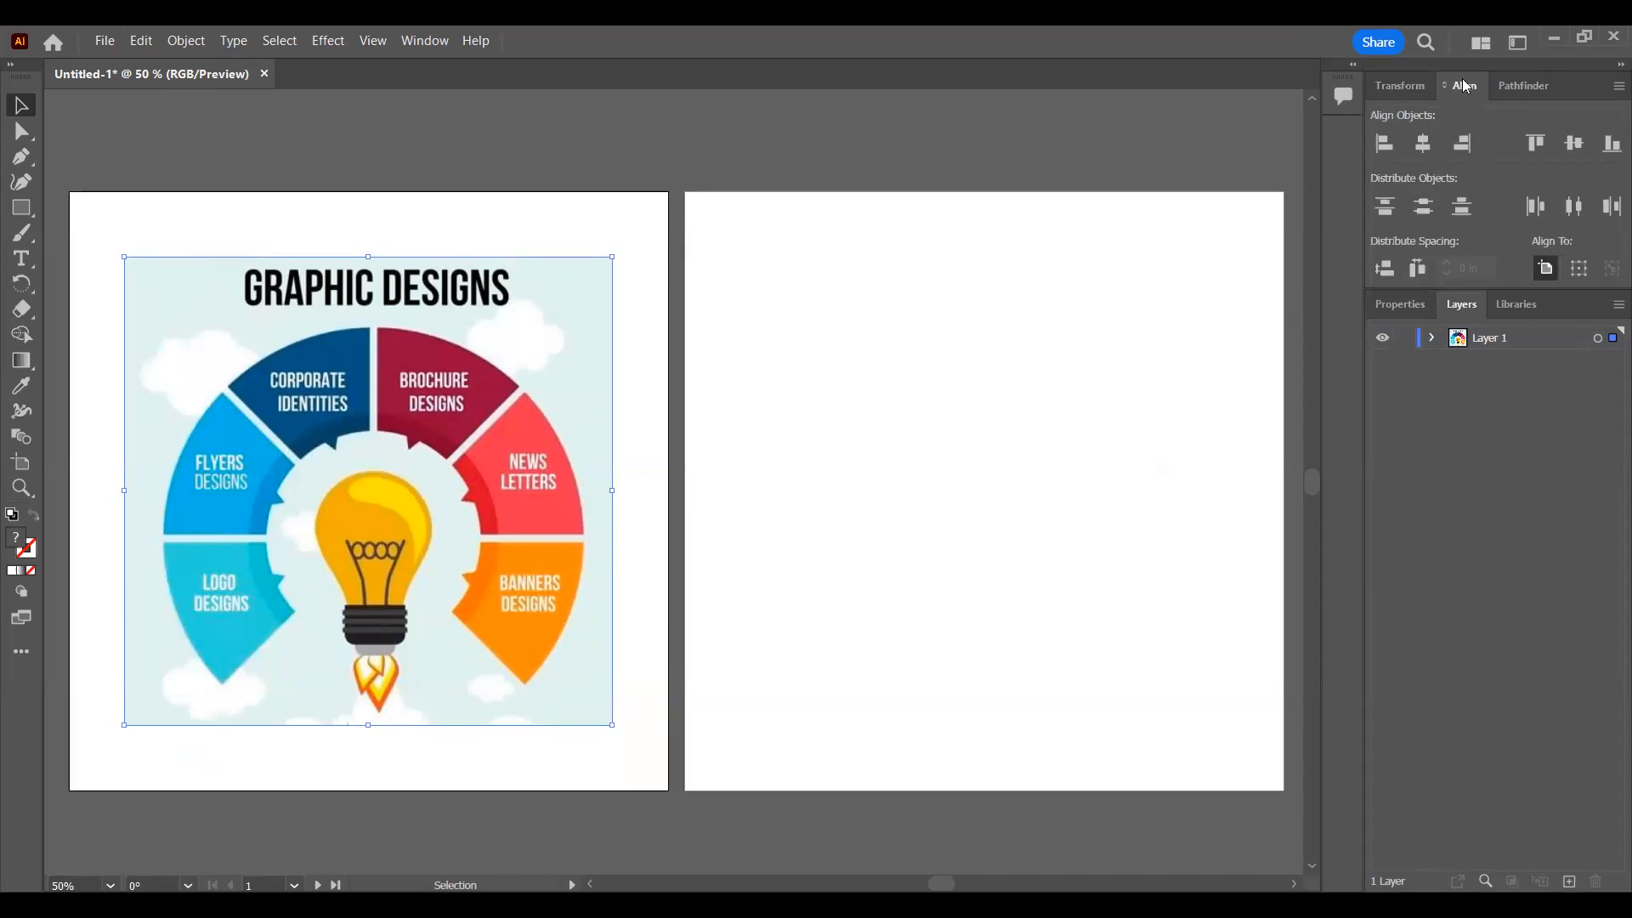
{"action": "left_click", "coordinate": [1403, 85]}
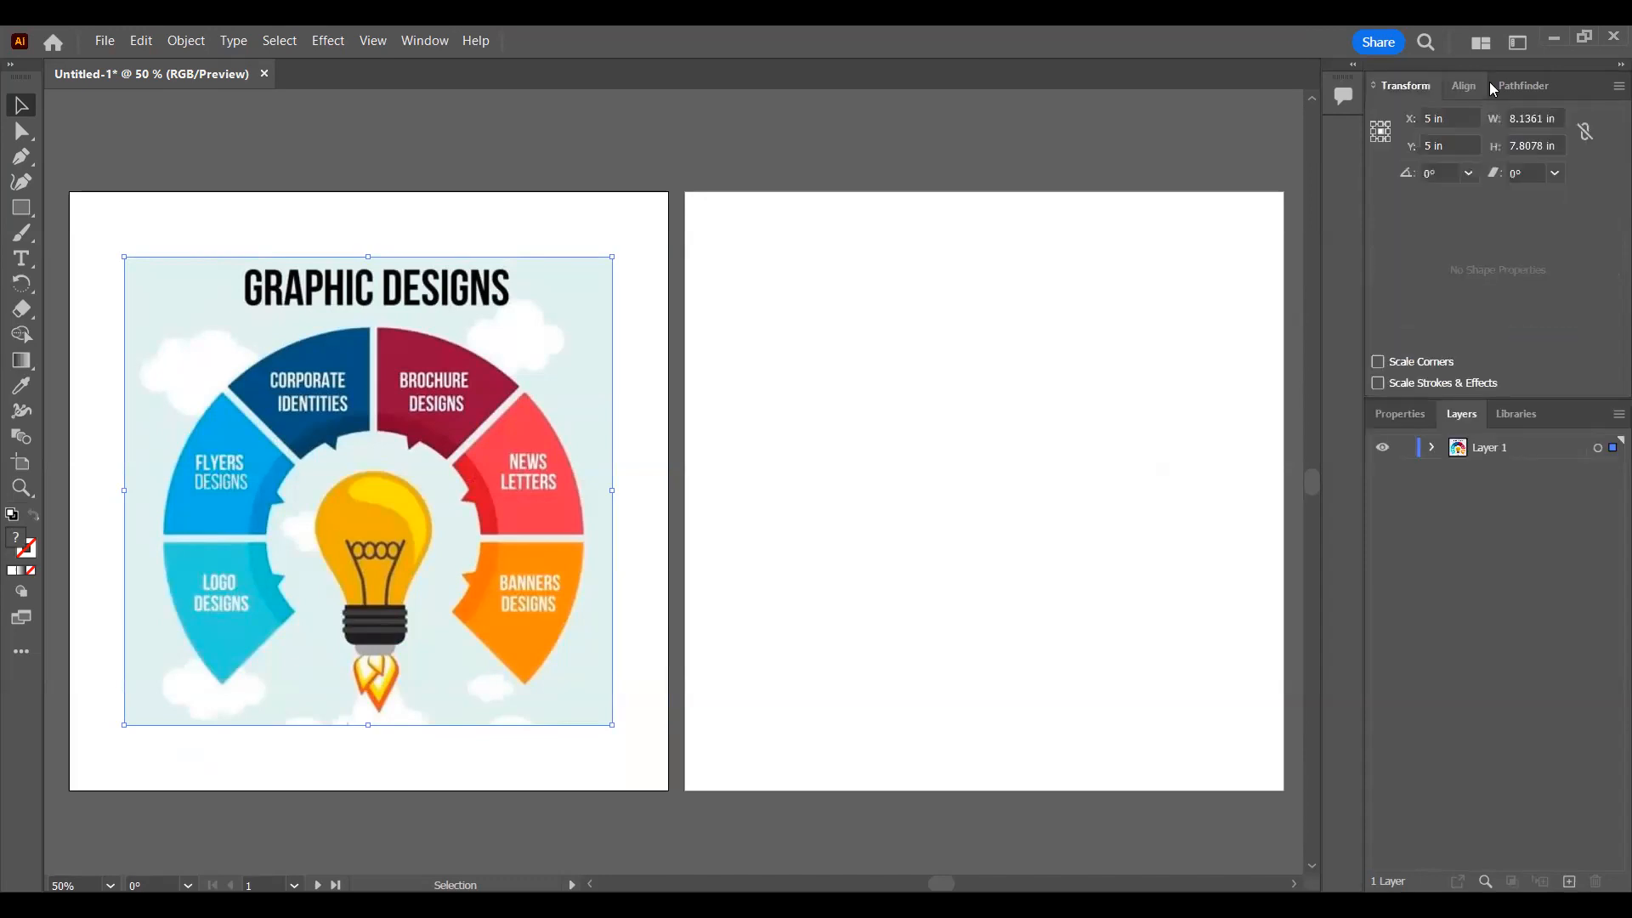
{"action": "left_click", "coordinate": [1530, 87]}
{"action": "left_click", "coordinate": [1464, 83]}
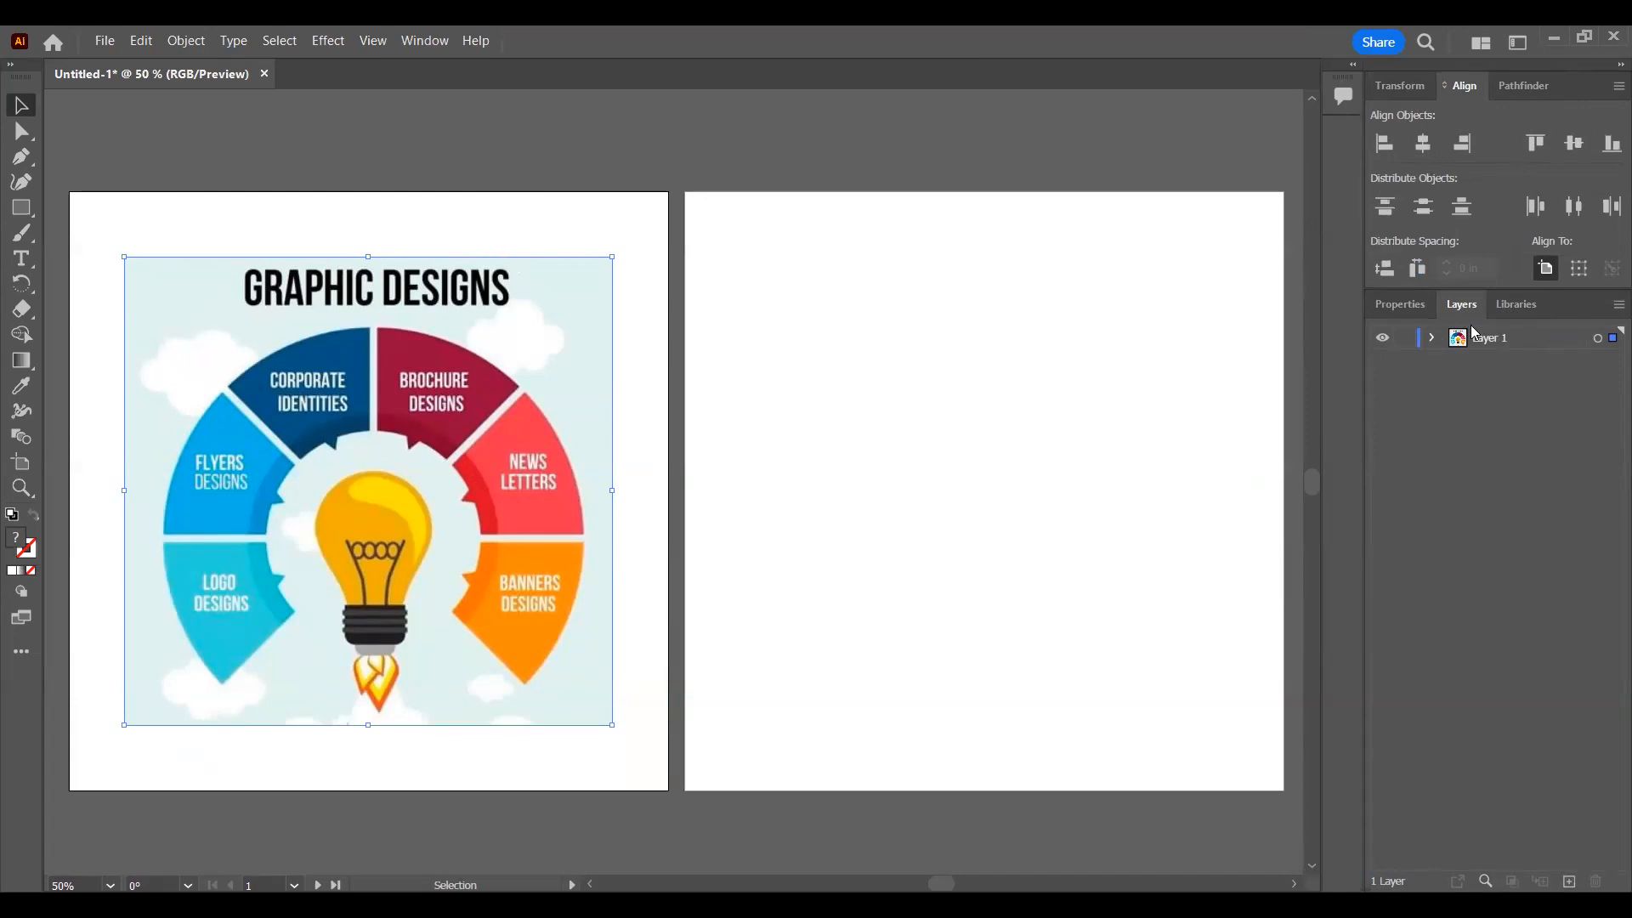
Step: Float the Layers panel, widen it and expand Layer 1 down to the contents of the clip group
{"action": "left_click", "coordinate": [1434, 339]}
{"action": "left_click", "coordinate": [1435, 338]}
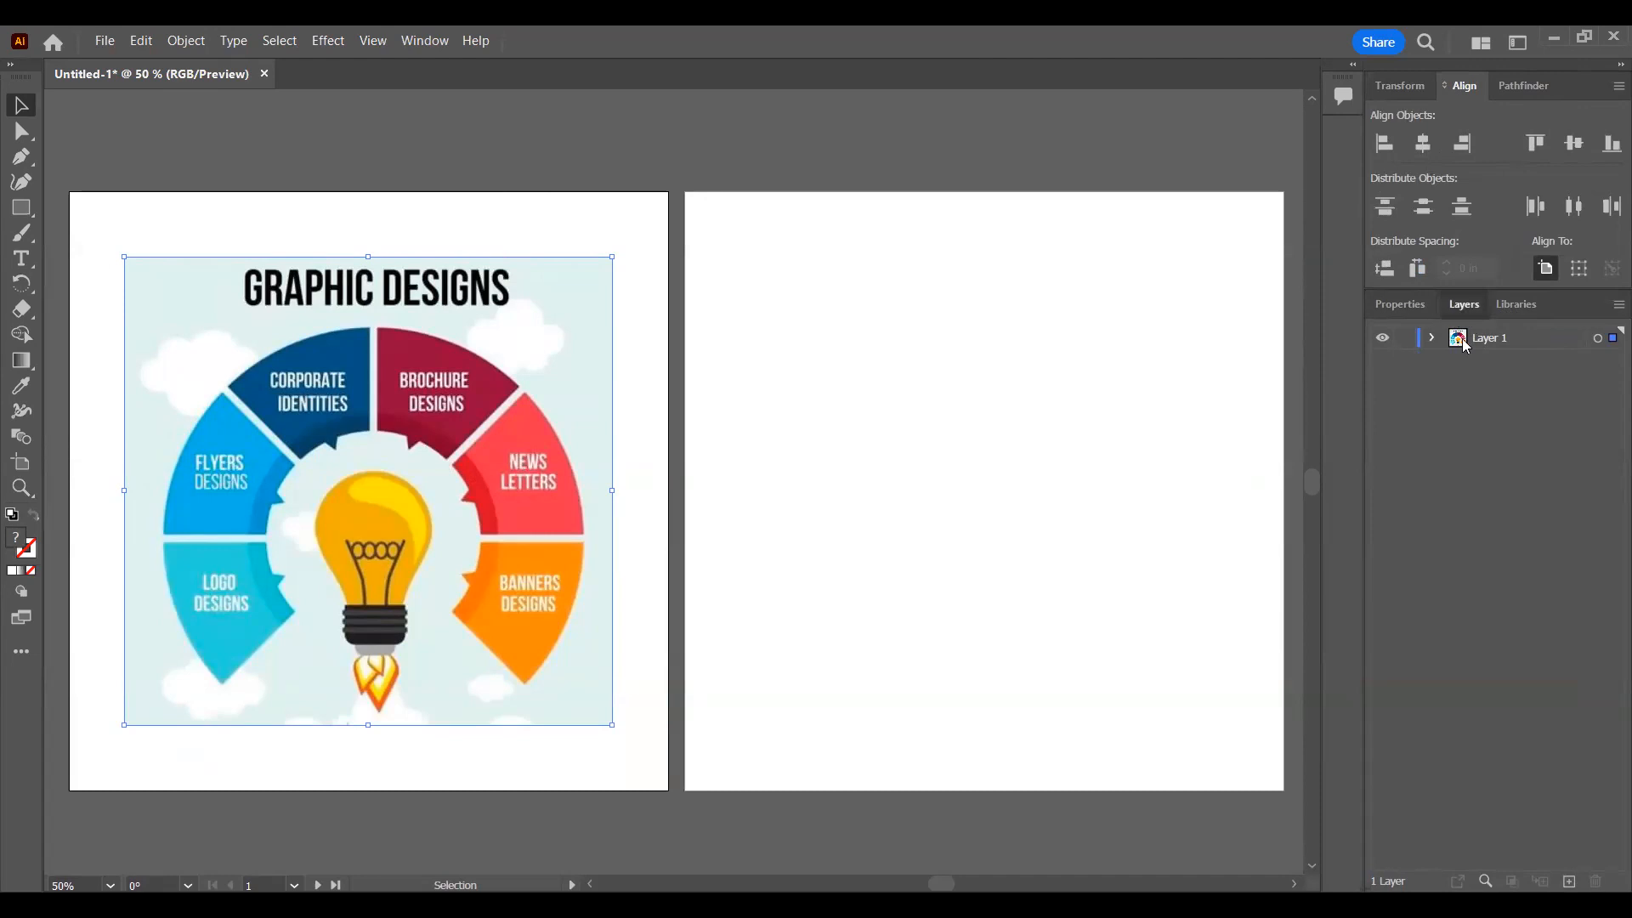
{"action": "left_click_drag", "start_coordinate": [1469, 311], "coordinate": [844, 270]}
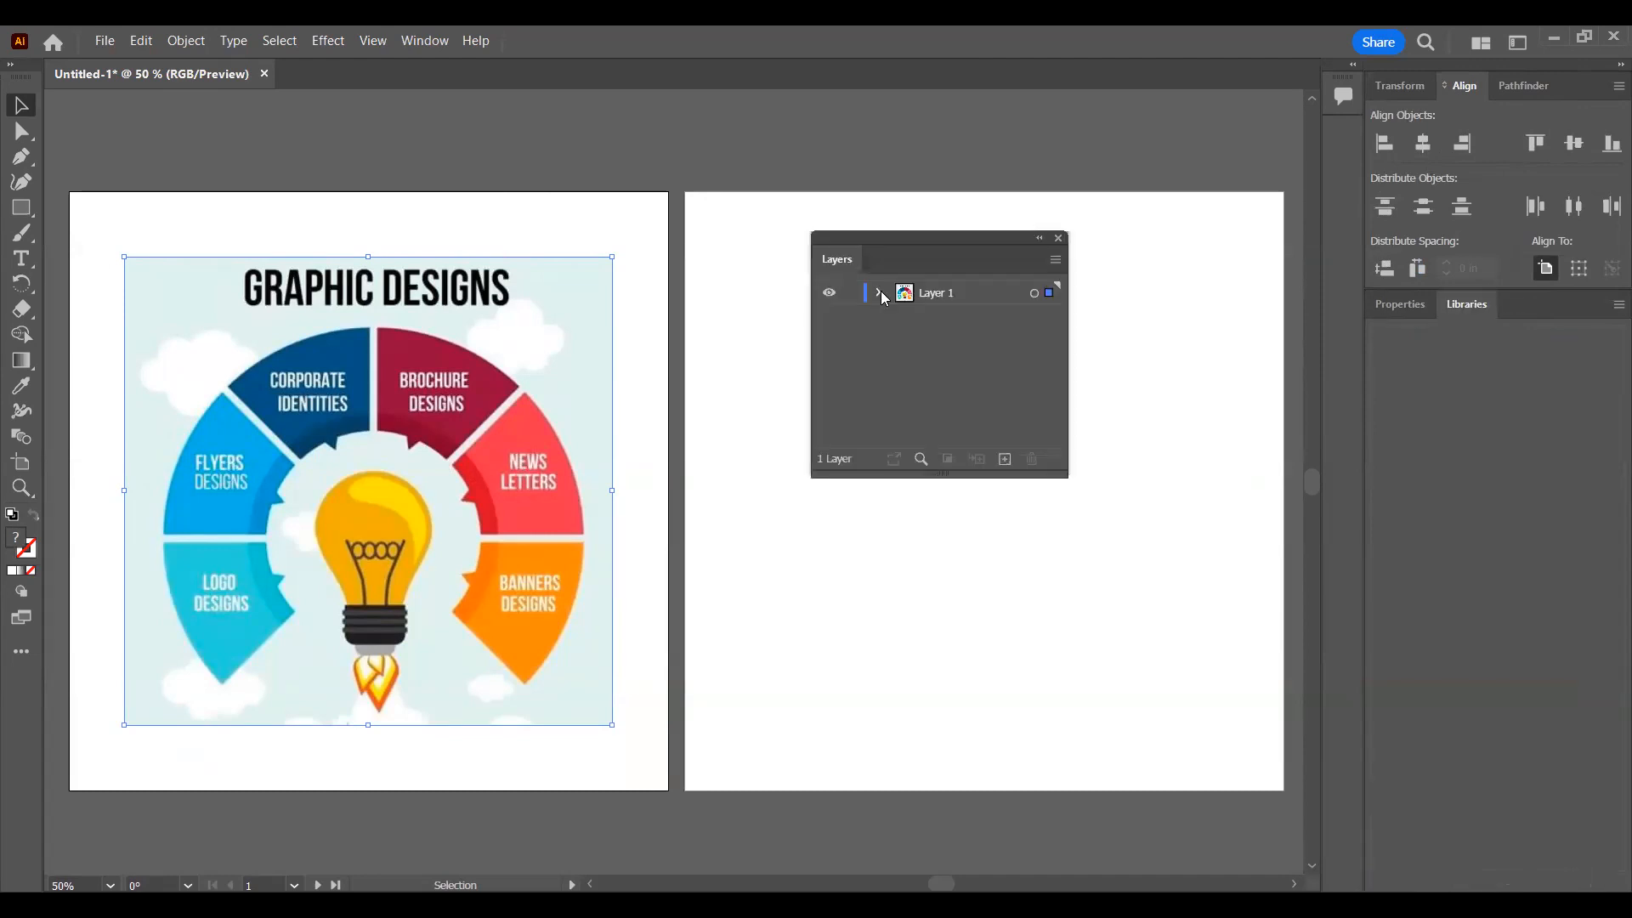
{"action": "left_click", "coordinate": [880, 293]}
{"action": "left_click", "coordinate": [904, 316]}
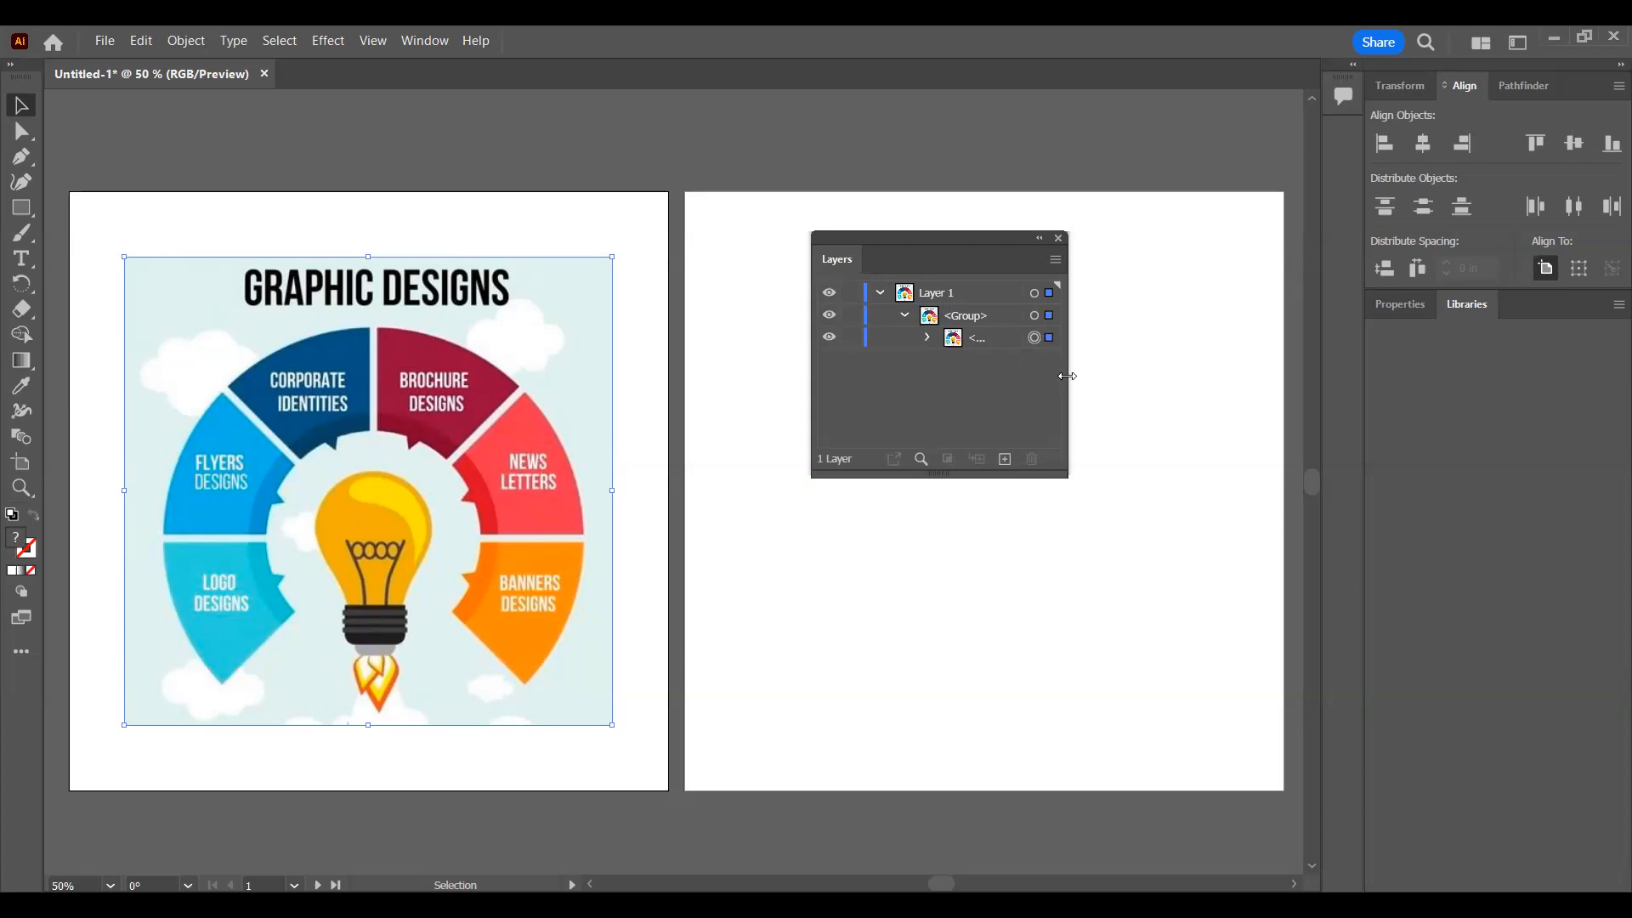
{"action": "left_click_drag", "start_coordinate": [1294, 380], "coordinate": [1169, 383]}
{"action": "left_click", "coordinate": [928, 338]}
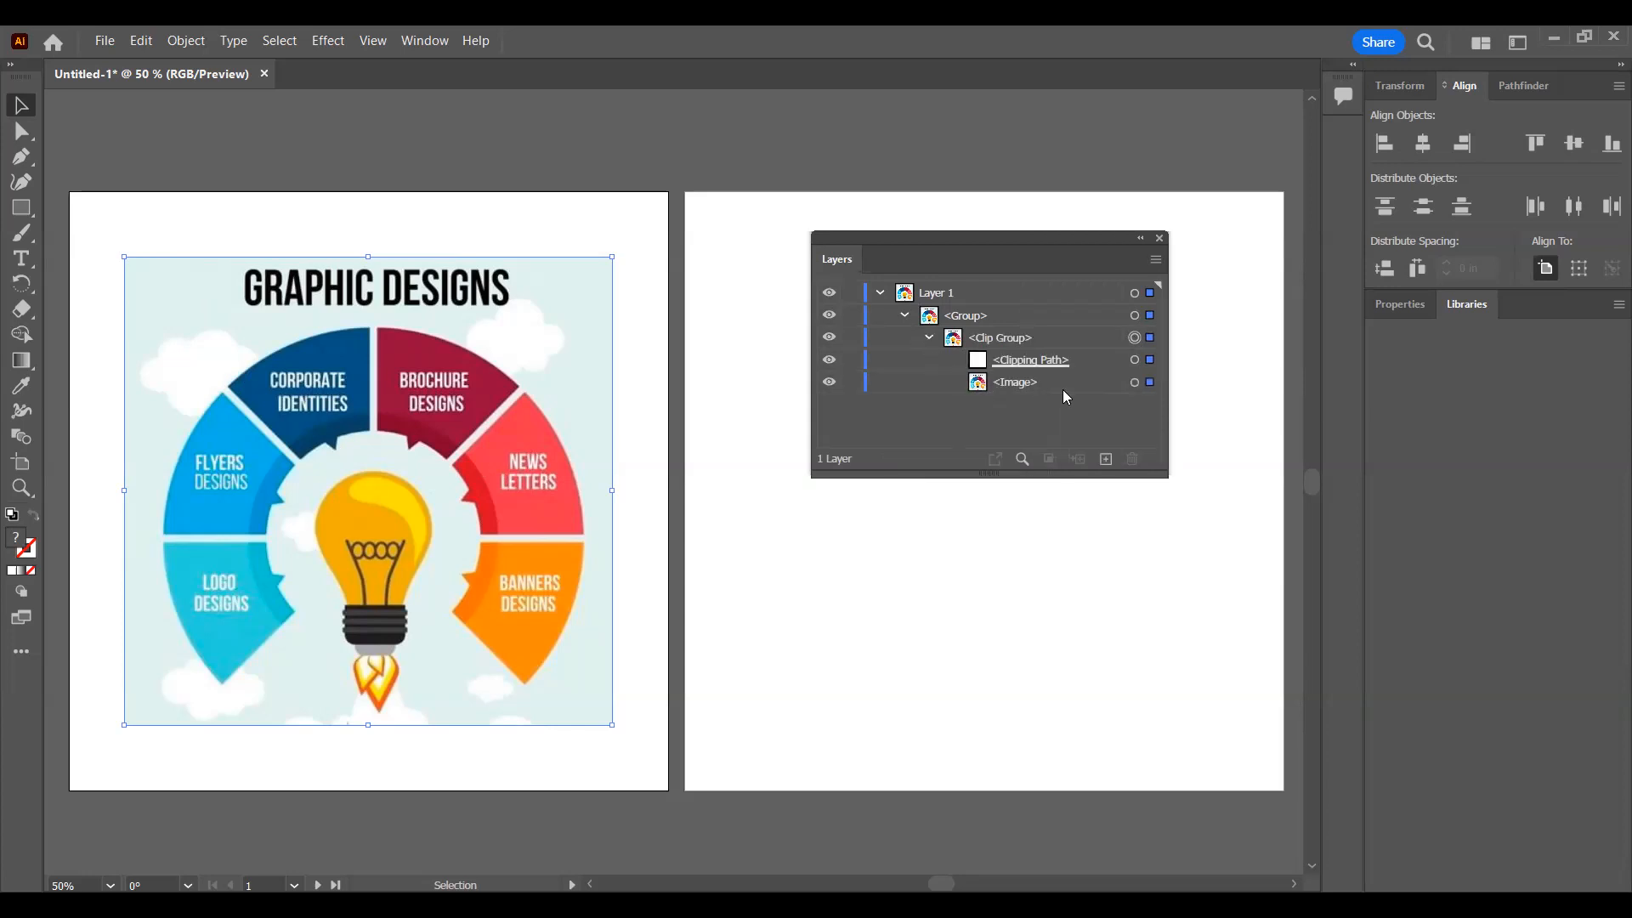
Step: Take the image out of its group and clip group directly into Layer 1, and dock the Layers panel beside Libraries
{"action": "left_click", "coordinate": [1134, 383]}
{"action": "left_click_drag", "start_coordinate": [1026, 394], "coordinate": [1027, 315]}
{"action": "left_click_drag", "start_coordinate": [1113, 481], "coordinate": [1132, 460]}
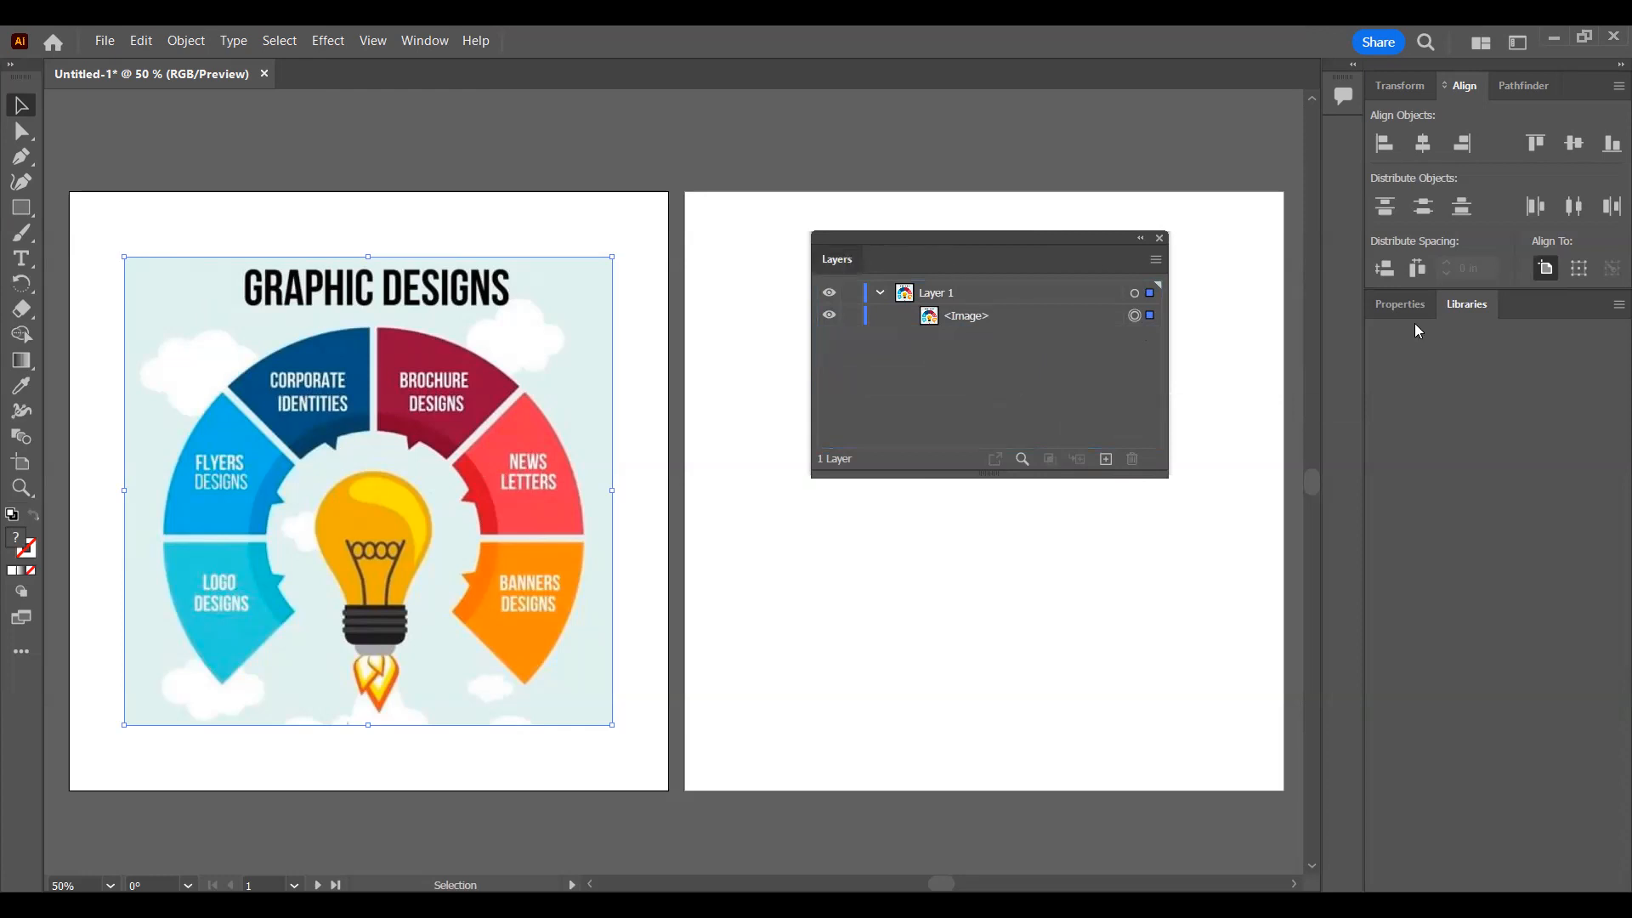
{"action": "left_click_drag", "start_coordinate": [1455, 301], "coordinate": [1473, 330]}
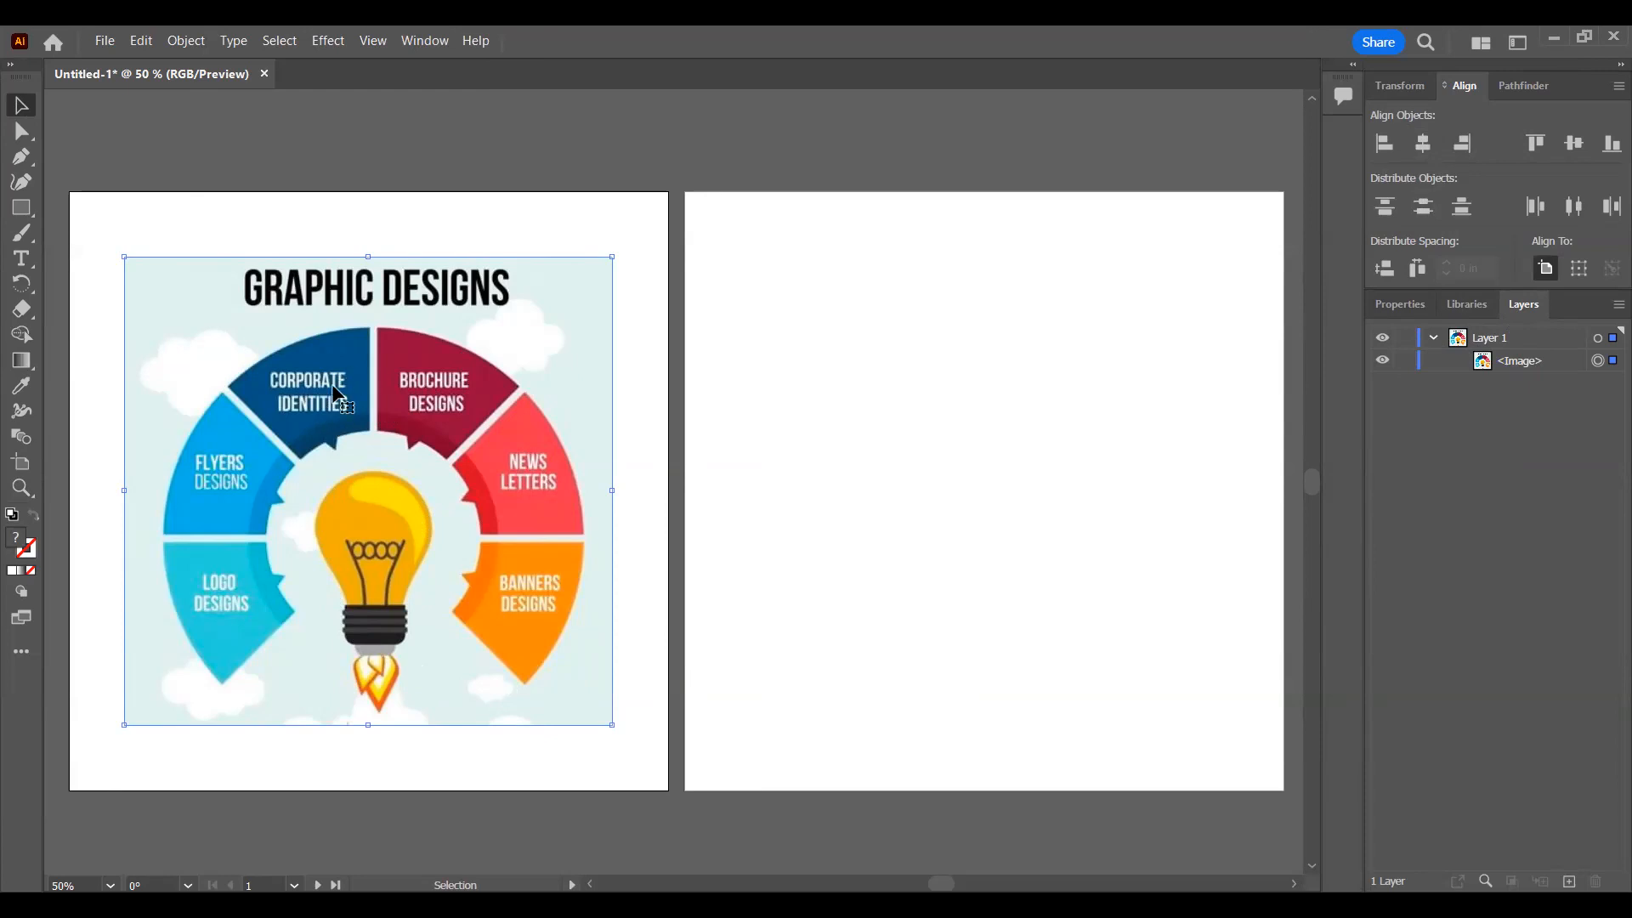
Step: Select the infographic image, try moving it onto the second artboard twice and undo both moves
{"action": "left_click", "coordinate": [974, 288]}
{"action": "left_click", "coordinate": [346, 334]}
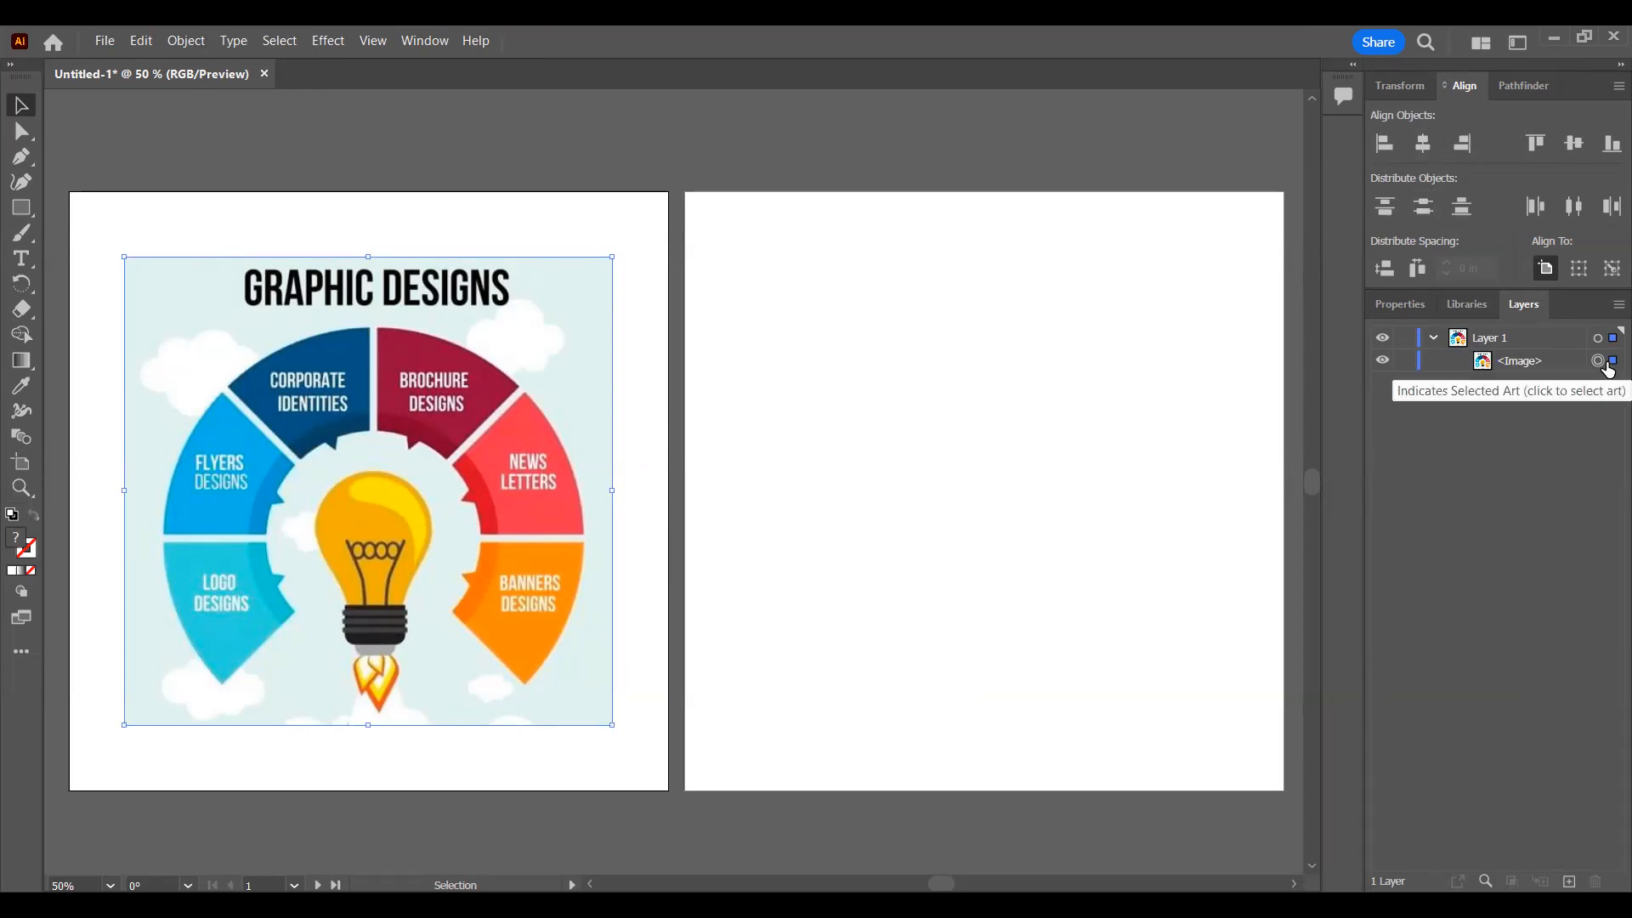
{"action": "left_click_drag", "start_coordinate": [419, 471], "coordinate": [790, 417]}
{"action": "key", "text": "ctrl+z"}
{"action": "left_click_drag", "start_coordinate": [455, 437], "coordinate": [1112, 344]}
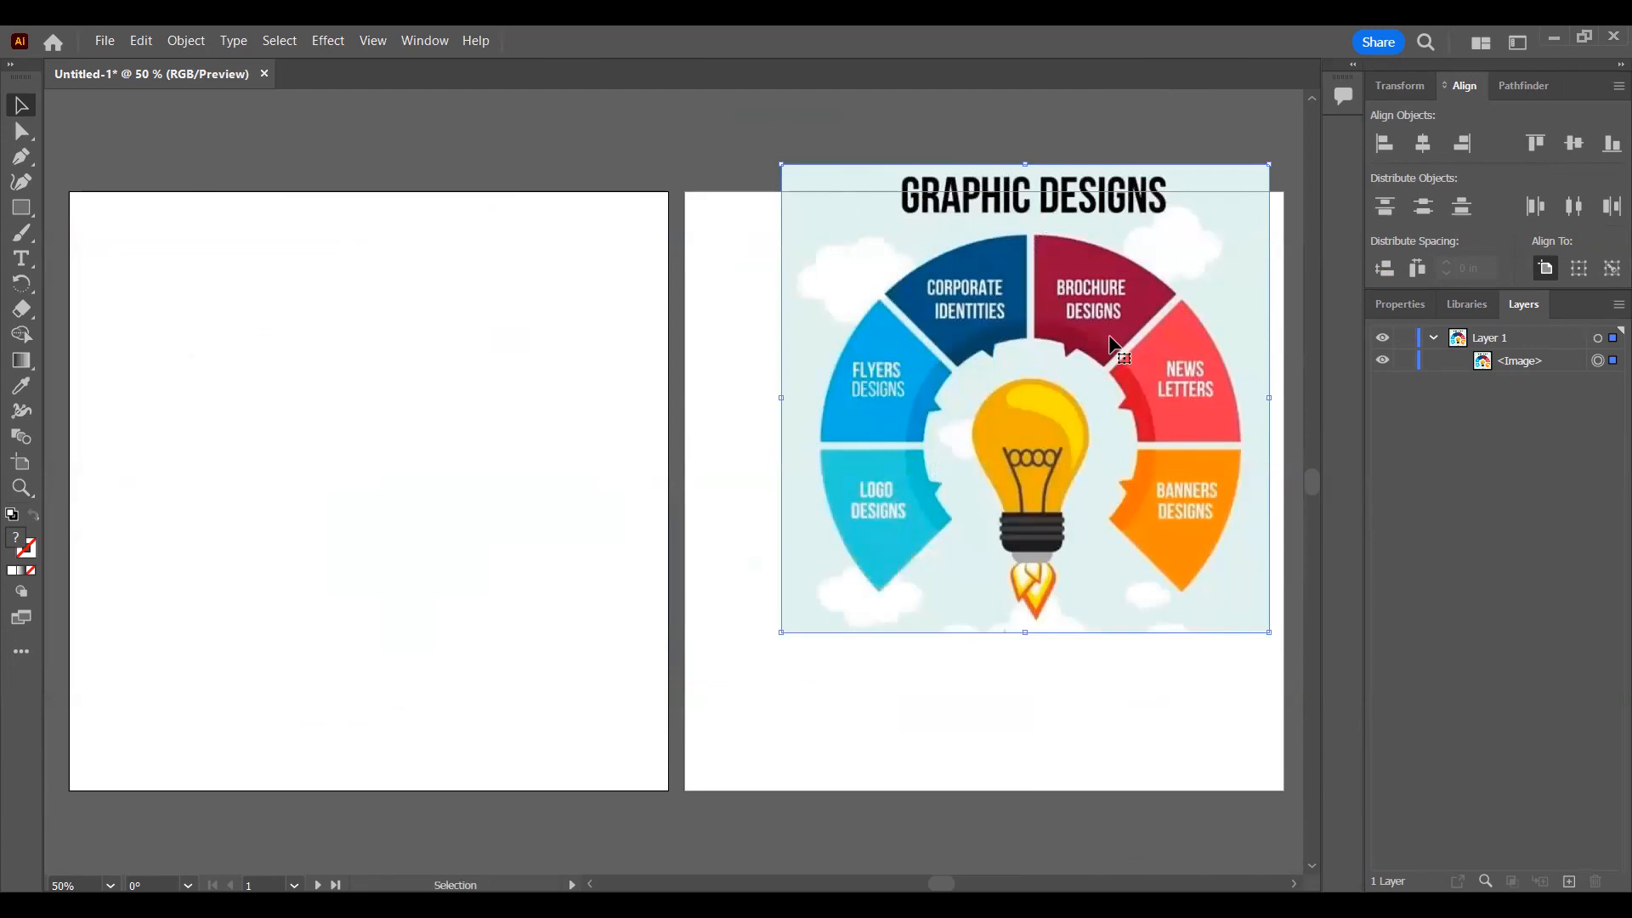
{"action": "key", "text": "ctrl+z"}
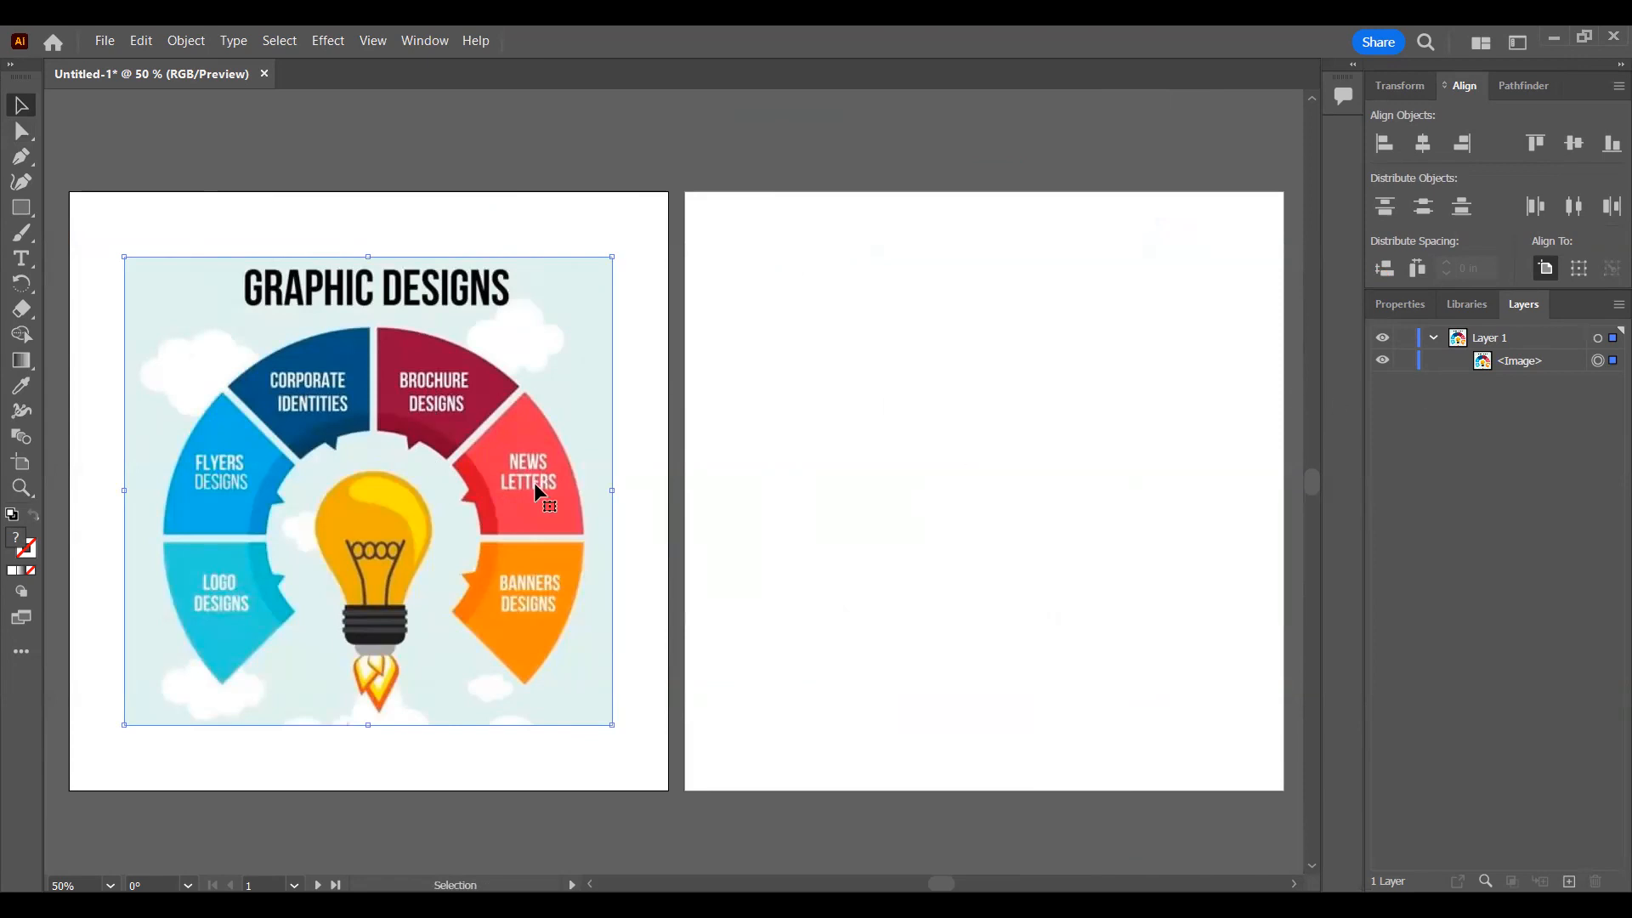
Step: Move the image around the first artboard and undo the larger shifts, keeping it slightly above center
{"action": "left_click_drag", "start_coordinate": [286, 399], "coordinate": [319, 317]}
{"action": "left_click_drag", "start_coordinate": [493, 439], "coordinate": [297, 338]}
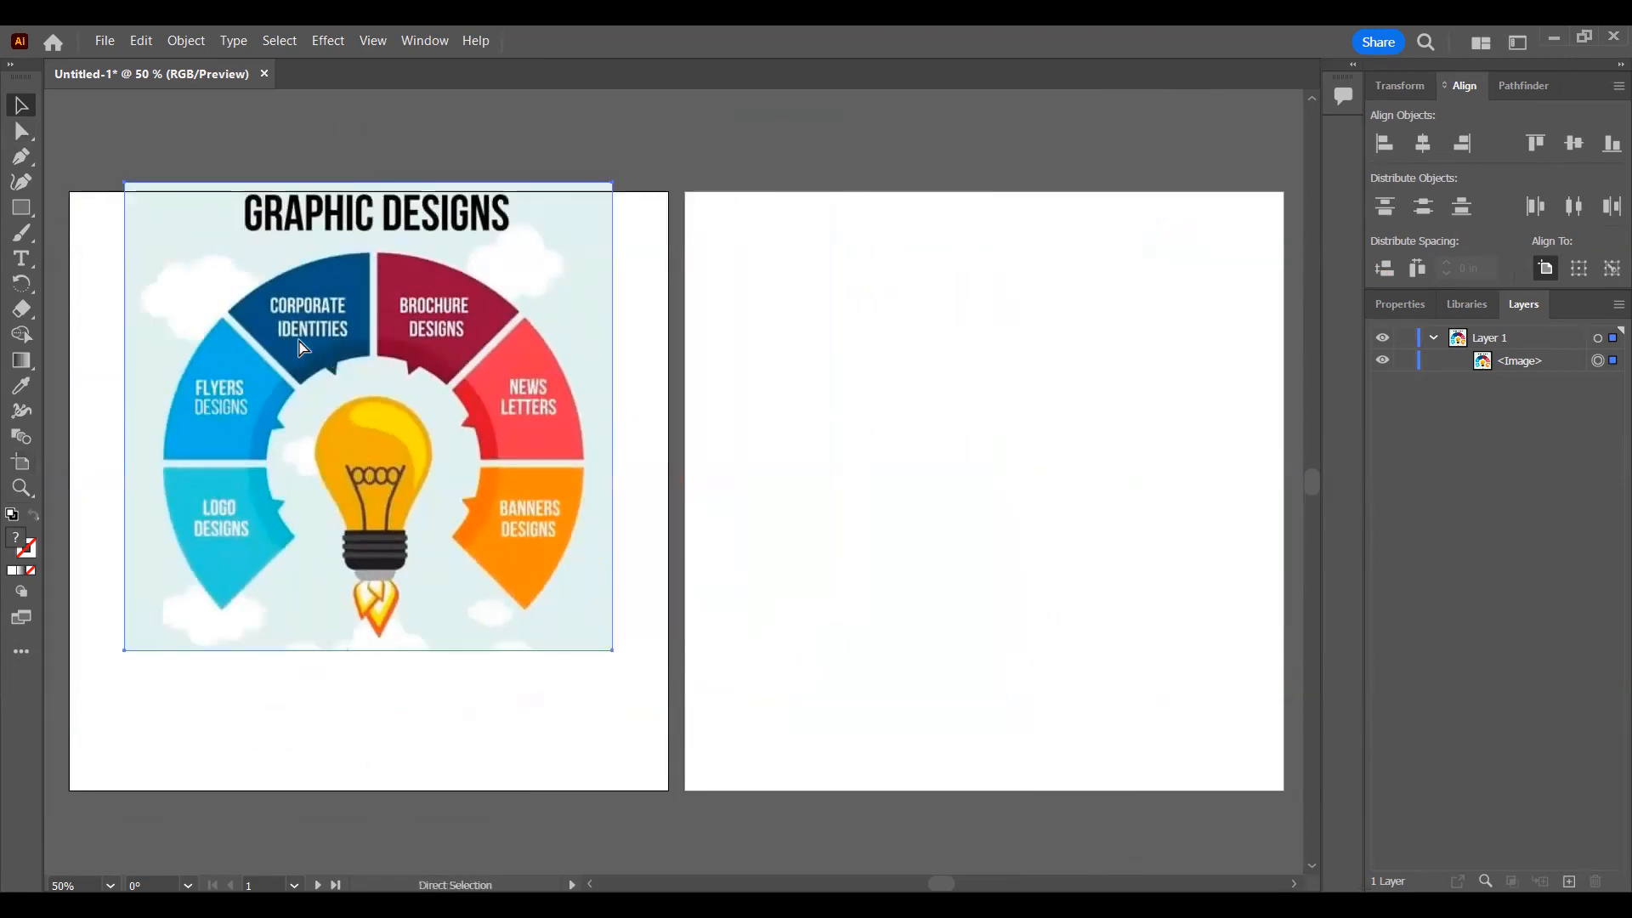
{"action": "key", "text": "ctrl+z"}
{"action": "key", "text": "ctrl+z"}
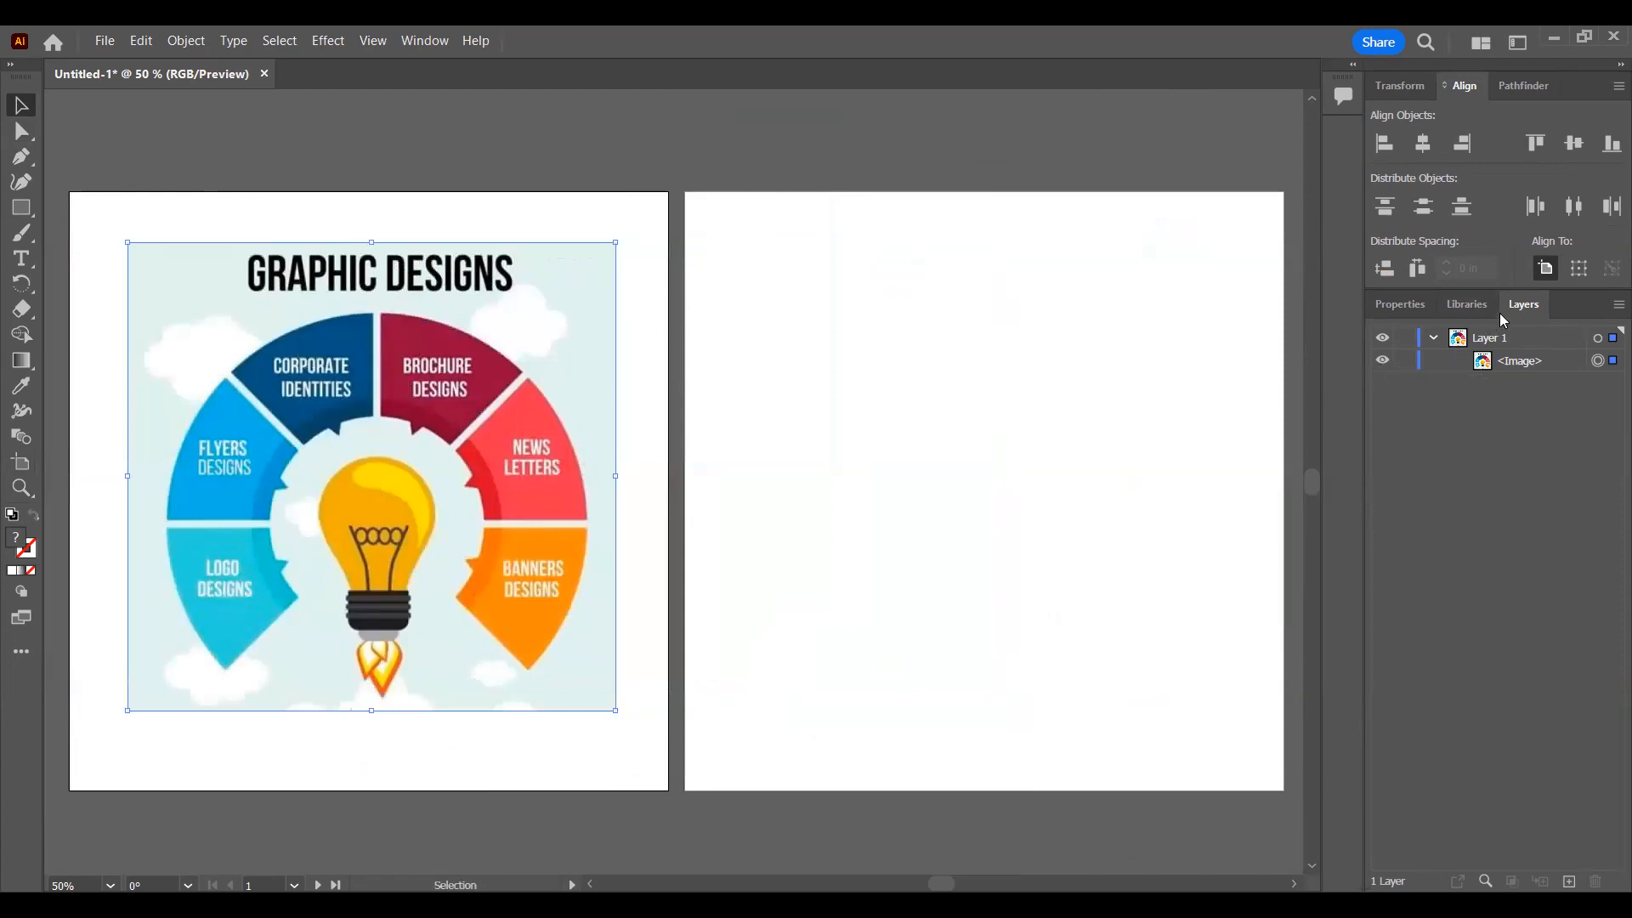
Step: Lock the infographic image inside Layer 1
{"action": "left_click", "coordinate": [1403, 362]}
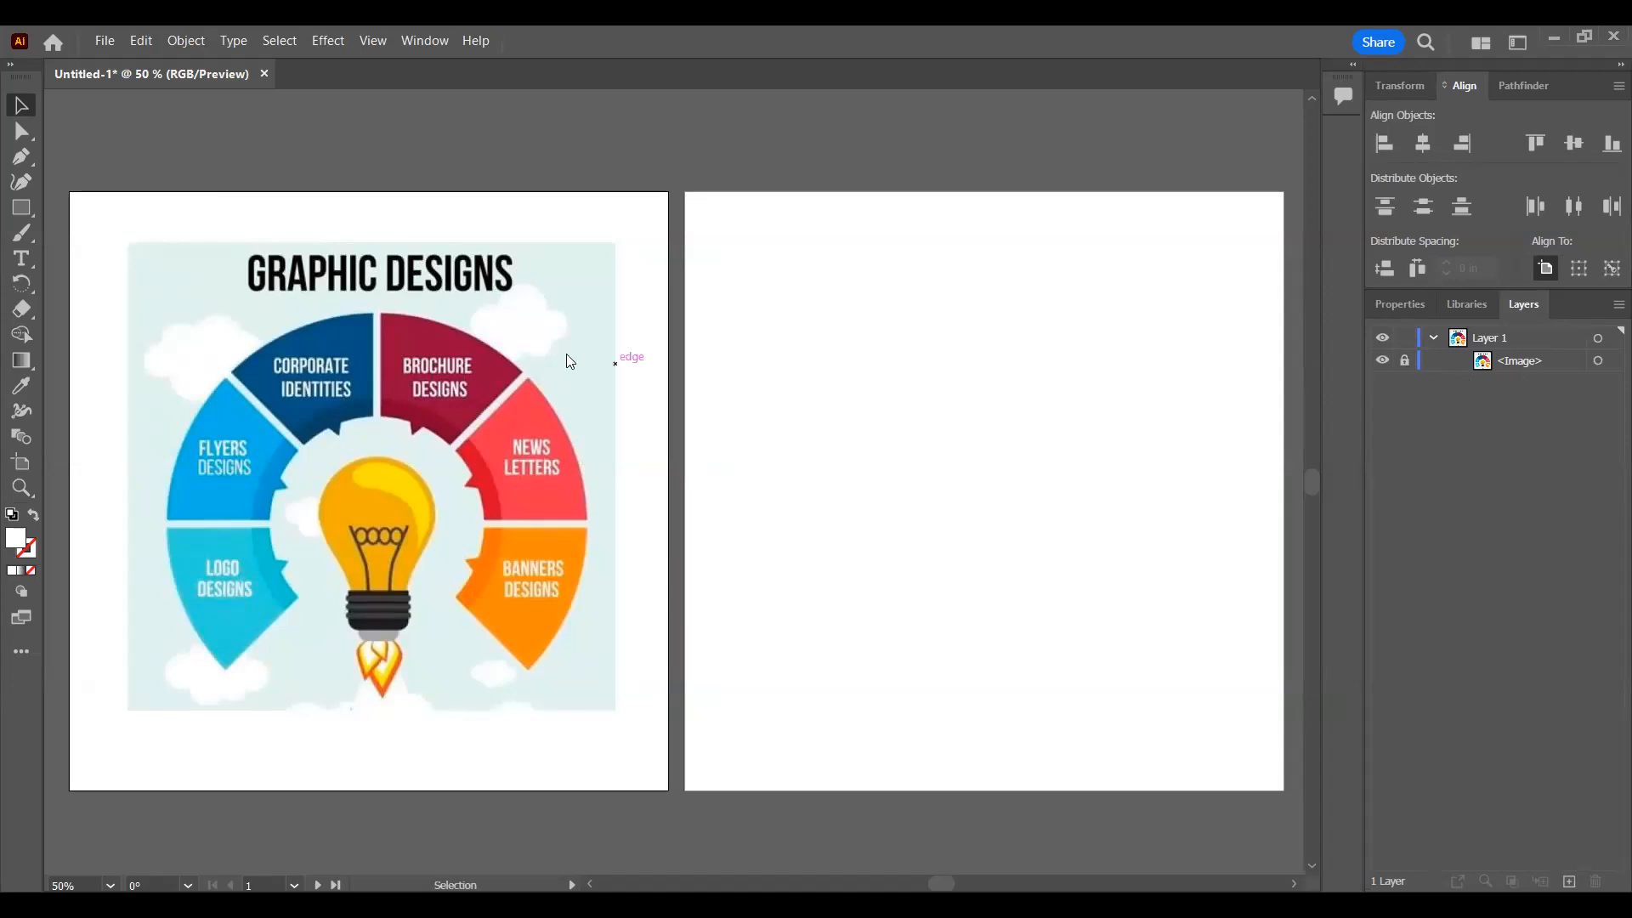
{"action": "scroll", "coordinate": [367, 321], "scroll_direction": "left", "scroll_amount": 1}
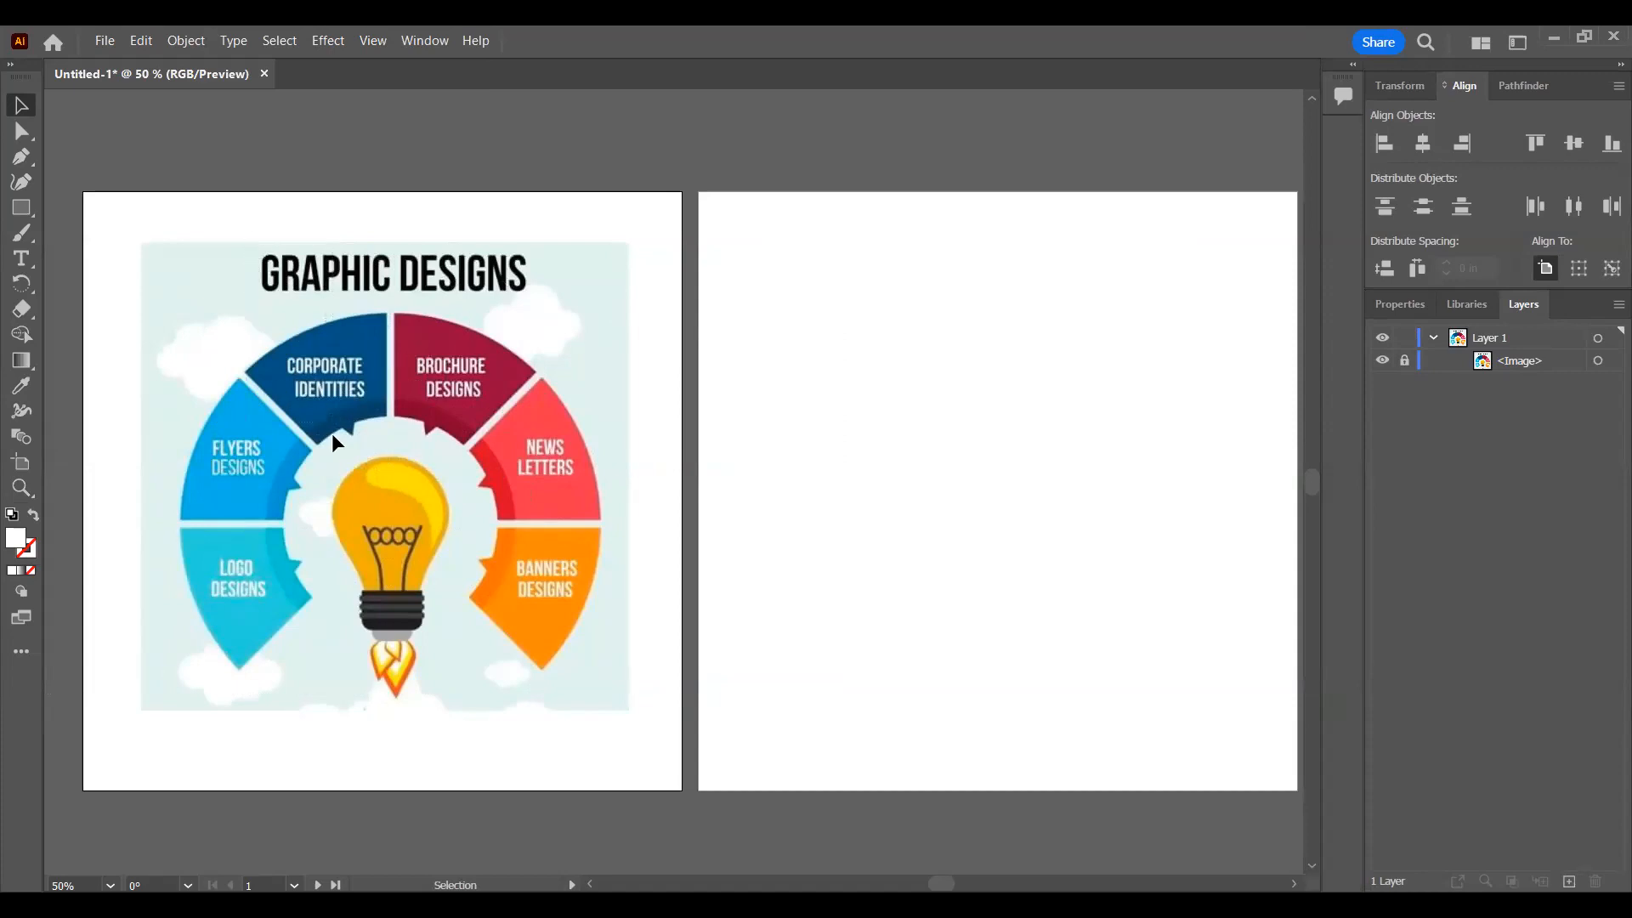
Step: Unlock the image, try moving it toward the second artboard, undo the move and lock it again
{"action": "left_click", "coordinate": [1405, 362]}
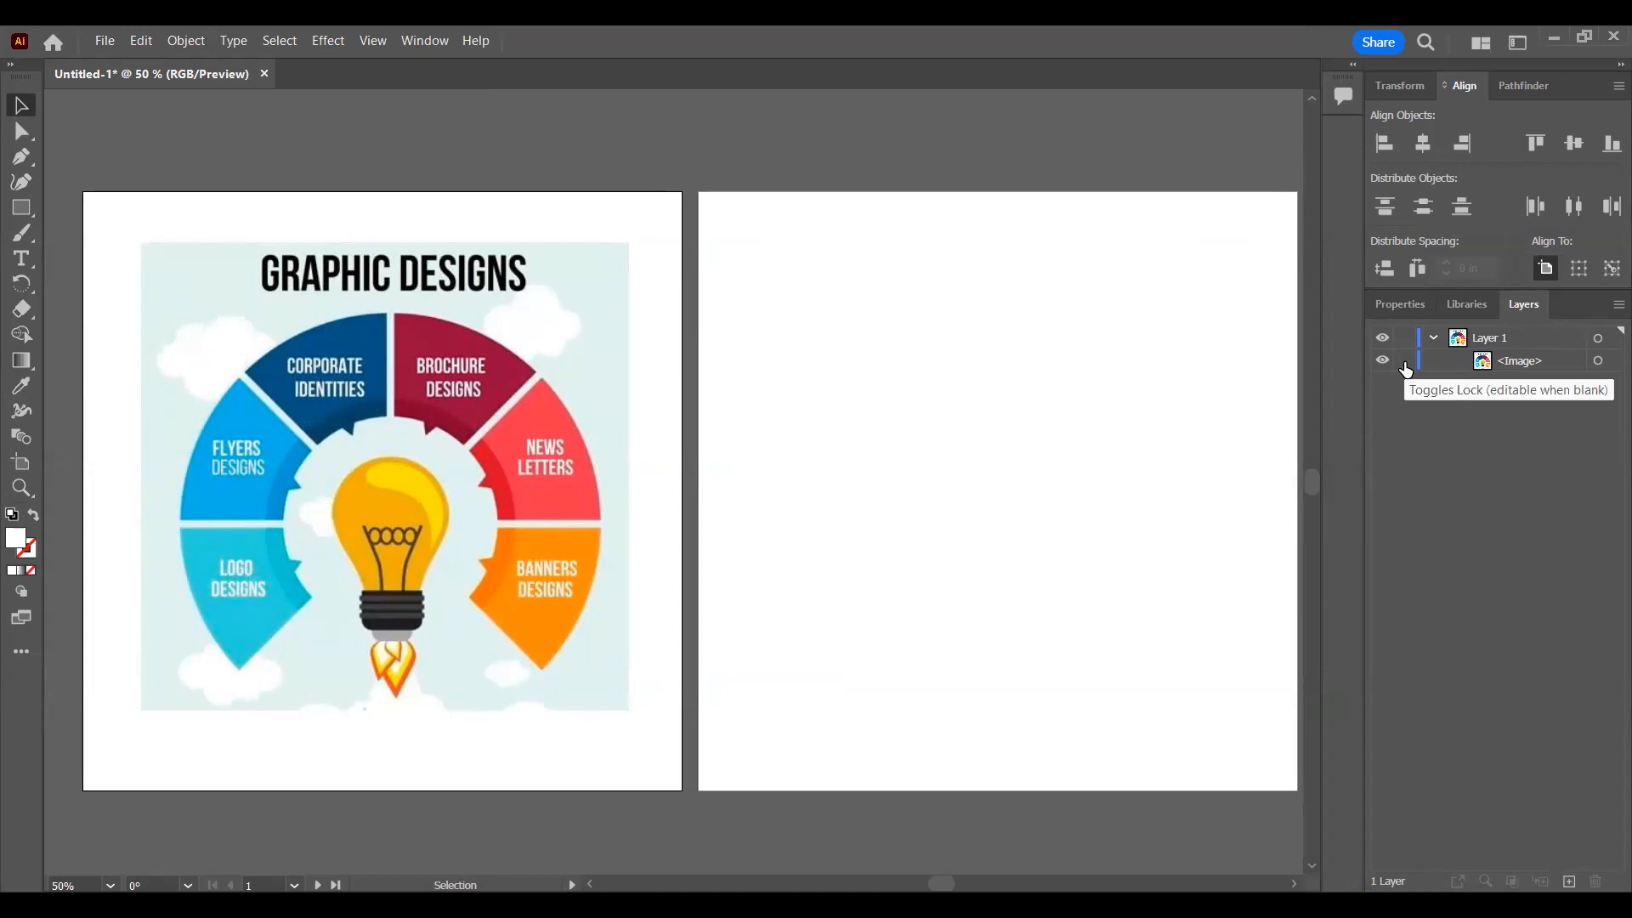
{"action": "left_click_drag", "start_coordinate": [367, 409], "coordinate": [760, 525]}
{"action": "key", "text": "ctrl+z"}
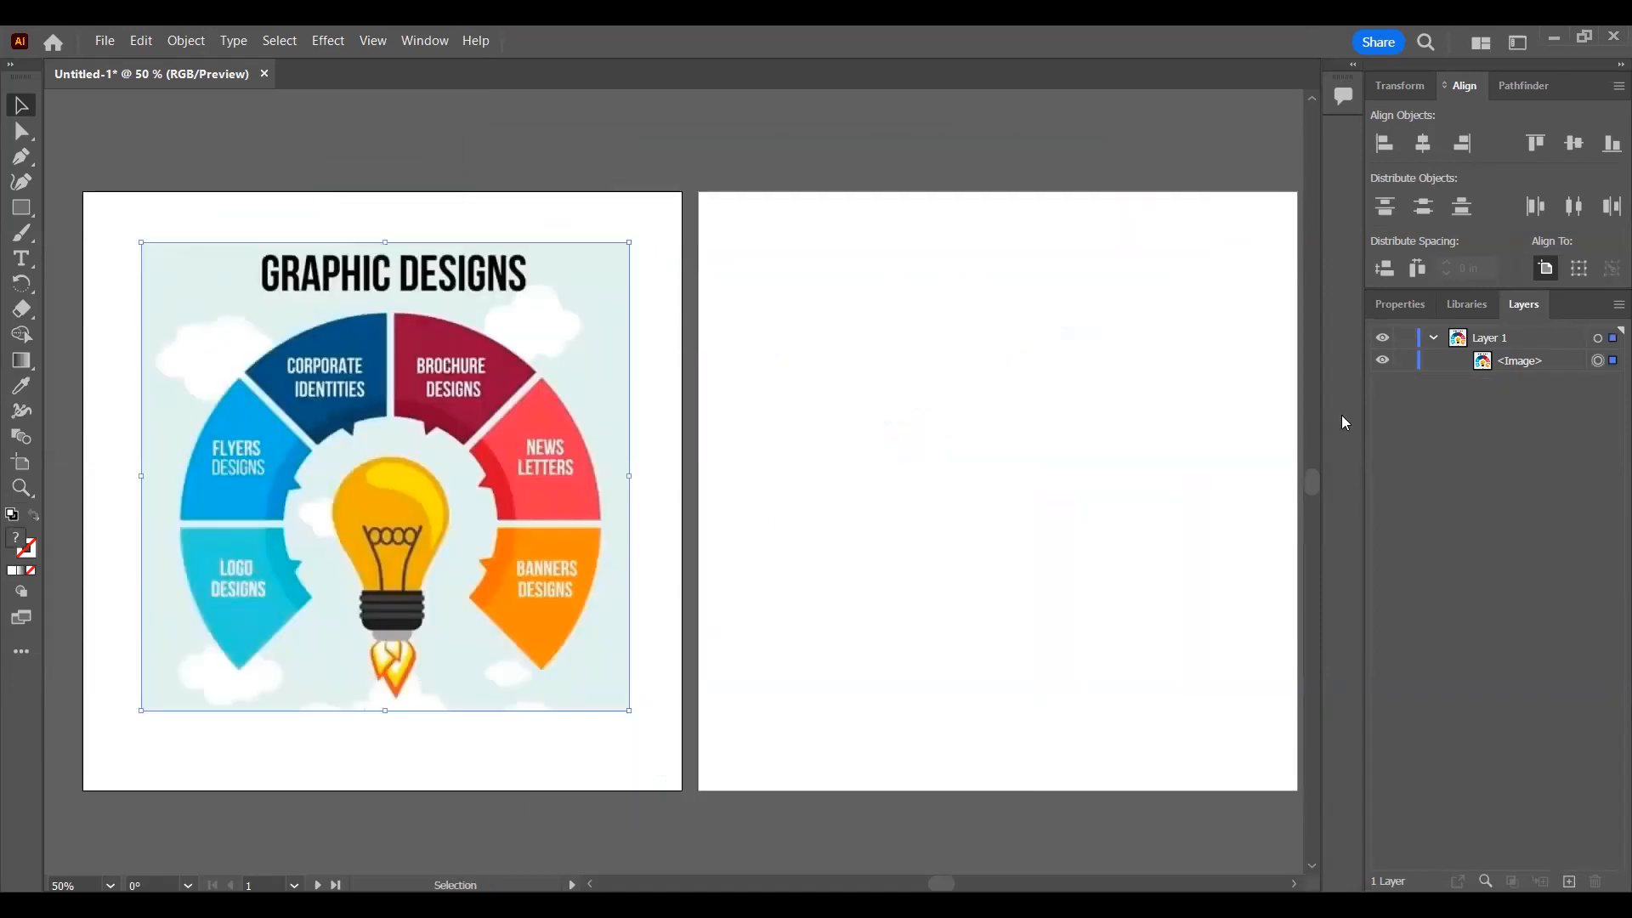
{"action": "left_click", "coordinate": [1404, 363]}
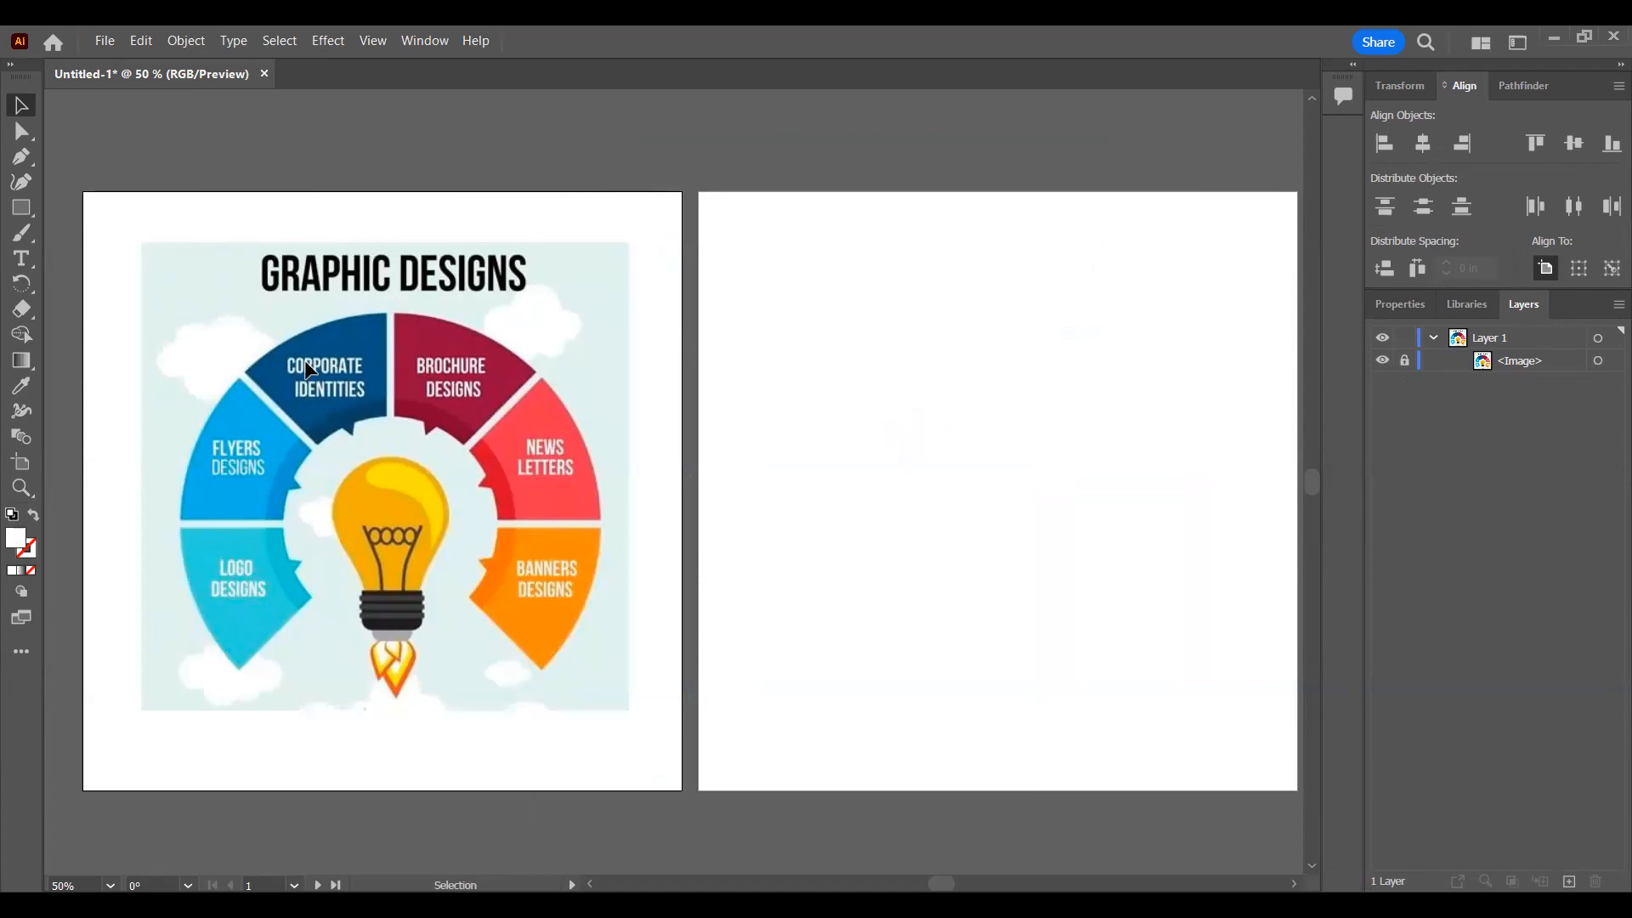
Step: Look at the shape tools grouped with the Rectangle tool and activate the Ellipse tool
{"action": "left_click", "coordinate": [34, 218]}
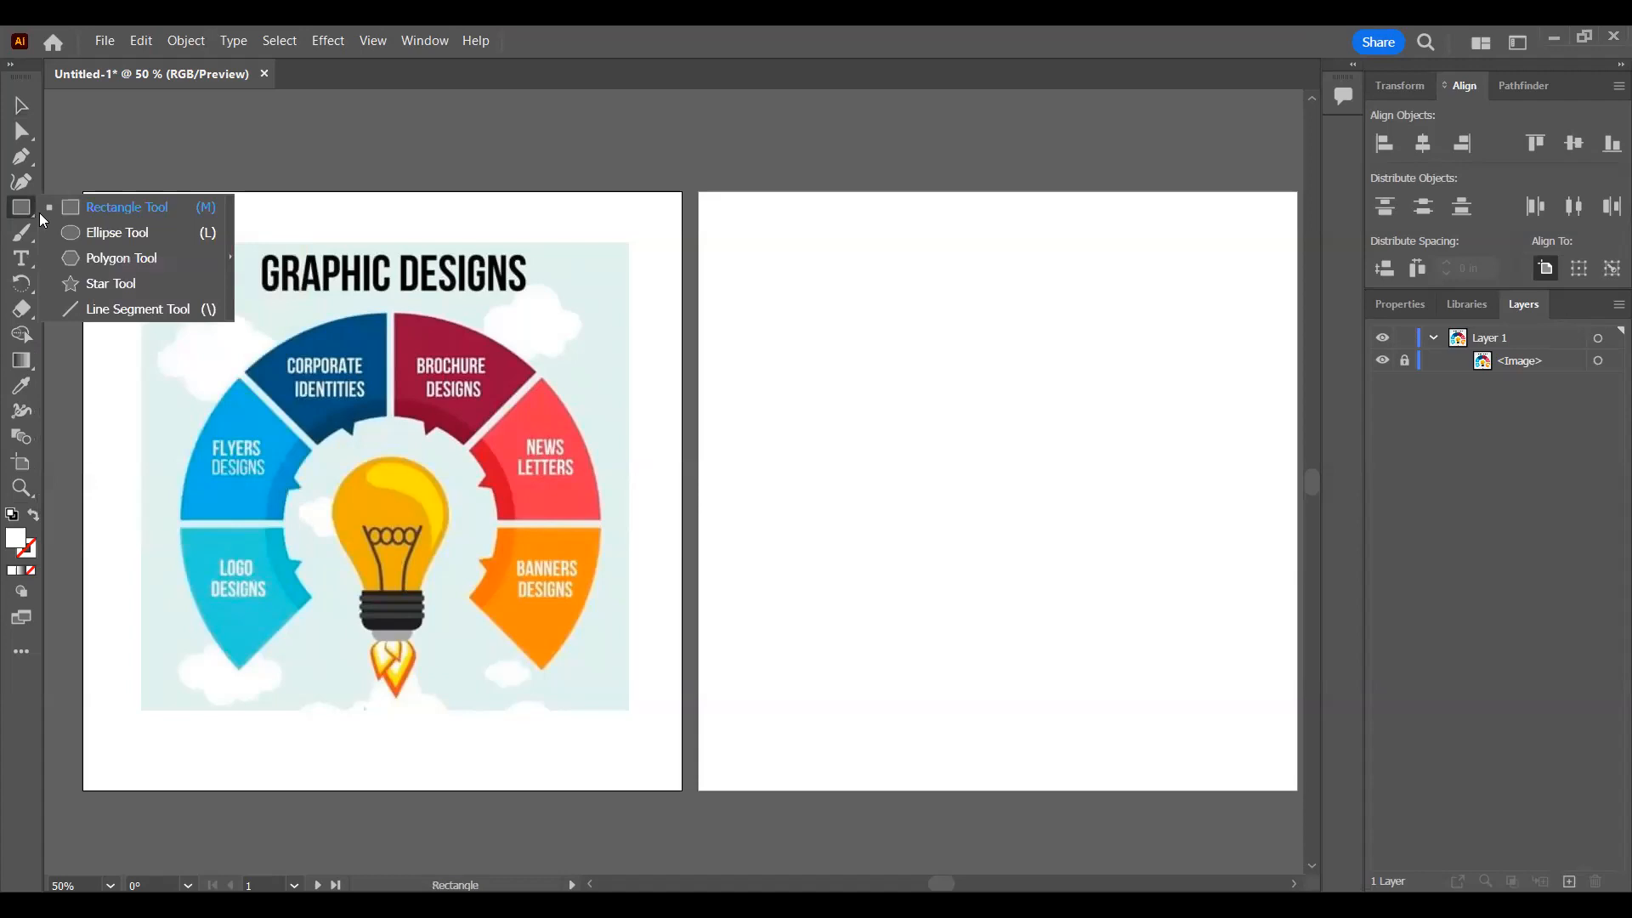
{"action": "left_click", "coordinate": [249, 214]}
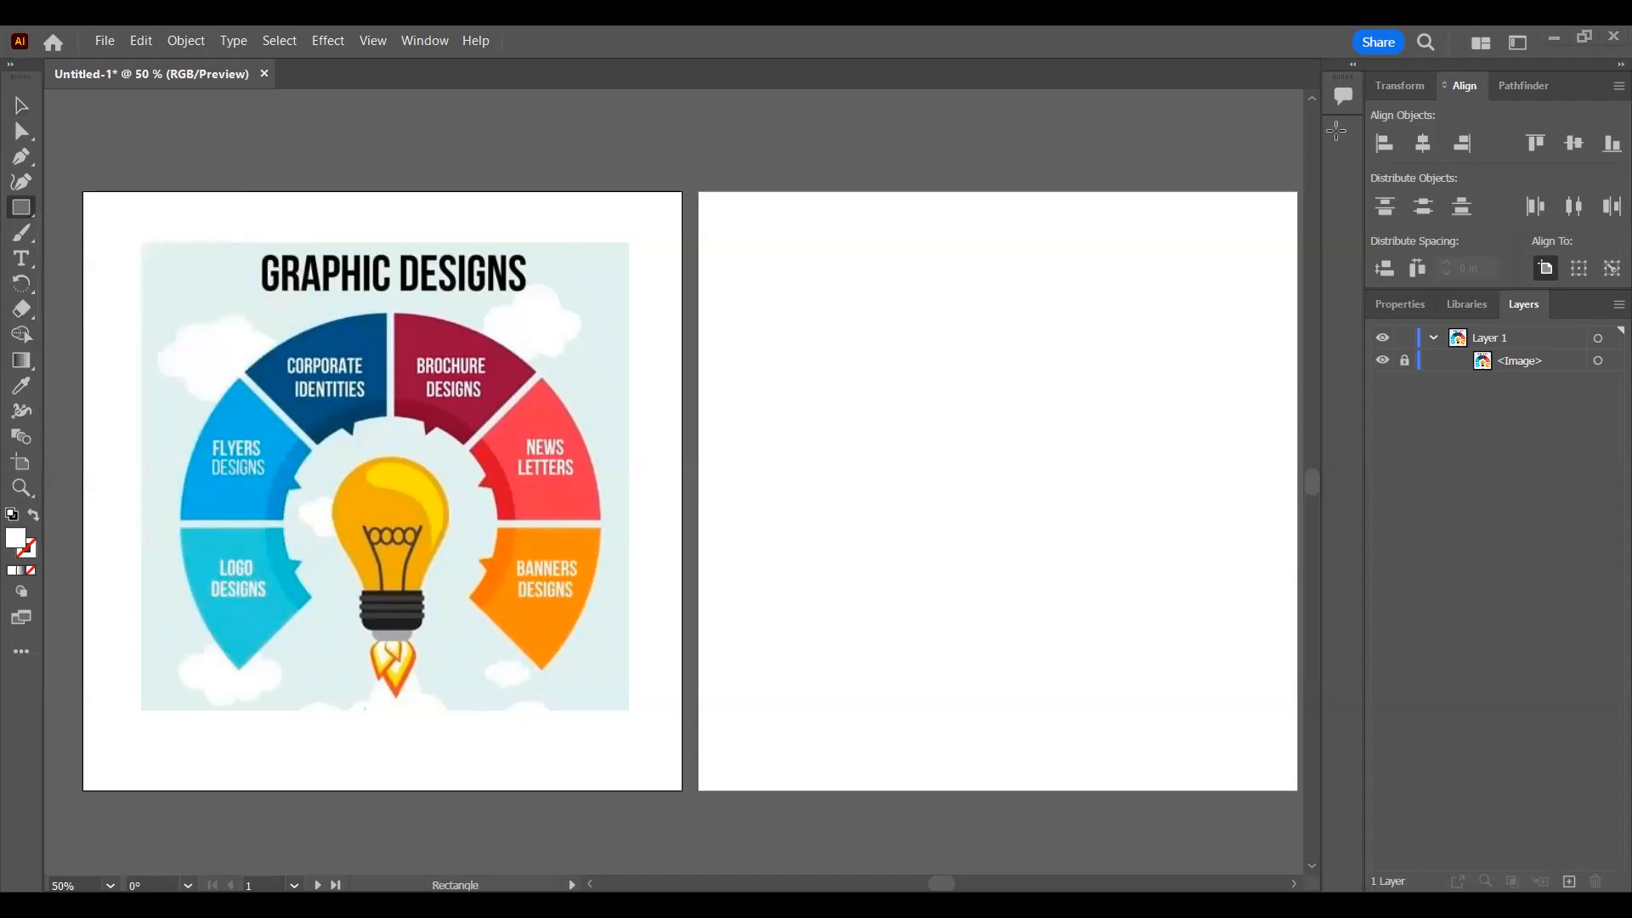
{"action": "left_click", "coordinate": [22, 208]}
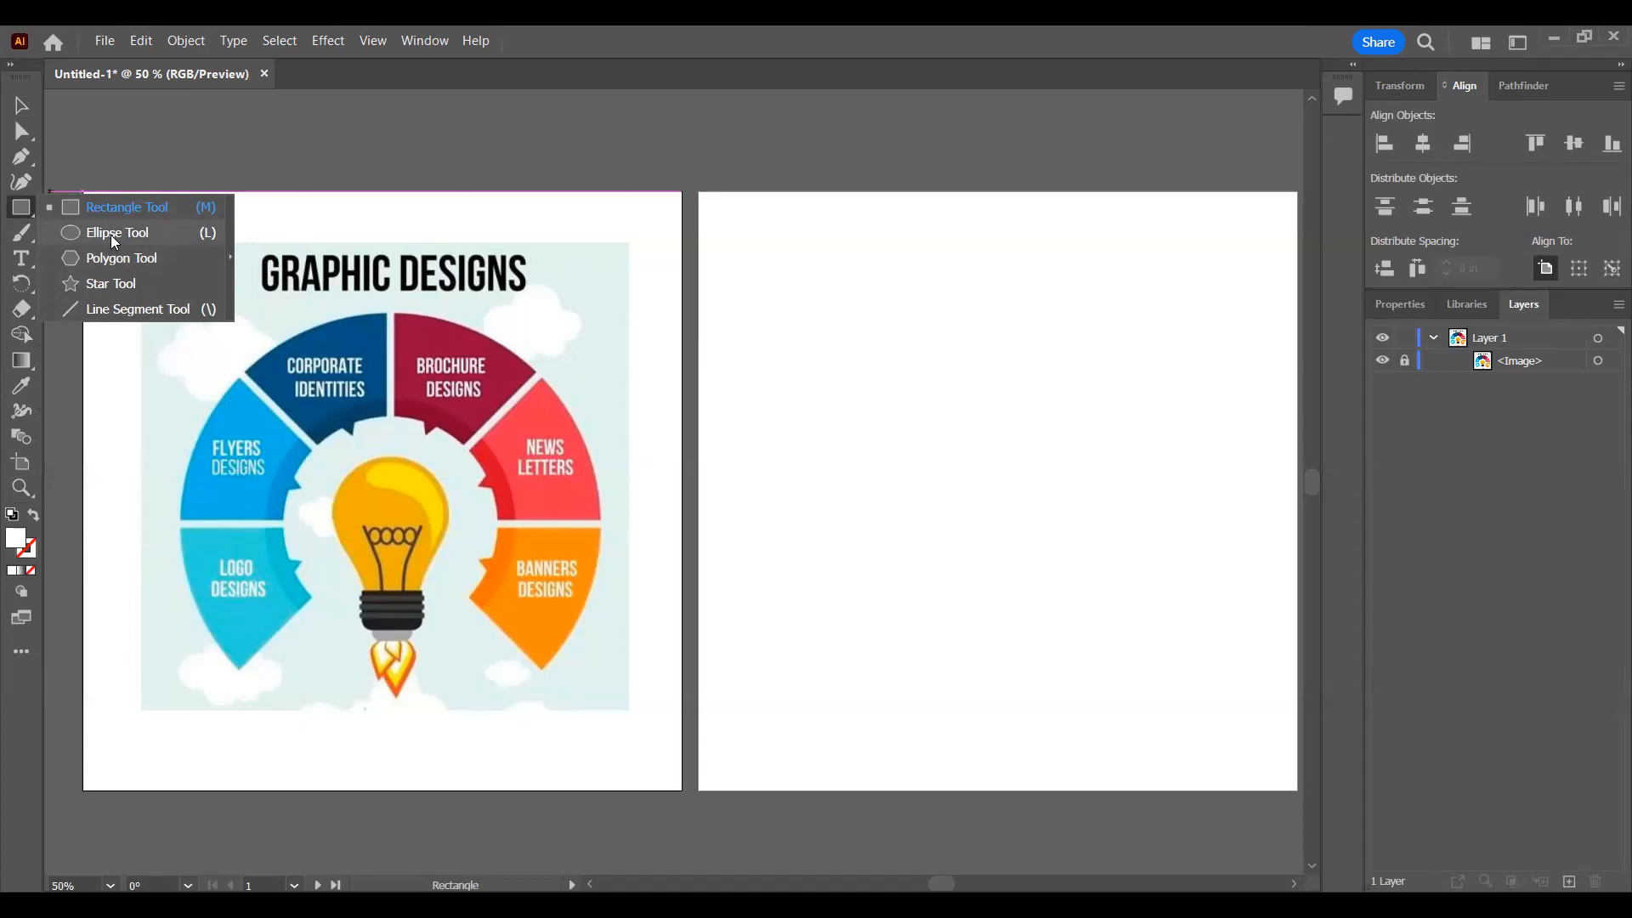
{"action": "left_click", "coordinate": [113, 238]}
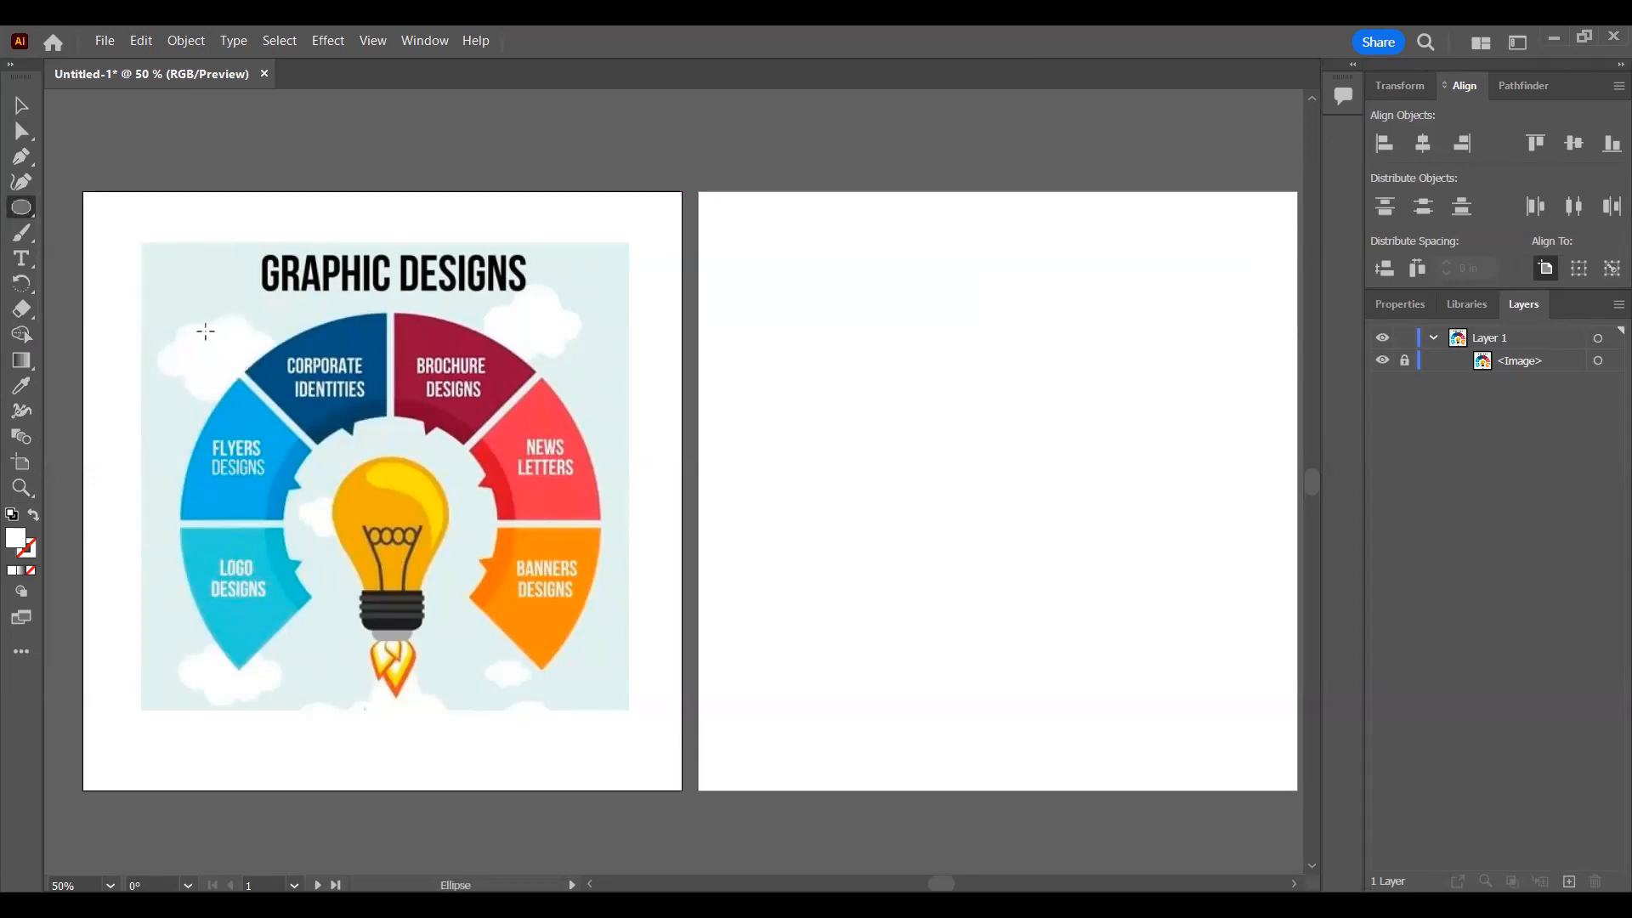
Step: Try drawing circles over the infographic, both from a corner and outward from the center, removing each one
{"action": "left_click_drag", "start_coordinate": [175, 326], "coordinate": [566, 714]}
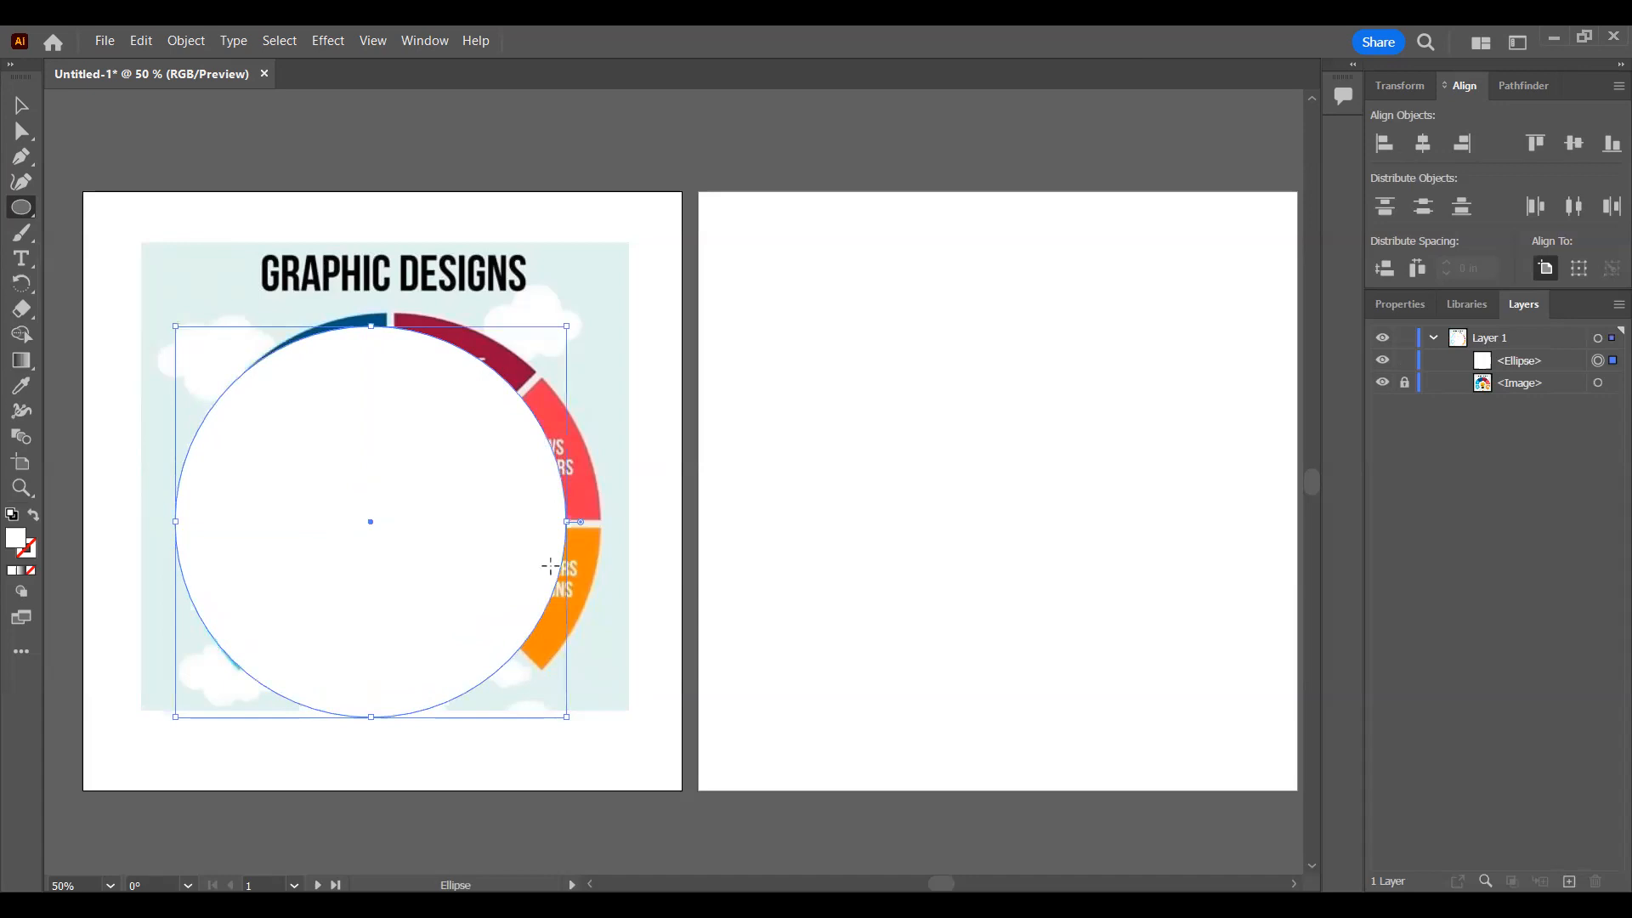
{"action": "key", "text": "Delete"}
{"action": "left_click_drag", "start_coordinate": [176, 329], "coordinate": [348, 415]}
{"action": "left_click_drag", "start_coordinate": [380, 348], "coordinate": [565, 695]}
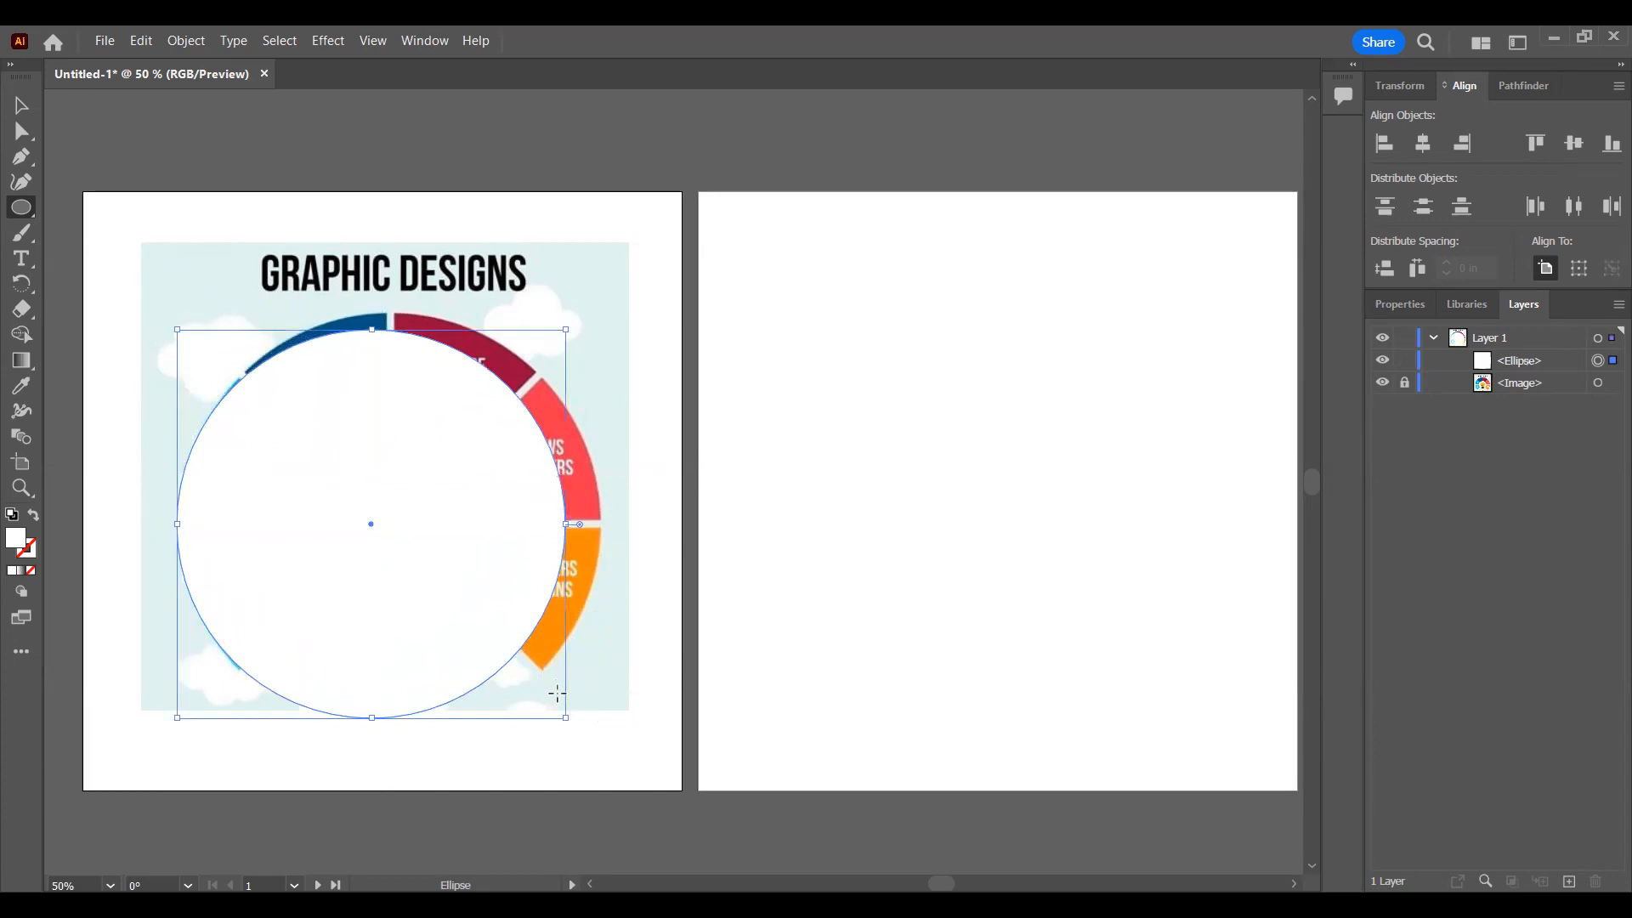
{"action": "key", "text": "ctrl+z"}
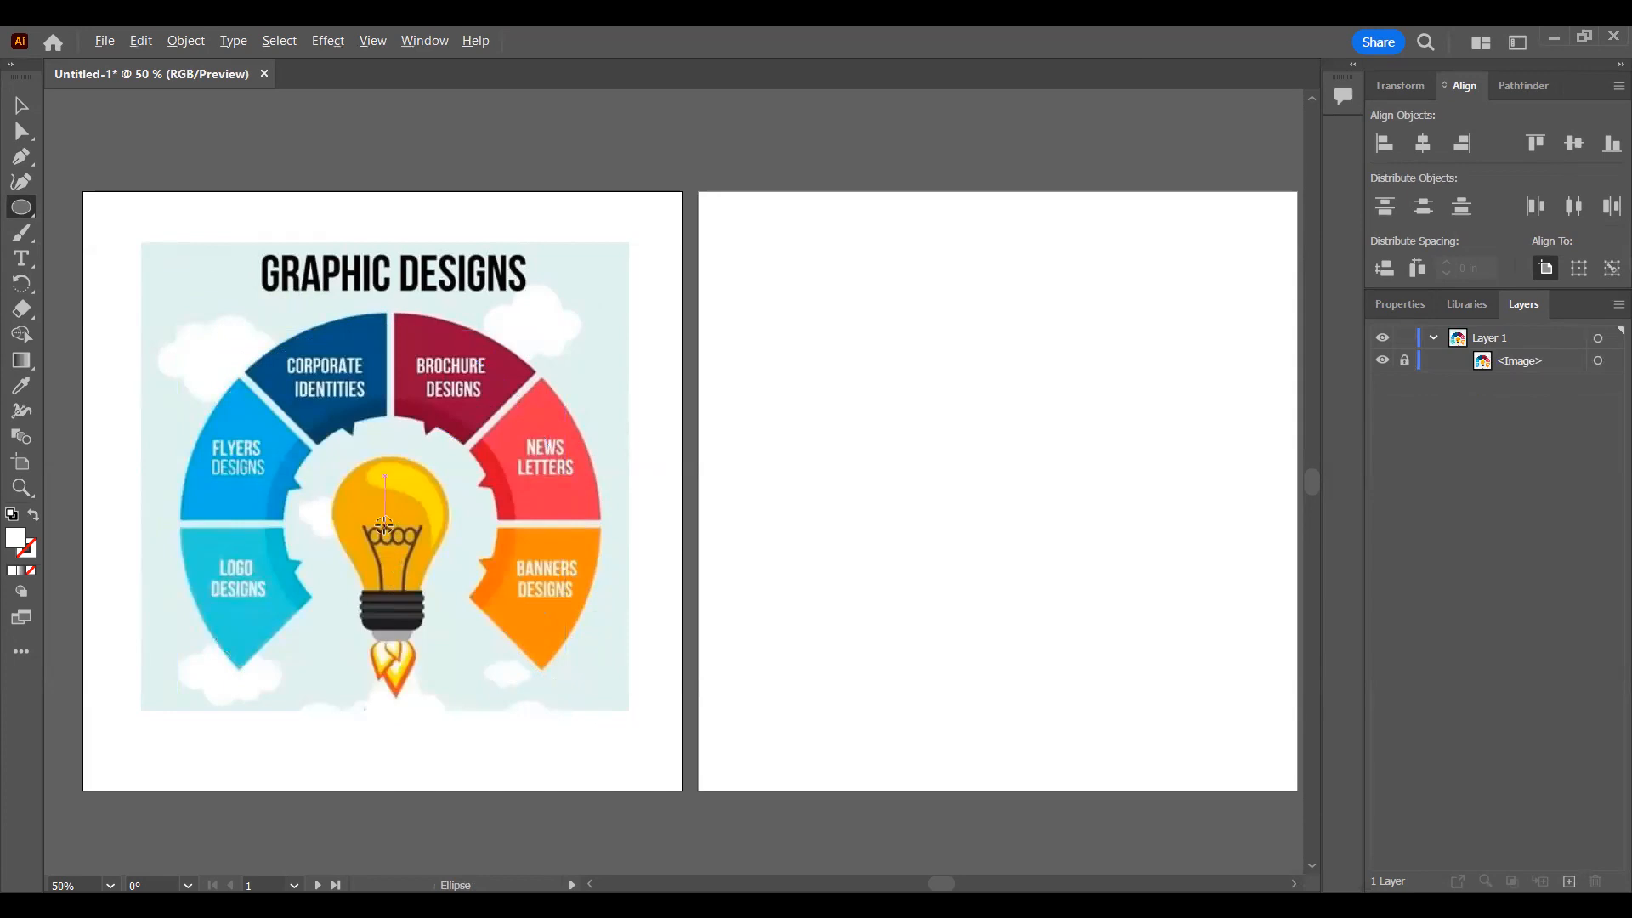
{"action": "mouse_move", "coordinate": [385, 525]}
{"action": "left_mouse_down"}
{"action": "mouse_move", "coordinate": [536, 712]}
{"action": "mouse_move", "coordinate": [444, 563]}
{"action": "mouse_move", "coordinate": [568, 706]}
{"action": "left_mouse_up"}
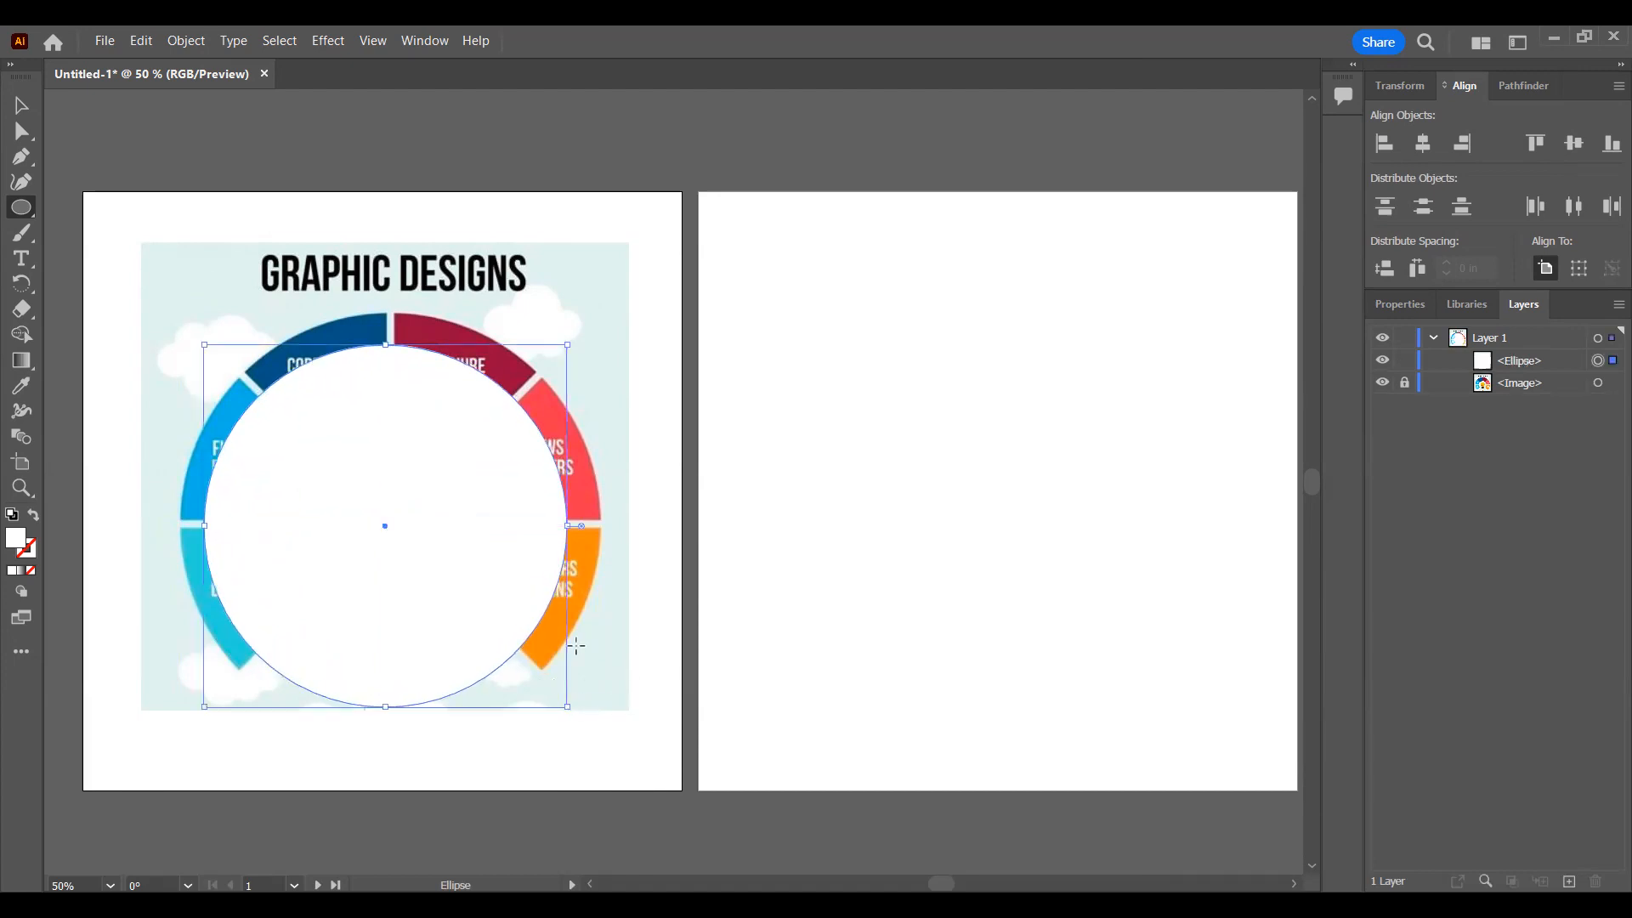
{"action": "key", "text": "Delete"}
{"action": "left_click_drag", "start_coordinate": [169, 319], "coordinate": [579, 698]}
{"action": "key", "text": "Delete"}
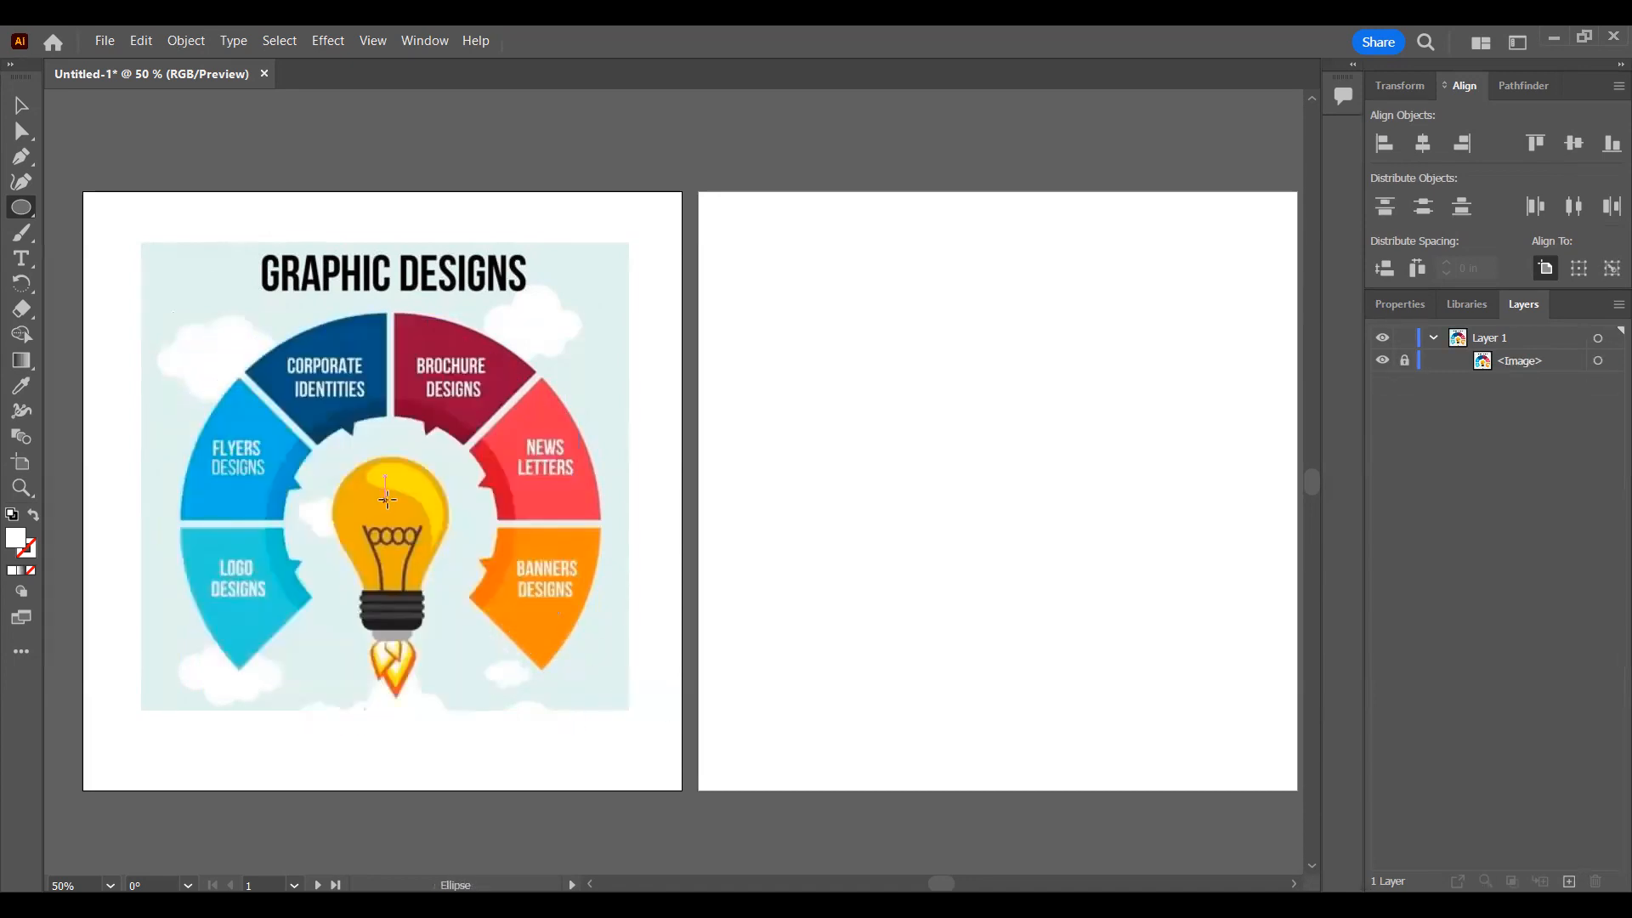
Step: Draw a circle about 5.42 in across outward from the bulb and reposition it over the middle of the infographic
{"action": "left_click_drag", "start_coordinate": [387, 499], "coordinate": [513, 663]}
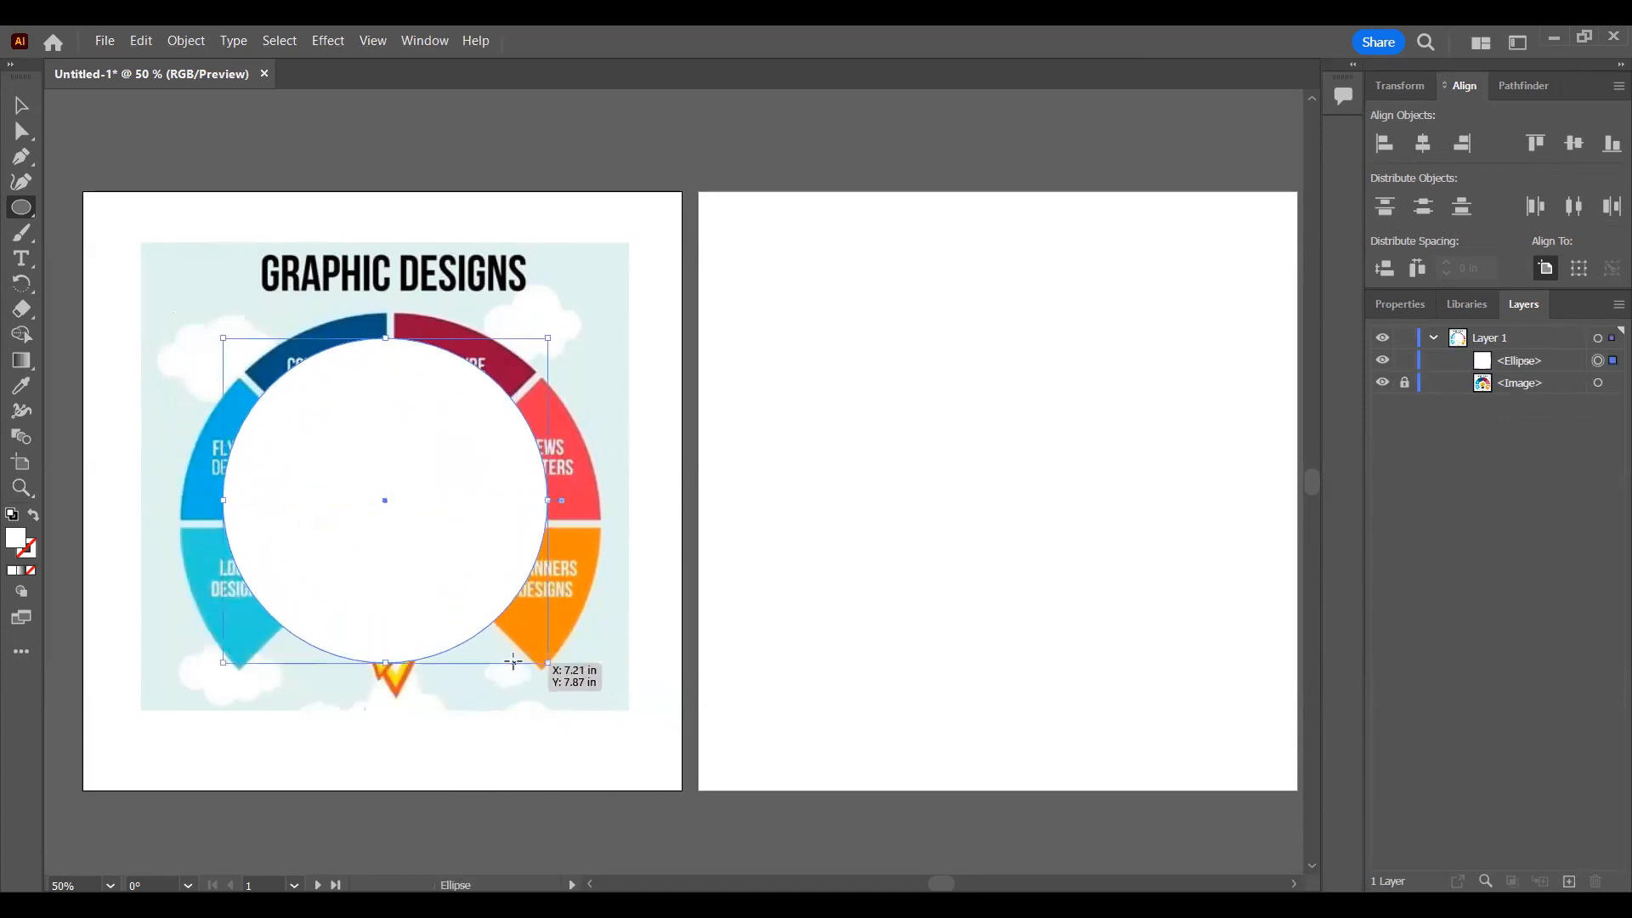
{"action": "key", "text": "v"}
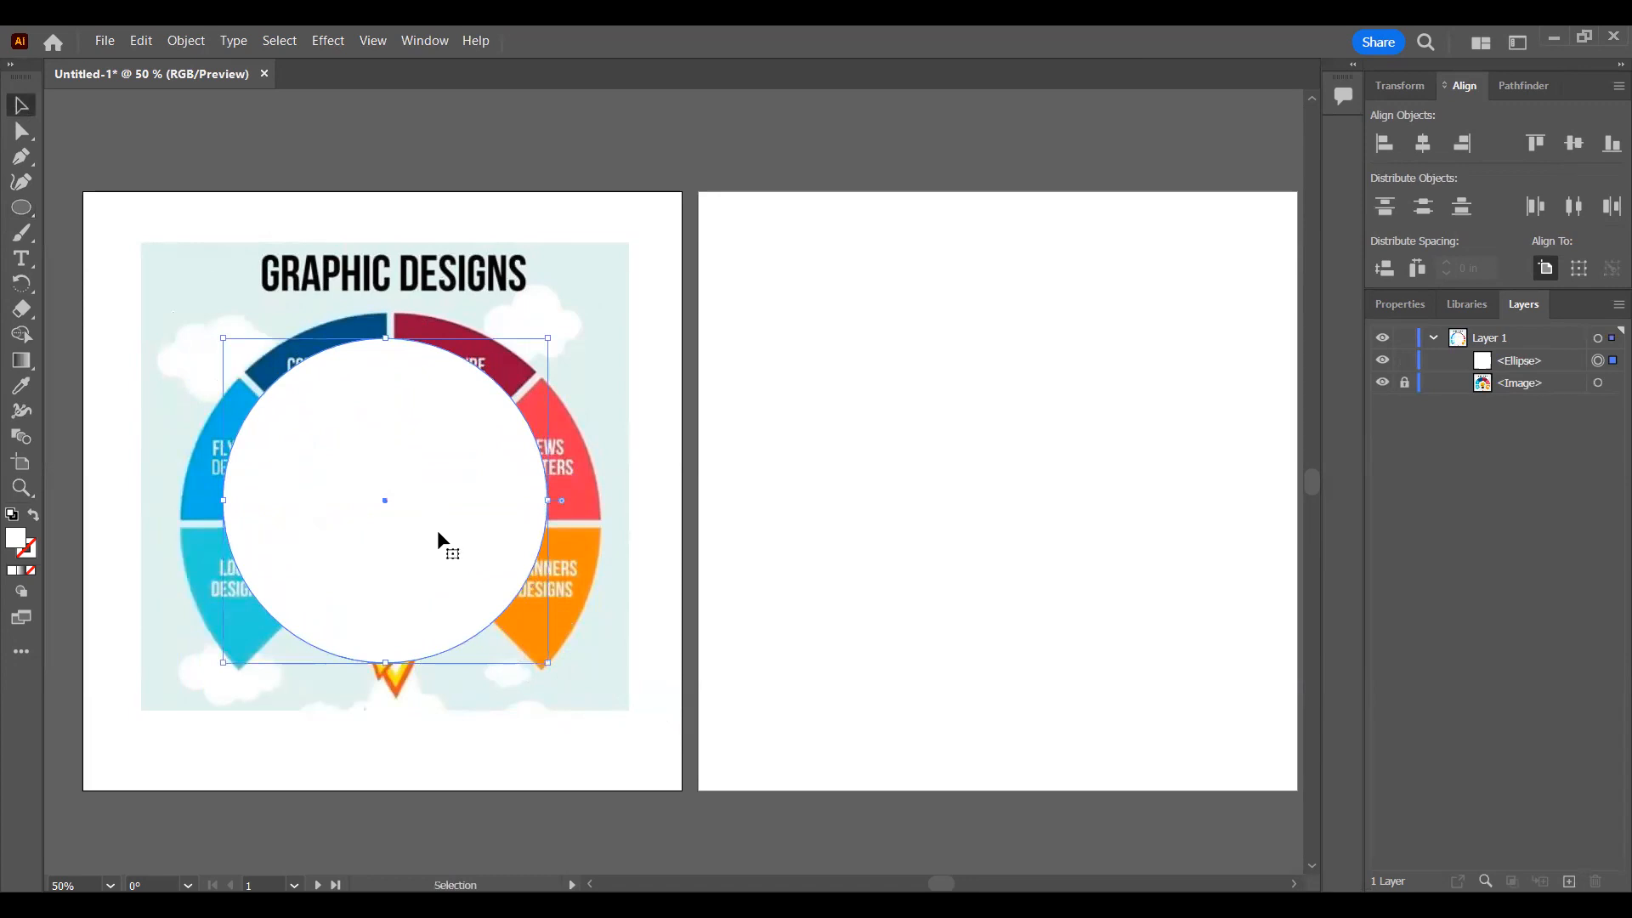
{"action": "left_click_drag", "start_coordinate": [371, 483], "coordinate": [297, 566]}
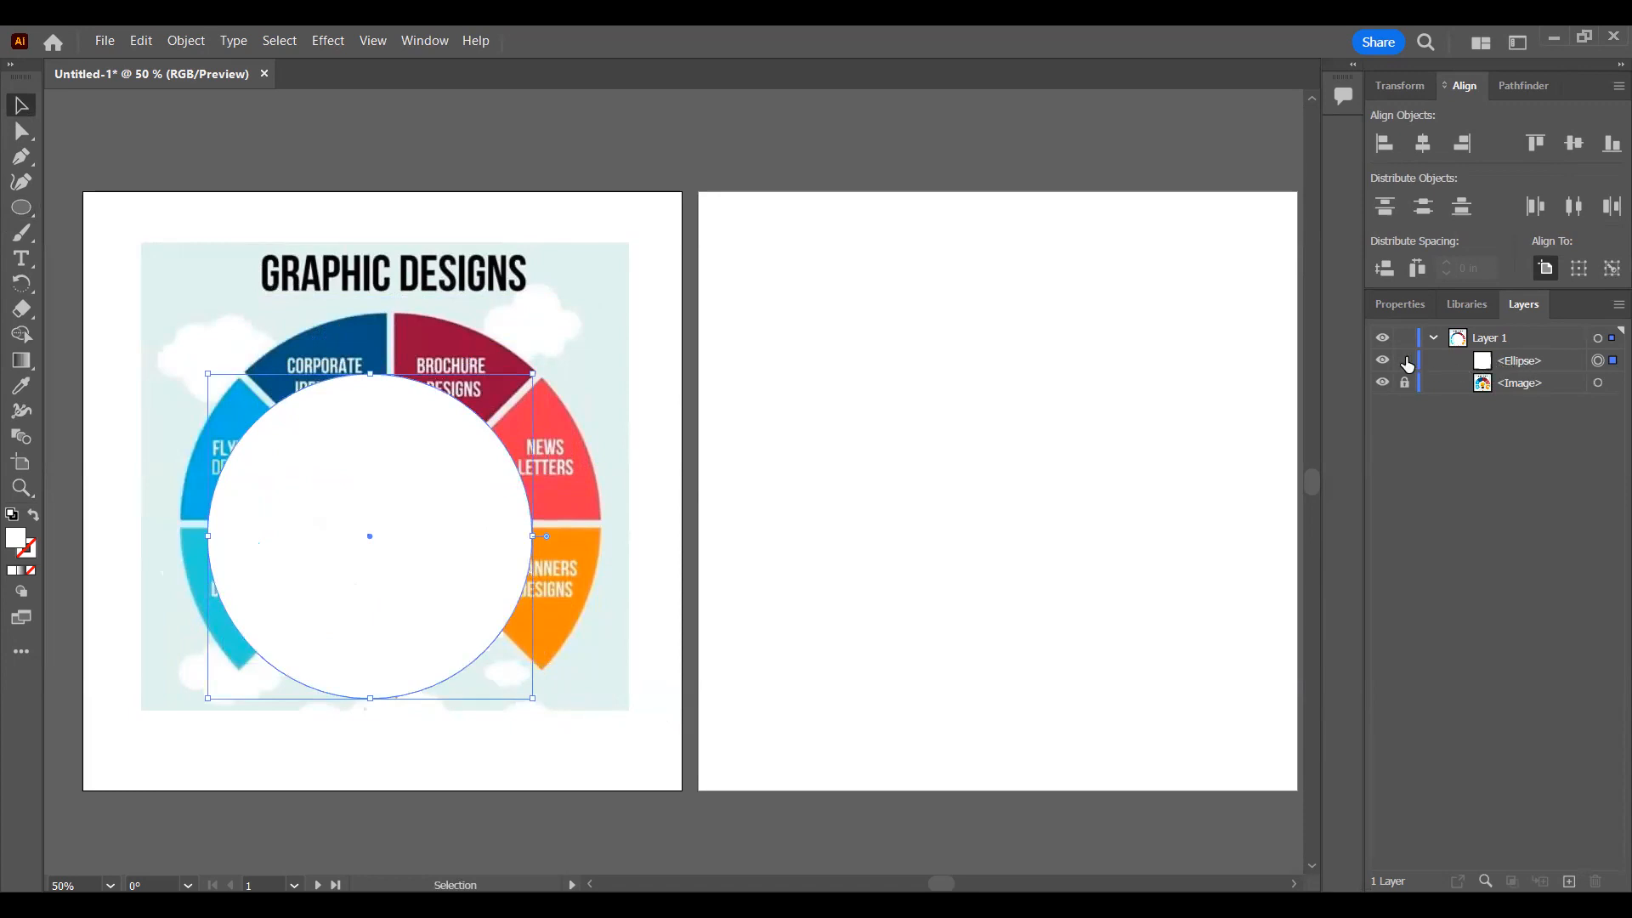
{"action": "mouse_move", "coordinate": [379, 471]}
{"action": "left_mouse_down"}
{"action": "mouse_move", "coordinate": [387, 444]}
{"action": "mouse_move", "coordinate": [391, 458]}
{"action": "left_mouse_up"}
Step: Rename the ellipse in Layer 1 as Main Object and the infographic image as Reference
{"action": "double_click", "coordinate": [1527, 360]}
{"action": "type", "text": "Main"}
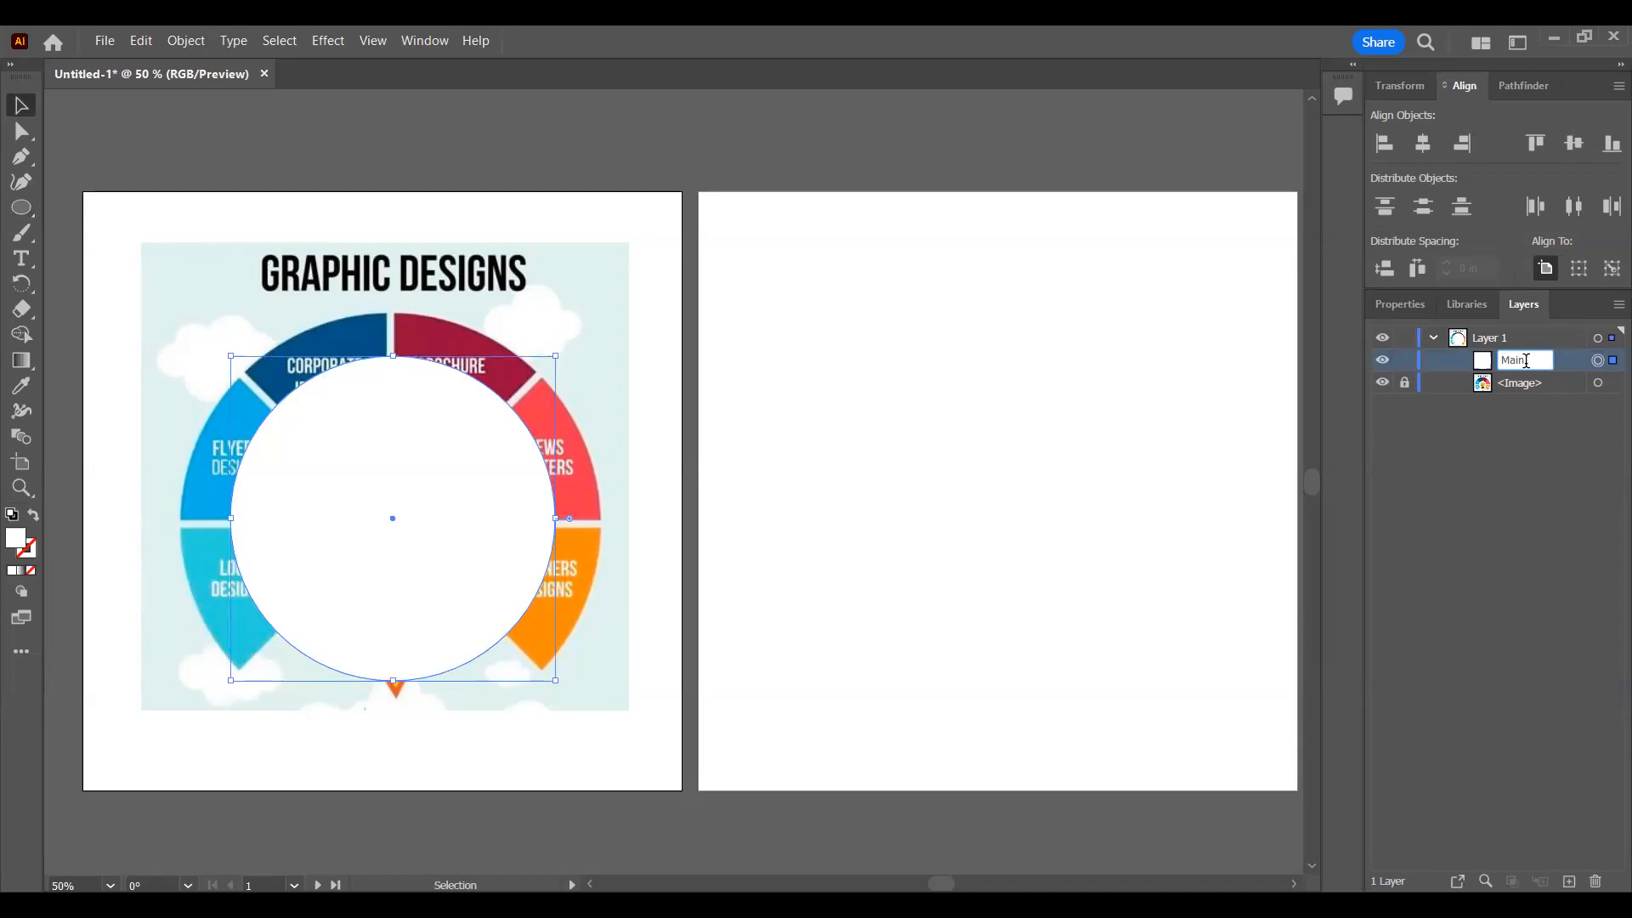
{"action": "type", "text": " Object"}
{"action": "key", "text": "Return"}
{"action": "double_click", "coordinate": [1533, 381]}
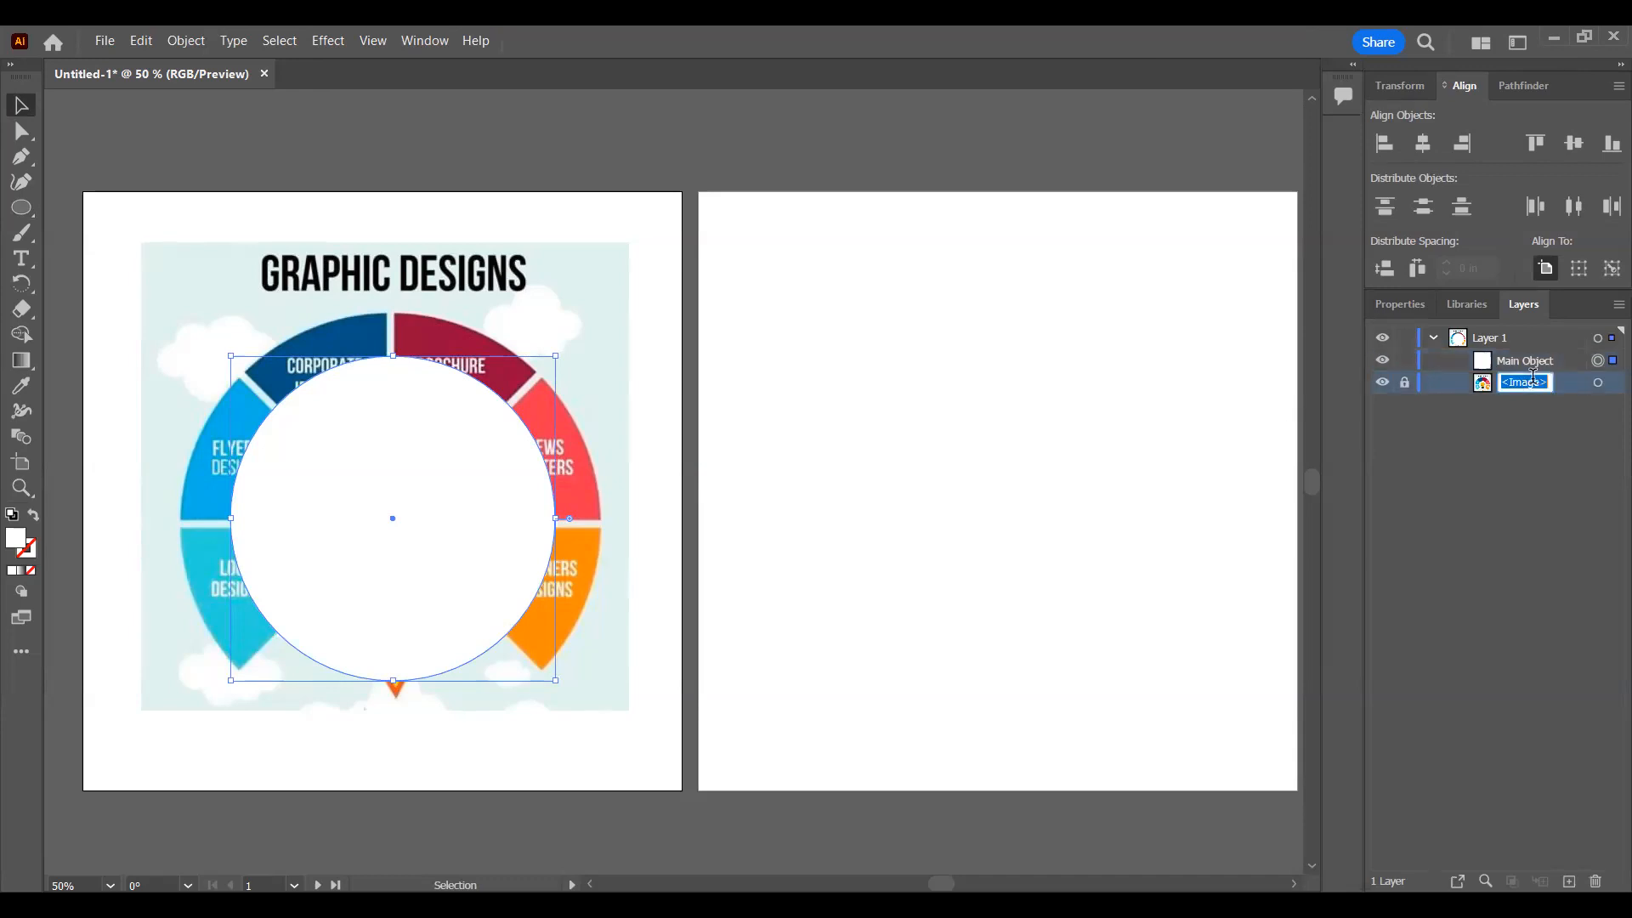
{"action": "type", "text": "Refere"}
{"action": "type", "text": "e"}
{"action": "key", "text": "Return"}
Step: Move the circle off center, then align it to the horizontal and vertical center of the first artboard
{"action": "left_click_drag", "start_coordinate": [387, 503], "coordinate": [306, 428]}
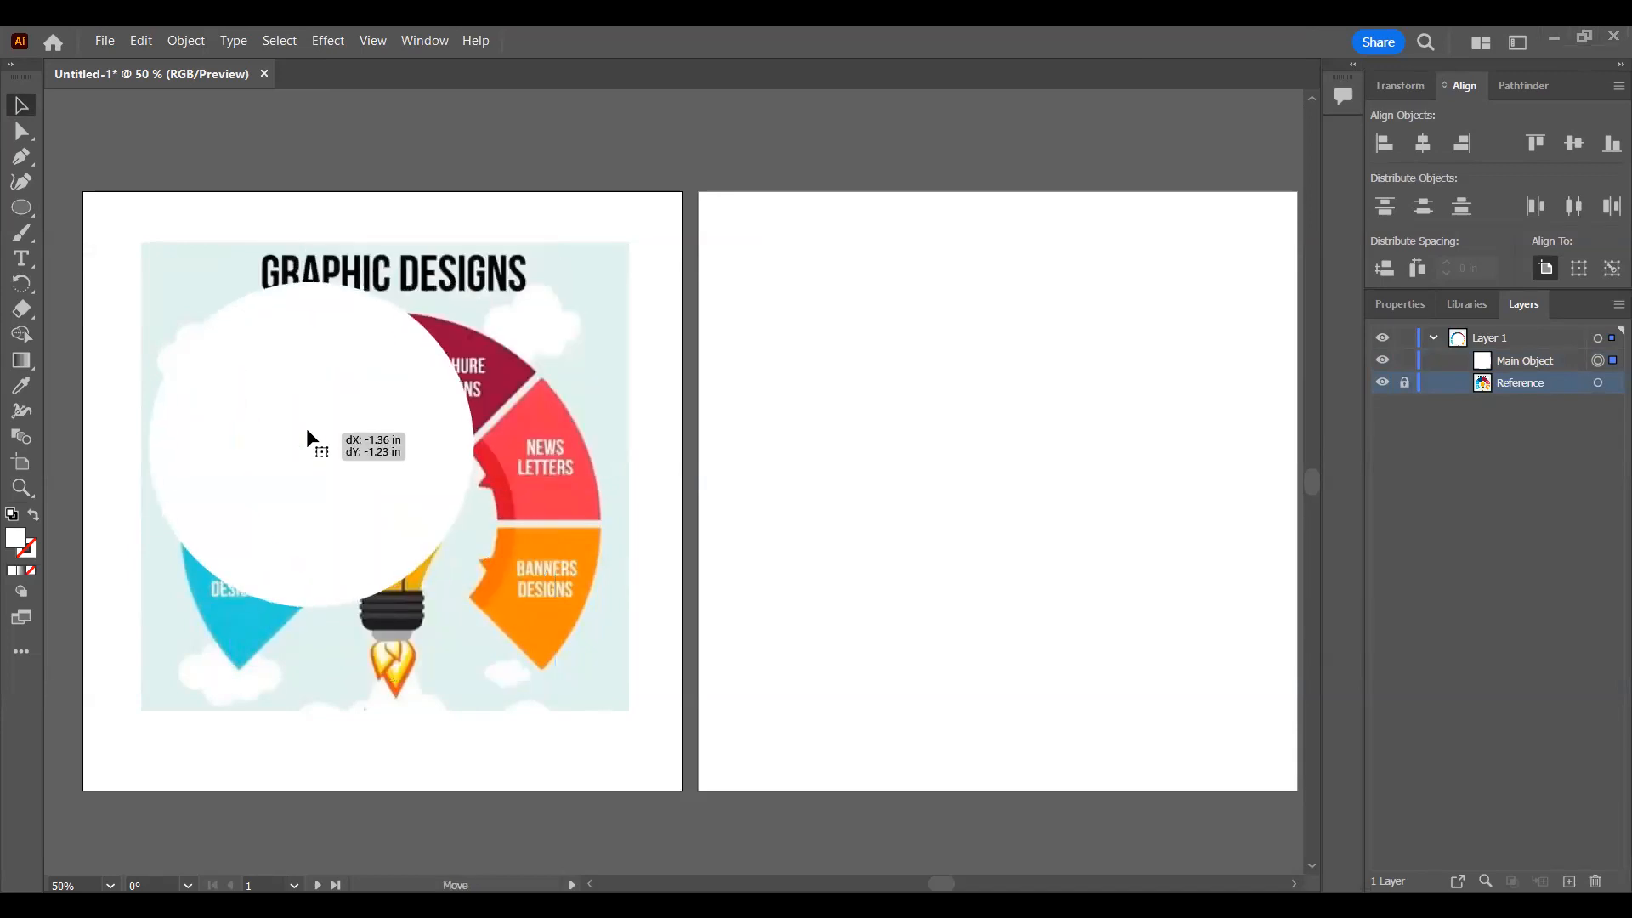
{"action": "left_click", "coordinate": [1435, 148]}
{"action": "left_click", "coordinate": [1578, 144]}
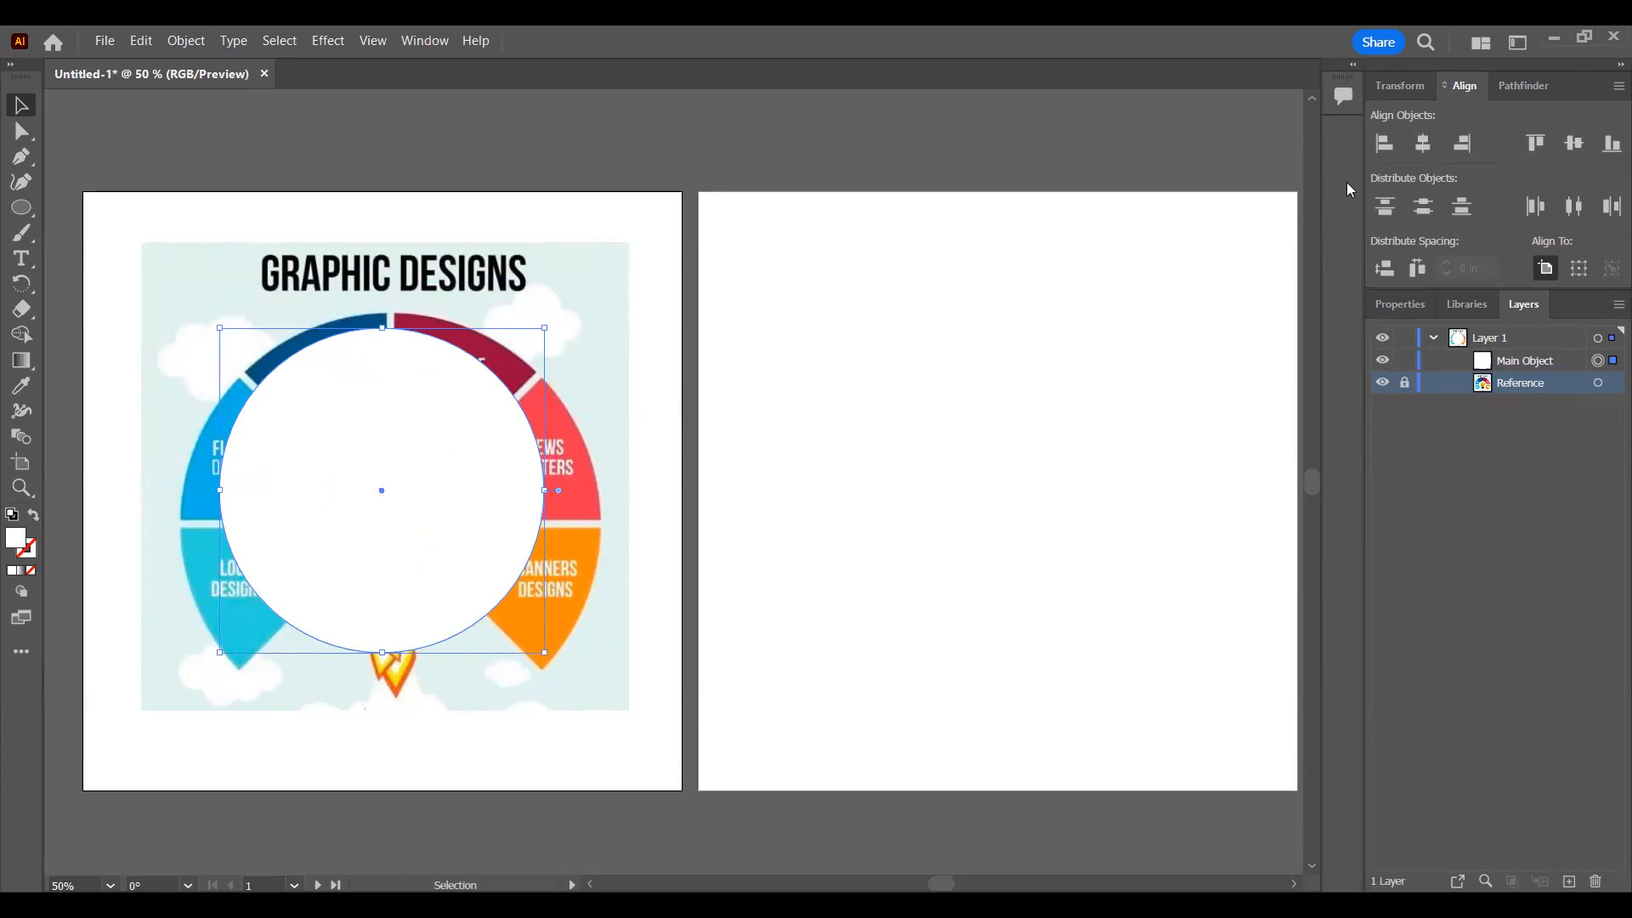
Step: Display the circle's properties while moving it around, leaving it slightly off the first artboard's center over the bulb
{"action": "left_click_drag", "start_coordinate": [423, 425], "coordinate": [372, 349]}
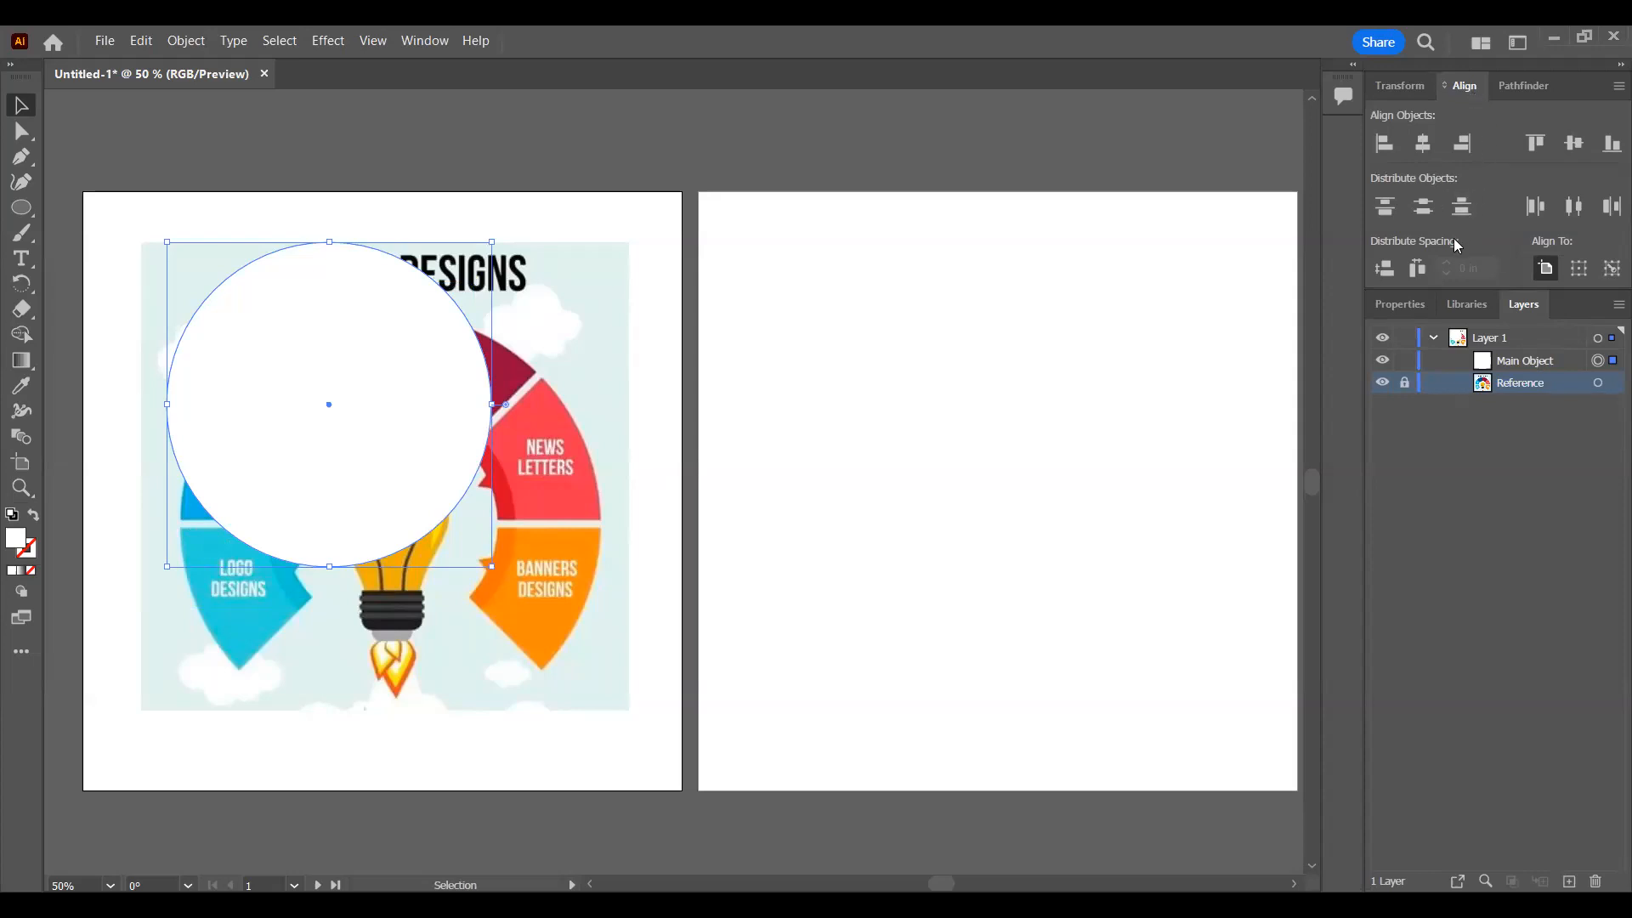
{"action": "left_click", "coordinate": [1407, 306]}
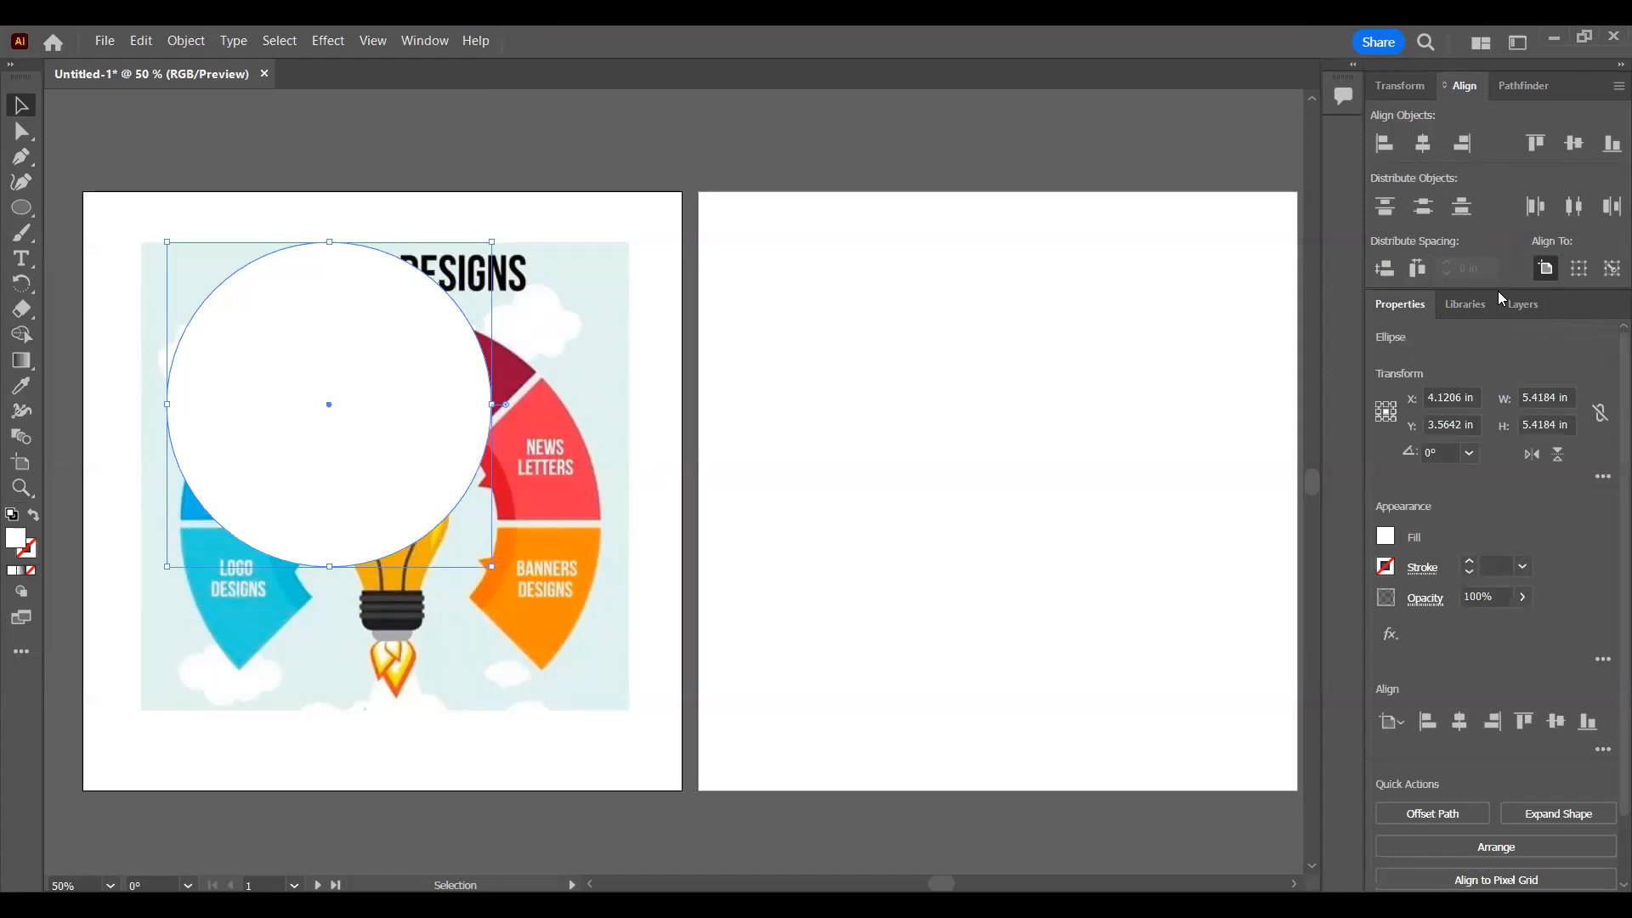
{"action": "left_click_drag", "start_coordinate": [407, 391], "coordinate": [442, 489]}
Step: Deselect everything to reach the document properties and toggle the rulers and the grid on and off
{"action": "left_click", "coordinate": [1042, 306]}
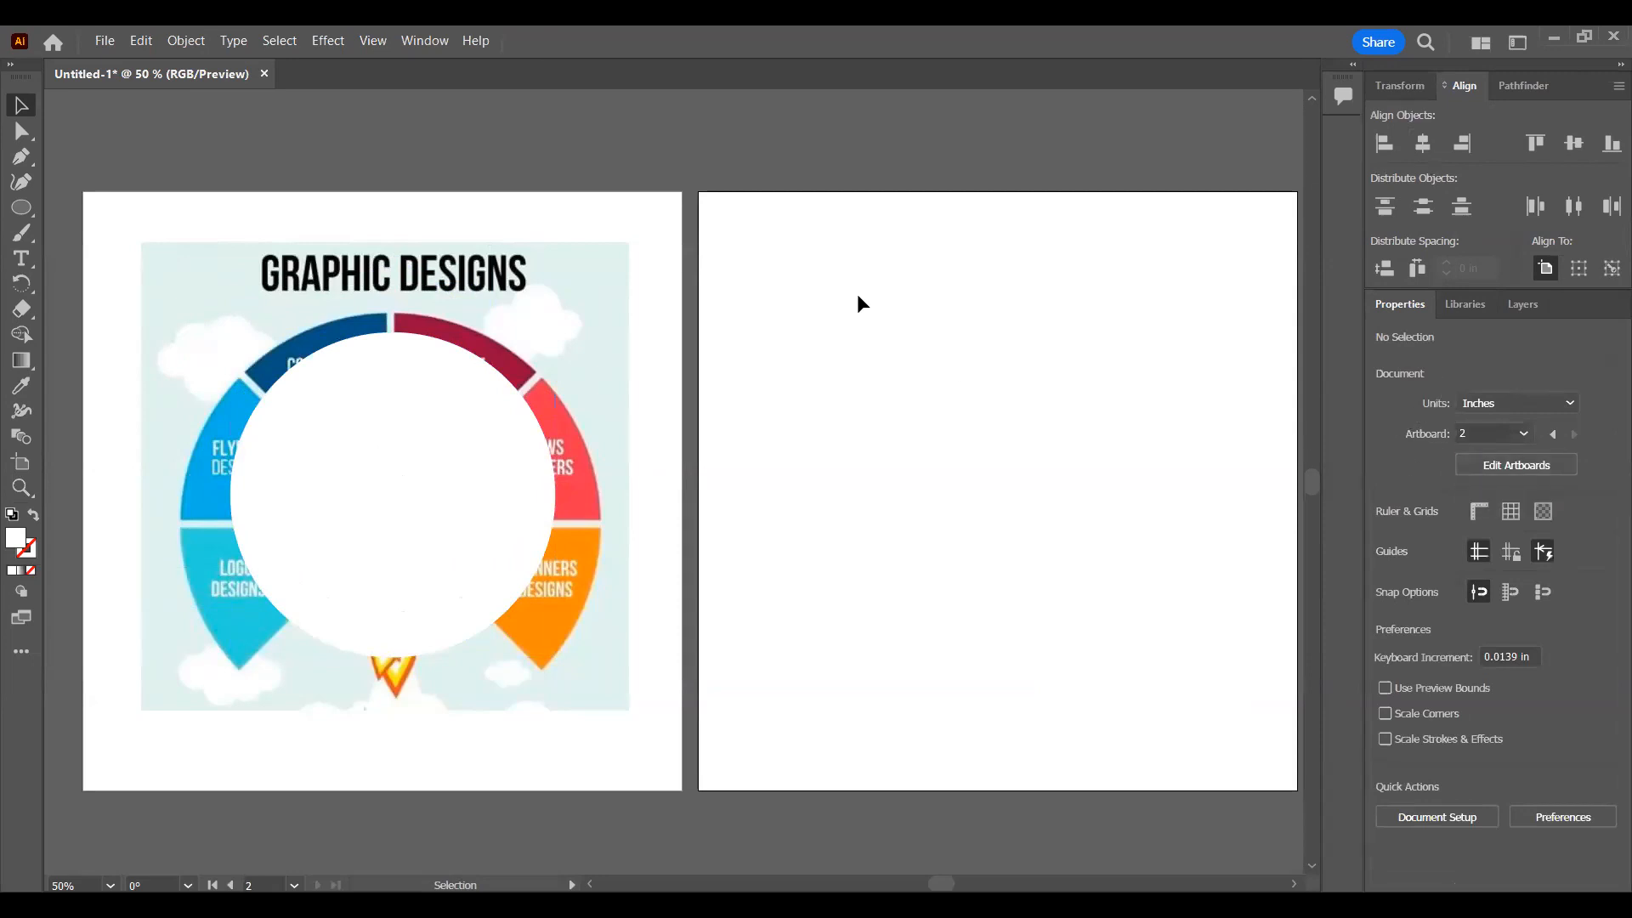
{"action": "left_click", "coordinate": [1491, 406]}
{"action": "left_click", "coordinate": [1490, 410]}
{"action": "left_click", "coordinate": [1480, 510]}
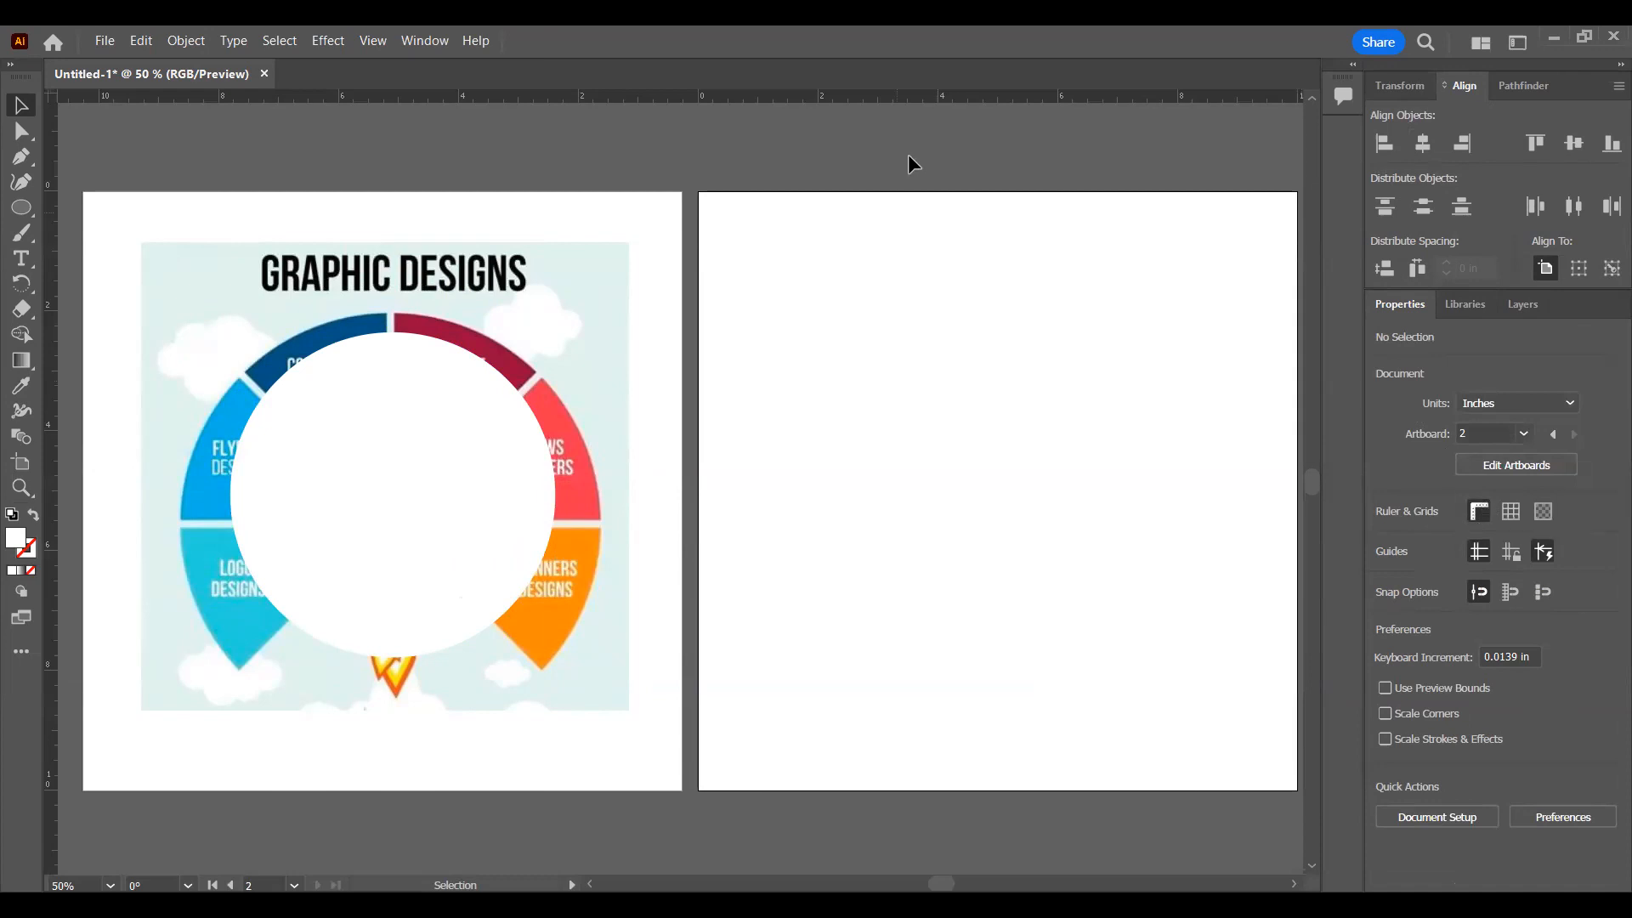
{"action": "left_click", "coordinate": [1484, 507]}
{"action": "left_click", "coordinate": [1515, 512]}
{"action": "left_click", "coordinate": [1515, 512]}
{"action": "left_click", "coordinate": [1510, 514]}
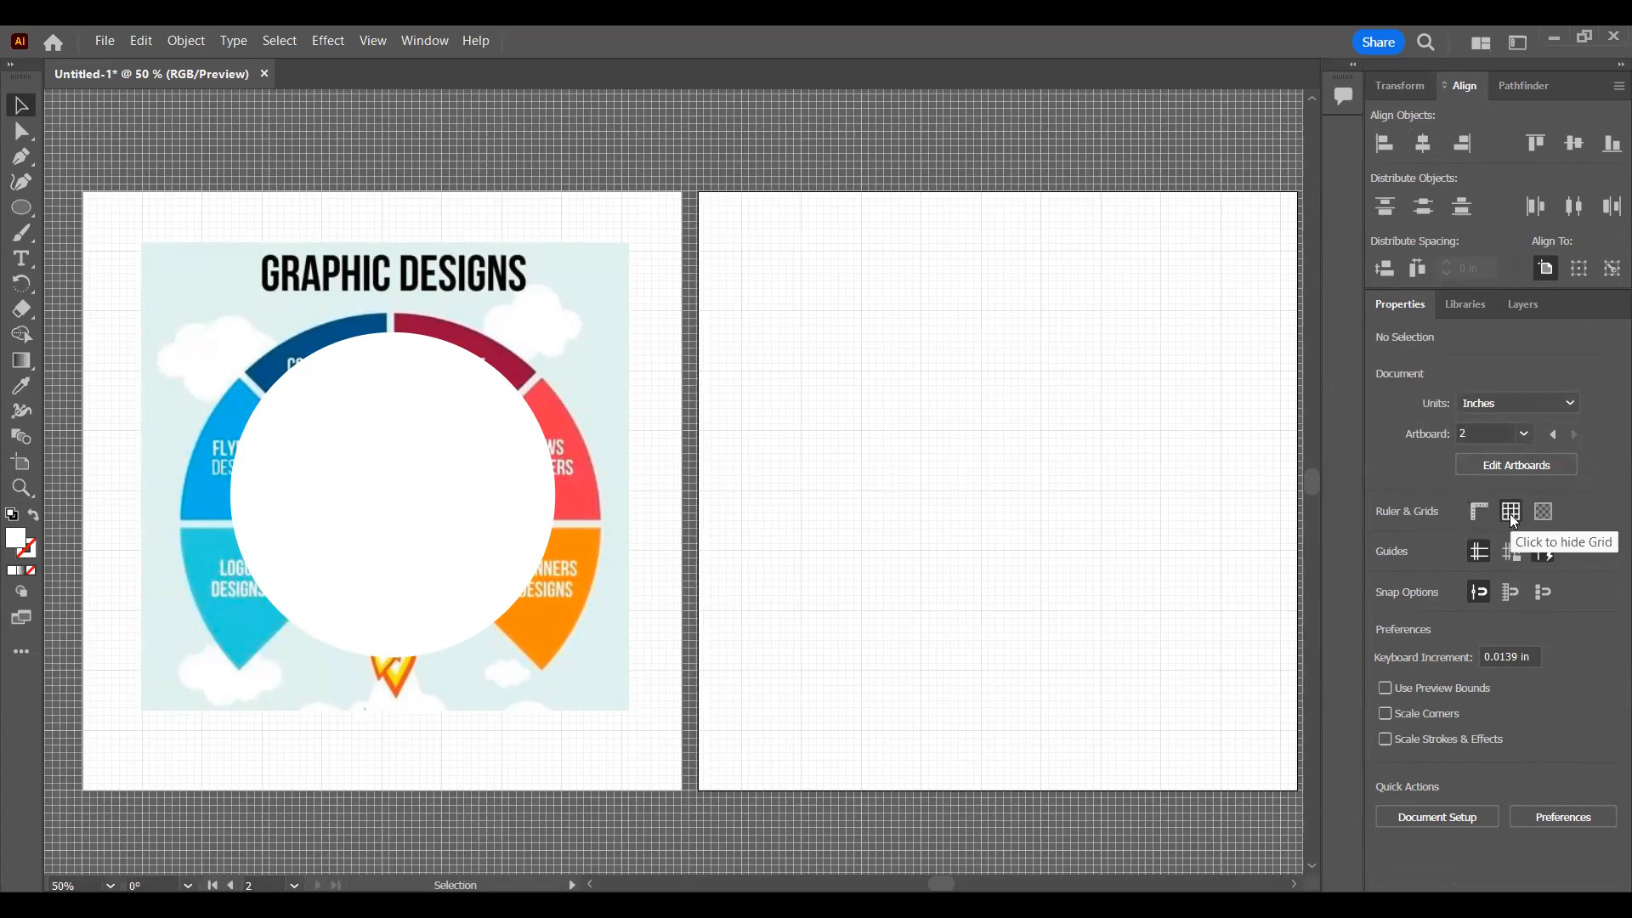
{"action": "left_click", "coordinate": [1510, 513]}
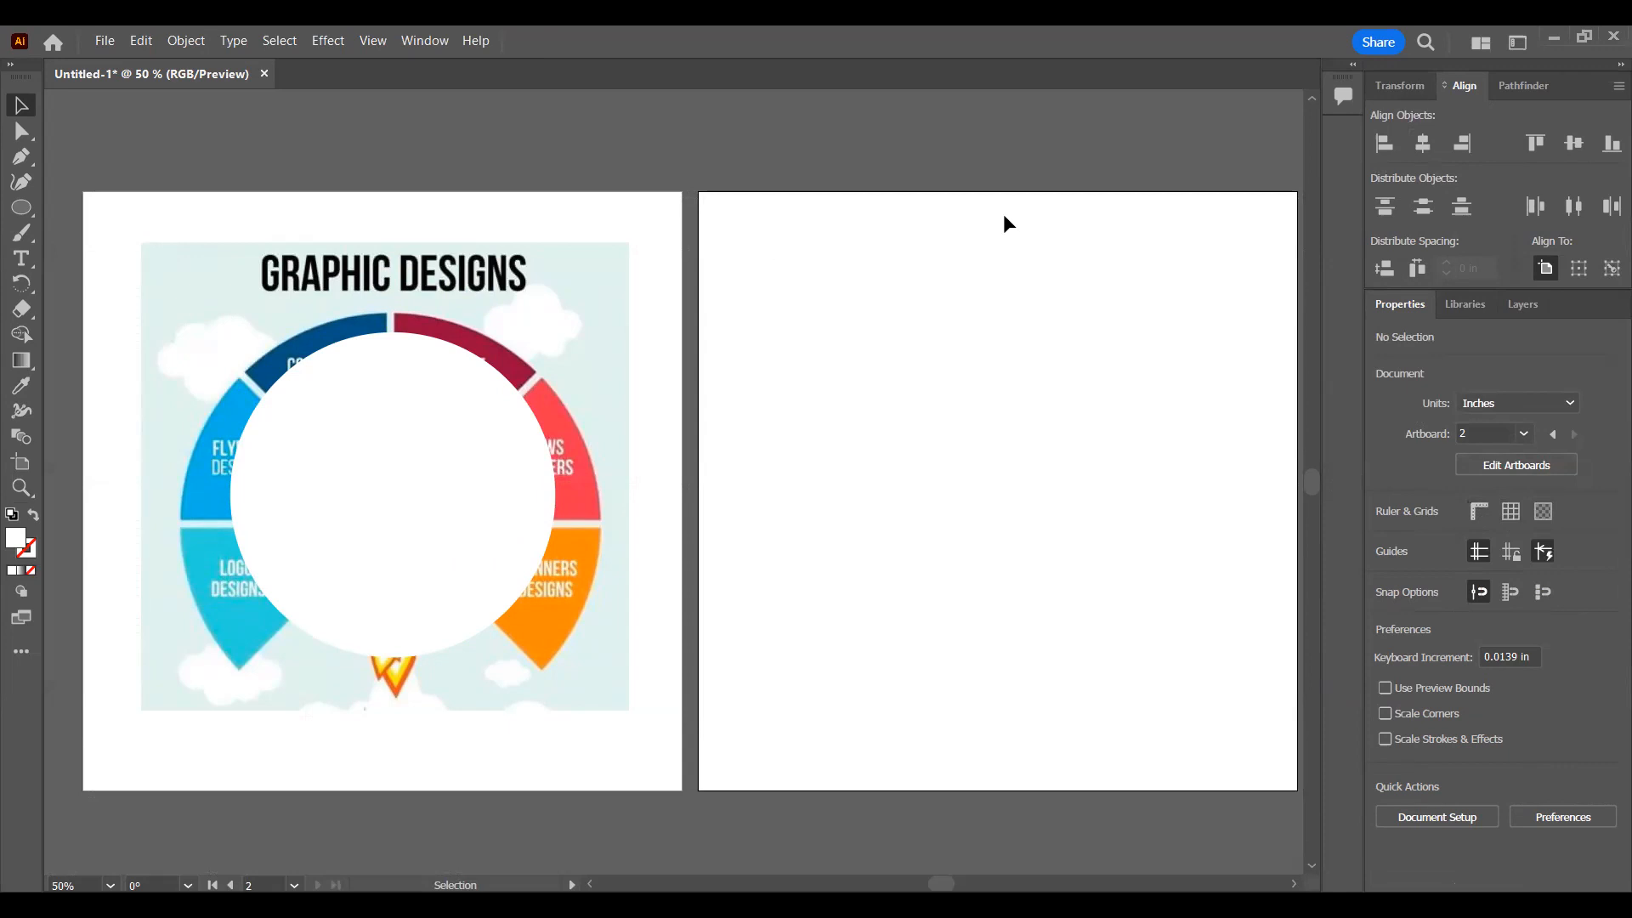
Step: Select the circle, look at its rotation choices and flip it vertically
{"action": "left_click", "coordinate": [363, 459]}
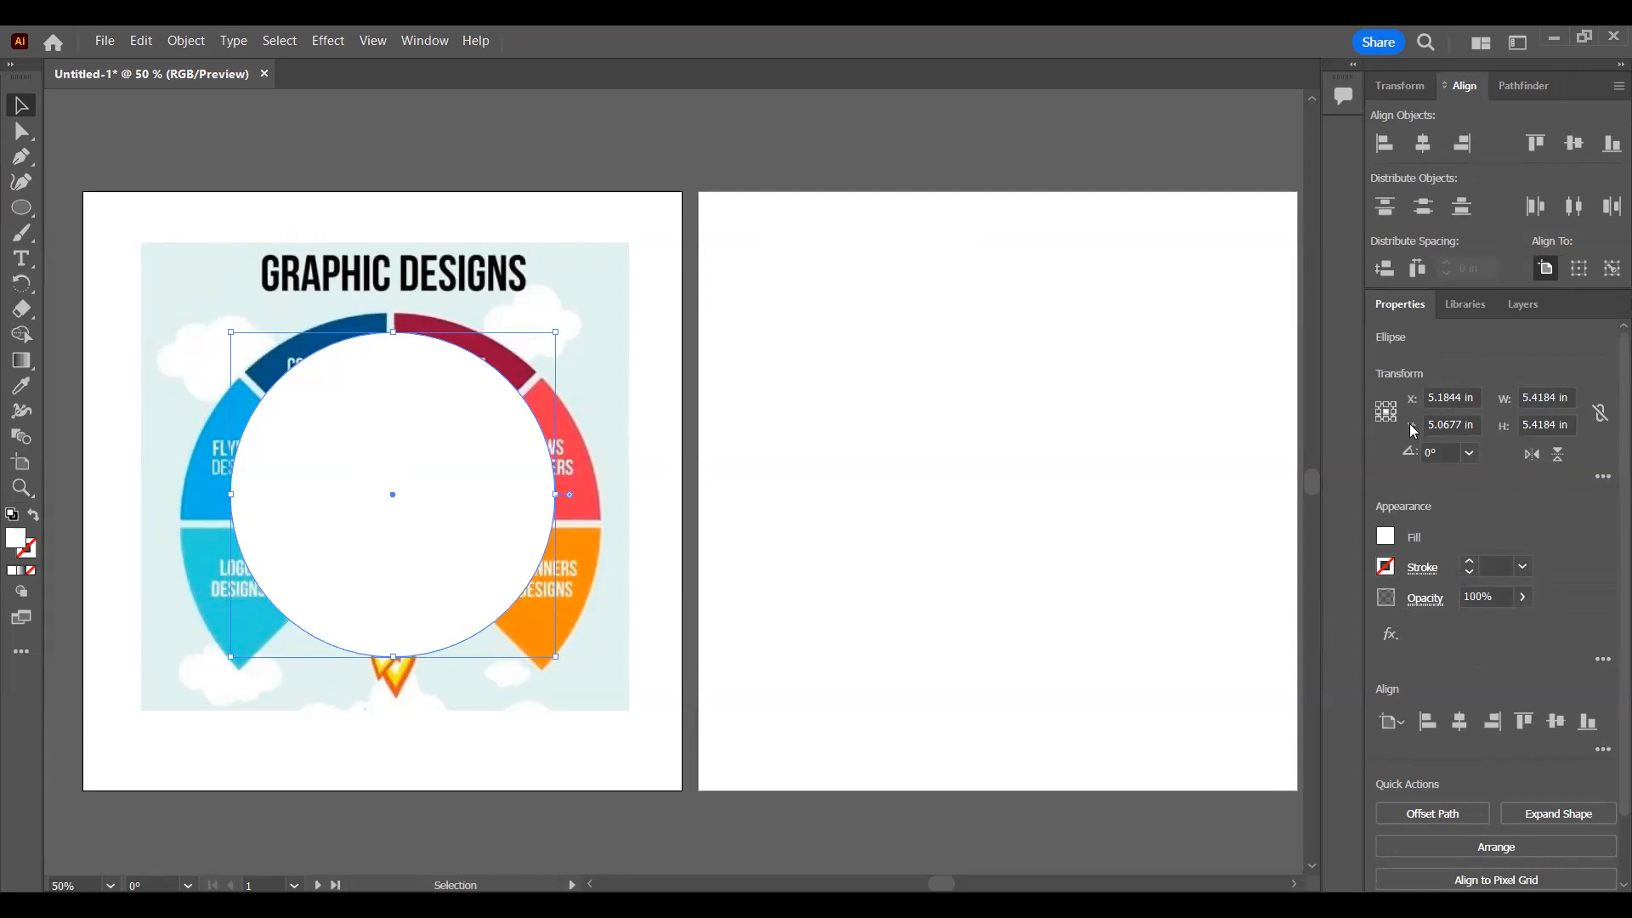
{"action": "left_click", "coordinate": [1468, 455]}
{"action": "left_click", "coordinate": [1467, 458]}
{"action": "left_click", "coordinate": [1559, 457]}
Step: Squash the circle into an ellipse about 2.64 in high, move it lower and rotate it to about 326°
{"action": "left_click_drag", "start_coordinate": [393, 656], "coordinate": [396, 474]}
{"action": "left_click_drag", "start_coordinate": [438, 422], "coordinate": [458, 546]}
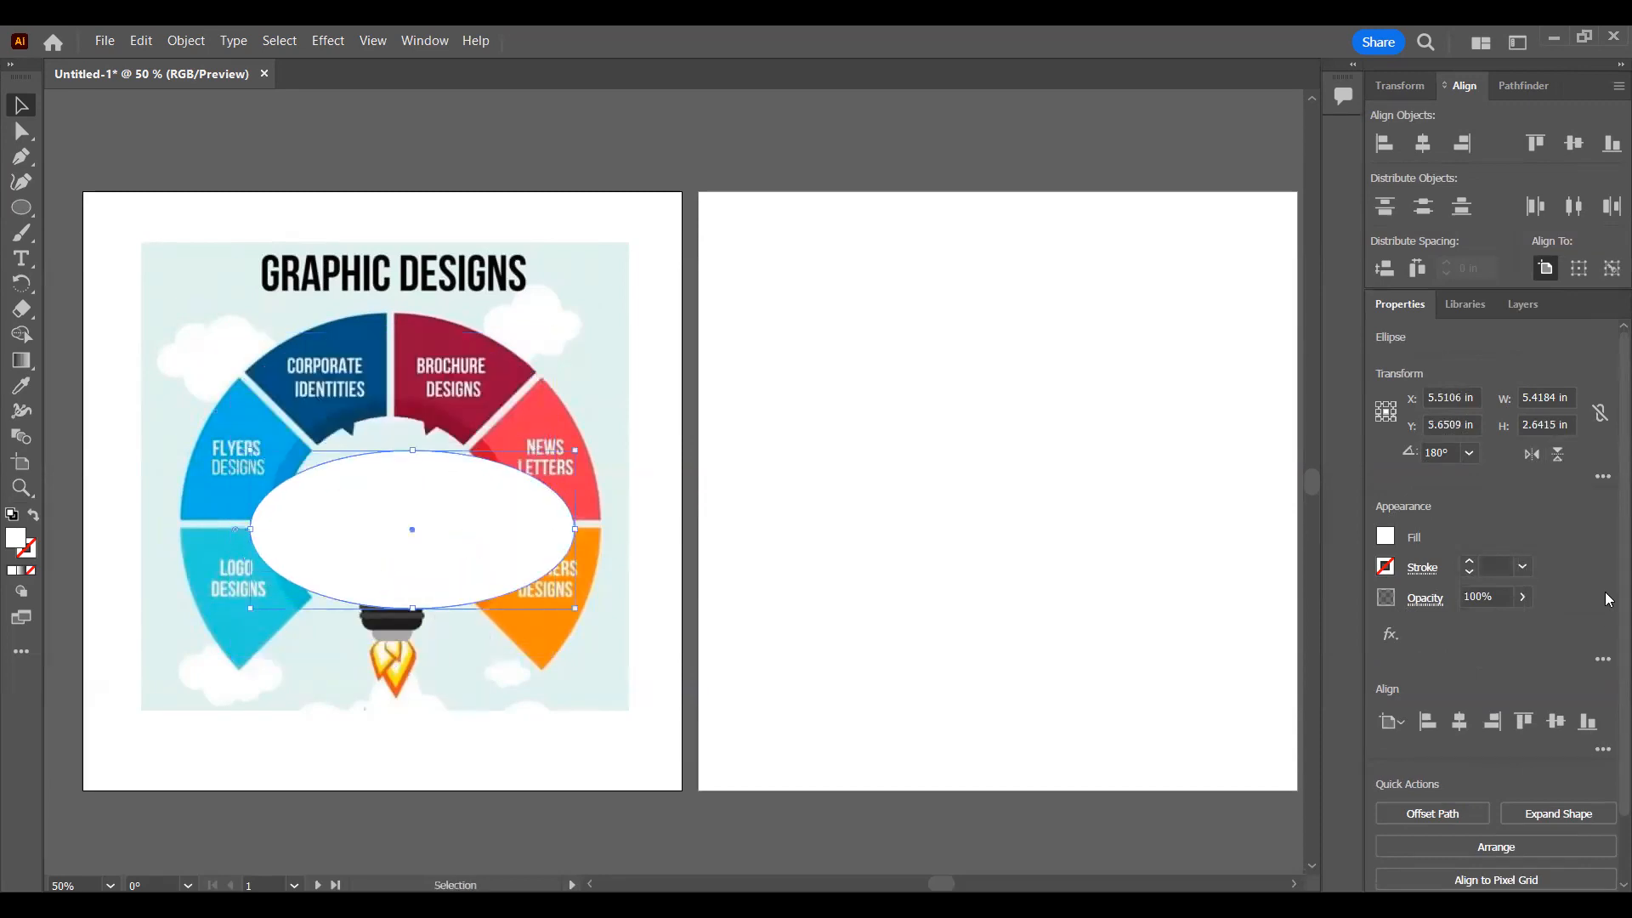
{"action": "left_click_drag", "start_coordinate": [583, 630], "coordinate": [532, 742]}
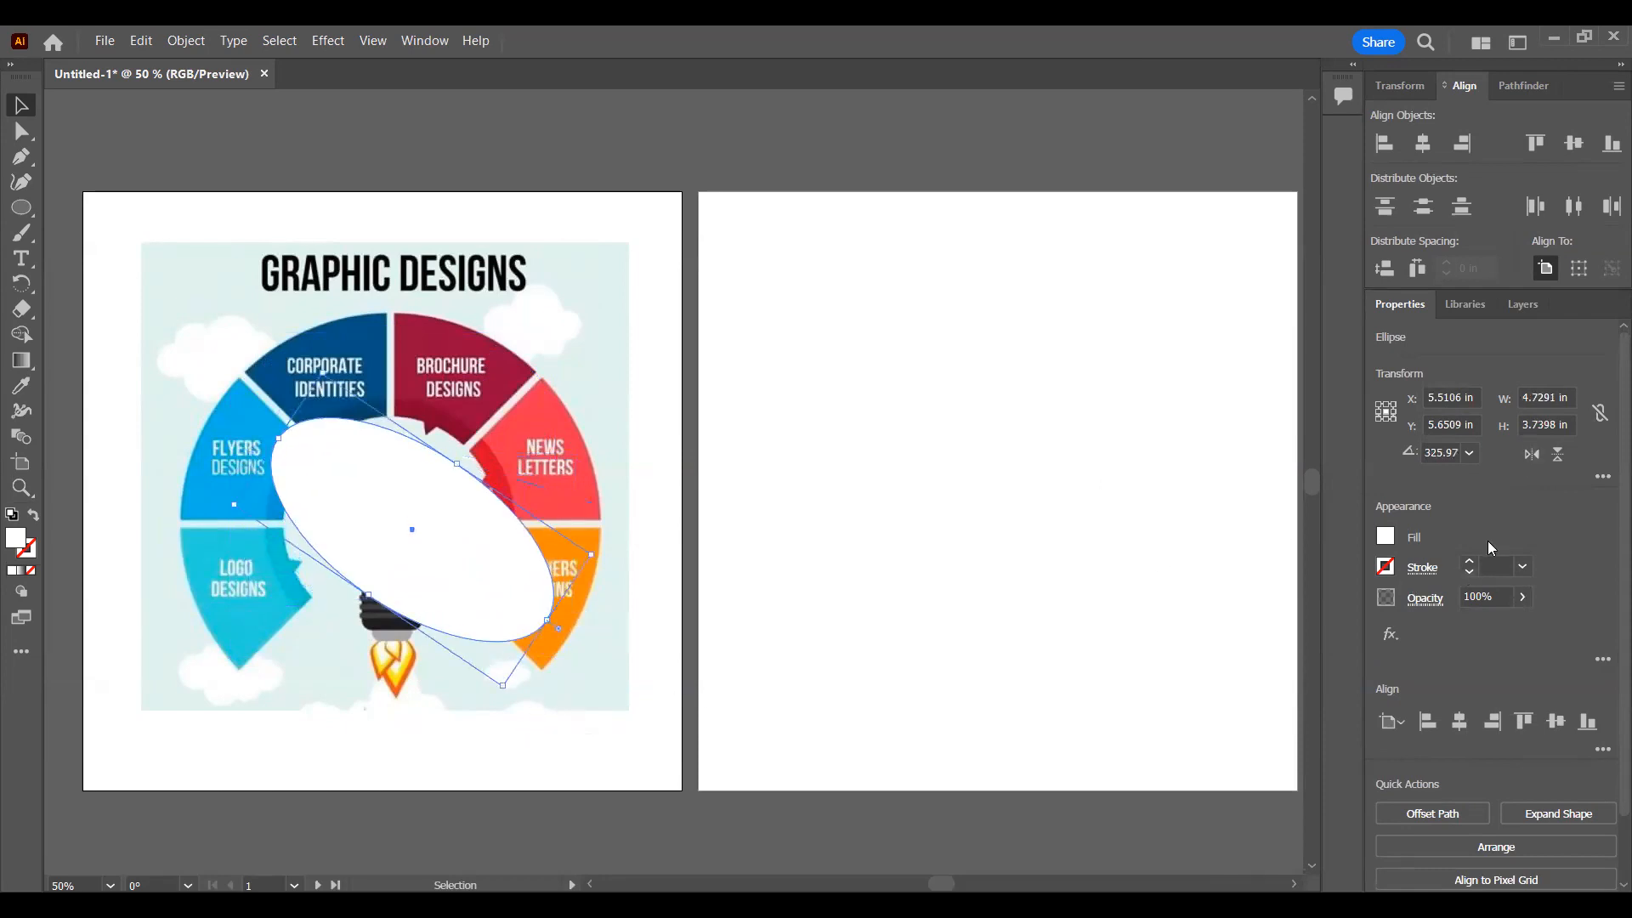
Step: Try flipping the tilted ellipse horizontally and vertically several times
{"action": "left_click", "coordinate": [1531, 455]}
{"action": "left_click", "coordinate": [1531, 455]}
{"action": "left_click", "coordinate": [1561, 456]}
{"action": "left_click", "coordinate": [1562, 458]}
{"action": "left_click", "coordinate": [1562, 457]}
Step: Undo the flips, rotation, move and squash back to the full circle and return to the Selection tool
{"action": "key", "text": "ctrl+z"}
{"action": "key", "text": "ctrl+z"}
{"action": "key", "text": "ctrl+z"}
{"action": "key", "text": "ctrl+z"}
{"action": "key", "text": "ctrl+z"}
{"action": "key", "text": "ctrl+z"}
{"action": "key", "text": "ctrl+z"}
{"action": "key", "text": "ctrl+z"}
{"action": "key", "text": "ctrl+z"}
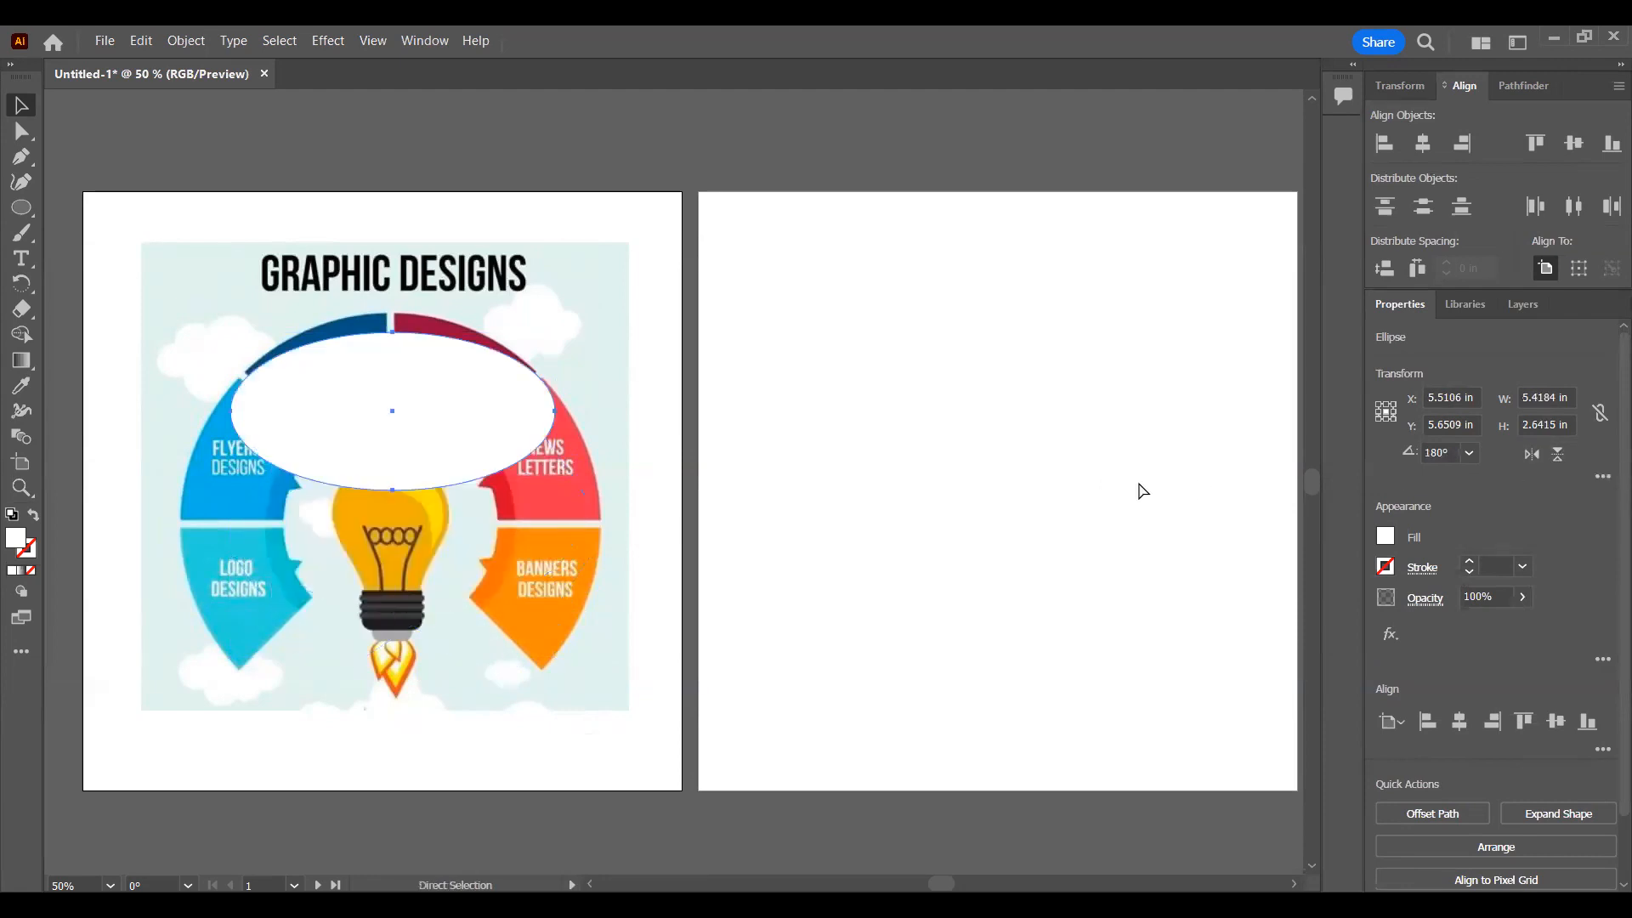
{"action": "key", "text": "v"}
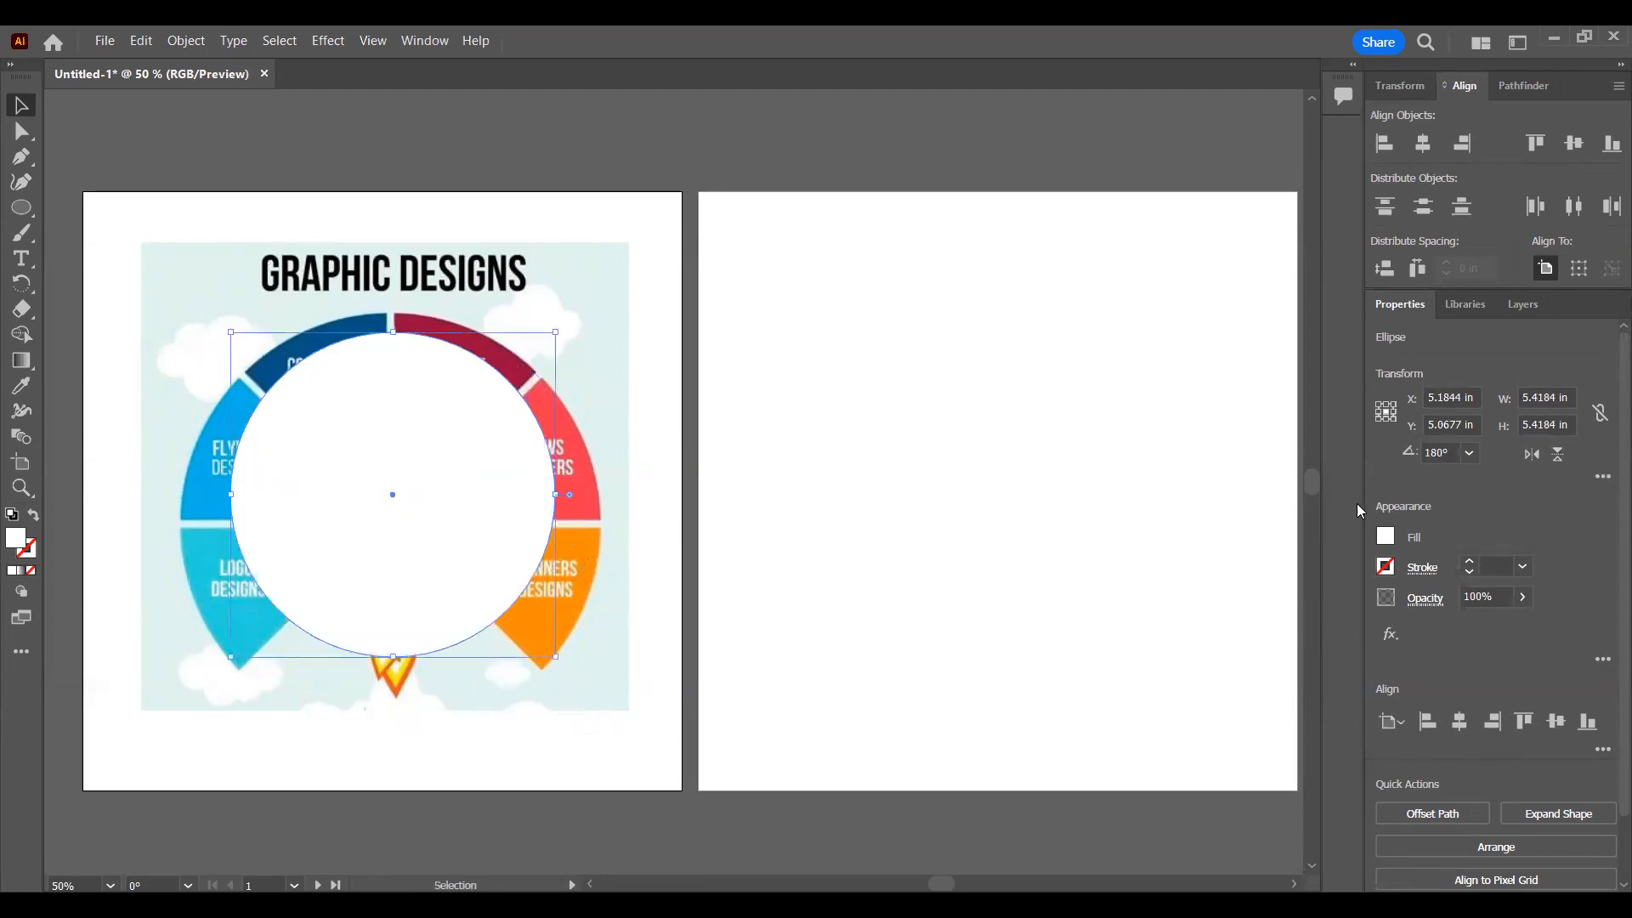
Step: Try several fill swatches on the circle and settle on the dark green C=85 M=10 Y=100 K=10
{"action": "left_click", "coordinate": [1384, 539]}
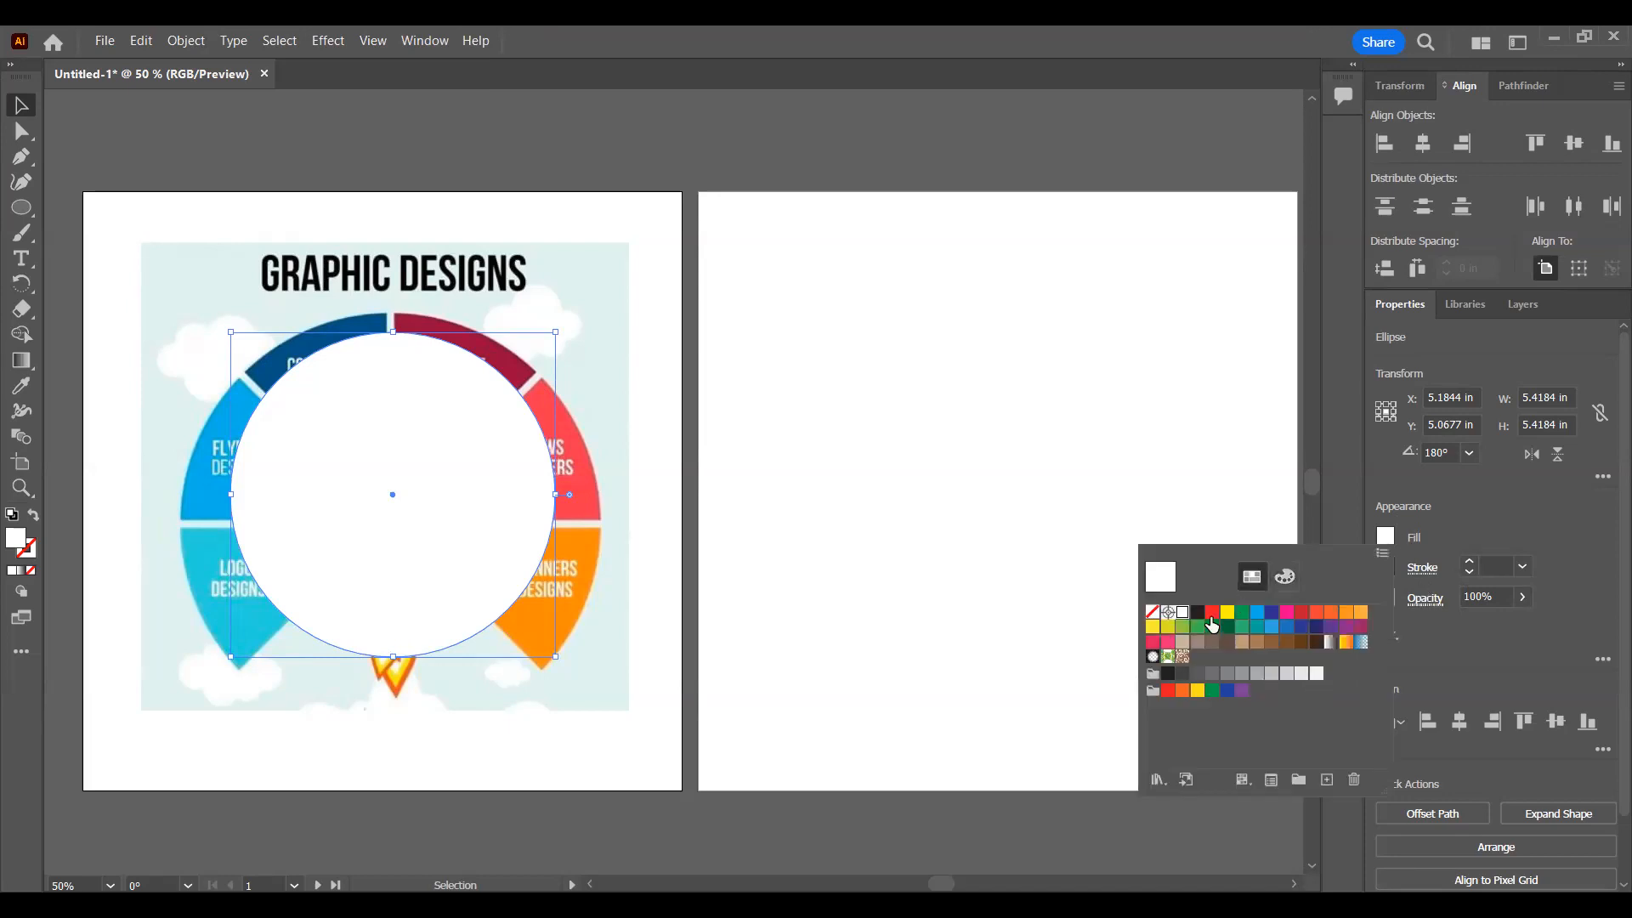
{"action": "left_click", "coordinate": [1228, 614]}
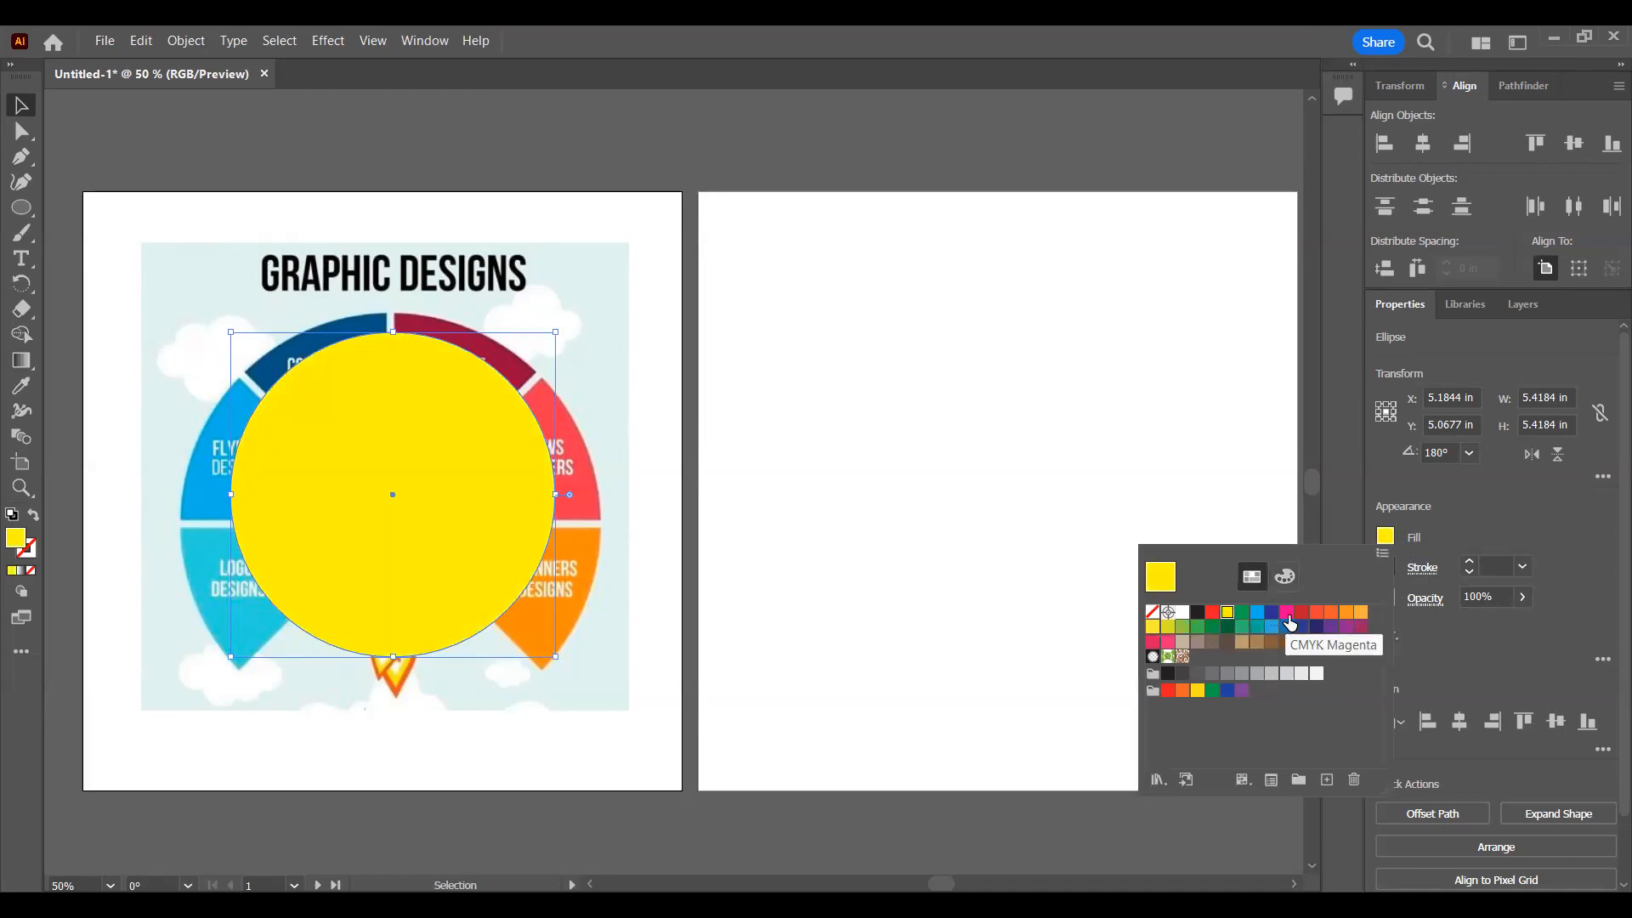
{"action": "left_click", "coordinate": [1243, 614]}
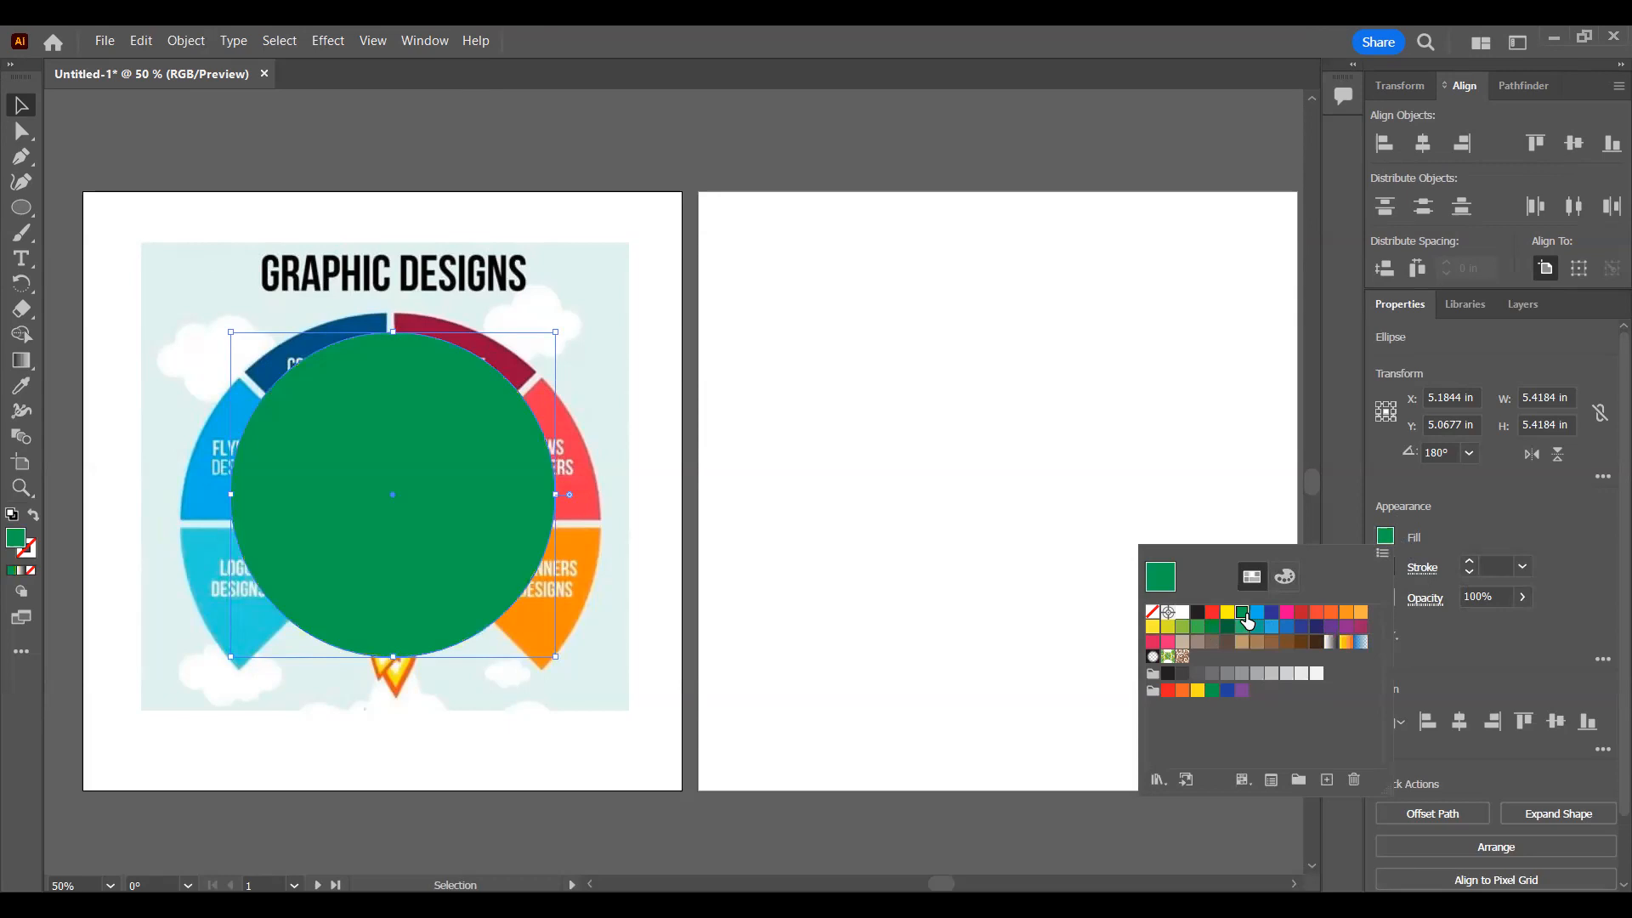
{"action": "left_click", "coordinate": [1258, 614]}
{"action": "left_click", "coordinate": [1287, 613]}
{"action": "left_click", "coordinate": [1331, 613]}
{"action": "left_click", "coordinate": [1345, 627]}
{"action": "left_click", "coordinate": [1213, 627]}
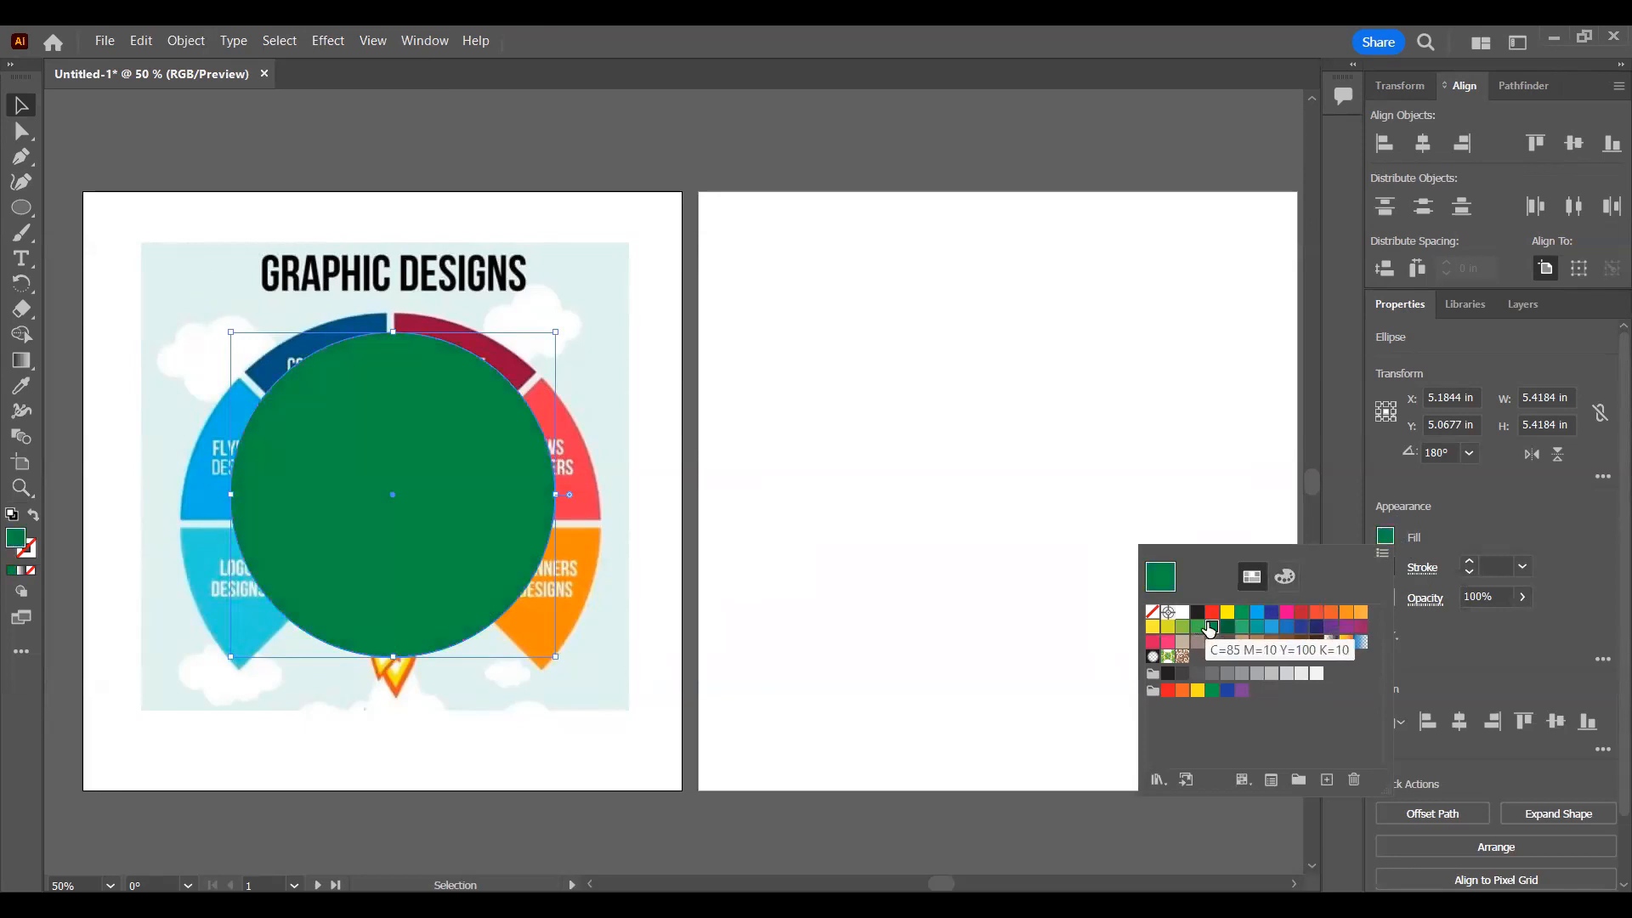
{"action": "left_click", "coordinate": [836, 531]}
Step: Apply the pink swatch to the circle's stroke
{"action": "left_click", "coordinate": [1387, 567]}
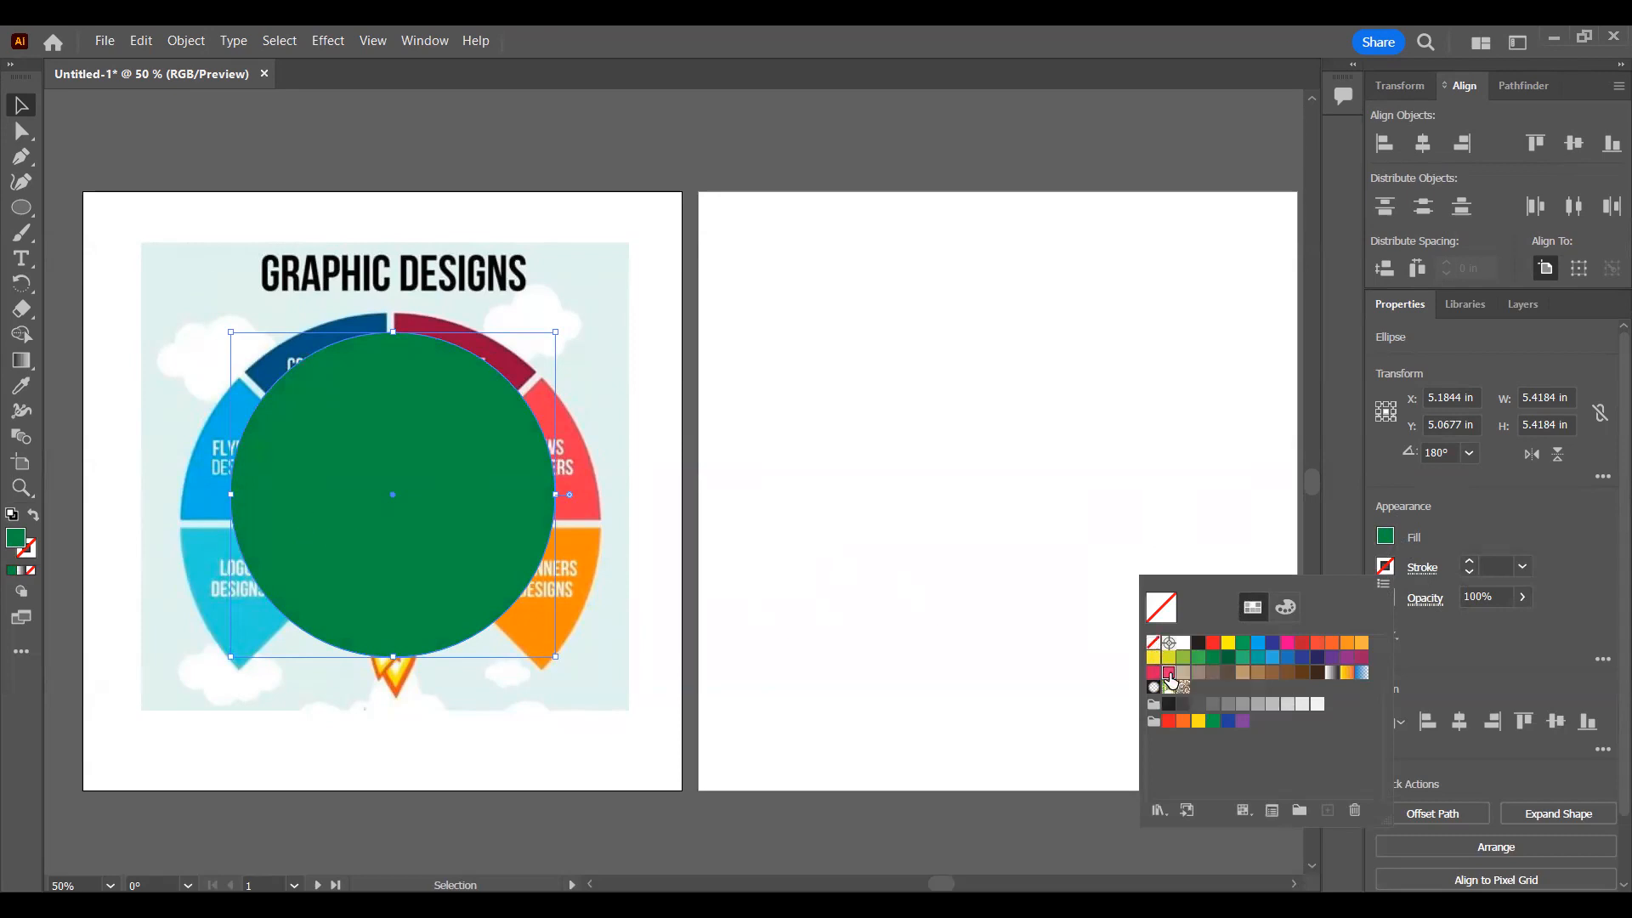
{"action": "left_click", "coordinate": [1169, 673]}
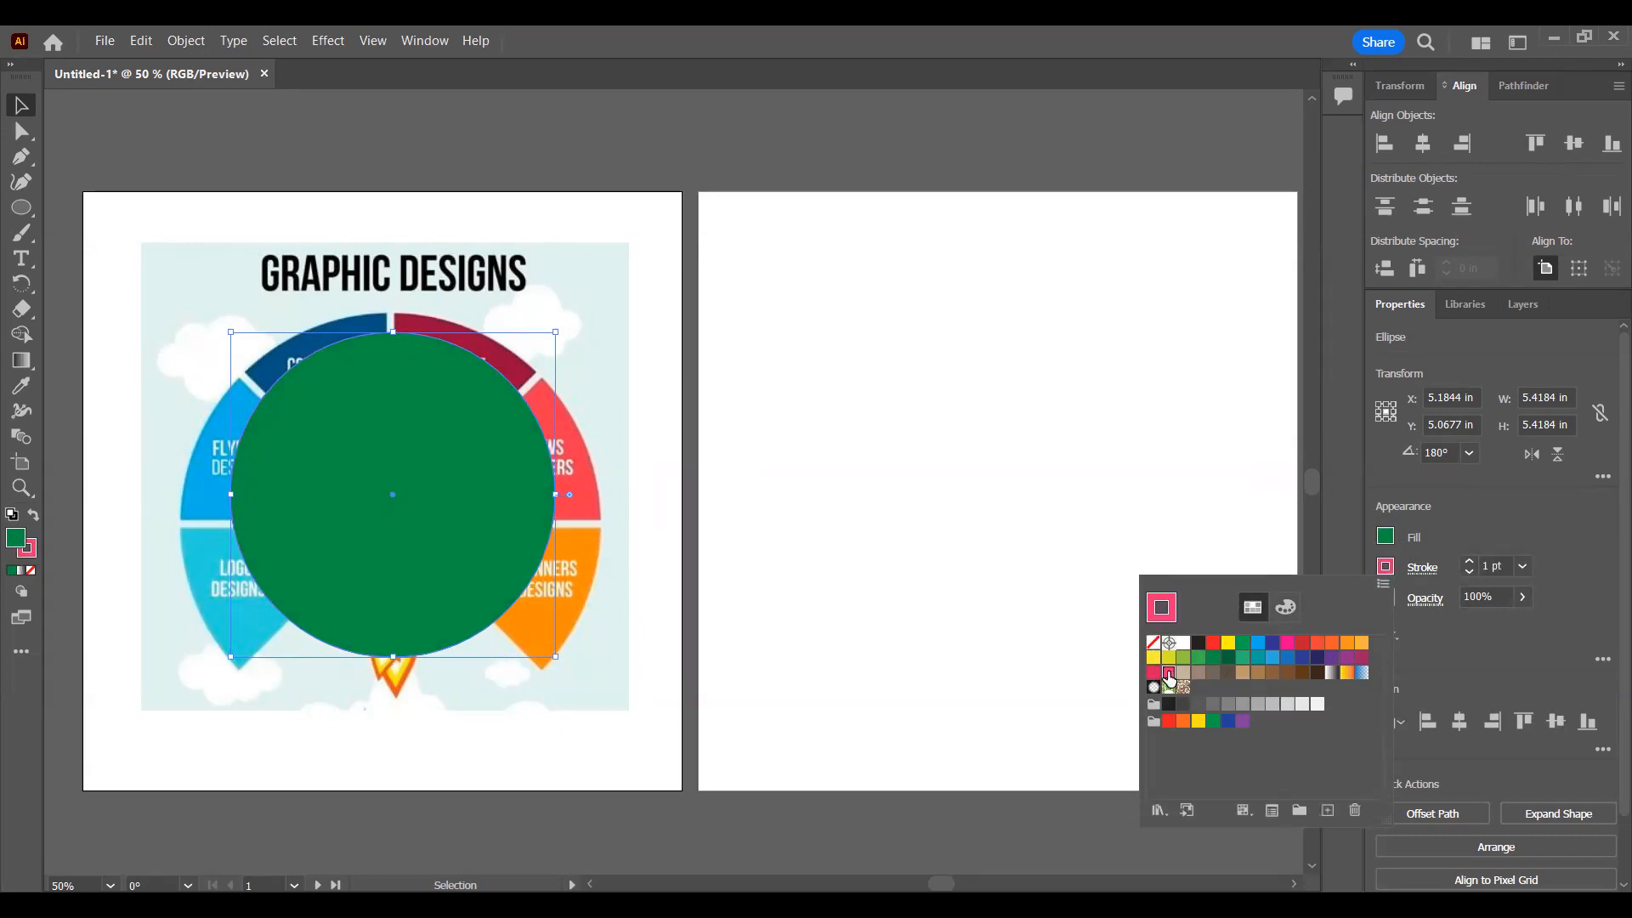
{"action": "left_click", "coordinate": [1477, 573]}
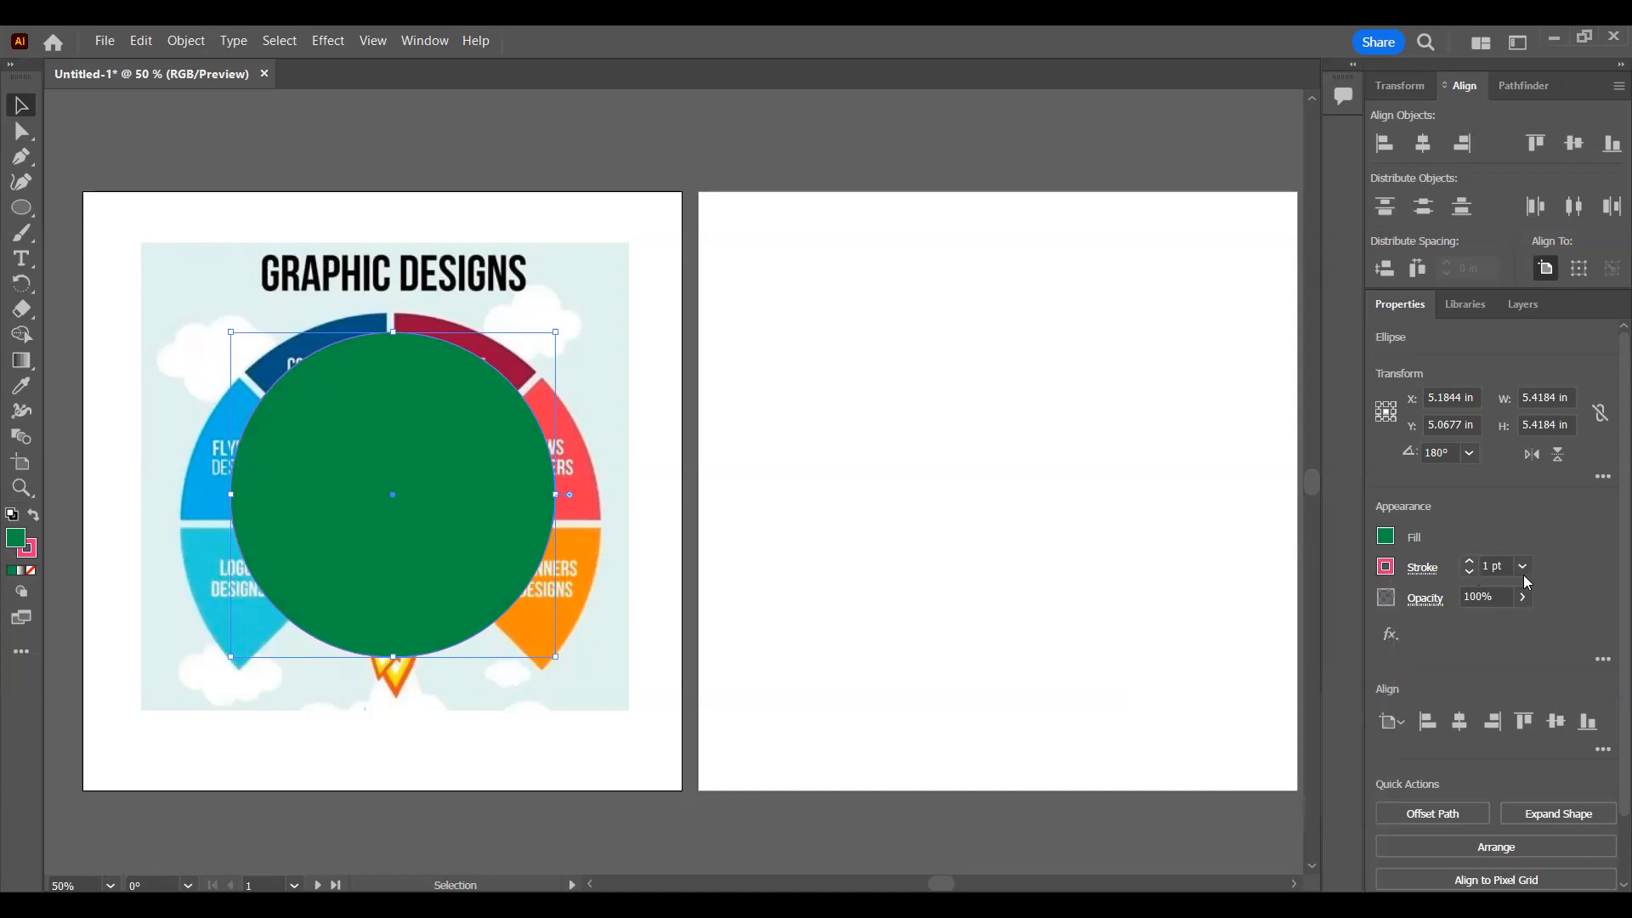
Step: Try a 100 pt stroke weight on the circle, vary it up and down, and settle on 57 pt
{"action": "left_click", "coordinate": [1523, 568]}
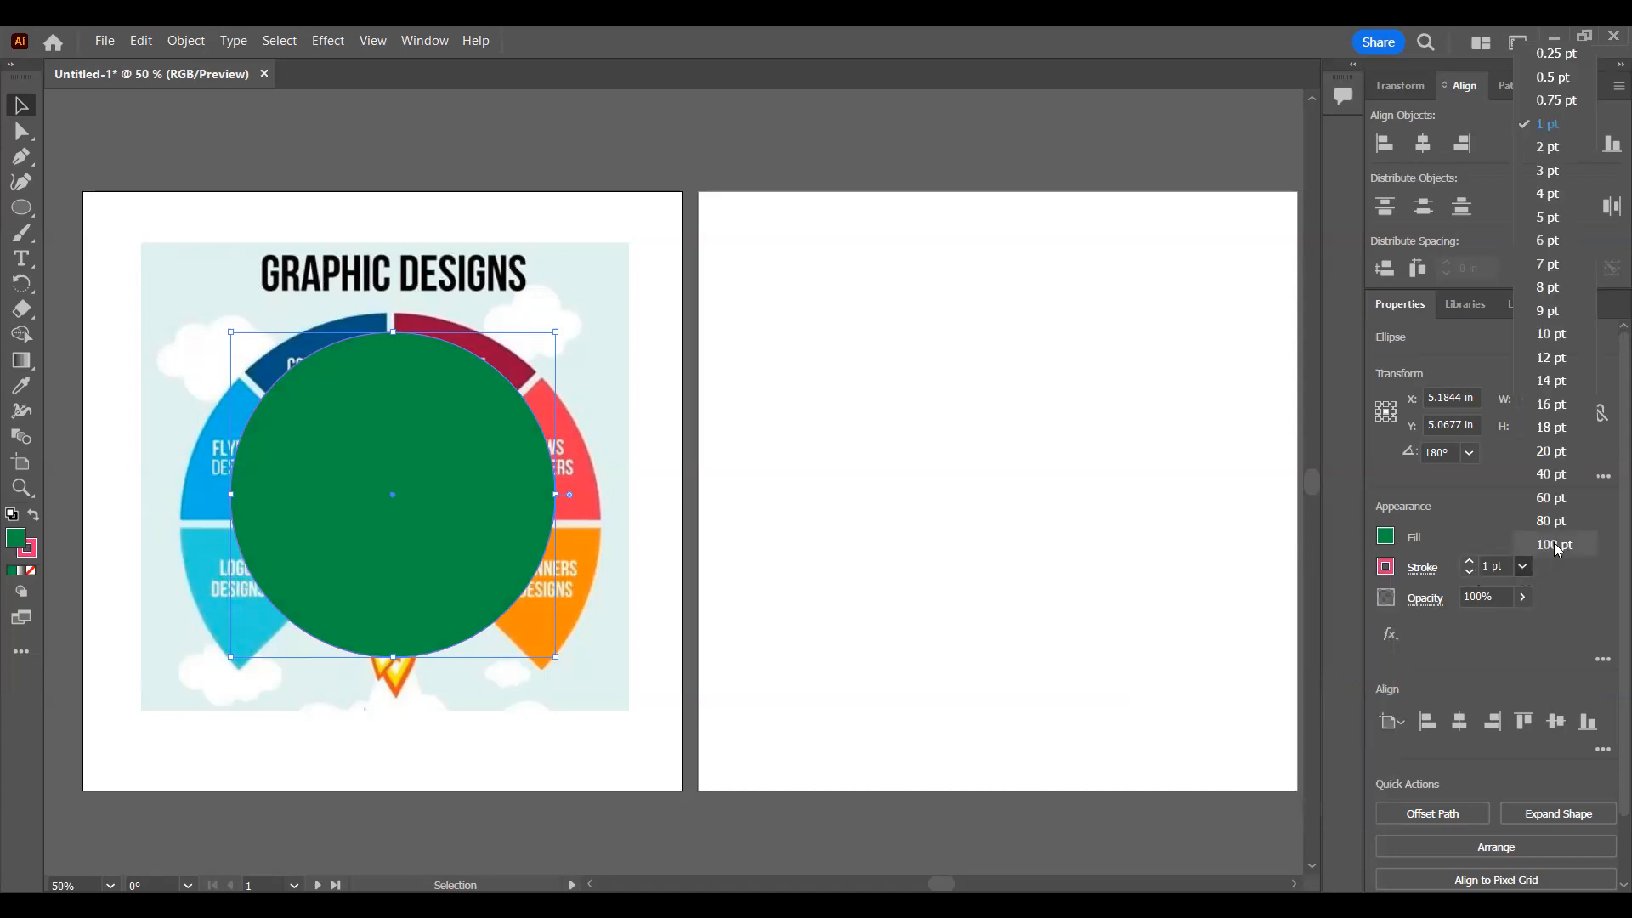
{"action": "left_click", "coordinate": [1558, 546]}
{"action": "left_click", "coordinate": [1472, 573]}
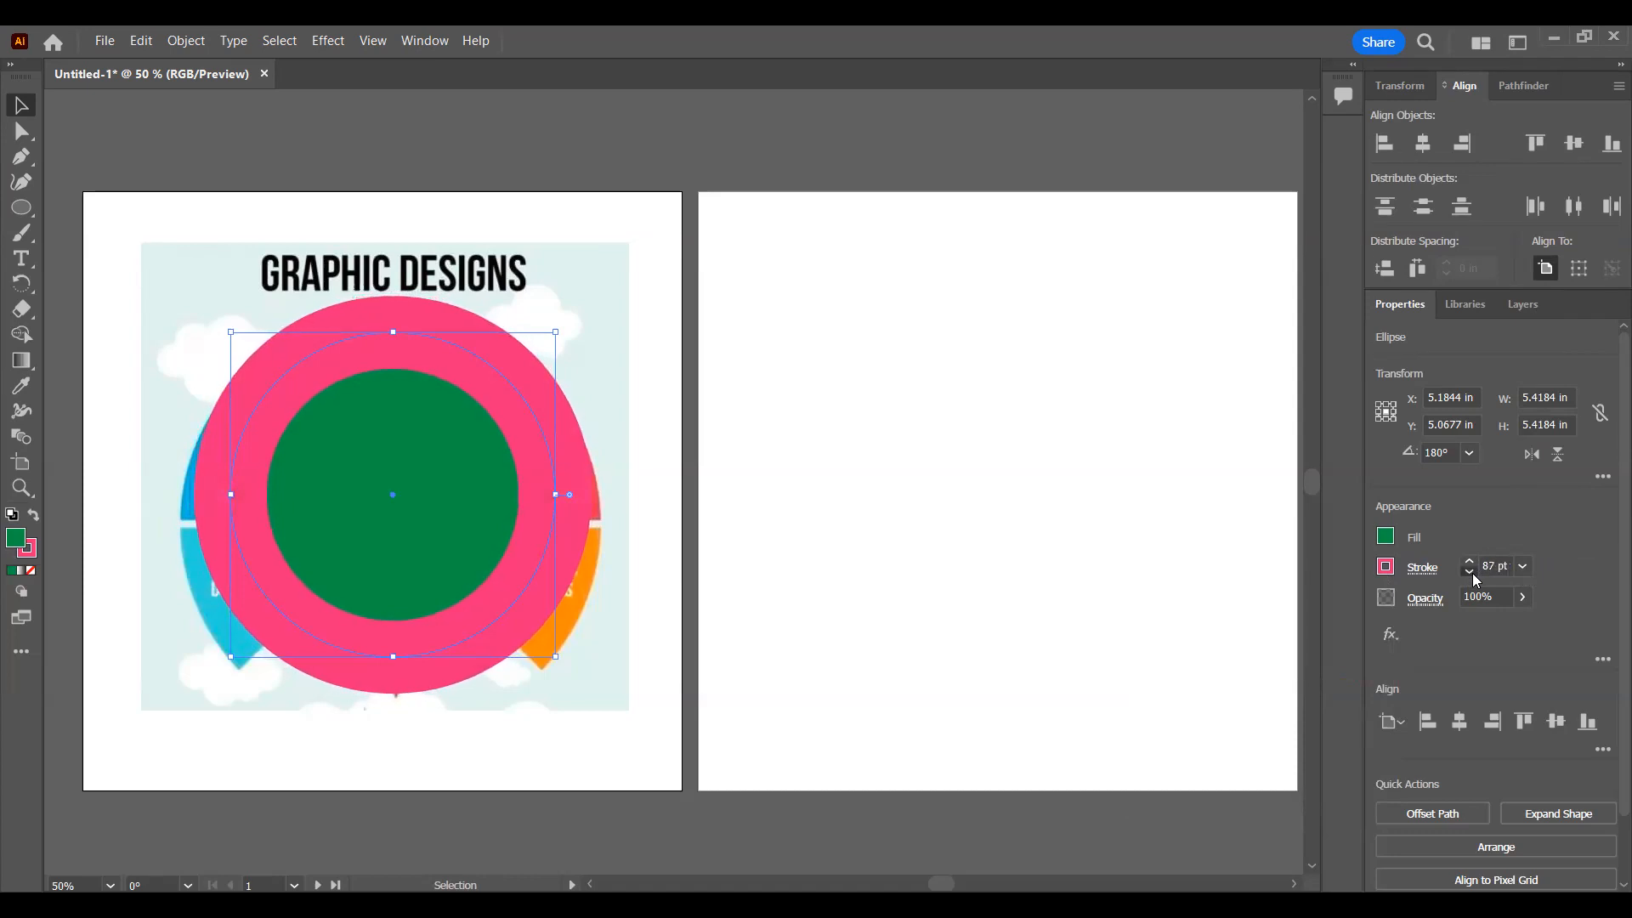
{"action": "left_click", "coordinate": [1472, 573]}
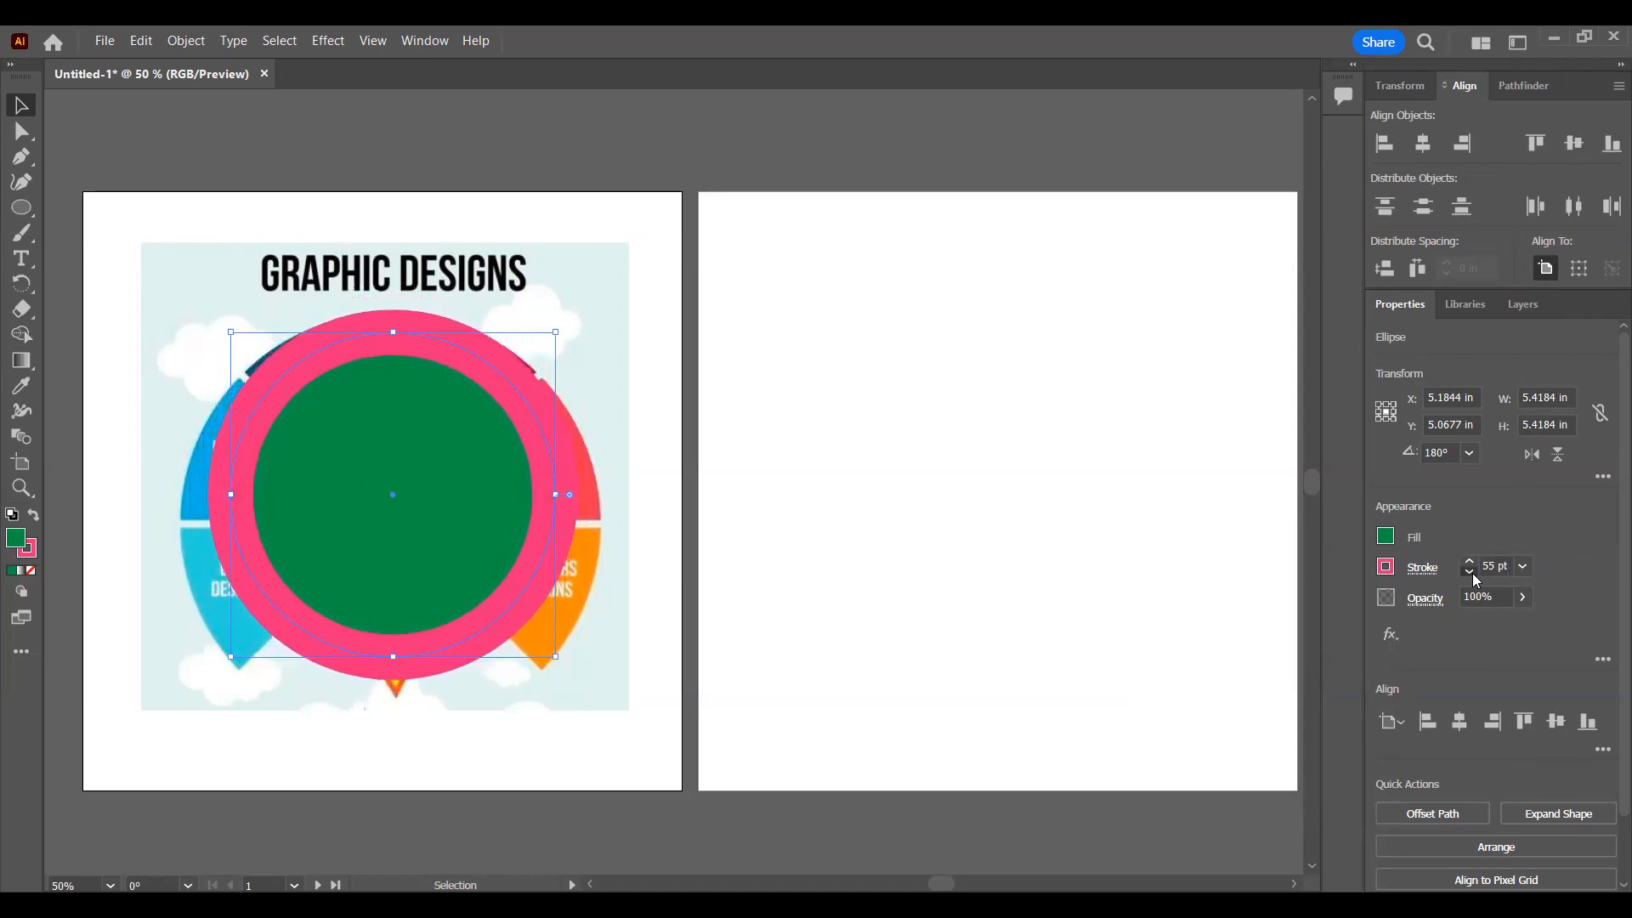
{"action": "left_click", "coordinate": [1476, 561]}
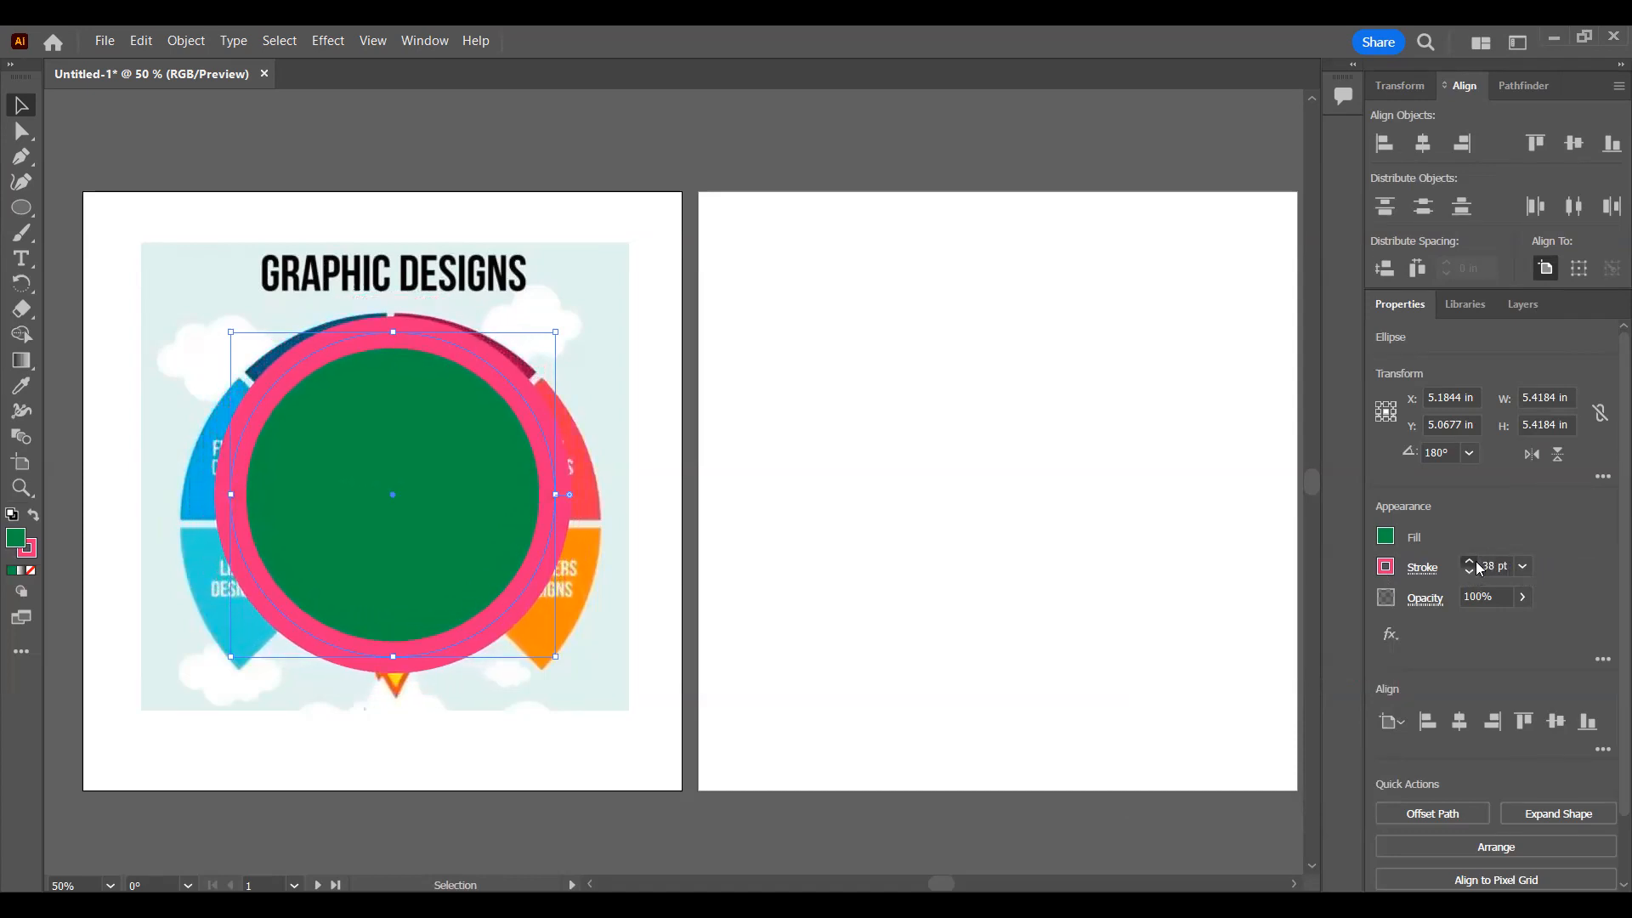
{"action": "left_click", "coordinate": [1475, 561]}
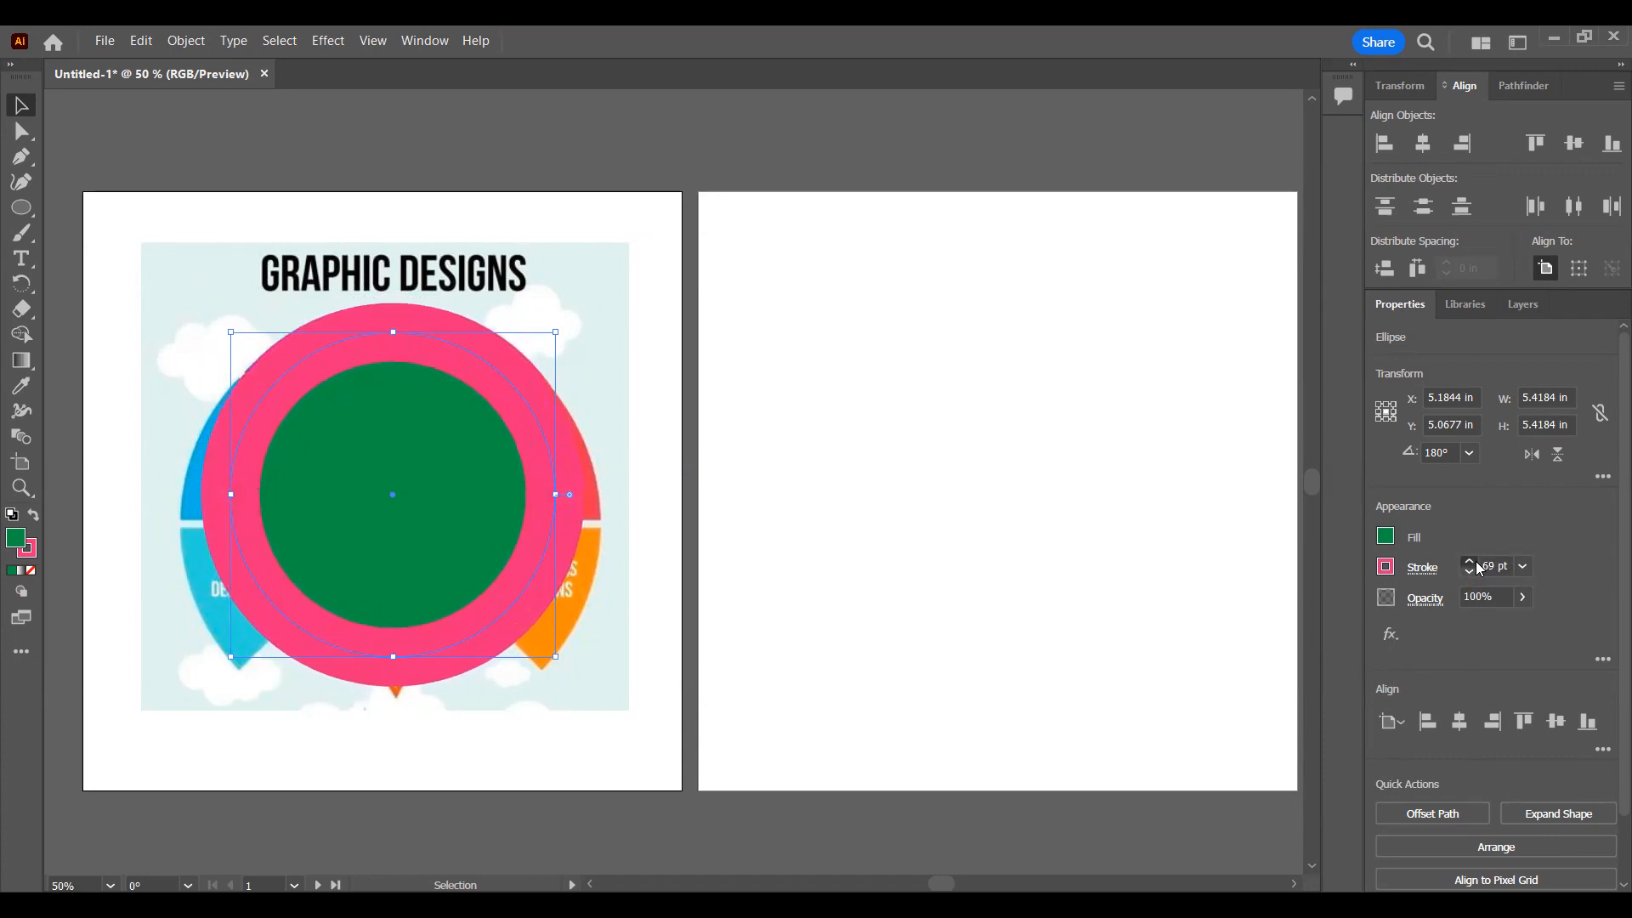
{"action": "left_click", "coordinate": [1470, 575]}
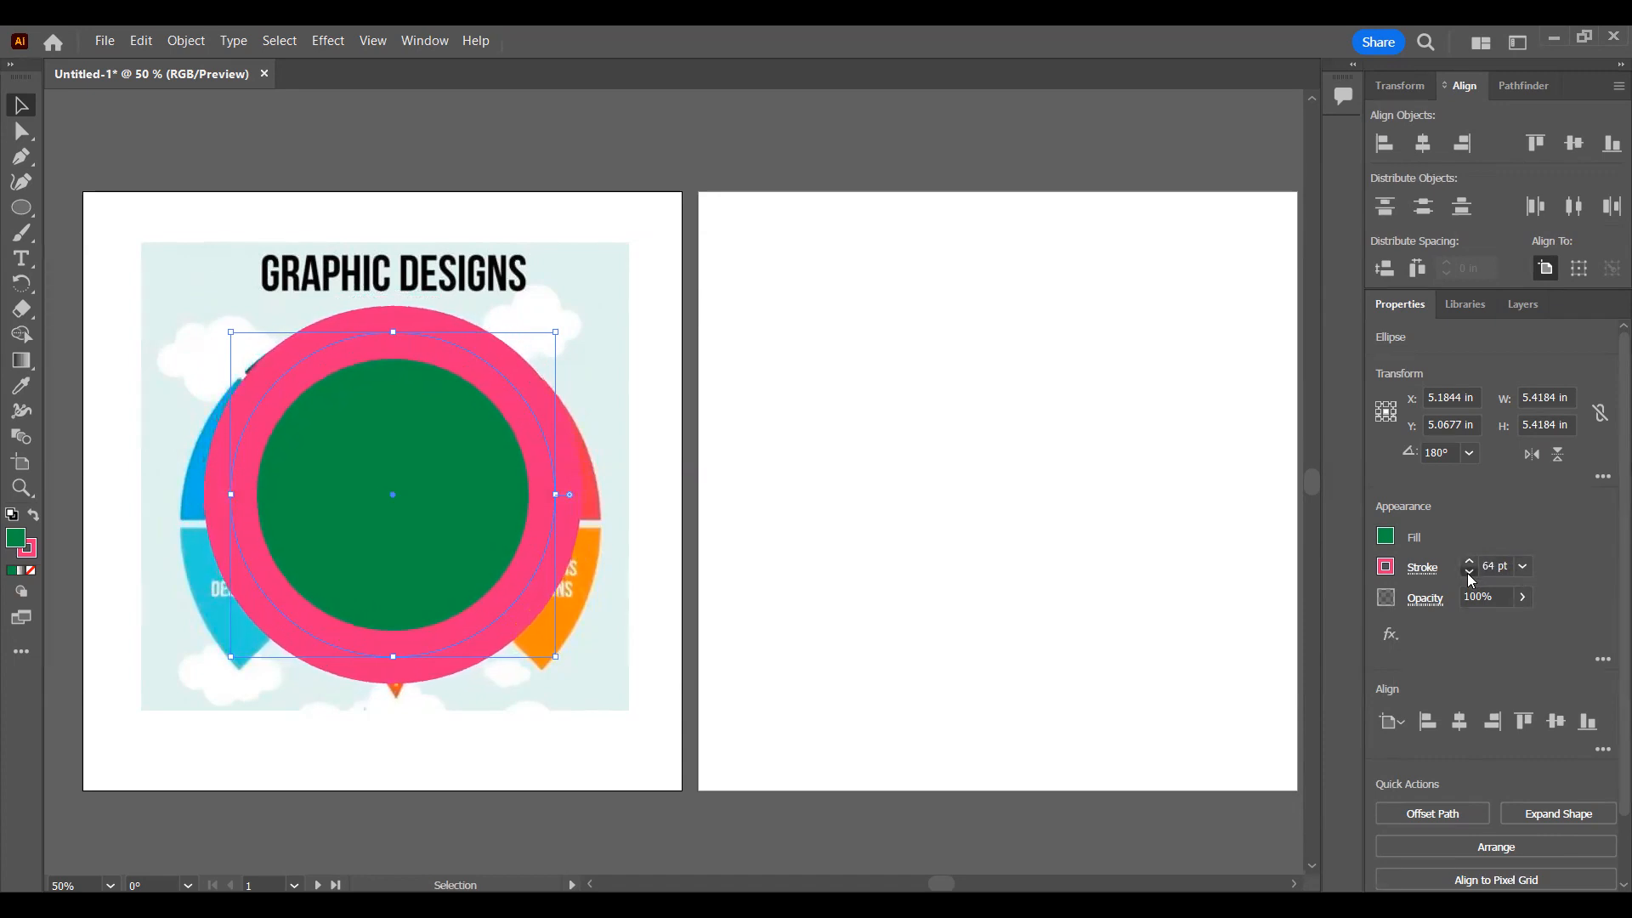
Step: Remove the circle's fill and reposition it lower on the first artboard, centred horizontally
{"action": "left_click", "coordinate": [1387, 538]}
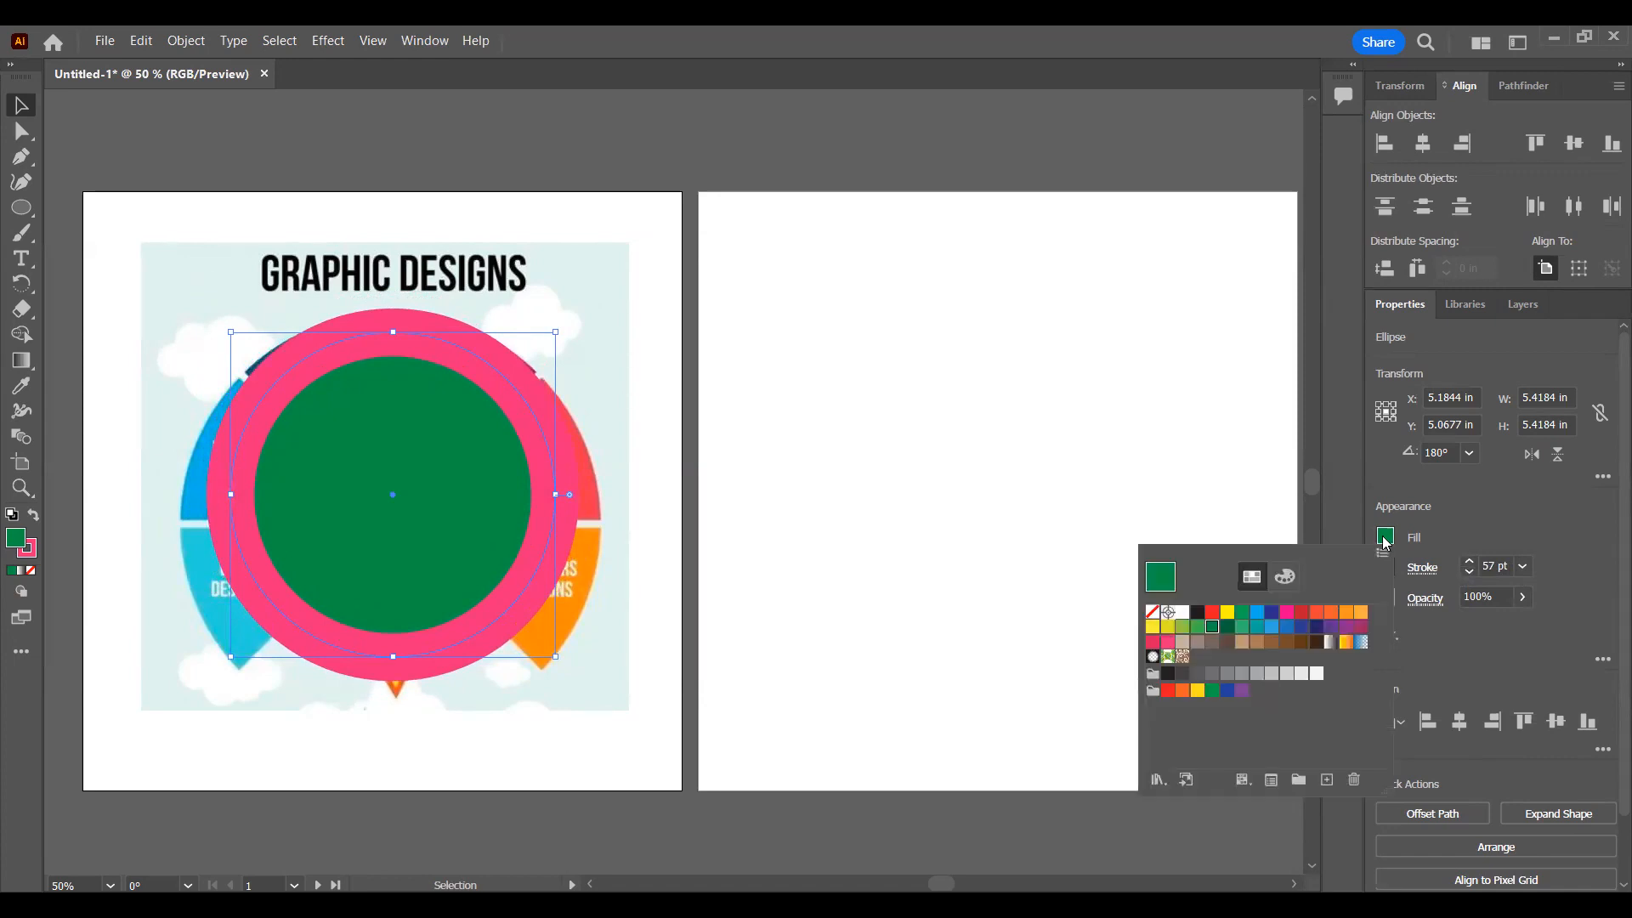
{"action": "left_click", "coordinate": [1153, 612]}
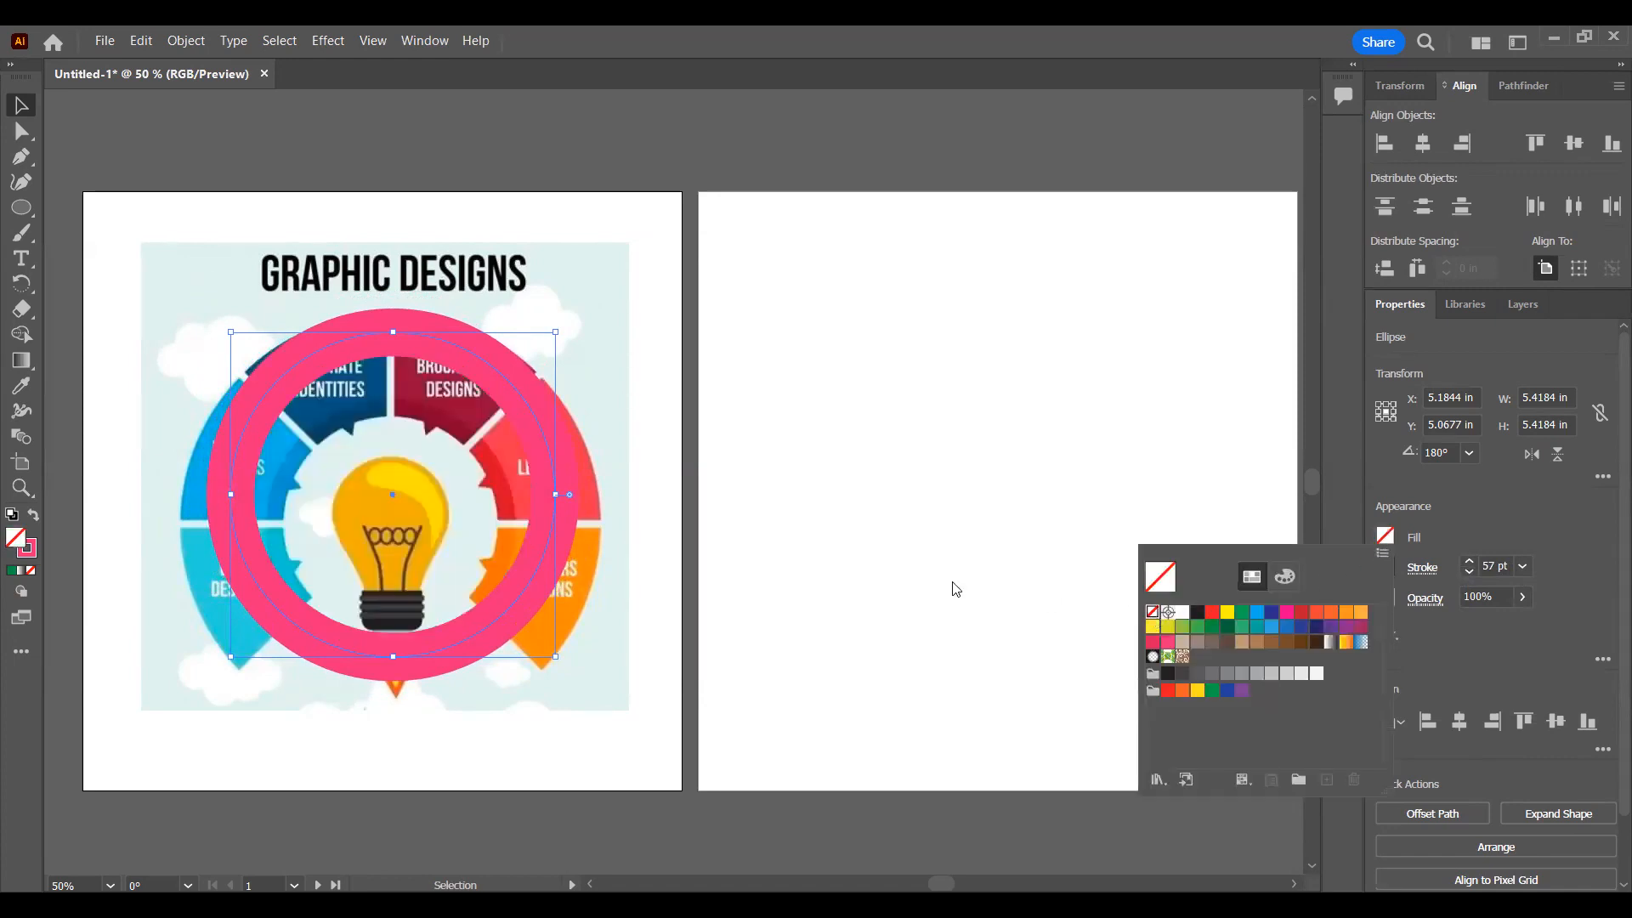
{"action": "left_click_drag", "start_coordinate": [524, 417], "coordinate": [527, 436]}
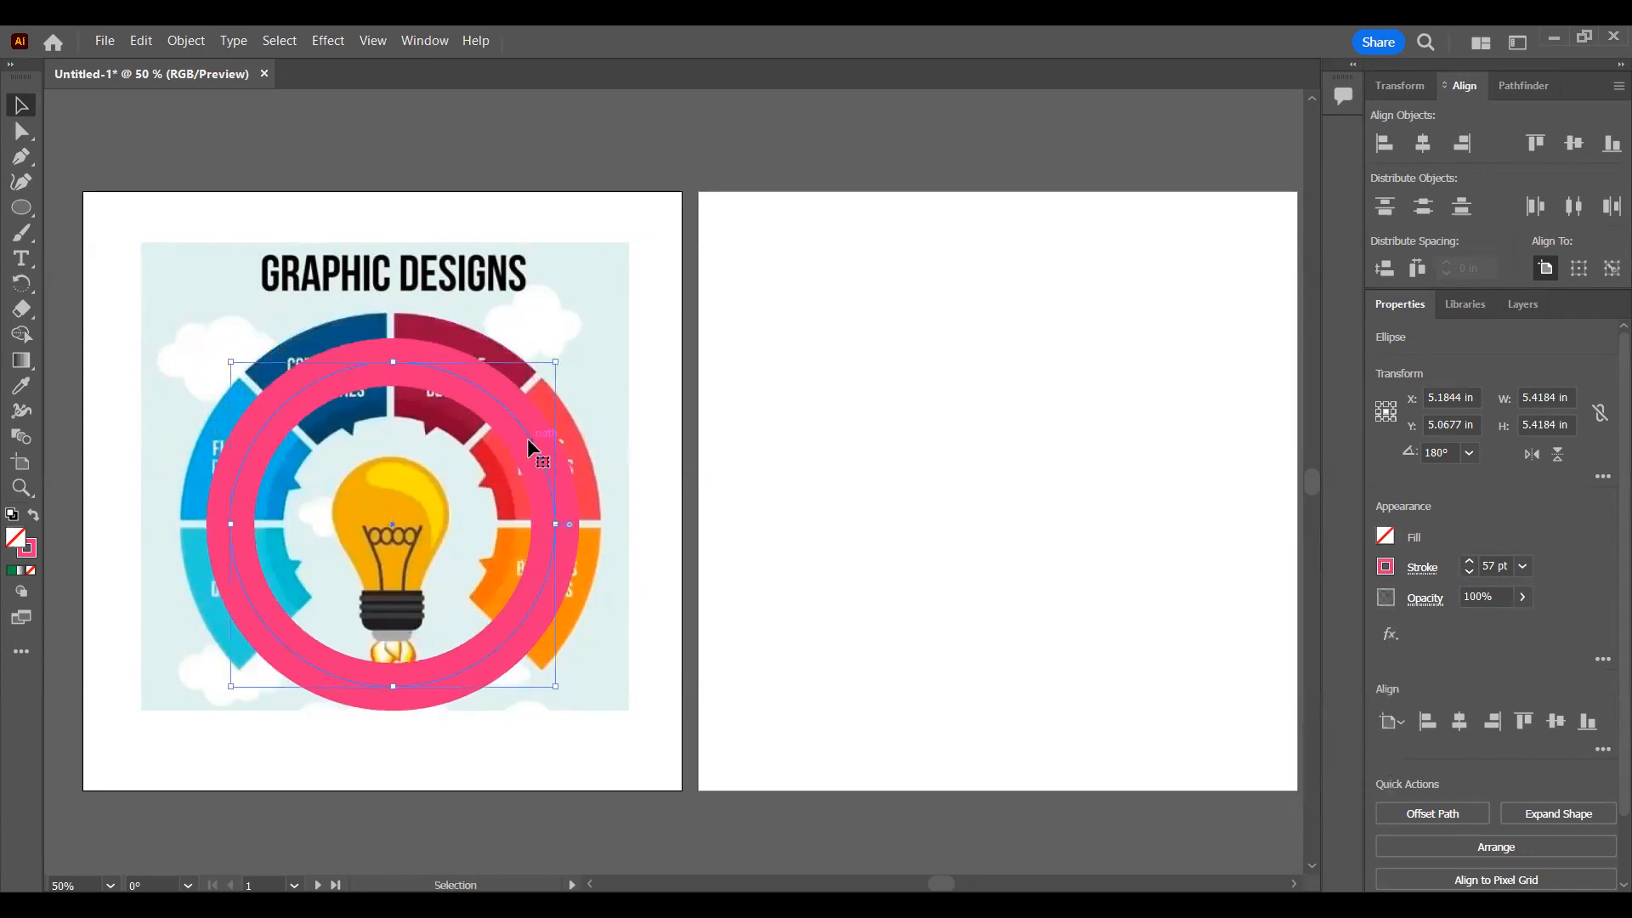
{"action": "left_click", "coordinate": [1422, 143]}
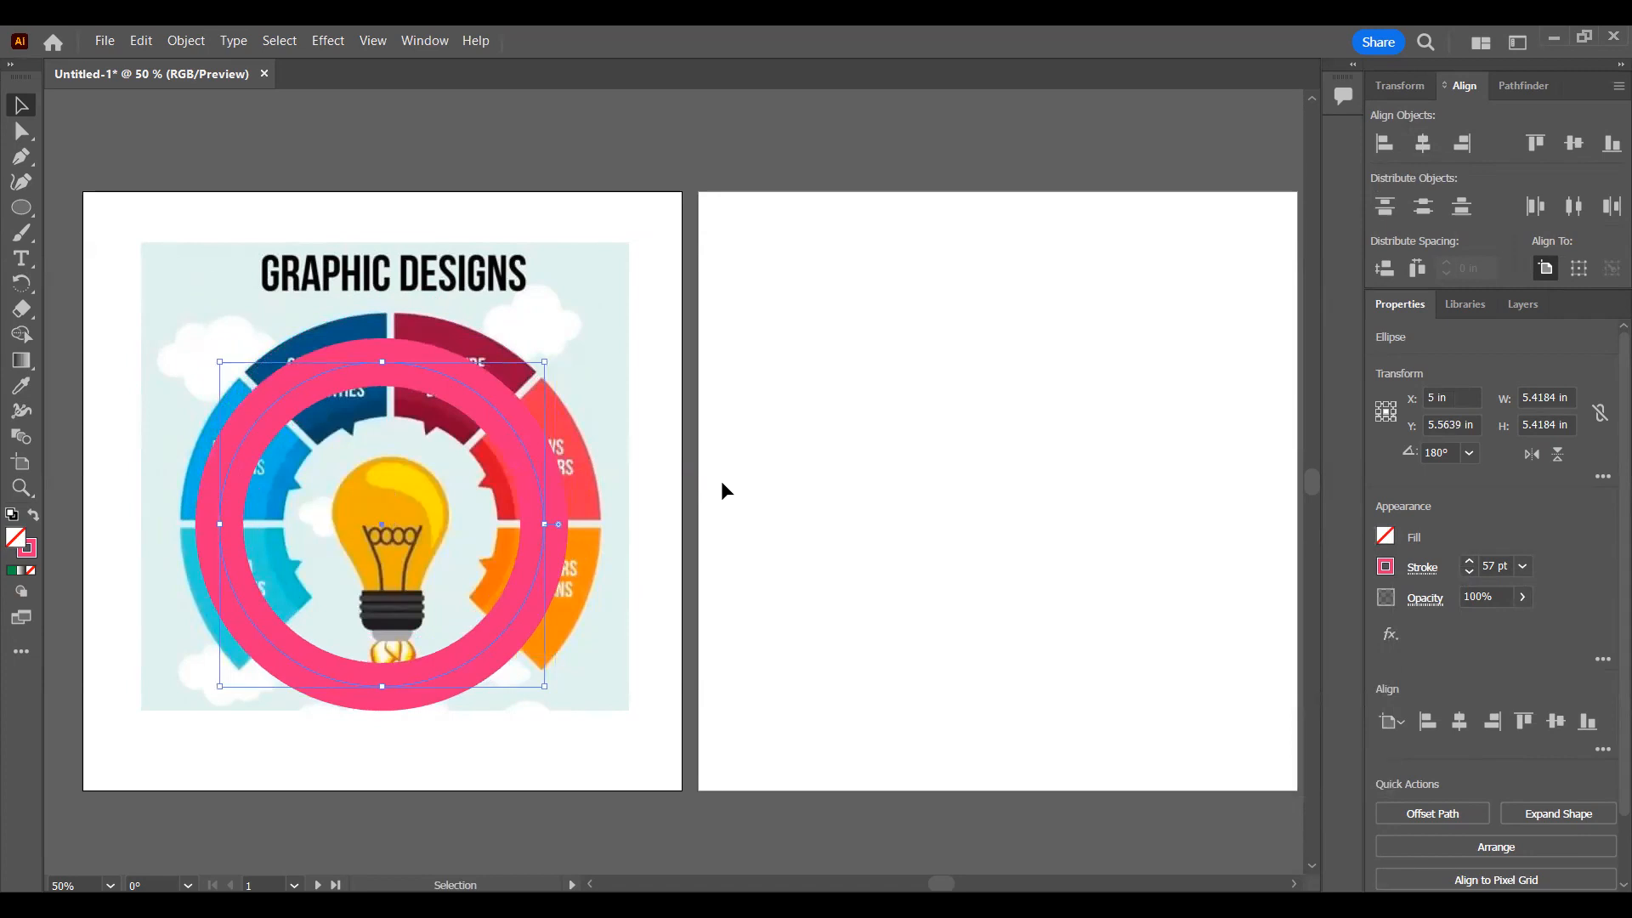
{"action": "left_click", "coordinate": [672, 370]}
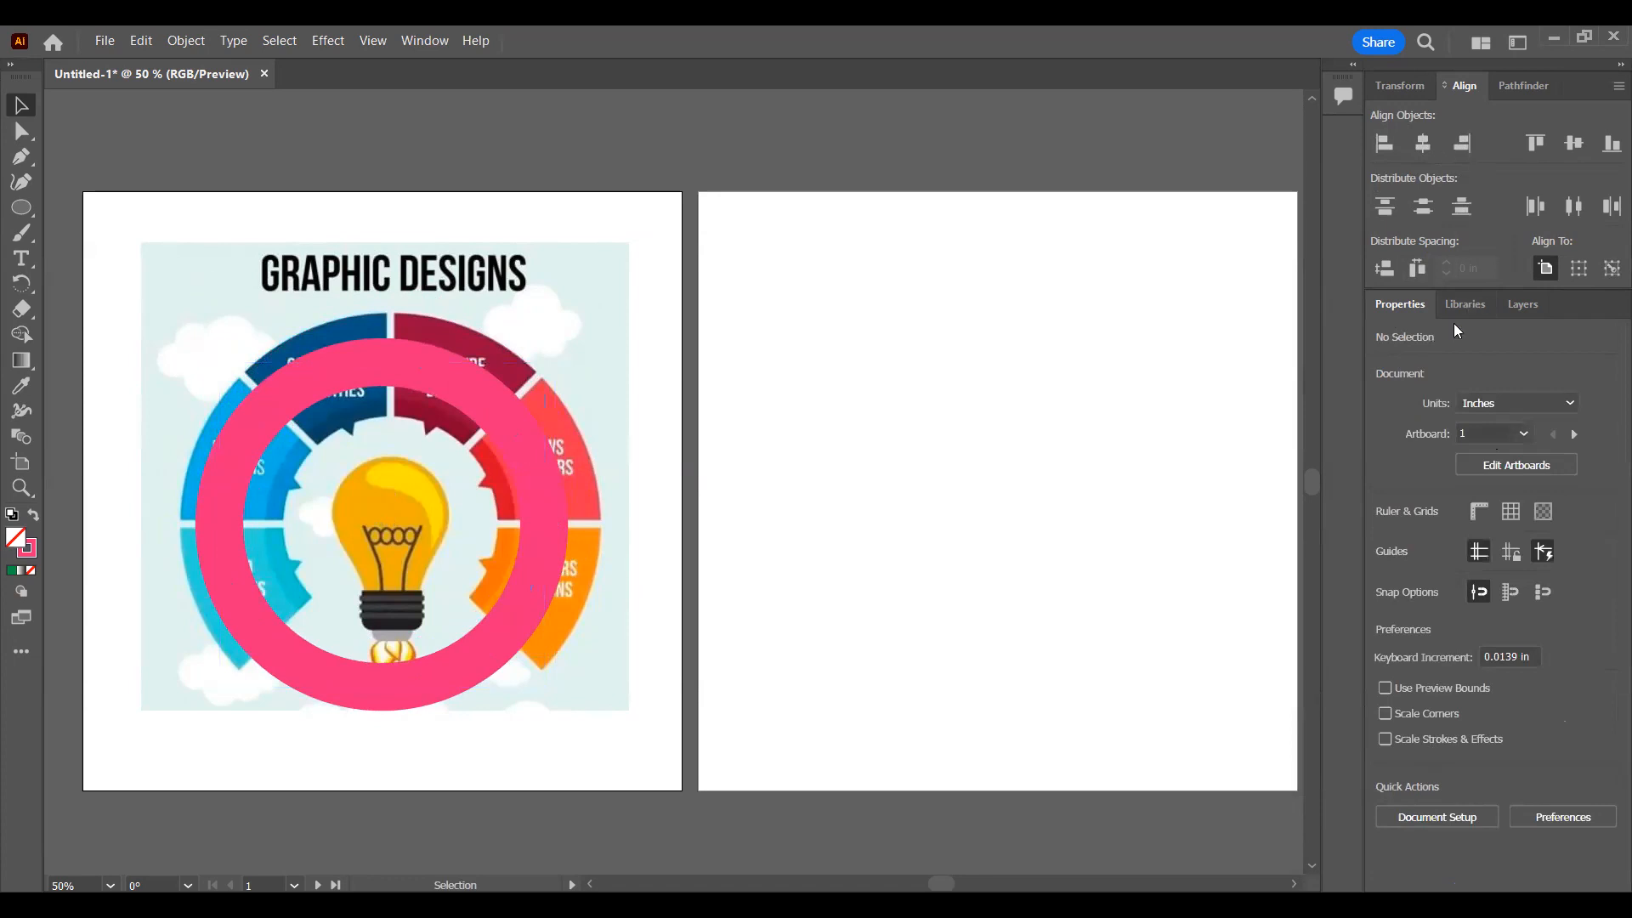
Step: Unlock the Reference layer item, centre it horizontally on the artboard and lock it again
{"action": "left_click", "coordinate": [1518, 311]}
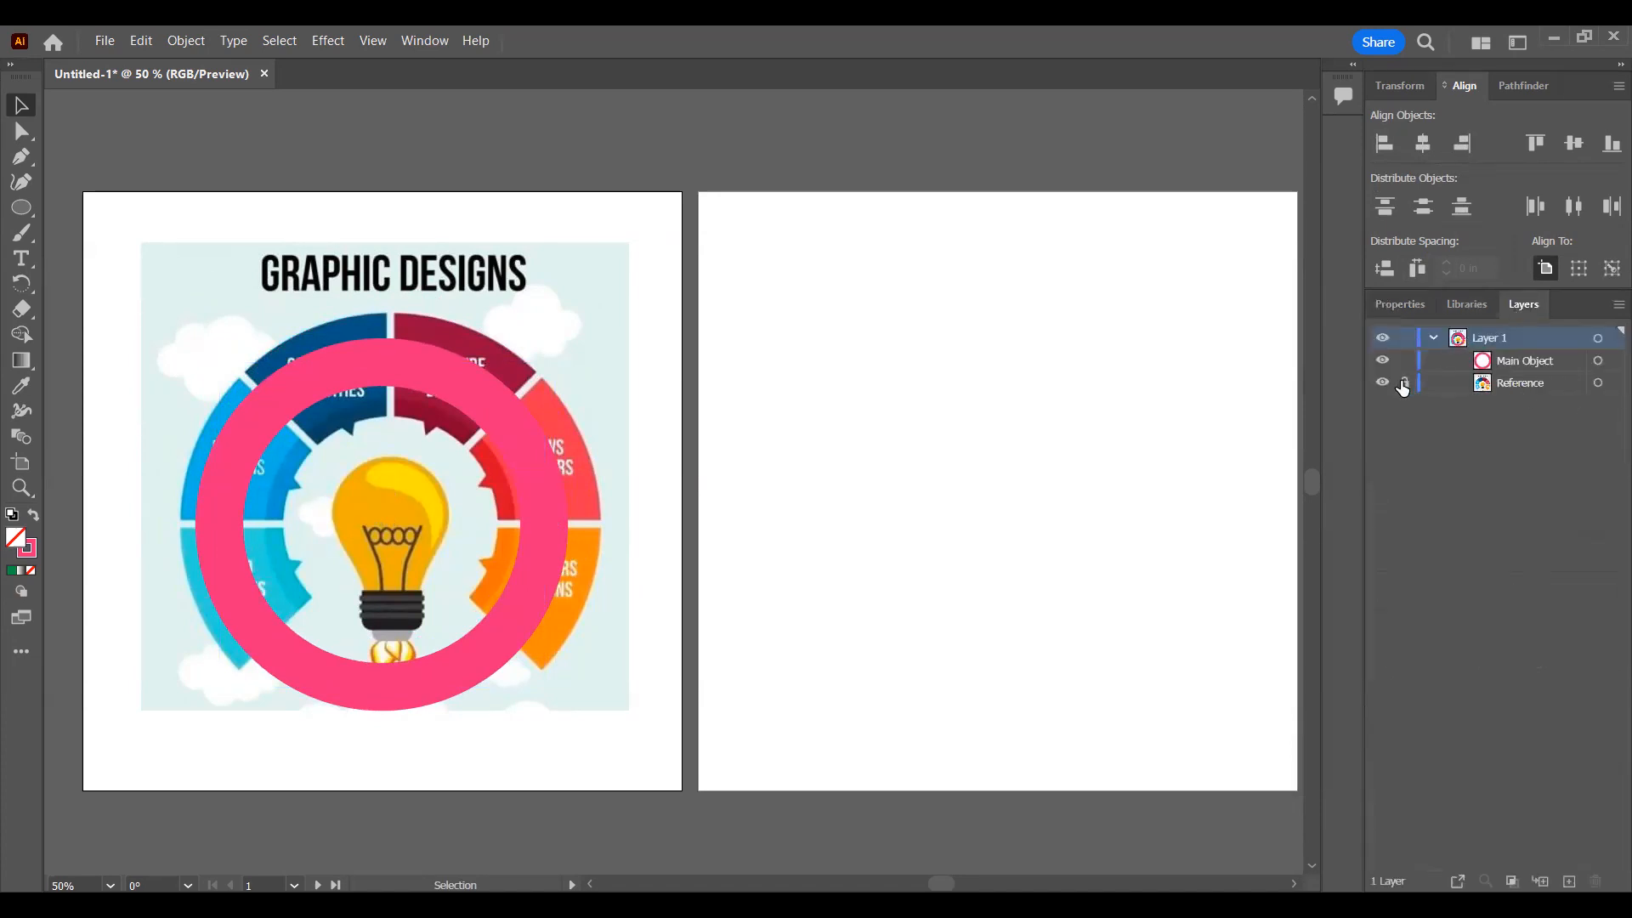
{"action": "left_click", "coordinate": [1598, 383]}
{"action": "left_click", "coordinate": [1424, 144]}
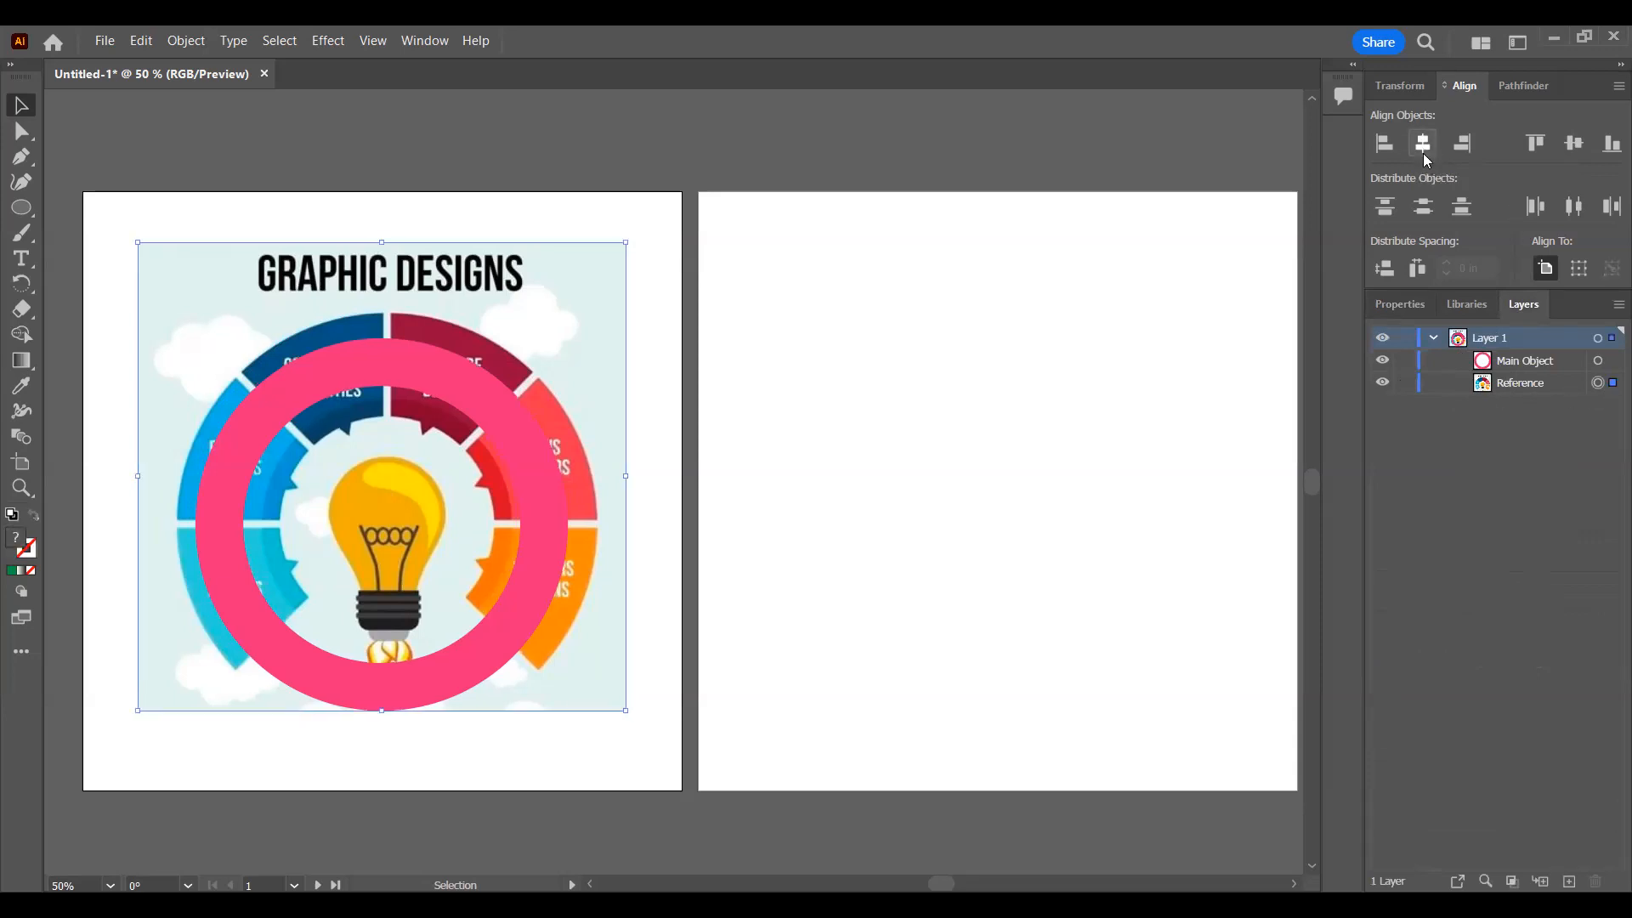
{"action": "left_click", "coordinate": [1405, 383]}
Step: Select the Main Object ring, nudge it down one increment and look through its properties and quick actions
{"action": "left_click", "coordinate": [1598, 361]}
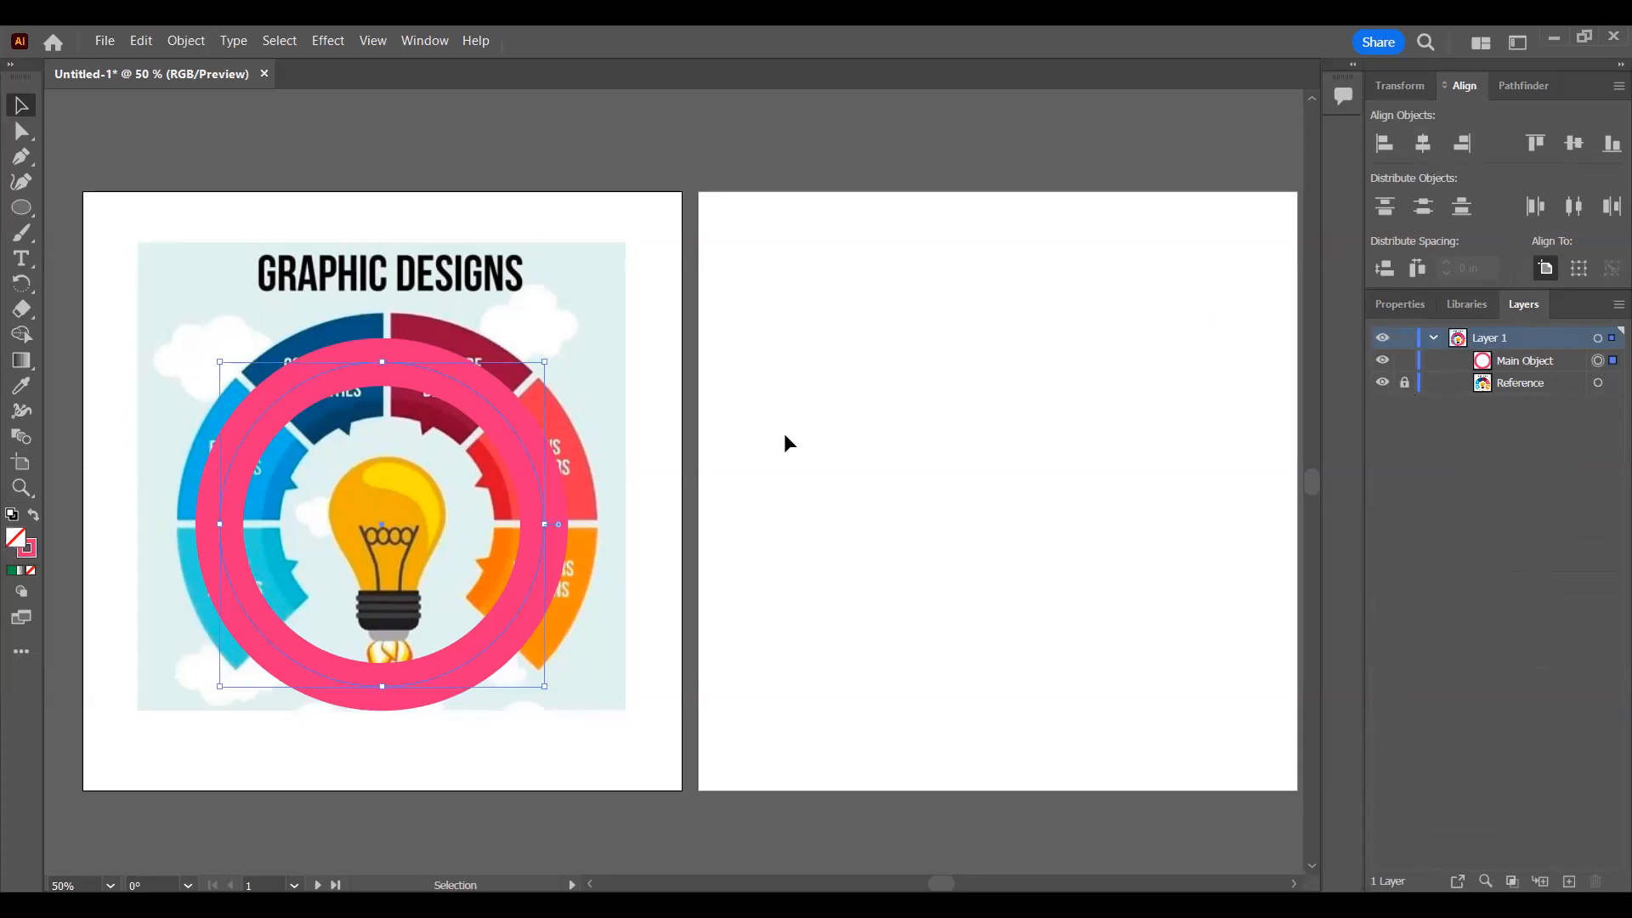
{"action": "key", "text": "Down"}
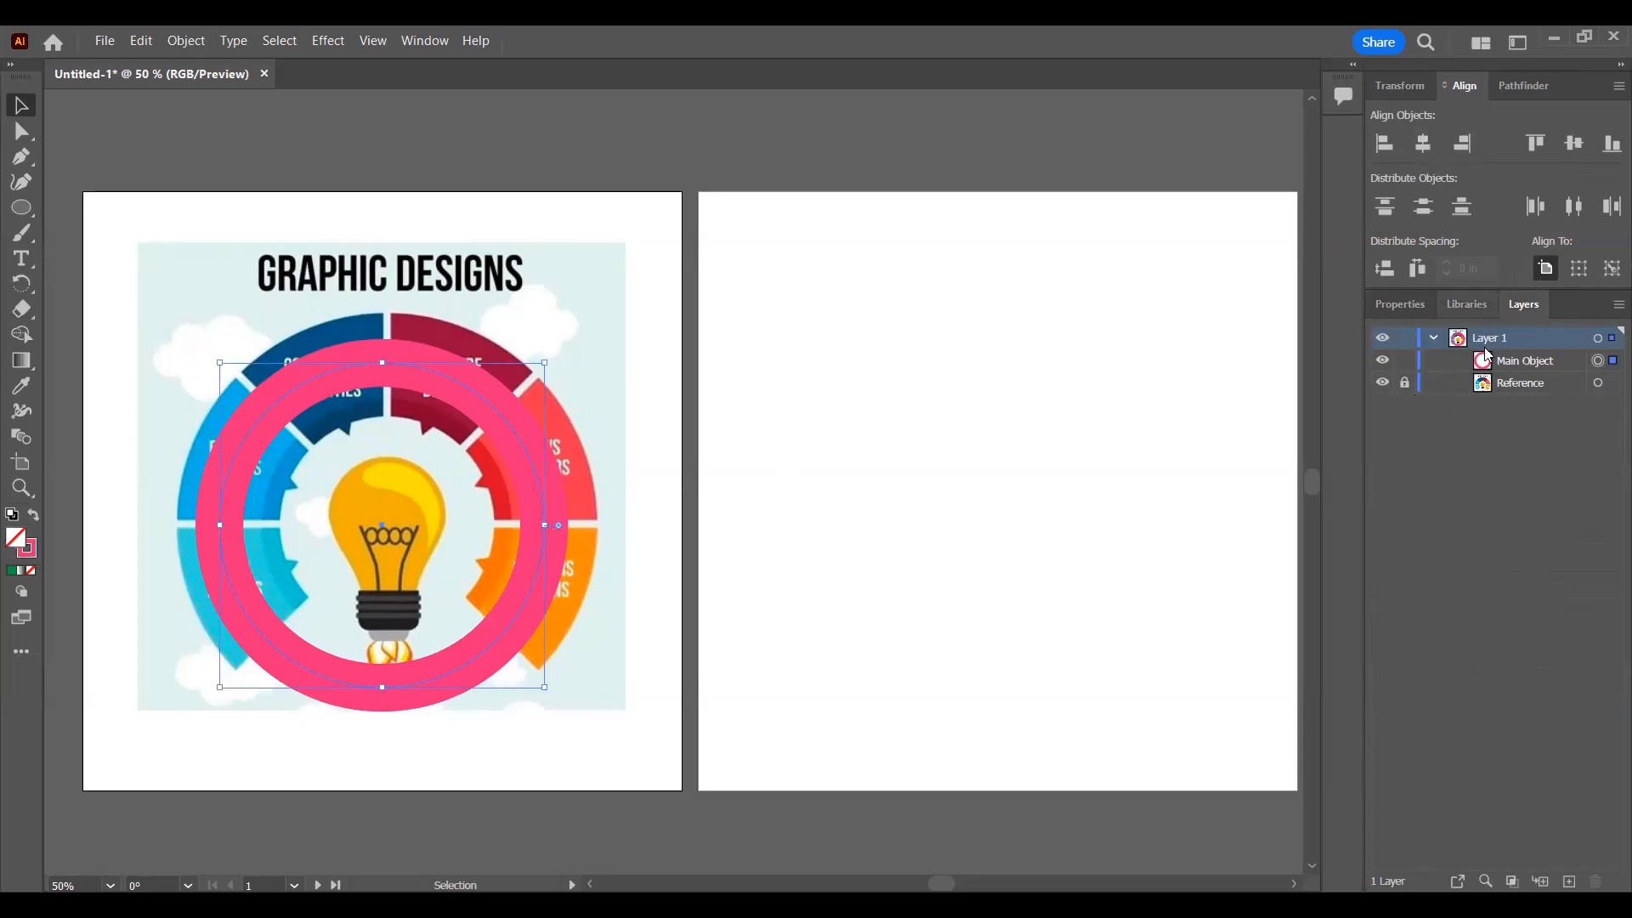
{"action": "left_click", "coordinate": [1400, 304]}
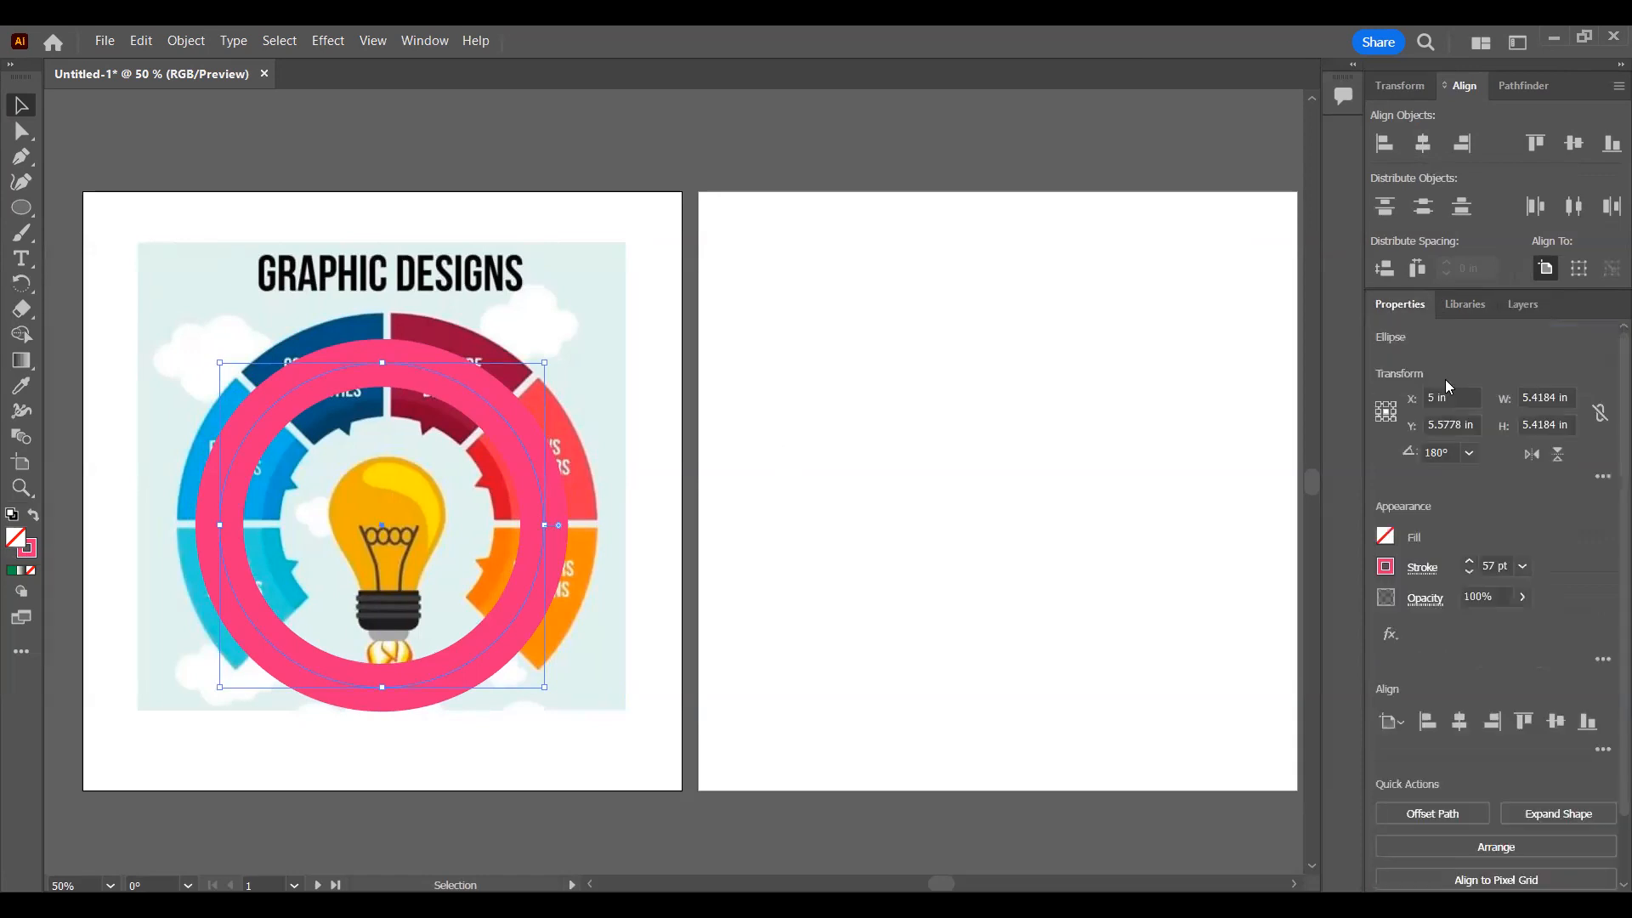
{"action": "scroll", "coordinate": [1452, 736], "scroll_direction": "down", "scroll_amount": 2}
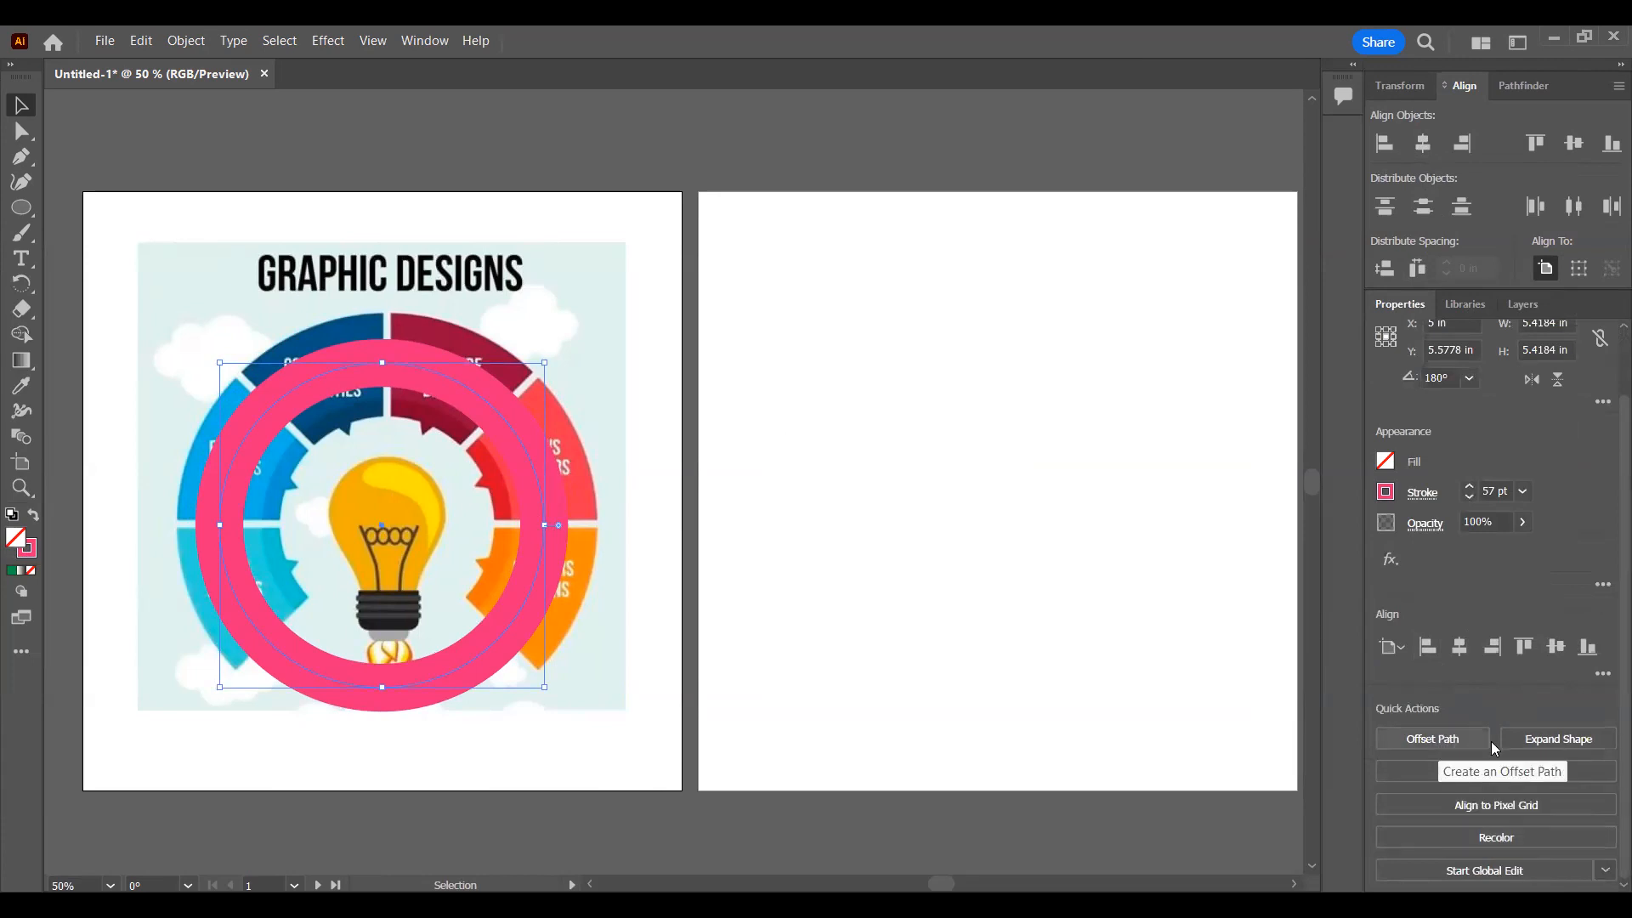
{"action": "scroll", "coordinate": [1527, 748], "scroll_direction": "up", "scroll_amount": 2}
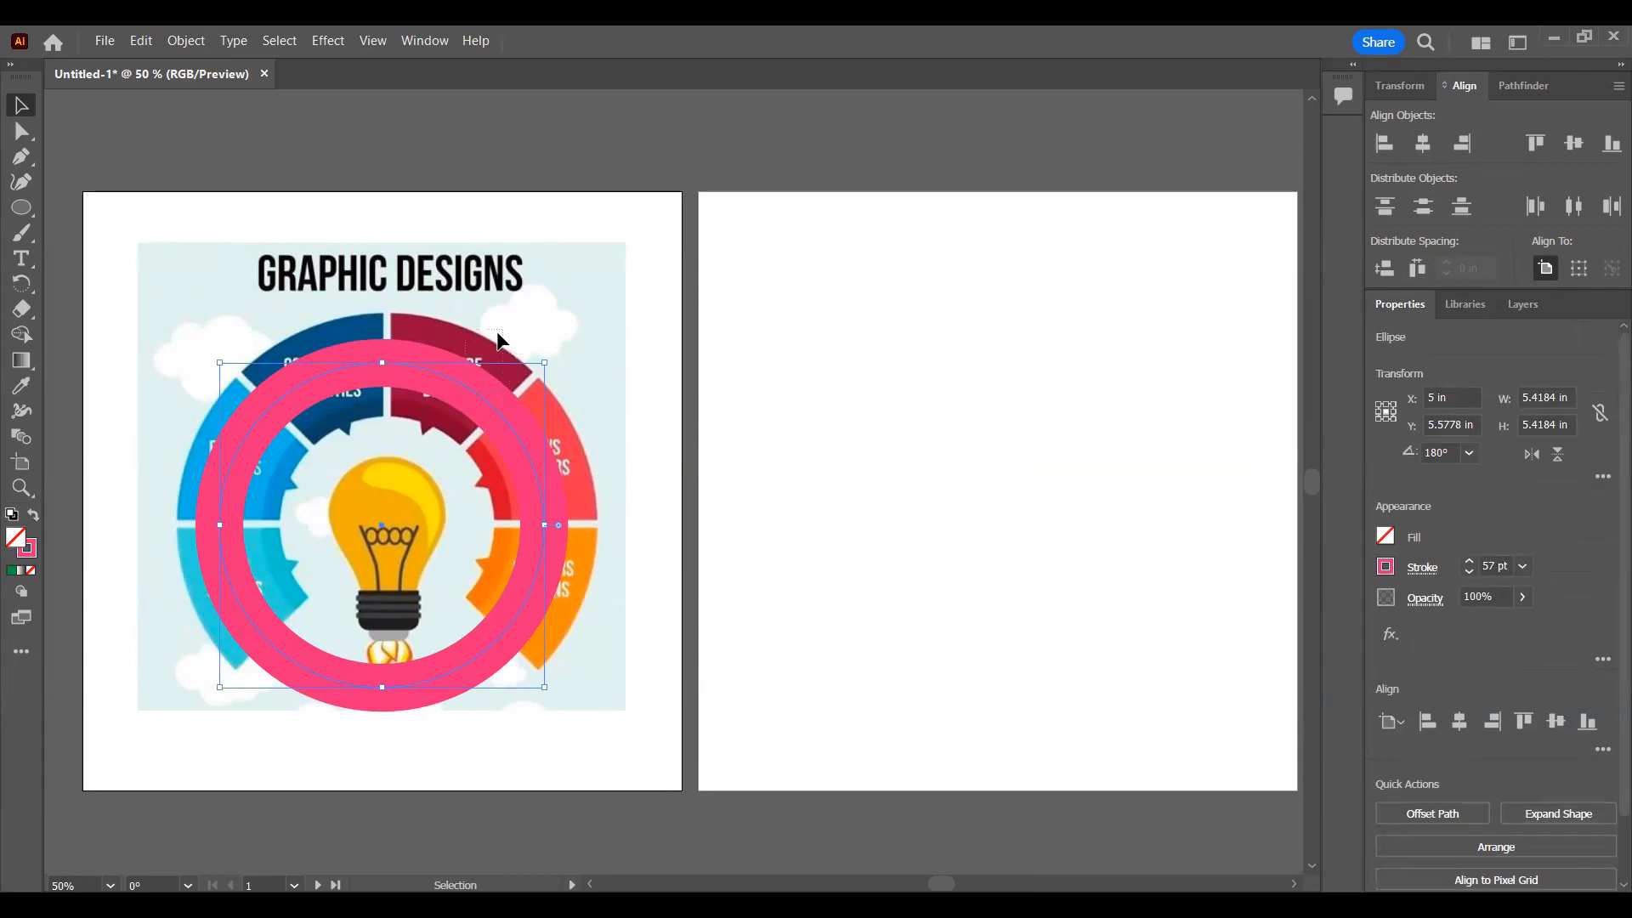
{"action": "left_click_drag", "start_coordinate": [505, 417], "coordinate": [399, 338]}
{"action": "key", "text": "ctrl+z"}
Step: Increase the ring's stroke weight to 121 pt to cover the reference's coloured segments
{"action": "left_click", "coordinate": [1470, 562]}
{"action": "left_click", "coordinate": [1469, 561]}
{"action": "left_click", "coordinate": [1469, 561]}
{"action": "left_click", "coordinate": [1469, 562]}
{"action": "left_click", "coordinate": [1469, 562]}
{"action": "left_click", "coordinate": [1470, 562]}
{"action": "left_click", "coordinate": [1470, 561]}
{"action": "left_click", "coordinate": [1470, 562]}
{"action": "left_click", "coordinate": [1470, 562]}
{"action": "left_click", "coordinate": [1470, 562]}
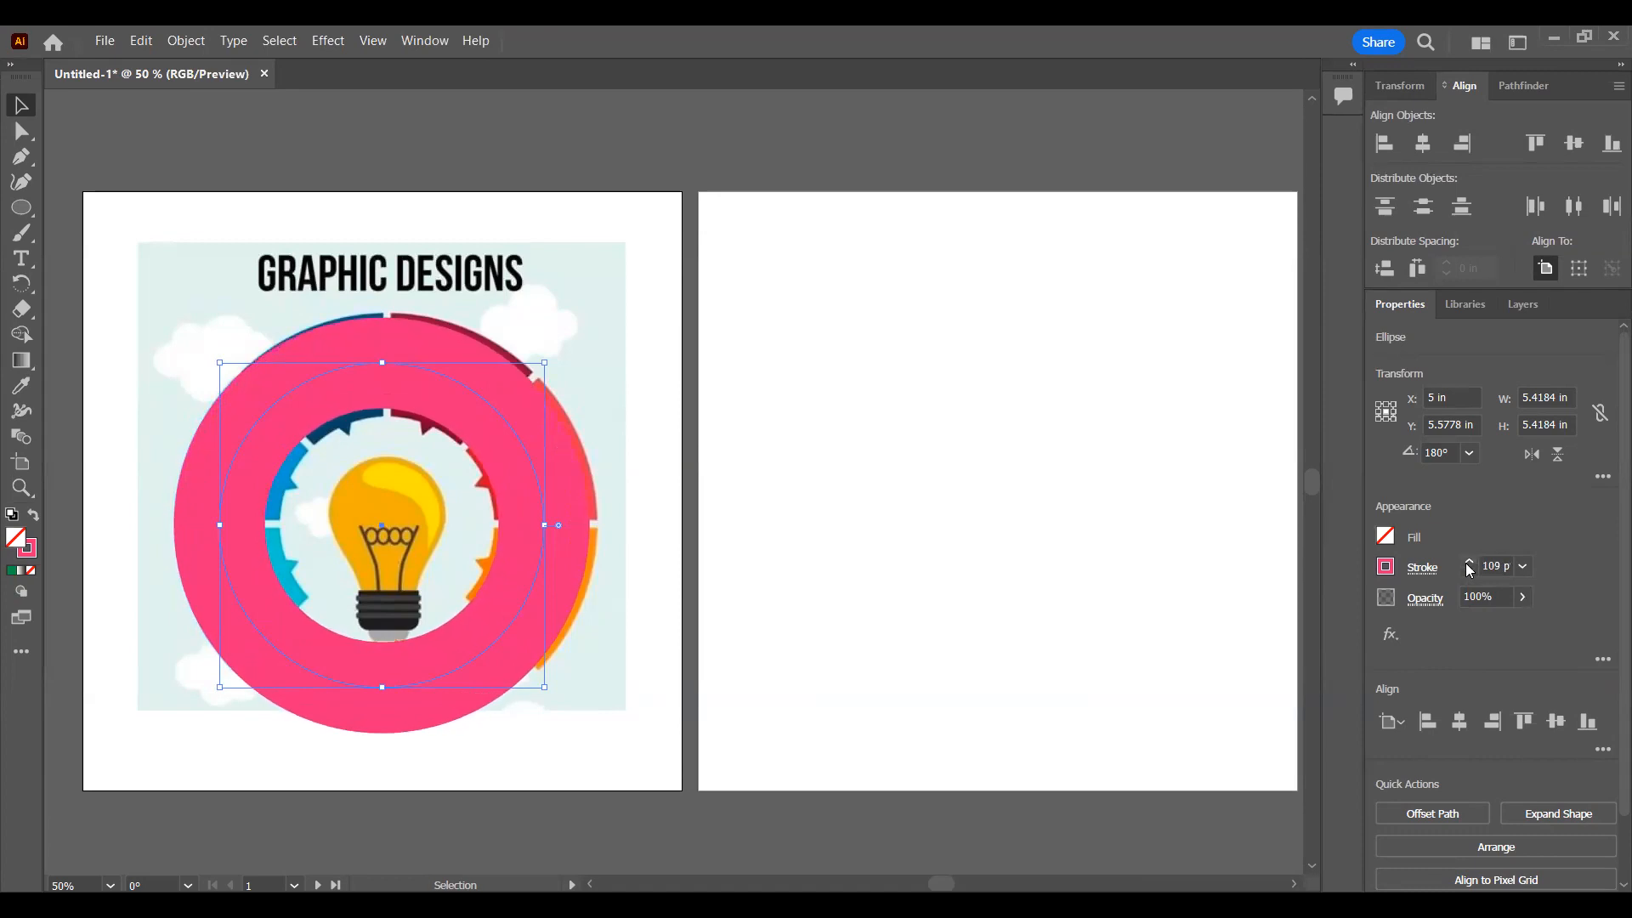
{"action": "left_click", "coordinate": [1470, 564]}
{"action": "left_click", "coordinate": [1470, 563]}
{"action": "left_click", "coordinate": [1470, 563]}
{"action": "left_click", "coordinate": [1470, 563]}
{"action": "left_click", "coordinate": [1470, 564]}
{"action": "left_click", "coordinate": [1470, 563]}
{"action": "left_click", "coordinate": [1470, 563]}
{"action": "left_click", "coordinate": [1469, 563]}
{"action": "left_click", "coordinate": [1469, 564]}
{"action": "left_click", "coordinate": [1470, 563]}
{"action": "left_click", "coordinate": [1469, 563]}
{"action": "left_click", "coordinate": [1470, 564]}
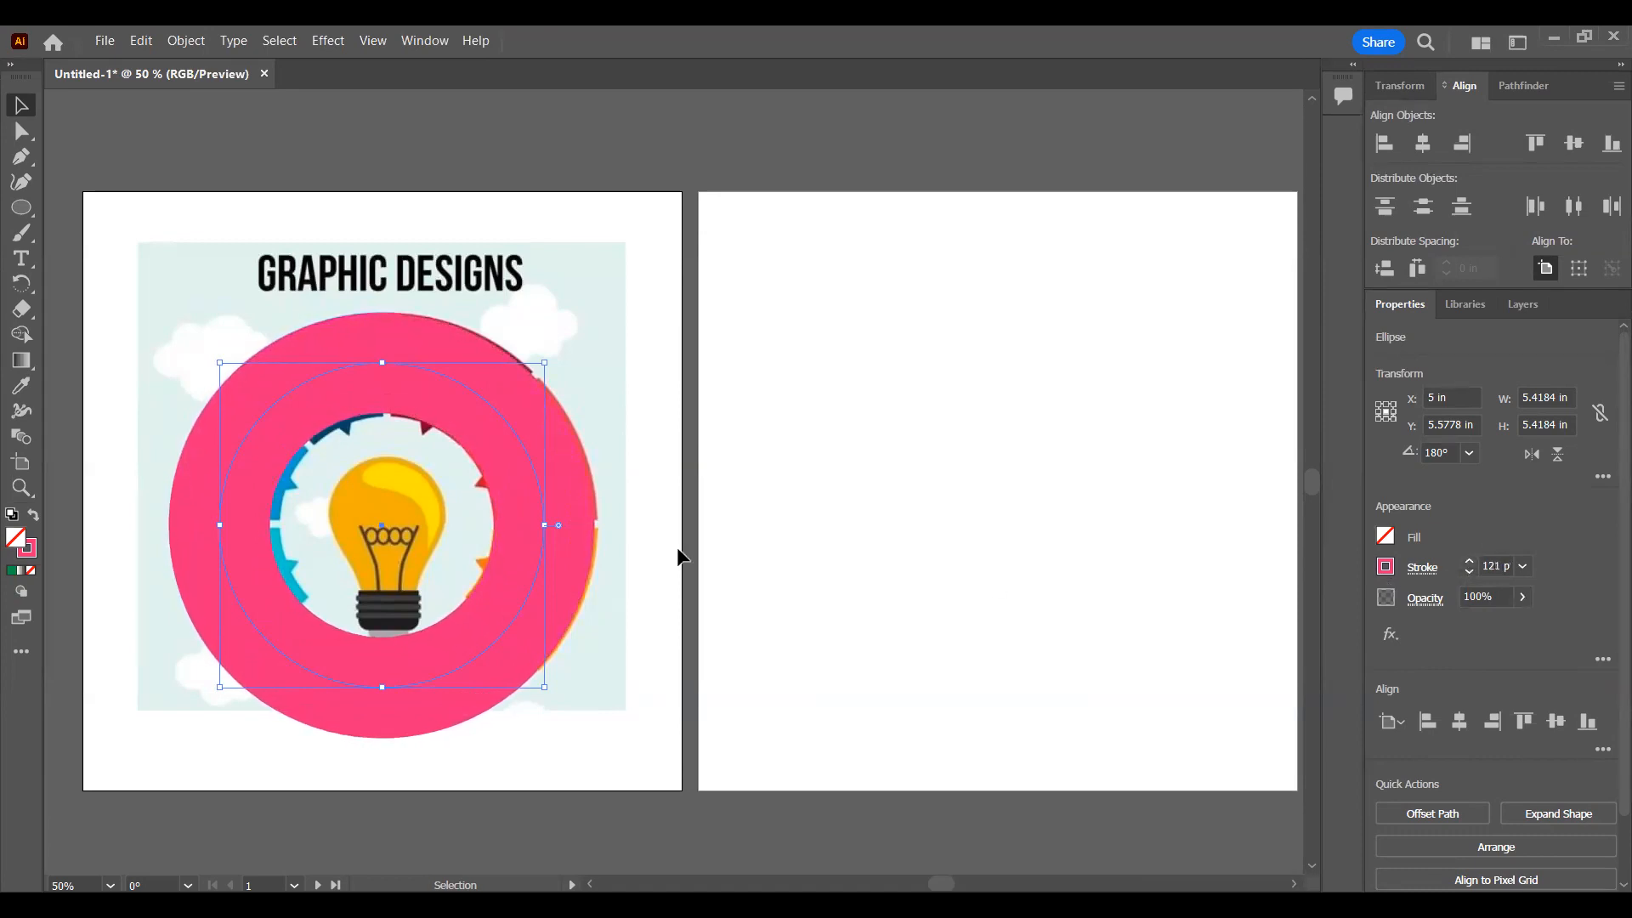
Step: Nudge the ring slightly right and up over the reference wheel, to about X 5.07 in and Y 5.55 in
{"action": "key", "text": "Right"}
{"action": "key", "text": "Right"}
{"action": "key", "text": "Right"}
{"action": "key", "text": "Right"}
{"action": "key", "text": "Right"}
{"action": "key", "text": "Right"}
{"action": "key", "text": "Up"}
{"action": "key", "text": "Left"}
{"action": "key", "text": "Up"}
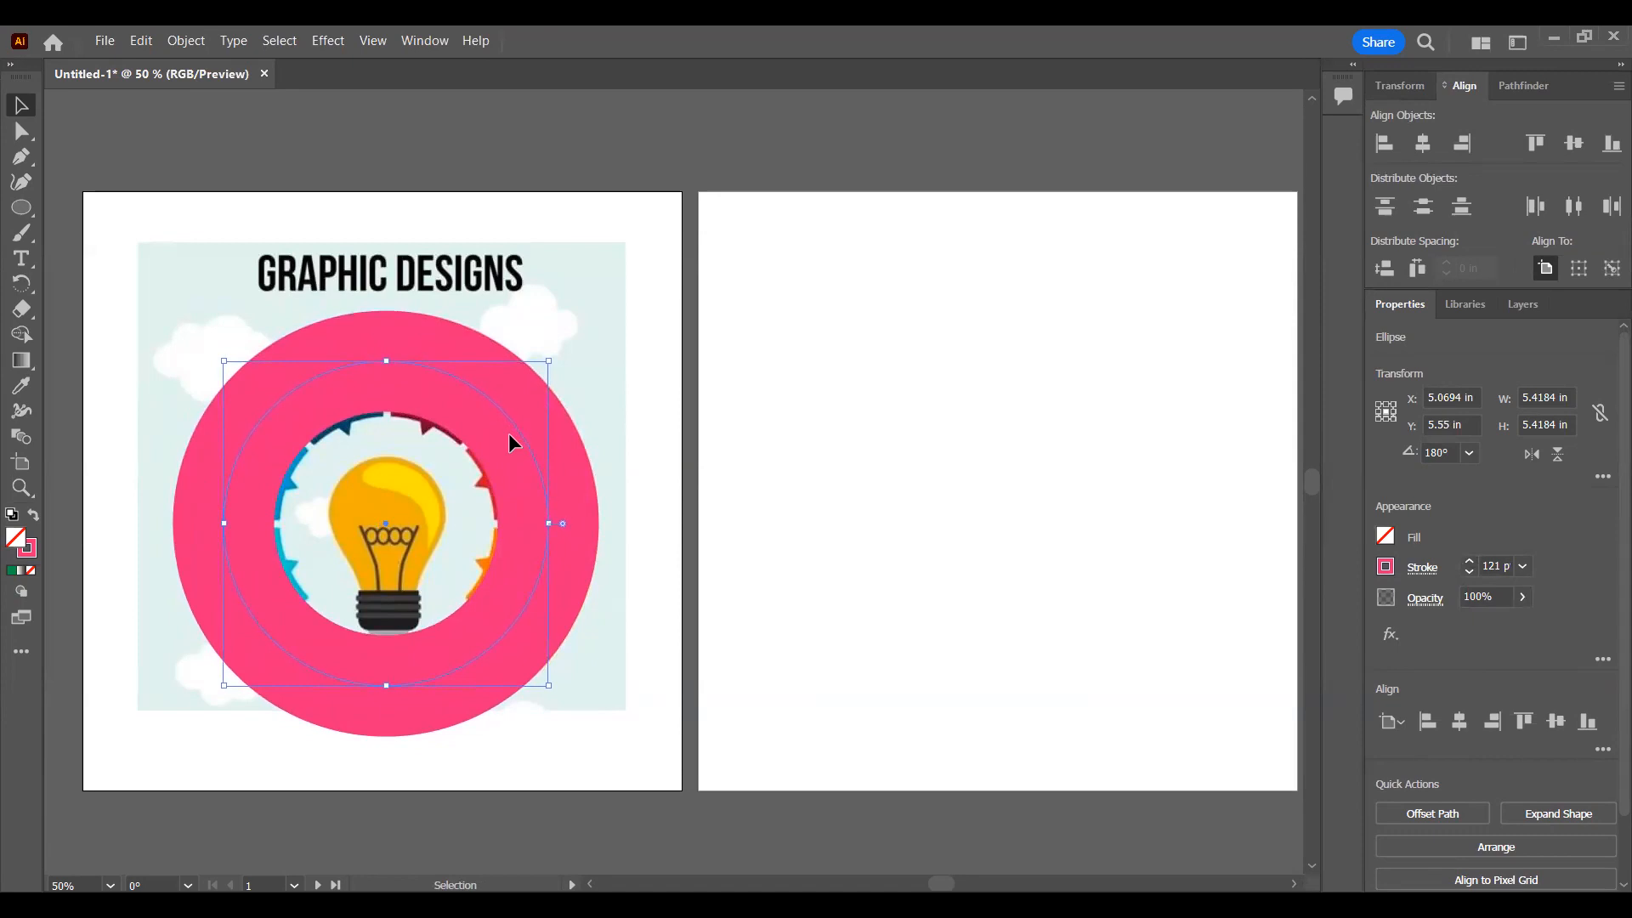
Step: Increase the ring's stroke weight to 125 pt and fine-tune its vertical position over the reference wheel
{"action": "left_click", "coordinate": [1470, 563]}
{"action": "left_click", "coordinate": [1469, 563]}
{"action": "left_click", "coordinate": [1470, 564]}
{"action": "left_click", "coordinate": [1470, 563]}
{"action": "key", "text": "Down"}
{"action": "key", "text": "Down"}
{"action": "key", "text": "Down"}
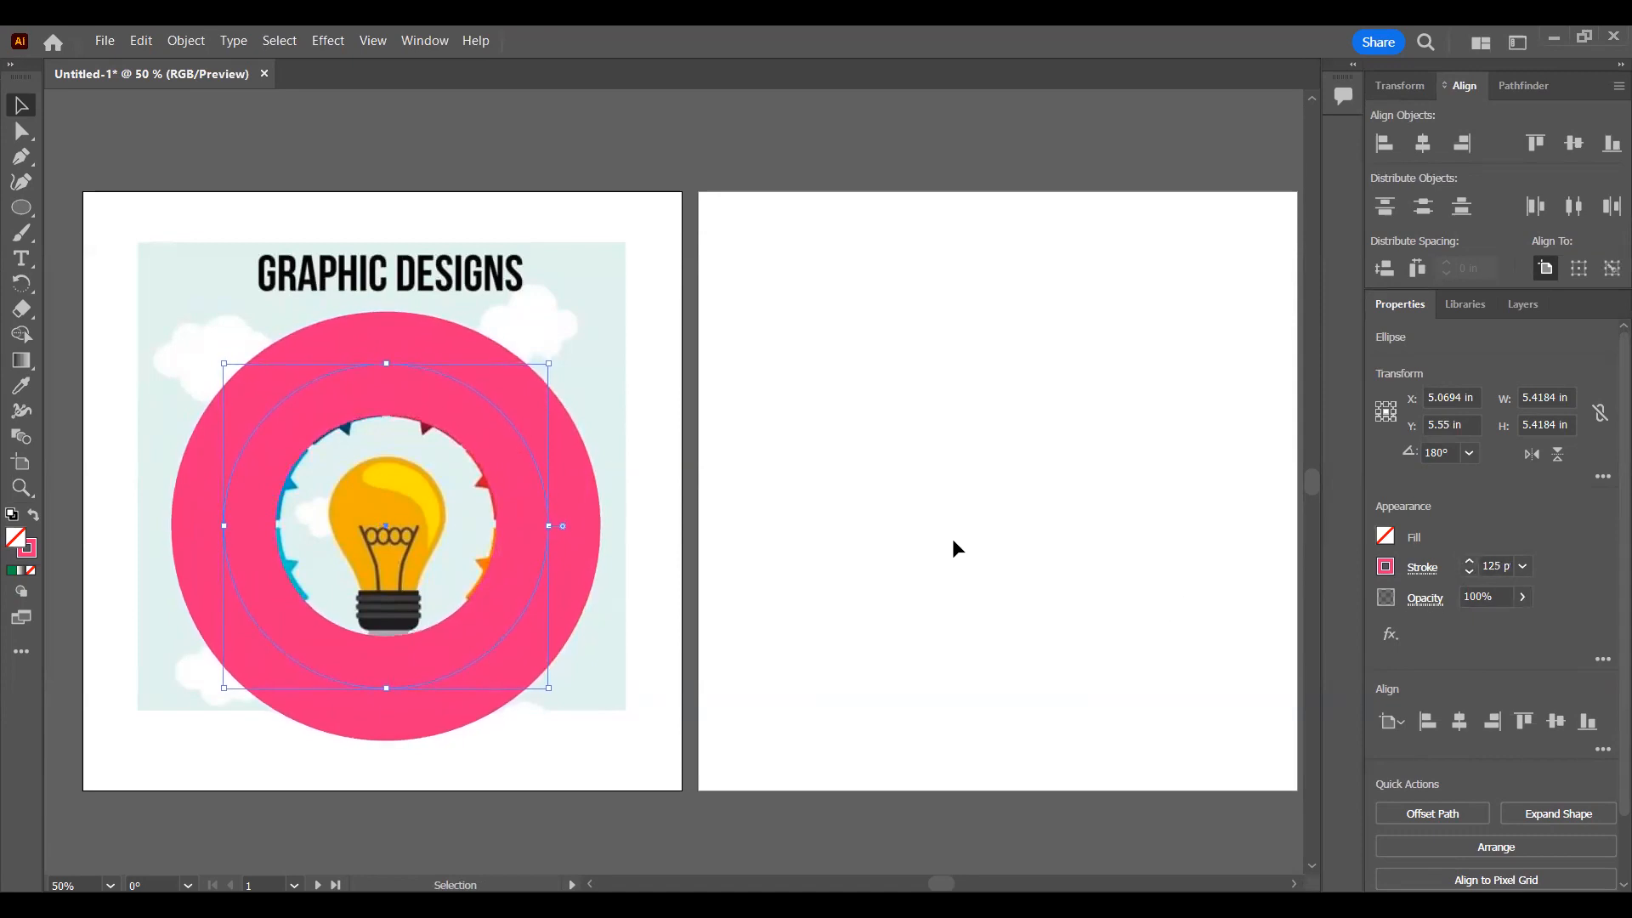
{"action": "key", "text": "Up"}
{"action": "key", "text": "Up"}
{"action": "left_click", "coordinate": [802, 453]}
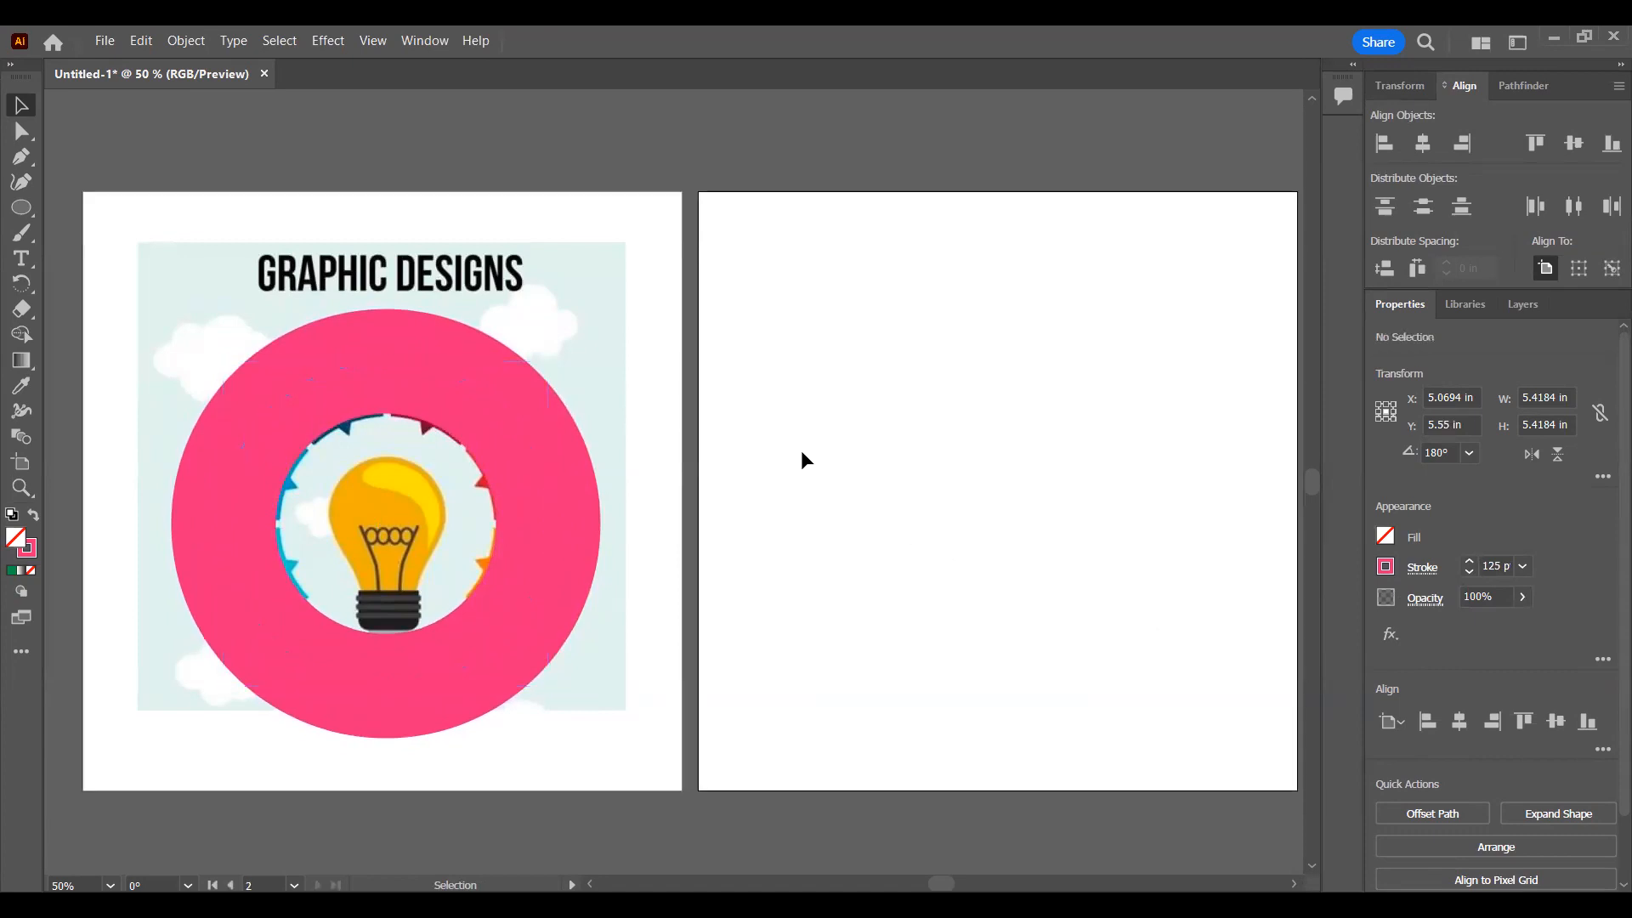
Step: Reselect the ring, nudge it right to X 5.0833 in and deselect it
{"action": "left_click", "coordinate": [547, 466]}
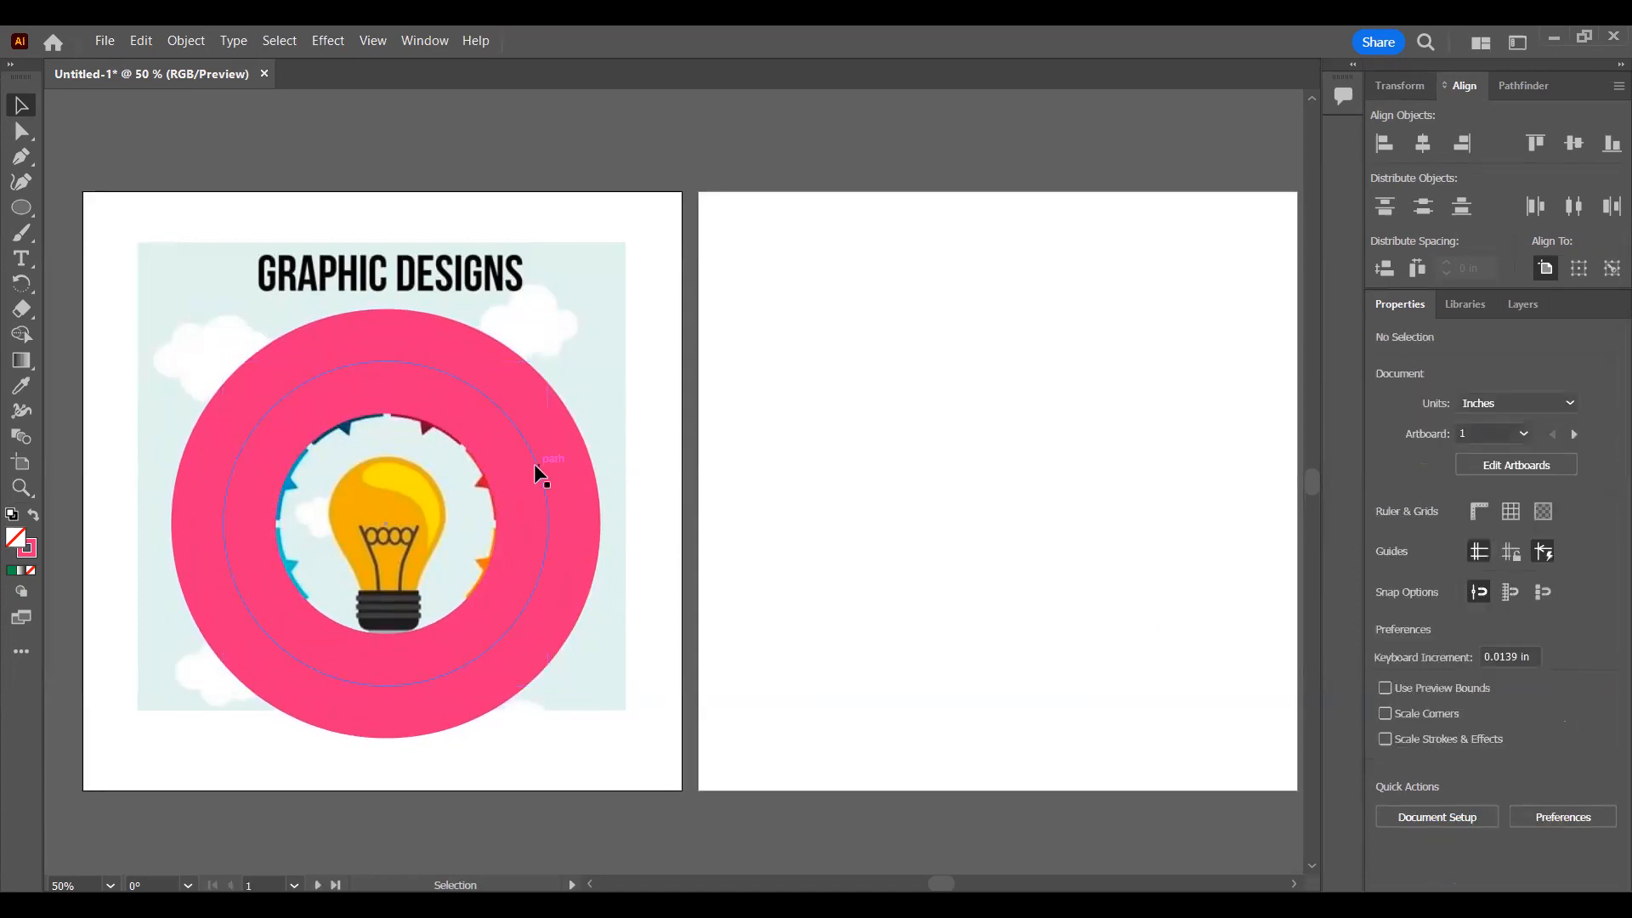
{"action": "left_click", "coordinate": [534, 462]}
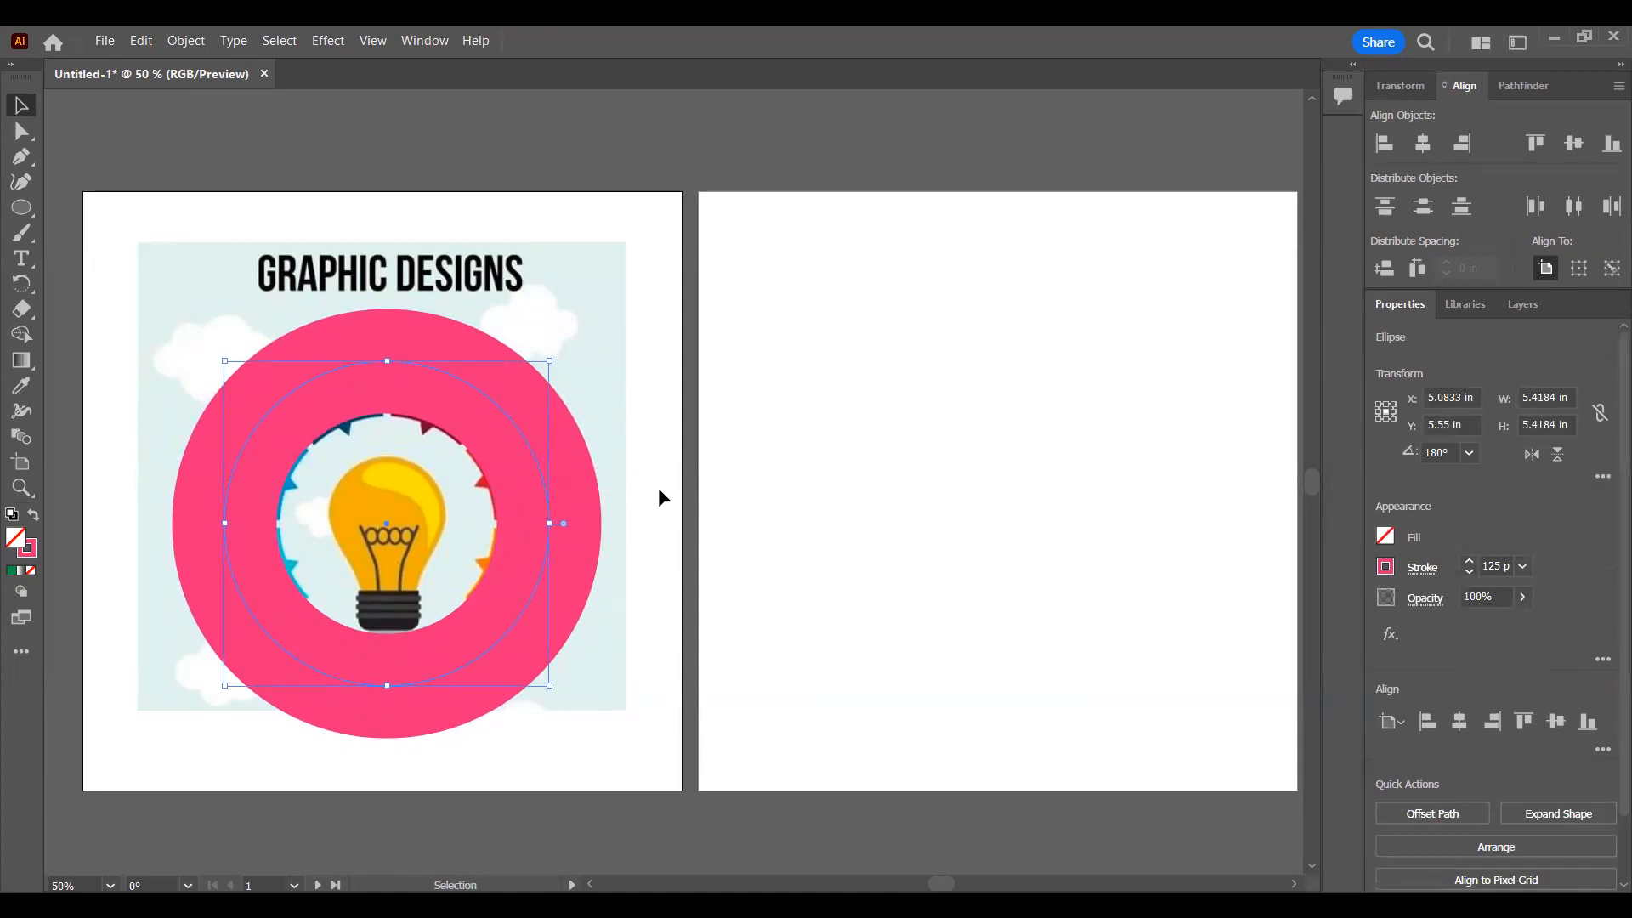
{"action": "left_click", "coordinate": [573, 282]}
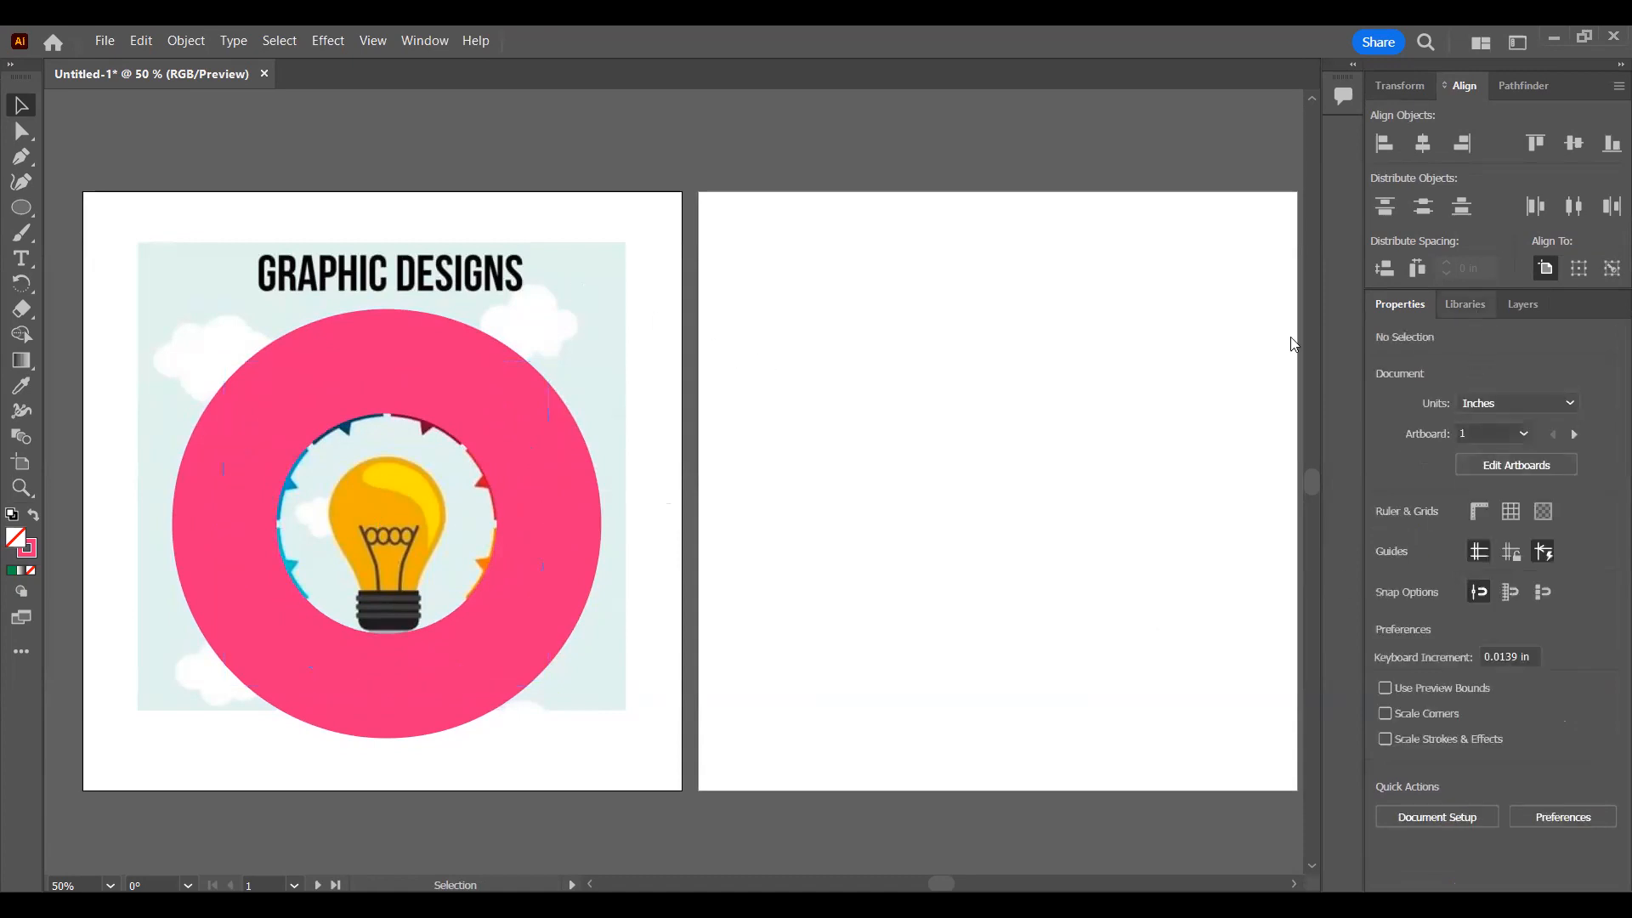
Step: Lower the ring's opacity to 80% so the reference segments show through
{"action": "left_click", "coordinate": [545, 459]}
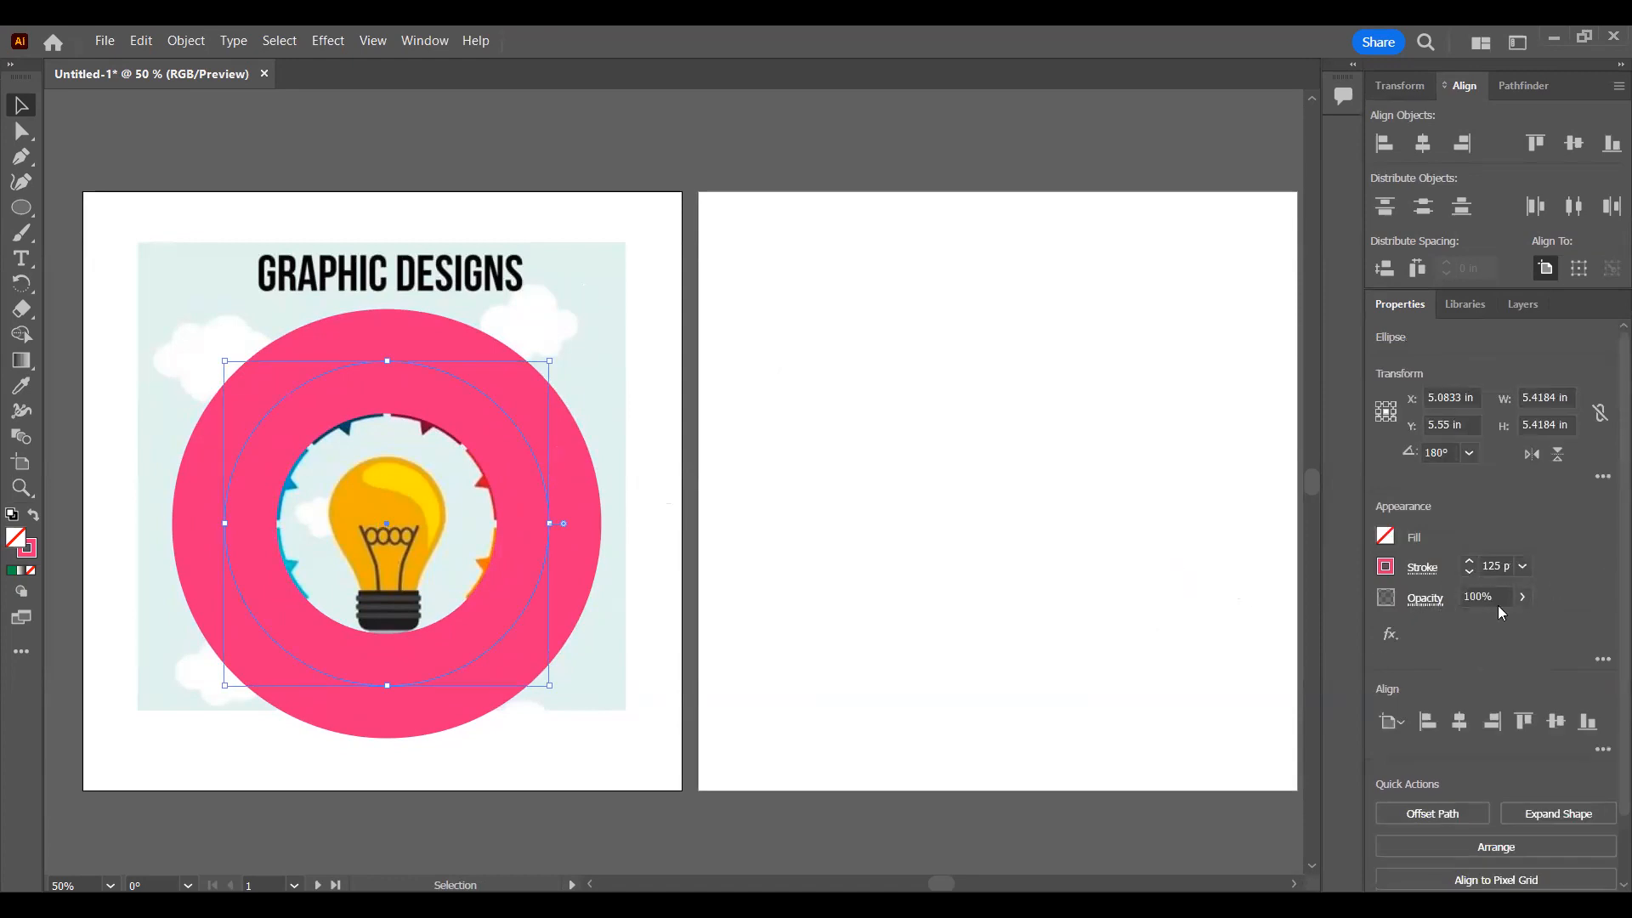
{"action": "left_click", "coordinate": [1525, 599]}
{"action": "mouse_move", "coordinate": [1519, 623]}
{"action": "left_mouse_down"}
{"action": "mouse_move", "coordinate": [1468, 623]}
{"action": "mouse_move", "coordinate": [1540, 623]}
{"action": "mouse_move", "coordinate": [1510, 623]}
{"action": "left_mouse_up"}
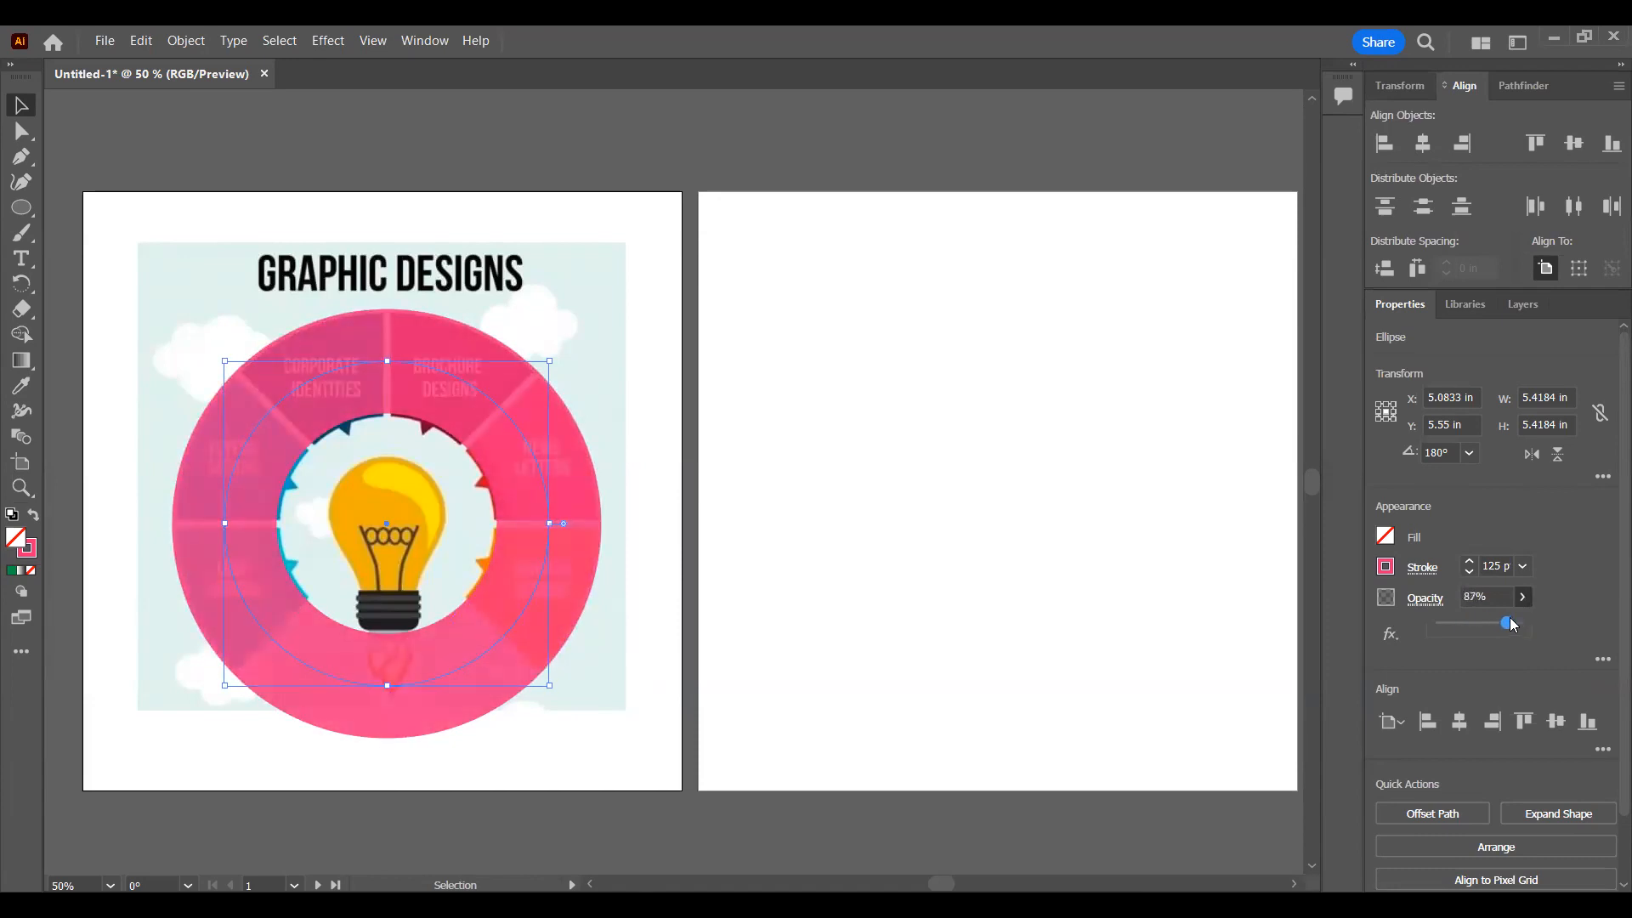
{"action": "left_click_drag", "start_coordinate": [1518, 625], "coordinate": [1507, 625]}
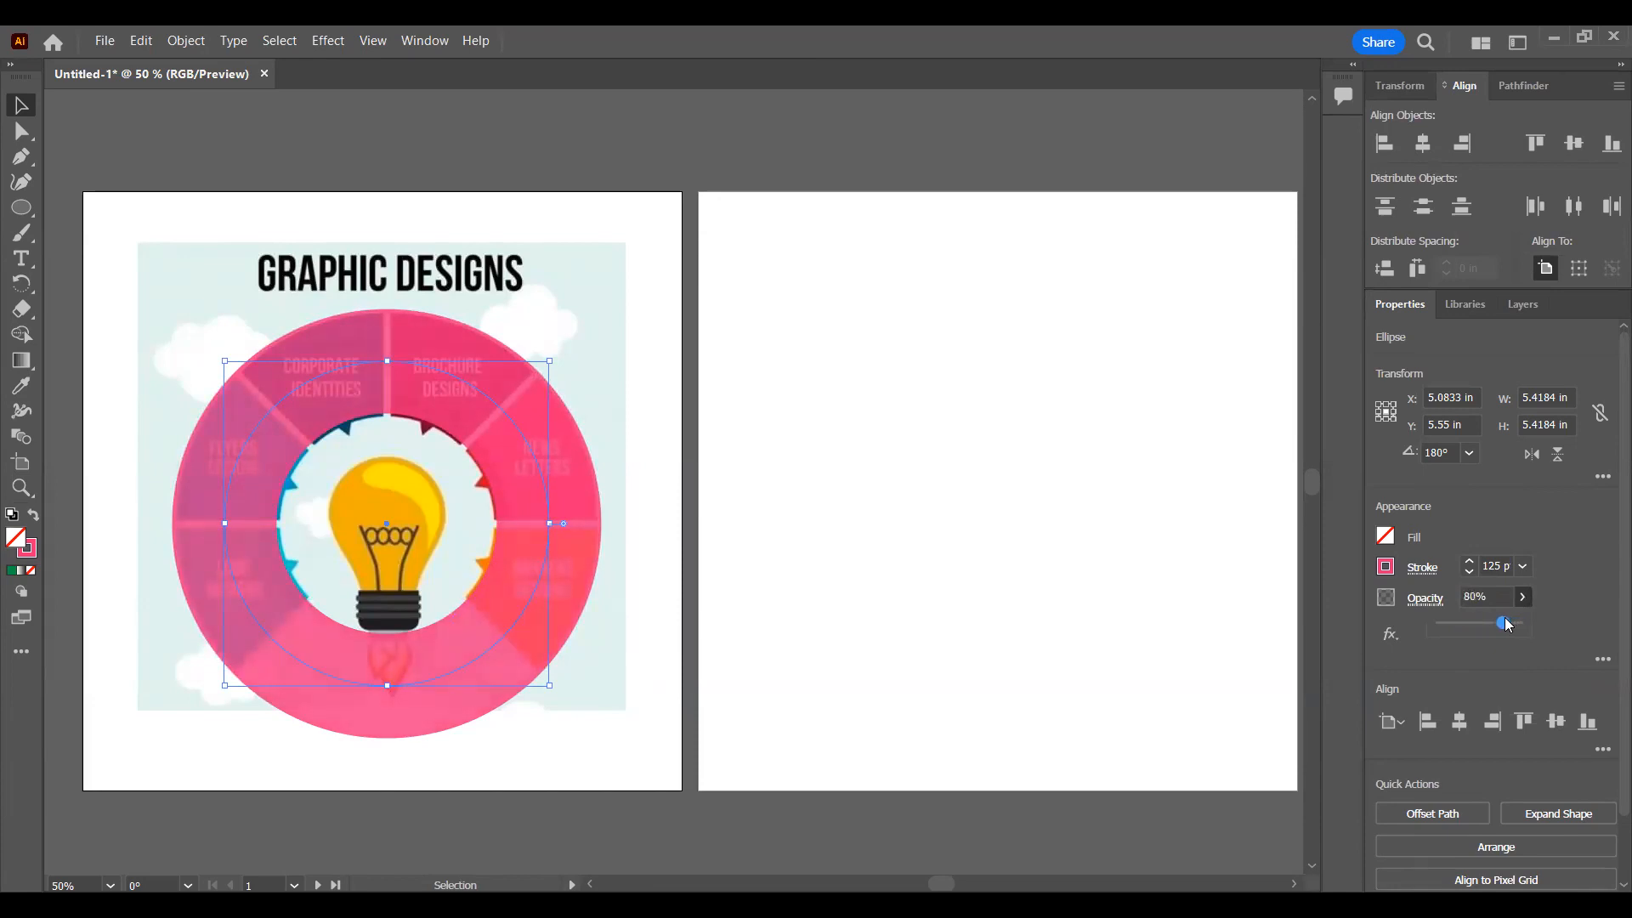
{"action": "left_click", "coordinate": [1567, 597]}
Step: Examine the ring's detailed opacity settings, including the blending modes and mask options
{"action": "left_click", "coordinate": [1424, 600]}
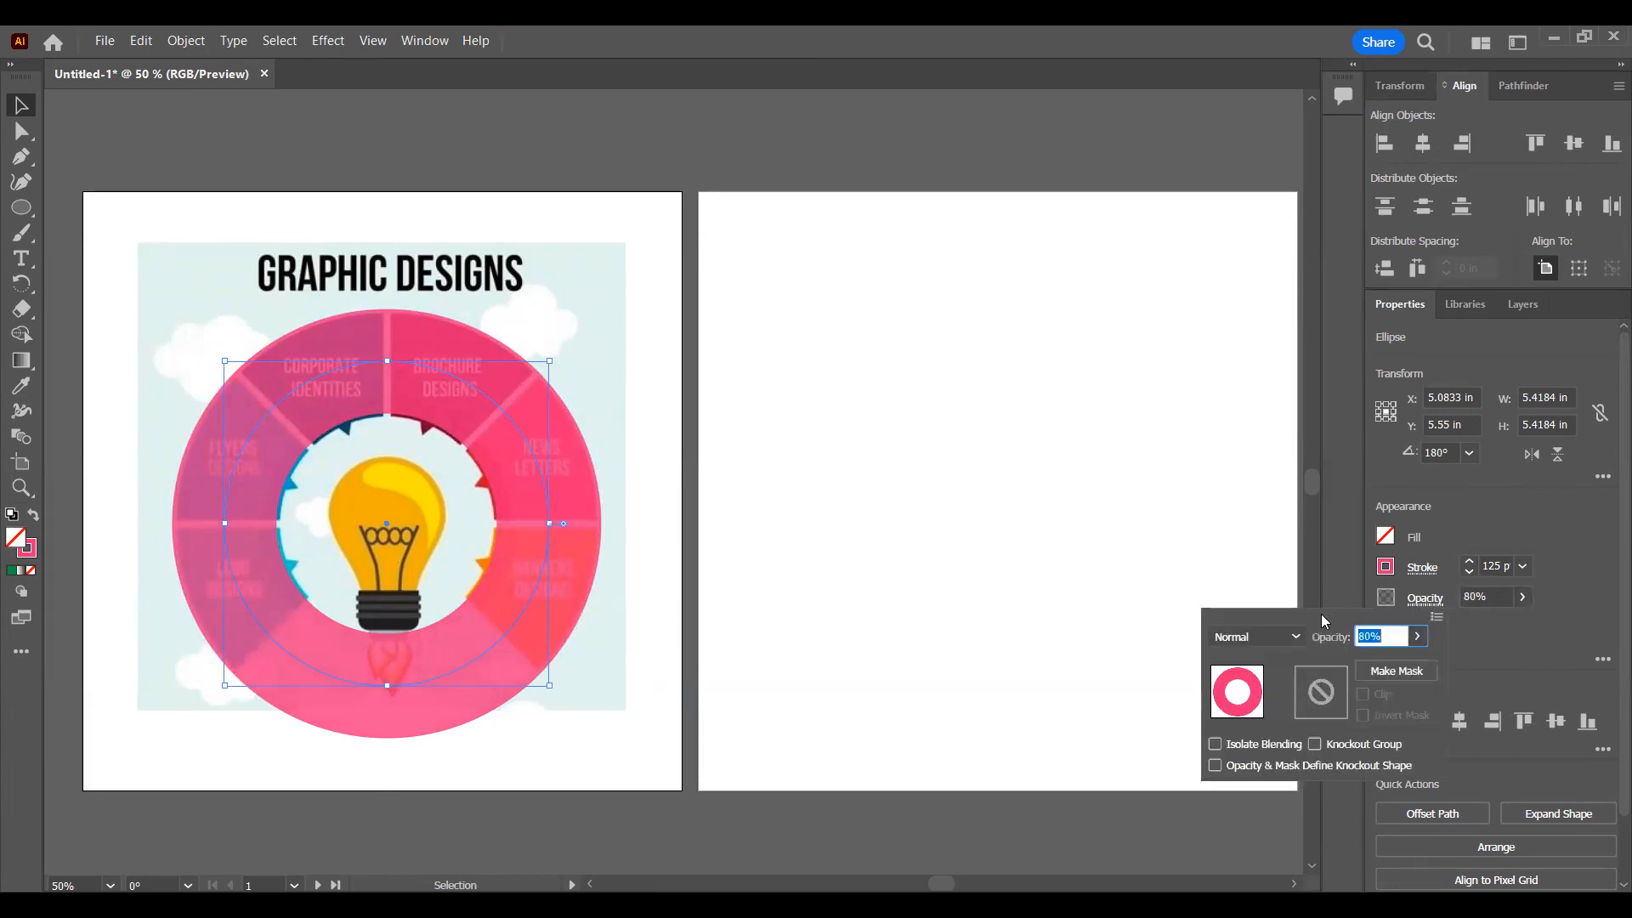
{"action": "left_click", "coordinate": [1292, 636]}
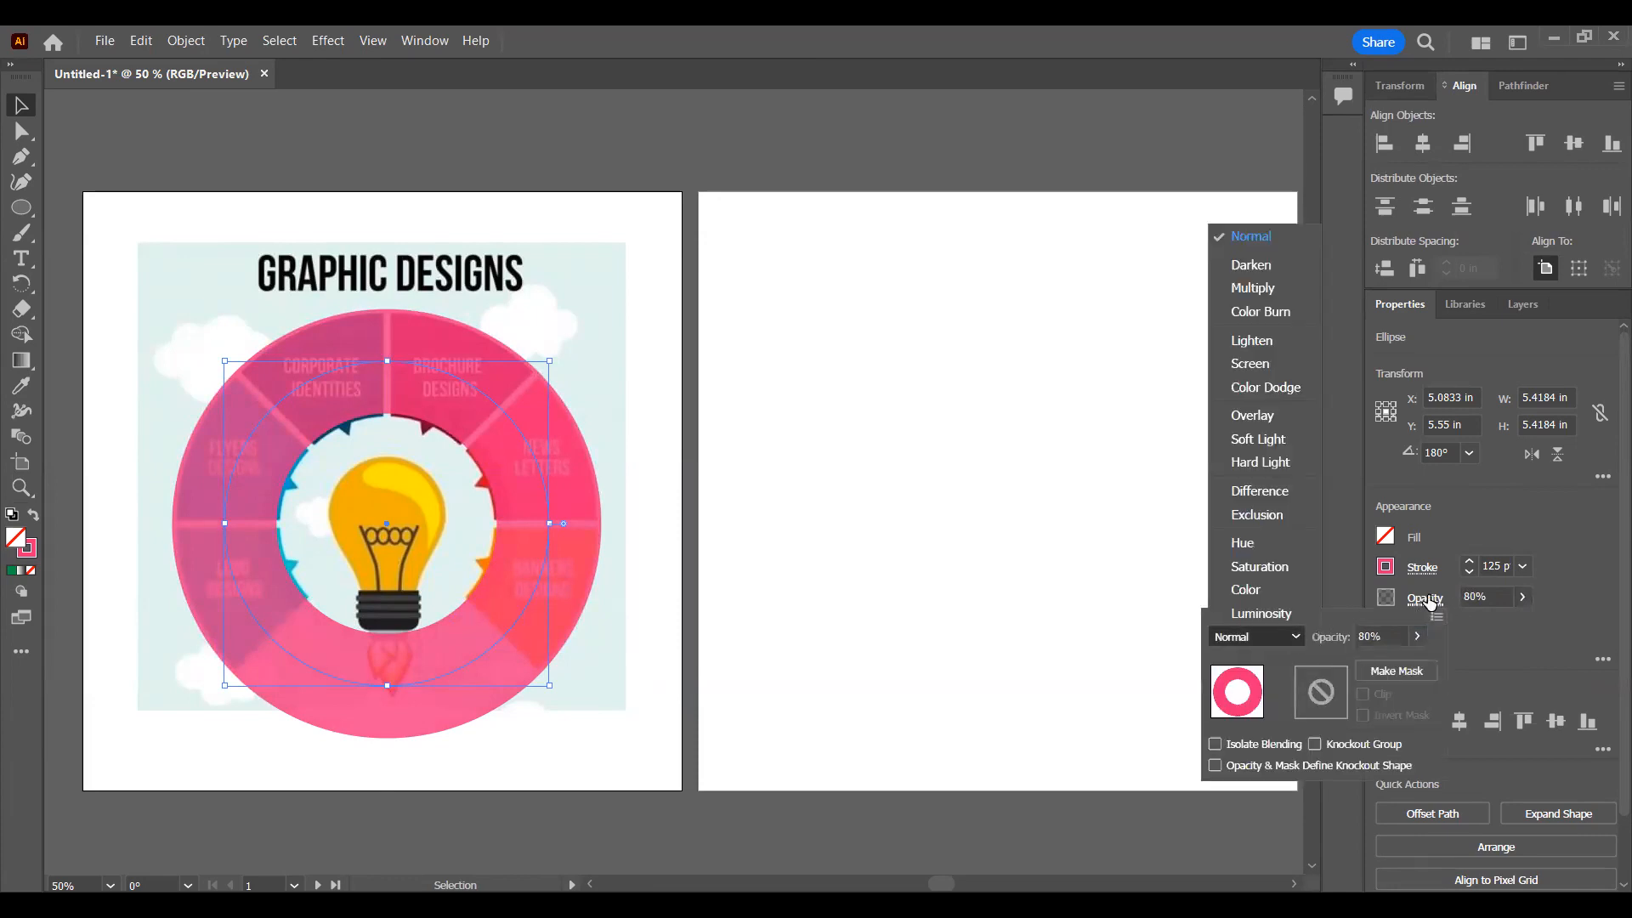
{"action": "left_click", "coordinate": [1427, 601]}
{"action": "left_click", "coordinate": [1293, 637]}
{"action": "left_click", "coordinate": [1438, 617]}
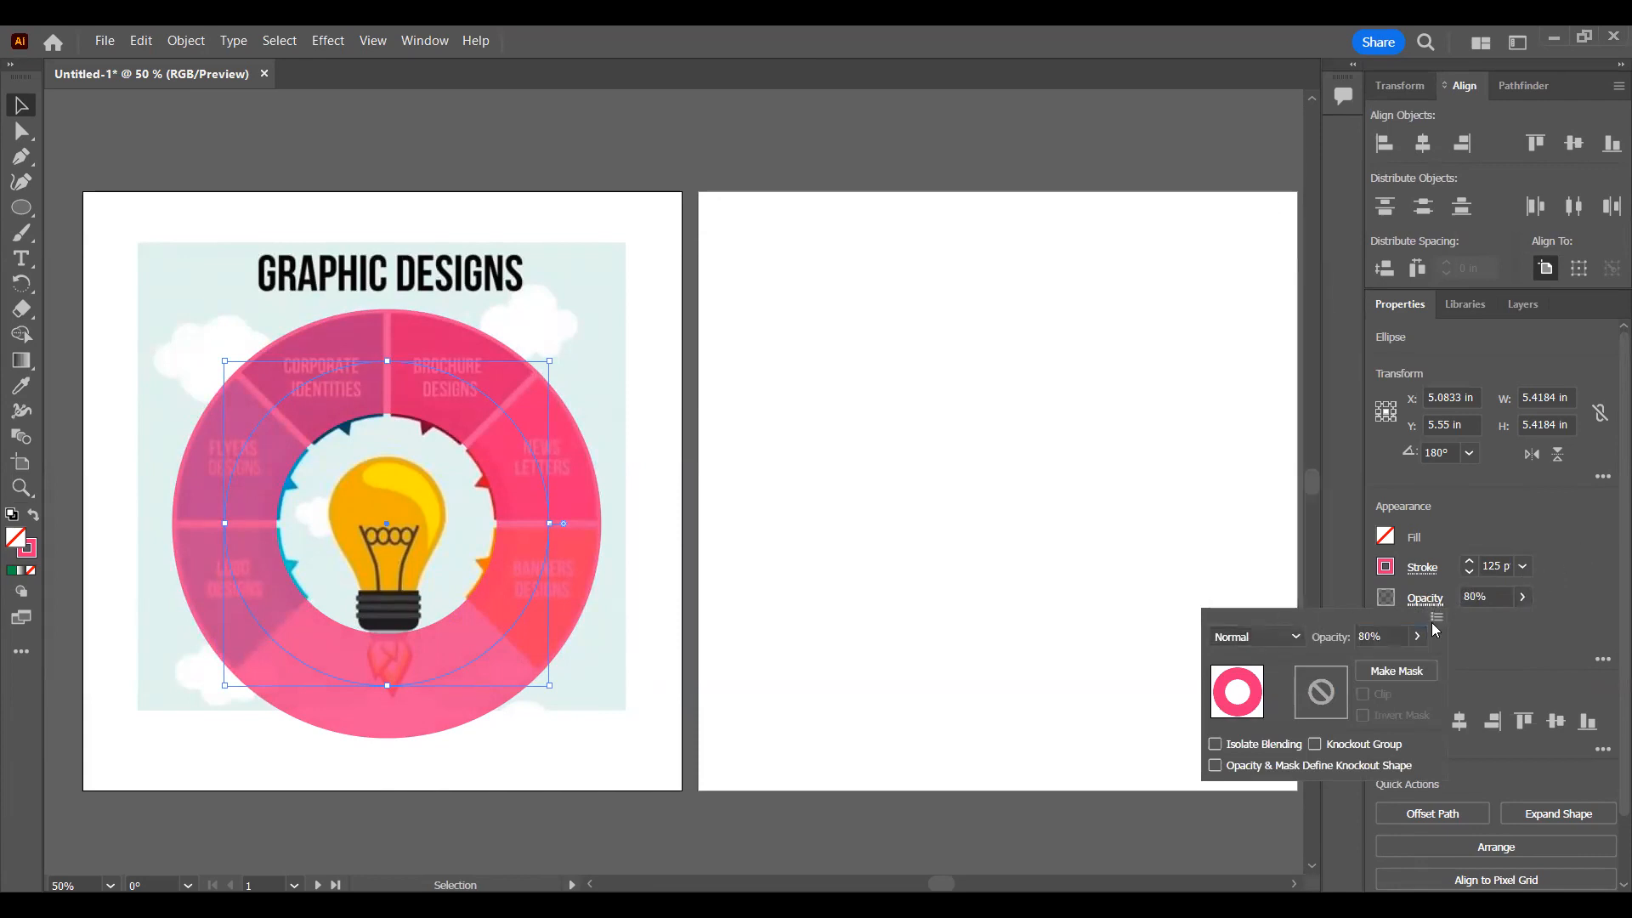
Step: Try moving the ring onto the second artboard and undo that move
{"action": "left_click", "coordinate": [1545, 638]}
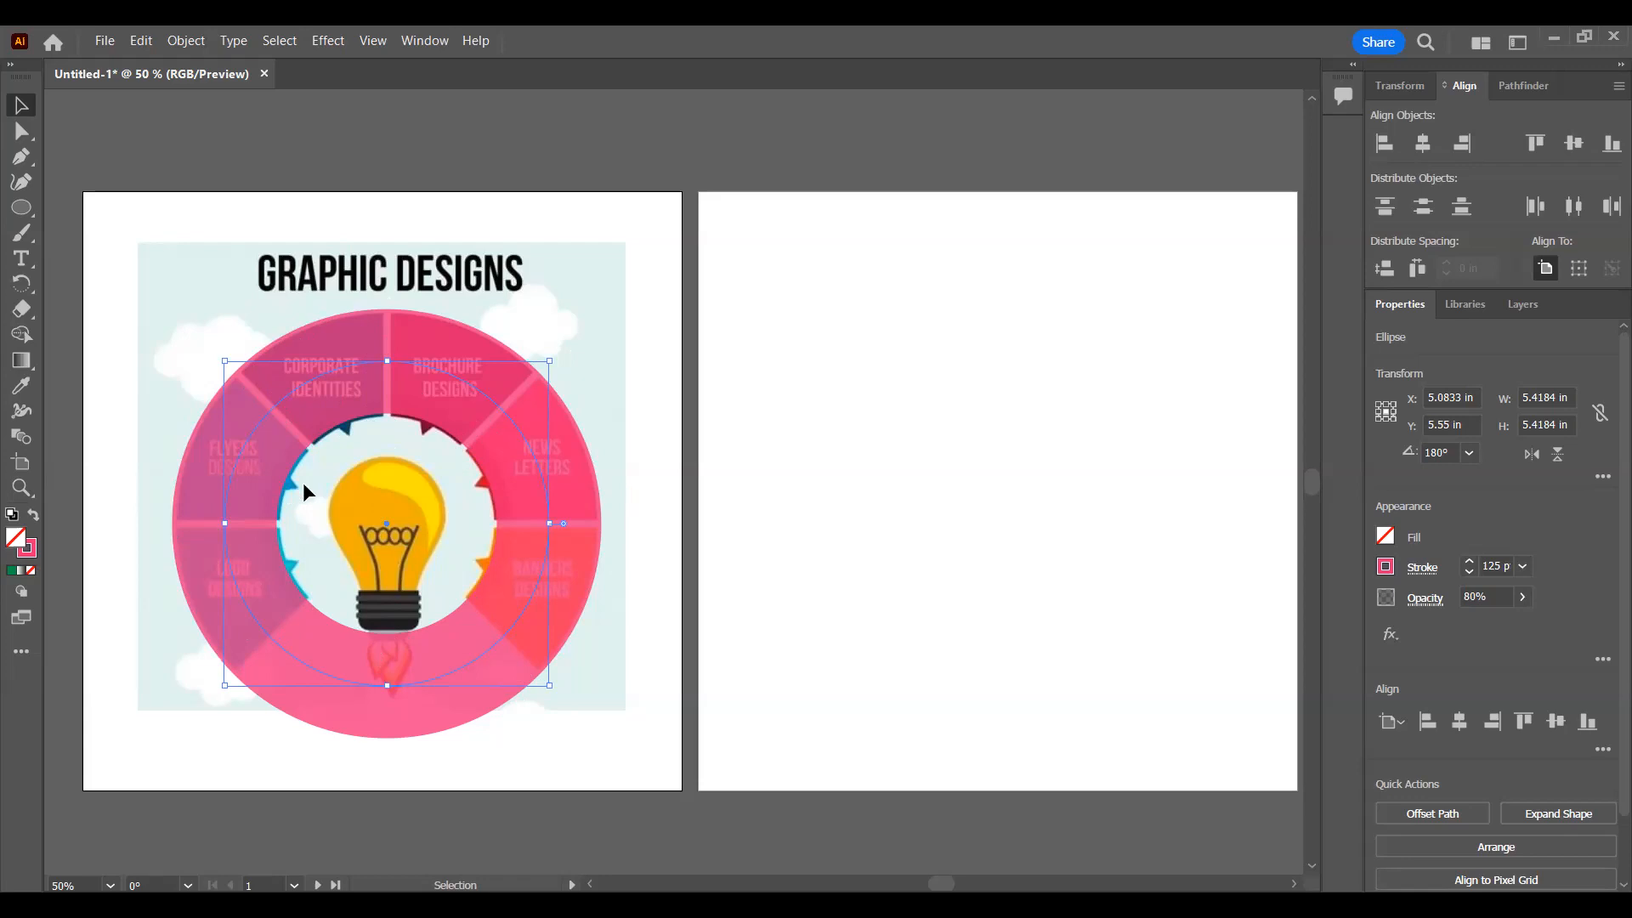
{"action": "left_click_drag", "start_coordinate": [500, 411], "coordinate": [1057, 359]}
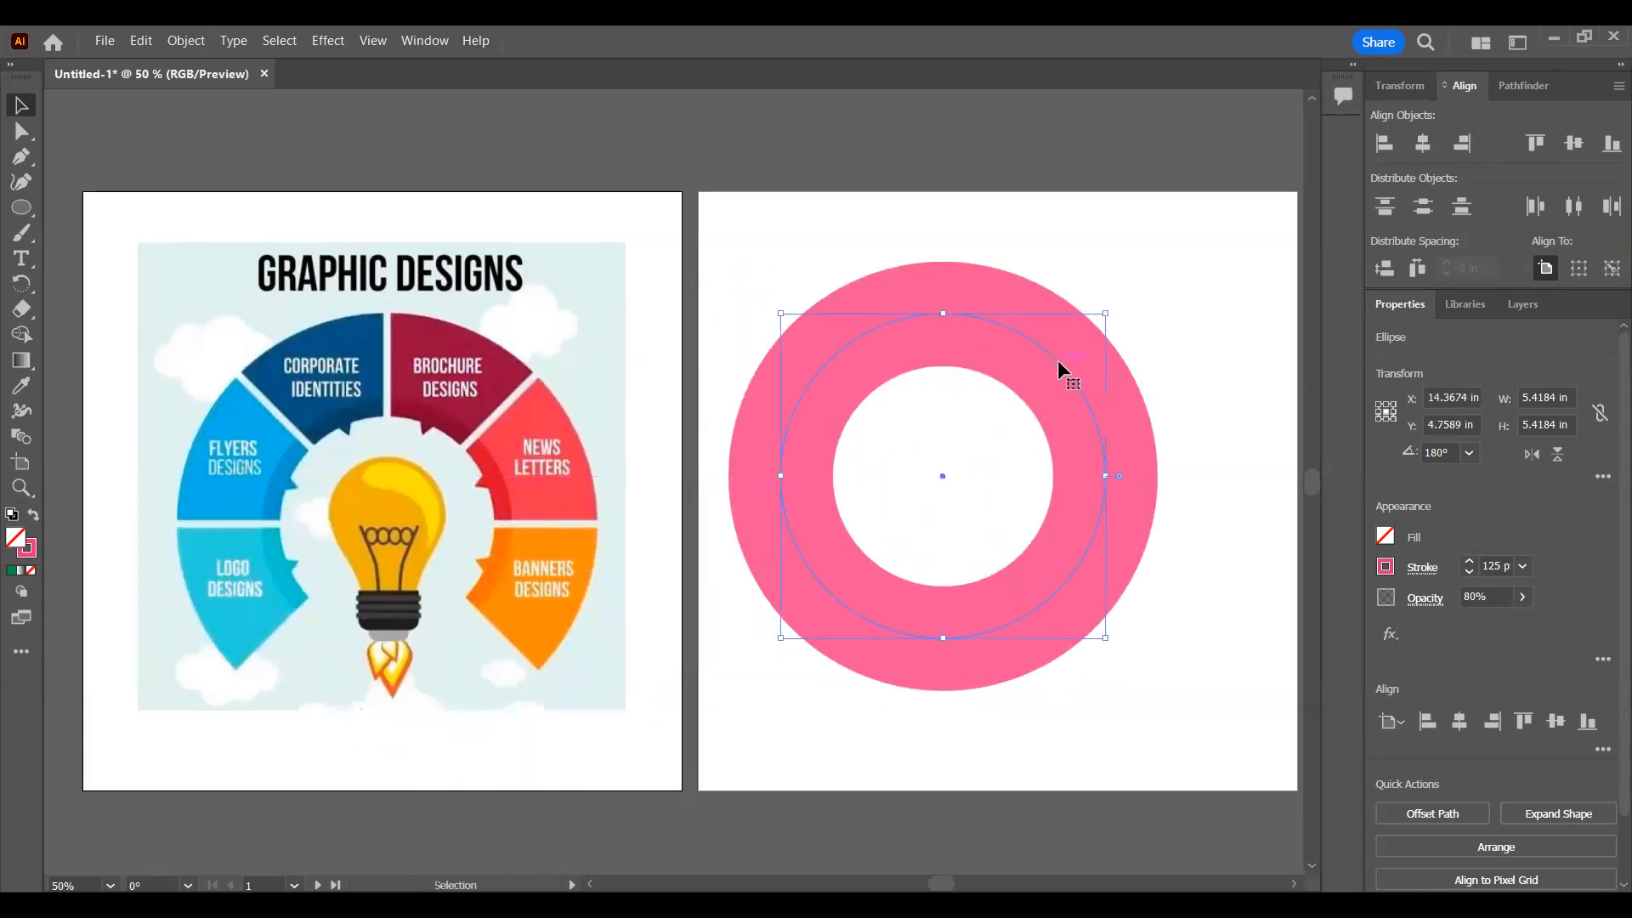
{"action": "key", "text": "ctrl+z"}
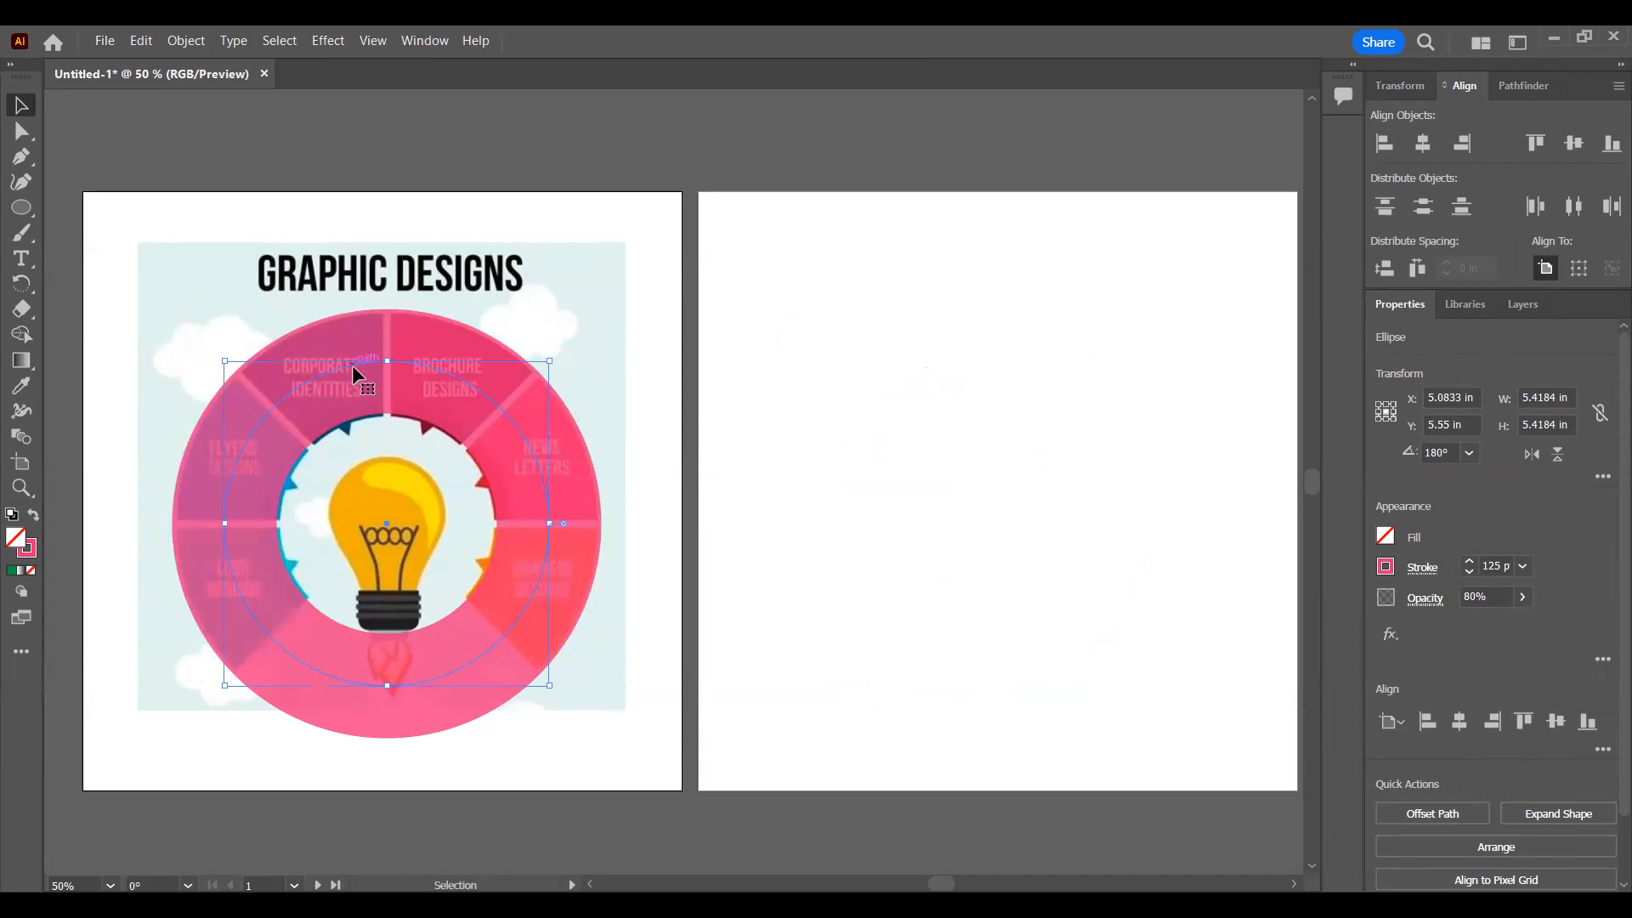
Step: Expand the ring with only the Stroke option enabled, converting its thick stroke into a filled shape
{"action": "left_click", "coordinate": [184, 40]}
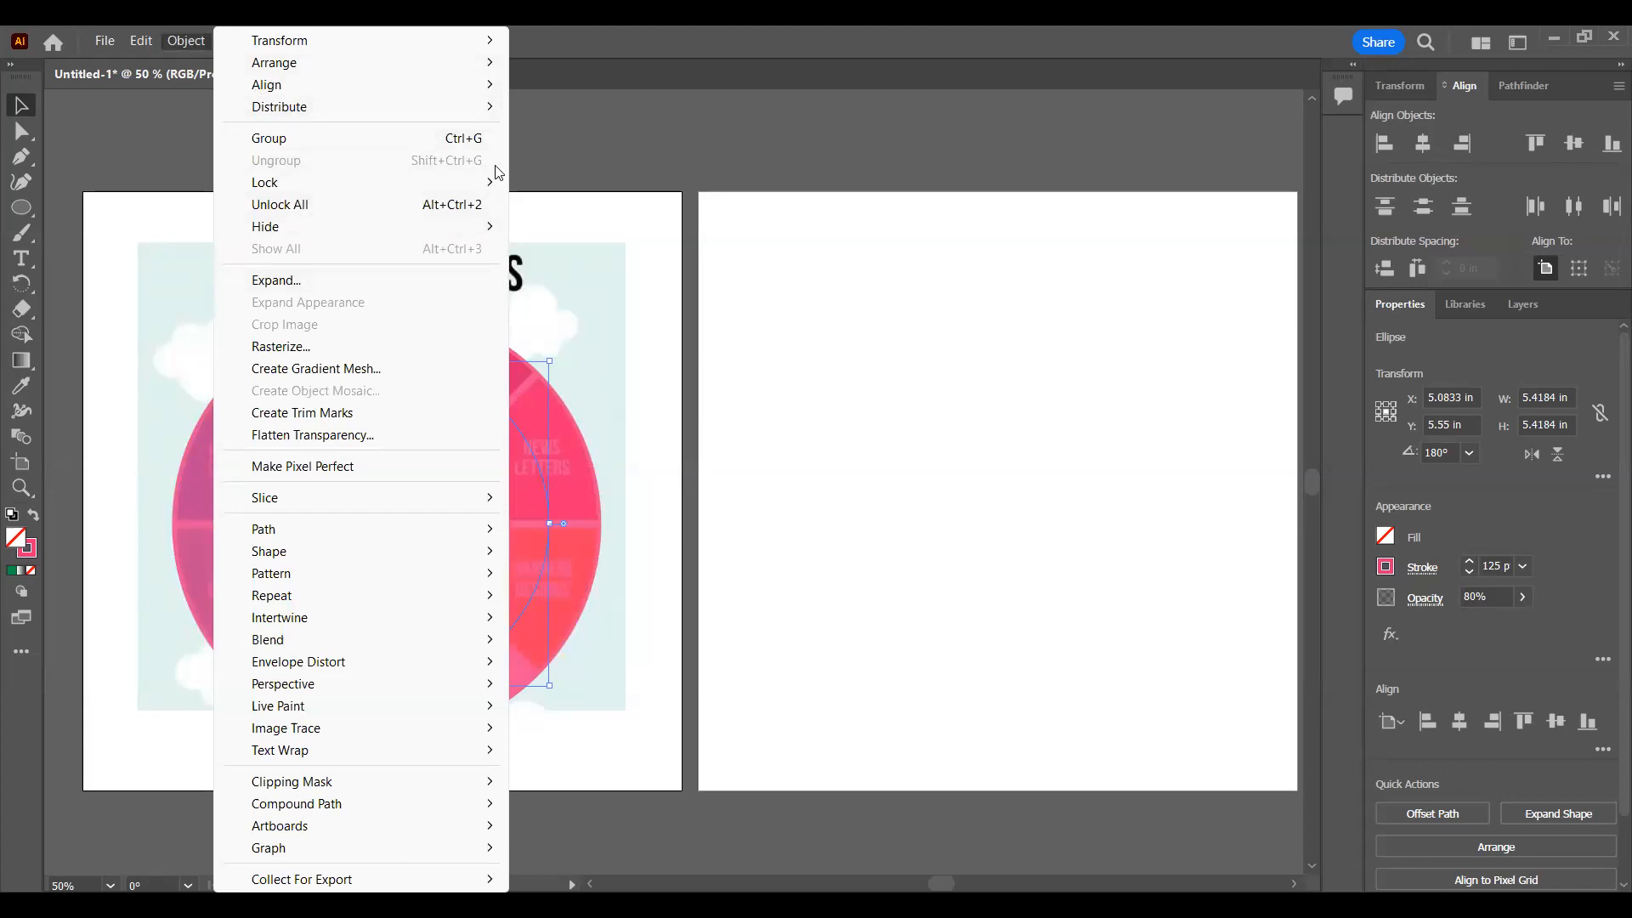
{"action": "left_click", "coordinate": [377, 287]}
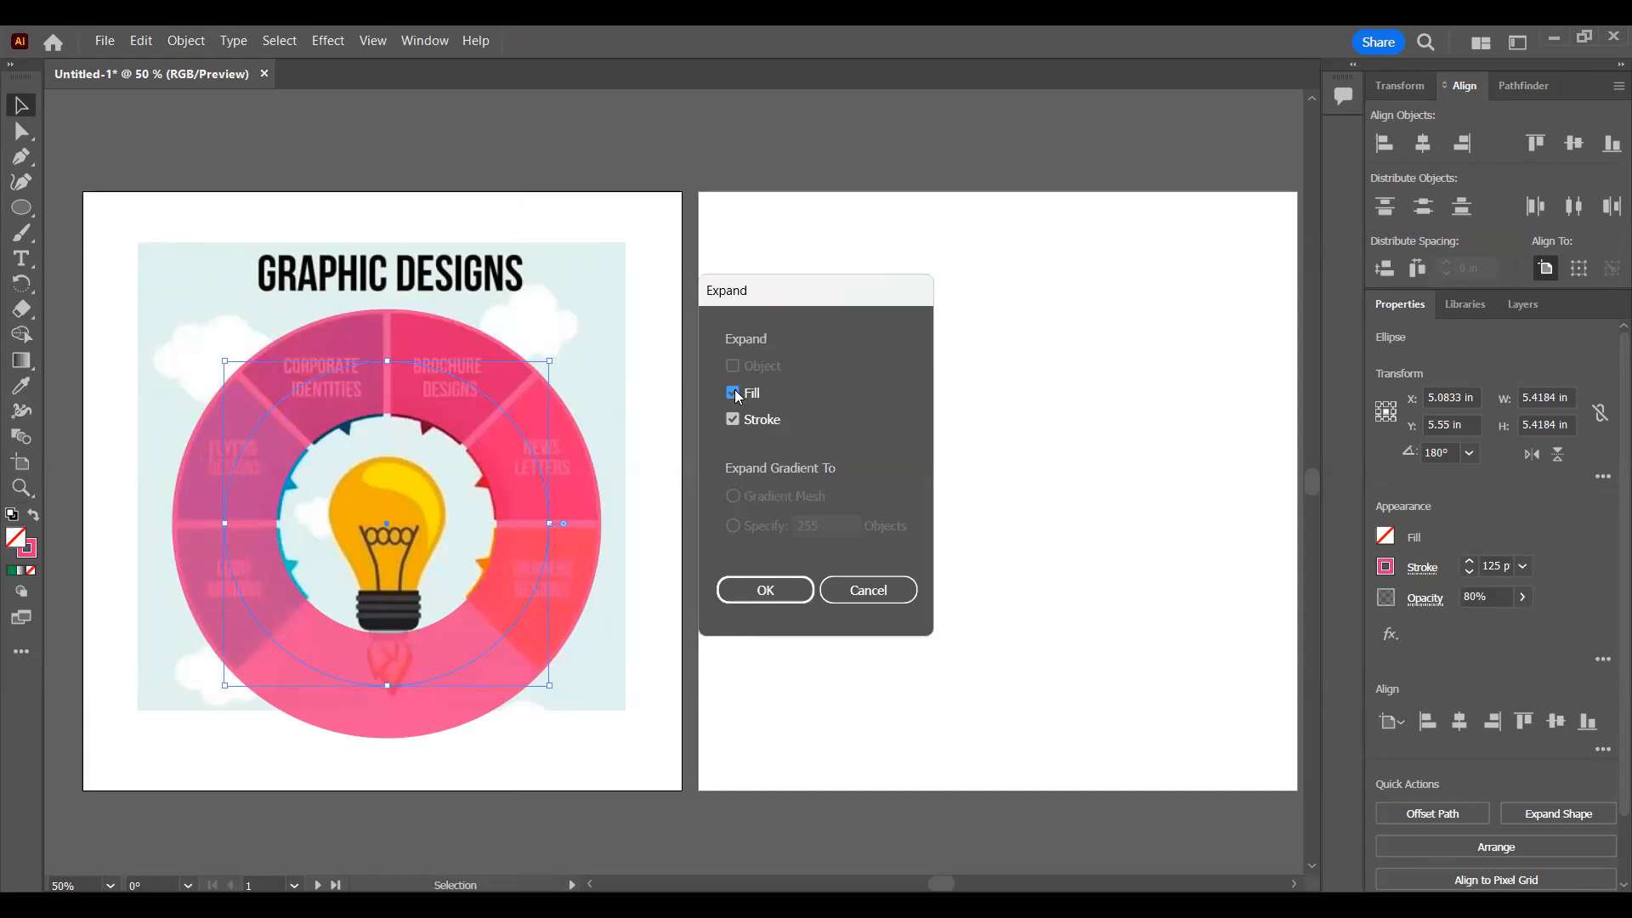
{"action": "left_click", "coordinate": [736, 395]}
{"action": "left_click", "coordinate": [765, 589]}
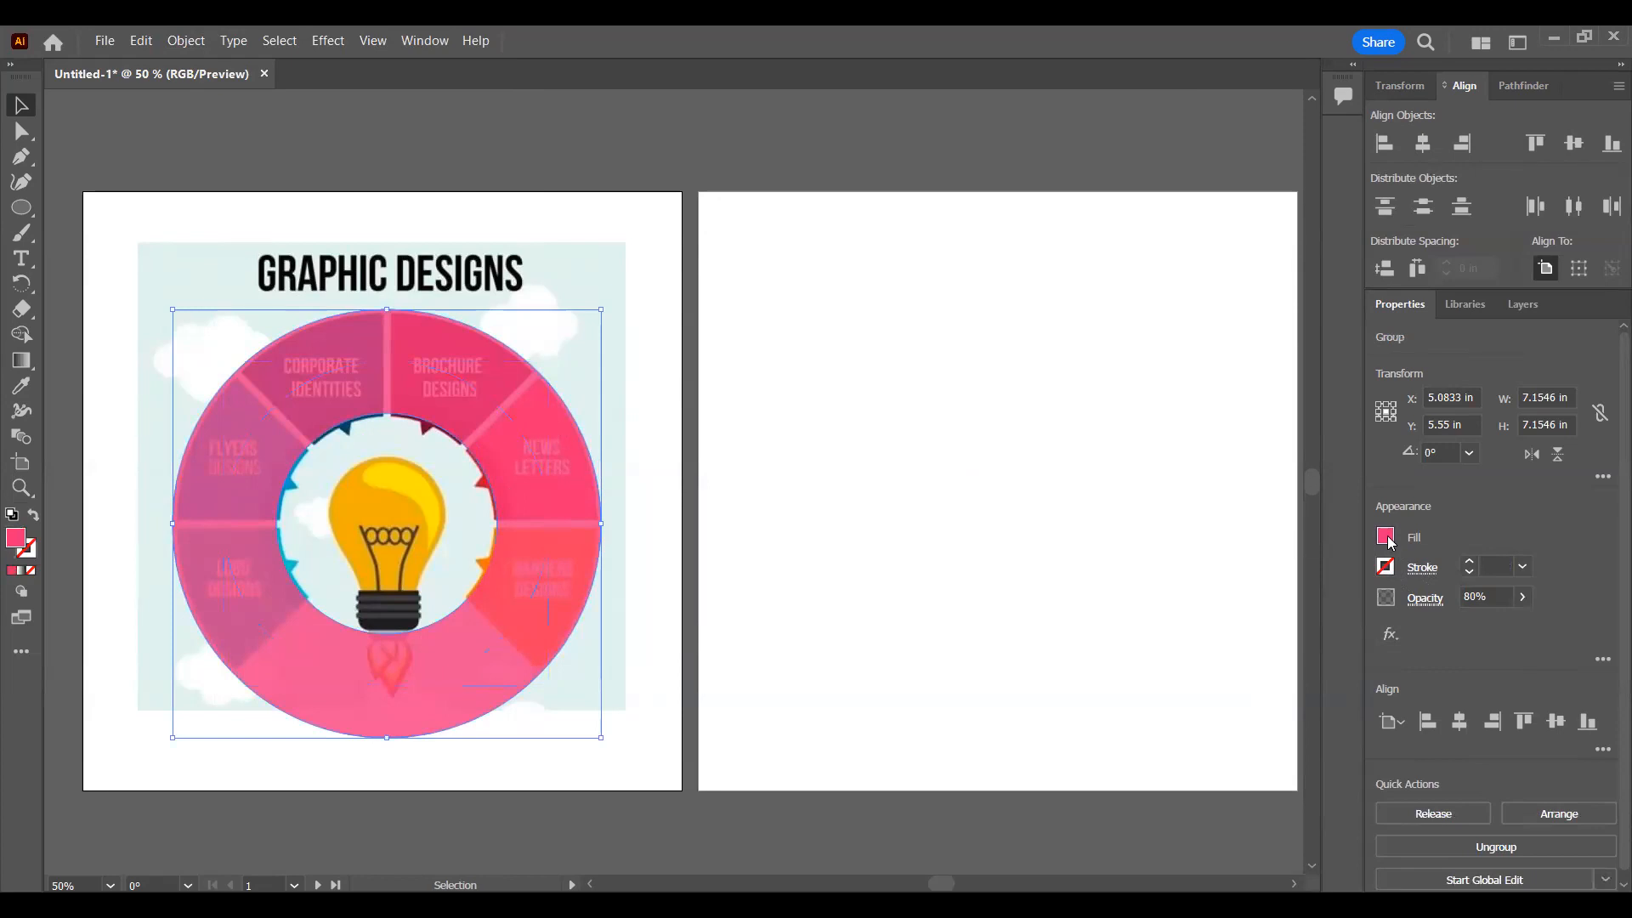
Step: Move the expanded ring onto the second artboard and give it a 30 pt dark blue stroke
{"action": "left_click_drag", "start_coordinate": [571, 404], "coordinate": [1098, 349]}
{"action": "left_click", "coordinate": [1386, 566]}
{"action": "left_click", "coordinate": [1272, 642]}
{"action": "left_click_drag", "start_coordinate": [1472, 559], "coordinate": [1471, 560]}
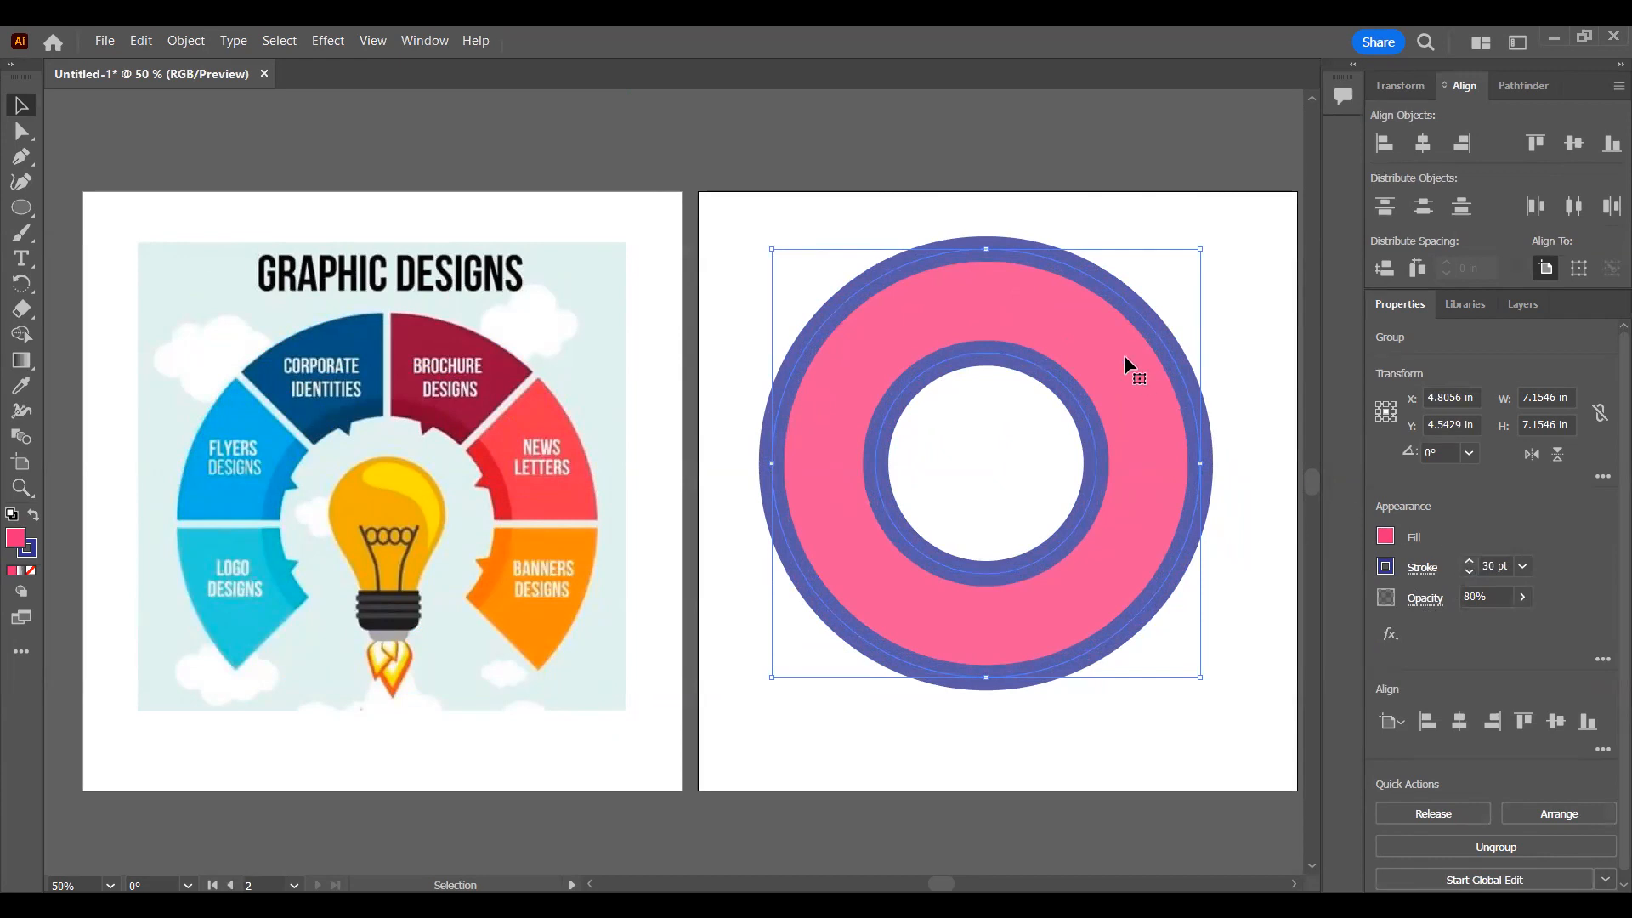
Step: Shift the ring's stroke weight down in steps and set its stroke to none
{"action": "key", "text": "a"}
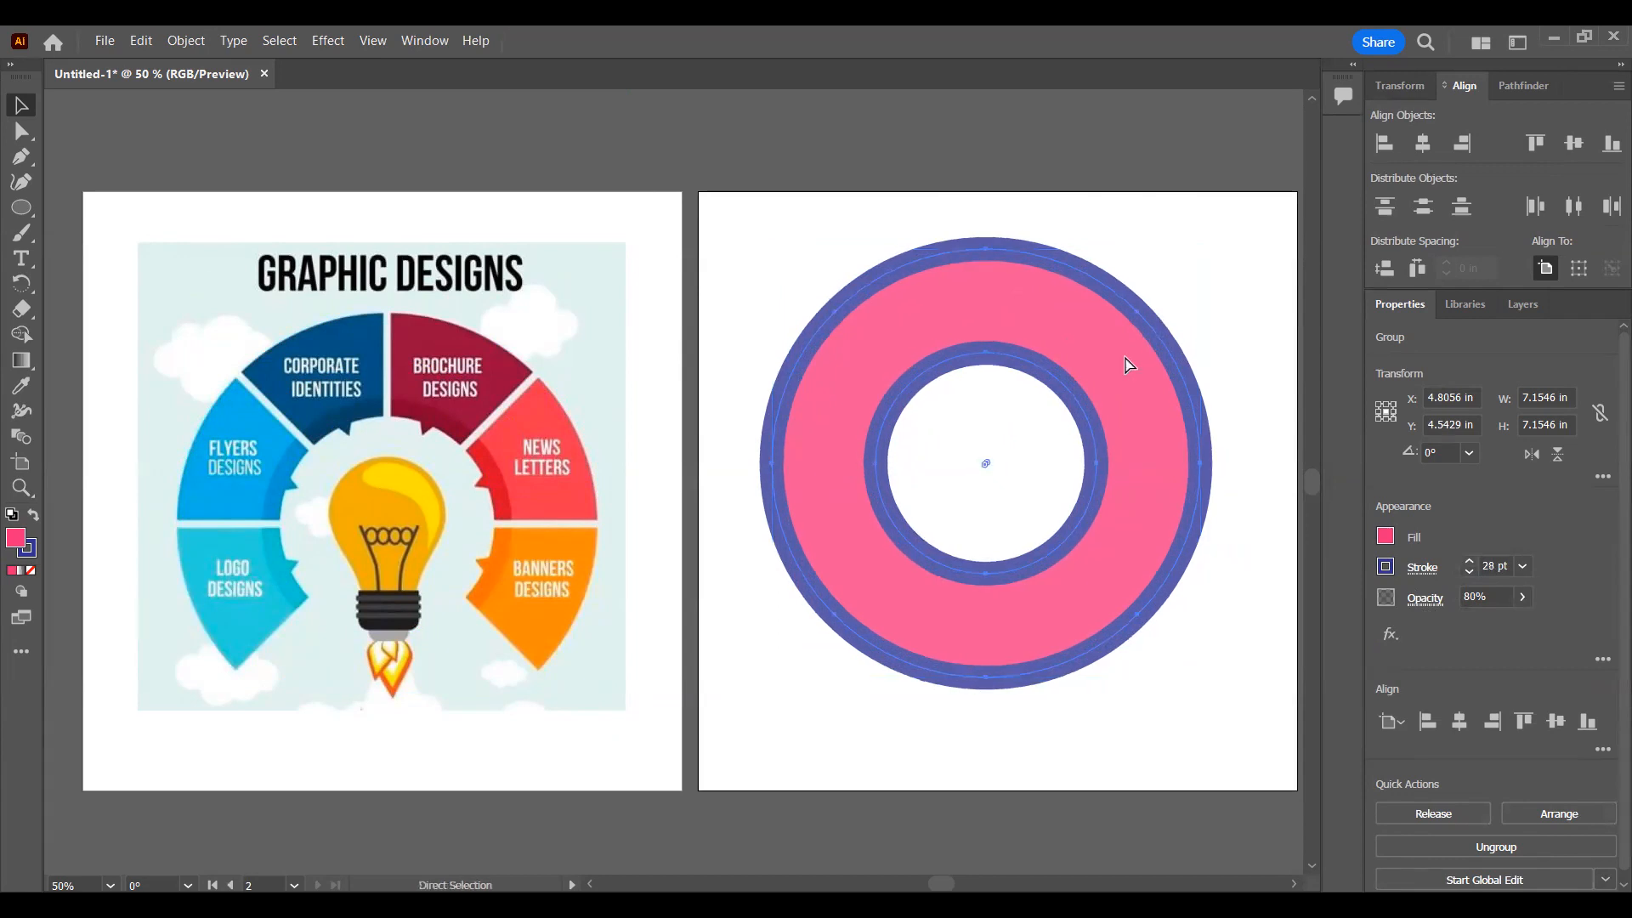
{"action": "key", "text": "Down"}
{"action": "key", "text": "Down"}
{"action": "key", "text": "Down"}
{"action": "key", "text": "Down"}
{"action": "key", "text": "Down"}
{"action": "key", "text": "Down"}
{"action": "key", "text": "Down"}
{"action": "key", "text": "Down"}
{"action": "key", "text": "Down"}
{"action": "key", "text": "Down"}
{"action": "key", "text": "Down"}
{"action": "key", "text": "Down"}
{"action": "key", "text": "Down"}
{"action": "key", "text": "Down"}
{"action": "key", "text": "Down"}
{"action": "key", "text": "Down"}
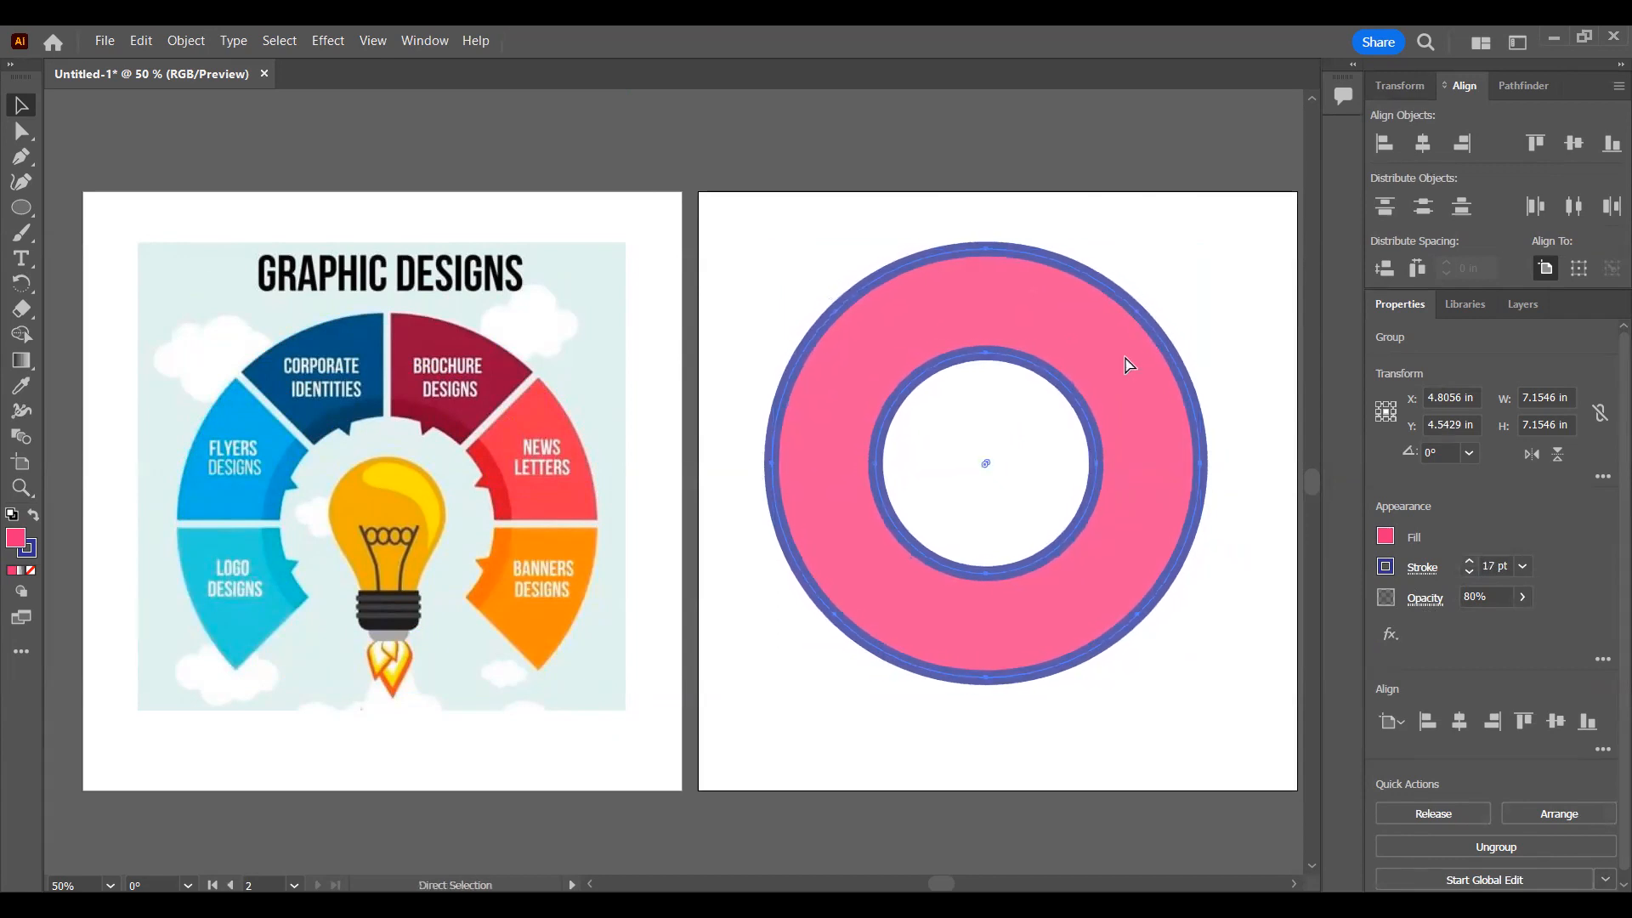
{"action": "key", "text": "Down"}
{"action": "key", "text": "Down"}
{"action": "key", "text": "Down"}
{"action": "key", "text": "v"}
{"action": "key", "text": "Down"}
{"action": "key", "text": "Down"}
{"action": "left_click", "coordinate": [1383, 568]}
{"action": "left_click", "coordinate": [1154, 641]}
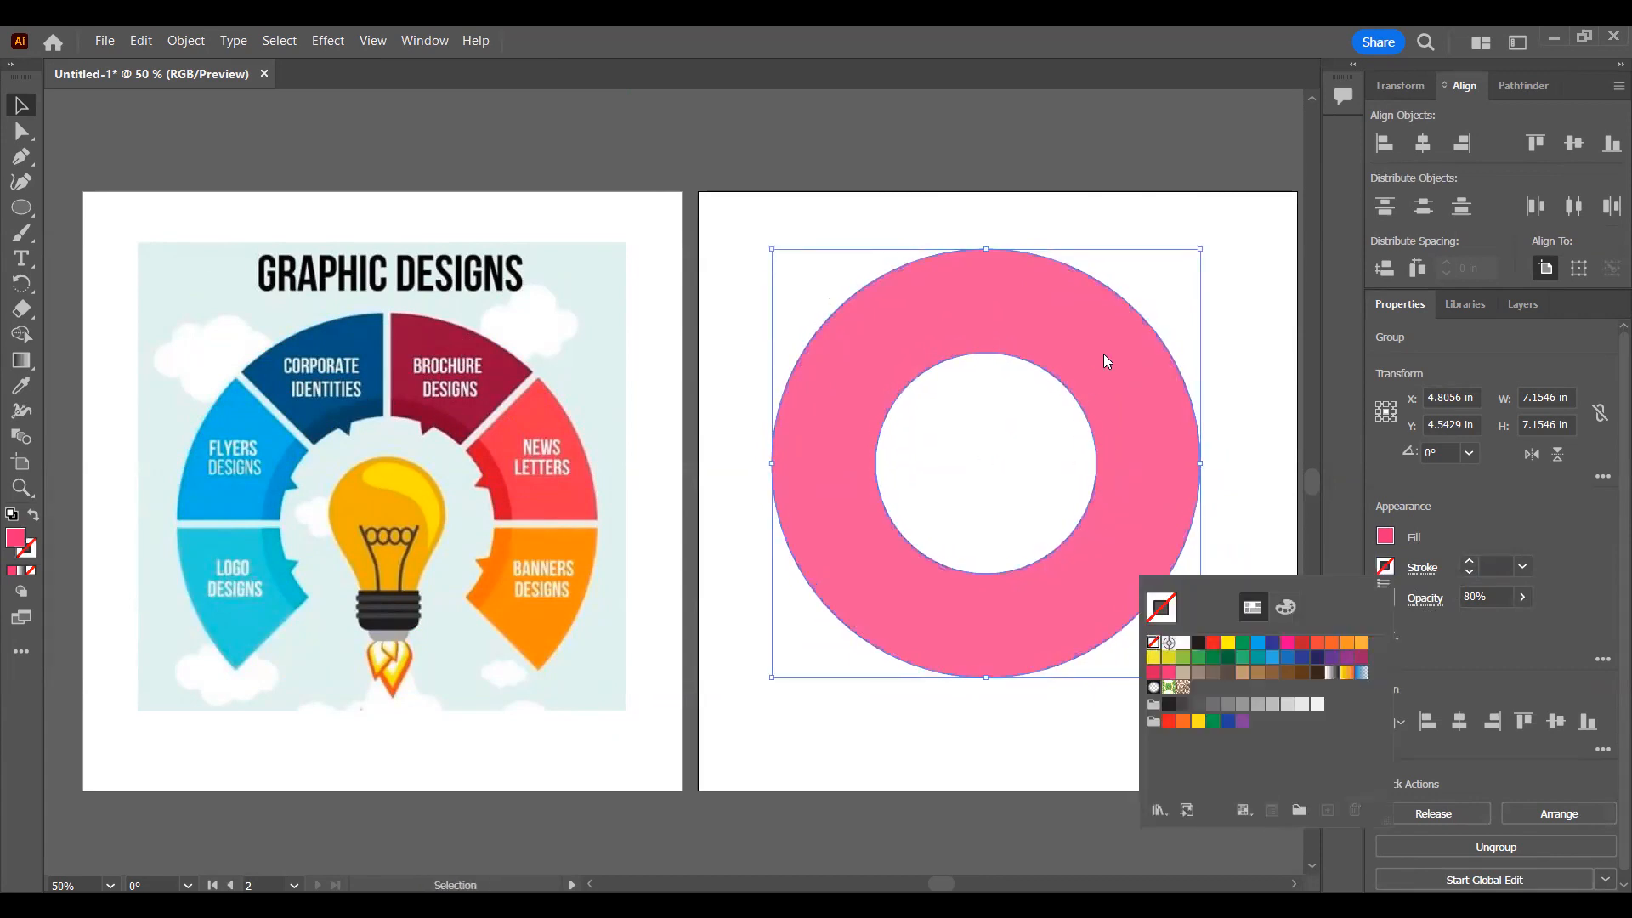
Step: Compare the ring against the reference wheel, place it on the second artboard level with the wheel, and deselect it
{"action": "left_click_drag", "start_coordinate": [958, 314], "coordinate": [362, 378]}
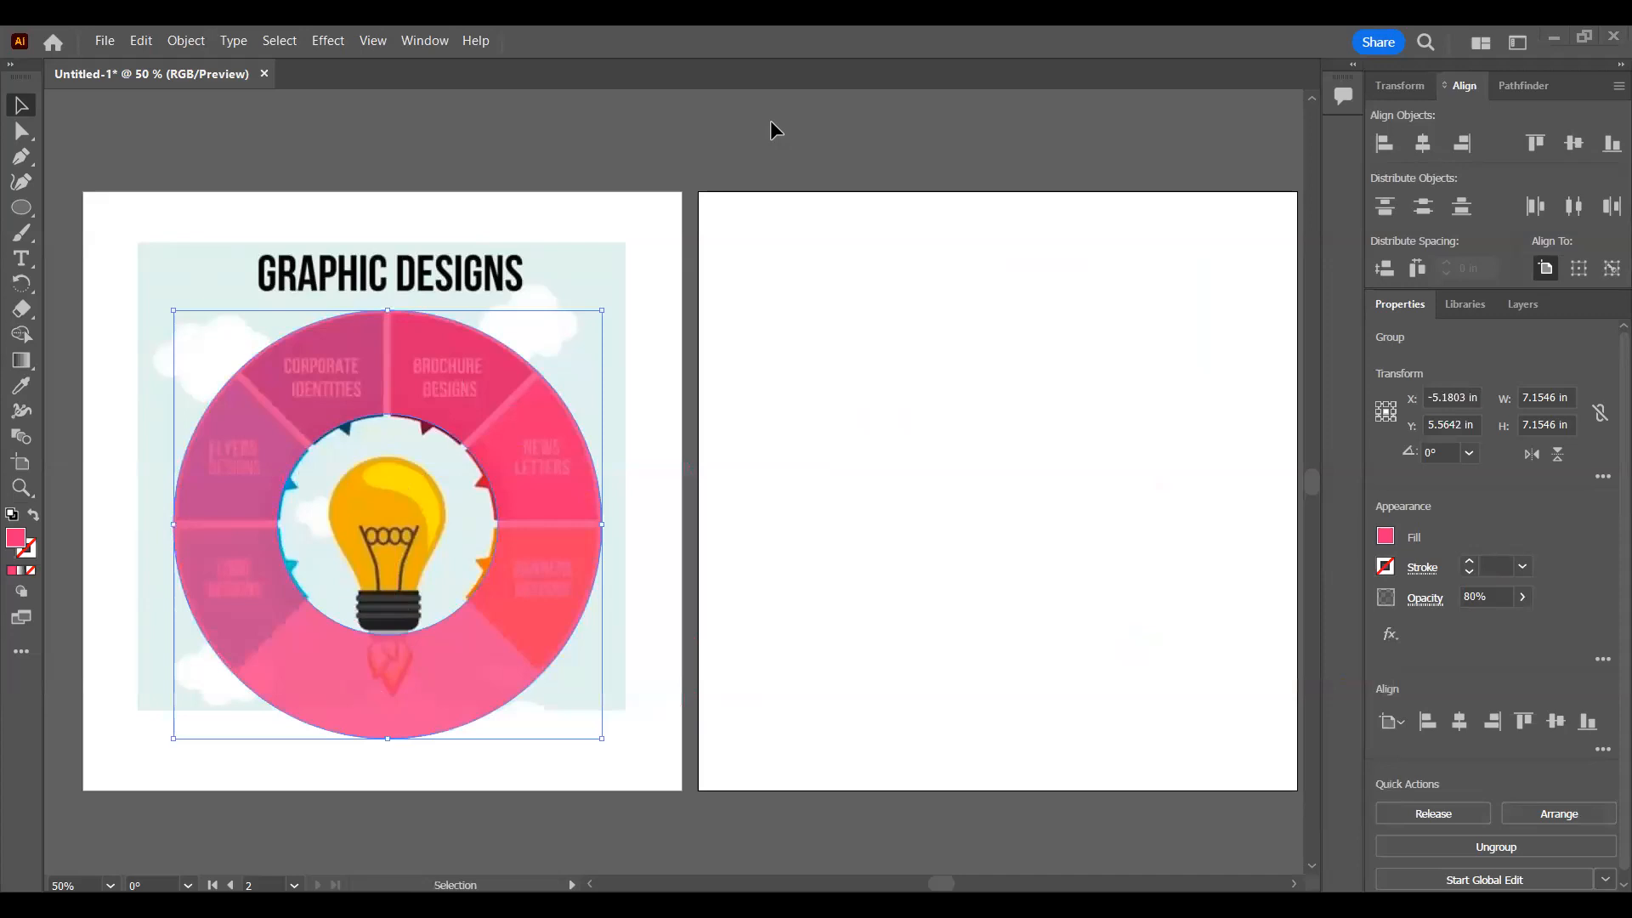
{"action": "left_click_drag", "start_coordinate": [442, 387], "coordinate": [1065, 358]}
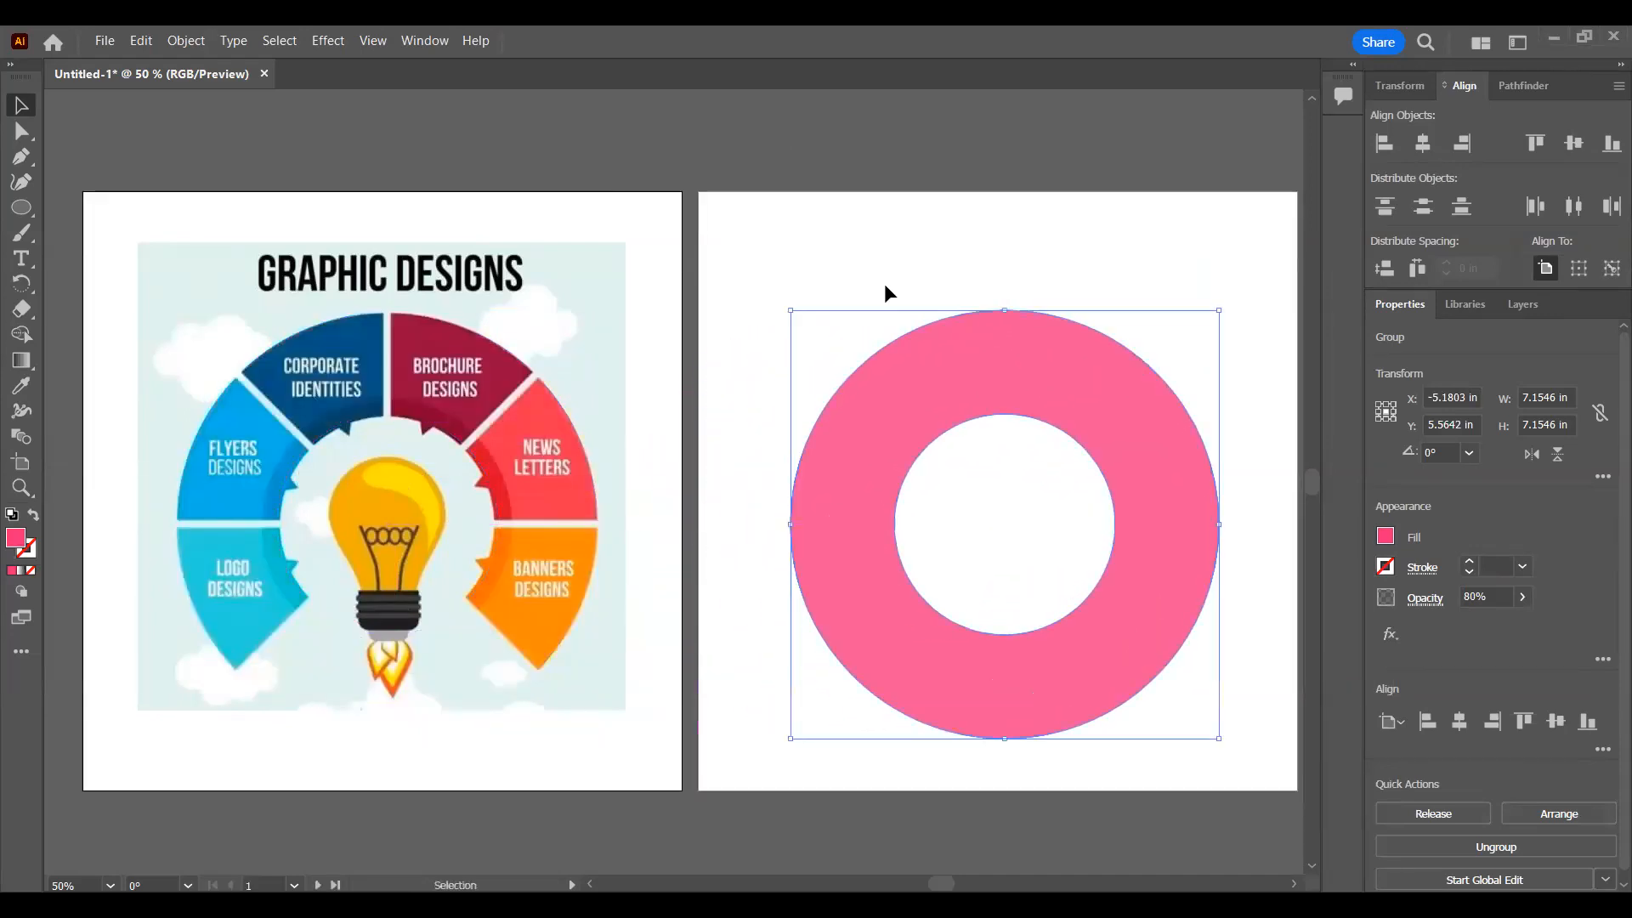
{"action": "left_click", "coordinate": [882, 282]}
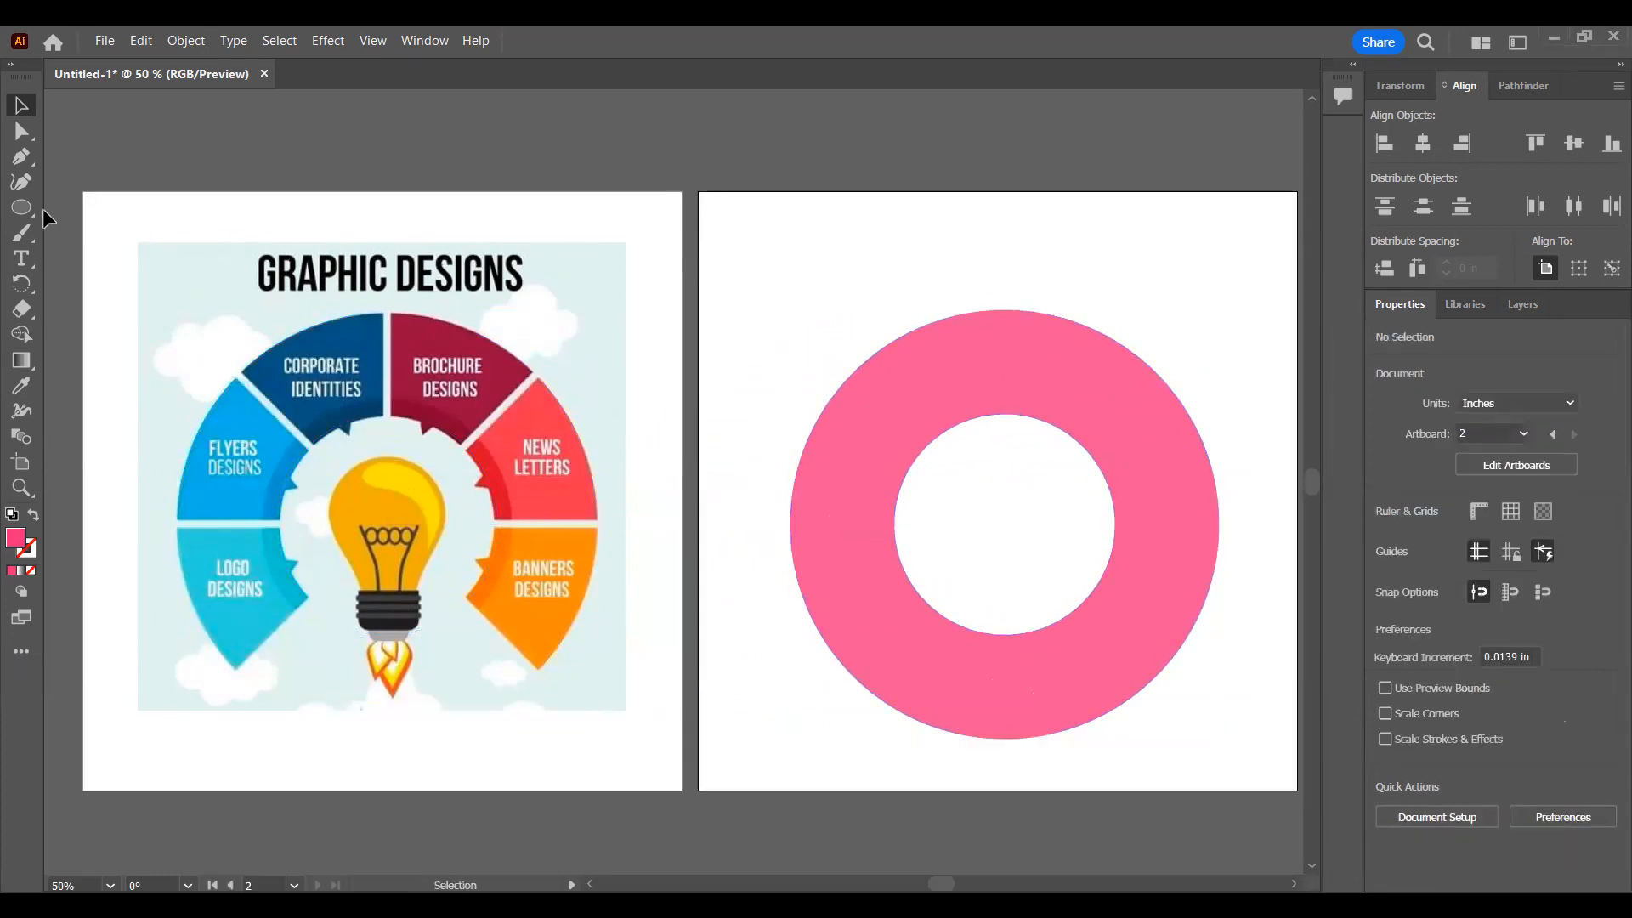
Step: Draw a pink circle over the light bulb, resize it to about 3.43 in, and nudge it into the wheel's inner opening
{"action": "left_click", "coordinate": [21, 206]}
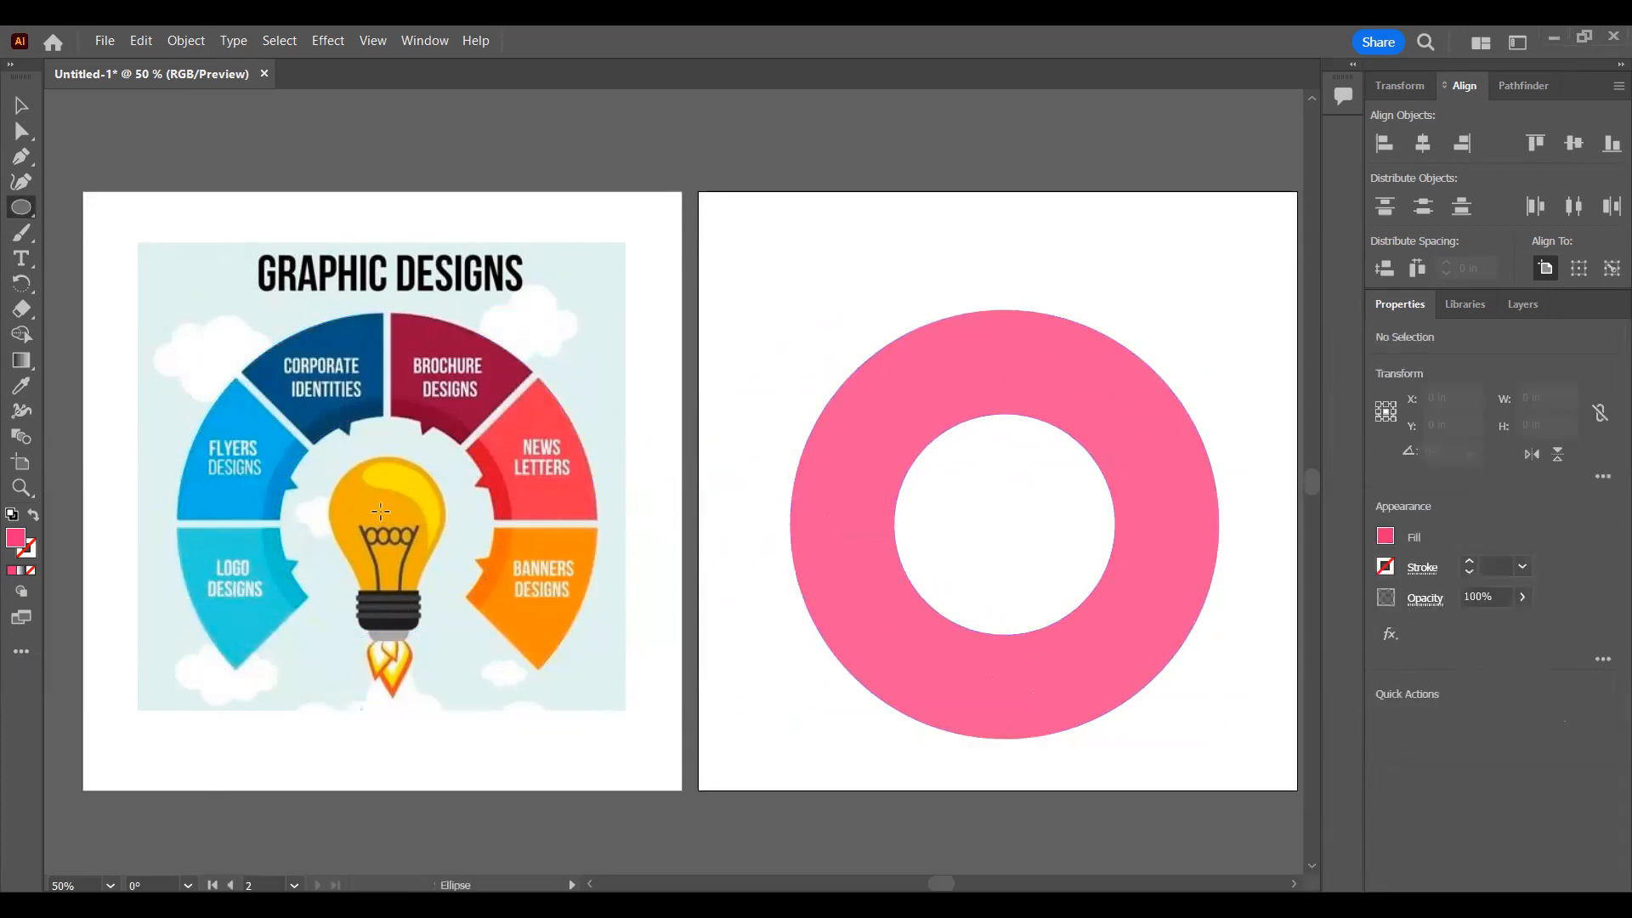
{"action": "left_click_drag", "start_coordinate": [384, 524], "coordinate": [573, 680]}
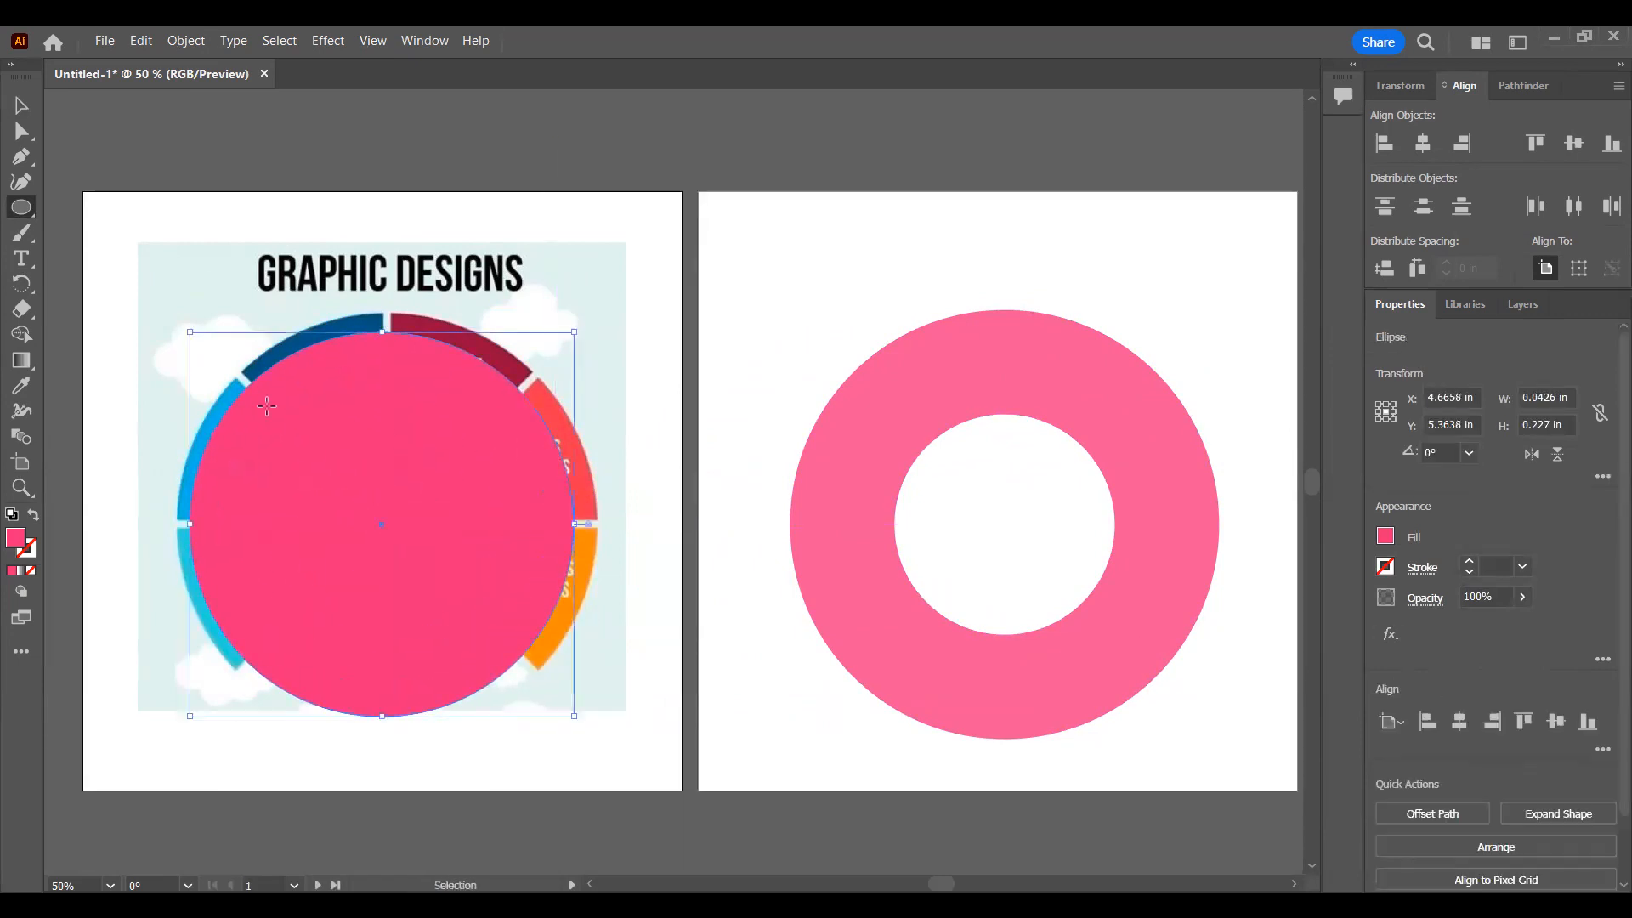
{"action": "key", "text": "v"}
{"action": "left_click_drag", "start_coordinate": [571, 529], "coordinate": [364, 497]}
{"action": "key", "text": "Up"}
{"action": "key", "text": "Up"}
{"action": "key", "text": "Up"}
{"action": "key", "text": "Up"}
{"action": "key", "text": "Left"}
{"action": "key", "text": "Left"}
{"action": "key", "text": "Left"}
{"action": "key", "text": "Left"}
{"action": "key", "text": "Left"}
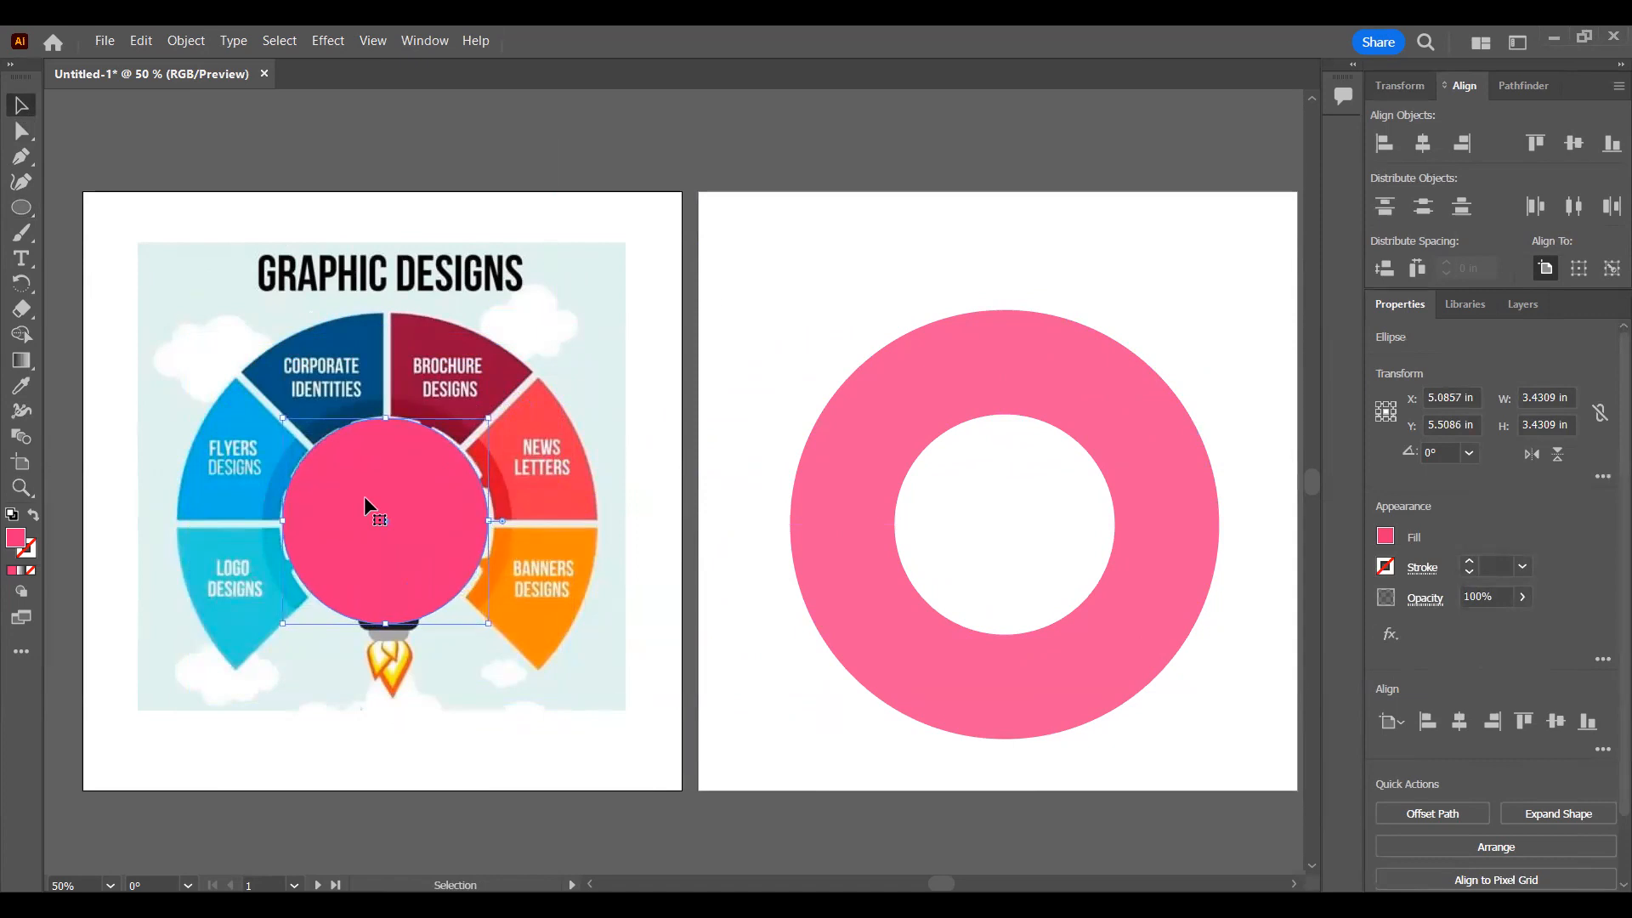
Step: Enlarge the pink circle to about 3.57 in, nudge it to X 5.1003 in and Y 5.5503 in, and deselect it
{"action": "left_click_drag", "start_coordinate": [491, 528], "coordinate": [498, 525]}
{"action": "key", "text": "Down"}
{"action": "key", "text": "Down"}
{"action": "key", "text": "Down"}
{"action": "key", "text": "Down"}
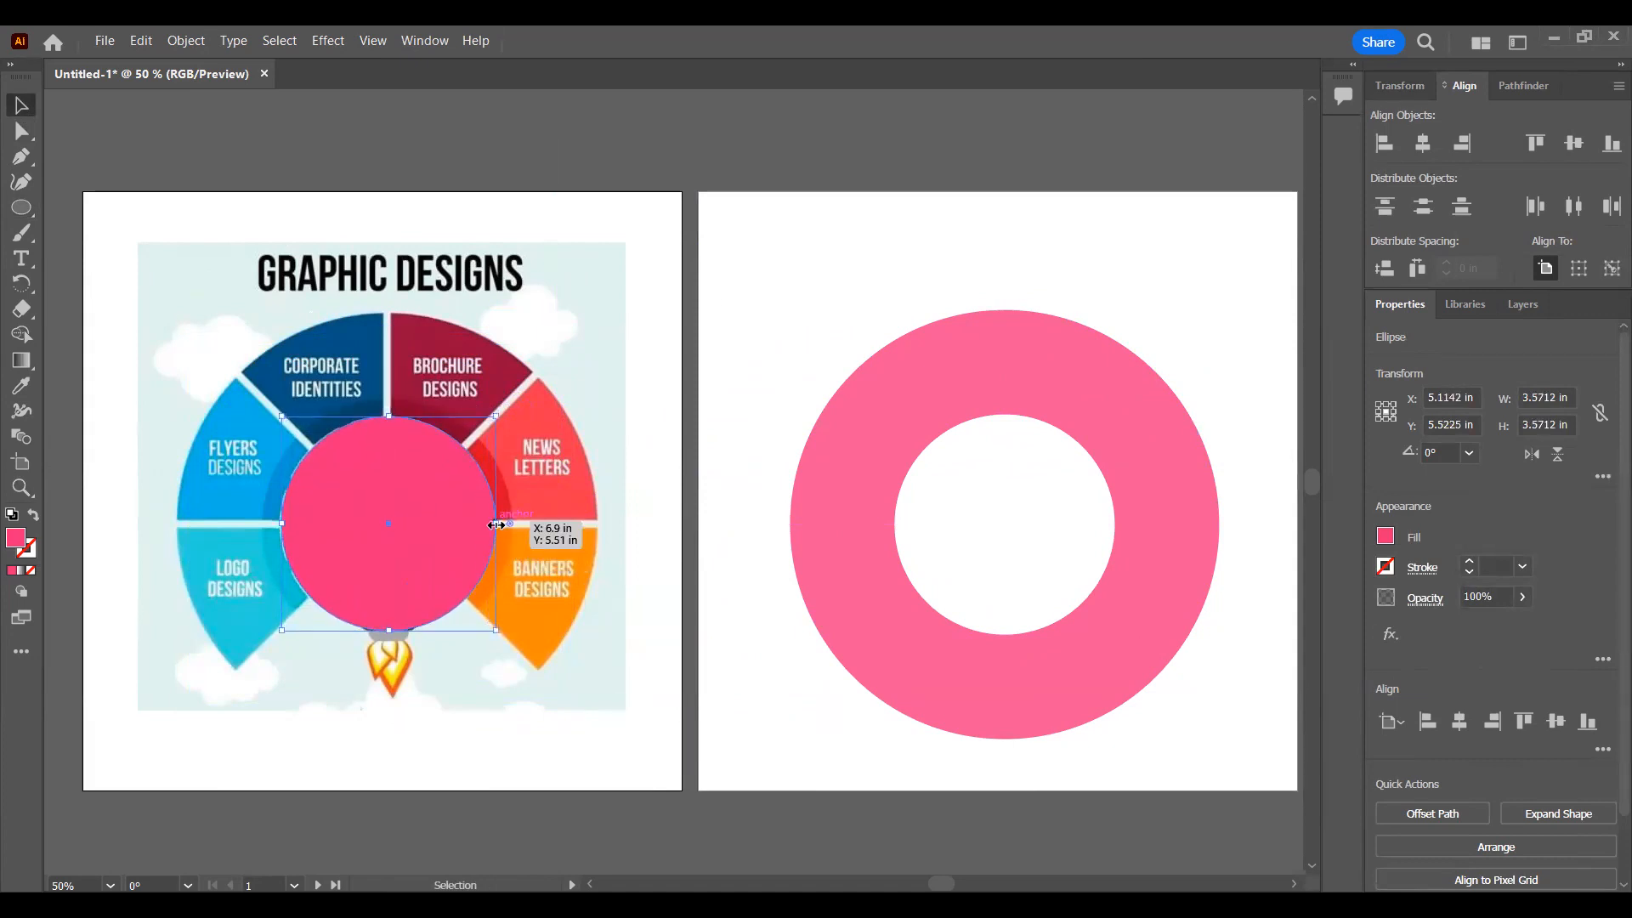
{"action": "key", "text": "Up"}
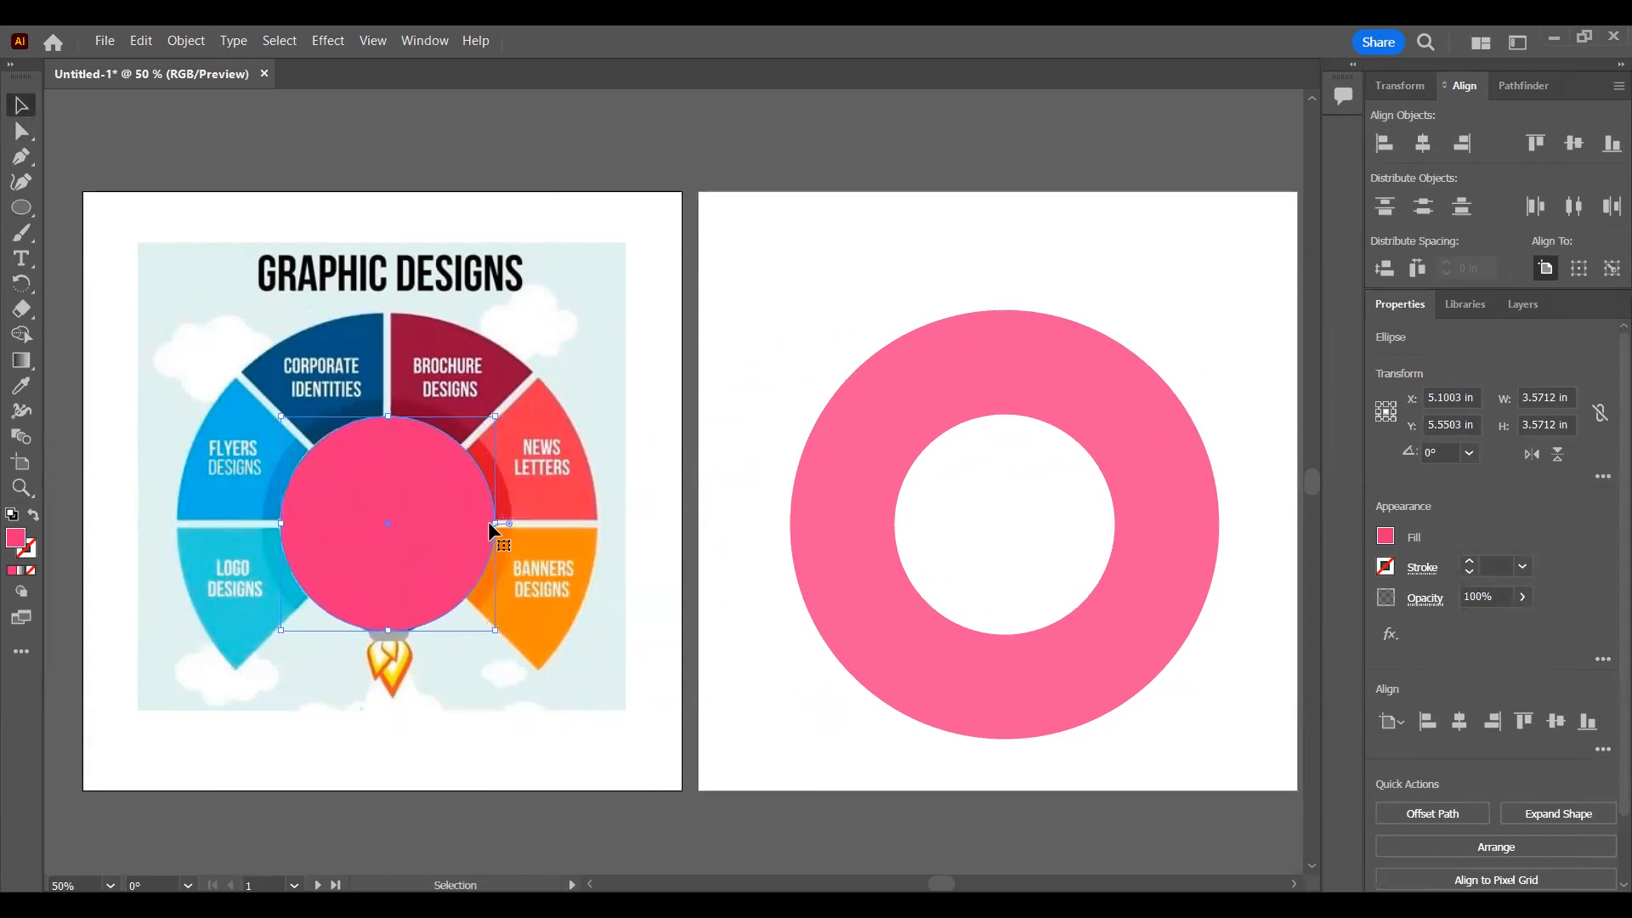
{"action": "left_click", "coordinate": [580, 438]}
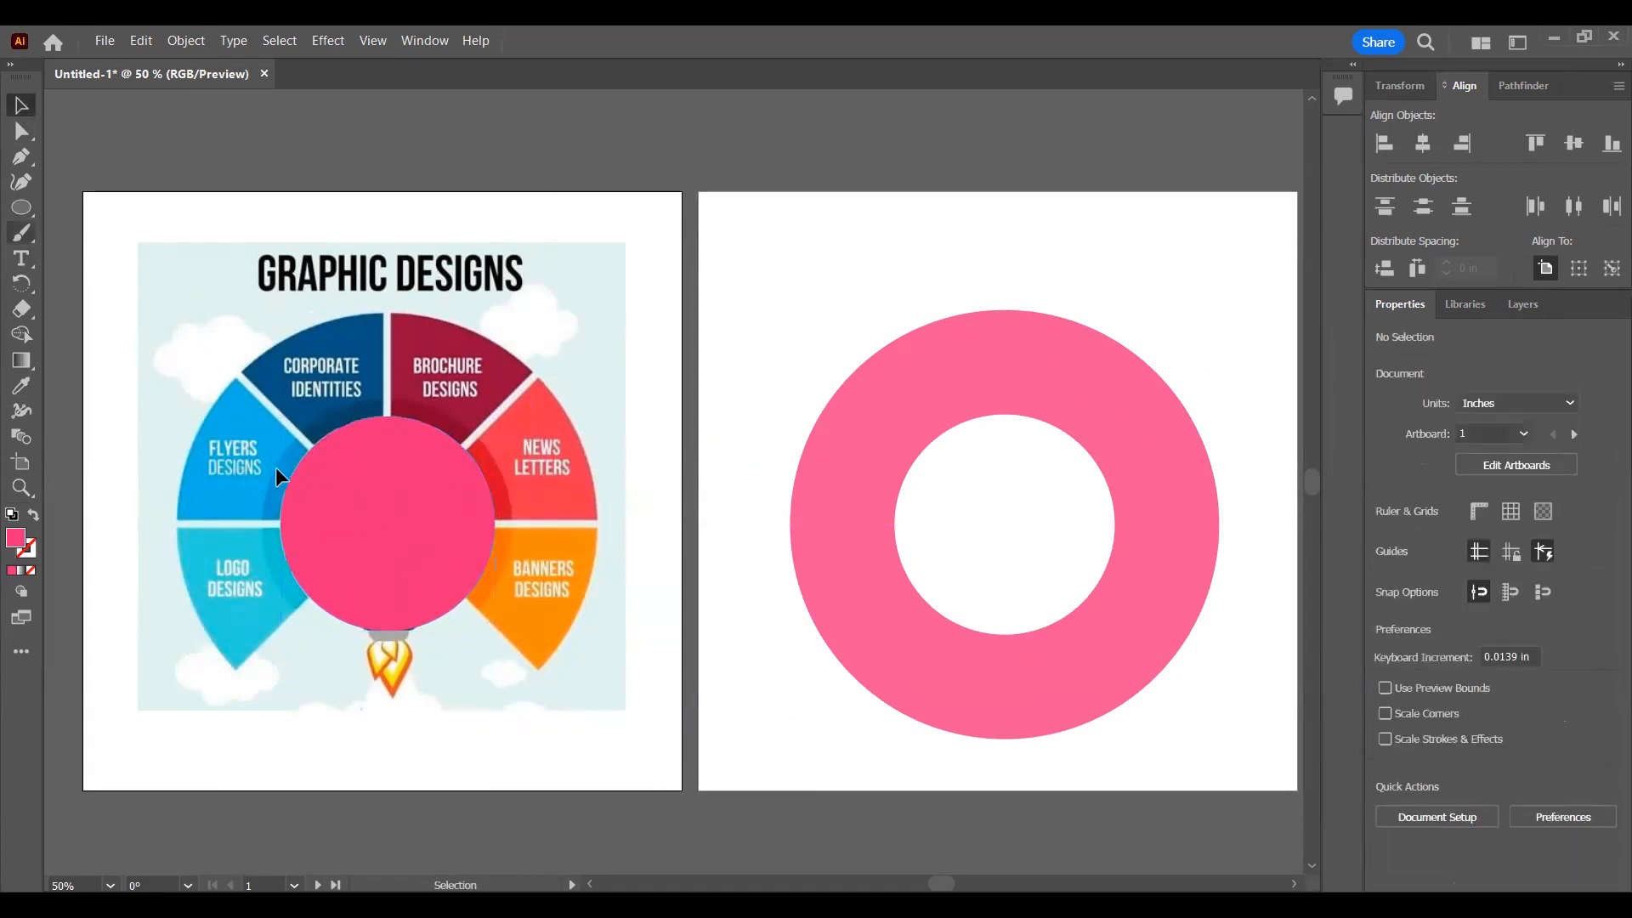
Step: Draw a second circle about 4.38 in wide and place it directly below the first circle in the layer stack
{"action": "left_click", "coordinate": [402, 499]}
{"action": "left_click", "coordinate": [21, 207]}
{"action": "left_click_drag", "start_coordinate": [172, 279], "coordinate": [435, 542]}
{"action": "left_click", "coordinate": [1523, 304]}
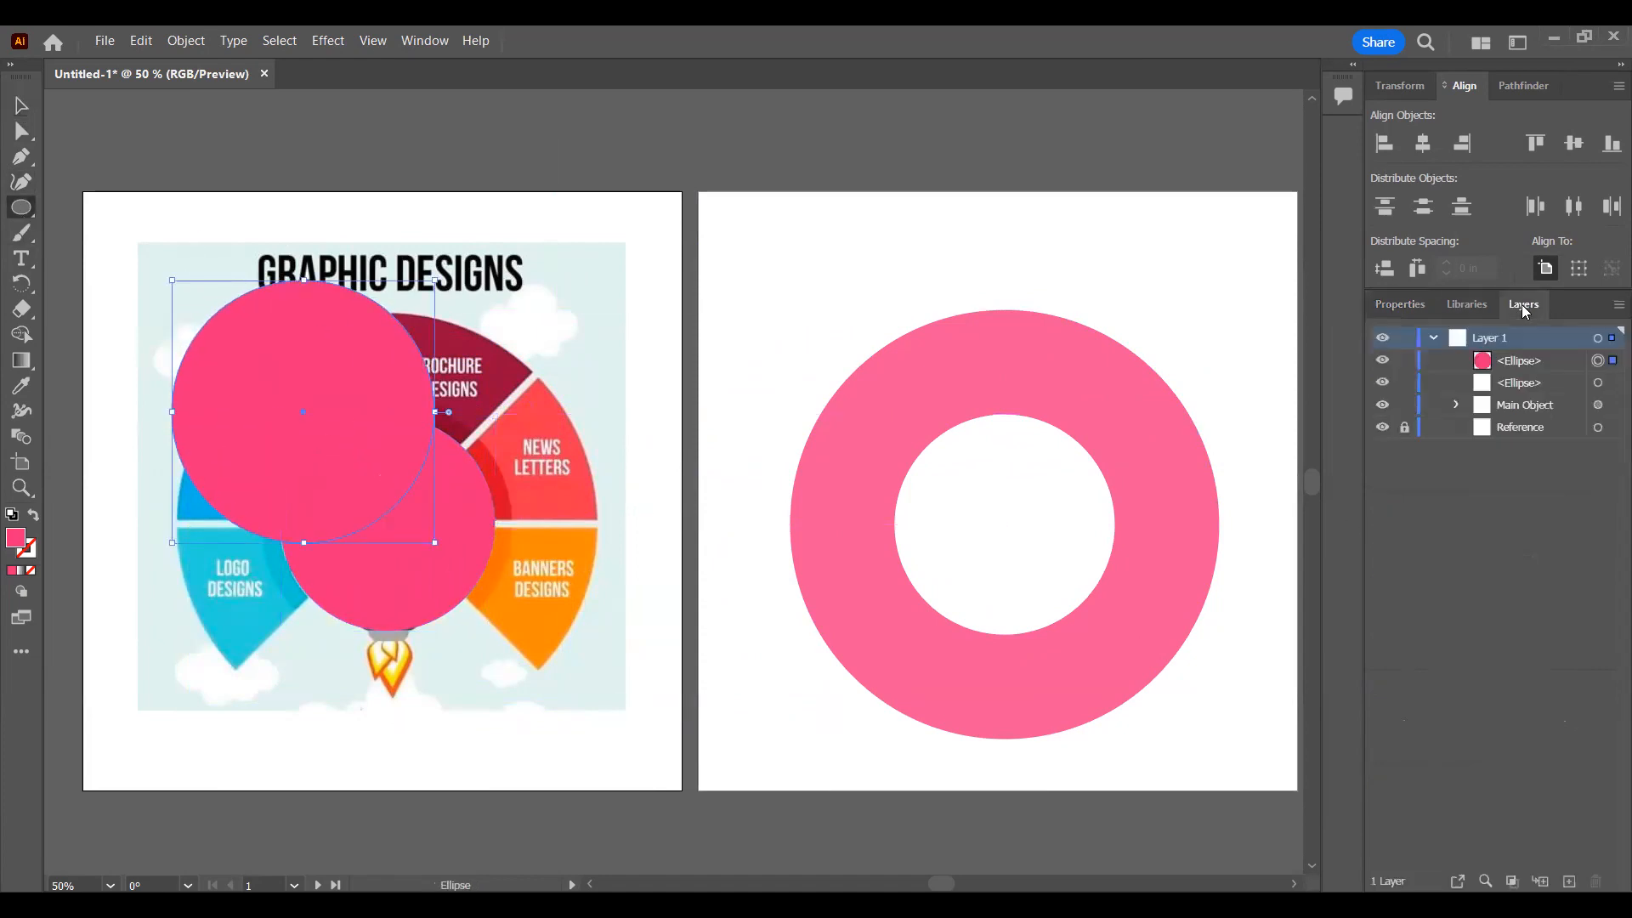
{"action": "left_click_drag", "start_coordinate": [1527, 364], "coordinate": [1530, 400]}
{"action": "left_click", "coordinate": [1409, 307]}
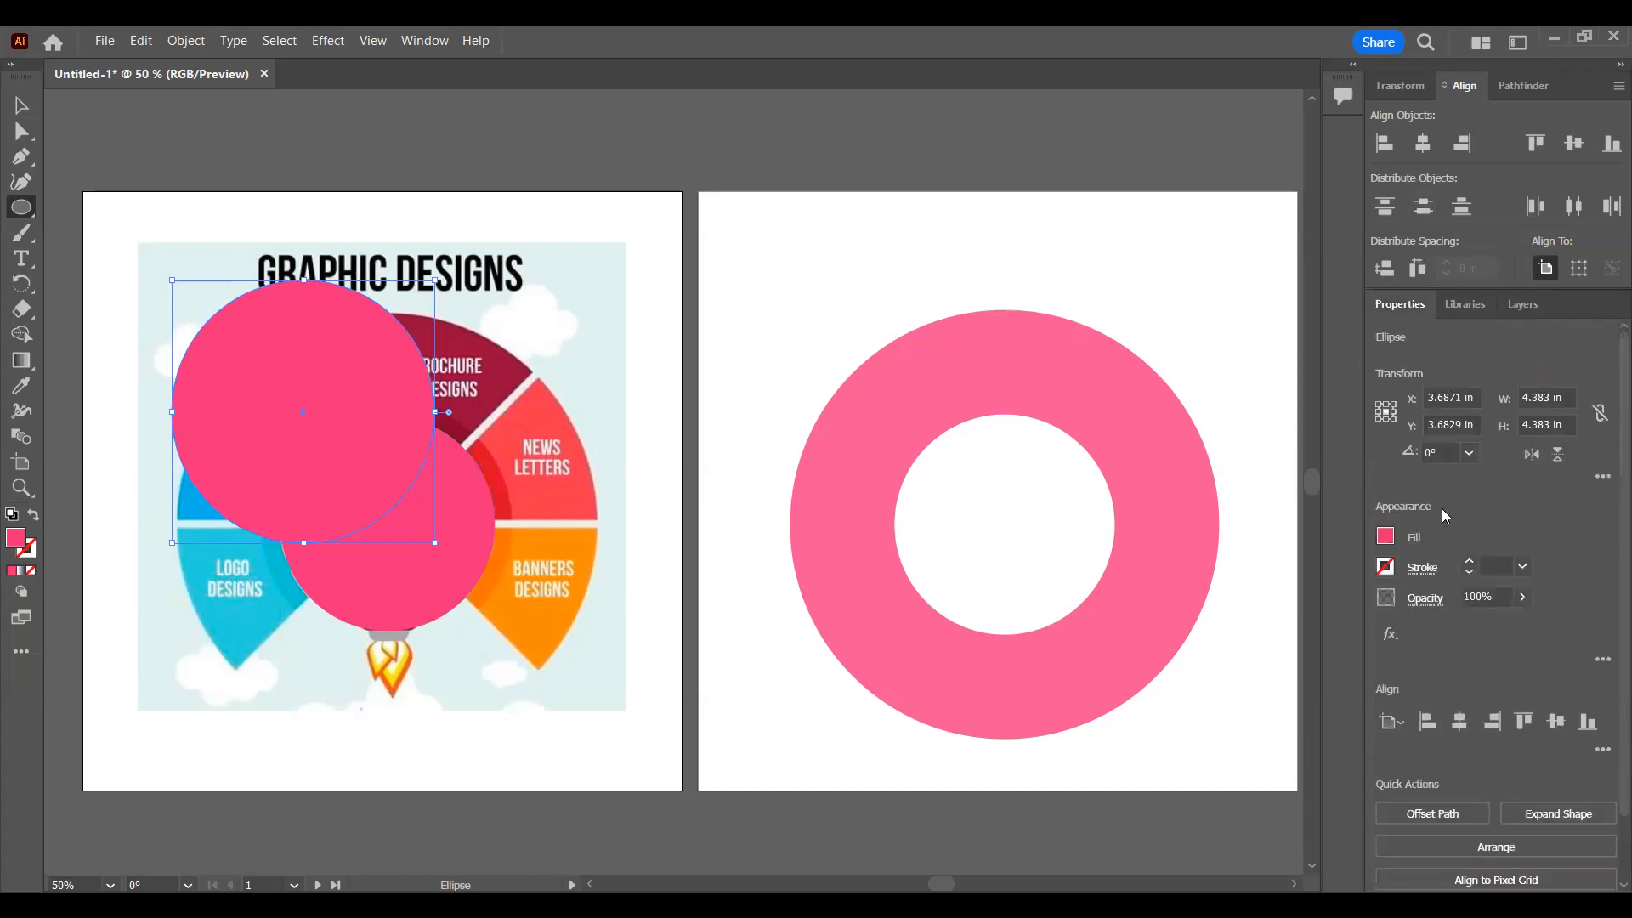
Step: Fill the second circle with the dark blue swatch
{"action": "left_click", "coordinate": [1386, 536]}
{"action": "left_click", "coordinate": [1271, 612]}
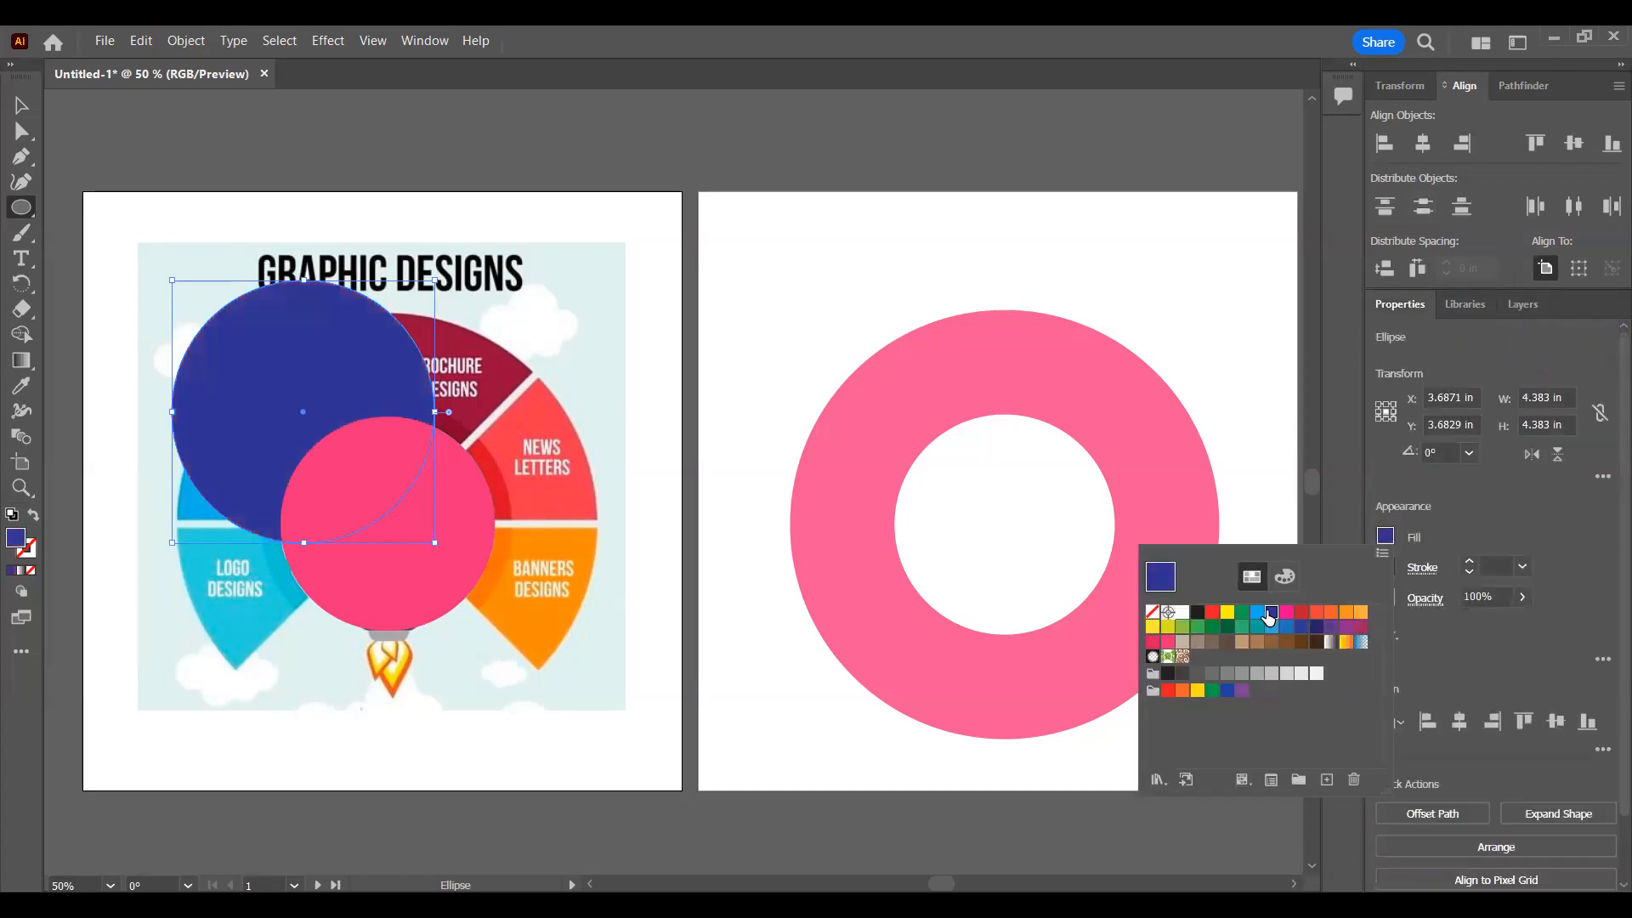
{"action": "key", "text": "Escape"}
Step: Center the blue circle behind the pink one, enlarge it to about 6.97 in to match the wheel's outer edge, and deselect it
{"action": "key", "text": "v"}
{"action": "left_click_drag", "start_coordinate": [317, 350], "coordinate": [398, 450]}
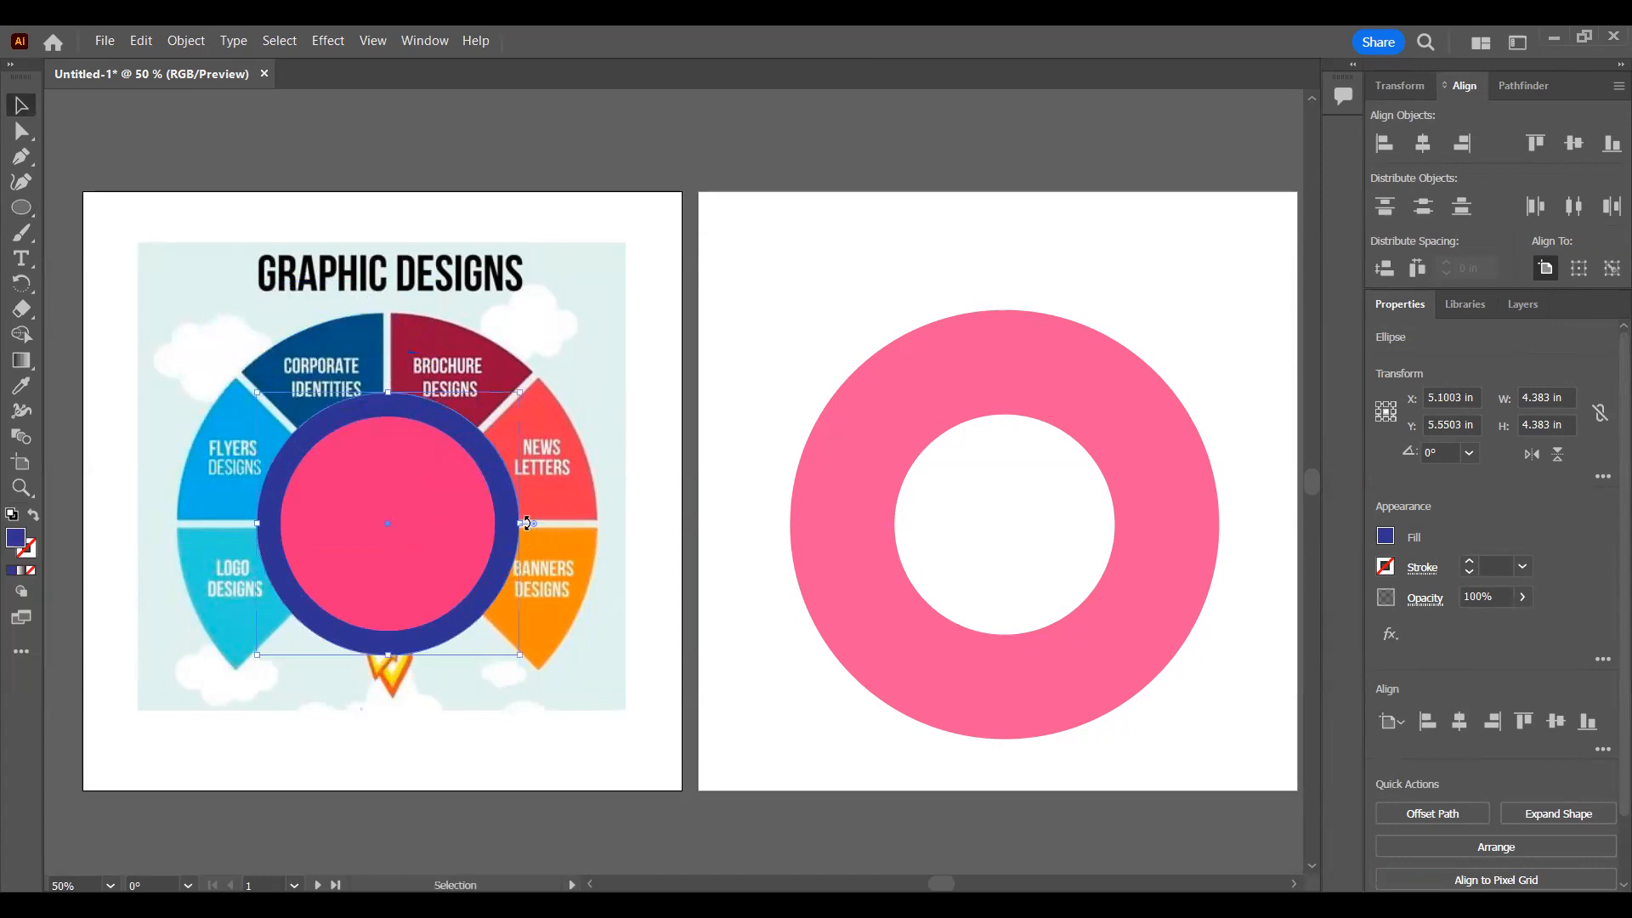
{"action": "left_click_drag", "start_coordinate": [524, 524], "coordinate": [635, 524]}
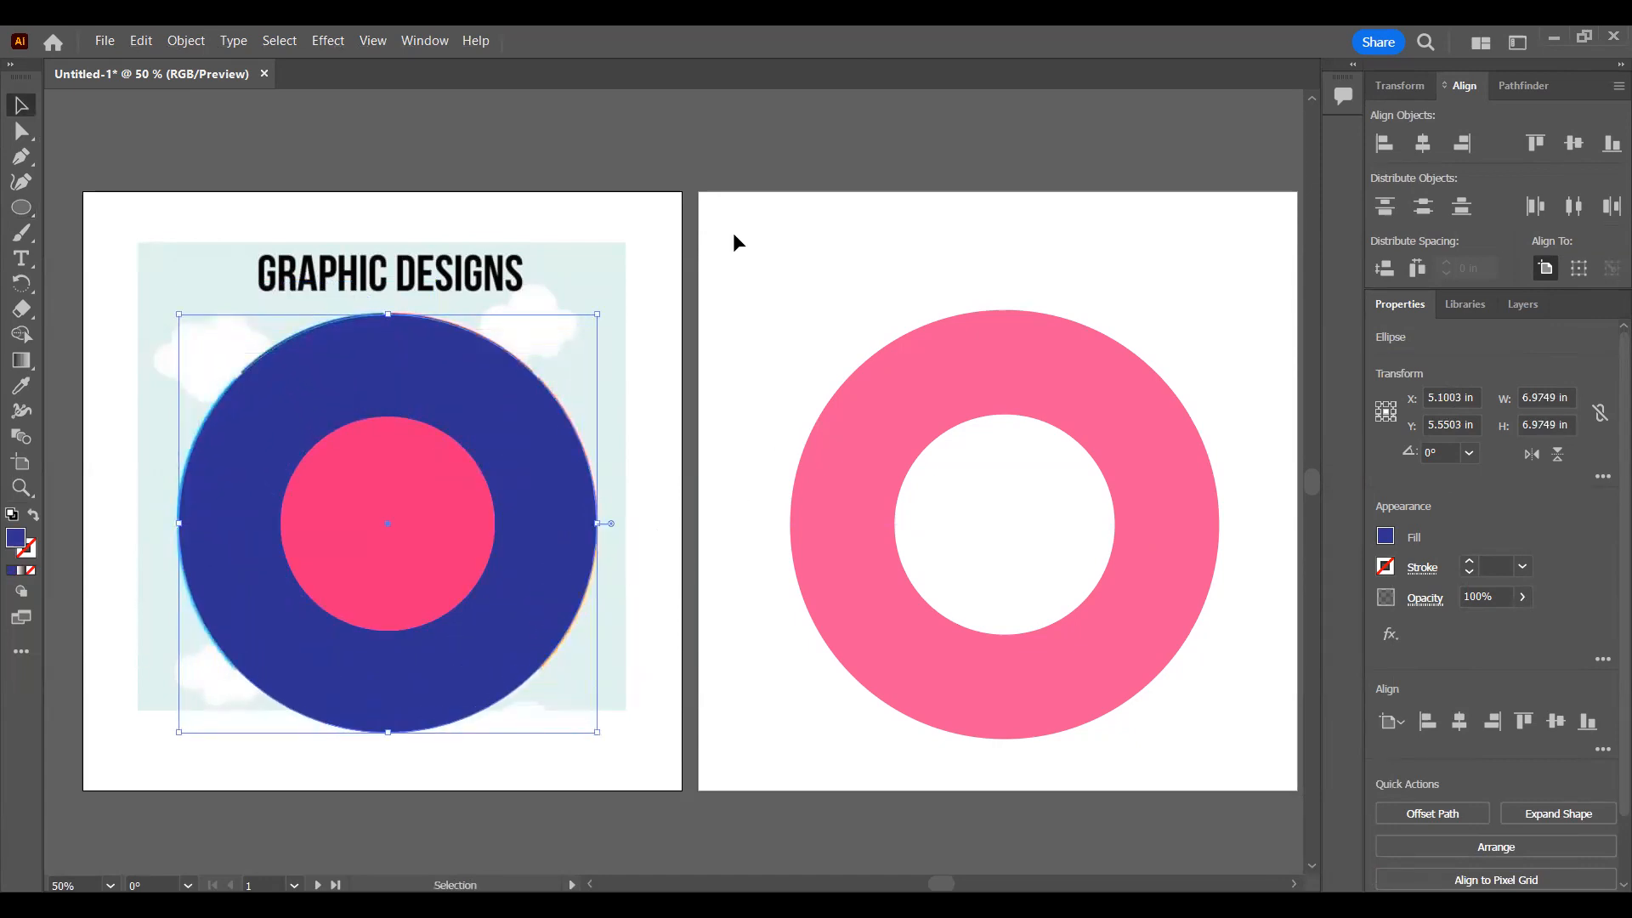
{"action": "left_click", "coordinate": [1162, 320]}
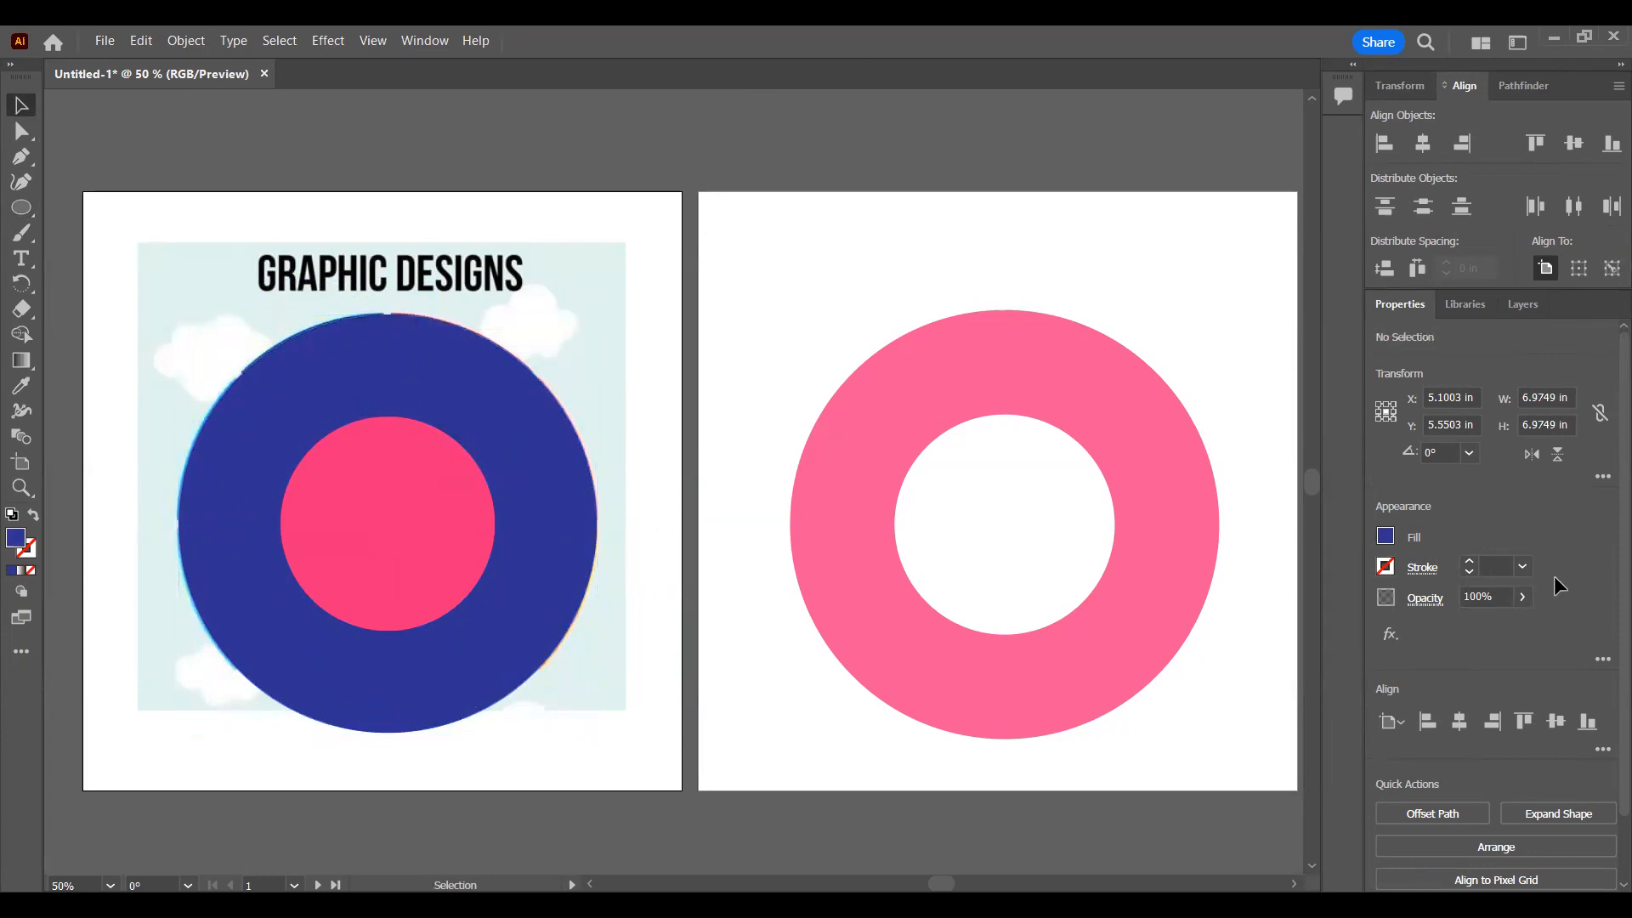
Step: Check which object each ellipse layer entry targets by selecting the pink and blue circles individually, from the layers and on the artboard
{"action": "left_click", "coordinate": [1523, 304]}
{"action": "left_click", "coordinate": [1606, 363]}
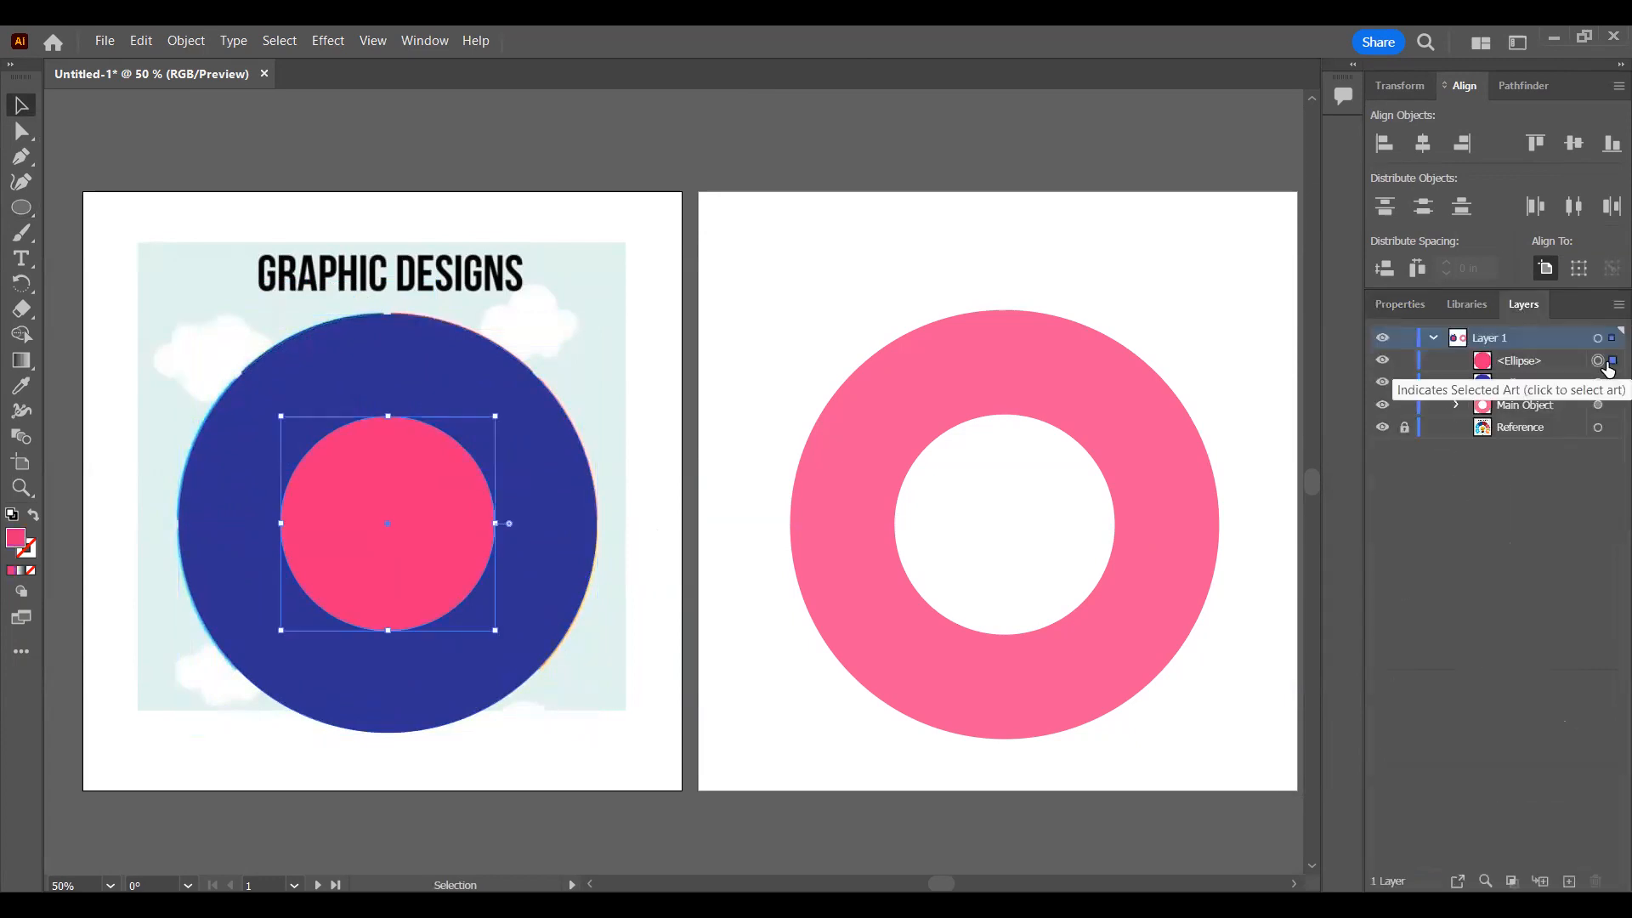
{"action": "left_click", "coordinate": [1597, 383]}
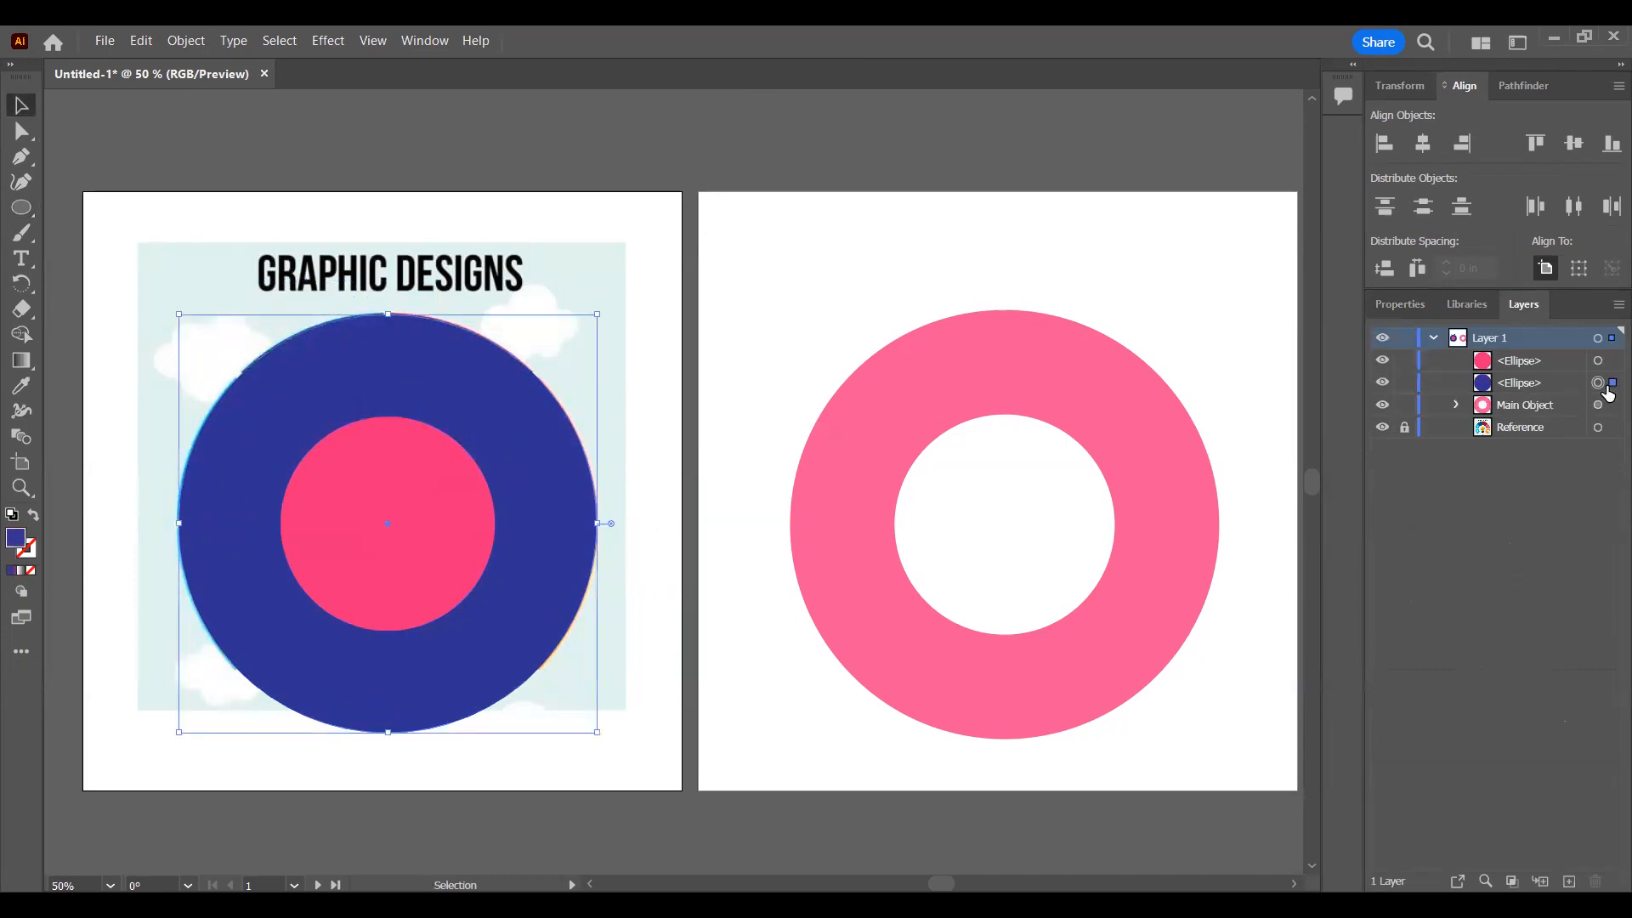
{"action": "left_click", "coordinate": [386, 492]}
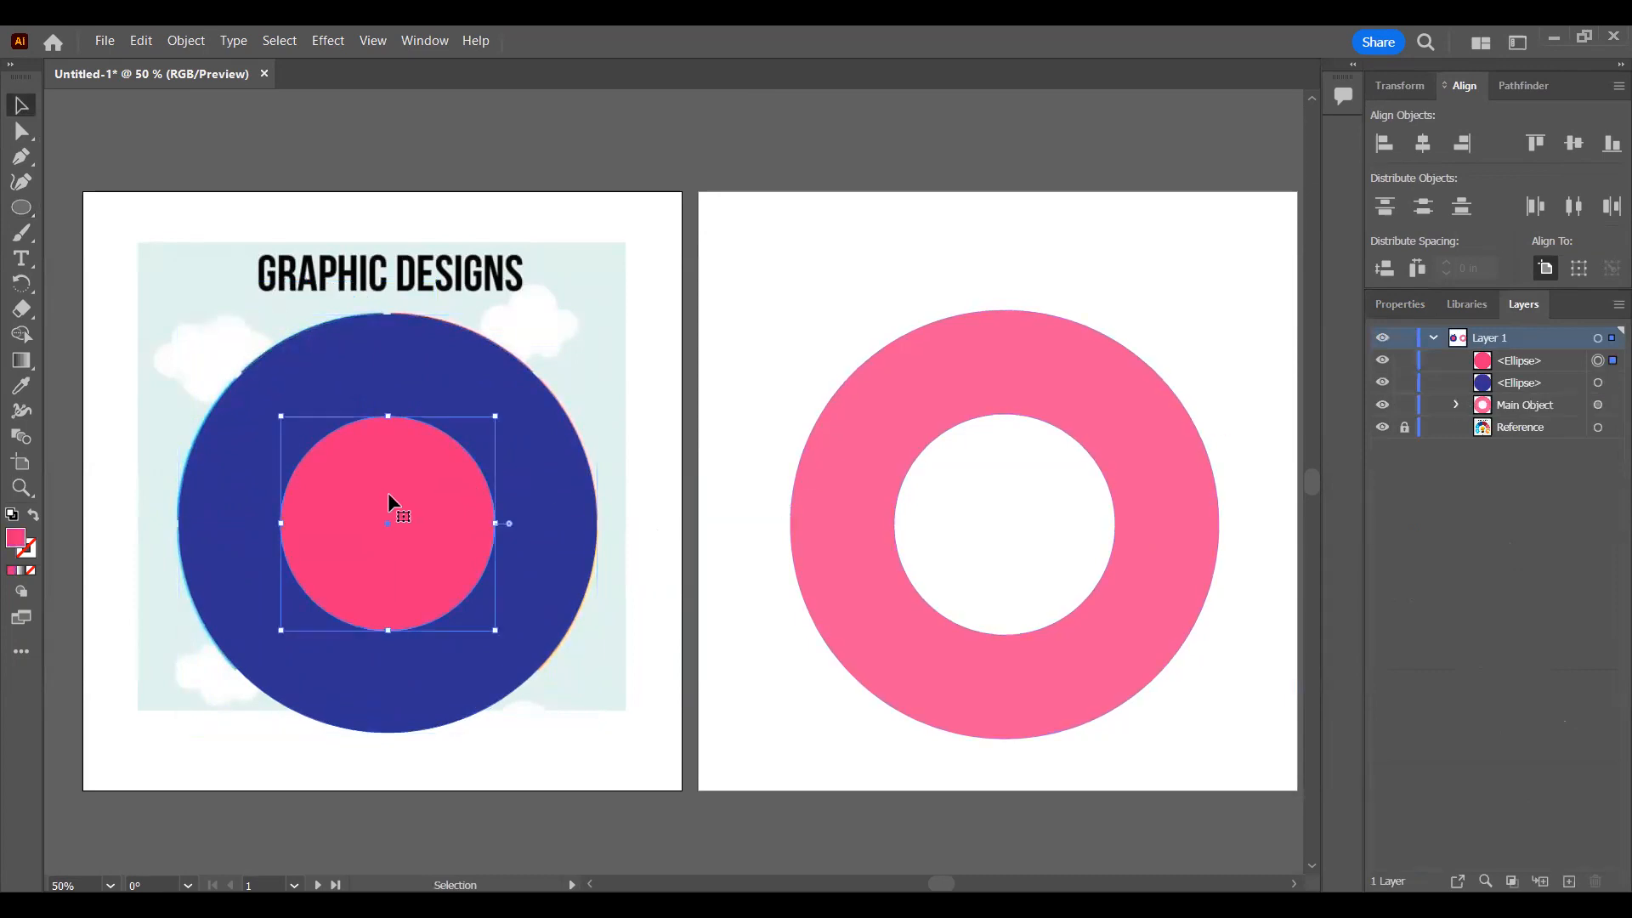
{"action": "left_click", "coordinate": [443, 367]}
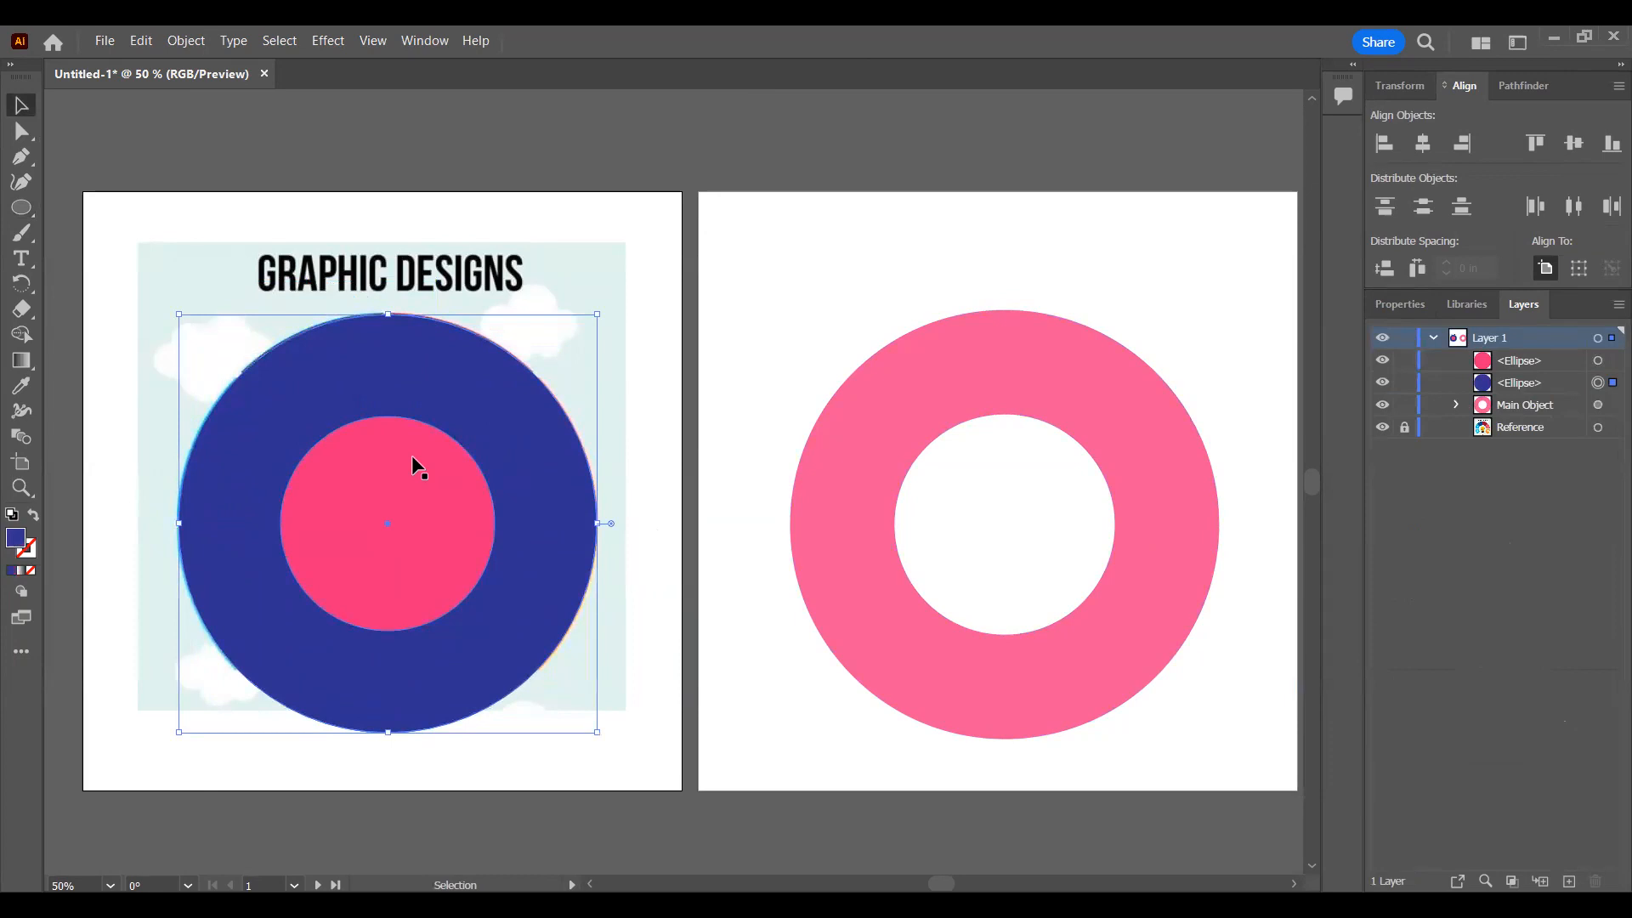
Step: Select the pink and blue circles together and bring up the Pathfinder operations
{"action": "left_click", "coordinate": [1598, 361]}
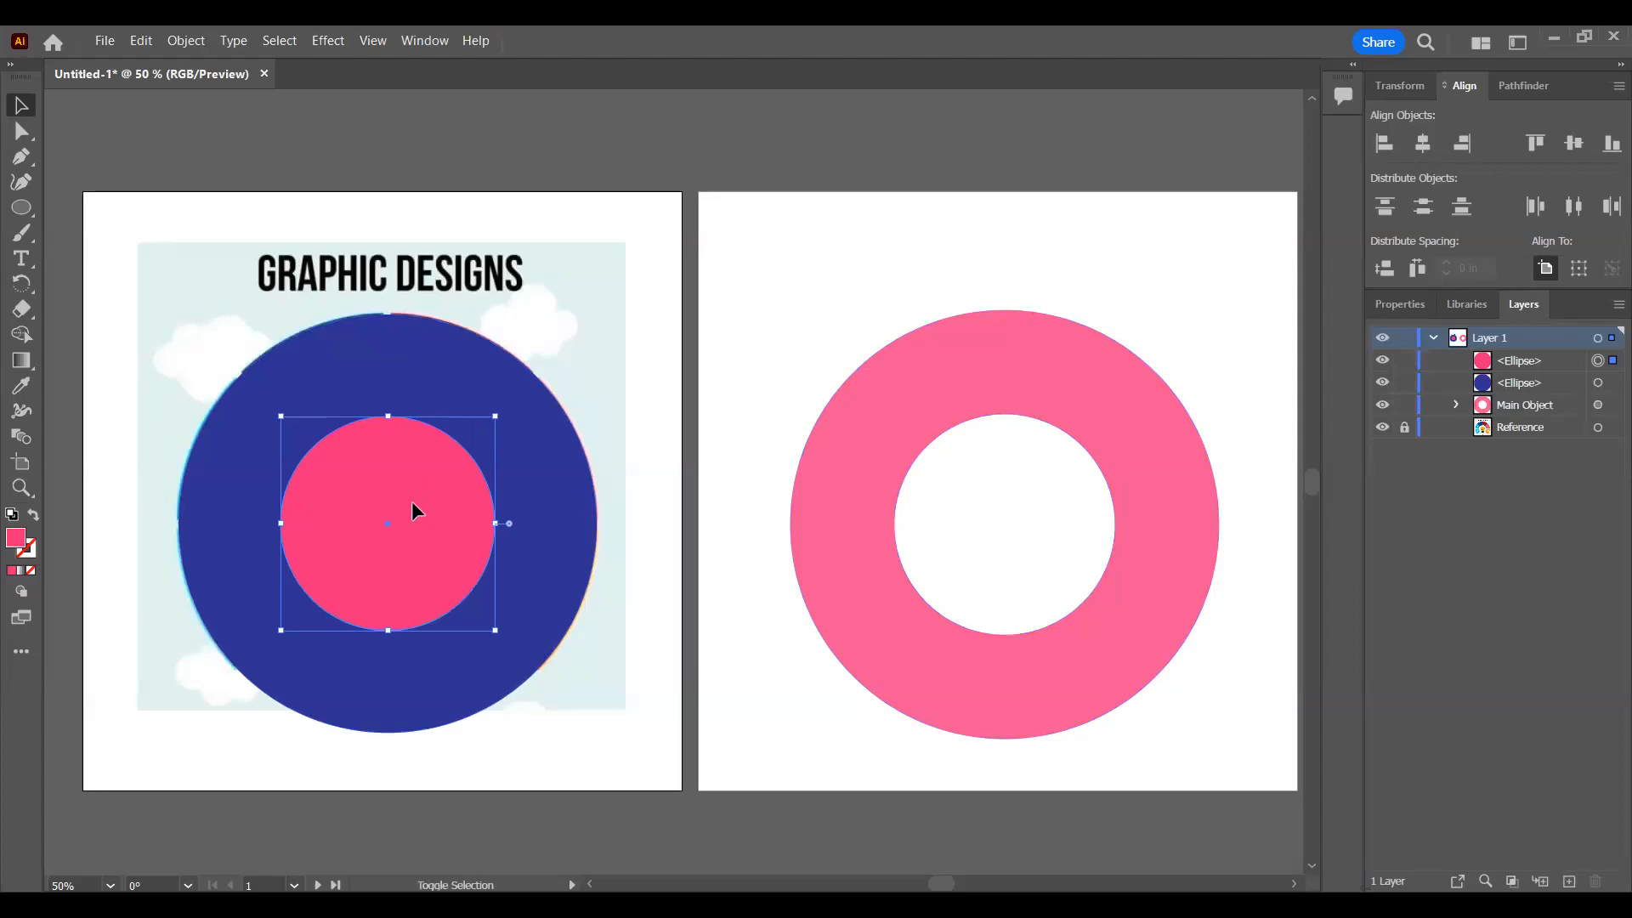
{"action": "left_click", "coordinate": [438, 371], "text": "shift"}
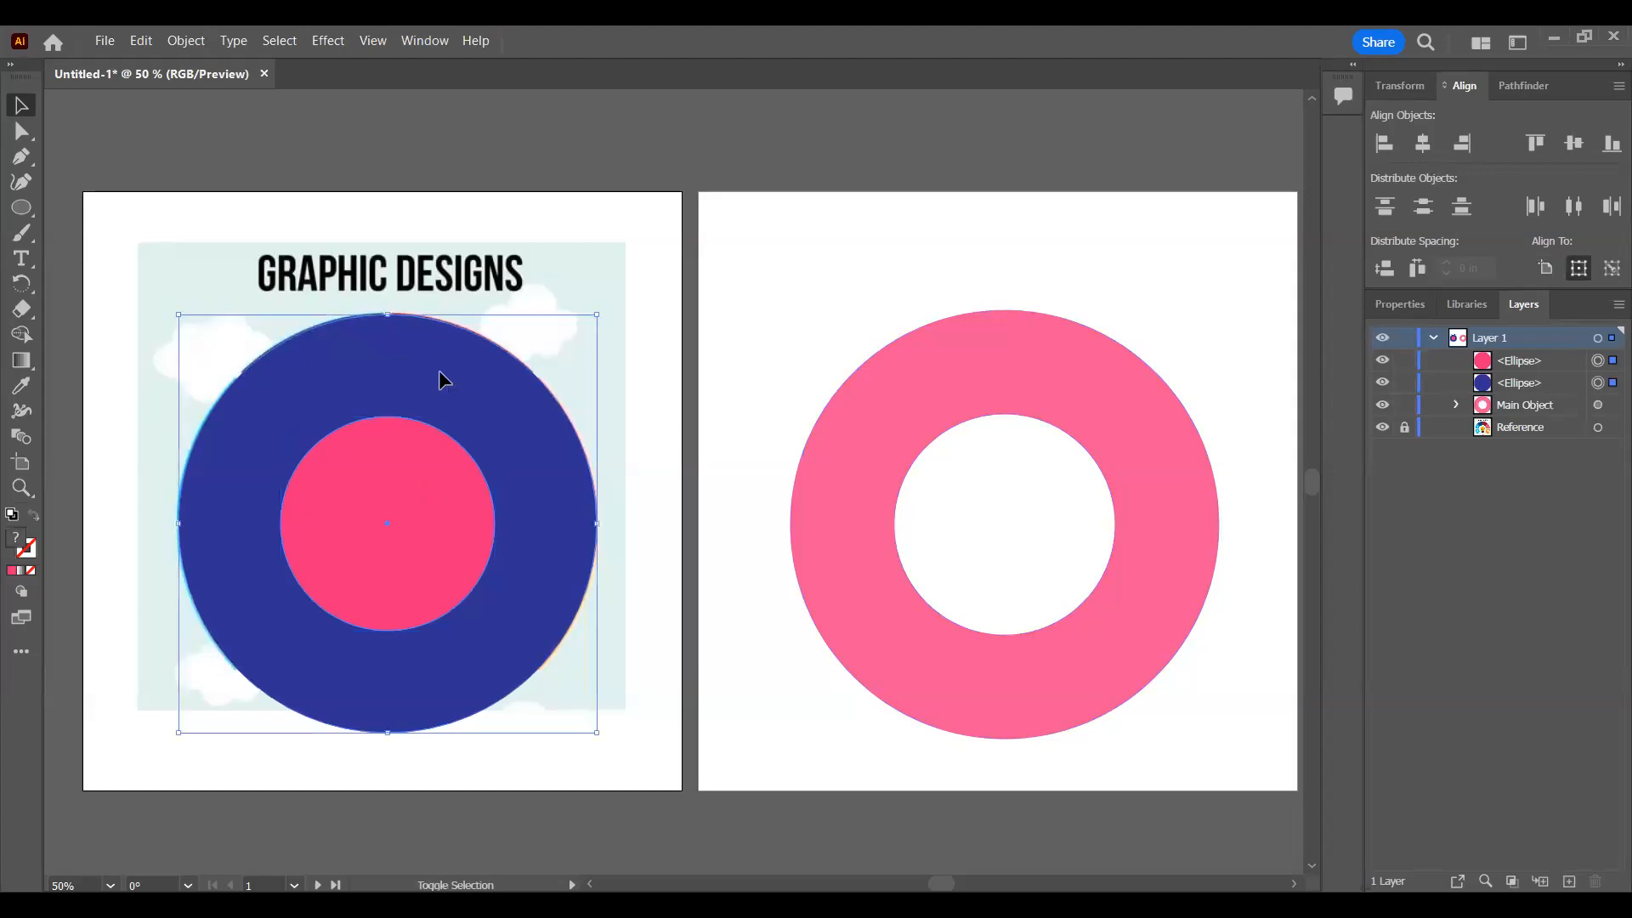
{"action": "left_click", "coordinate": [1525, 86]}
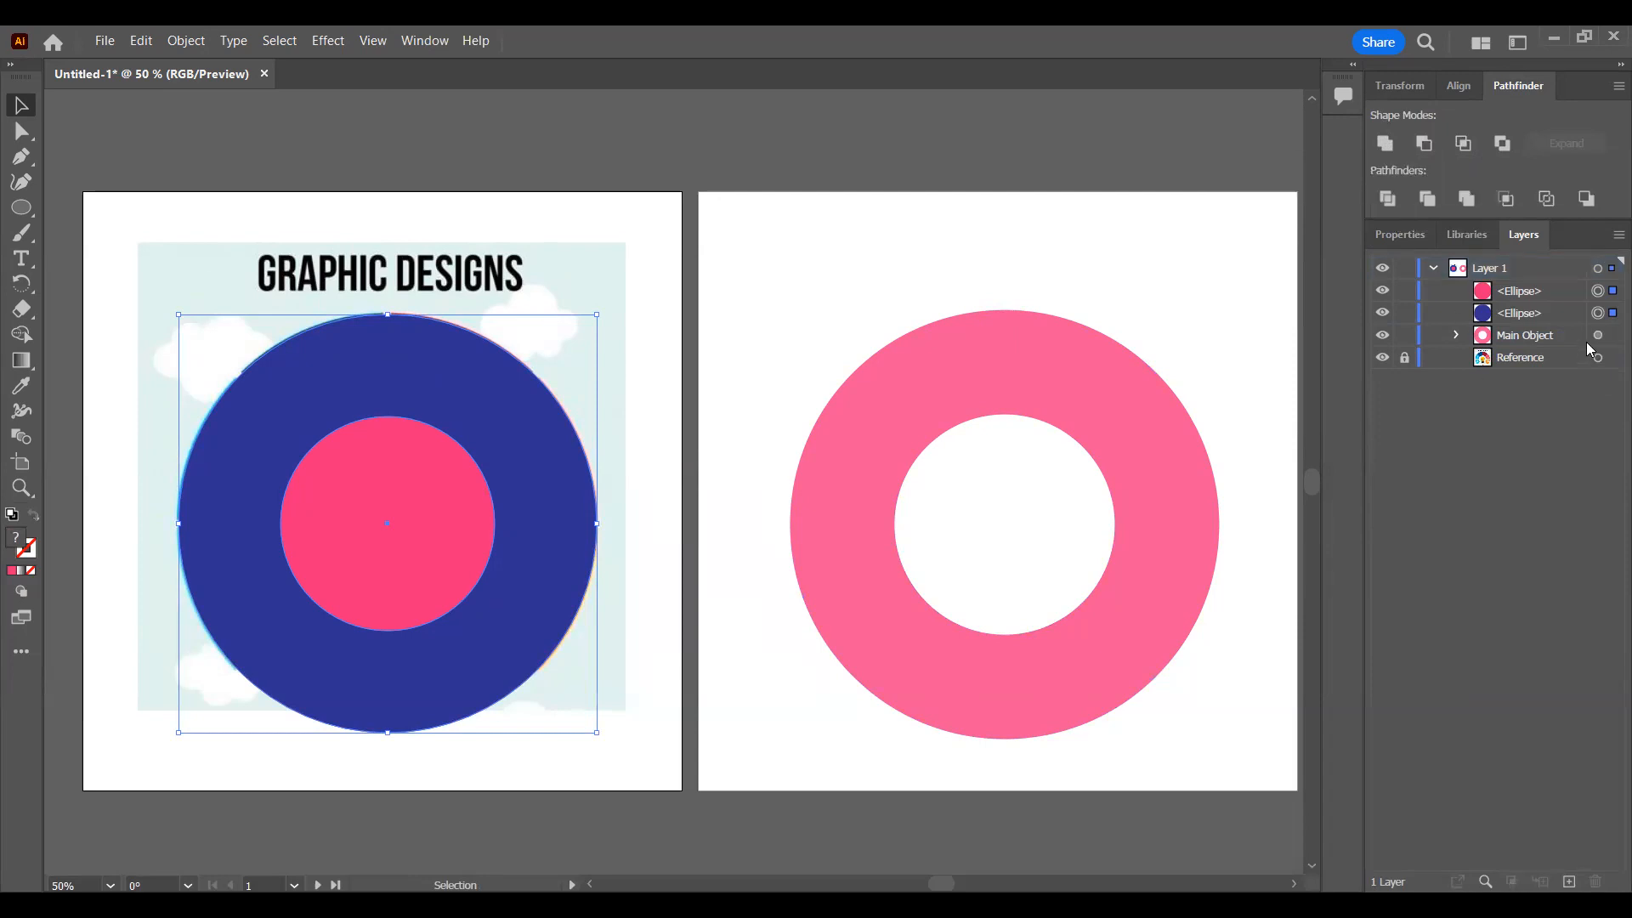
Step: Subtract the pink circle from the blue circle with Minus Front and move the resulting ring off the reference wheel
{"action": "left_click", "coordinate": [1609, 292]}
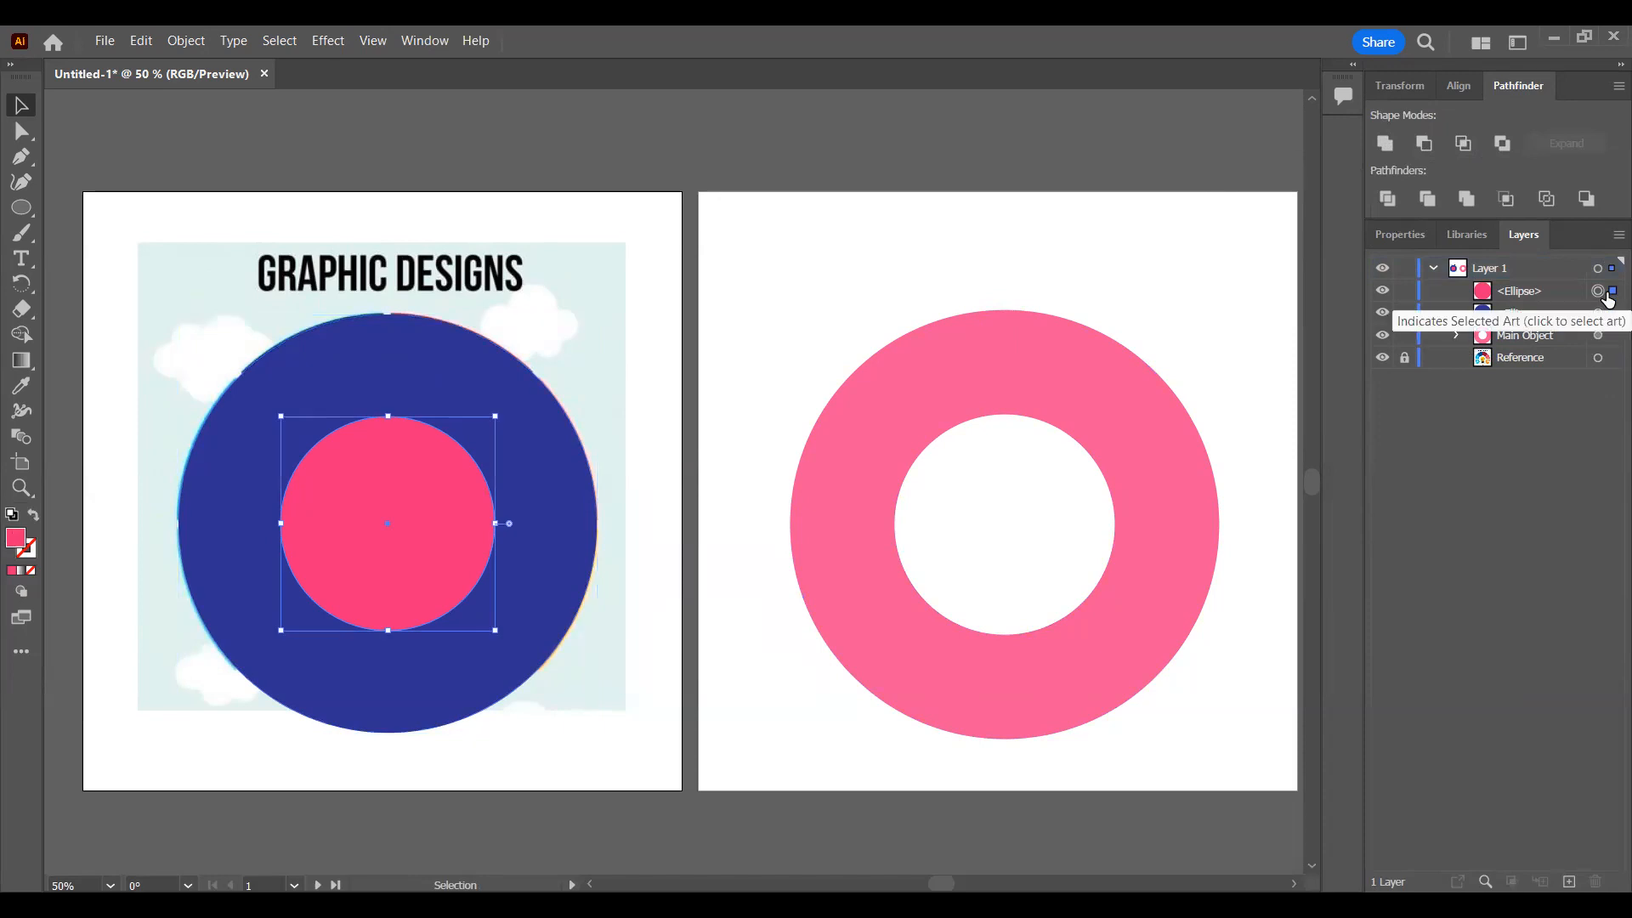
{"action": "left_click", "coordinate": [1608, 314]}
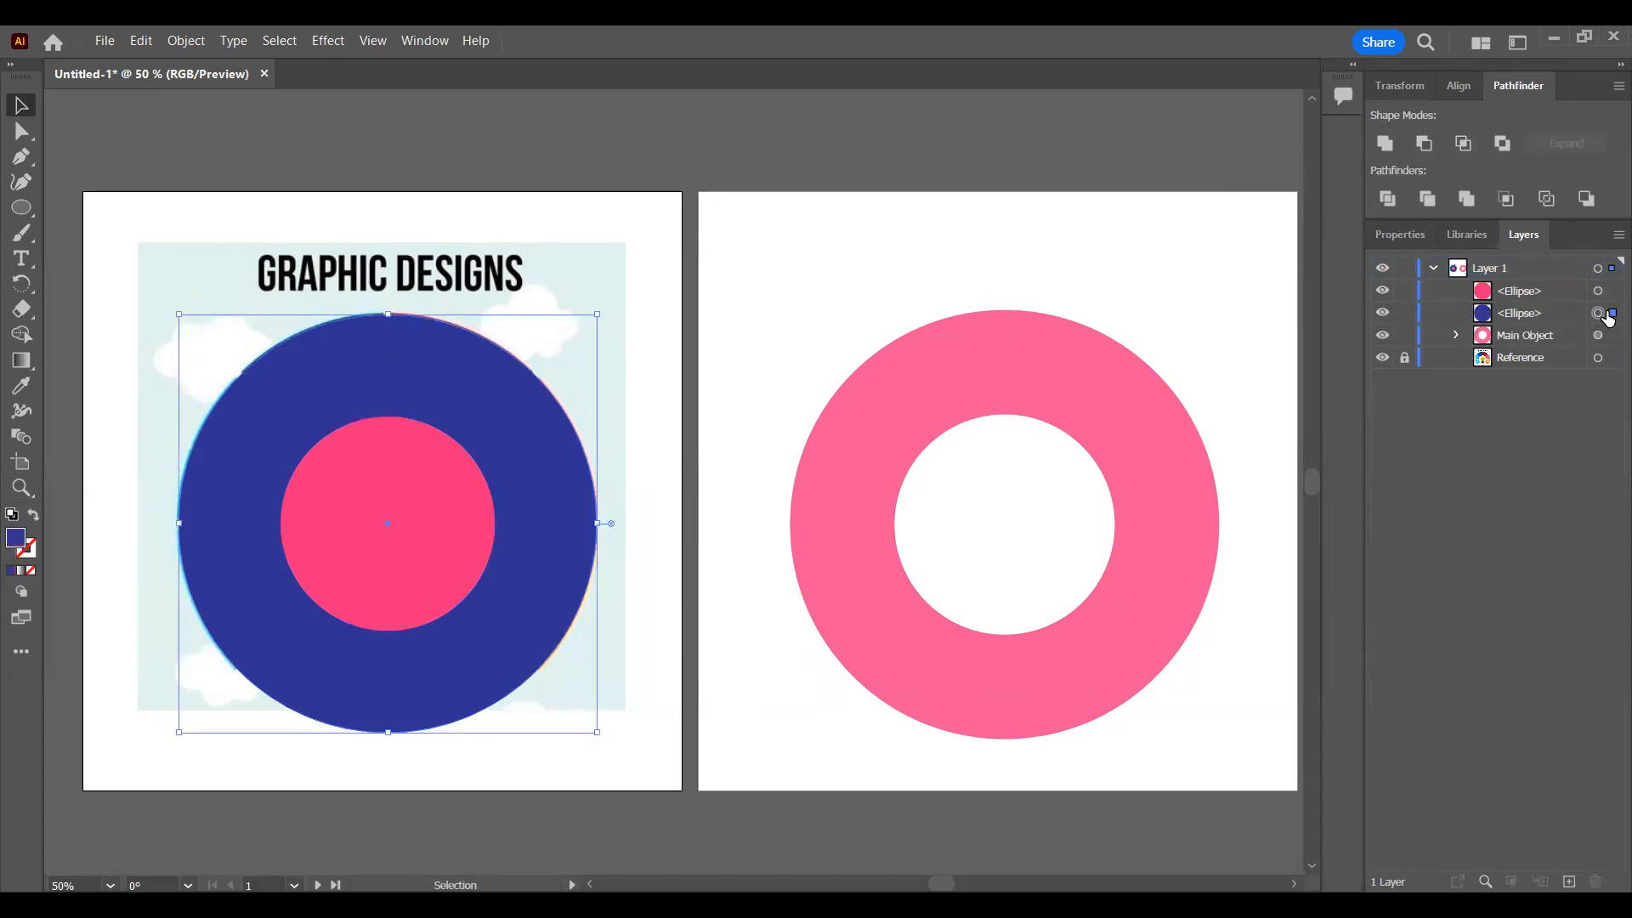
{"action": "left_click", "coordinate": [1609, 292]}
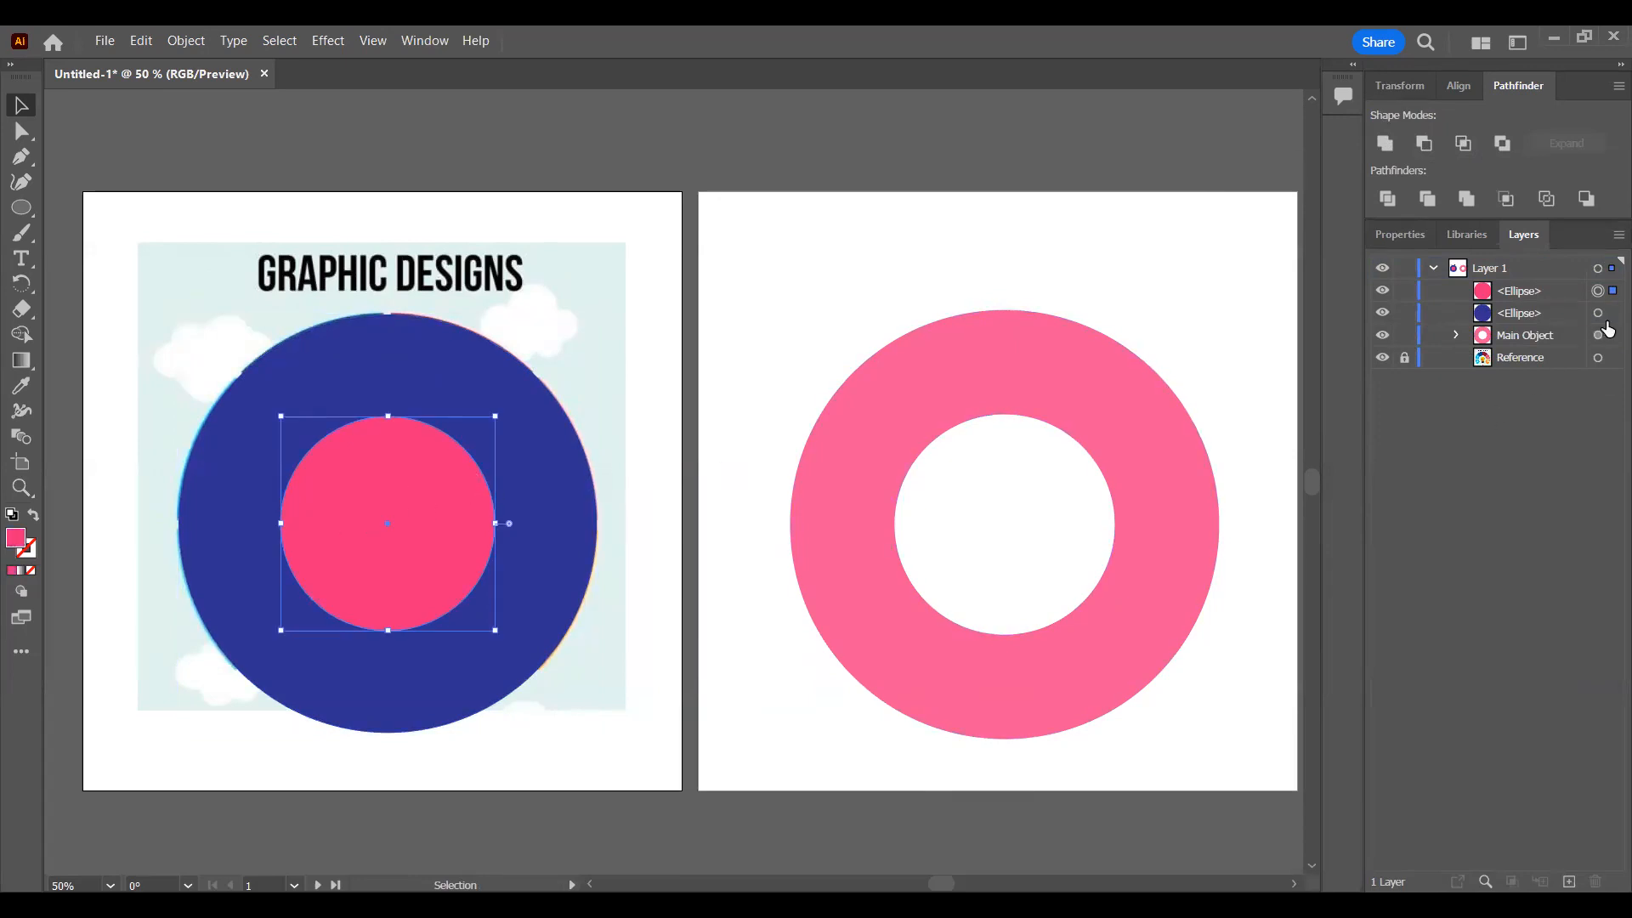
{"action": "left_click", "coordinate": [1599, 314], "text": "shift"}
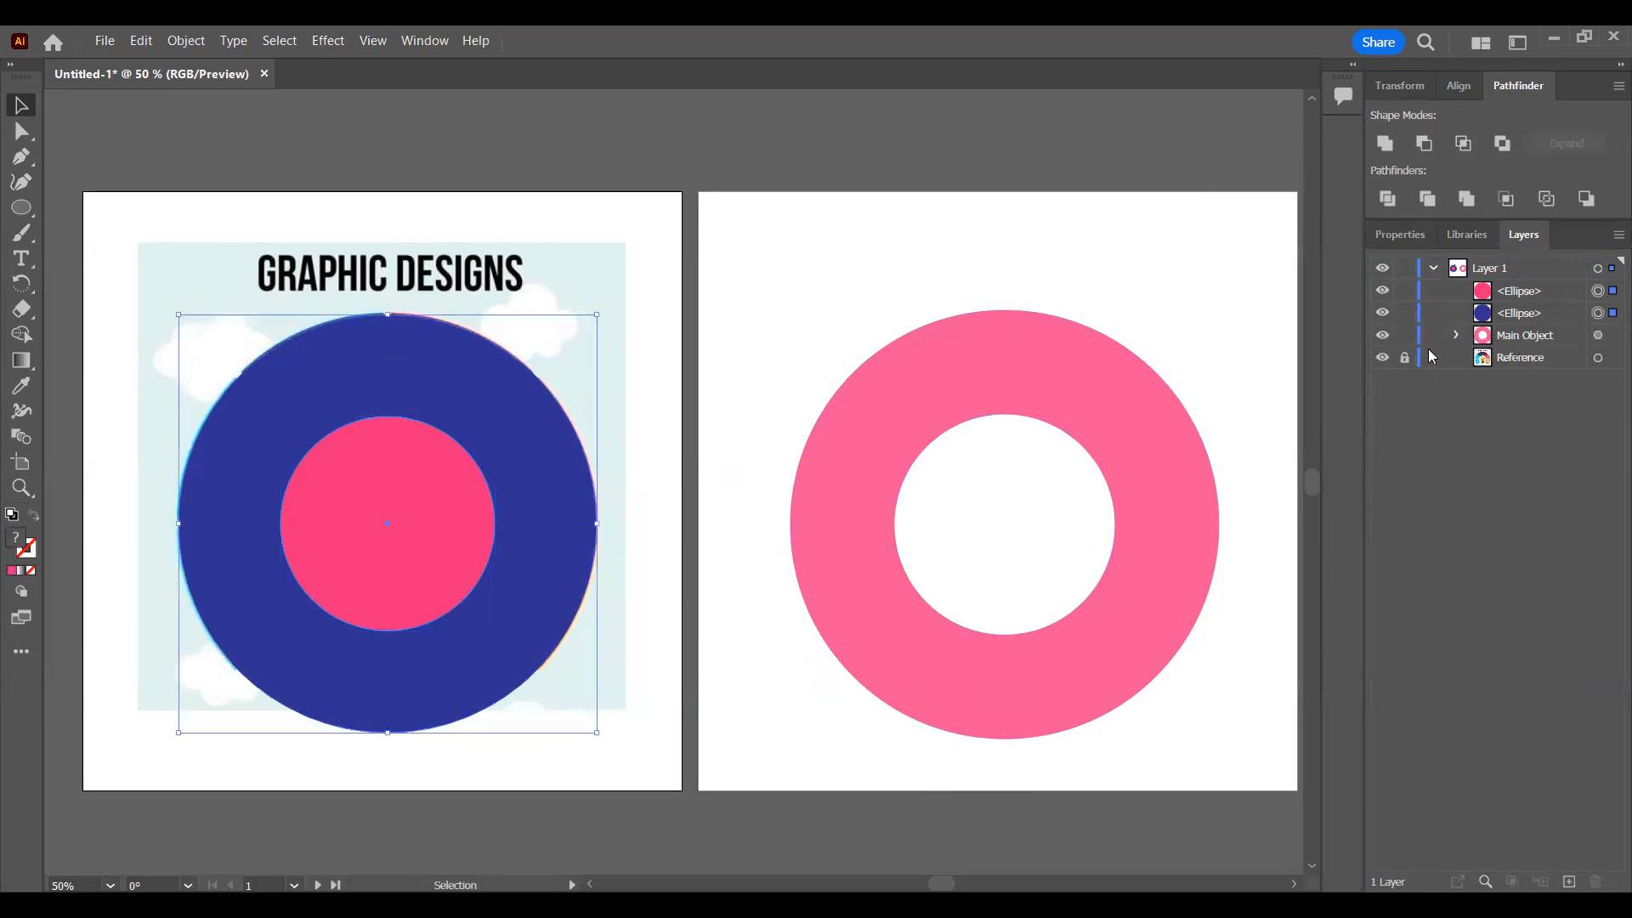
{"action": "left_click", "coordinate": [1424, 145]}
{"action": "left_click_drag", "start_coordinate": [528, 439], "coordinate": [959, 226]}
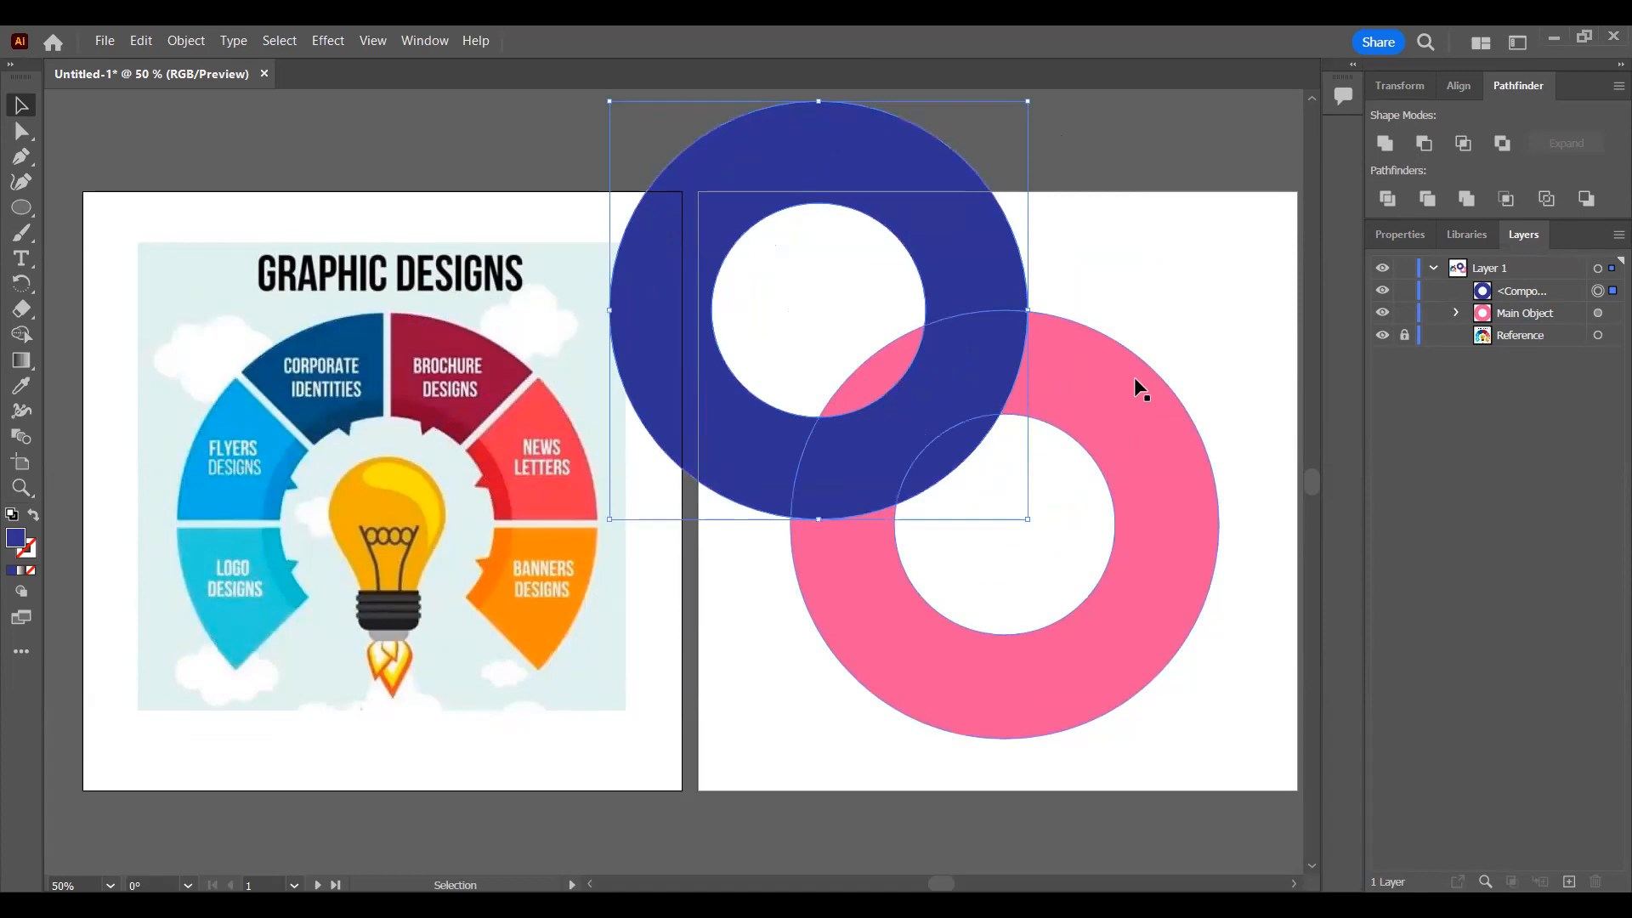
Step: Recolor the blue ring with the other ring's pink using the Eyedropper, and delete this second ring
{"action": "key", "text": "i"}
{"action": "left_click", "coordinate": [1111, 333]}
{"action": "key", "text": "v"}
{"action": "left_click_drag", "start_coordinate": [983, 226], "coordinate": [749, 418]}
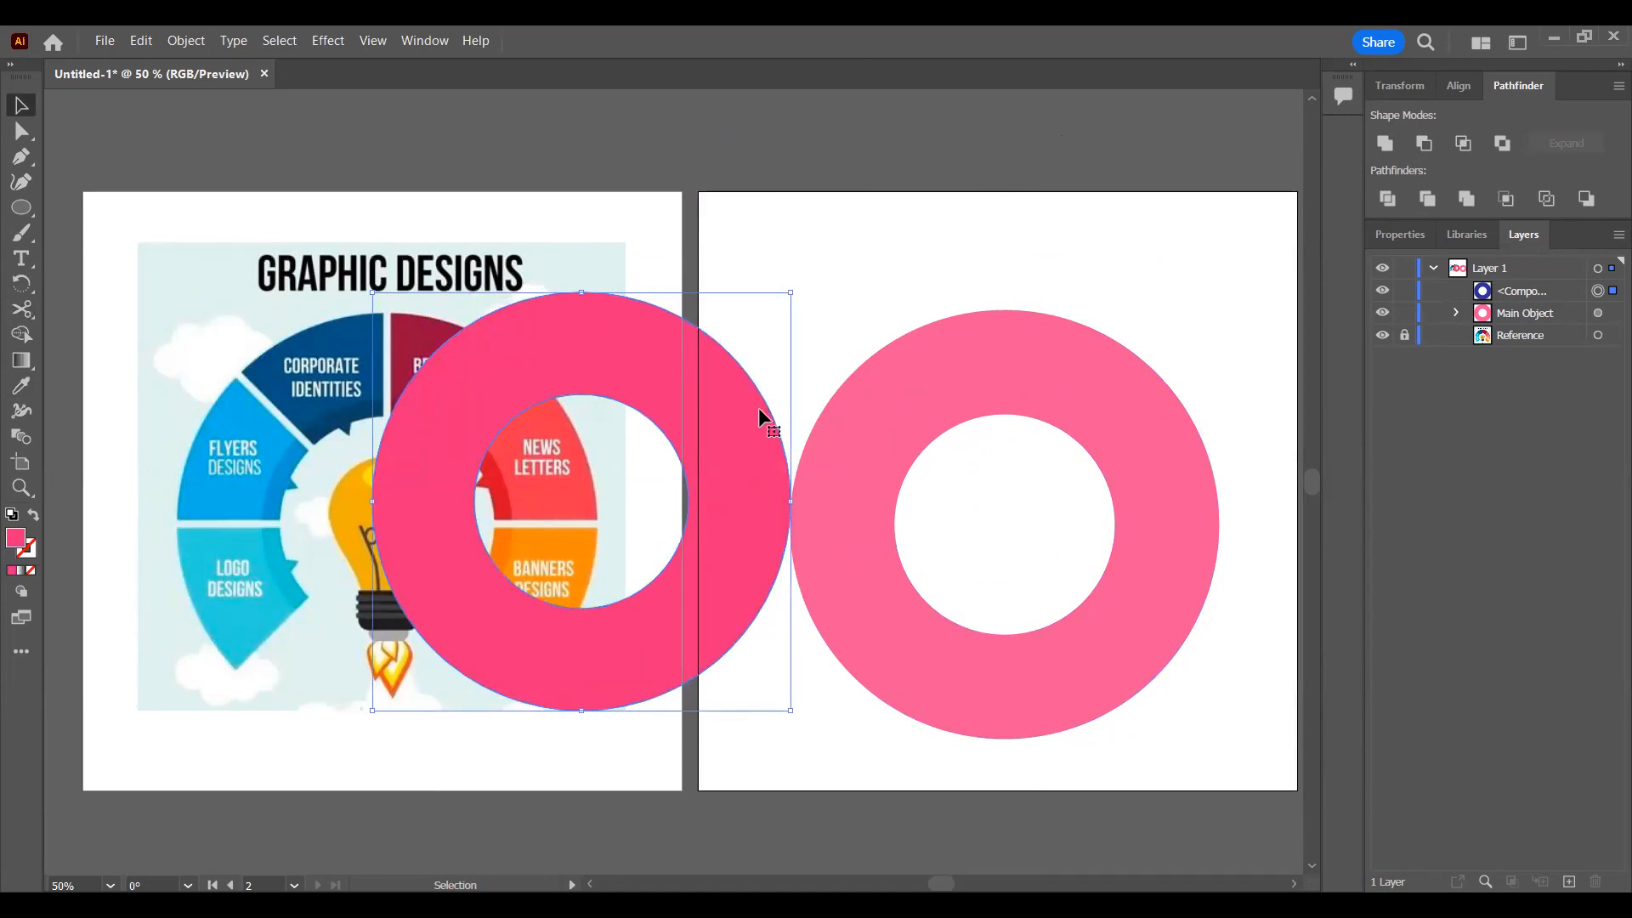
{"action": "left_click_drag", "start_coordinate": [755, 407], "coordinate": [954, 222]}
{"action": "key", "text": "Delete"}
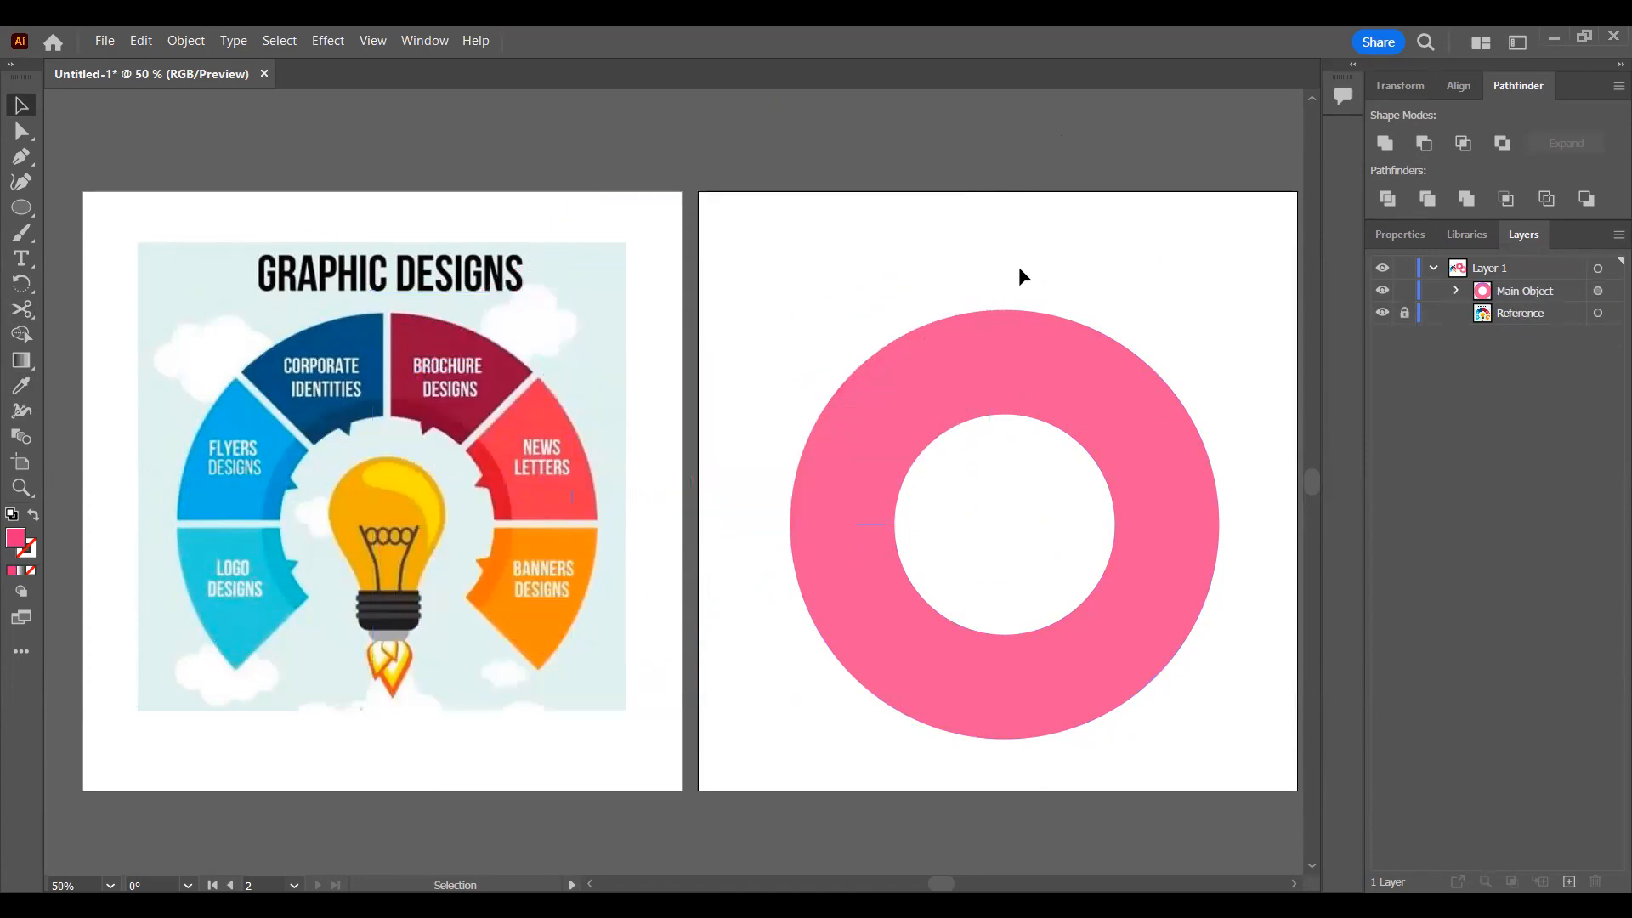
Step: Move the remaining pink ring onto the reference wheel and center it horizontally on the first artboard
{"action": "left_click_drag", "start_coordinate": [1105, 384], "coordinate": [435, 364]}
{"action": "key", "text": "Right"}
{"action": "left_click", "coordinate": [1458, 85]}
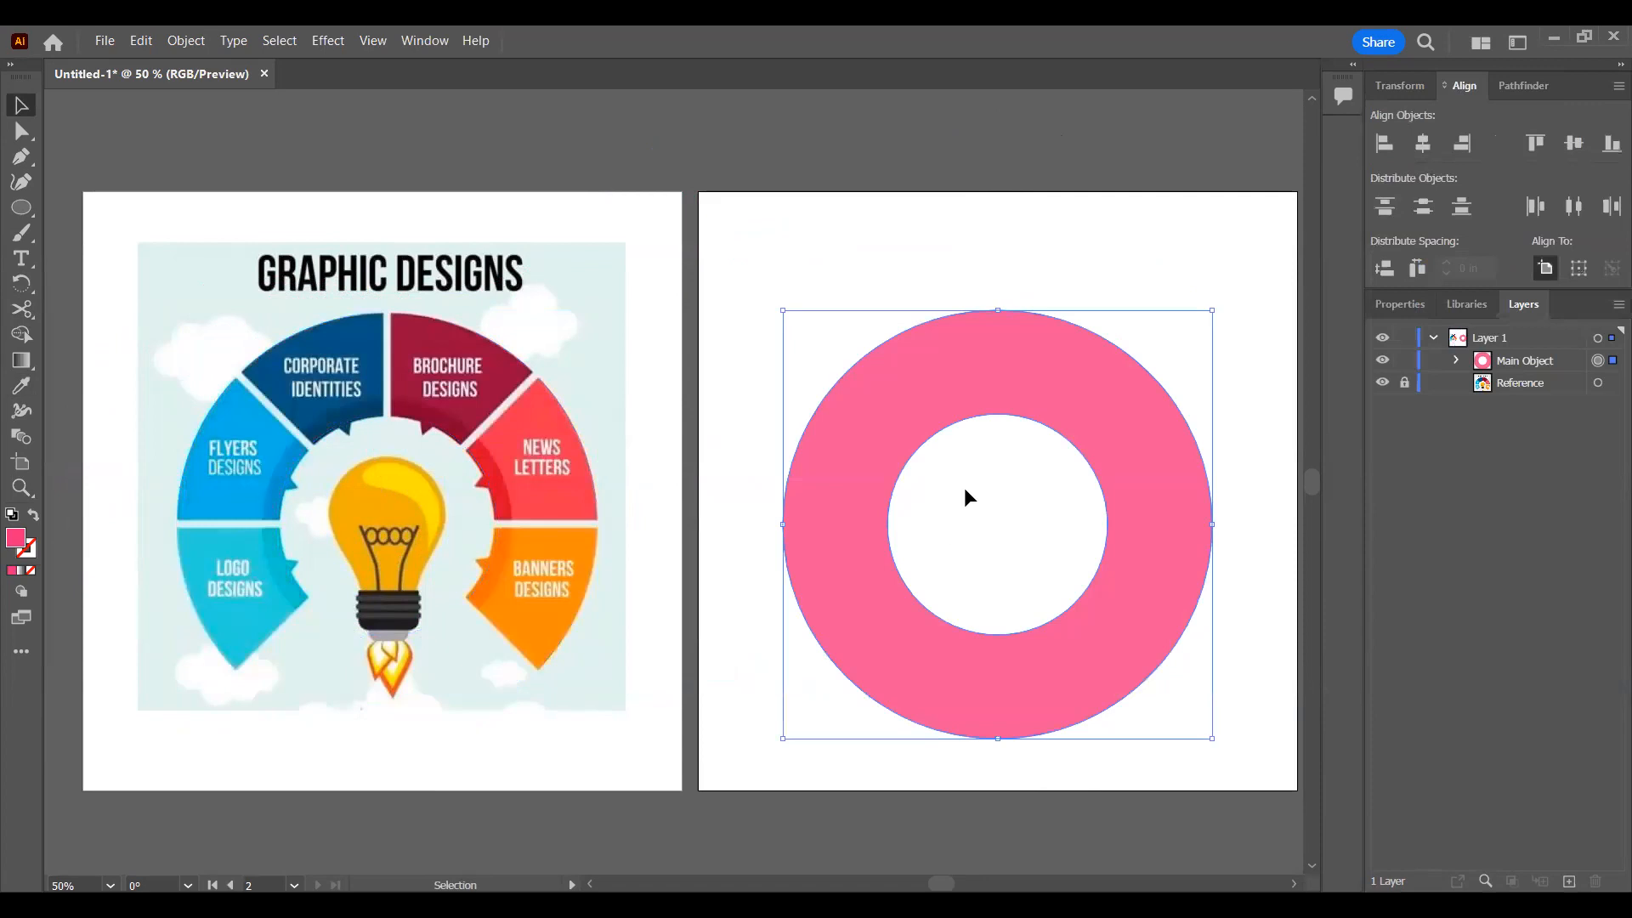
{"action": "left_click_drag", "start_coordinate": [964, 495], "coordinate": [844, 521]}
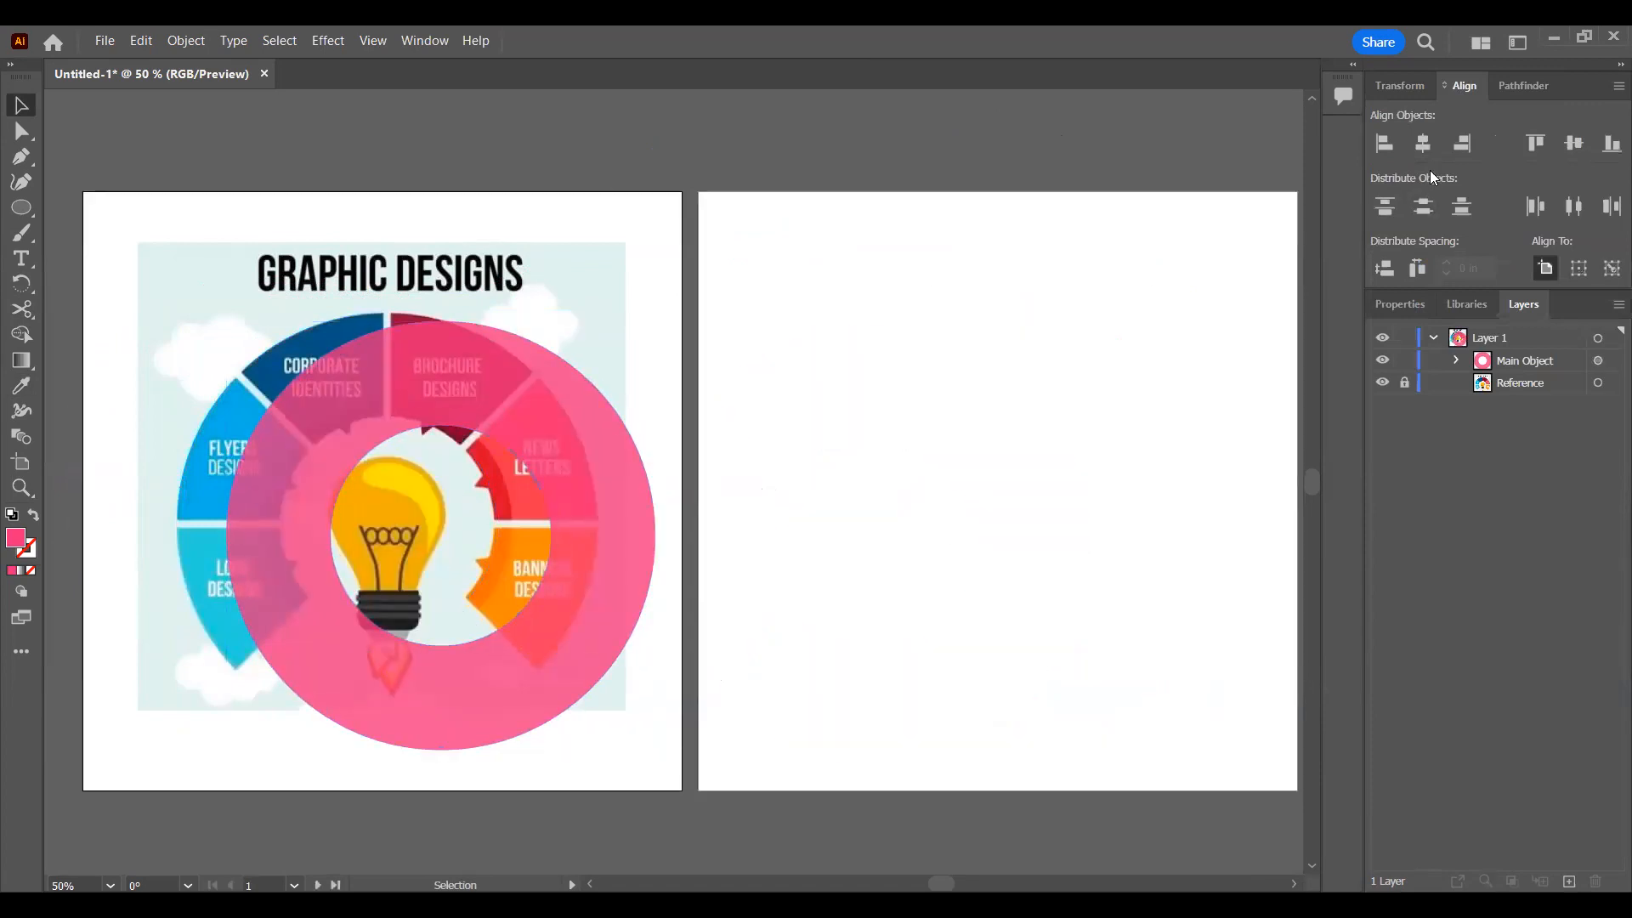
{"action": "left_click", "coordinate": [545, 401]}
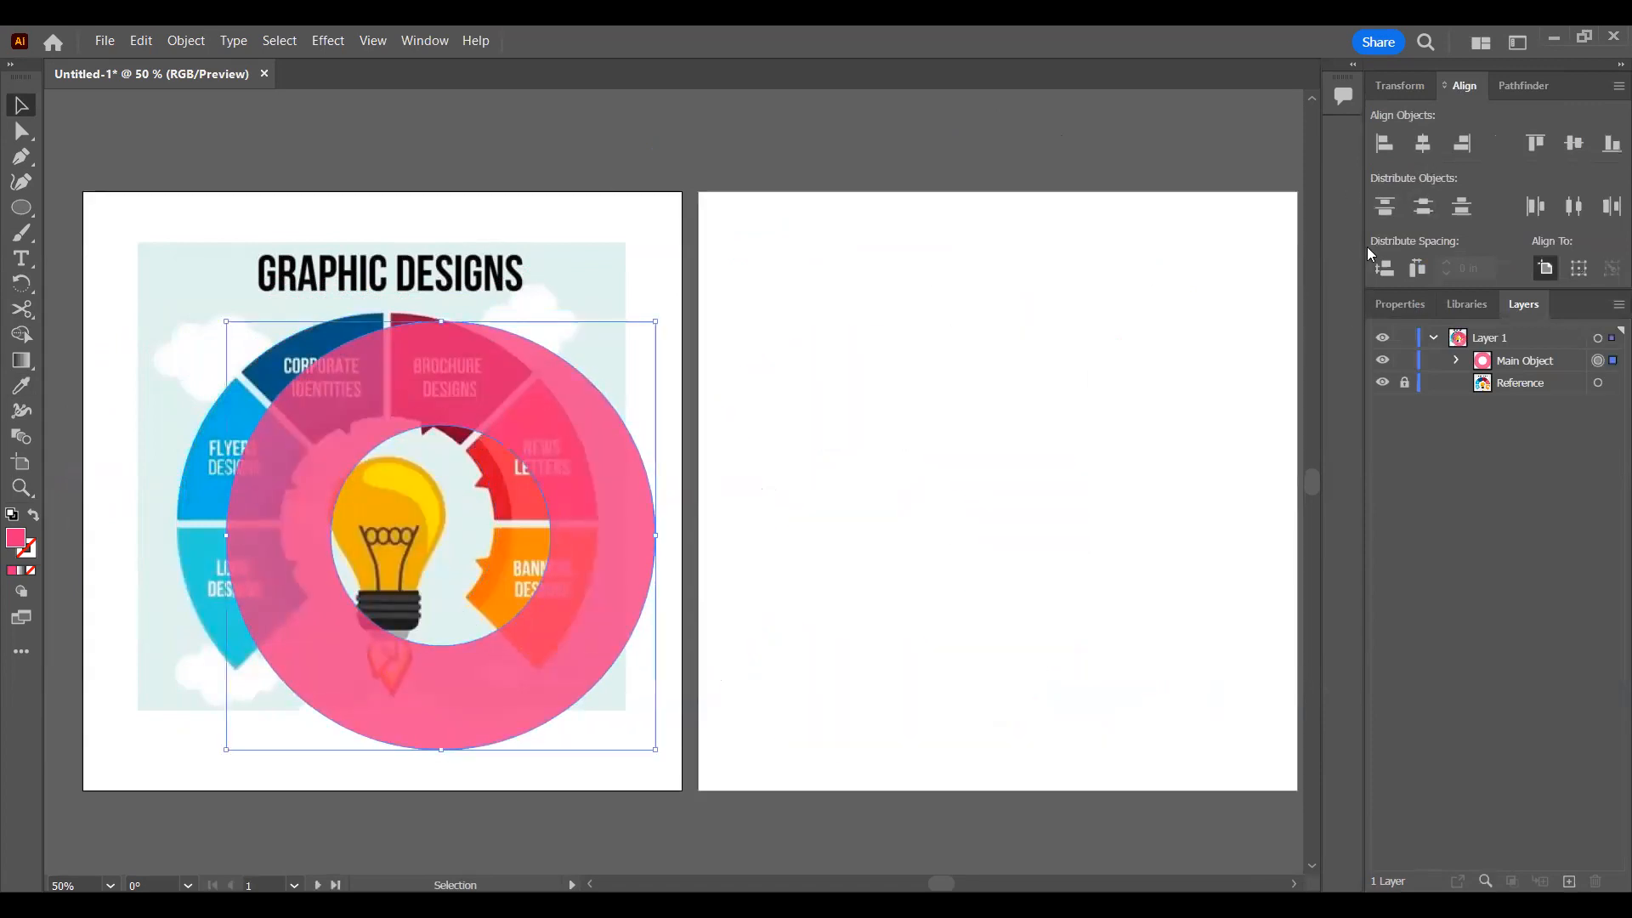
{"action": "left_click", "coordinate": [1425, 145]}
Step: Nudge the pink ring in small increments so it lines up with the reference wheel's segments
{"action": "key", "text": "Right"}
{"action": "key", "text": "Right"}
{"action": "key", "text": "Right"}
{"action": "key", "text": "Up"}
{"action": "key", "text": "Up"}
{"action": "key", "text": "Up"}
{"action": "key", "text": "Up"}
{"action": "key", "text": "Up"}
{"action": "key", "text": "Right"}
{"action": "key", "text": "Right"}
{"action": "key", "text": "Right"}
{"action": "key", "text": "Right"}
{"action": "key", "text": "Up"}
{"action": "key", "text": "Right"}
{"action": "key", "text": "Left"}
{"action": "key", "text": "Left"}
{"action": "key", "text": "Left"}
{"action": "key", "text": "Left"}
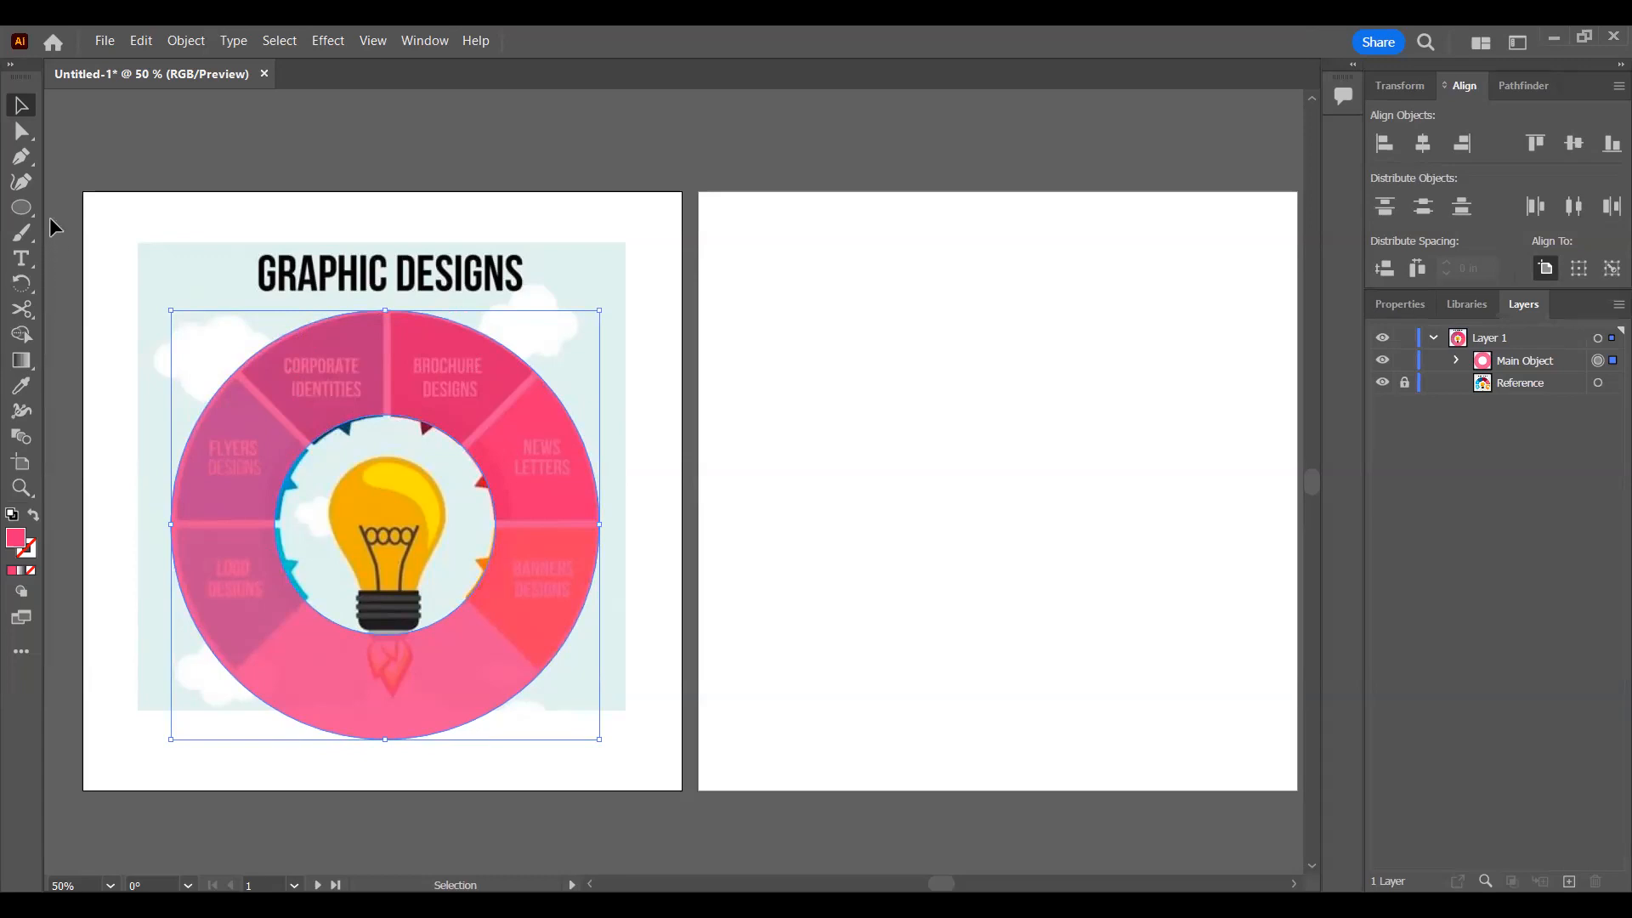
Step: Draw a narrow vertical rectangle about 0.14 in wide and 8.74 in tall through the ring's middle, over the upper segment gap
{"action": "left_click", "coordinate": [29, 207]}
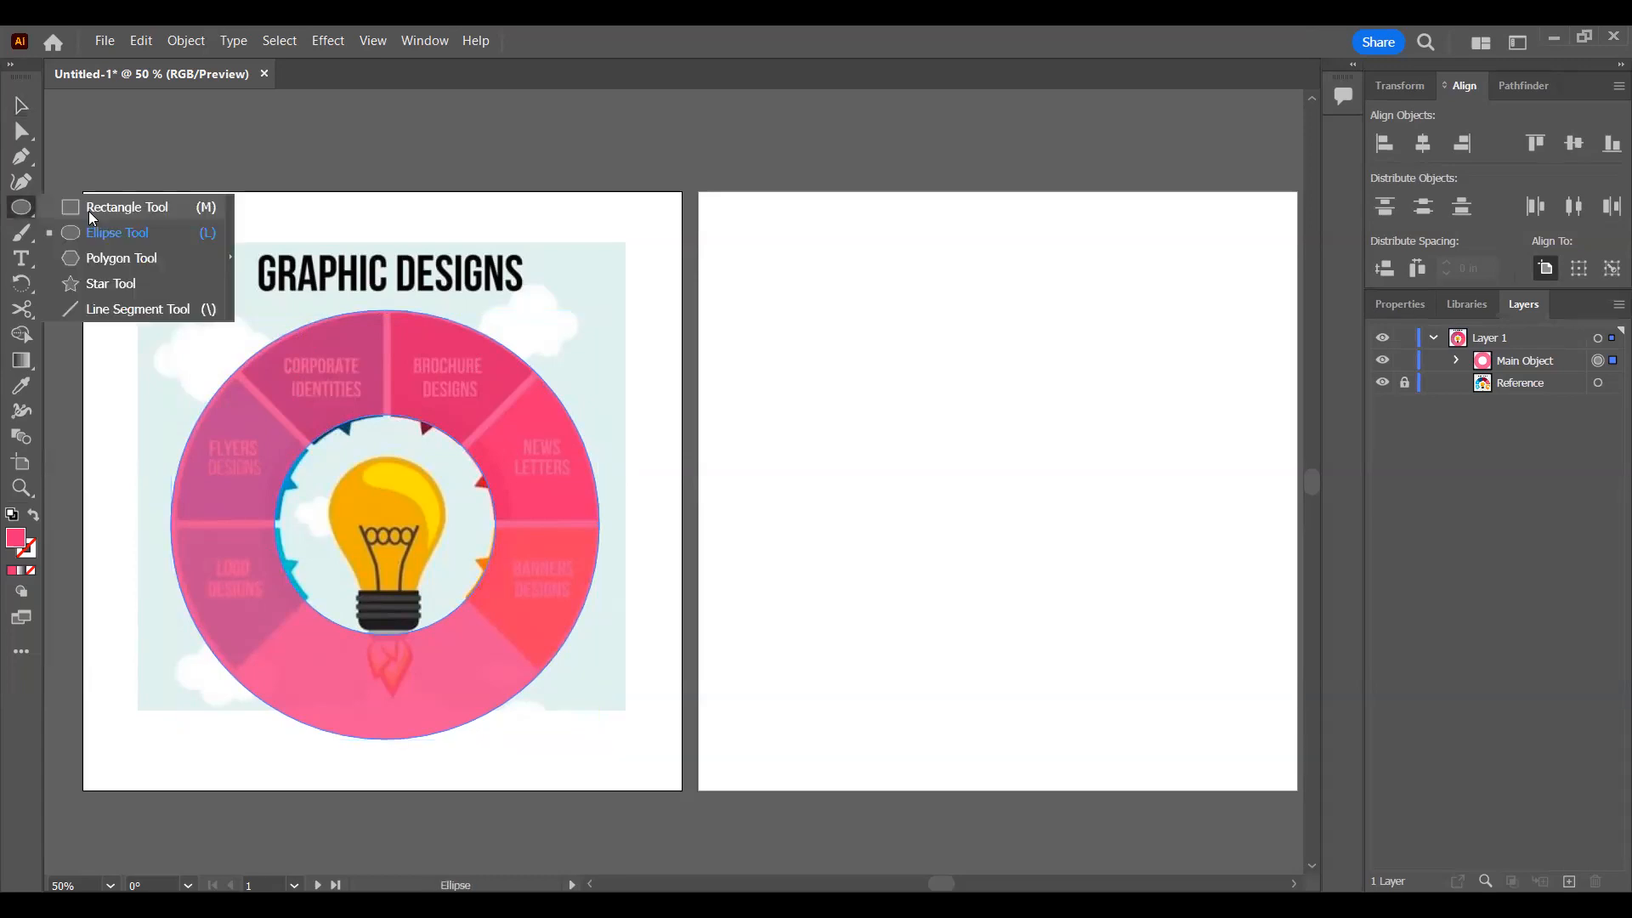
{"action": "left_click", "coordinate": [94, 204]}
{"action": "left_click_drag", "start_coordinate": [378, 249], "coordinate": [380, 770]}
{"action": "left_click_drag", "start_coordinate": [385, 512], "coordinate": [389, 513]}
{"action": "left_click", "coordinate": [20, 106]}
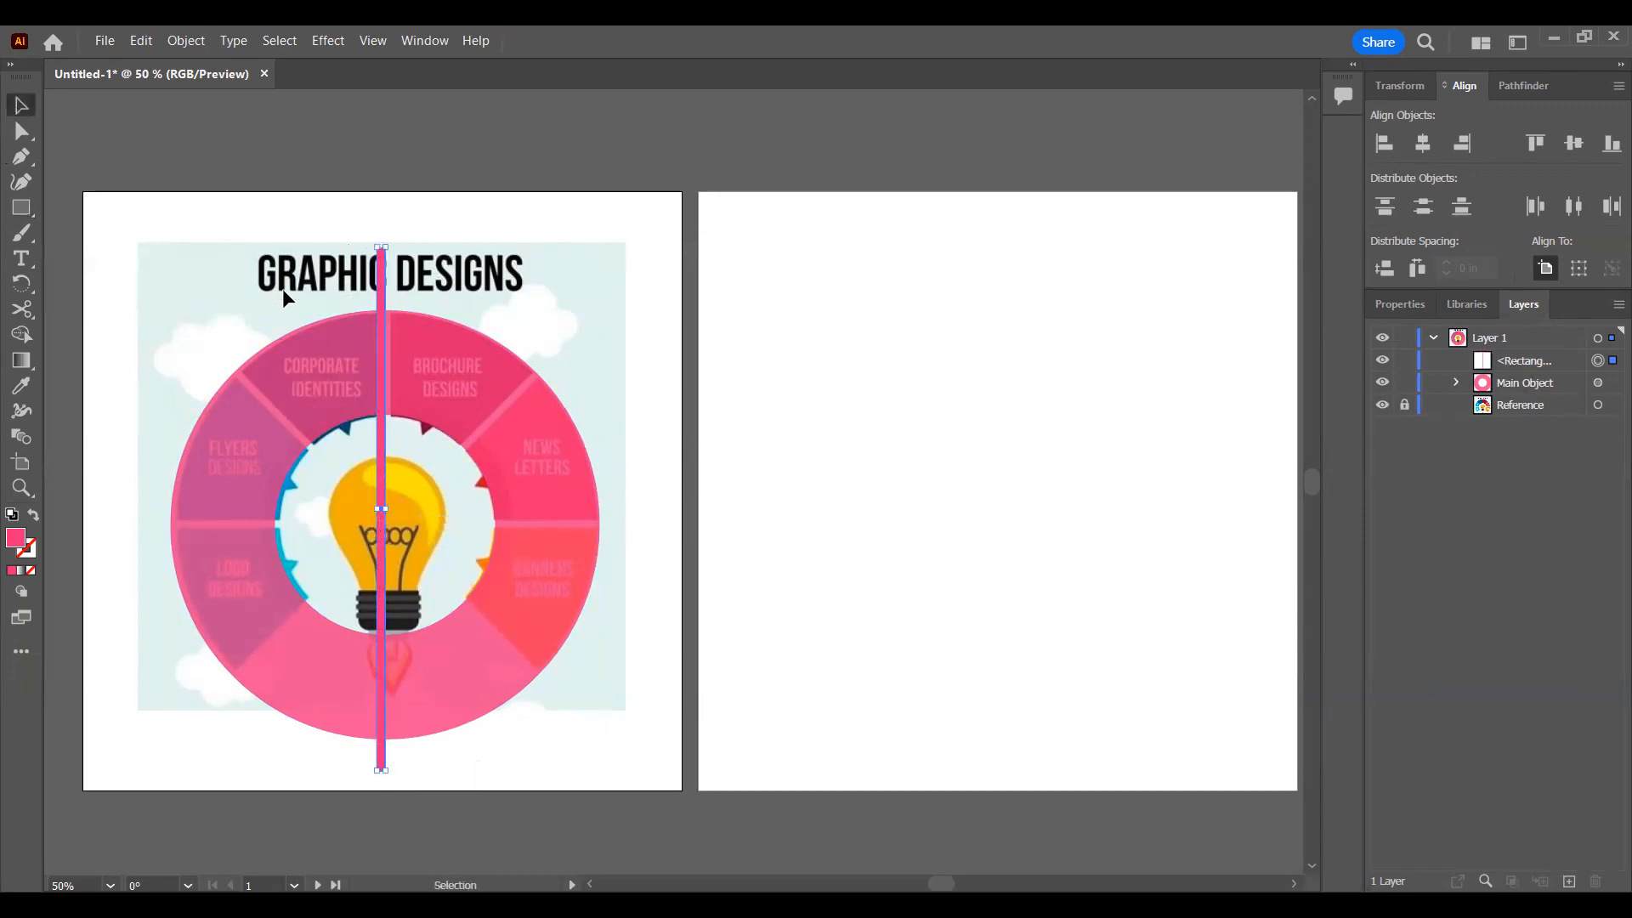
{"action": "left_click_drag", "start_coordinate": [392, 281], "coordinate": [387, 297]}
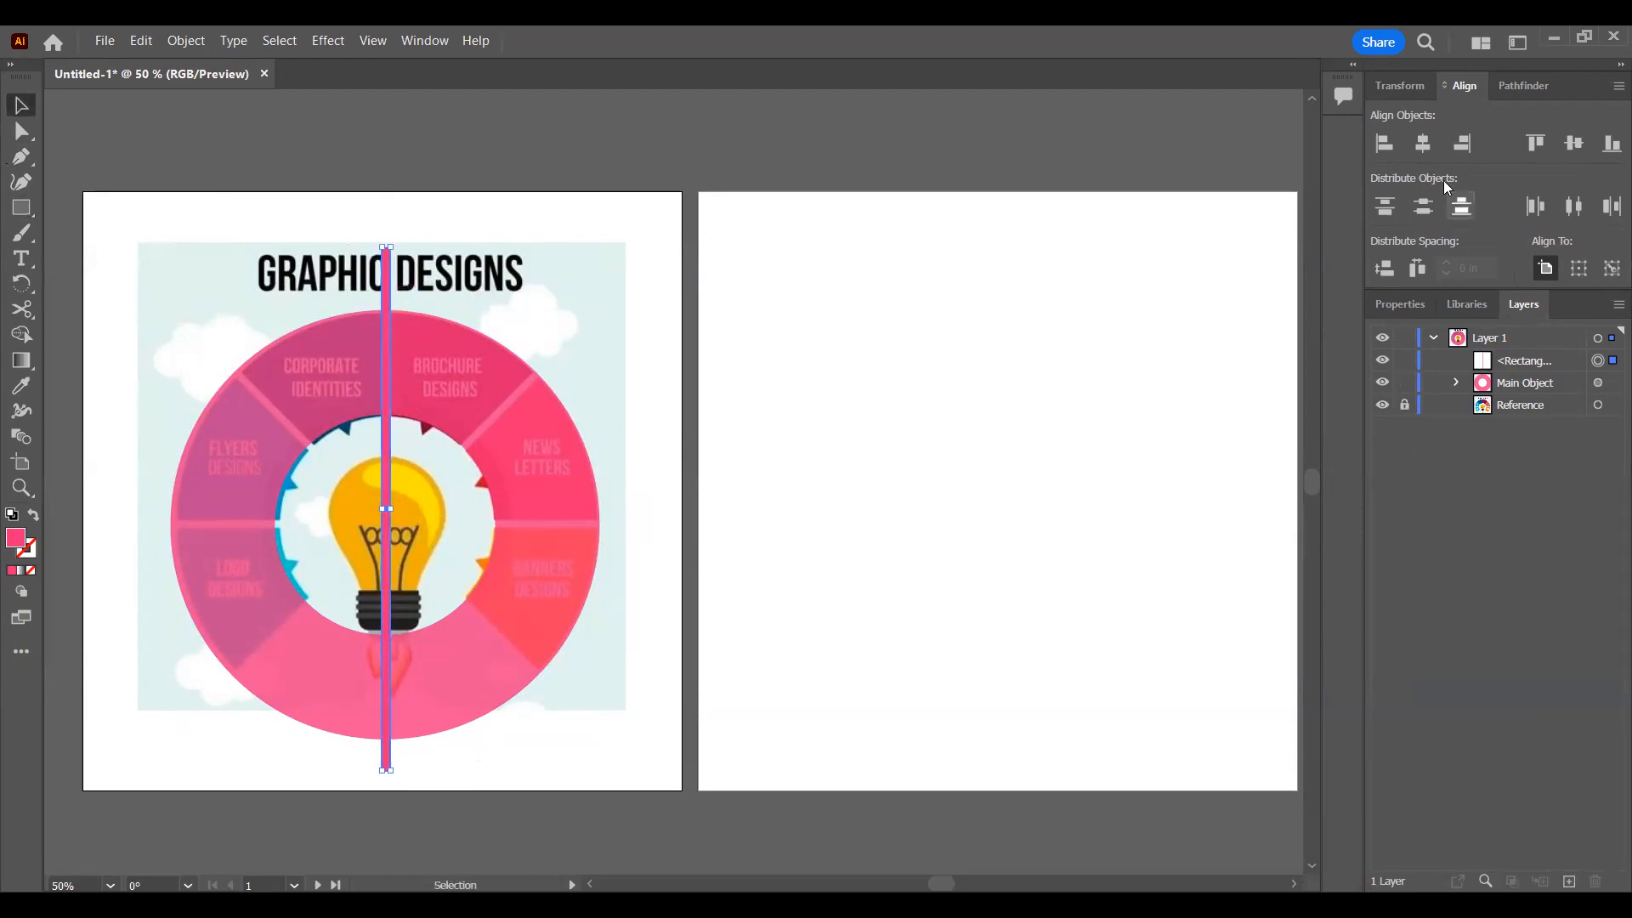
Step: Fill the narrow rectangle with the dark blue swatch and deselect it
{"action": "left_click", "coordinate": [1425, 309]}
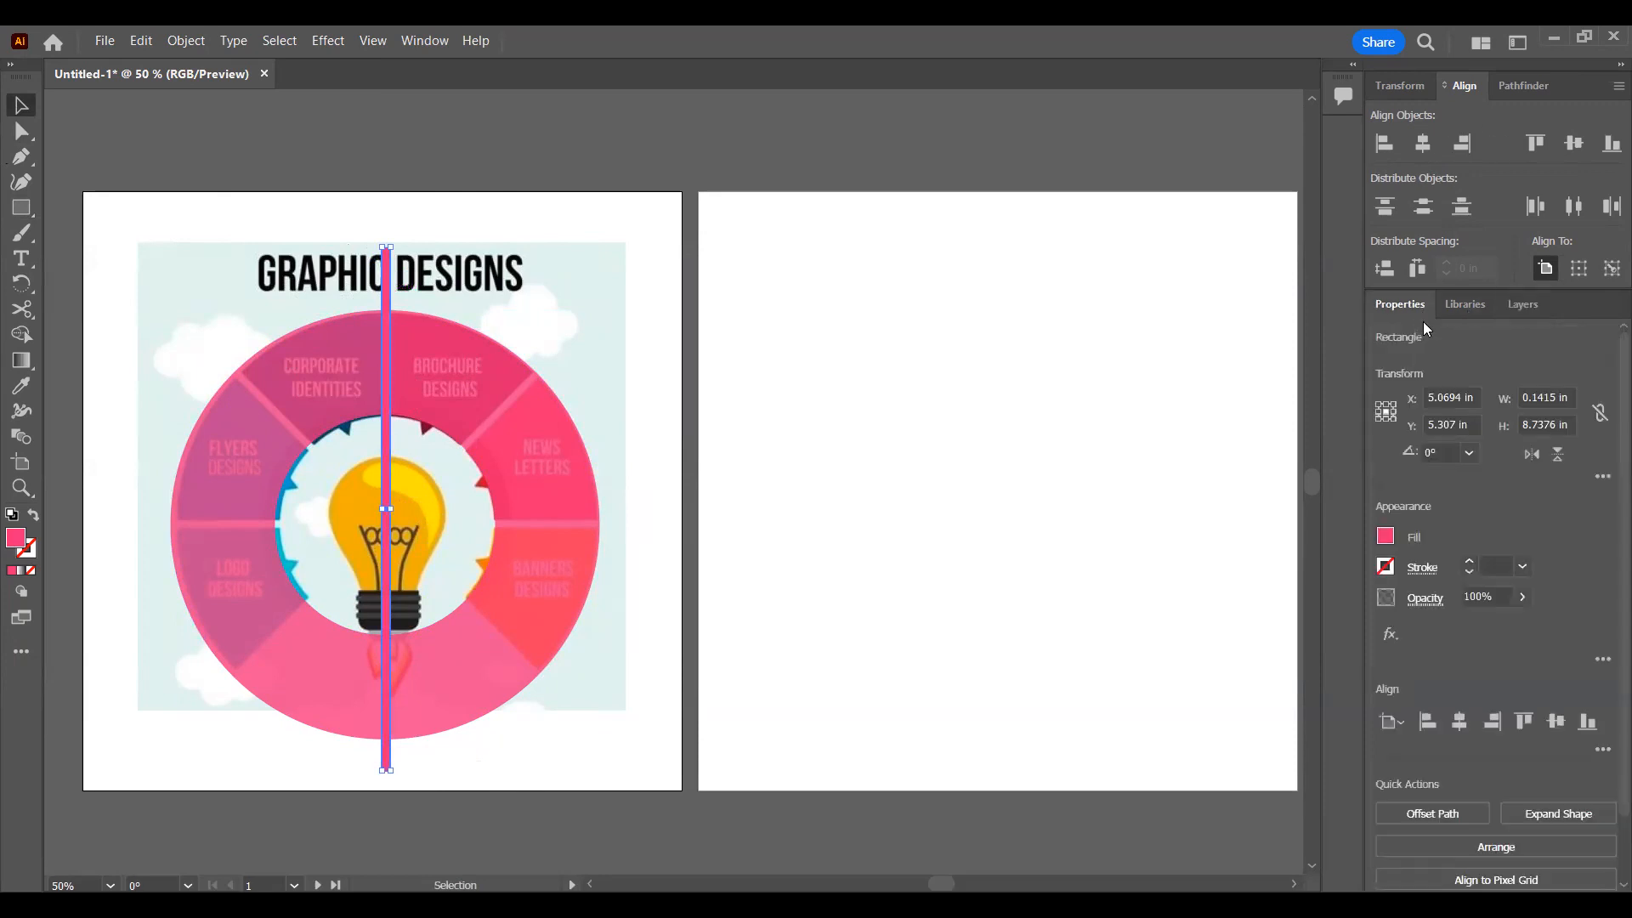
{"action": "left_click", "coordinate": [1386, 537]}
{"action": "left_click", "coordinate": [1273, 619]}
{"action": "left_click", "coordinate": [573, 325]}
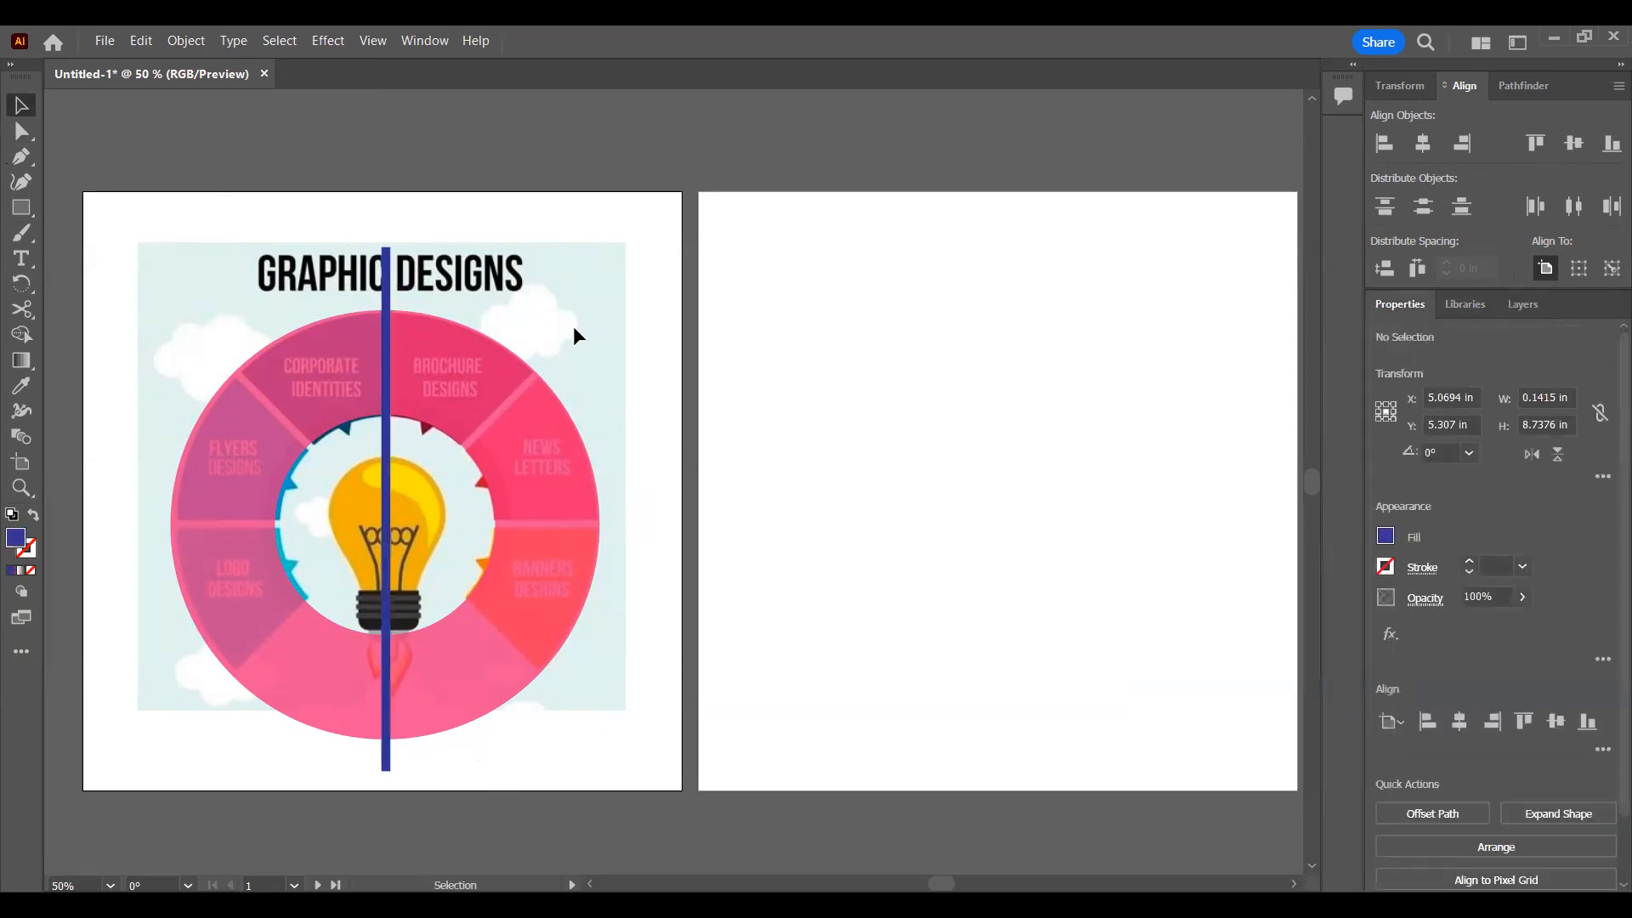
Step: Align the blue bar and the pink ring to each other on their horizontal and vertical centers, and deselect them
{"action": "left_click", "coordinate": [377, 339]}
{"action": "left_click", "coordinate": [468, 353], "text": "shift"}
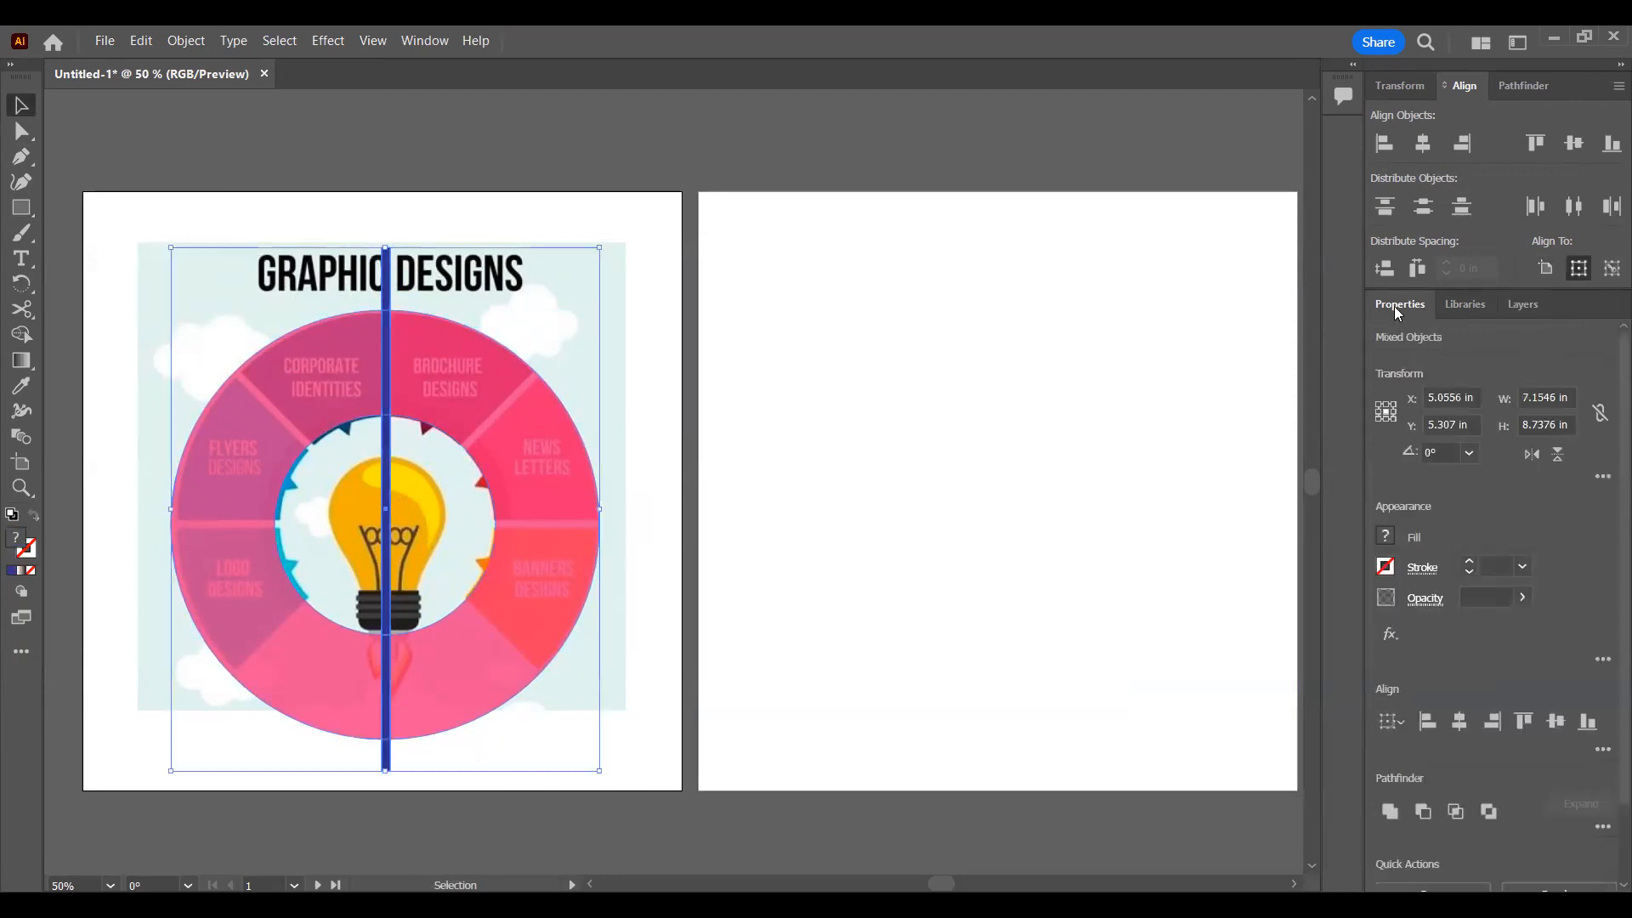
{"action": "left_click", "coordinate": [1460, 724]}
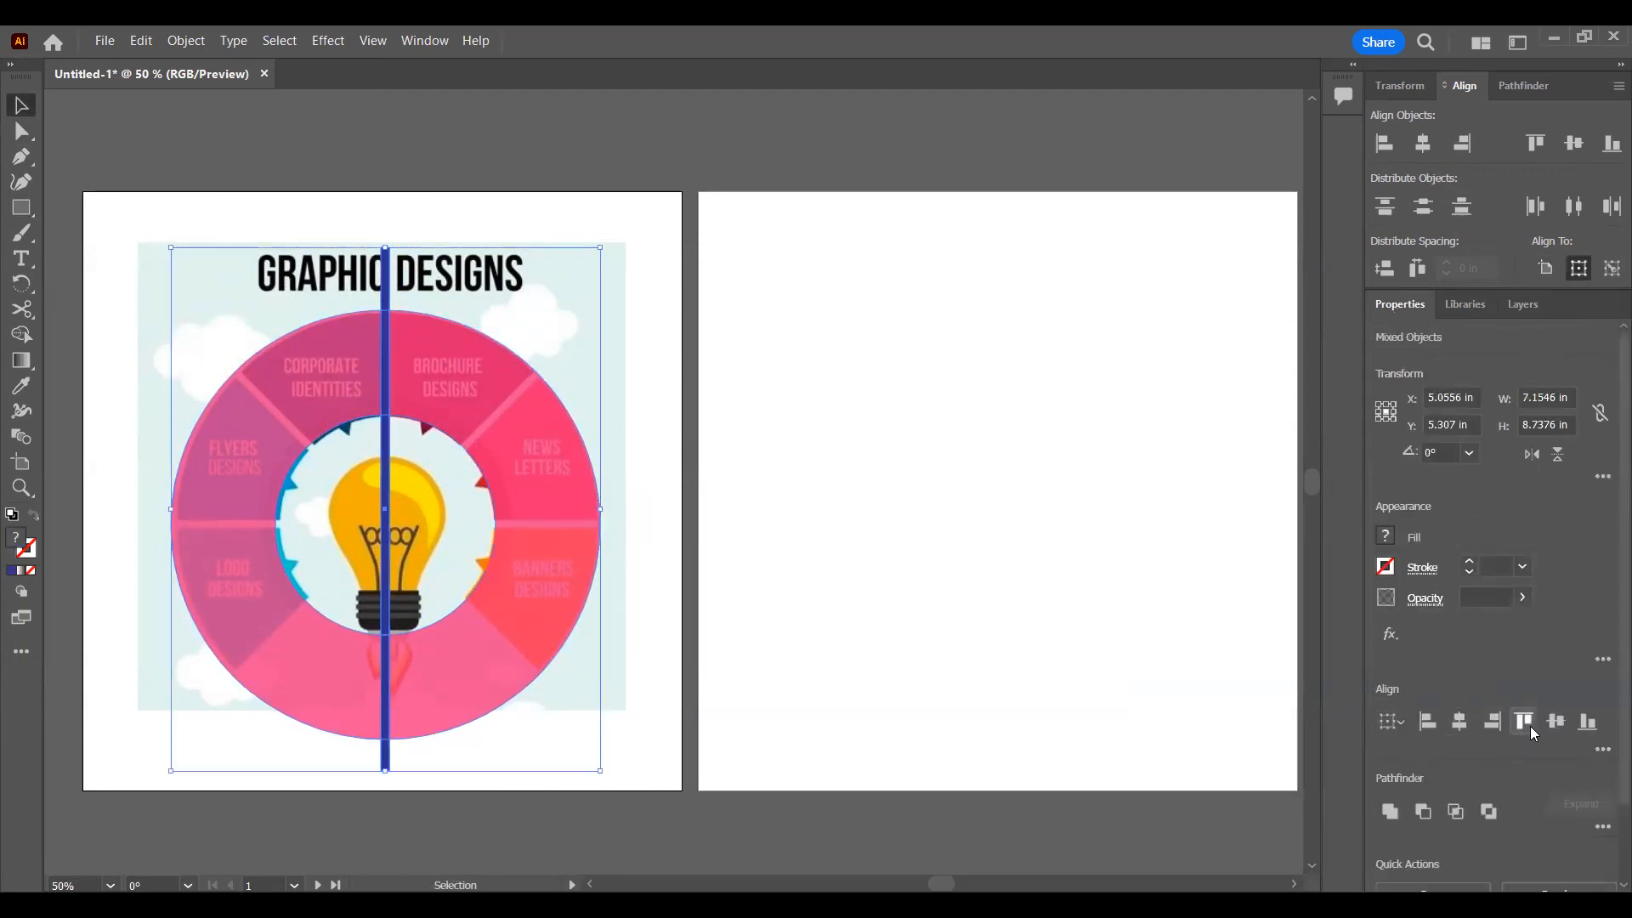
{"action": "left_click", "coordinate": [1555, 723]}
{"action": "left_click", "coordinate": [790, 324]}
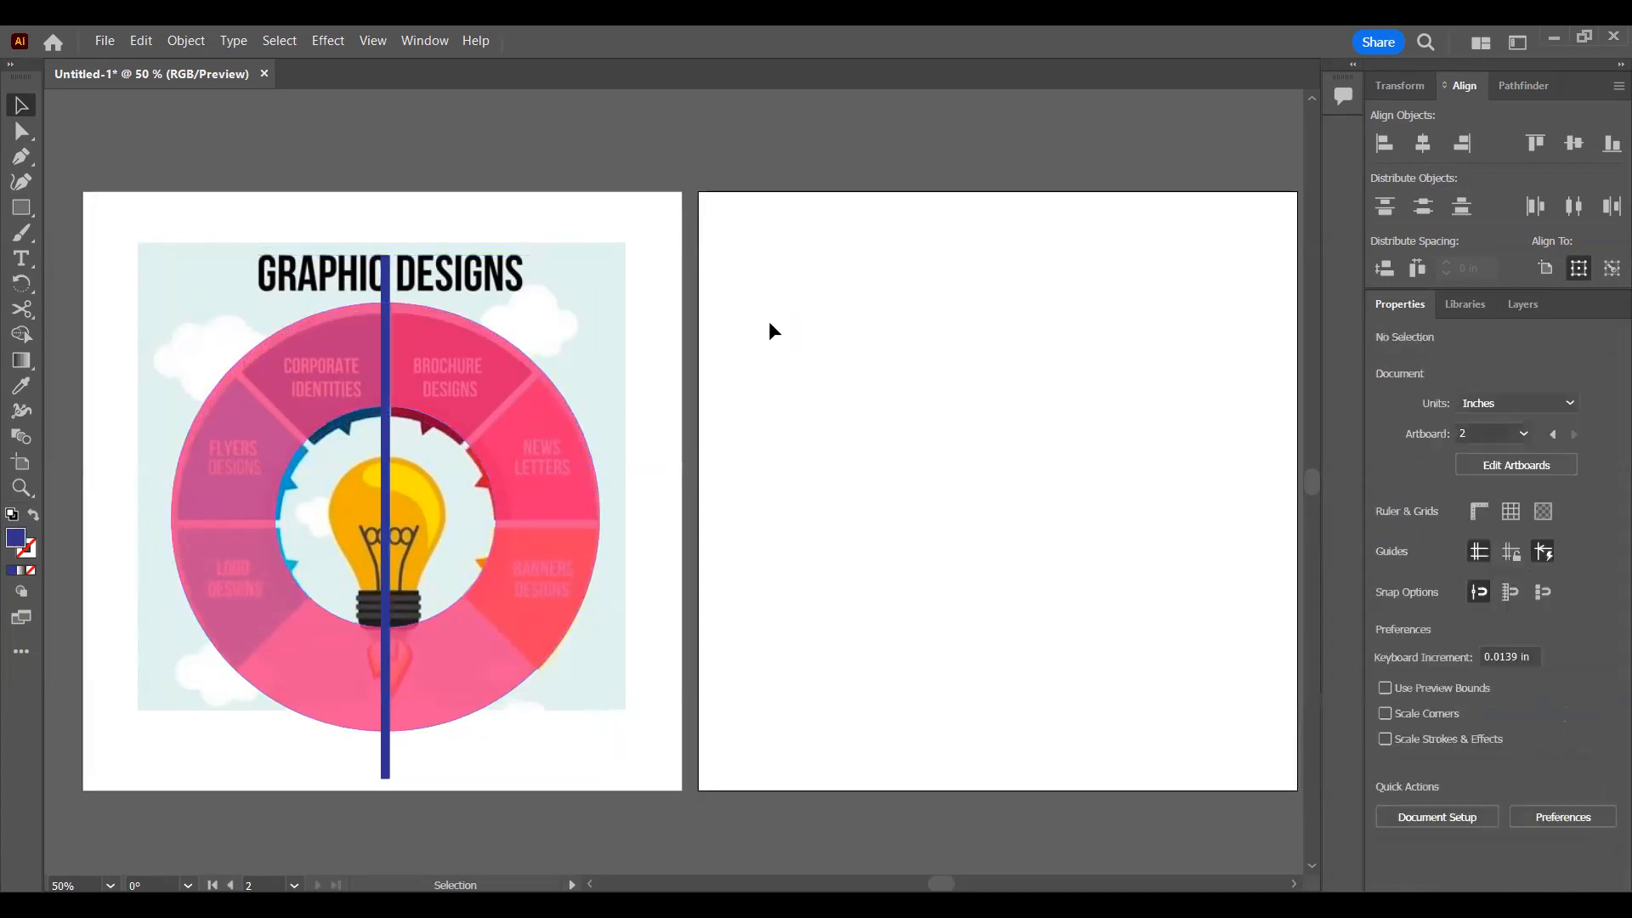
Step: Unlock the Reference image, nudge it up and slightly left to match its wheel to the ring, and relock it
{"action": "left_click", "coordinate": [1466, 304]}
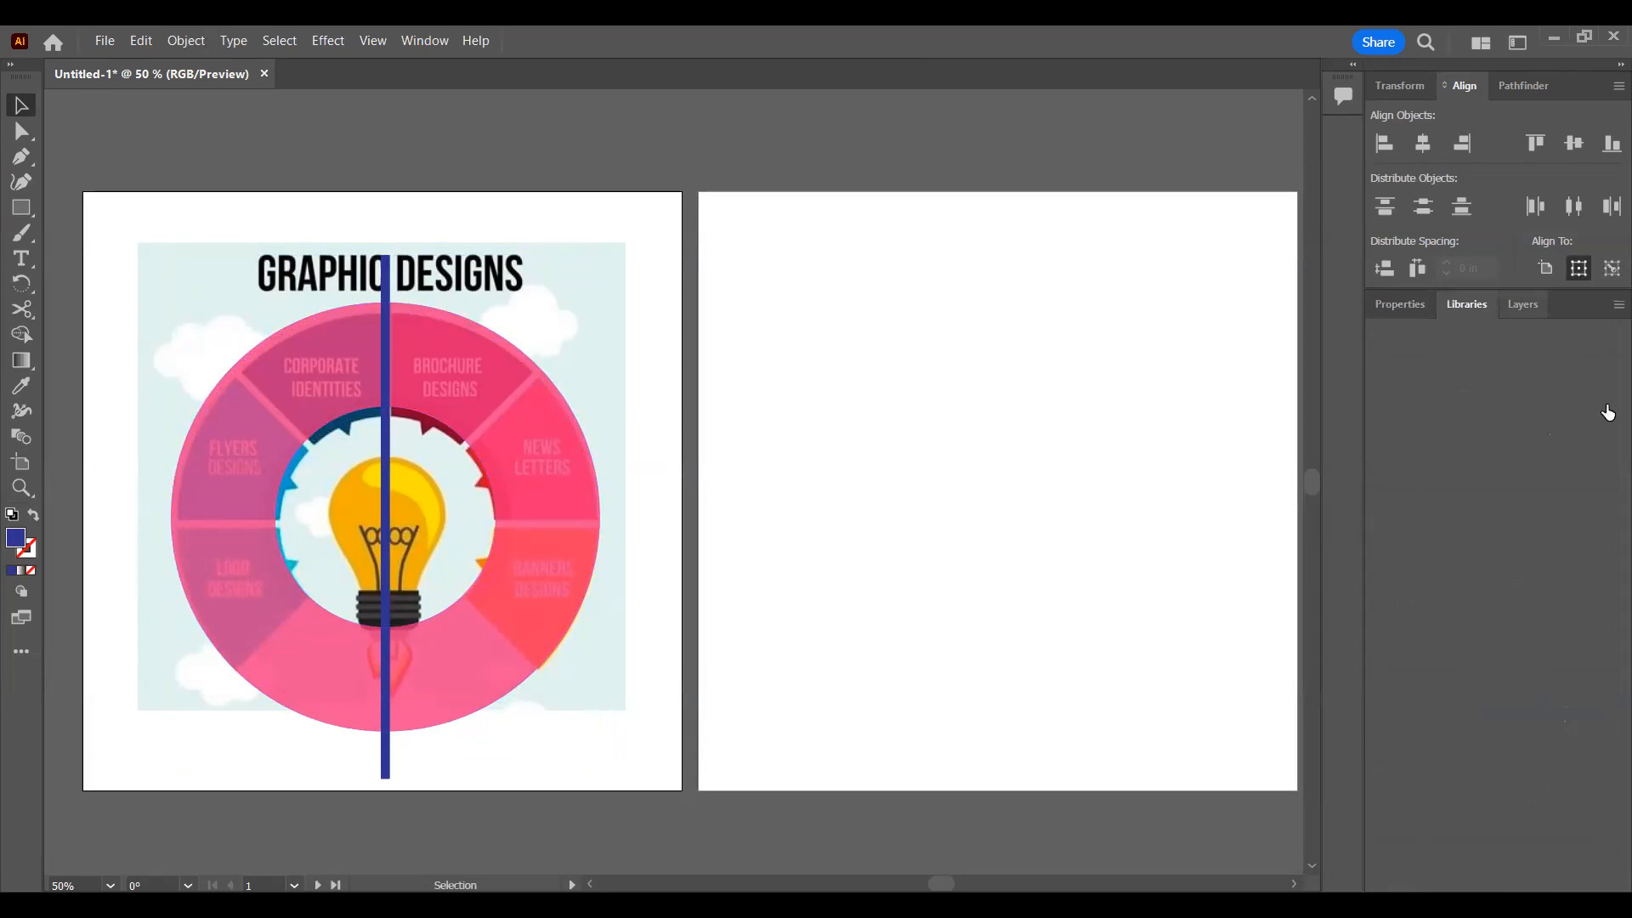
{"action": "key", "text": "F7"}
{"action": "left_click", "coordinate": [1599, 405]}
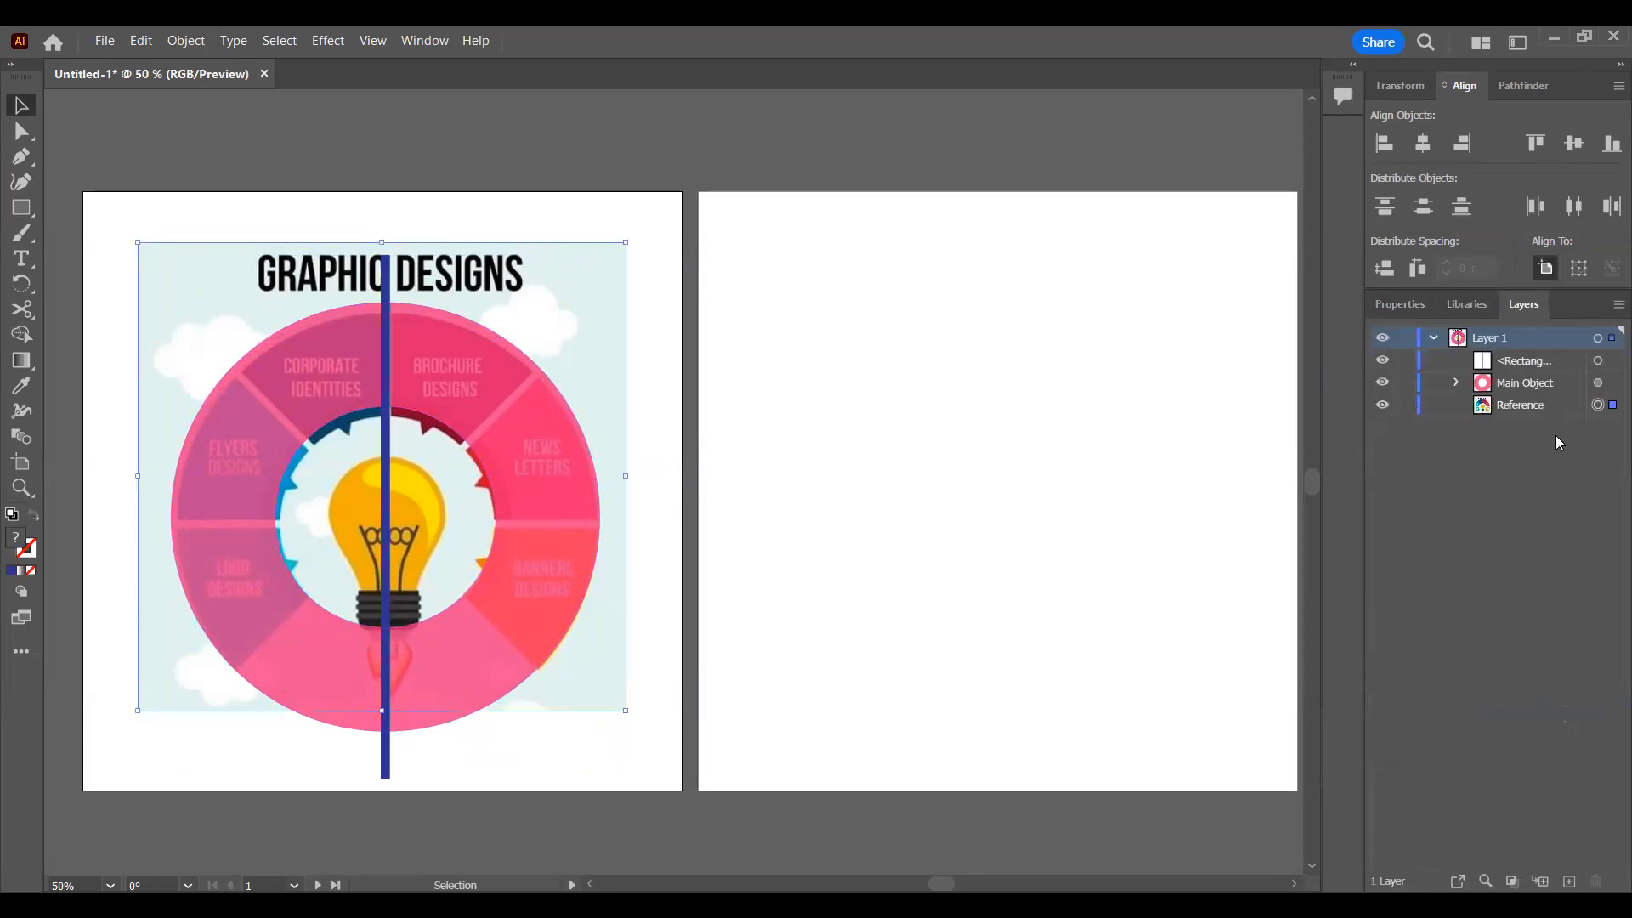
{"action": "key", "text": "shift+Up"}
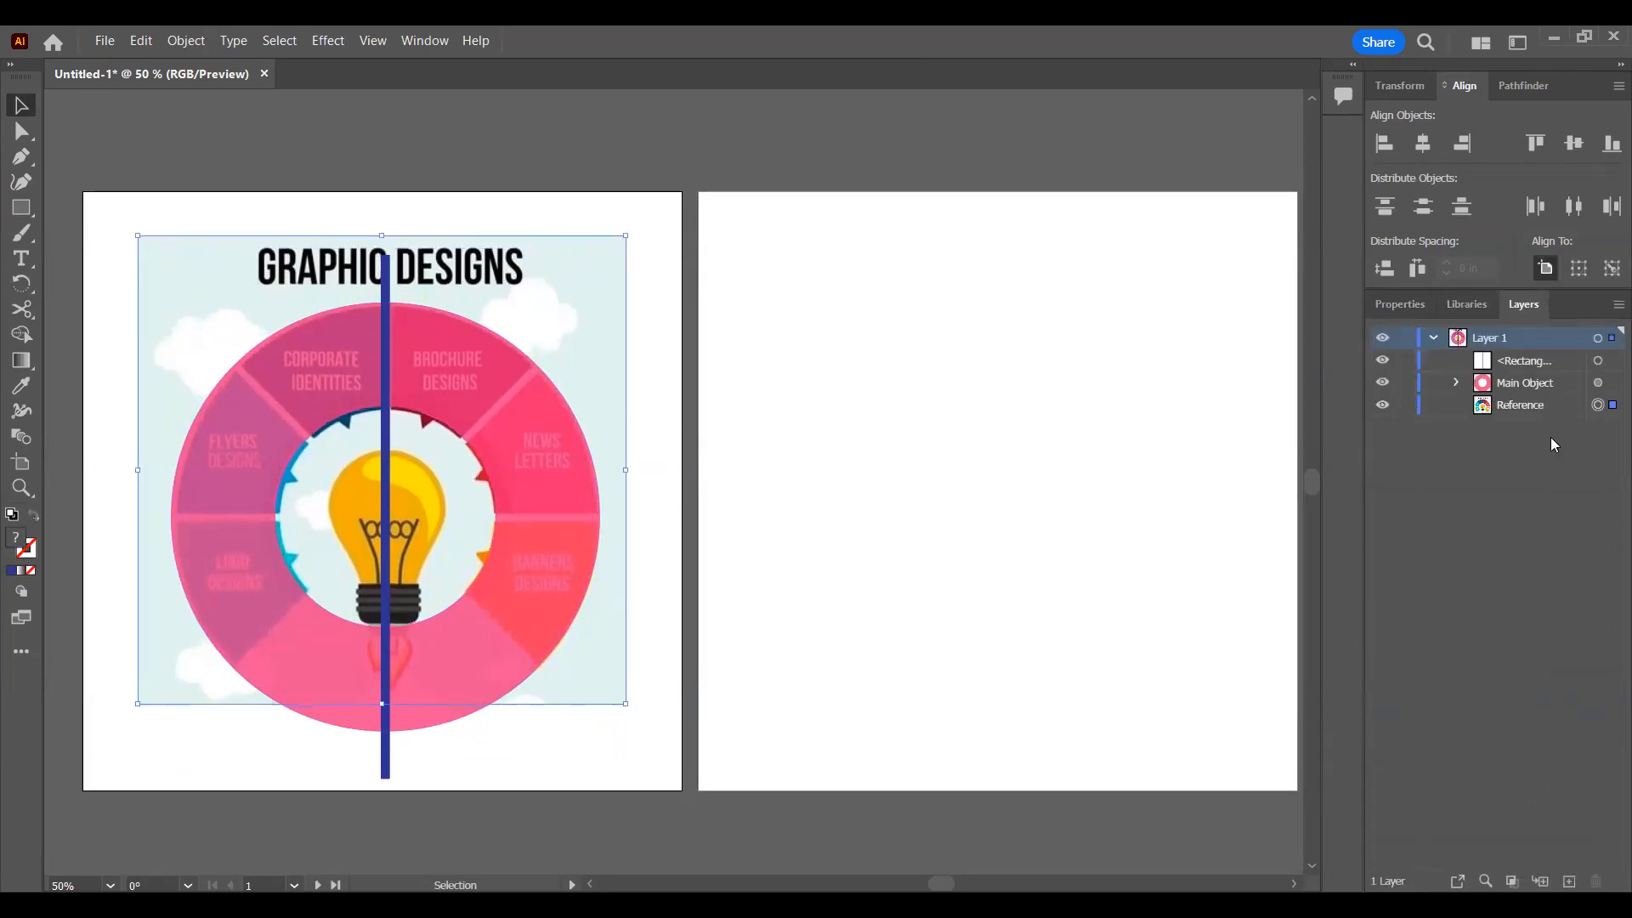
{"action": "key", "text": "shift+Down"}
{"action": "key", "text": "Left"}
{"action": "key", "text": "Left"}
{"action": "key", "text": "Left"}
{"action": "key", "text": "Left"}
{"action": "key", "text": "Left"}
{"action": "key", "text": "Left"}
{"action": "key", "text": "Up"}
{"action": "key", "text": "Up"}
{"action": "key", "text": "Up"}
{"action": "key", "text": "Right"}
{"action": "key", "text": "Down"}
{"action": "key", "text": "Down"}
{"action": "key", "text": "Down"}
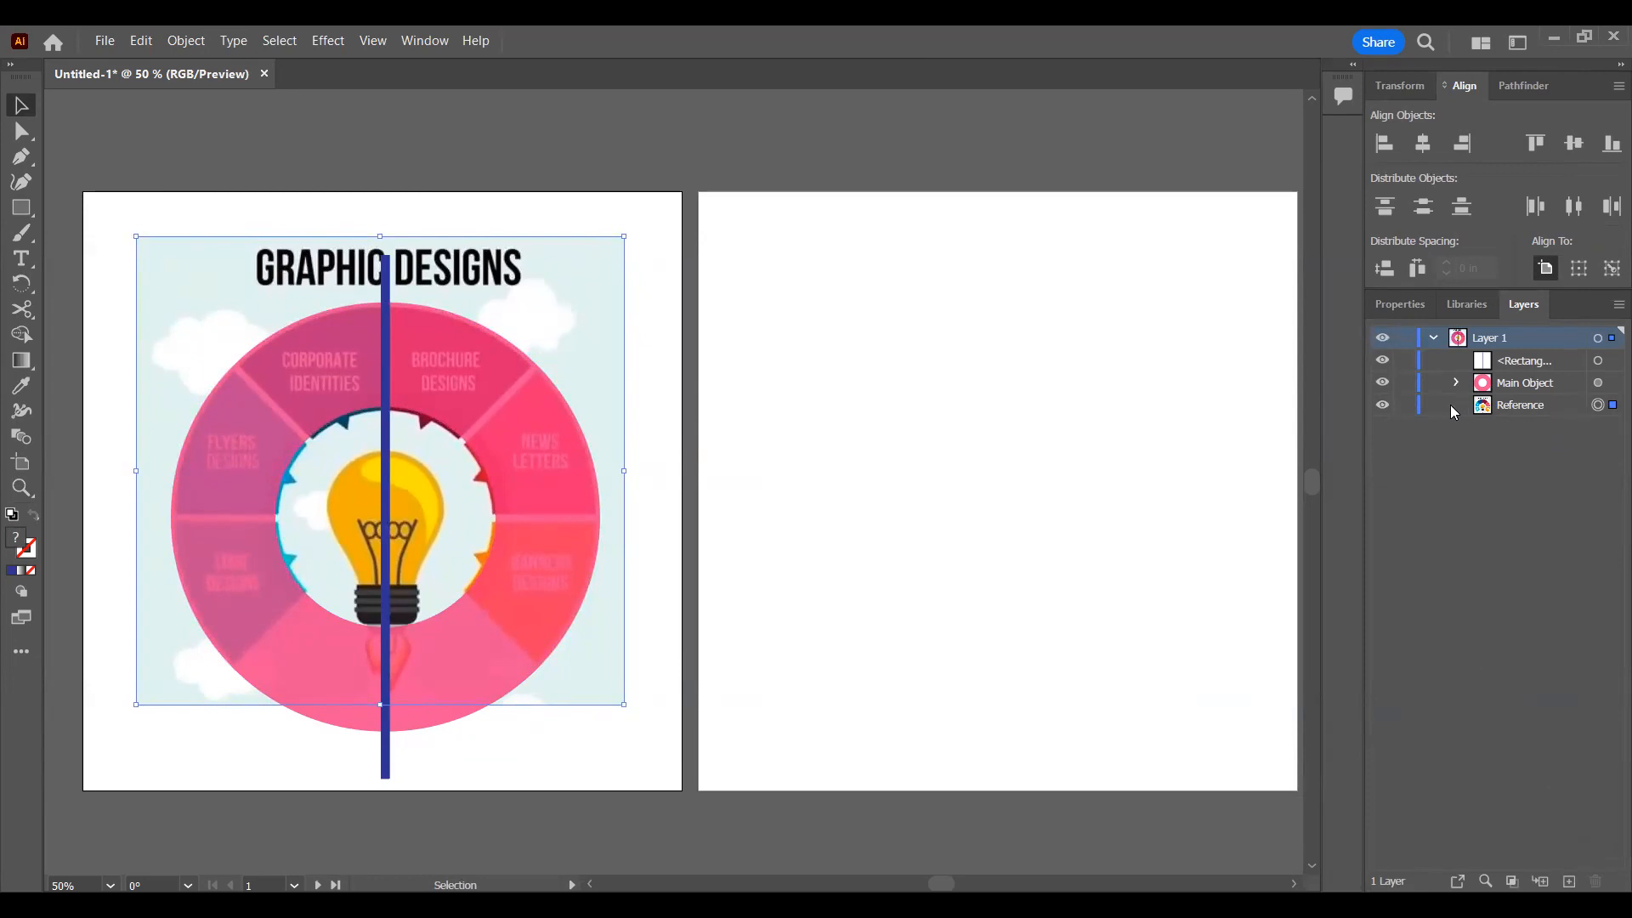
{"action": "left_click", "coordinate": [1412, 409]}
Step: Move the ring's compound path out of the Main Object group, directly below the rectangle, and check that bar and ring select together
{"action": "left_click", "coordinate": [386, 281]}
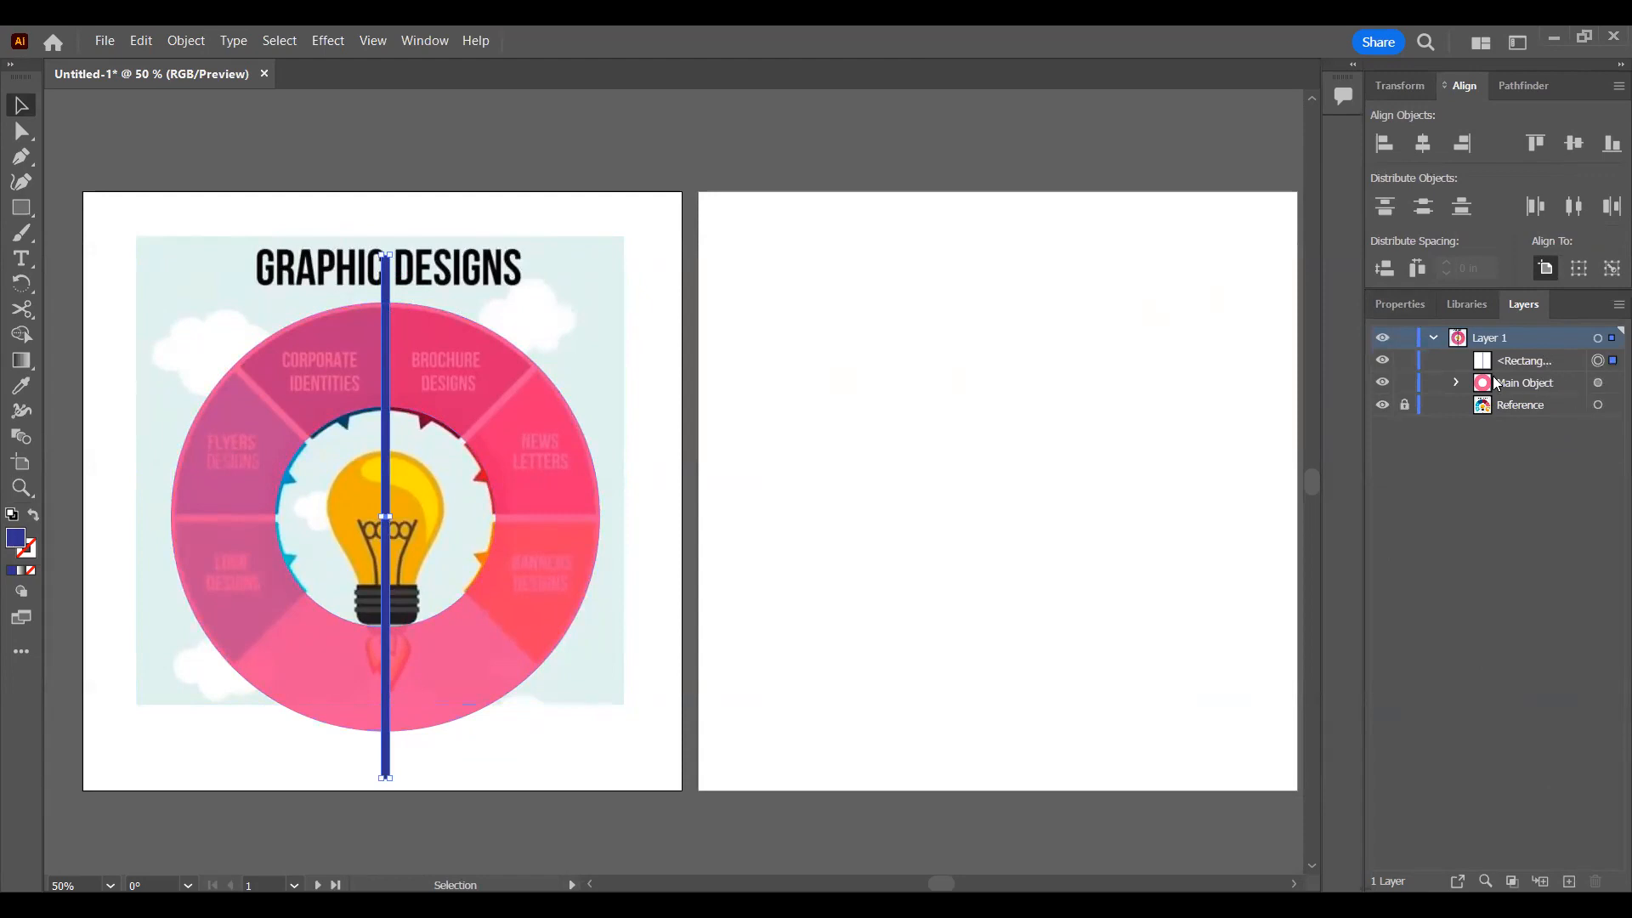
{"action": "left_click", "coordinate": [1457, 383]}
{"action": "left_click_drag", "start_coordinate": [1574, 406], "coordinate": [1581, 373]}
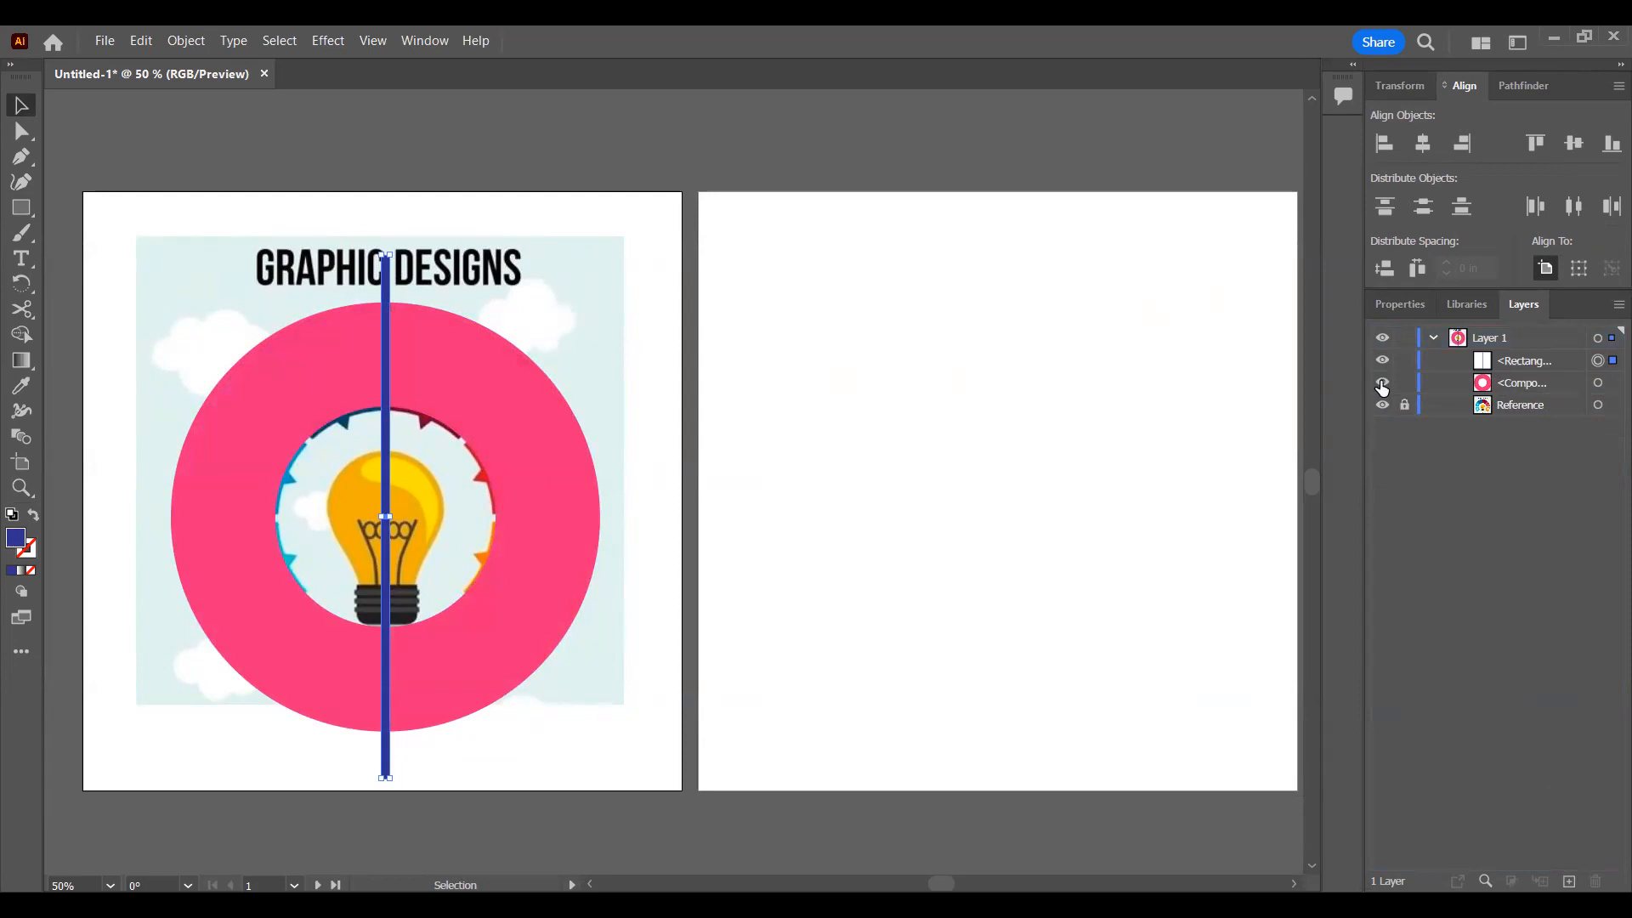
{"action": "left_click", "coordinate": [466, 294]}
{"action": "left_click", "coordinate": [389, 296]}
{"action": "left_click", "coordinate": [461, 354], "text": "shift"}
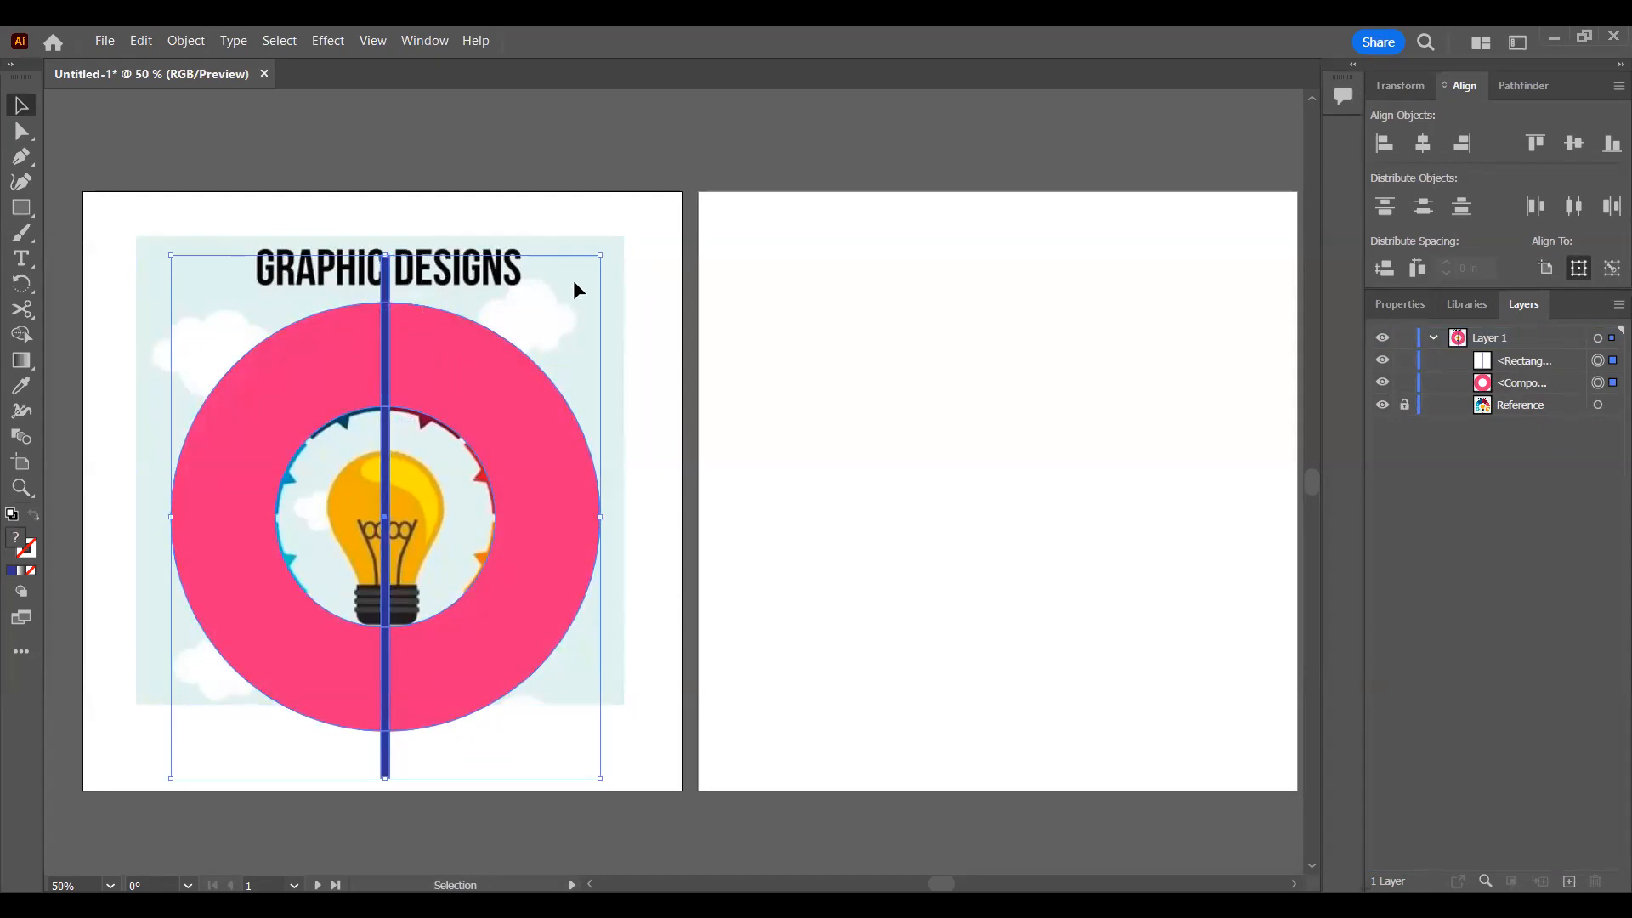
{"action": "left_click", "coordinate": [678, 276]}
Step: Lower the ring's opacity to 82% and deselect it
{"action": "left_click", "coordinate": [1598, 384]}
{"action": "left_click", "coordinate": [1443, 303]}
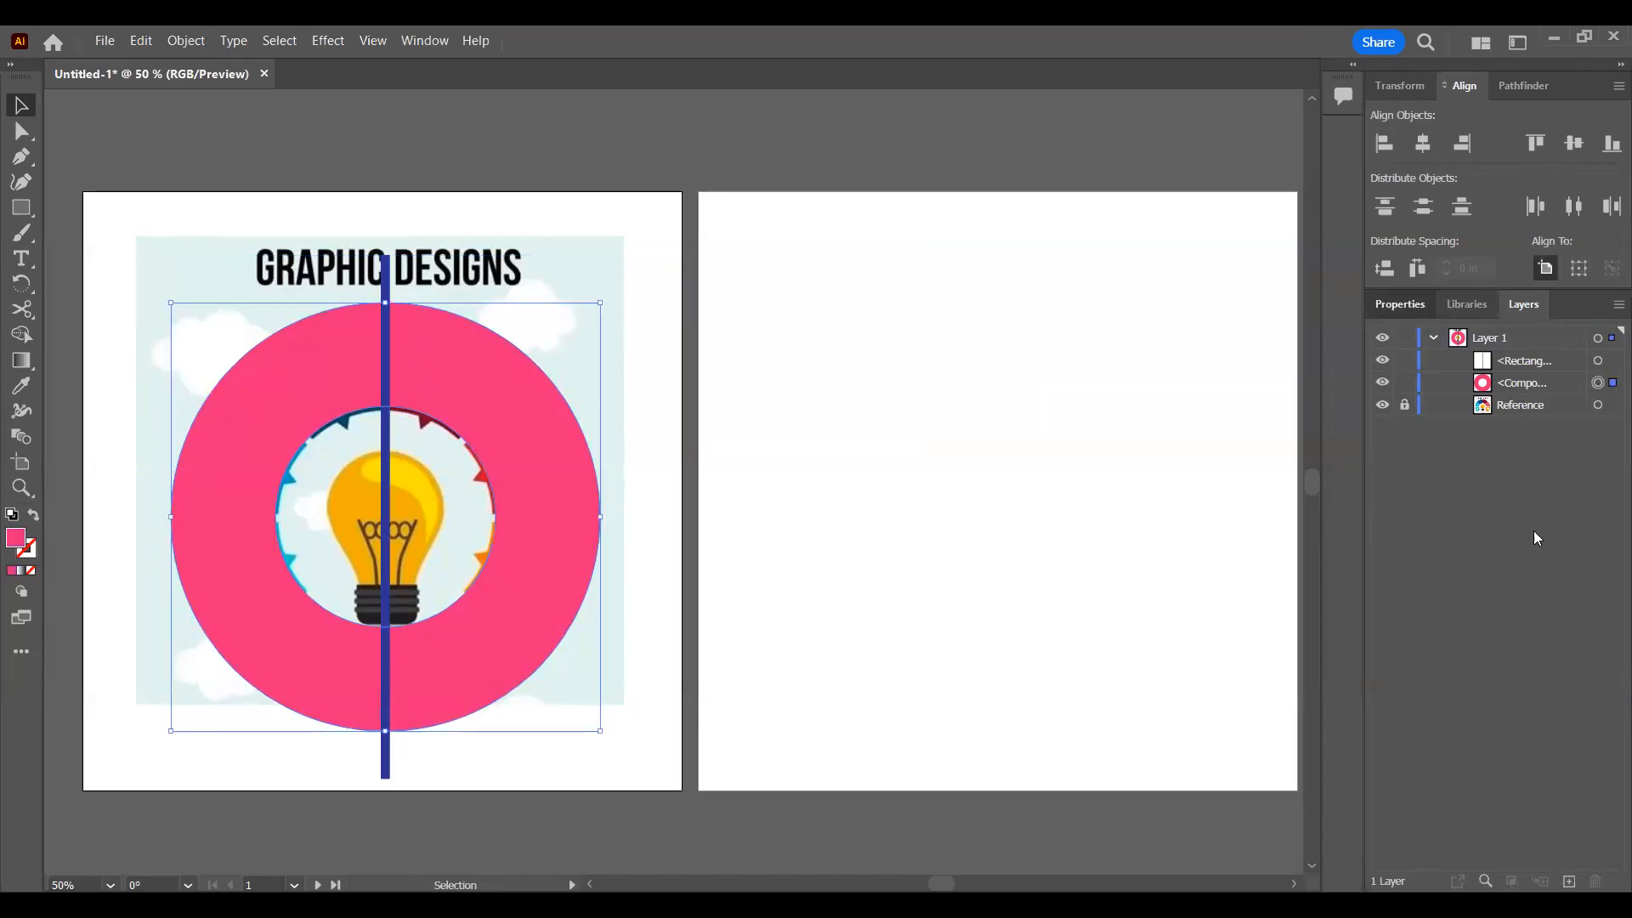
{"action": "left_click", "coordinate": [1522, 597]}
{"action": "left_click_drag", "start_coordinate": [1506, 622], "coordinate": [1503, 622]}
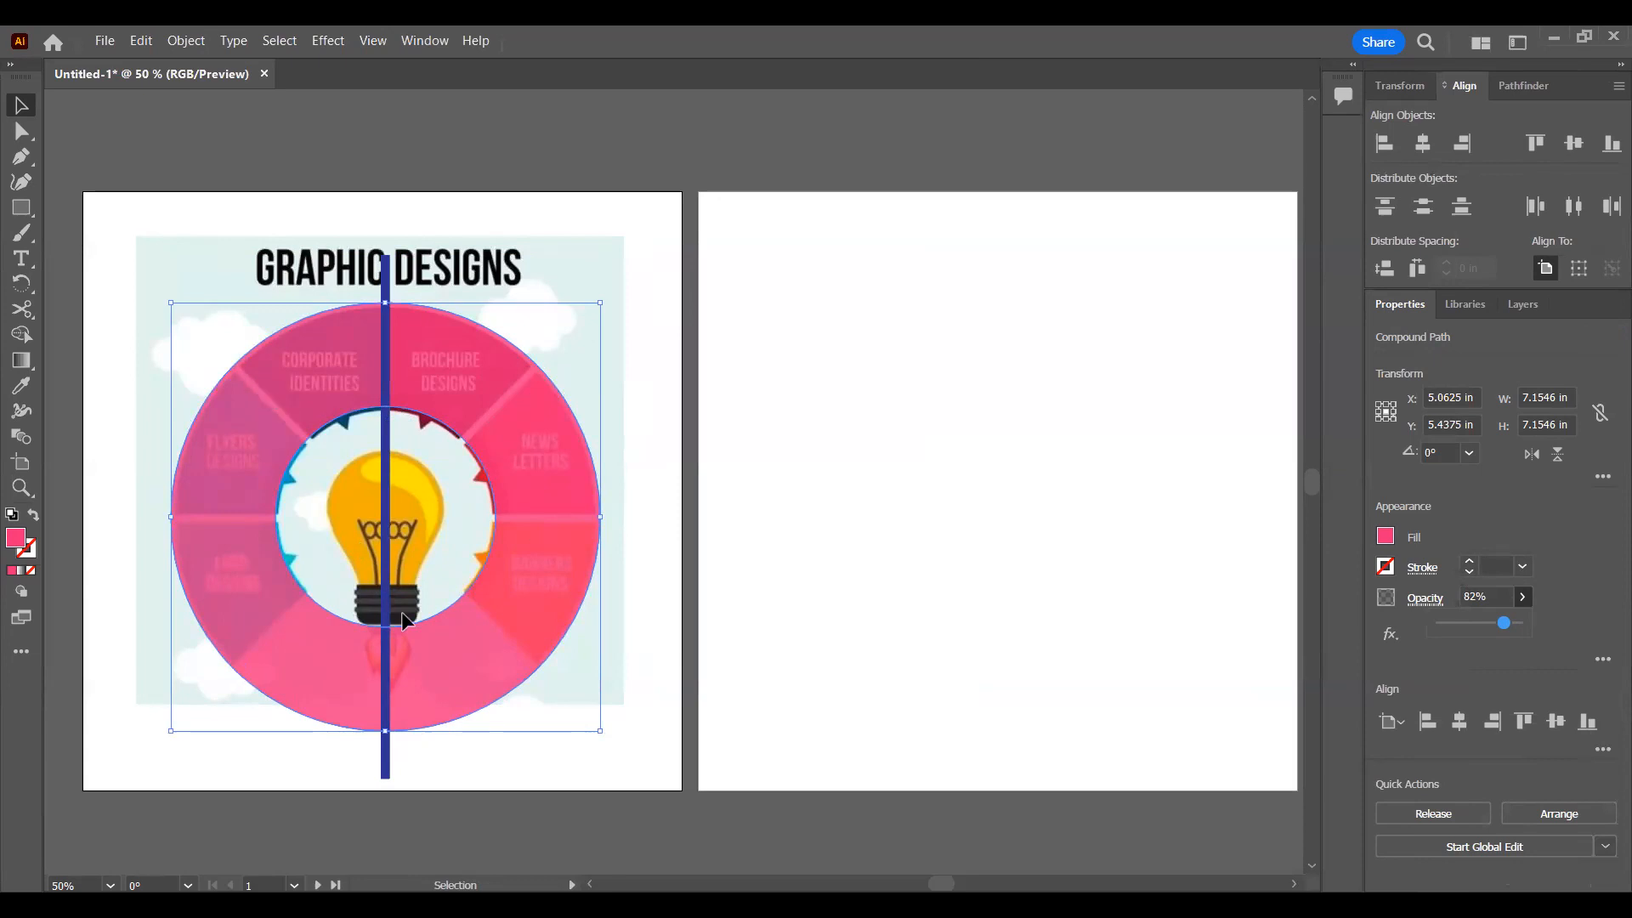
{"action": "left_click", "coordinate": [627, 339]}
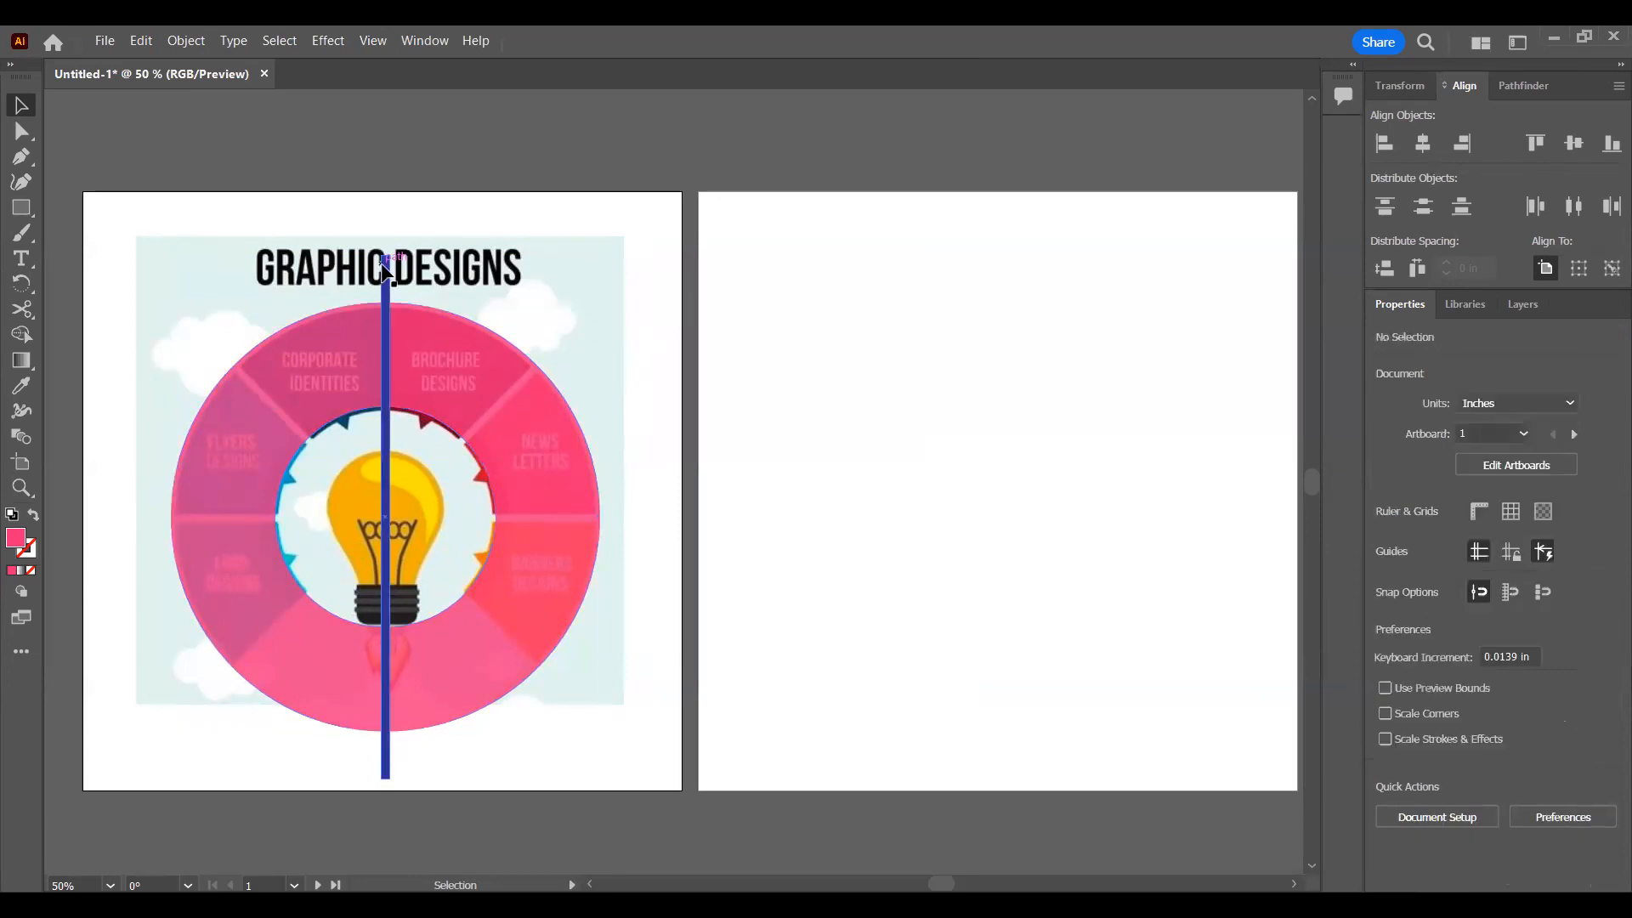
Step: Apply a Transform effect to the blue bar with a 45° rotation angle and 3 copies
{"action": "left_click", "coordinate": [383, 263]}
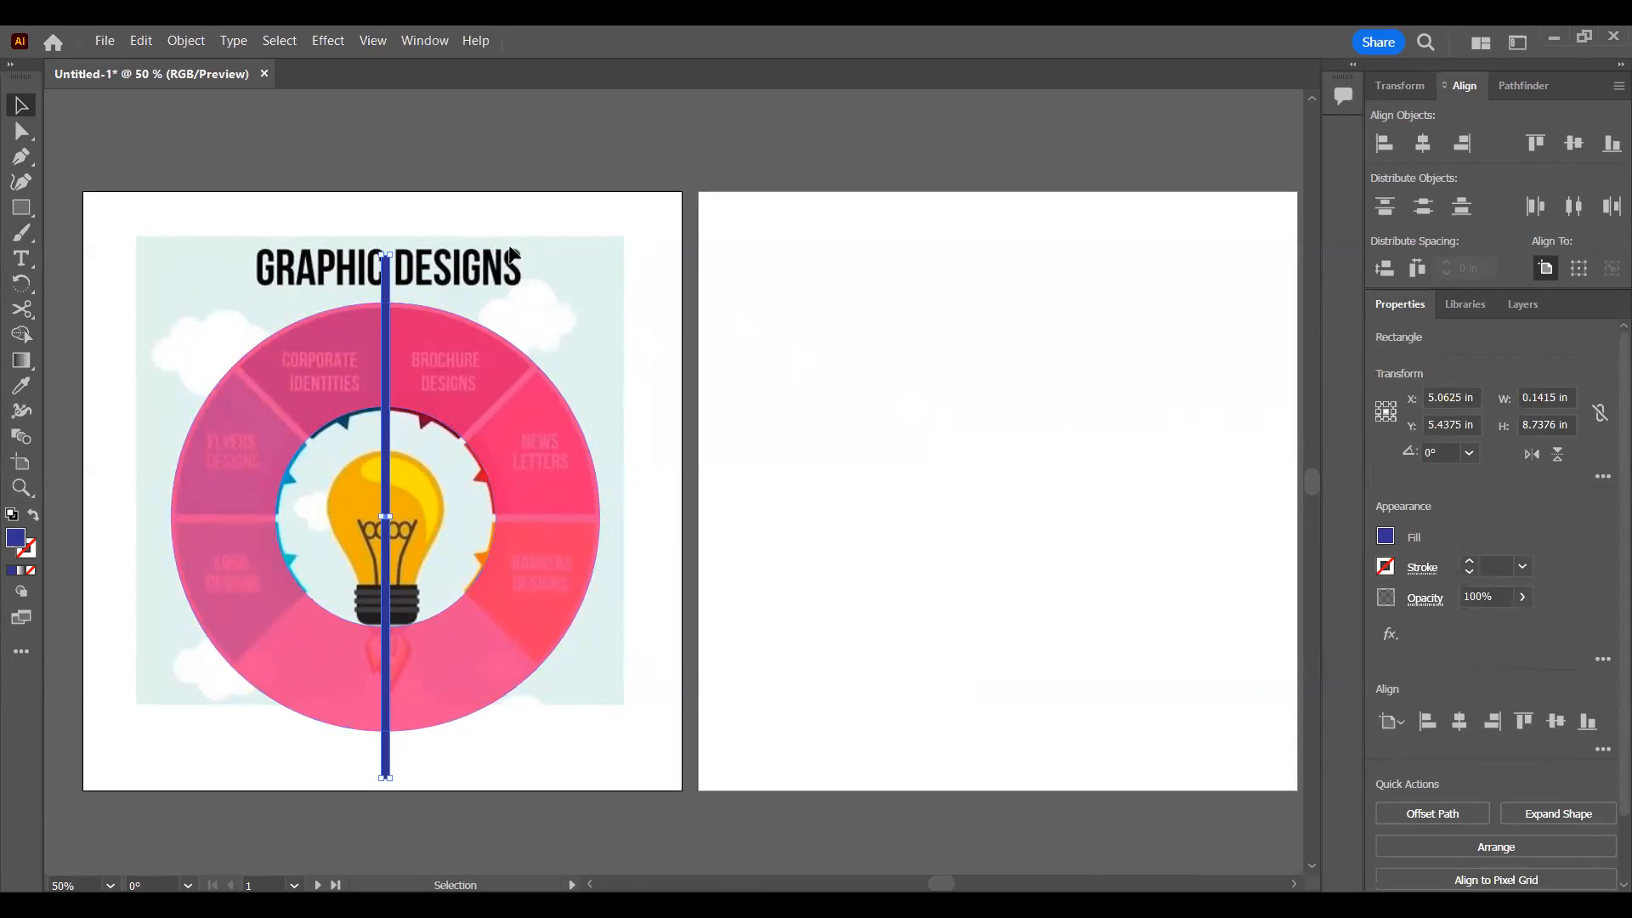
{"action": "left_click", "coordinate": [327, 41]}
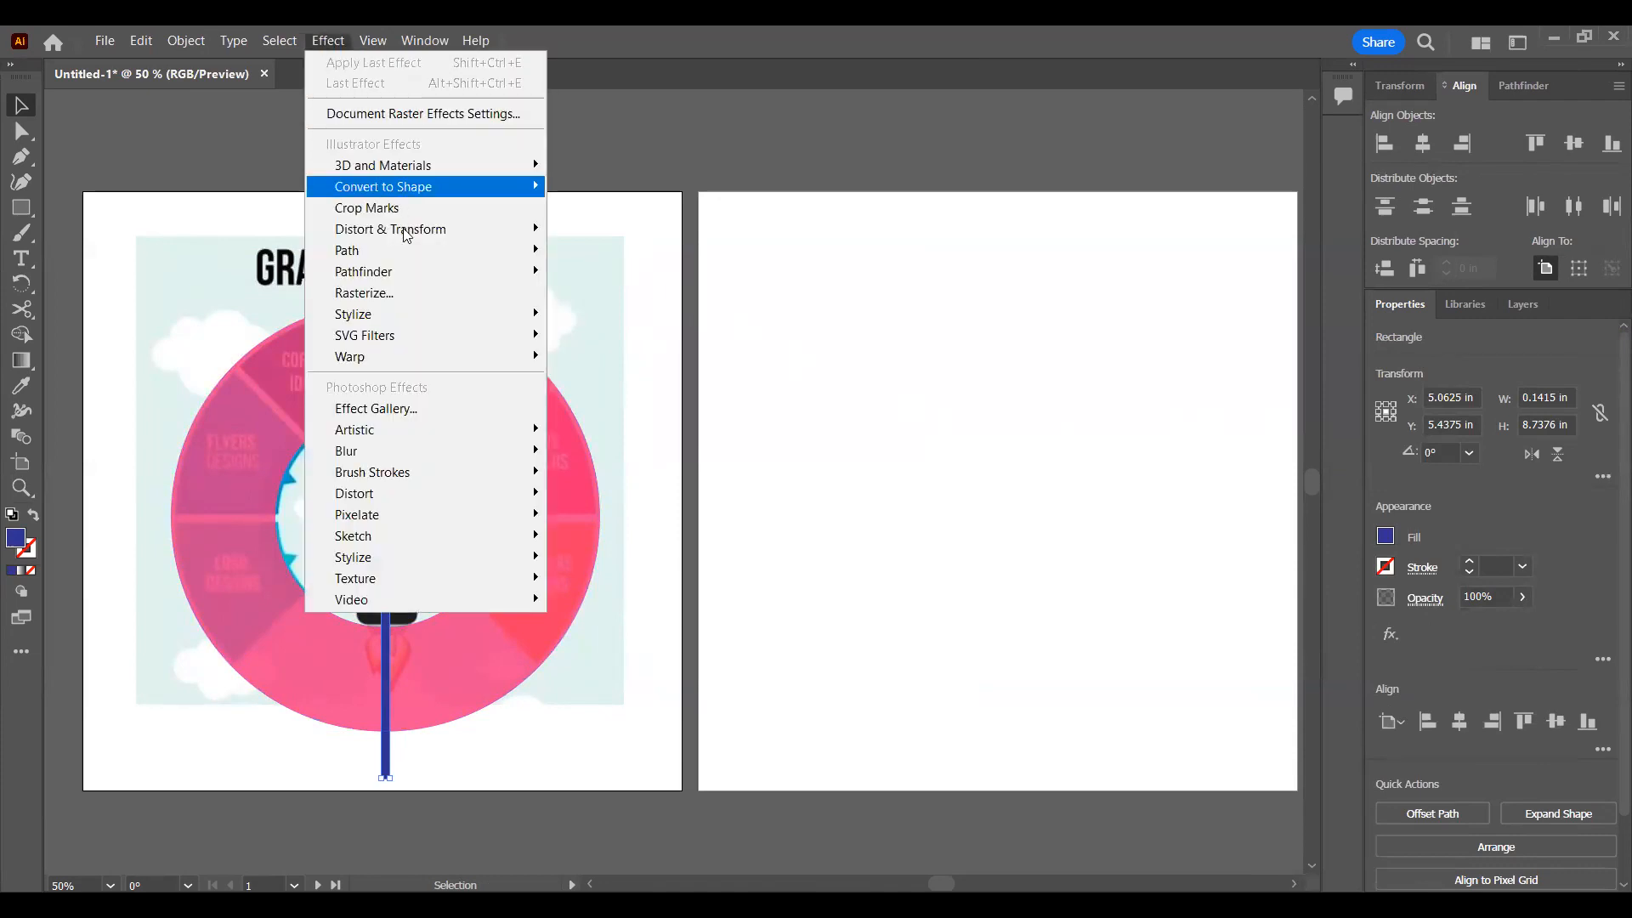
{"action": "mouse_move", "coordinate": [404, 232]}
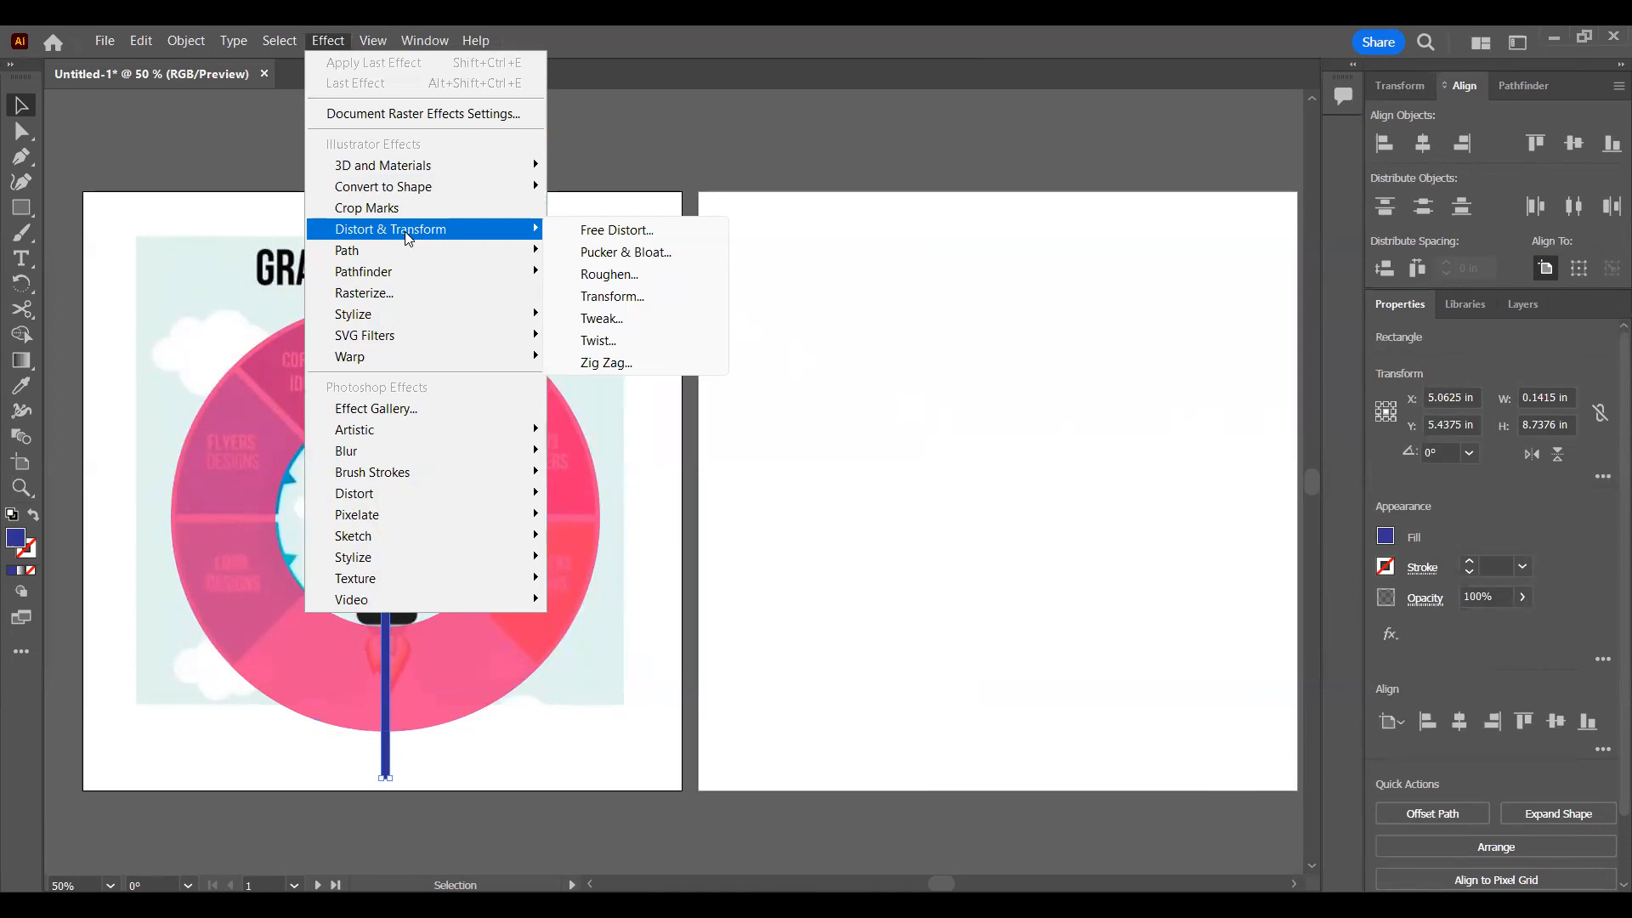
{"action": "left_click", "coordinate": [639, 297]}
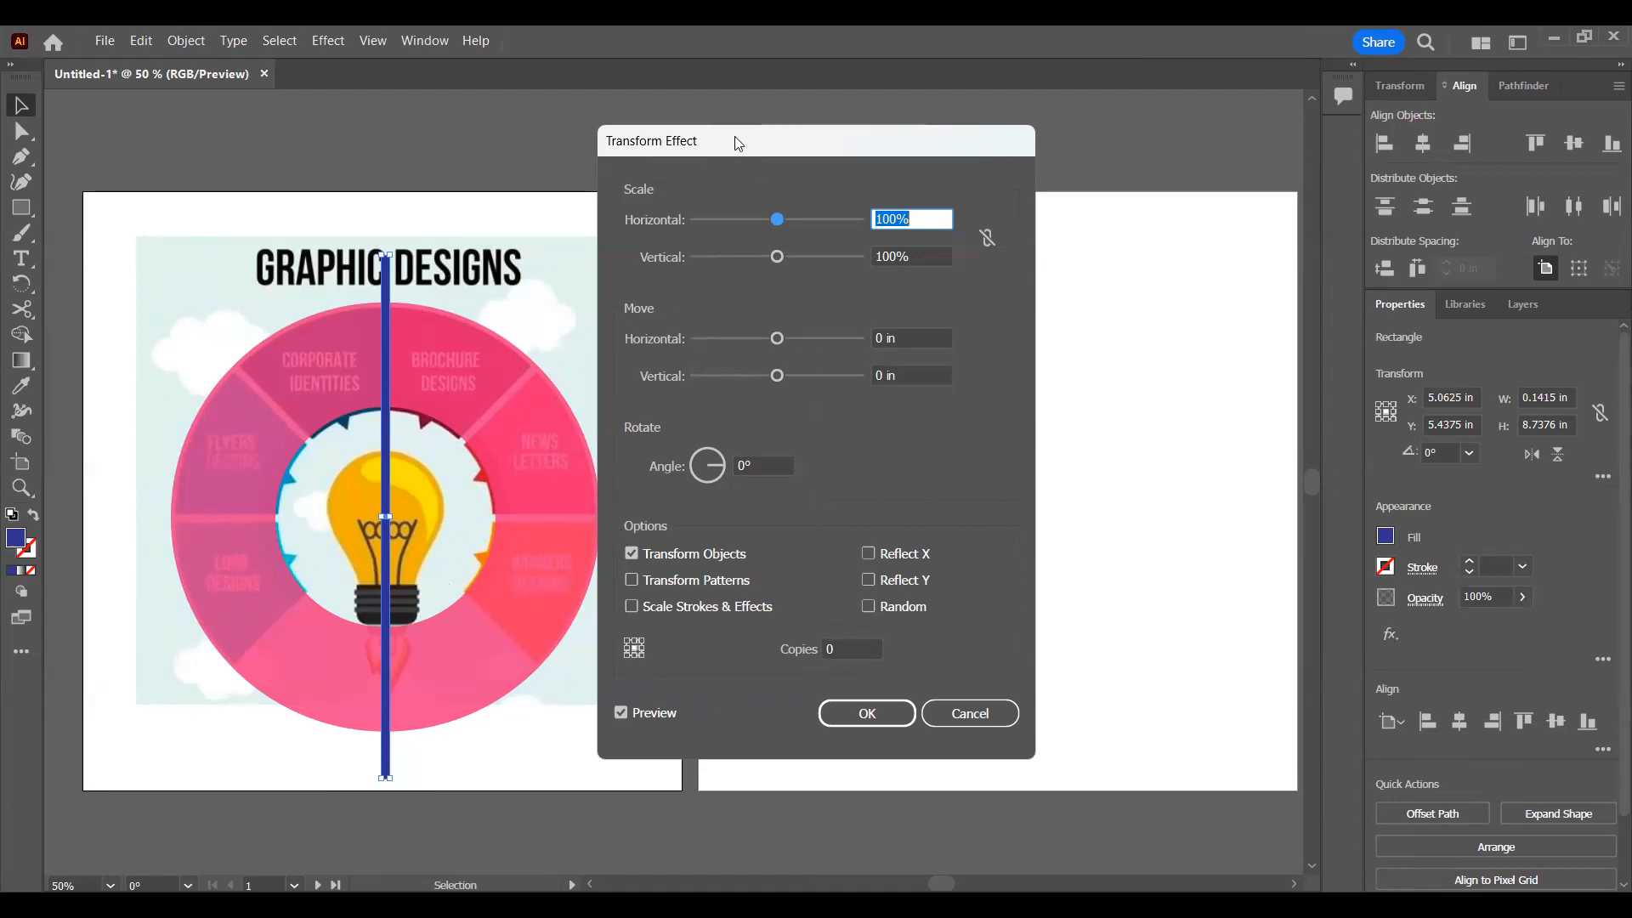
{"action": "left_click_drag", "start_coordinate": [736, 129], "coordinate": [790, 112]}
{"action": "left_click_drag", "start_coordinate": [891, 628], "coordinate": [877, 634]}
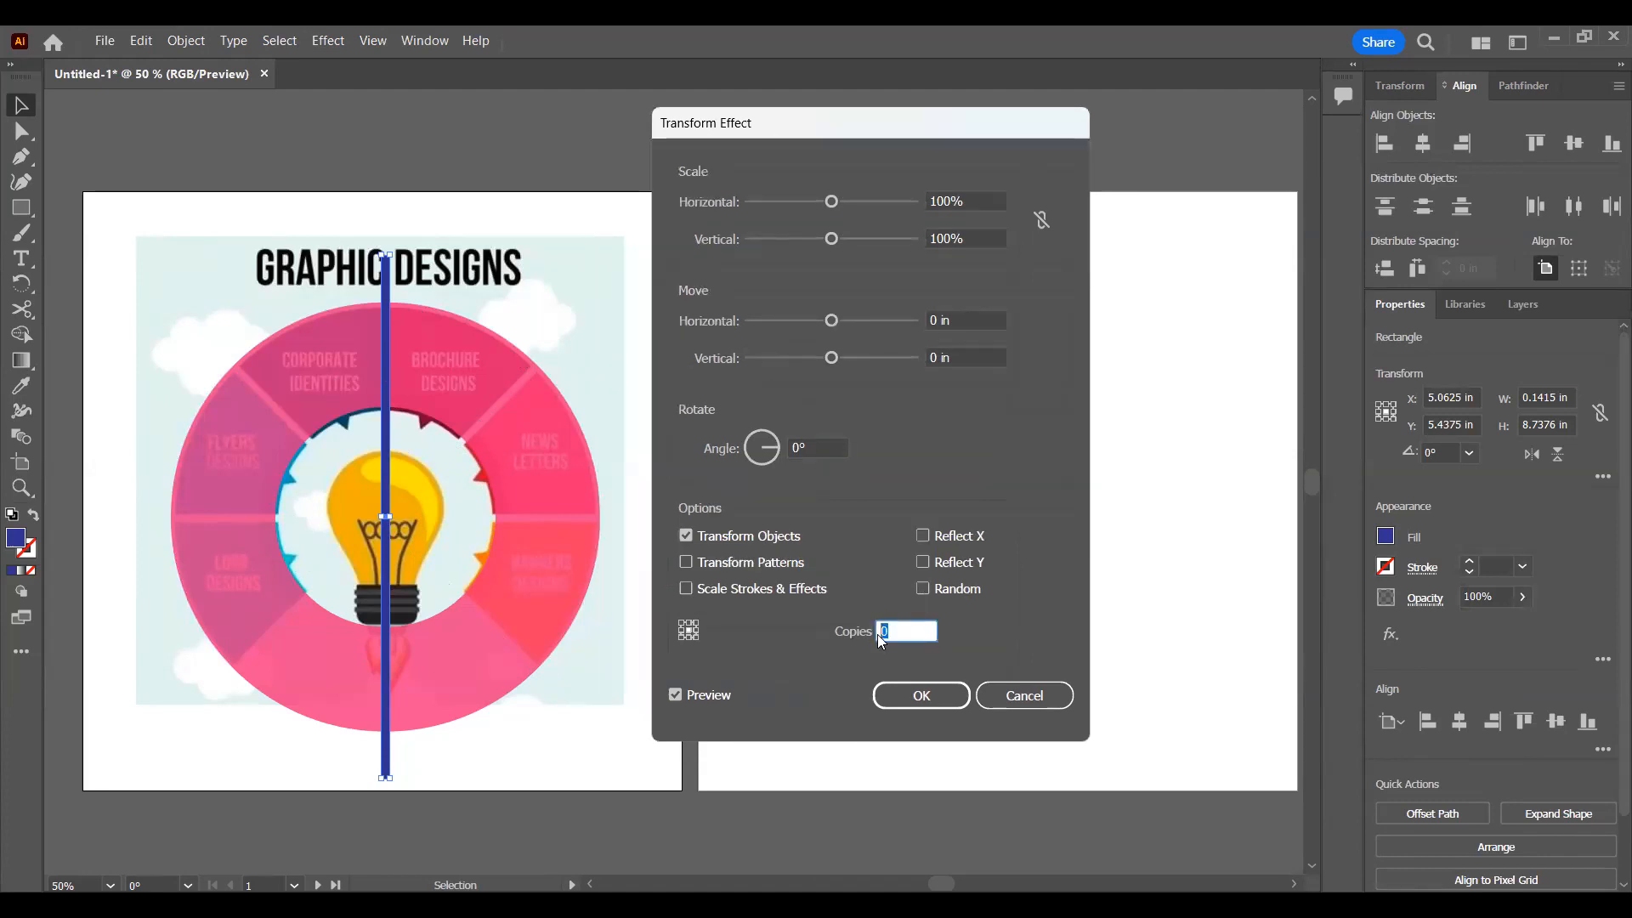
{"action": "type", "text": "3"}
{"action": "left_click", "coordinate": [799, 447]}
{"action": "type", "text": "456"}
{"action": "key", "text": "BackSpace"}
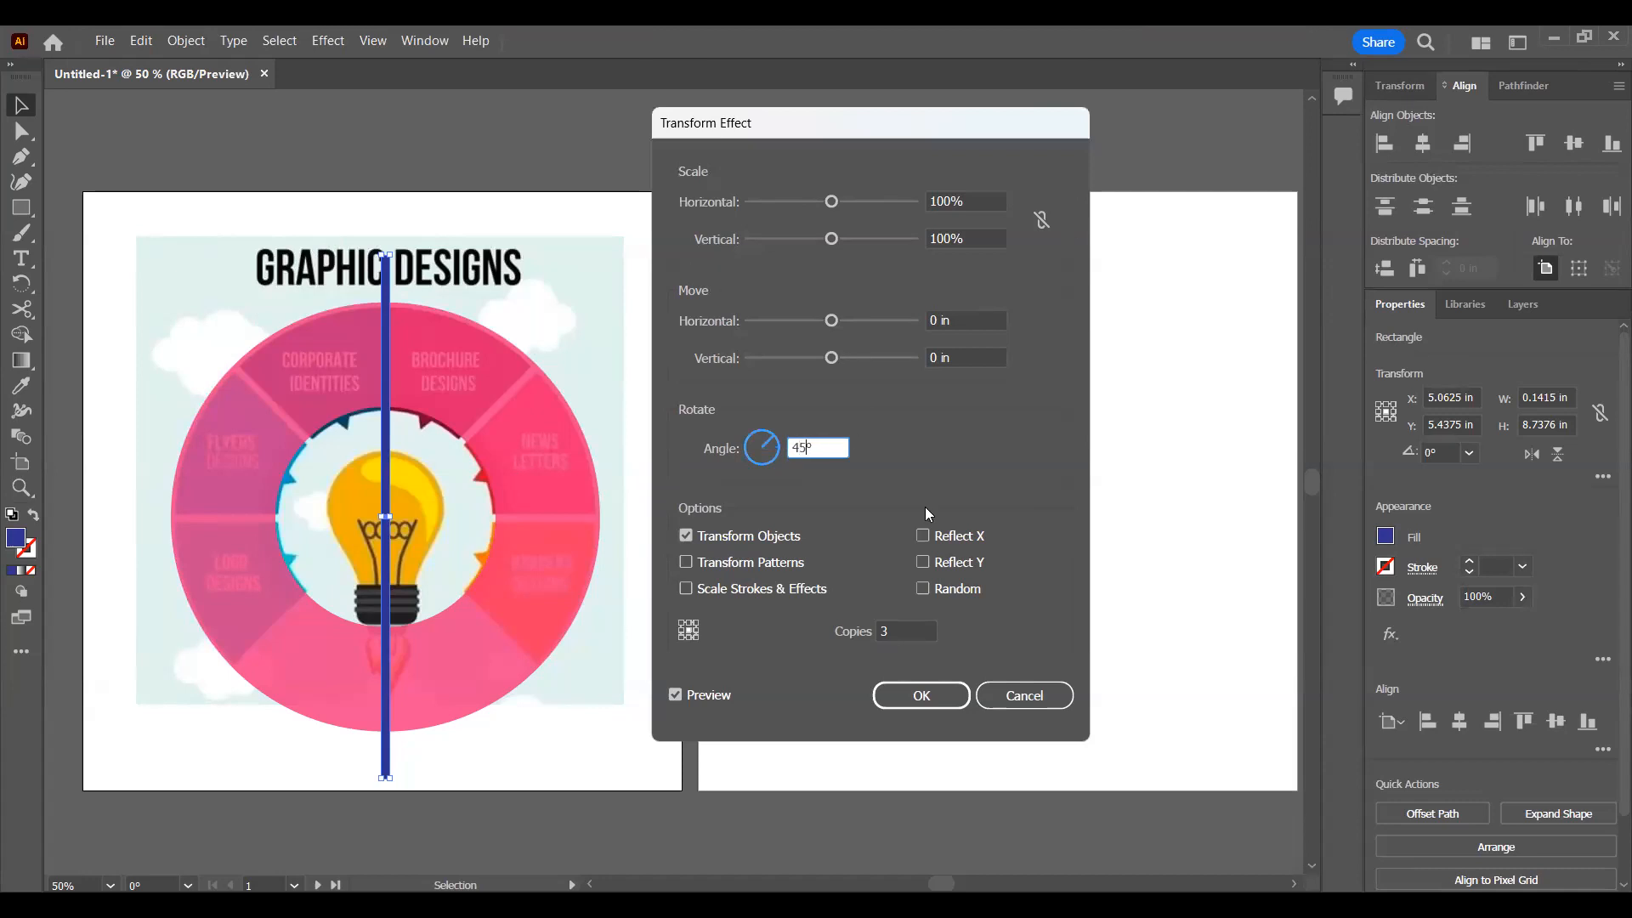
{"action": "left_click", "coordinate": [919, 628]}
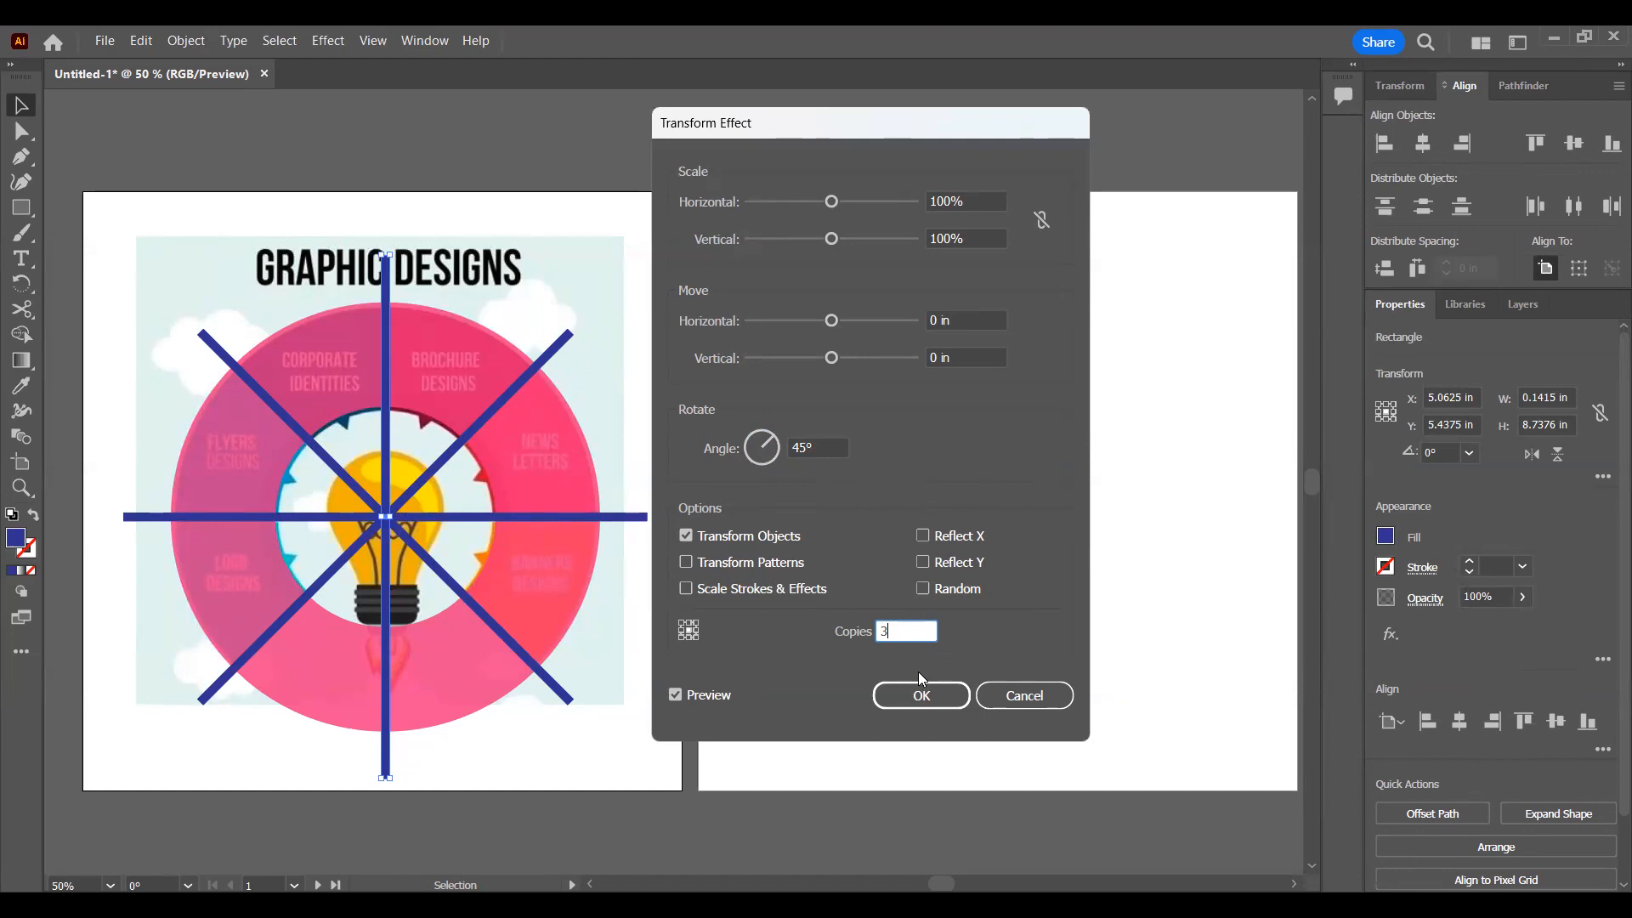
{"action": "left_click", "coordinate": [919, 696]}
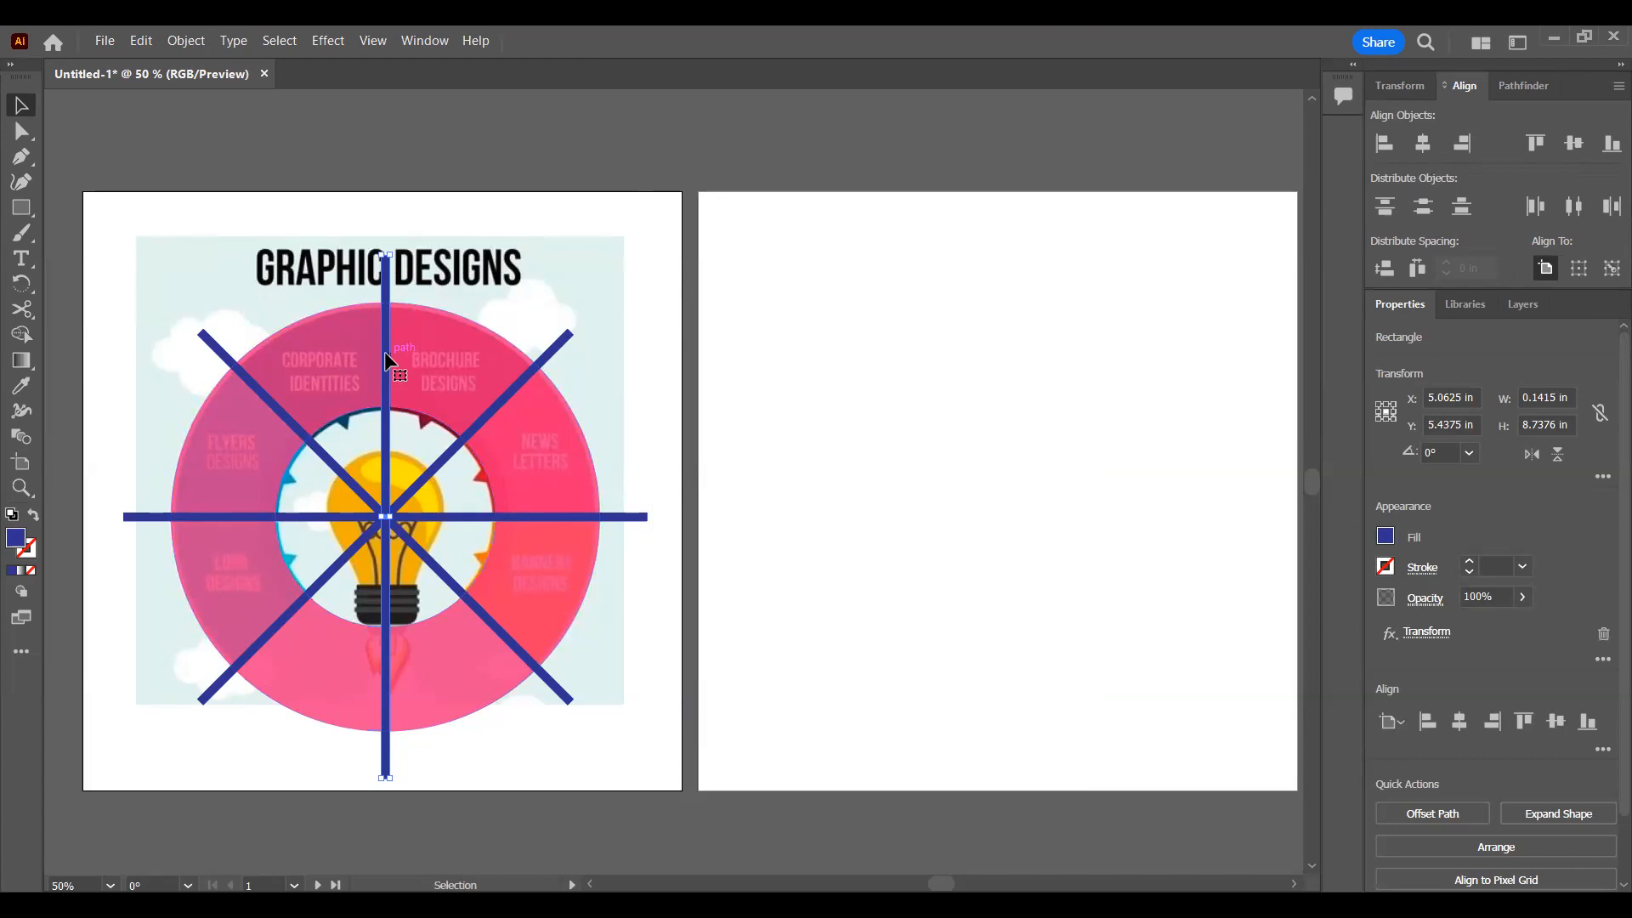
Step: Try to resize the blue bar together with its rotated copies, and undo the resize
{"action": "left_click", "coordinate": [1472, 304]}
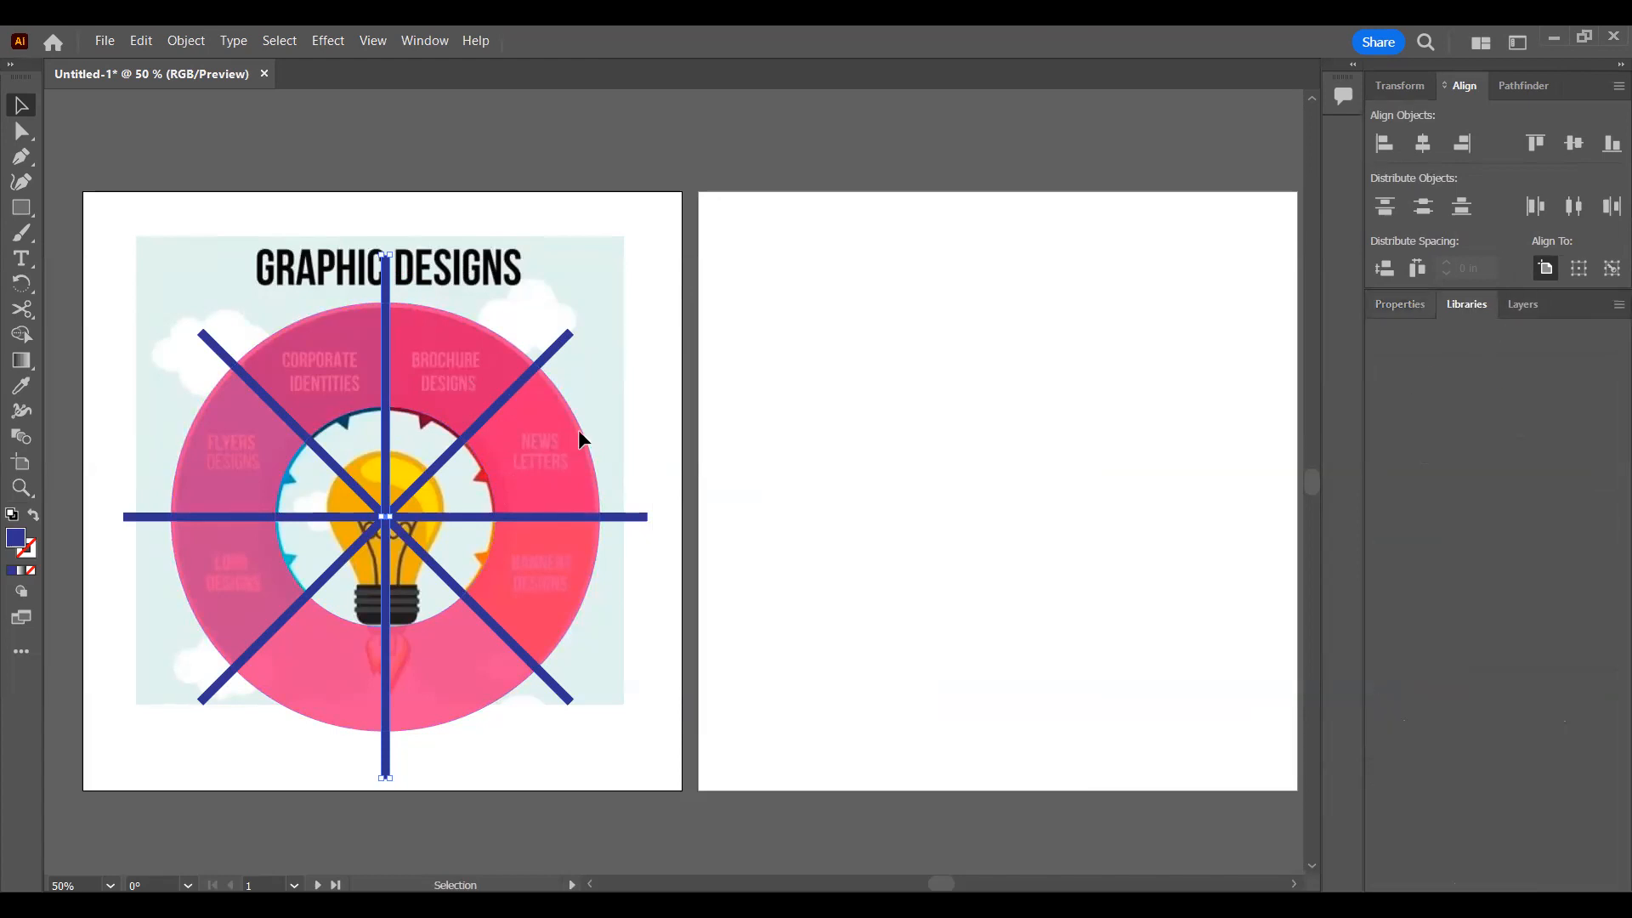
{"action": "left_click", "coordinate": [1400, 304]}
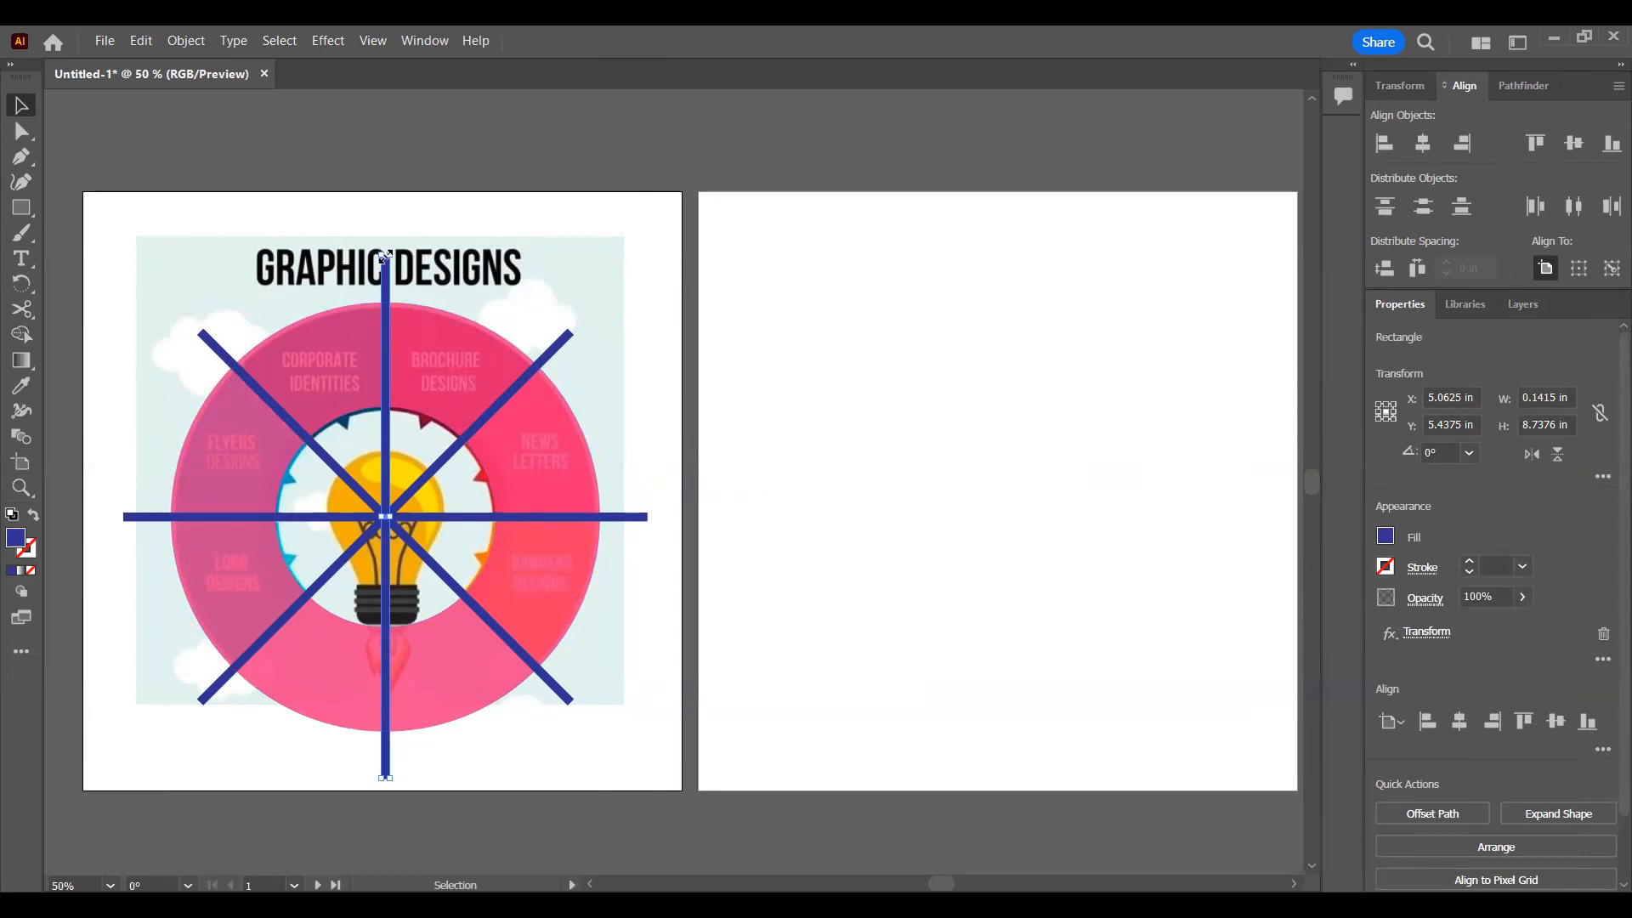
{"action": "left_click_drag", "start_coordinate": [384, 254], "coordinate": [414, 306]}
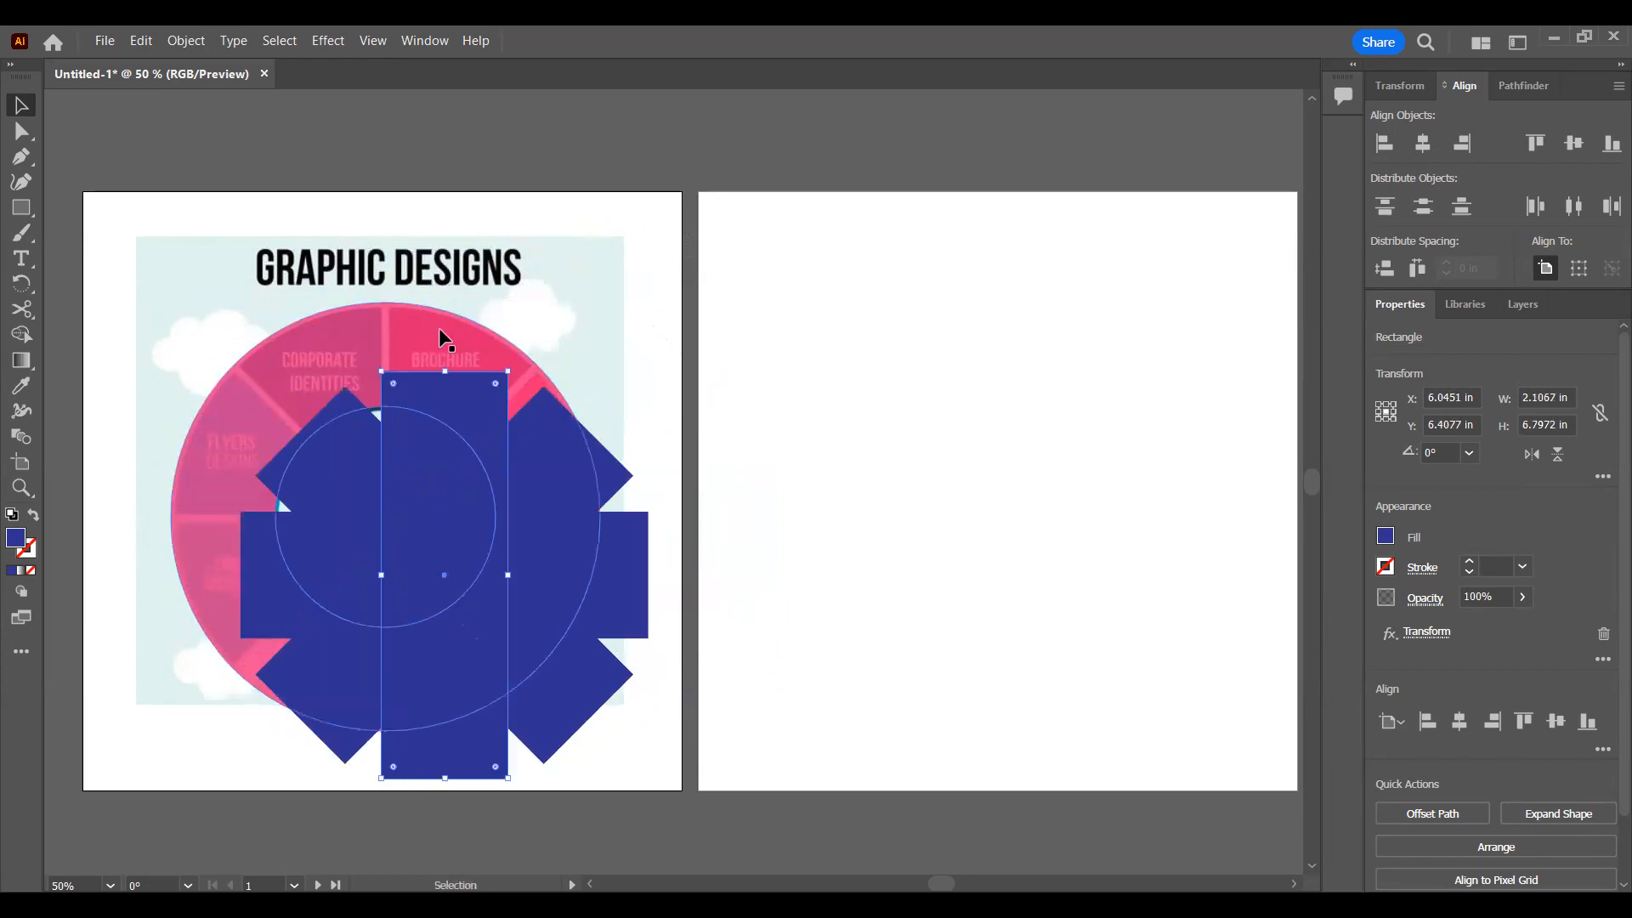
{"action": "key", "text": "ctrl+z"}
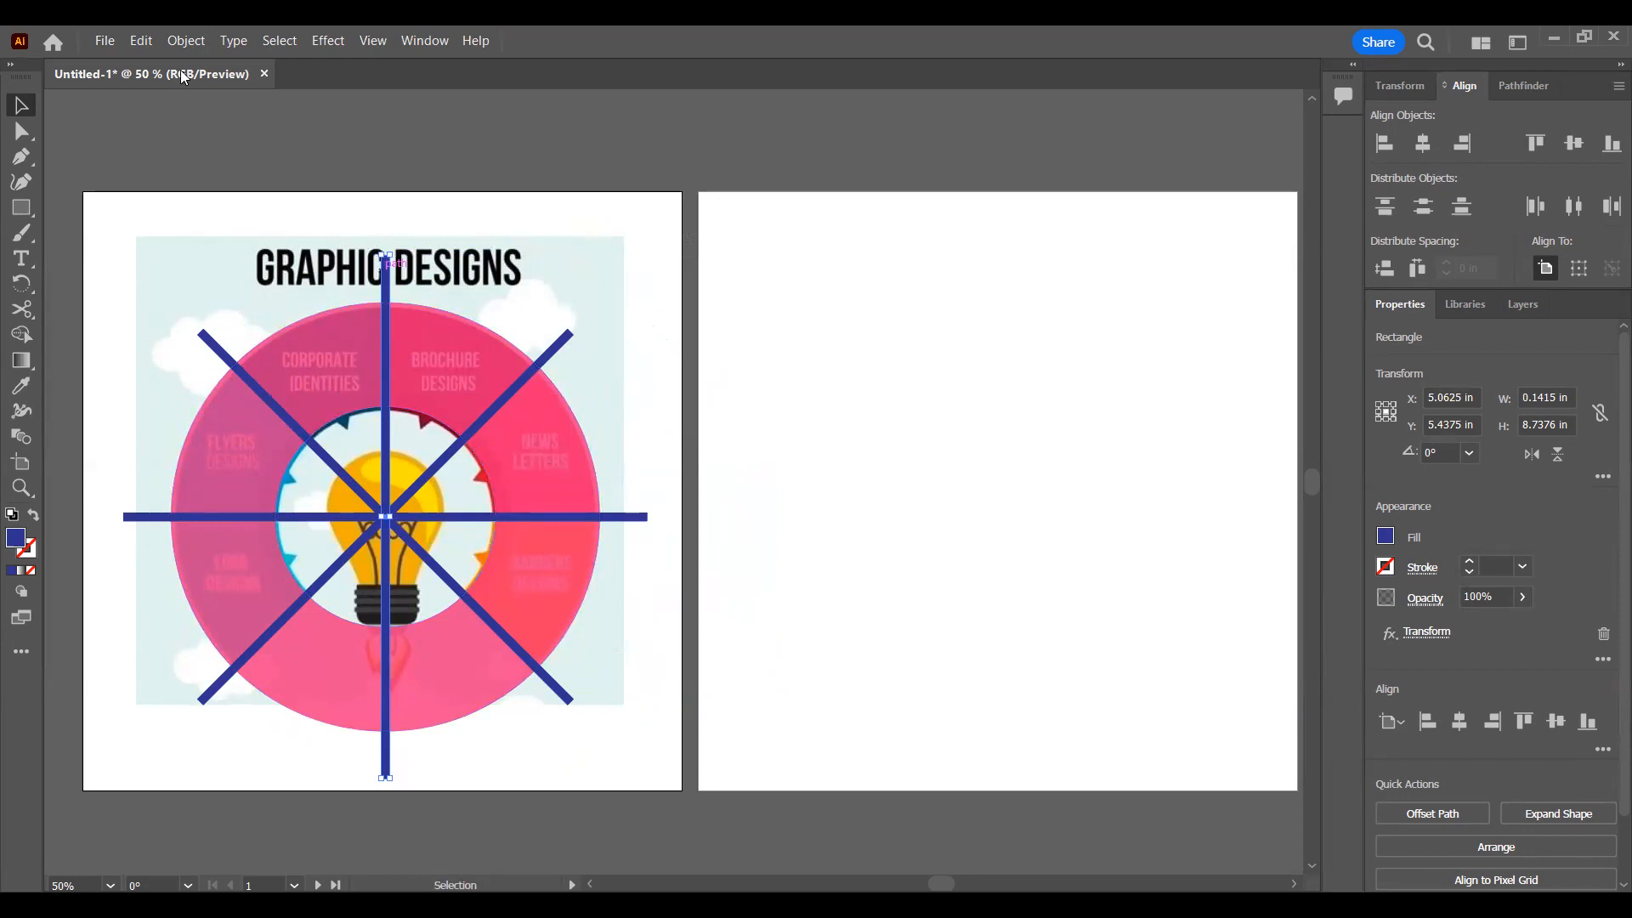
Step: Expand the appearance of the transformed blue bar into separate shapes and deselect the result
{"action": "left_click", "coordinate": [186, 40]}
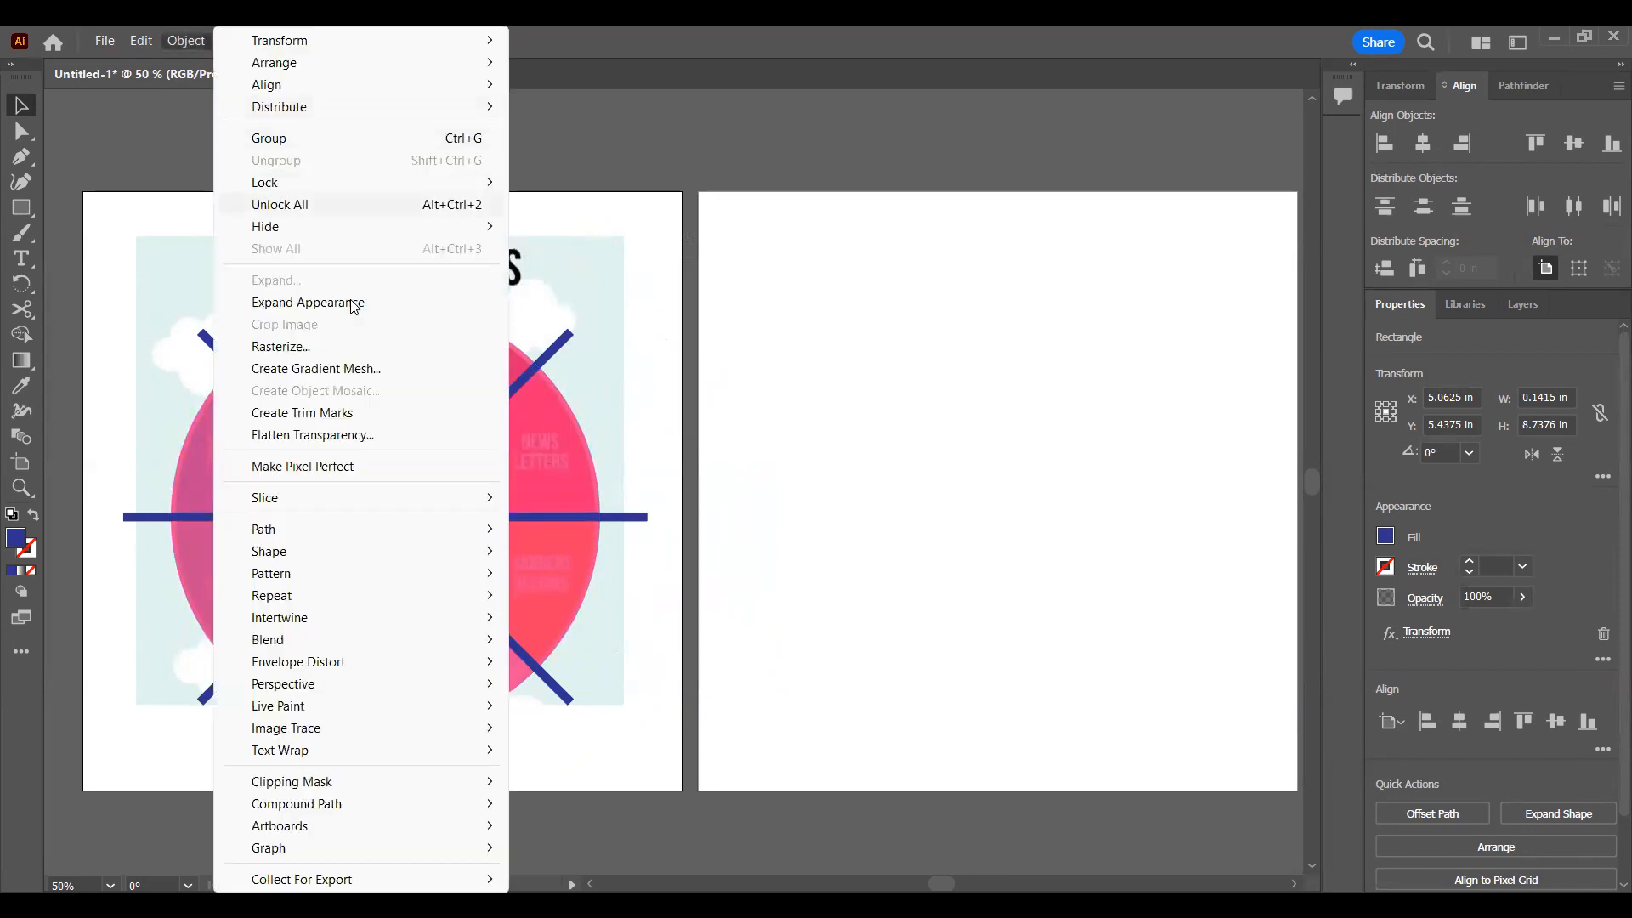
{"action": "left_click", "coordinate": [352, 303]}
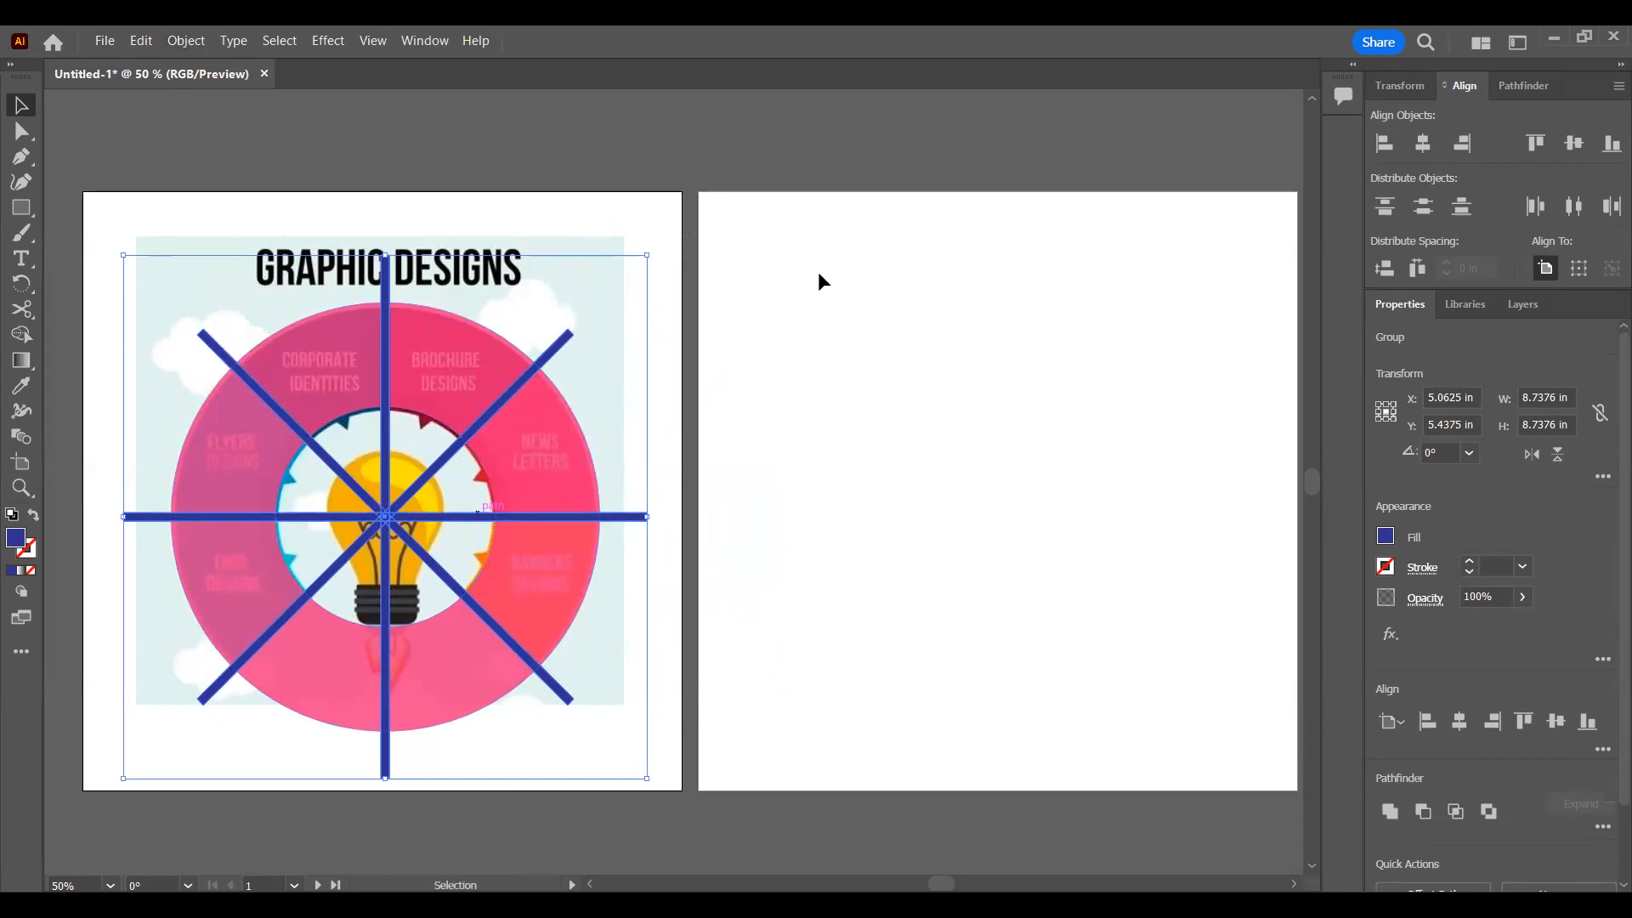
{"action": "left_click", "coordinate": [716, 227]}
{"action": "left_click", "coordinate": [527, 367]}
{"action": "left_click", "coordinate": [797, 168]}
Step: Check with the Direct Selection tool that the expanded blue bars can be picked individually
{"action": "key", "text": "a"}
{"action": "left_click", "coordinate": [545, 358]}
{"action": "left_click", "coordinate": [386, 331]}
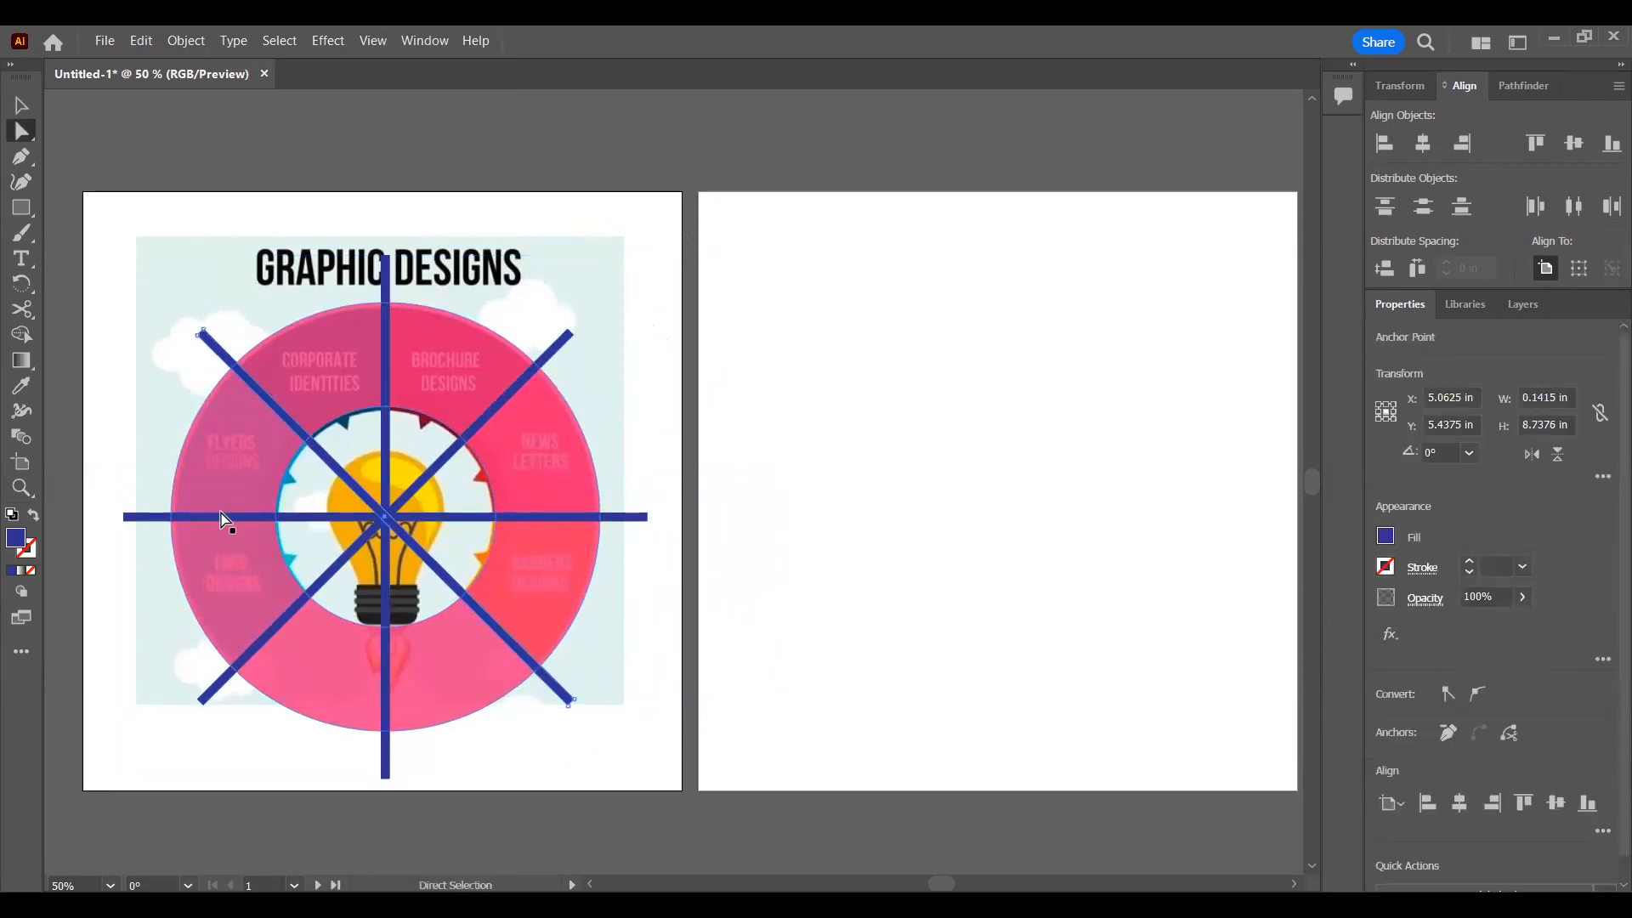
{"action": "left_click", "coordinate": [323, 578]}
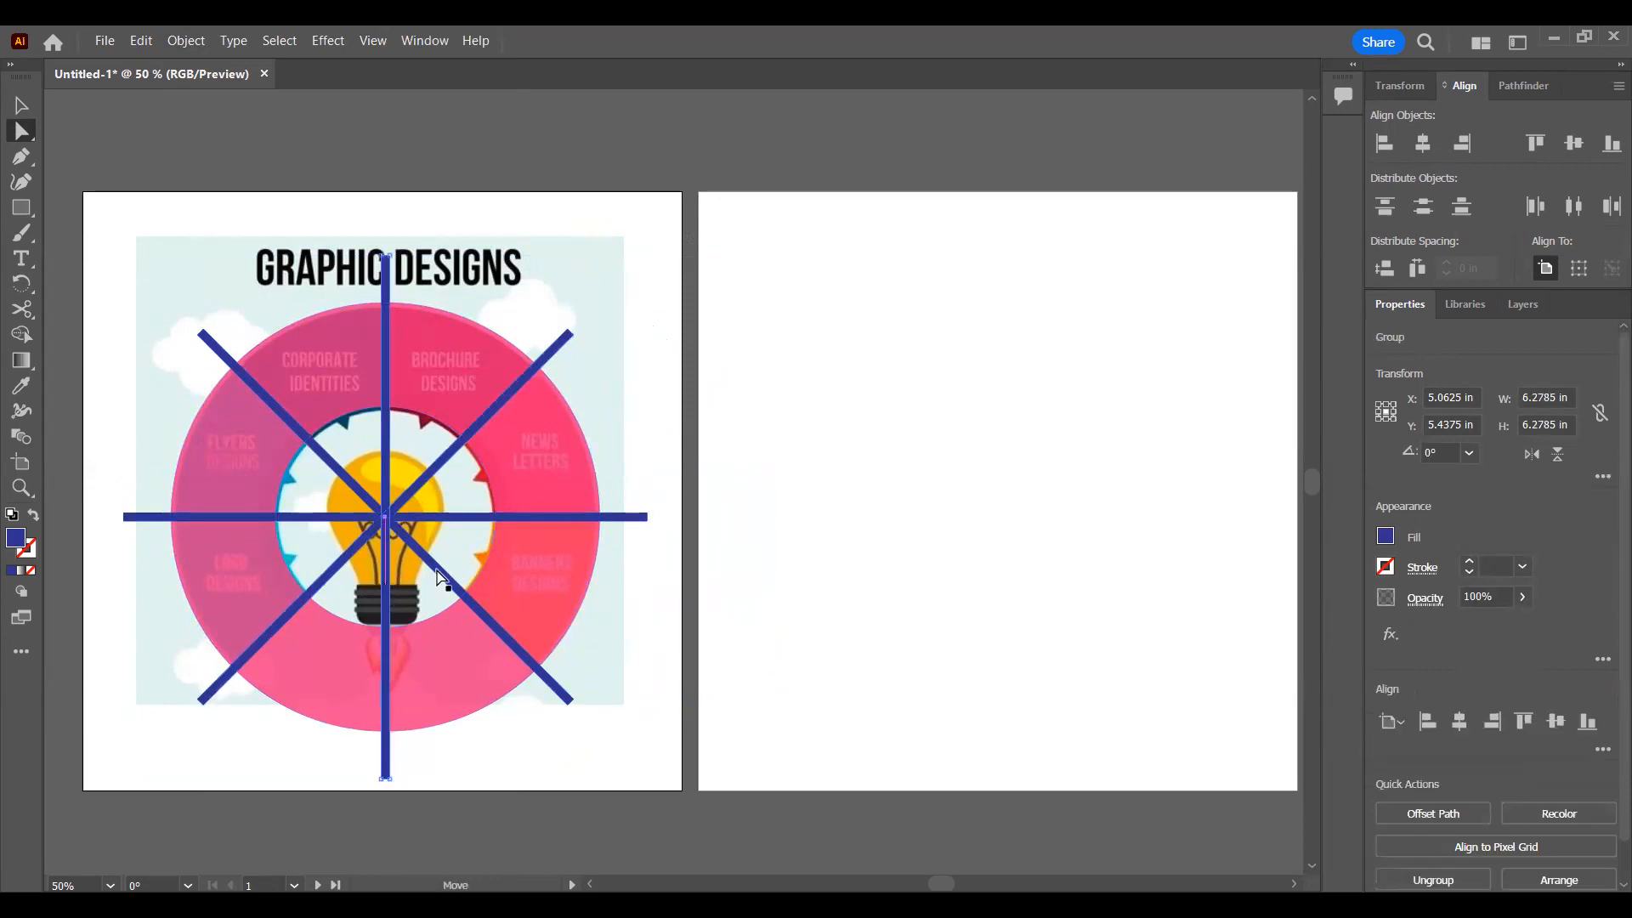
Step: Unite the group of crossing blue bars into a single shape with Pathfinder
{"action": "key", "text": "v"}
{"action": "left_click", "coordinate": [637, 513]}
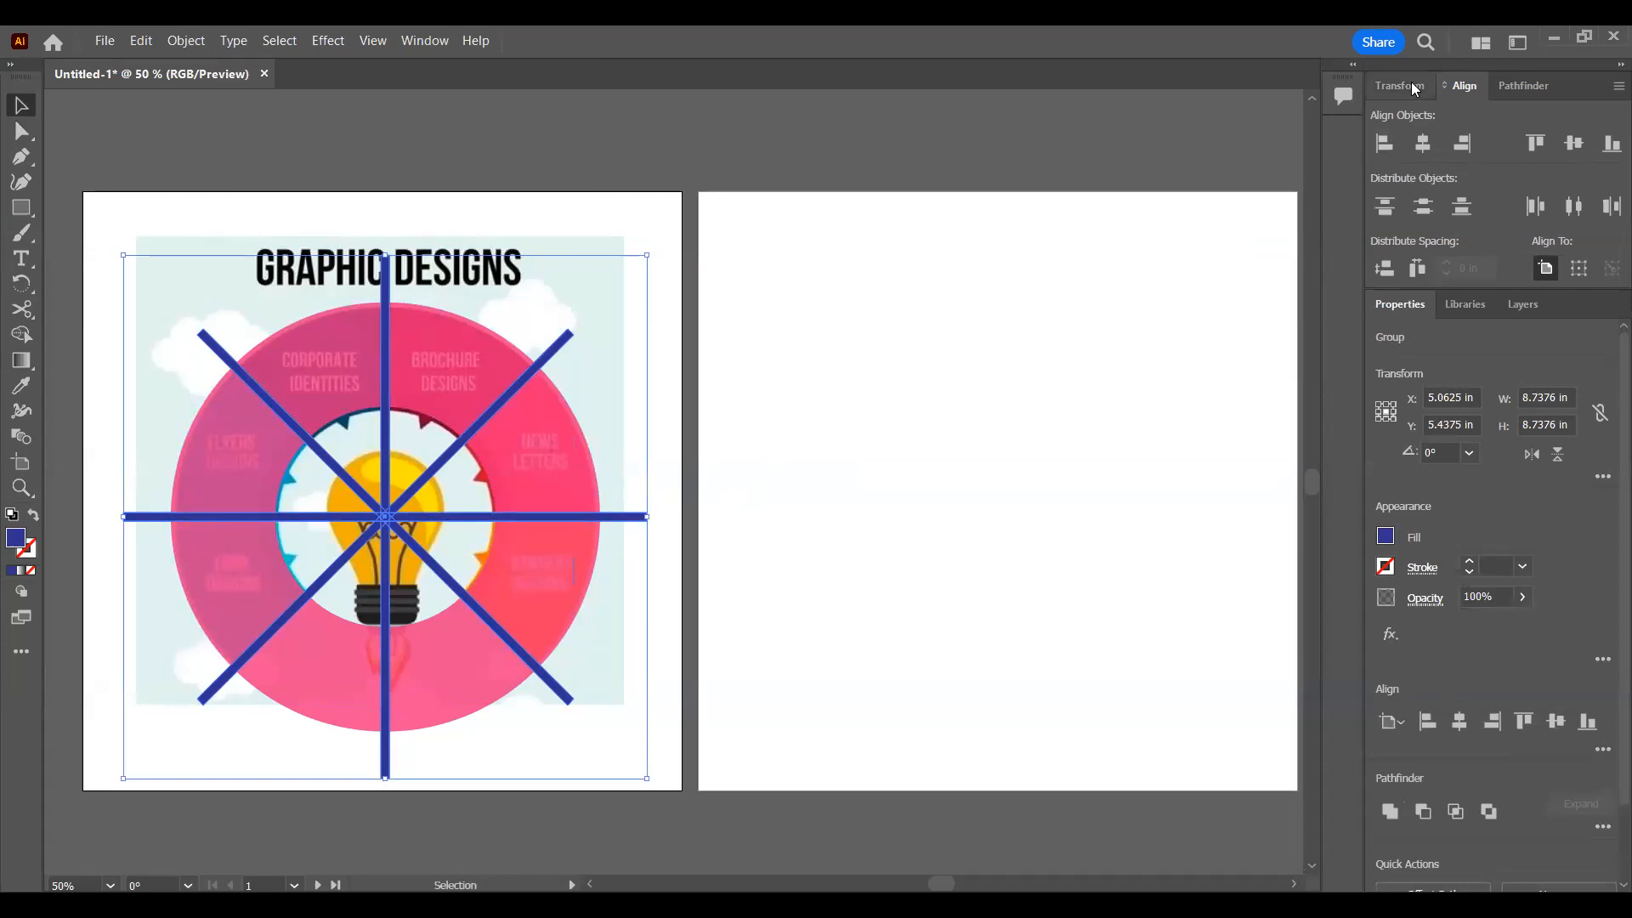
{"action": "left_click", "coordinate": [1521, 85]}
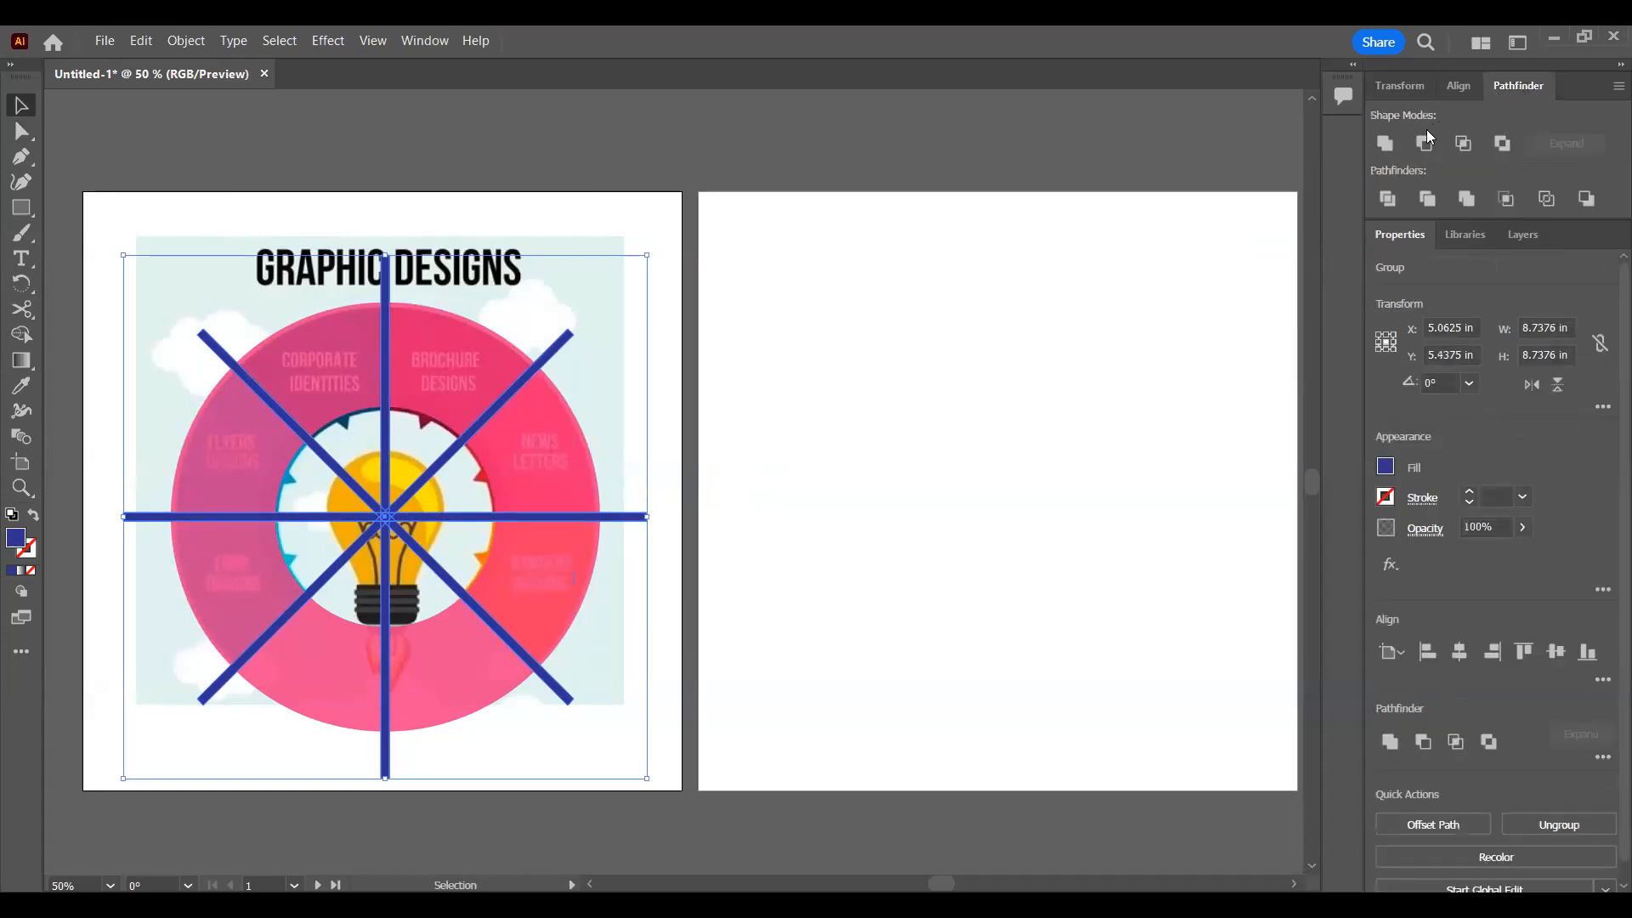
{"action": "left_click", "coordinate": [1386, 143]}
{"action": "left_click", "coordinate": [980, 354]}
{"action": "left_click", "coordinate": [488, 406]}
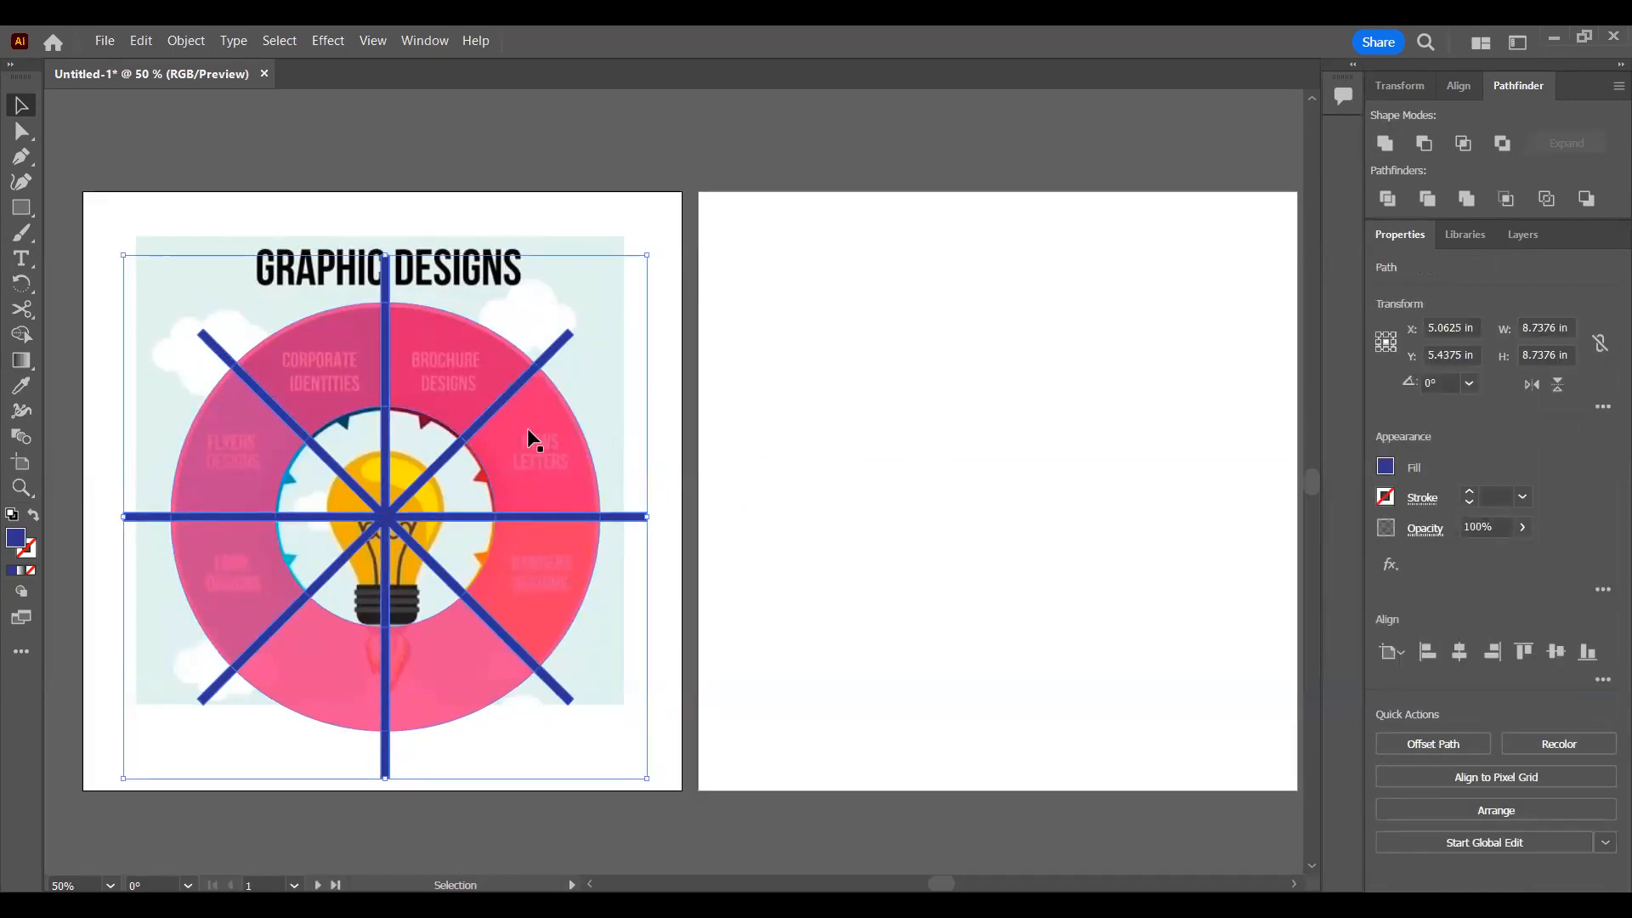
Step: Select the united bars together with the pink ring and subtract the bars with Minus Front, leaving the result deselected
{"action": "left_click", "coordinate": [1466, 234]}
{"action": "left_click", "coordinate": [1524, 234]}
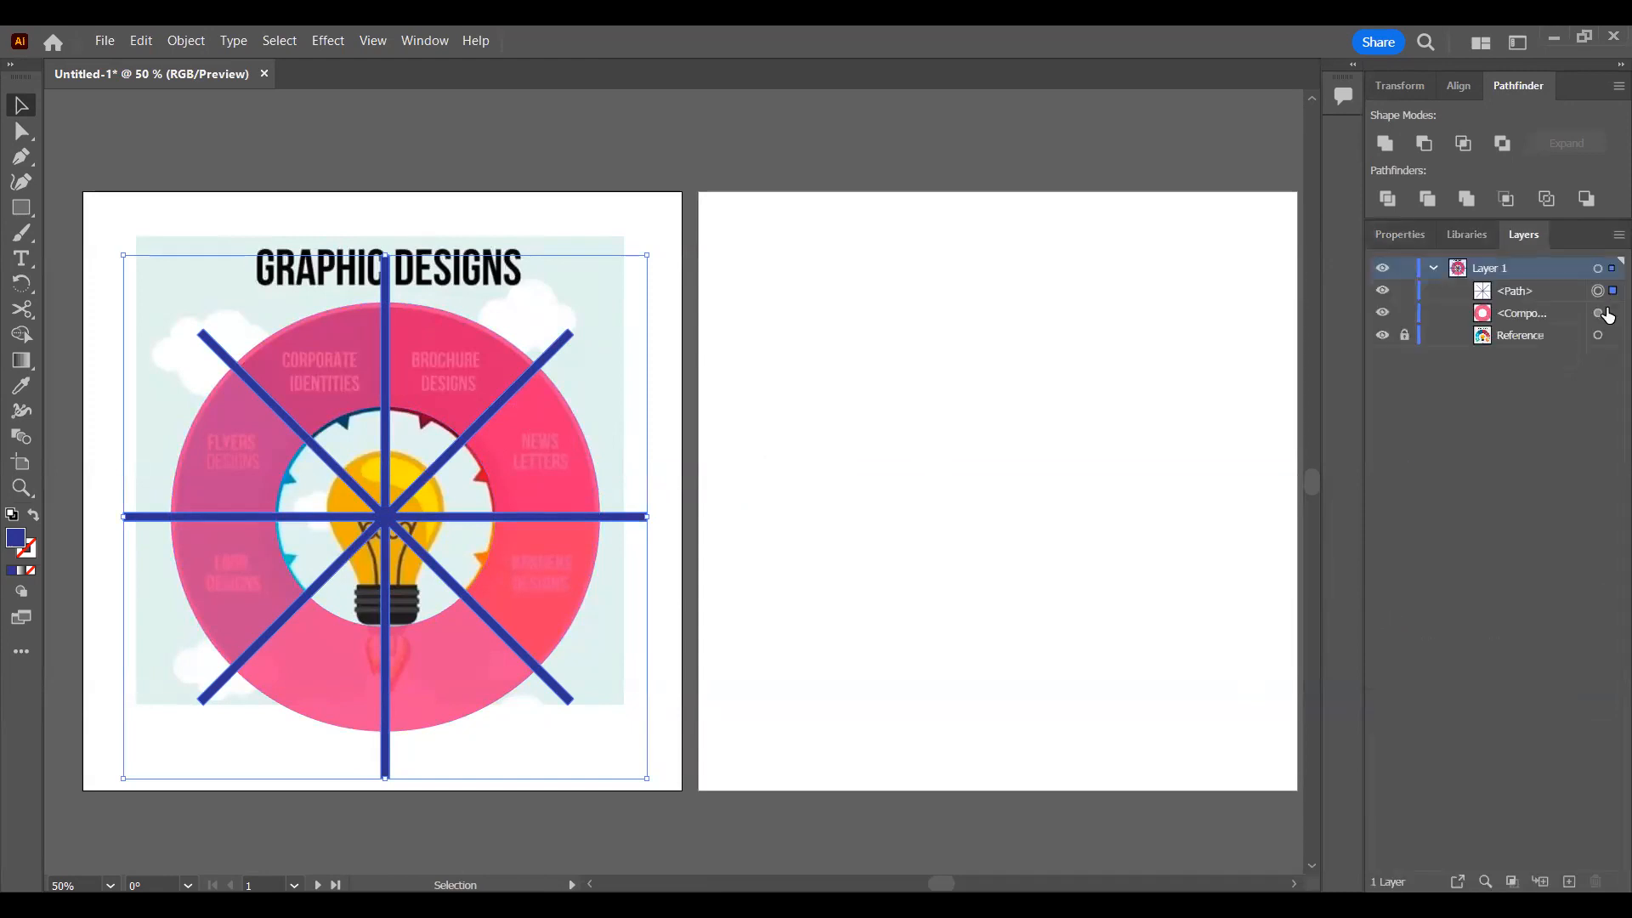
{"action": "left_click", "coordinate": [1609, 314], "text": "shift"}
{"action": "left_click", "coordinate": [1424, 143]}
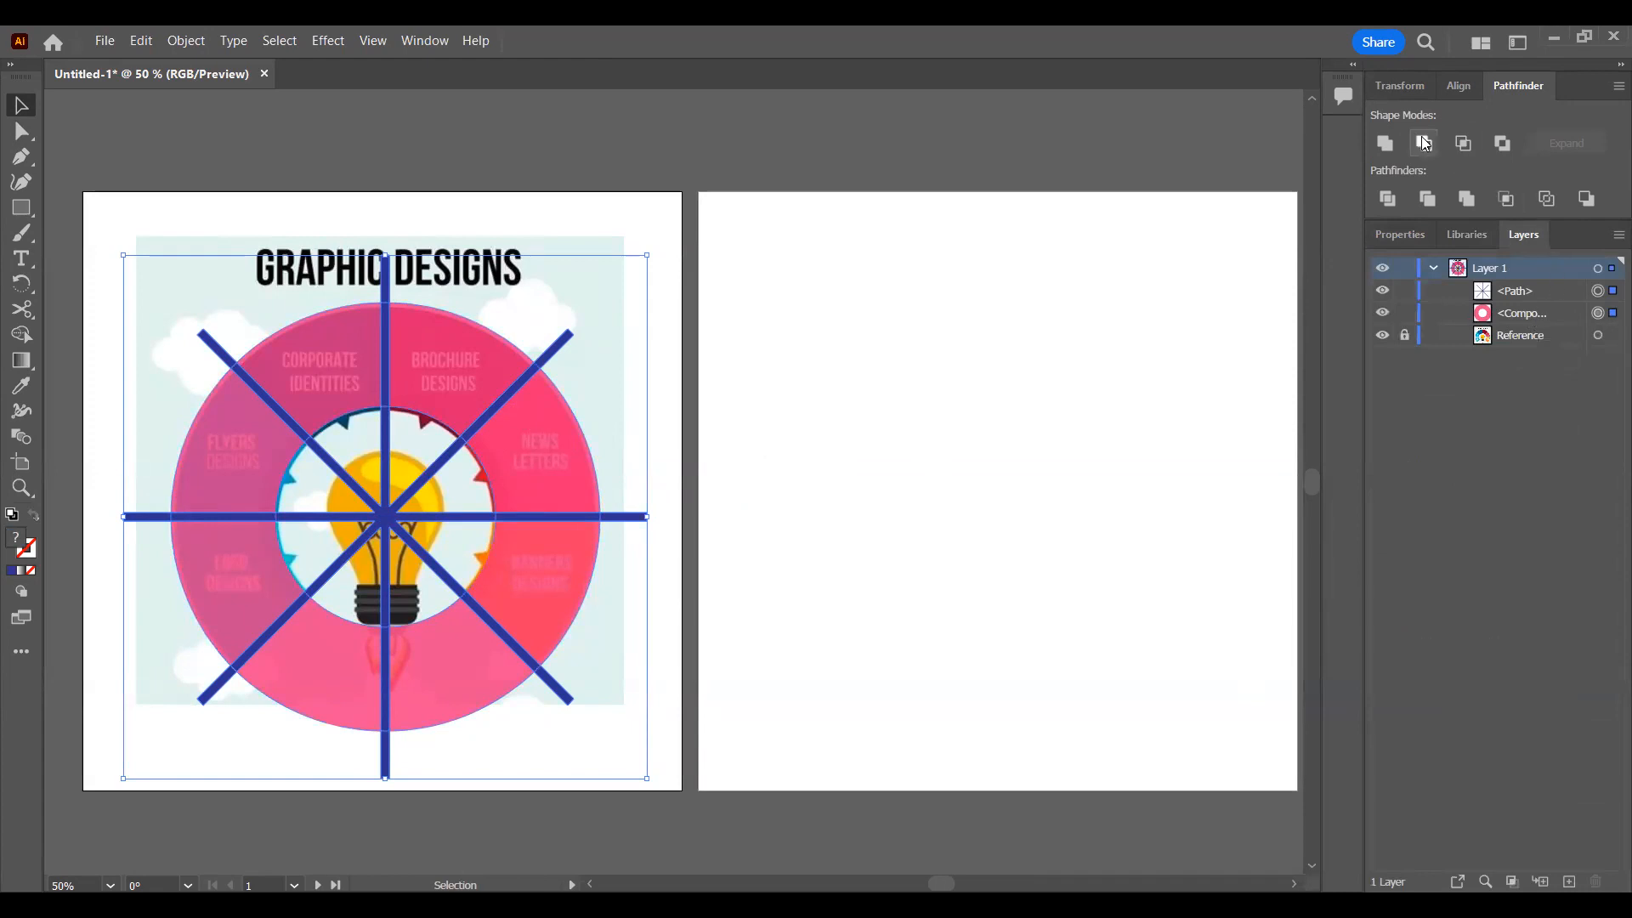
{"action": "left_click", "coordinate": [844, 221]}
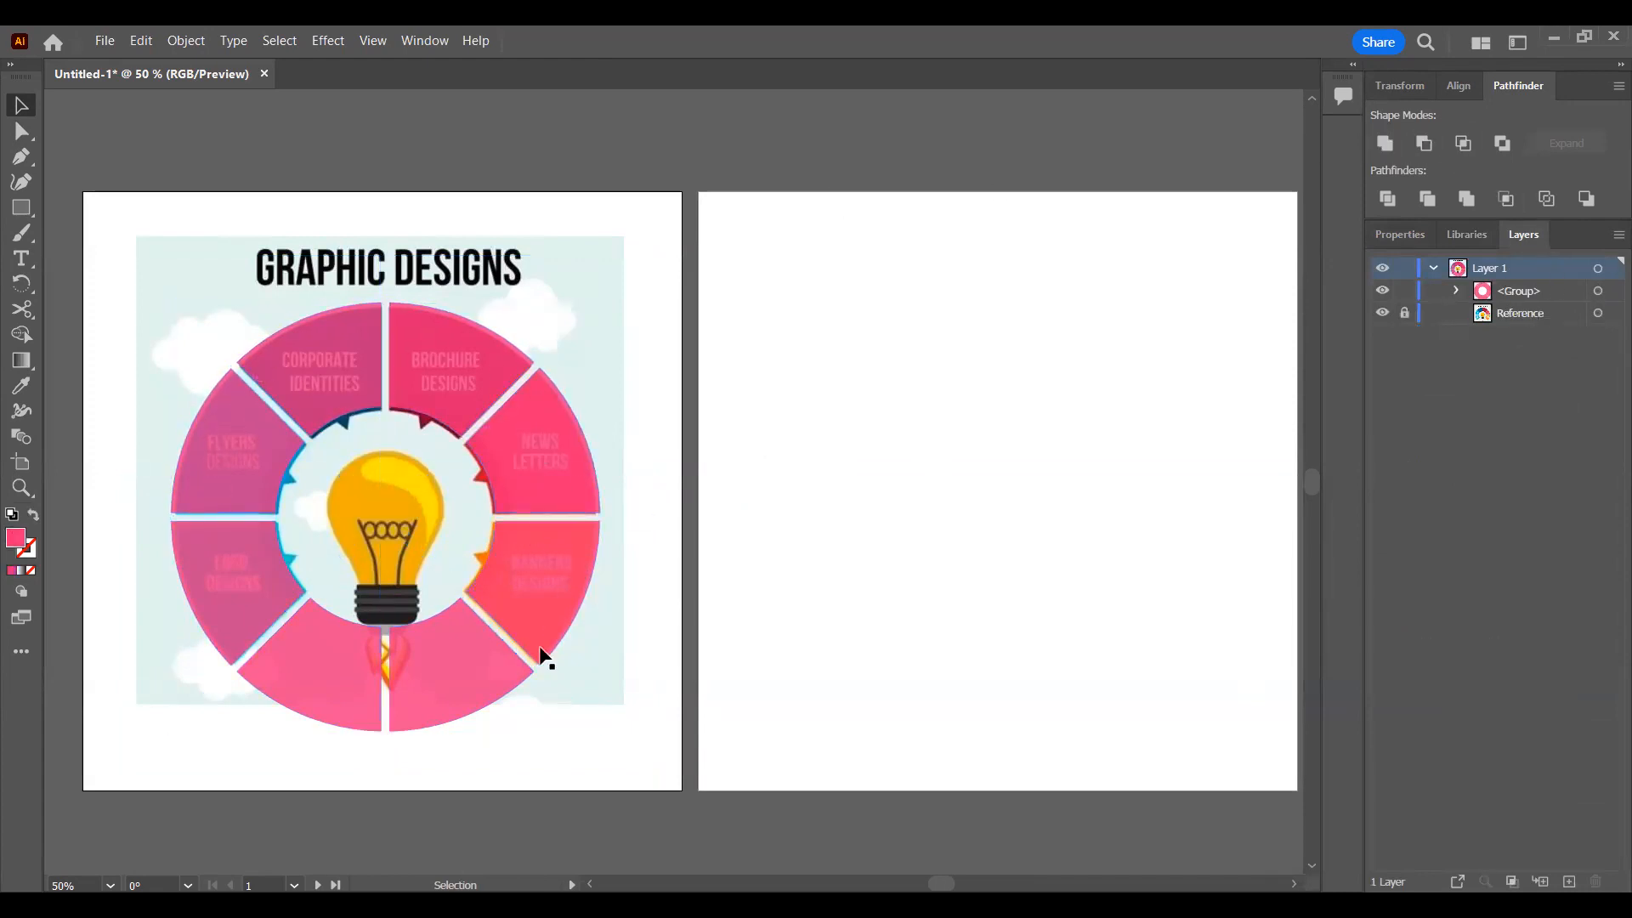
Step: Expand the ring group's layer entry, move the segmented ring onto the center of the second artboard, and deselect it
{"action": "left_click", "coordinate": [1455, 289]}
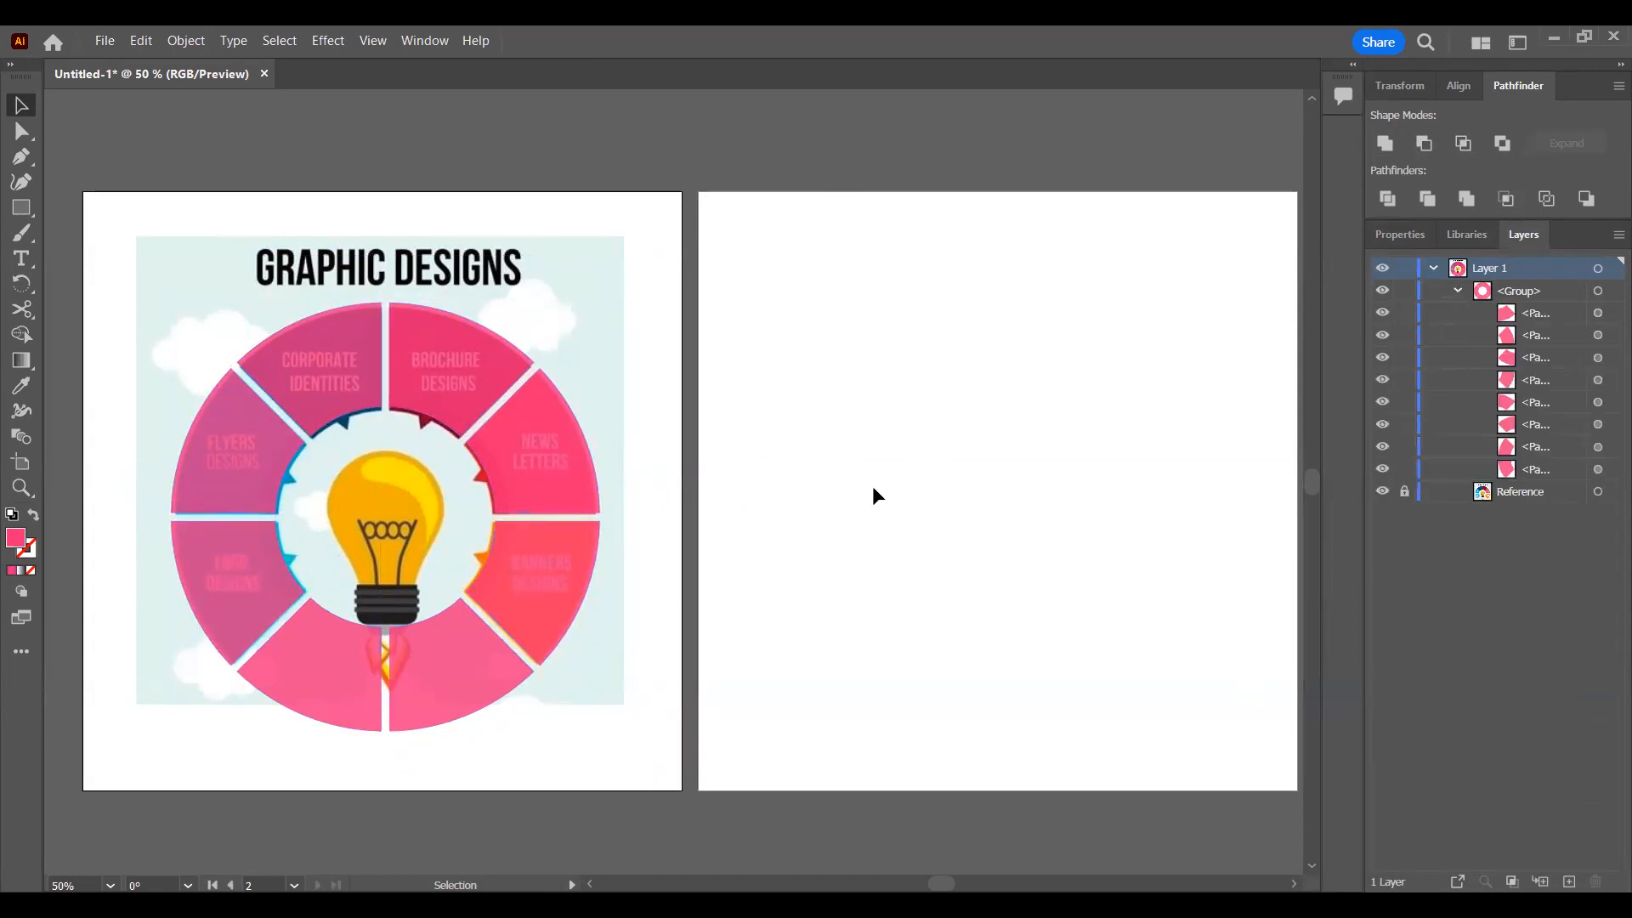
{"action": "left_click", "coordinate": [531, 462]}
{"action": "left_click_drag", "start_coordinate": [531, 462], "coordinate": [1149, 441]}
{"action": "left_click_drag", "start_coordinate": [727, 448], "coordinate": [726, 448]}
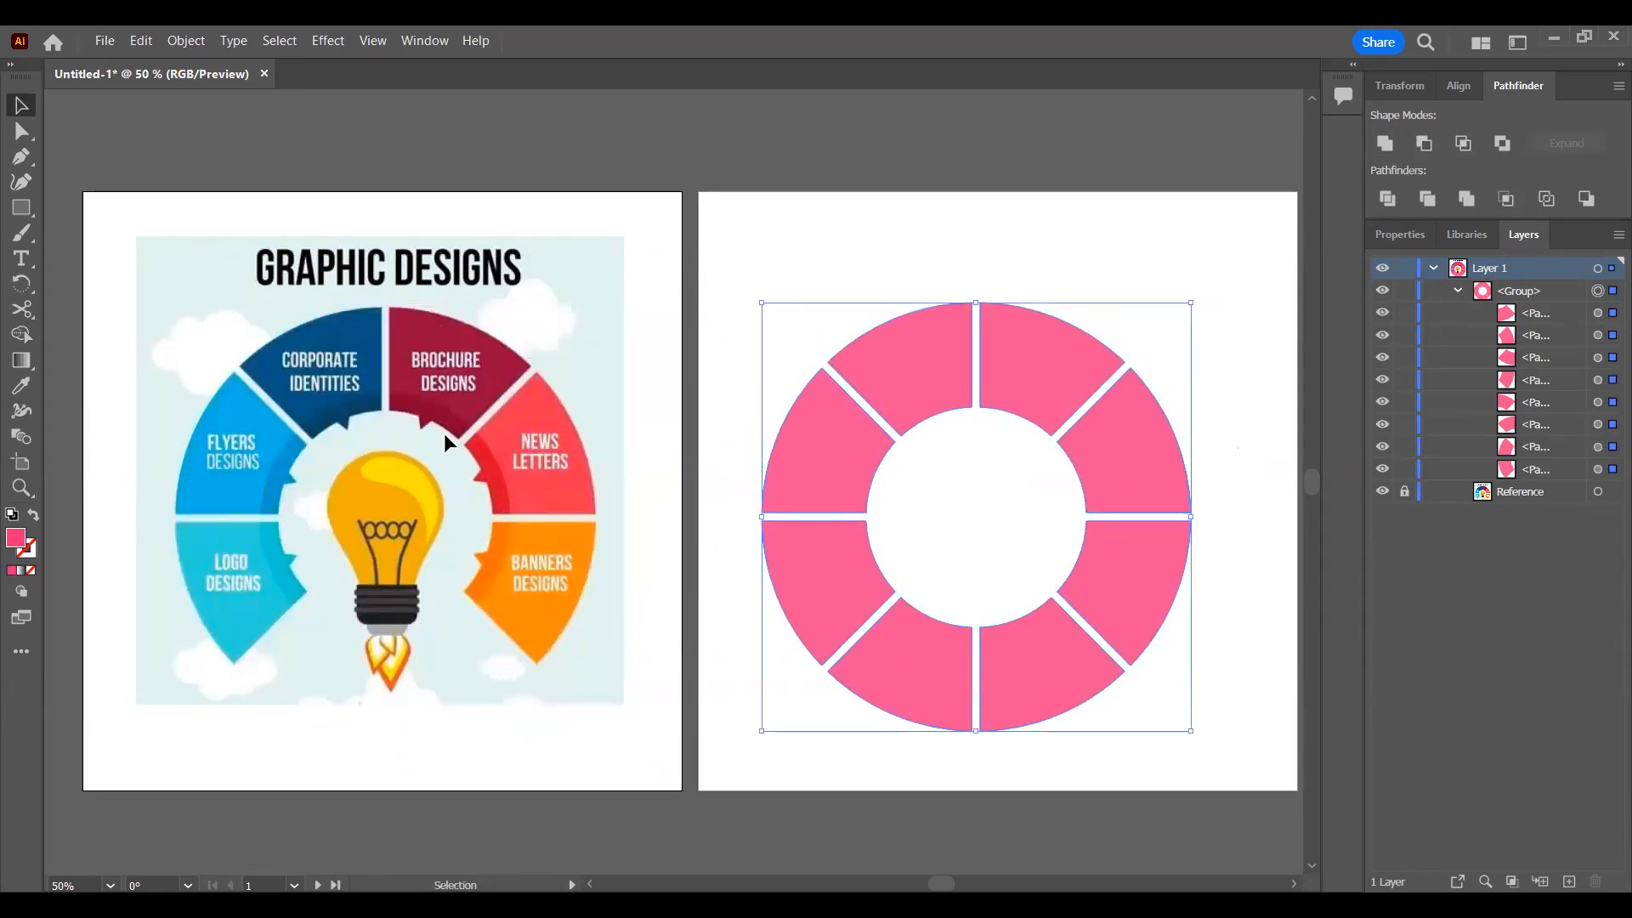
{"action": "left_click", "coordinate": [881, 257]}
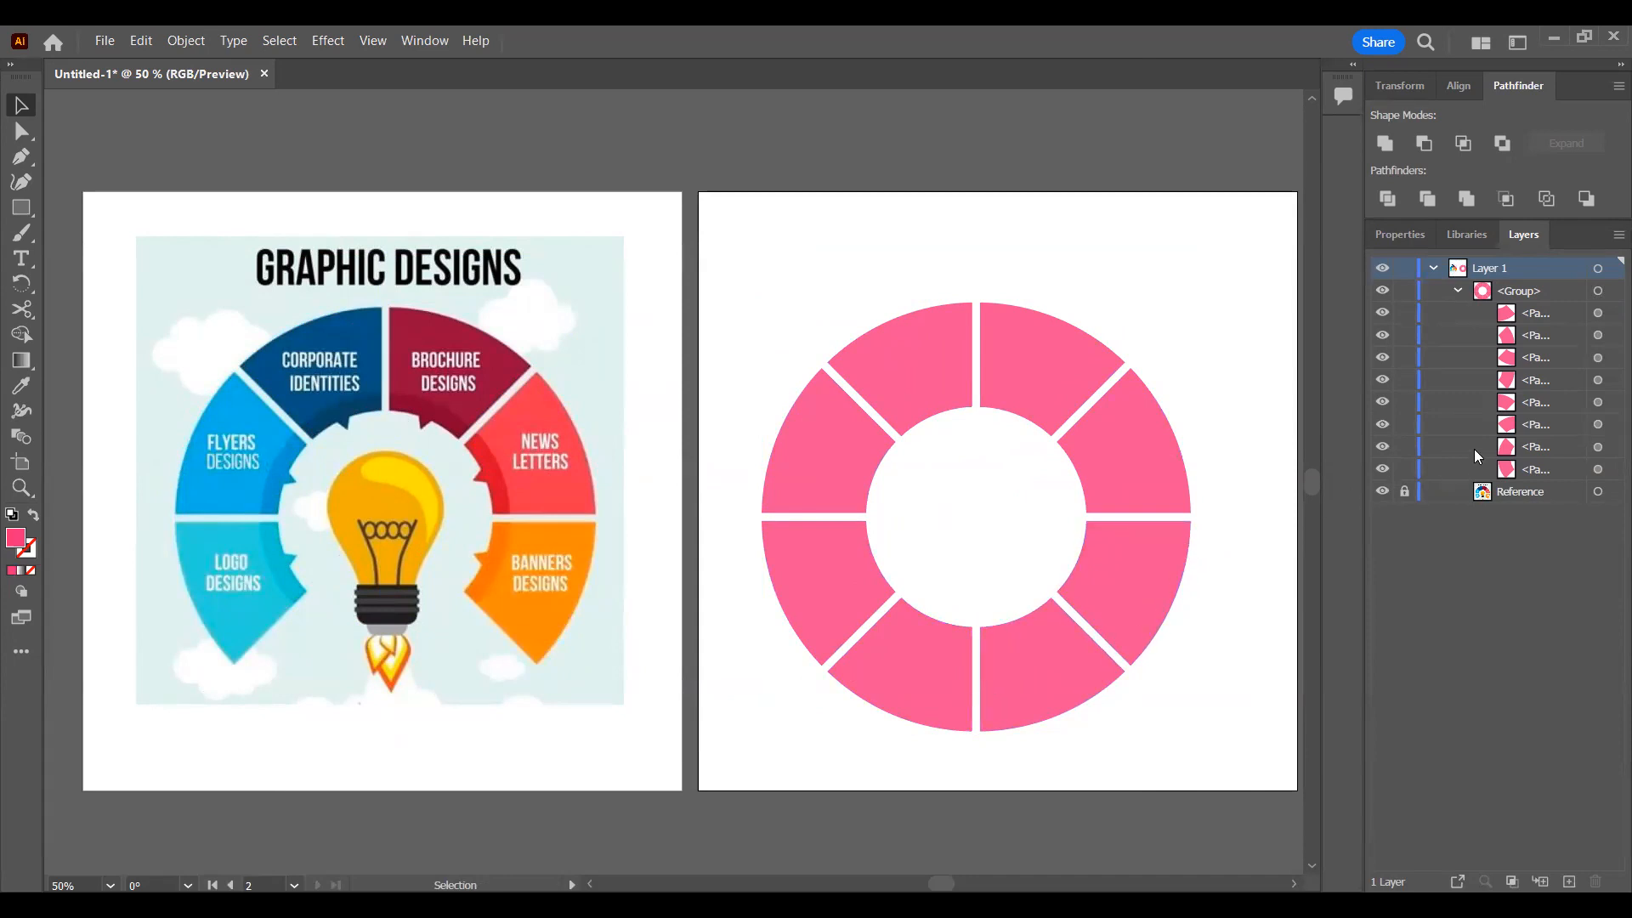
Step: Select the paths inside the segmented ring's group one after another to identify which segment each one is
{"action": "left_click", "coordinate": [1458, 293]}
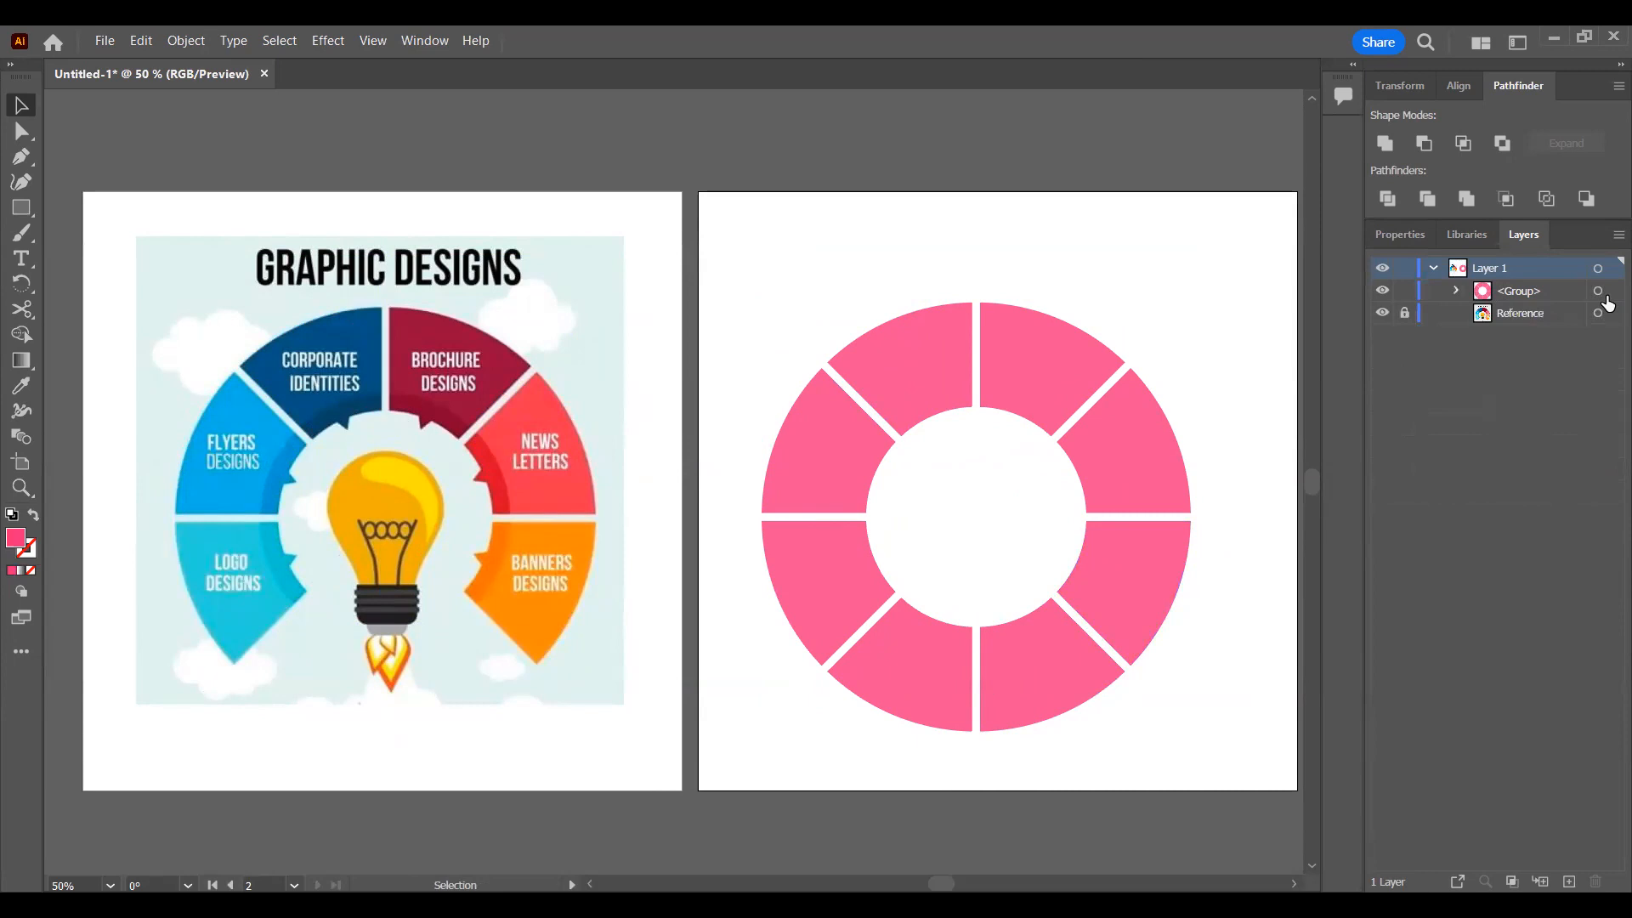
{"action": "left_click", "coordinate": [1025, 355]}
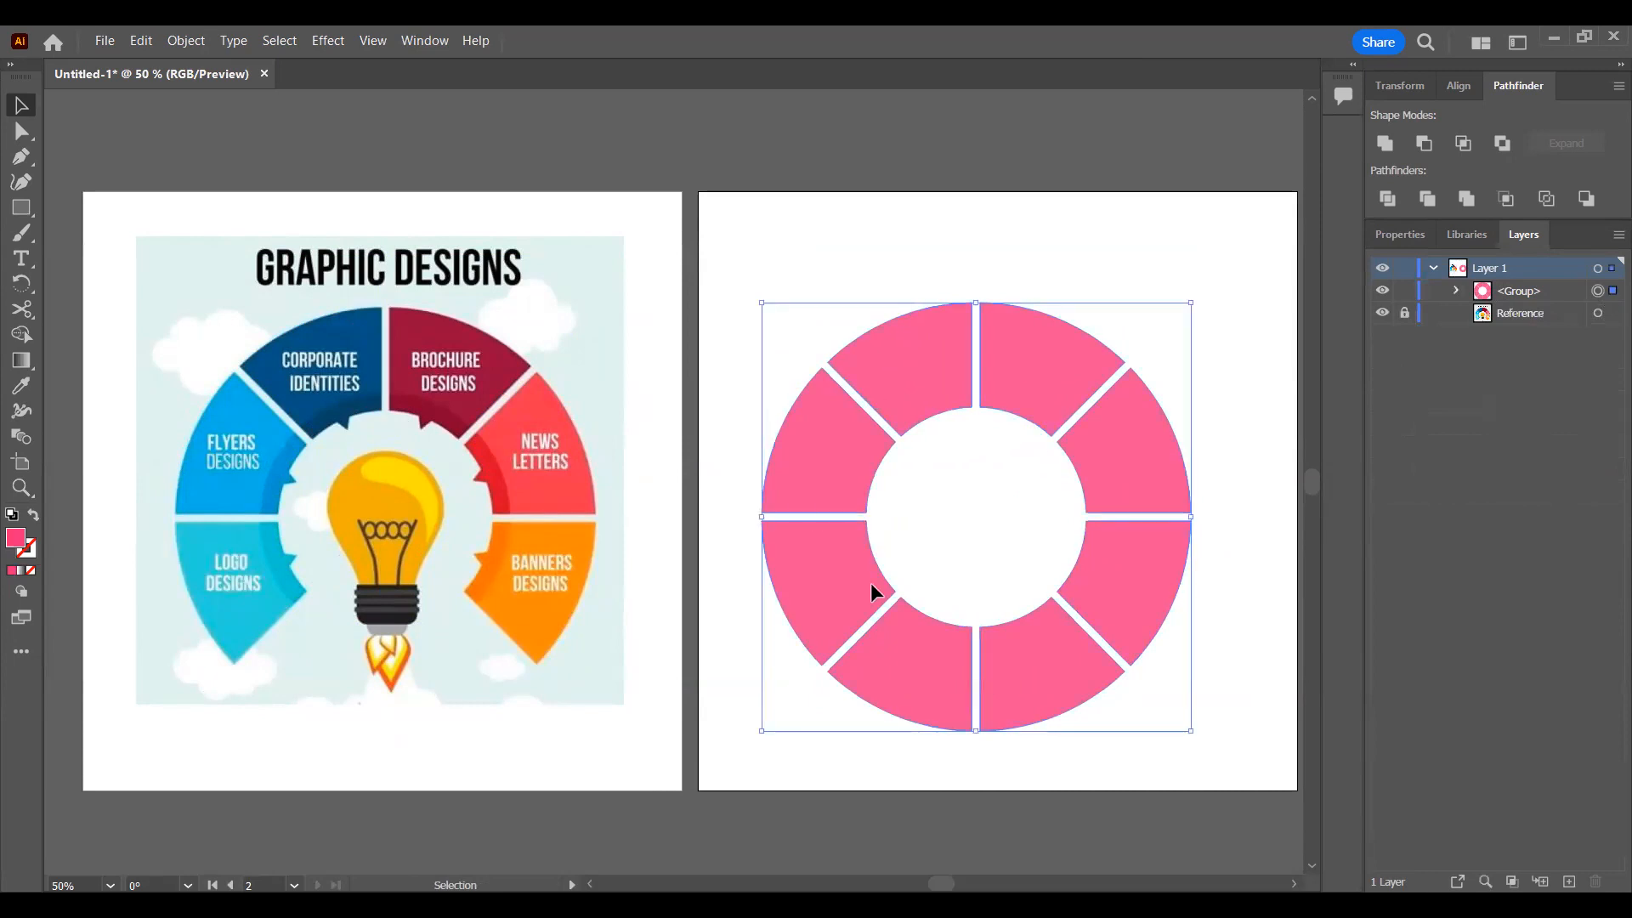
{"action": "left_click", "coordinate": [1457, 290]}
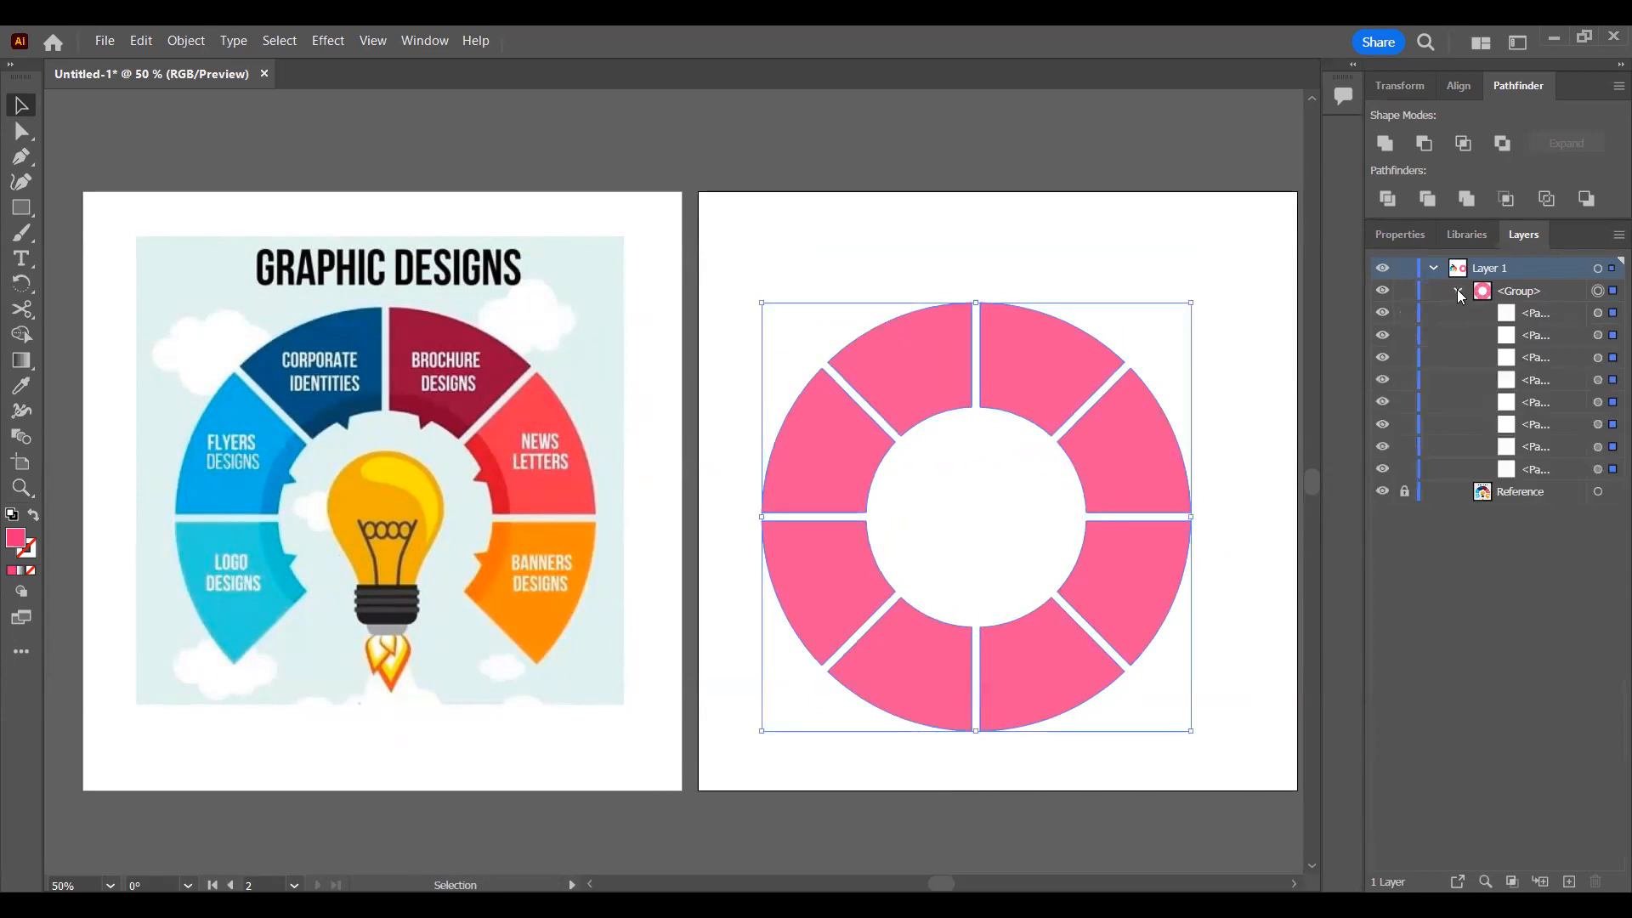
{"action": "left_click", "coordinate": [1609, 314]}
{"action": "left_click", "coordinate": [1610, 335]}
{"action": "left_click", "coordinate": [1610, 358]}
{"action": "left_click", "coordinate": [1607, 383]}
{"action": "left_click", "coordinate": [1609, 403]}
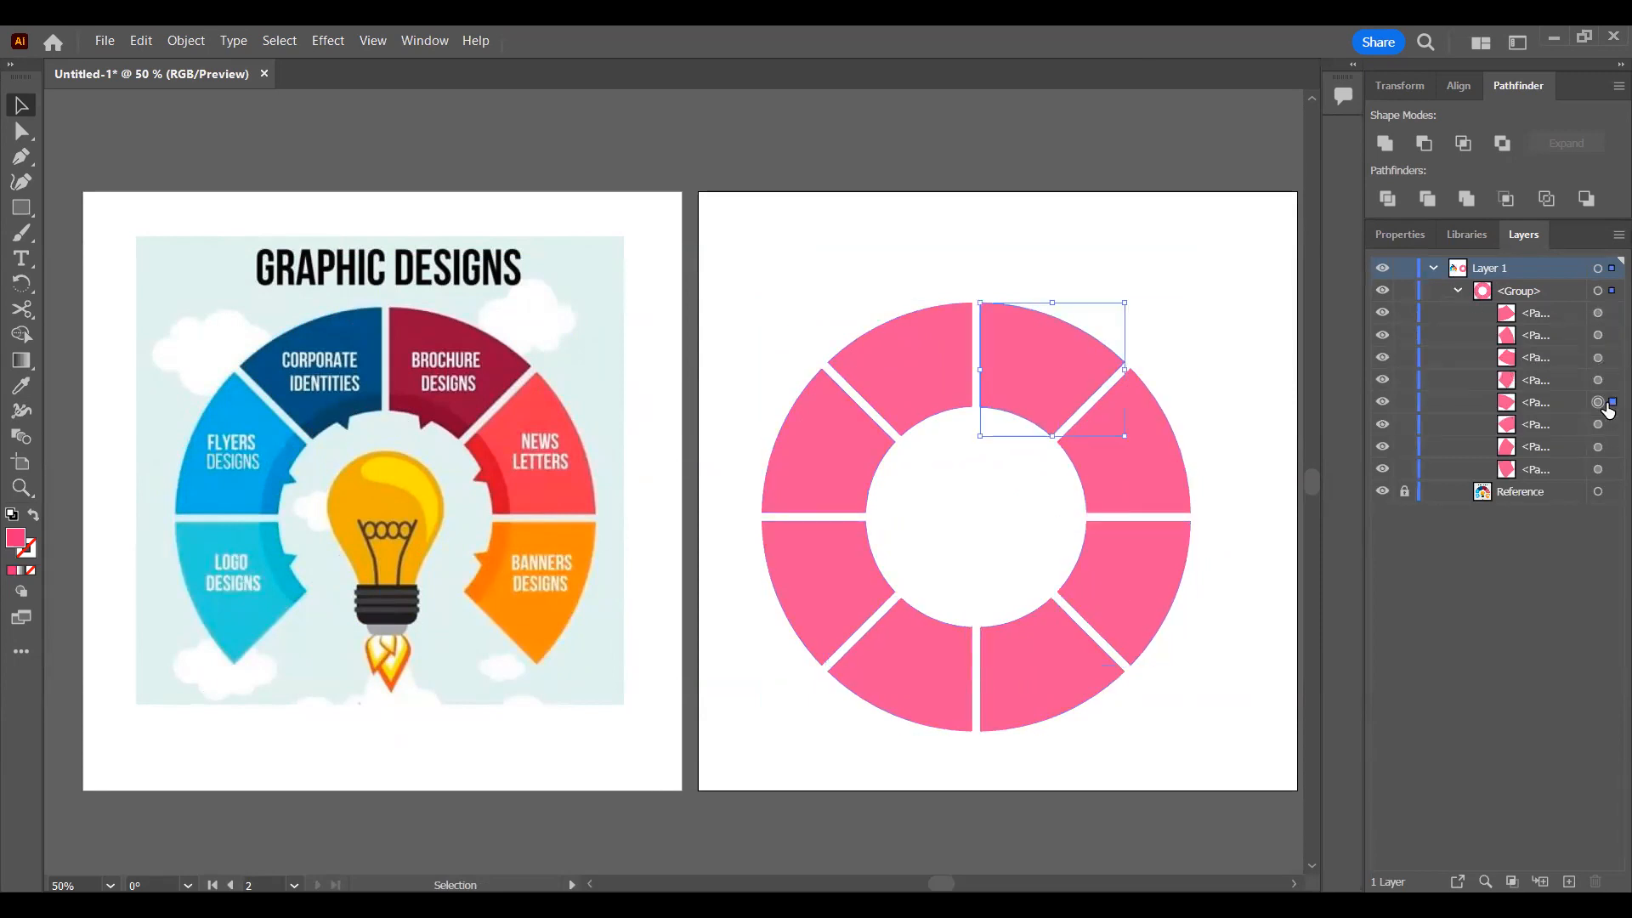
Step: Delete the two bottom segments of the pink ring, one on each side of the vertical gap
{"action": "left_click", "coordinate": [1606, 315]}
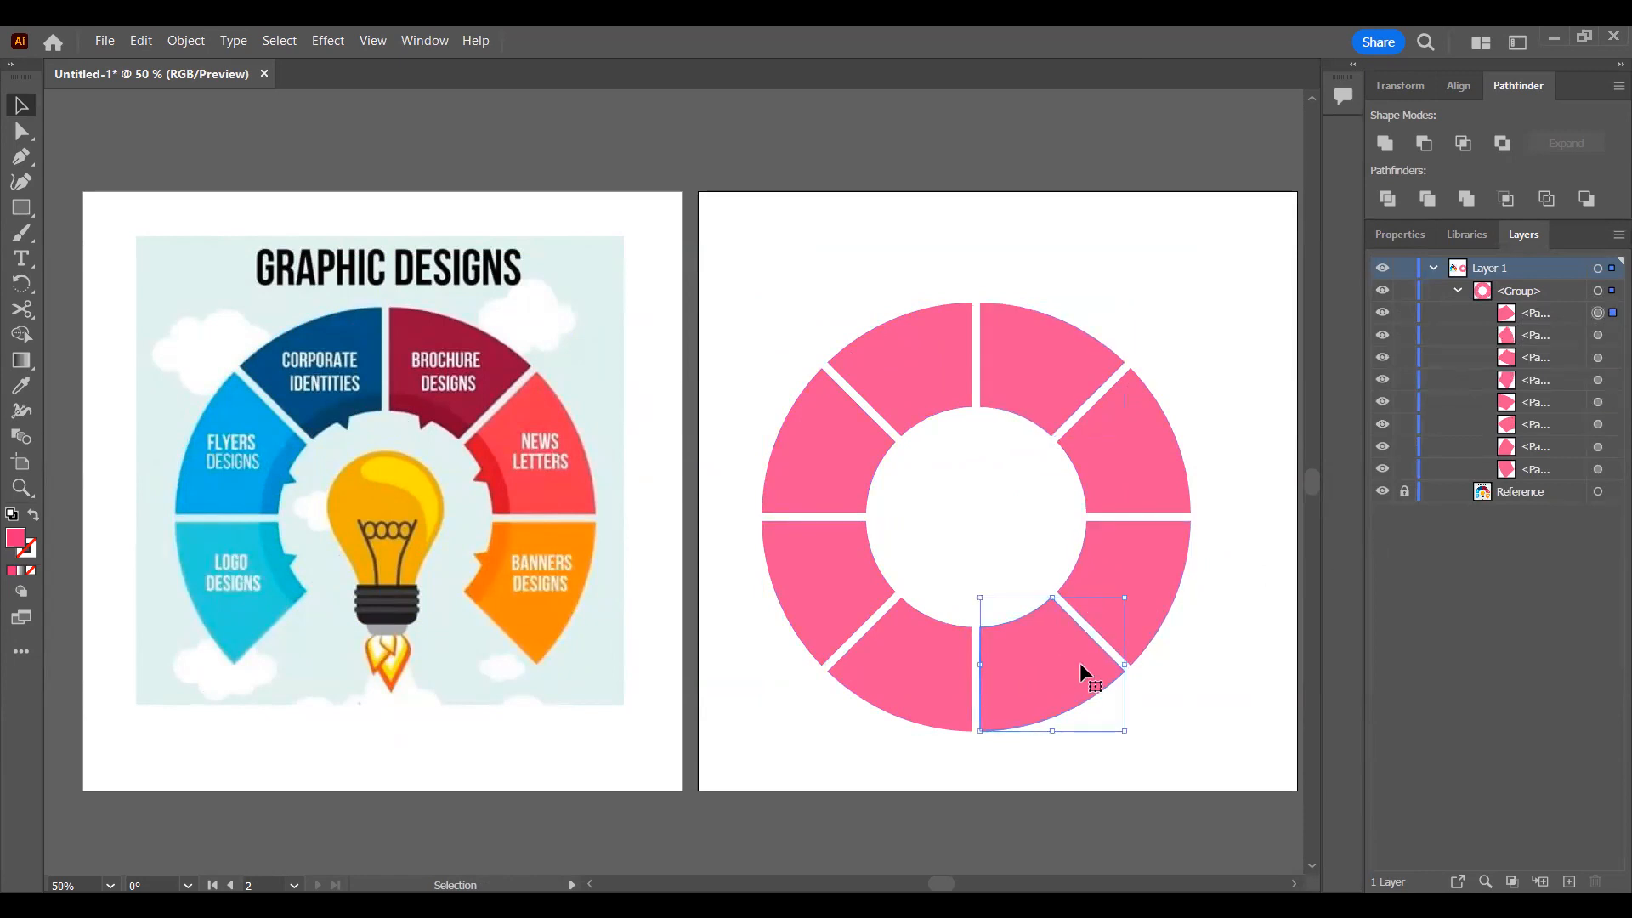
{"action": "key", "text": "Delete"}
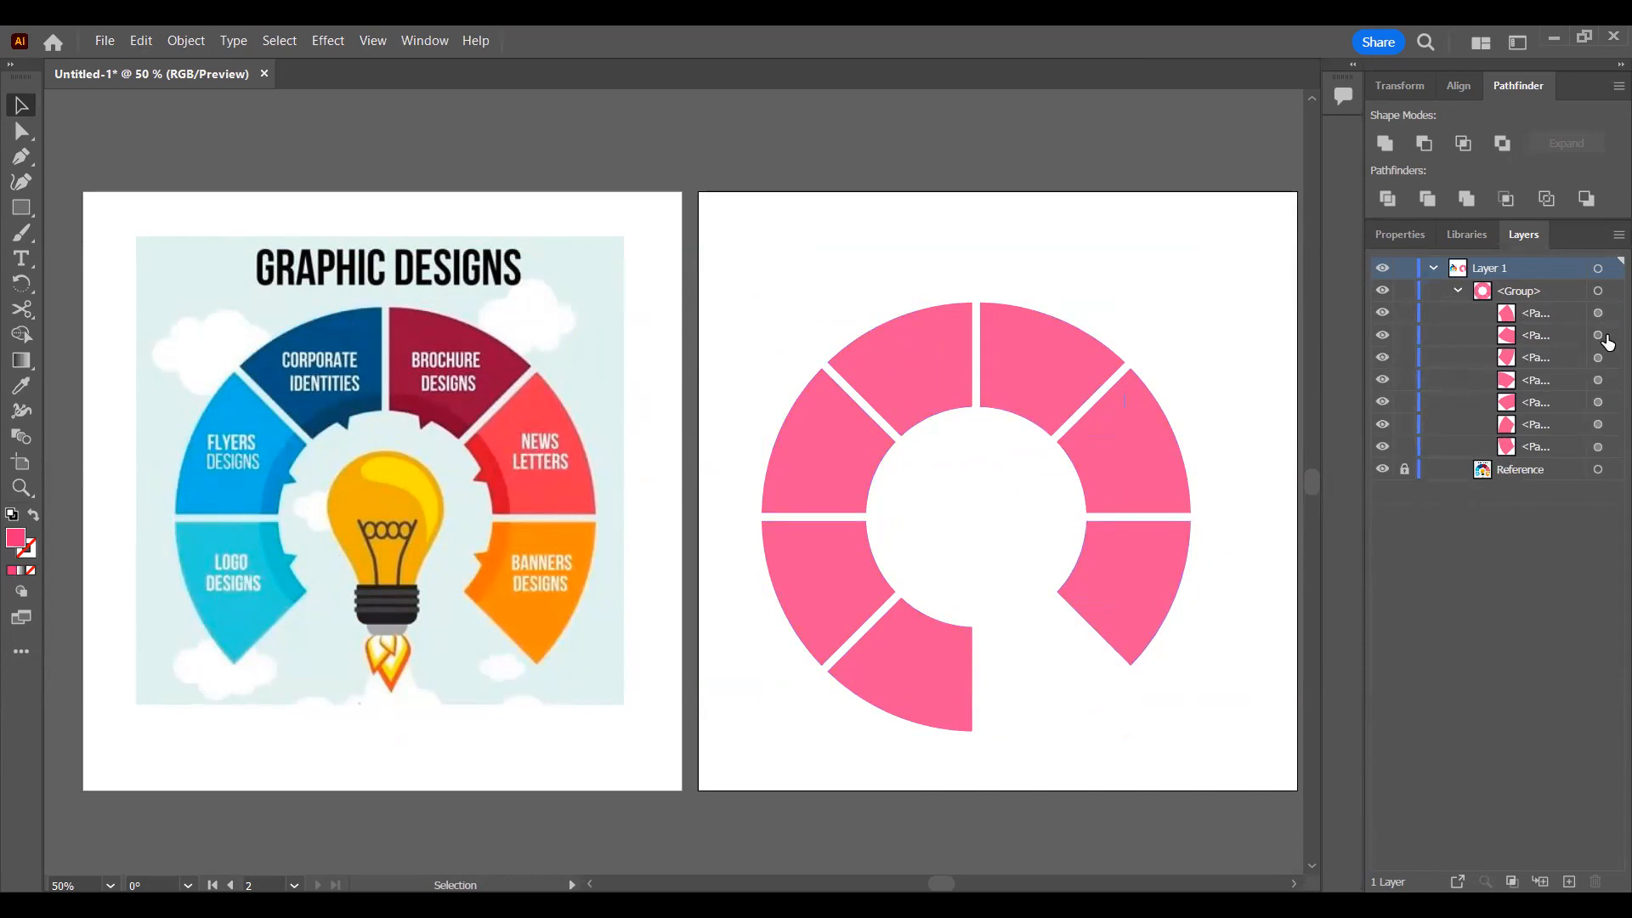
{"action": "left_click", "coordinate": [1599, 336]}
{"action": "key", "text": "Delete"}
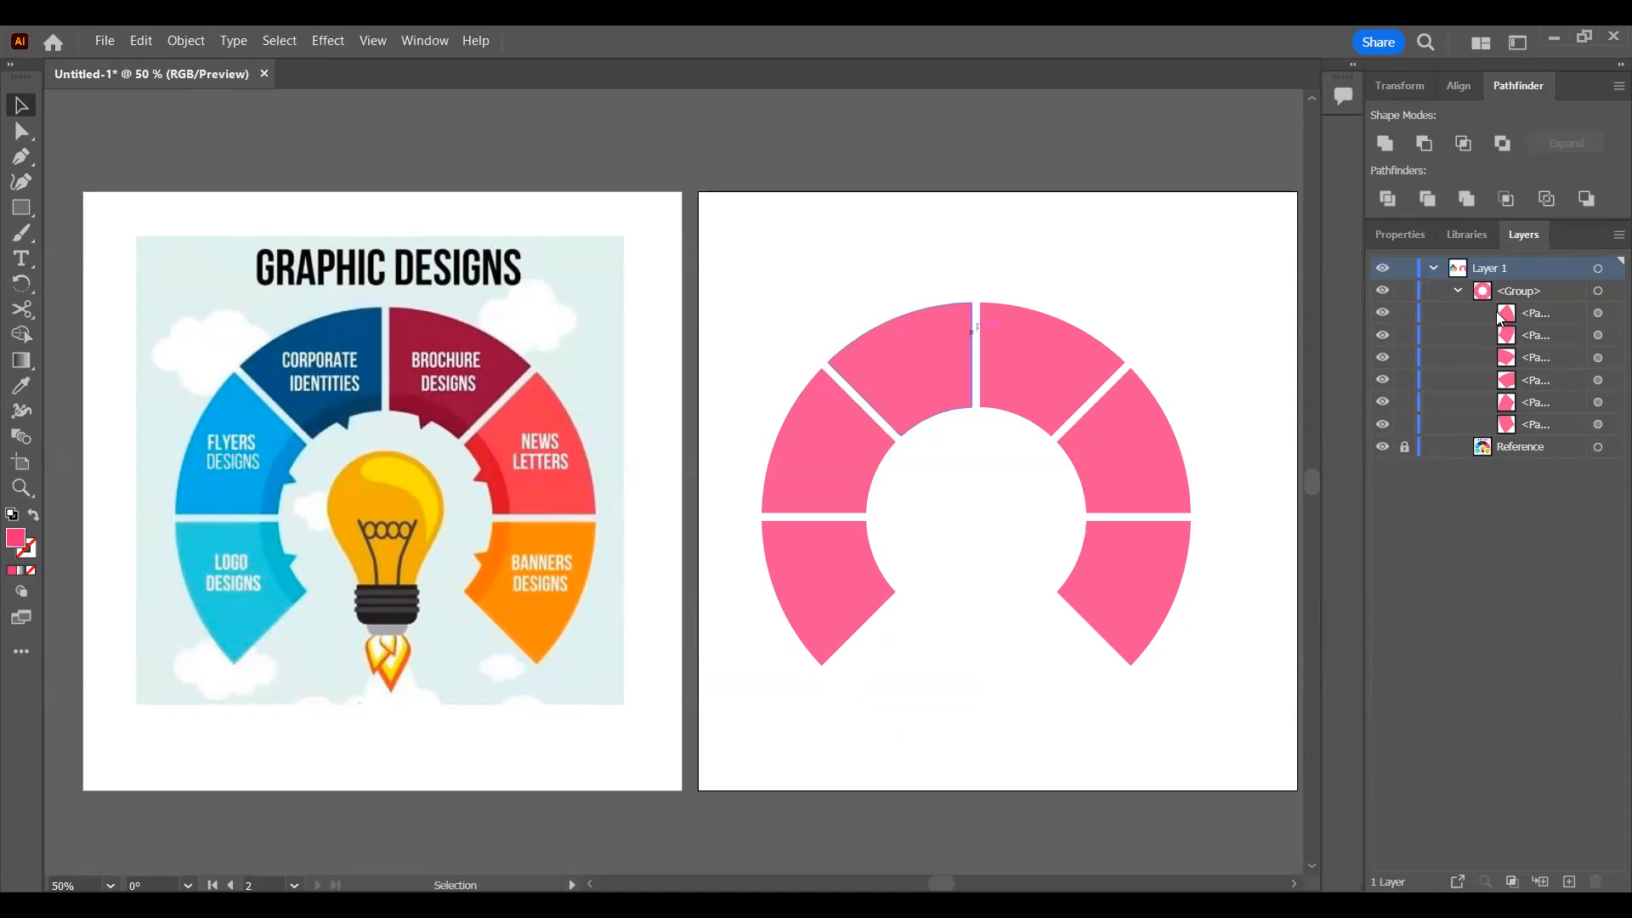
Step: Collapse the ring's layer group, select the segmented ring and align it to the horizontal and vertical center of the artboard
{"action": "left_click", "coordinate": [1459, 291]}
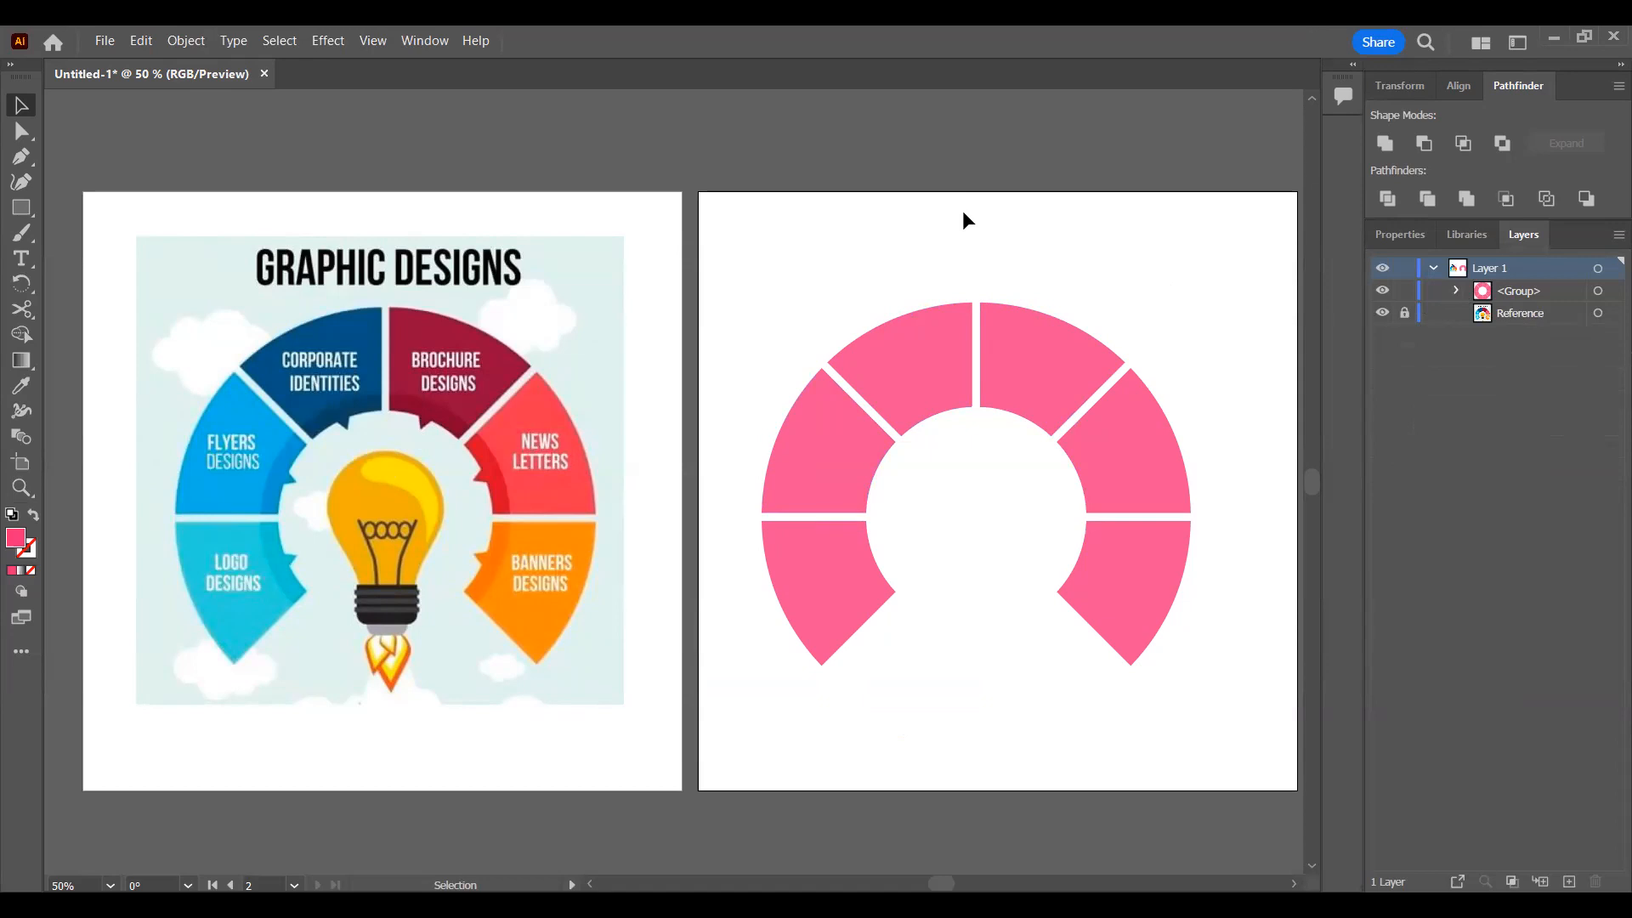
{"action": "left_click", "coordinate": [1036, 332]}
{"action": "left_click", "coordinate": [1079, 230]}
{"action": "left_click", "coordinate": [1453, 88]}
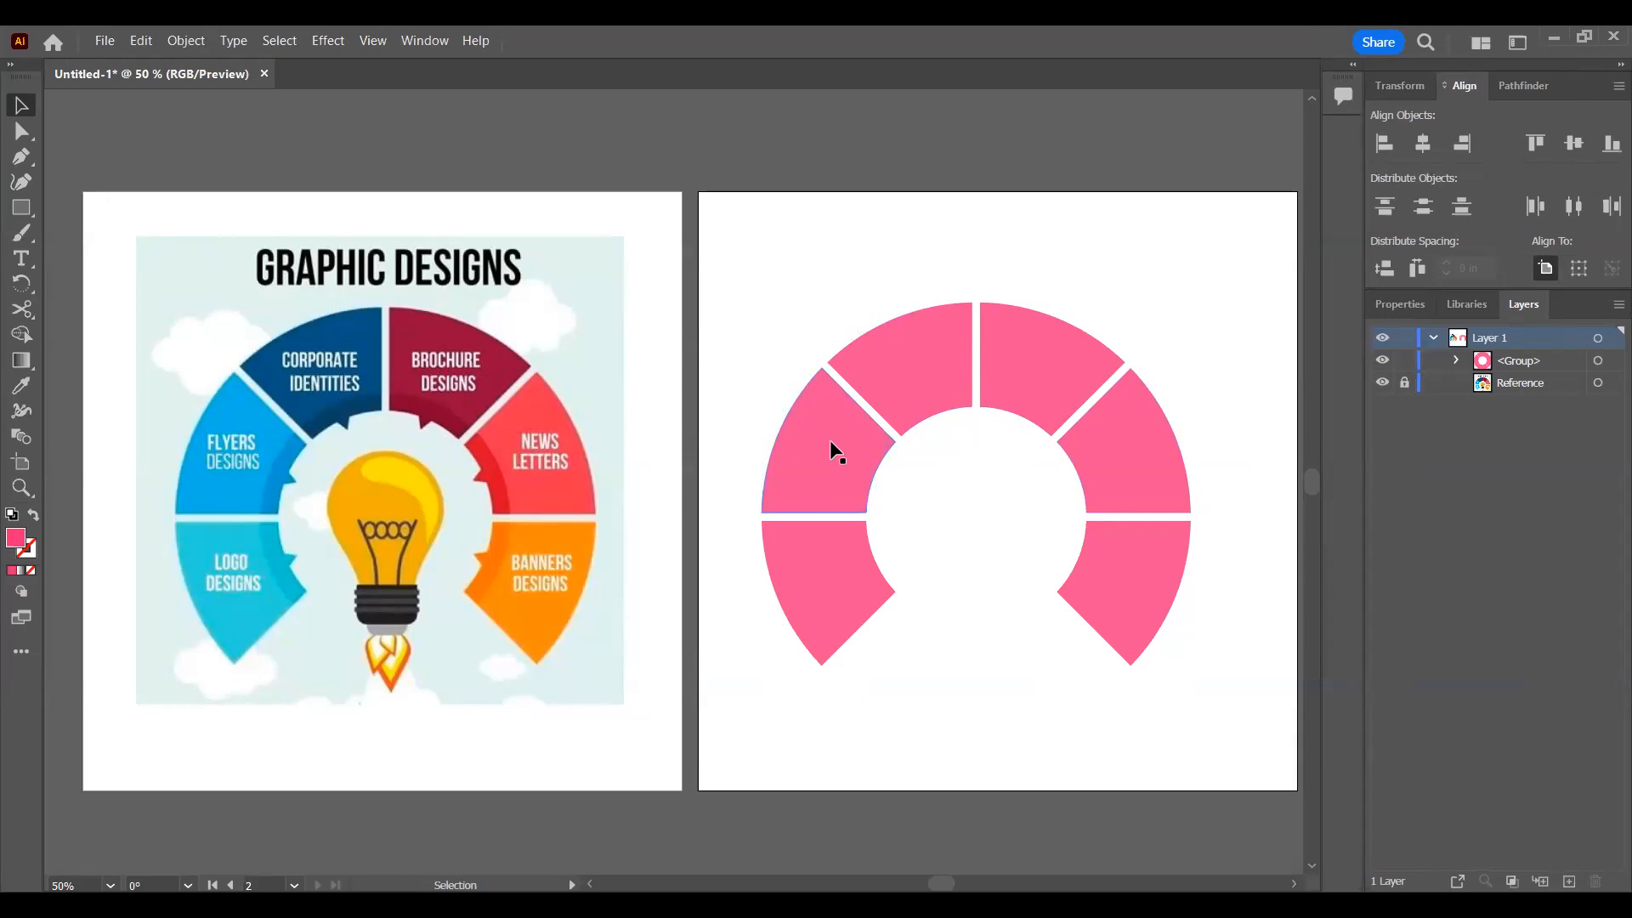
{"action": "left_click", "coordinate": [1058, 370]}
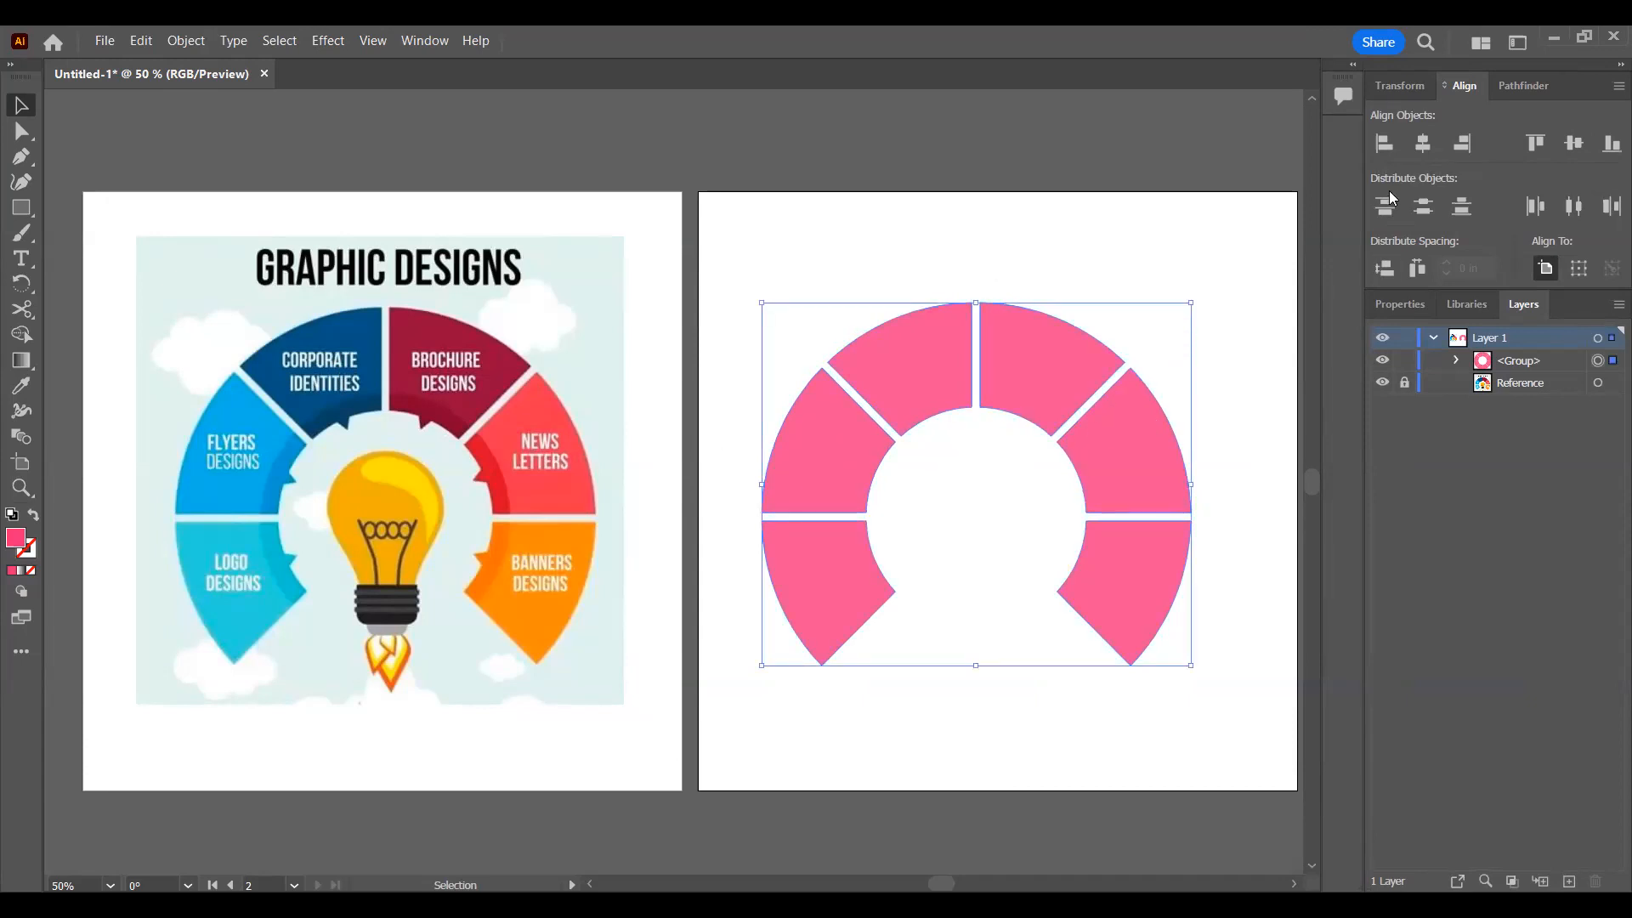
{"action": "left_click", "coordinate": [1423, 144]}
{"action": "left_click", "coordinate": [1575, 144]}
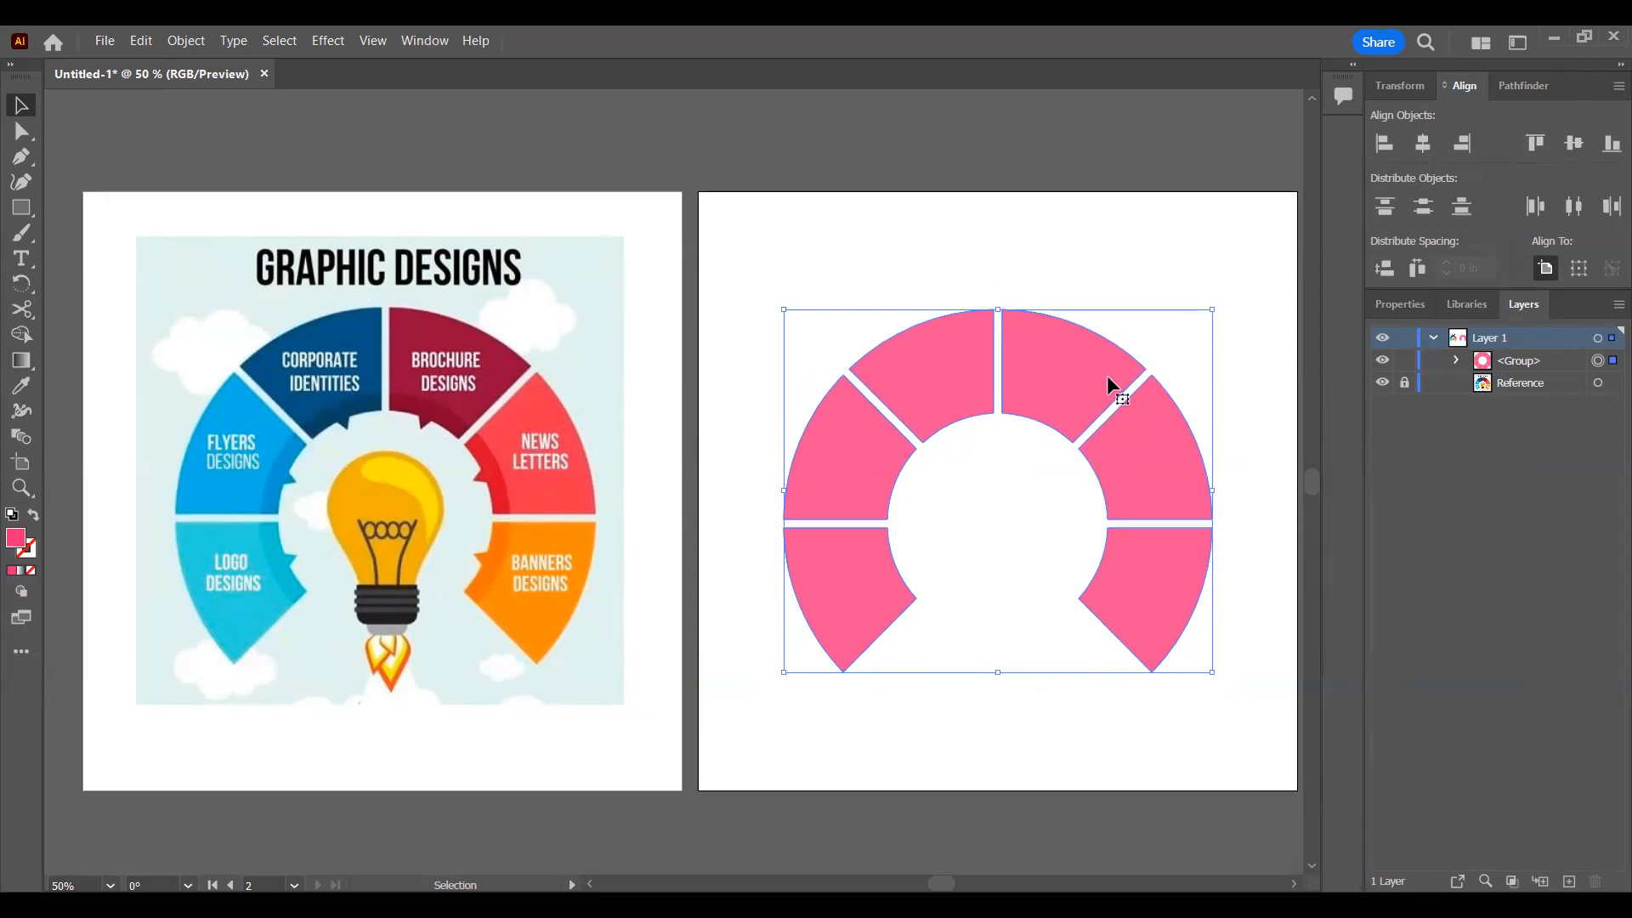
Step: Create a three-sided polygon with a 0.6944 in radius above the ring
{"action": "left_click", "coordinate": [8, 209]}
{"action": "left_click", "coordinate": [10, 213]}
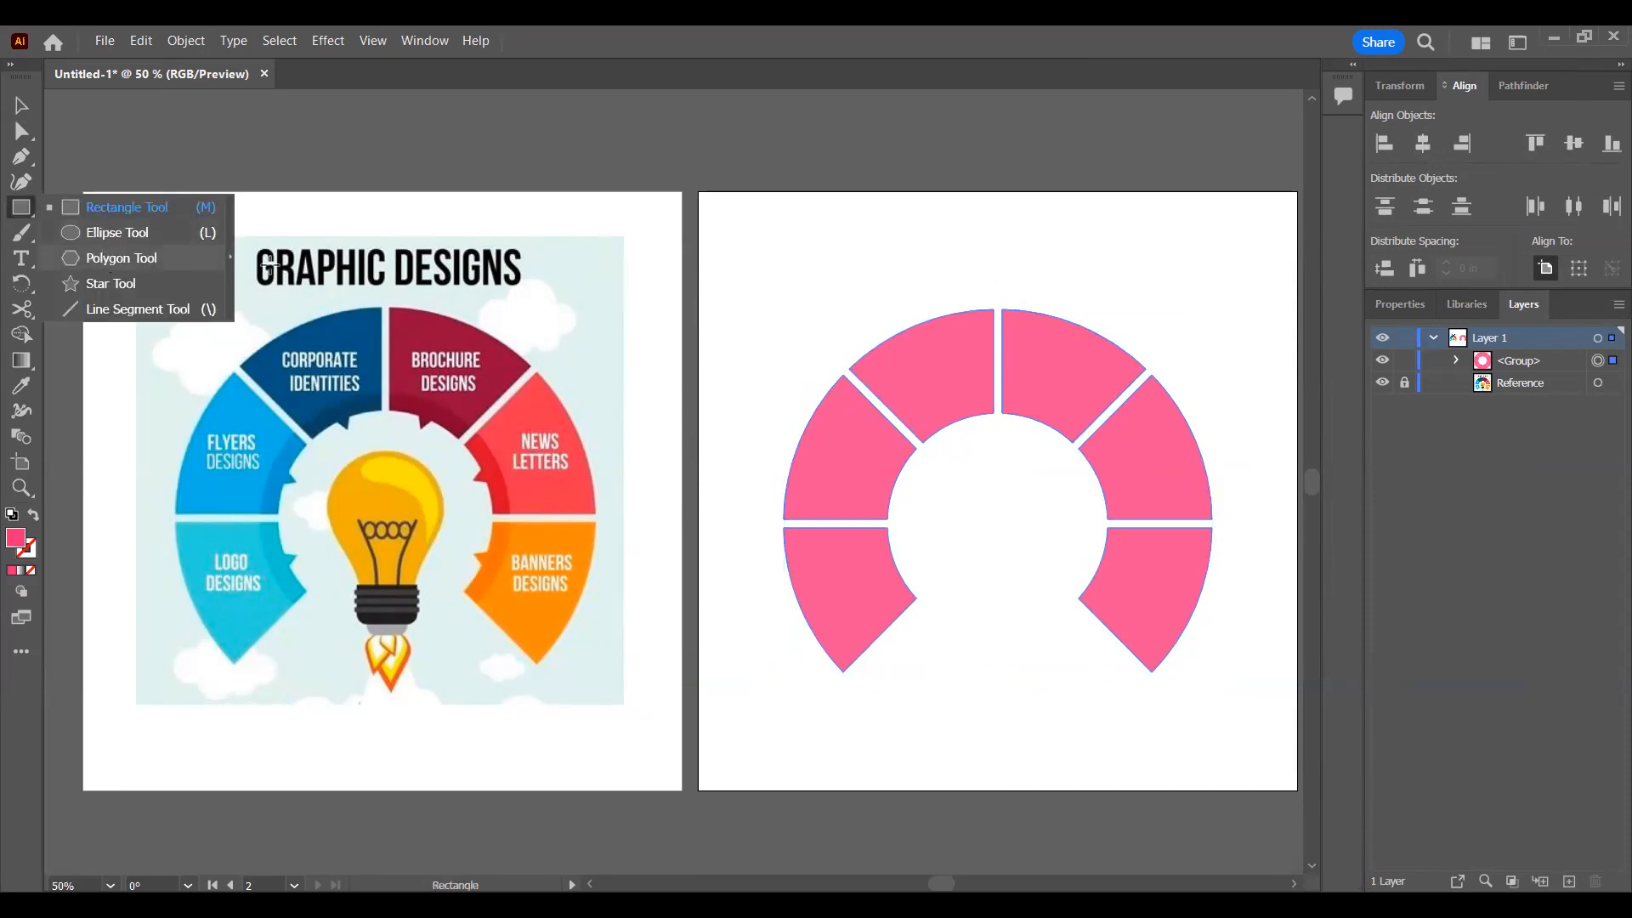
{"action": "left_click", "coordinate": [109, 260]}
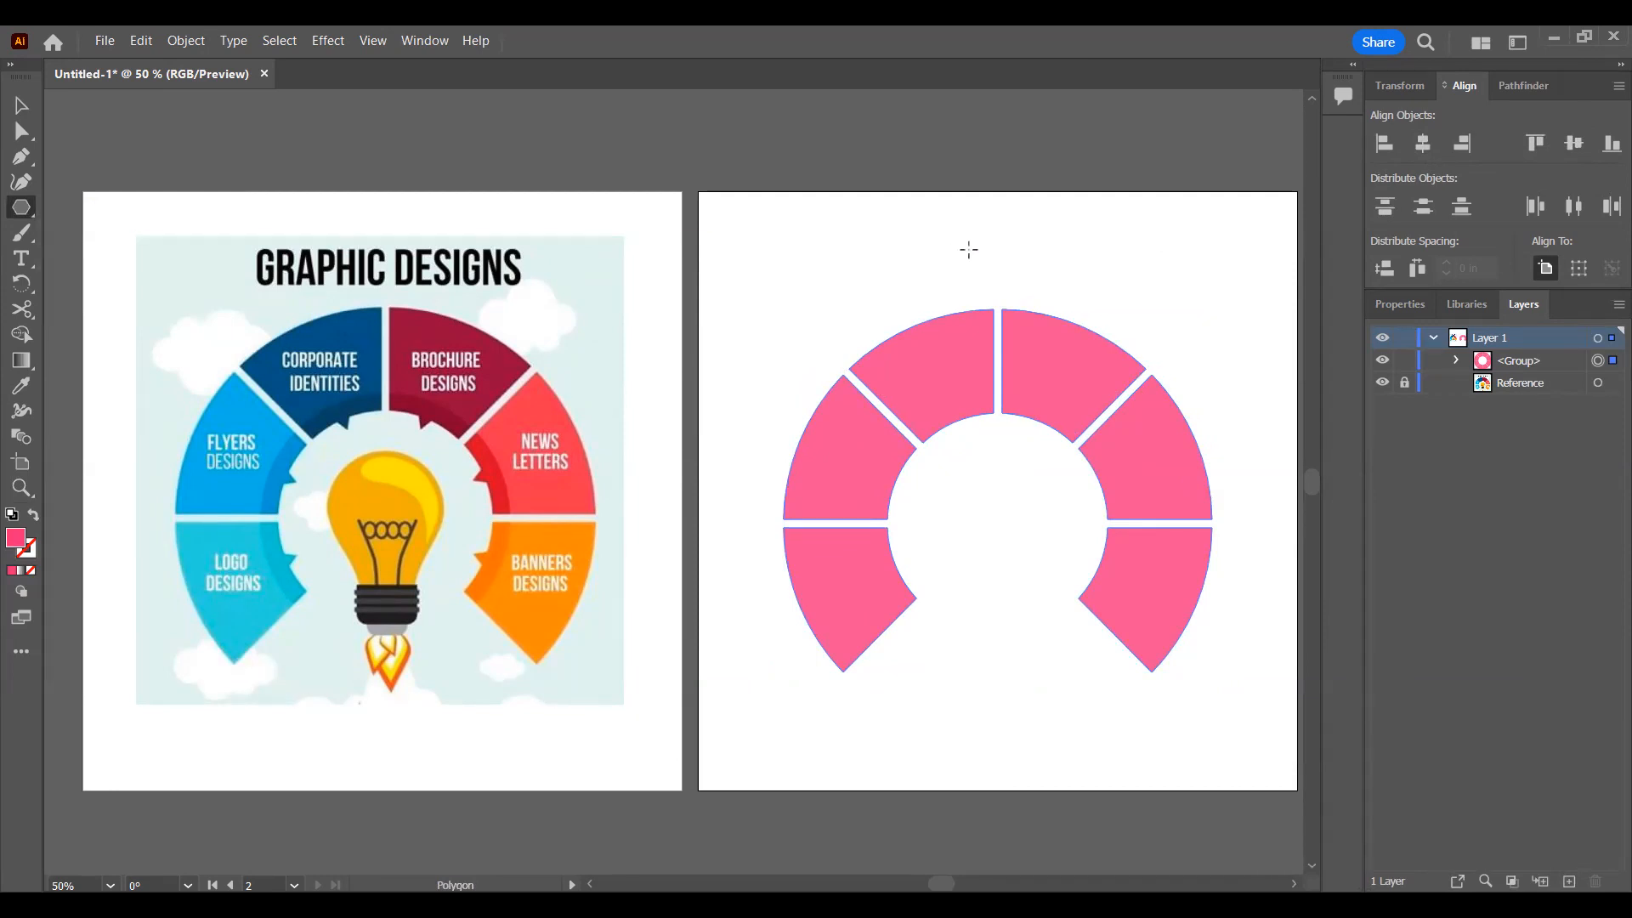
{"action": "left_click", "coordinate": [788, 487]}
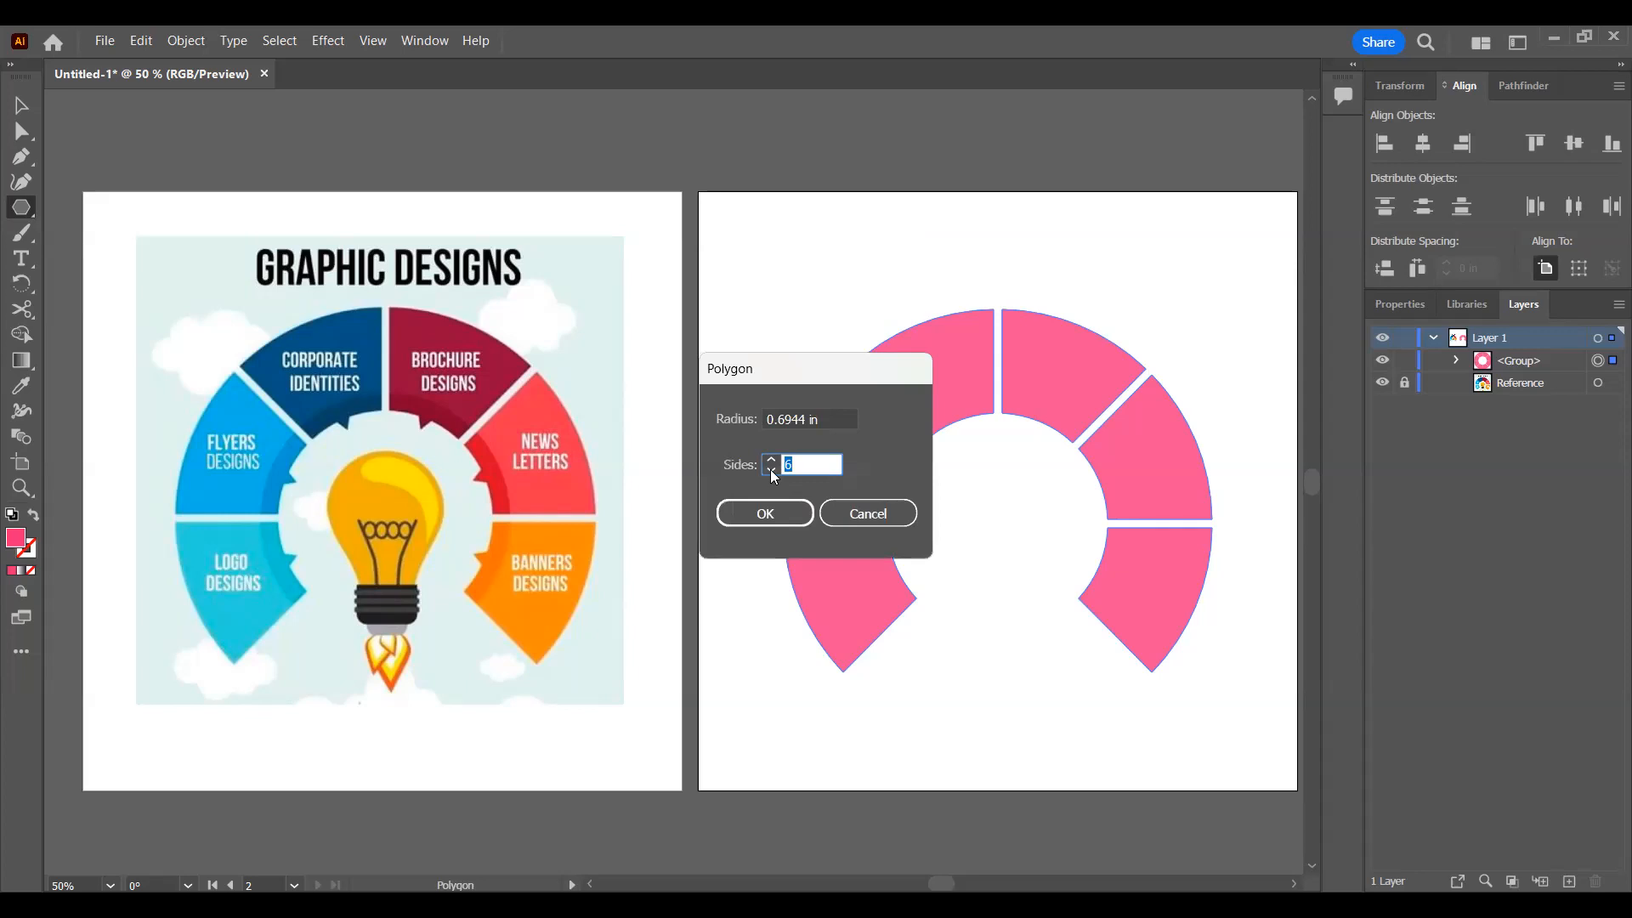
{"action": "left_click", "coordinate": [772, 471]}
{"action": "left_click", "coordinate": [772, 471]}
{"action": "left_click", "coordinate": [772, 471]}
{"action": "left_click", "coordinate": [765, 513]}
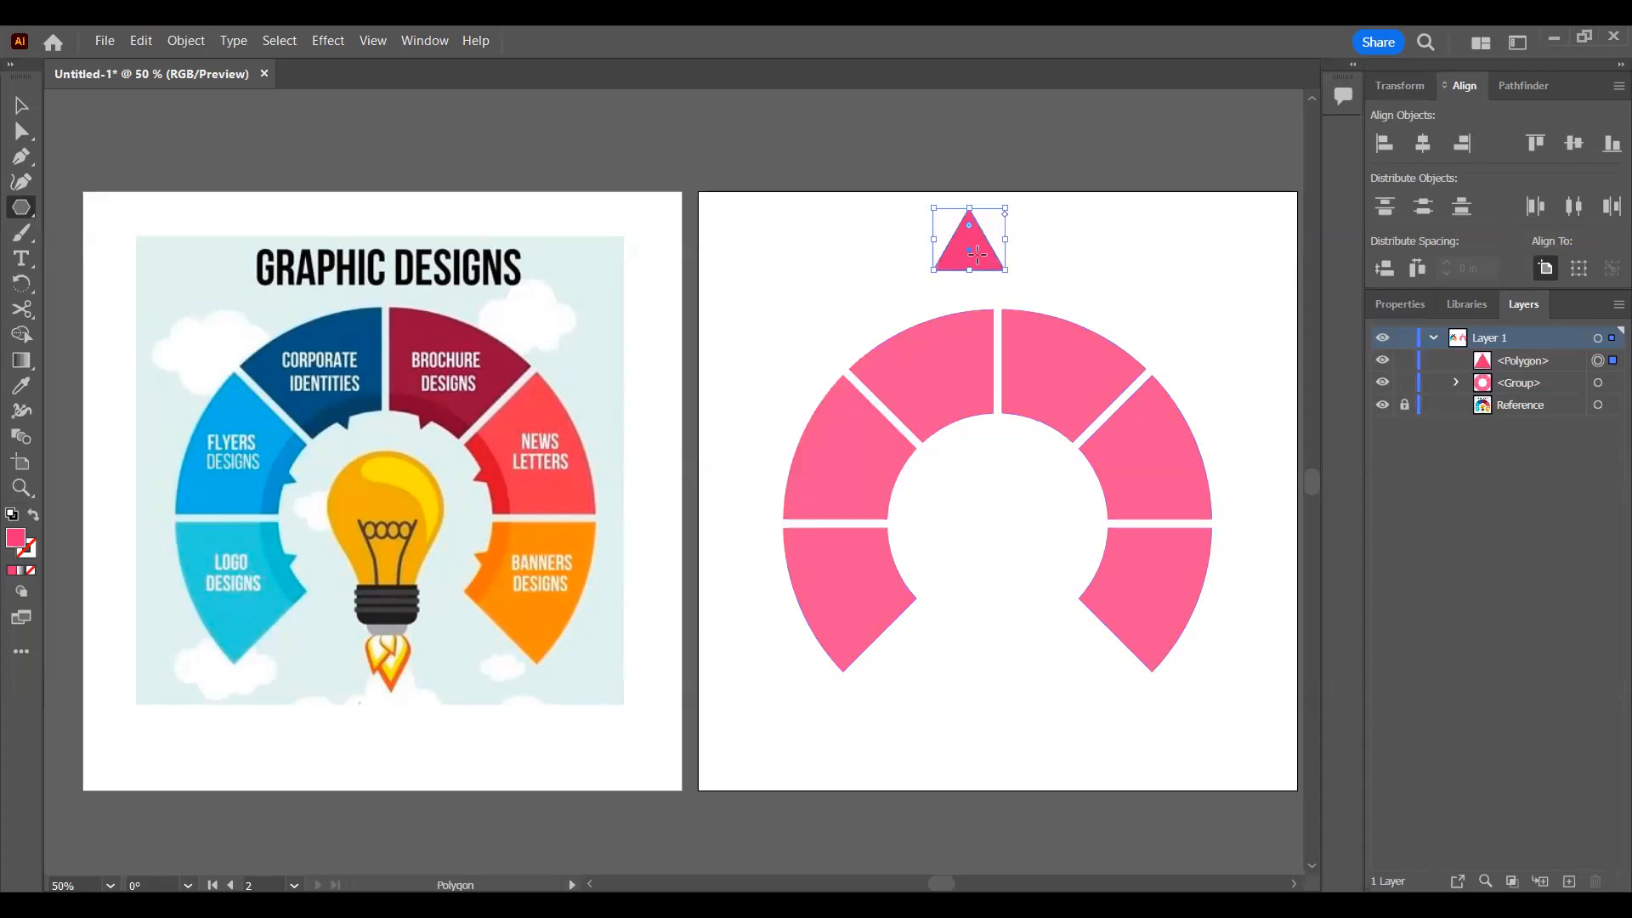
Step: Turn the triangle to point downward, shrink it, and position it on the vertical gap at the ring's inner edge
{"action": "key", "text": "v"}
{"action": "left_click_drag", "start_coordinate": [1028, 285], "coordinate": [996, 419]}
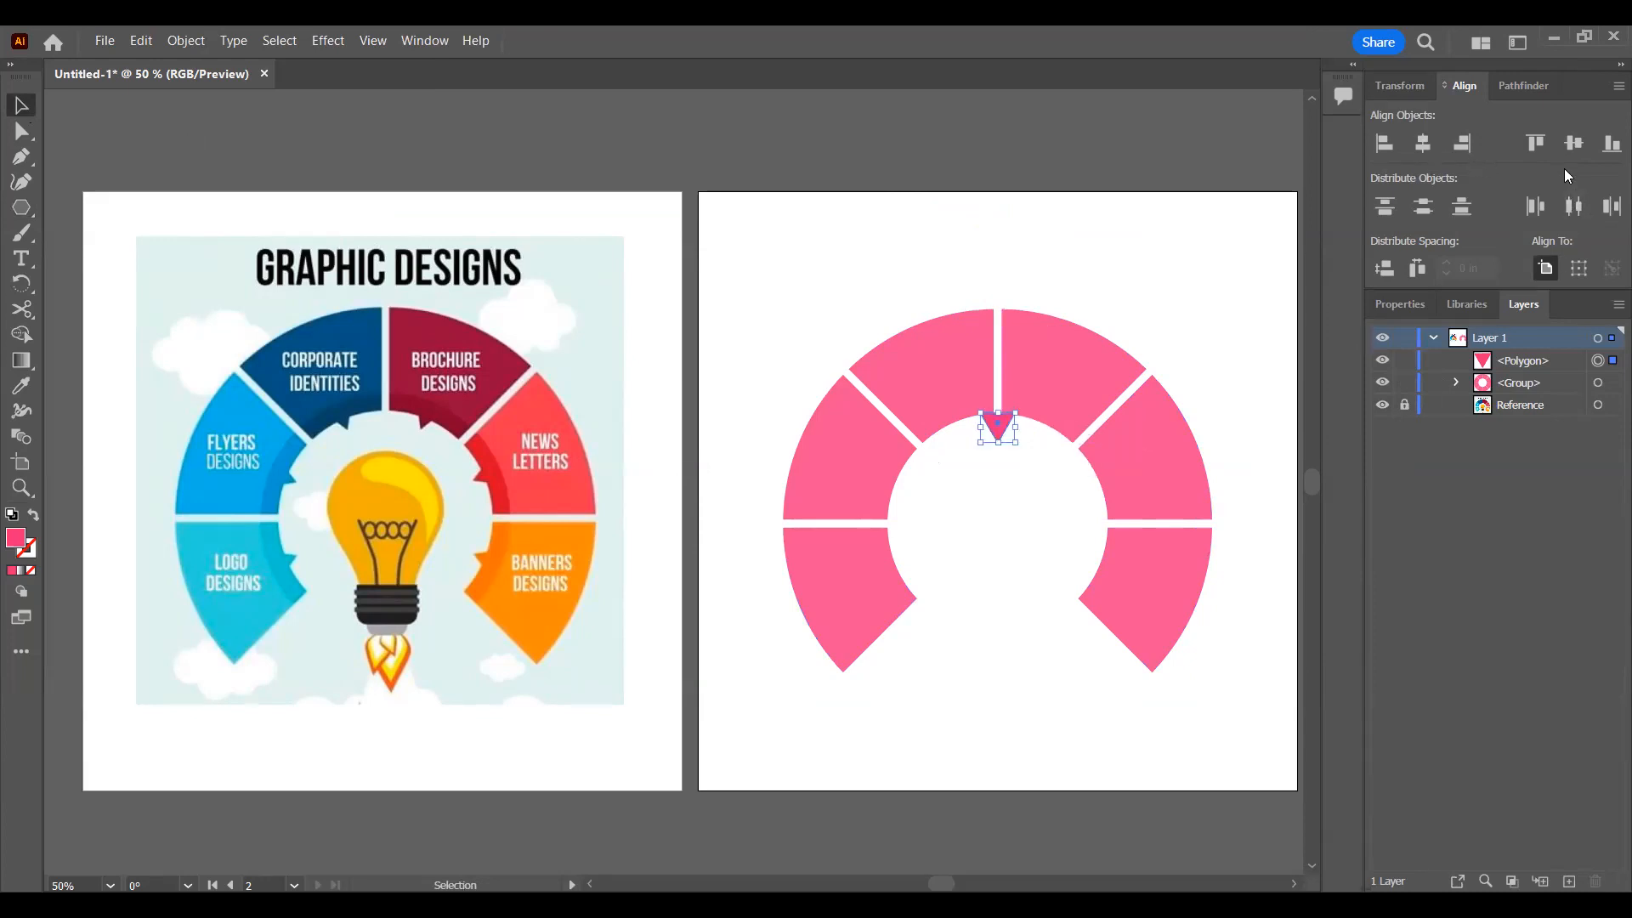
{"action": "left_click", "coordinate": [1574, 143]}
{"action": "left_click_drag", "start_coordinate": [996, 487], "coordinate": [997, 428]}
{"action": "left_click", "coordinate": [1174, 291]}
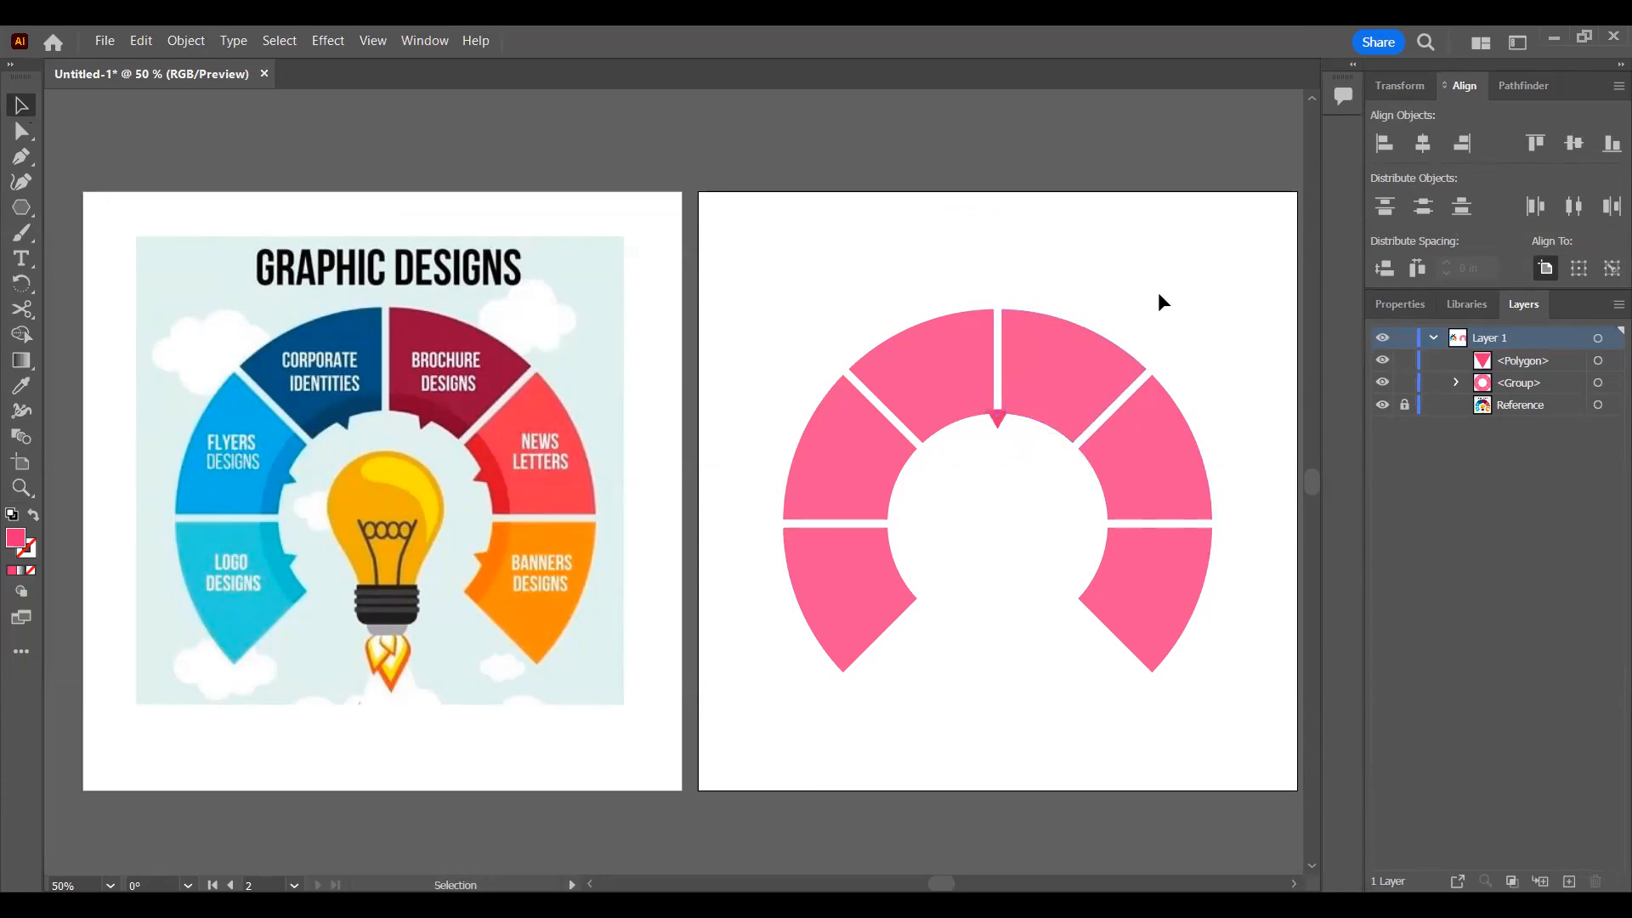
Step: Match the triangle's appearance to the ring segments with the Eyedropper, and deselect it
{"action": "left_click", "coordinate": [999, 420]}
{"action": "key", "text": "i"}
{"action": "key", "text": "v"}
{"action": "left_click", "coordinate": [1017, 505]}
Step: Try placing the triangle and rotated copies of it by hand on the inner edges of the three segments on the ring's left half
{"action": "left_click_drag", "start_coordinate": [993, 415], "coordinate": [957, 422]}
{"action": "scroll", "coordinate": [1087, 426], "scroll_direction": "left", "scroll_amount": 2}
{"action": "scroll", "coordinate": [1086, 425], "scroll_direction": "down", "scroll_amount": 1}
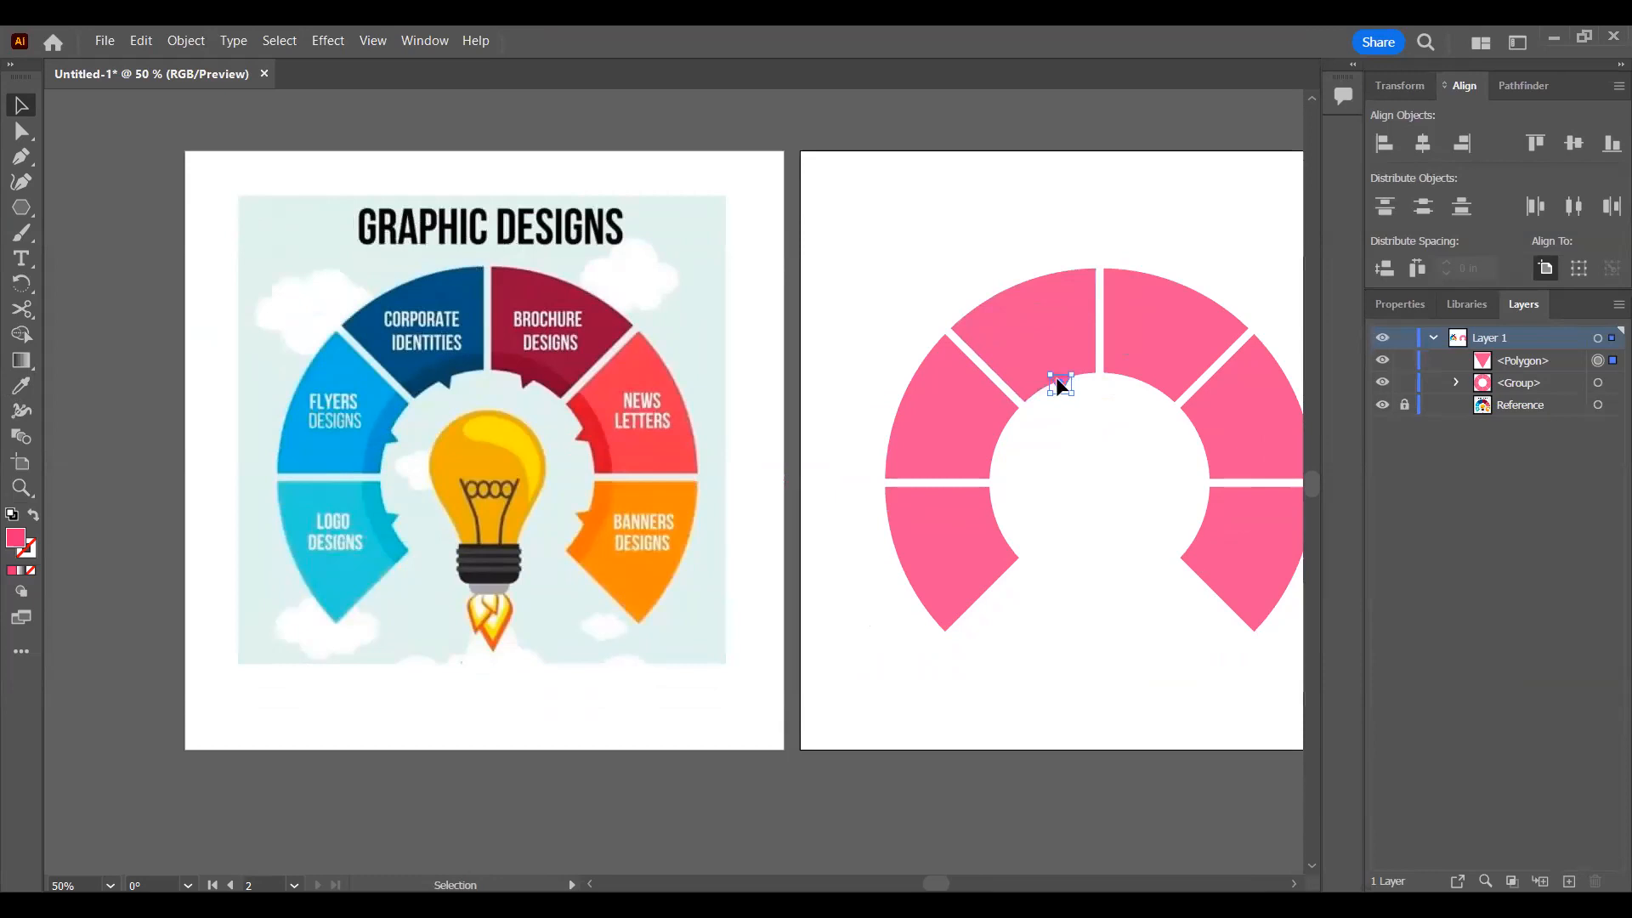
{"action": "scroll", "coordinate": [1072, 381], "scroll_direction": "up", "scroll_amount": 2}
{"action": "left_click_drag", "start_coordinate": [1079, 365], "coordinate": [950, 609]}
{"action": "left_click", "coordinate": [1106, 411]}
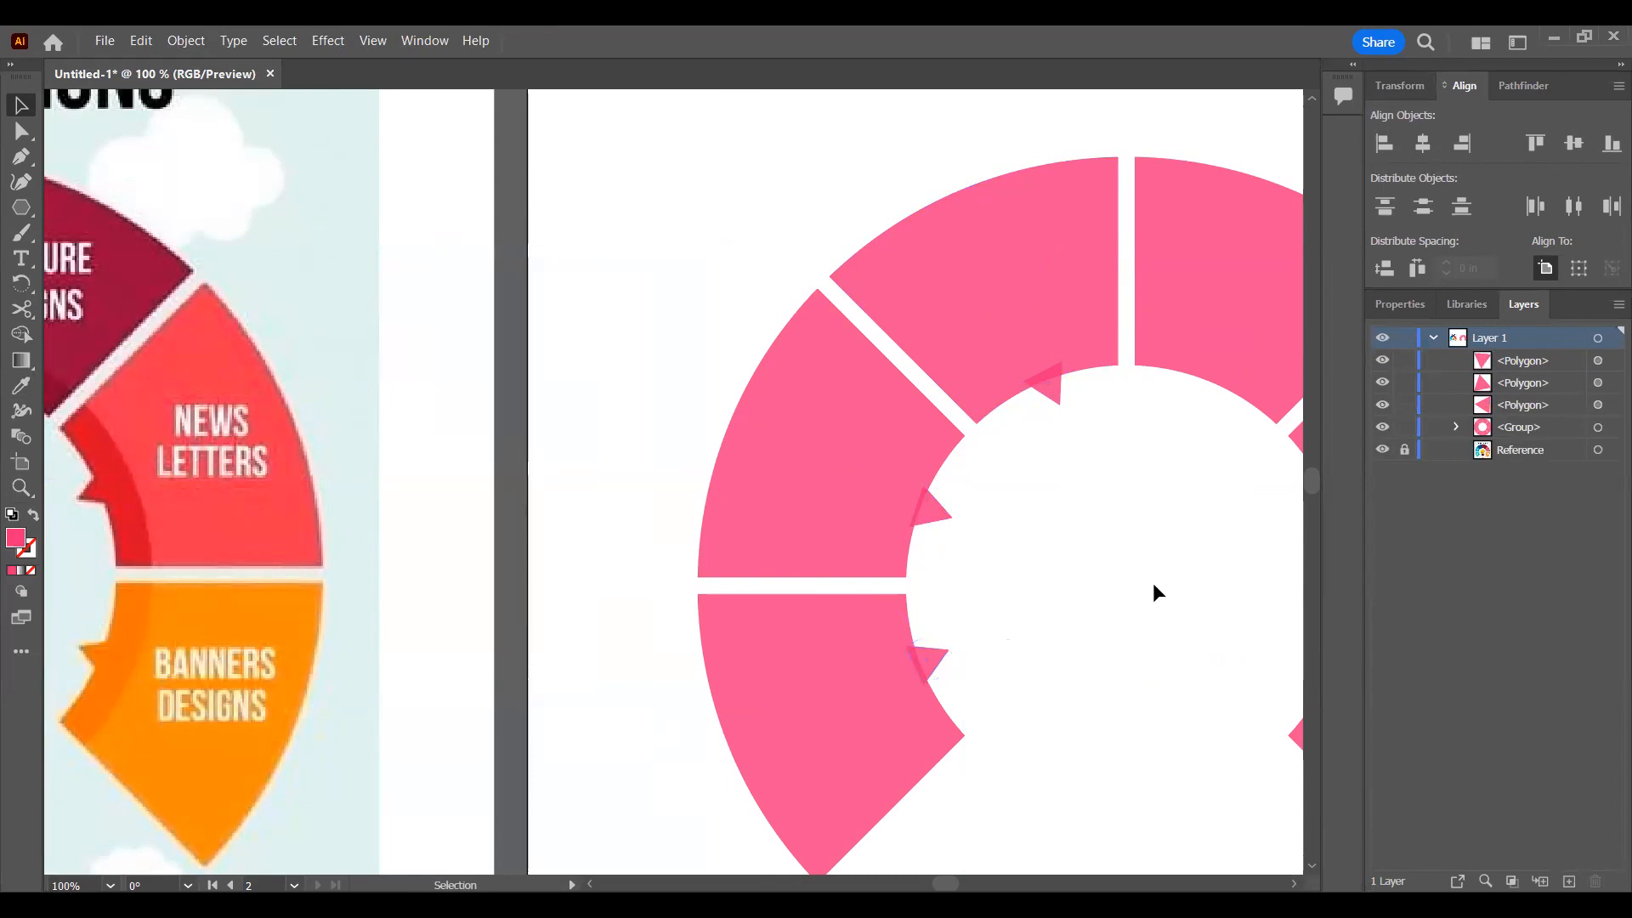
{"action": "left_click", "coordinate": [1139, 581]}
{"action": "scroll", "coordinate": [1153, 584], "scroll_direction": "down", "scroll_amount": 5}
{"action": "scroll", "coordinate": [1159, 598], "scroll_direction": "up", "scroll_amount": 1}
{"action": "left_click_drag", "start_coordinate": [1089, 567], "coordinate": [886, 448]}
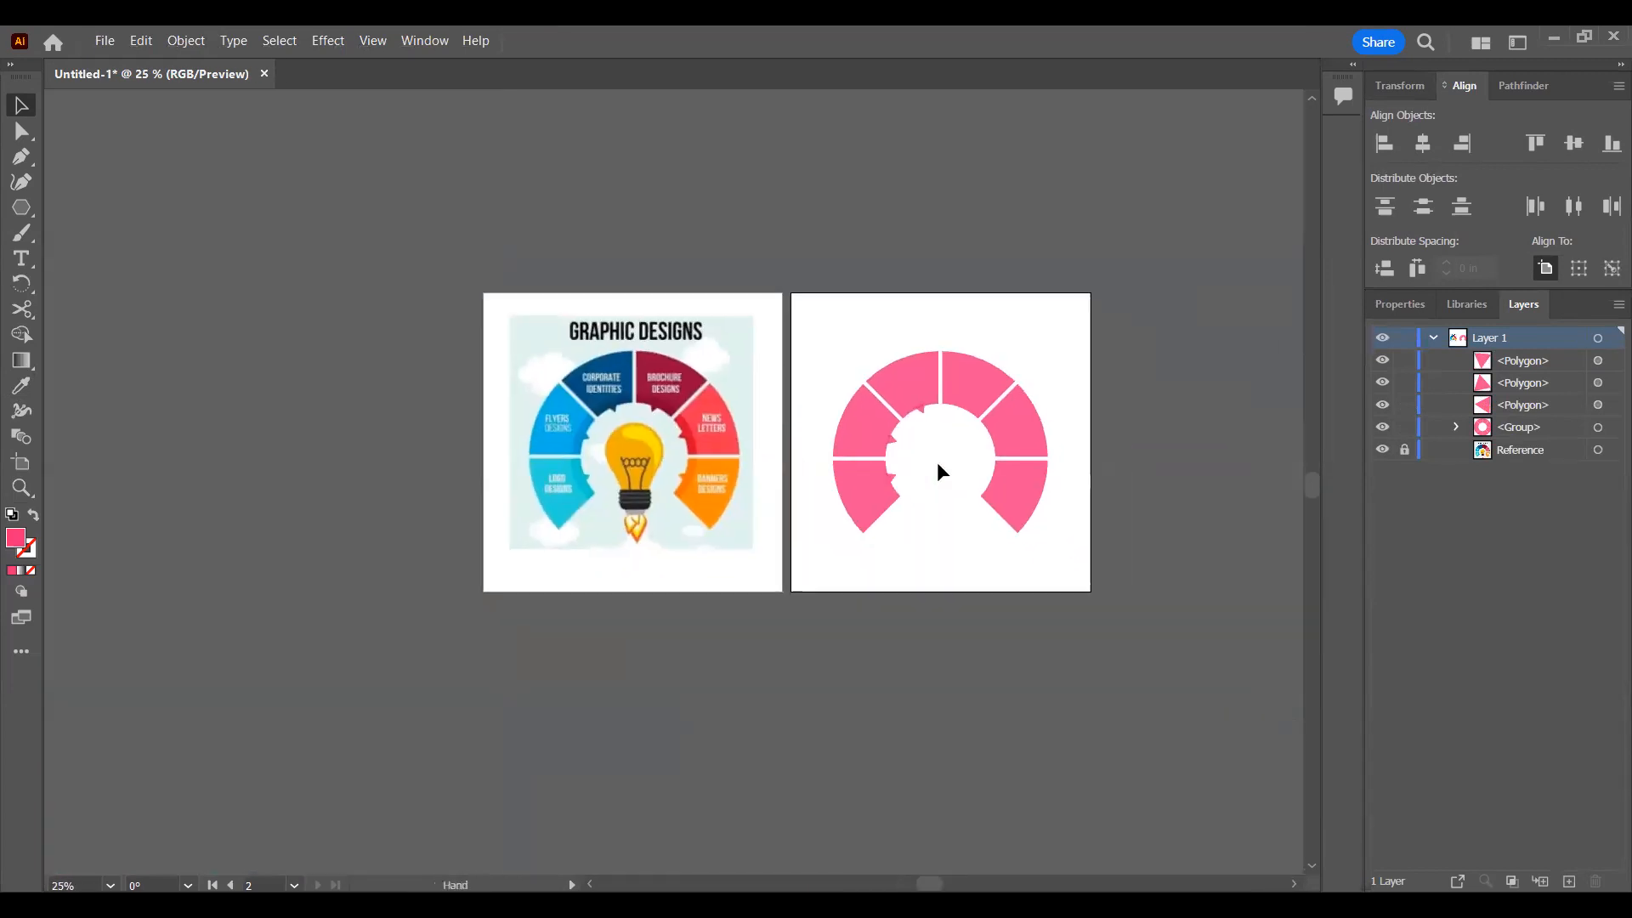
{"action": "scroll", "coordinate": [939, 457], "scroll_direction": "up", "scroll_amount": 4}
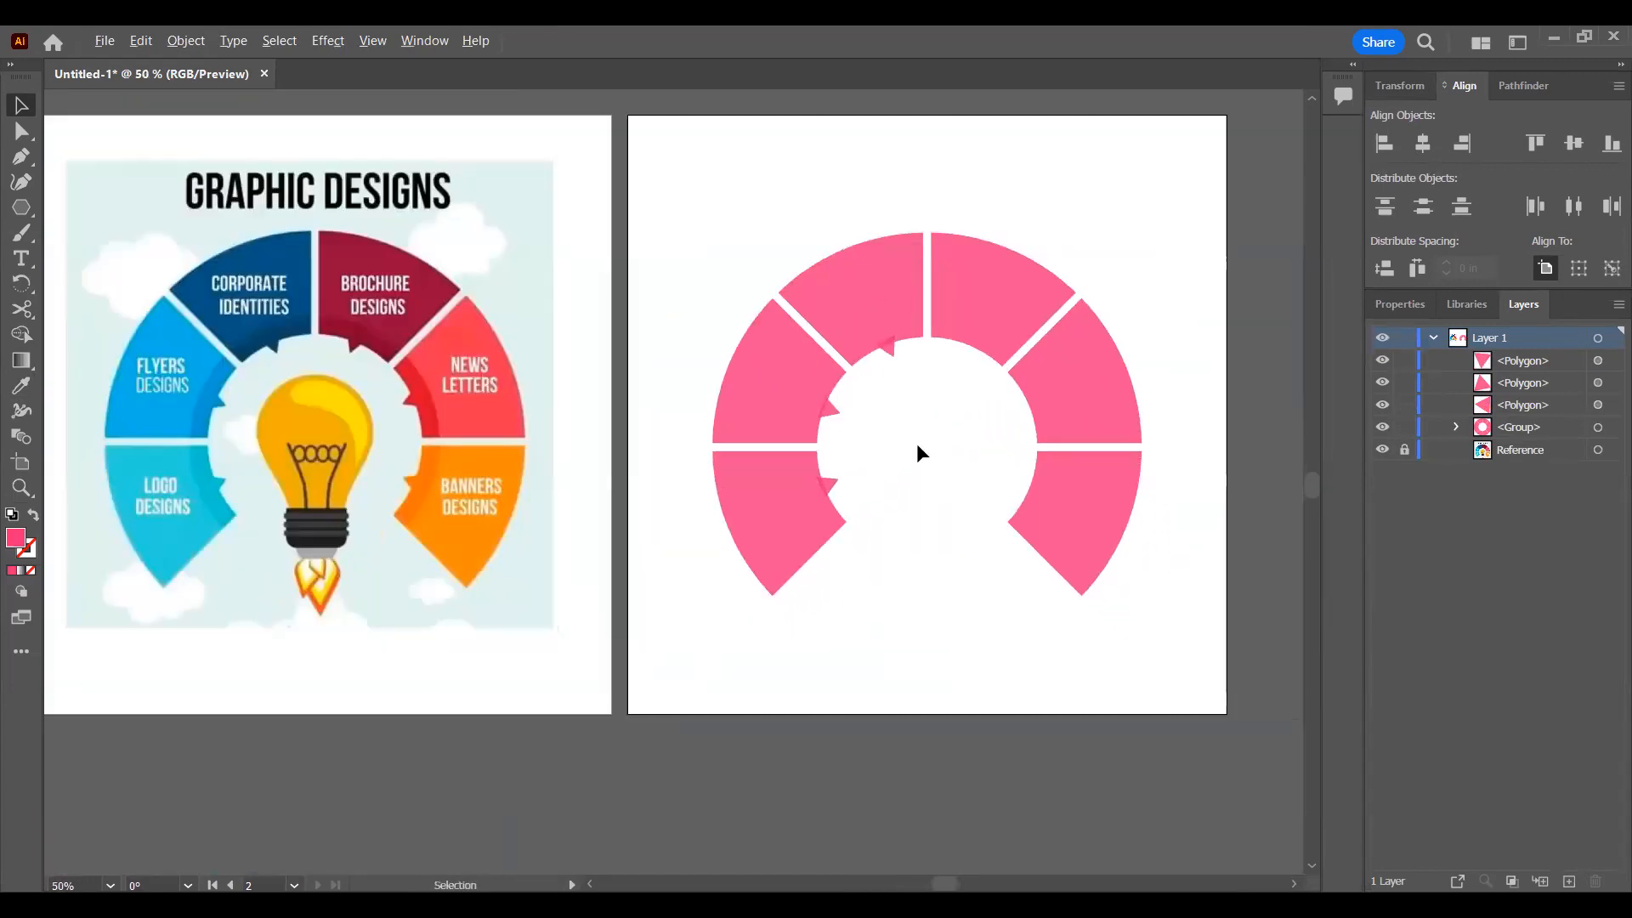
Step: Undo the hand-placed triangle copies back to the single triangle on the vertical gap, and deselect it
{"action": "key", "text": "ctrl+z"}
{"action": "key", "text": "ctrl+z"}
{"action": "key", "text": "ctrl+z"}
{"action": "key", "text": "ctrl+z"}
{"action": "key", "text": "ctrl+z"}
{"action": "key", "text": "ctrl+z"}
{"action": "key", "text": "ctrl+z"}
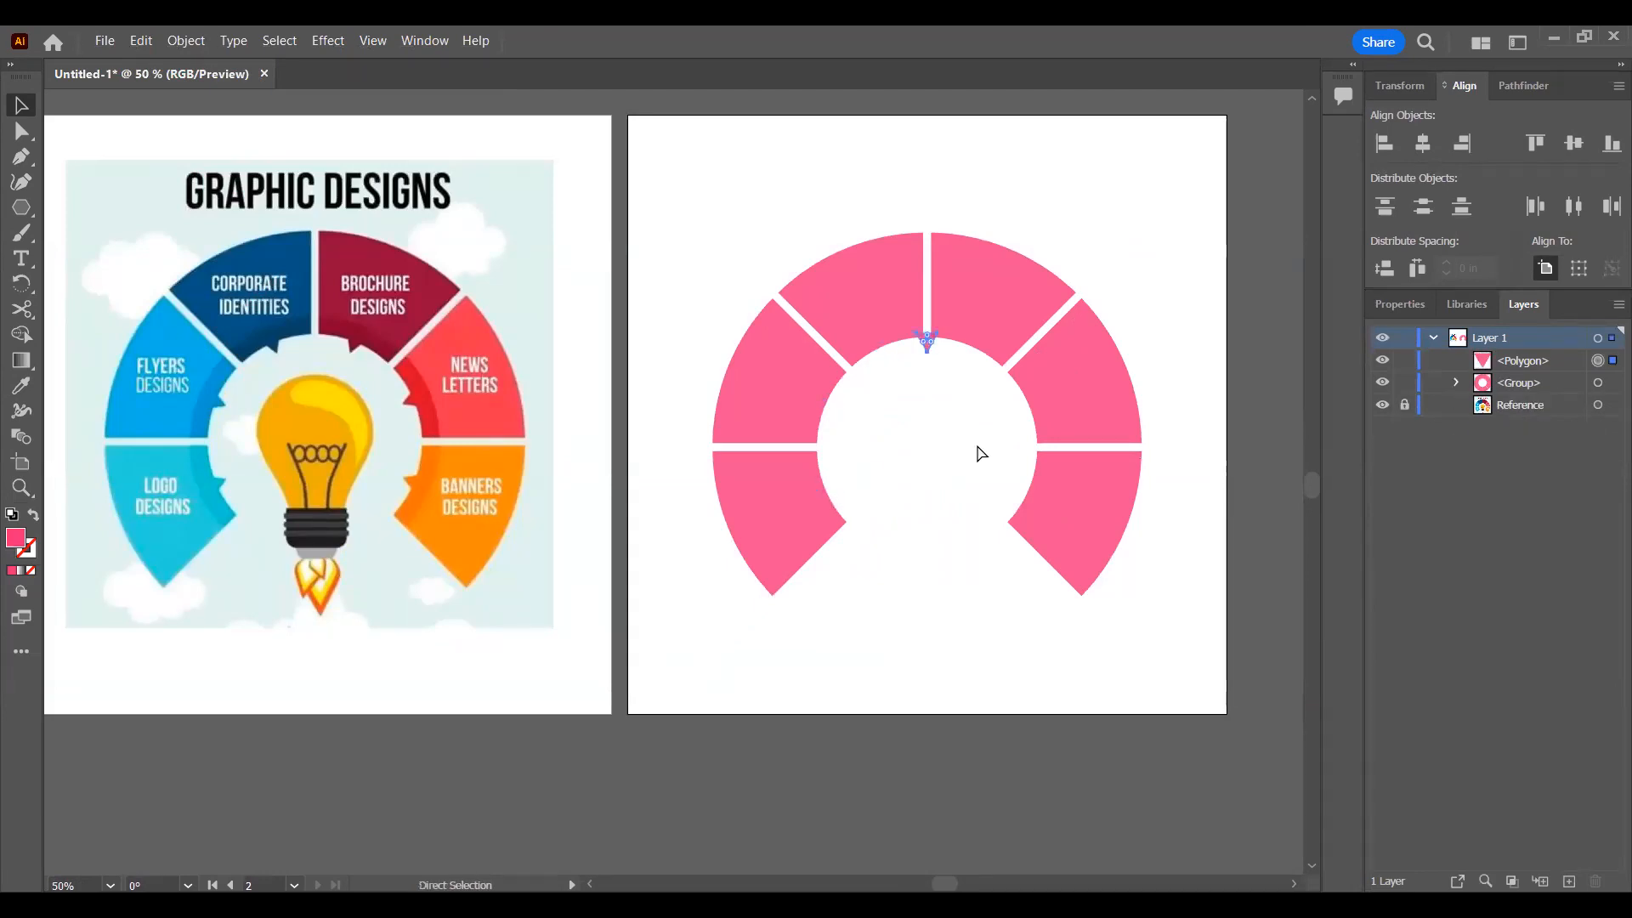
{"action": "left_click", "coordinate": [976, 454]}
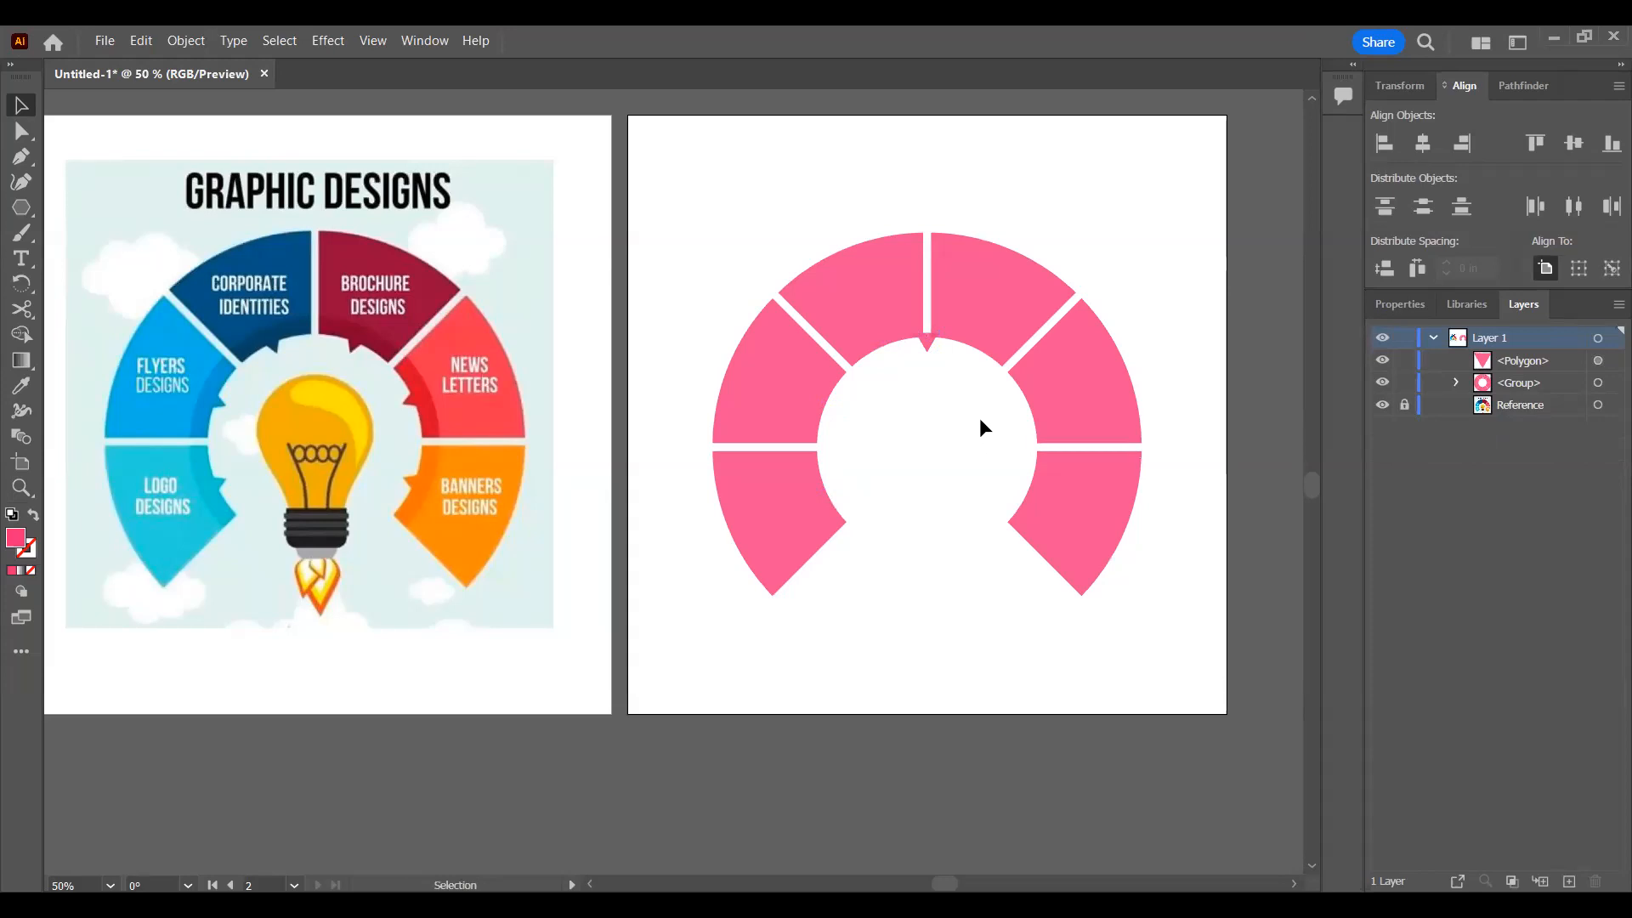
Step: Draw a small circle at the ring's center, directly below the triangle, with the Ellipse tool
{"action": "left_click", "coordinate": [927, 344]}
{"action": "left_click", "coordinate": [21, 208]}
{"action": "left_click", "coordinate": [78, 239]}
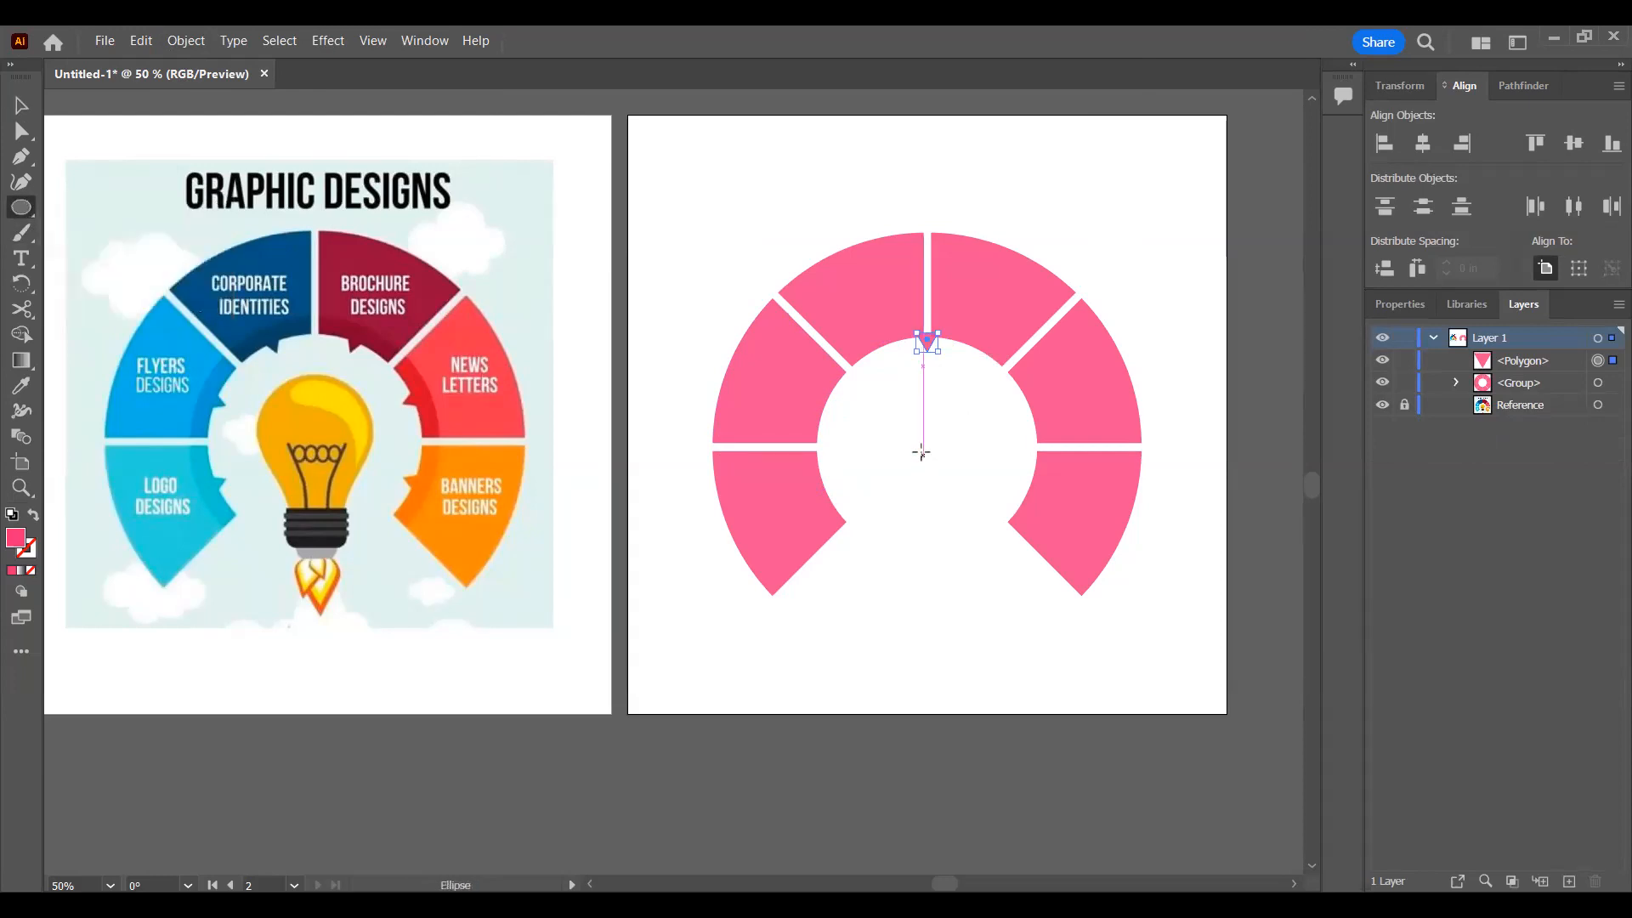
{"action": "mouse_move", "coordinate": [923, 448]}
{"action": "left_mouse_down"}
{"action": "mouse_move", "coordinate": [944, 464]}
{"action": "mouse_move", "coordinate": [925, 448]}
{"action": "left_mouse_up"}
{"action": "key", "text": "v"}
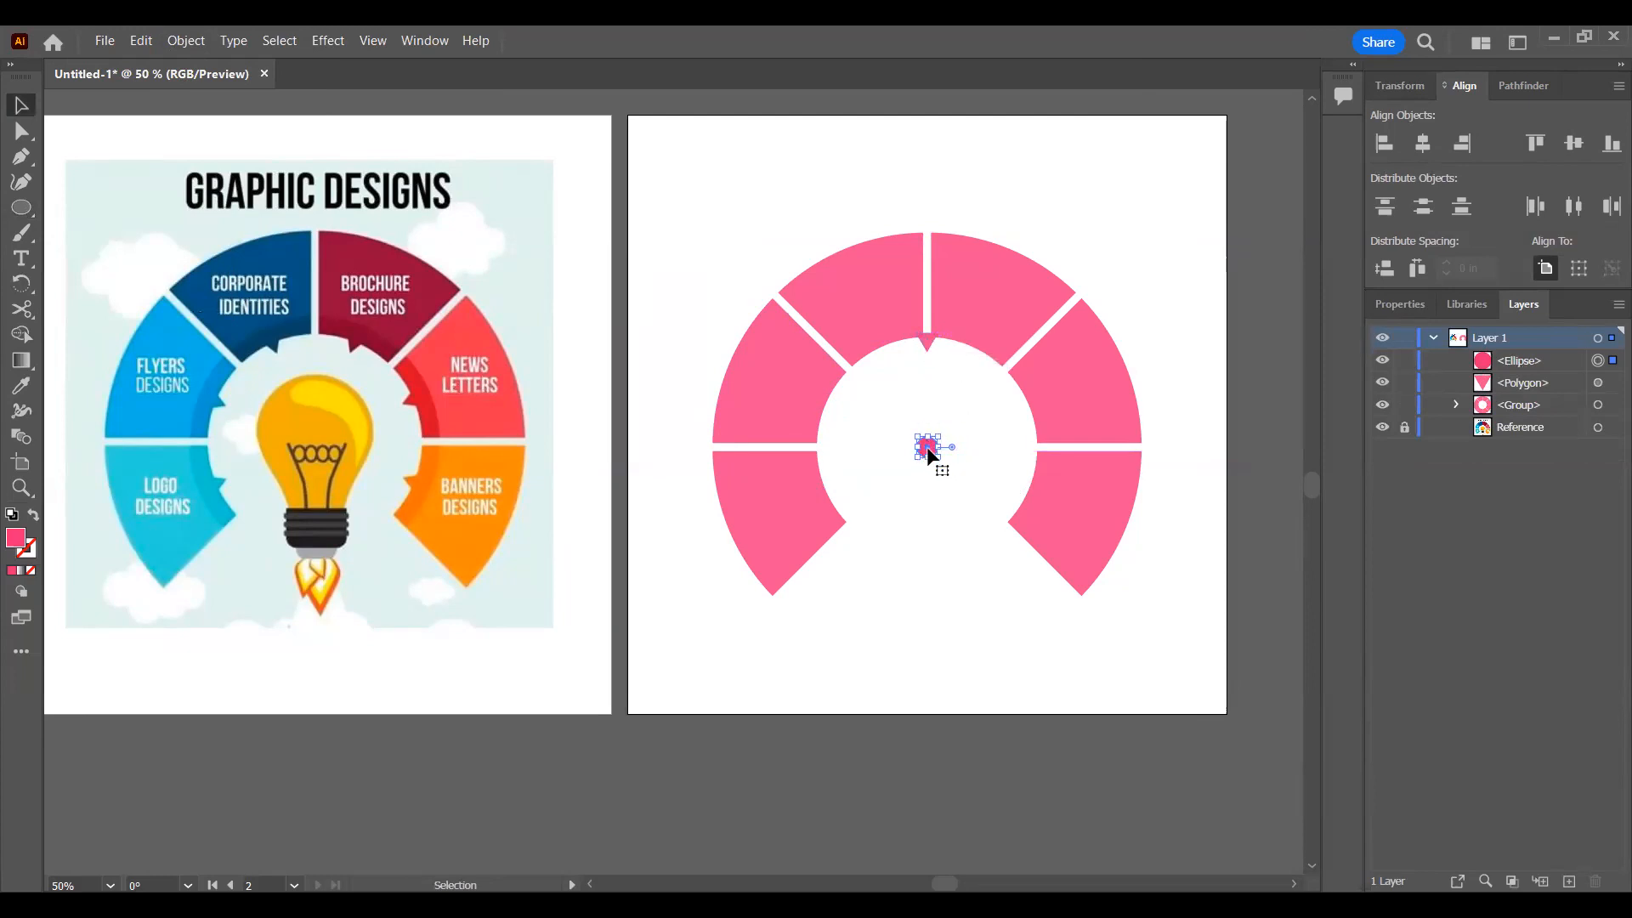
Step: Select the triangle together with the circle, try rotating the pair, undo the rotation and deselect them
{"action": "left_click", "coordinate": [927, 342], "text": "shift"}
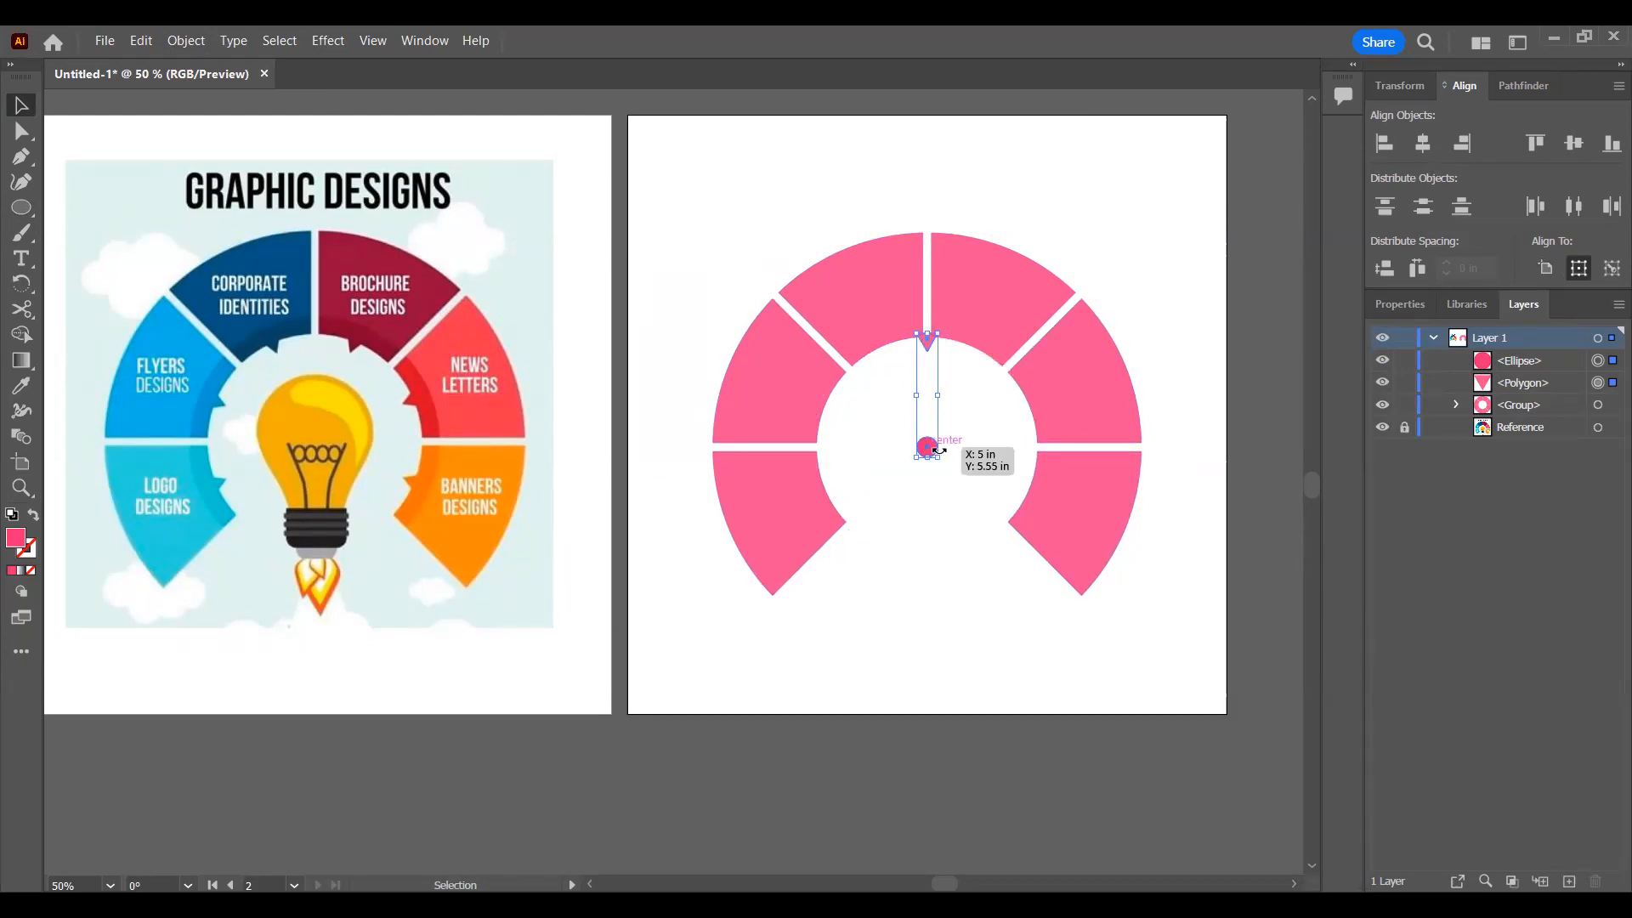
{"action": "left_click_drag", "start_coordinate": [942, 468], "coordinate": [967, 444]}
{"action": "key", "text": "ctrl+z"}
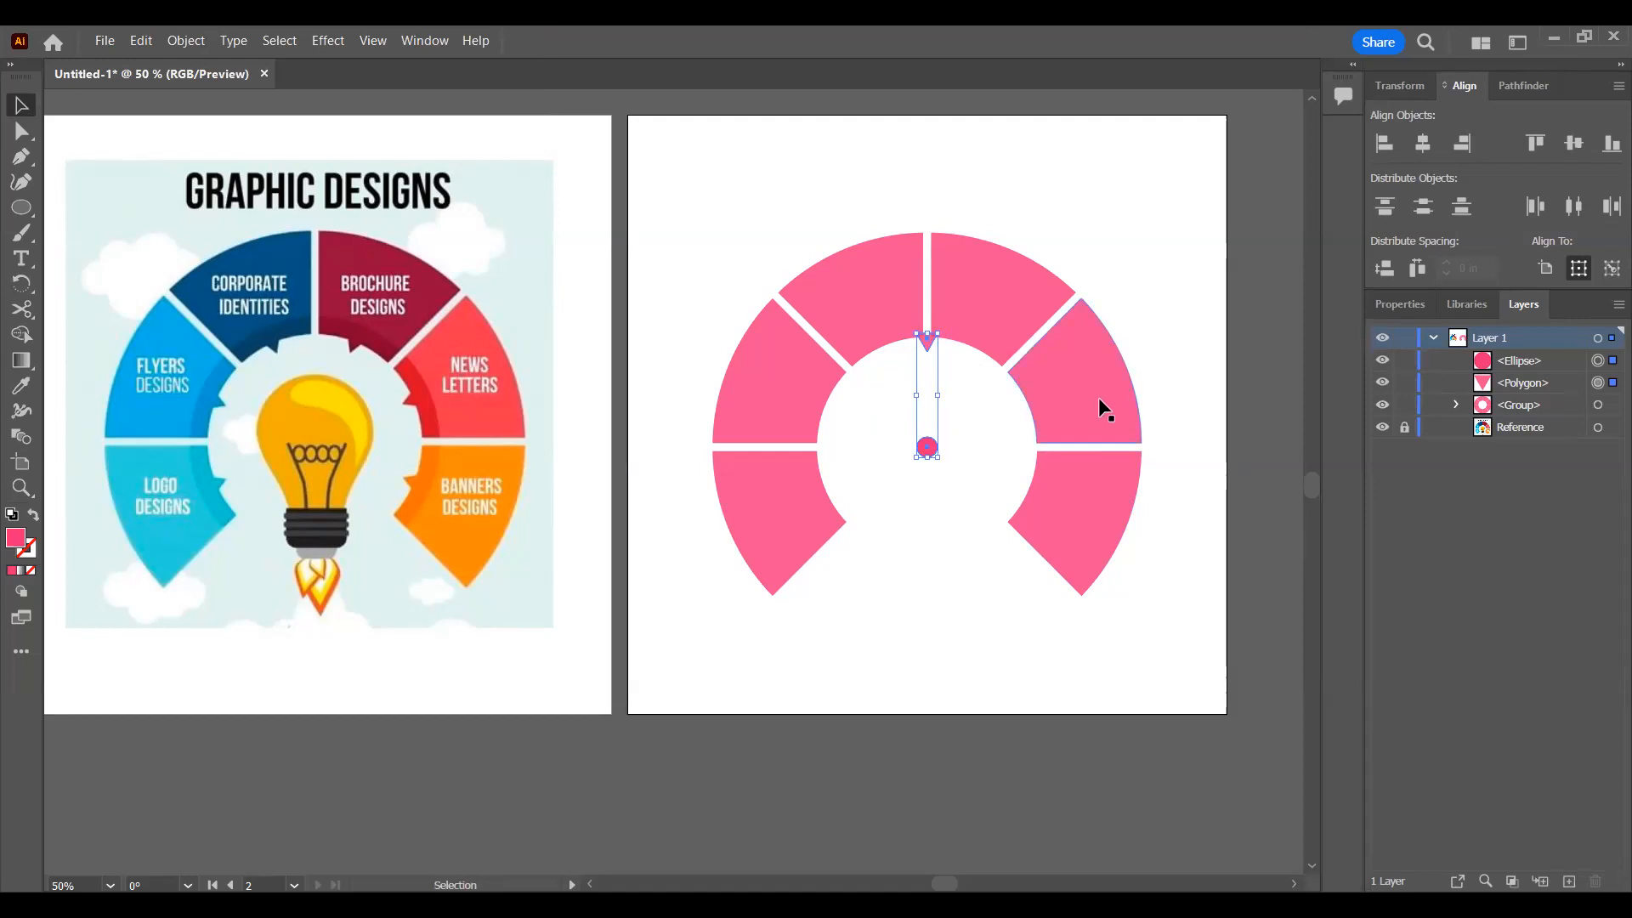
{"action": "left_click_drag", "start_coordinate": [926, 338], "coordinate": [928, 343]}
{"action": "left_click", "coordinate": [378, 125]}
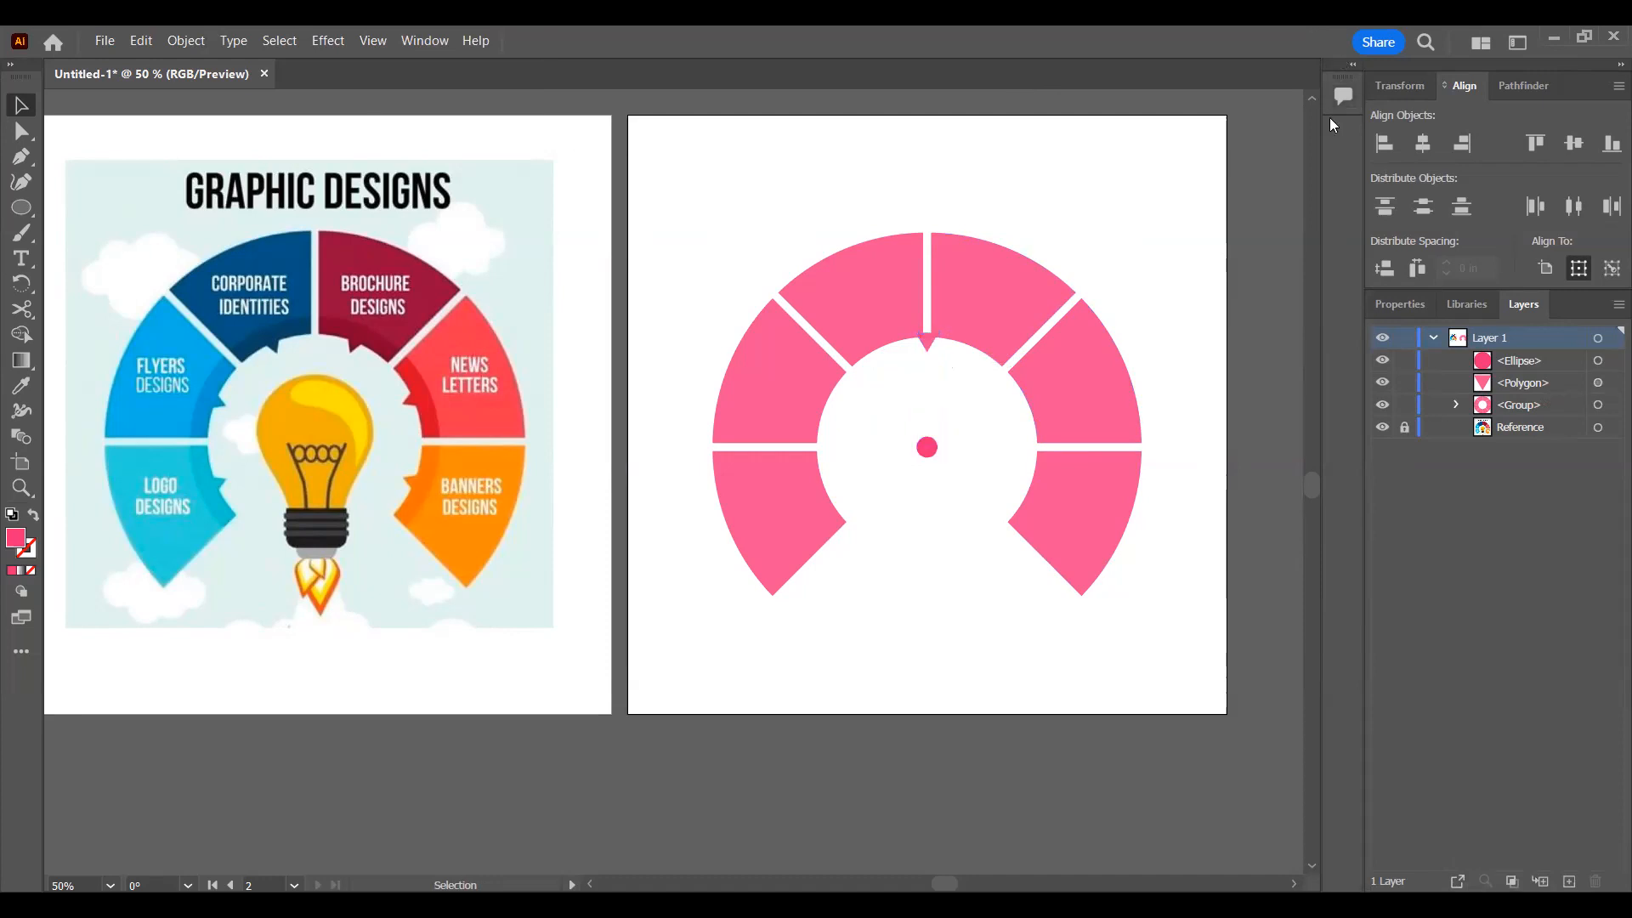
{"action": "left_click", "coordinate": [281, 41]}
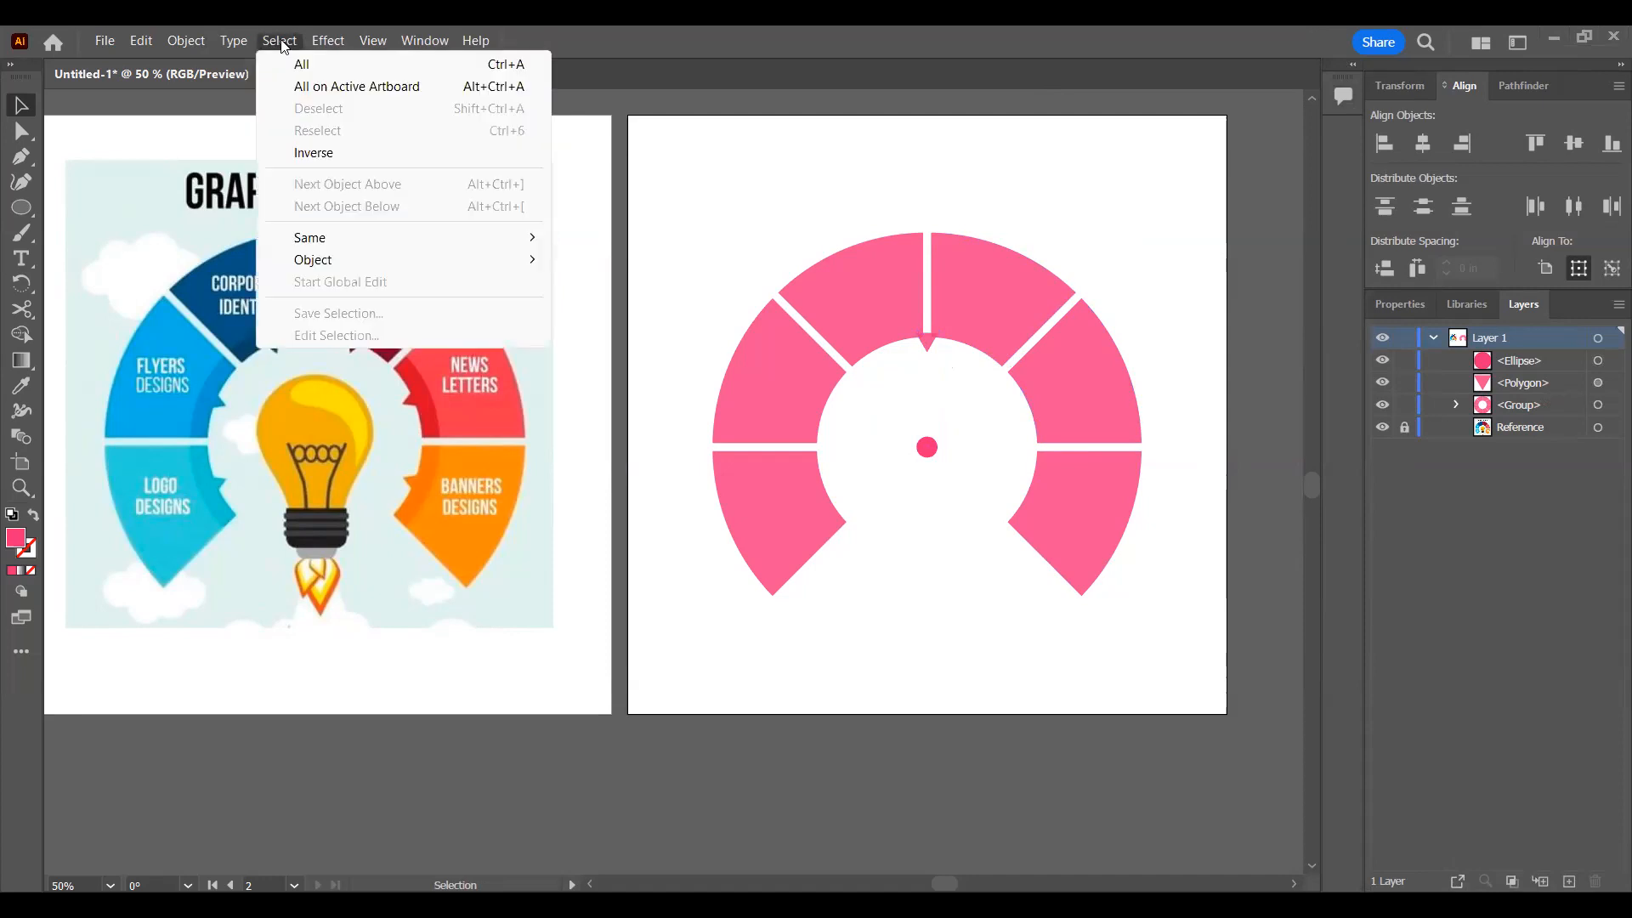
{"action": "left_click", "coordinate": [328, 41]}
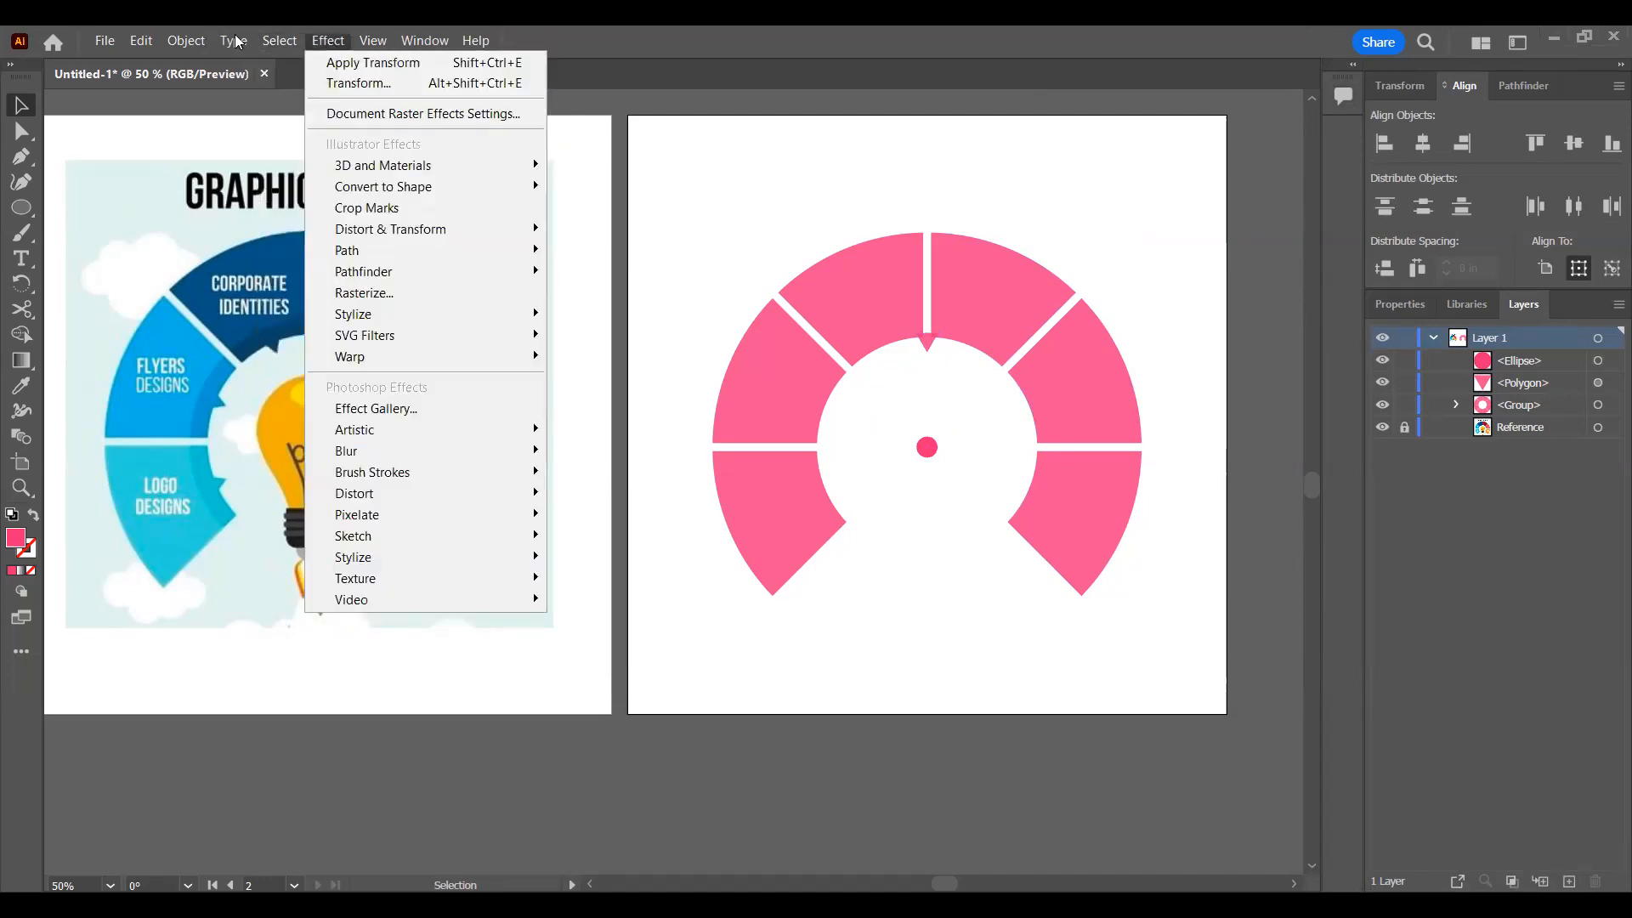
{"action": "left_click", "coordinate": [187, 41]}
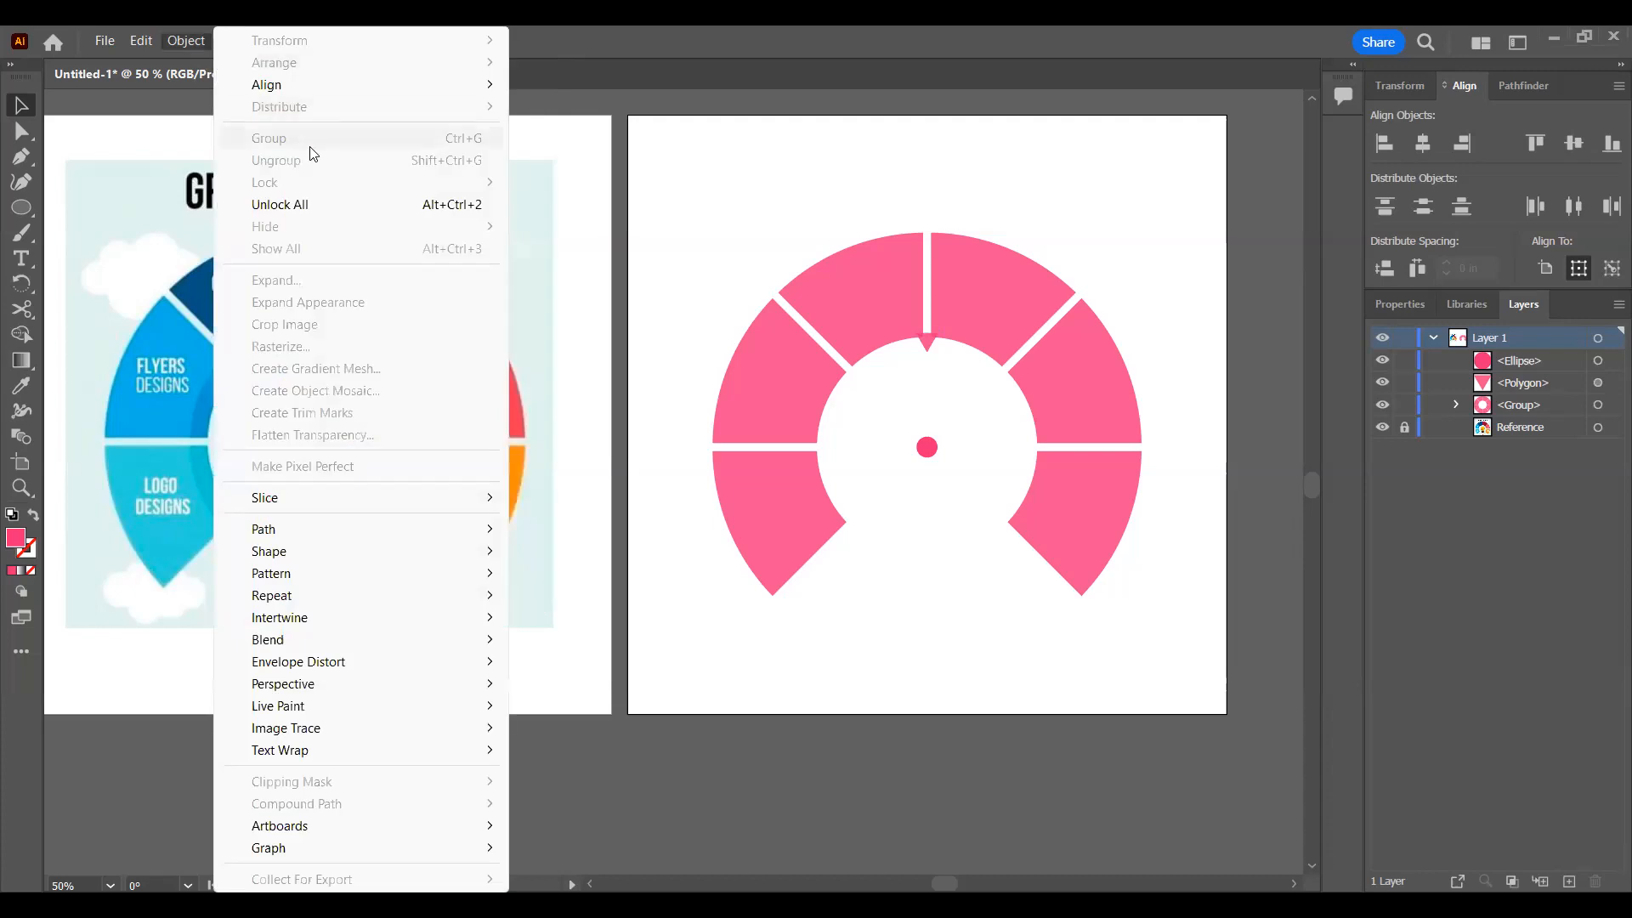
{"action": "left_click", "coordinate": [892, 97]}
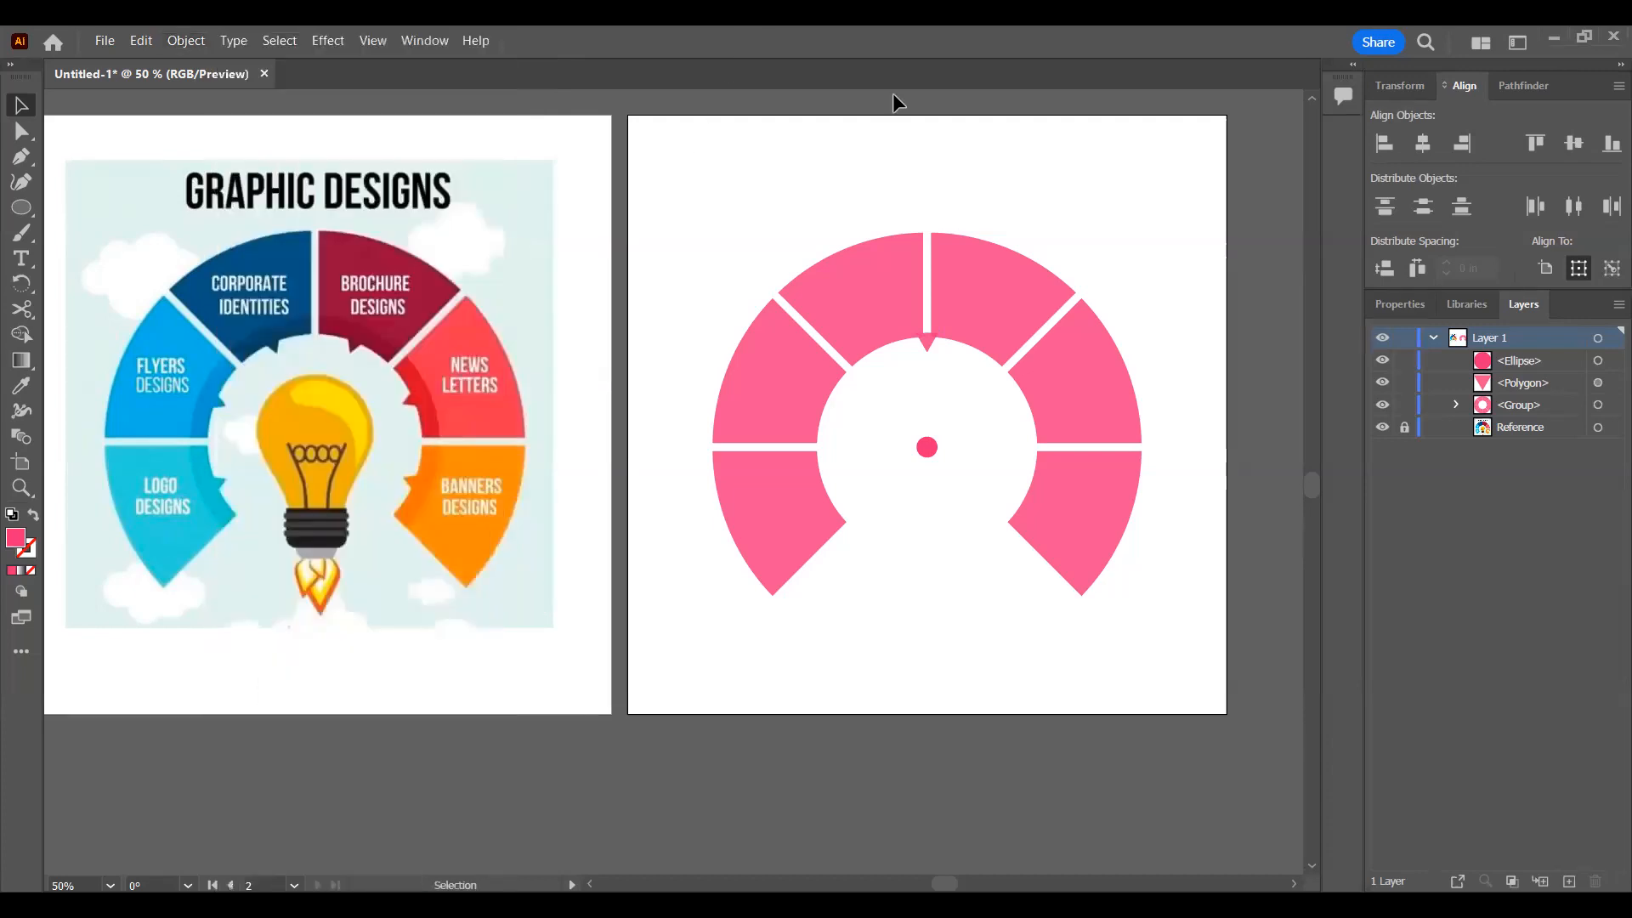
Step: Select the small circle and the triangle and group them
{"action": "left_click", "coordinate": [1598, 360]}
{"action": "left_click", "coordinate": [1598, 382], "text": "shift"}
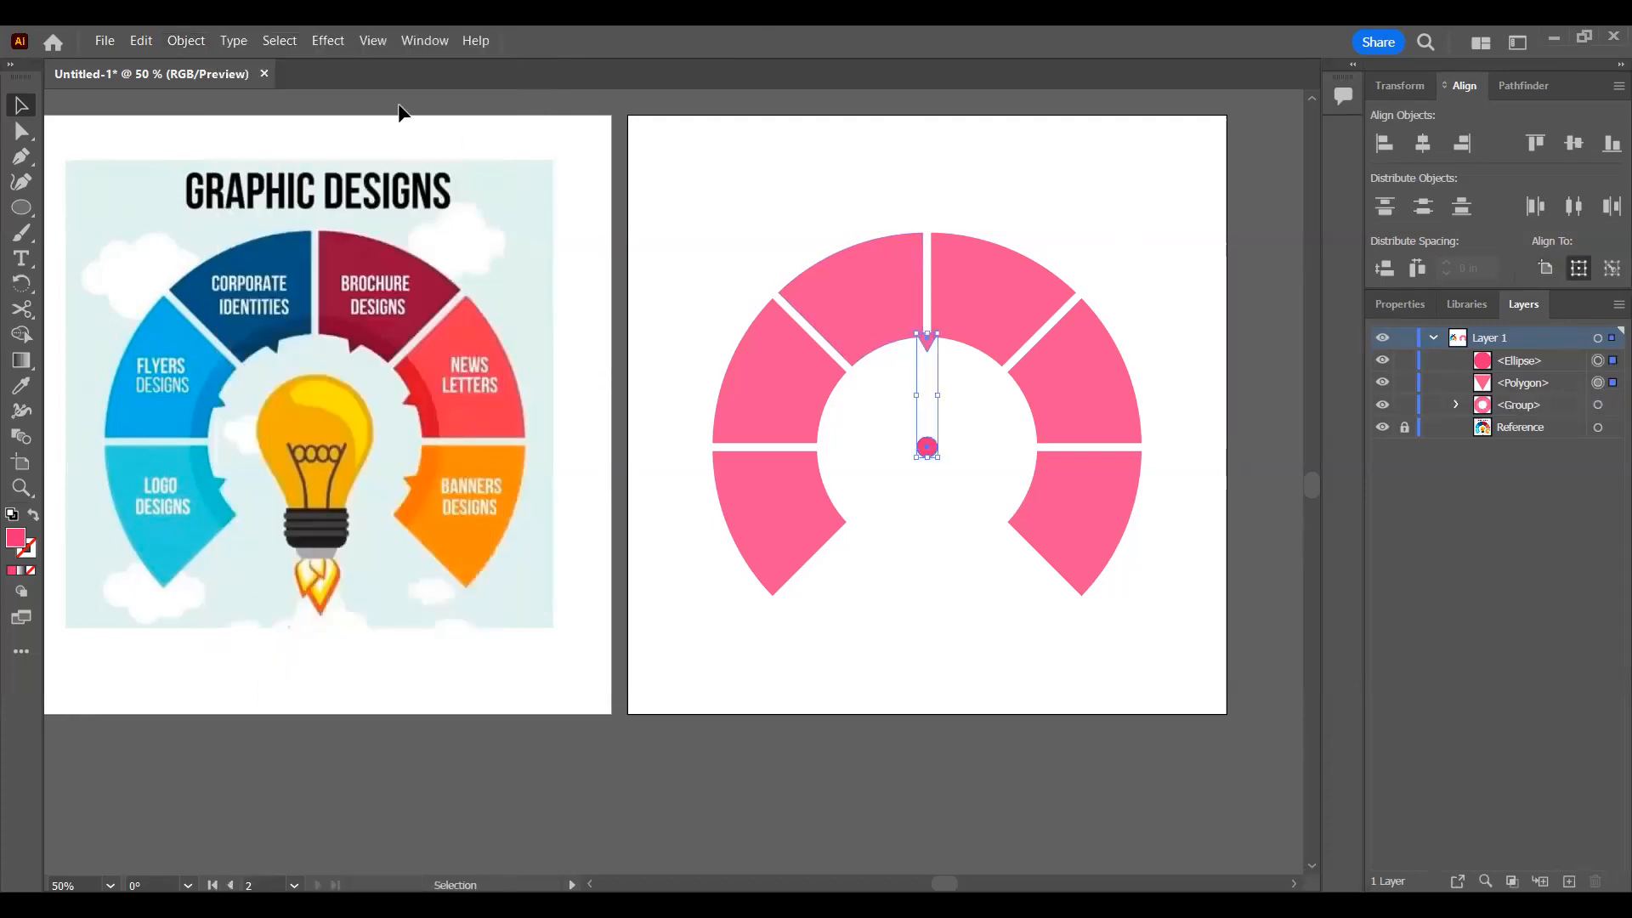
{"action": "left_click", "coordinate": [185, 41]}
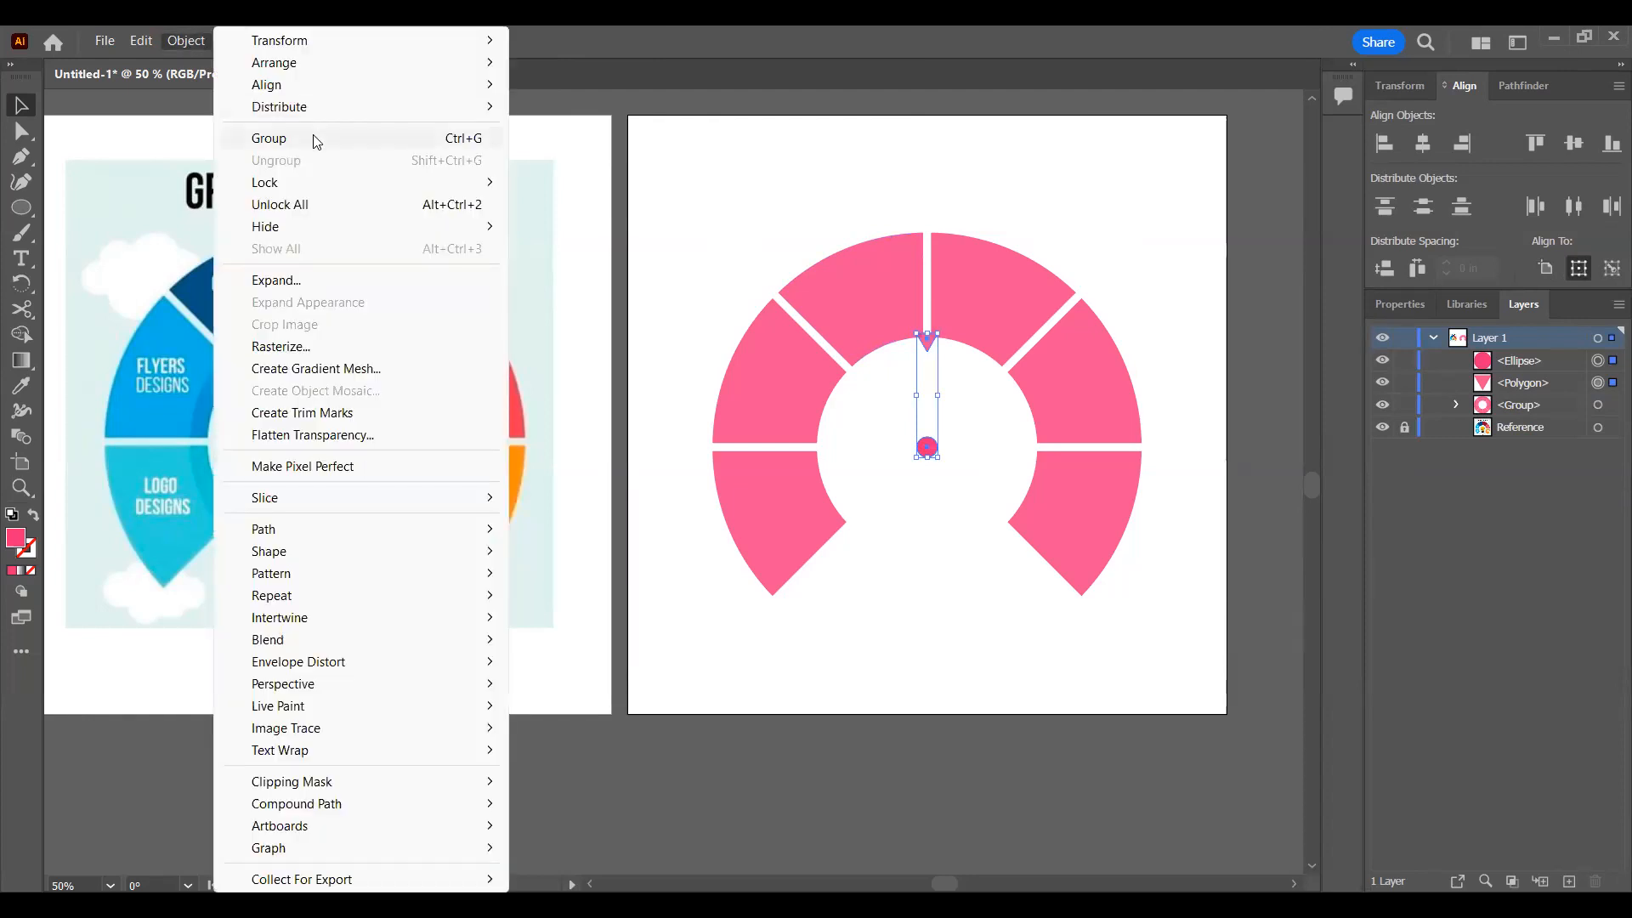
{"action": "left_click", "coordinate": [313, 136]}
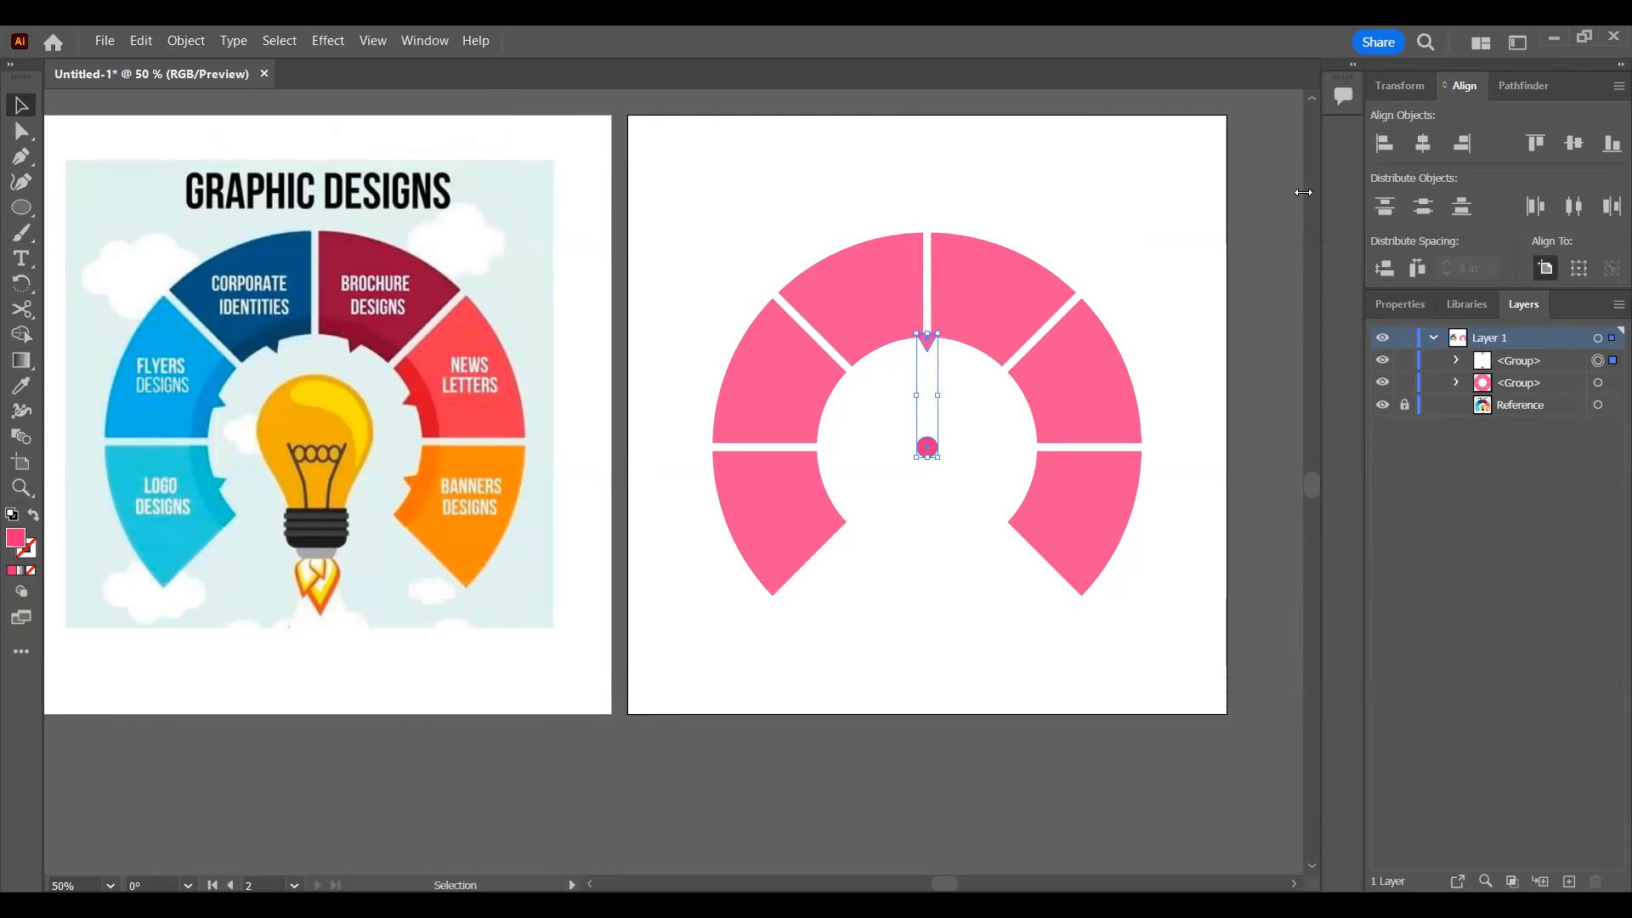
Step: Set the transform reference point of the triangle and circle group to its center
{"action": "left_click", "coordinate": [1403, 87]}
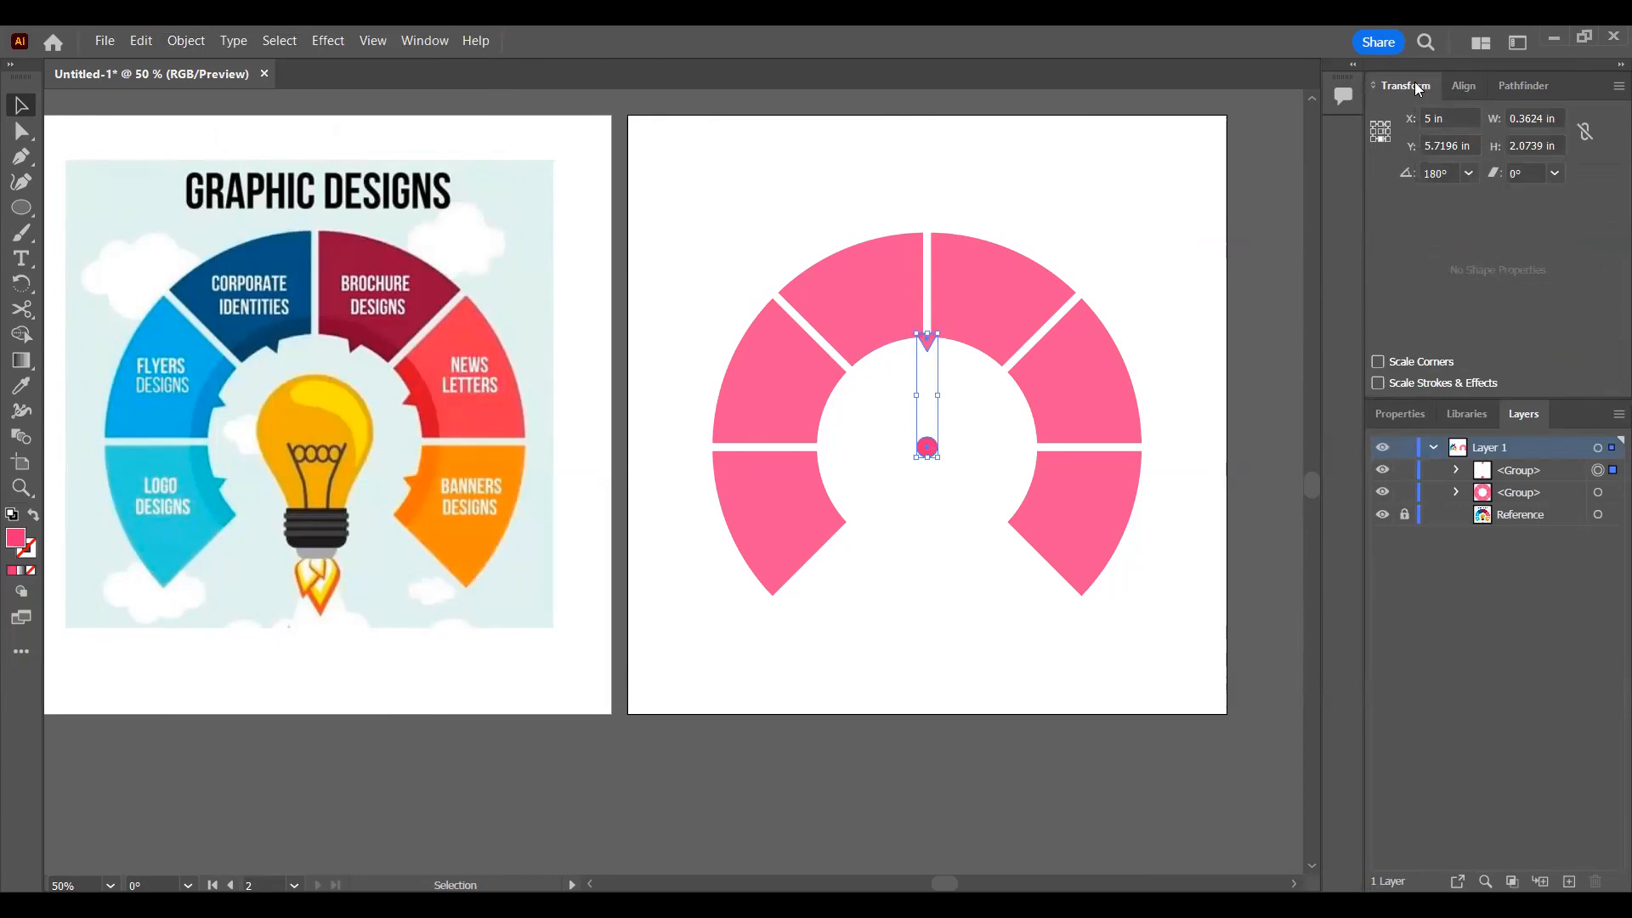
{"action": "left_click", "coordinate": [1381, 132]}
{"action": "left_click", "coordinate": [170, 34]}
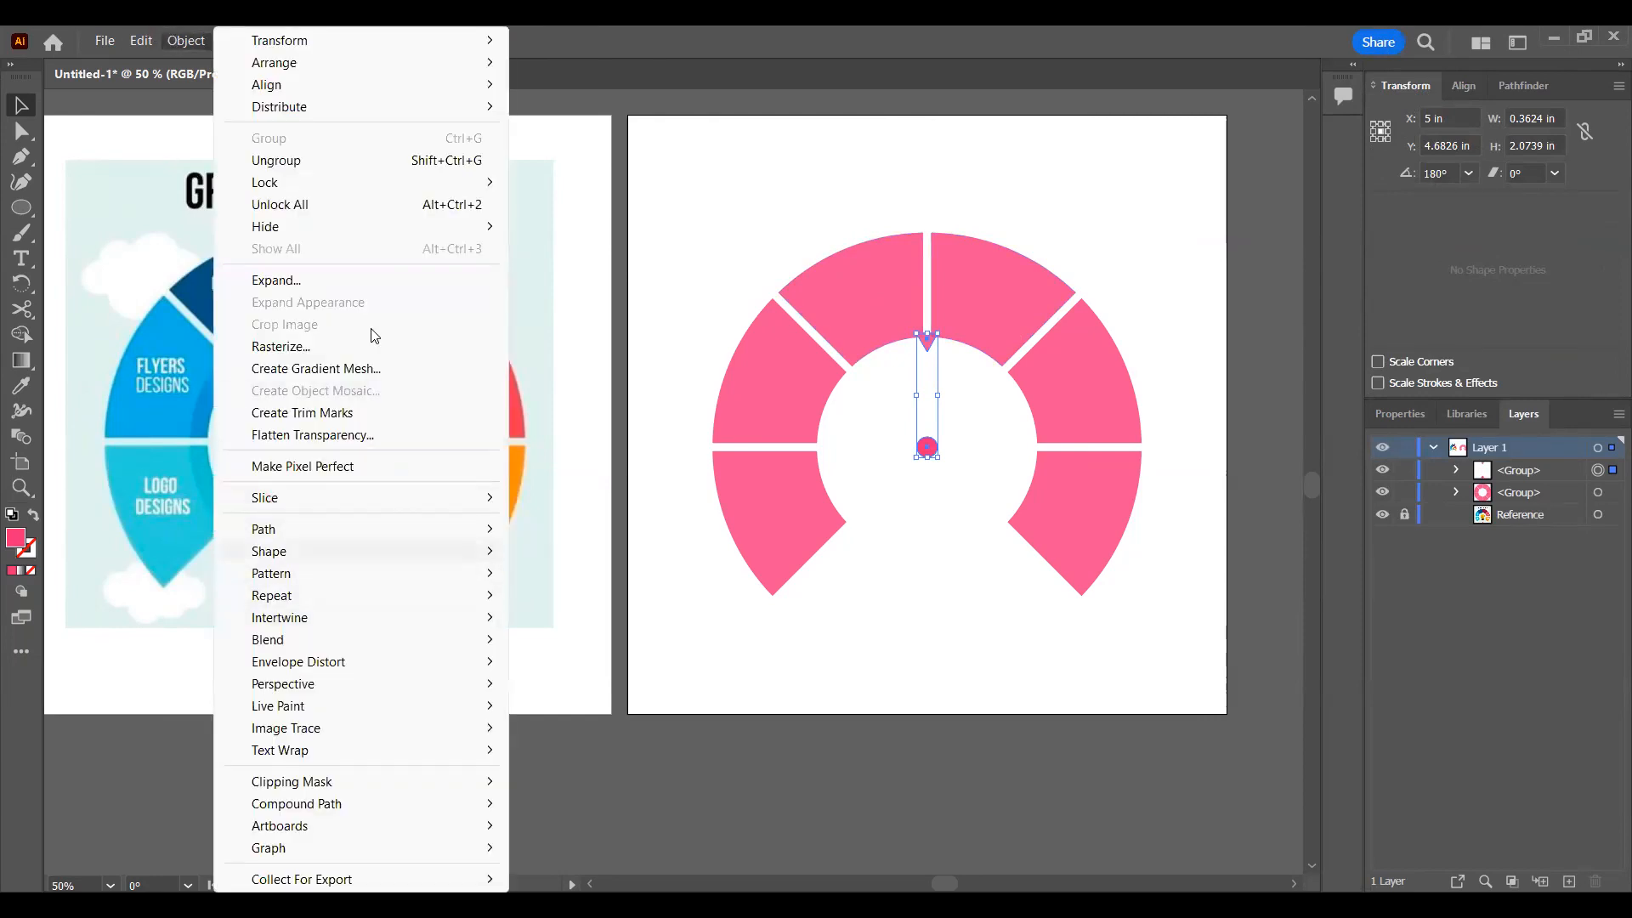
{"action": "left_click", "coordinate": [202, 32]}
Step: Apply a Transform effect to the triangle and circle group with a 45° rotation, 5 copies and the bottom-center reference point
{"action": "left_click", "coordinate": [323, 40]}
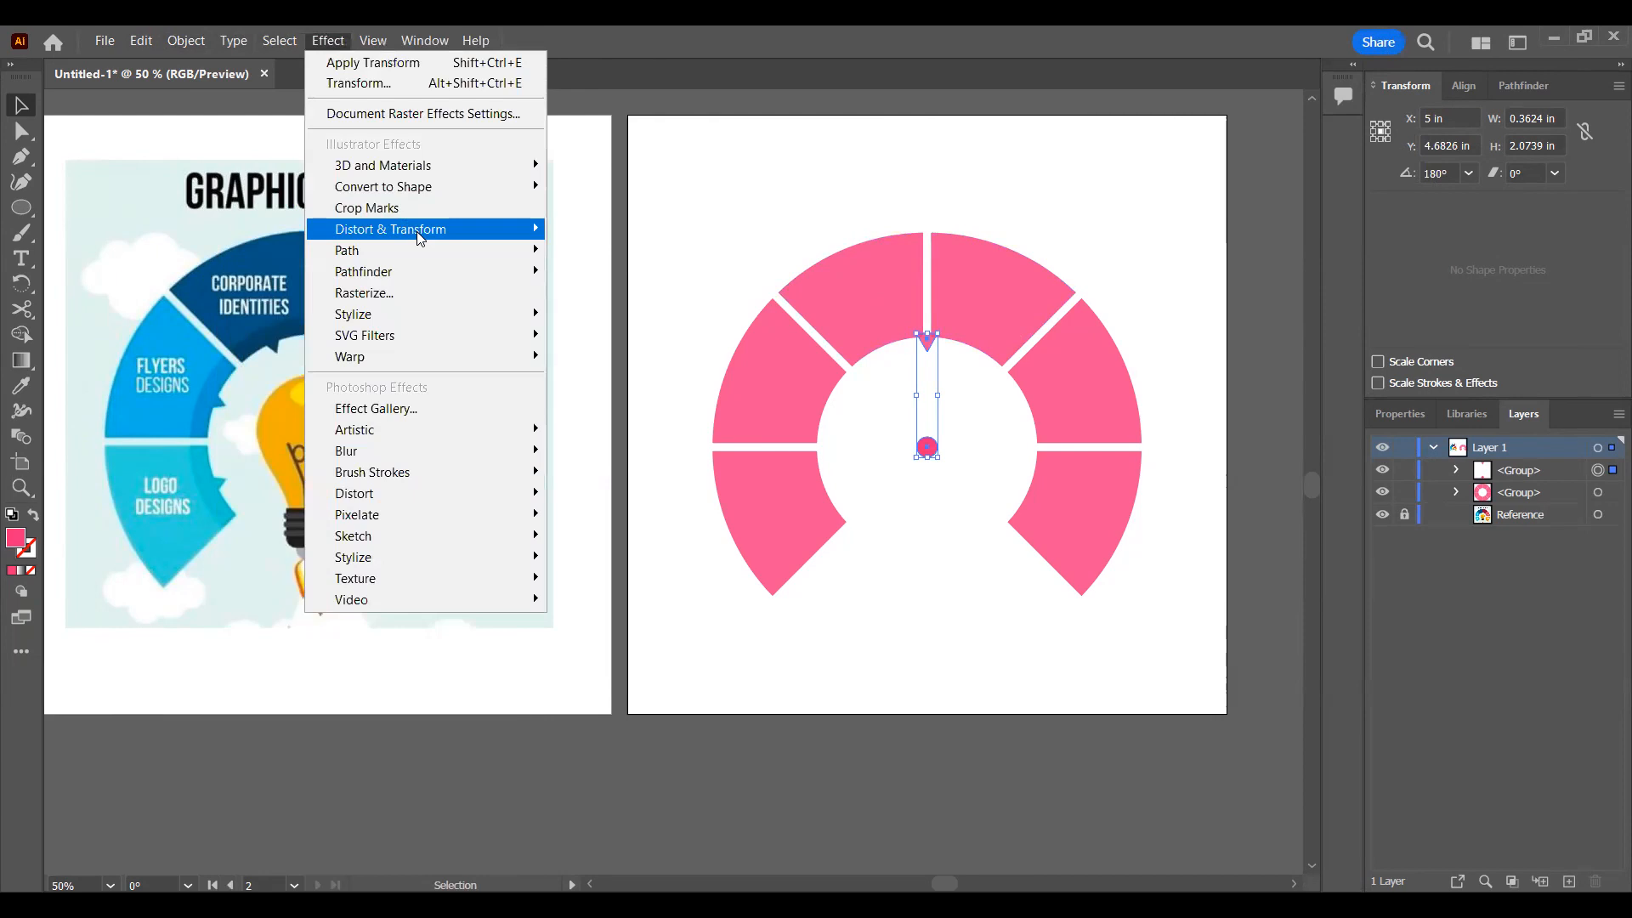
{"action": "mouse_move", "coordinate": [532, 229]}
{"action": "left_click", "coordinate": [609, 297]}
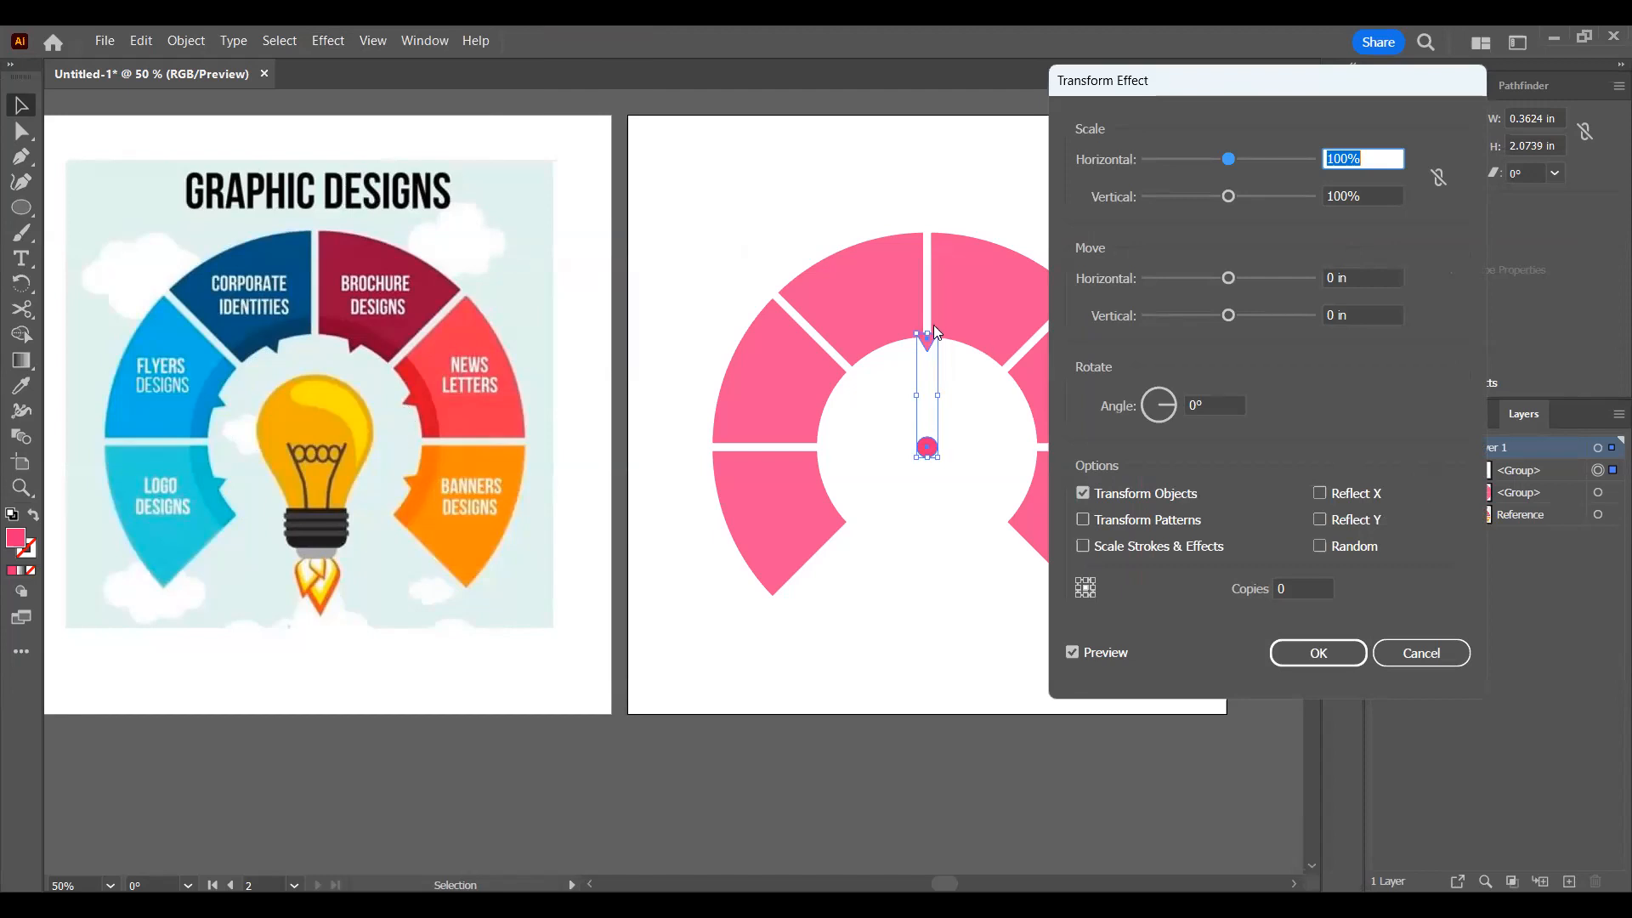
{"action": "left_click", "coordinate": [1274, 590]}
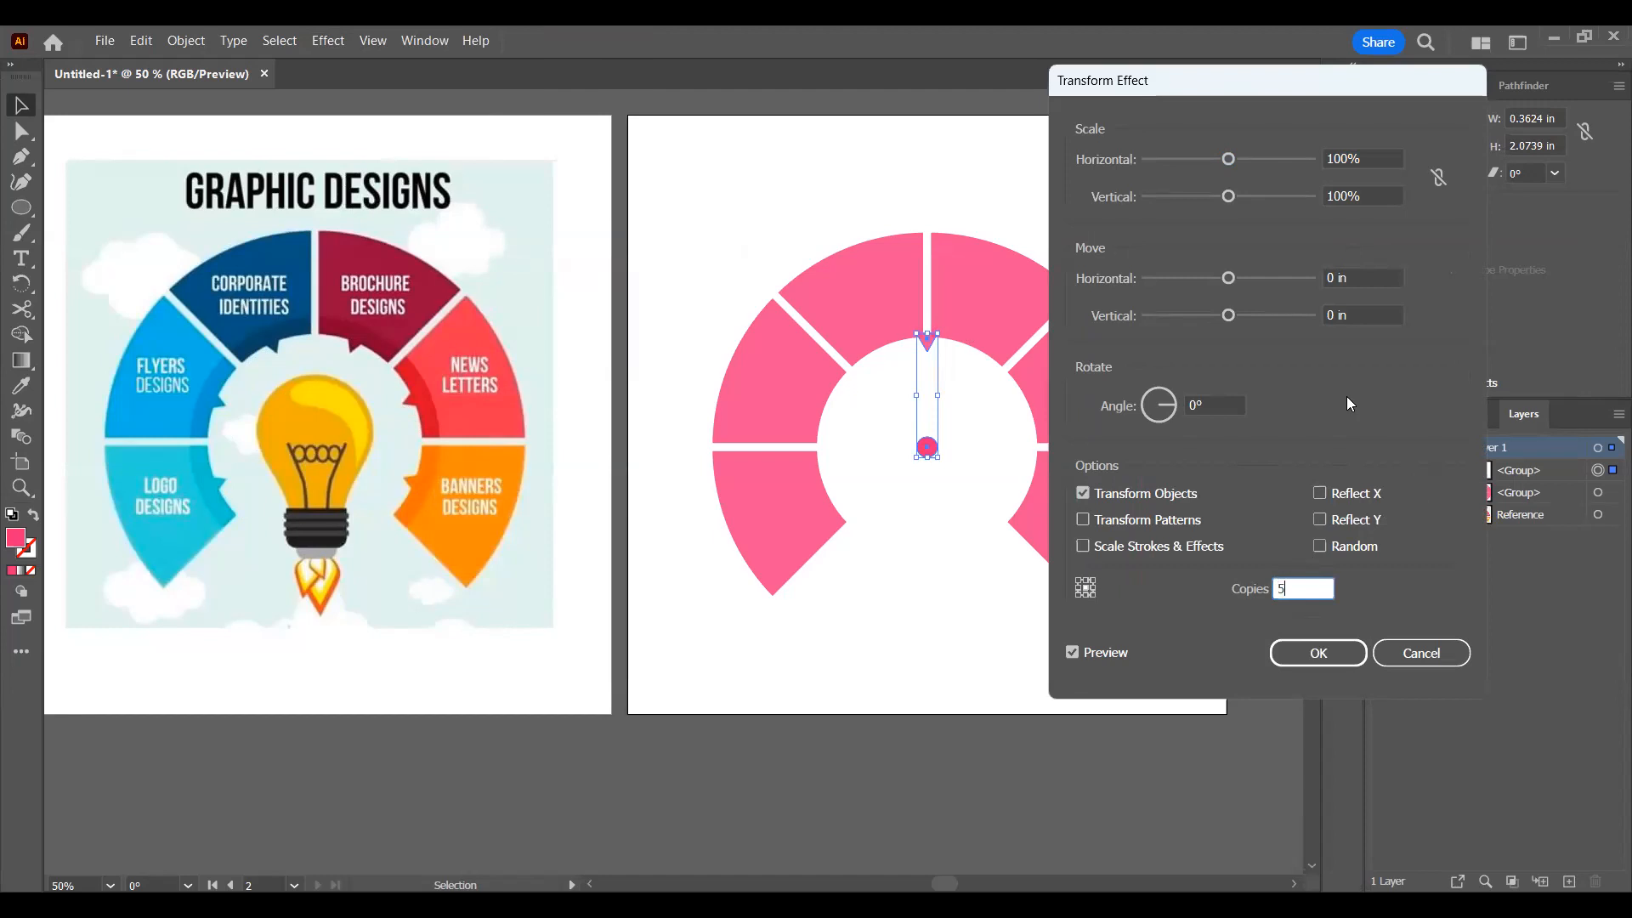
{"action": "left_click", "coordinate": [1194, 406]}
{"action": "type", "text": "45"}
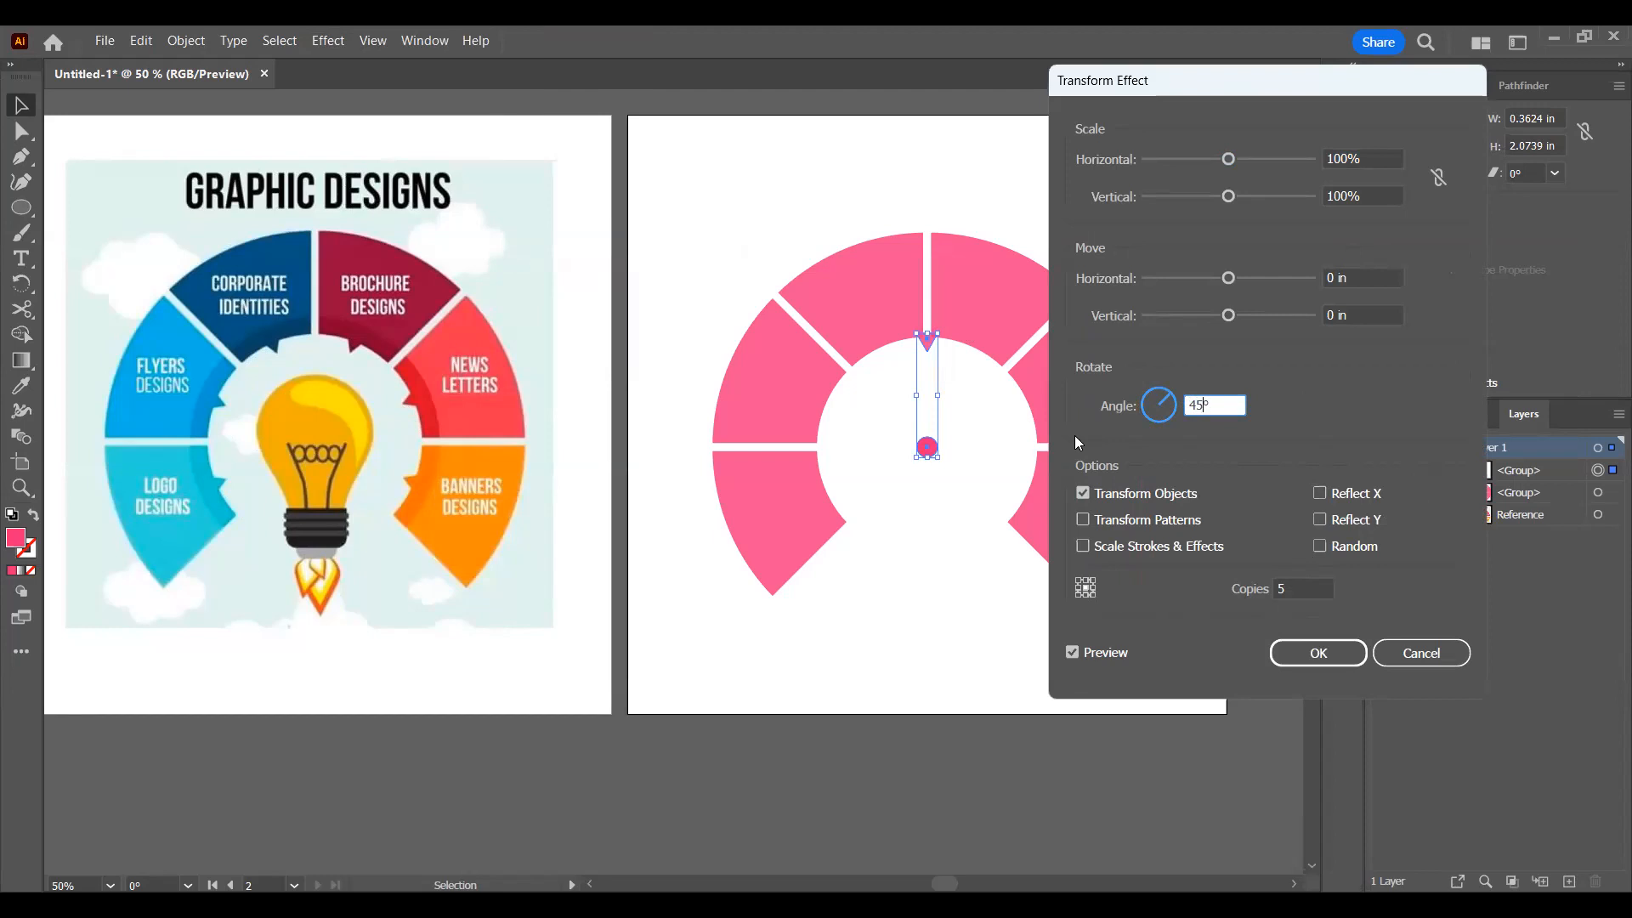
{"action": "left_click", "coordinate": [1085, 593]}
{"action": "left_click", "coordinate": [1292, 585]}
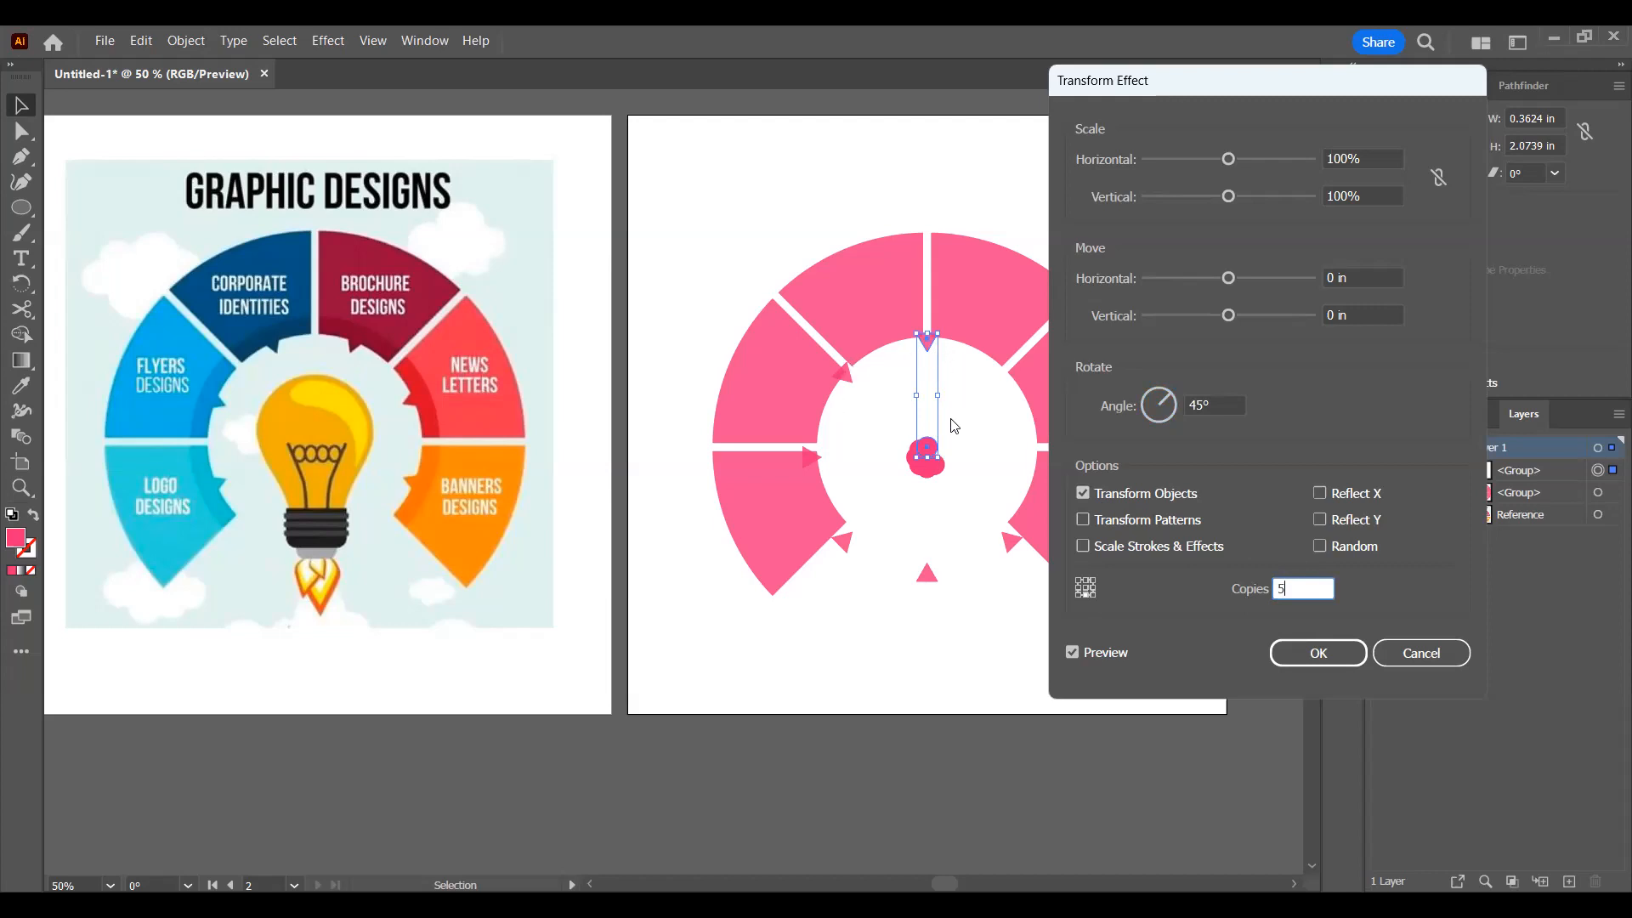
{"action": "left_click", "coordinate": [1319, 656]}
Step: Expand the appearance of the triangle and circle group into separate shapes, then deselect it
{"action": "left_click_drag", "start_coordinate": [945, 327], "coordinate": [1034, 406]}
{"action": "key", "text": "ctrl+z"}
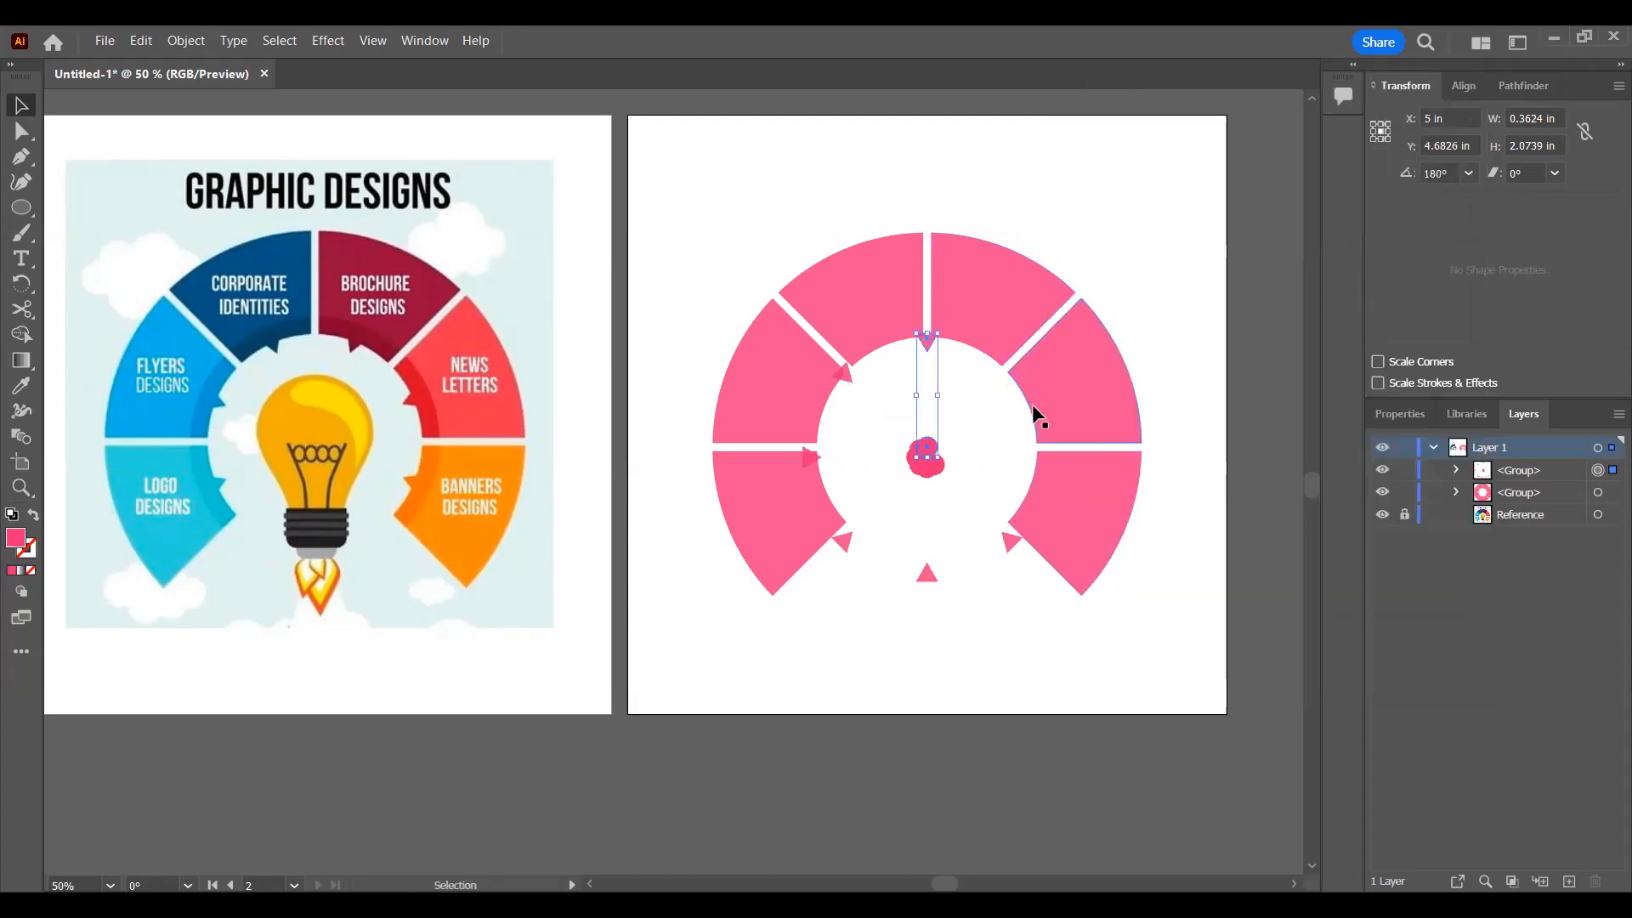
{"action": "left_click", "coordinate": [1459, 467]}
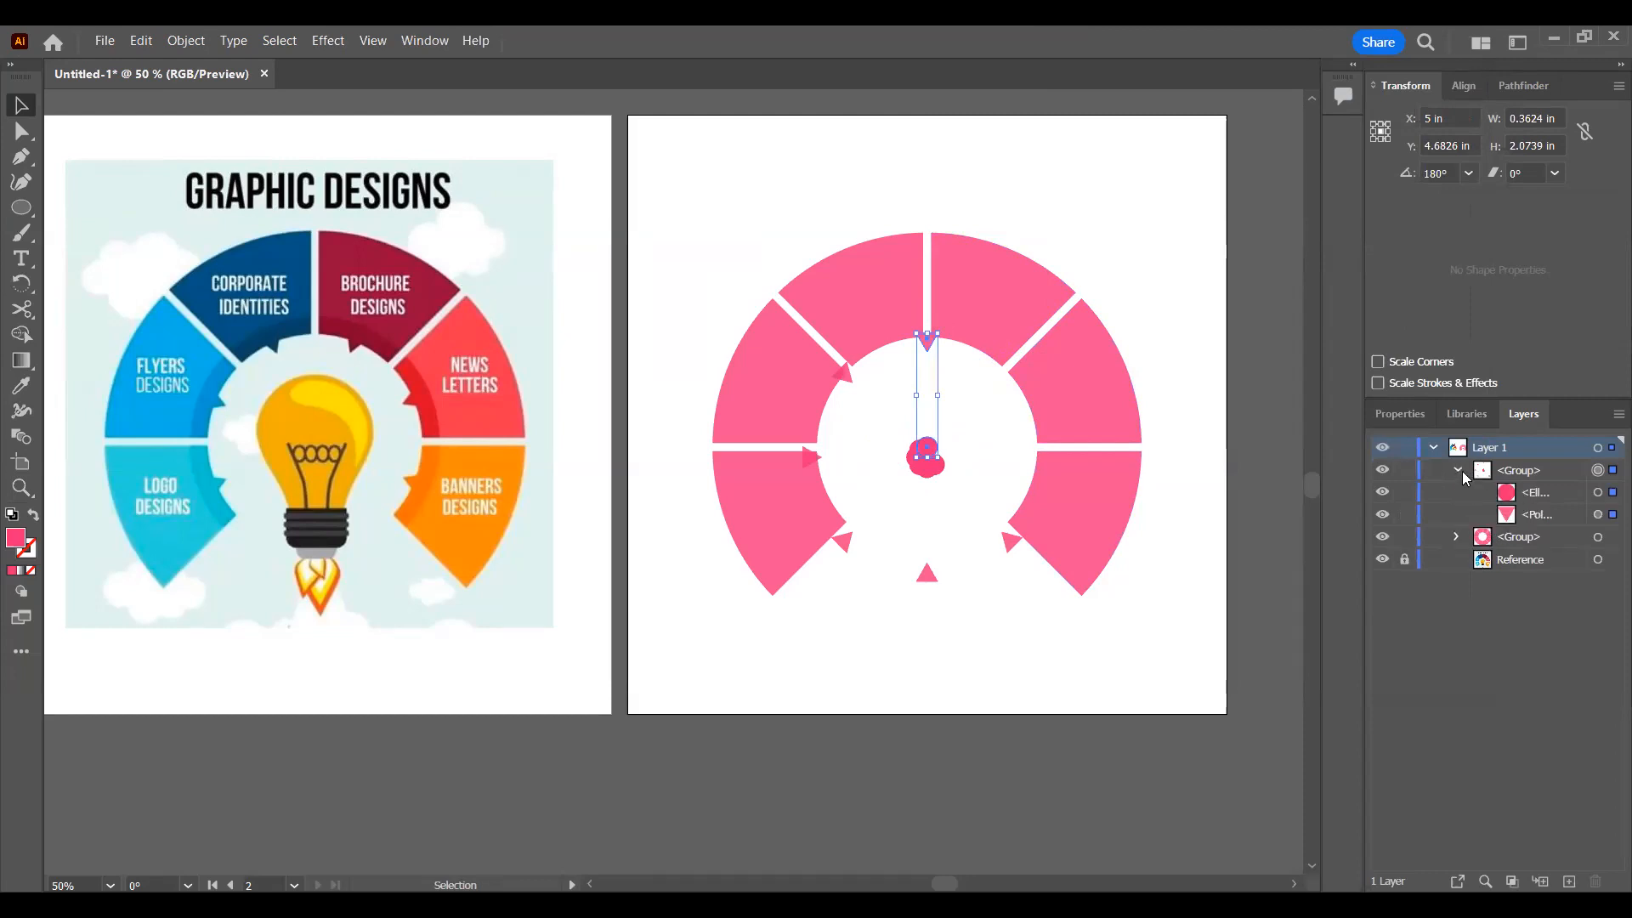
{"action": "left_click", "coordinate": [1458, 470]}
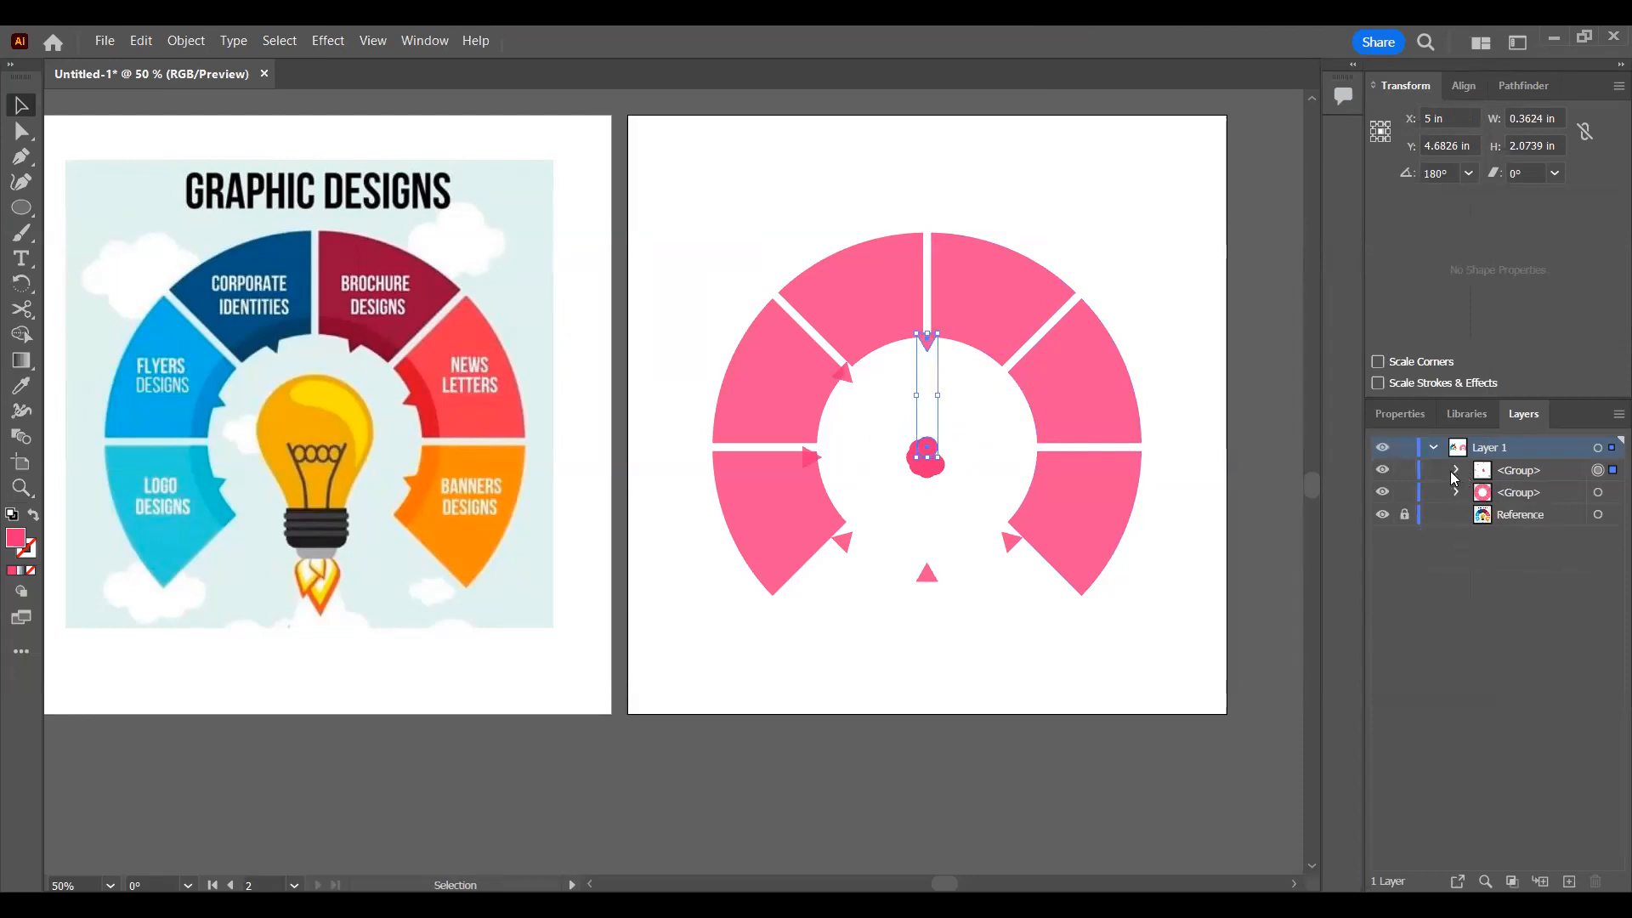
{"action": "left_click", "coordinate": [177, 43]}
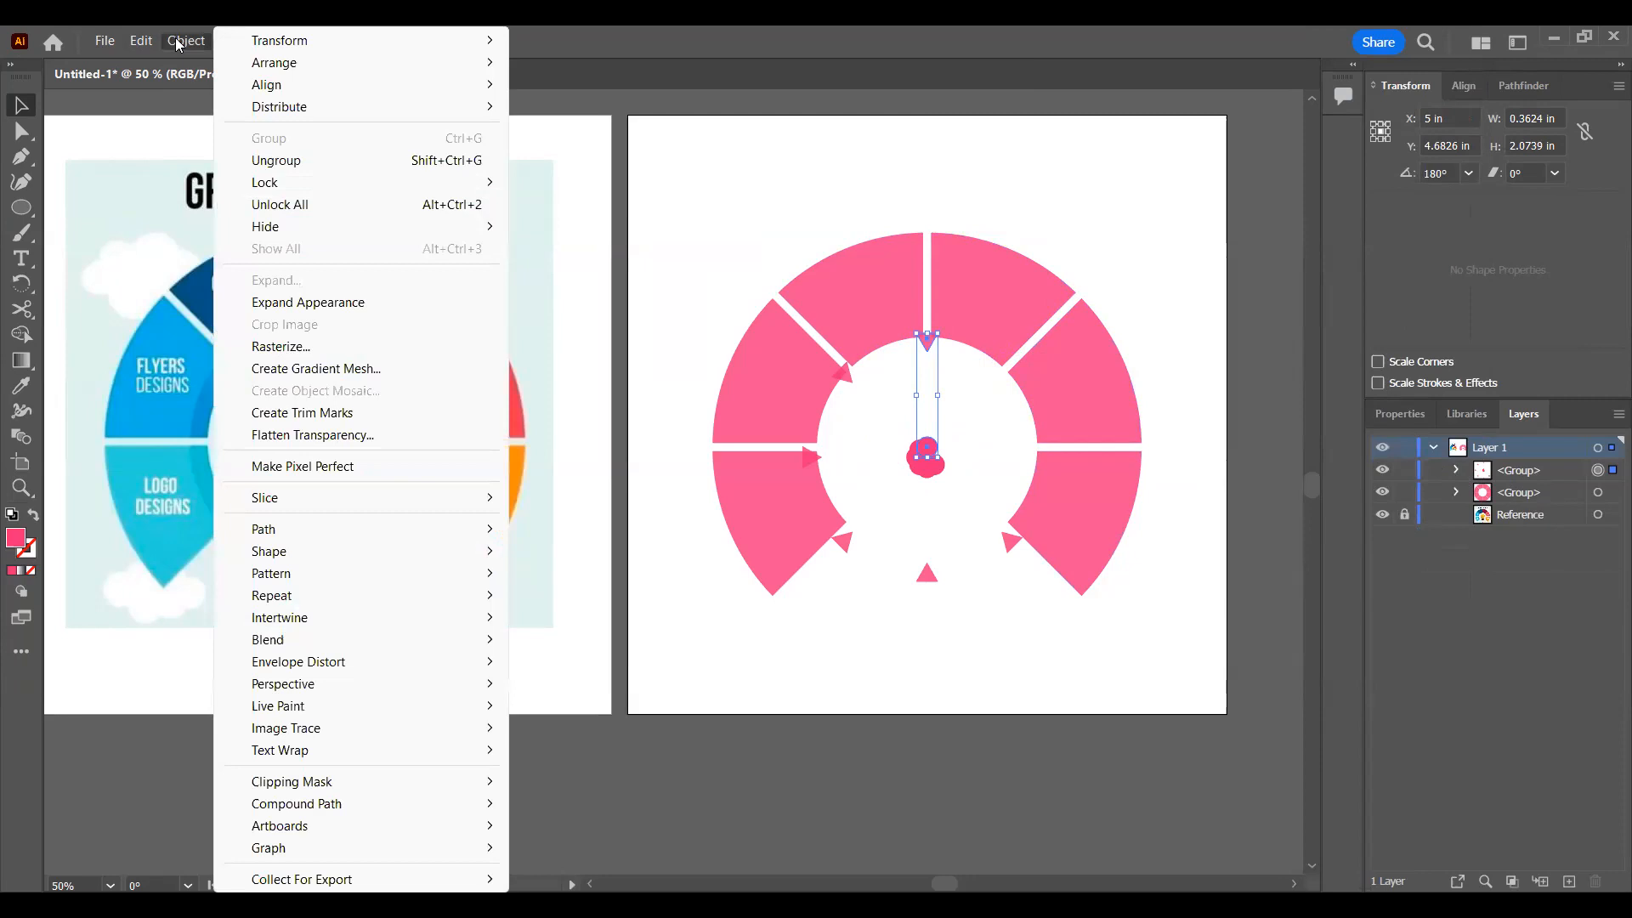
{"action": "left_click", "coordinate": [336, 306]}
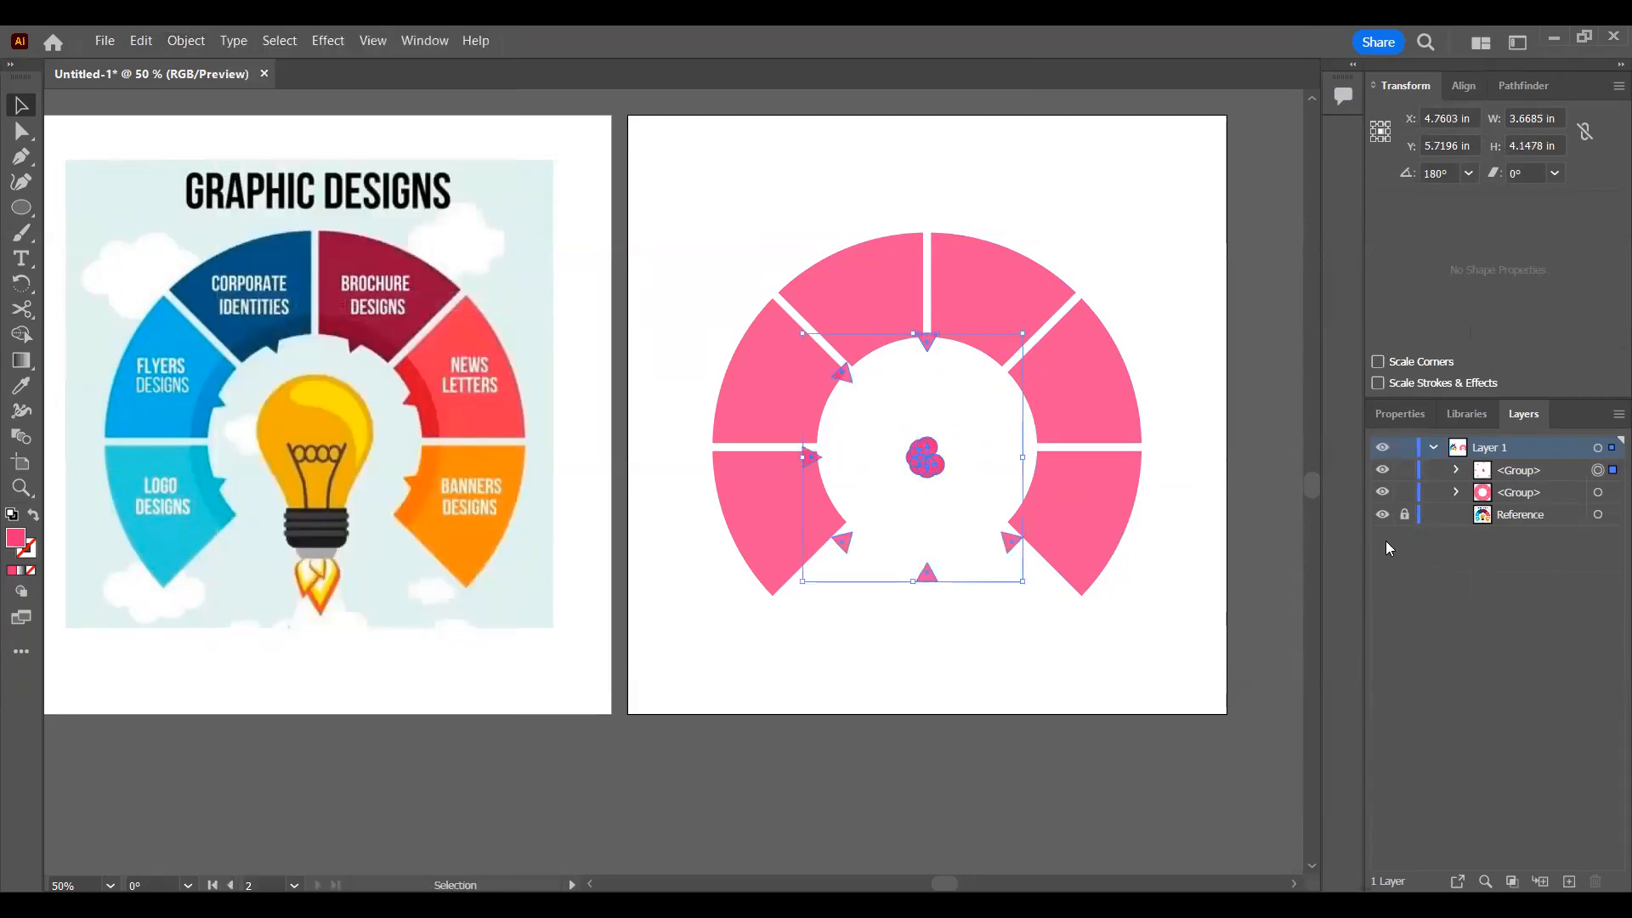
{"action": "left_click", "coordinate": [1247, 497]}
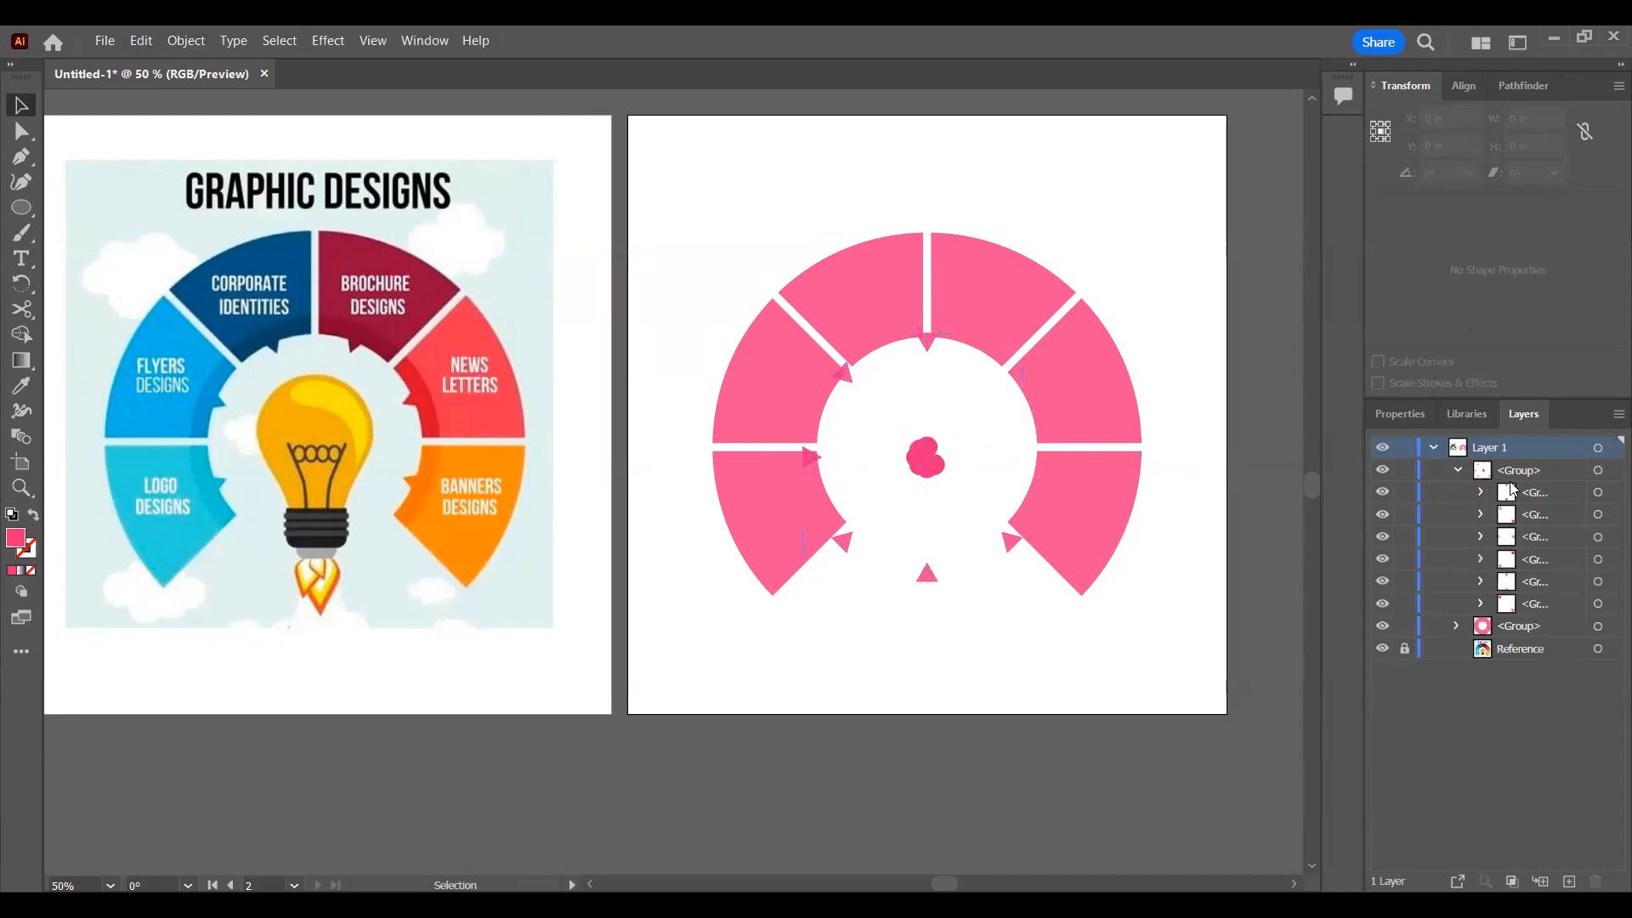
Step: Delete the cluster of small circles at the ring's center using the Direct Selection tool, keeping the triangles
{"action": "left_click", "coordinate": [1481, 492]}
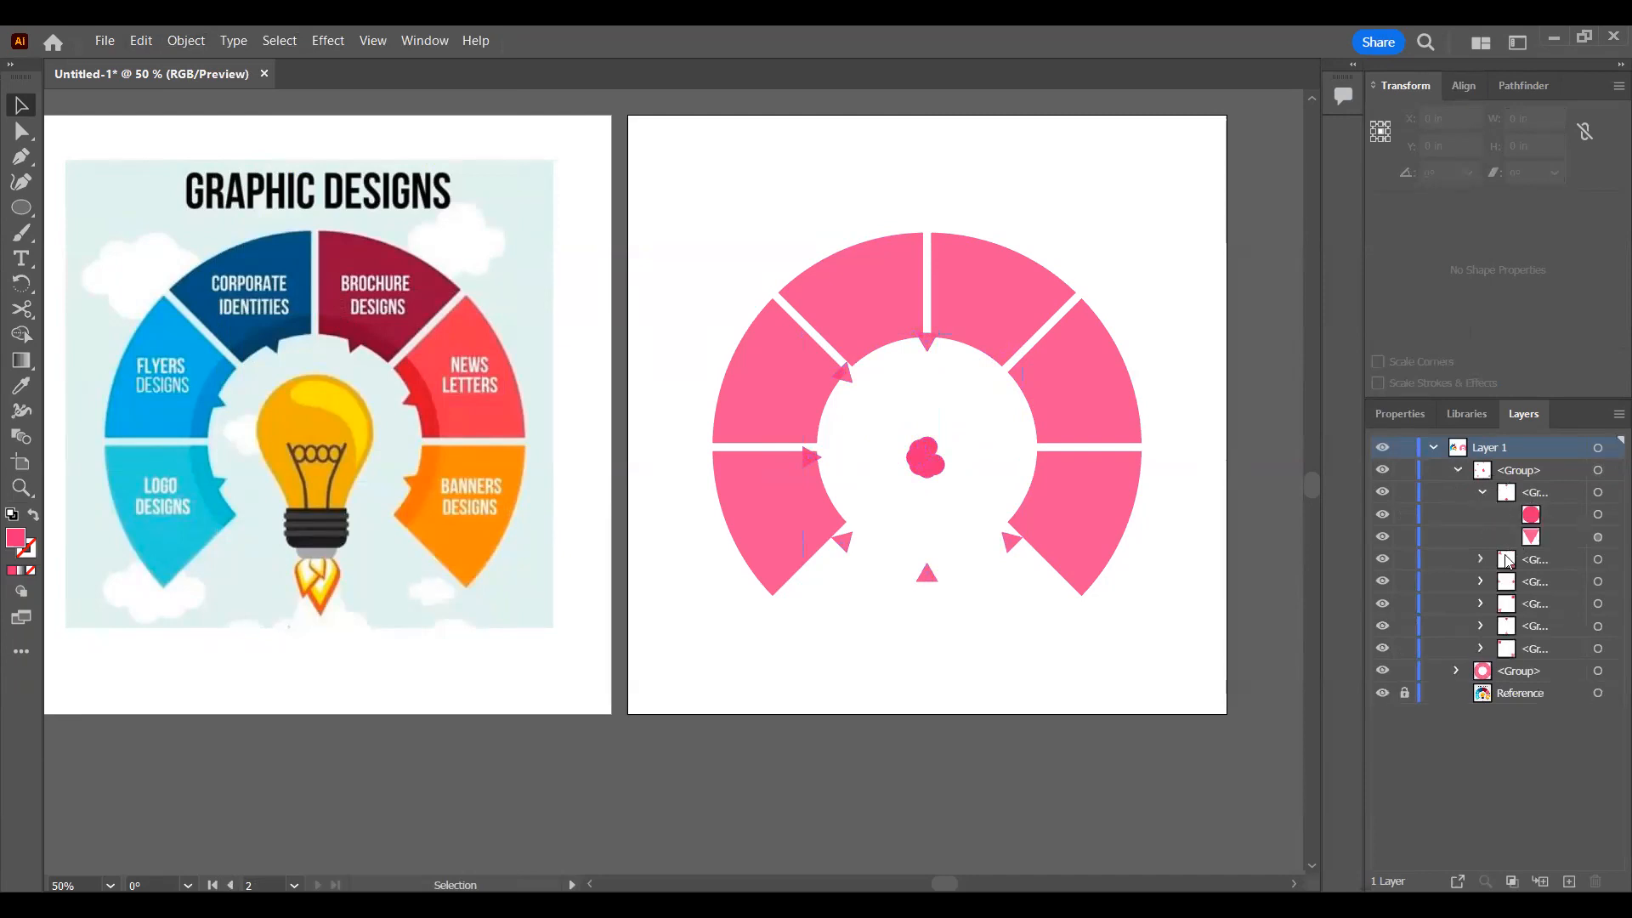
{"action": "left_click", "coordinate": [1481, 560]}
{"action": "left_click", "coordinate": [1480, 625]}
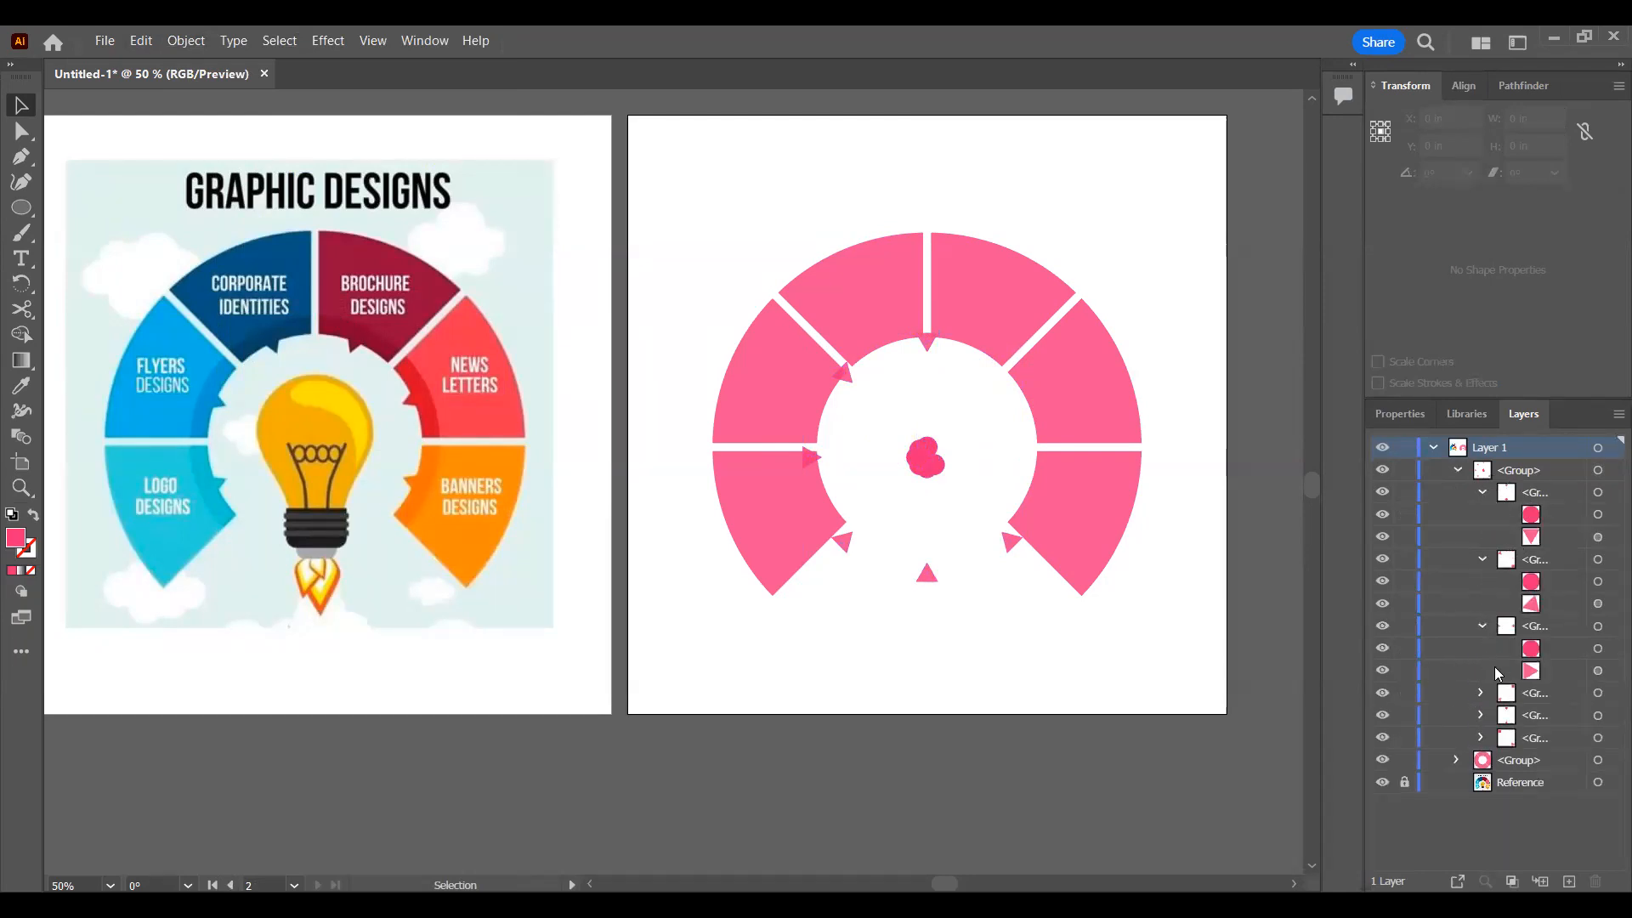
{"action": "left_click", "coordinate": [1481, 493]}
{"action": "left_click", "coordinate": [1481, 514]}
{"action": "left_click", "coordinate": [1480, 537]}
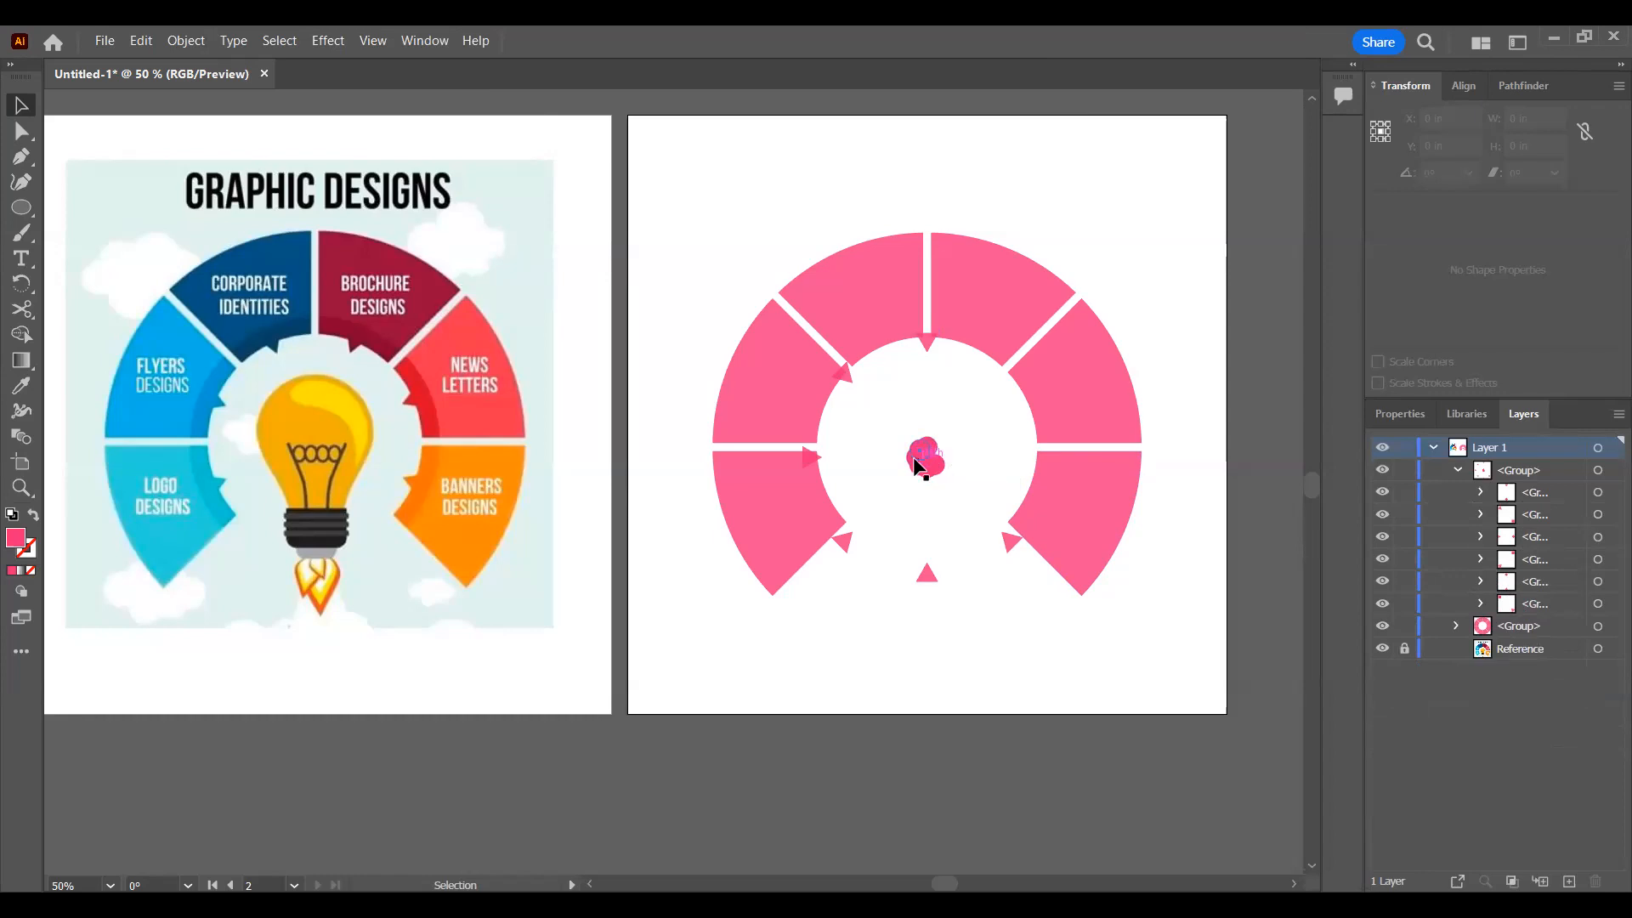
{"action": "left_click", "coordinate": [20, 132]}
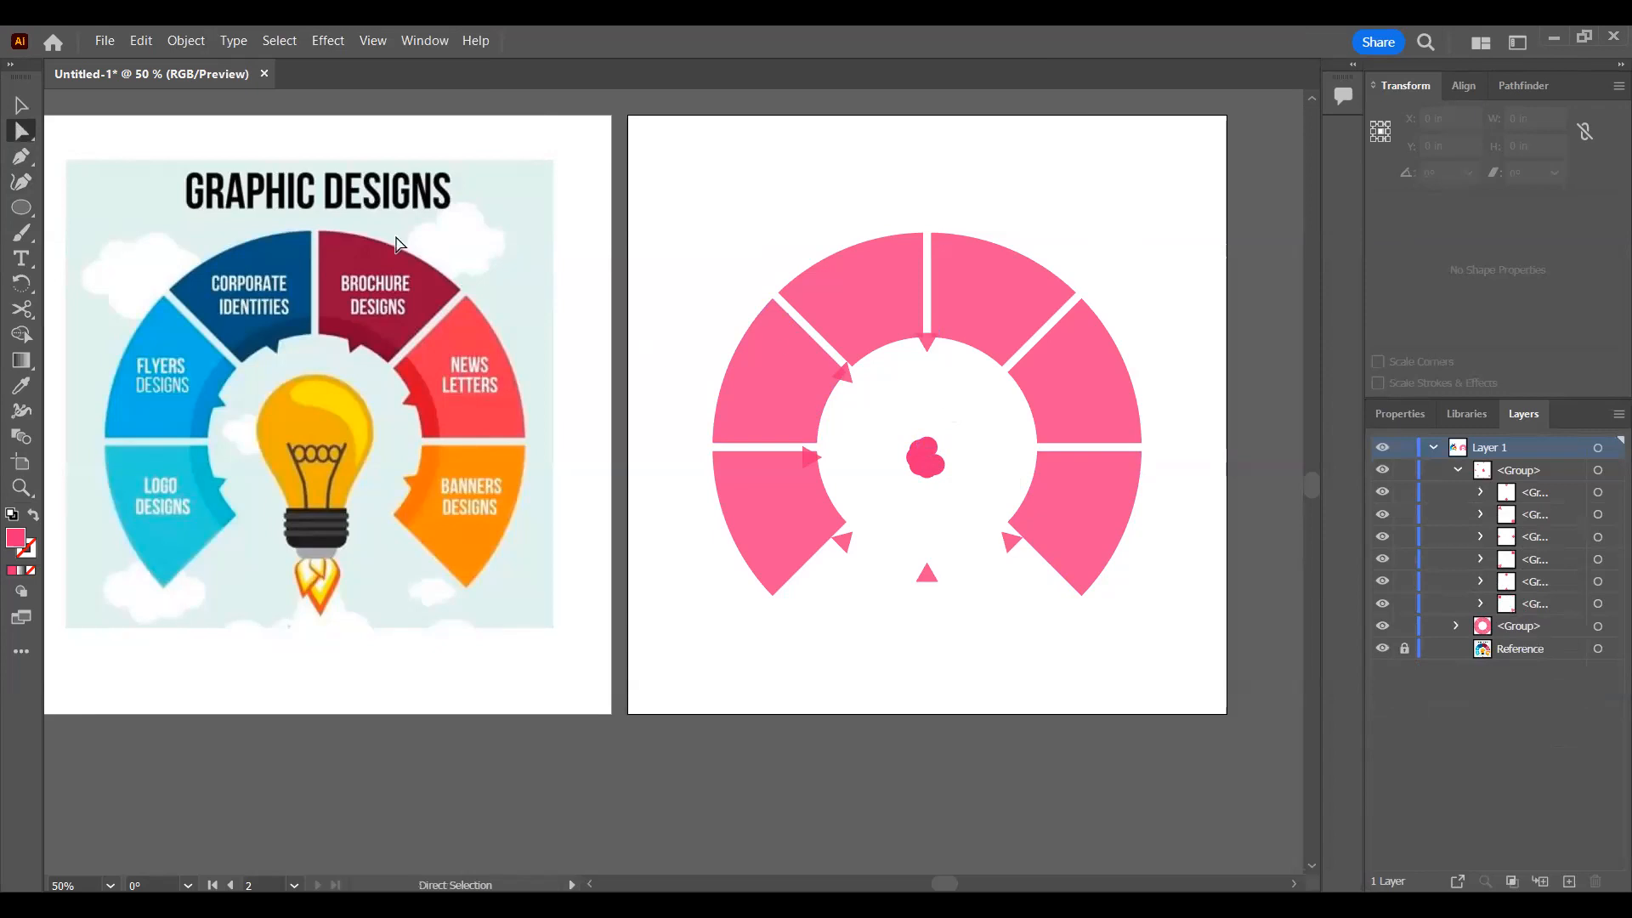
{"action": "left_click_drag", "start_coordinate": [972, 403], "coordinate": [885, 506]}
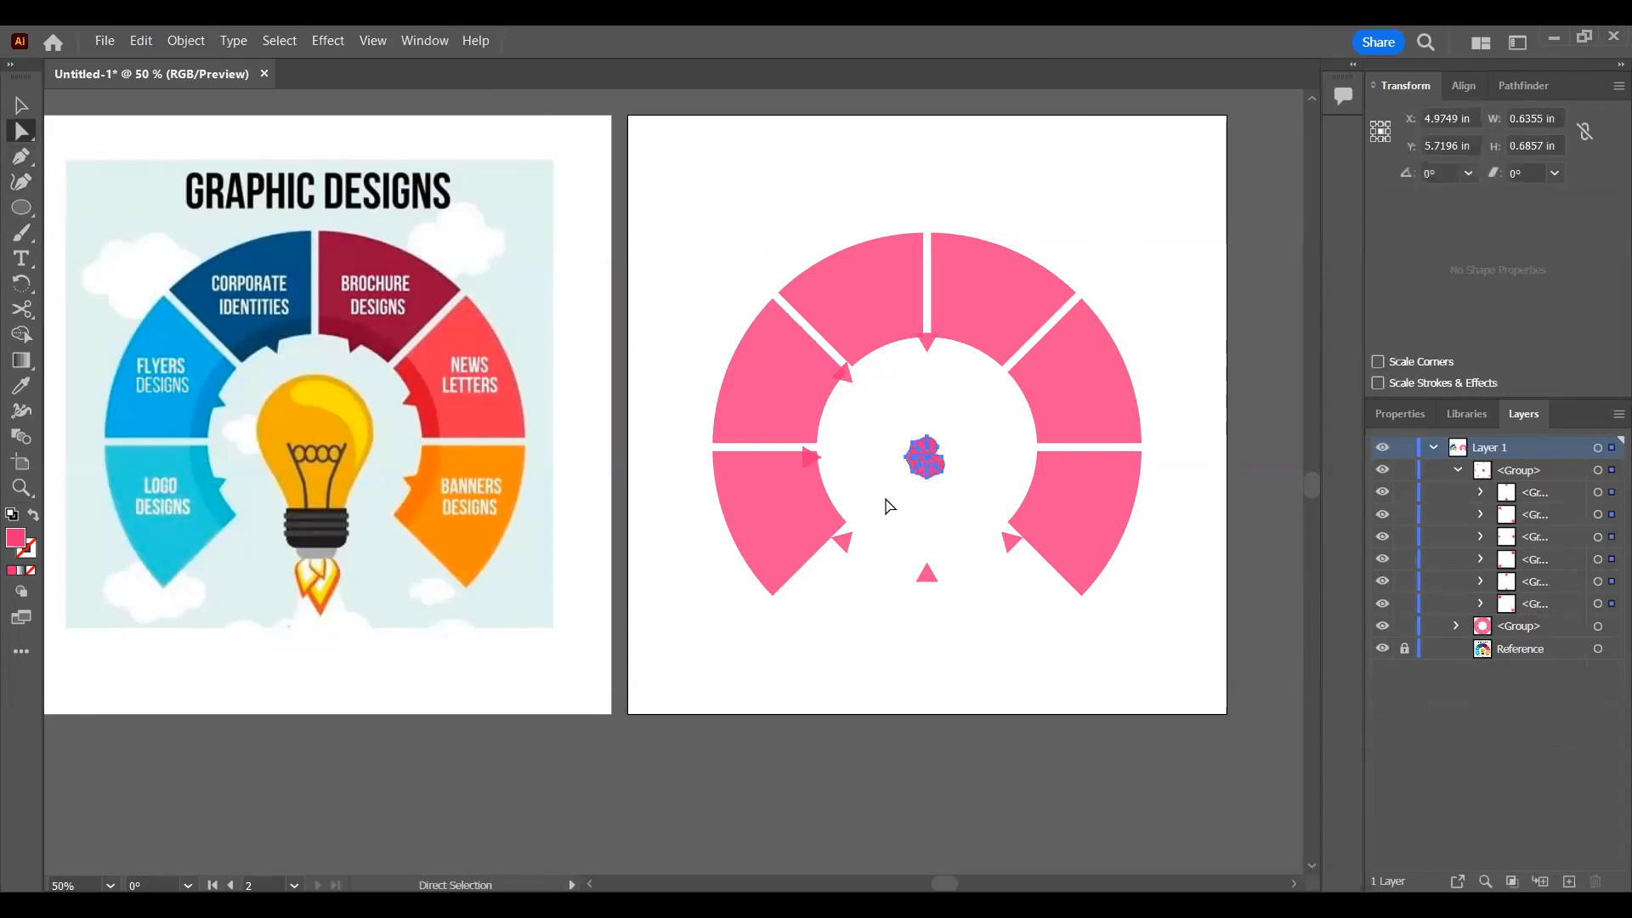
{"action": "key", "text": "Delete"}
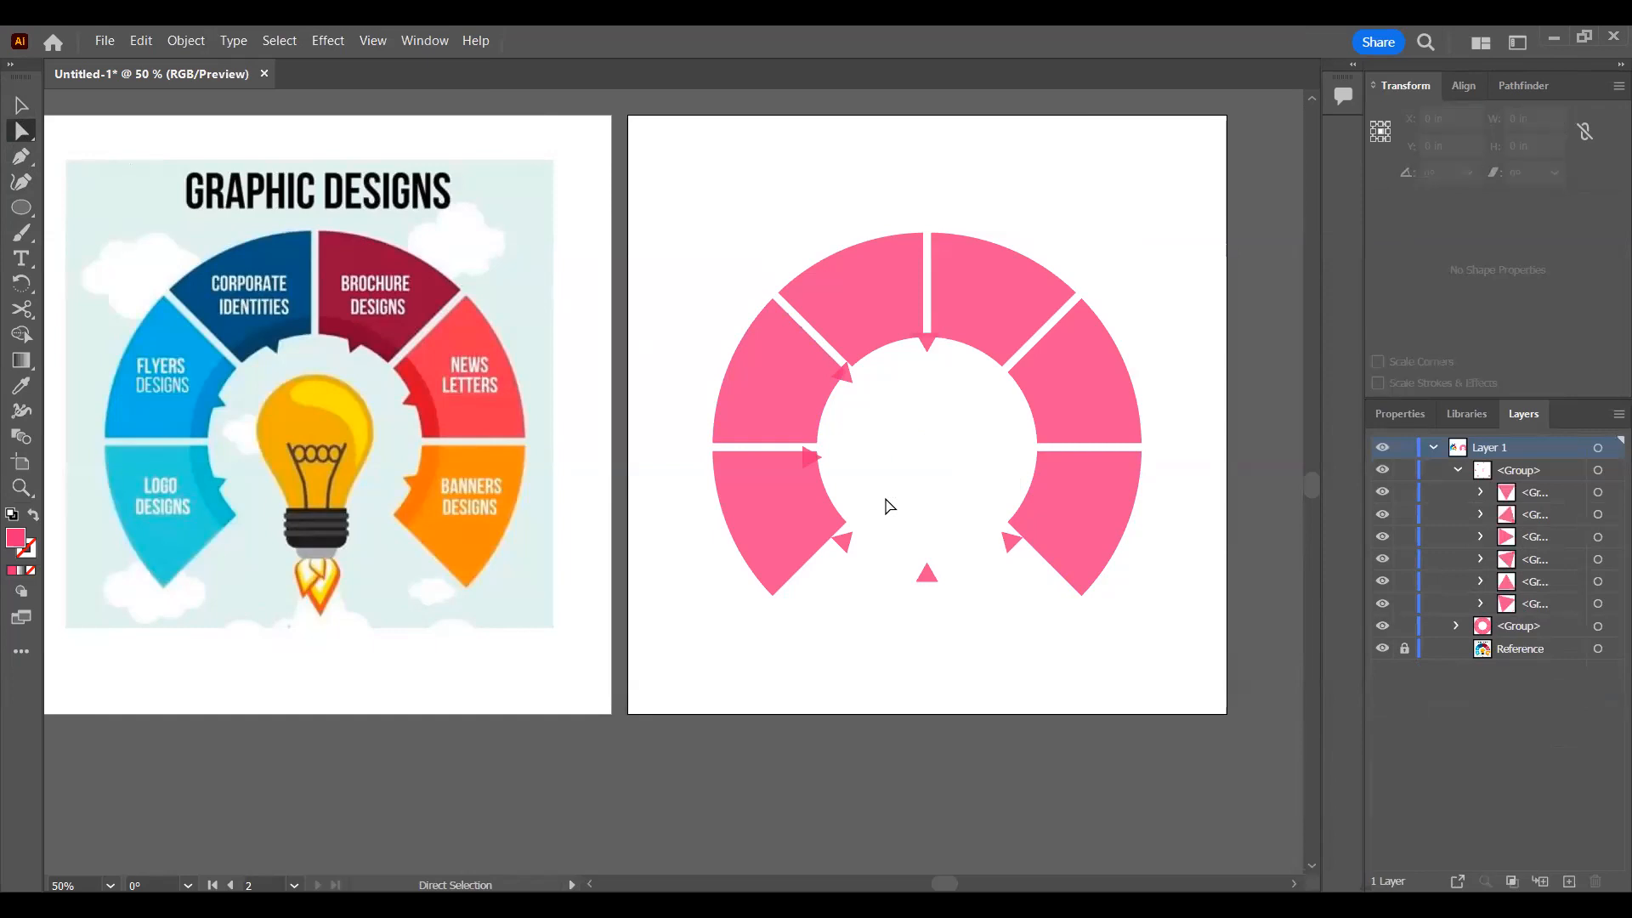
Step: Select the group of six triangles, then rotate and scale it so one pointer meets each segment's inner edge
{"action": "left_click", "coordinate": [1598, 470]}
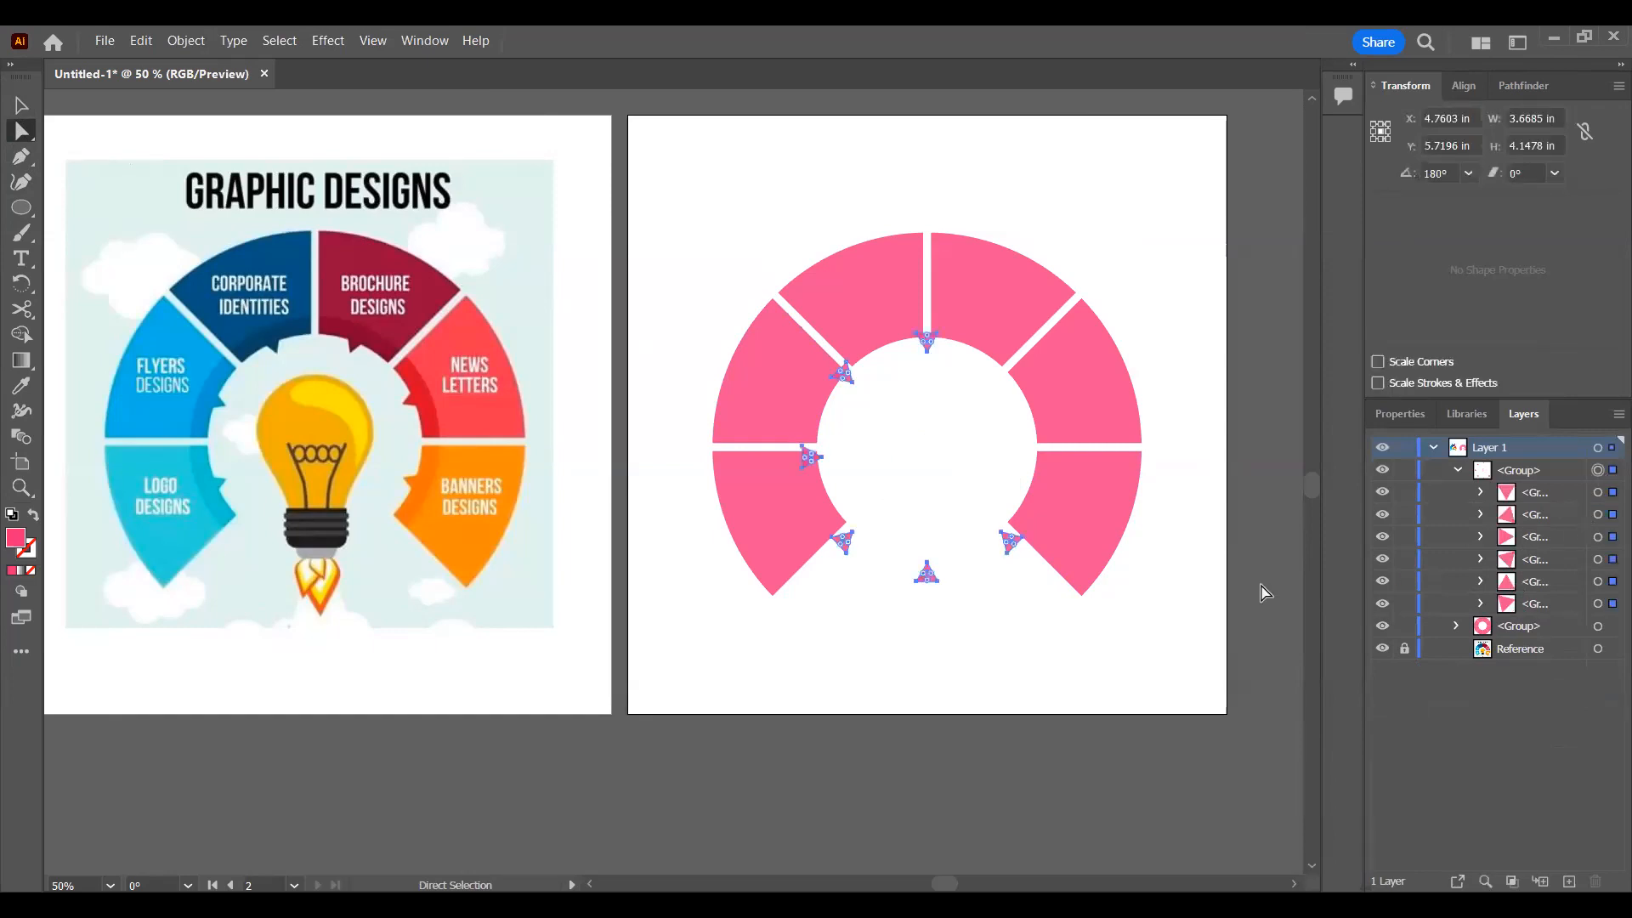
{"action": "key", "text": "v"}
{"action": "left_click_drag", "start_coordinate": [1032, 586], "coordinate": [868, 558]}
{"action": "left_click_drag", "start_coordinate": [1058, 476], "coordinate": [998, 594]}
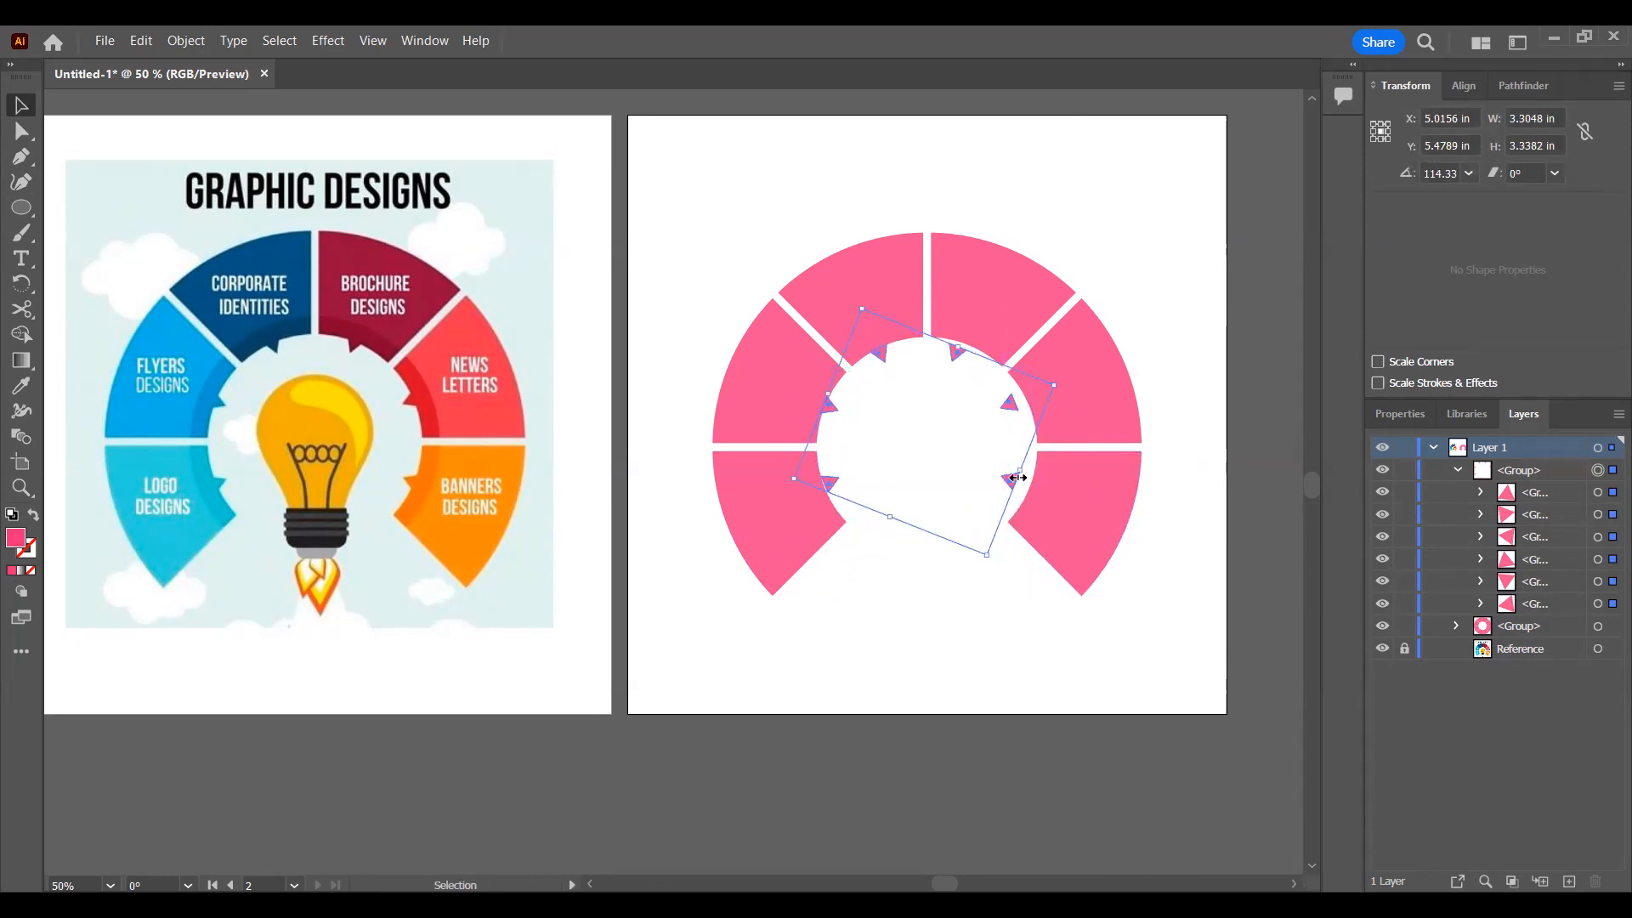
{"action": "left_click_drag", "start_coordinate": [1023, 471], "coordinate": [1039, 481]}
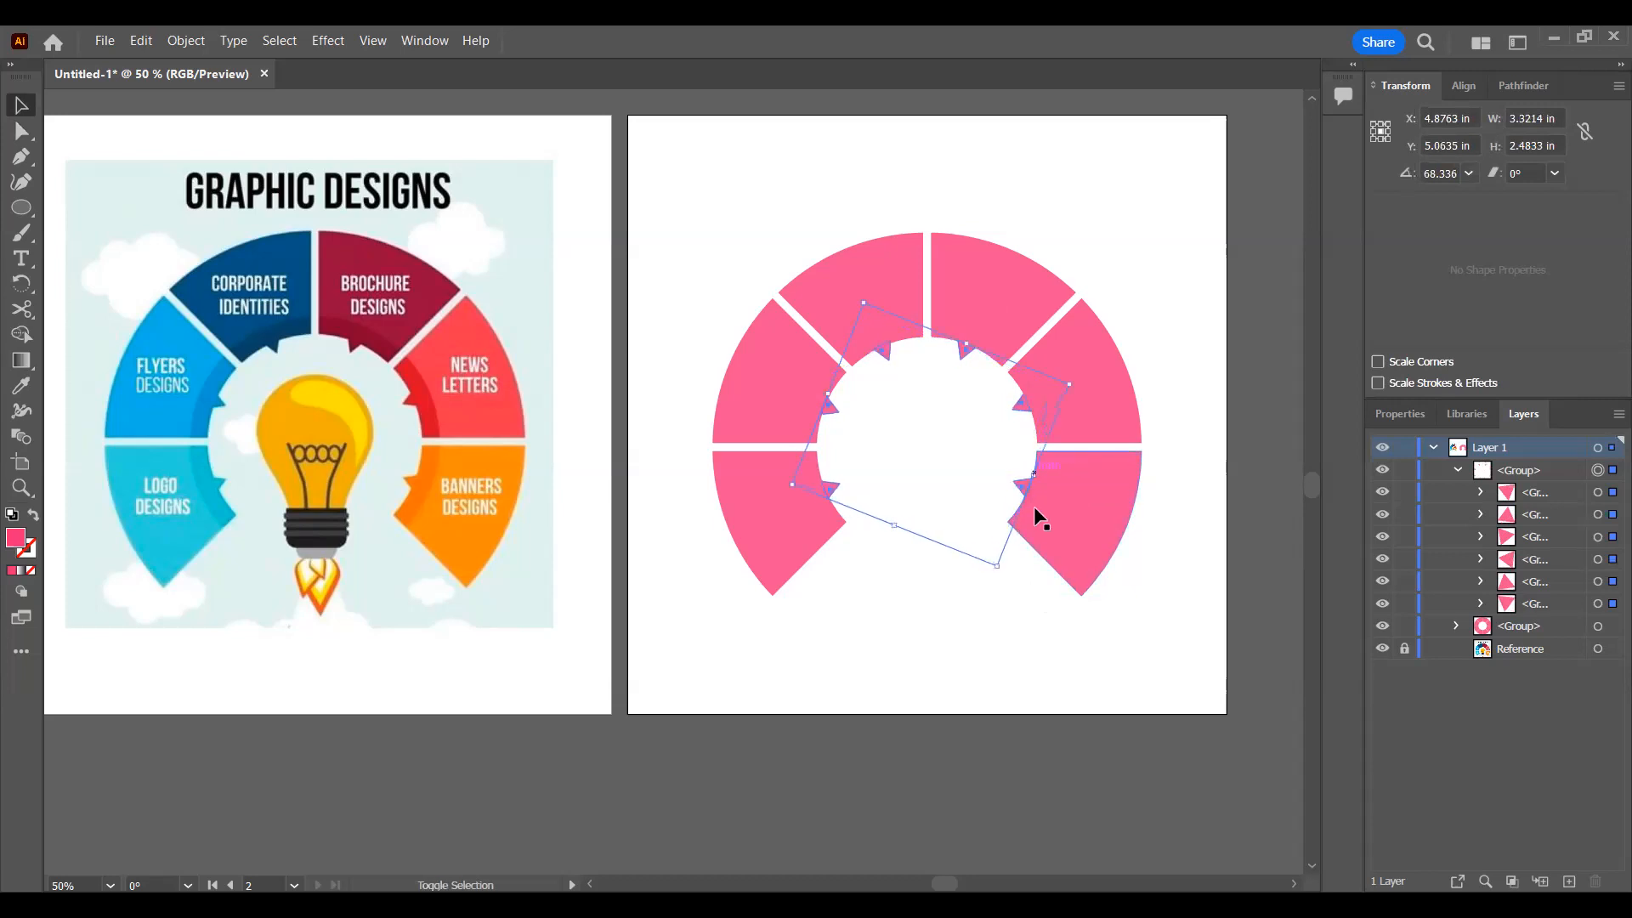
Step: Nudge the triangle group in small increments until the pointers sit flush against the ring's inner edge, then deselect it
{"action": "key", "text": "Down"}
{"action": "key", "text": "Down"}
{"action": "key", "text": "Right"}
{"action": "key", "text": "Down"}
{"action": "key", "text": "Down"}
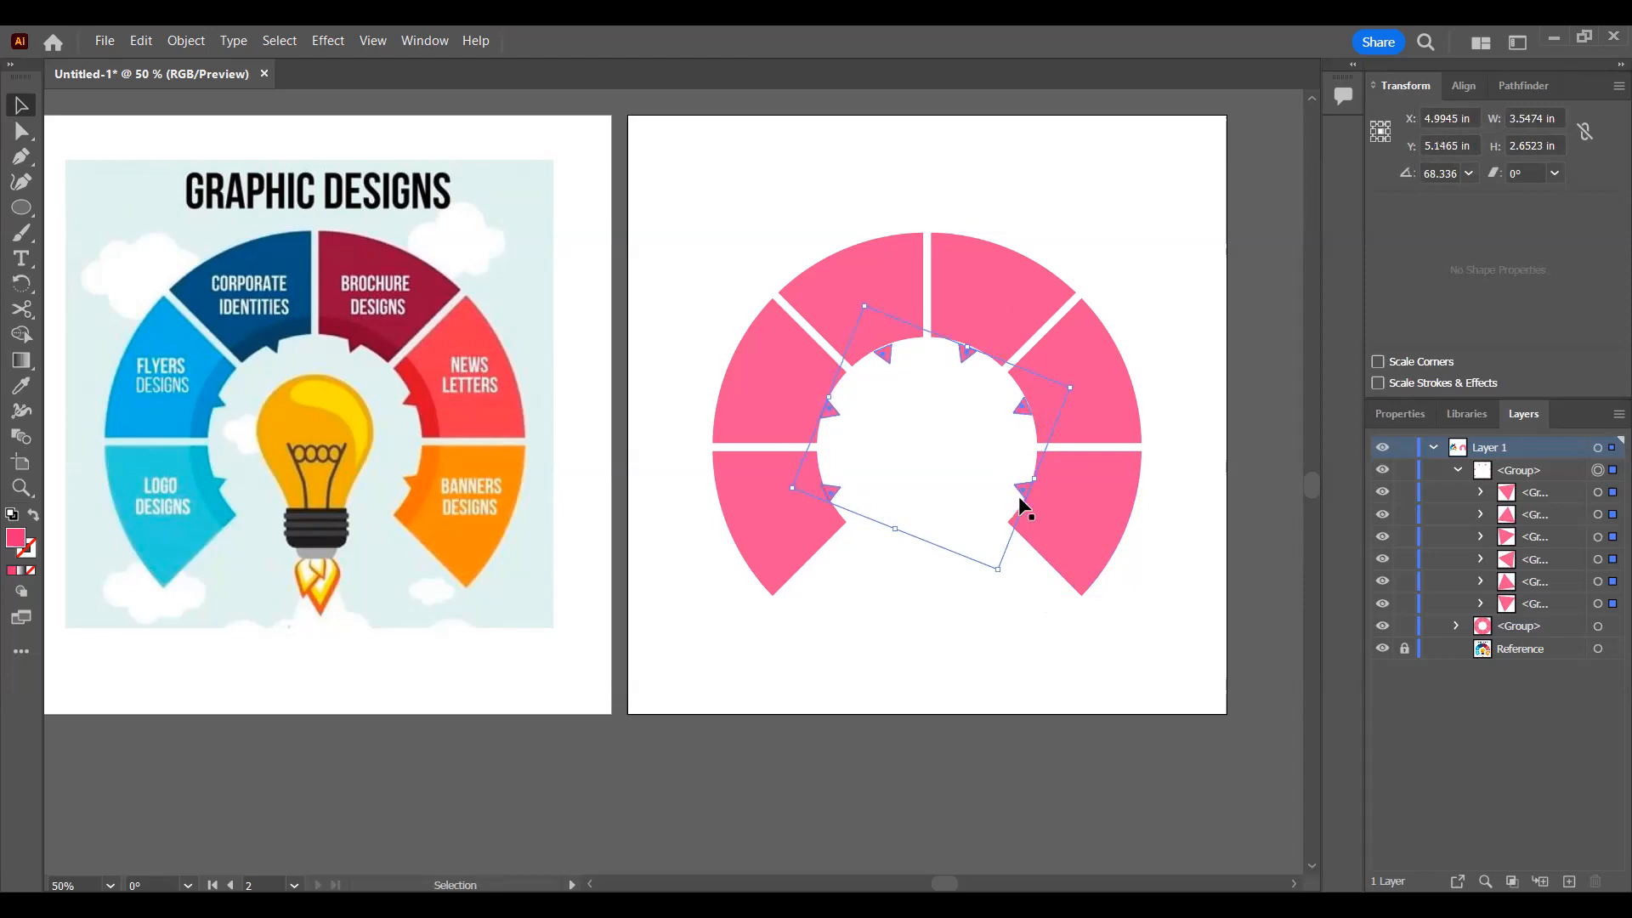
{"action": "left_click", "coordinate": [1175, 315]}
{"action": "left_click", "coordinate": [1017, 473]}
{"action": "key", "text": "Up"}
{"action": "key", "text": "Up"}
{"action": "key", "text": "Up"}
{"action": "key", "text": "Right"}
{"action": "left_click", "coordinate": [1166, 319]}
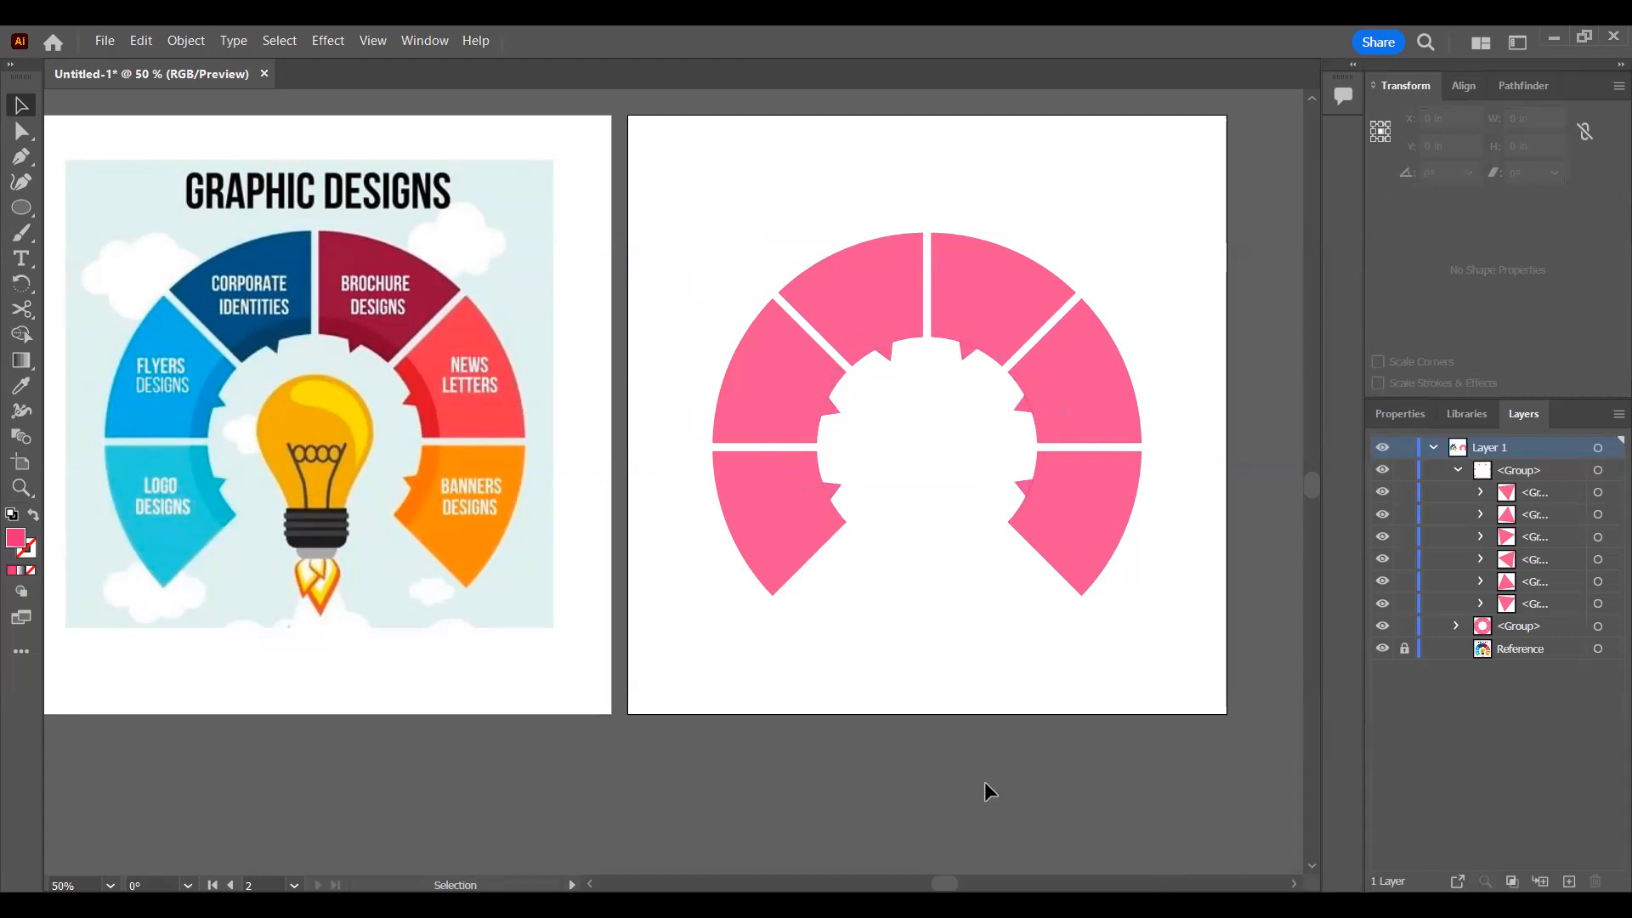
Step: Color the two uppermost ring segments with the reference's Corporate Identities navy and Brochure Designs dark red, using the Eyedropper
{"action": "key", "text": "a"}
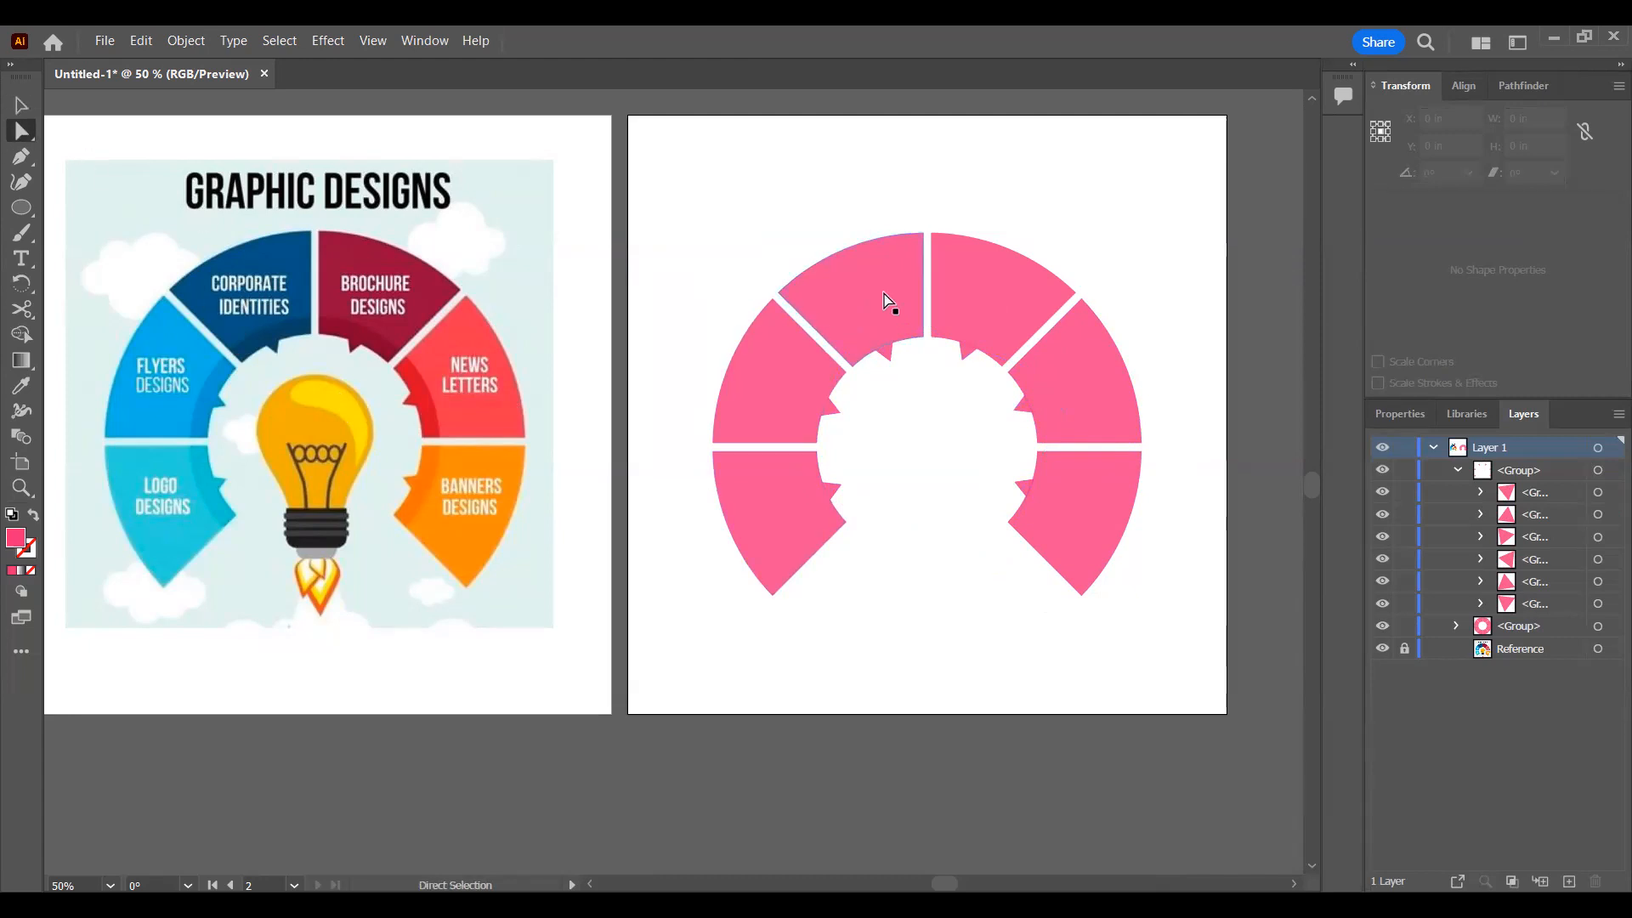
{"action": "left_click", "coordinate": [952, 291]}
{"action": "left_click", "coordinate": [856, 306]}
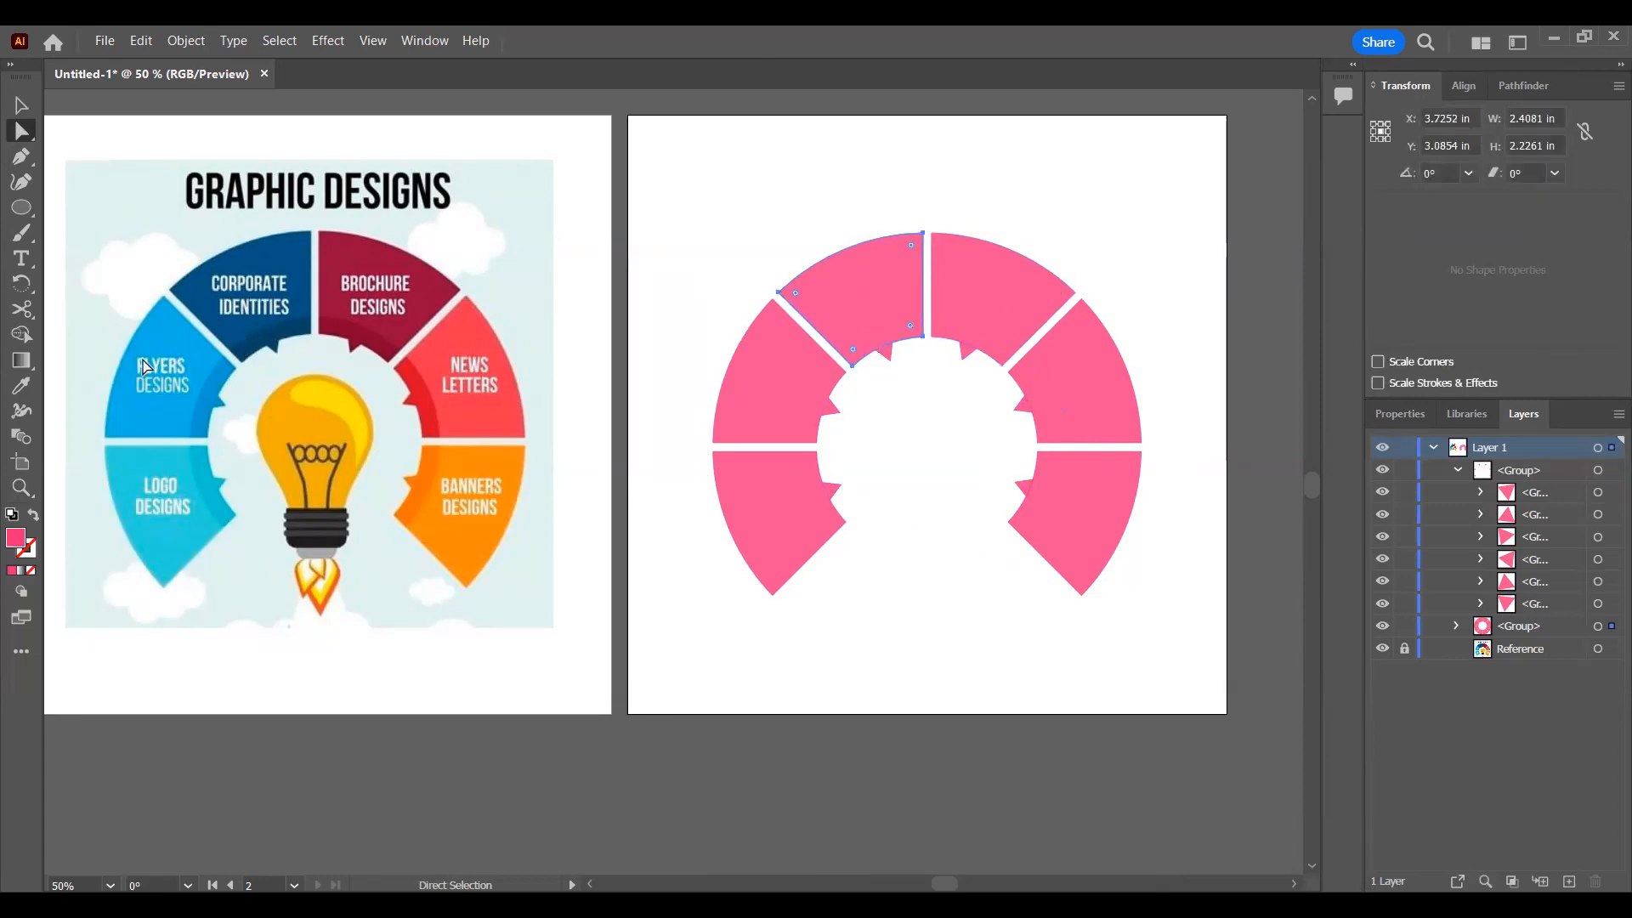
{"action": "left_click", "coordinate": [25, 389]}
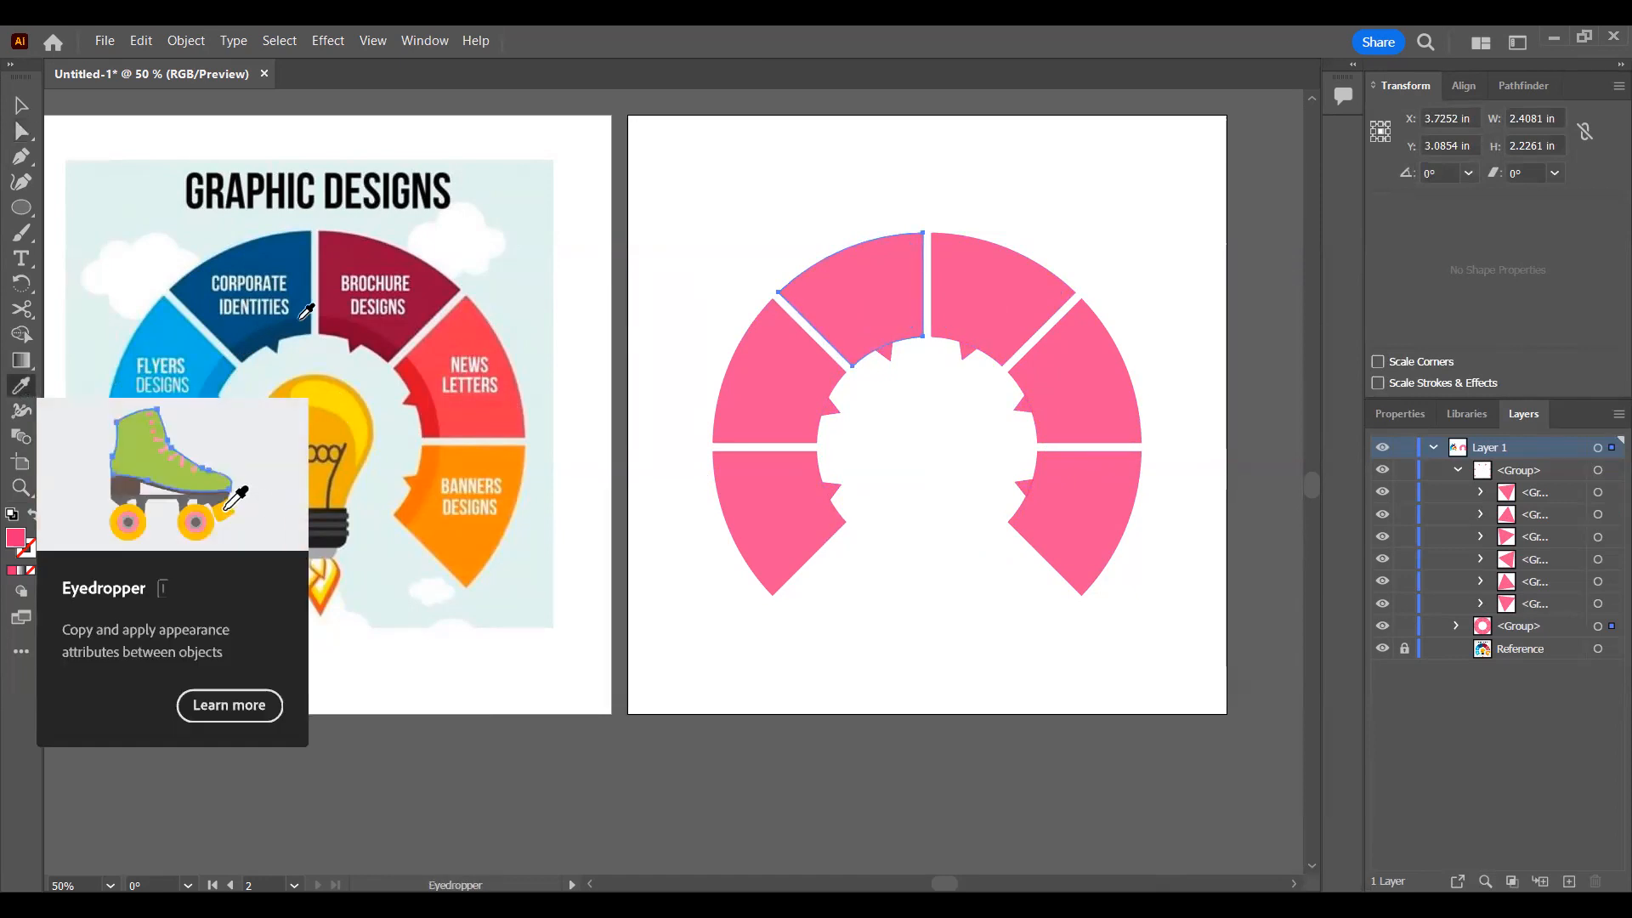
{"action": "left_click", "coordinate": [265, 252]}
{"action": "key", "text": "a"}
{"action": "left_click", "coordinate": [1015, 284]}
{"action": "key", "text": "i"}
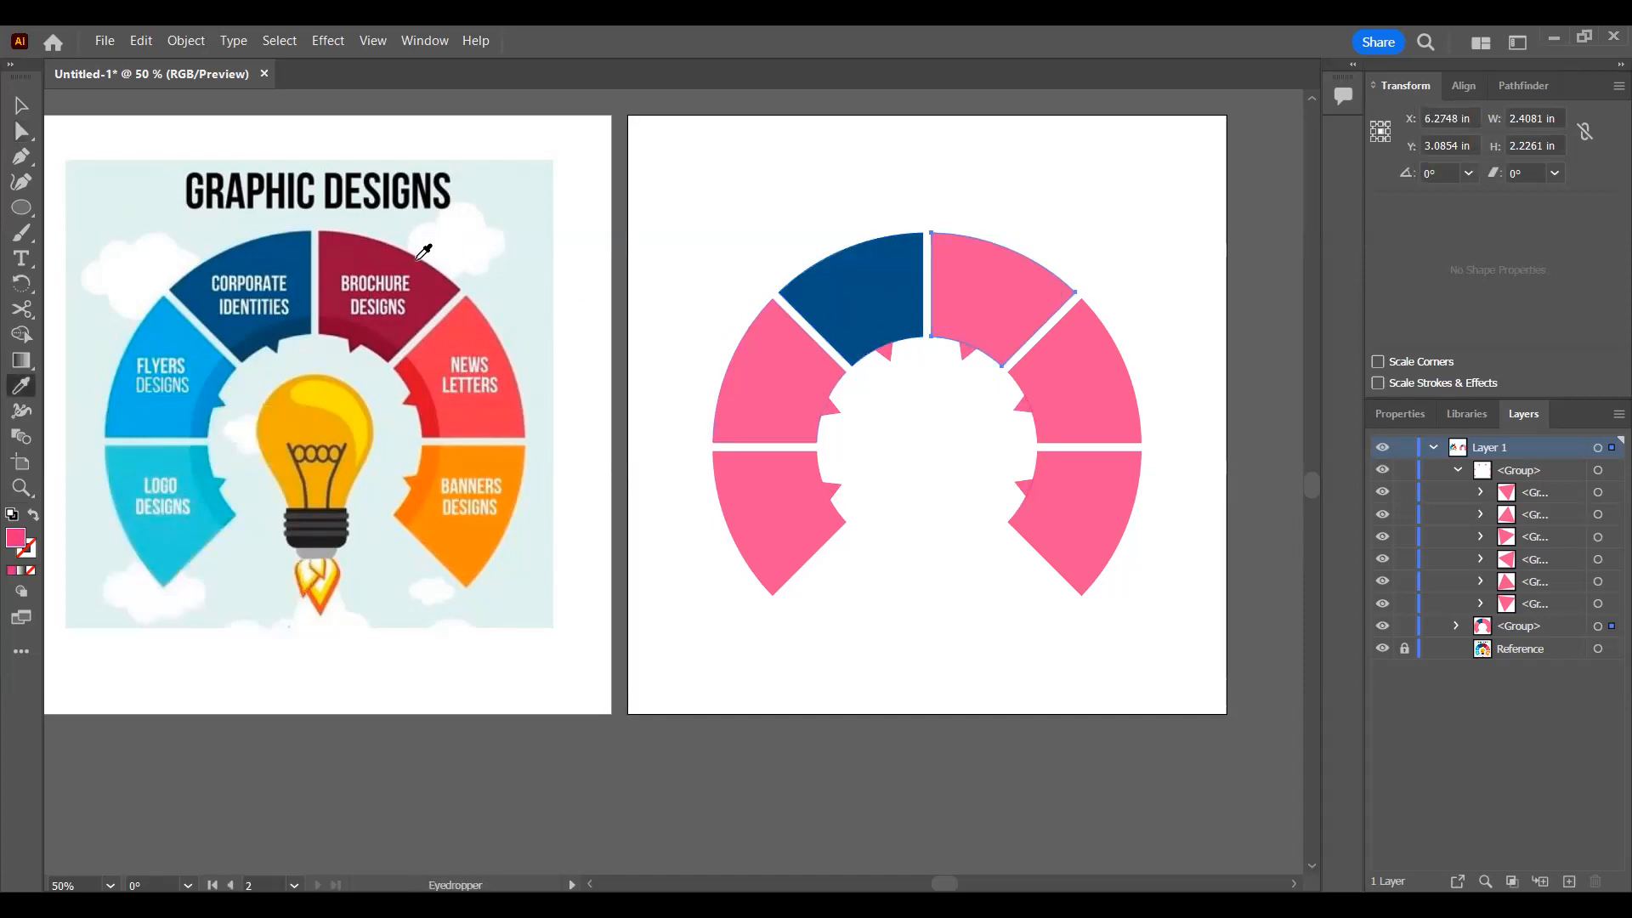
{"action": "left_click", "coordinate": [417, 255]}
Step: Color the upper-right and lower-right ring segments with the reference's News Letters red and Banners Designs orange
{"action": "key", "text": "a"}
{"action": "left_click", "coordinate": [1087, 377]}
{"action": "key", "text": "i"}
{"action": "left_click", "coordinate": [444, 391]}
{"action": "key", "text": "a"}
{"action": "left_click", "coordinate": [1093, 501]}
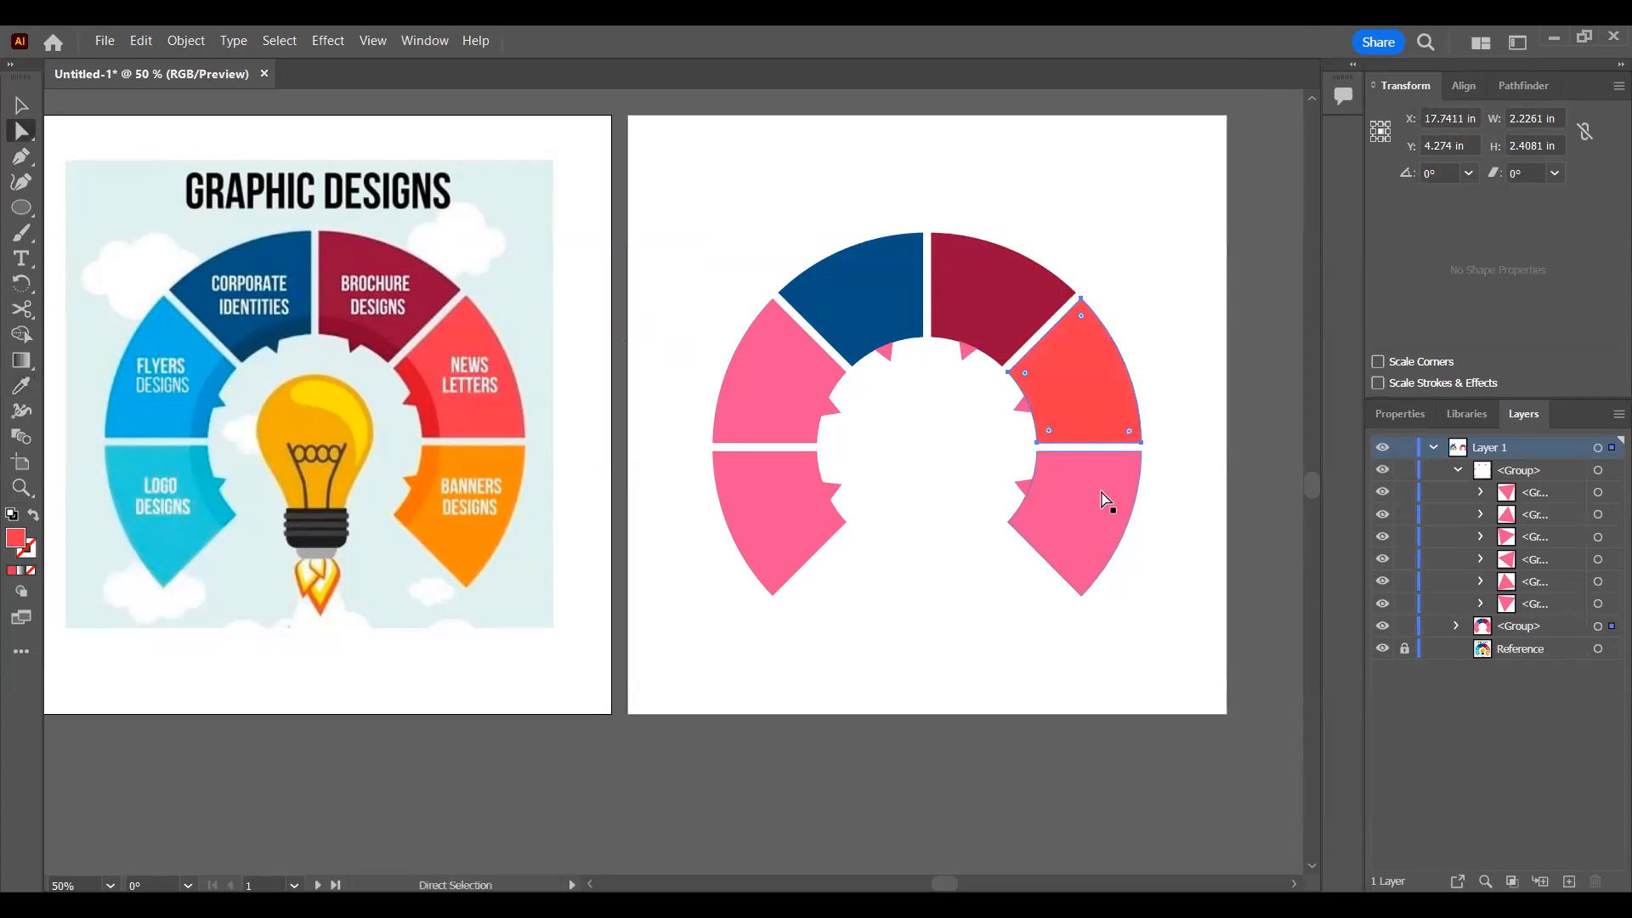
{"action": "key", "text": "i"}
{"action": "left_click", "coordinate": [487, 448]}
Step: Color the lower-left and upper-left ring segments with the reference's Logo Designs cyan and Flyers Designs blue
{"action": "key", "text": "a"}
{"action": "left_click", "coordinate": [787, 529]}
{"action": "key", "text": "i"}
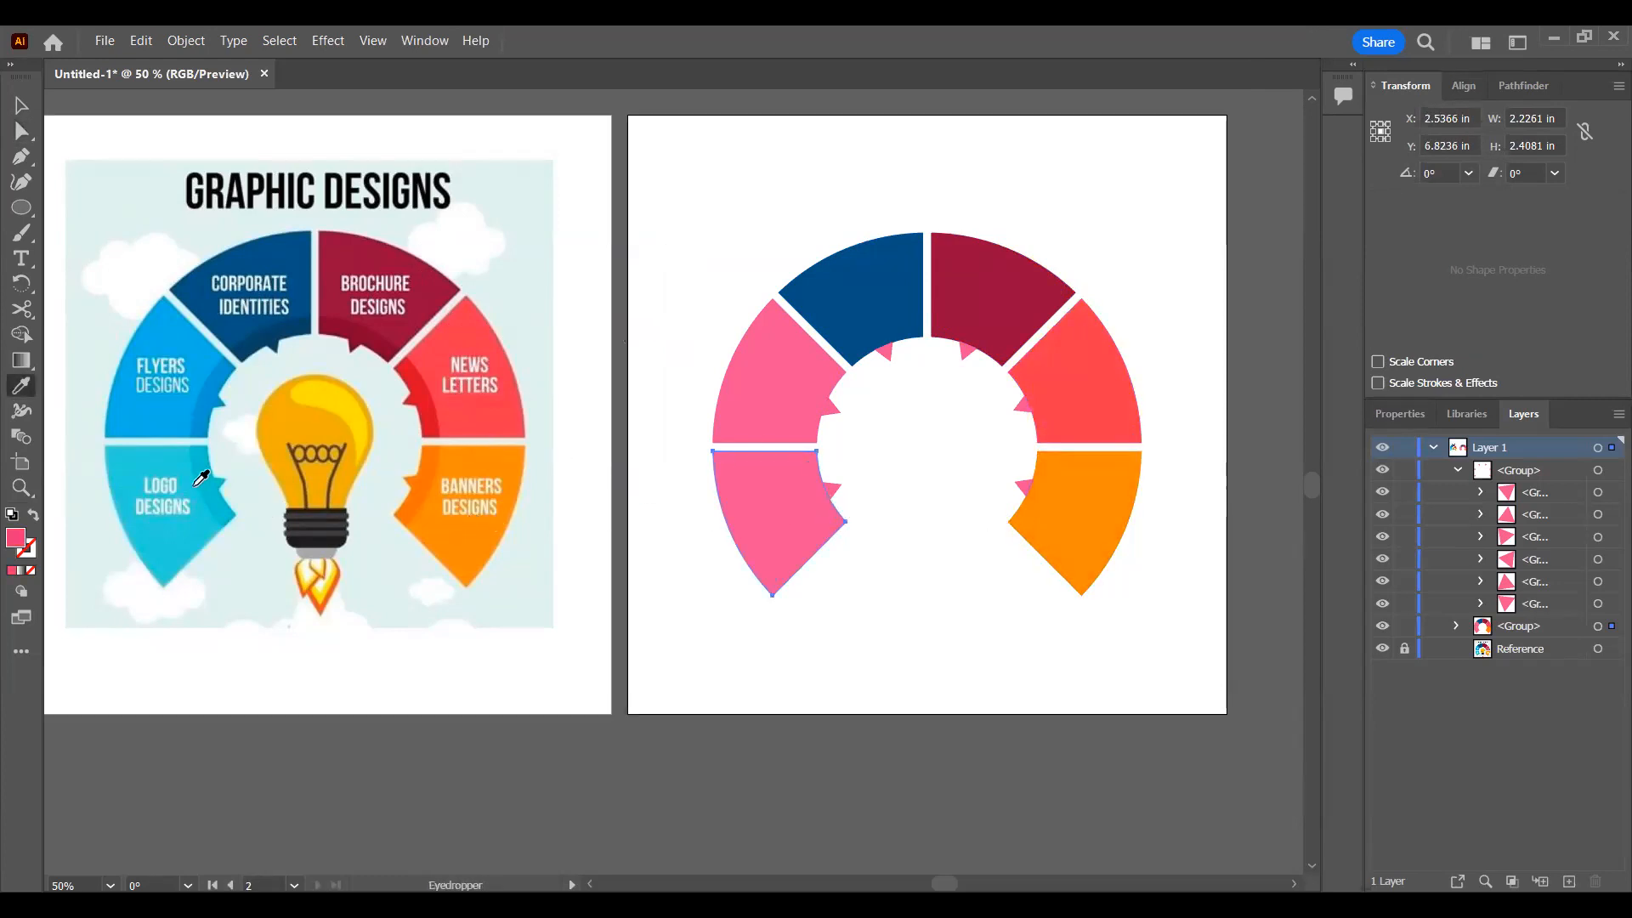
{"action": "left_click", "coordinate": [188, 512]}
{"action": "key", "text": "a"}
{"action": "left_click", "coordinate": [745, 386]}
{"action": "key", "text": "i"}
{"action": "left_click", "coordinate": [166, 325]}
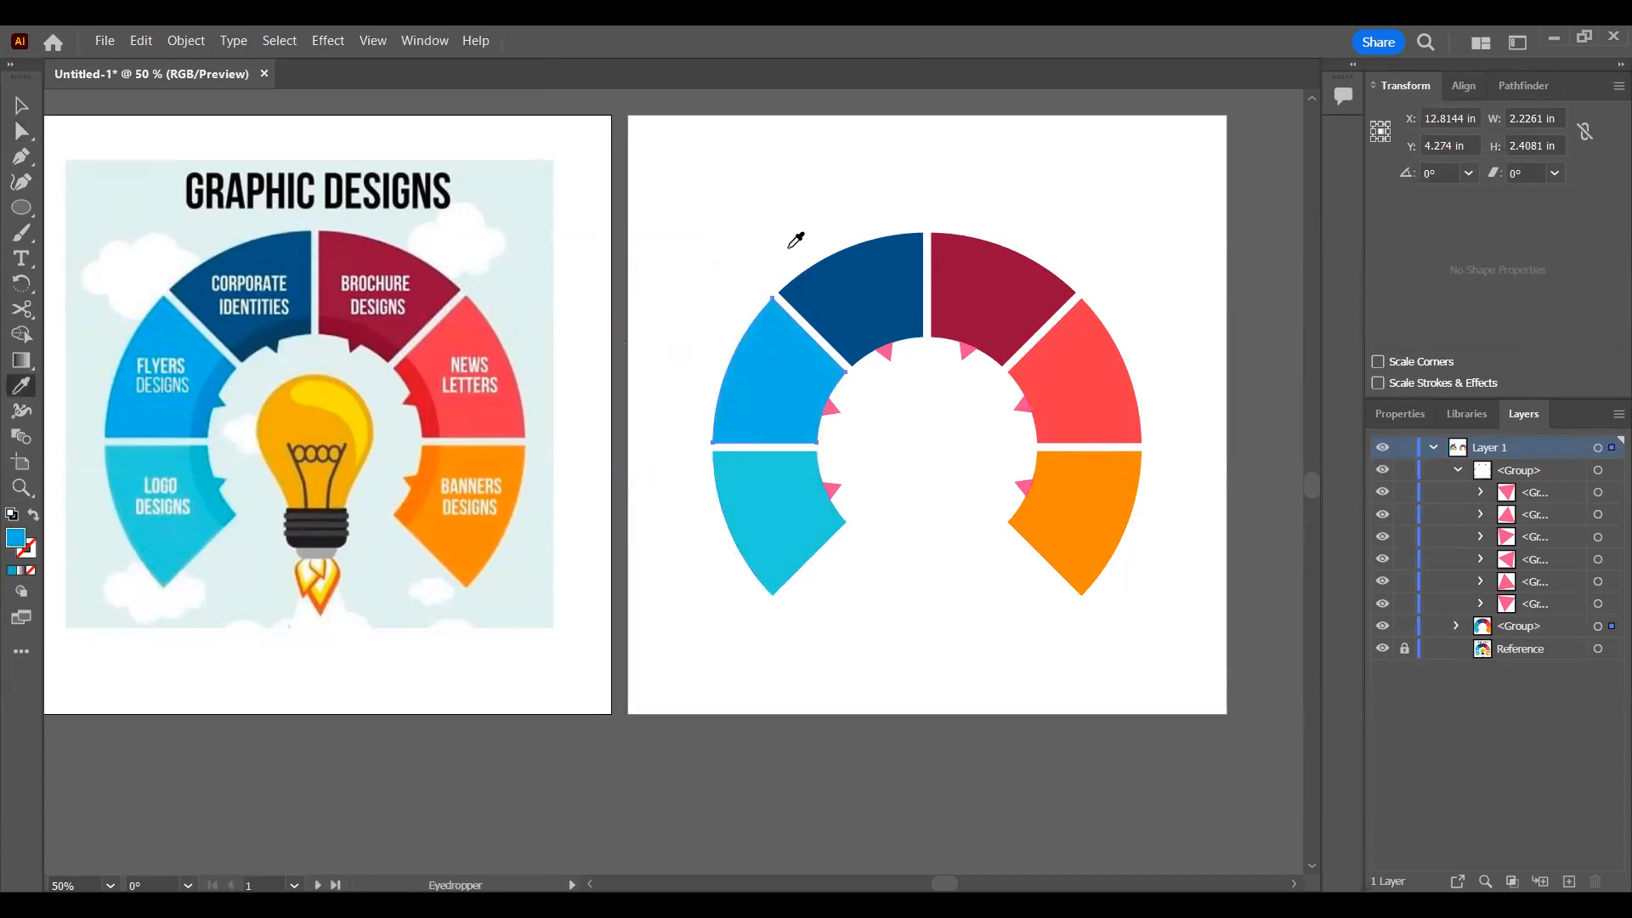
Step: Recolor the pointers on the cyan and light blue segments to match their segments, using the Eyedropper
{"action": "key", "text": "v"}
{"action": "left_click", "coordinate": [831, 467]}
{"action": "key", "text": "a"}
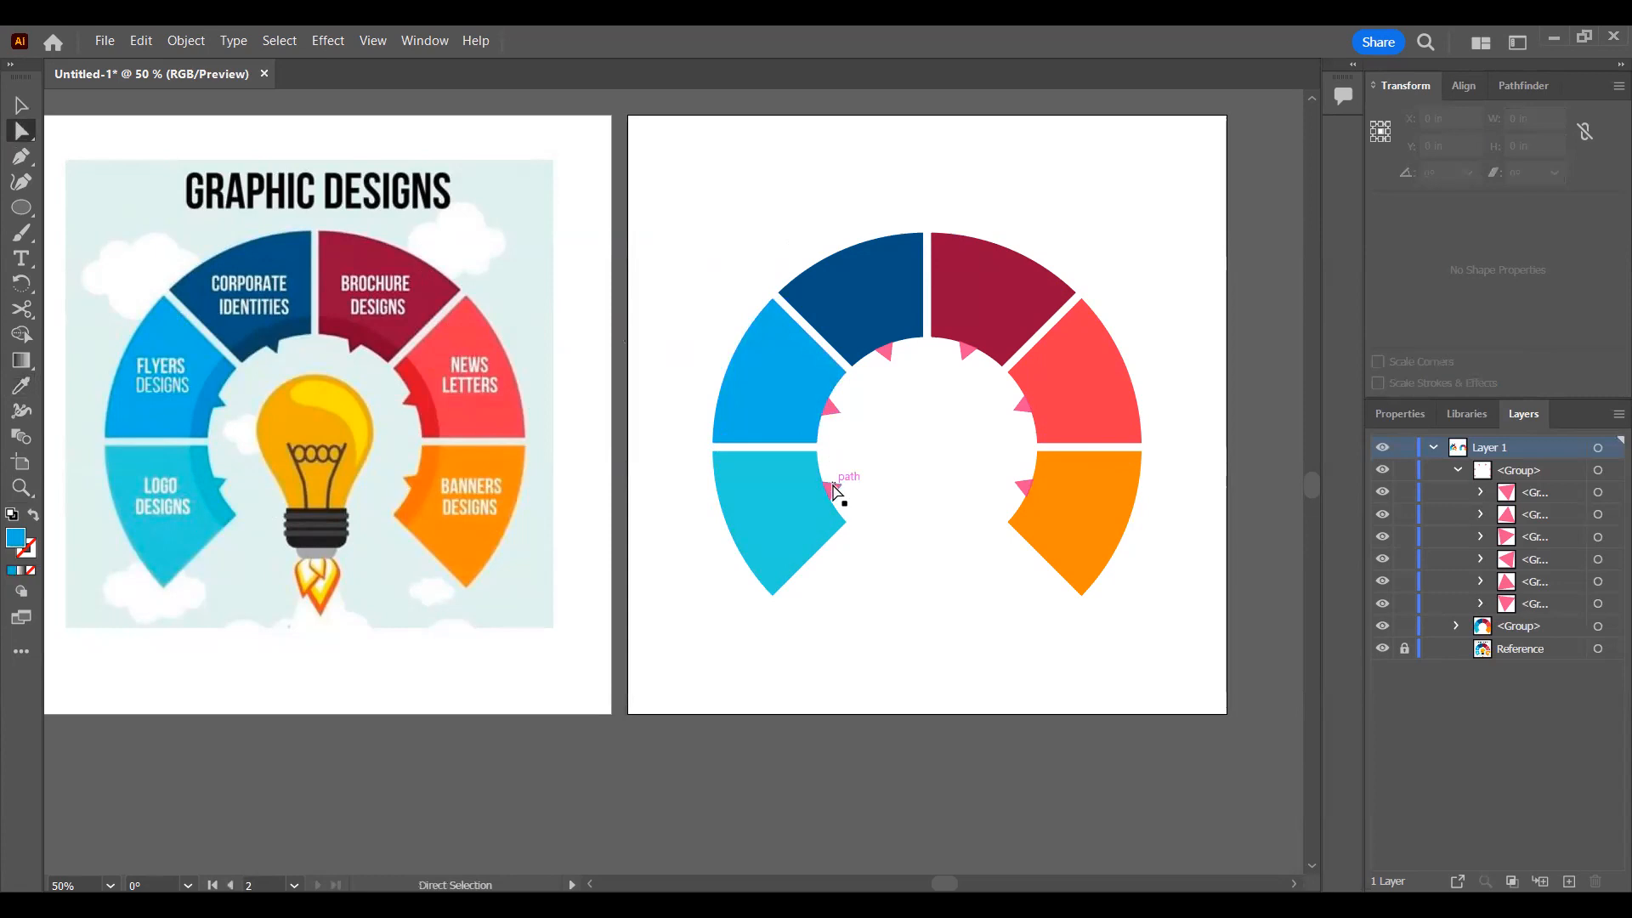
{"action": "left_click", "coordinate": [833, 489]}
{"action": "key", "text": "i"}
{"action": "left_click", "coordinate": [808, 472]}
{"action": "key", "text": "a"}
{"action": "left_click", "coordinate": [830, 409]}
{"action": "key", "text": "i"}
{"action": "left_click", "coordinate": [840, 377]}
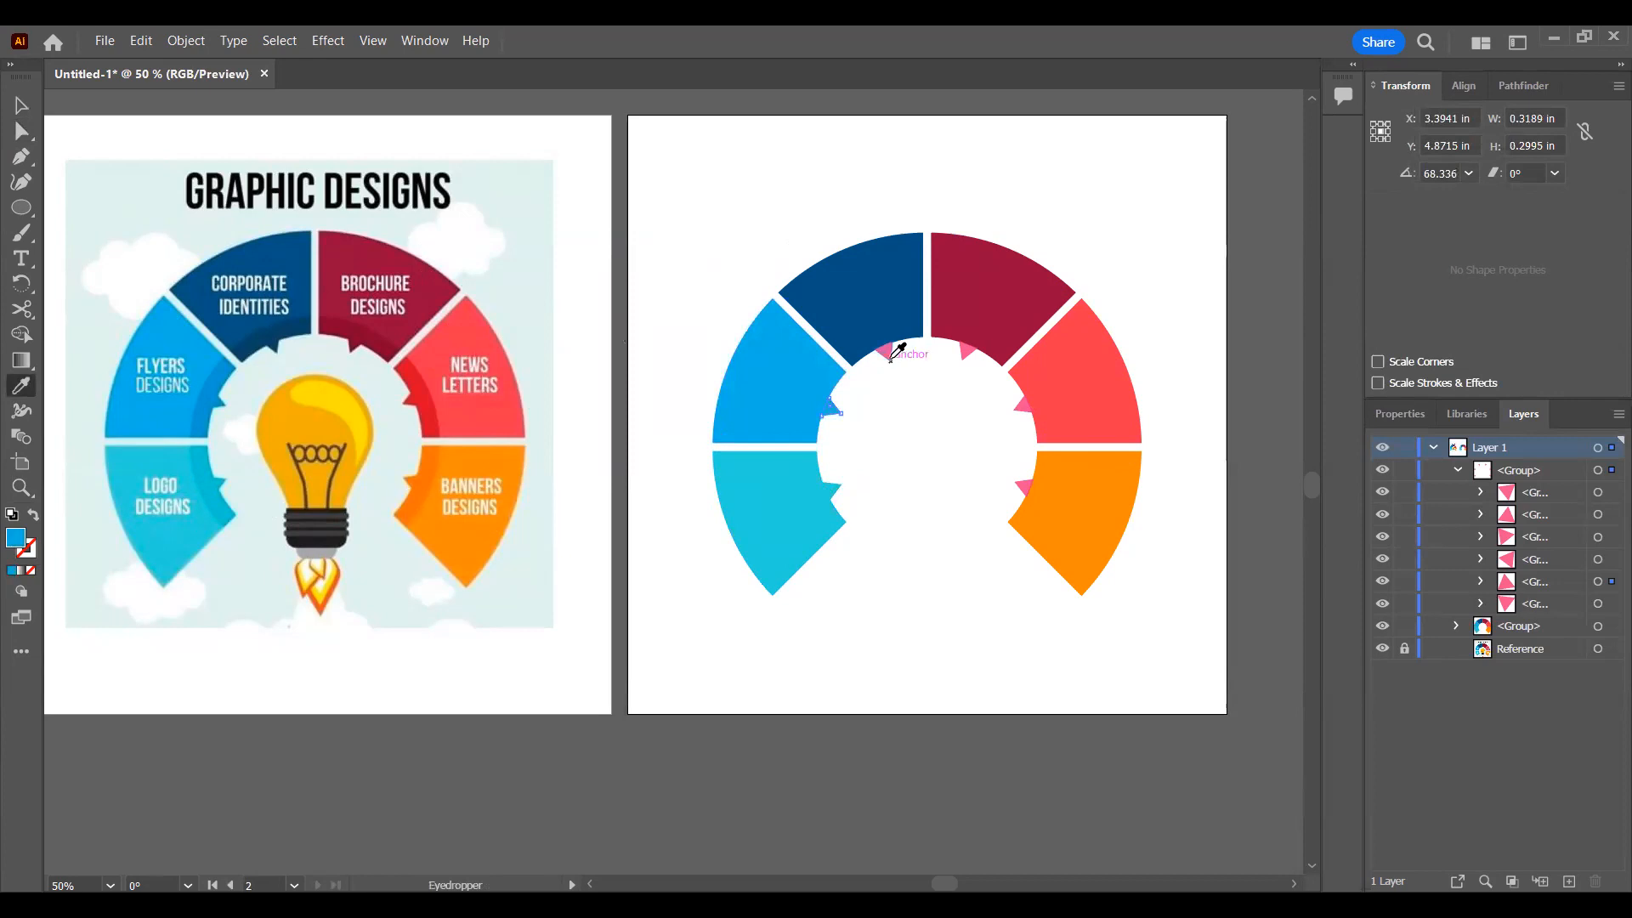
Step: Recolor the pointers below the navy and dark red segments to match their segments
{"action": "key", "text": "a"}
{"action": "left_click", "coordinate": [887, 351]}
{"action": "key", "text": "i"}
{"action": "left_click", "coordinate": [888, 313]}
{"action": "key", "text": "a"}
{"action": "left_click", "coordinate": [966, 355]}
{"action": "key", "text": "i"}
{"action": "left_click", "coordinate": [977, 315]}
Step: Recolor the pointers on the red and orange segments to match their segments, then deselect and collapse the triangle group
{"action": "key", "text": "a"}
{"action": "left_click", "coordinate": [1023, 406]}
{"action": "key", "text": "i"}
{"action": "left_click", "coordinate": [1060, 383]}
{"action": "key", "text": "a"}
{"action": "left_click", "coordinate": [1024, 488]}
{"action": "key", "text": "i"}
{"action": "left_click", "coordinate": [1081, 489]}
{"action": "key", "text": "v"}
{"action": "left_click", "coordinate": [941, 651]}
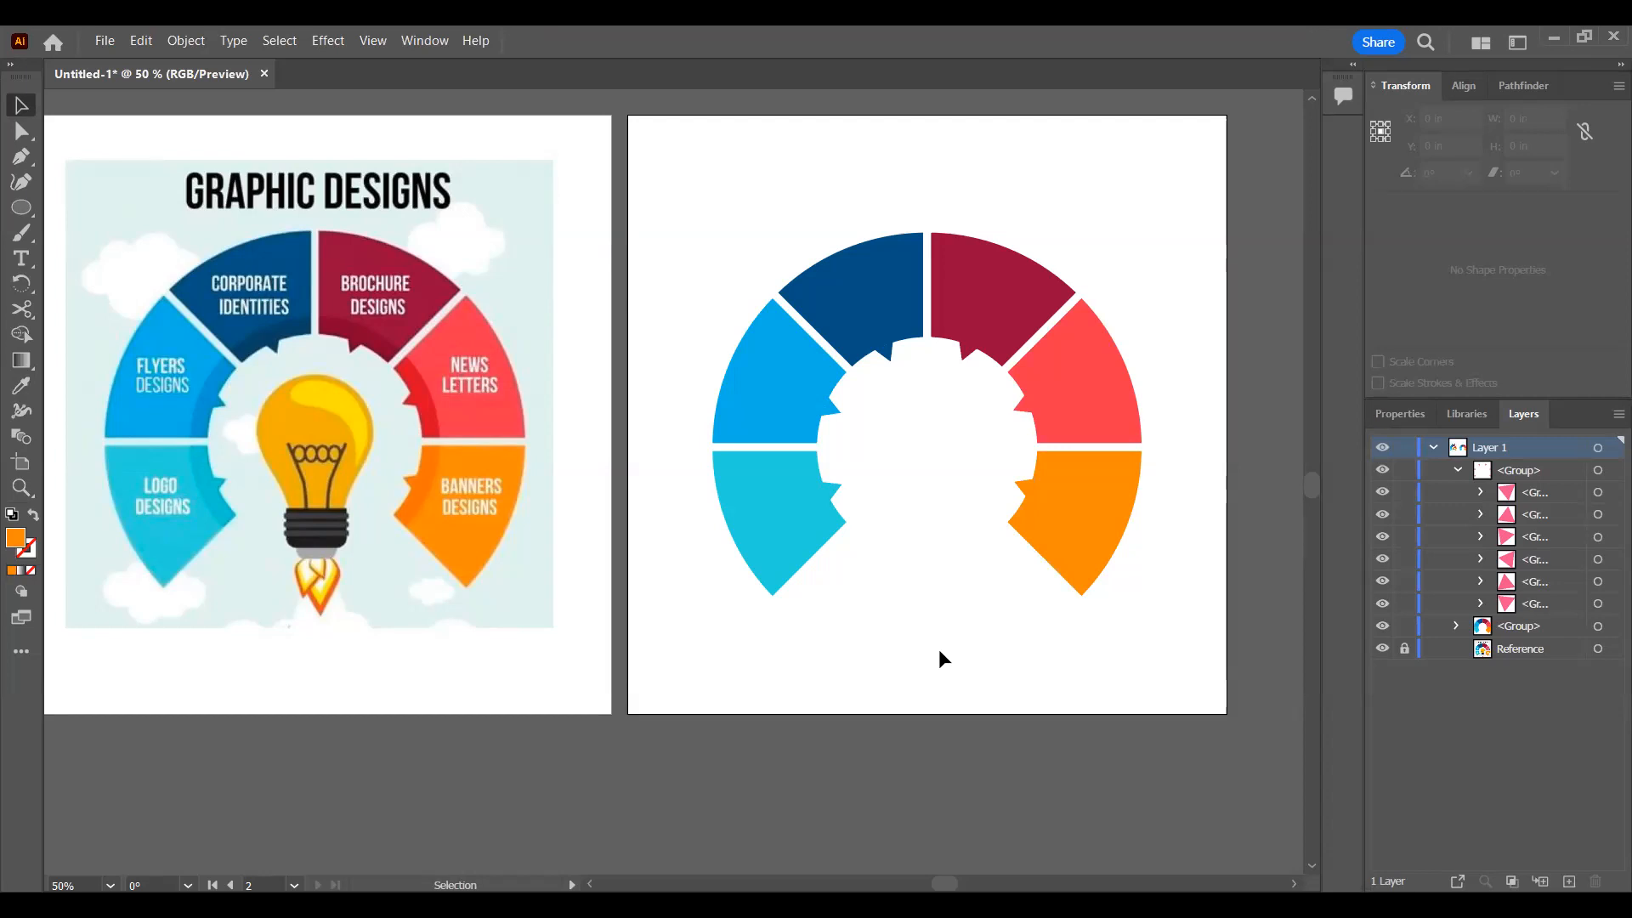
{"action": "left_click", "coordinate": [1457, 470]}
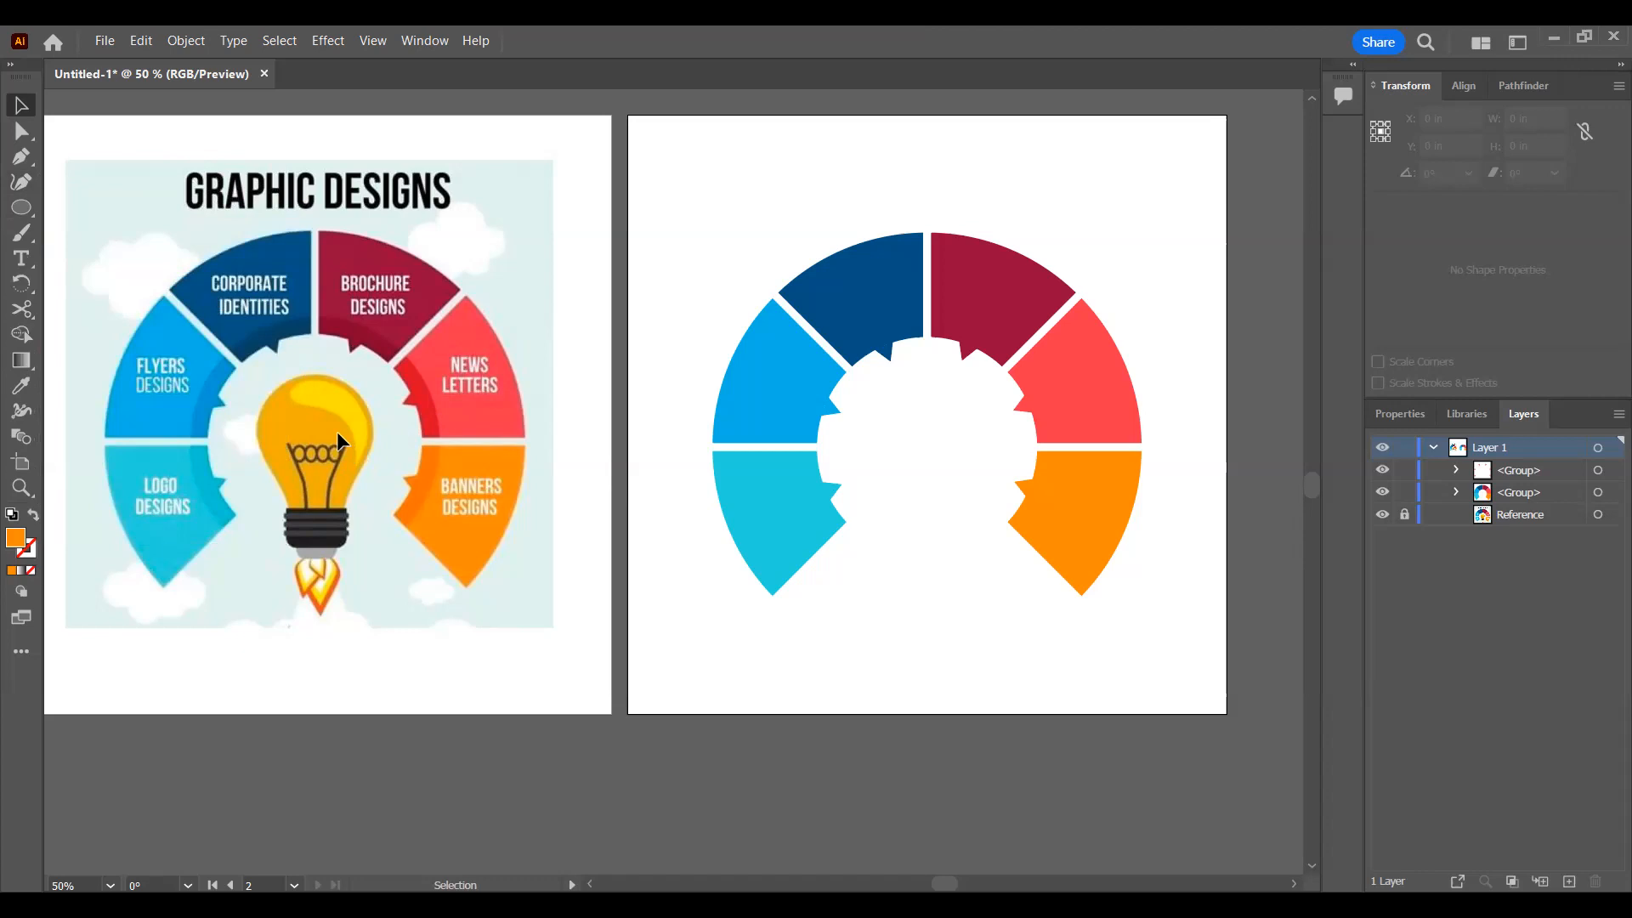
{"action": "left_click", "coordinate": [21, 207]}
{"action": "left_click_drag", "start_coordinate": [907, 573], "coordinate": [978, 643]}
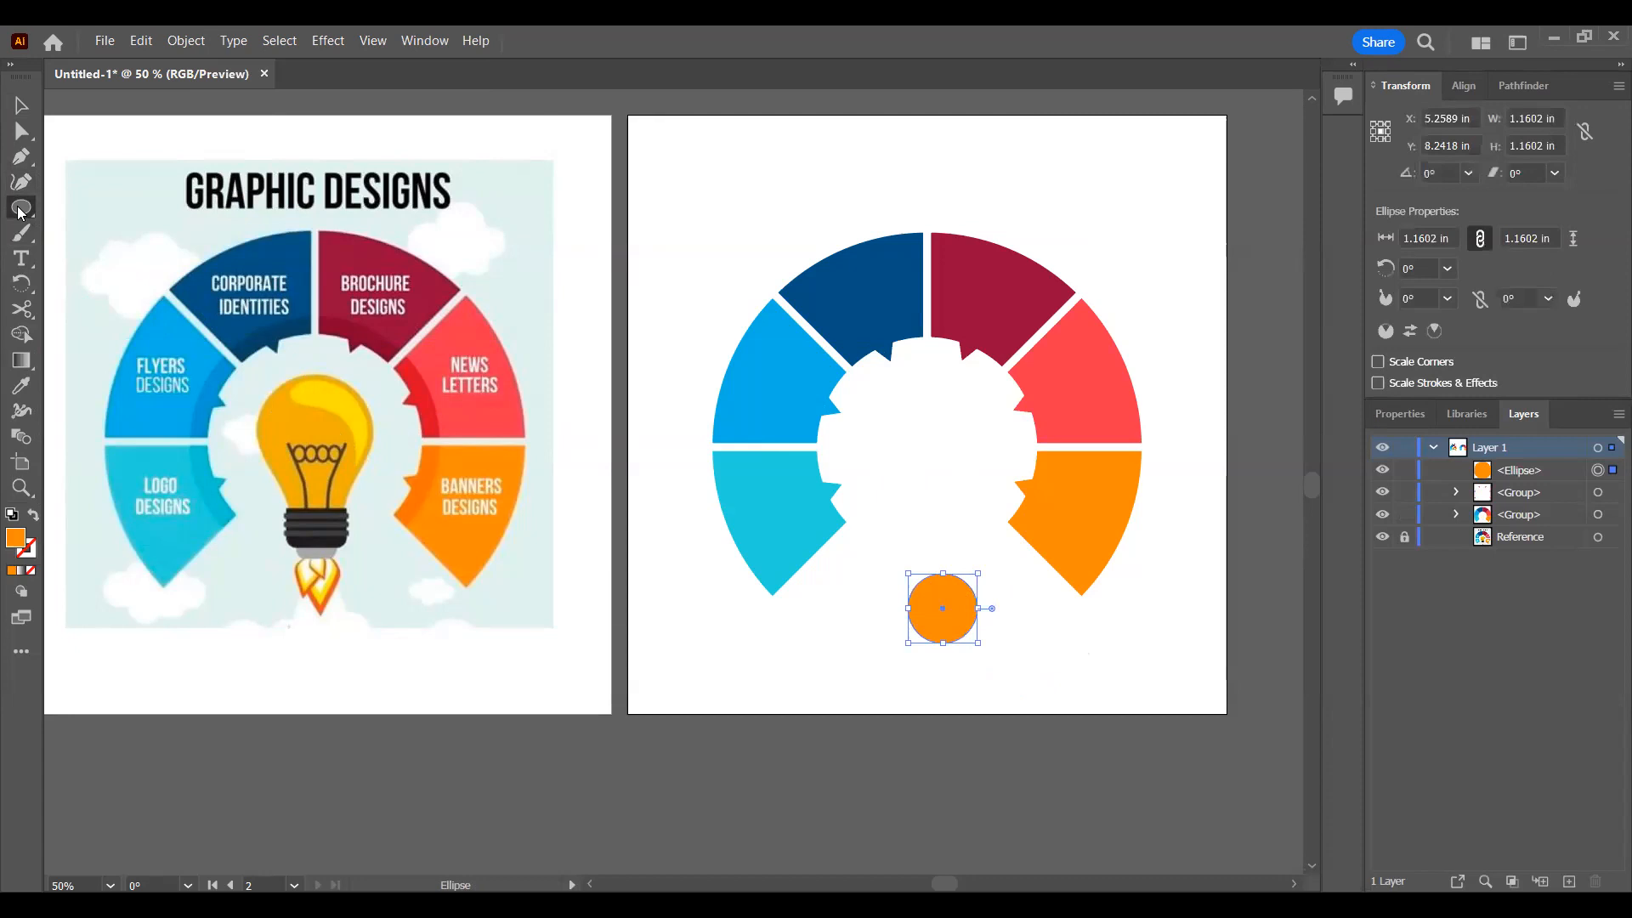
{"action": "key", "text": "m"}
{"action": "left_click_drag", "start_coordinate": [926, 618], "coordinate": [962, 678]}
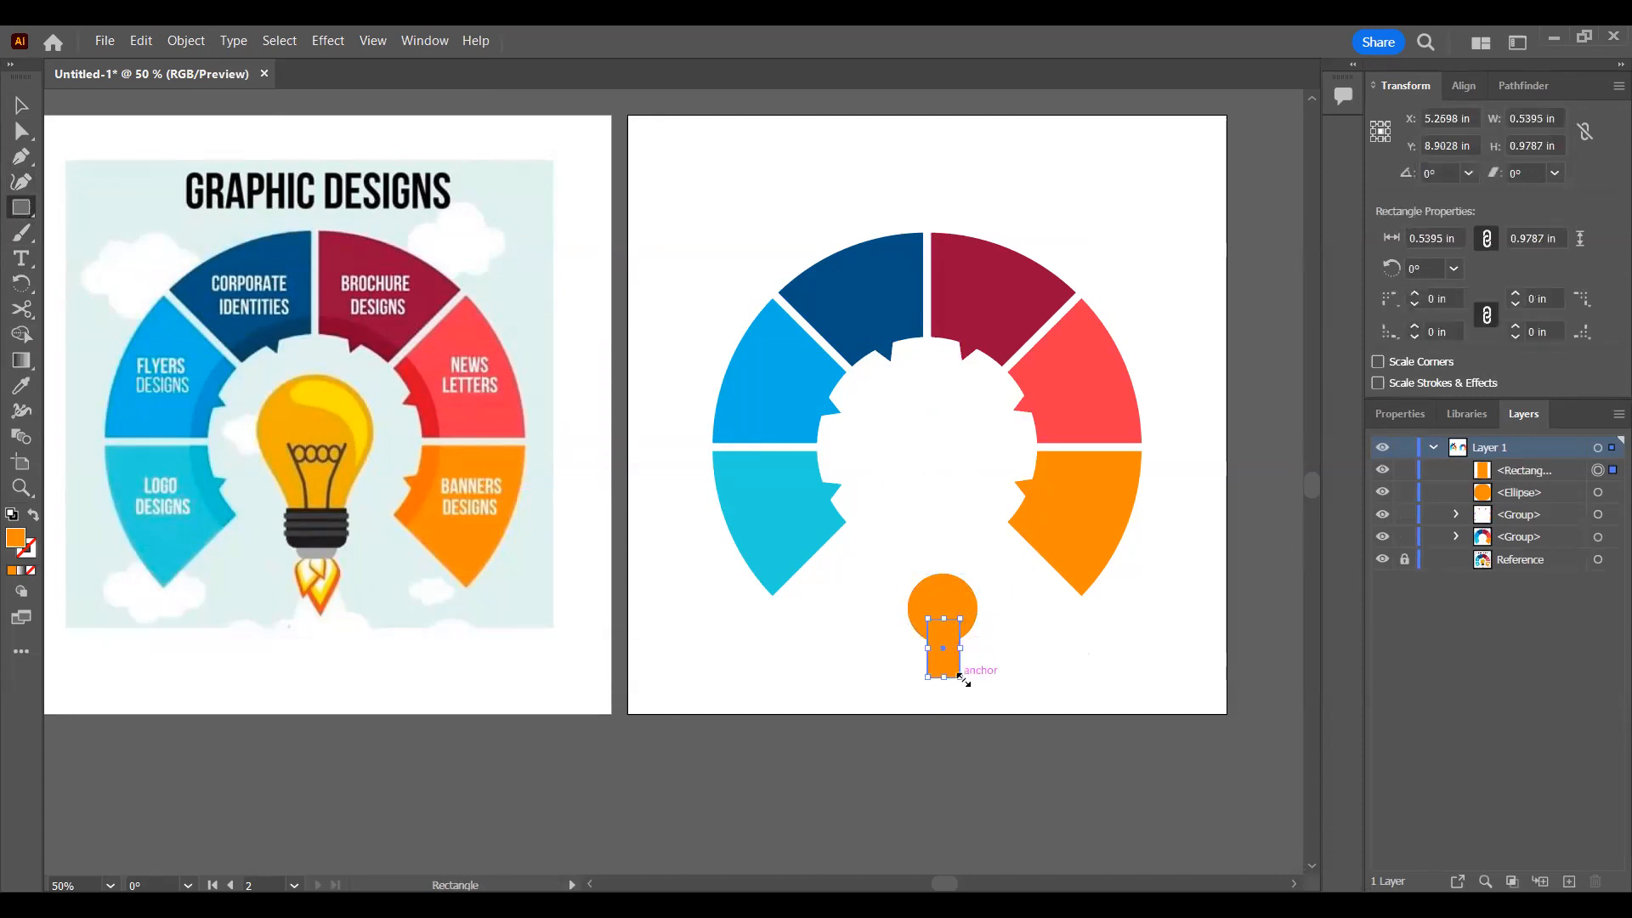
{"action": "key", "text": "ctrl+z"}
{"action": "key", "text": "ctrl+z"}
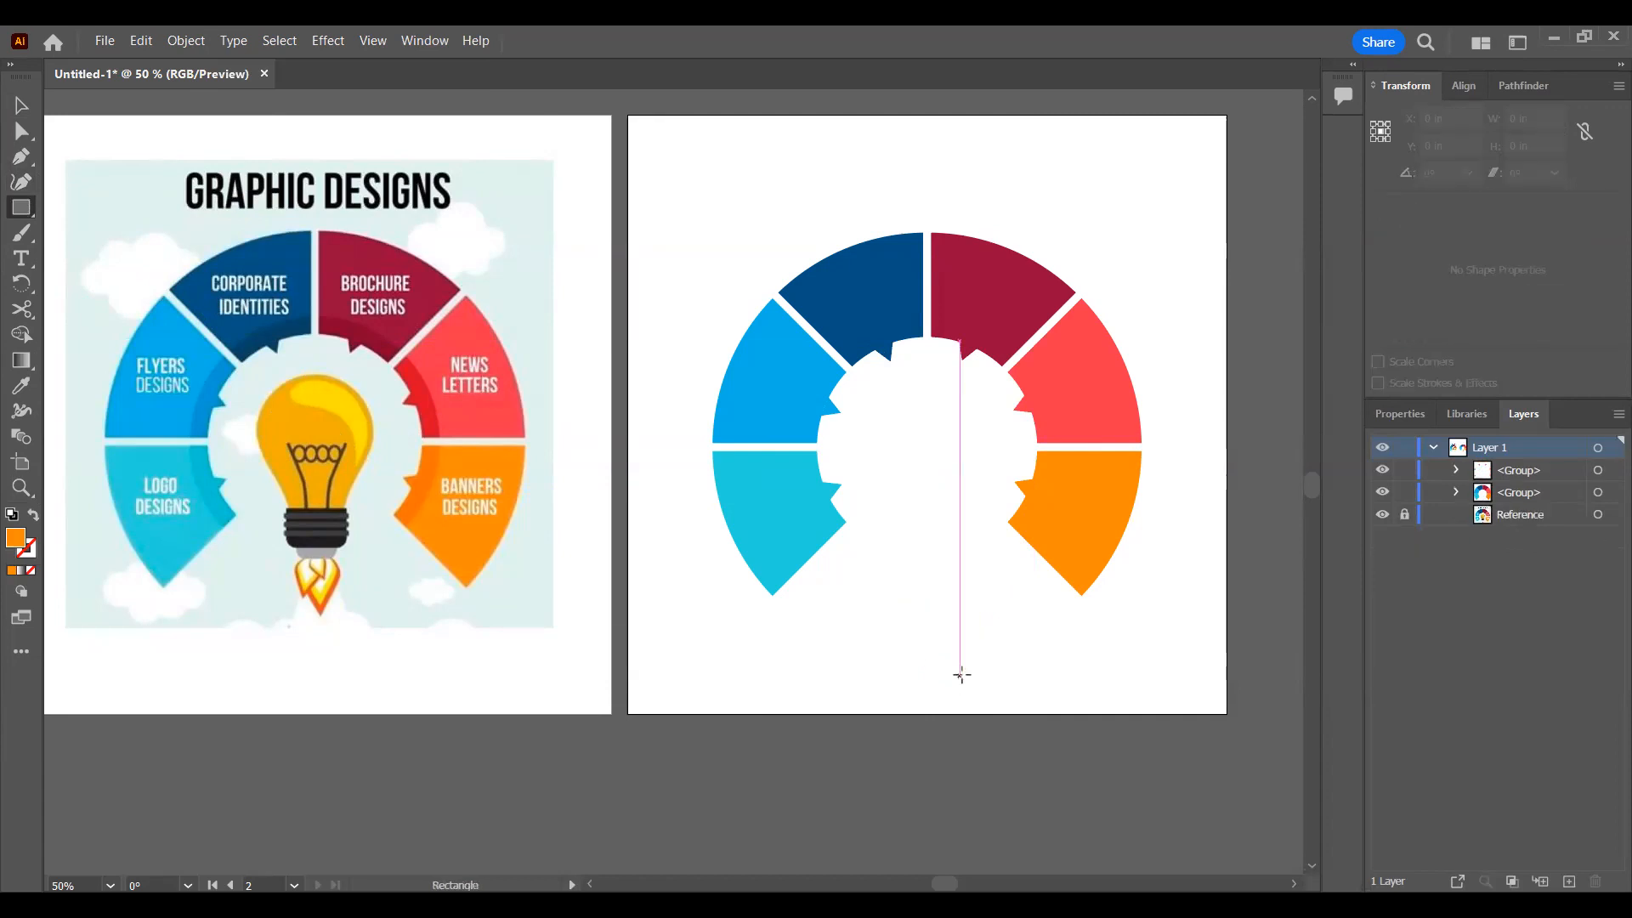
{"action": "key", "text": "v"}
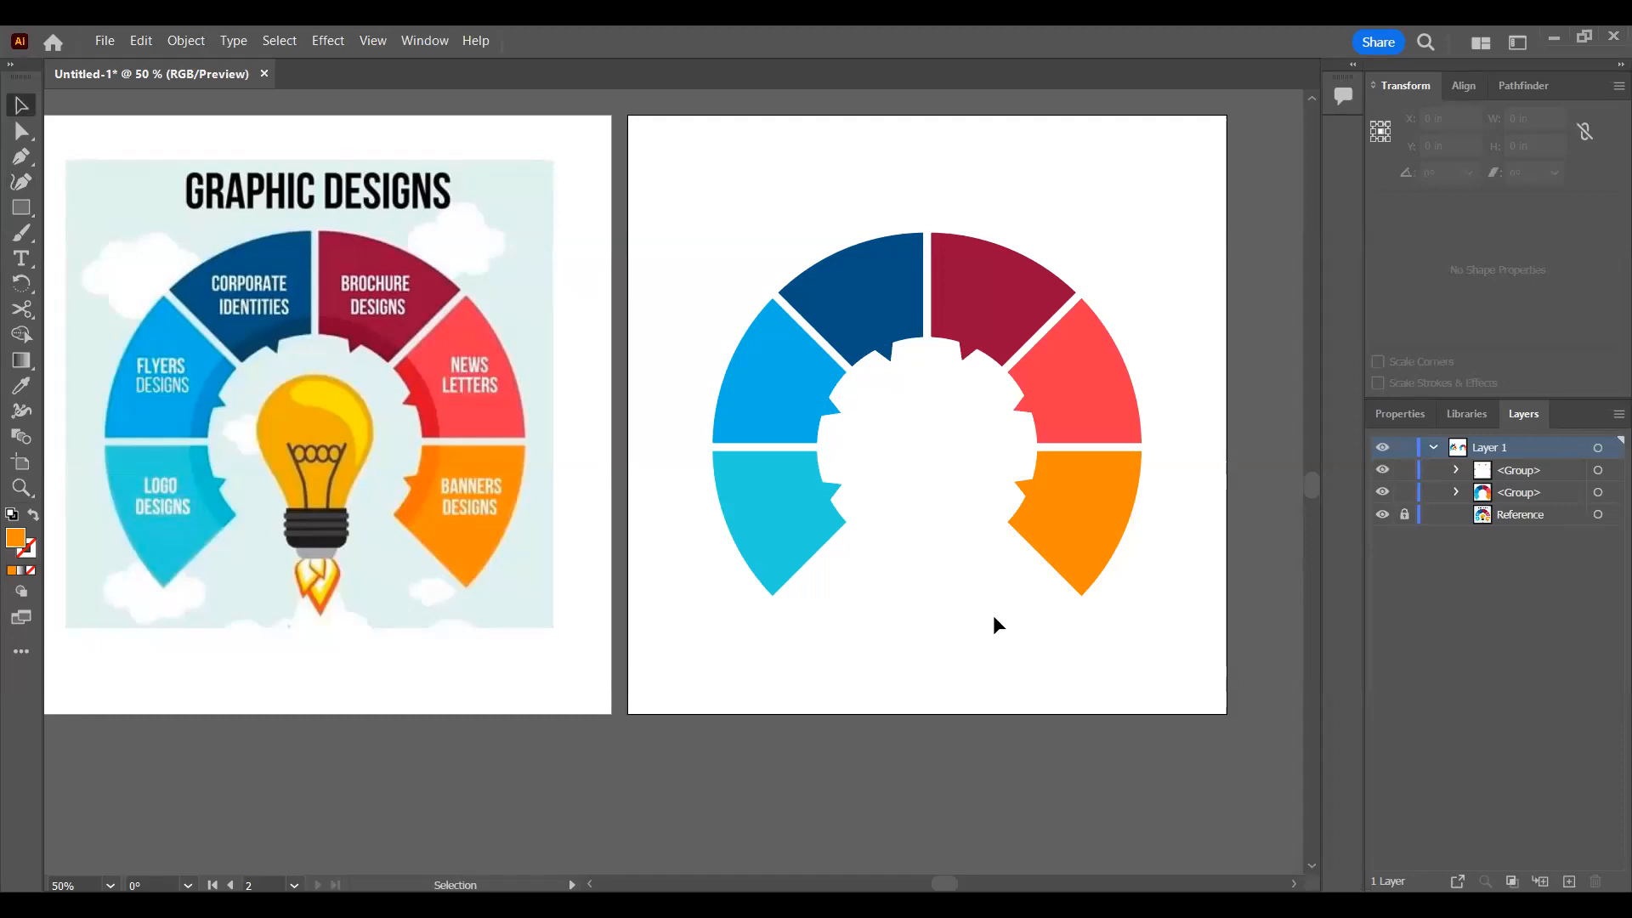
Step: Draw a rectangle about 0.96 by 0.34 in over the reference bulb's neck and fill it with the dark blue swatch
{"action": "left_click", "coordinate": [21, 209]}
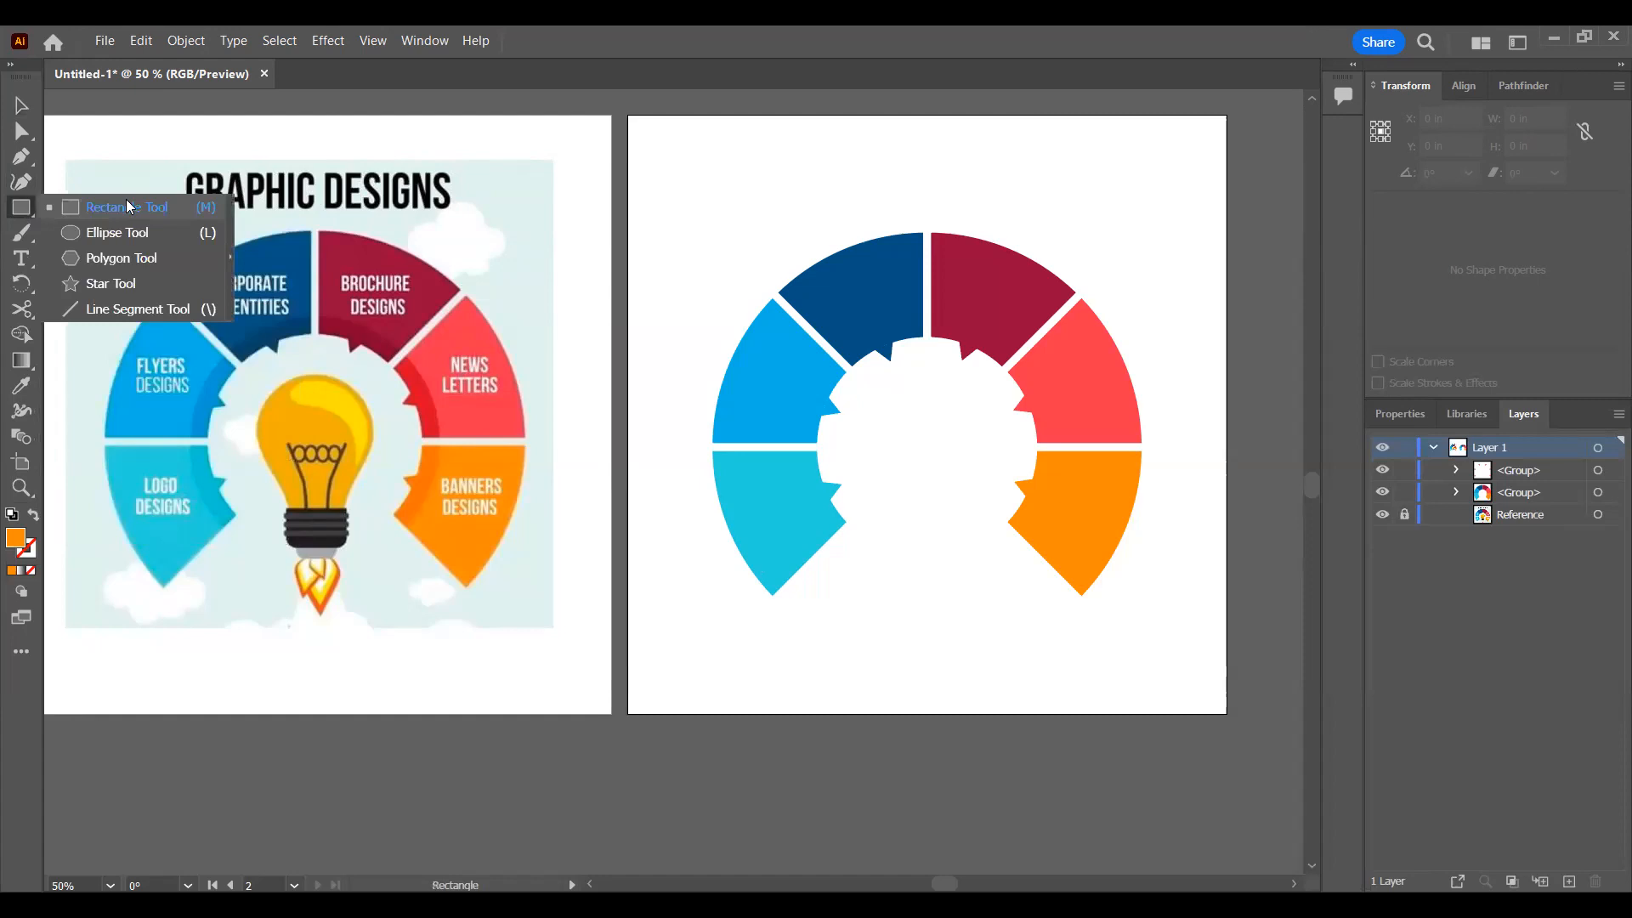
{"action": "left_click", "coordinate": [126, 204]}
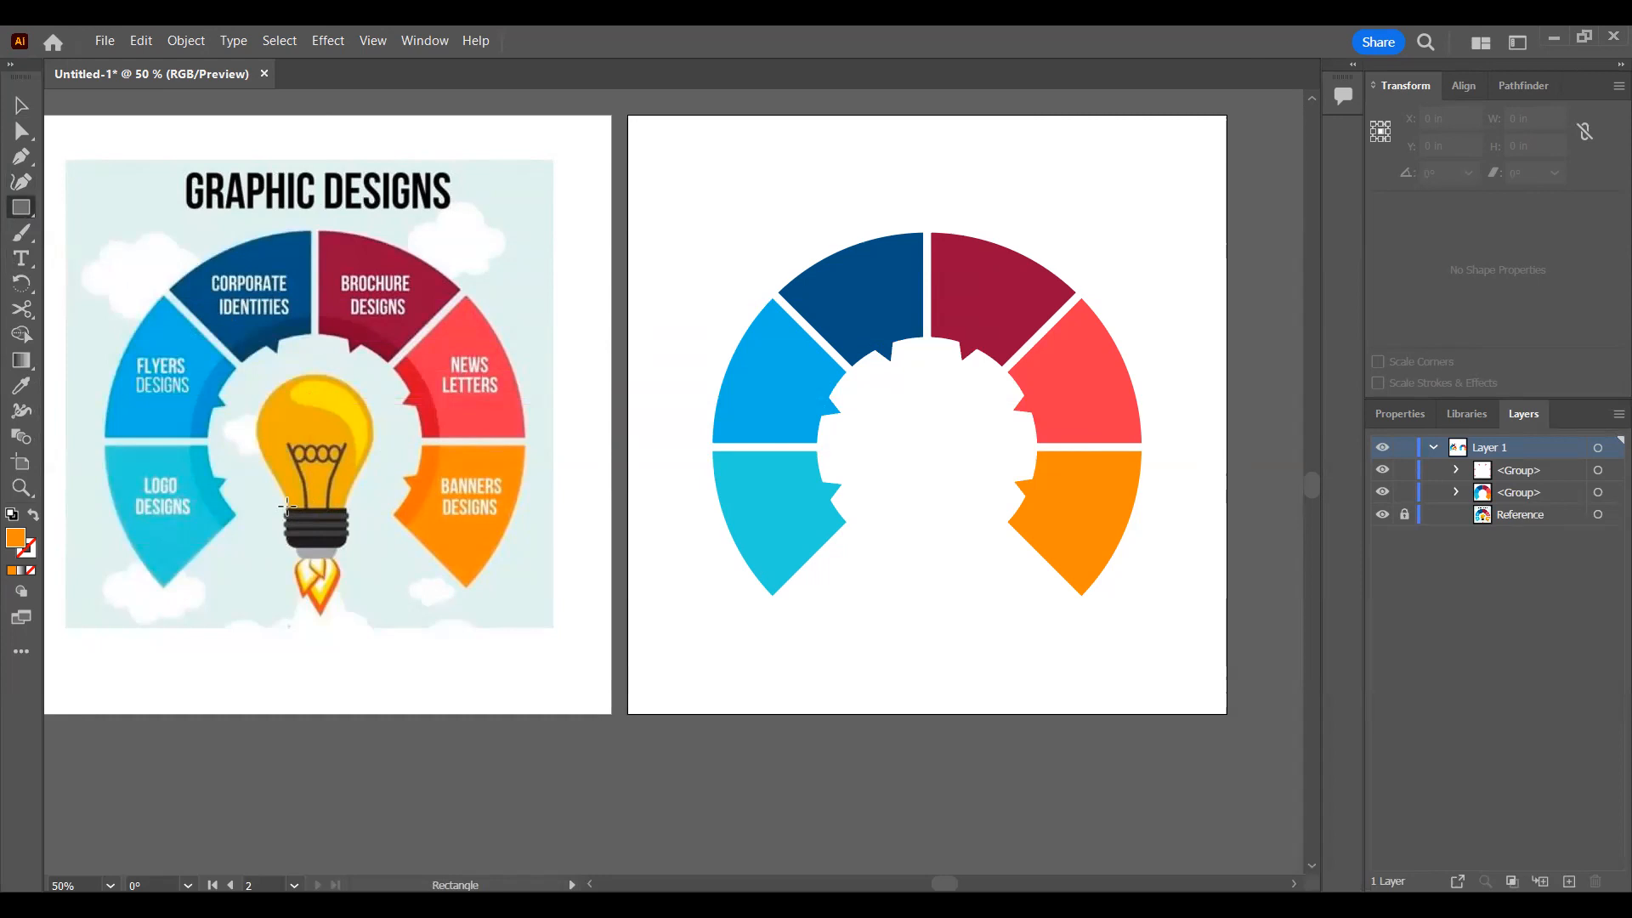
{"action": "left_click_drag", "start_coordinate": [286, 508], "coordinate": [346, 487]}
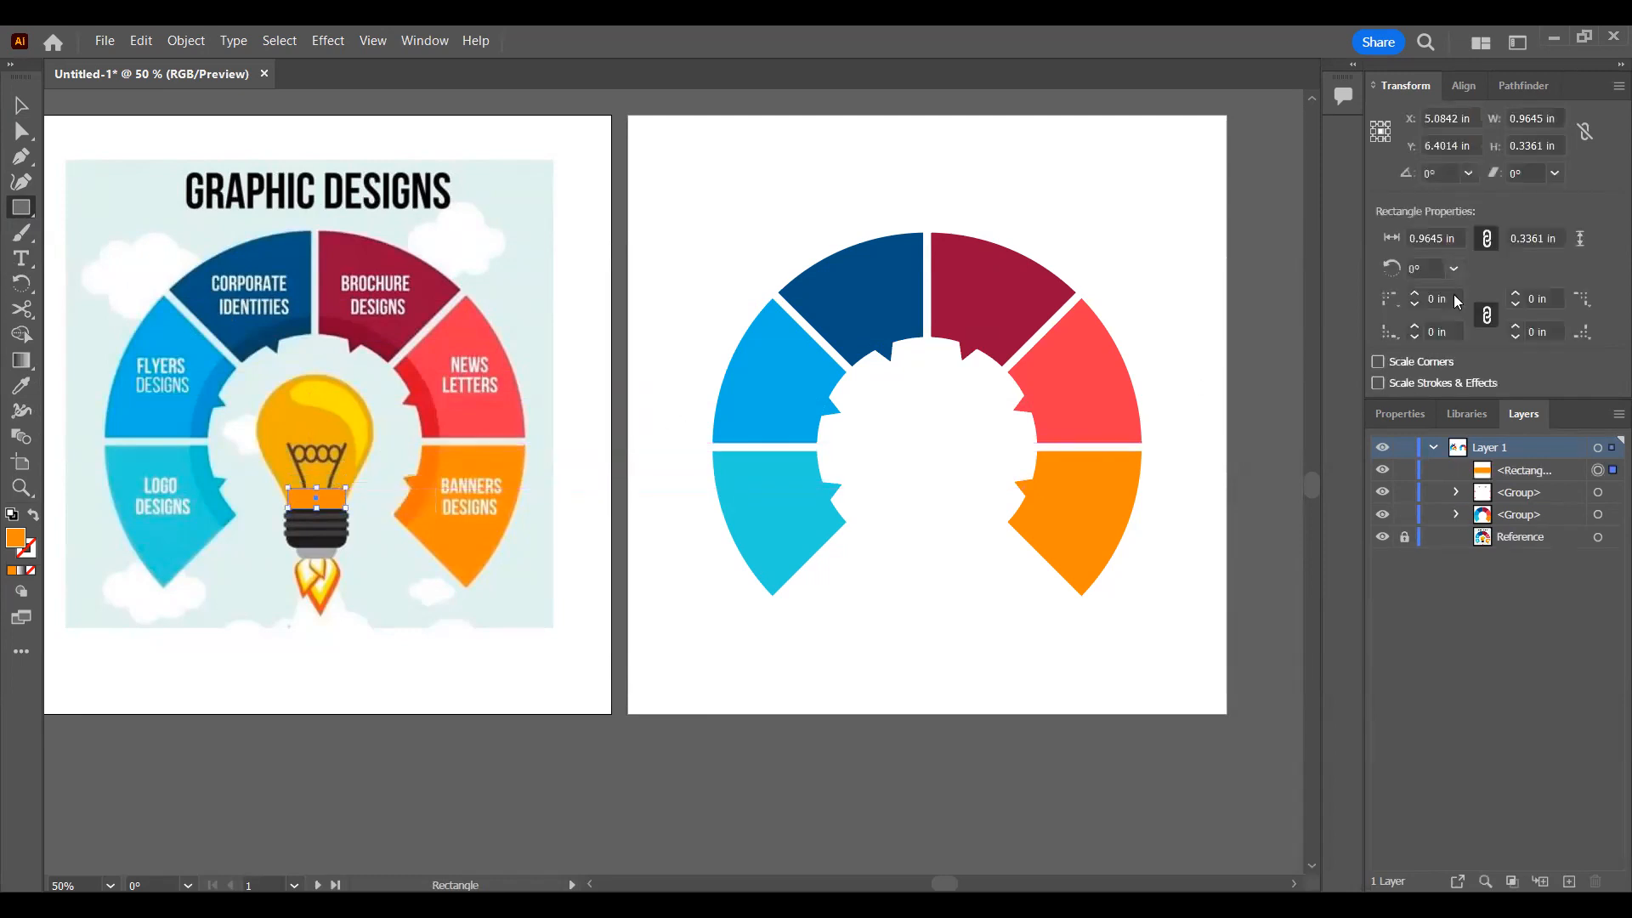
{"action": "left_click", "coordinate": [1418, 420]}
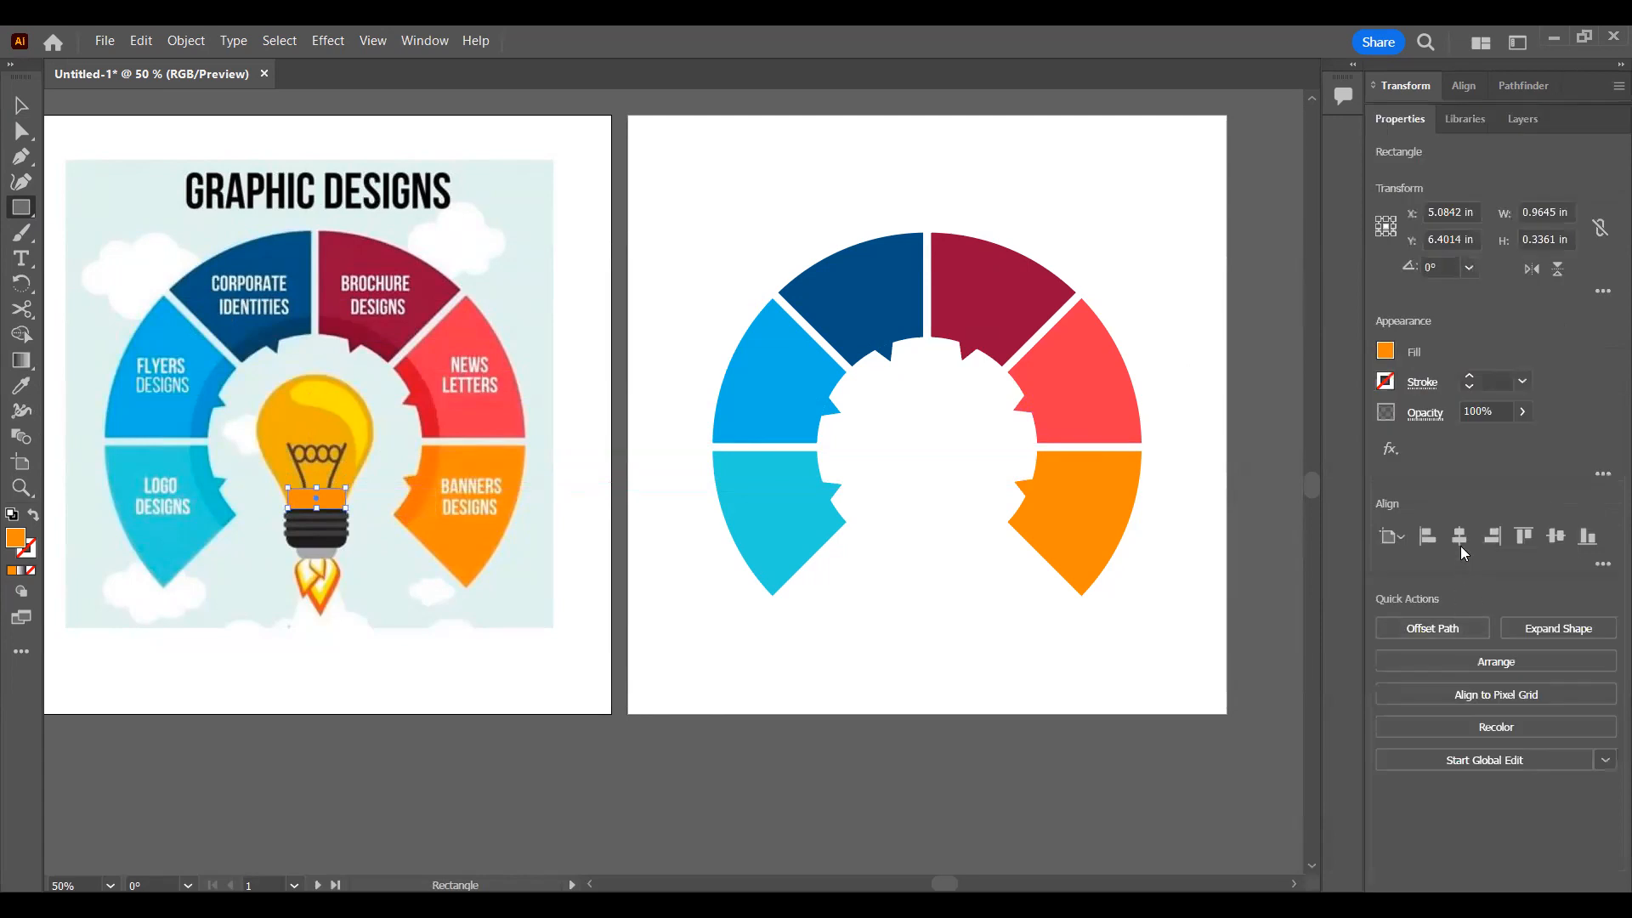
{"action": "left_click", "coordinate": [1385, 351]}
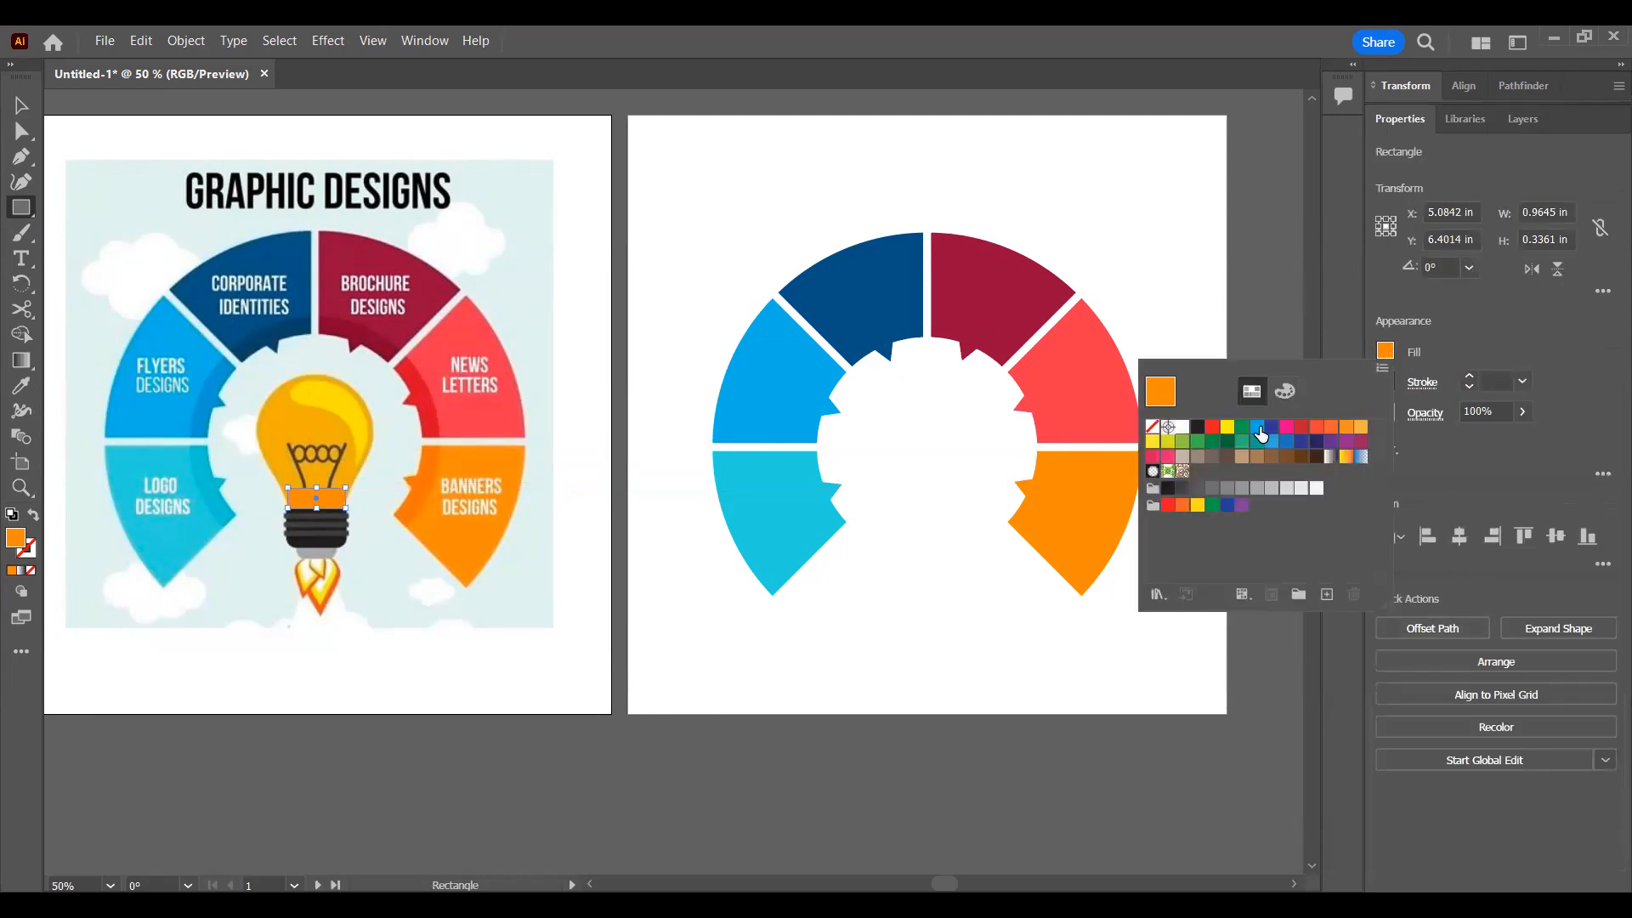
{"action": "left_click", "coordinate": [1272, 427]}
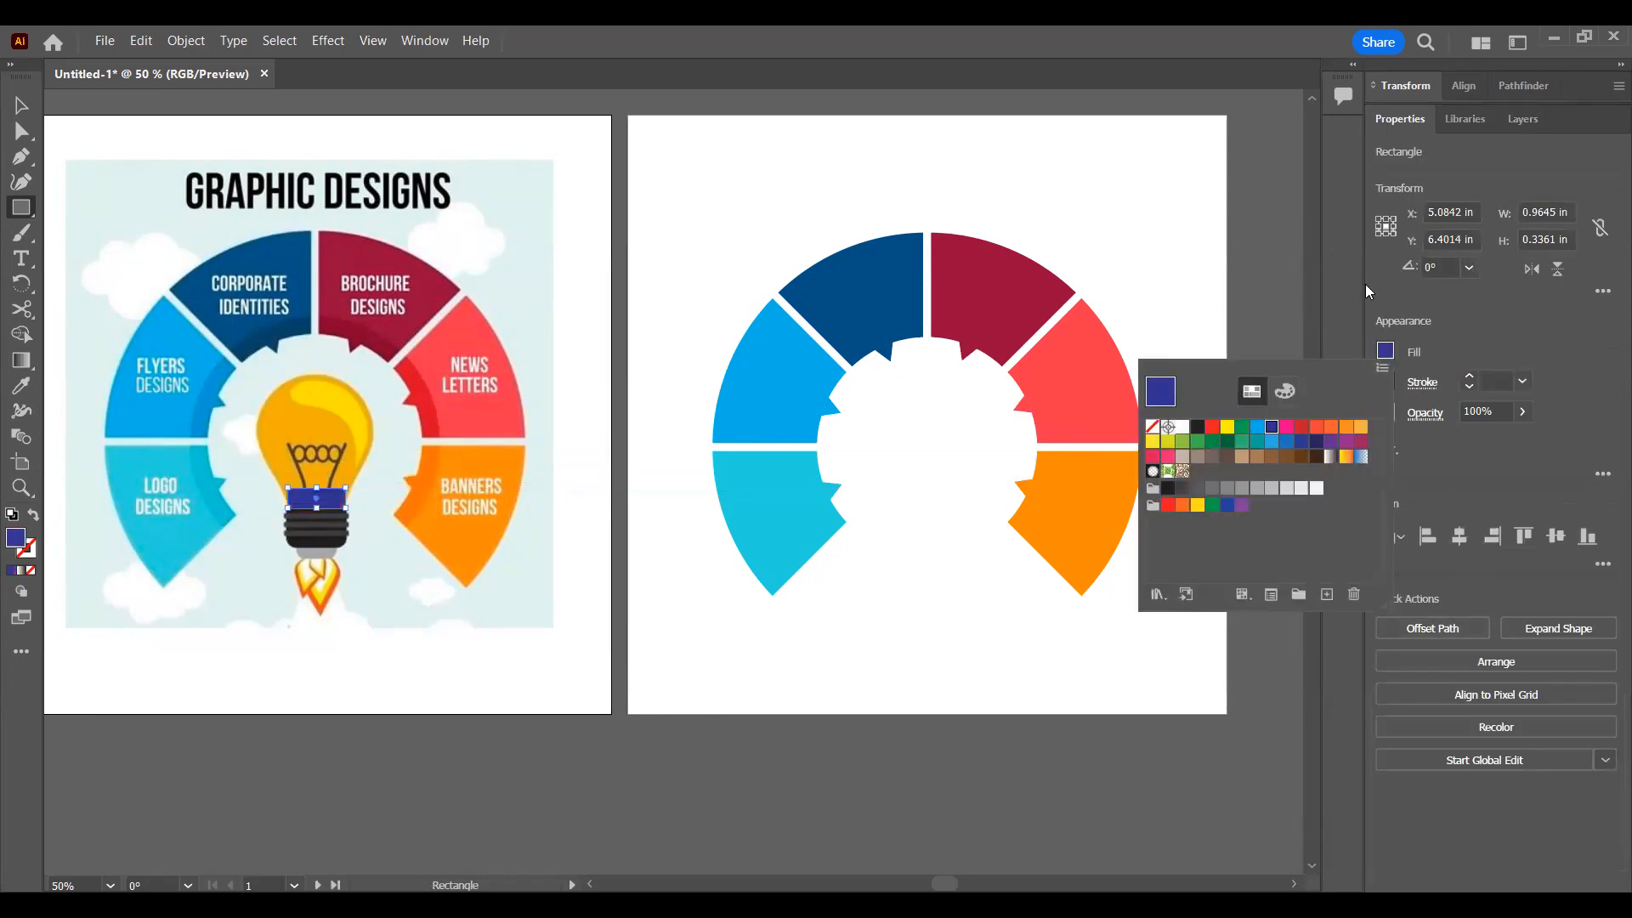
Step: Increase the blue rectangle's height to about 0.43 in and move it straight down below the rocket flame
{"action": "left_click", "coordinate": [21, 105]}
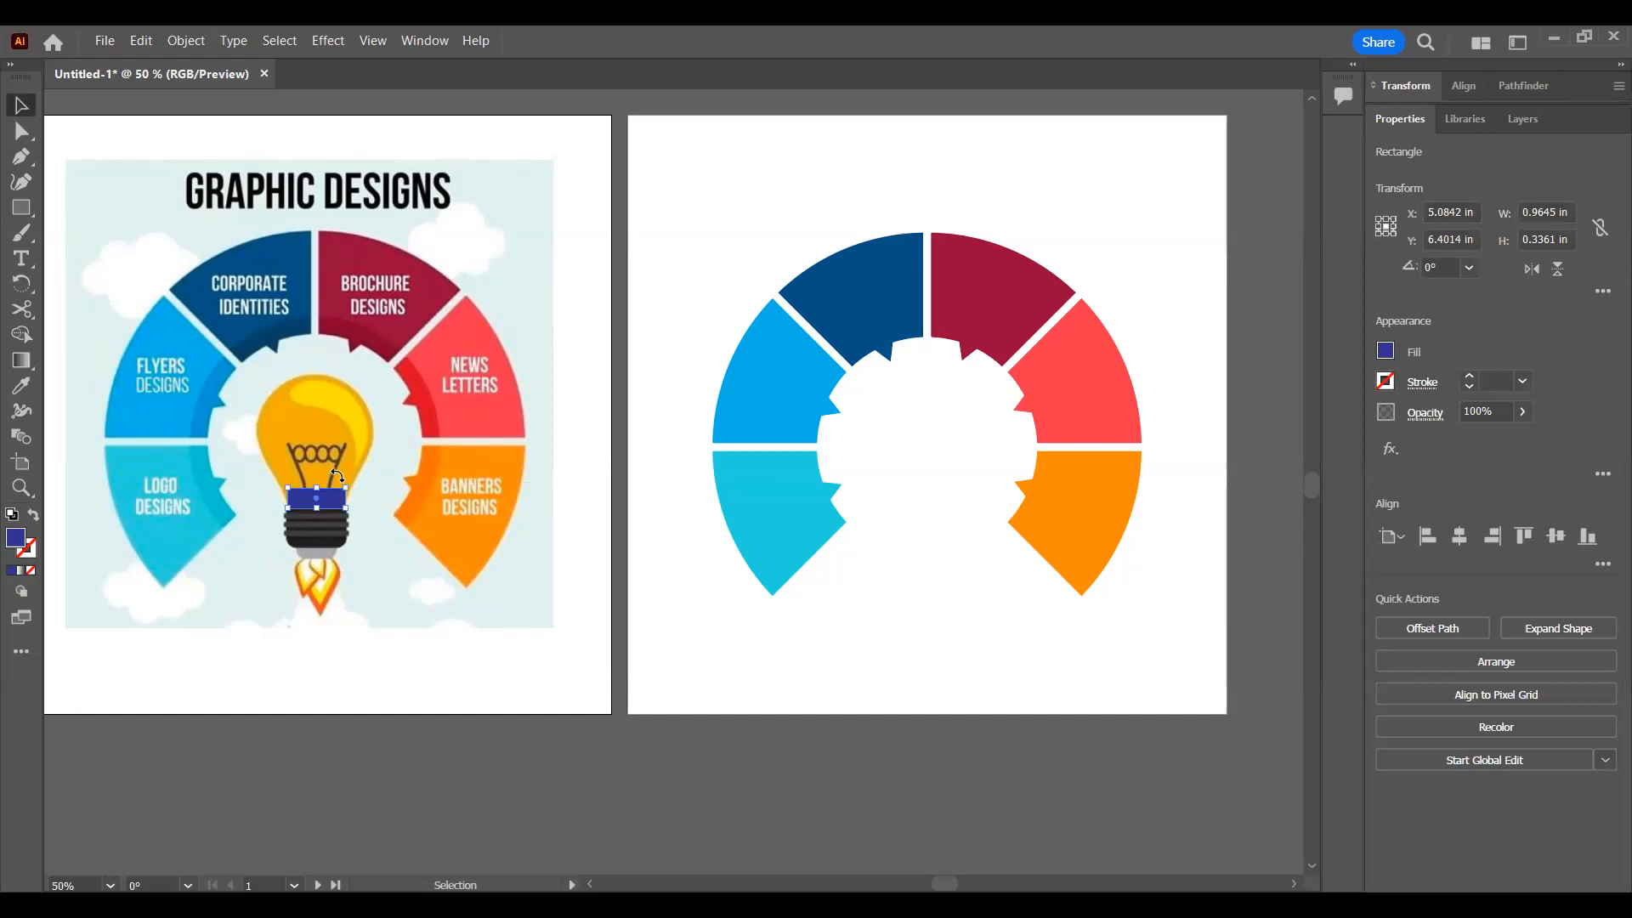
{"action": "mouse_move", "coordinate": [316, 487]}
{"action": "left_mouse_down"}
{"action": "mouse_move", "coordinate": [315, 449]}
{"action": "mouse_move", "coordinate": [313, 483]}
{"action": "left_mouse_up"}
{"action": "left_click_drag", "start_coordinate": [323, 509], "coordinate": [324, 649]}
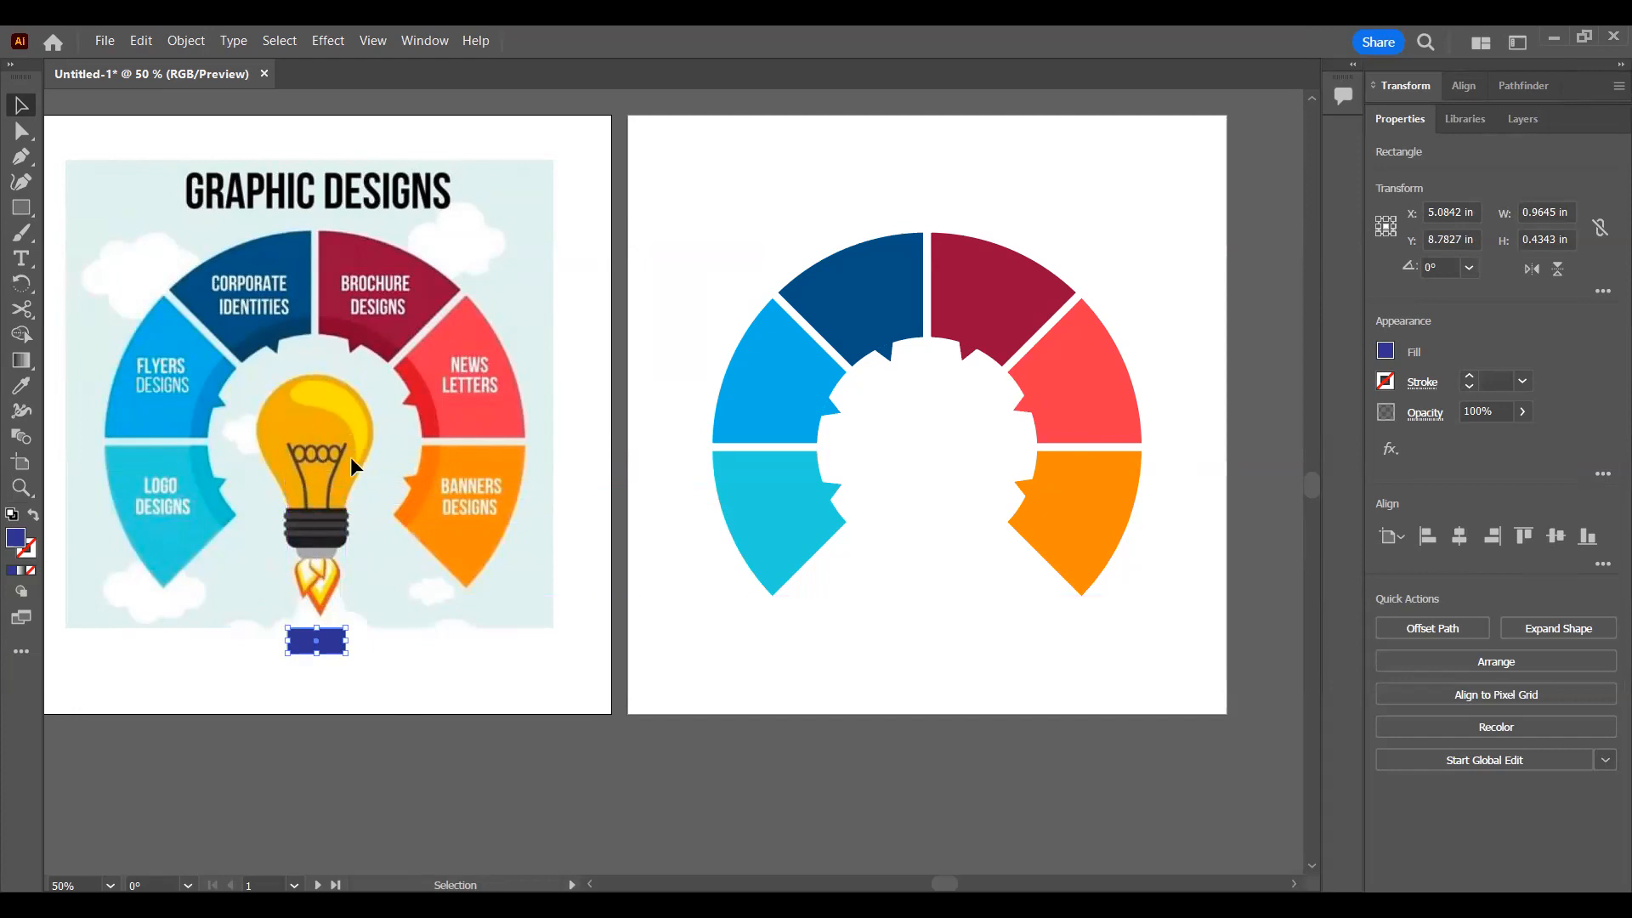
Step: Draw a circle about 1.9 in wide over the bulb's head and fit the rectangle over its neck, about 0.96 in tall
{"action": "left_click_drag", "start_coordinate": [22, 207], "coordinate": [81, 232]}
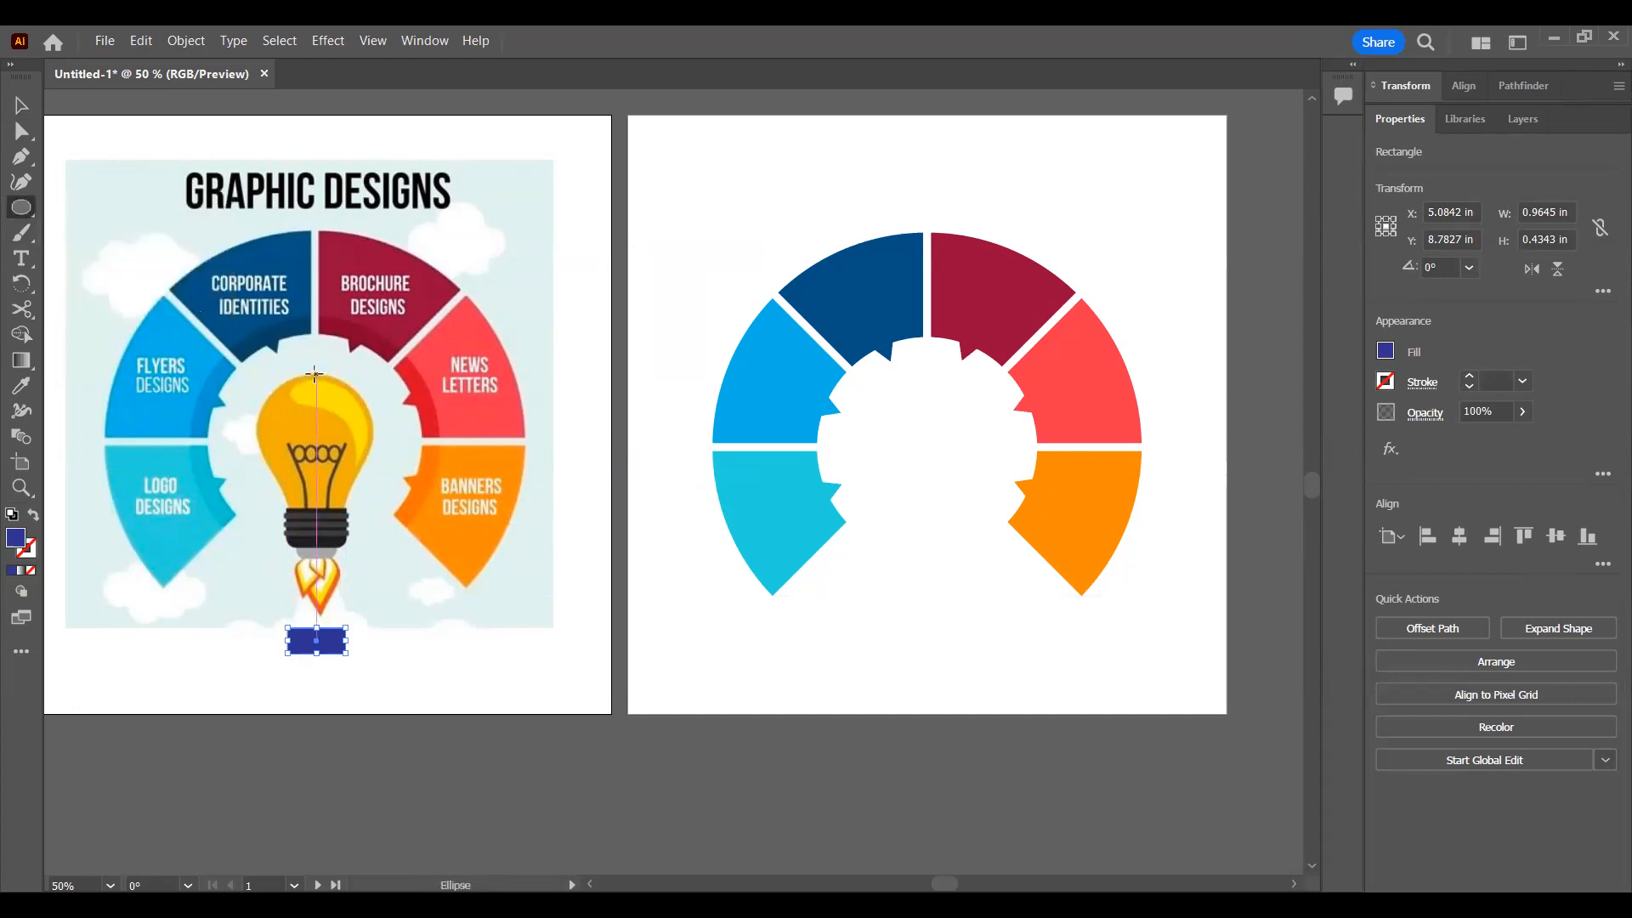
{"action": "mouse_move", "coordinate": [315, 374]}
{"action": "left_mouse_down"}
{"action": "mouse_move", "coordinate": [358, 416]}
{"action": "mouse_move", "coordinate": [316, 376]}
{"action": "mouse_move", "coordinate": [311, 491]}
{"action": "left_mouse_up"}
{"action": "key", "text": "v"}
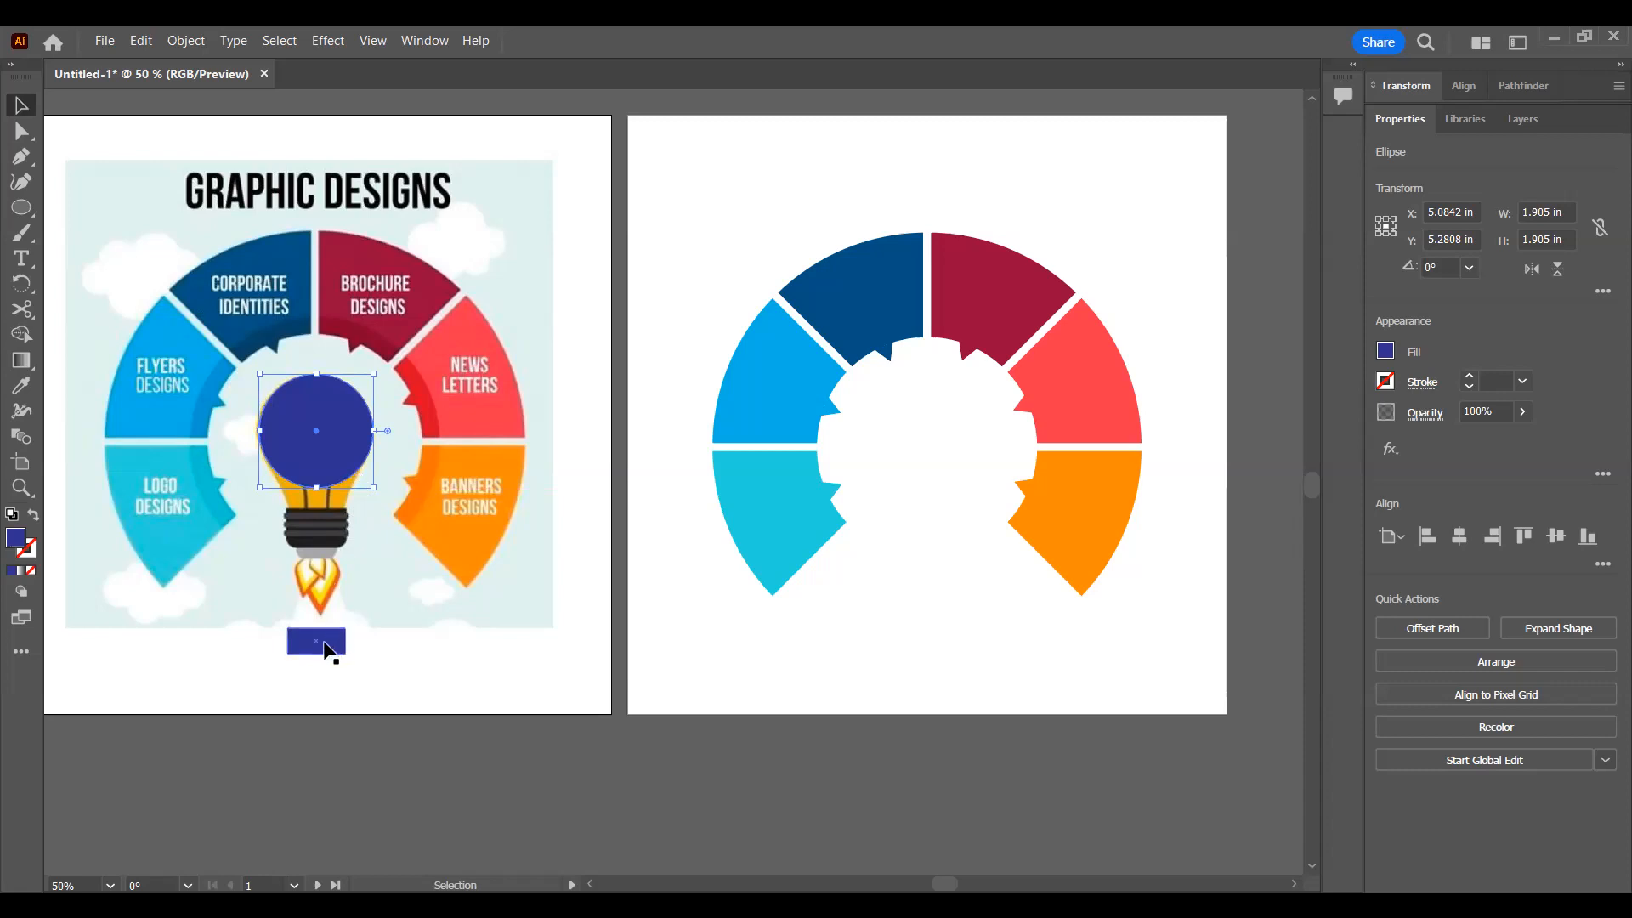
{"action": "left_click_drag", "start_coordinate": [321, 642], "coordinate": [316, 438]}
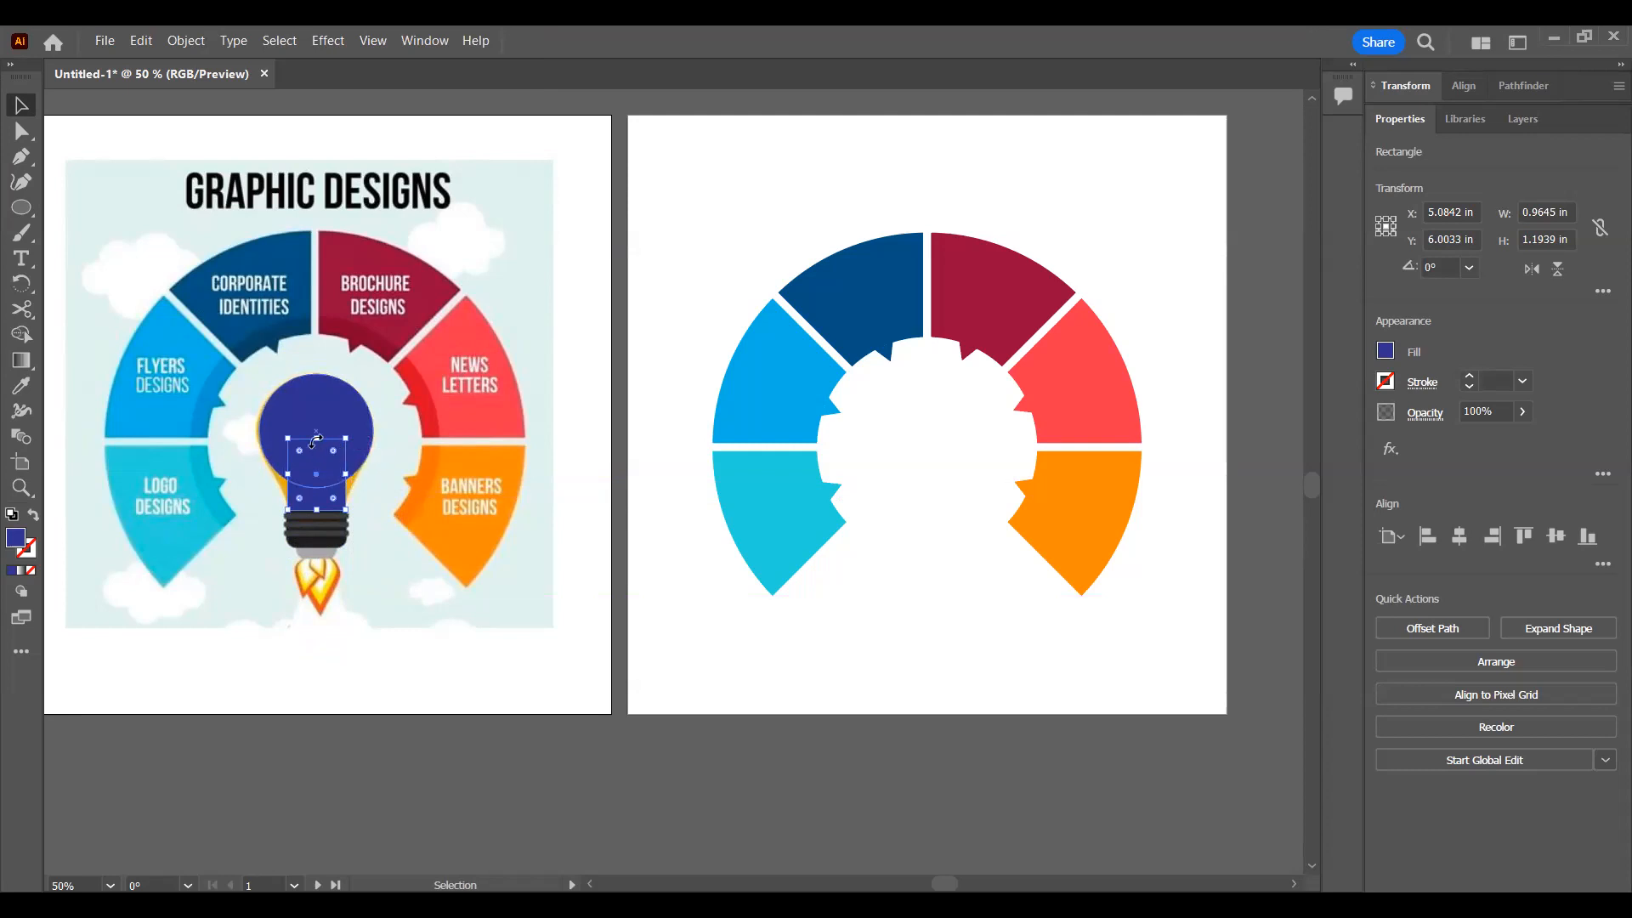
{"action": "left_click_drag", "start_coordinate": [316, 439], "coordinate": [318, 453]}
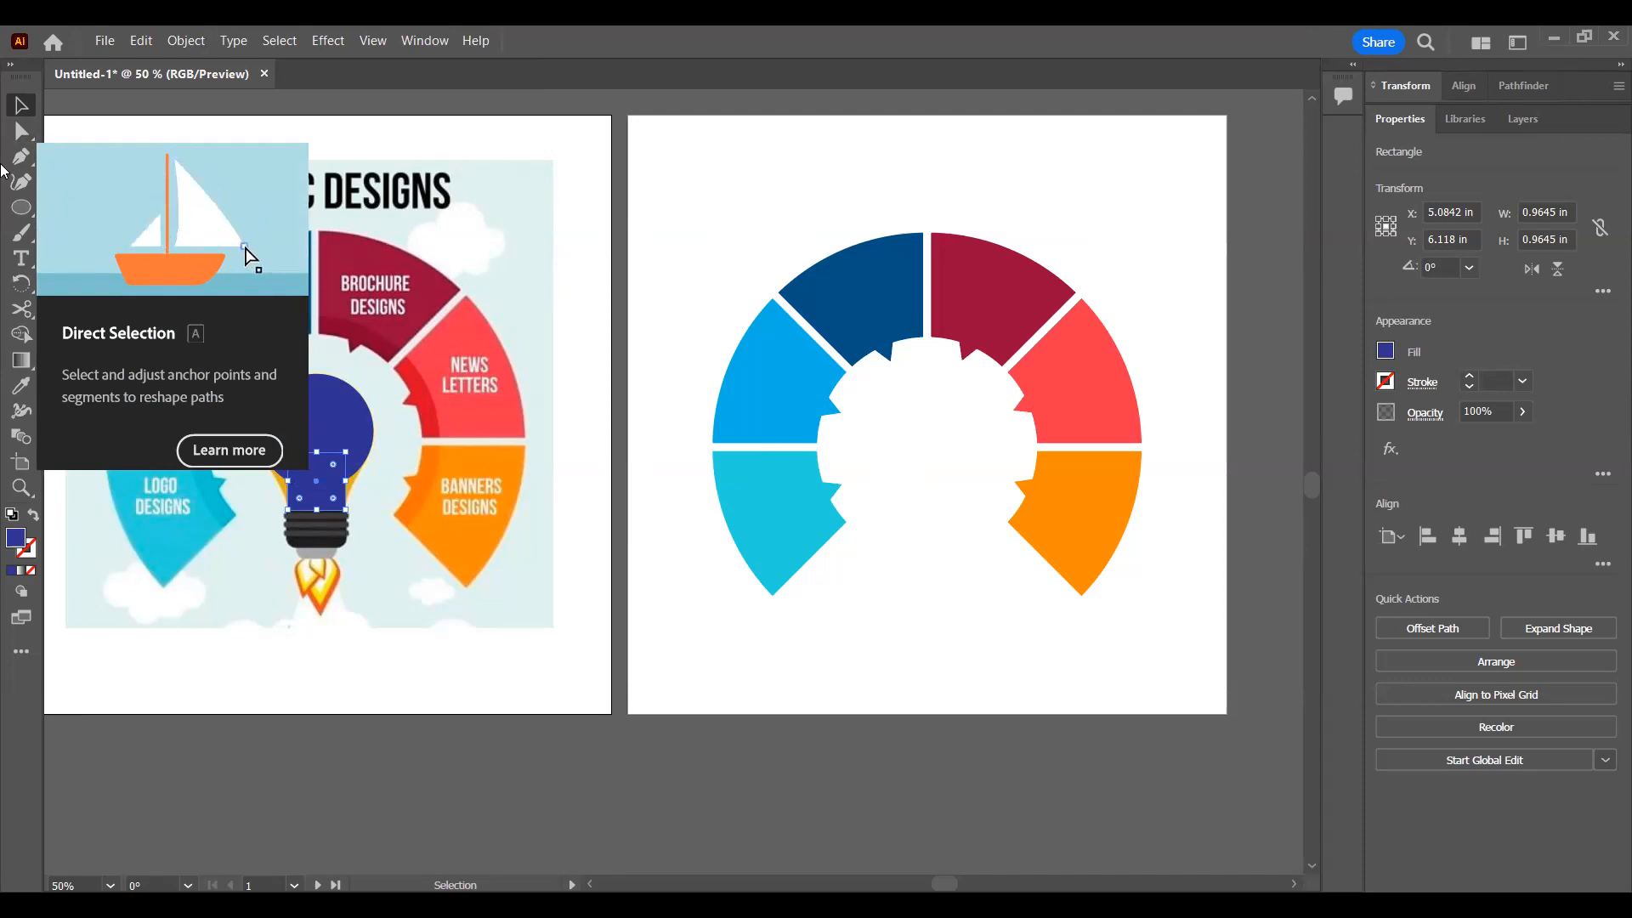
Step: Move the rectangle's two upper corners outward to the circle's edge, forming a trapezoid about 1.77 in wide, and deselect it
{"action": "left_click", "coordinate": [22, 133]}
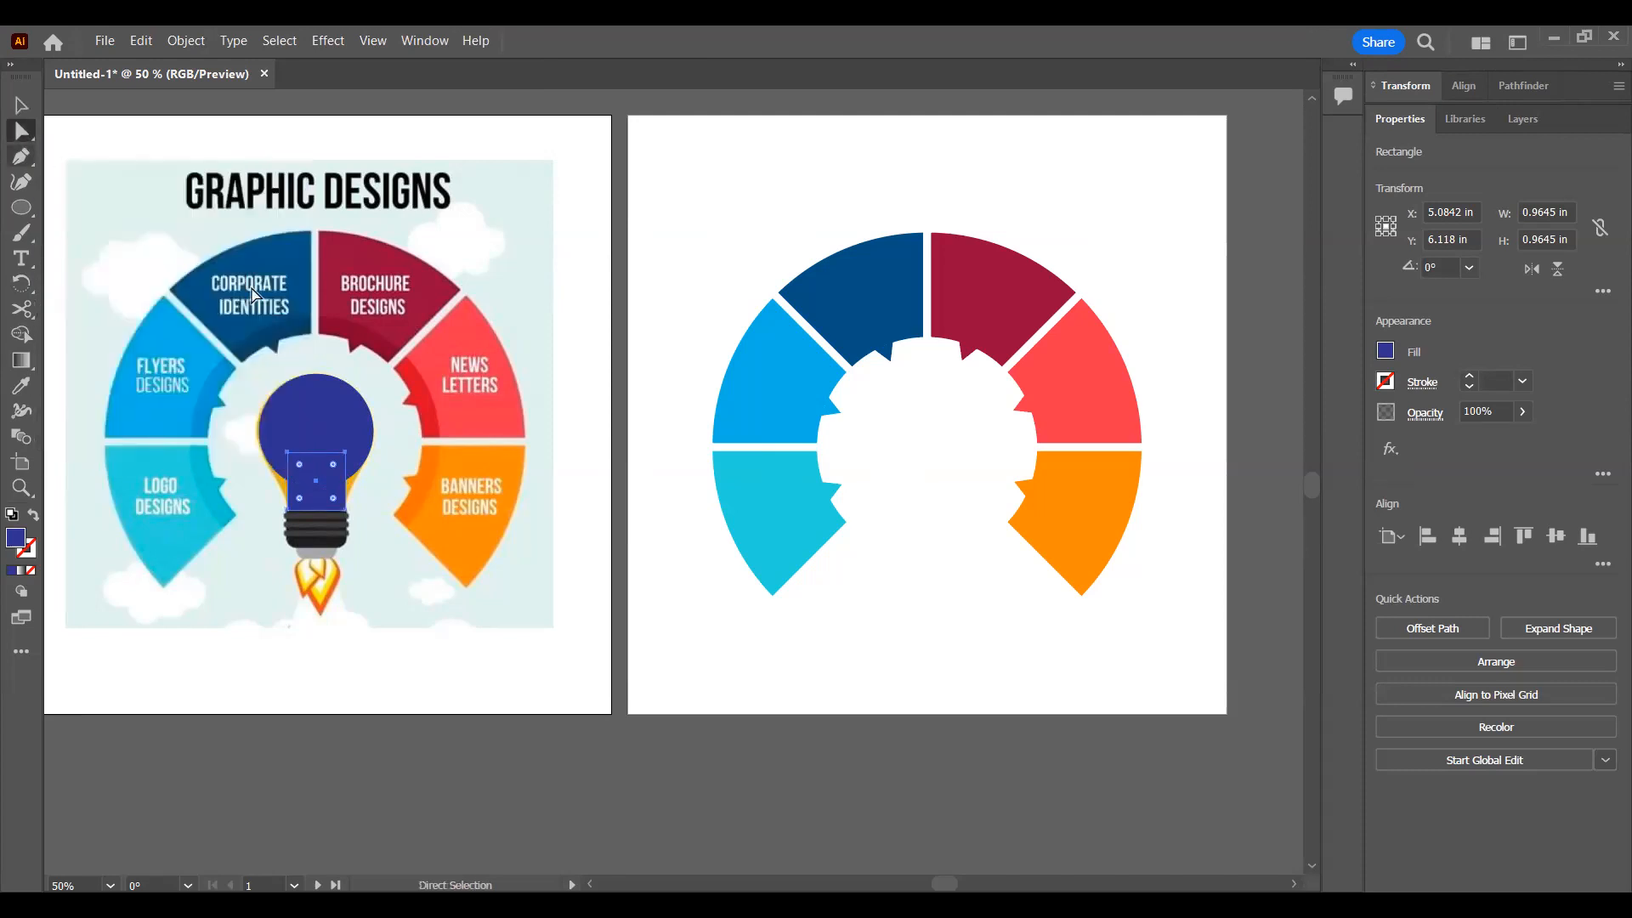
{"action": "left_click", "coordinate": [346, 455]}
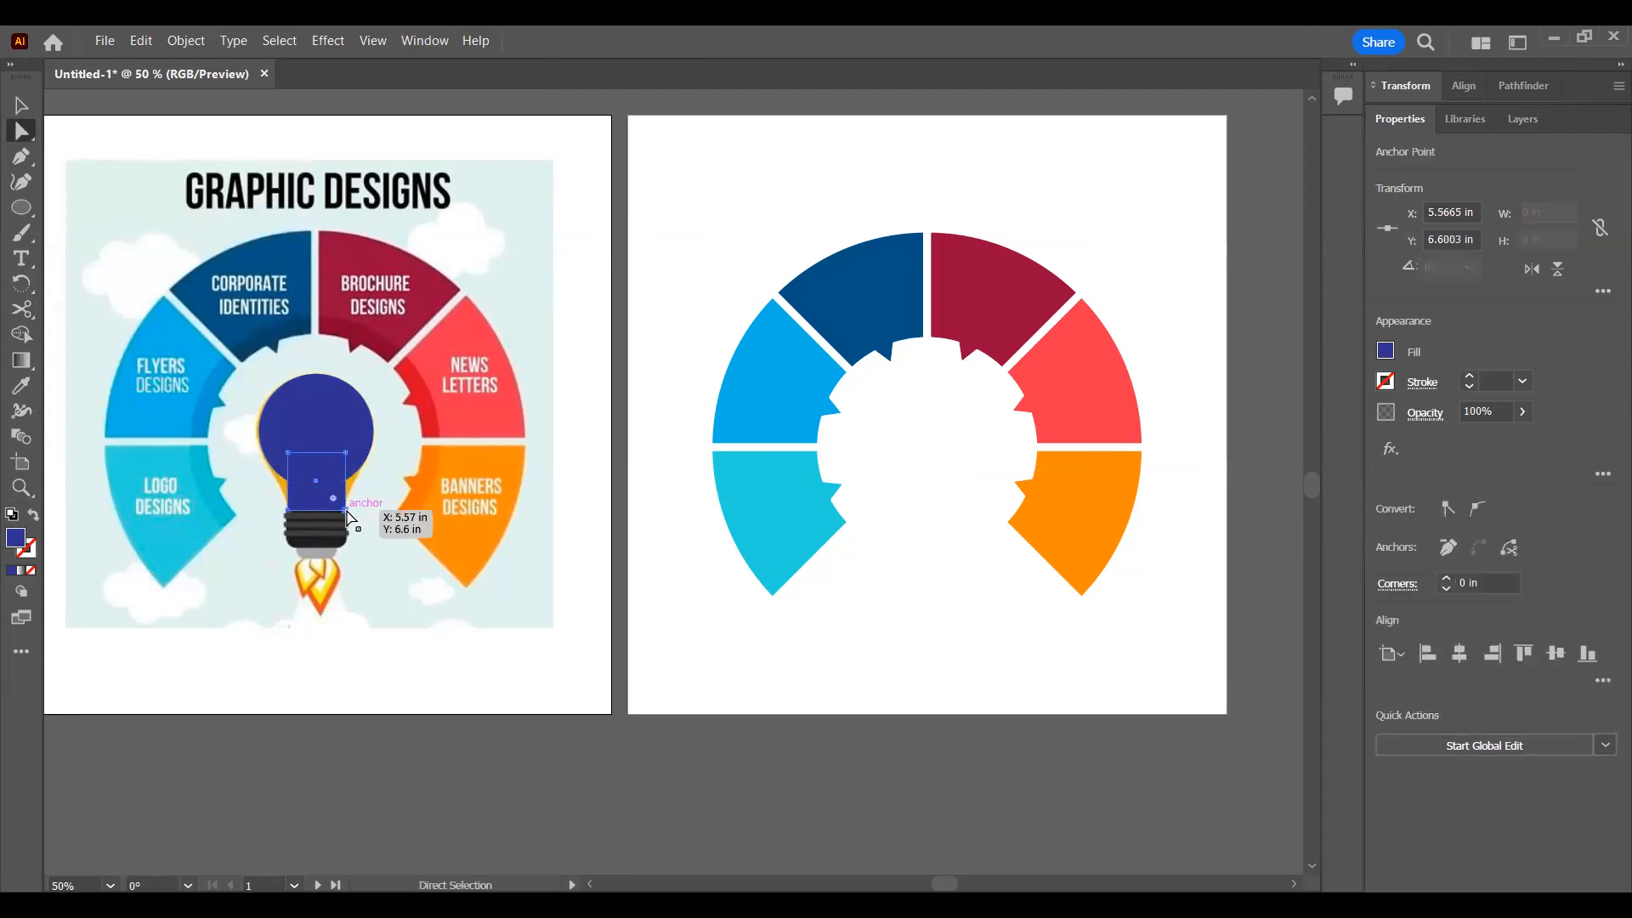
{"action": "left_click", "coordinate": [288, 510]}
{"action": "left_click", "coordinate": [290, 461]}
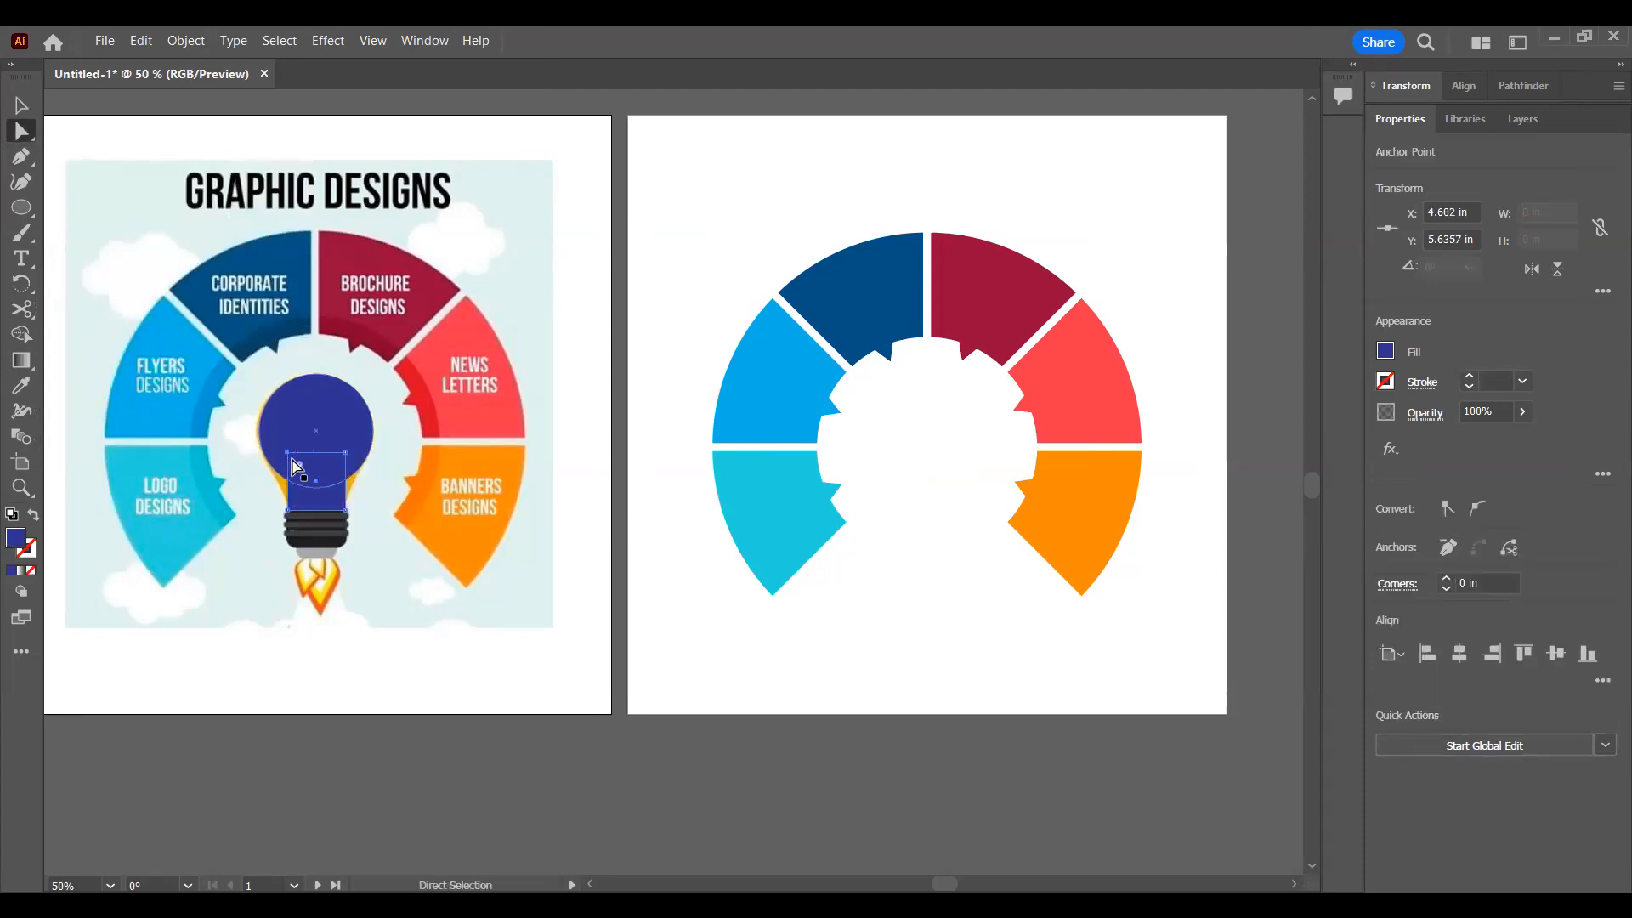
{"action": "left_click", "coordinate": [346, 455]}
{"action": "left_click_drag", "start_coordinate": [348, 459], "coordinate": [264, 452]}
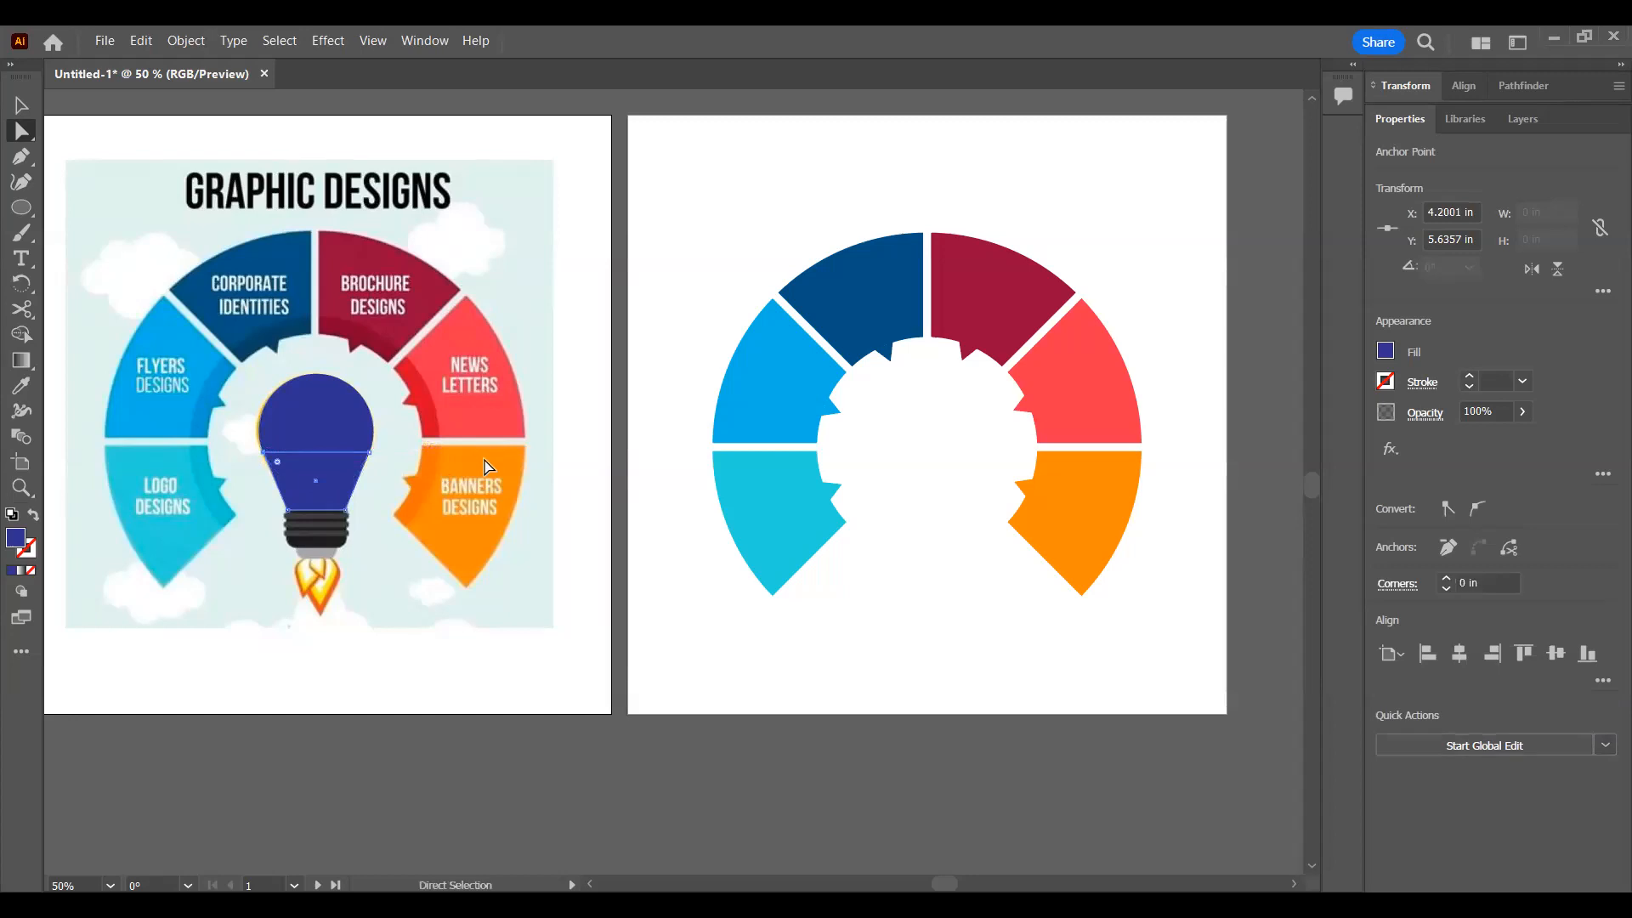
{"action": "left_click", "coordinate": [487, 467]}
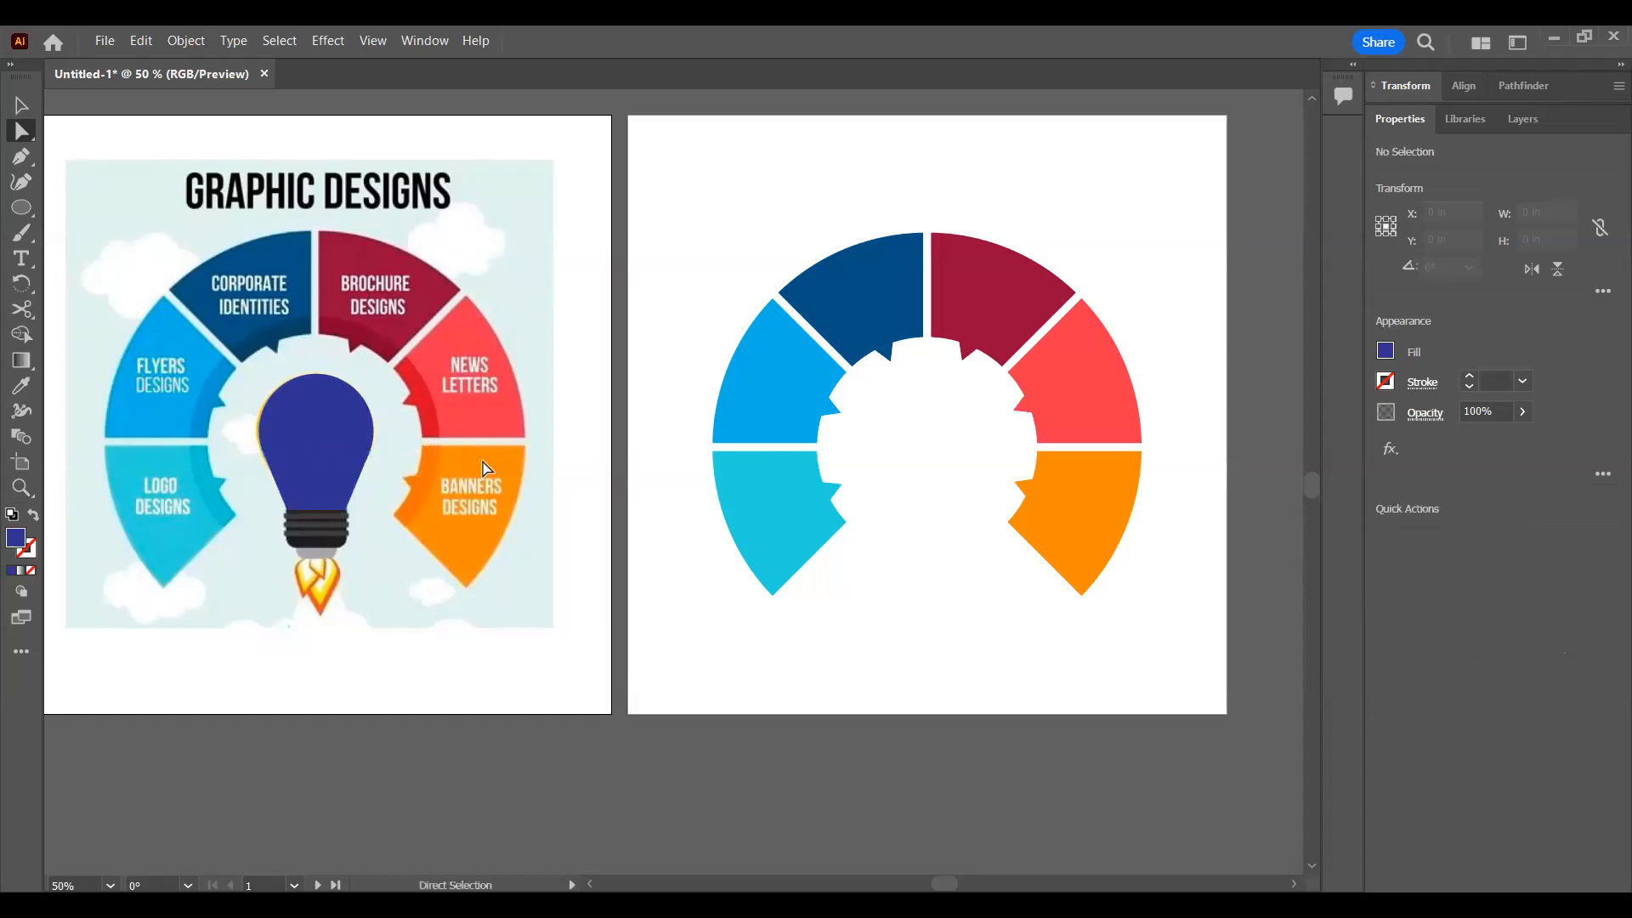
Step: Lower the opacity of the trapezoid neck shape to 54% so the reference bulb shows through
{"action": "left_click", "coordinate": [333, 503]}
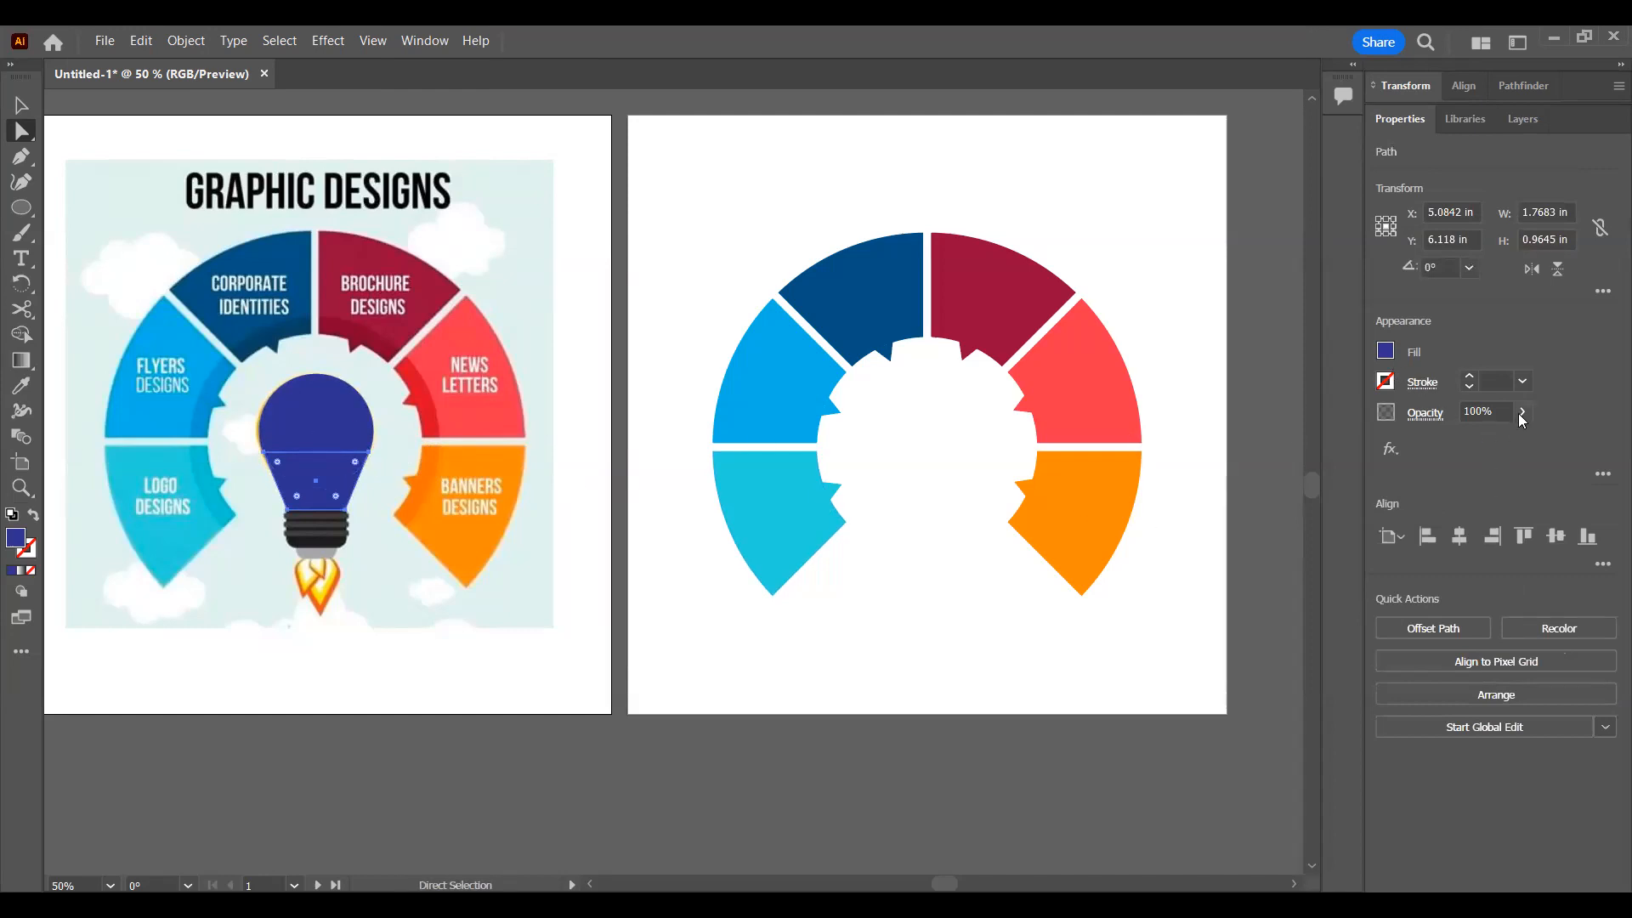
{"action": "left_click_drag", "start_coordinate": [1505, 436], "coordinate": [1483, 436]}
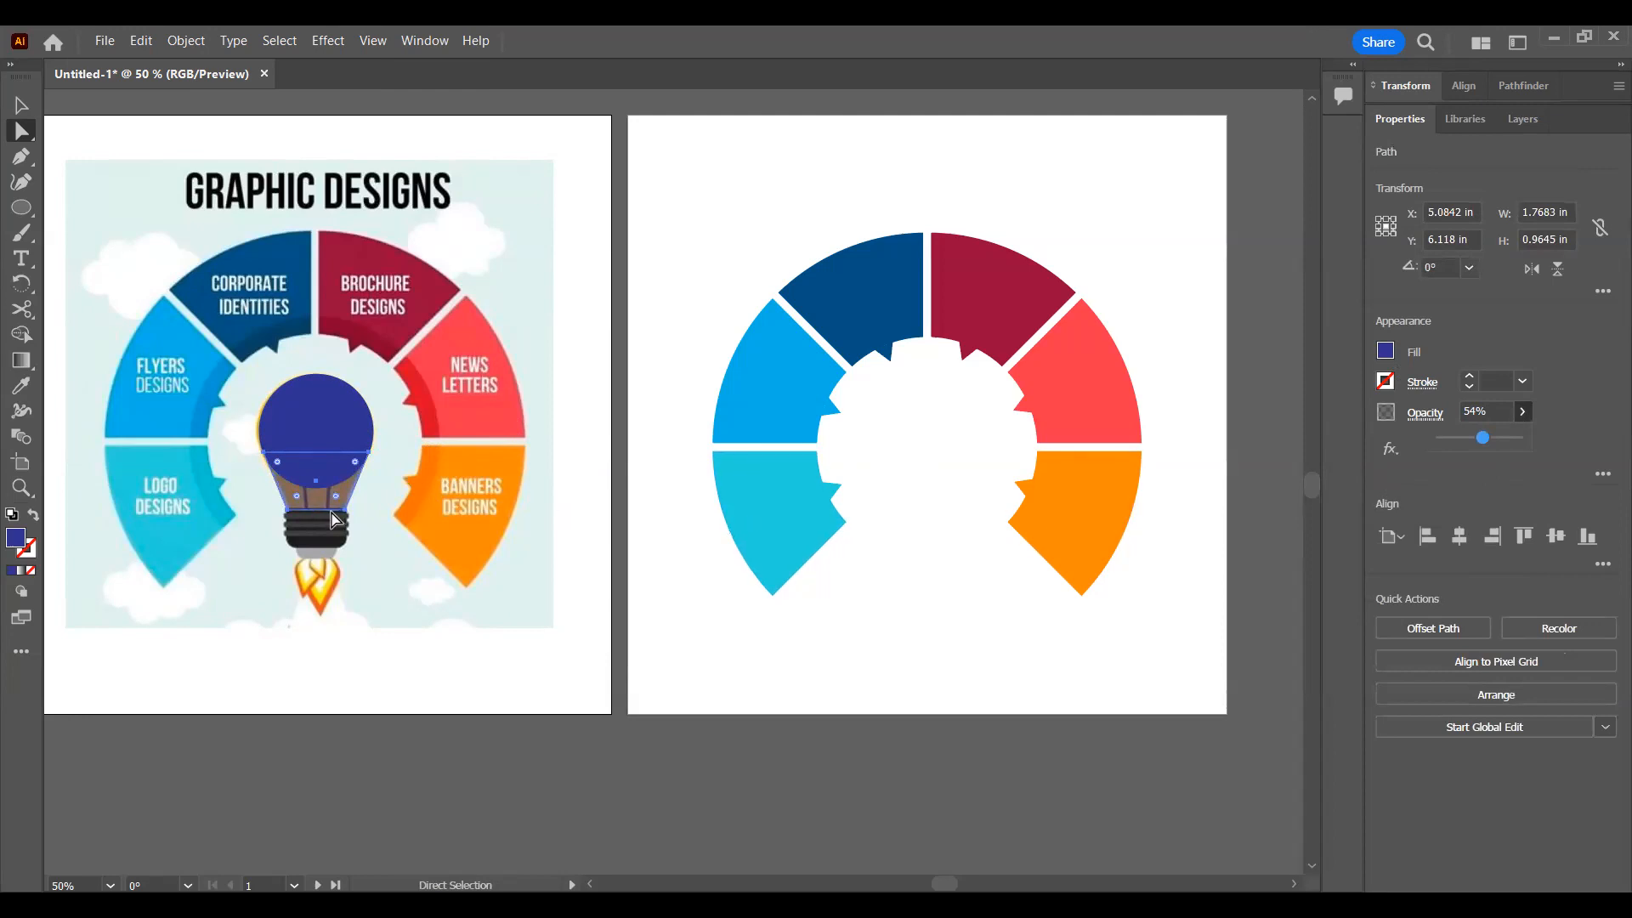
{"action": "scroll", "coordinate": [417, 486], "scroll_direction": "left", "scroll_amount": 1}
{"action": "scroll", "coordinate": [420, 482], "scroll_direction": "up", "scroll_amount": 4}
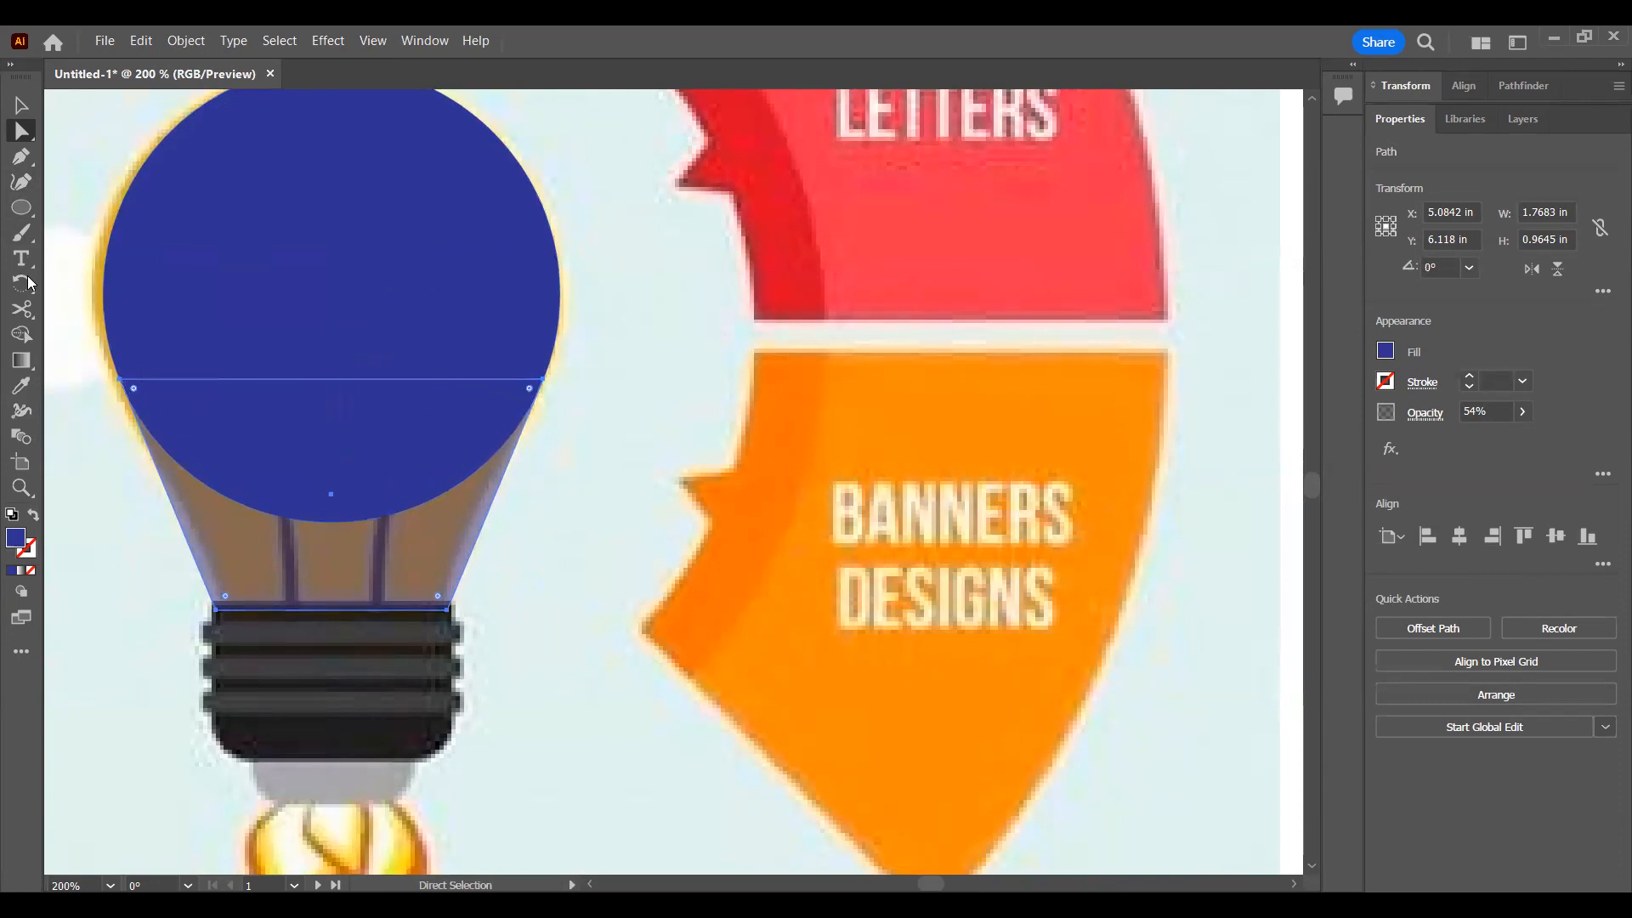
{"action": "left_click", "coordinate": [19, 161]}
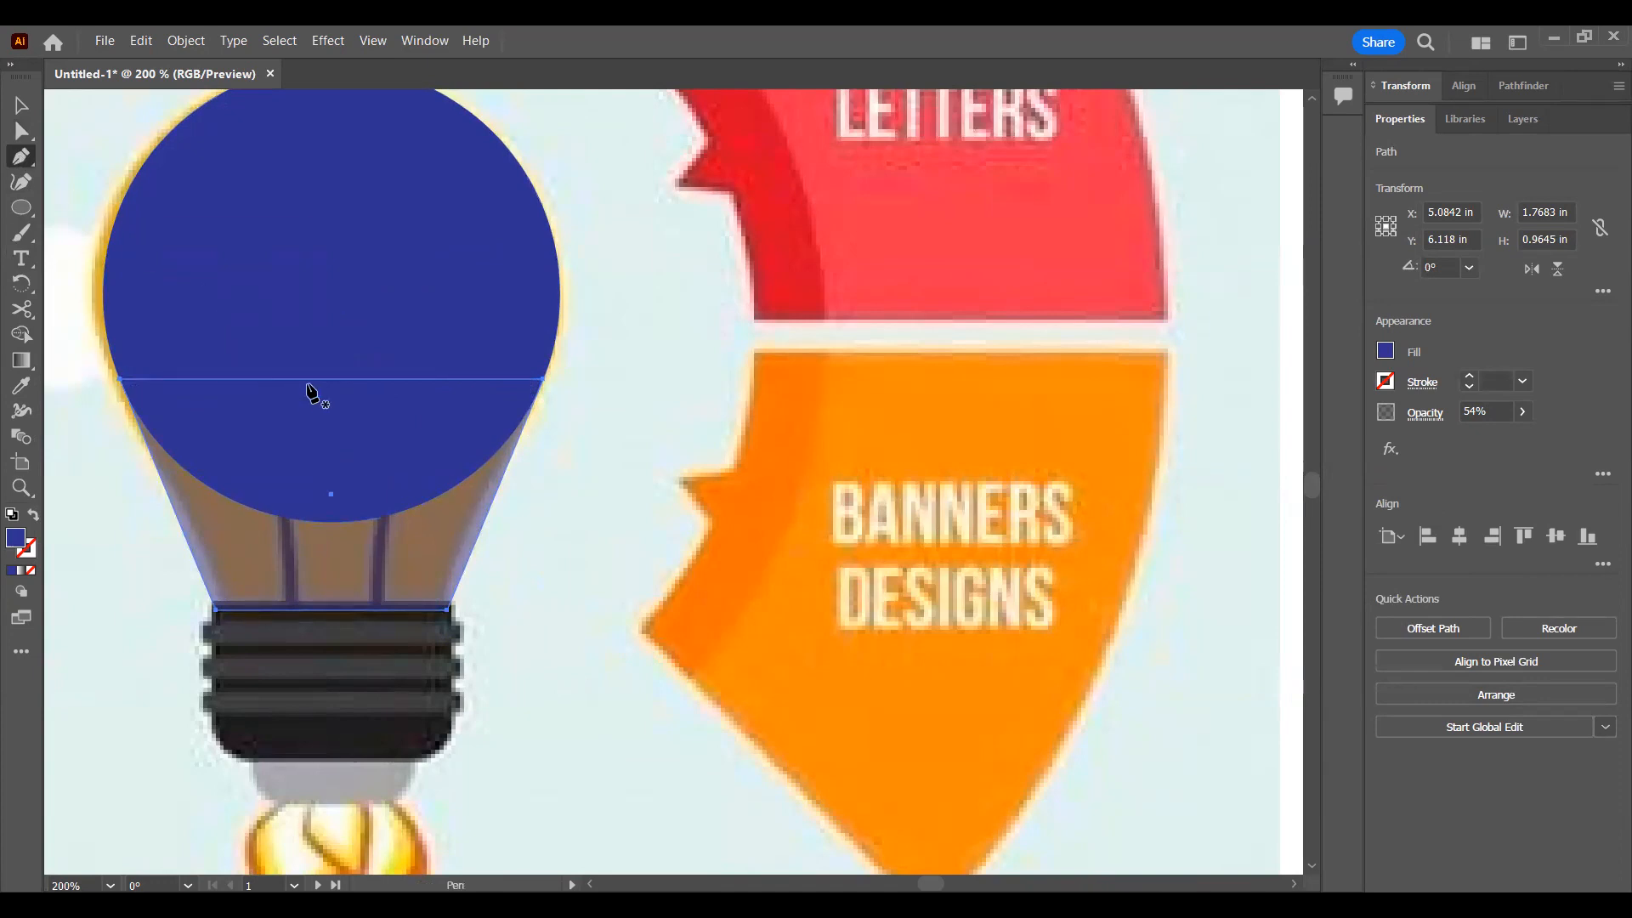
{"action": "left_click", "coordinate": [335, 380]}
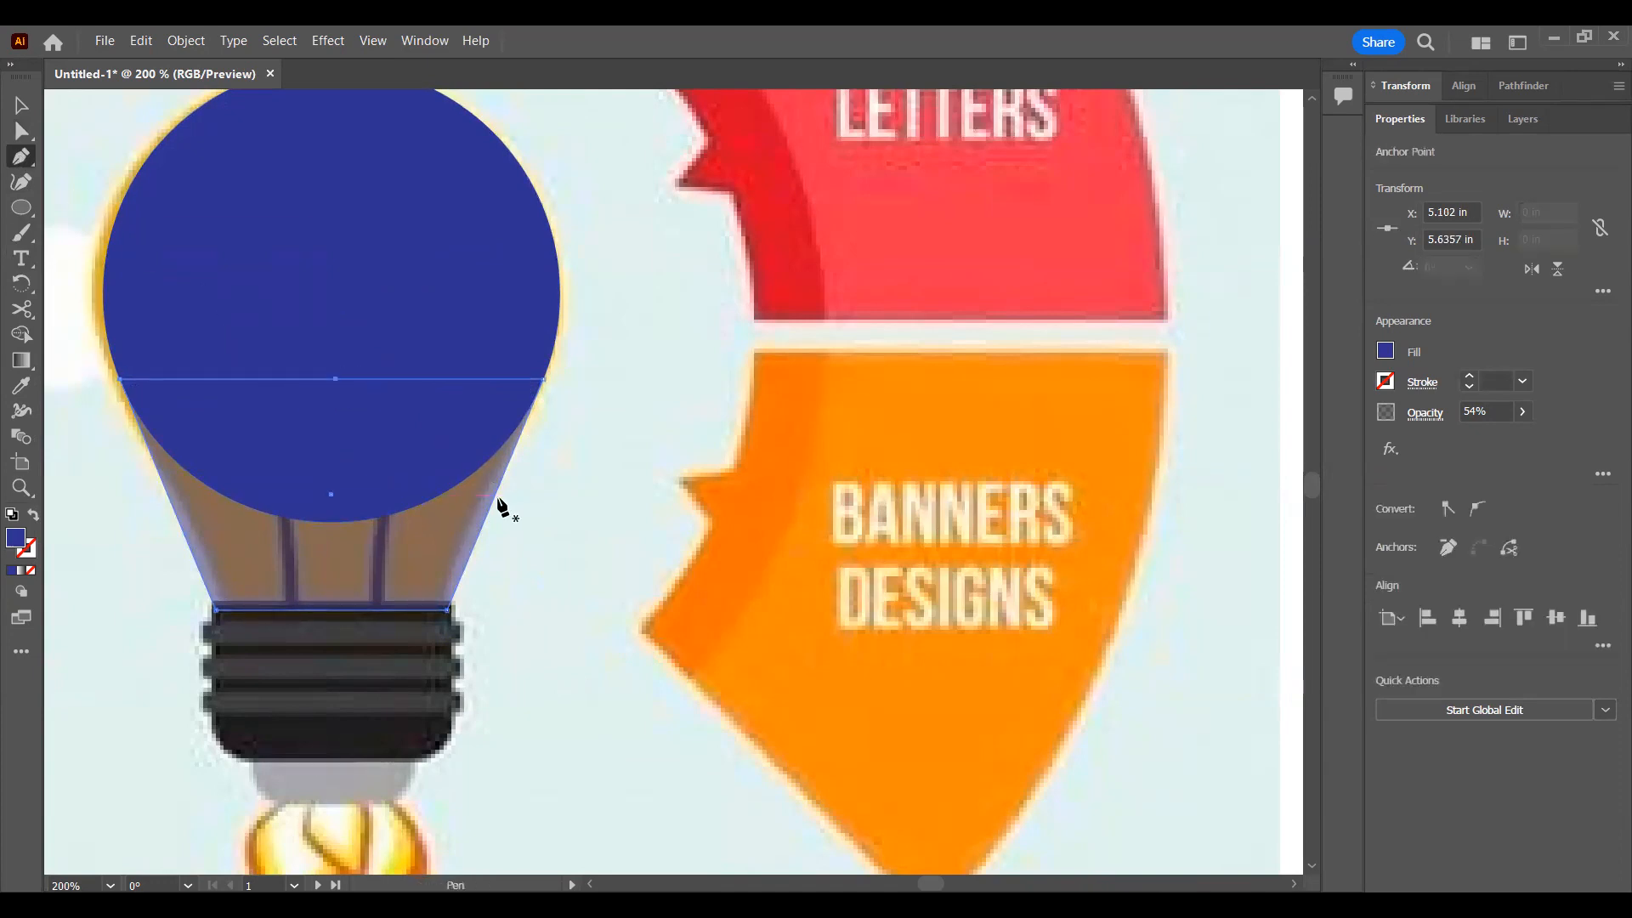
{"action": "key", "text": "ctrl+z"}
{"action": "left_click", "coordinate": [331, 380]}
{"action": "key", "text": "ctrl+z"}
{"action": "left_click", "coordinate": [492, 508]}
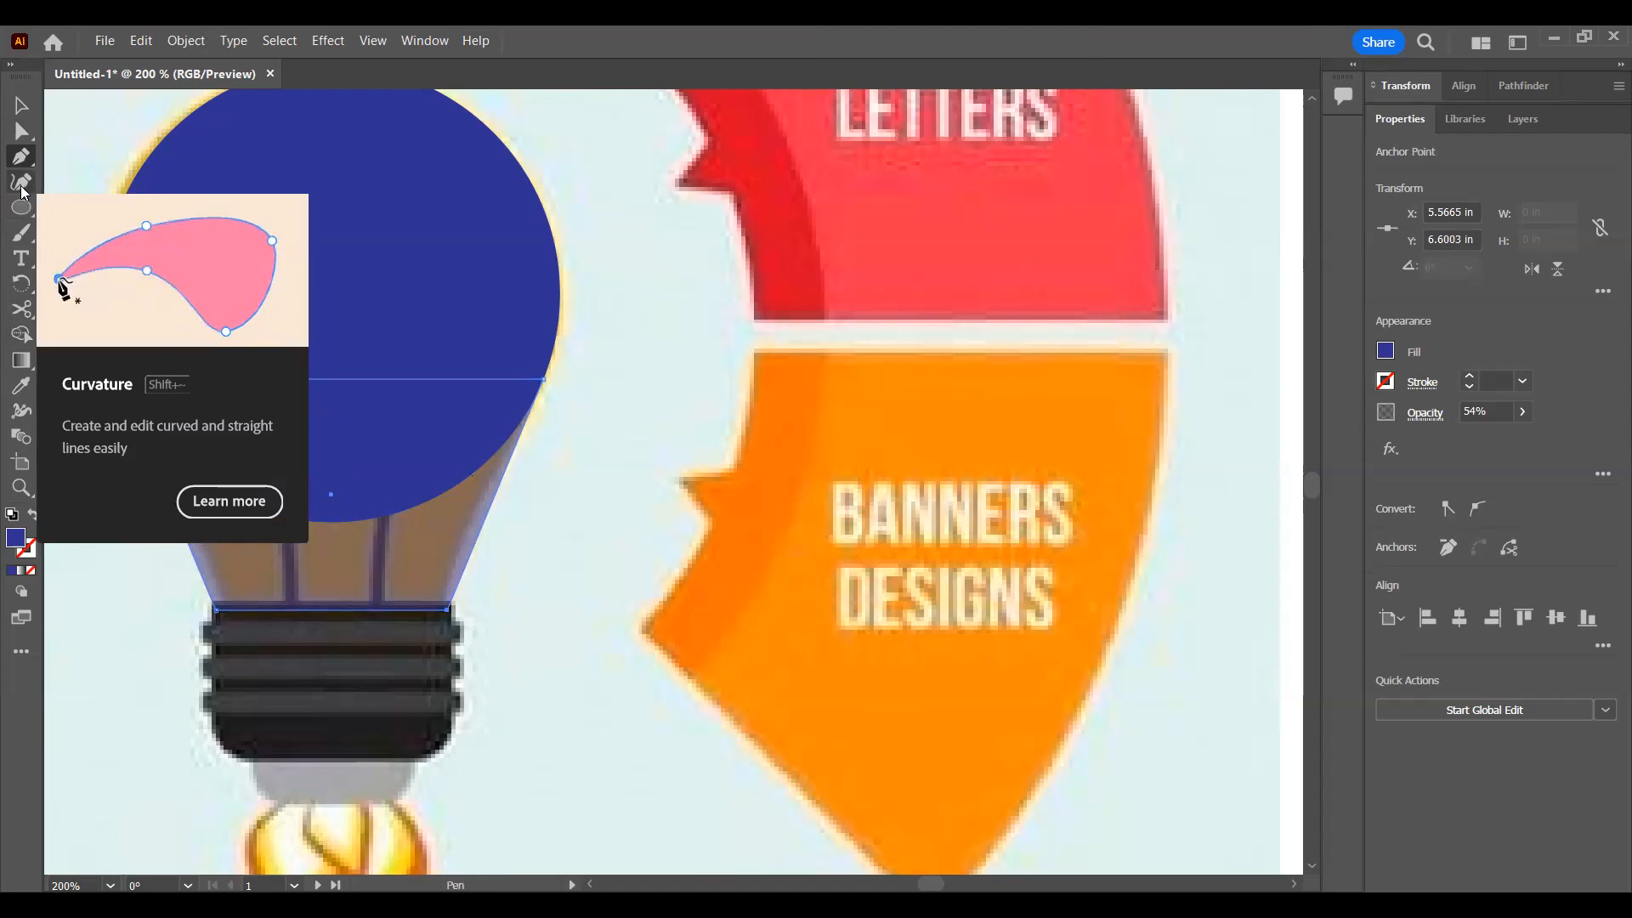
Step: Bend both slanted sides of the neck shape inward along the bulb's outline with the Curvature tool, and restore its opacity to 100%
{"action": "left_click", "coordinate": [22, 184]}
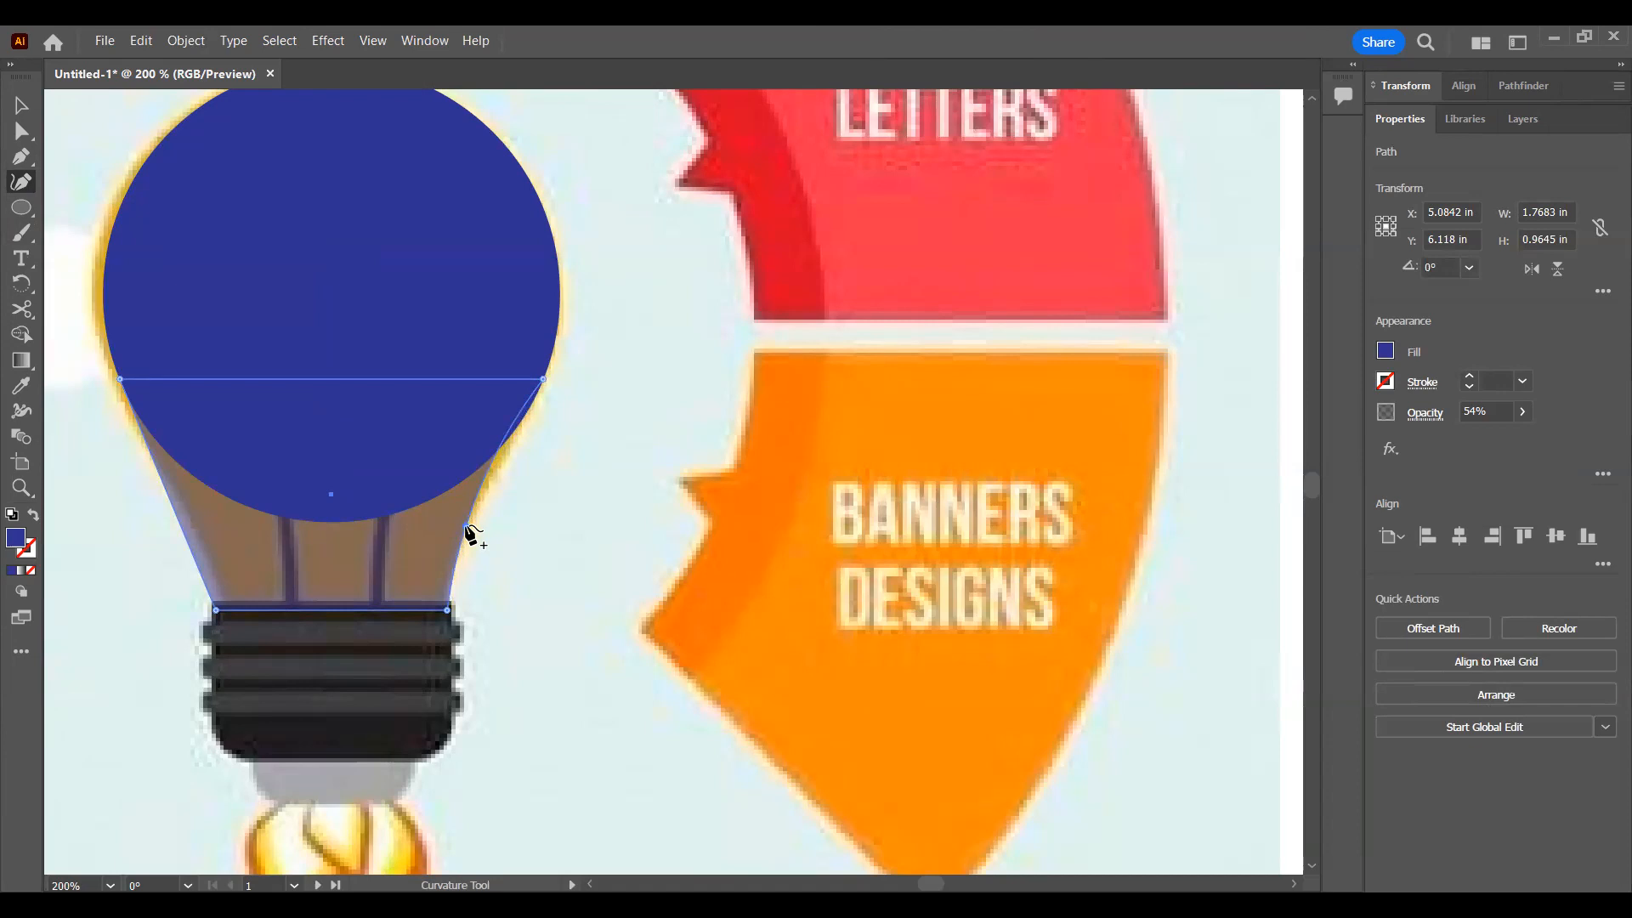
{"action": "left_click", "coordinate": [466, 527]}
{"action": "left_click_drag", "start_coordinate": [187, 534], "coordinate": [206, 536]}
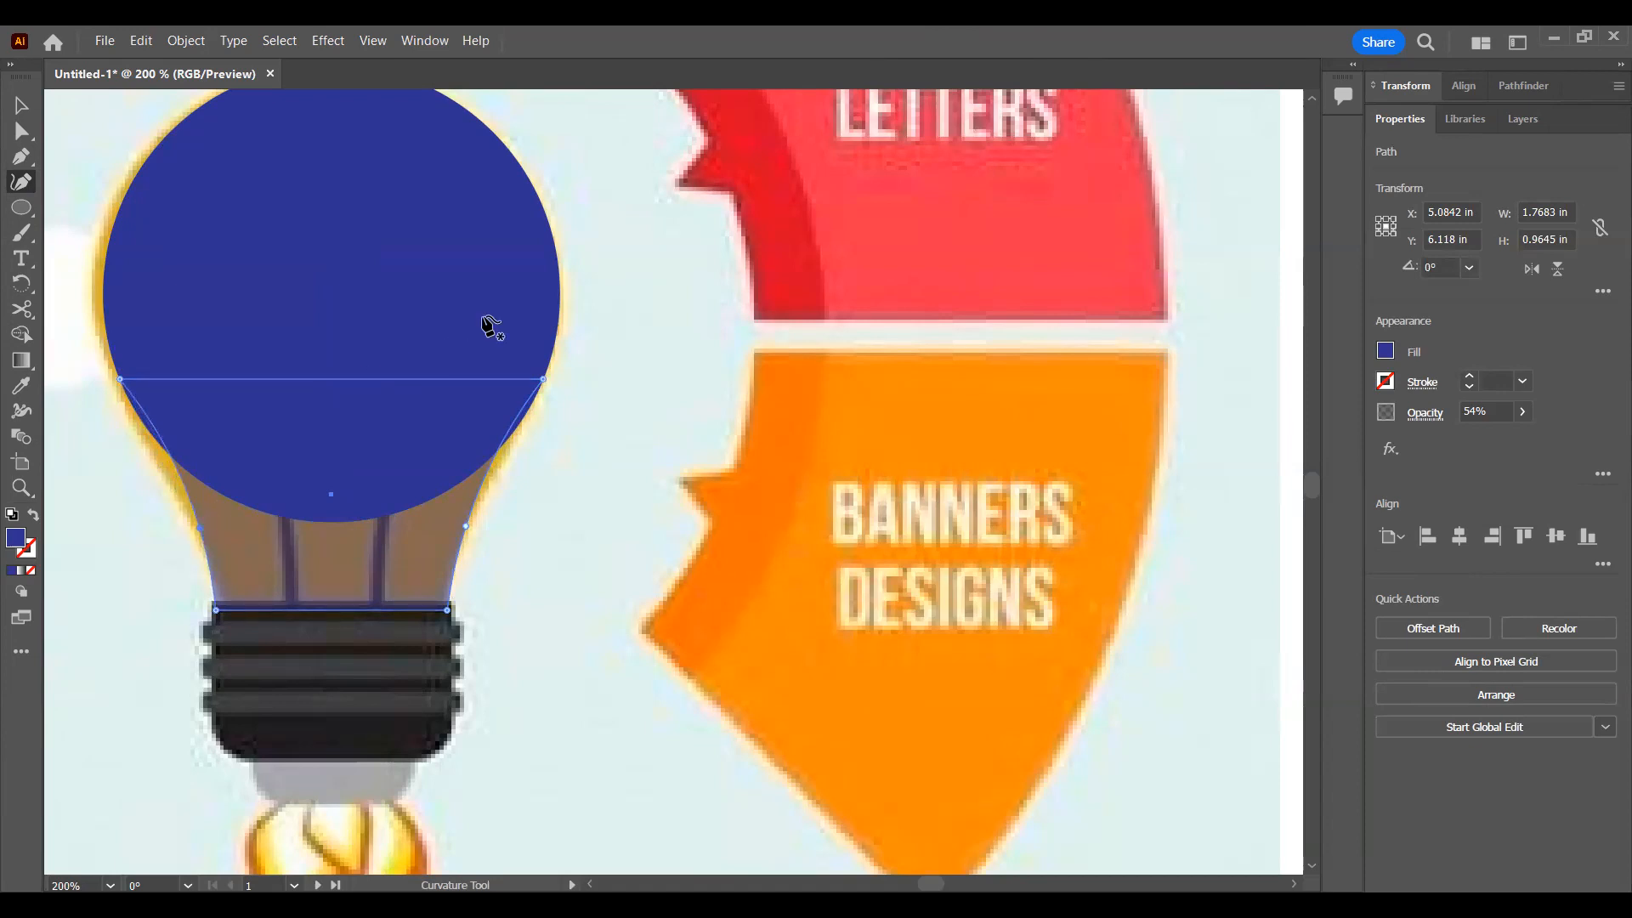
{"action": "left_click", "coordinate": [25, 105]}
{"action": "left_click", "coordinate": [475, 557]}
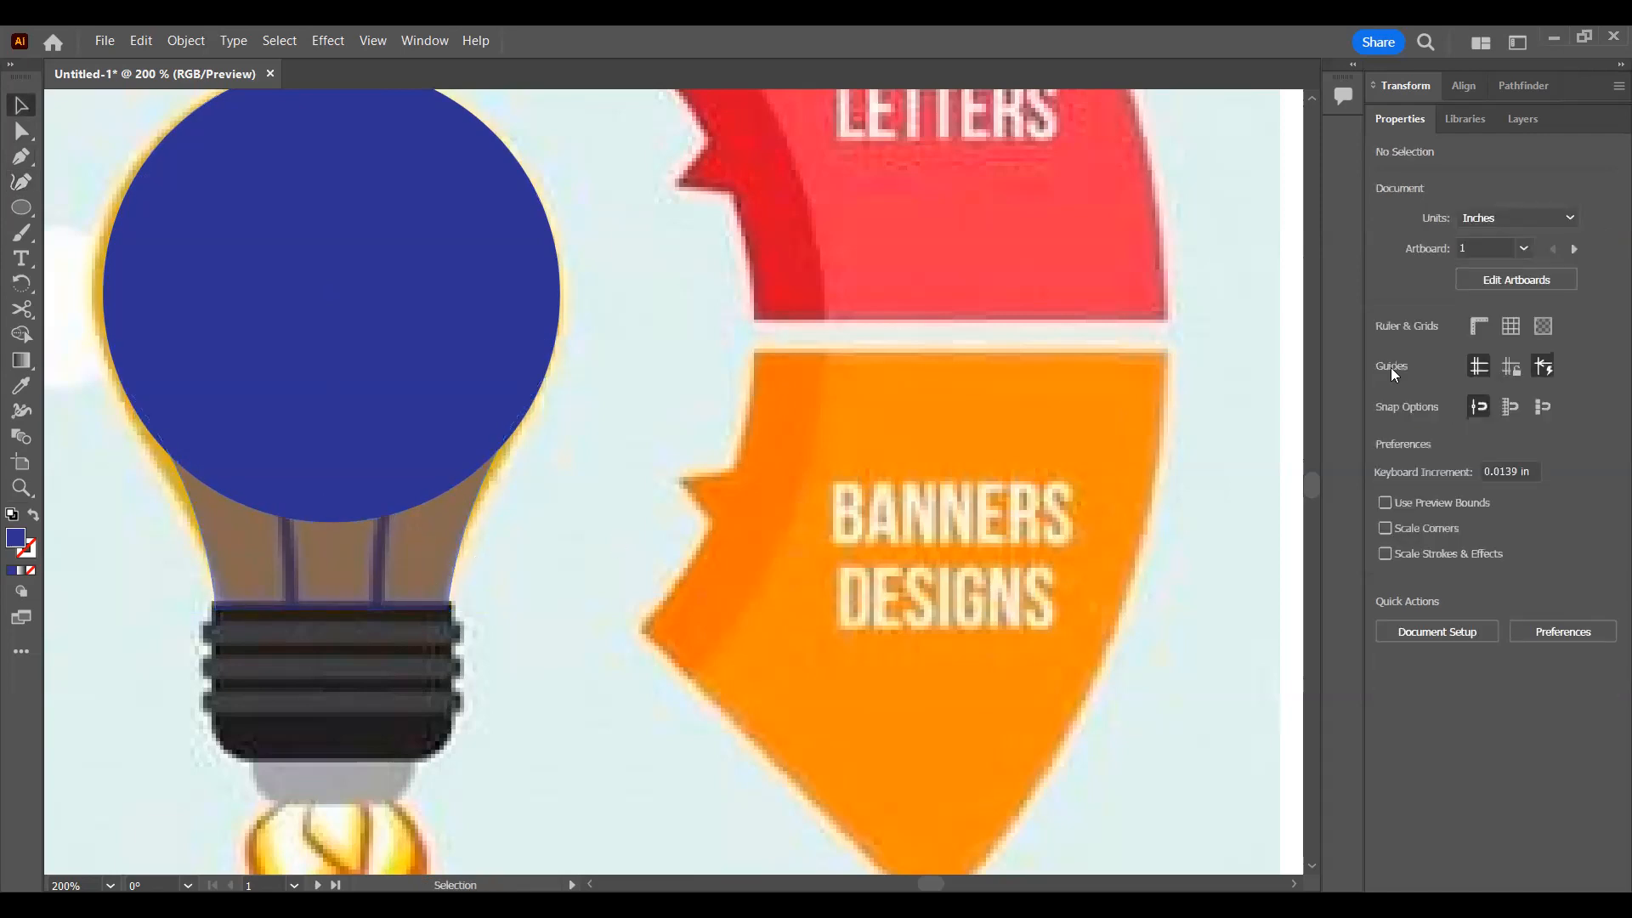
{"action": "left_click", "coordinate": [382, 450]}
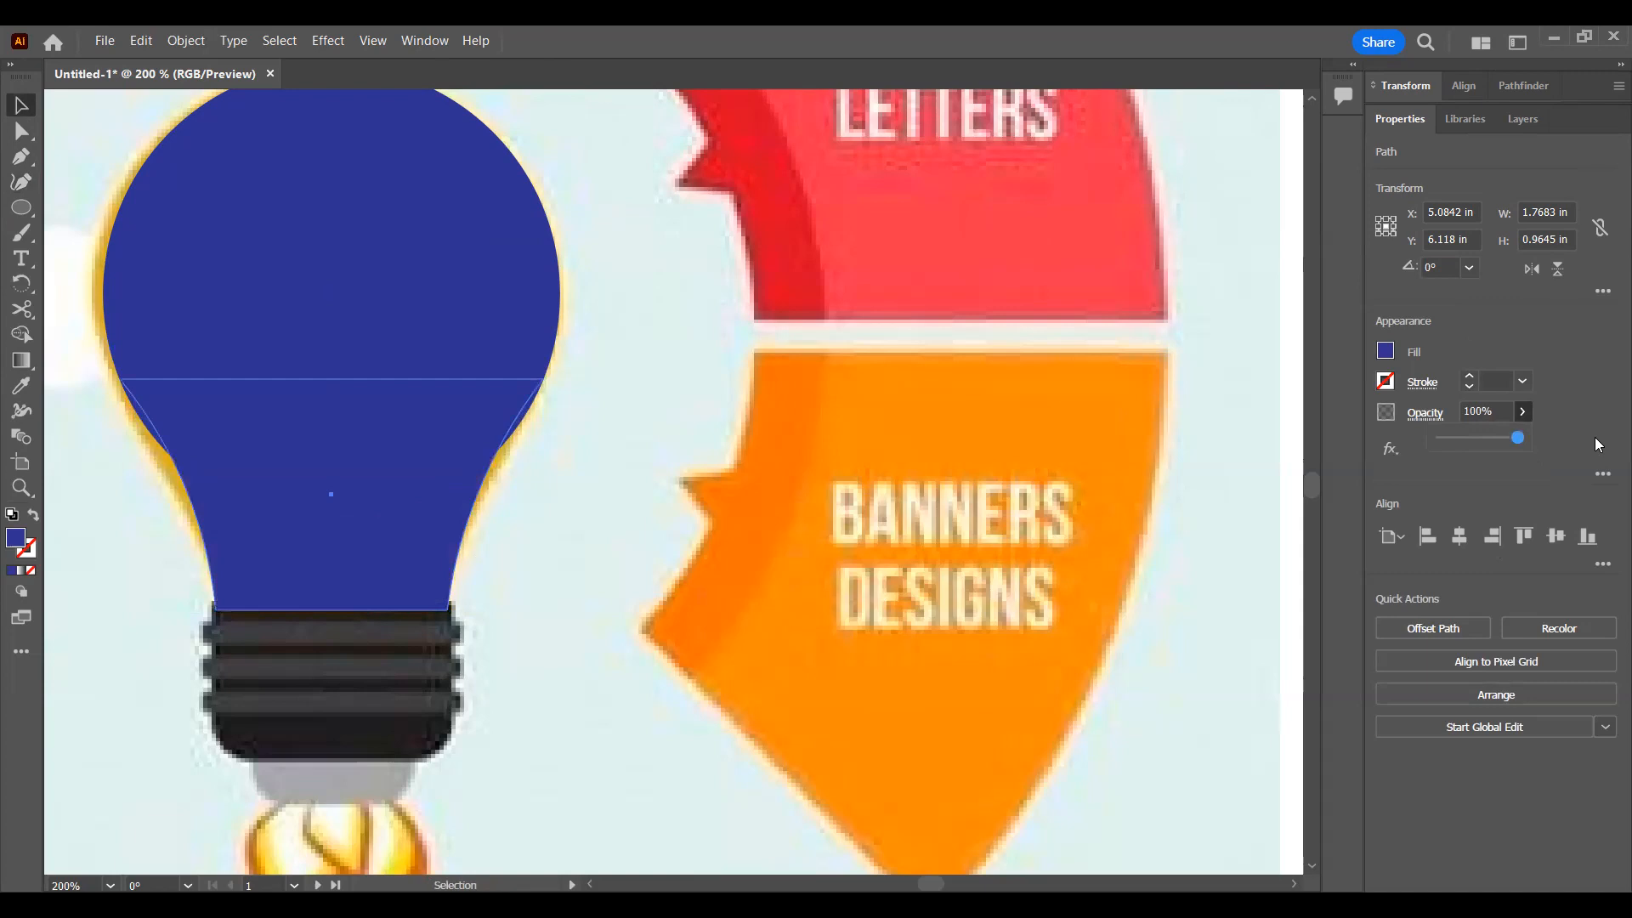
{"action": "left_click", "coordinate": [692, 462]}
Step: Unite the bulb's circle and neck shape into a single silhouette with the Pathfinder
{"action": "scroll", "coordinate": [661, 466], "scroll_direction": "down", "scroll_amount": 6}
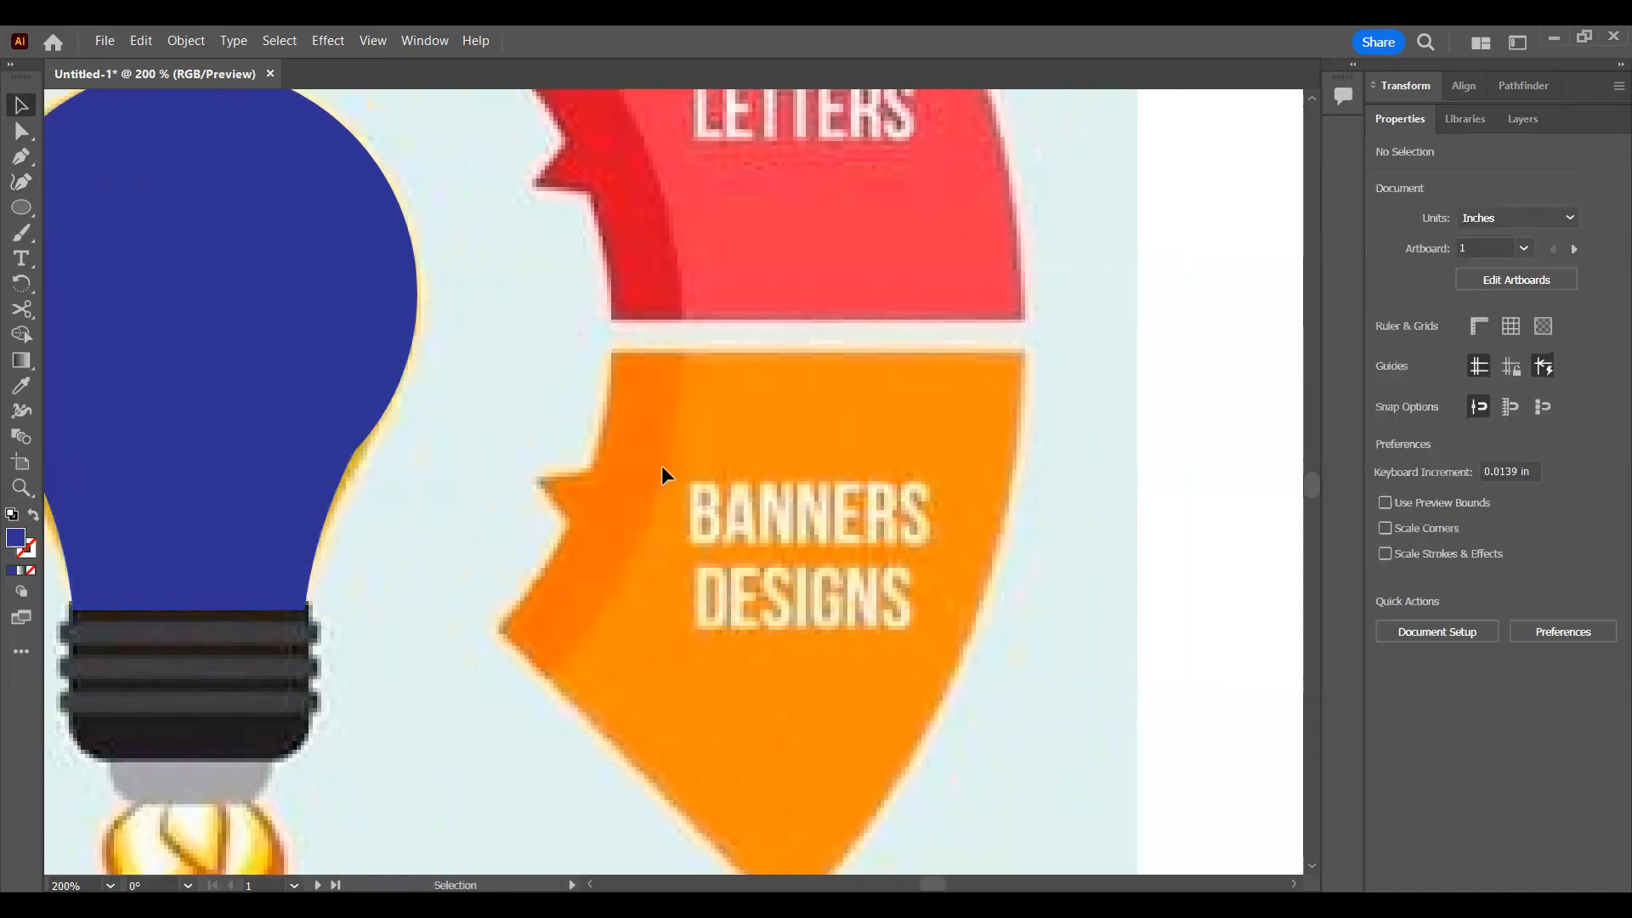
{"action": "scroll", "coordinate": [668, 460], "scroll_direction": "up", "scroll_amount": 4}
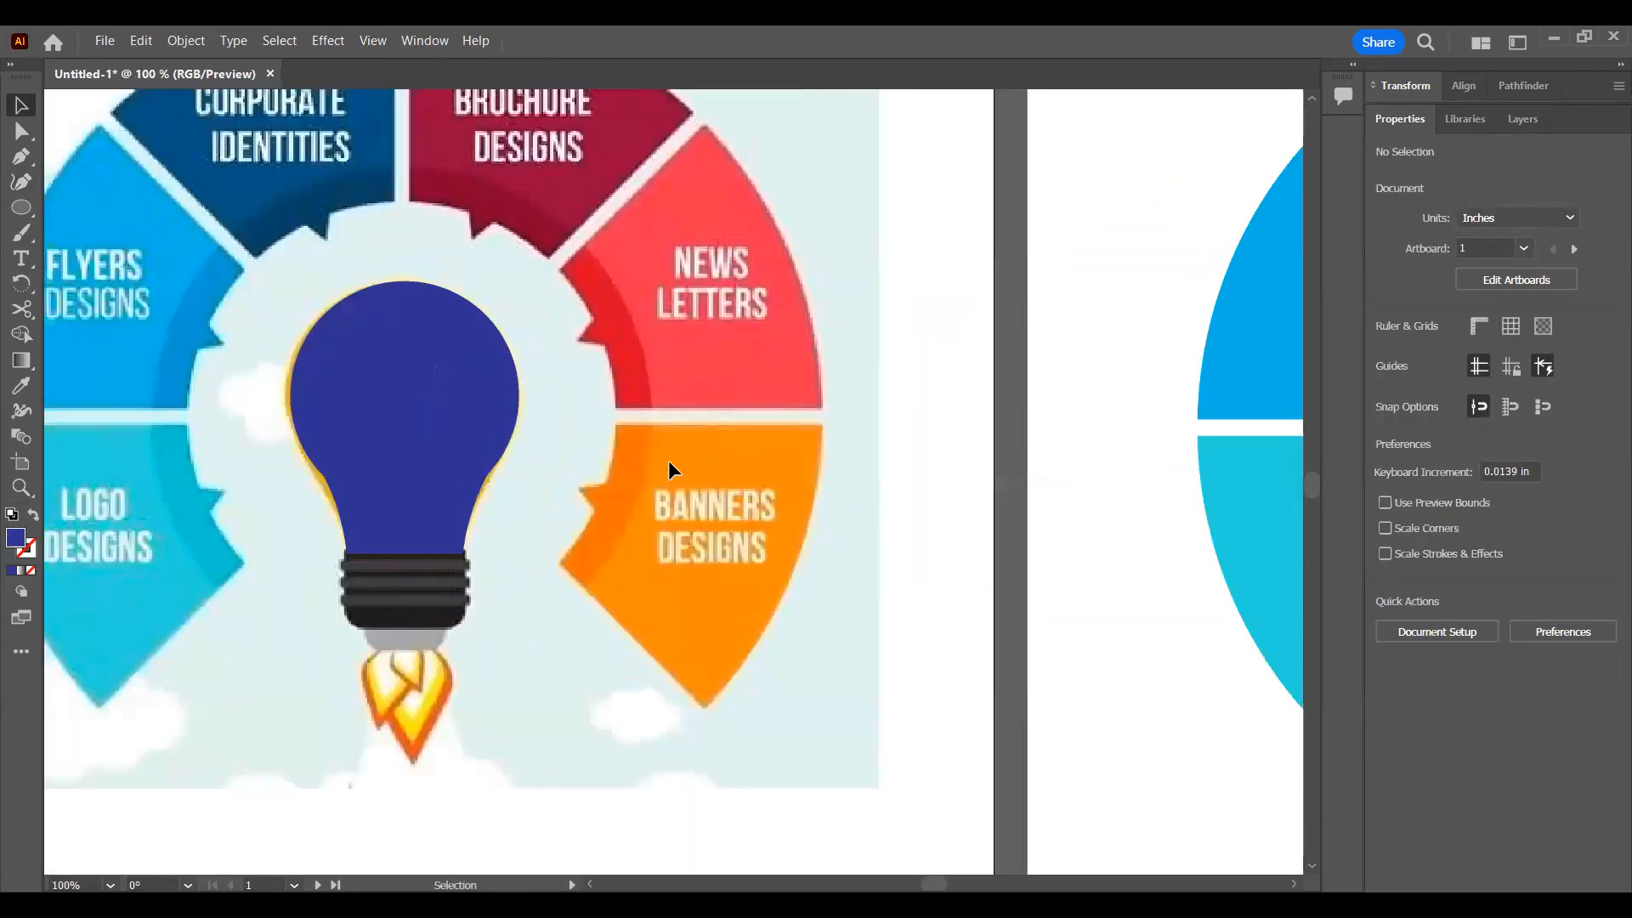
{"action": "scroll", "coordinate": [668, 460], "scroll_direction": "down", "scroll_amount": 1}
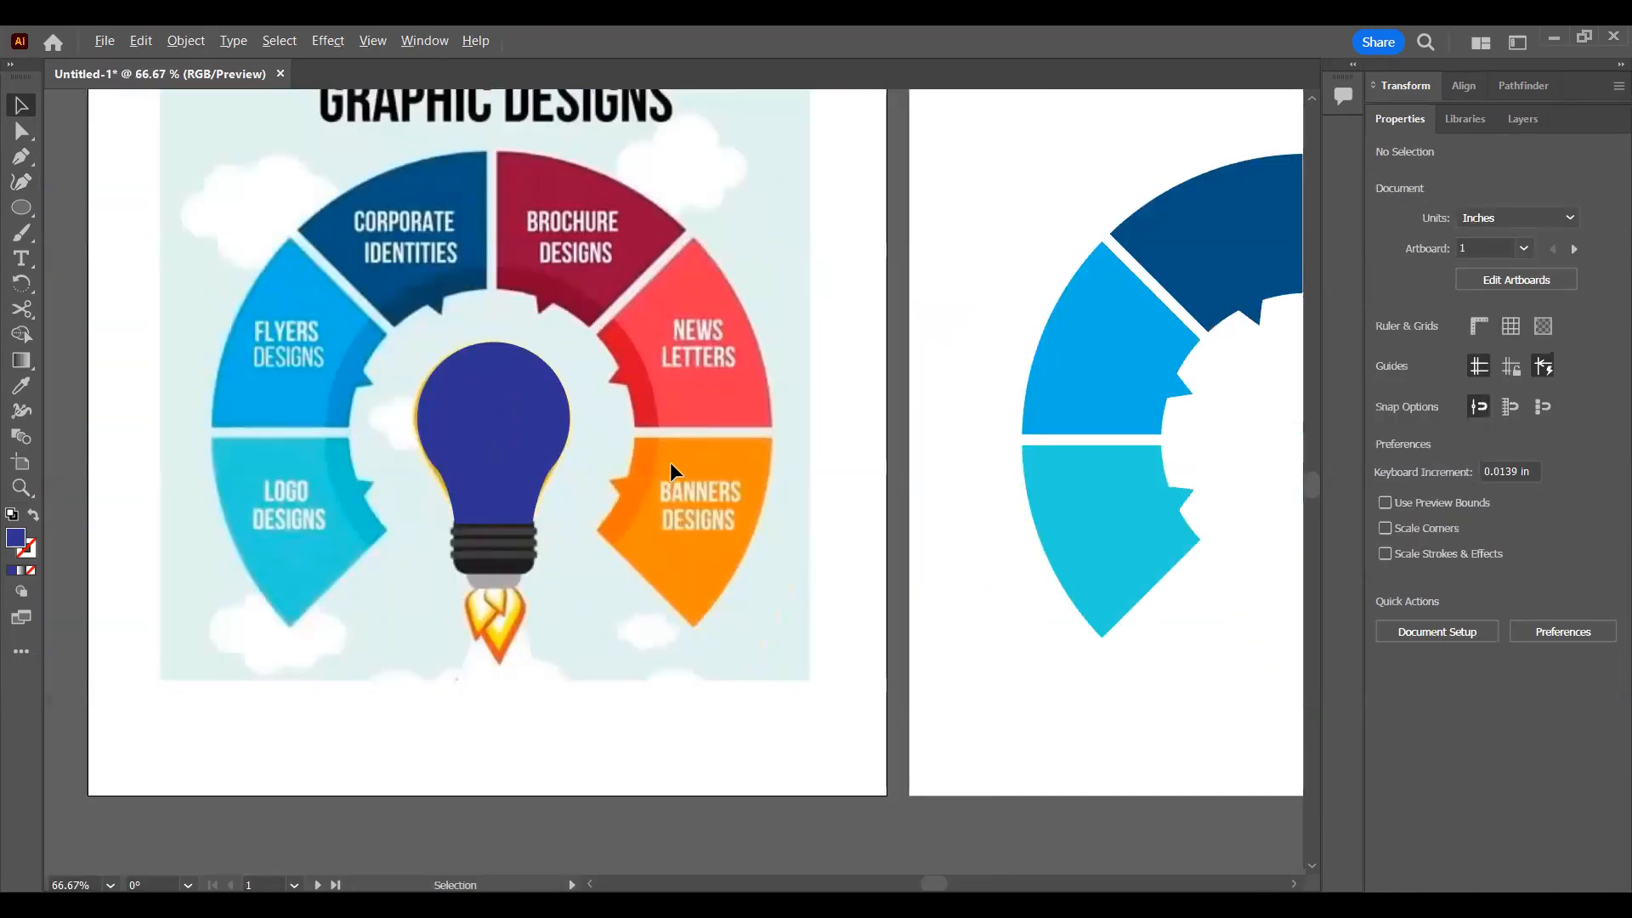
{"action": "left_click", "coordinate": [516, 507]}
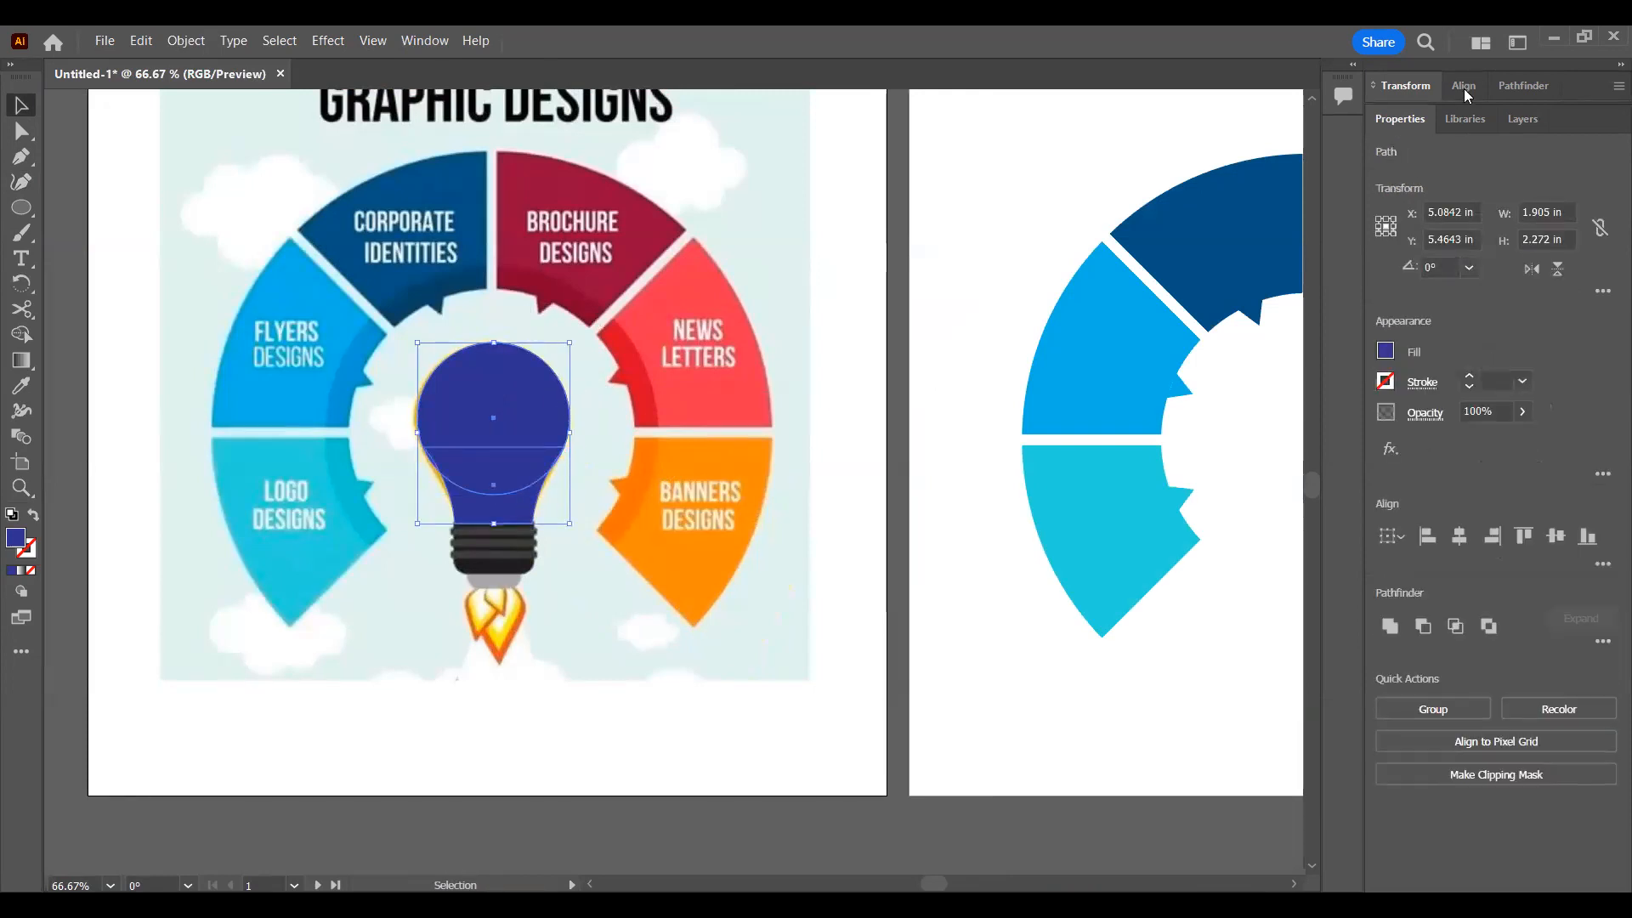
{"action": "left_click", "coordinate": [1508, 83]}
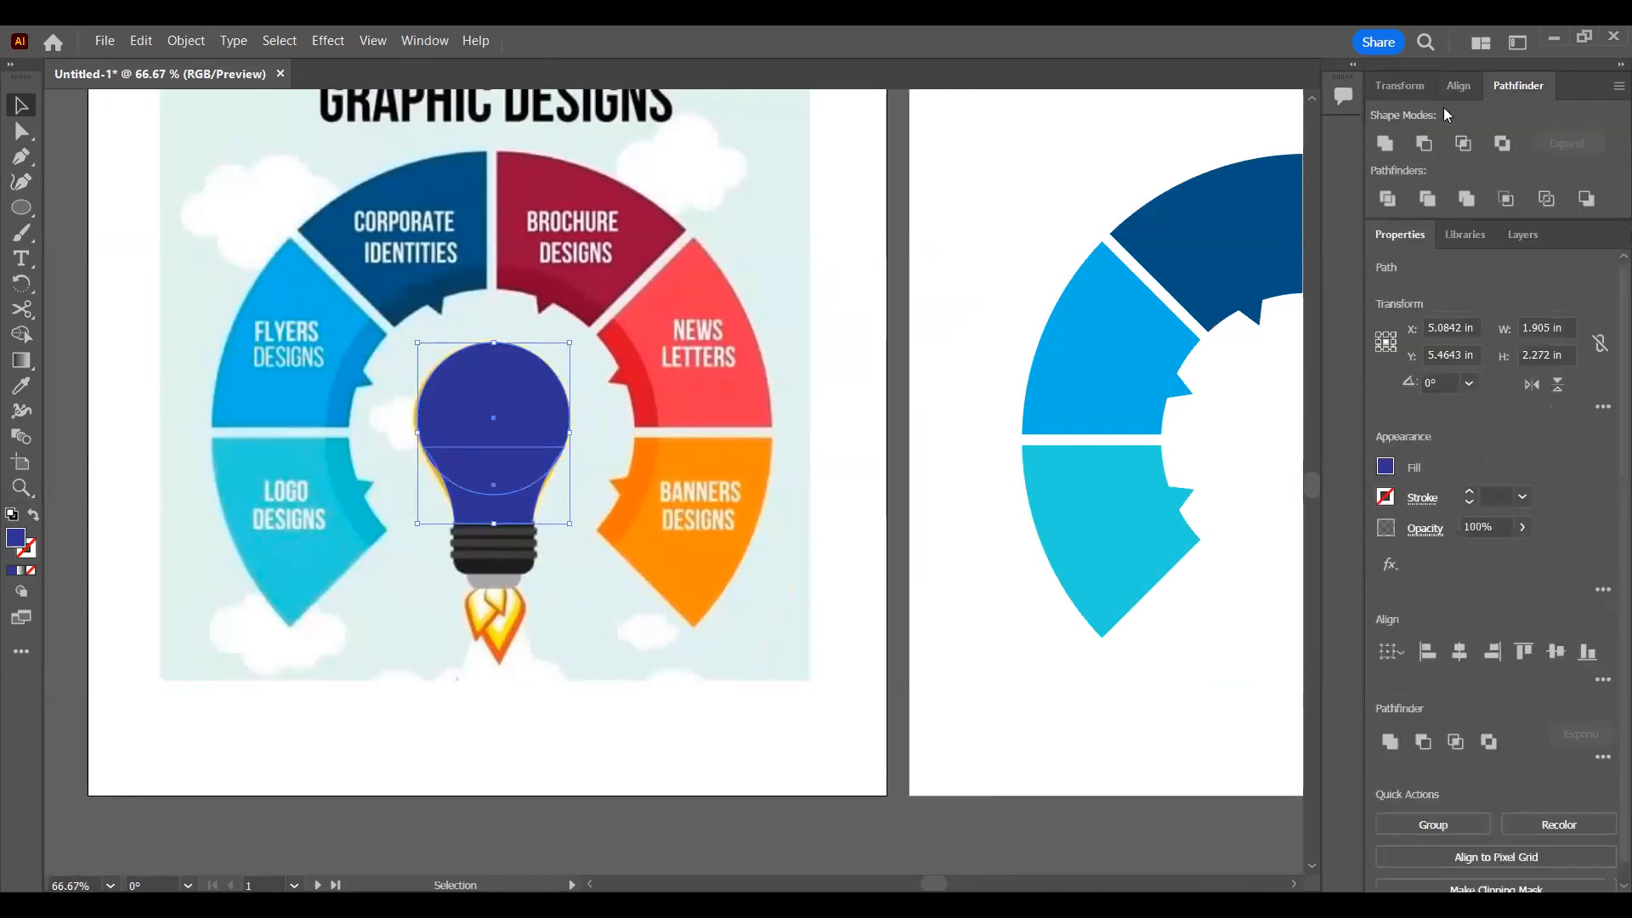
{"action": "left_click", "coordinate": [1388, 147]}
Step: Move the merged bulb shape into the wheel's centre on the second artboard and centre it horizontally on that artboard
{"action": "left_click_drag", "start_coordinate": [497, 415], "coordinate": [1305, 420]}
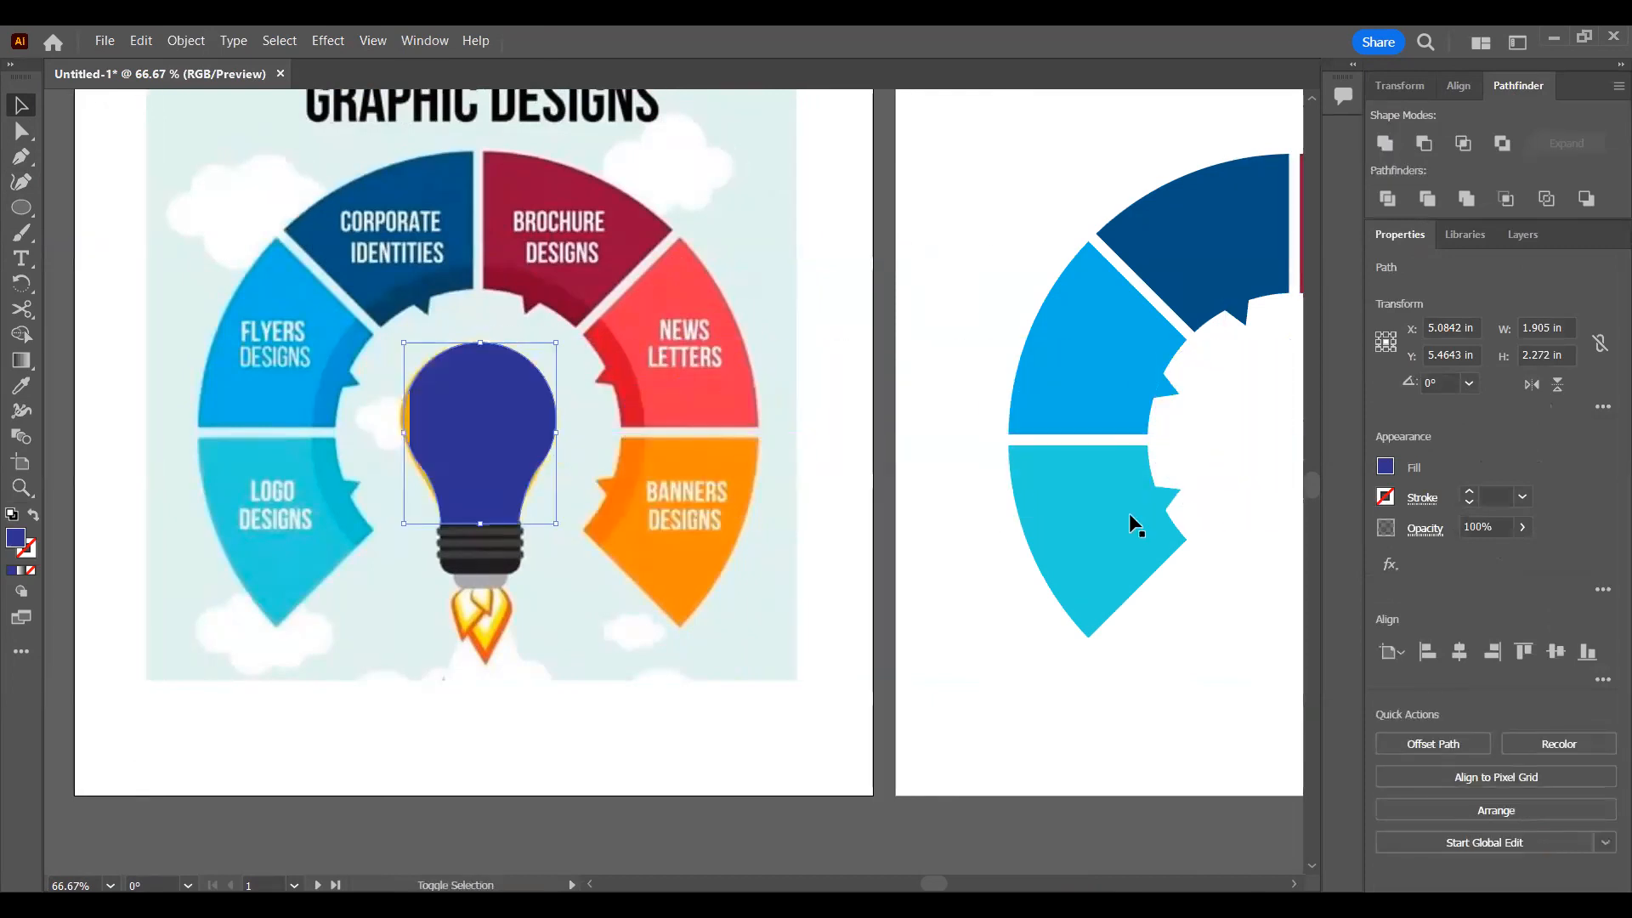
{"action": "scroll", "coordinate": [618, 478], "scroll_direction": "right", "scroll_amount": 5}
{"action": "scroll", "coordinate": [621, 478], "scroll_direction": "down", "scroll_amount": 2}
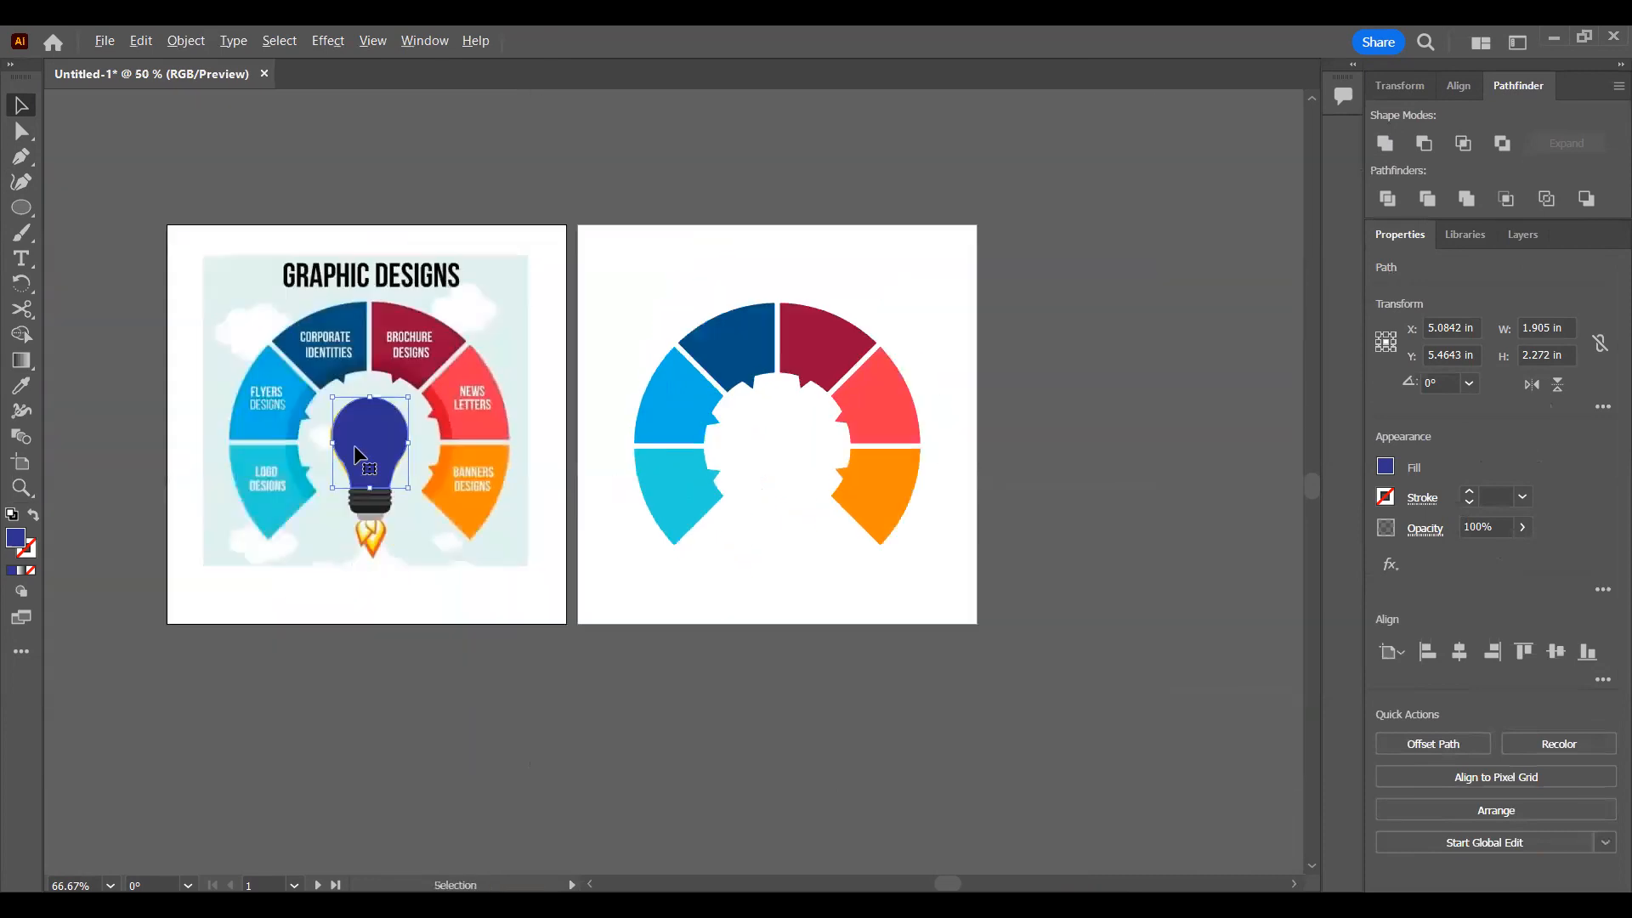
{"action": "left_click_drag", "start_coordinate": [361, 442], "coordinate": [770, 465]}
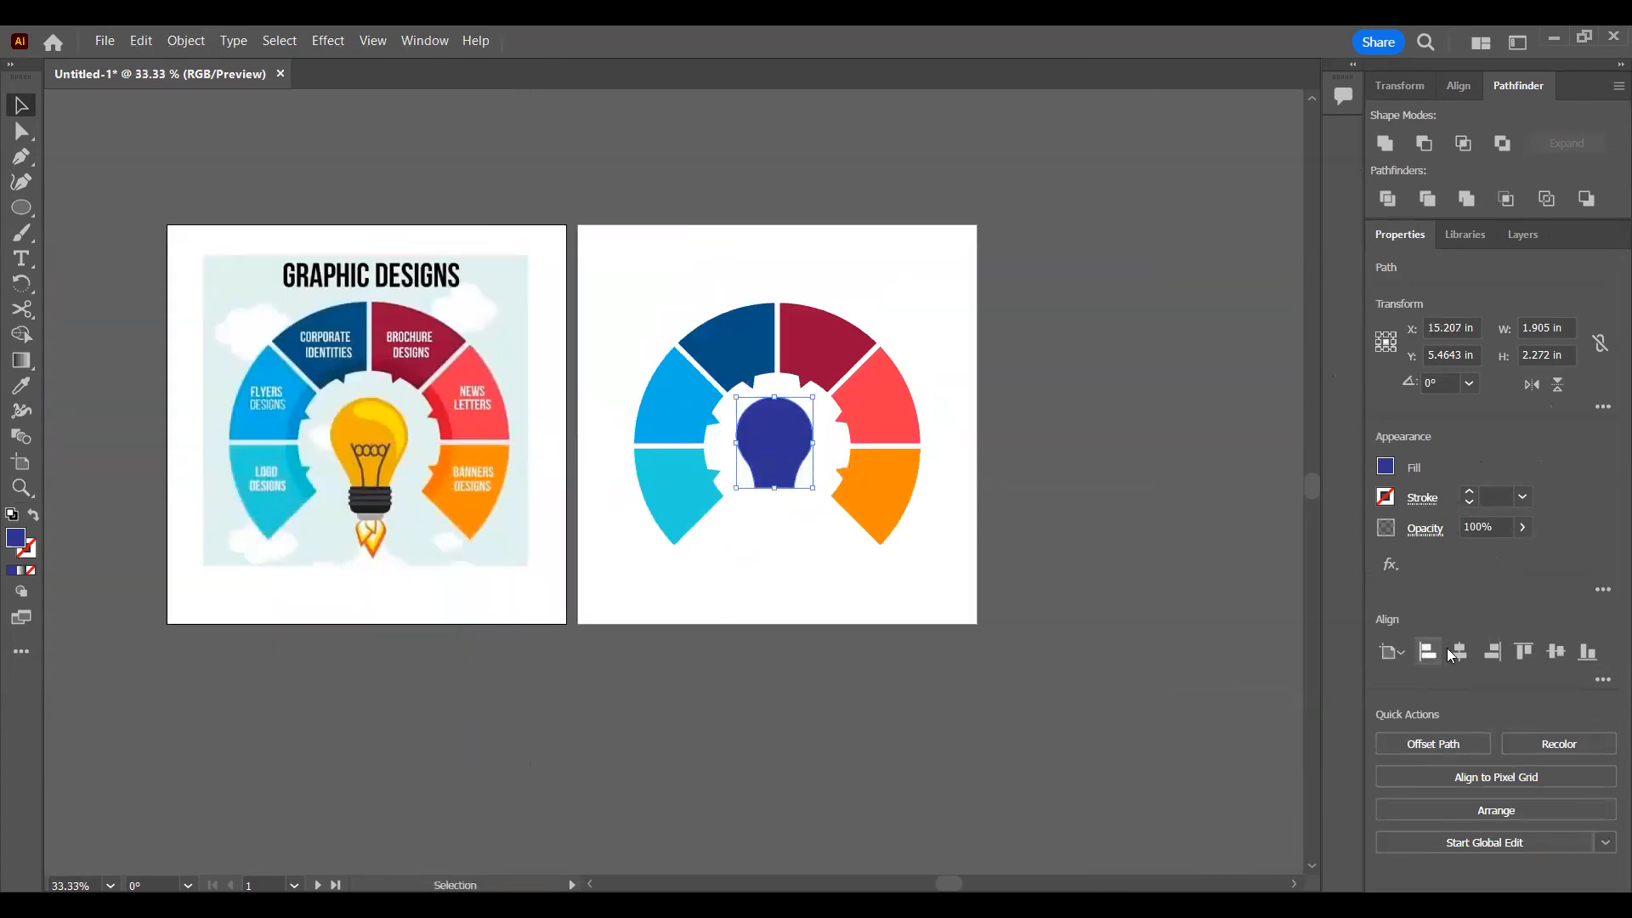
{"action": "left_click", "coordinate": [1453, 656]}
{"action": "left_click_drag", "start_coordinate": [391, 464], "coordinate": [802, 495]}
{"action": "left_click", "coordinate": [820, 280]}
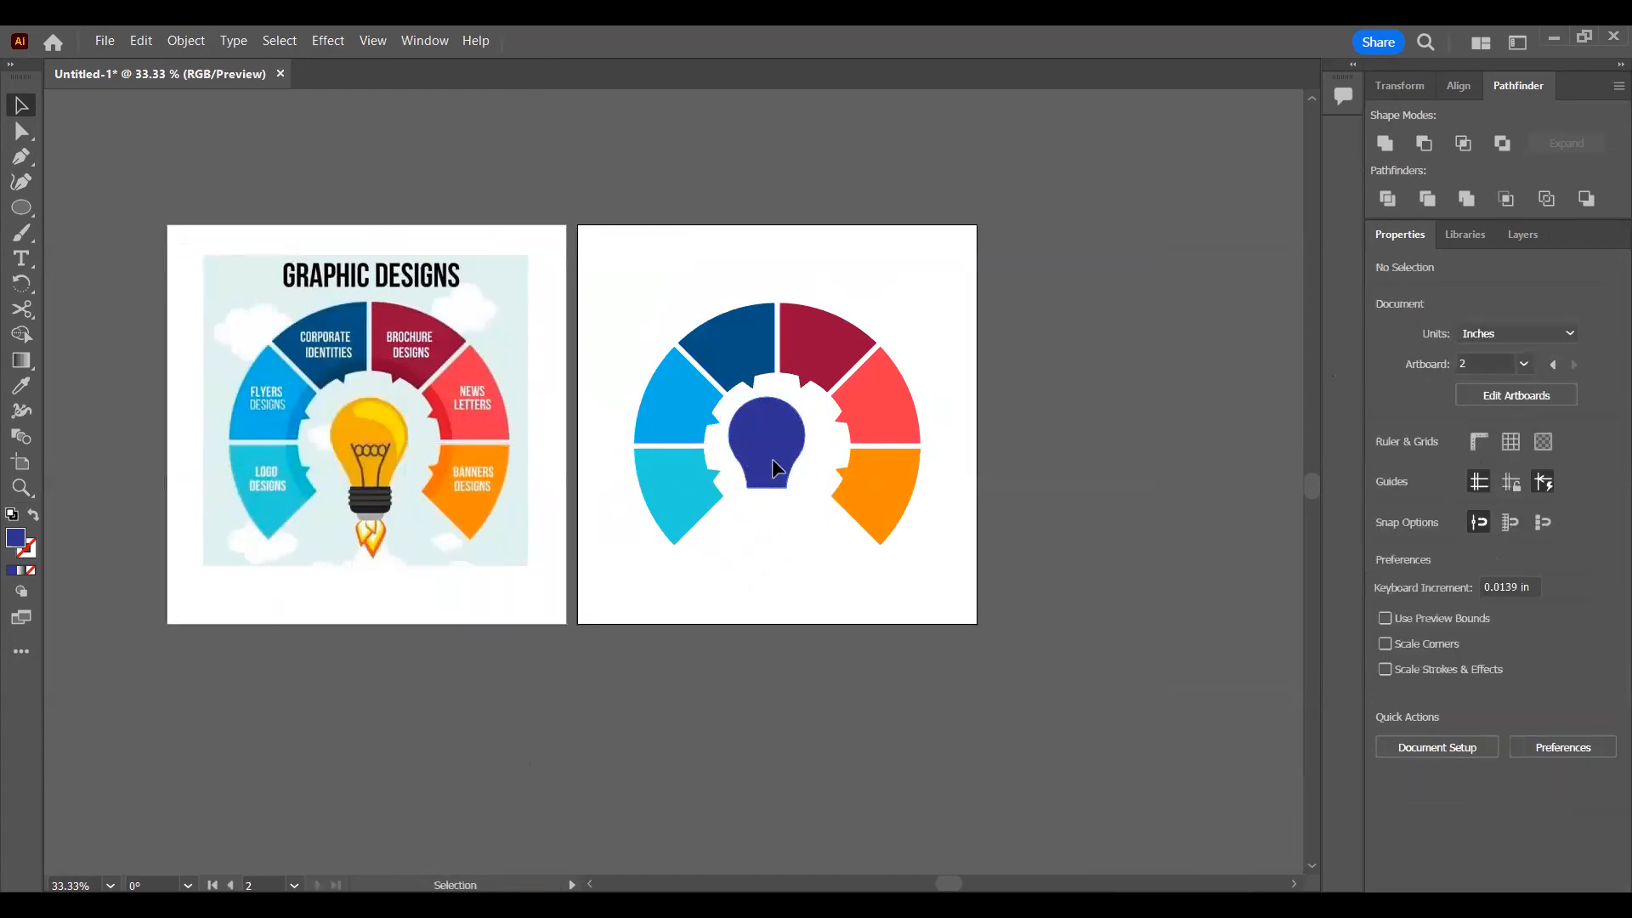
{"action": "left_click", "coordinate": [772, 459]}
{"action": "left_click", "coordinate": [1461, 657]}
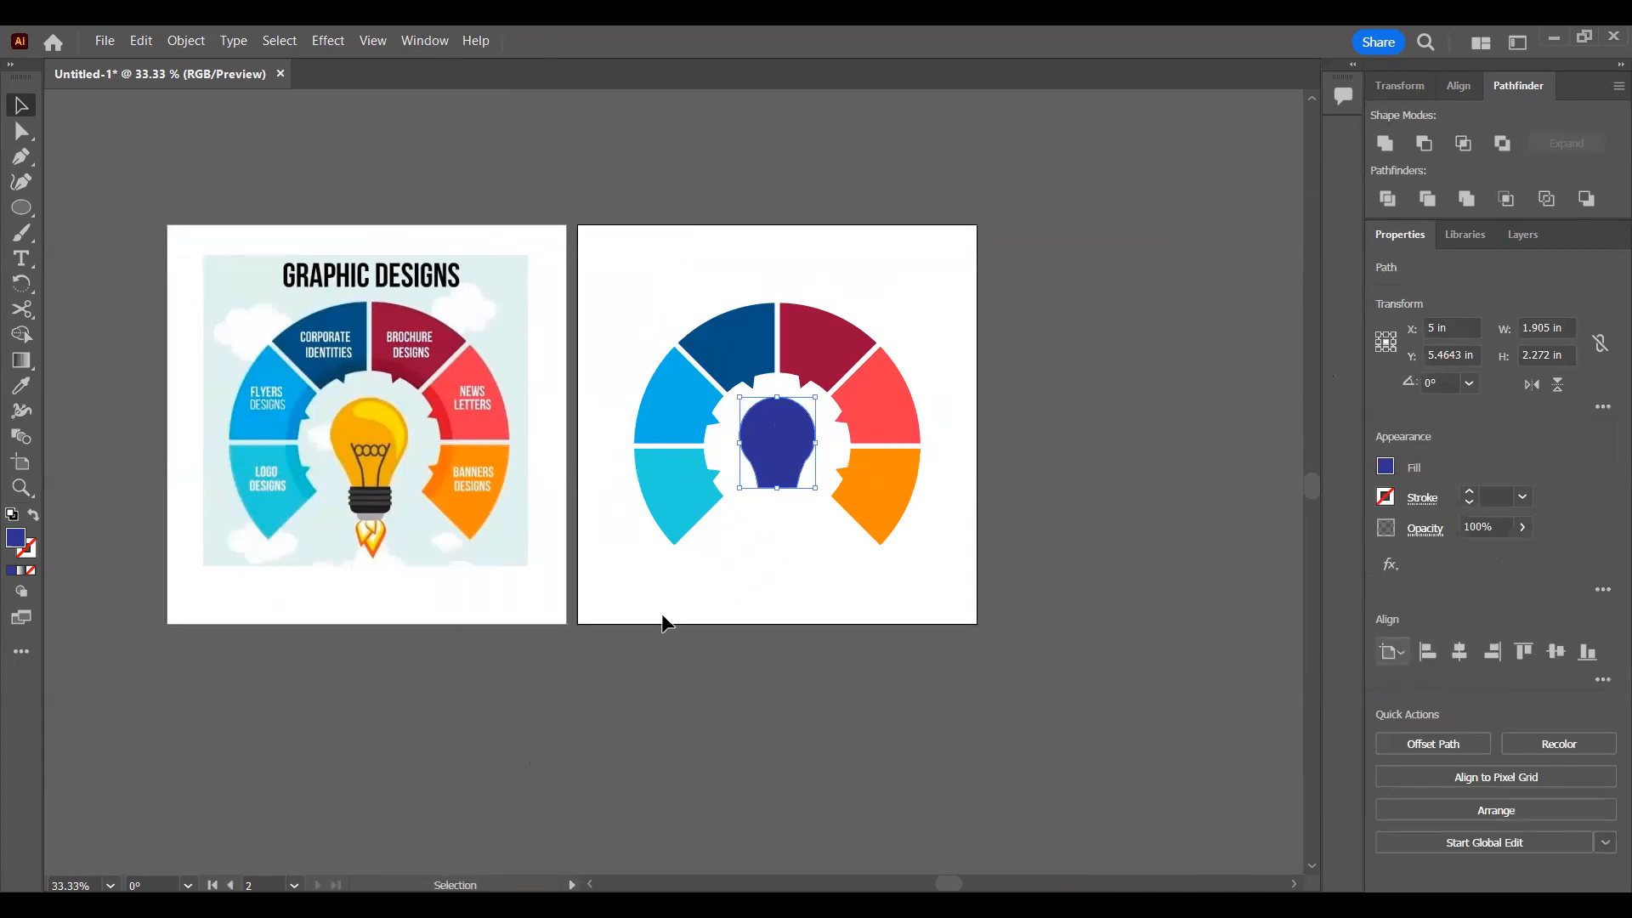
Step: Fill the bulb shape with the orange-yellow sampled from the reference bulb and deselect it
{"action": "key", "text": "i"}
{"action": "left_click", "coordinate": [368, 430]}
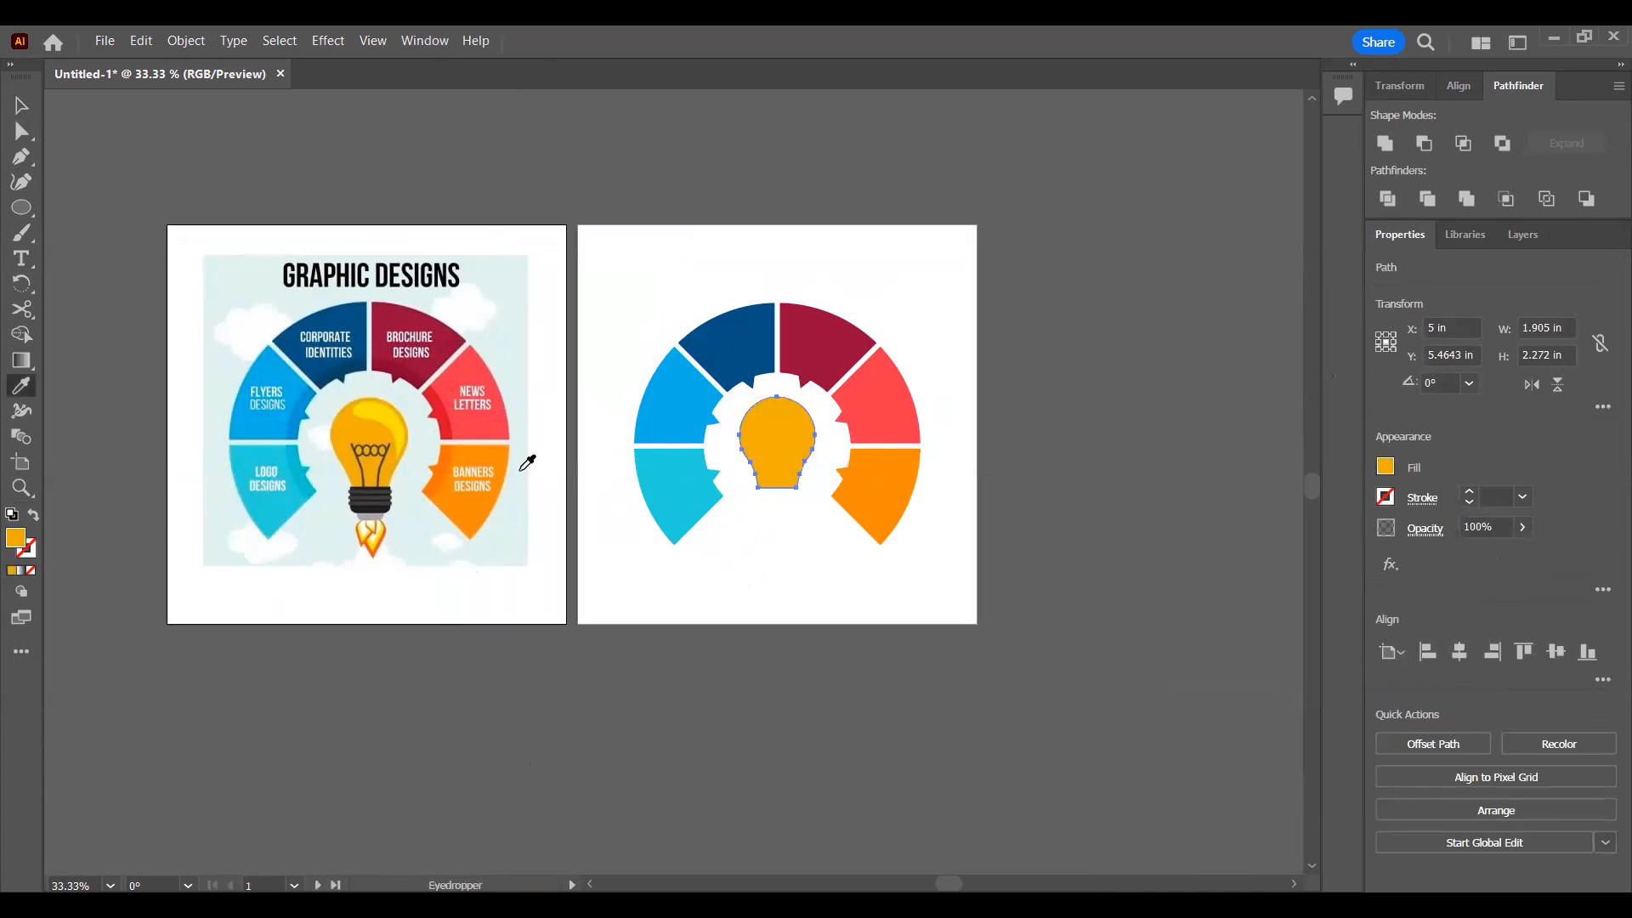
{"action": "key", "text": "v"}
{"action": "left_click", "coordinate": [790, 518]}
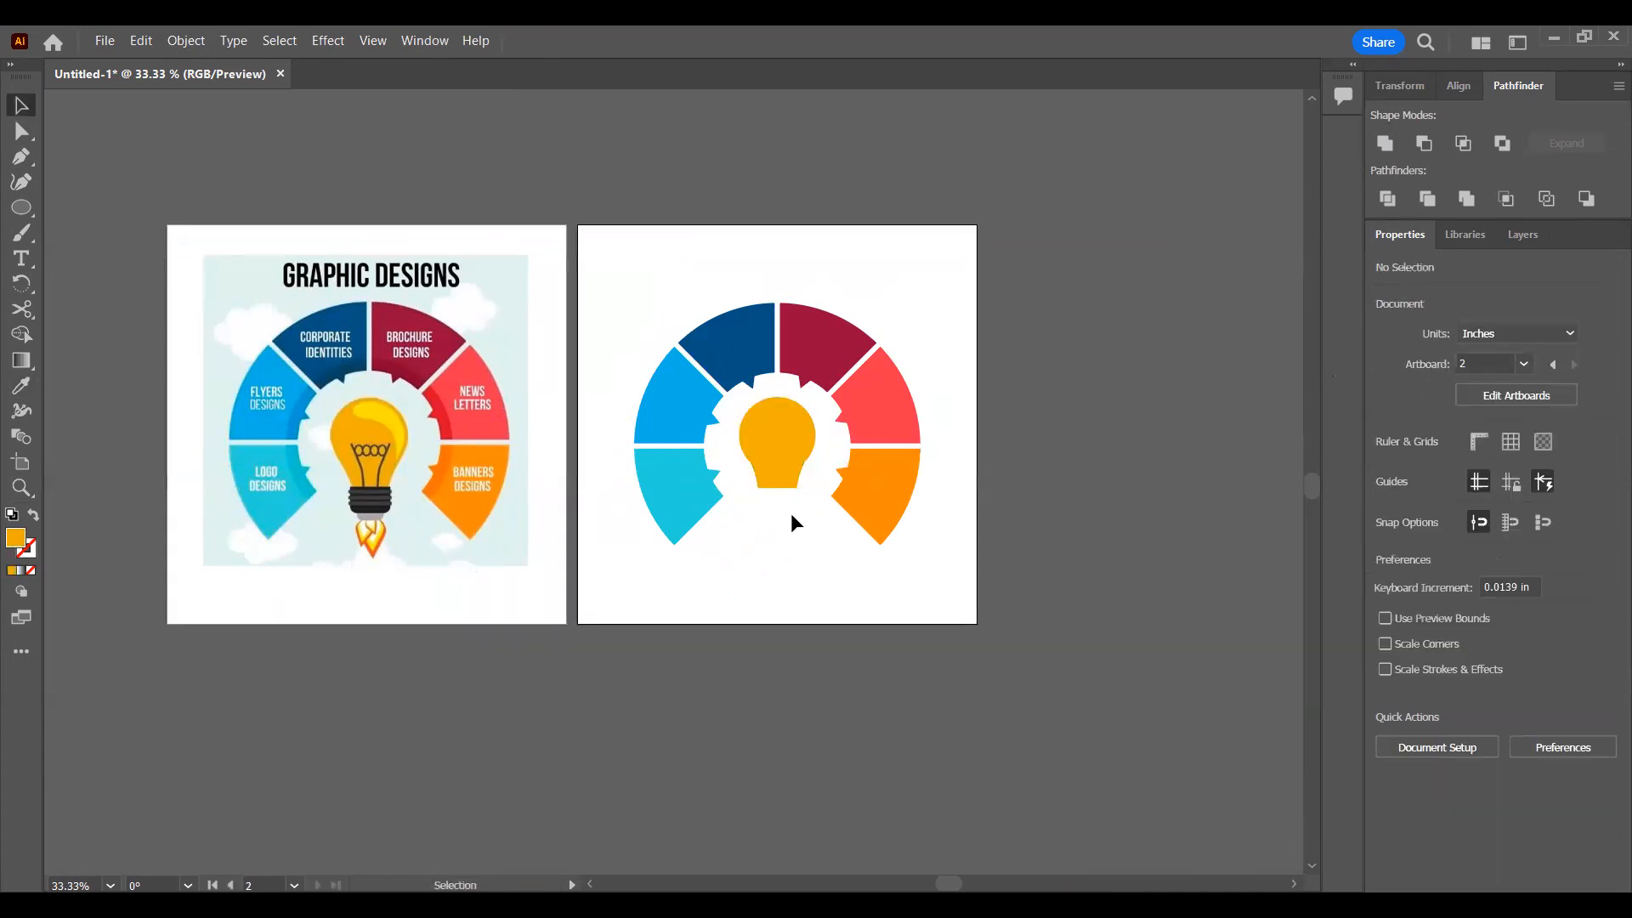
Step: Draw a rectangle about 1.04 in wide and 0.7 in tall beside the reference bulb's screw base
{"action": "scroll", "coordinate": [425, 510], "scroll_direction": "left", "scroll_amount": 2}
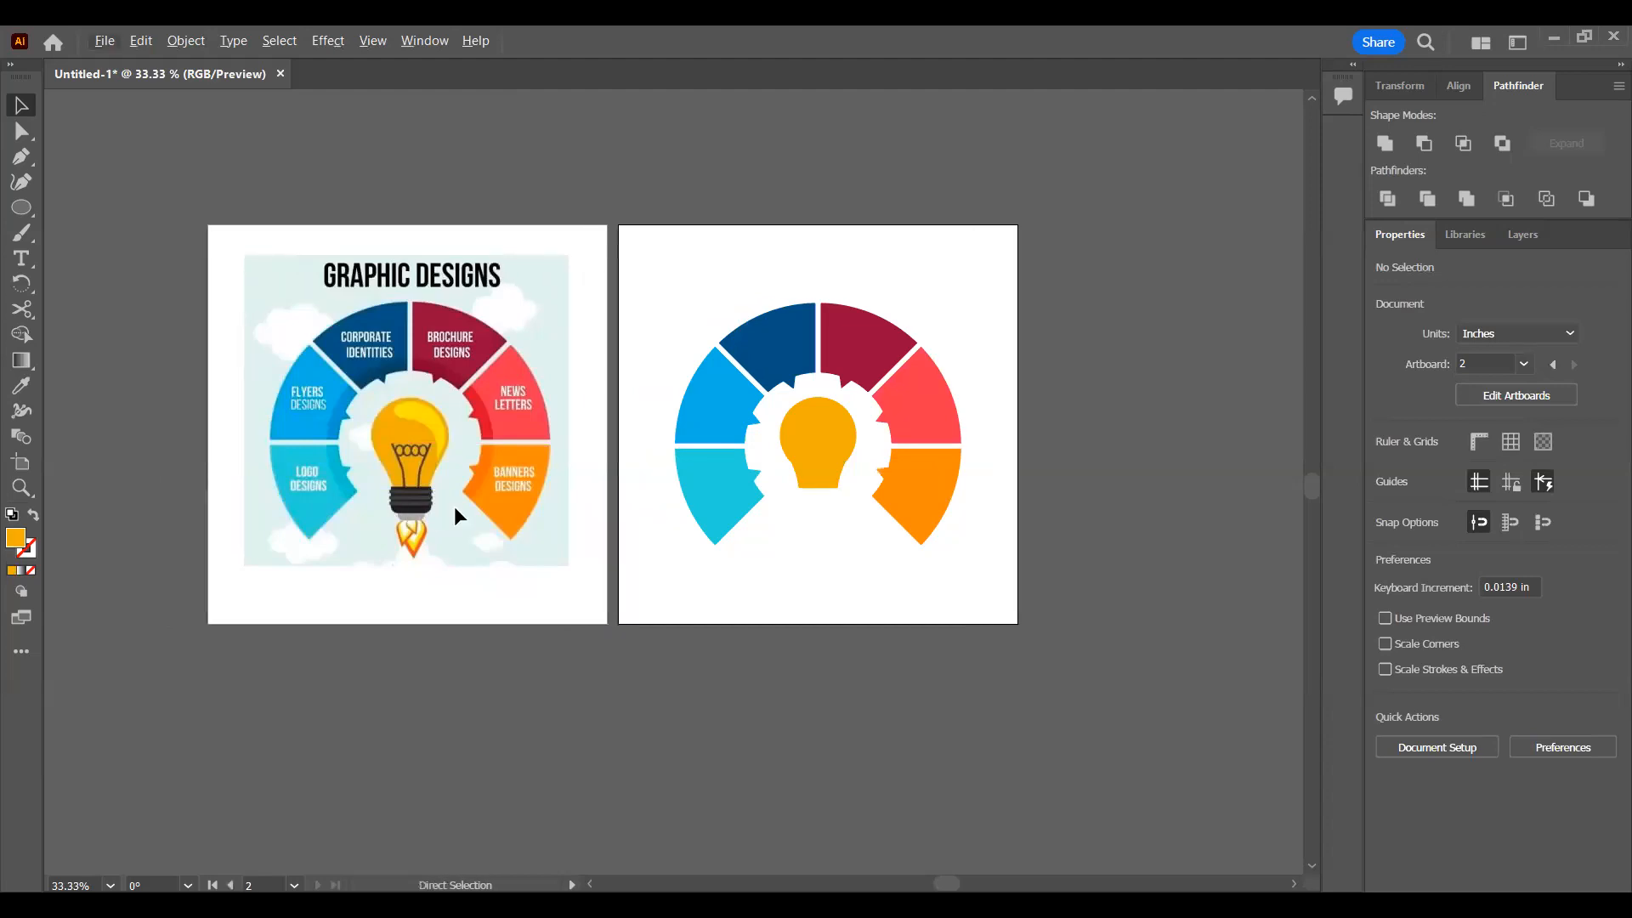
{"action": "scroll", "coordinate": [421, 514], "scroll_direction": "up", "scroll_amount": 3}
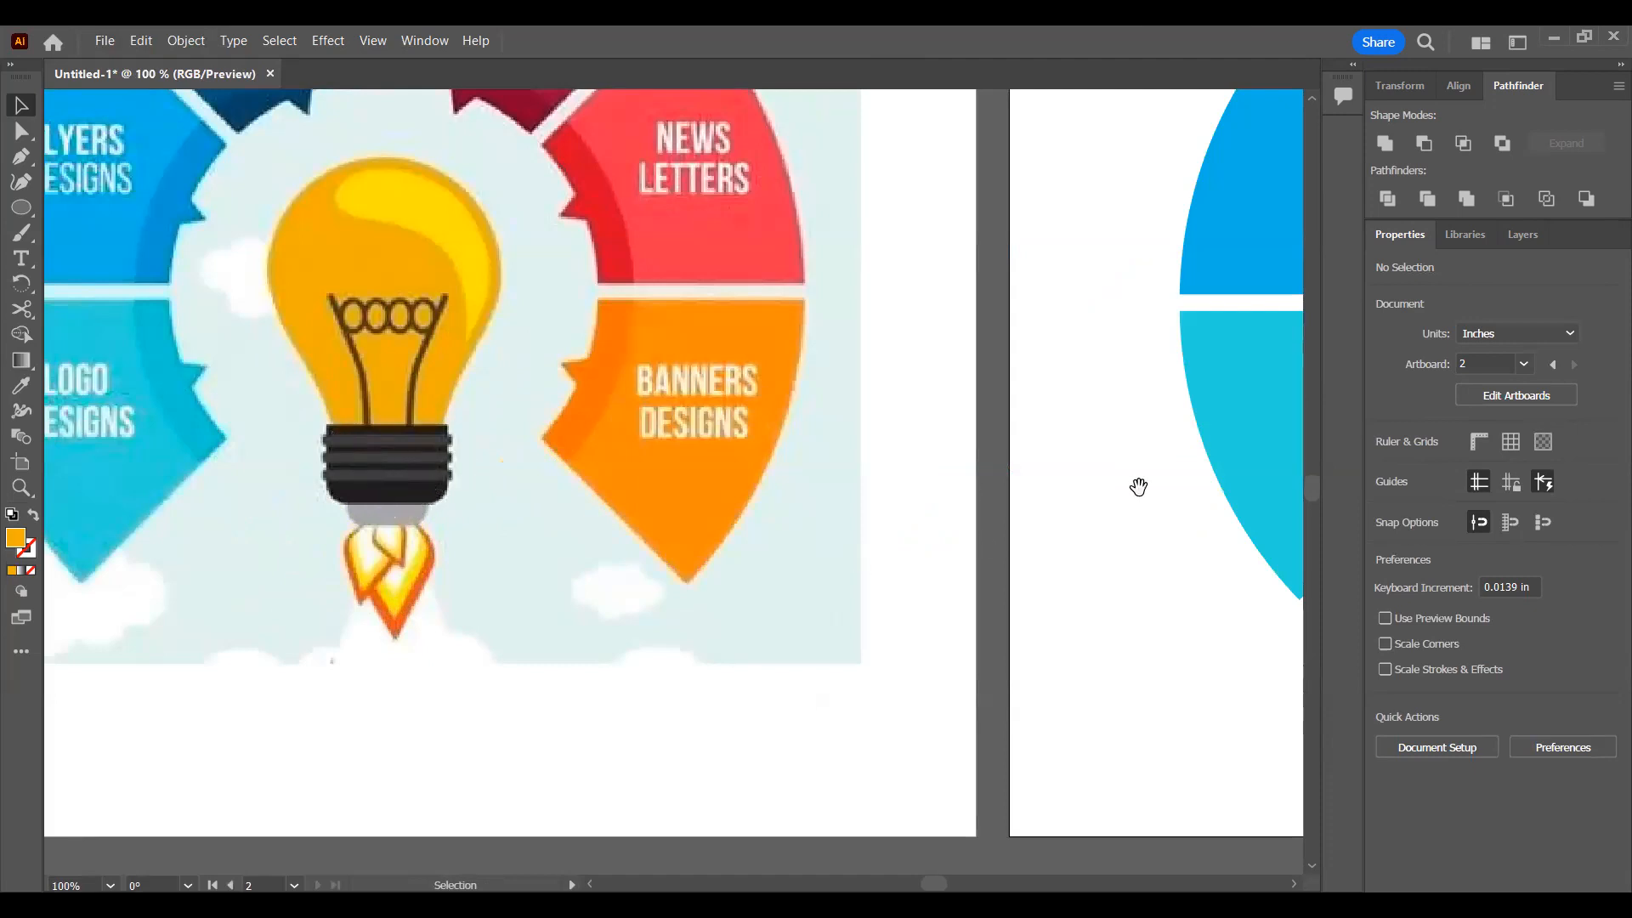
{"action": "left_click_drag", "start_coordinate": [1135, 490], "coordinate": [955, 489]}
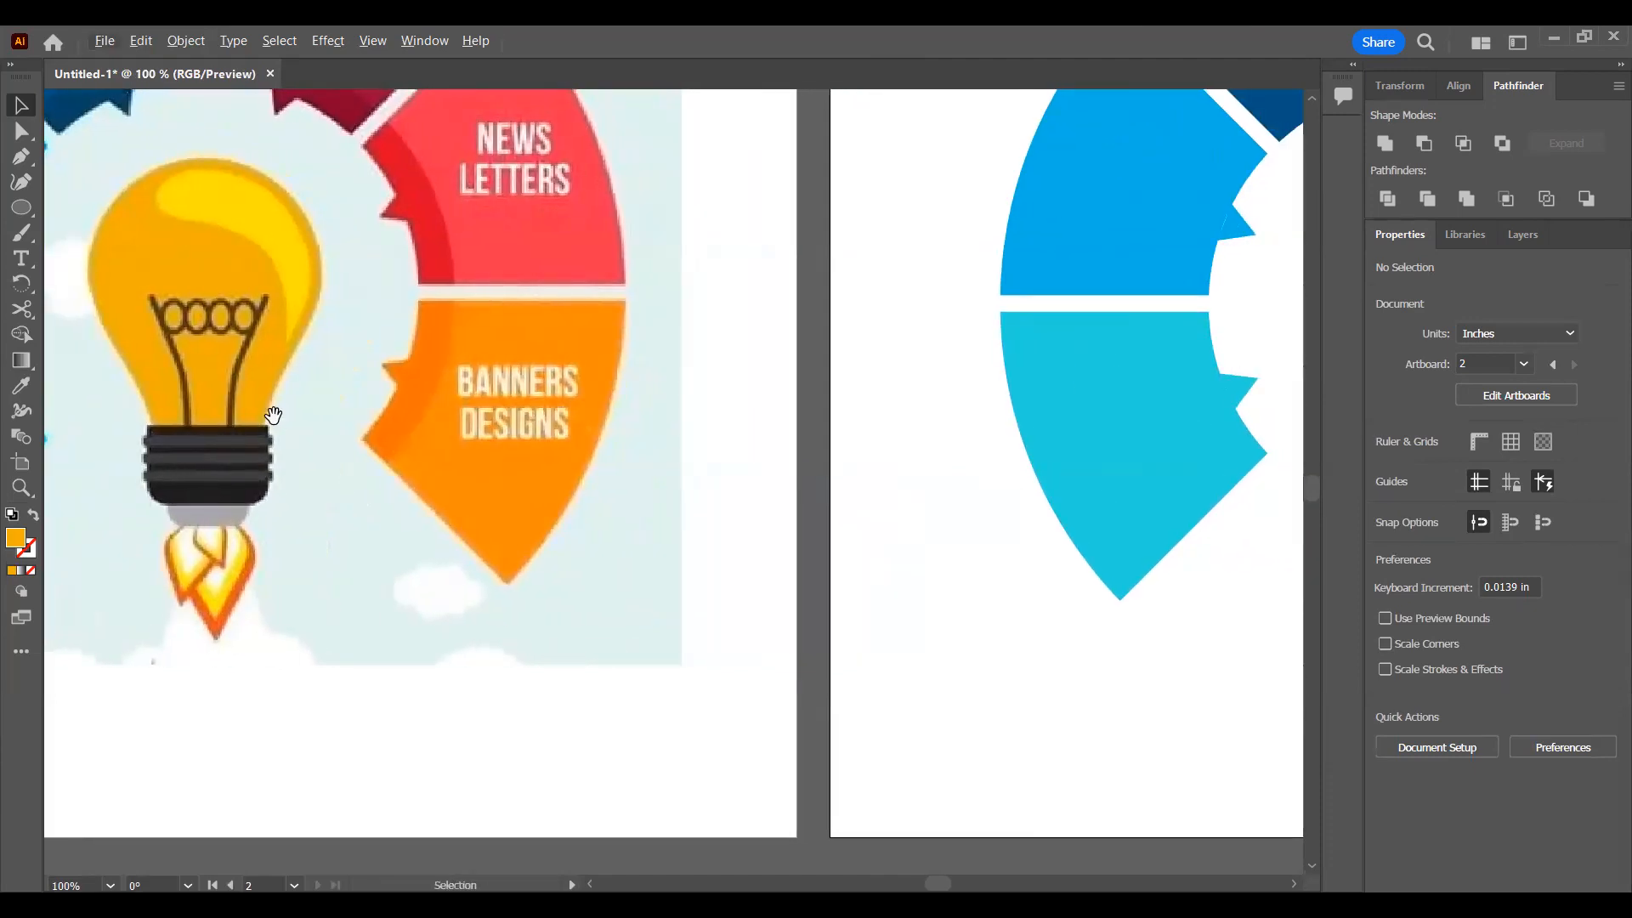
{"action": "left_click_drag", "start_coordinate": [272, 414], "coordinate": [496, 412]}
{"action": "left_click", "coordinate": [21, 208]}
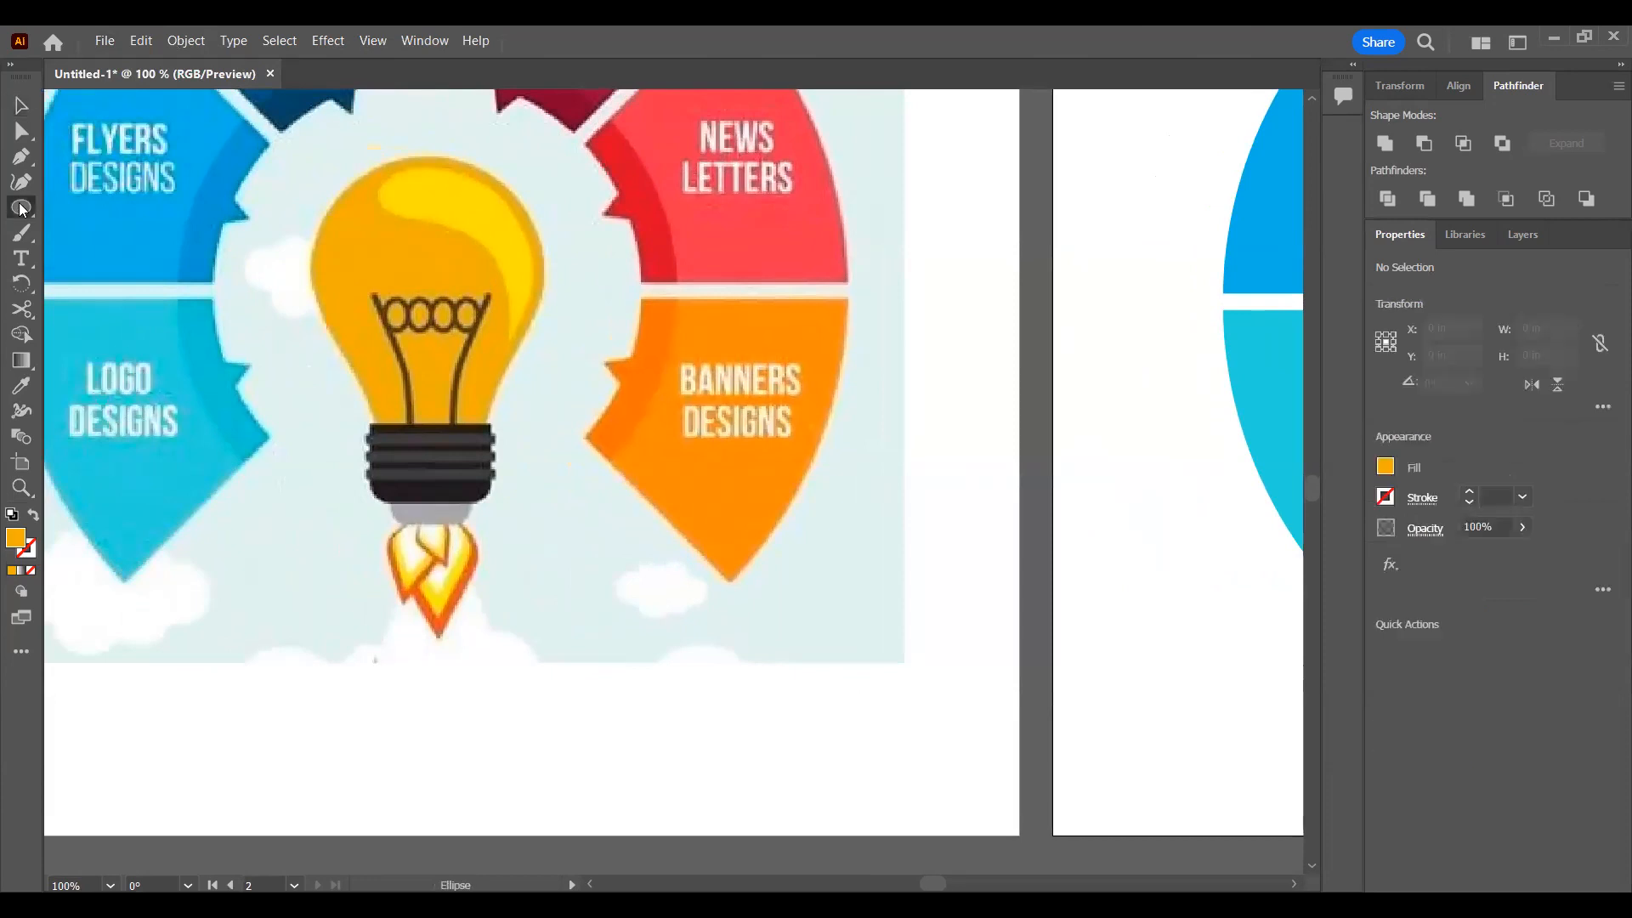
{"action": "left_click", "coordinate": [97, 202]}
{"action": "left_click_drag", "start_coordinate": [369, 424], "coordinate": [612, 473]}
{"action": "key", "text": "v"}
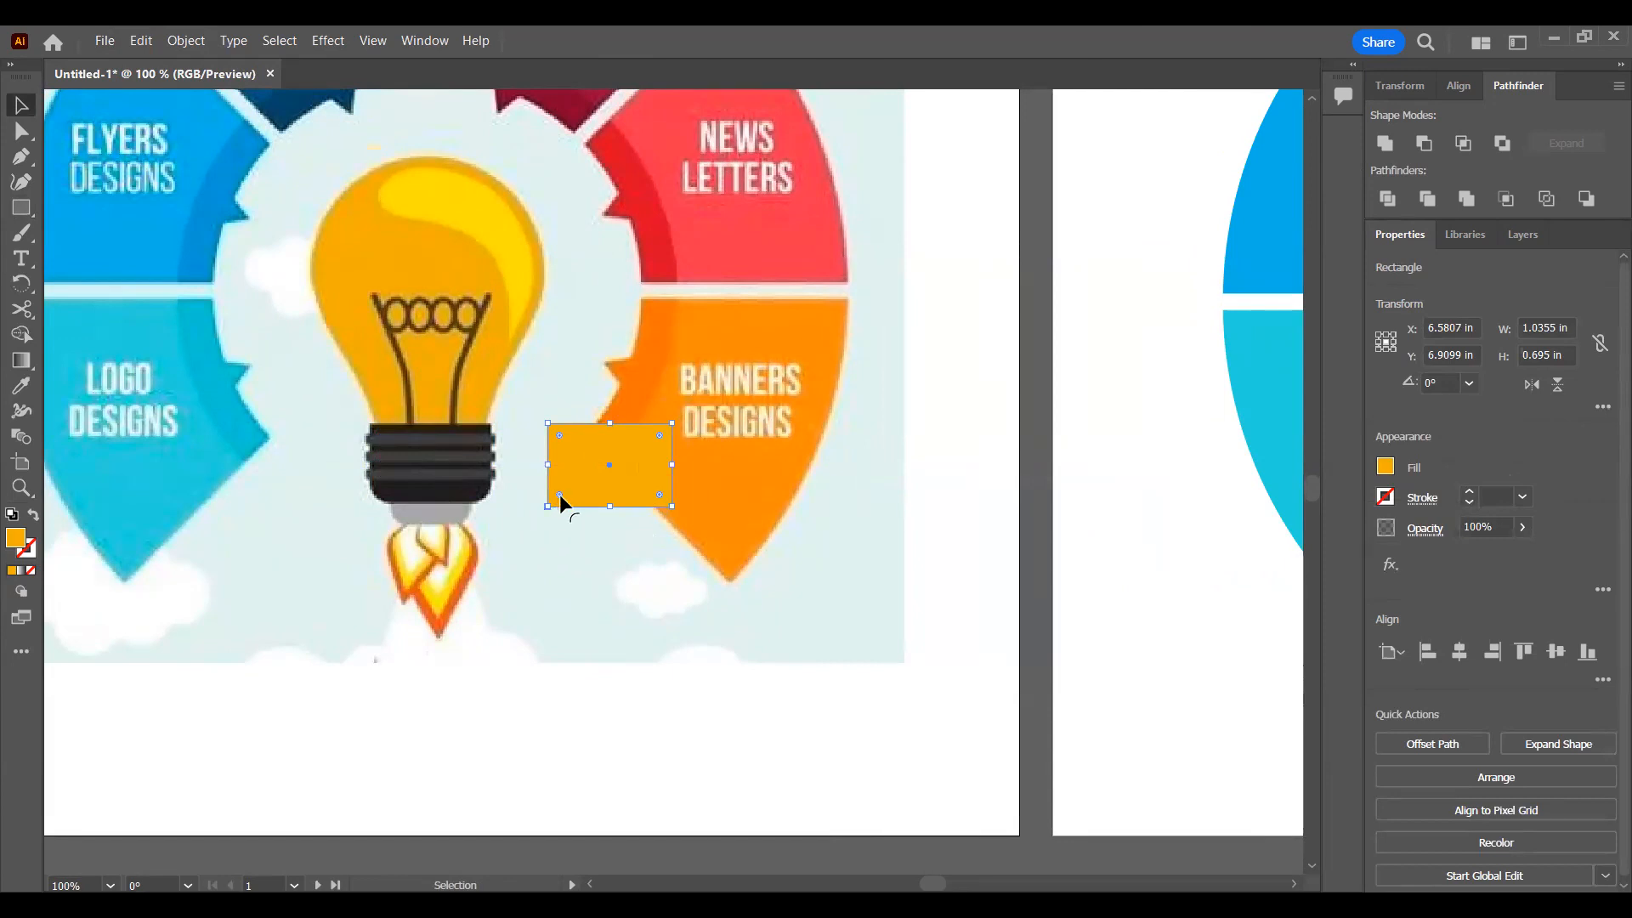
Step: Round the rectangle's two lower corners, shift it slightly toward the reference bulb, and deselect it
{"action": "mouse_move", "coordinate": [560, 498]}
{"action": "left_mouse_down"}
{"action": "mouse_move", "coordinate": [595, 473]}
{"action": "mouse_move", "coordinate": [570, 502]}
{"action": "left_mouse_up"}
{"action": "key", "text": "ctrl+z"}
{"action": "left_click_drag", "start_coordinate": [660, 496], "coordinate": [648, 485]}
{"action": "left_click_drag", "start_coordinate": [539, 471], "coordinate": [600, 466]}
{"action": "left_click", "coordinate": [21, 207]}
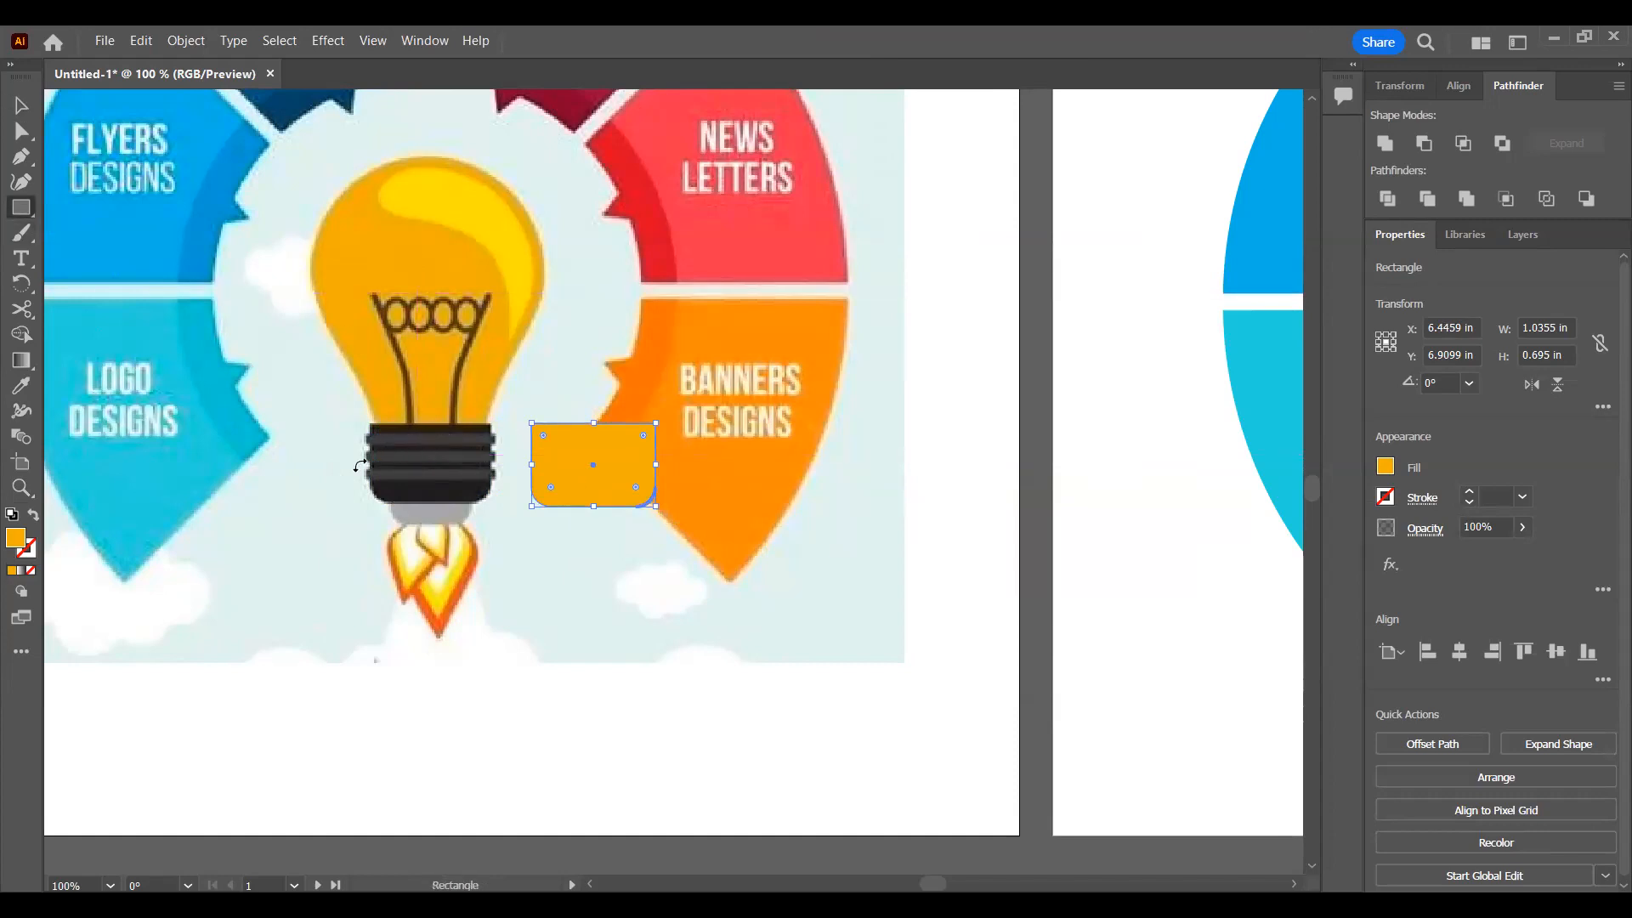
{"action": "left_click", "coordinate": [21, 104]}
{"action": "left_click", "coordinate": [284, 254]}
Step: Draw a thin bar about 1.19 by 0.08 in across the base's upper part and fill it with the reference's dark grey
{"action": "left_click", "coordinate": [21, 208]}
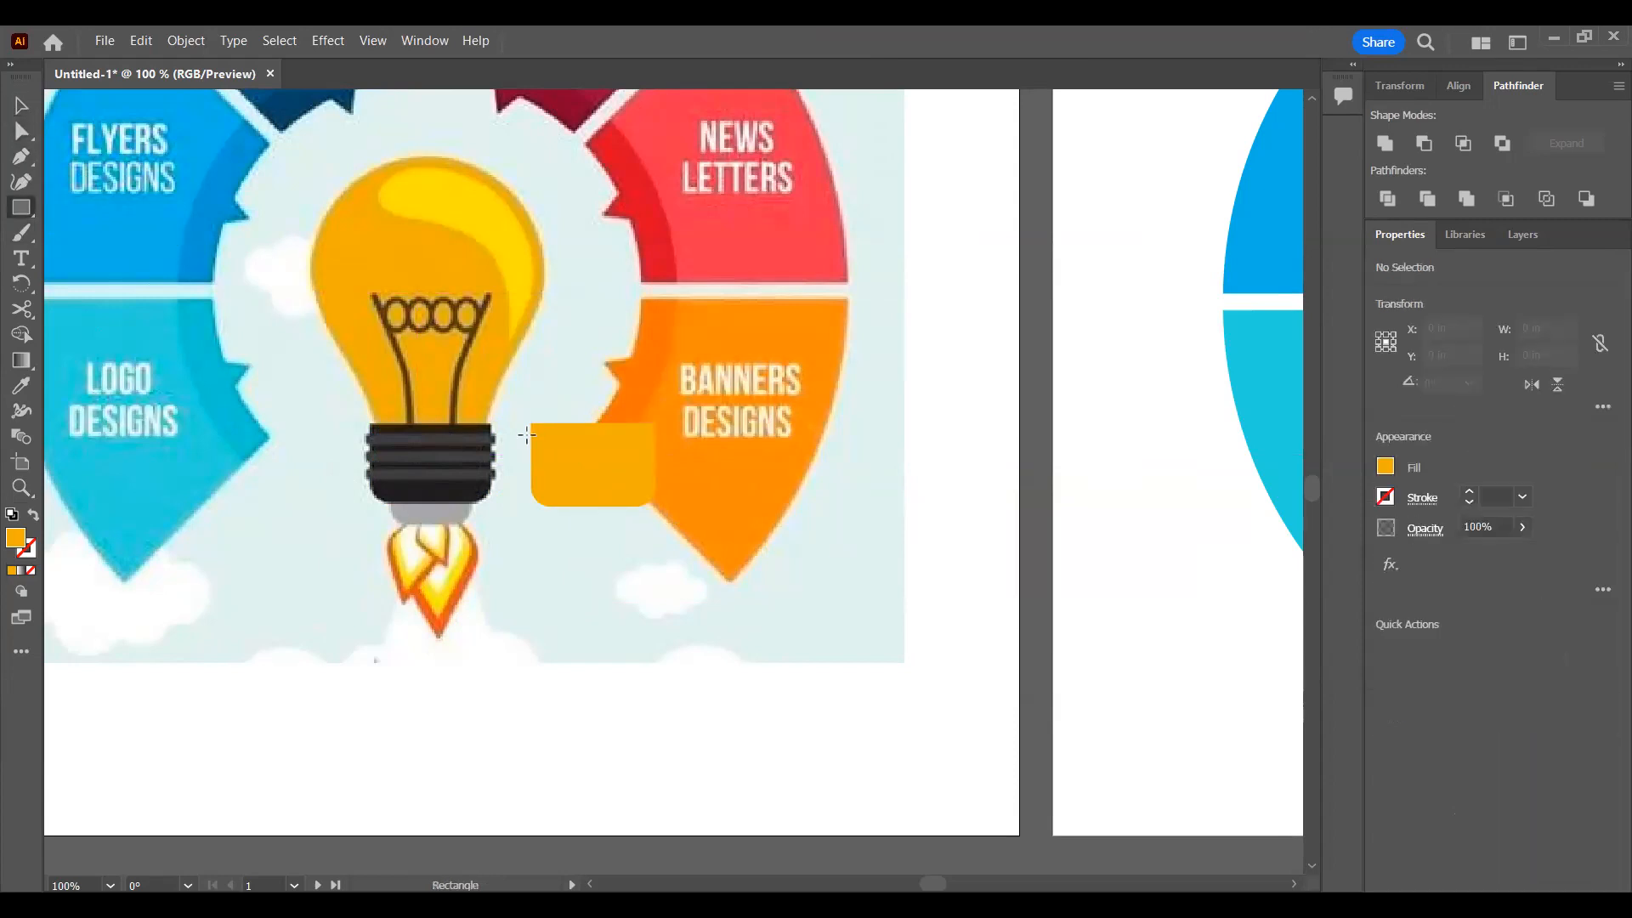
{"action": "mouse_move", "coordinate": [522, 436]}
{"action": "left_mouse_down"}
{"action": "mouse_move", "coordinate": [665, 444]}
{"action": "mouse_move", "coordinate": [625, 440]}
{"action": "left_mouse_up"}
{"action": "key", "text": "v"}
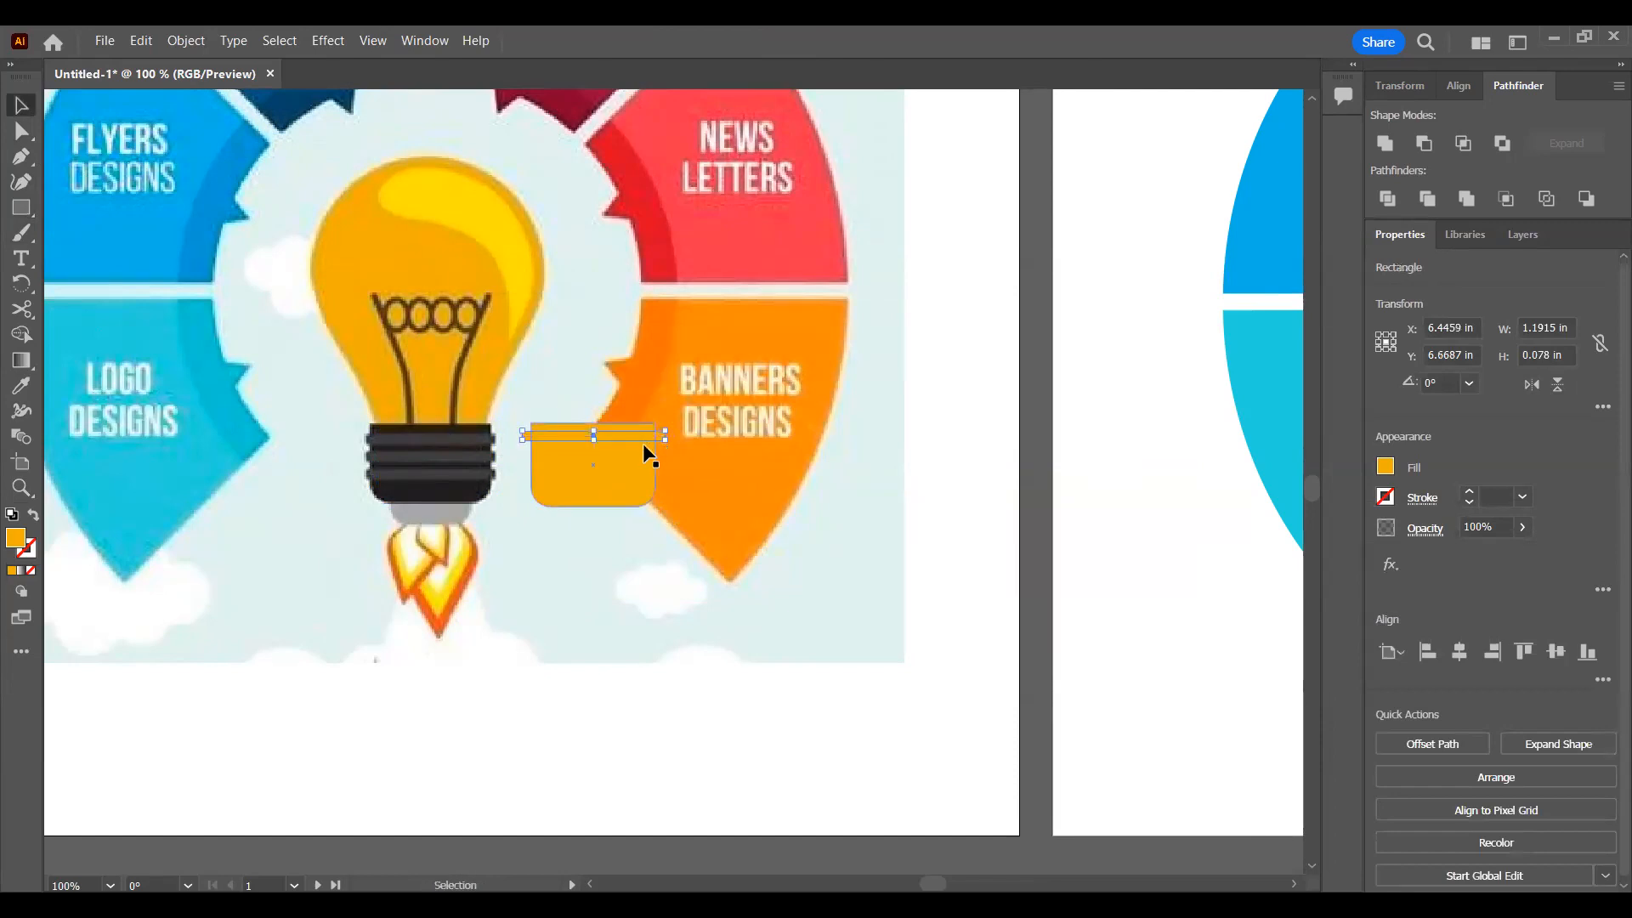
{"action": "key", "text": "Down"}
{"action": "key", "text": "i"}
{"action": "left_click", "coordinate": [481, 456]}
{"action": "key", "text": "v"}
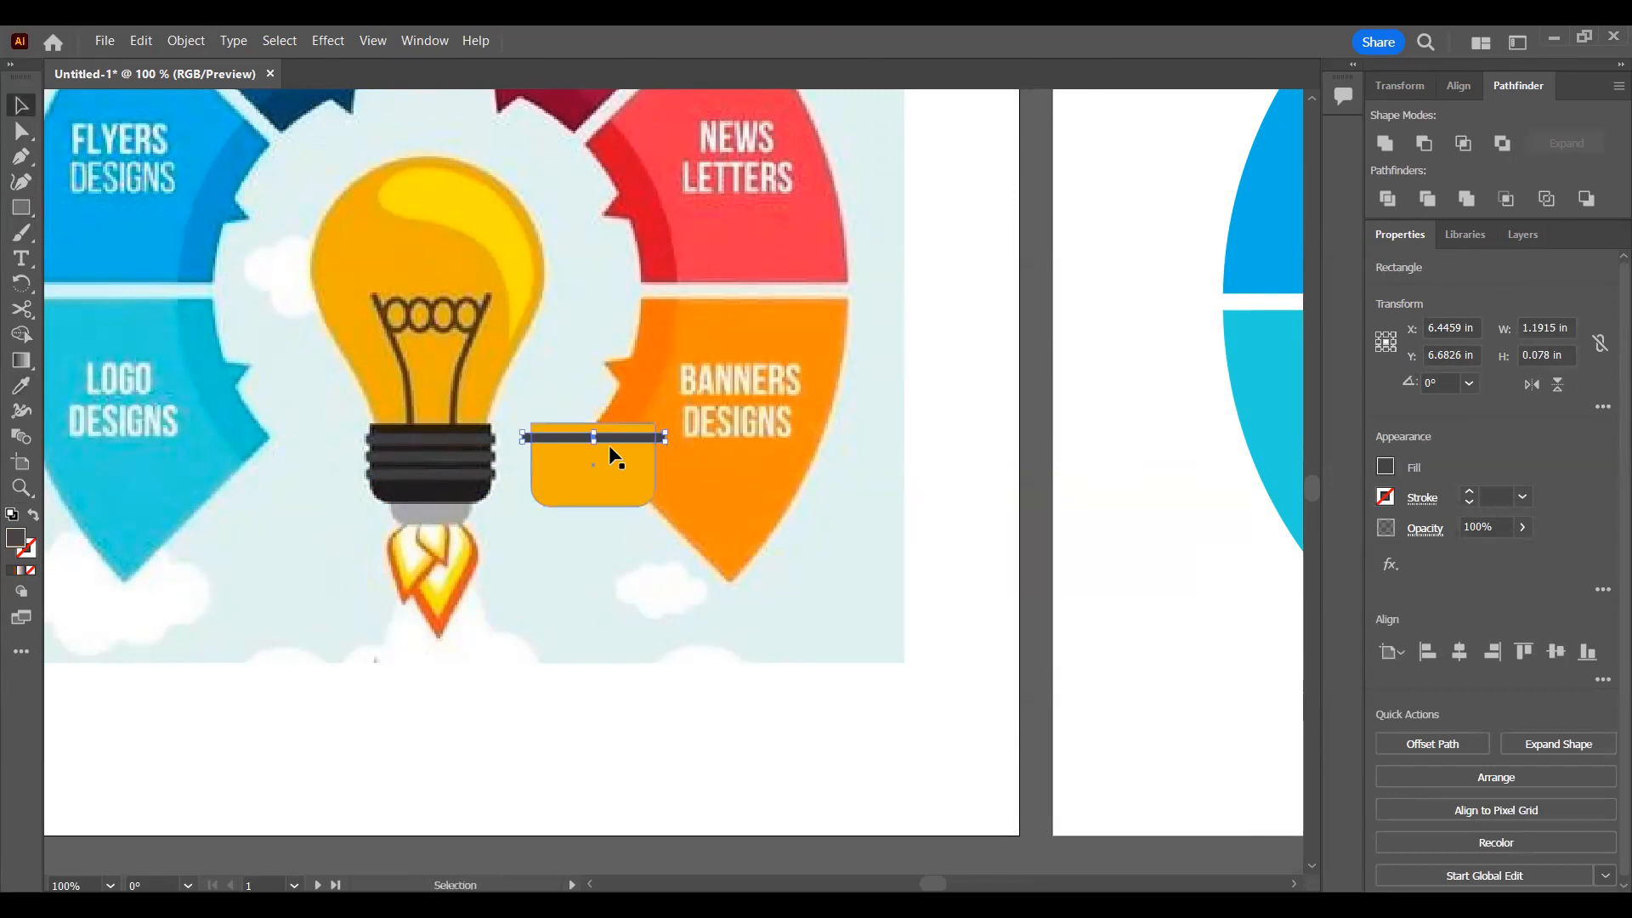
Step: Duplicate the dark grey bar to make three stacked bars across the base and distribute them evenly vertically
{"action": "left_click_drag", "start_coordinate": [612, 436], "coordinate": [607, 477]}
{"action": "left_click", "coordinate": [626, 457], "text": "shift"}
{"action": "left_click", "coordinate": [642, 440], "text": "shift"}
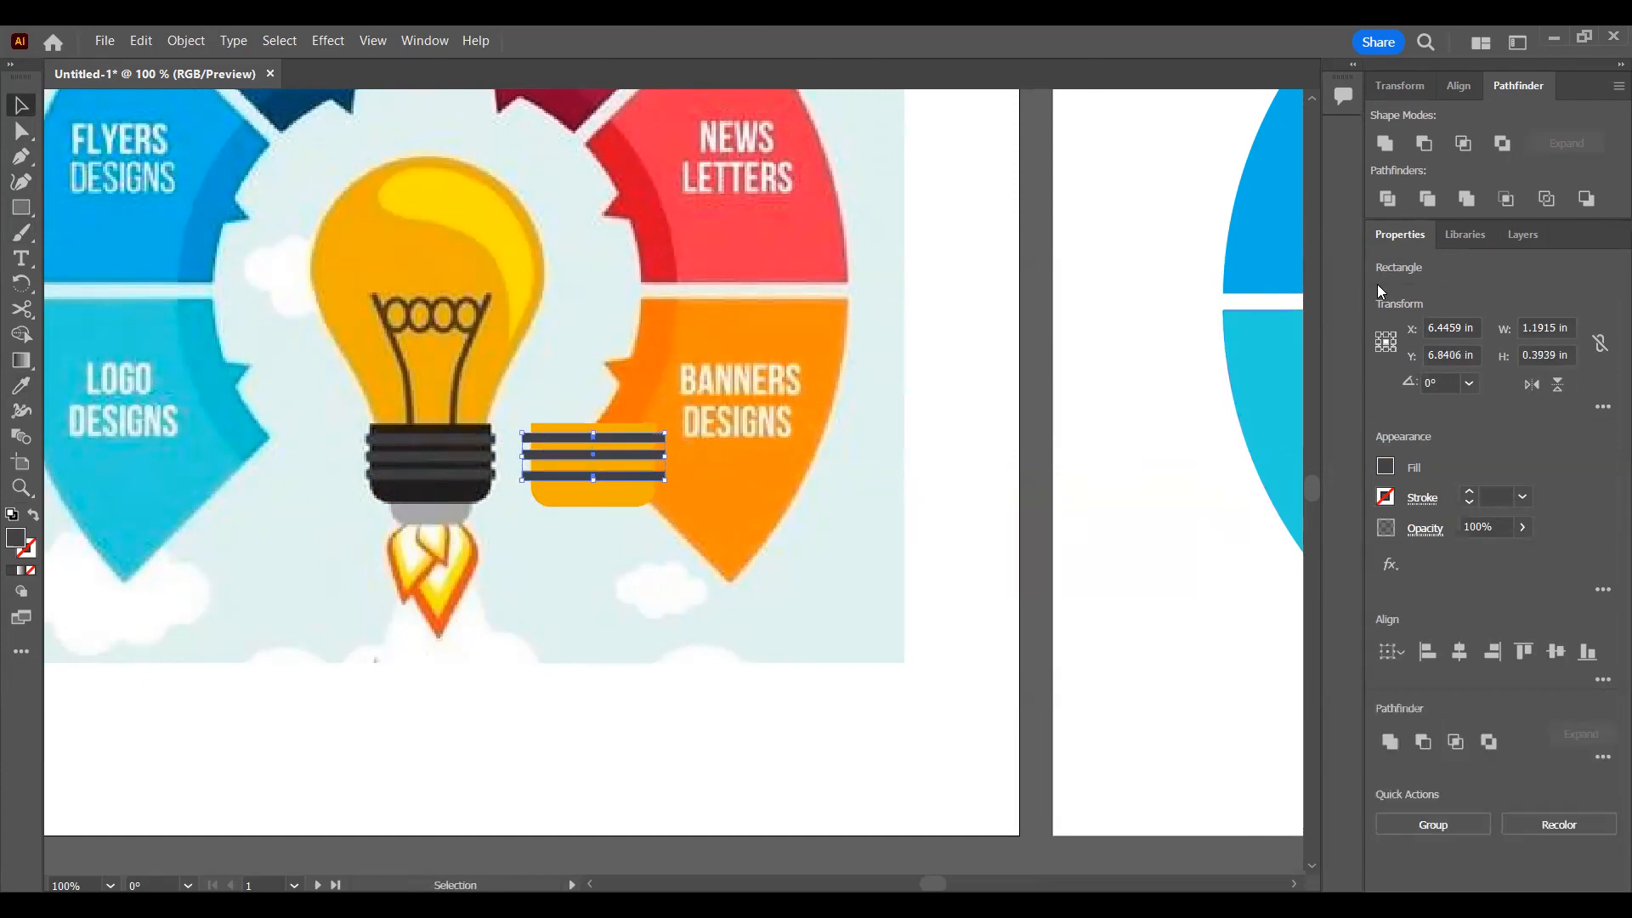
{"action": "left_click", "coordinate": [1467, 85]}
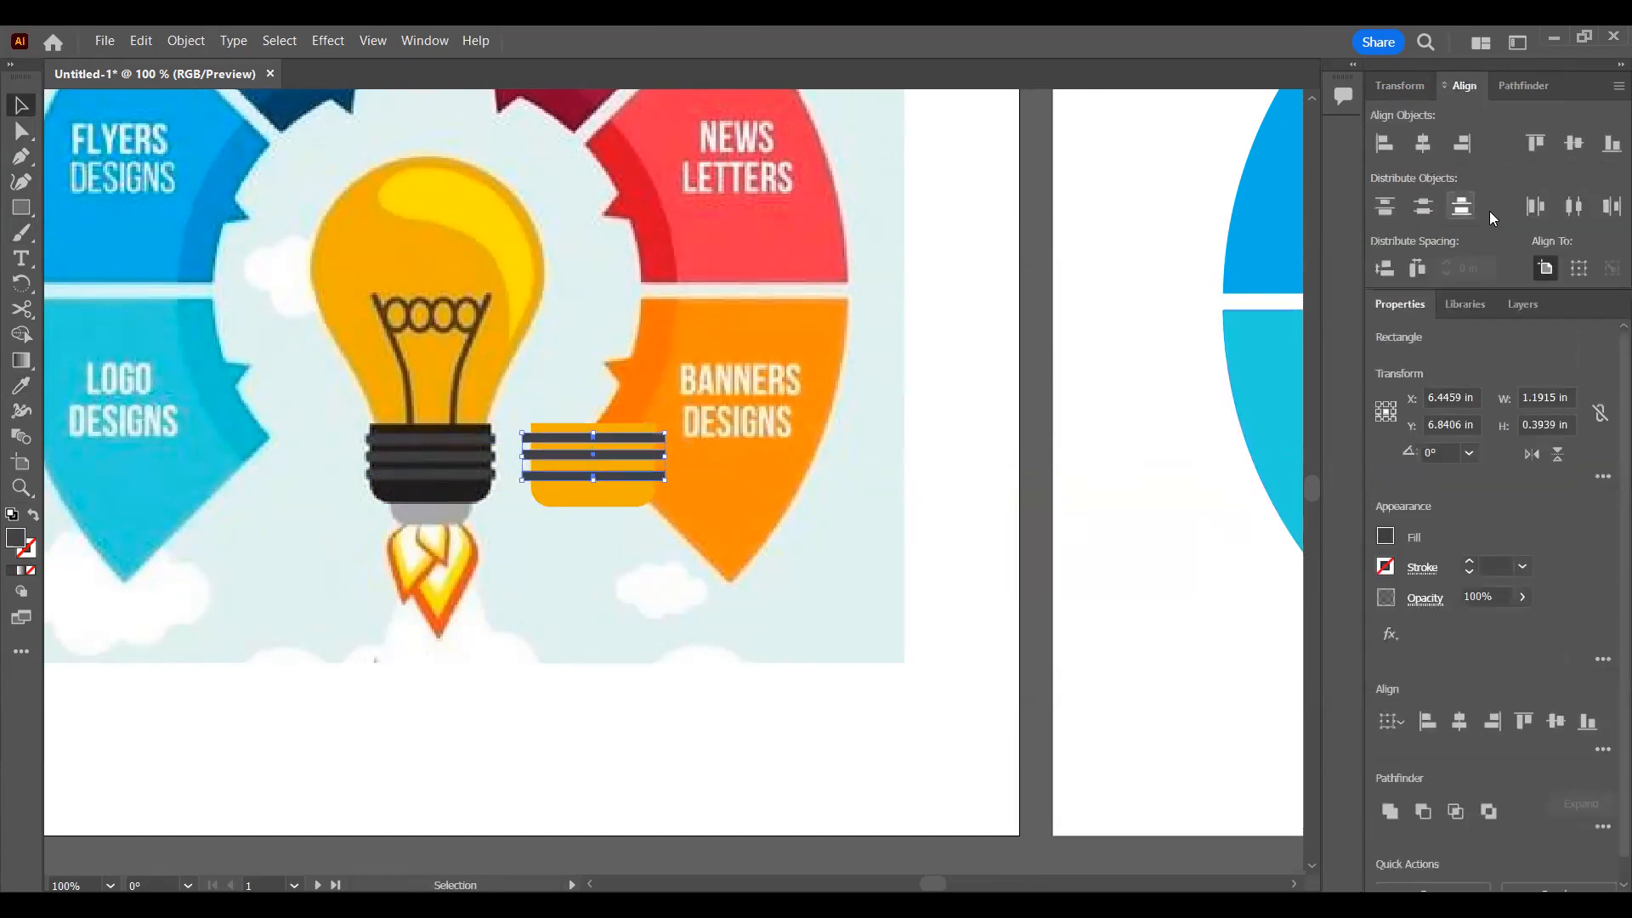
{"action": "left_click", "coordinate": [1428, 207]}
{"action": "left_click", "coordinate": [711, 389]}
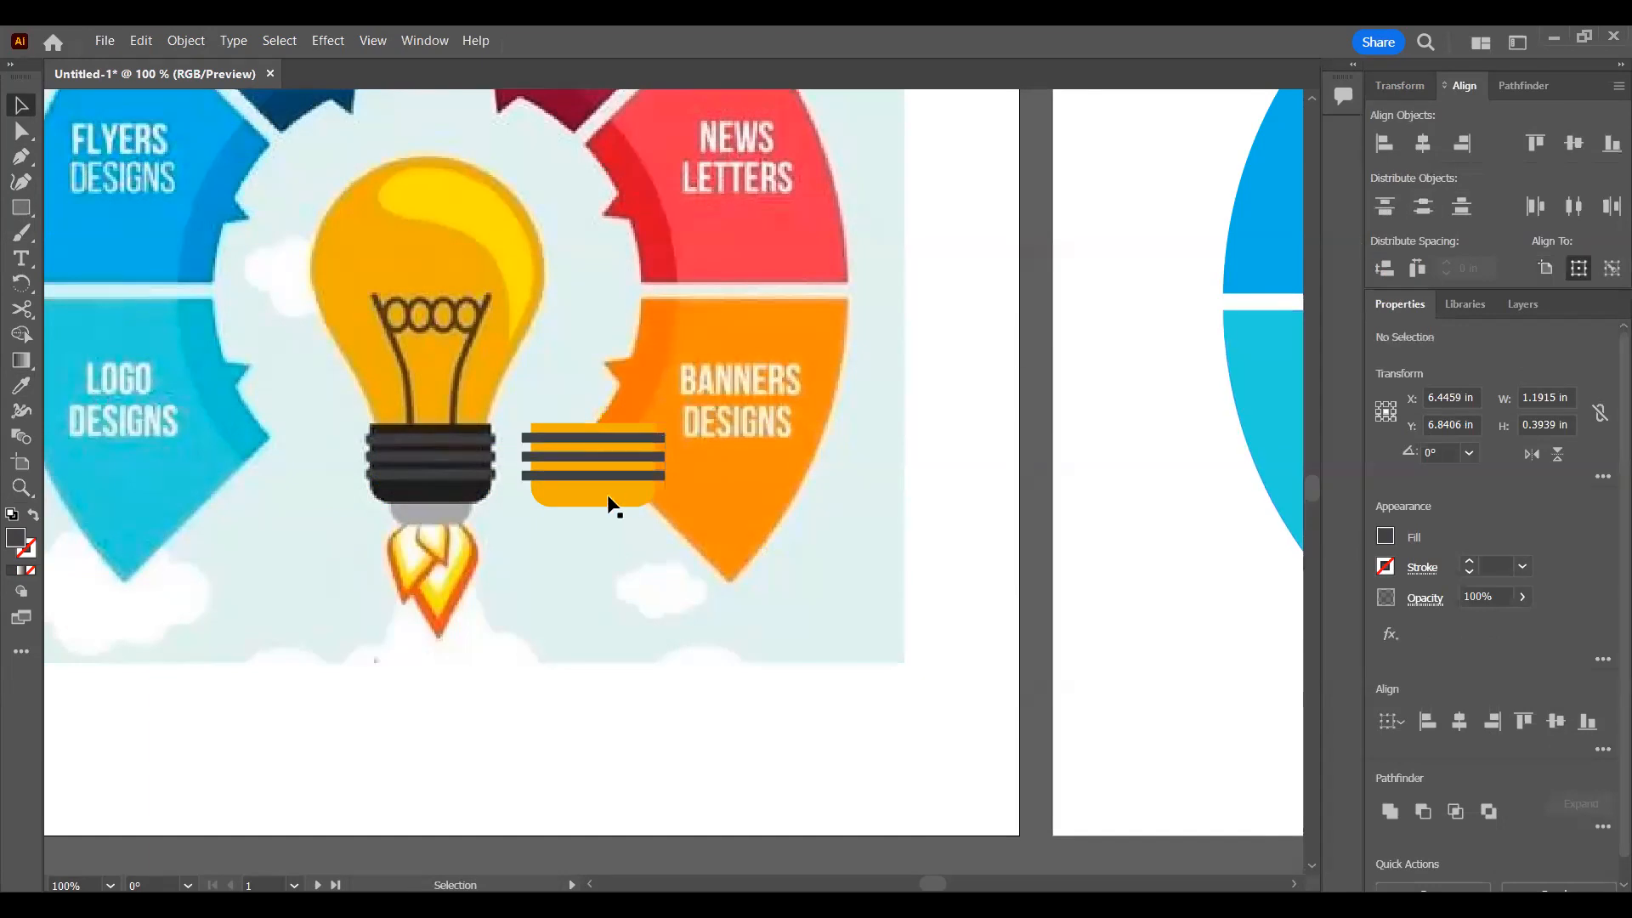
Step: Fill the rounded base rectangle with the near-black sampled from the reference bulb's screw base
{"action": "left_click", "coordinate": [607, 493]}
{"action": "key", "text": "i"}
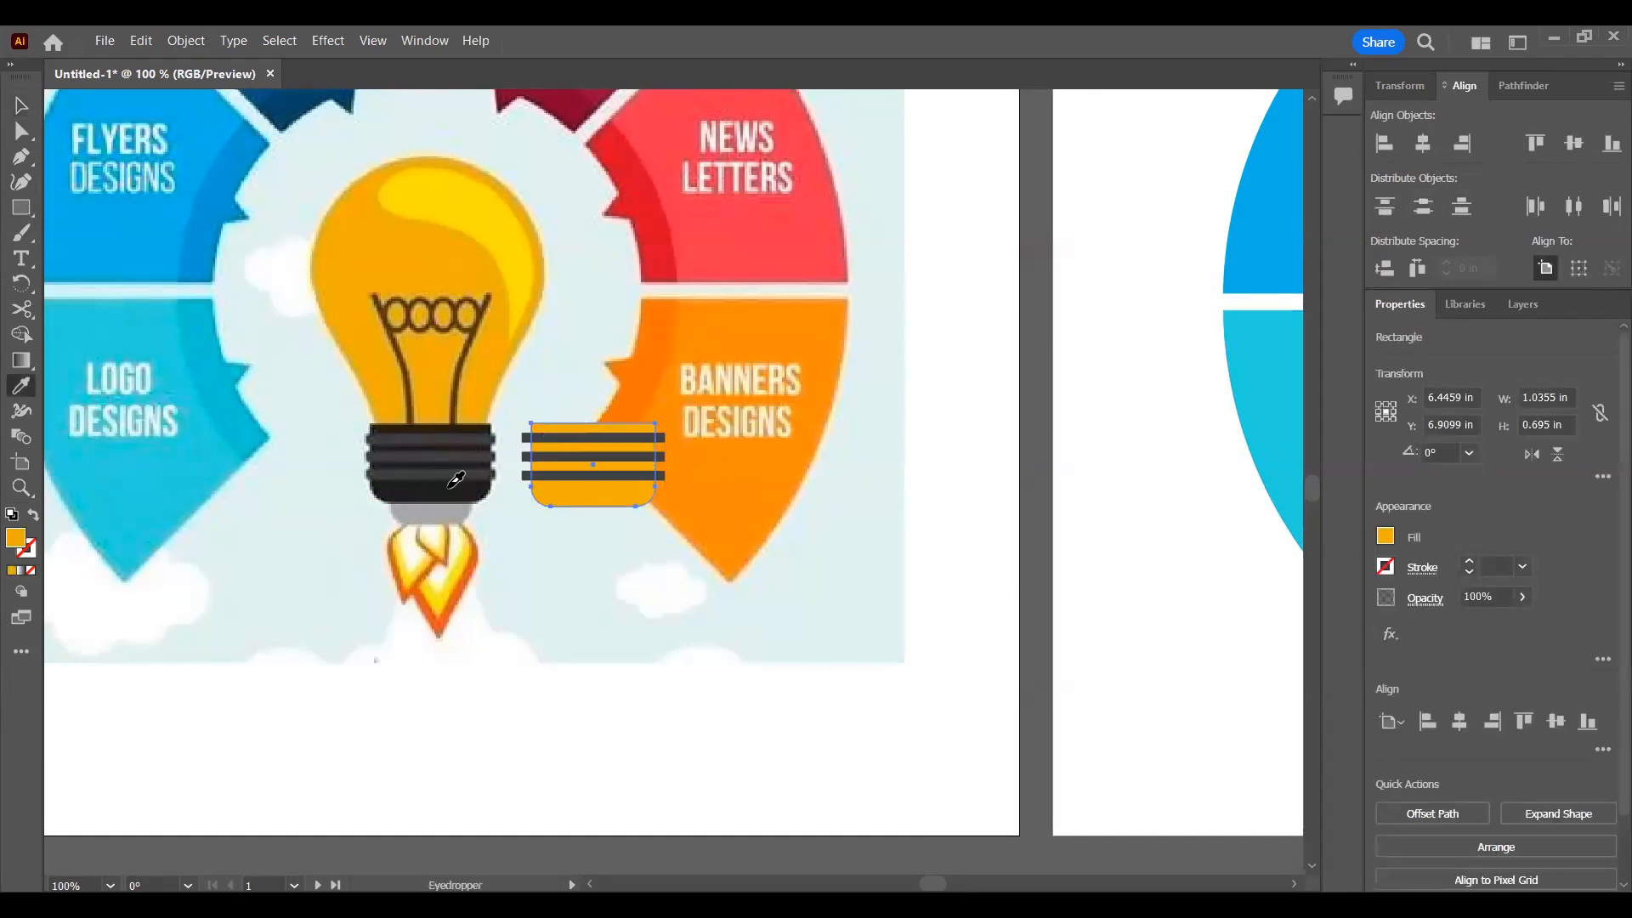
{"action": "left_click", "coordinate": [451, 484]}
{"action": "key", "text": "v"}
Step: Move the base and its three bars to the second artboard, centred directly against the bulb's neck, and deselect them
{"action": "left_click_drag", "start_coordinate": [512, 547], "coordinate": [929, 544]}
{"action": "scroll", "coordinate": [571, 560], "scroll_direction": "down", "scroll_amount": 3}
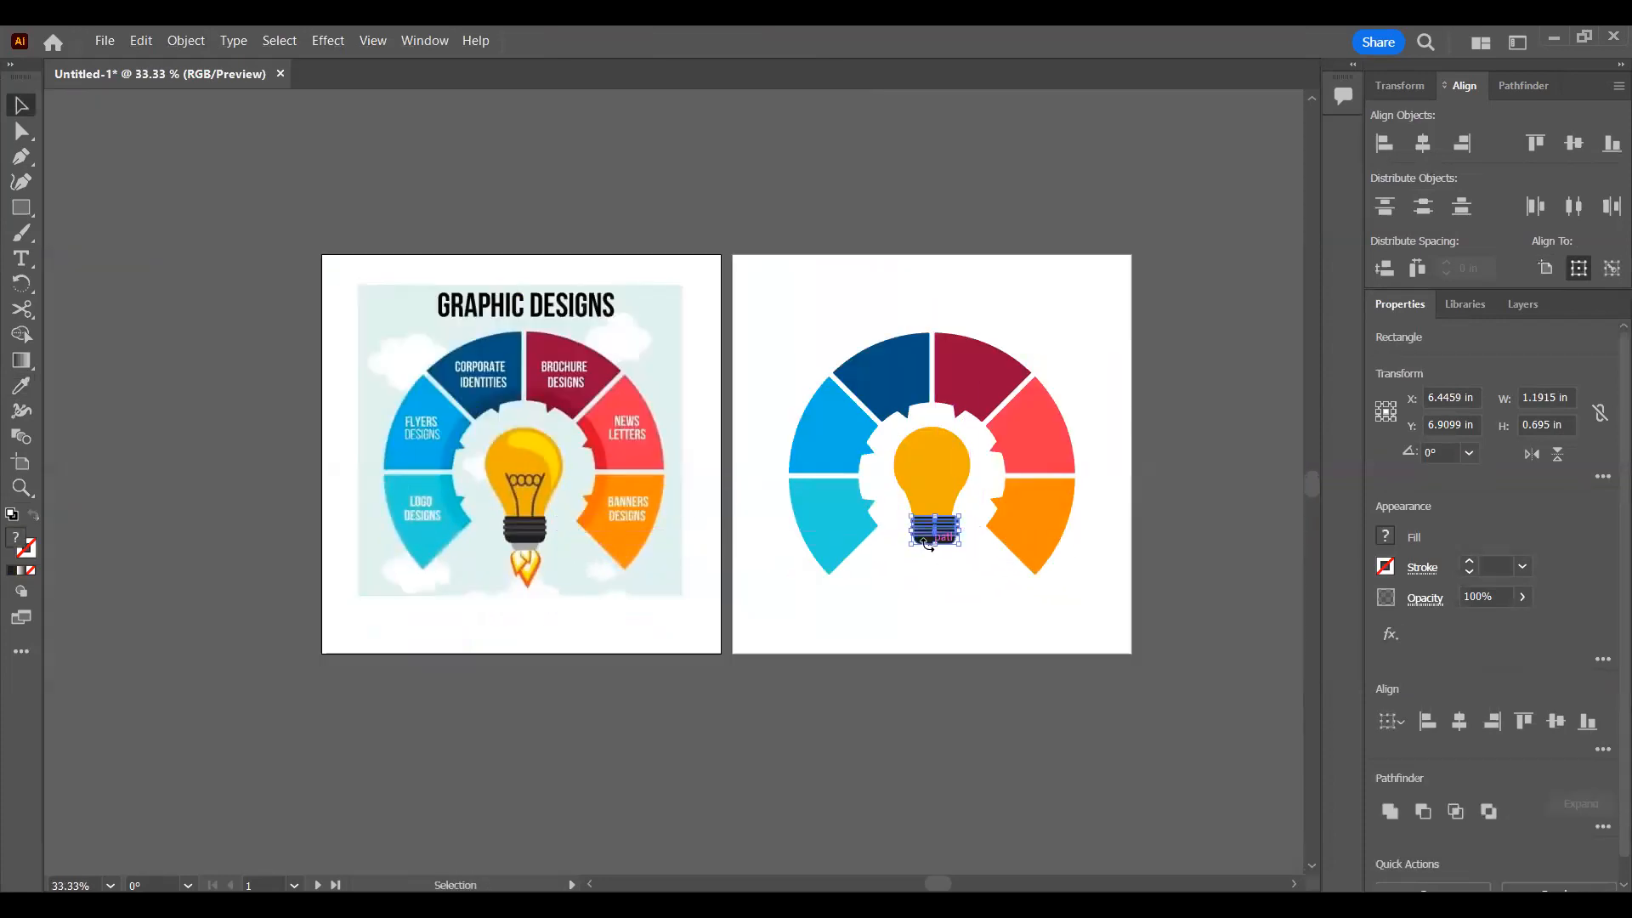
{"action": "scroll", "coordinate": [957, 557], "scroll_direction": "left", "scroll_amount": 2}
{"action": "scroll", "coordinate": [1047, 527], "scroll_direction": "up", "scroll_amount": 4}
{"action": "left_click_drag", "start_coordinate": [1052, 518], "coordinate": [1039, 527]}
{"action": "key", "text": "Up"}
{"action": "key", "text": "Up"}
{"action": "key", "text": "Down"}
{"action": "left_click_drag", "start_coordinate": [1002, 604], "coordinate": [1001, 598]}
{"action": "left_click", "coordinate": [870, 558]}
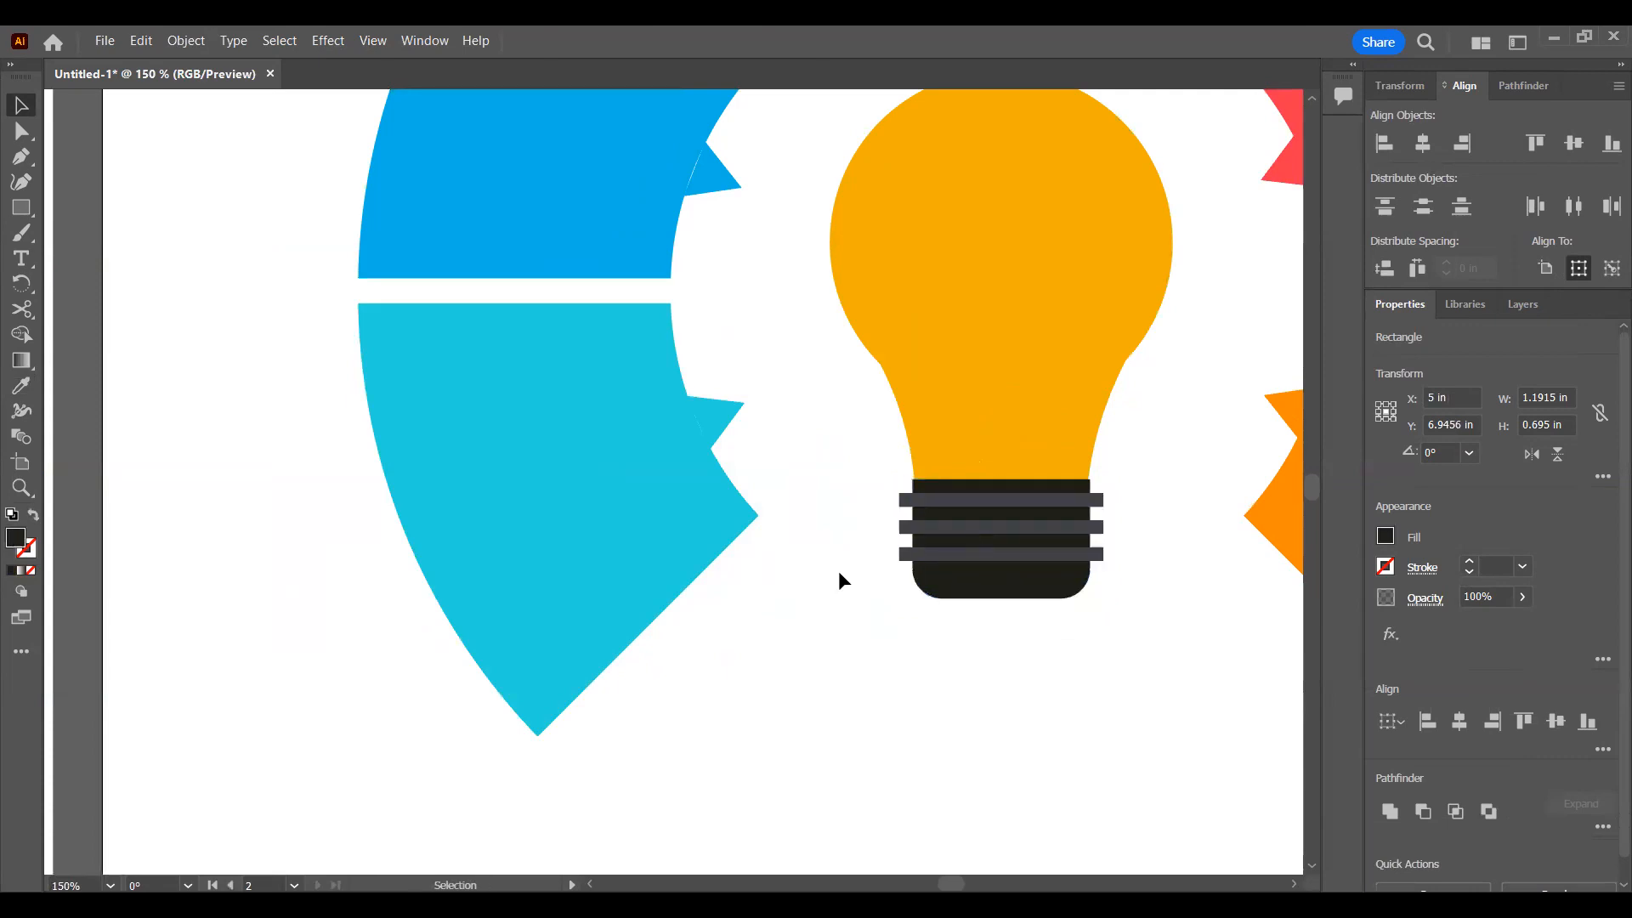
Step: Add a small rectangle about 0.64 by 0.28 in with rounded lower corners, centred behind the lower end of the bulb's base
{"action": "scroll", "coordinate": [871, 558], "scroll_direction": "down", "scroll_amount": 4}
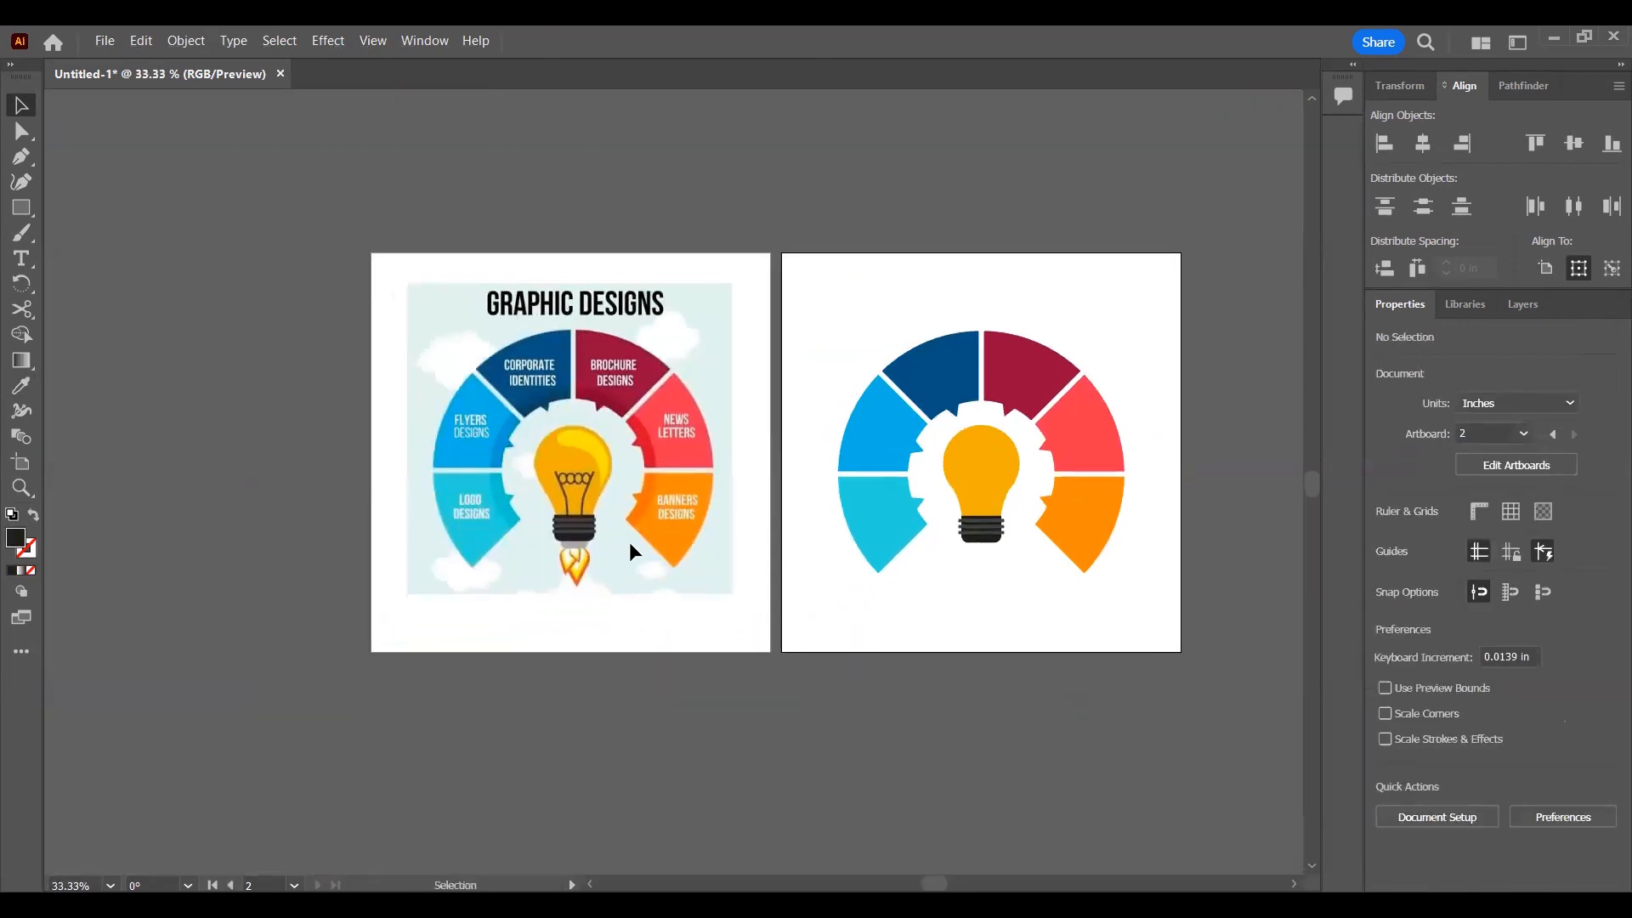
{"action": "scroll", "coordinate": [630, 545], "scroll_direction": "up", "scroll_amount": 4}
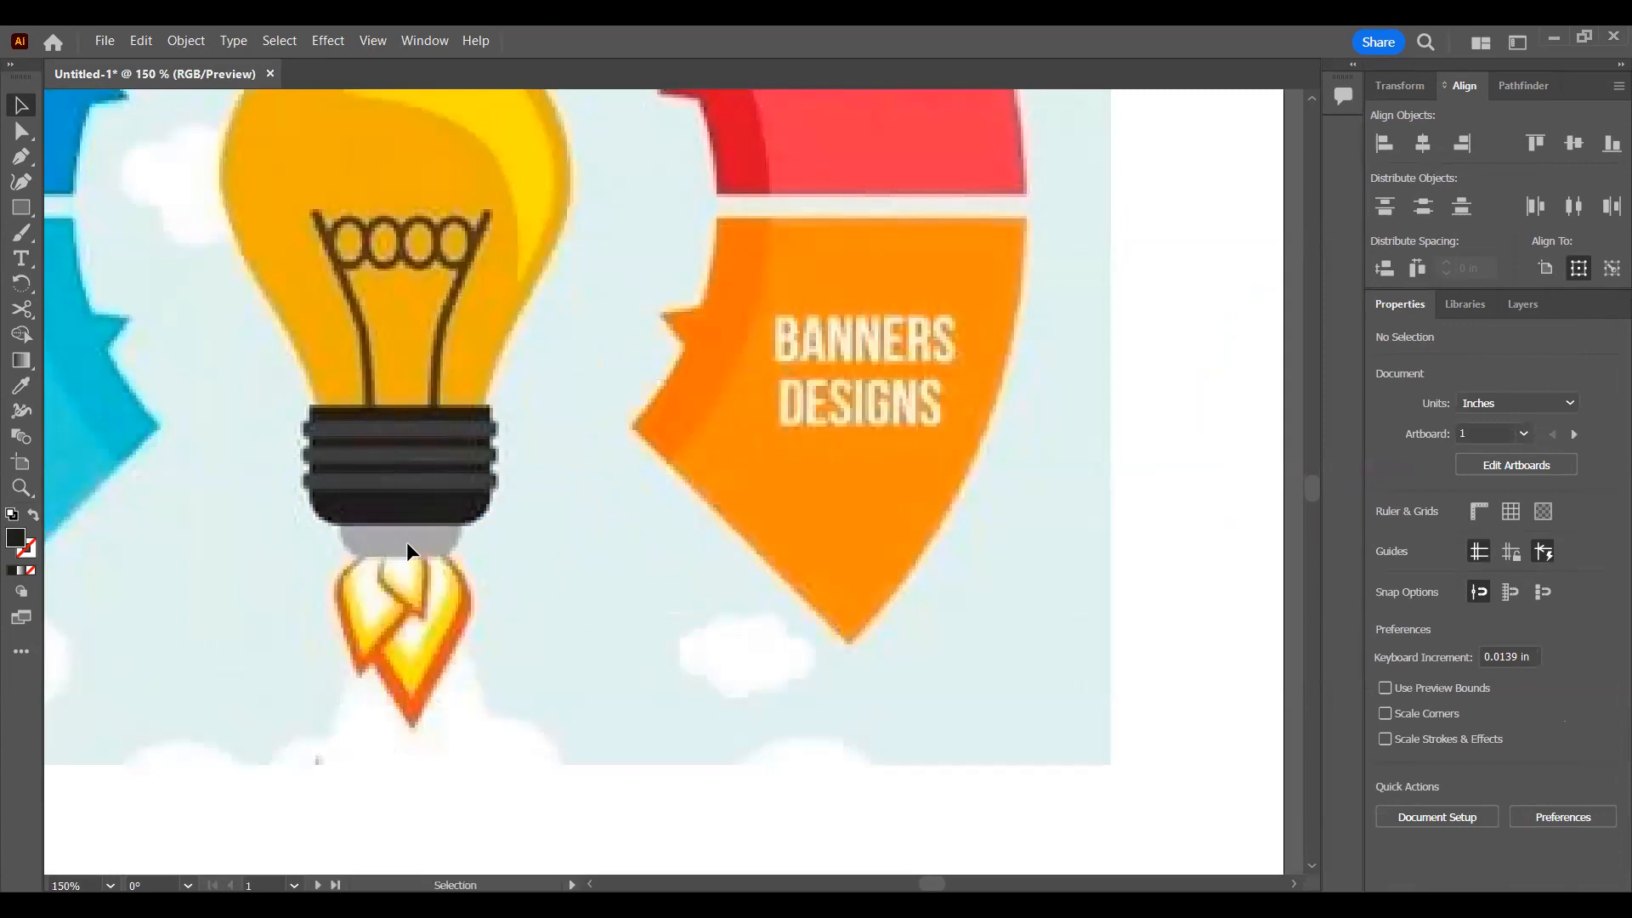
{"action": "scroll", "coordinate": [947, 568], "scroll_direction": "down", "scroll_amount": 2}
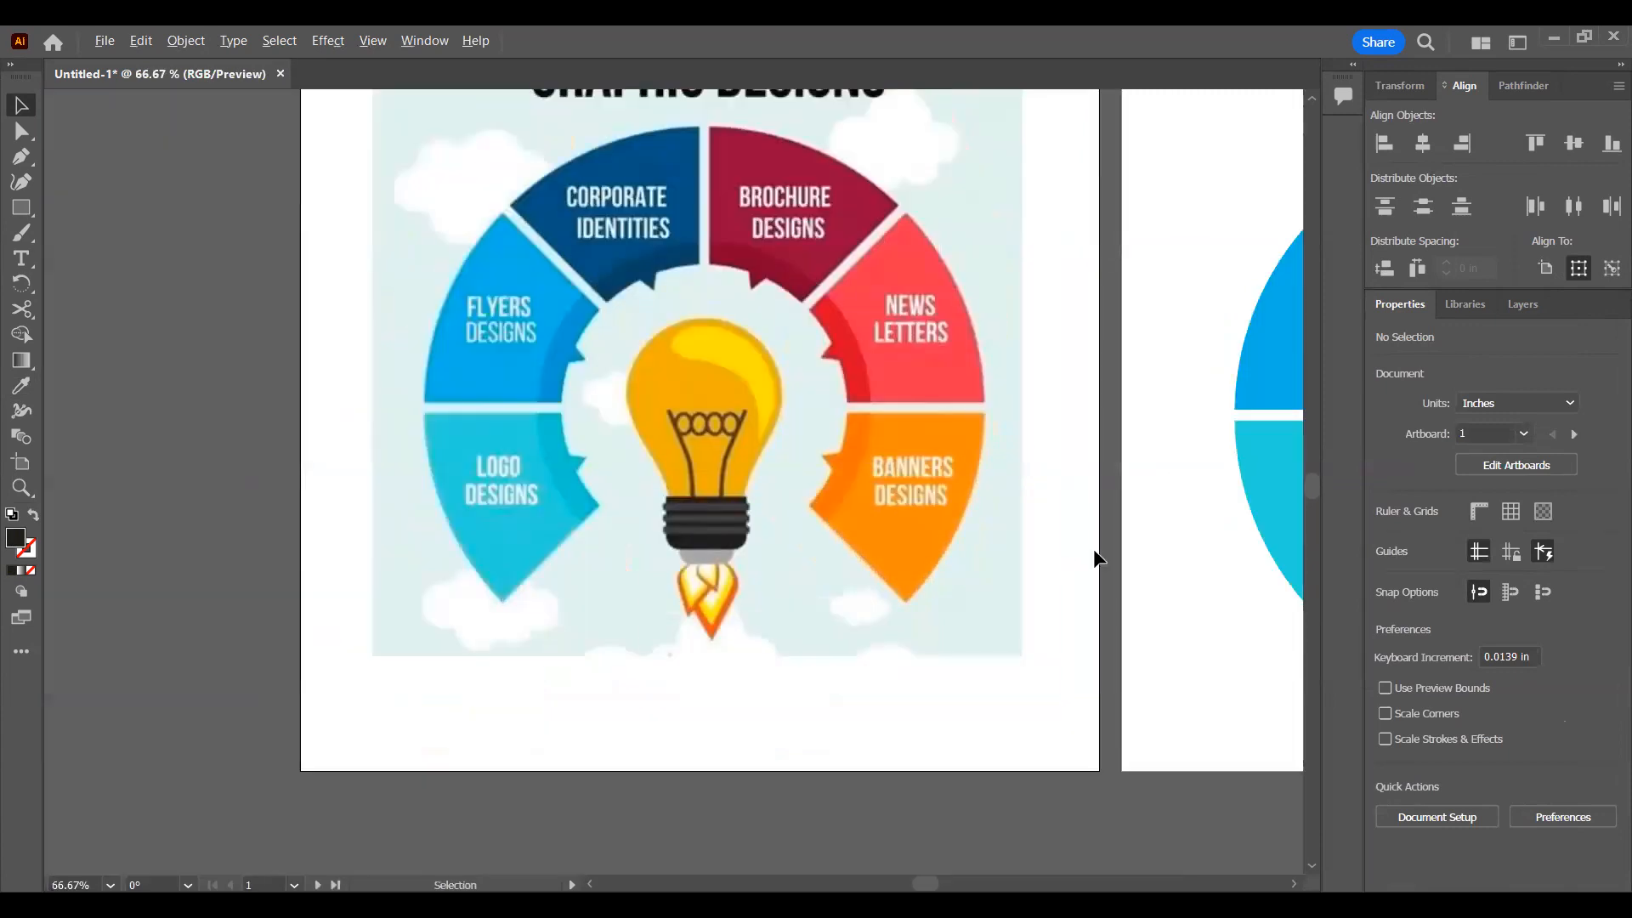
{"action": "left_click_drag", "start_coordinate": [1094, 557], "coordinate": [329, 479]}
{"action": "mouse_move", "coordinate": [765, 470]}
{"action": "left_mouse_down"}
{"action": "mouse_move", "coordinate": [756, 520]}
{"action": "mouse_move", "coordinate": [783, 495]}
{"action": "mouse_move", "coordinate": [763, 486]}
{"action": "left_mouse_up"}
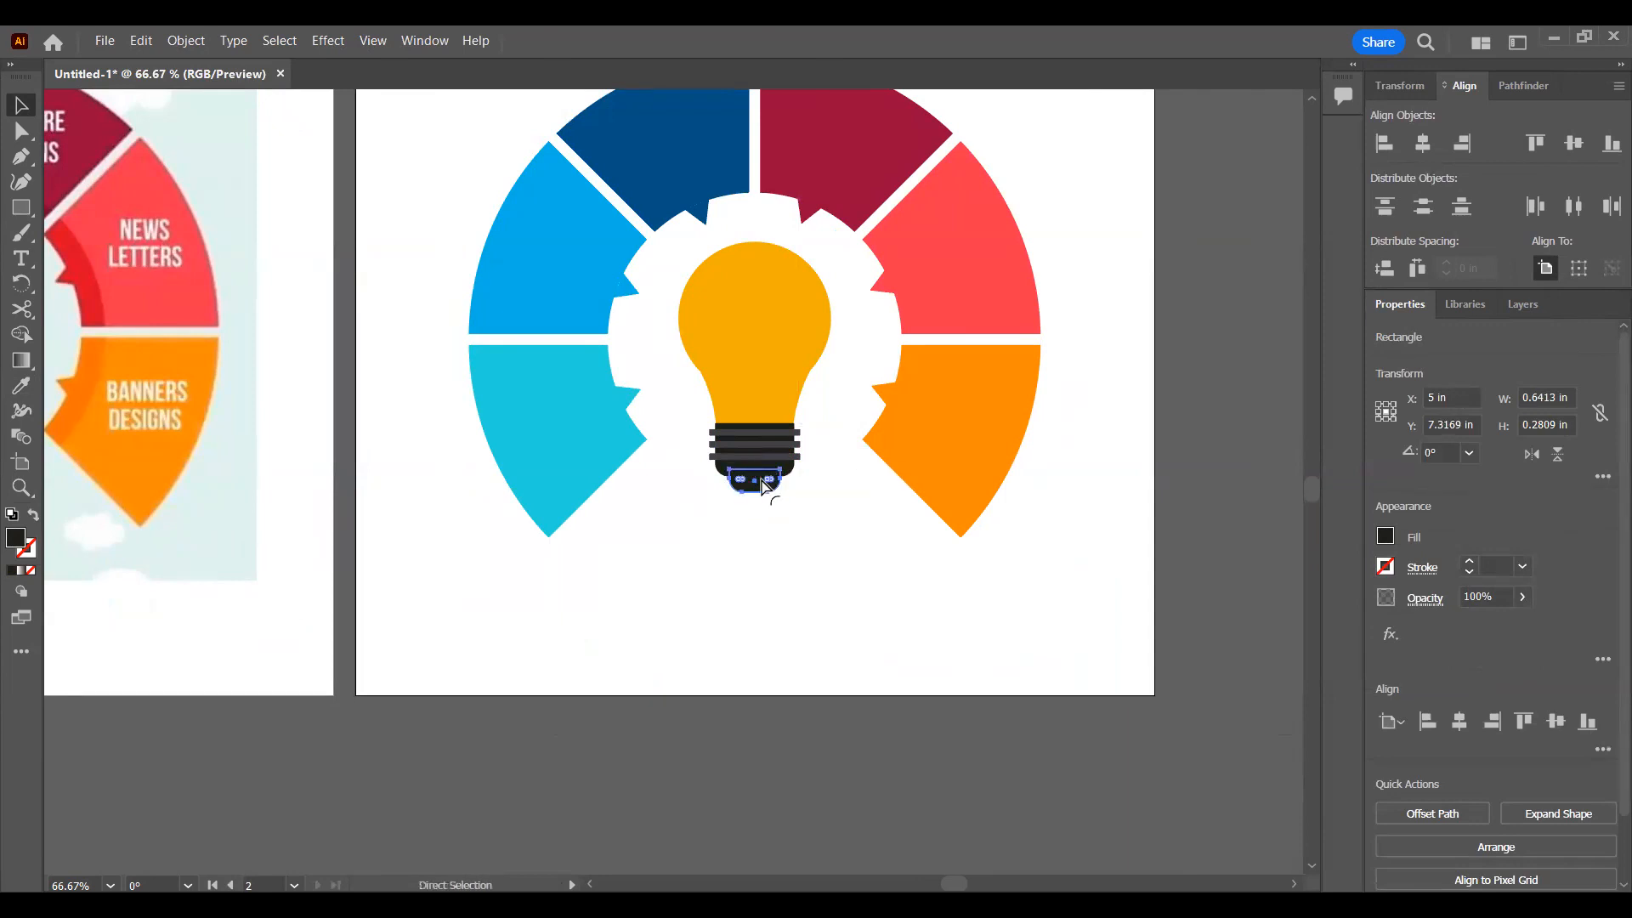
Step: Fill the small cap under the base with the light grey sampled from the reference bulb's tip and deselect it
{"action": "left_click_drag", "start_coordinate": [382, 565], "coordinate": [667, 539]}
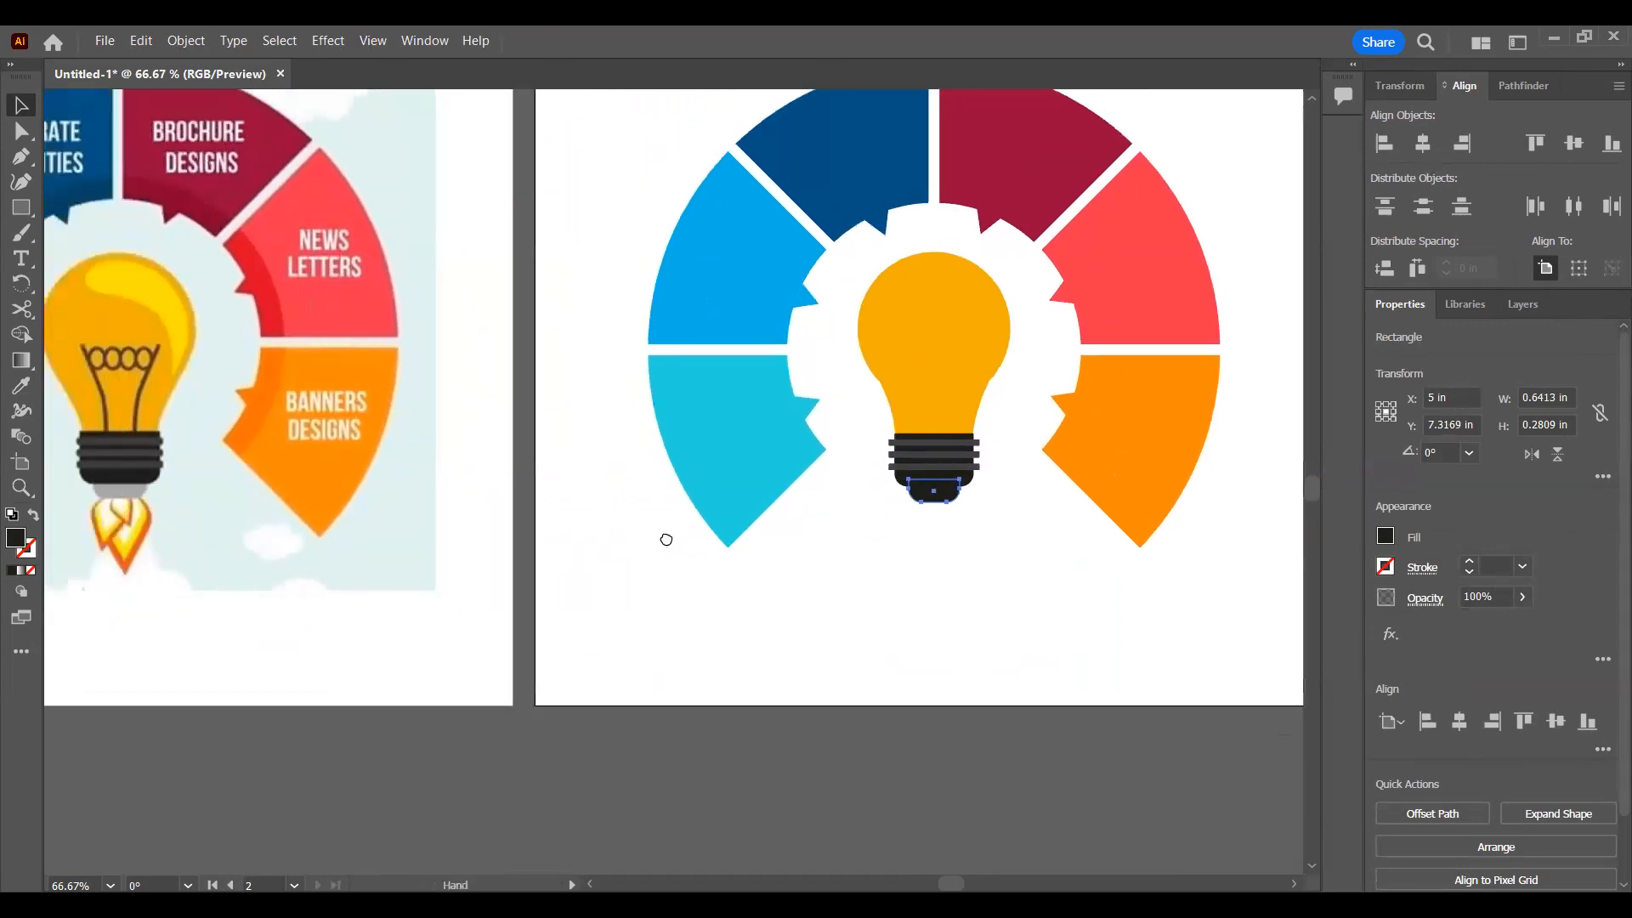
{"action": "key", "text": "i"}
{"action": "left_click", "coordinate": [228, 470]}
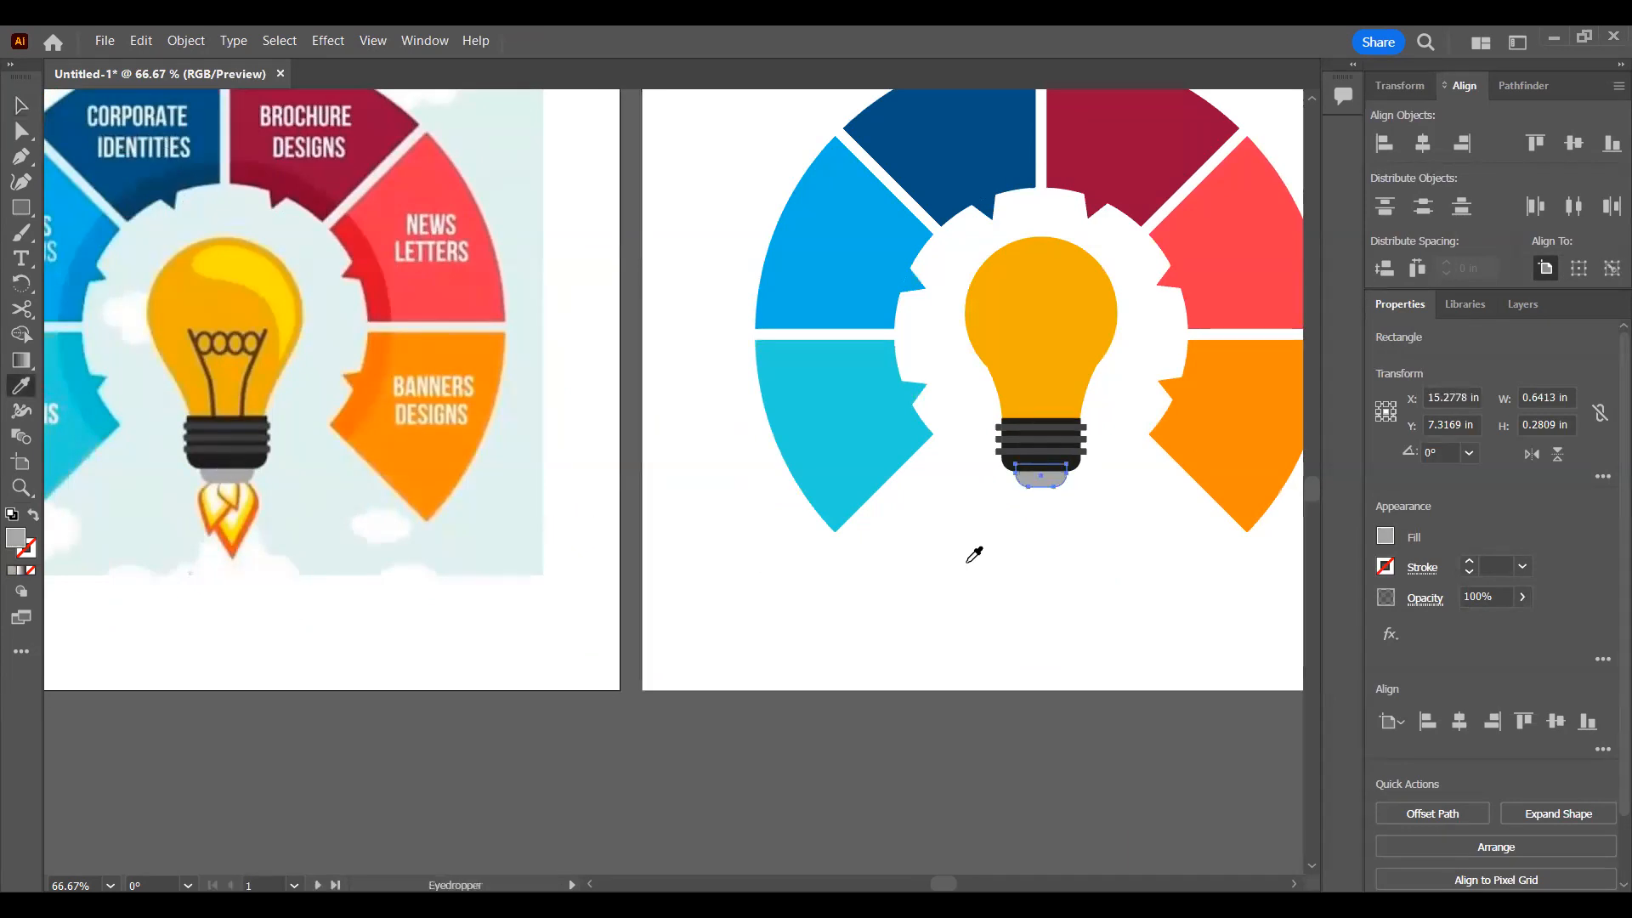
{"action": "key", "text": "v"}
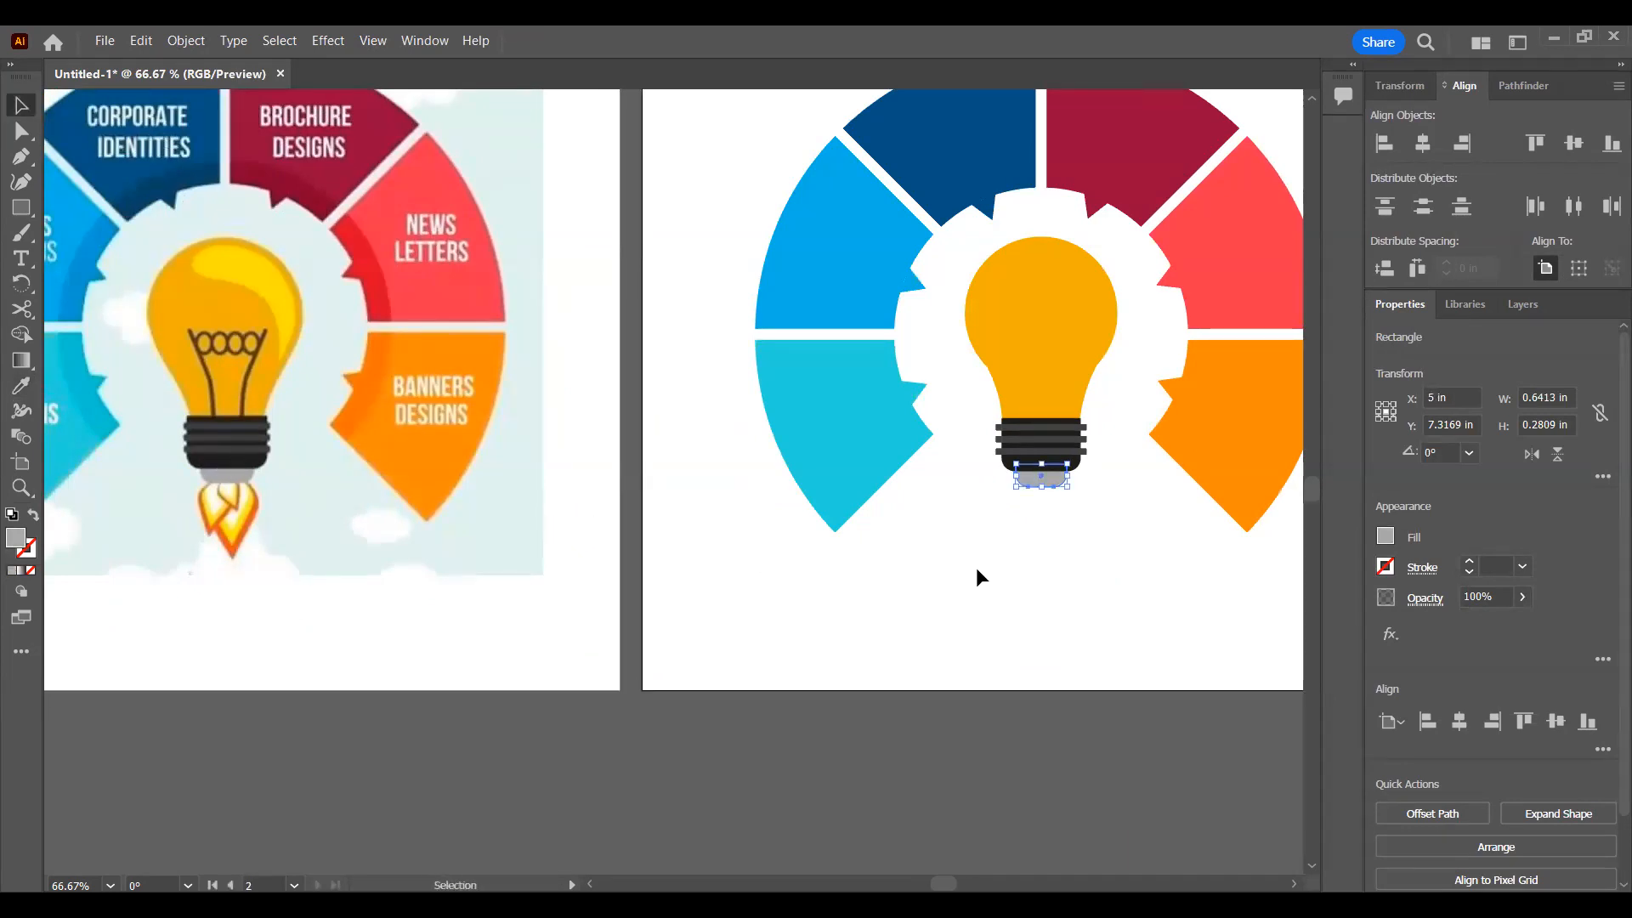
{"action": "left_click", "coordinate": [976, 569]}
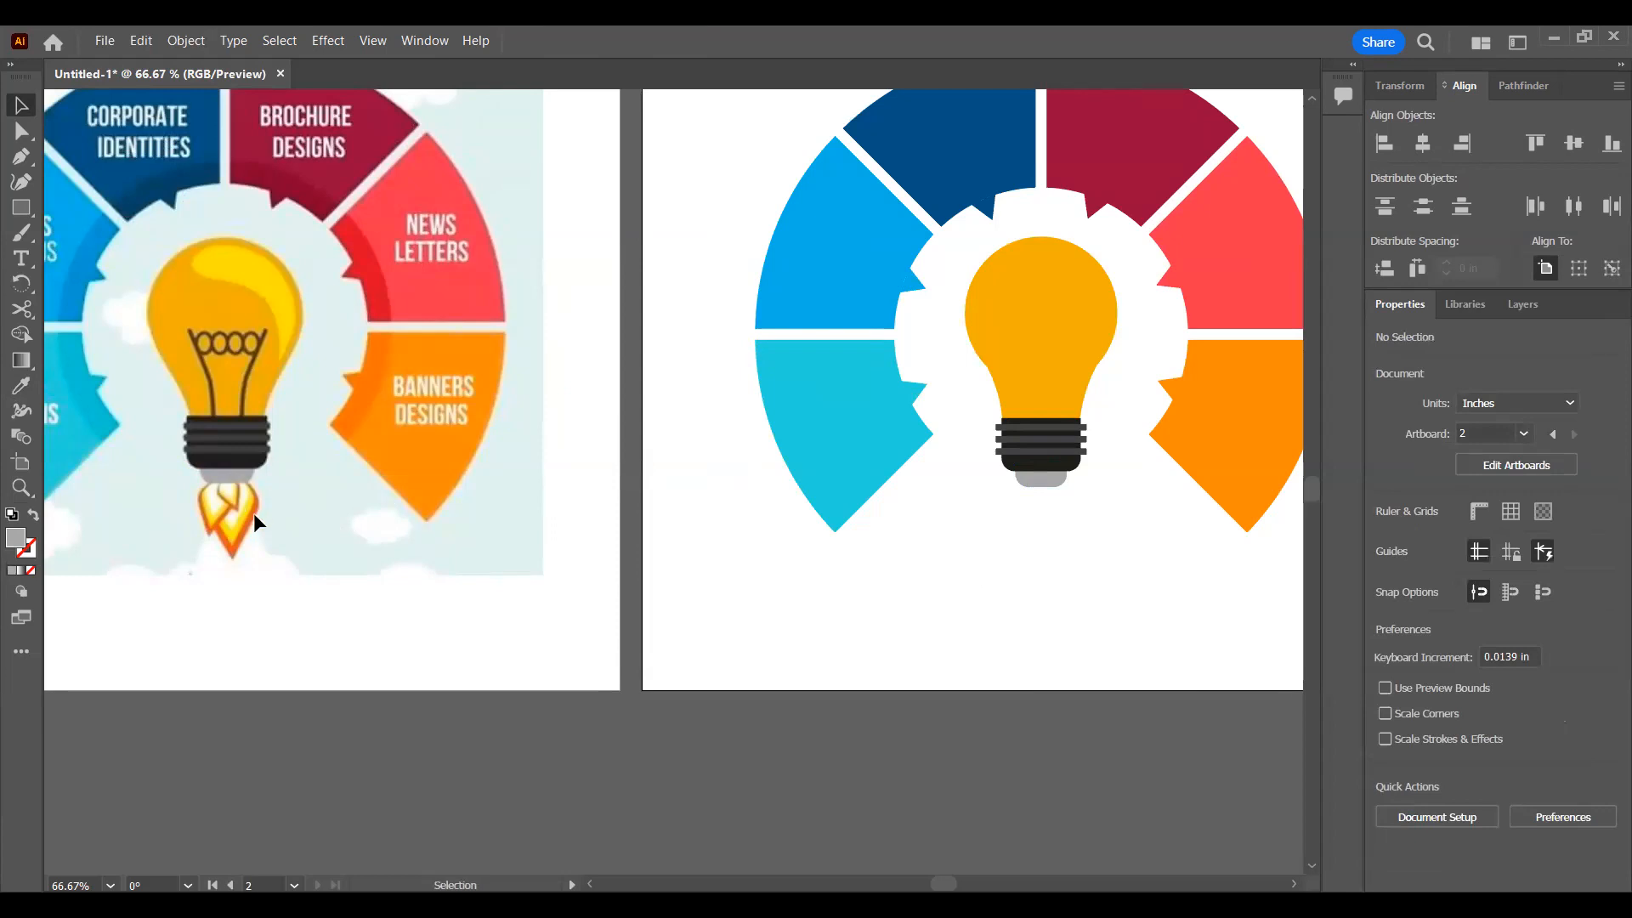
Step: Draw a small vertical ellipse about 0.39 by 0.62 in just below the bulb's grey cap on the second artboard
{"action": "left_click", "coordinate": [27, 213]}
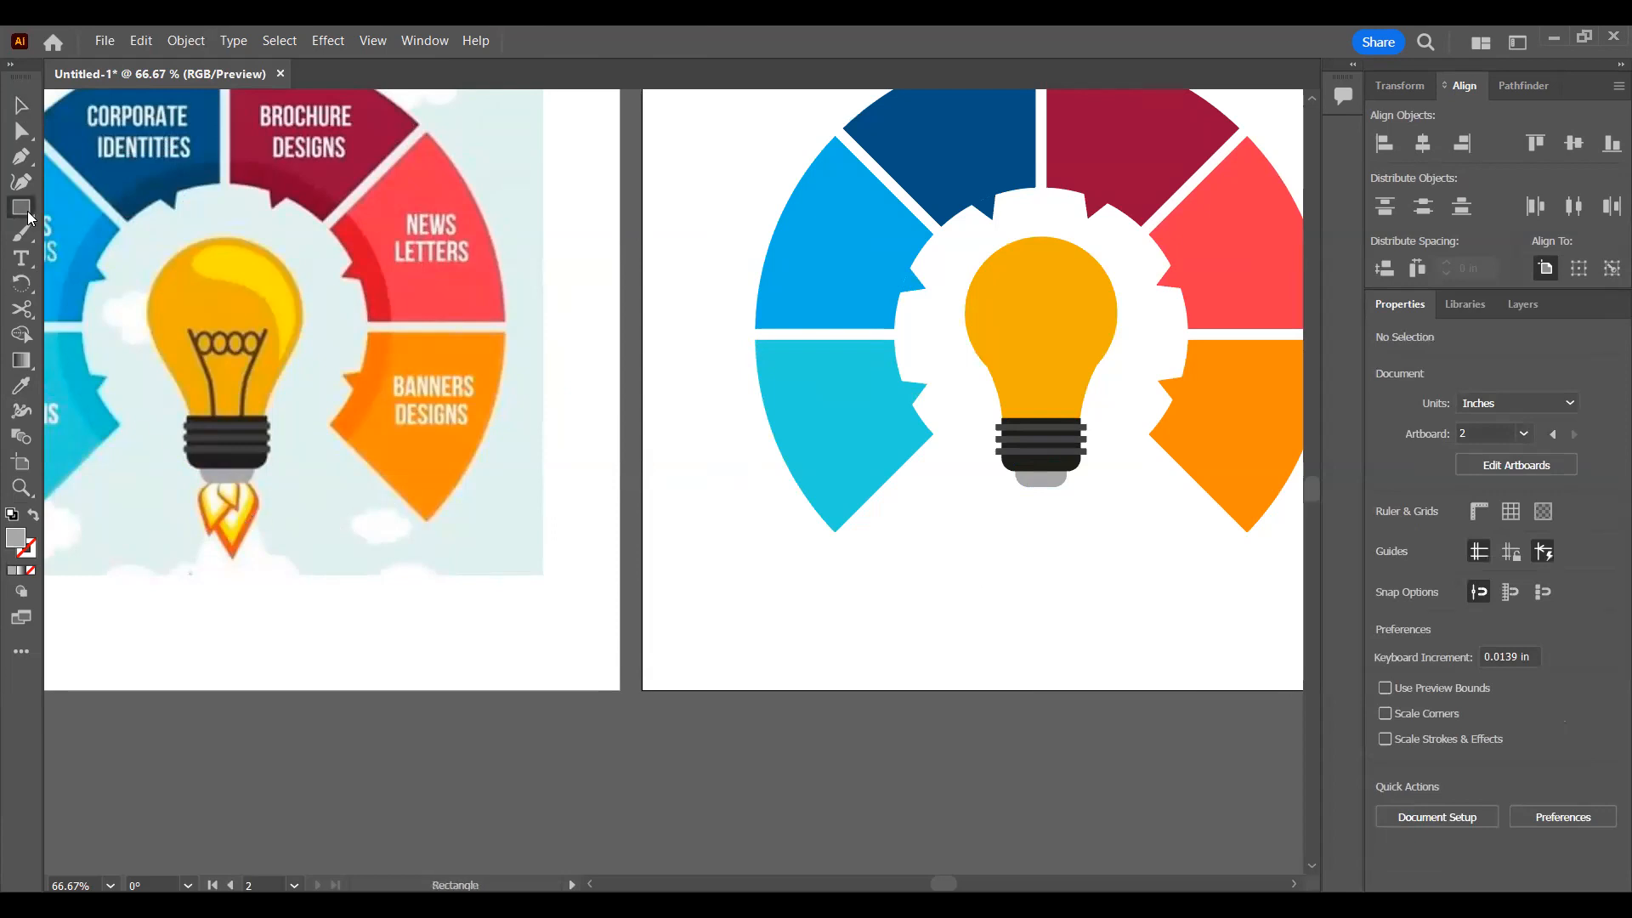
{"action": "left_click", "coordinate": [106, 235]}
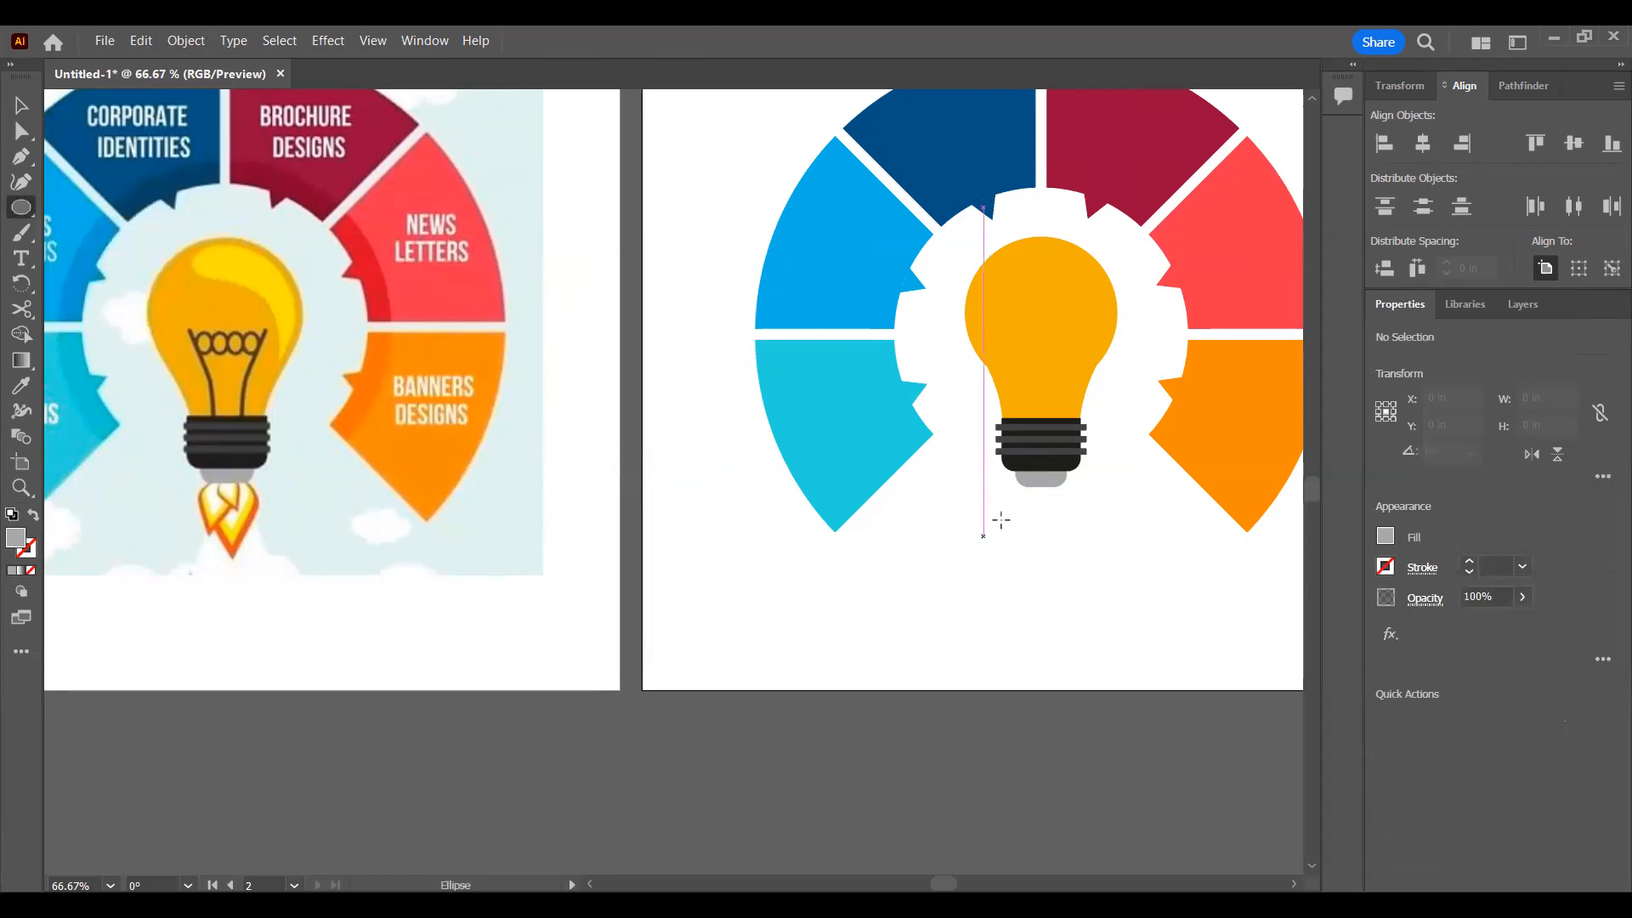
{"action": "left_click_drag", "start_coordinate": [1027, 508], "coordinate": [1060, 557]}
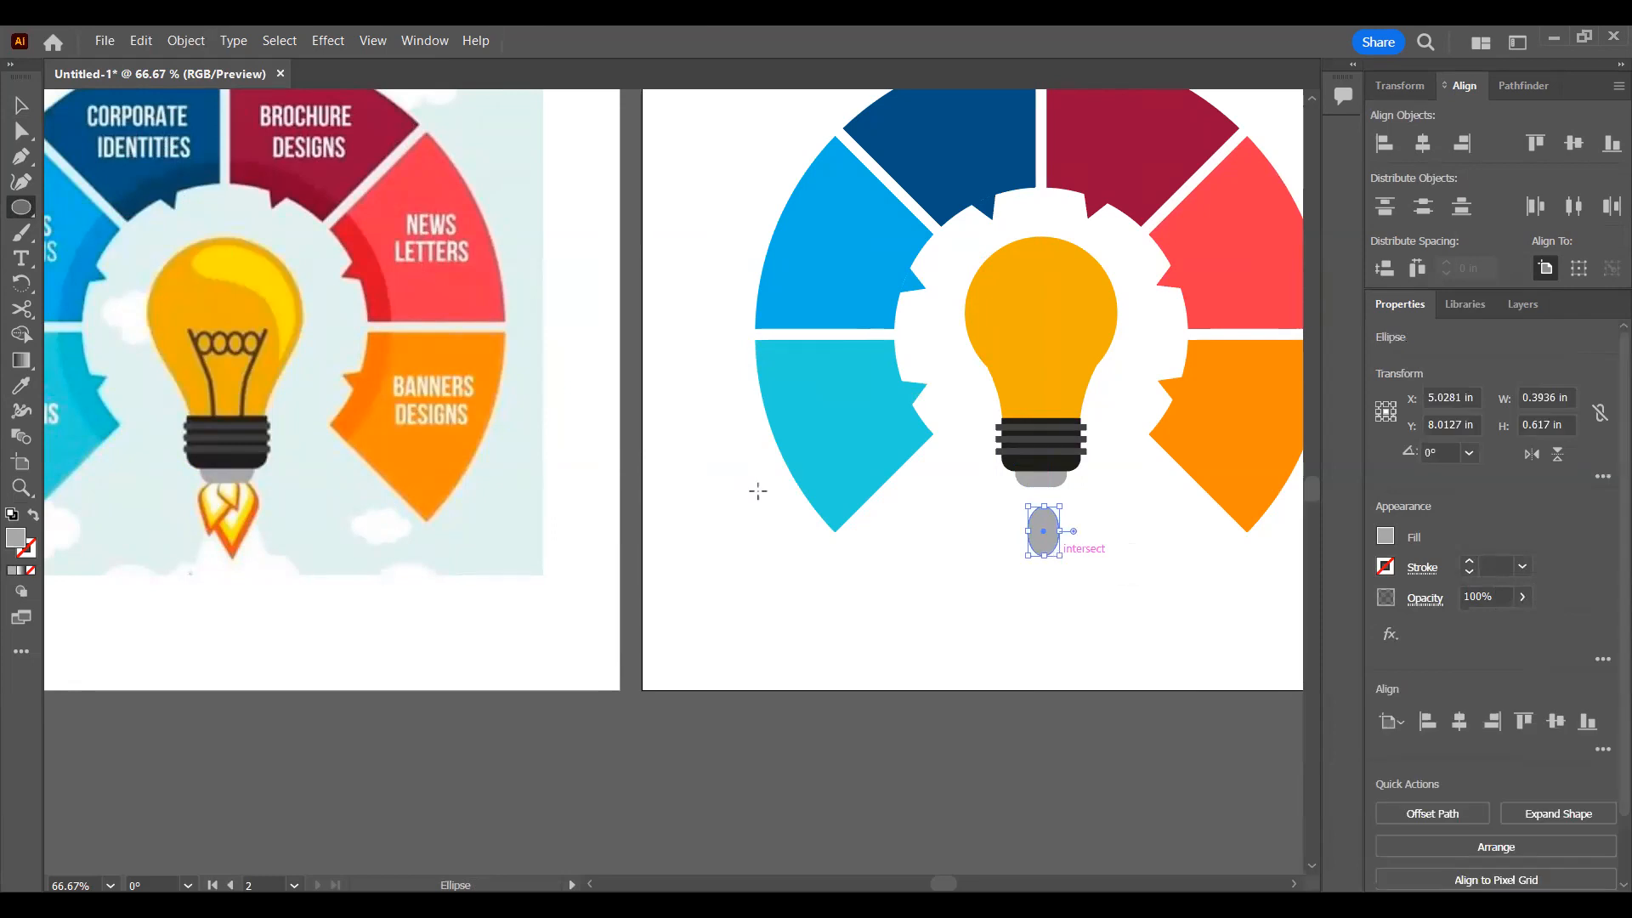
Step: Convert the ellipse's lowest anchor point to a corner so the shape becomes a downward-pointing teardrop
{"action": "key", "text": "a"}
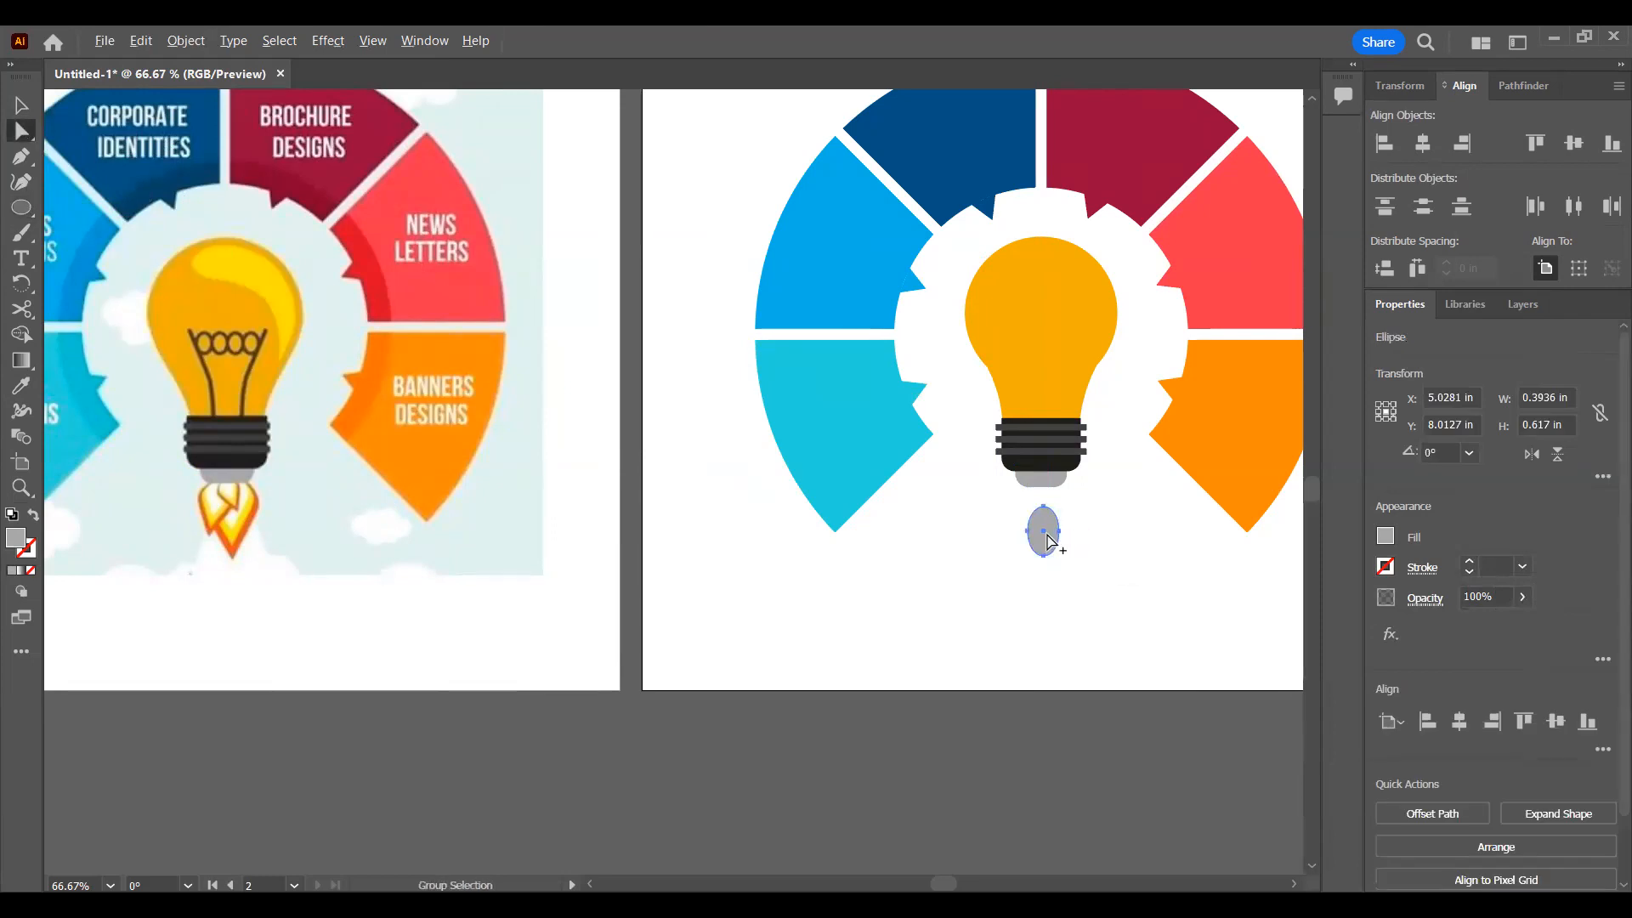
{"action": "scroll", "coordinate": [1046, 535], "scroll_direction": "up", "scroll_amount": 3}
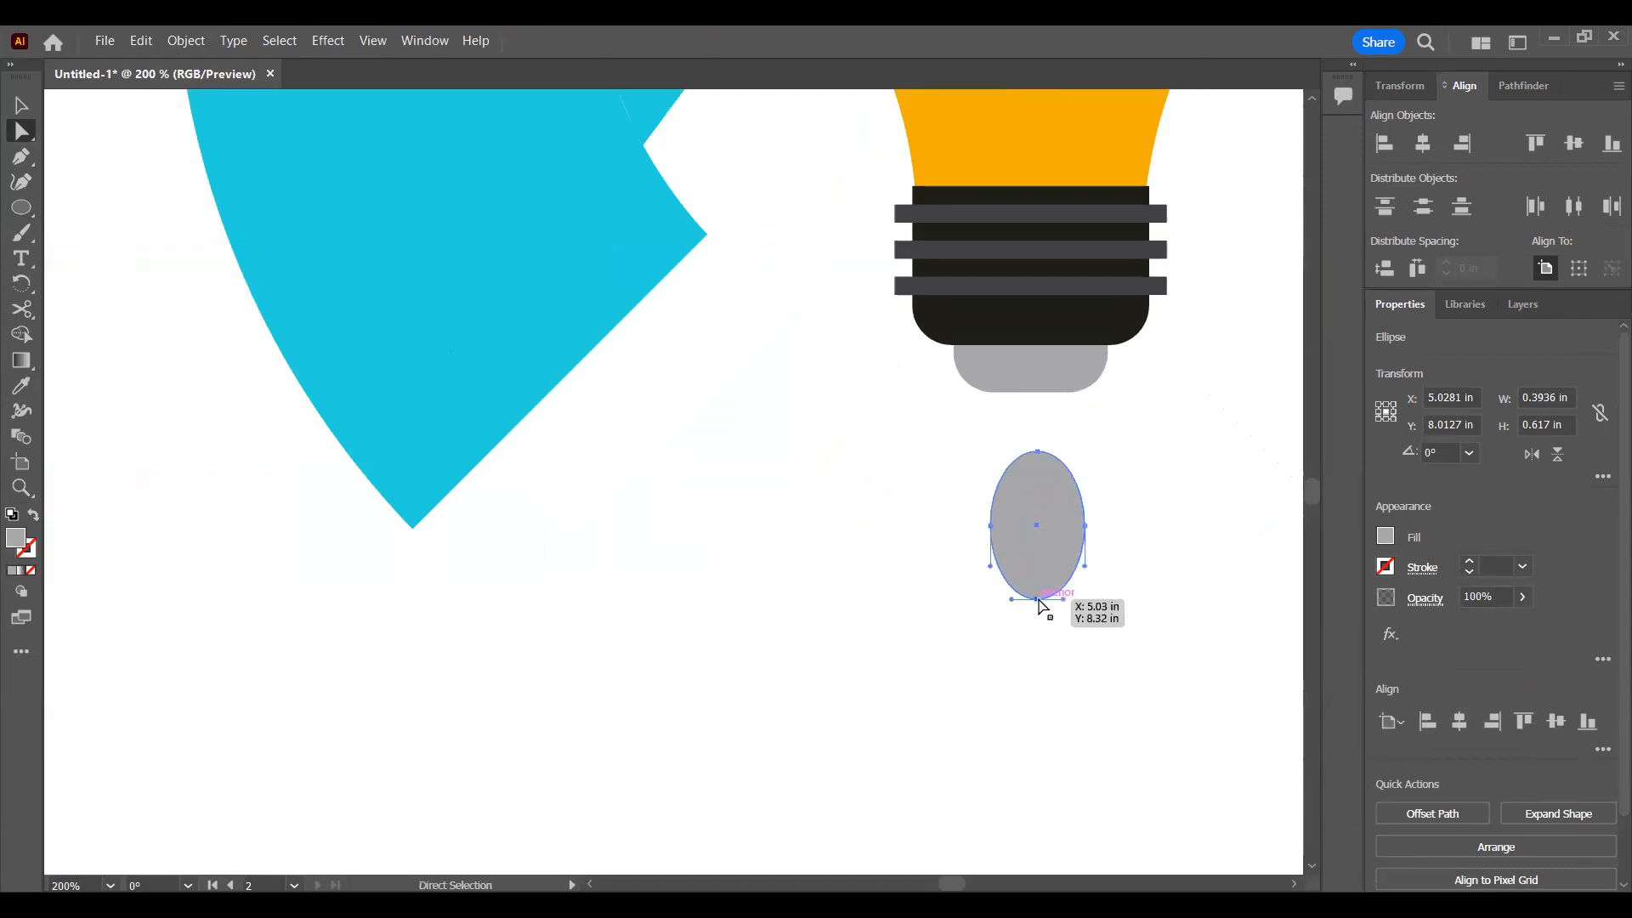
{"action": "left_click", "coordinate": [1087, 528]}
{"action": "left_click", "coordinate": [1085, 526]}
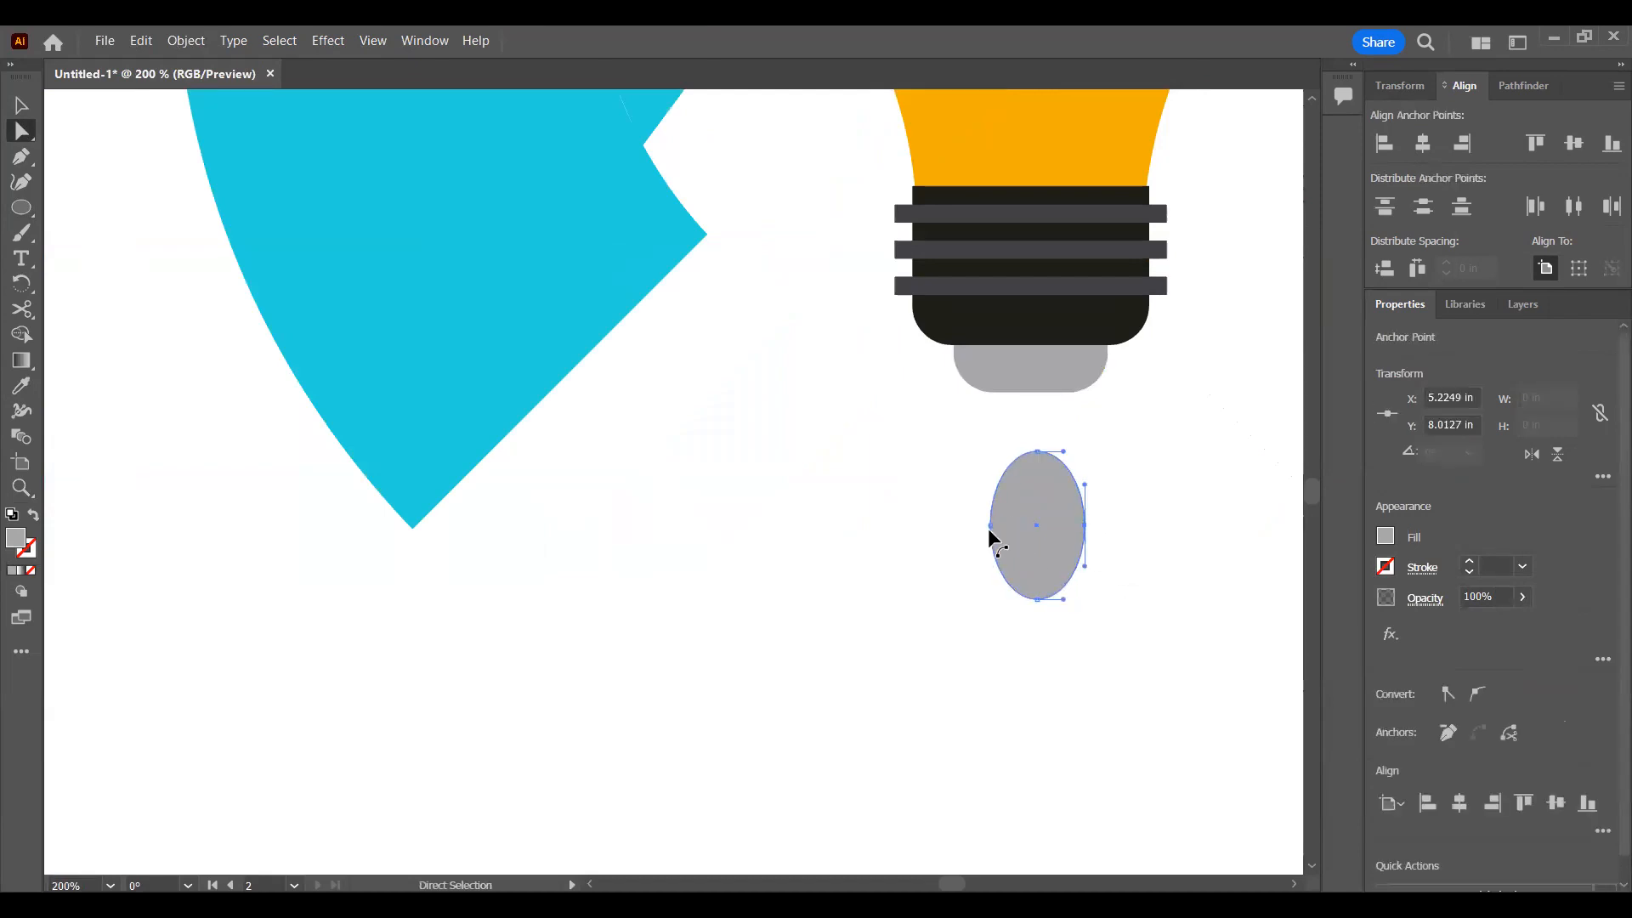
{"action": "left_click", "coordinate": [1045, 481]}
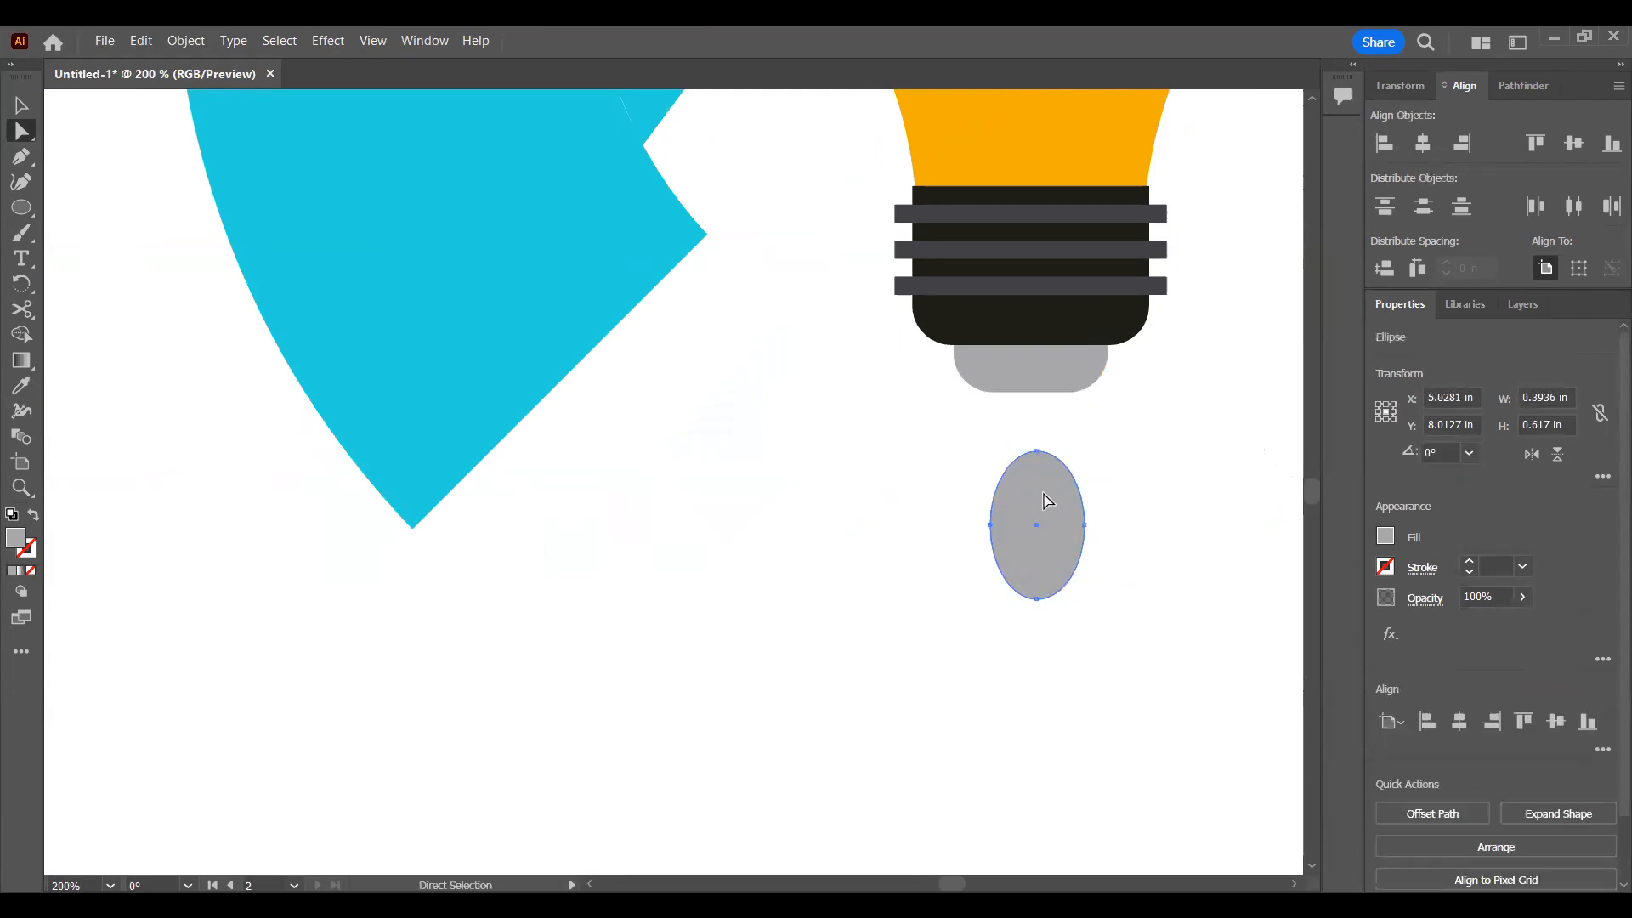
{"action": "left_click", "coordinate": [1038, 599]}
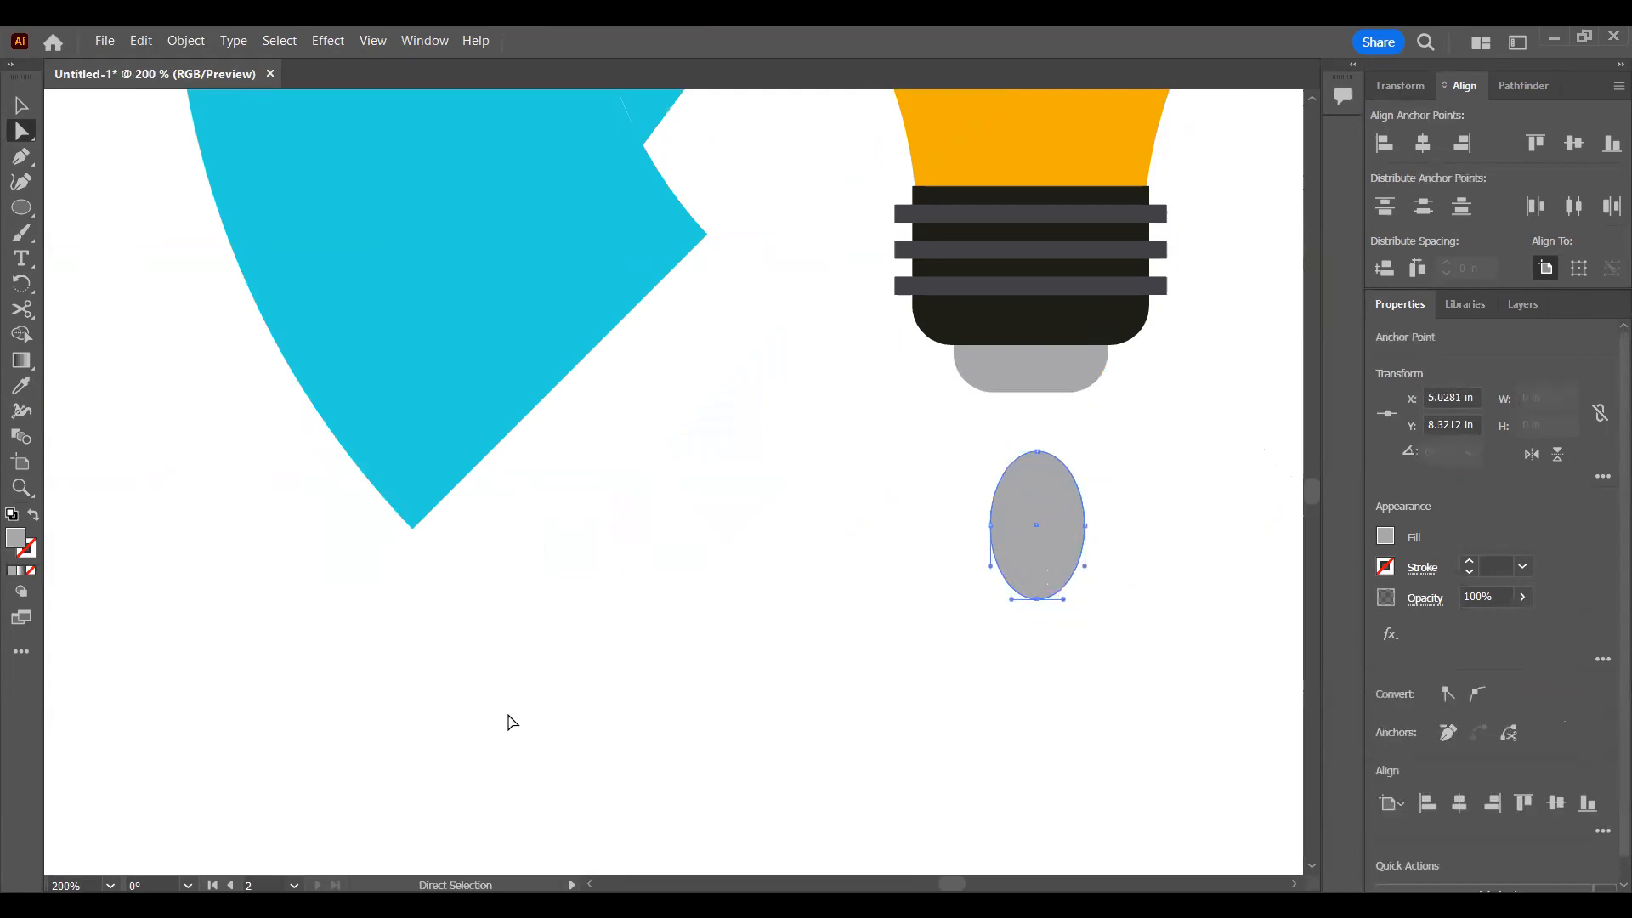
{"action": "scroll", "coordinate": [457, 692], "scroll_direction": "down", "scroll_amount": 1}
{"action": "left_click_drag", "start_coordinate": [910, 495], "coordinate": [1341, 481]}
{"action": "left_click_drag", "start_coordinate": [1038, 486], "coordinate": [1162, 485]}
{"action": "left_click_drag", "start_coordinate": [1252, 539], "coordinate": [522, 493]}
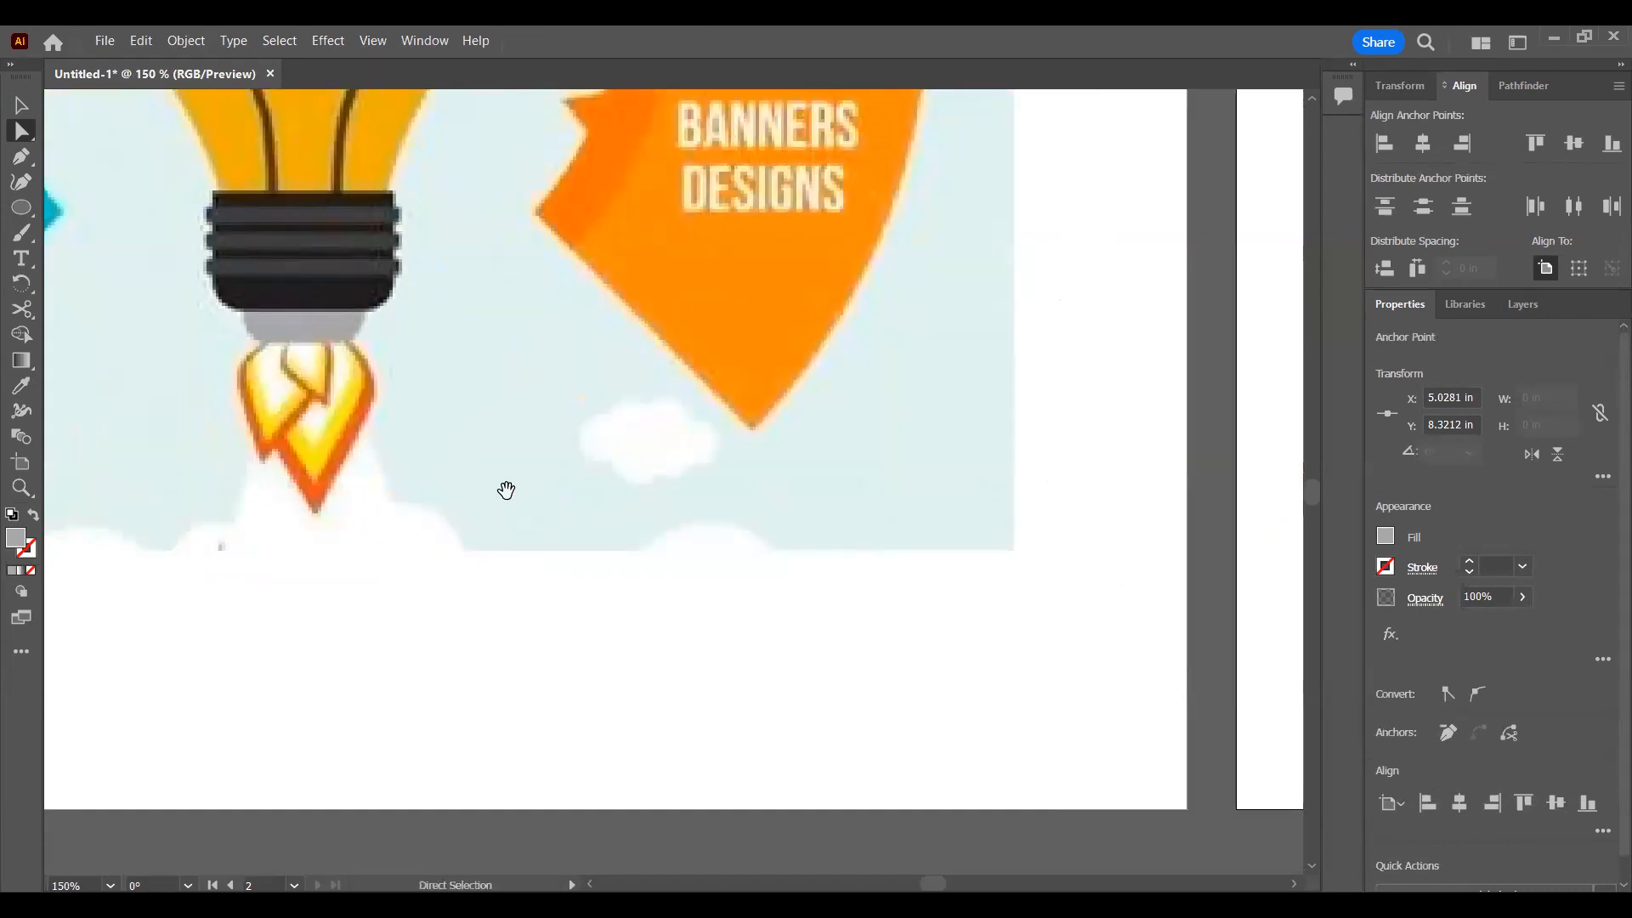
{"action": "left_click_drag", "start_coordinate": [1037, 472], "coordinate": [277, 634]}
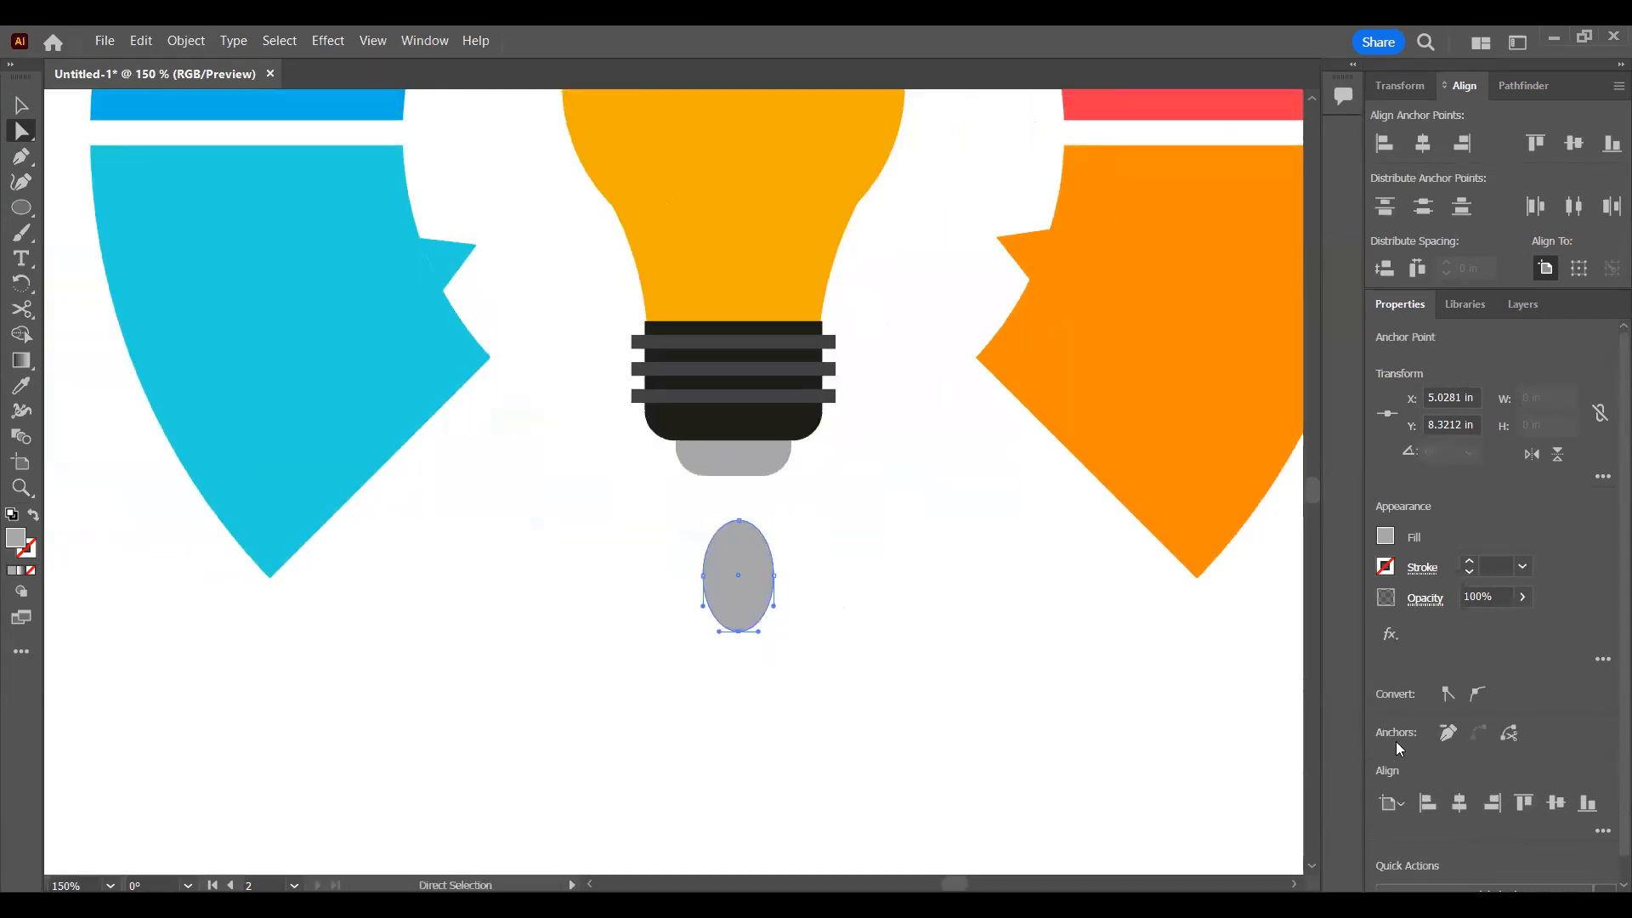
{"action": "left_click", "coordinate": [1448, 695]}
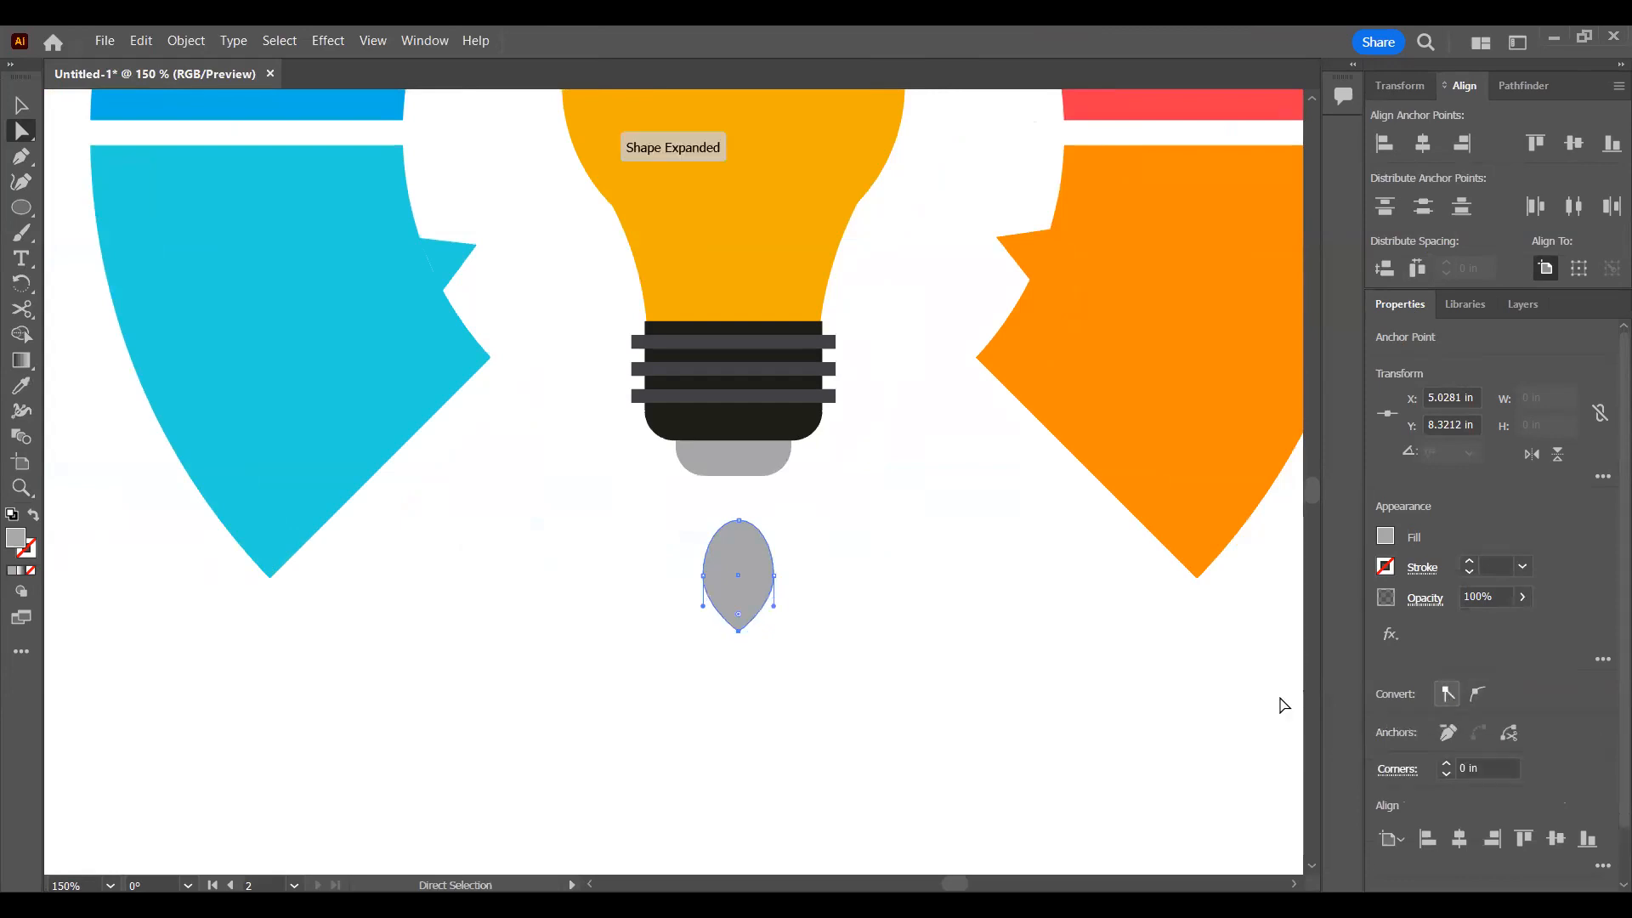
Step: Place the teardrop against the bulb's cap, rotate it to about 348.3° and resize it to about 0.48 by 0.63 in
{"action": "left_click_drag", "start_coordinate": [741, 568], "coordinate": [715, 510]}
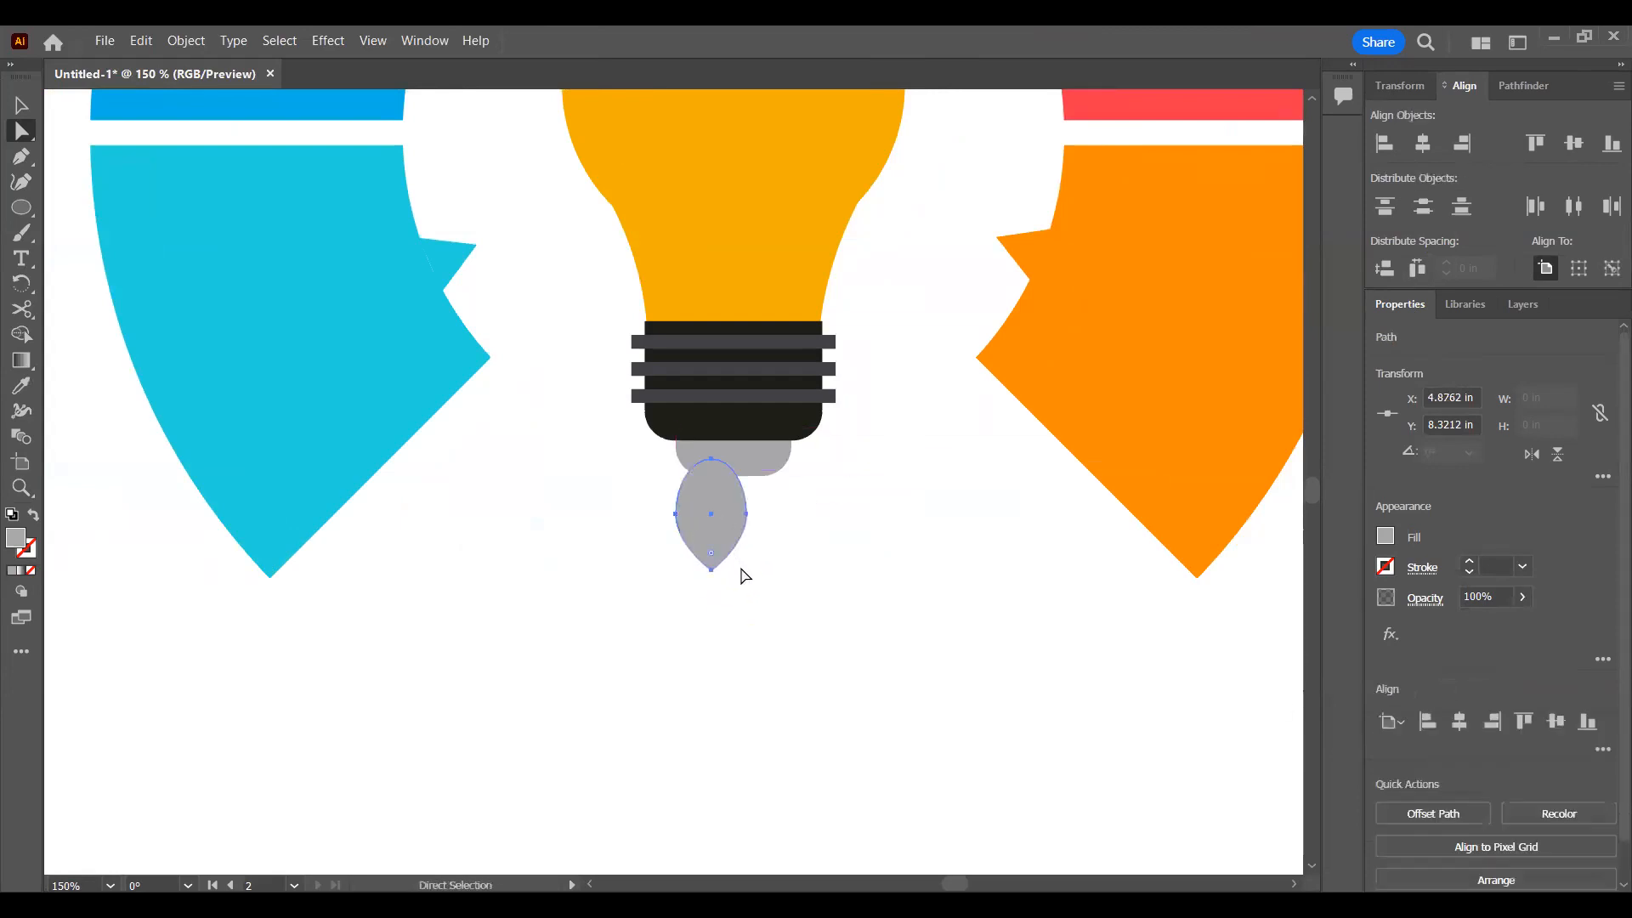
{"action": "key", "text": "v"}
{"action": "left_click_drag", "start_coordinate": [711, 569], "coordinate": [551, 629]}
{"action": "left_click", "coordinate": [748, 605]}
{"action": "left_click", "coordinate": [714, 548]}
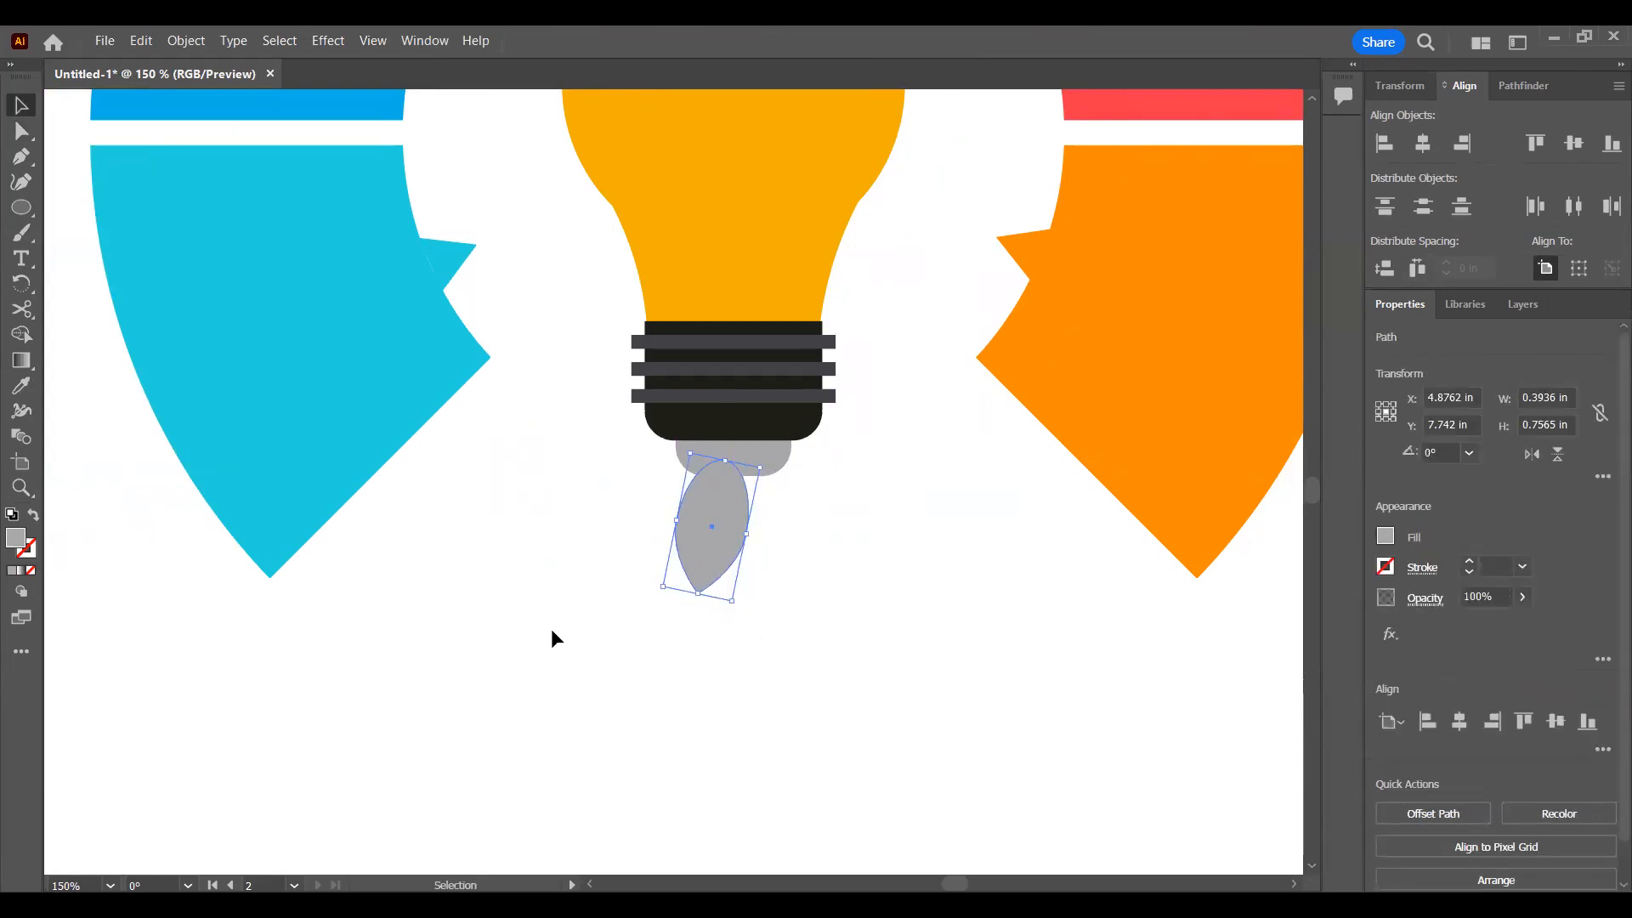
{"action": "scroll", "coordinate": [544, 629], "scroll_direction": "down", "scroll_amount": 5}
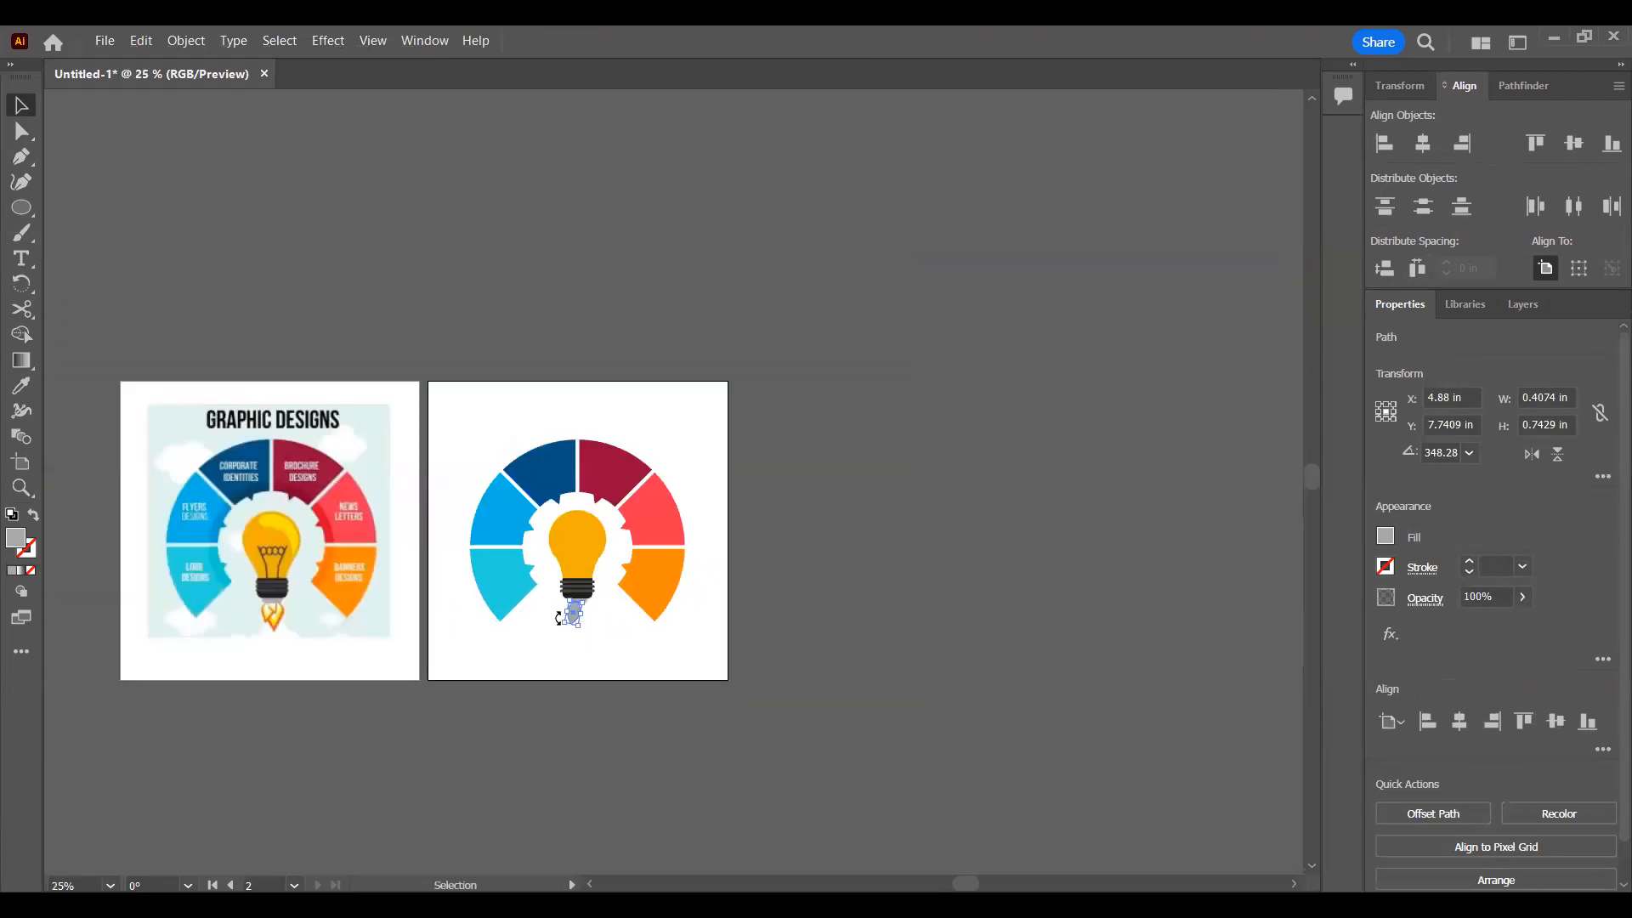
{"action": "scroll", "coordinate": [620, 630], "scroll_direction": "up", "scroll_amount": 5}
{"action": "left_click_drag", "start_coordinate": [668, 533], "coordinate": [706, 539]}
{"action": "left_click_drag", "start_coordinate": [593, 655], "coordinate": [605, 612]}
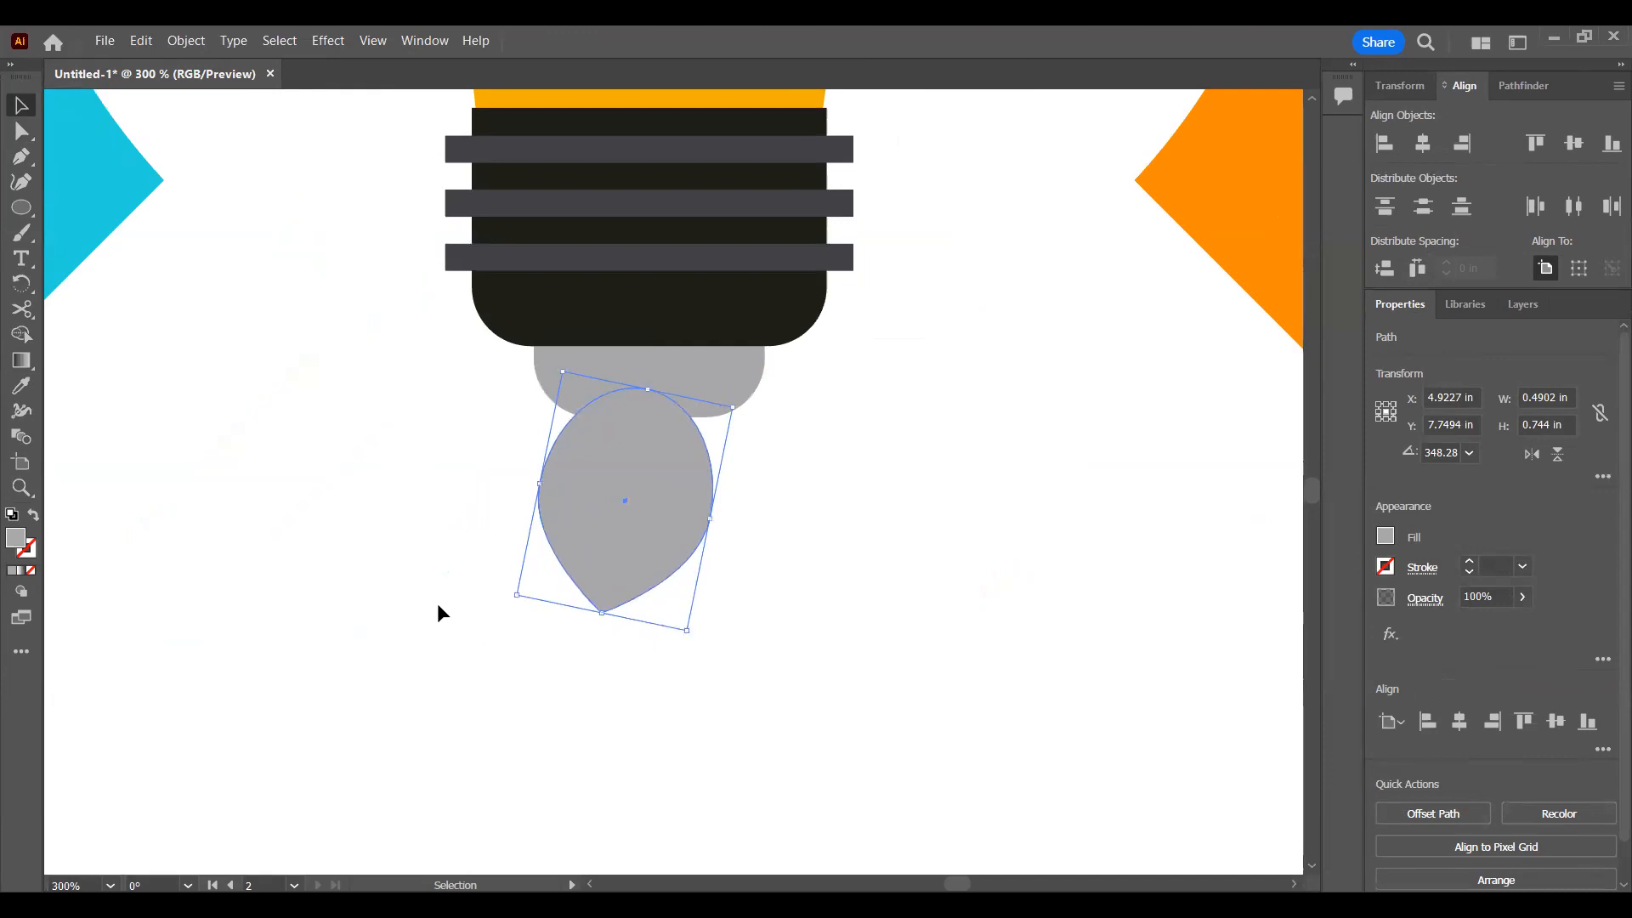
Step: Move the teardrop beside the reference flame on the first artboard and stretch it to about 0.49 by 0.81 in
{"action": "scroll", "coordinate": [593, 581], "scroll_direction": "down", "scroll_amount": 2}
{"action": "scroll", "coordinate": [408, 546], "scroll_direction": "down", "scroll_amount": 4}
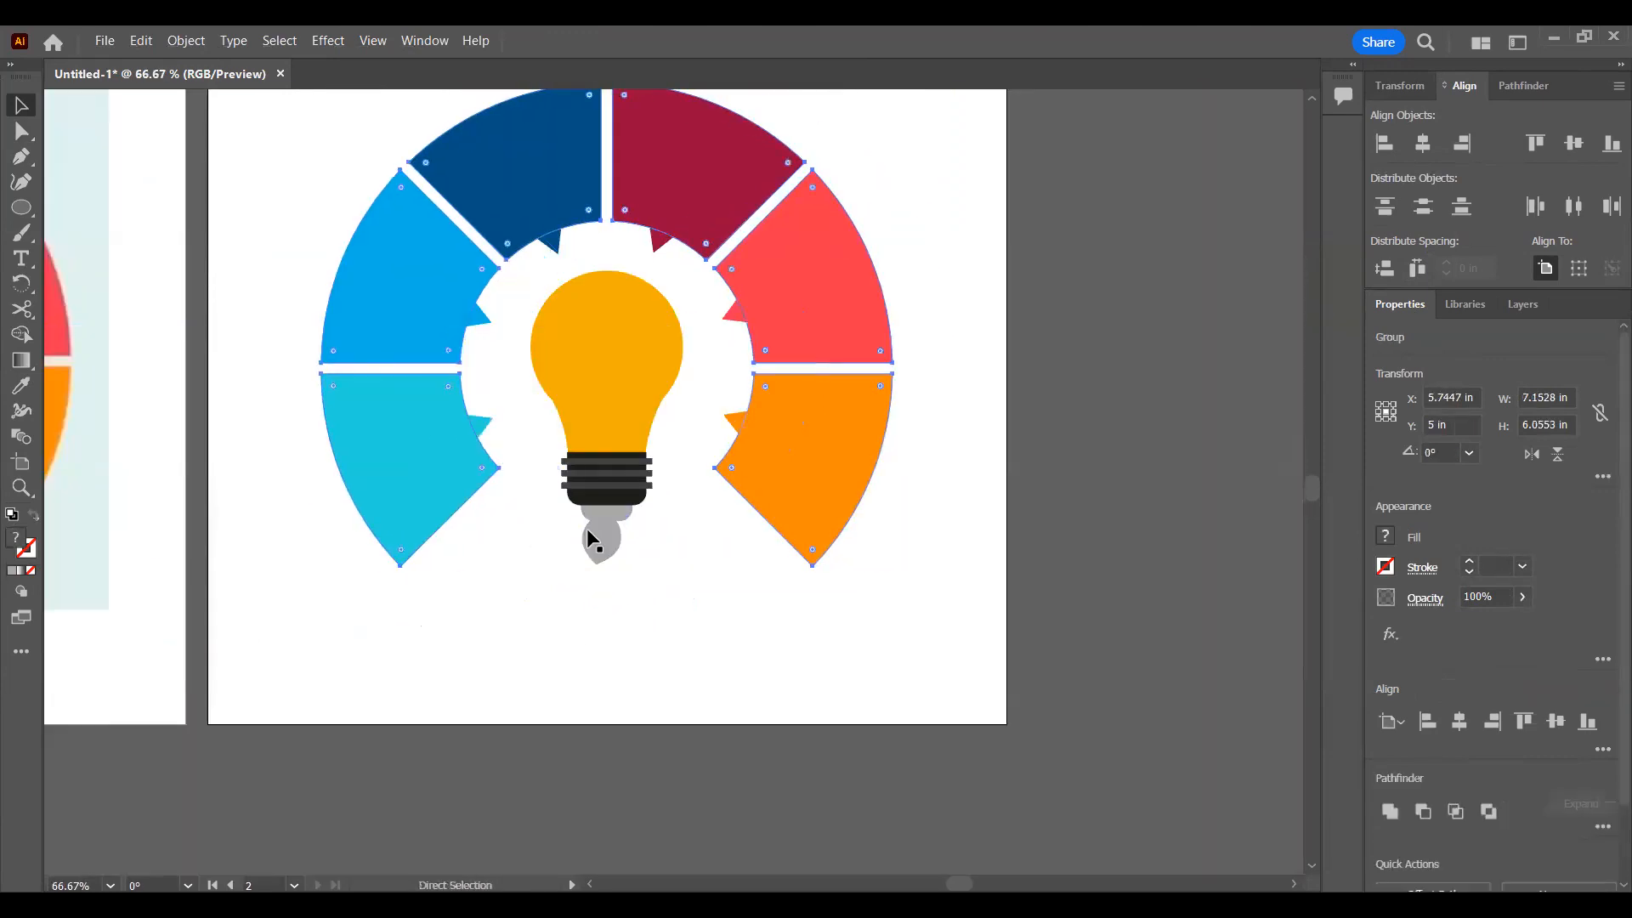
{"action": "left_click", "coordinate": [604, 537]}
{"action": "left_click_drag", "start_coordinate": [603, 537], "coordinate": [1001, 565]}
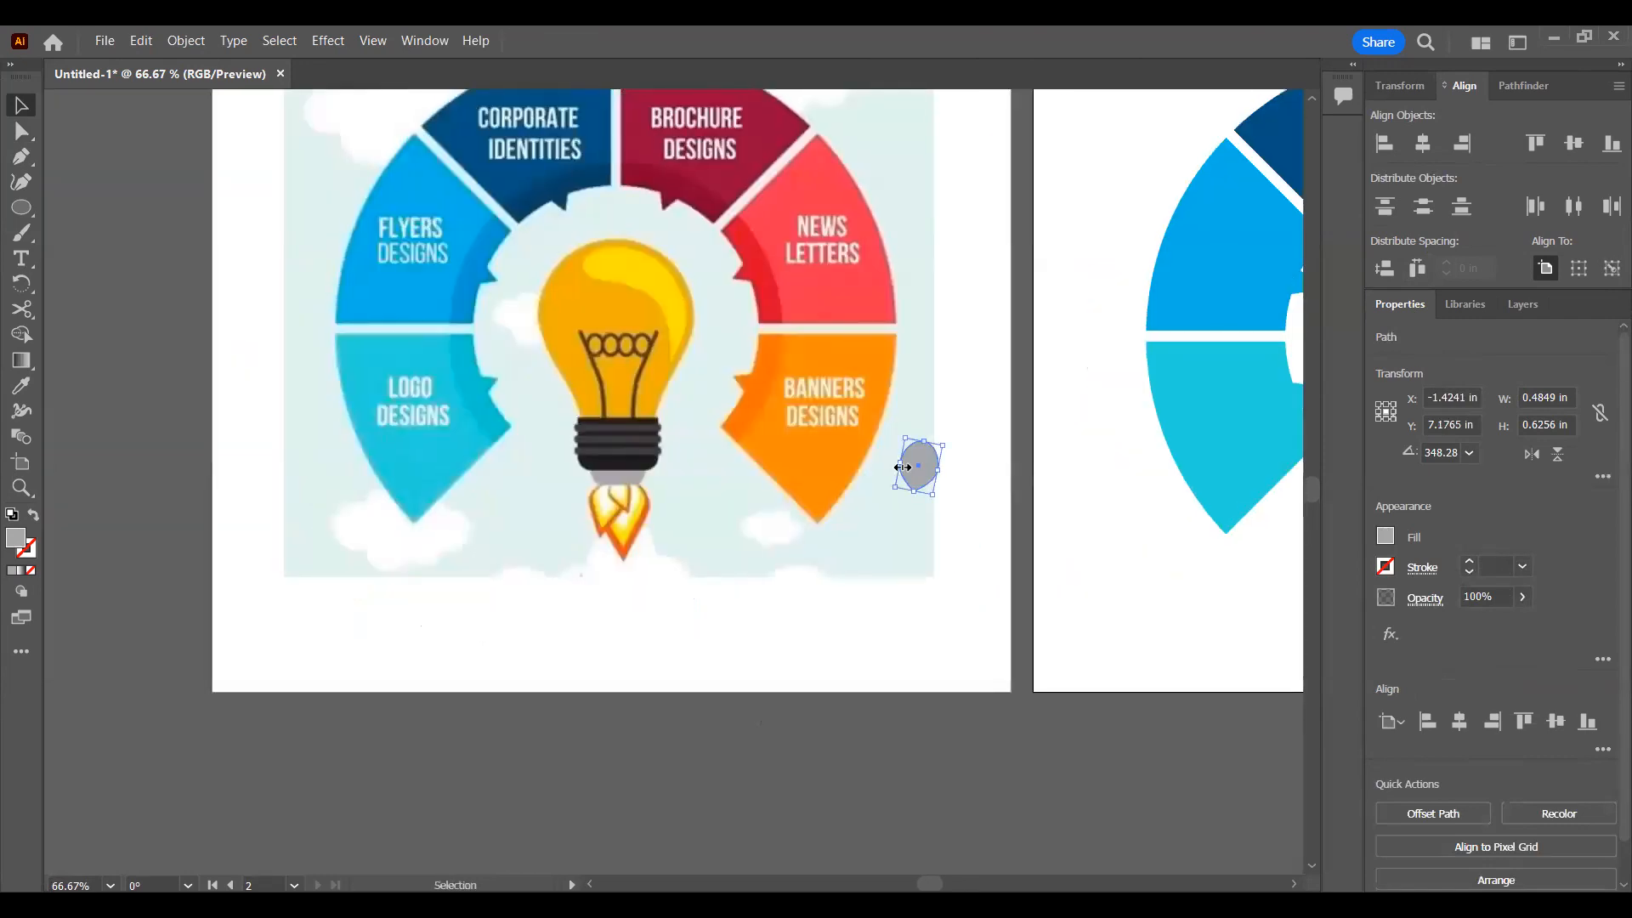
{"action": "left_click_drag", "start_coordinate": [919, 466], "coordinate": [555, 503]}
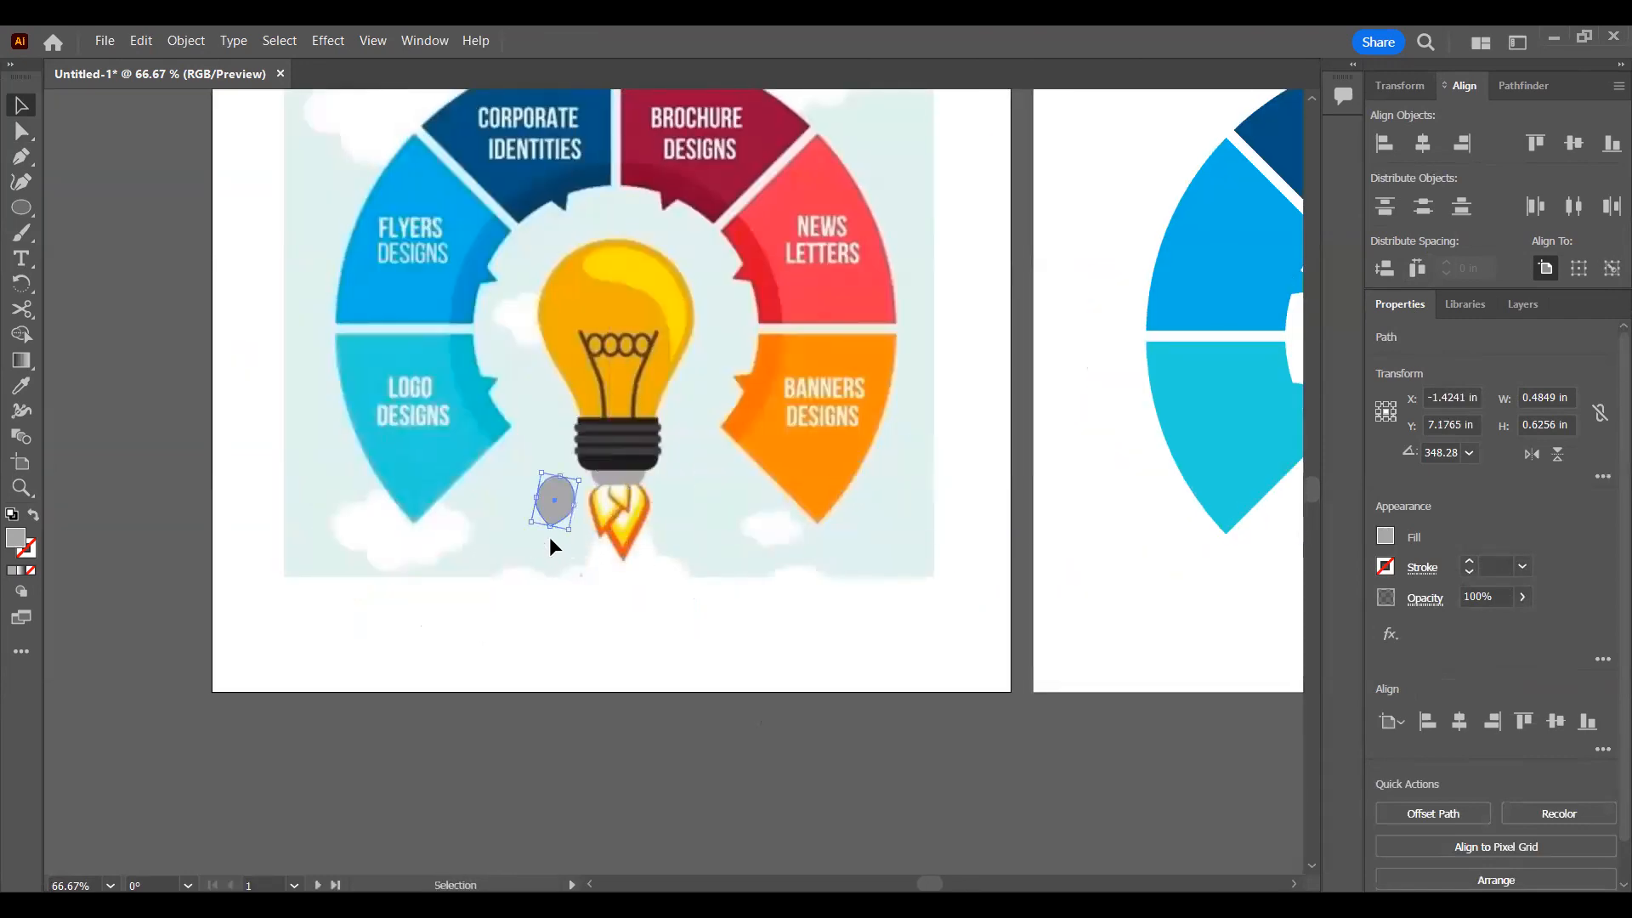
{"action": "scroll", "coordinate": [561, 437], "scroll_direction": "up", "scroll_amount": 3}
{"action": "left_click_drag", "start_coordinate": [565, 442], "coordinate": [588, 521]}
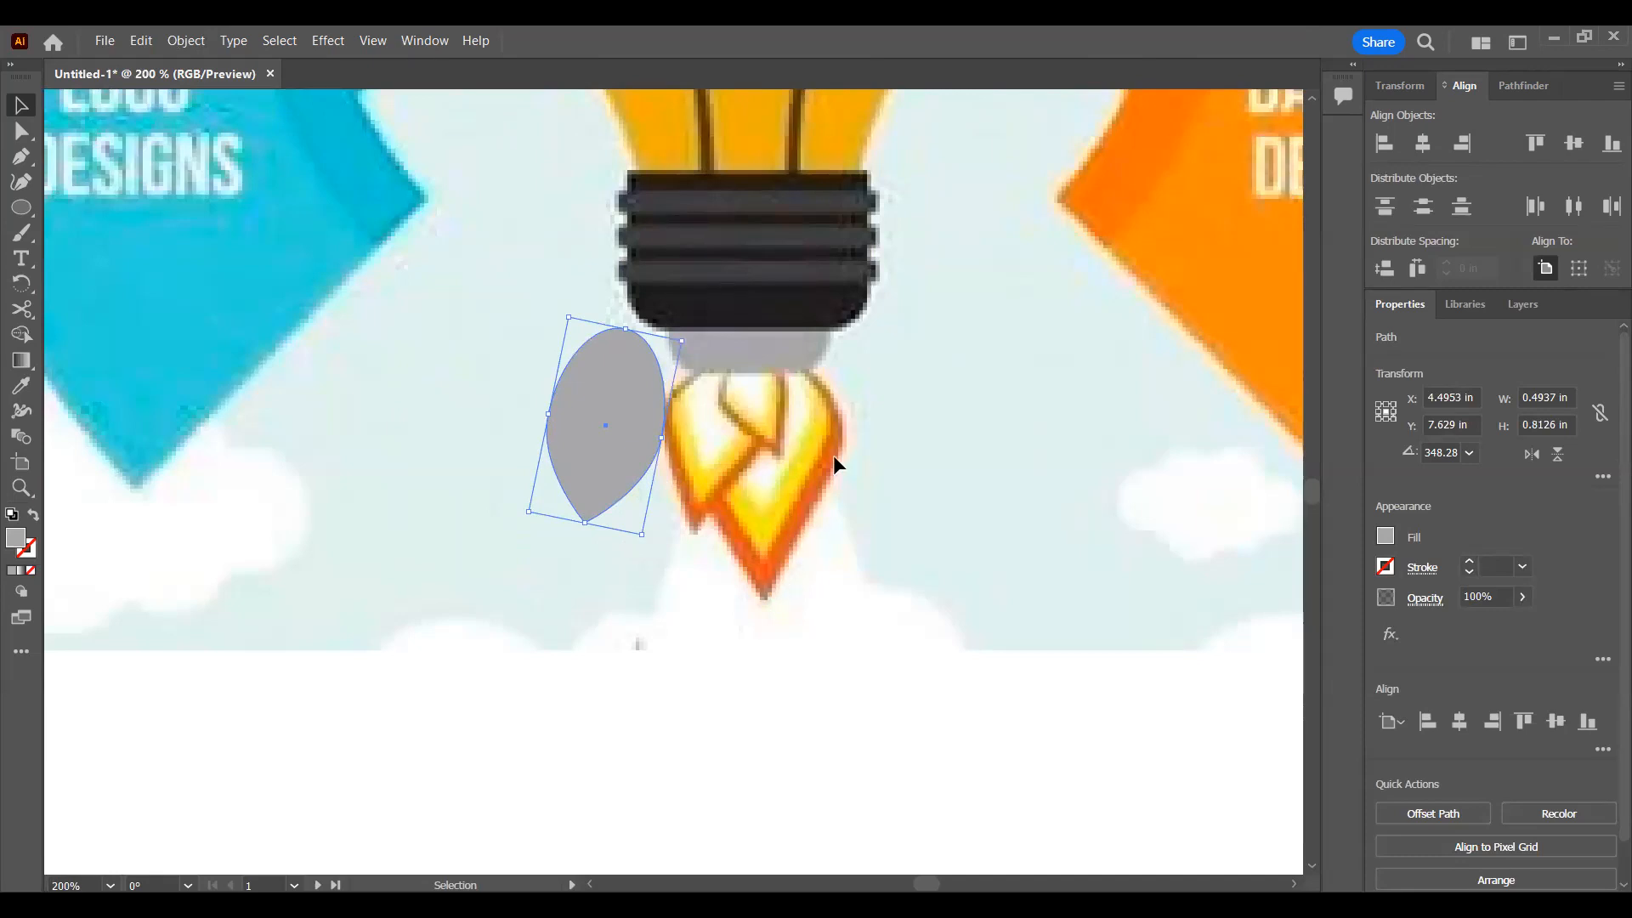
Step: Reshape the teardrop's tip with smooth-point handles pulled inward, and shift the tip about 0.05 in left and 0.09 in down
{"action": "key", "text": "a"}
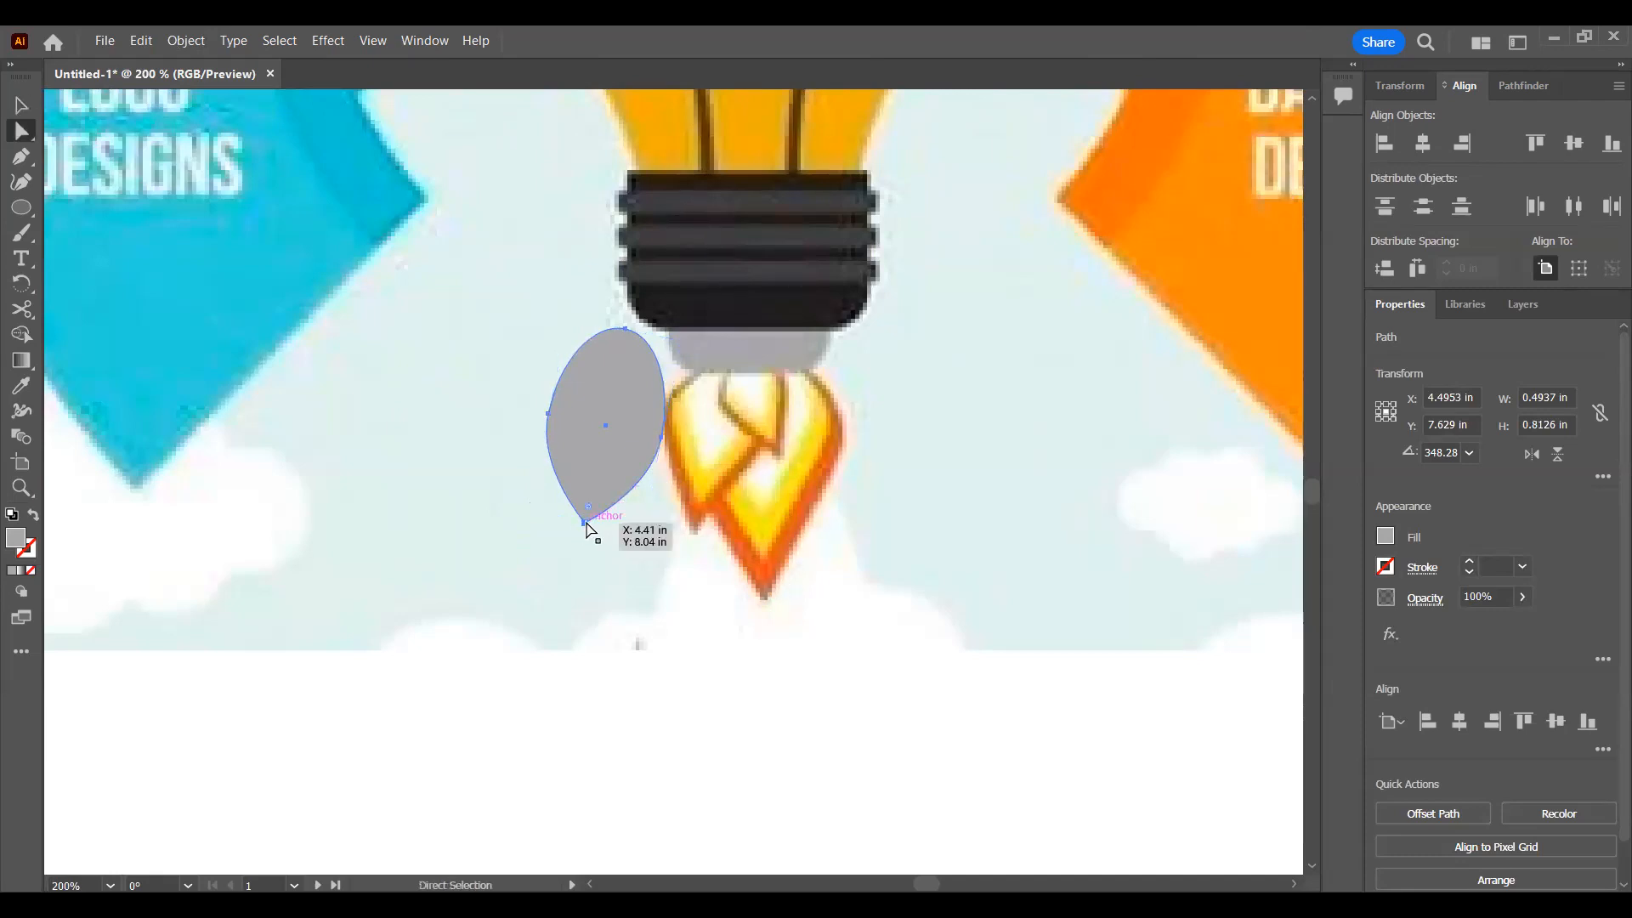
{"action": "left_click", "coordinate": [586, 522]}
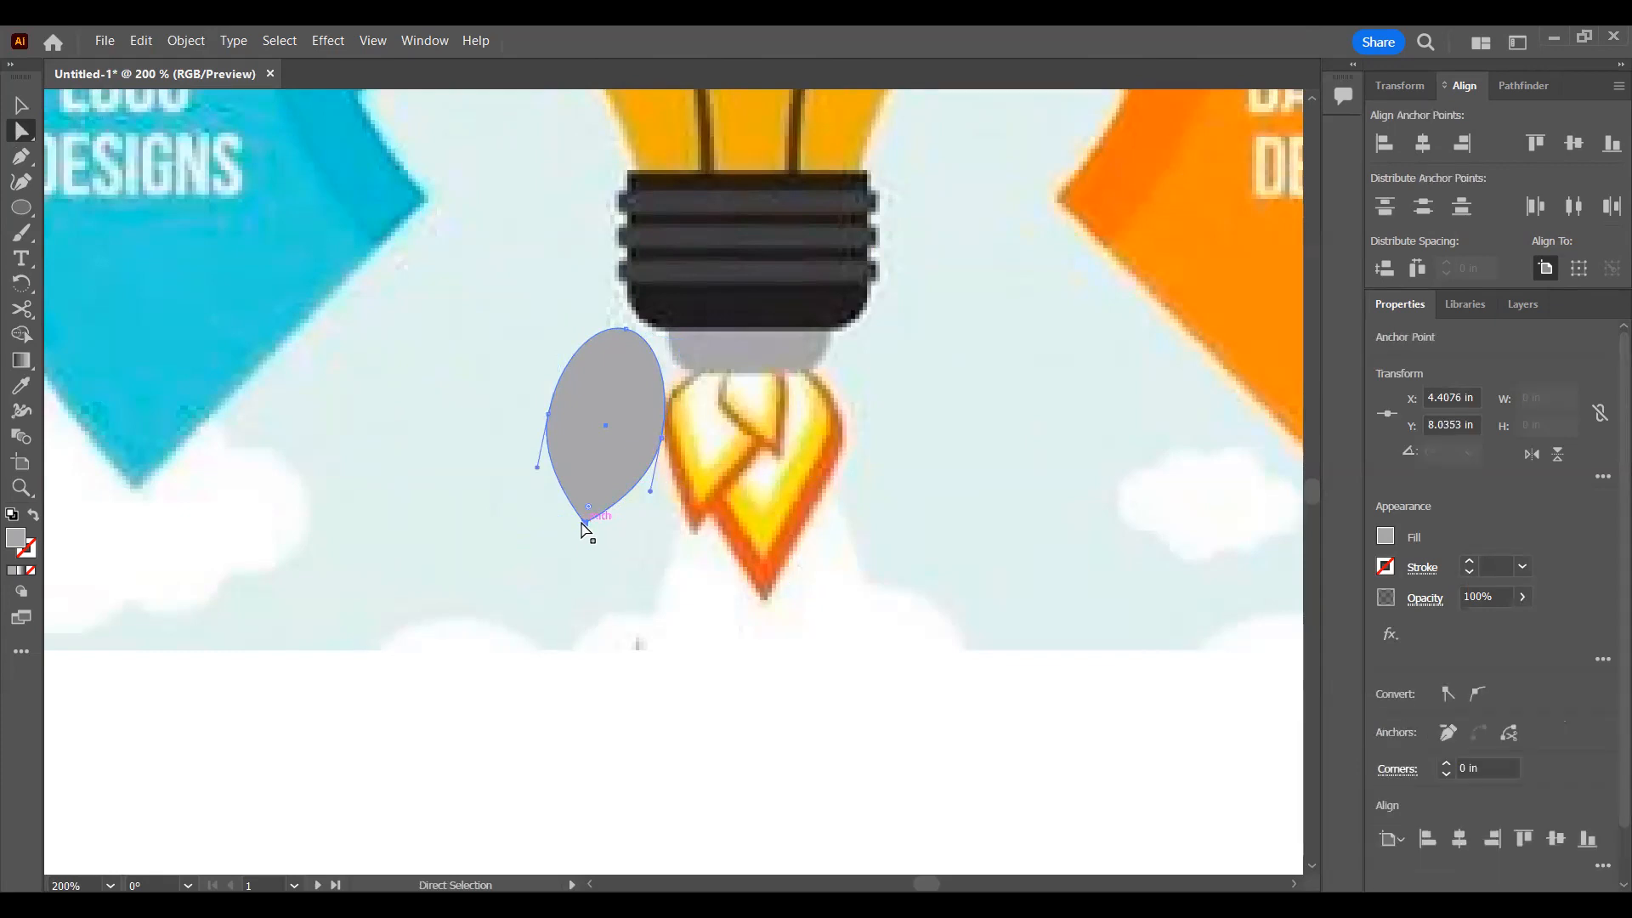
{"action": "left_click", "coordinate": [1477, 693]}
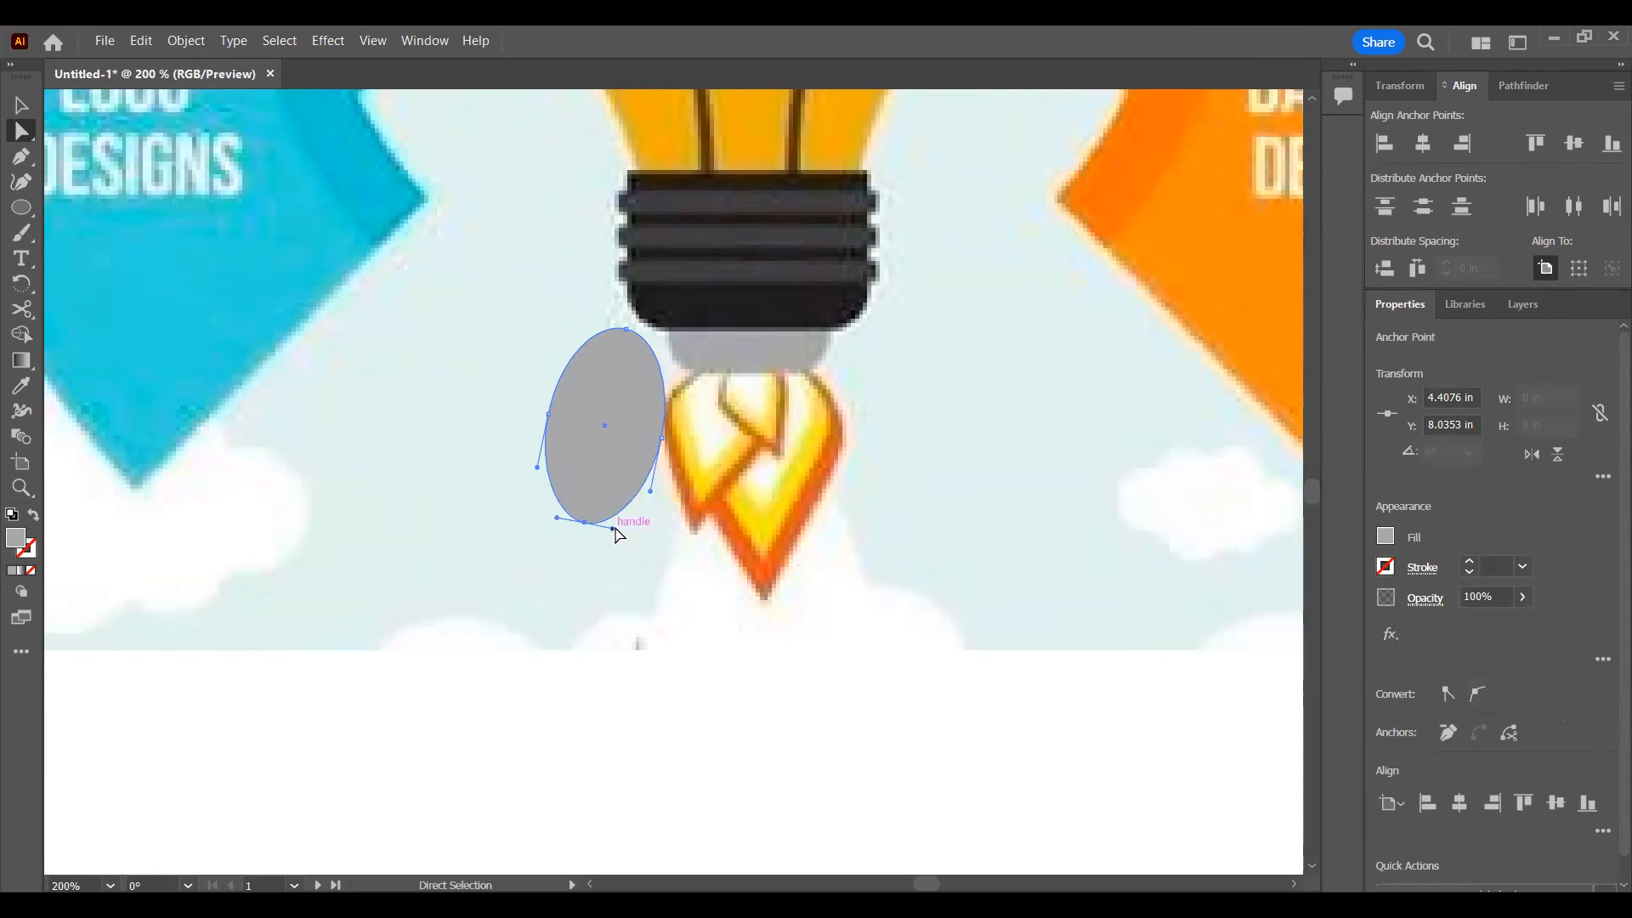
{"action": "mouse_move", "coordinate": [614, 493]}
{"action": "left_mouse_down"}
{"action": "mouse_move", "coordinate": [615, 475]}
{"action": "mouse_move", "coordinate": [612, 492]}
{"action": "left_mouse_up"}
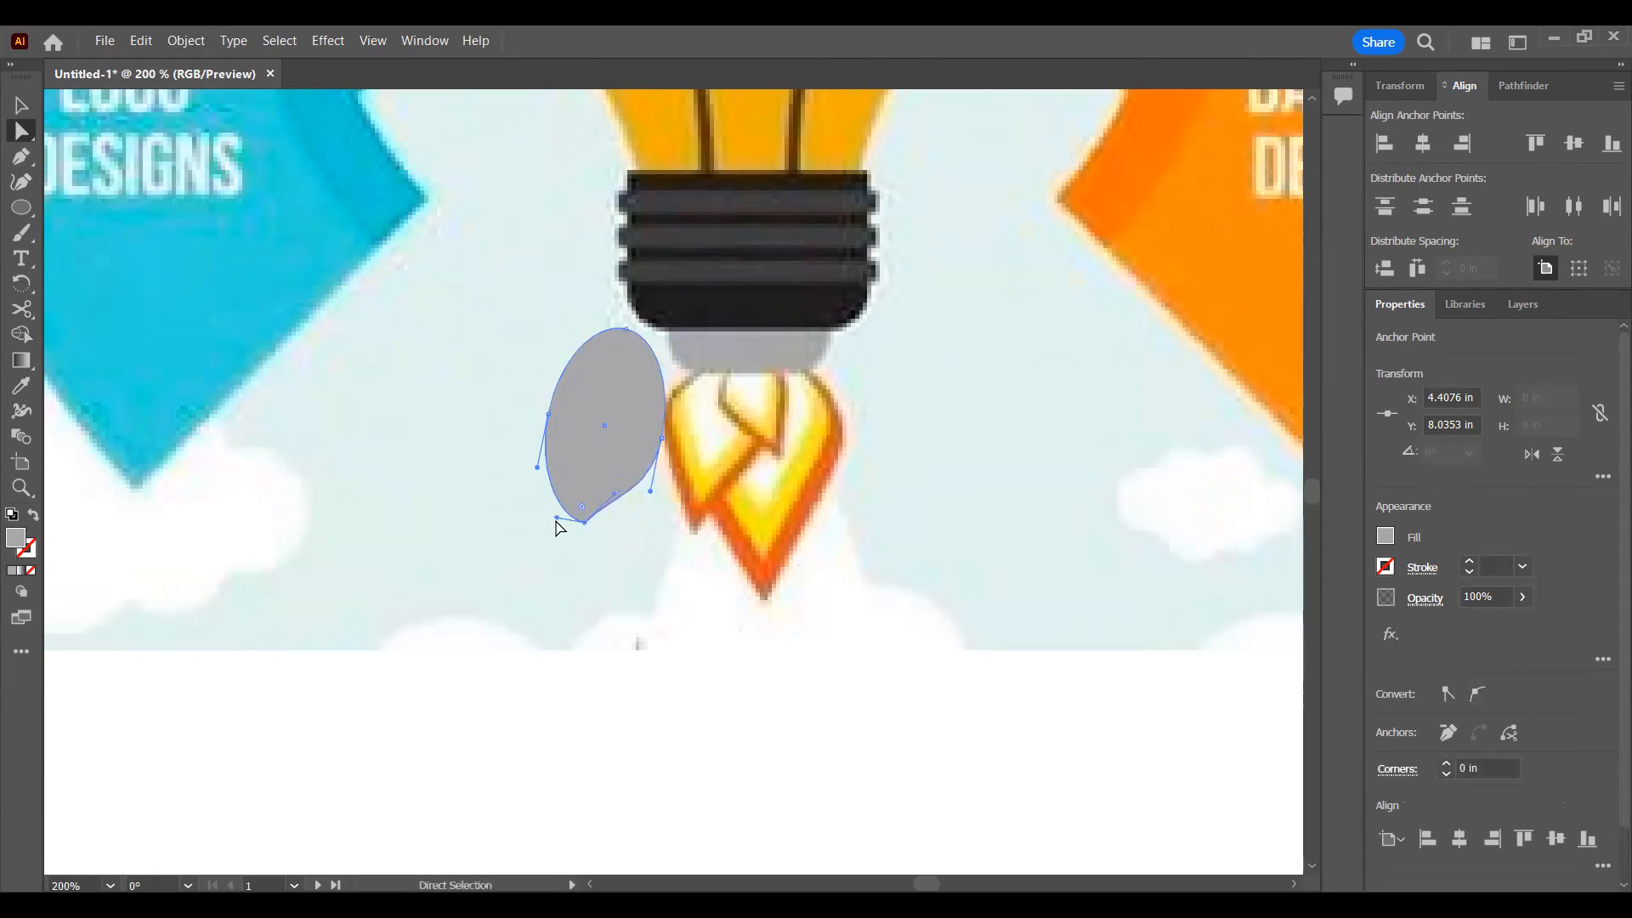
{"action": "left_click", "coordinate": [584, 521]}
{"action": "left_click_drag", "start_coordinate": [575, 539], "coordinate": [571, 543]}
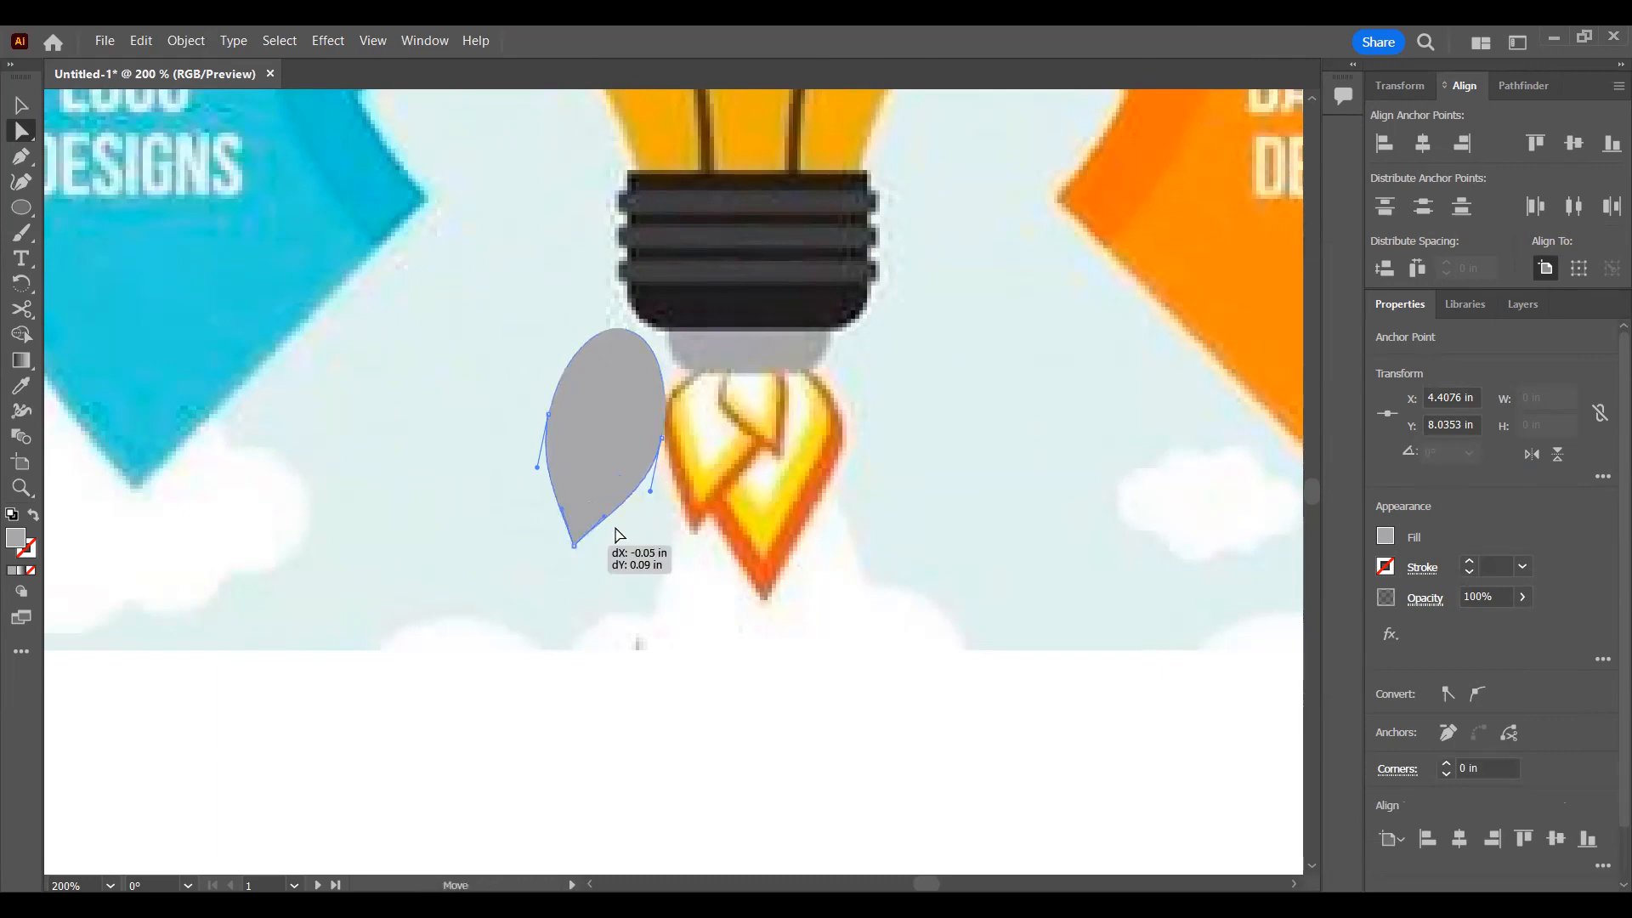
{"action": "left_click", "coordinate": [759, 476]}
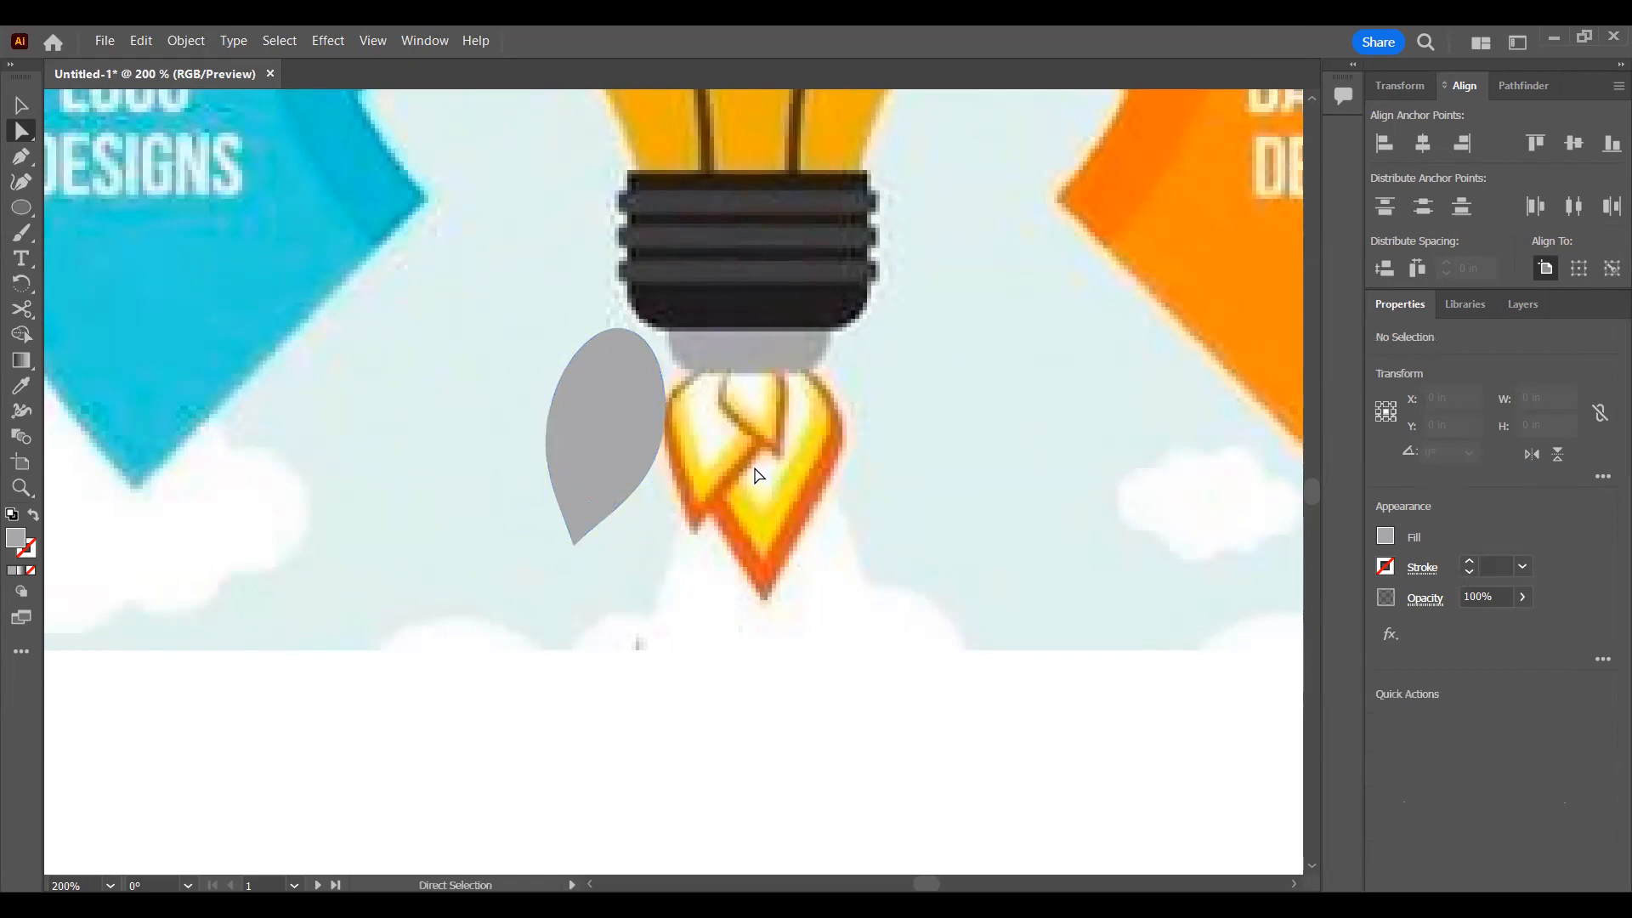
{"action": "key", "text": "v"}
{"action": "left_click", "coordinate": [574, 521]}
{"action": "key", "text": "a"}
{"action": "left_click", "coordinate": [574, 544]}
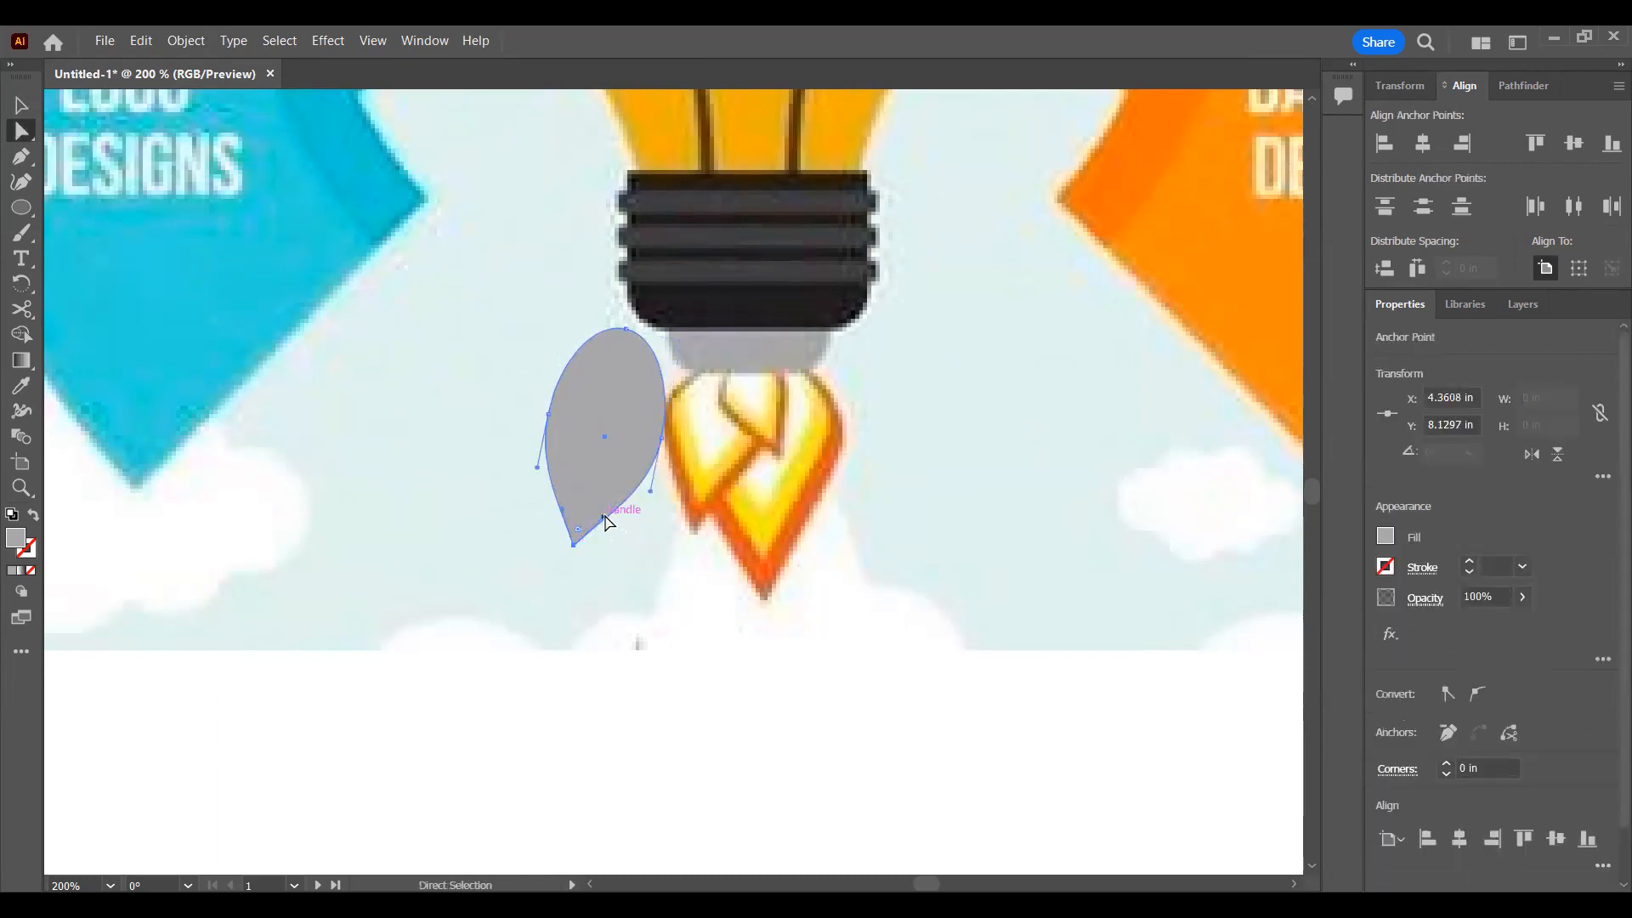
Step: Move the teardrop under the cap on the second artboard and fill it with the dark orange sampled from the reference flame
{"action": "key", "text": "v"}
{"action": "left_click", "coordinate": [727, 528]}
{"action": "scroll", "coordinate": [633, 420], "scroll_direction": "down", "scroll_amount": 4}
{"action": "left_click_drag", "start_coordinate": [632, 419], "coordinate": [1264, 431]}
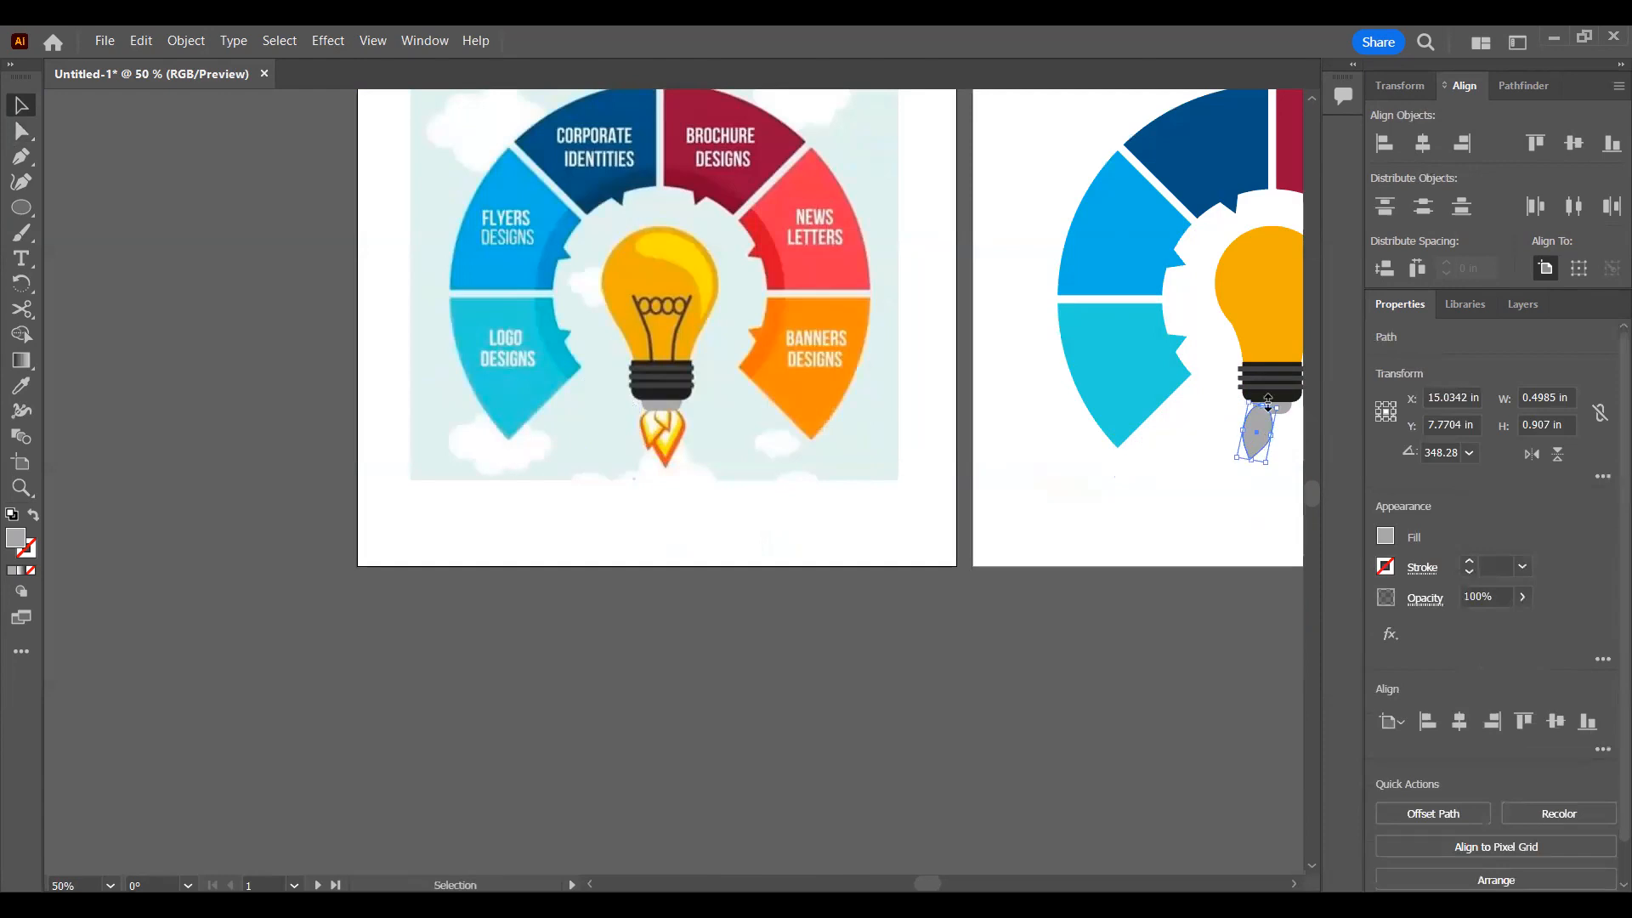
{"action": "key", "text": "i"}
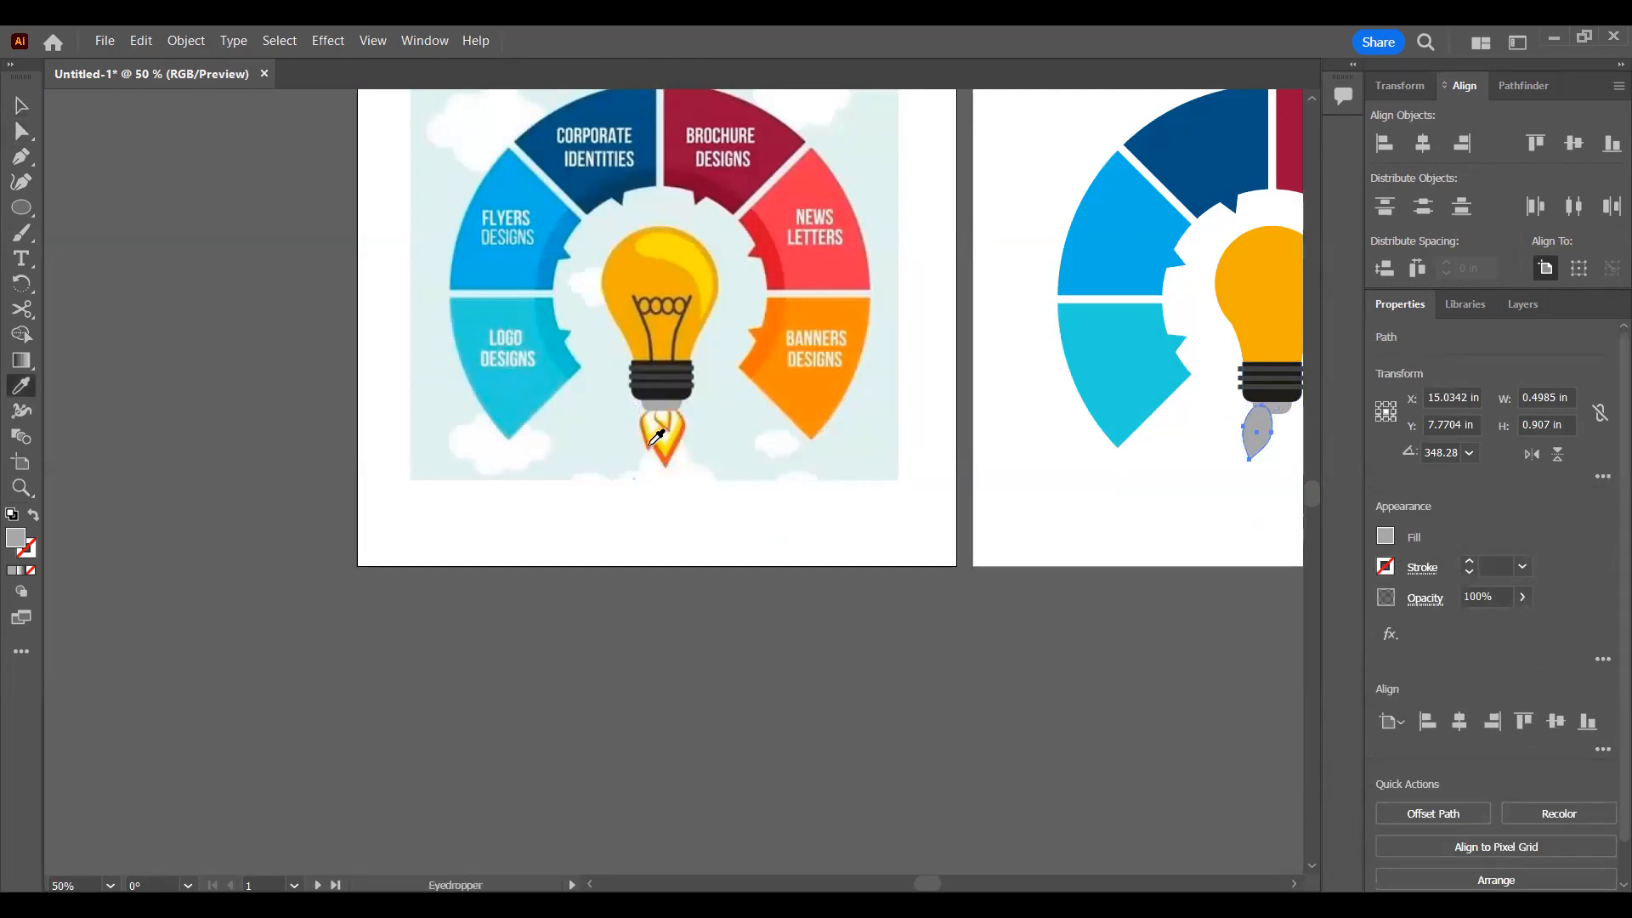
{"action": "left_click", "coordinate": [651, 446]}
{"action": "key", "text": "v"}
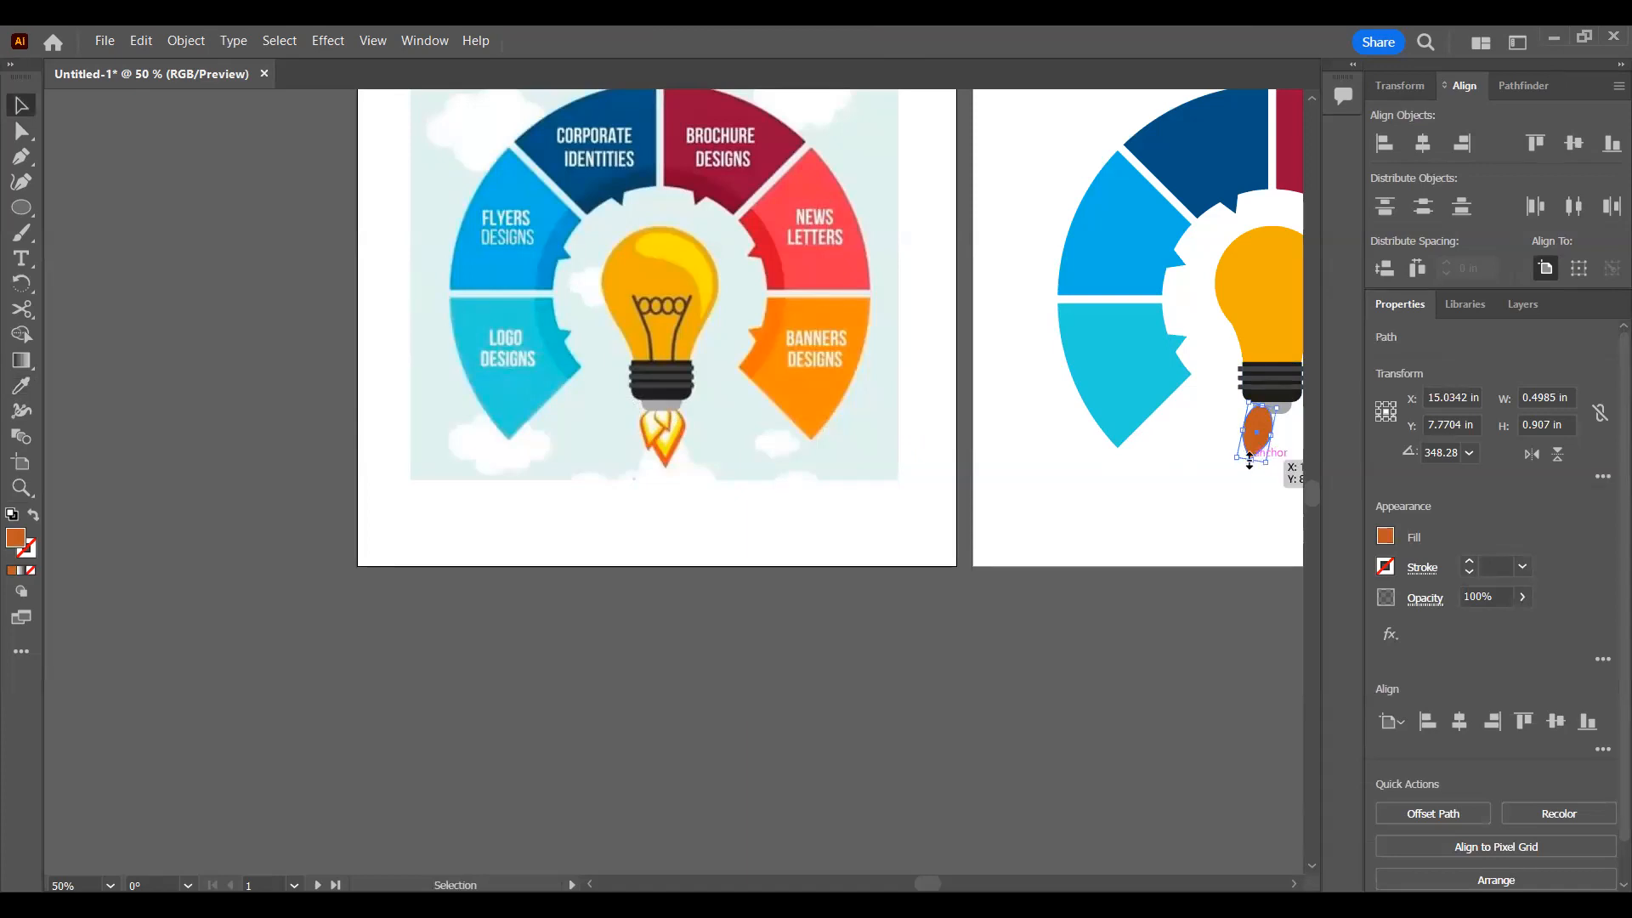
Step: Add a smaller copy, about 0.39 by 0.71 in, inside the orange teardrop and fill it with the reference flame's yellow
{"action": "left_click", "coordinate": [1249, 461]}
{"action": "key", "text": "ctrl"}
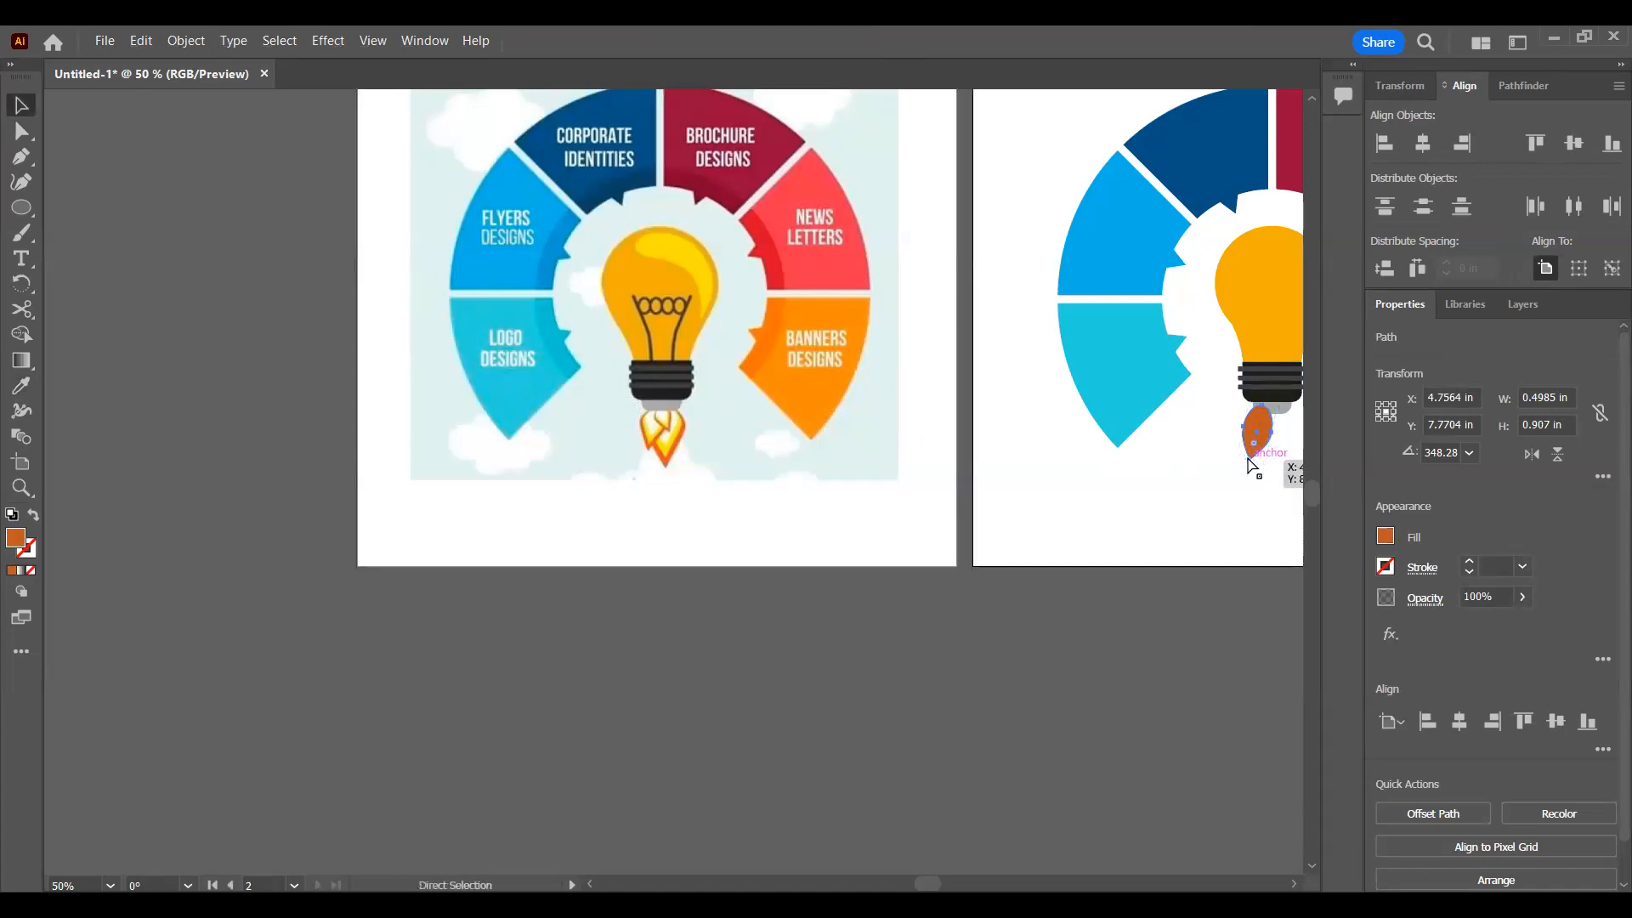
{"action": "key", "text": "ctrl+c"}
{"action": "key", "text": "ctrl+v"}
{"action": "left_click_drag", "start_coordinate": [672, 482], "coordinate": [1253, 448]}
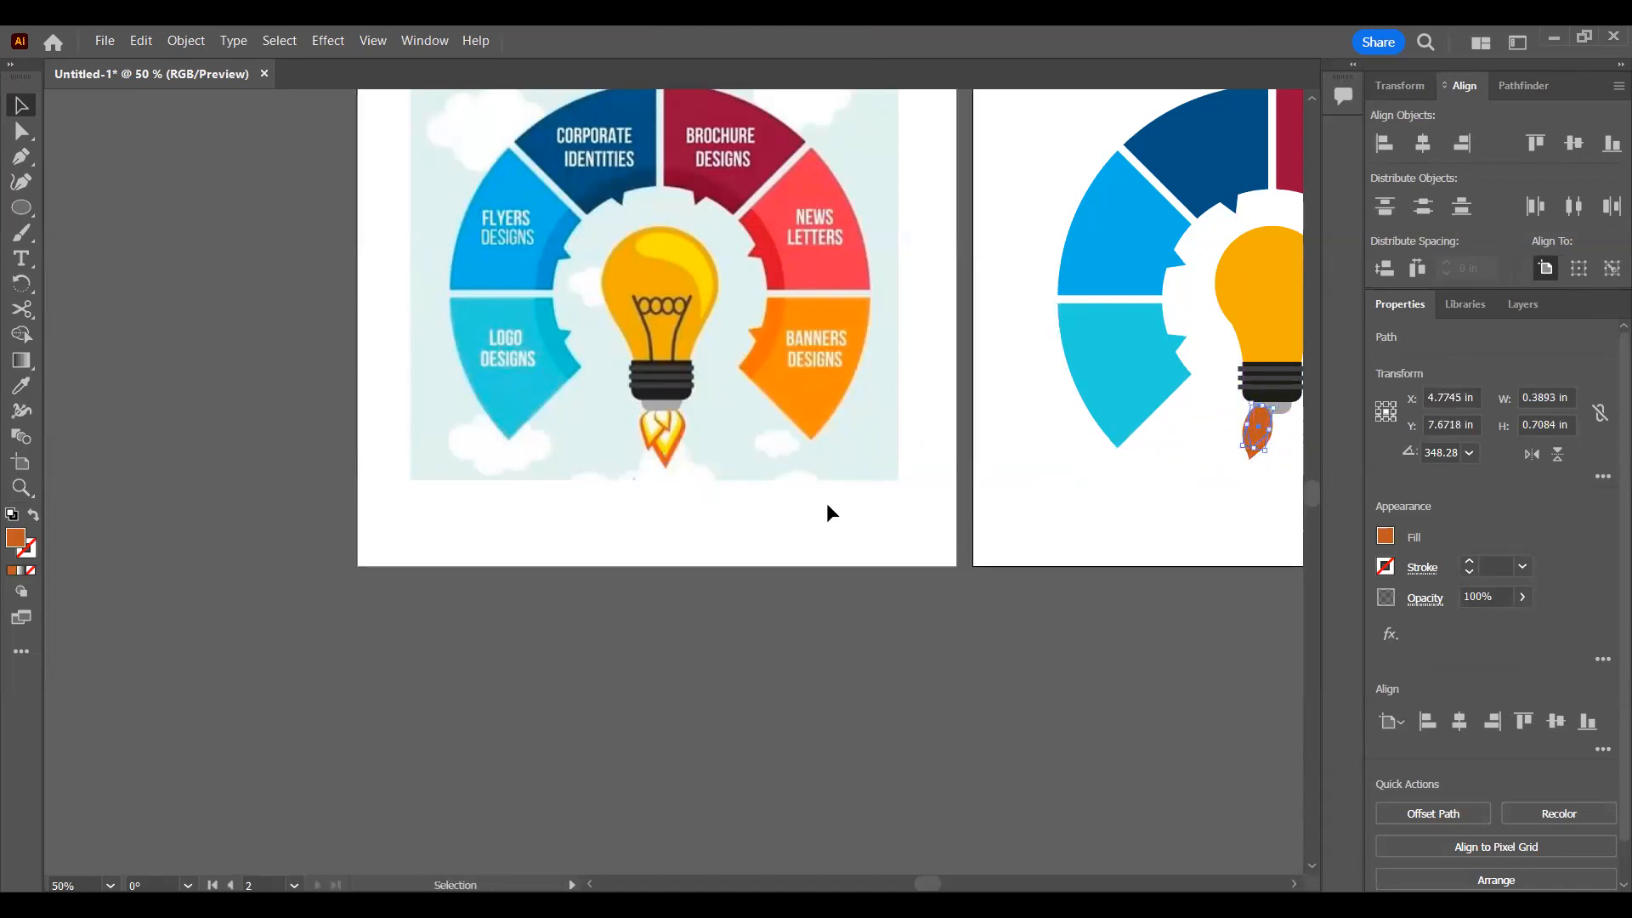
{"action": "key", "text": "i"}
{"action": "left_click", "coordinate": [652, 437]}
Step: Add an inner copy about 0.31 by 0.56 in within the yellow teardrop and fill it with off-white
{"action": "key", "text": "v"}
{"action": "left_click_drag", "start_coordinate": [1256, 457], "coordinate": [1263, 422]}
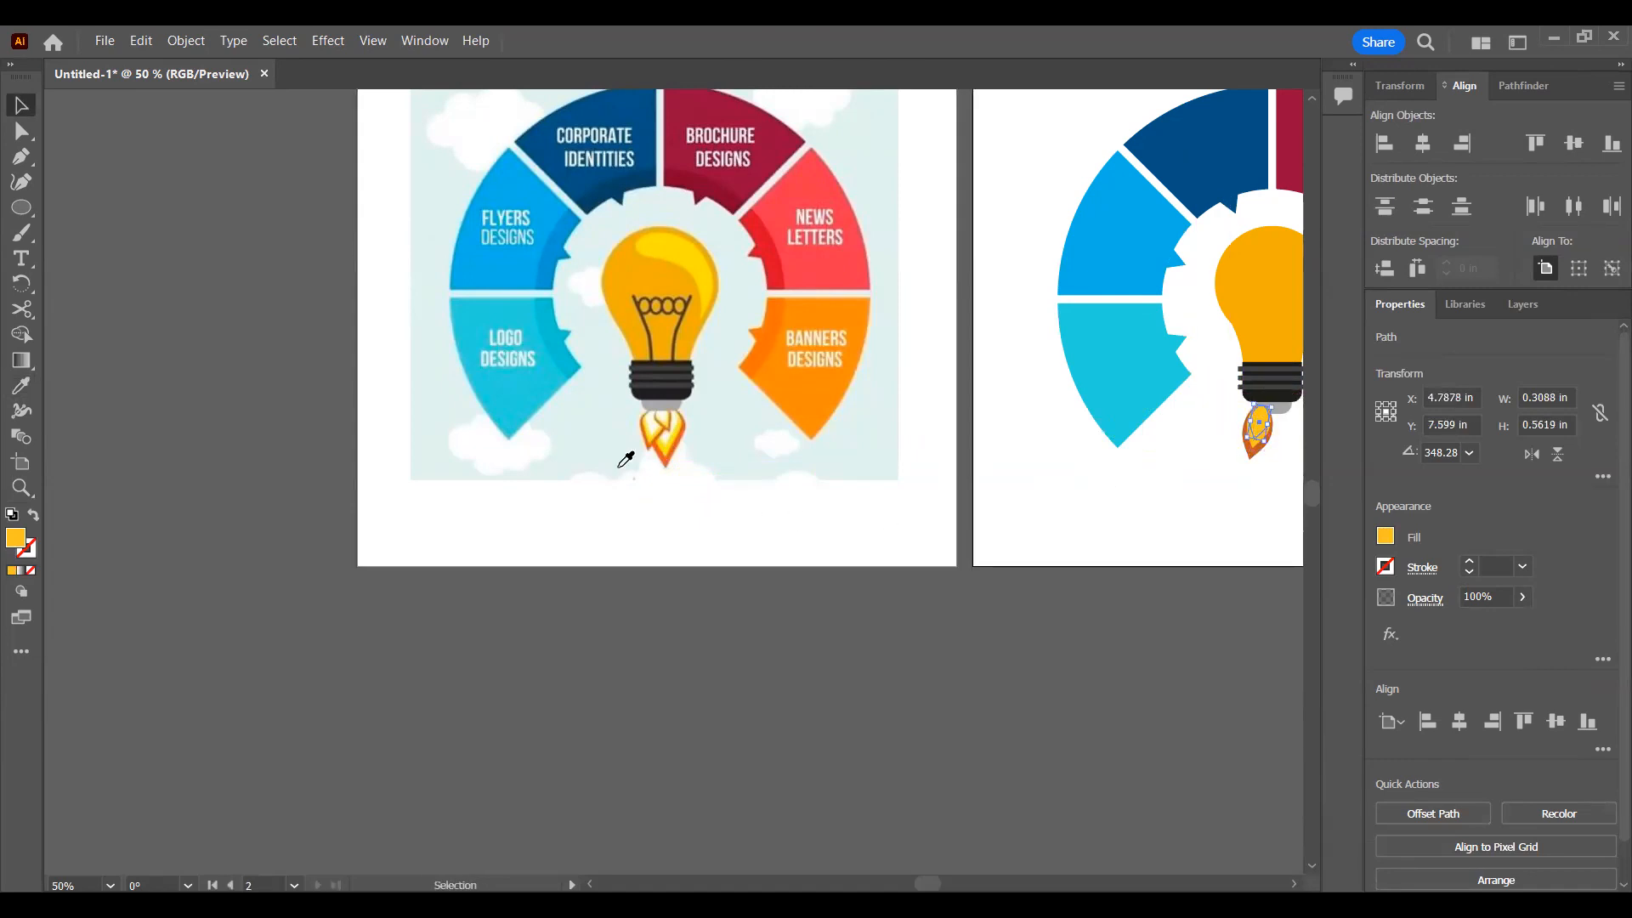
{"action": "key", "text": "i"}
{"action": "left_click", "coordinate": [1194, 476]}
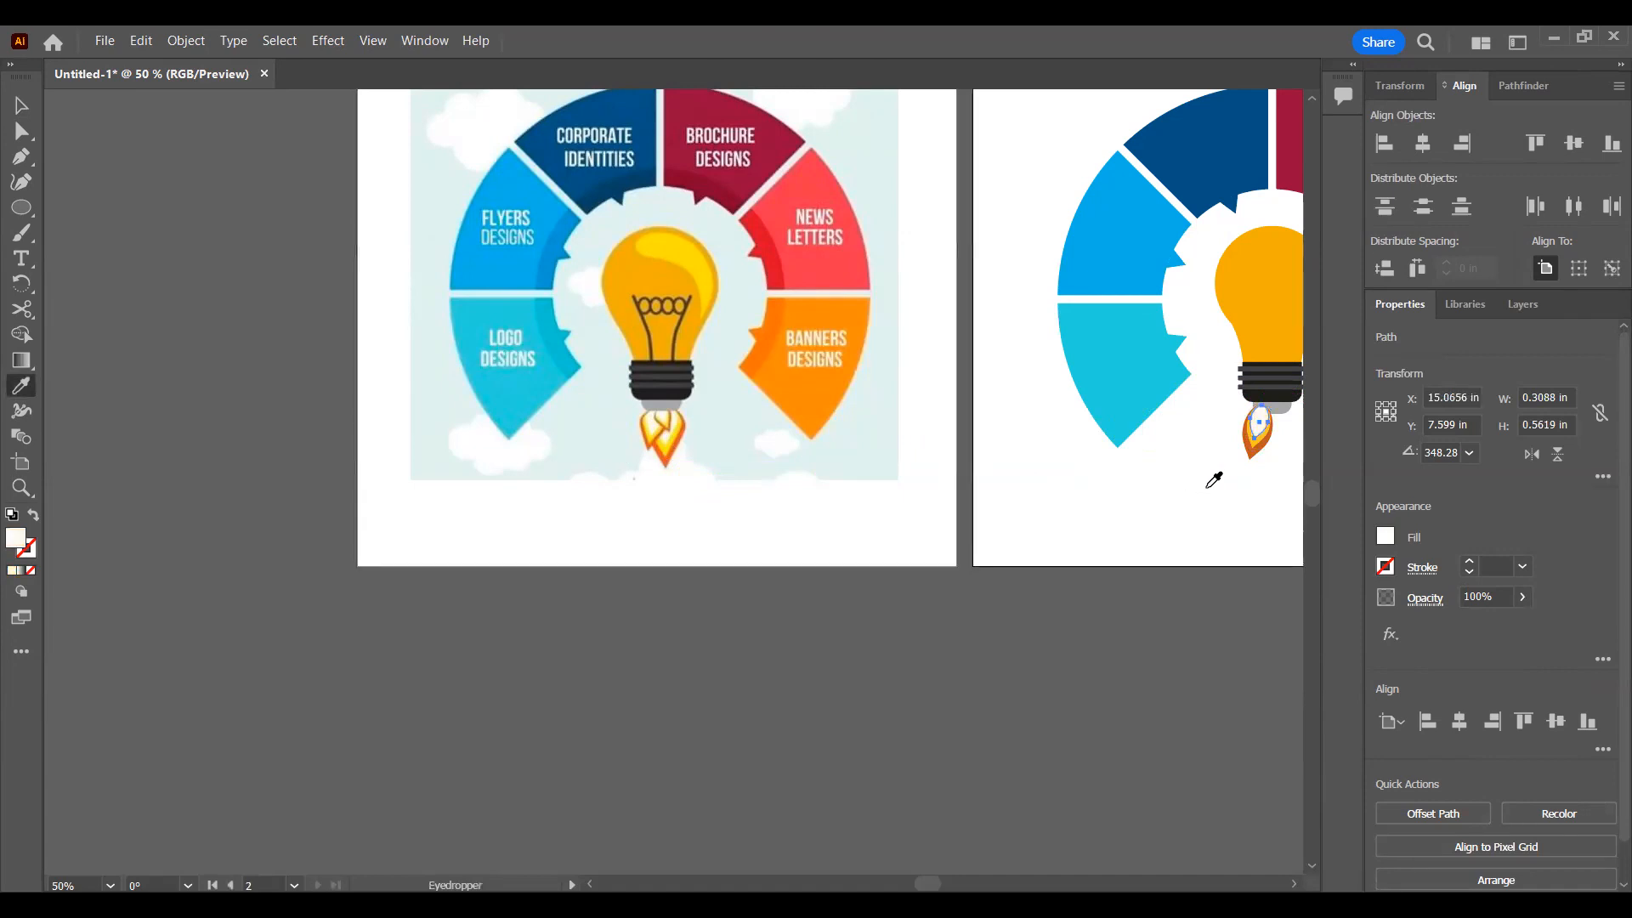
{"action": "key", "text": "ctrl+v"}
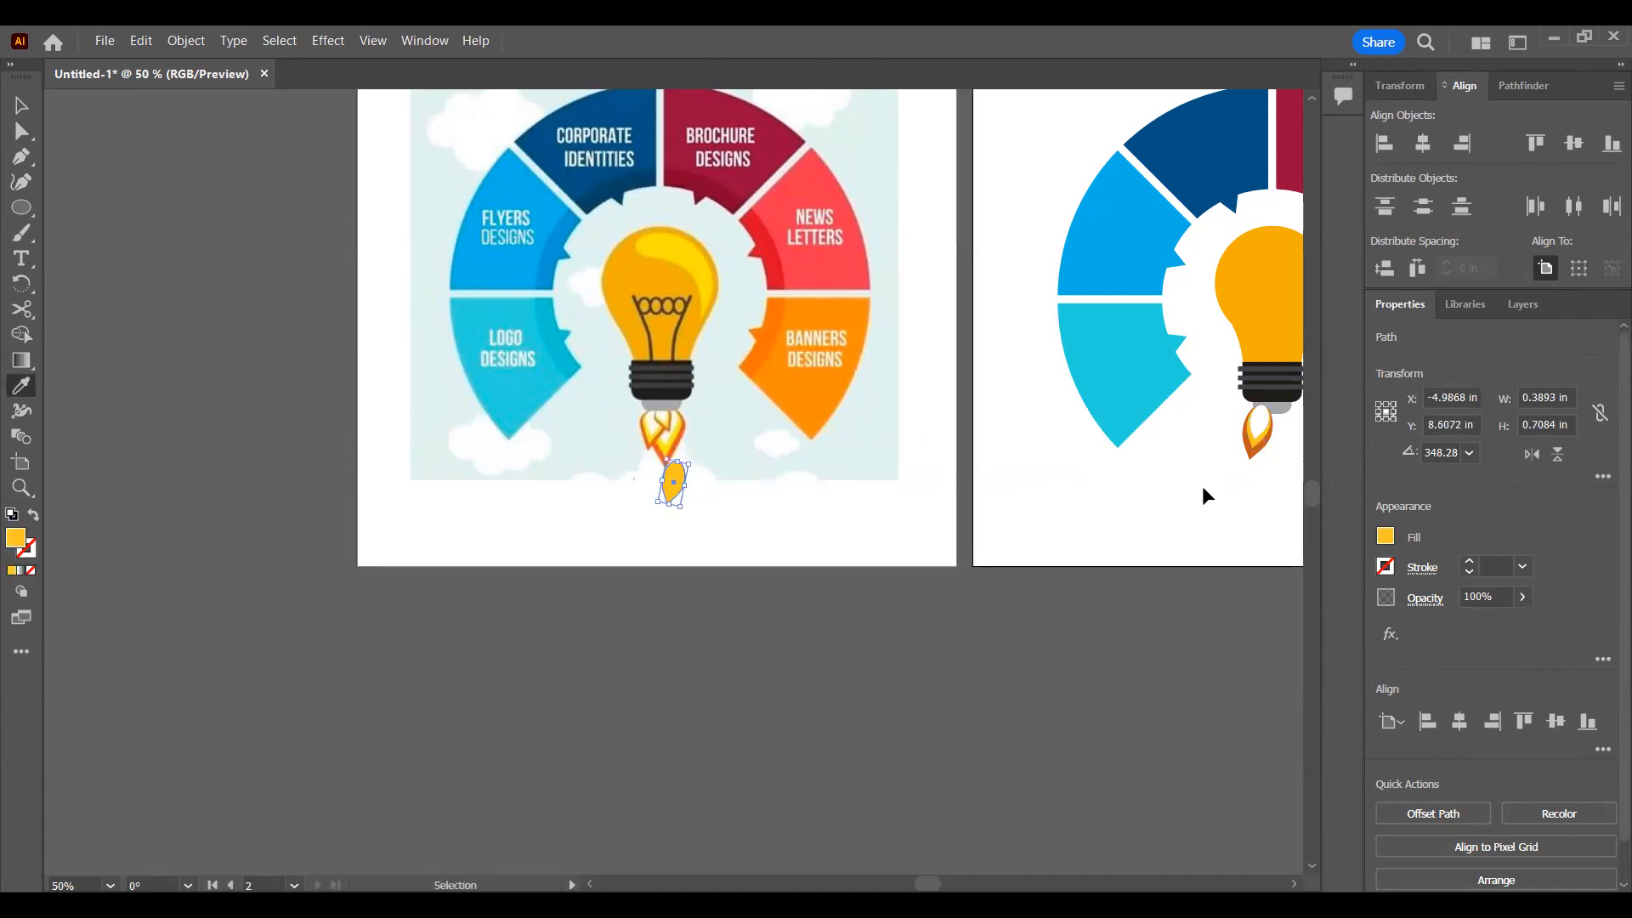
{"action": "key", "text": "ctrl+z"}
Step: Remove the leftover yellow teardrop below the reference flame and nudge the second artboard's three flame layers 0.0139 in left
{"action": "left_click", "coordinate": [1214, 481]}
{"action": "key", "text": "v"}
{"action": "left_click_drag", "start_coordinate": [1280, 420], "coordinate": [1203, 472]}
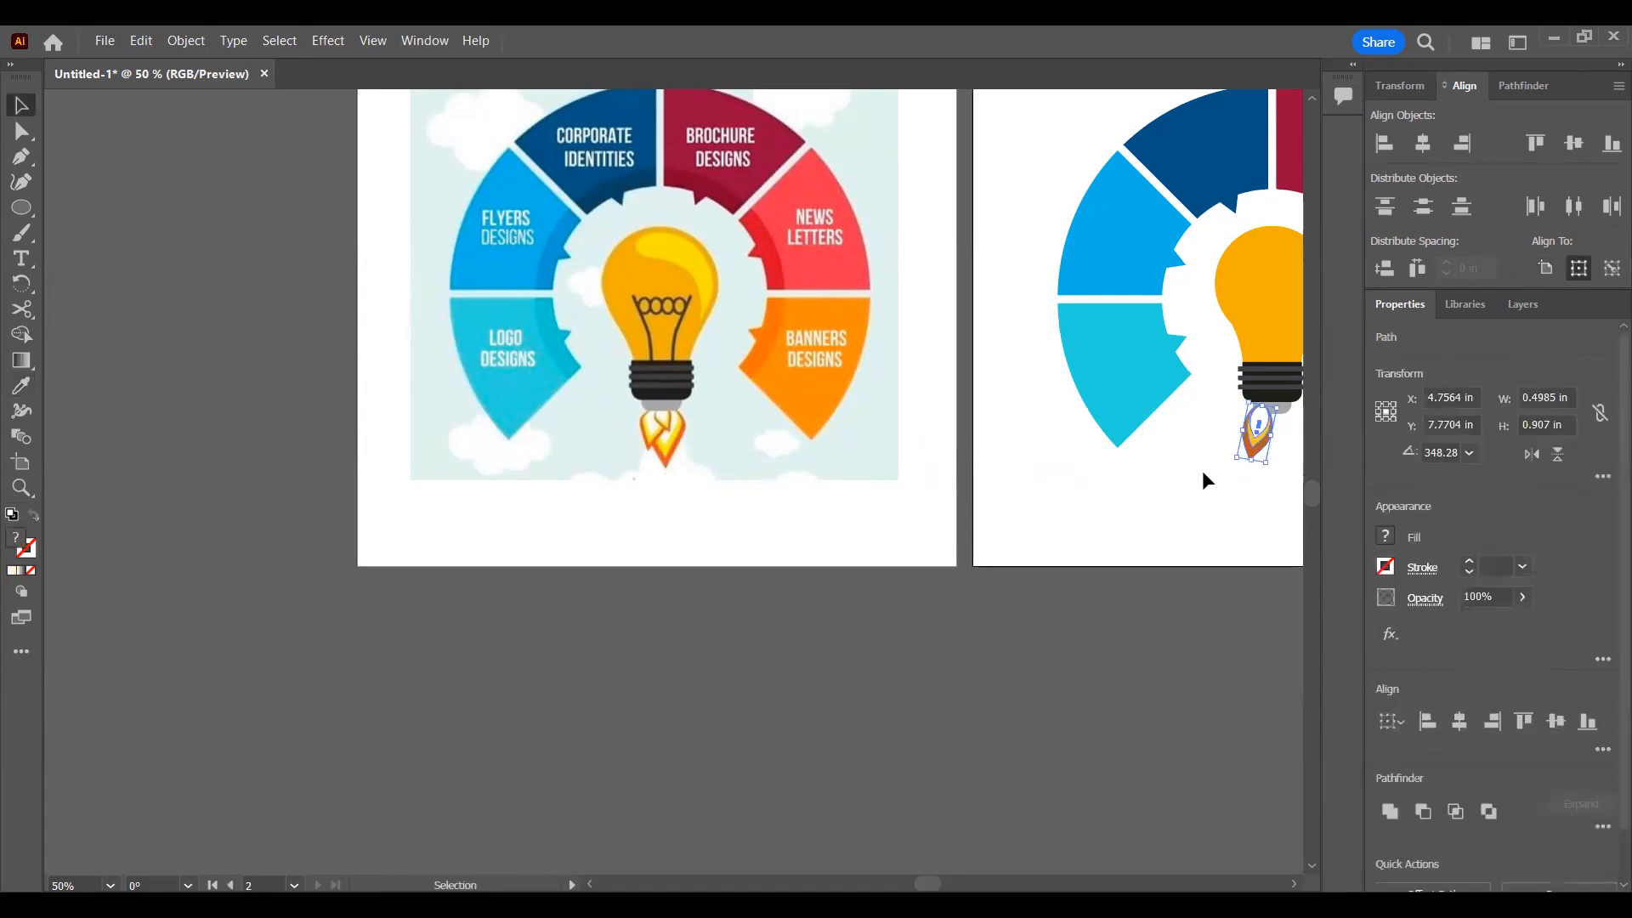
{"action": "key", "text": "ctrl+minus"}
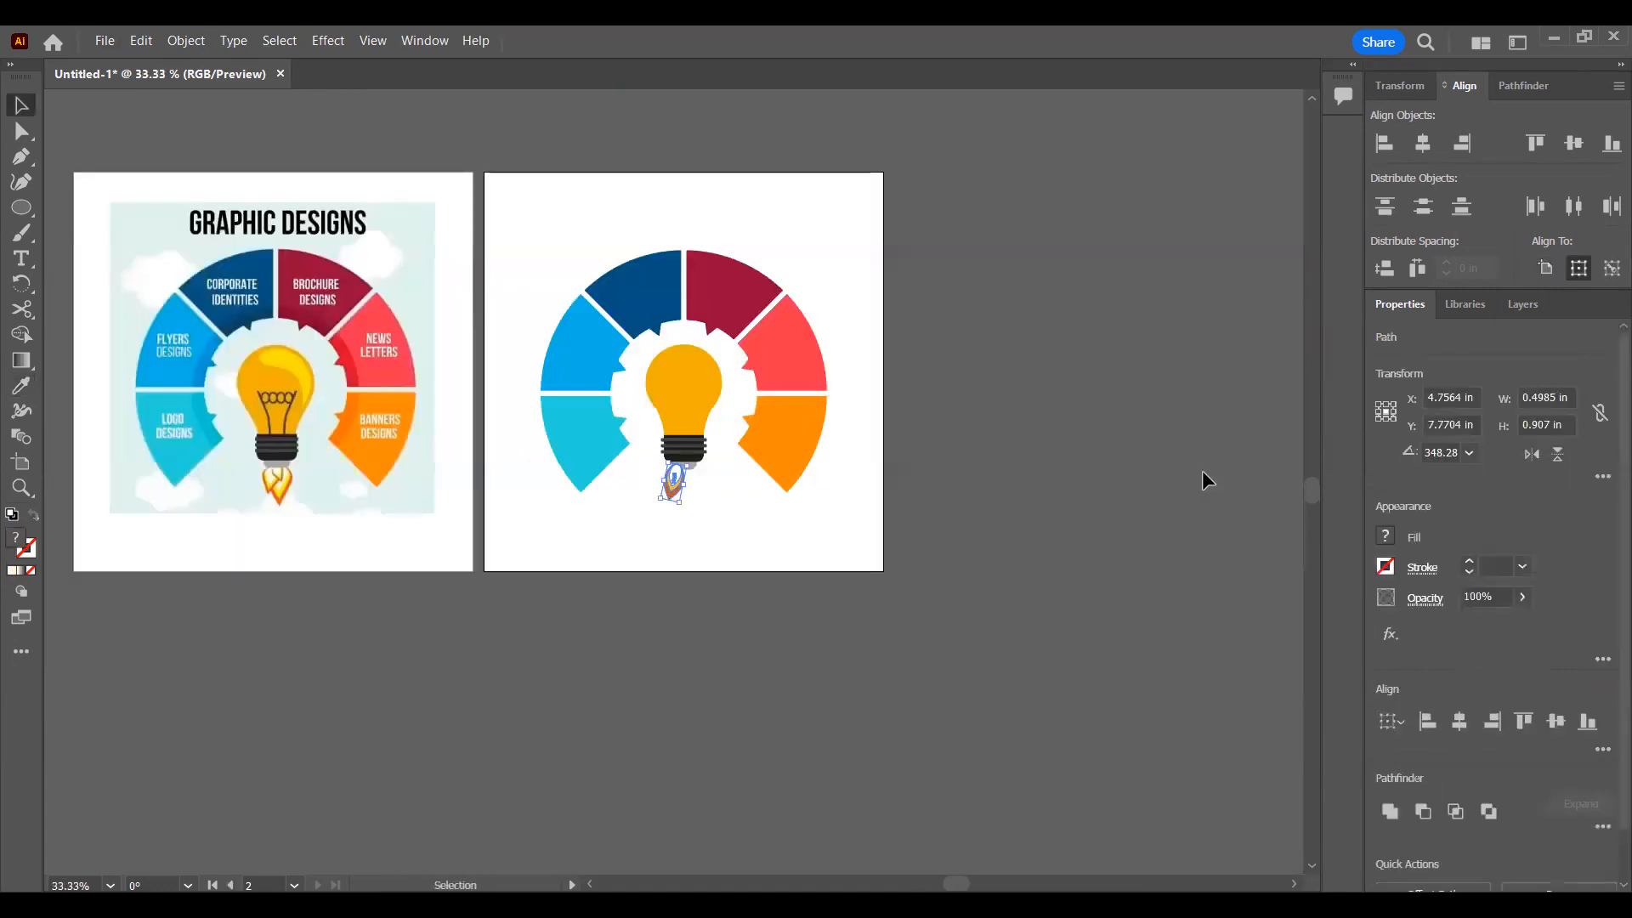
{"action": "key", "text": "ctrl+c"}
{"action": "left_click", "coordinate": [741, 513]}
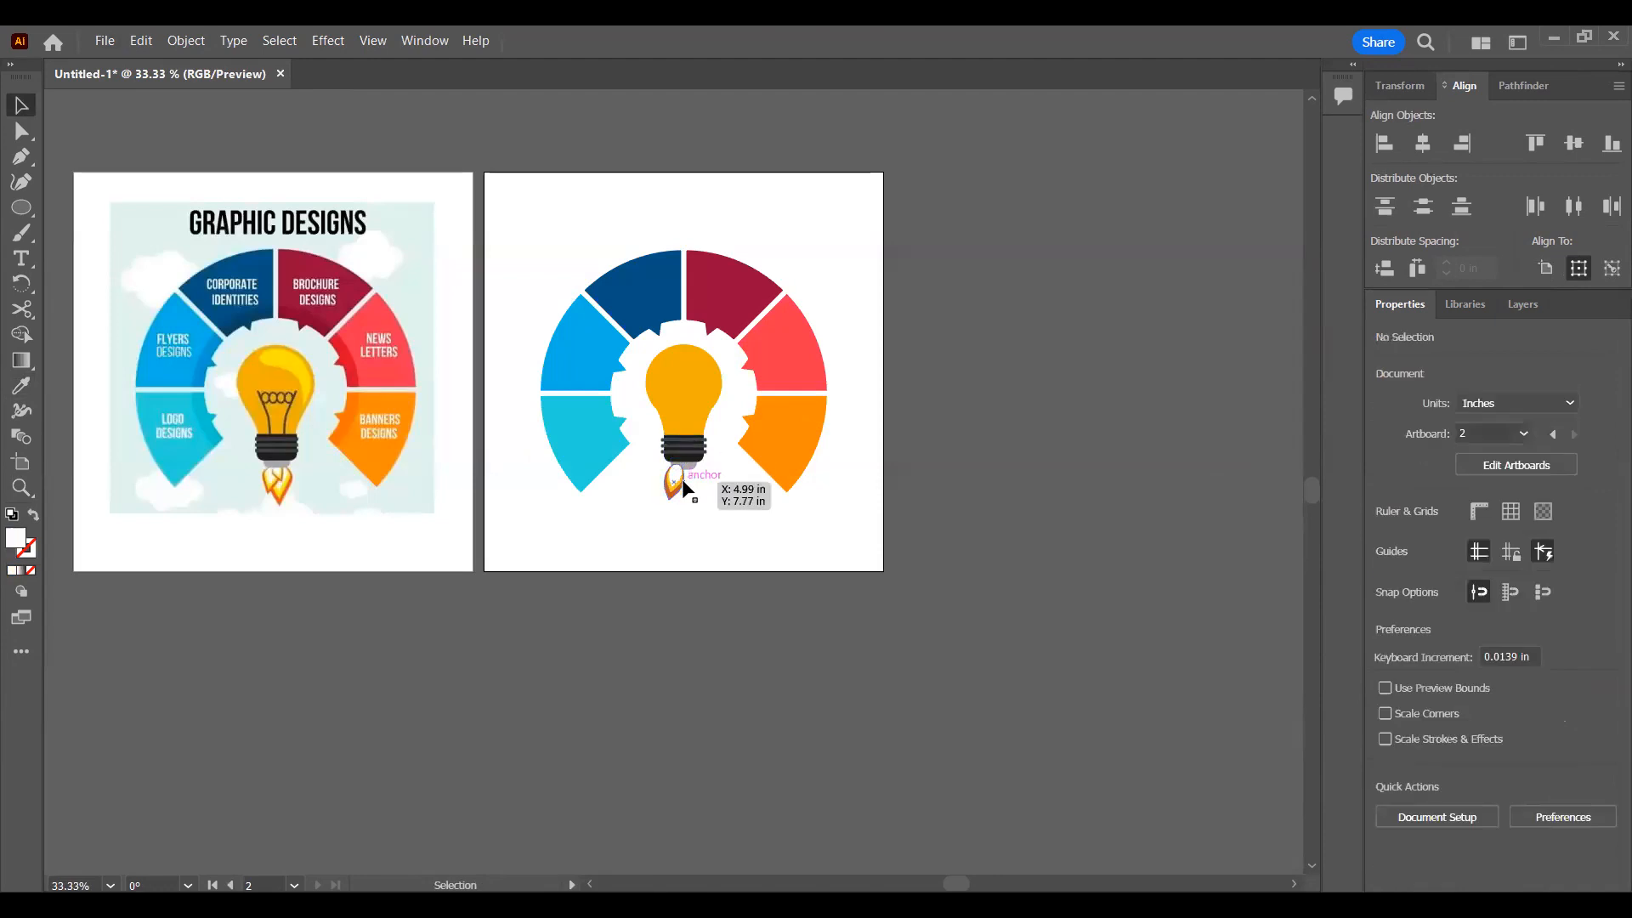
{"action": "key", "text": "ctrl+f"}
{"action": "key", "text": "Left"}
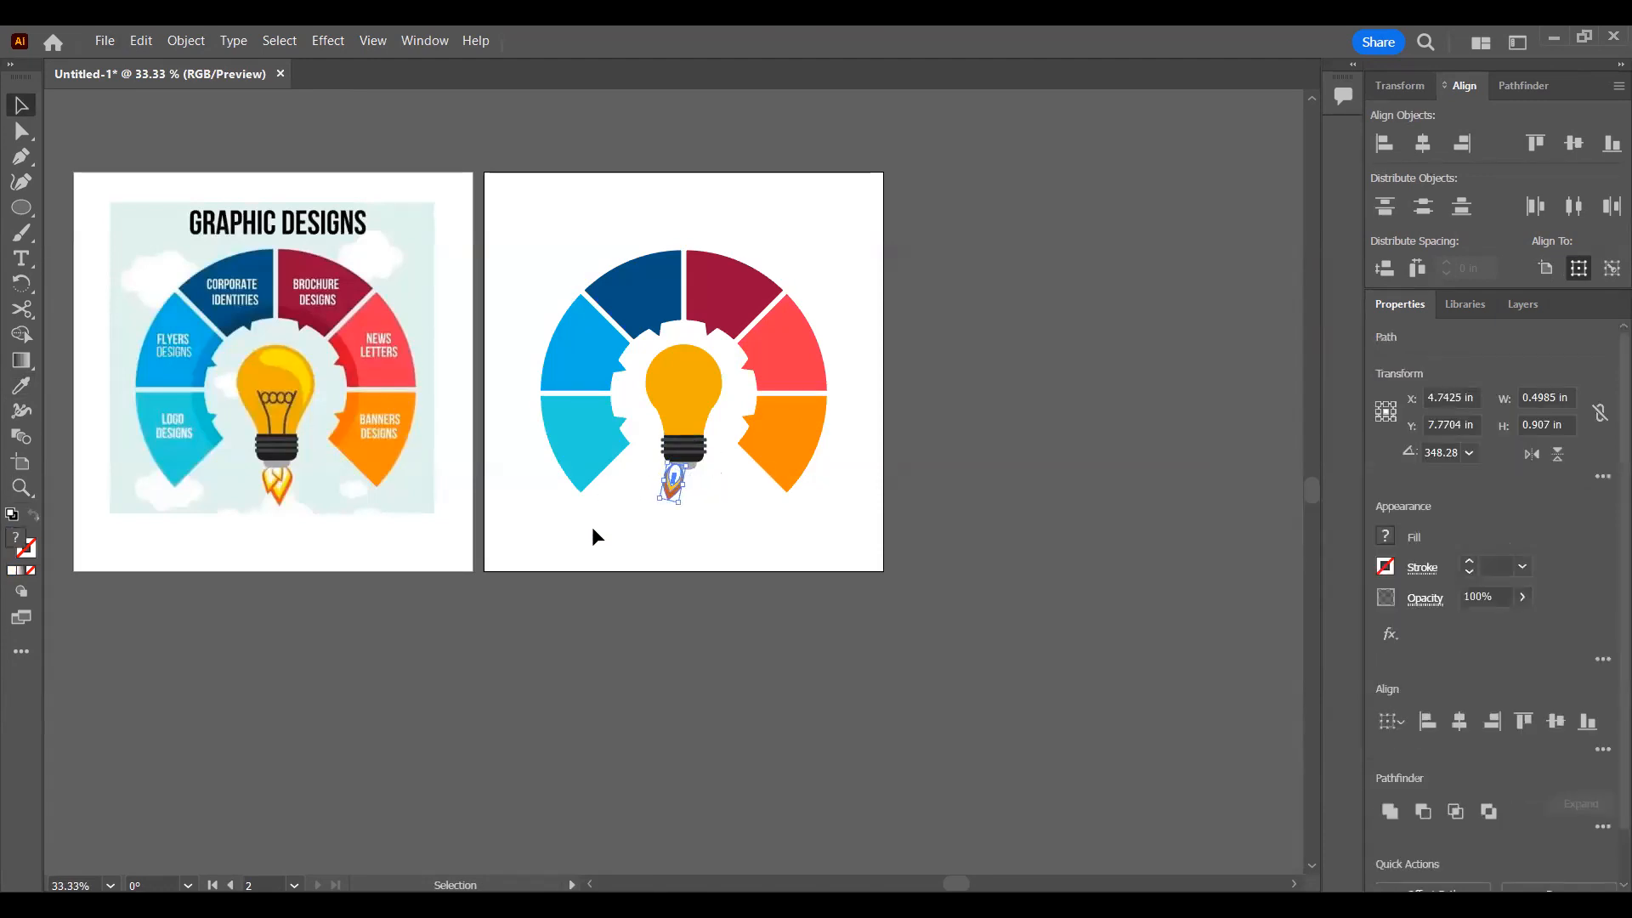
Step: Send the three selected flame layers behind the gray cap under the bulb's base
{"action": "key", "text": "ctrl+minus"}
{"action": "key", "text": "ctrl+minus"}
{"action": "key", "text": "ctrl+minus"}
{"action": "key", "text": "ctrl+plus"}
{"action": "key", "text": "ctrl+plus"}
{"action": "key", "text": "ctrl+plus"}
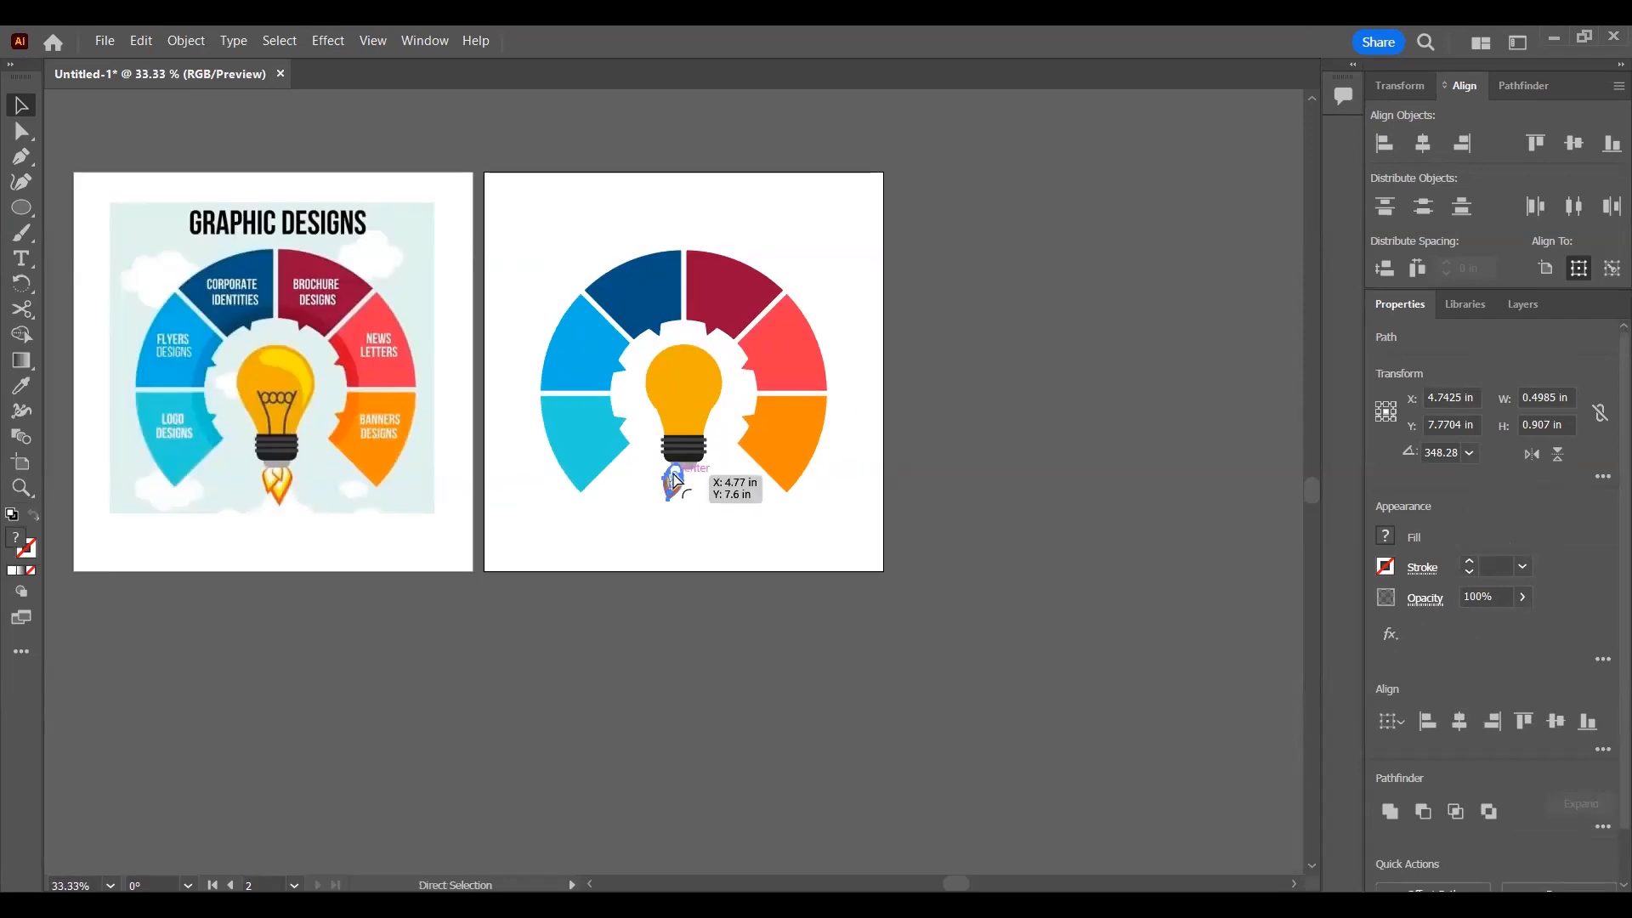
{"action": "scroll", "coordinate": [680, 482], "scroll_direction": "left", "scroll_amount": 1}
{"action": "scroll", "coordinate": [716, 478], "scroll_direction": "up", "scroll_amount": 6}
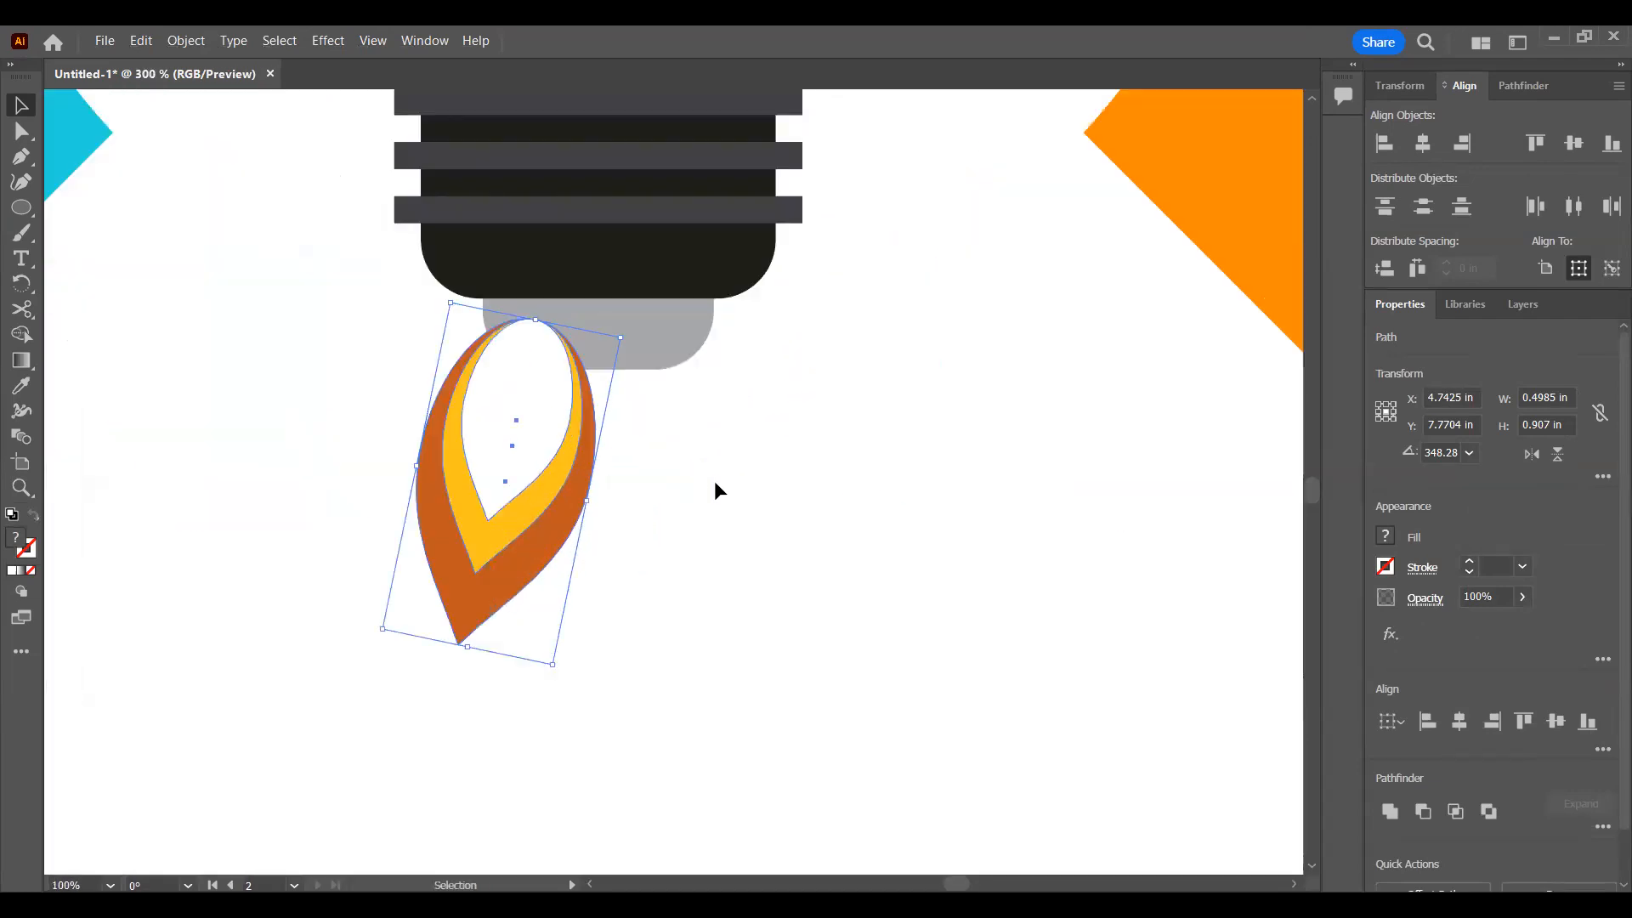
{"action": "left_click", "coordinate": [1523, 306]}
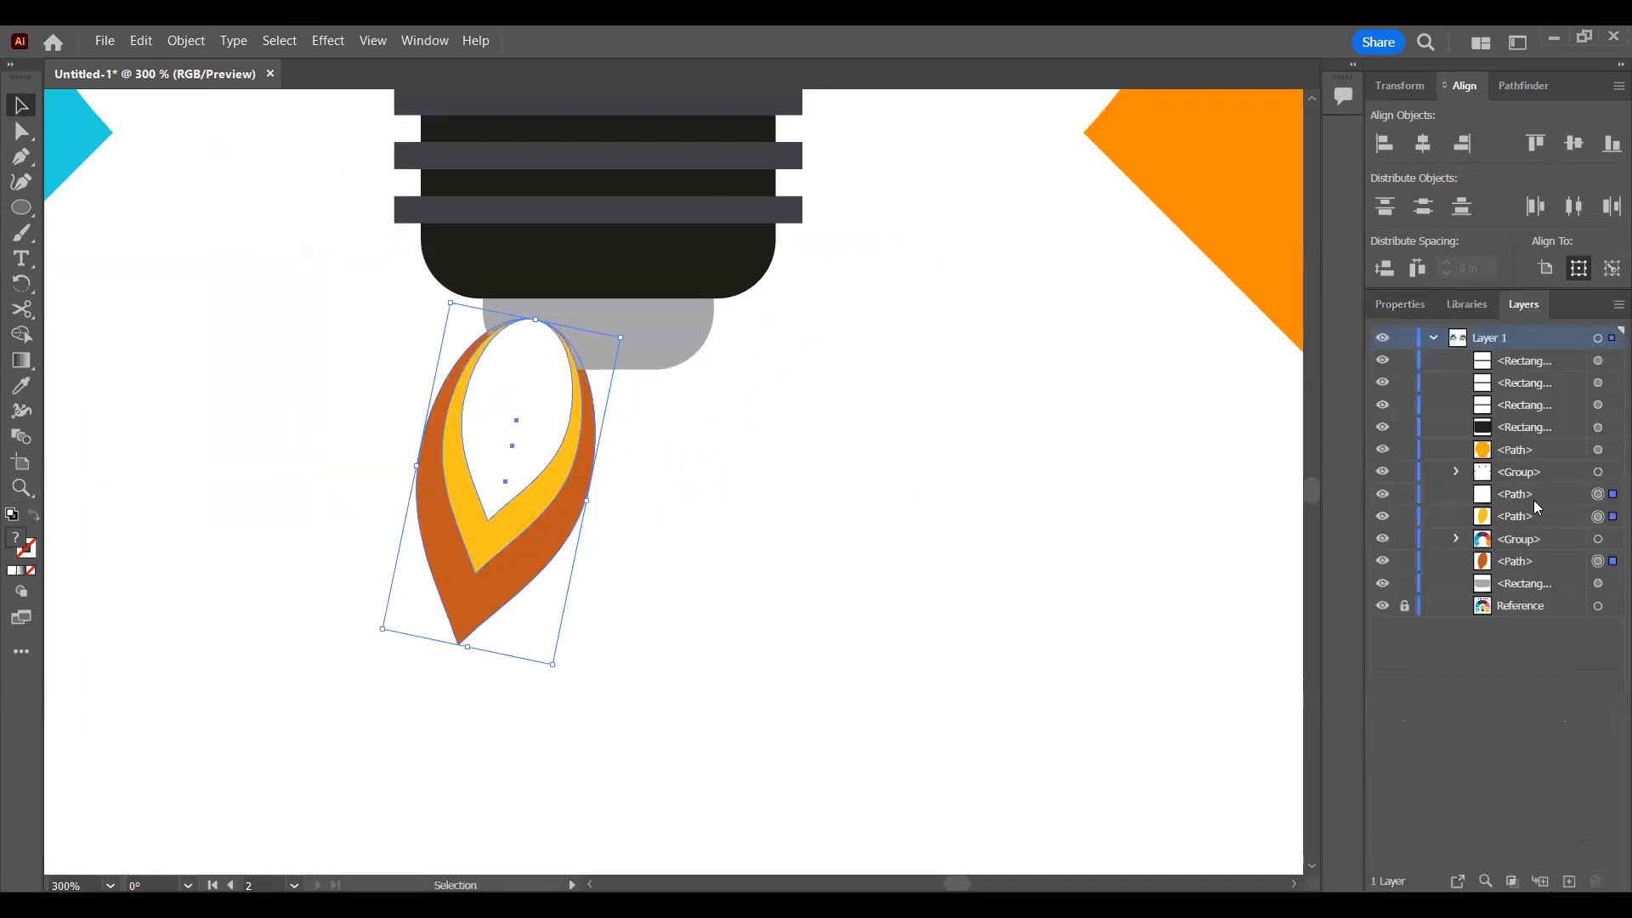
{"action": "key", "text": "ctrl+shift+bracketleft"}
Step: Duplicate the layered flame toward the middle of the cap, tilt the copy the opposite way and enlarge it
{"action": "left_click", "coordinate": [694, 456]}
{"action": "left_click_drag", "start_coordinate": [648, 385], "coordinate": [559, 603]}
{"action": "left_click_drag", "start_coordinate": [576, 506], "coordinate": [704, 524]}
{"action": "left_click_drag", "start_coordinate": [683, 692], "coordinate": [762, 674]}
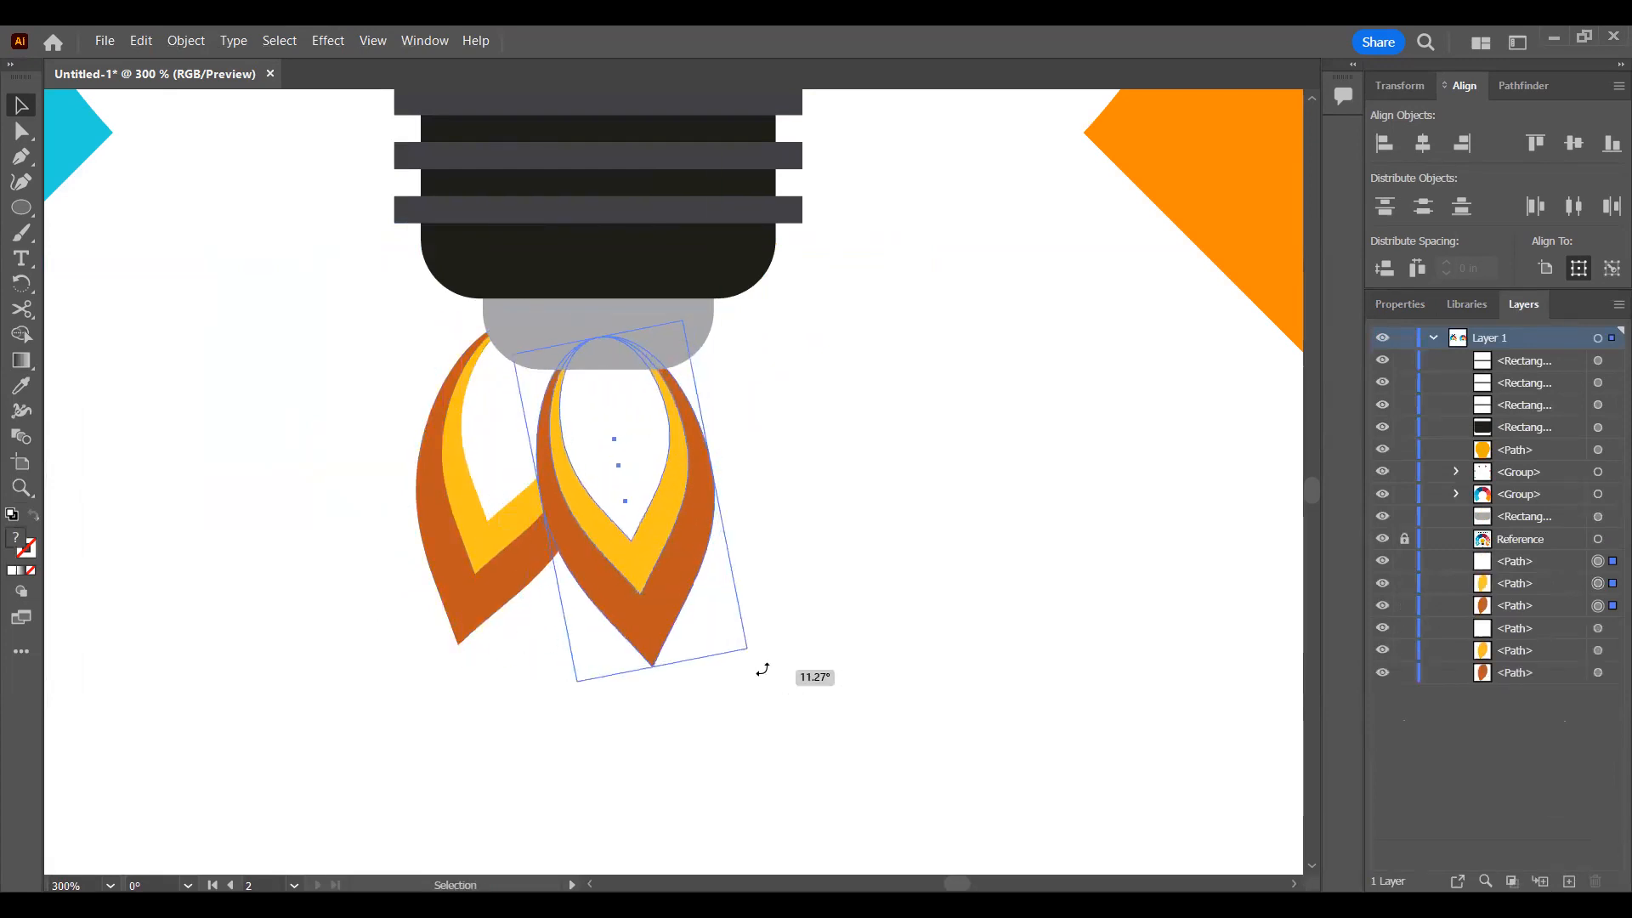
{"action": "left_click_drag", "start_coordinate": [660, 663], "coordinate": [690, 732]}
Step: Duplicate the middle flame to the right of the cap, then rotate and shrink the copy into a side flame
{"action": "left_click_drag", "start_coordinate": [663, 572], "coordinate": [767, 501]}
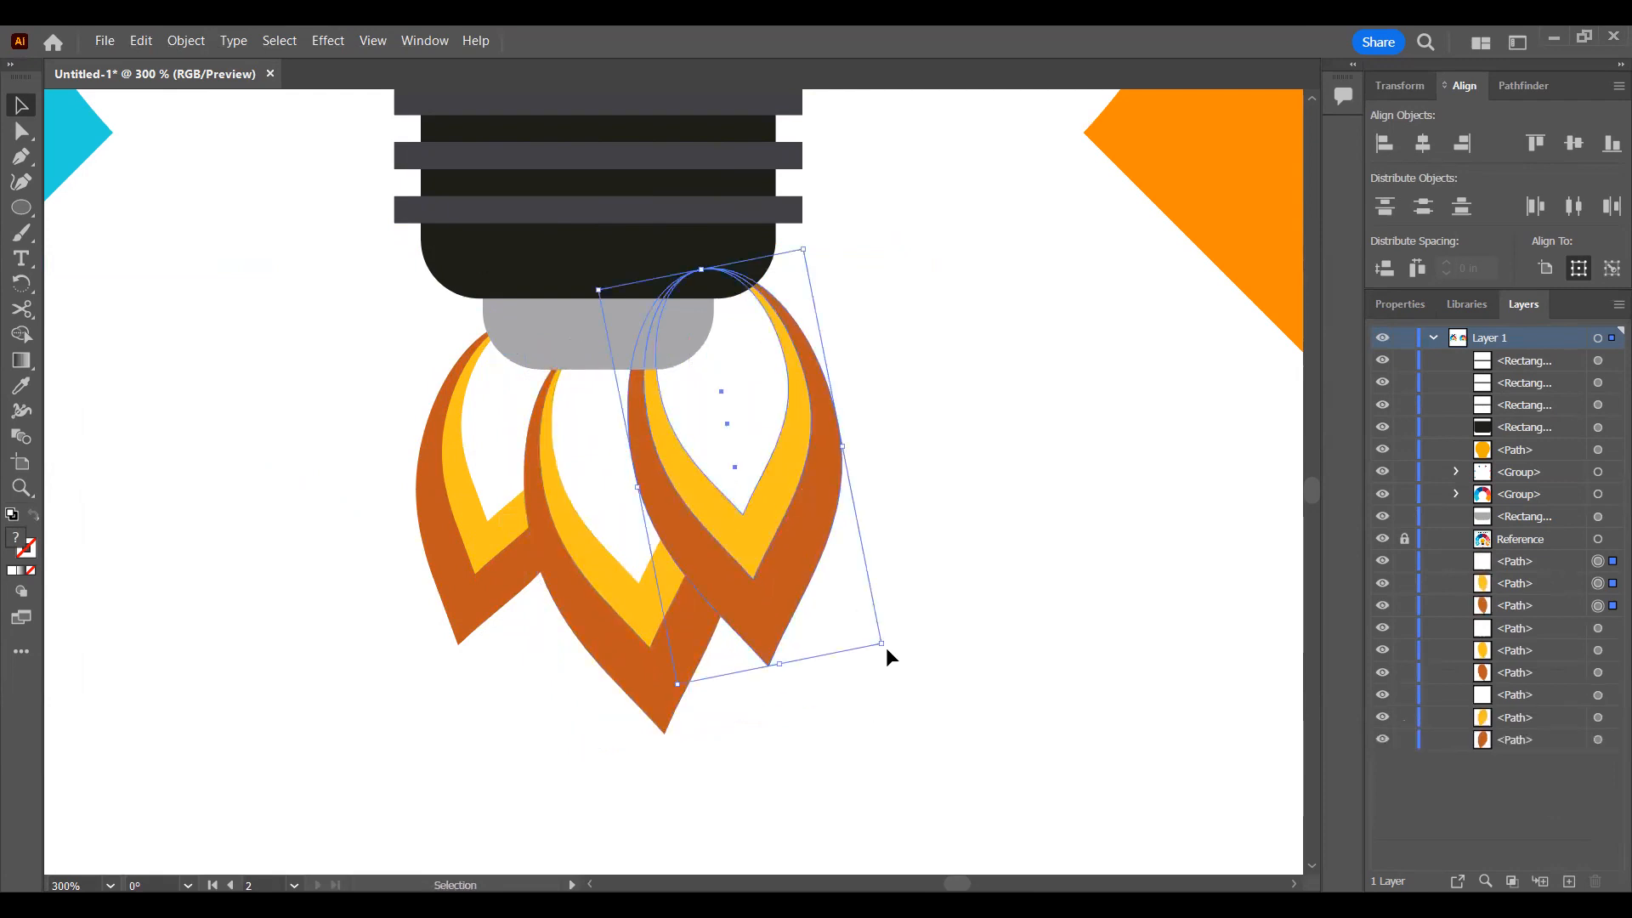
{"action": "left_click_drag", "start_coordinate": [922, 366], "coordinate": [786, 413]}
{"action": "left_click_drag", "start_coordinate": [886, 649], "coordinate": [963, 582]}
{"action": "left_click_drag", "start_coordinate": [857, 629], "coordinate": [801, 532]}
Step: Bring the middle flame's layers in front of the right side flame
{"action": "left_click_drag", "start_coordinate": [787, 716], "coordinate": [611, 558]}
{"action": "key", "text": "a"}
{"action": "key", "text": "ctrl+]"}
{"action": "key", "text": "ctrl+]"}
{"action": "key", "text": "ctrl+]"}
{"action": "key", "text": "v"}
{"action": "scroll", "coordinate": [853, 722], "scroll_direction": "up", "scroll_amount": 1}
{"action": "left_click", "coordinate": [908, 487]}
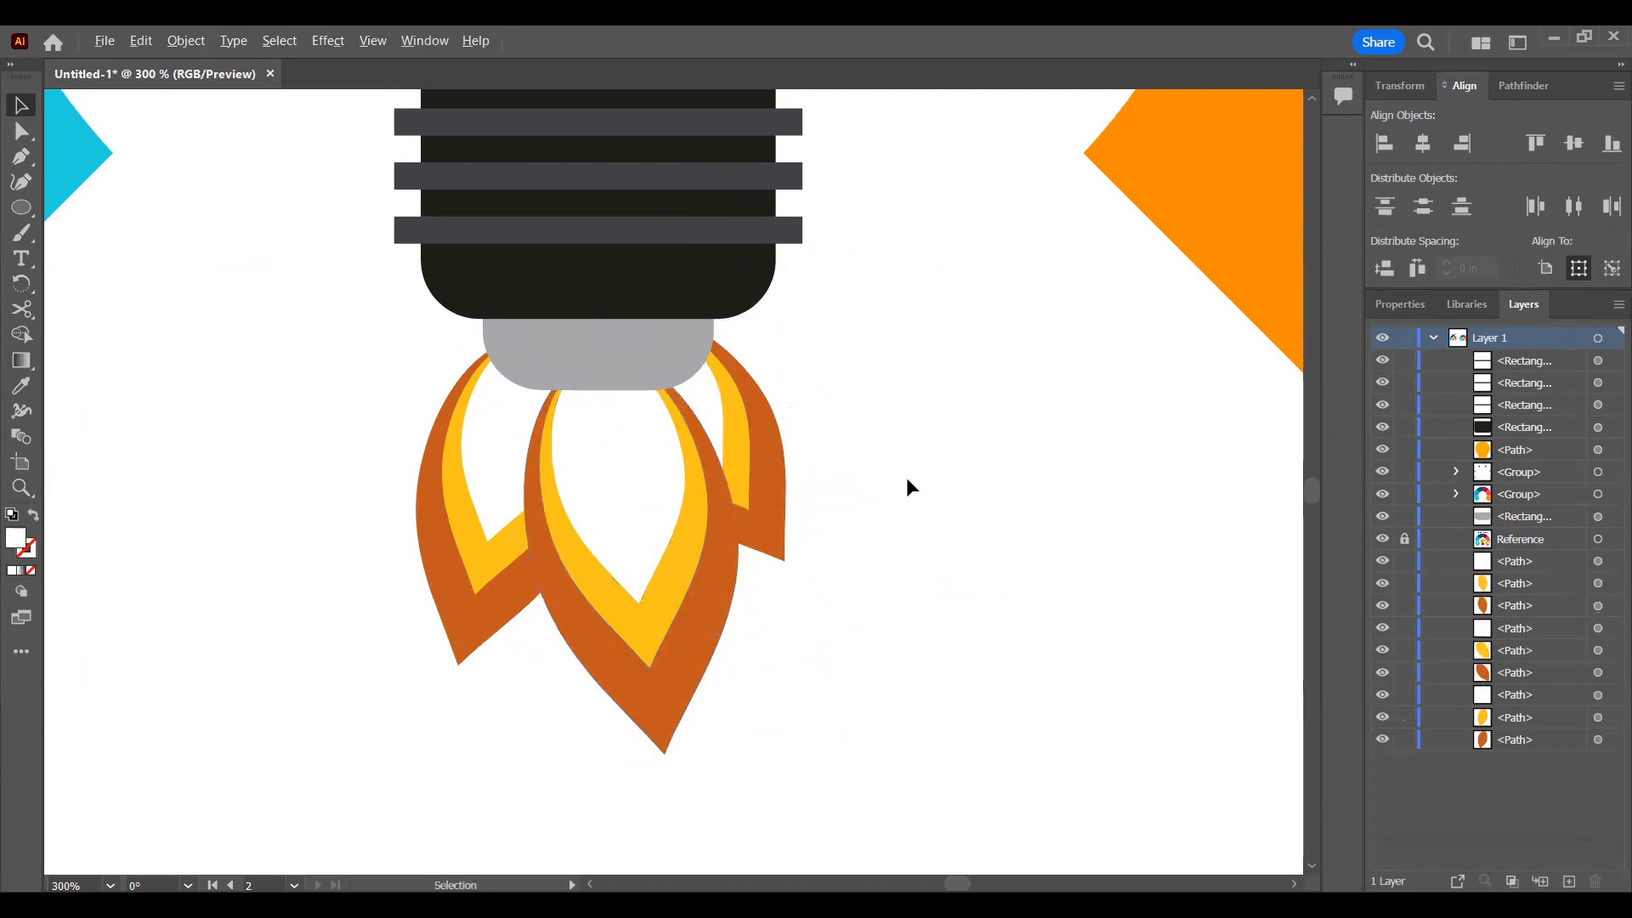
Step: Draw a straight Pen path on the reference bulb from the highlight's upper-left end to its lower-right tip
{"action": "scroll", "coordinate": [908, 483], "scroll_direction": "down", "scroll_amount": 7}
{"action": "scroll", "coordinate": [913, 488], "scroll_direction": "up", "scroll_amount": 2}
{"action": "left_click_drag", "start_coordinate": [732, 523], "coordinate": [890, 585]}
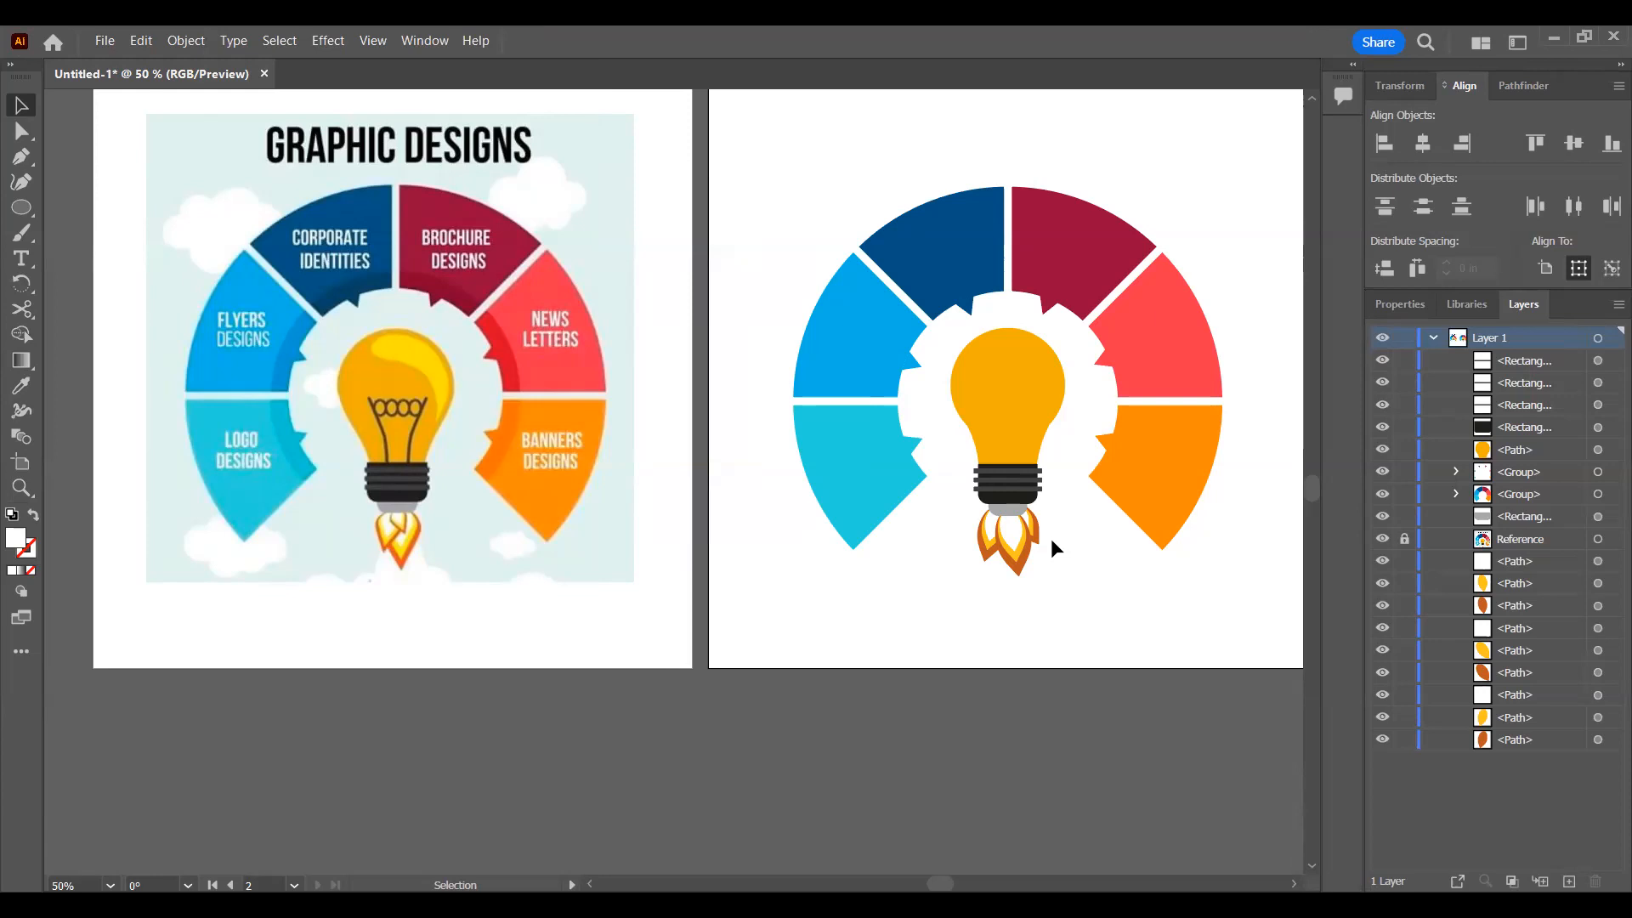
{"action": "scroll", "coordinate": [399, 360], "scroll_direction": "up", "scroll_amount": 3}
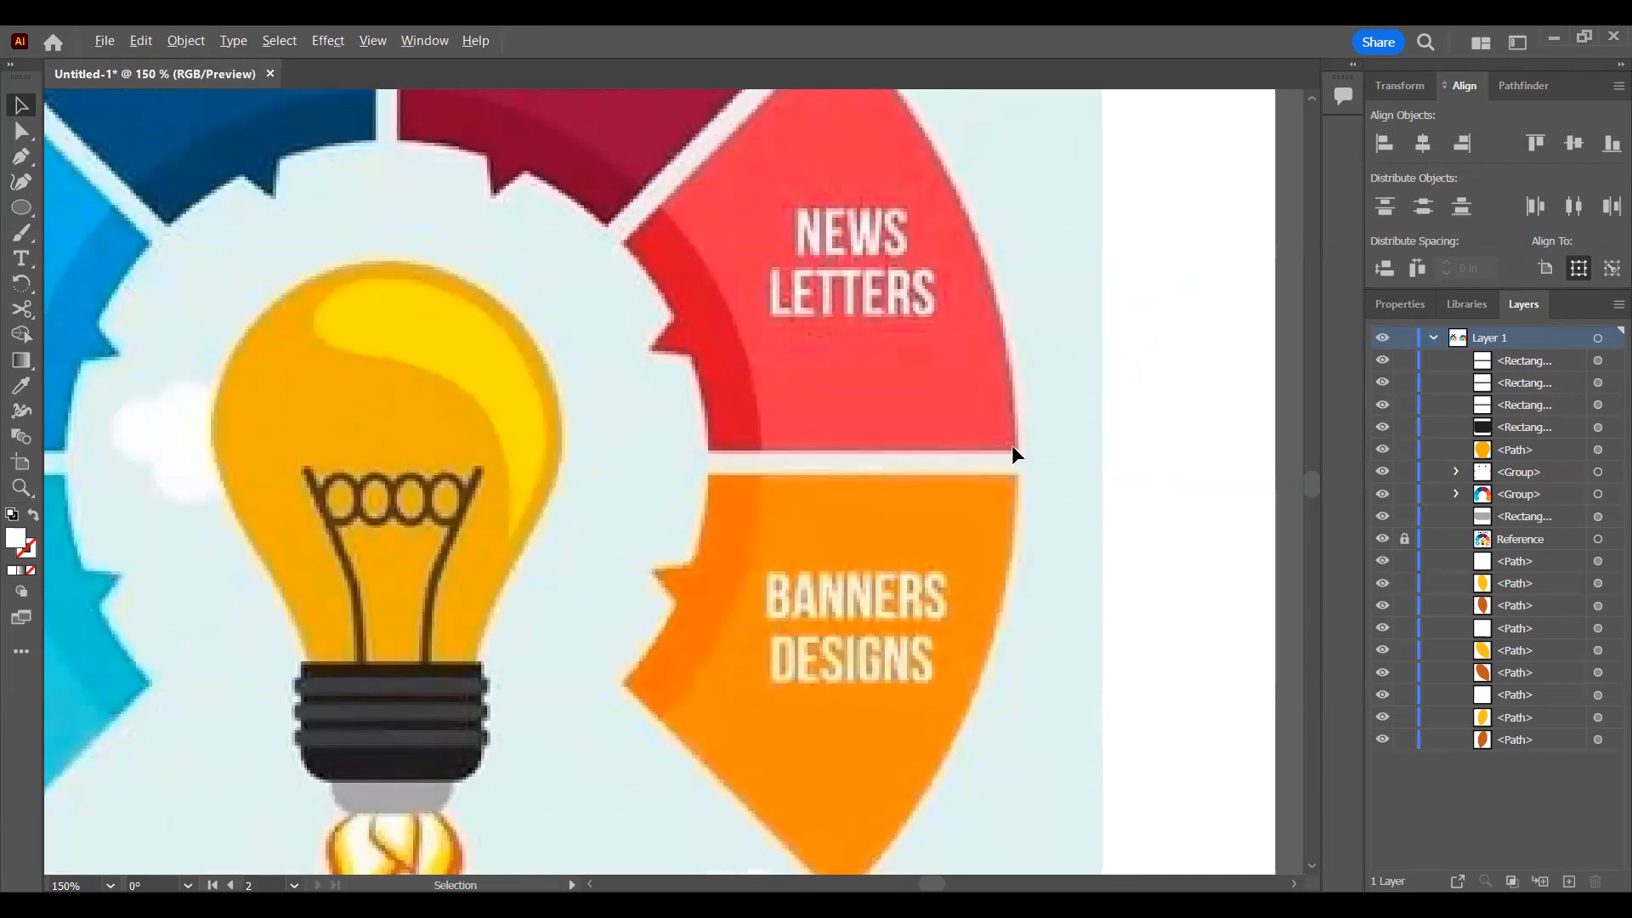
{"action": "scroll", "coordinate": [986, 431], "scroll_direction": "down", "scroll_amount": 4}
{"action": "scroll", "coordinate": [919, 442], "scroll_direction": "up", "scroll_amount": 4}
{"action": "scroll", "coordinate": [773, 481], "scroll_direction": "up", "scroll_amount": 1}
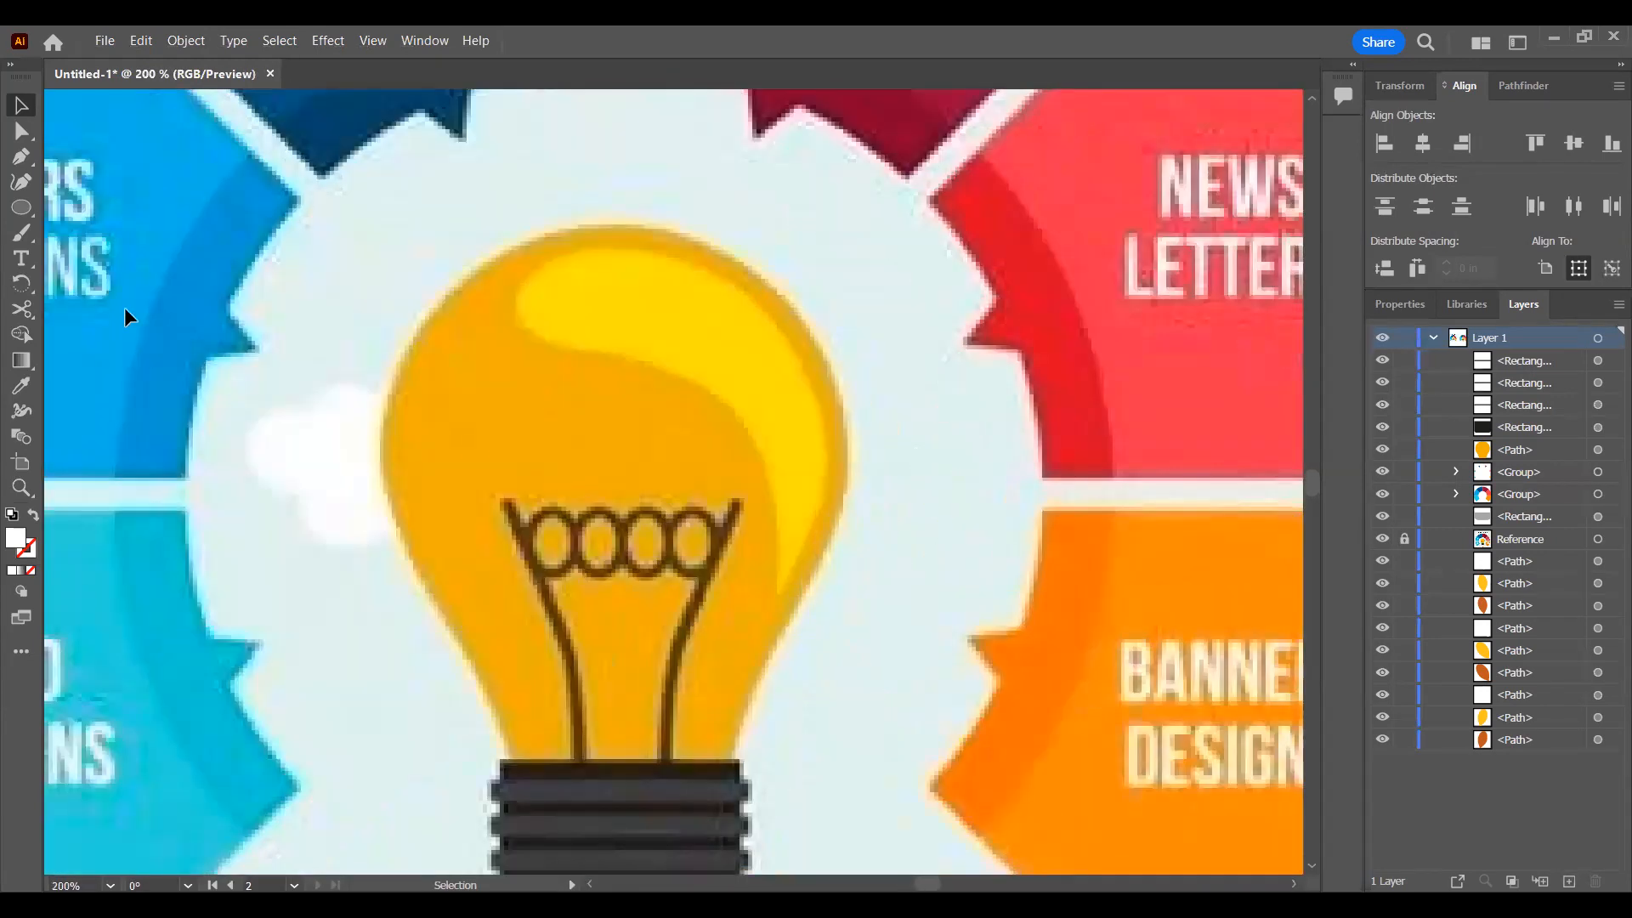
{"action": "left_click", "coordinate": [21, 164]}
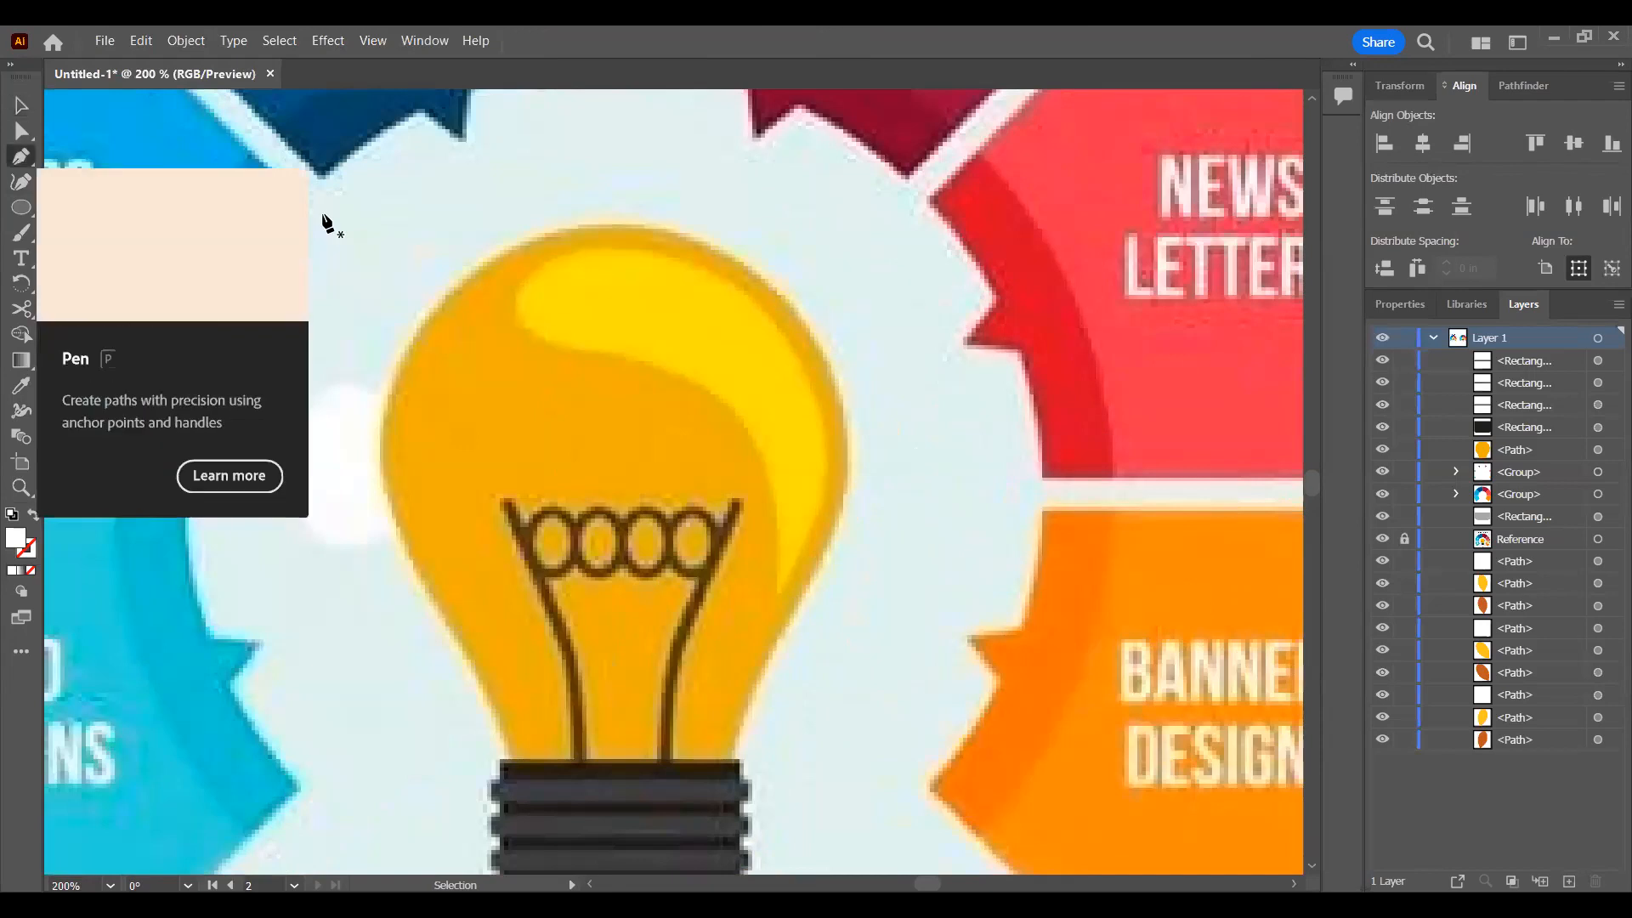
{"action": "left_click", "coordinate": [521, 298]}
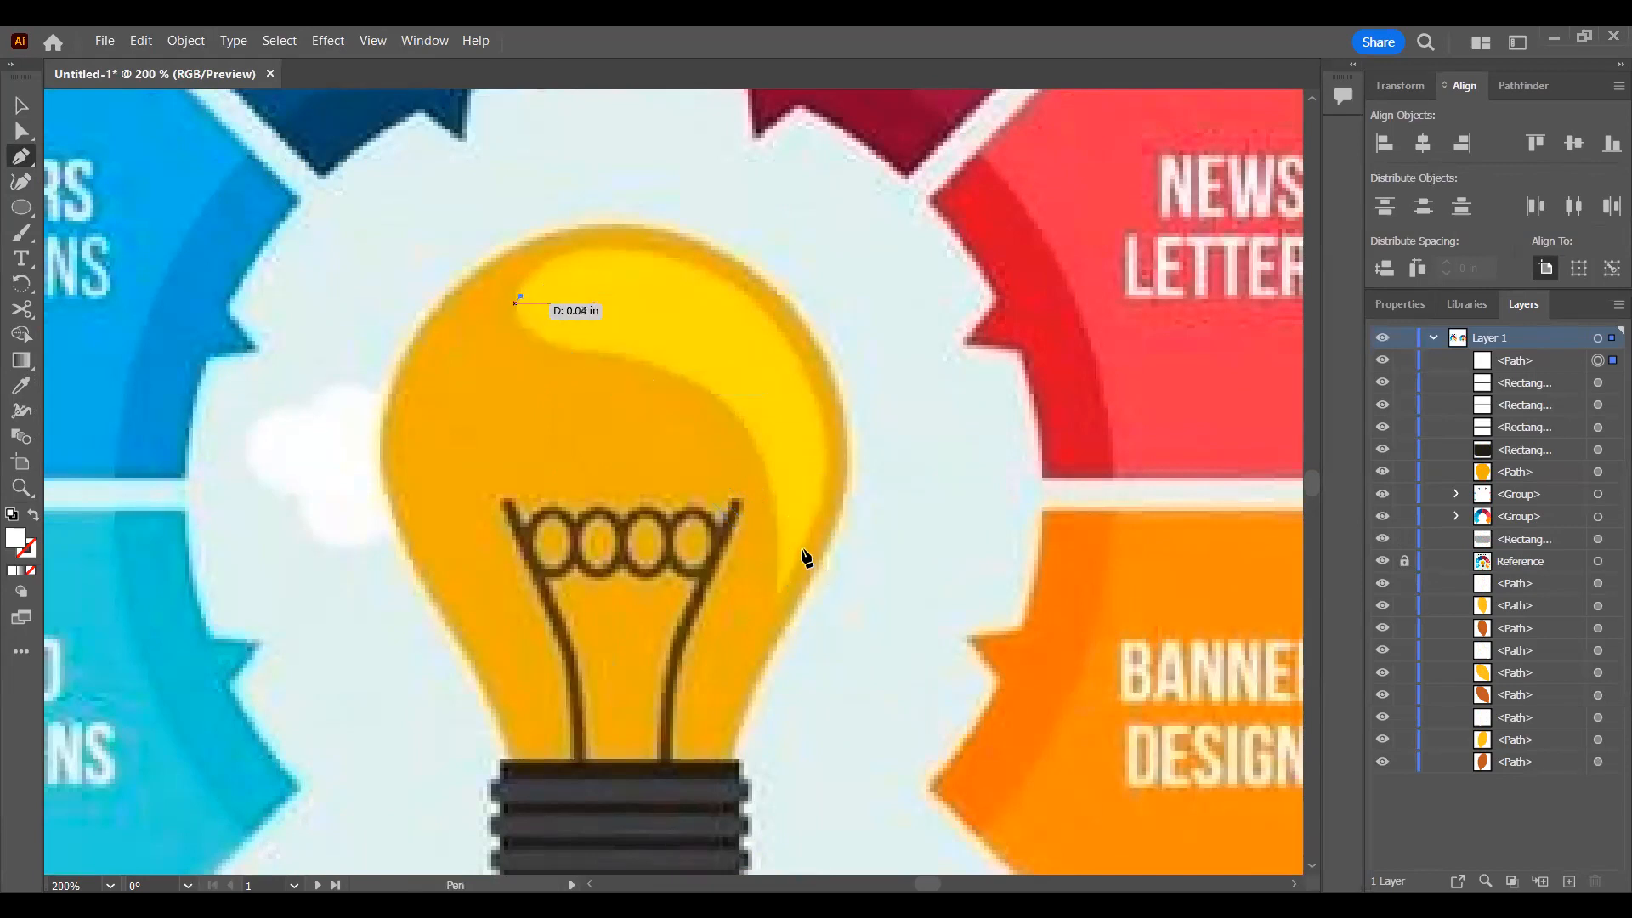
{"action": "left_click", "coordinate": [780, 590]}
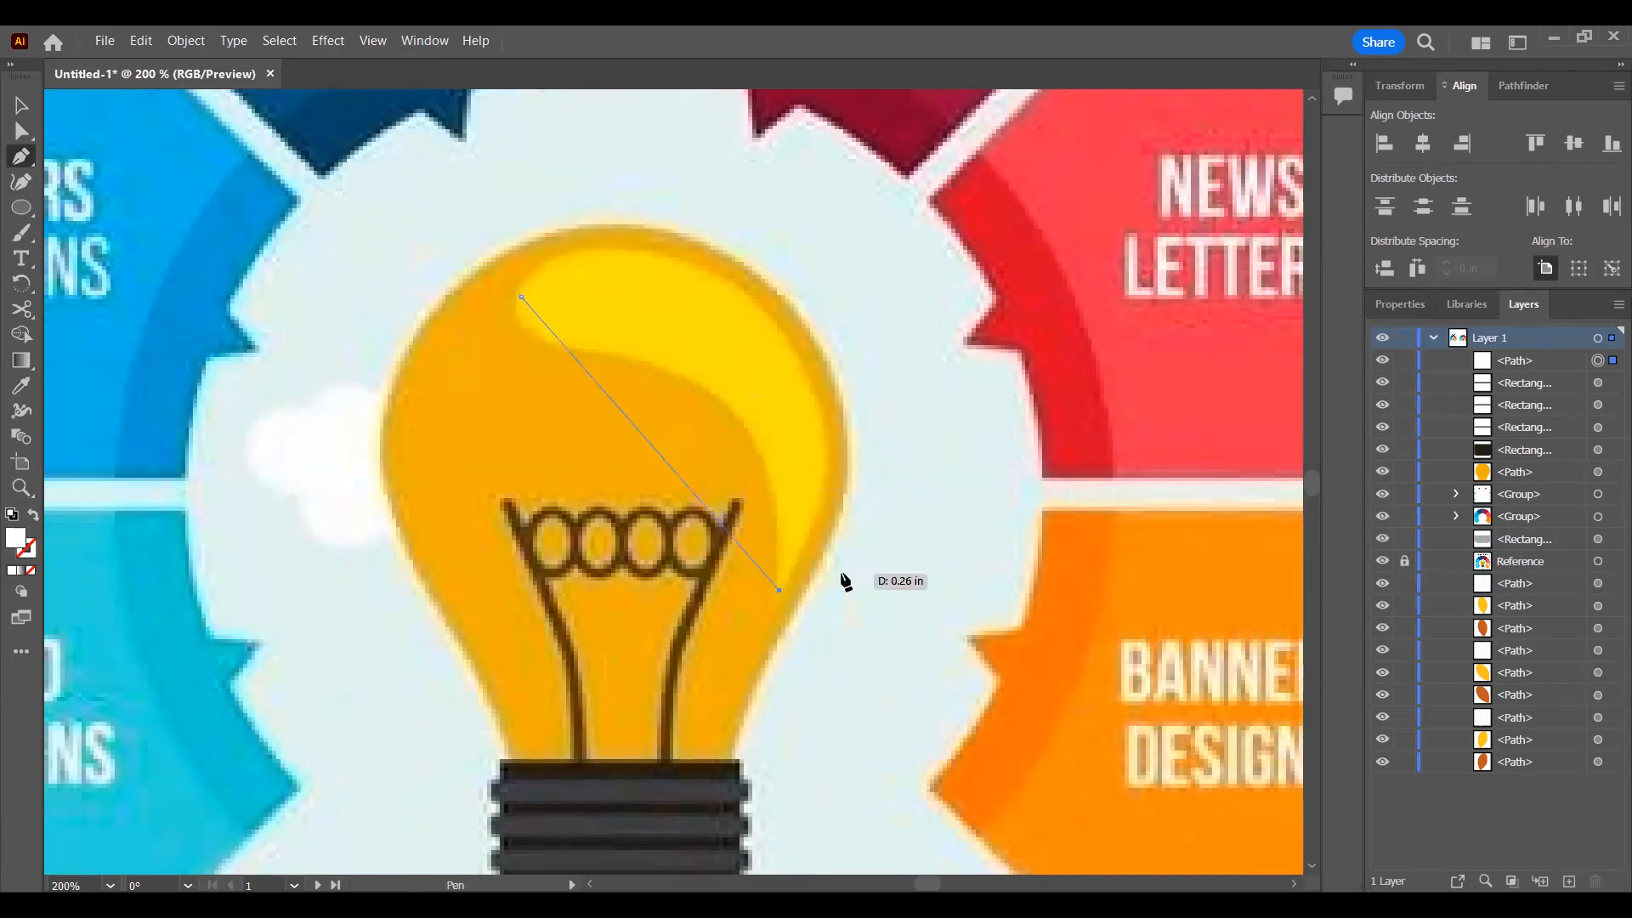
{"action": "key", "text": "a"}
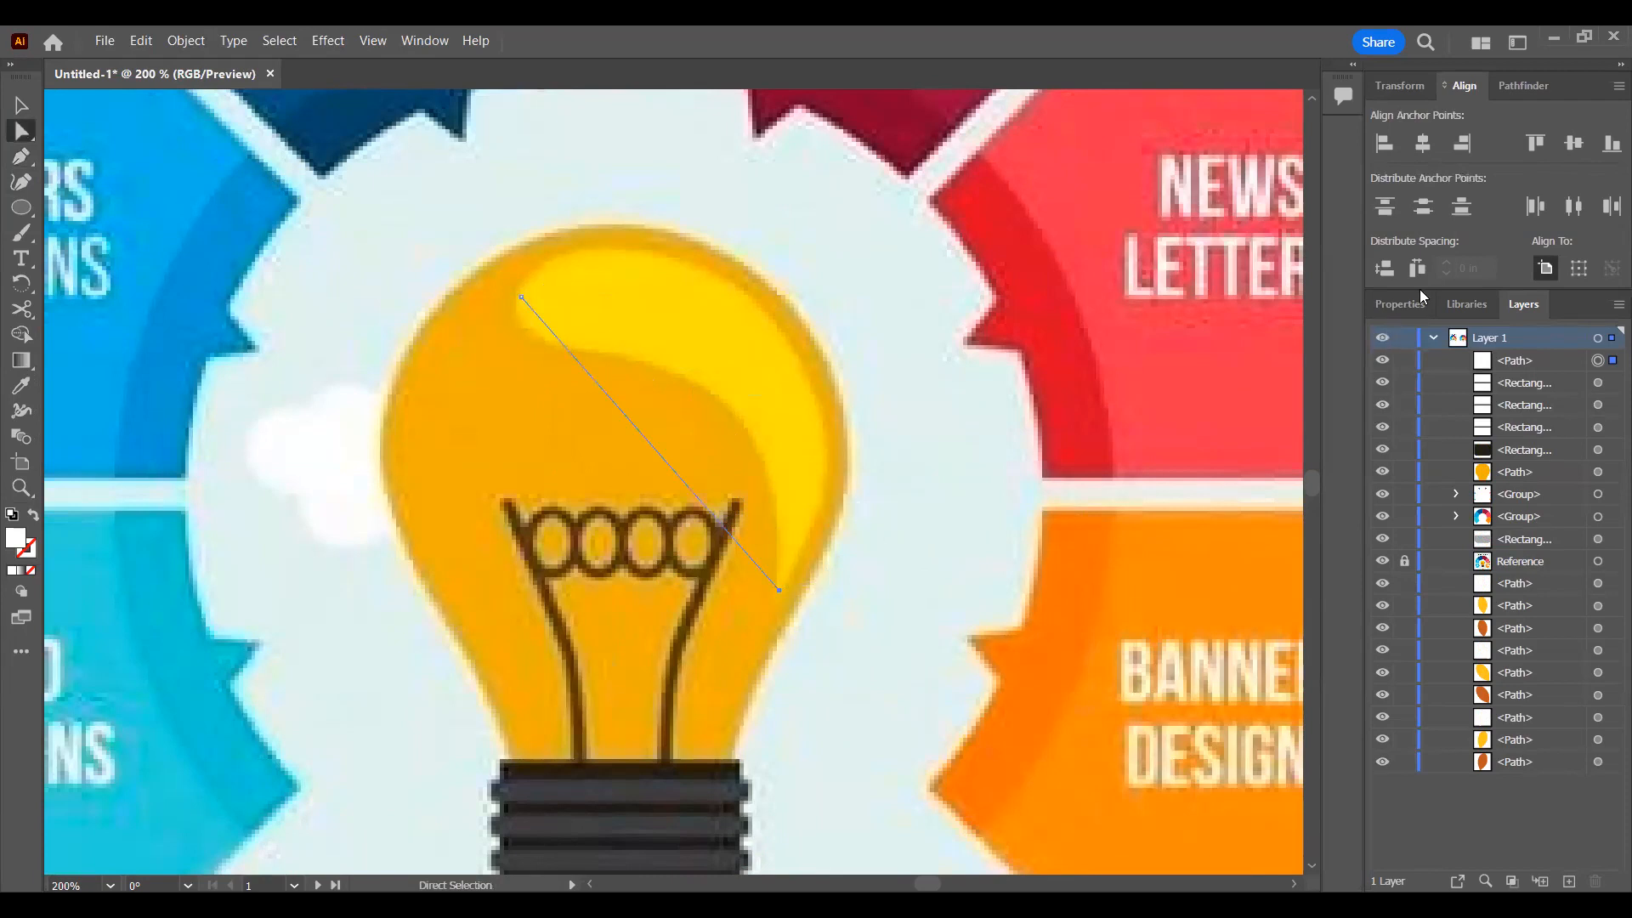
Step: Give the path a 7 pt stroke in the yellow sampled from the highlight, with no fill
{"action": "left_click", "coordinate": [1411, 88]}
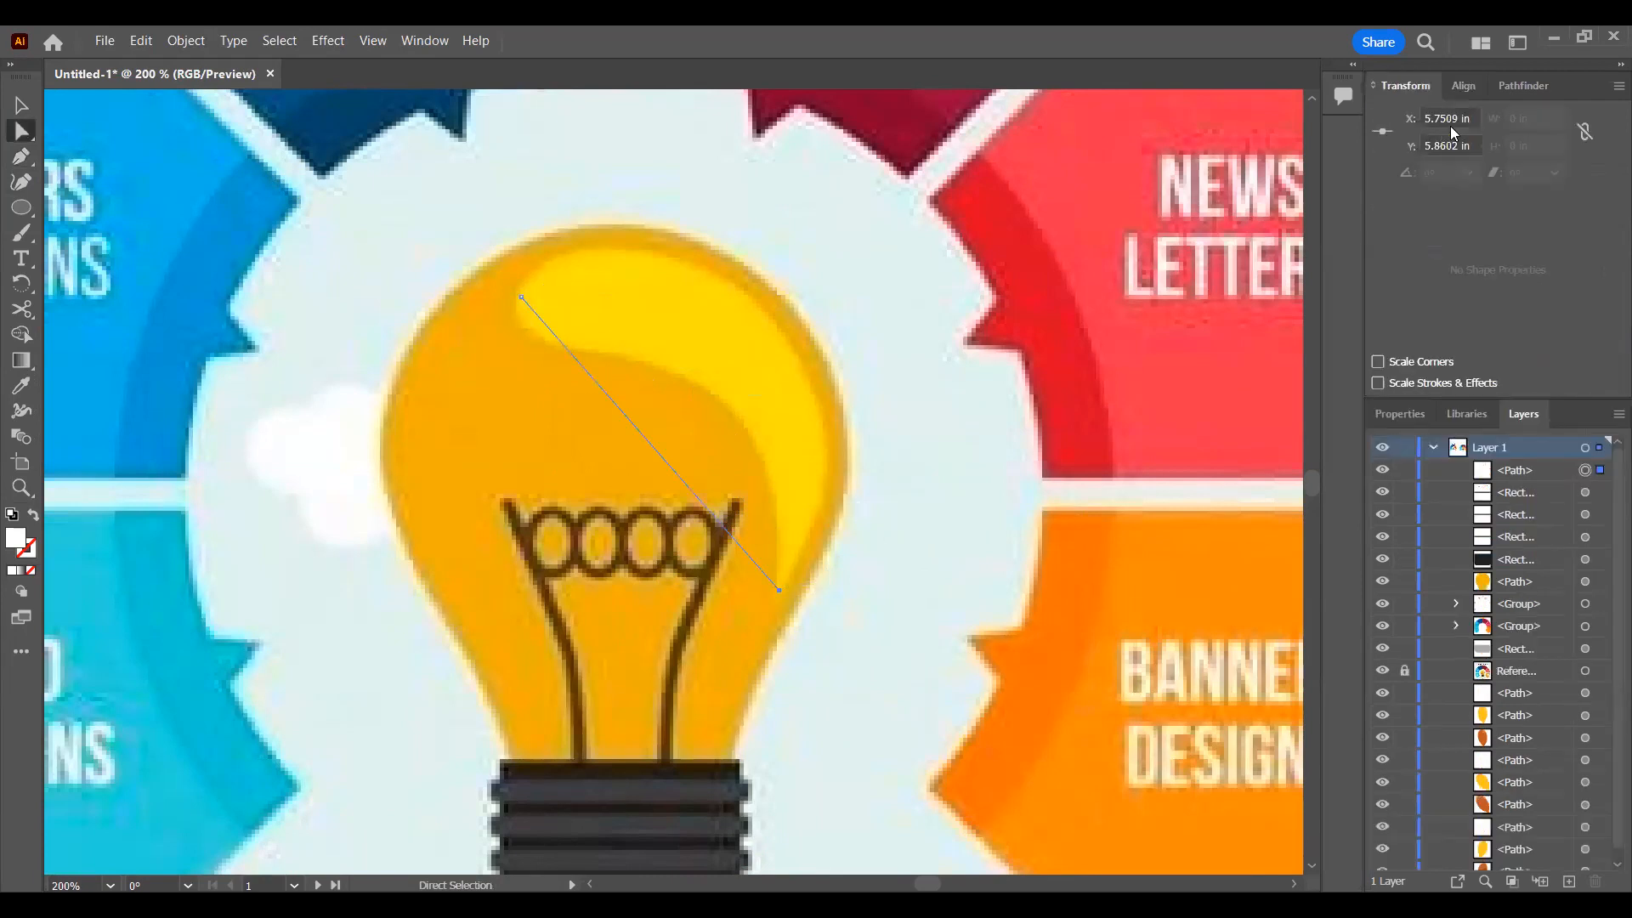
{"action": "left_click", "coordinate": [1524, 85]}
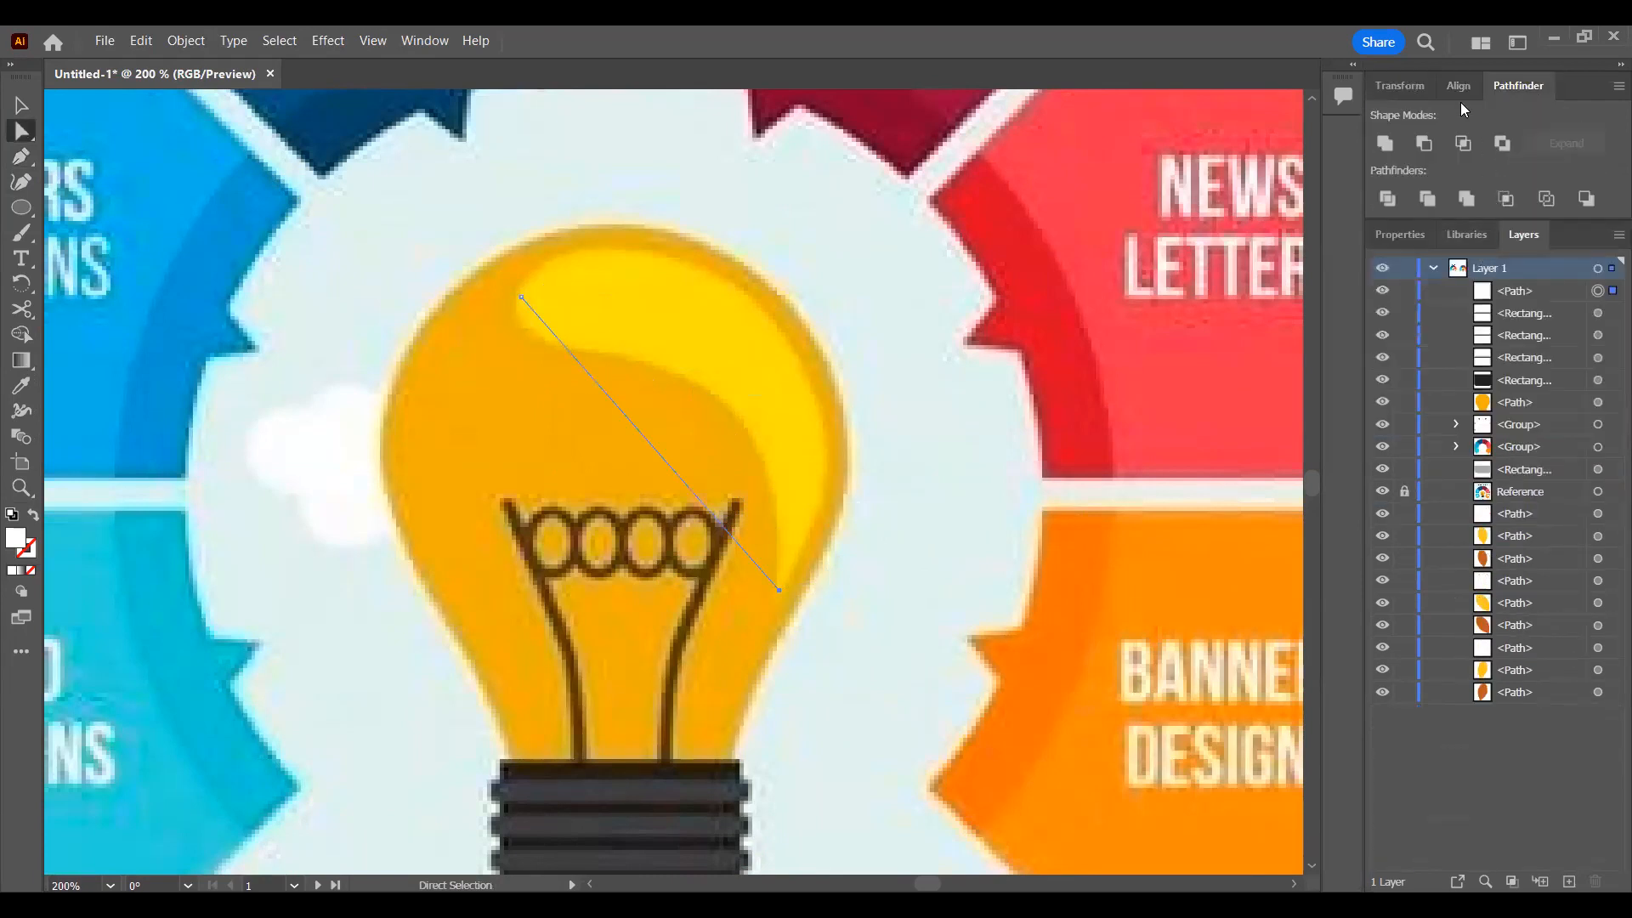
{"action": "left_click", "coordinate": [1406, 243]}
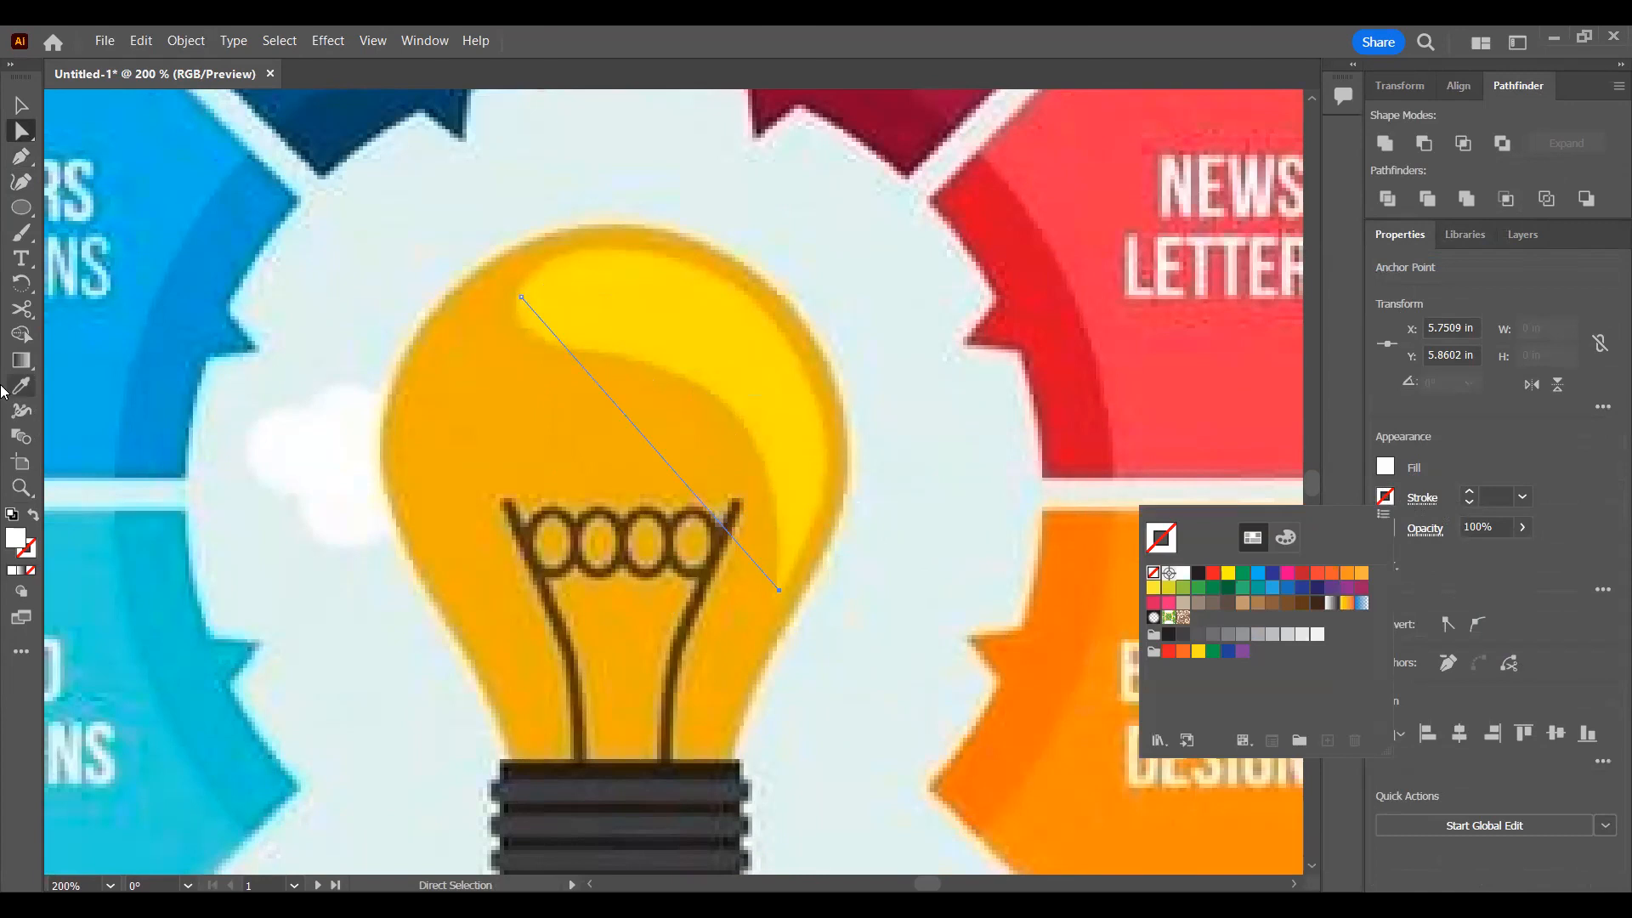
{"action": "key", "text": "i"}
{"action": "left_click", "coordinate": [804, 372]}
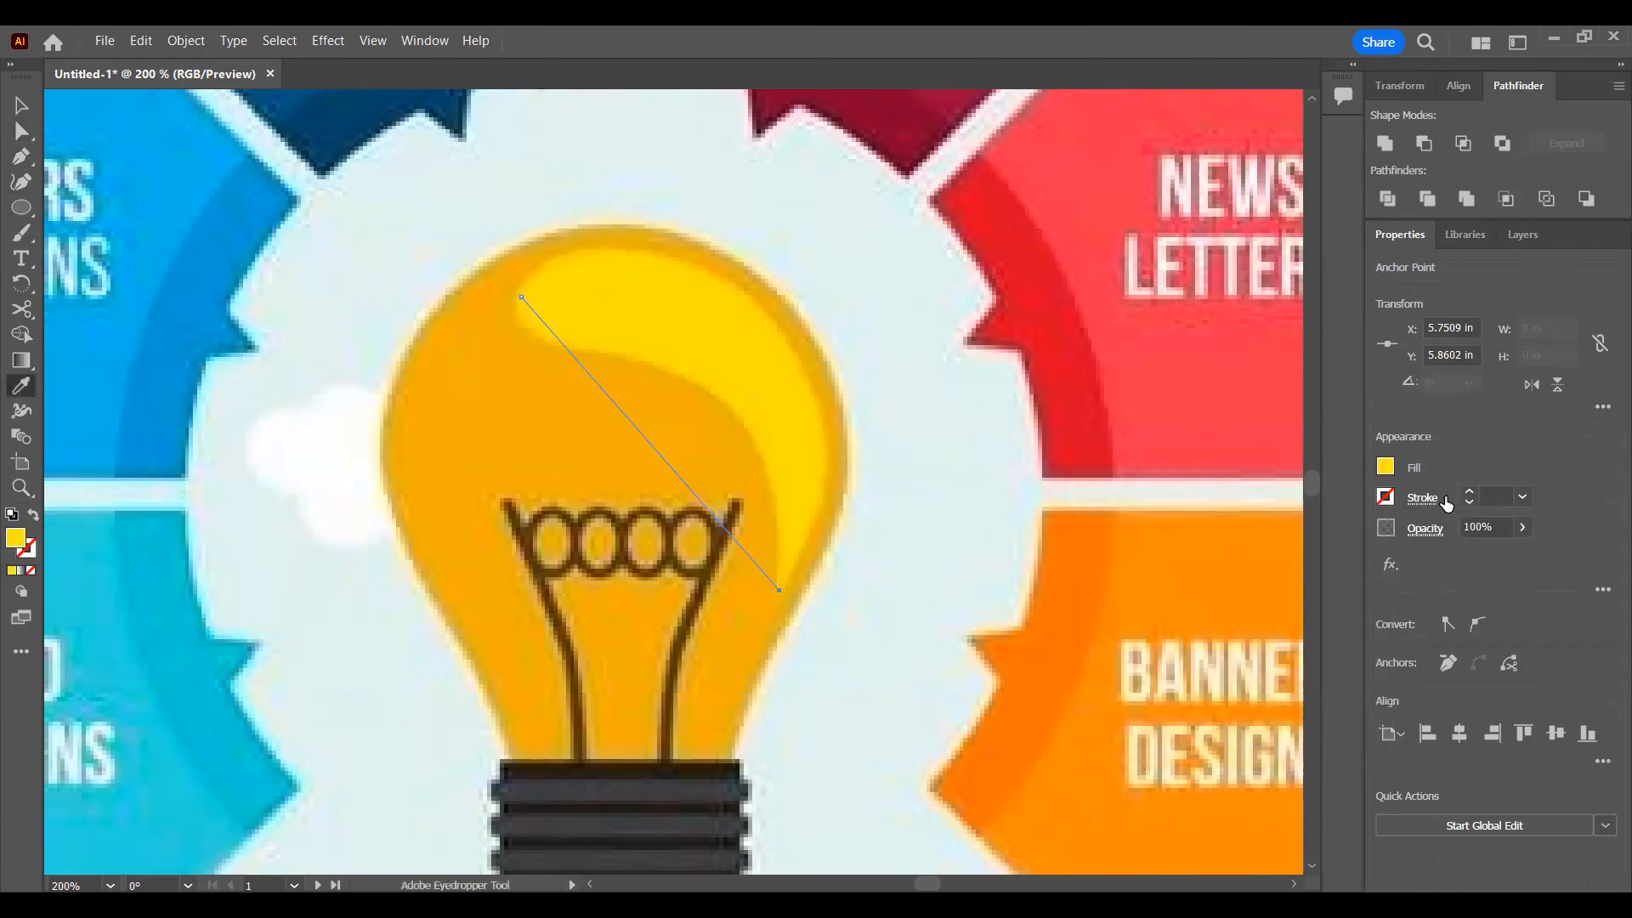
{"action": "left_click", "coordinate": [35, 516]}
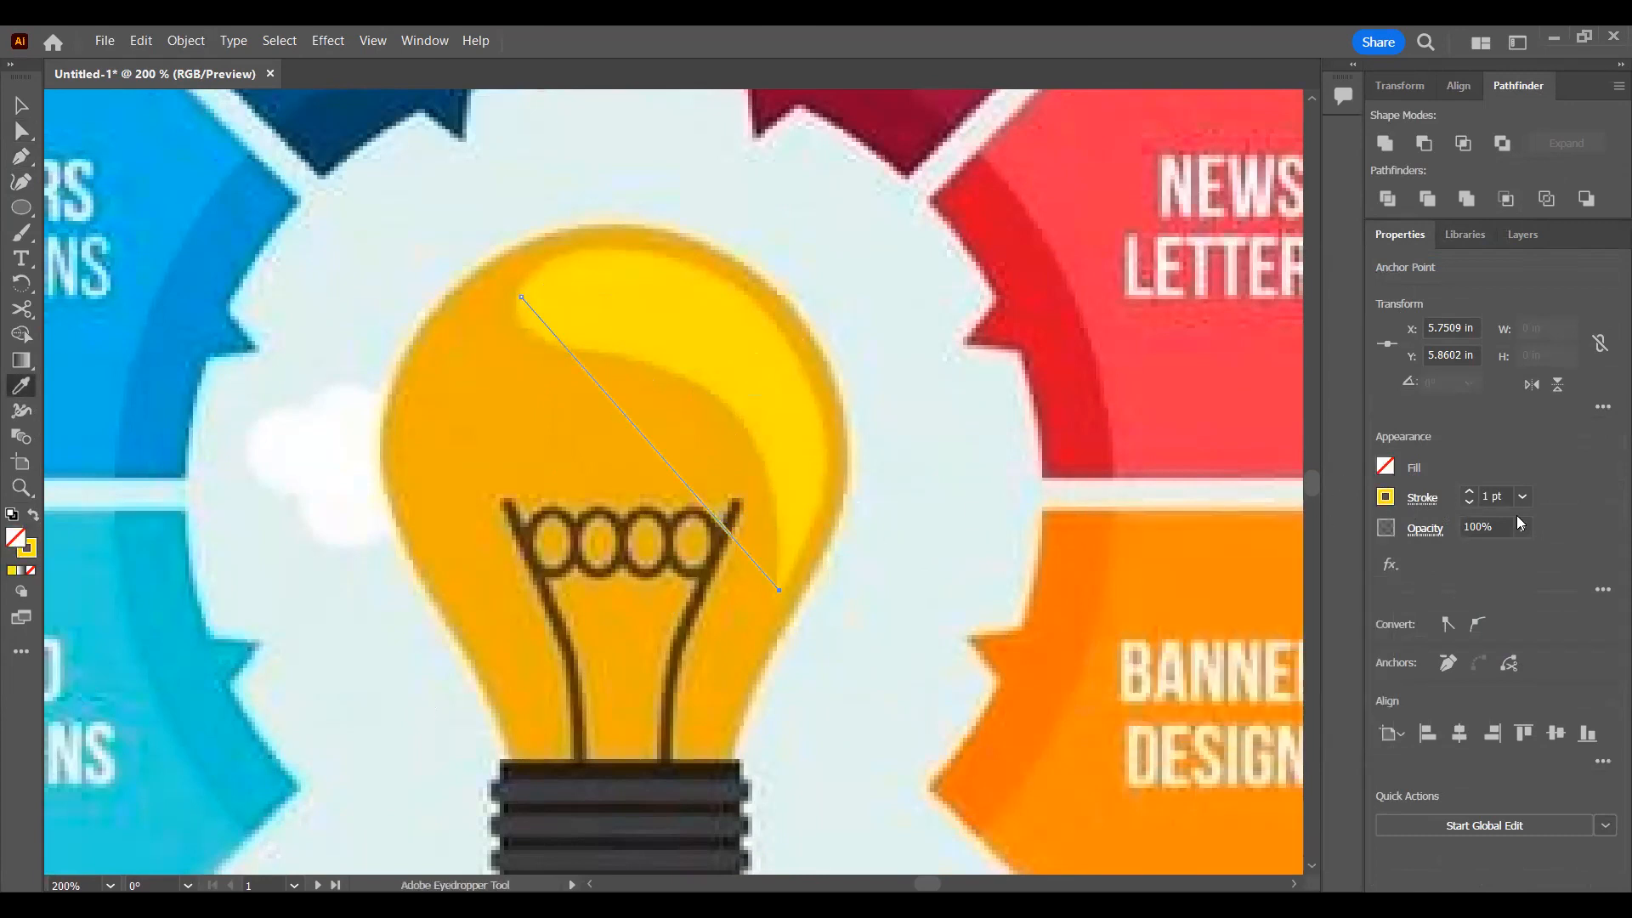
{"action": "left_click", "coordinate": [1470, 492]}
{"action": "left_click", "coordinate": [1469, 492]}
{"action": "left_click", "coordinate": [1469, 493]}
{"action": "left_click", "coordinate": [1469, 492]}
{"action": "left_click", "coordinate": [1470, 492]}
{"action": "left_click", "coordinate": [1469, 492]}
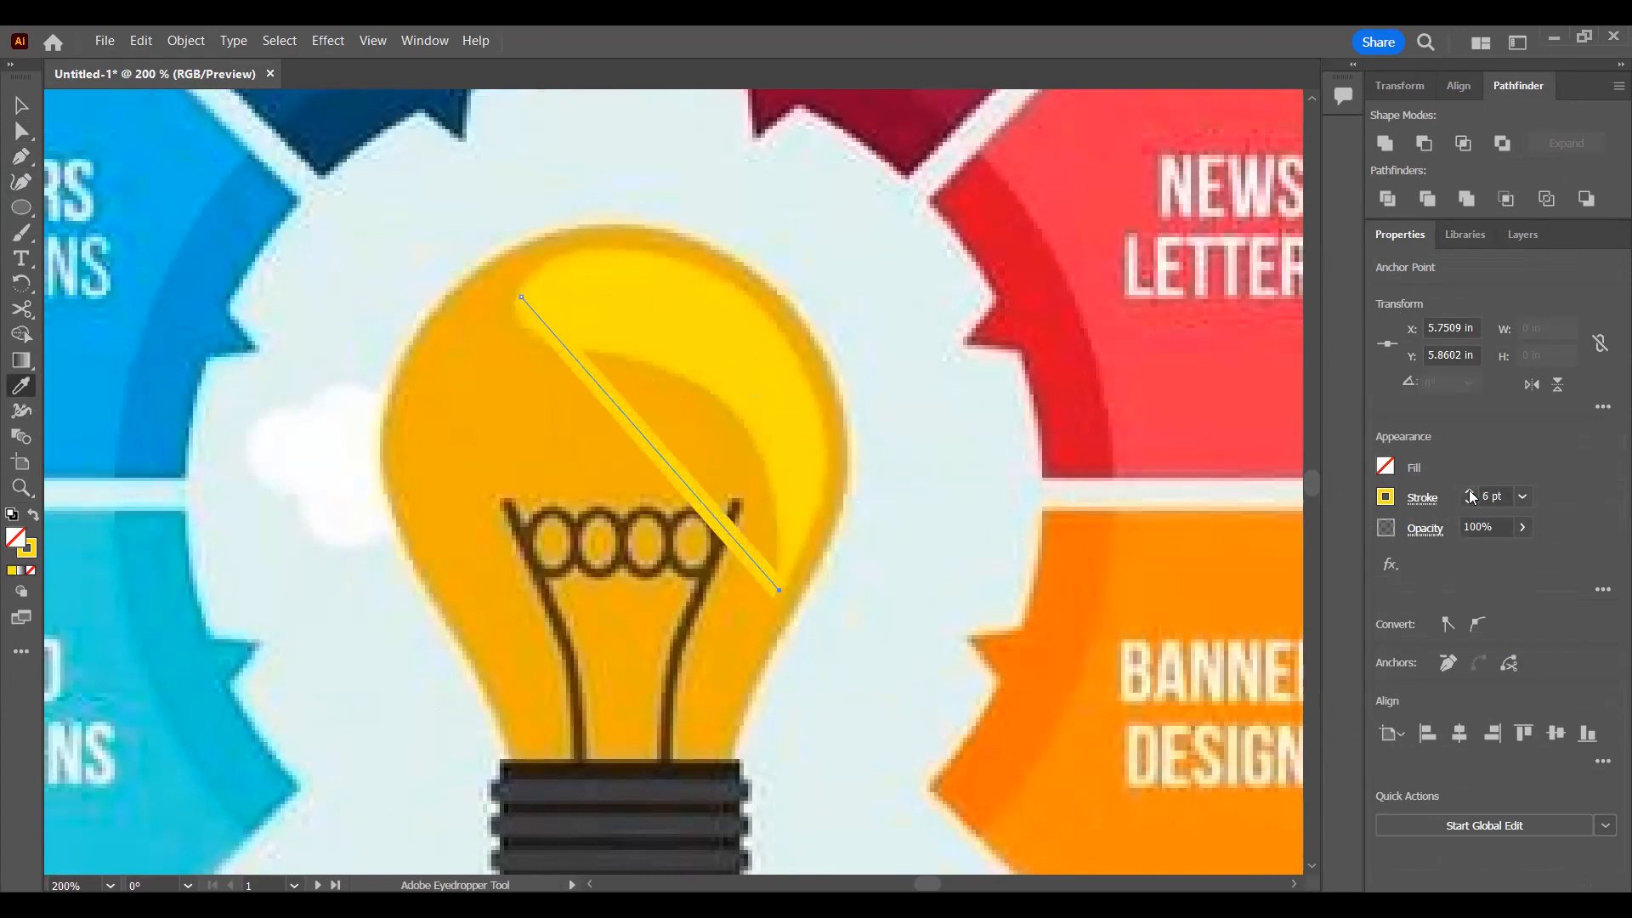
Step: Bend the path along the highlight's arc to about 1.15 by 1.26 in and recolor its stroke dark blue
{"action": "left_click", "coordinate": [21, 182]}
{"action": "left_click", "coordinate": [653, 448]}
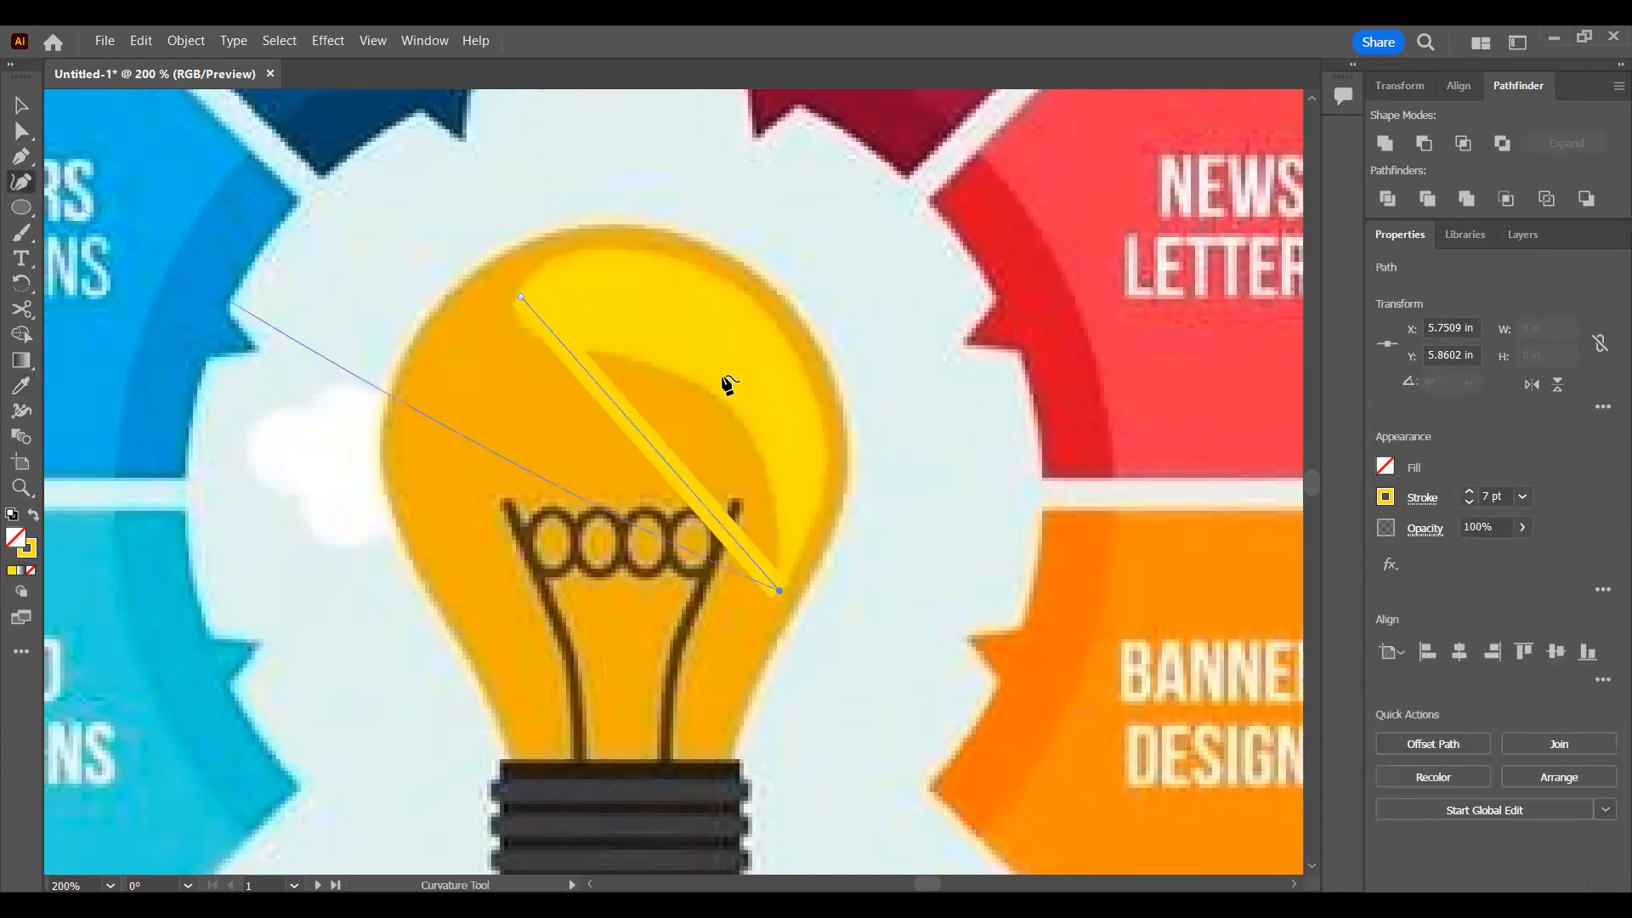
{"action": "left_click_drag", "start_coordinate": [652, 448], "coordinate": [723, 336]}
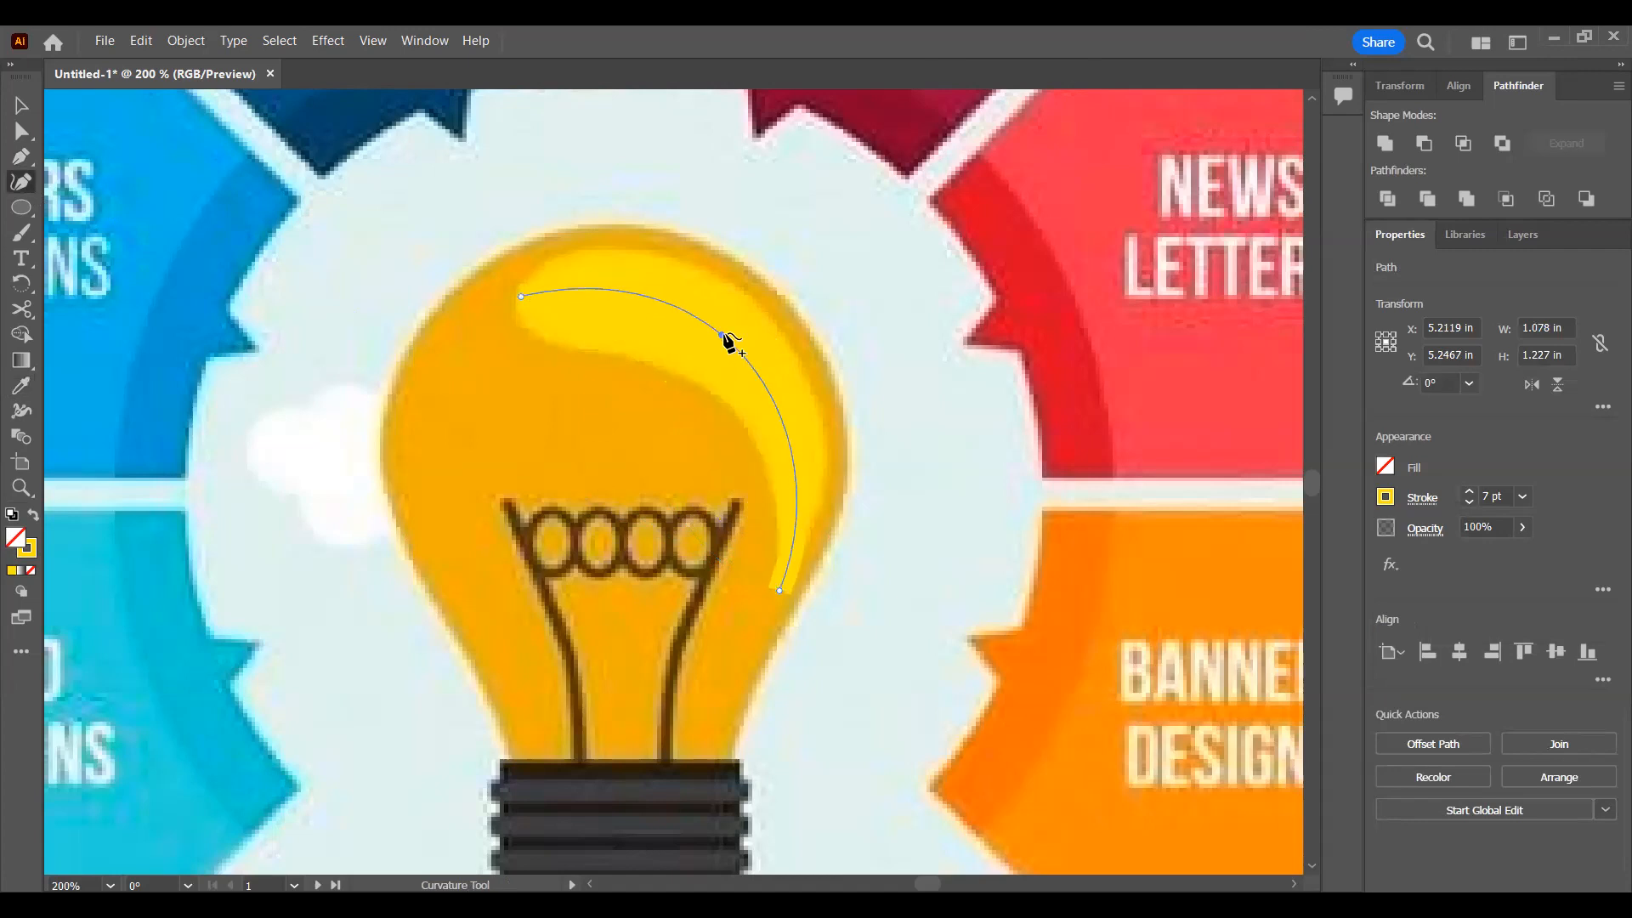
{"action": "left_click", "coordinate": [1386, 497]}
{"action": "left_click", "coordinate": [1273, 572]}
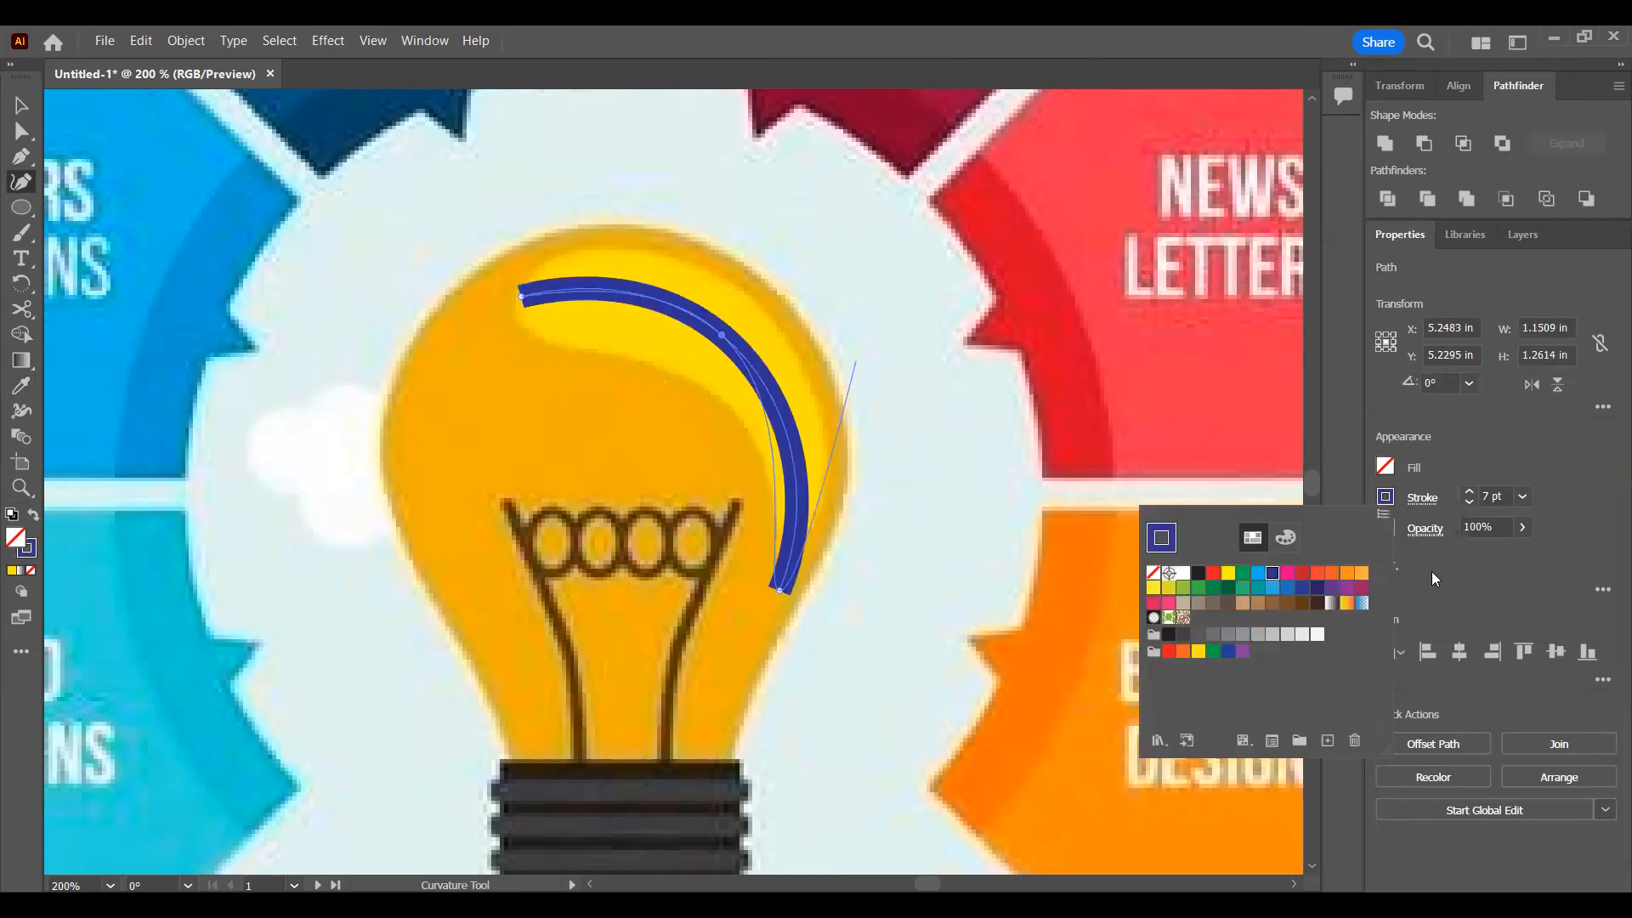
Step: Apply Width Profile 5 to the curved stroke and flip the profile along the path
{"action": "left_click", "coordinate": [1422, 499]}
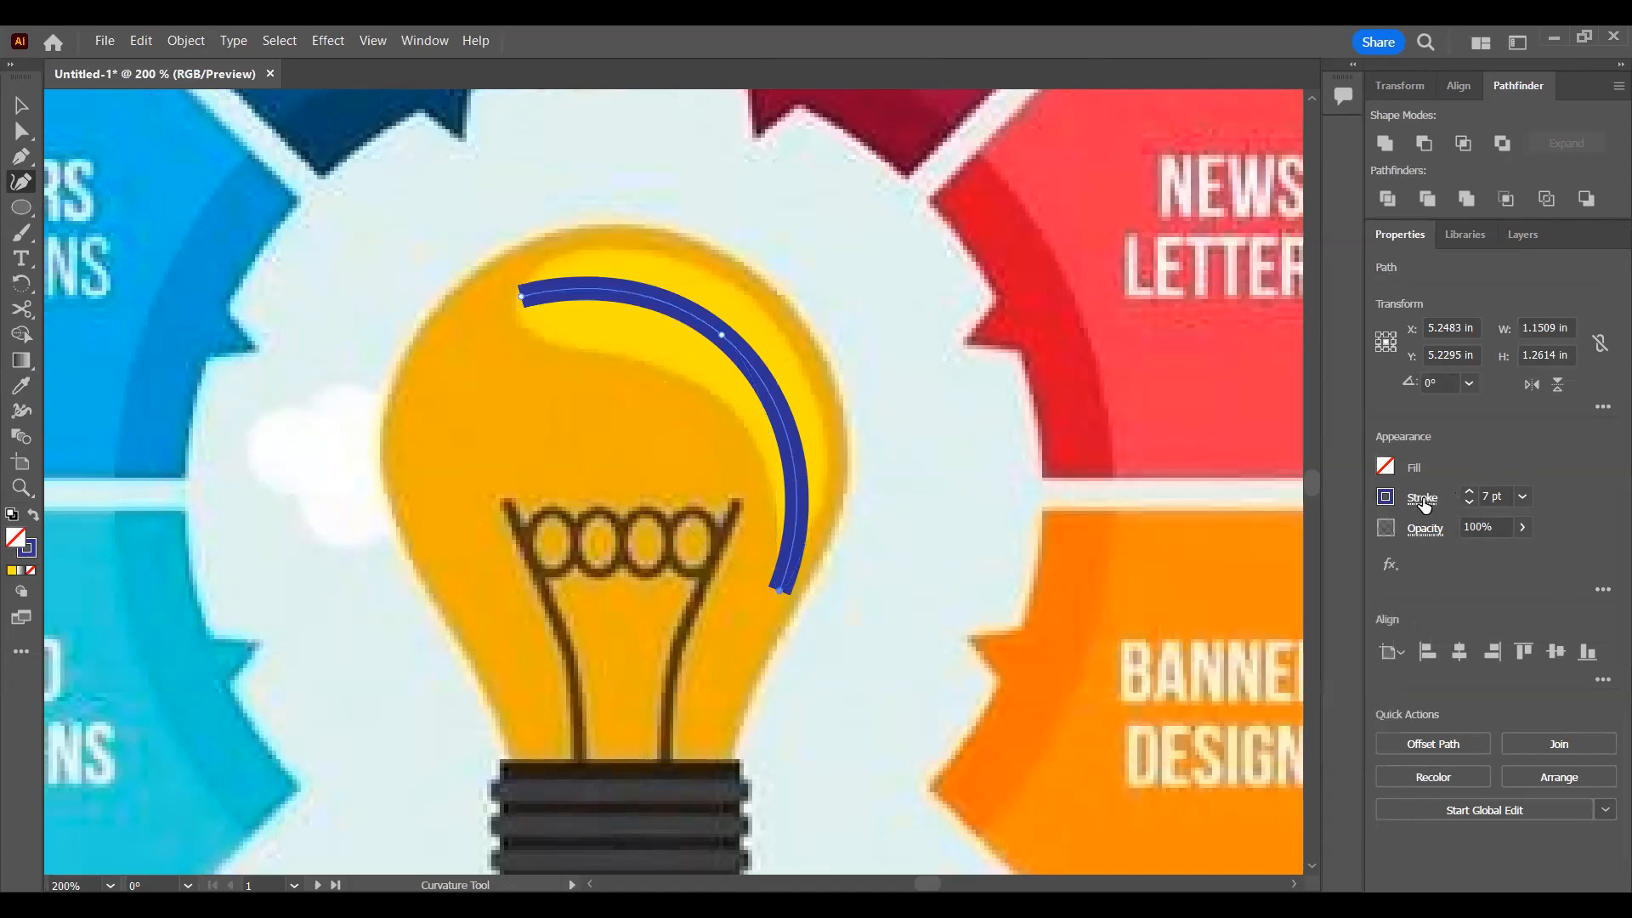
{"action": "left_click", "coordinate": [1425, 503]}
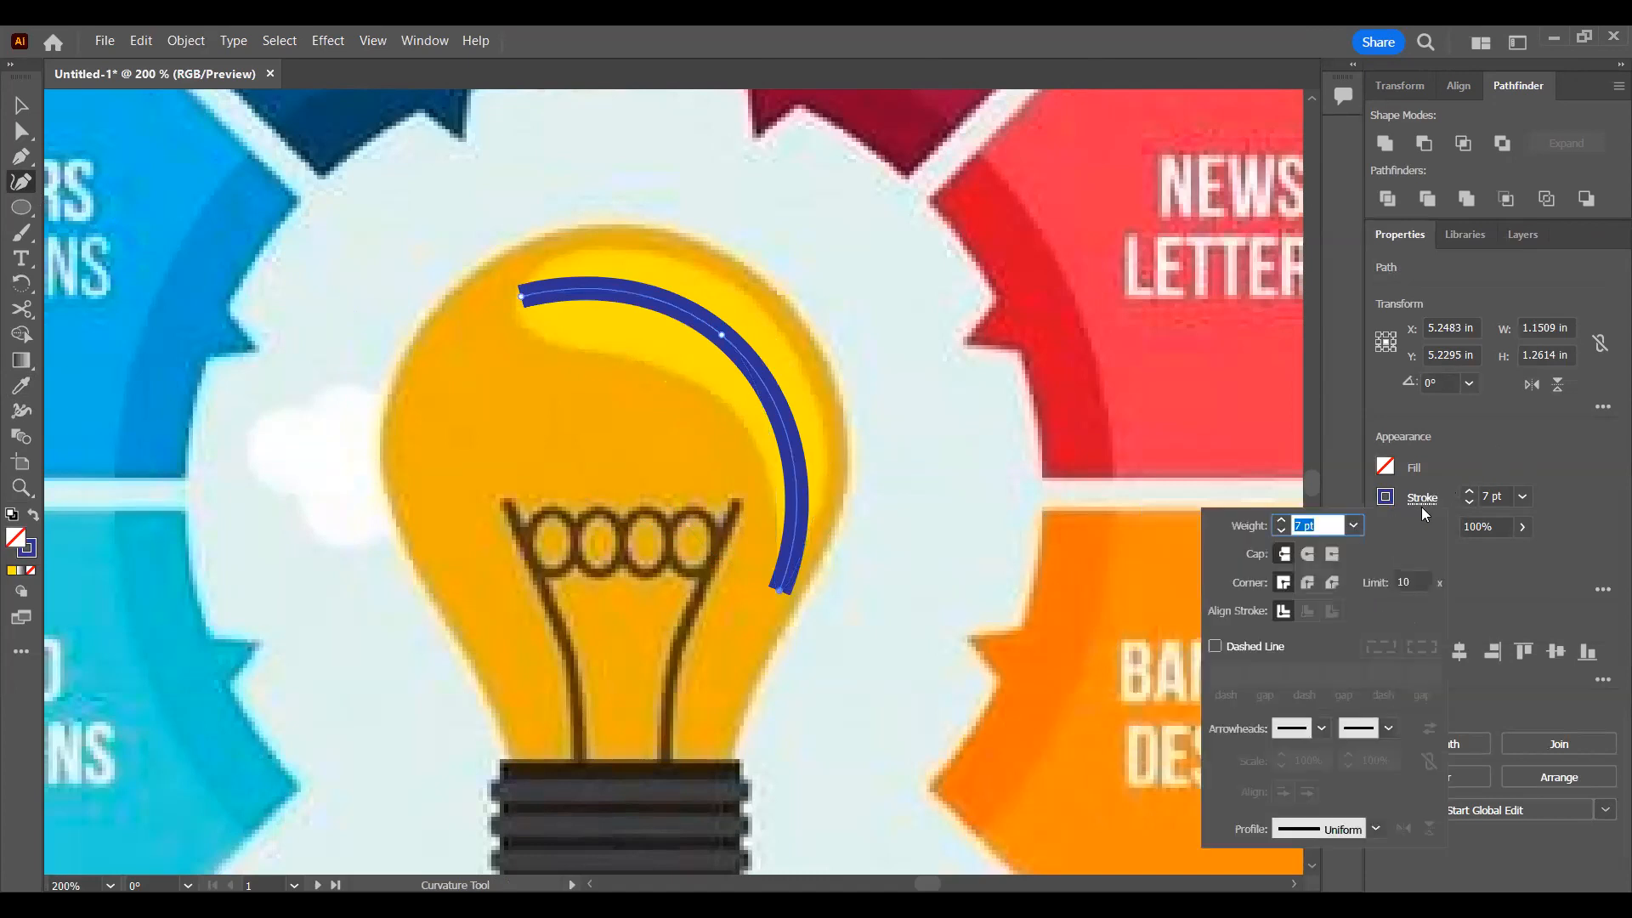
{"action": "left_click", "coordinate": [1378, 831]}
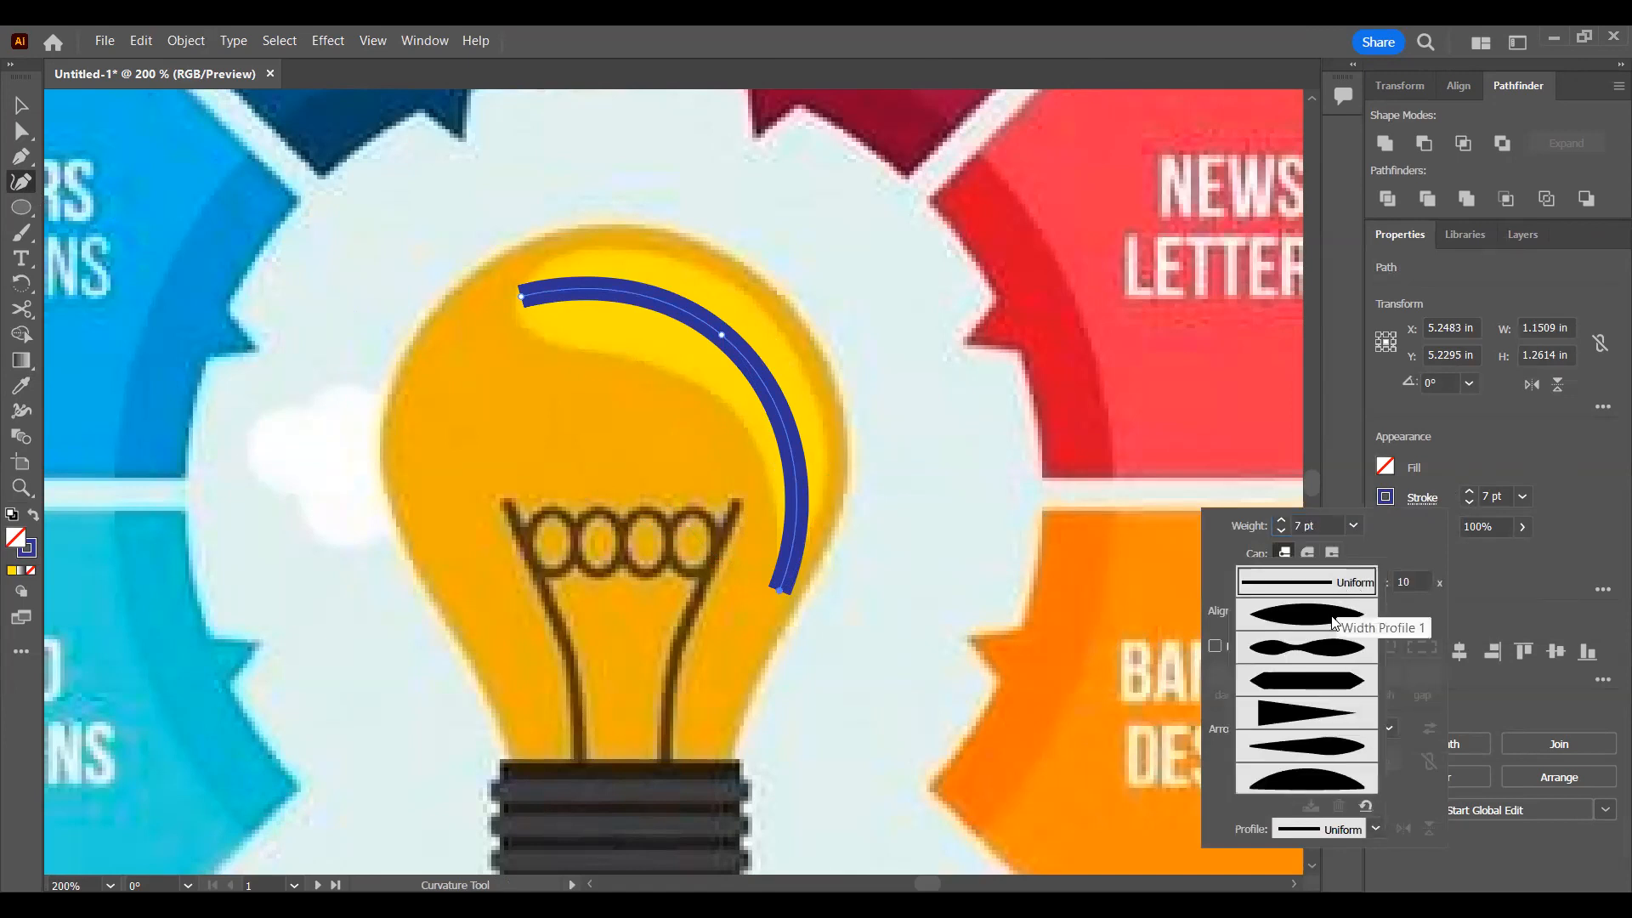
{"action": "left_click", "coordinate": [1333, 748]}
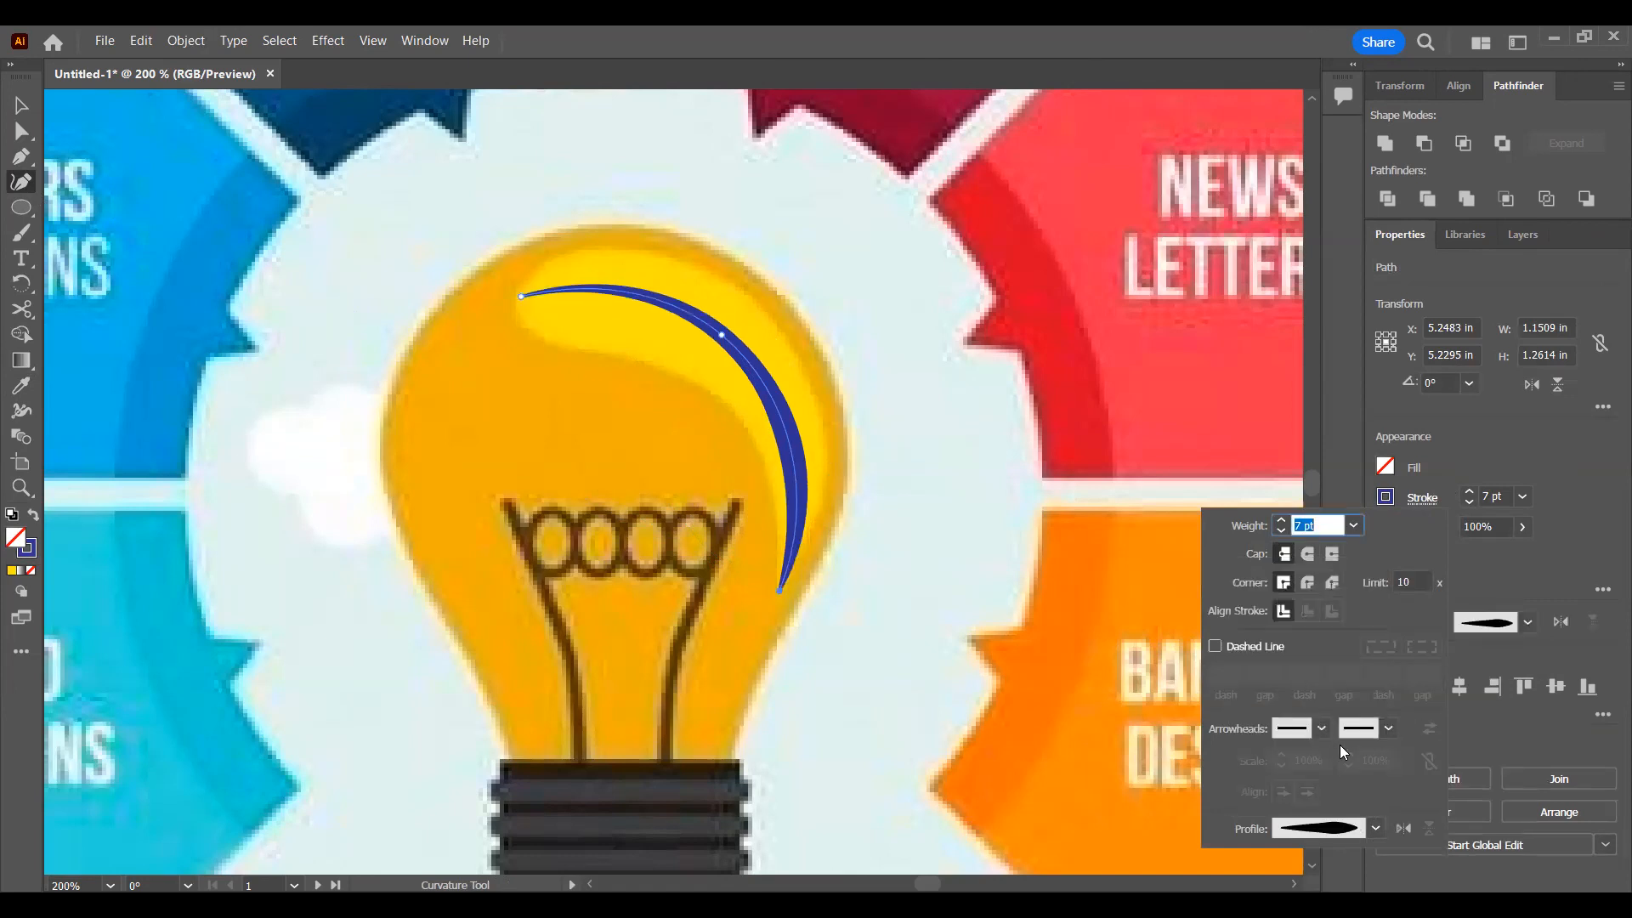
{"action": "left_click", "coordinate": [1403, 828]}
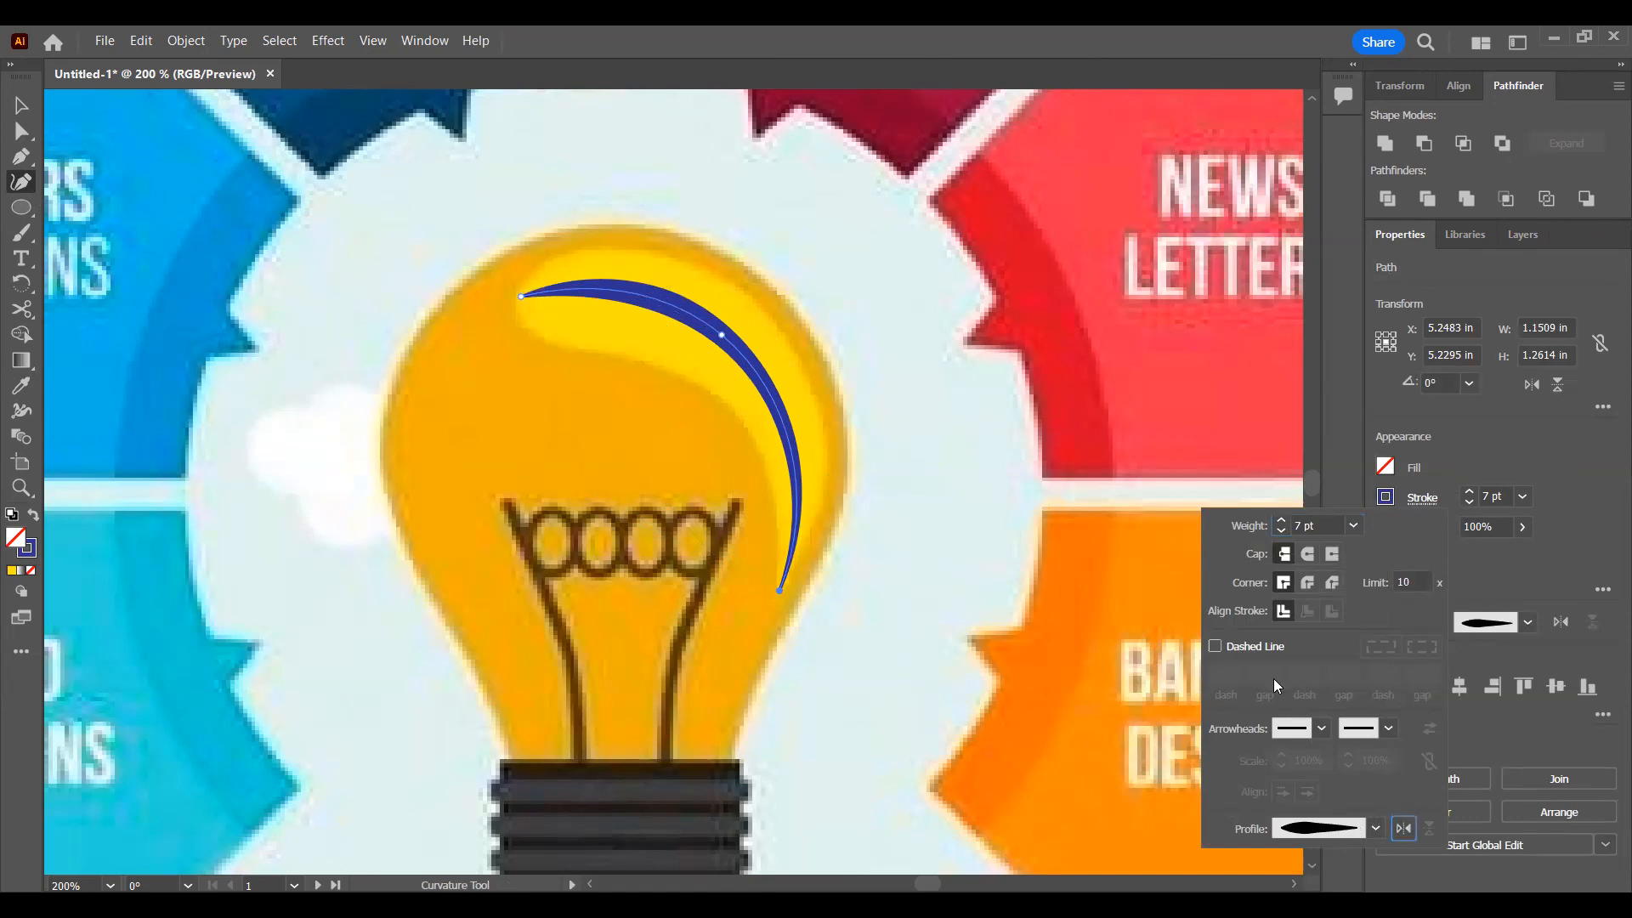
Step: Set the curved stroke to a round cap and a weight of 29 pt
{"action": "left_click", "coordinate": [1281, 525]}
{"action": "left_click", "coordinate": [1281, 526]}
{"action": "left_click", "coordinate": [1281, 526]}
{"action": "left_click", "coordinate": [1281, 525]}
{"action": "left_click", "coordinate": [1281, 525]}
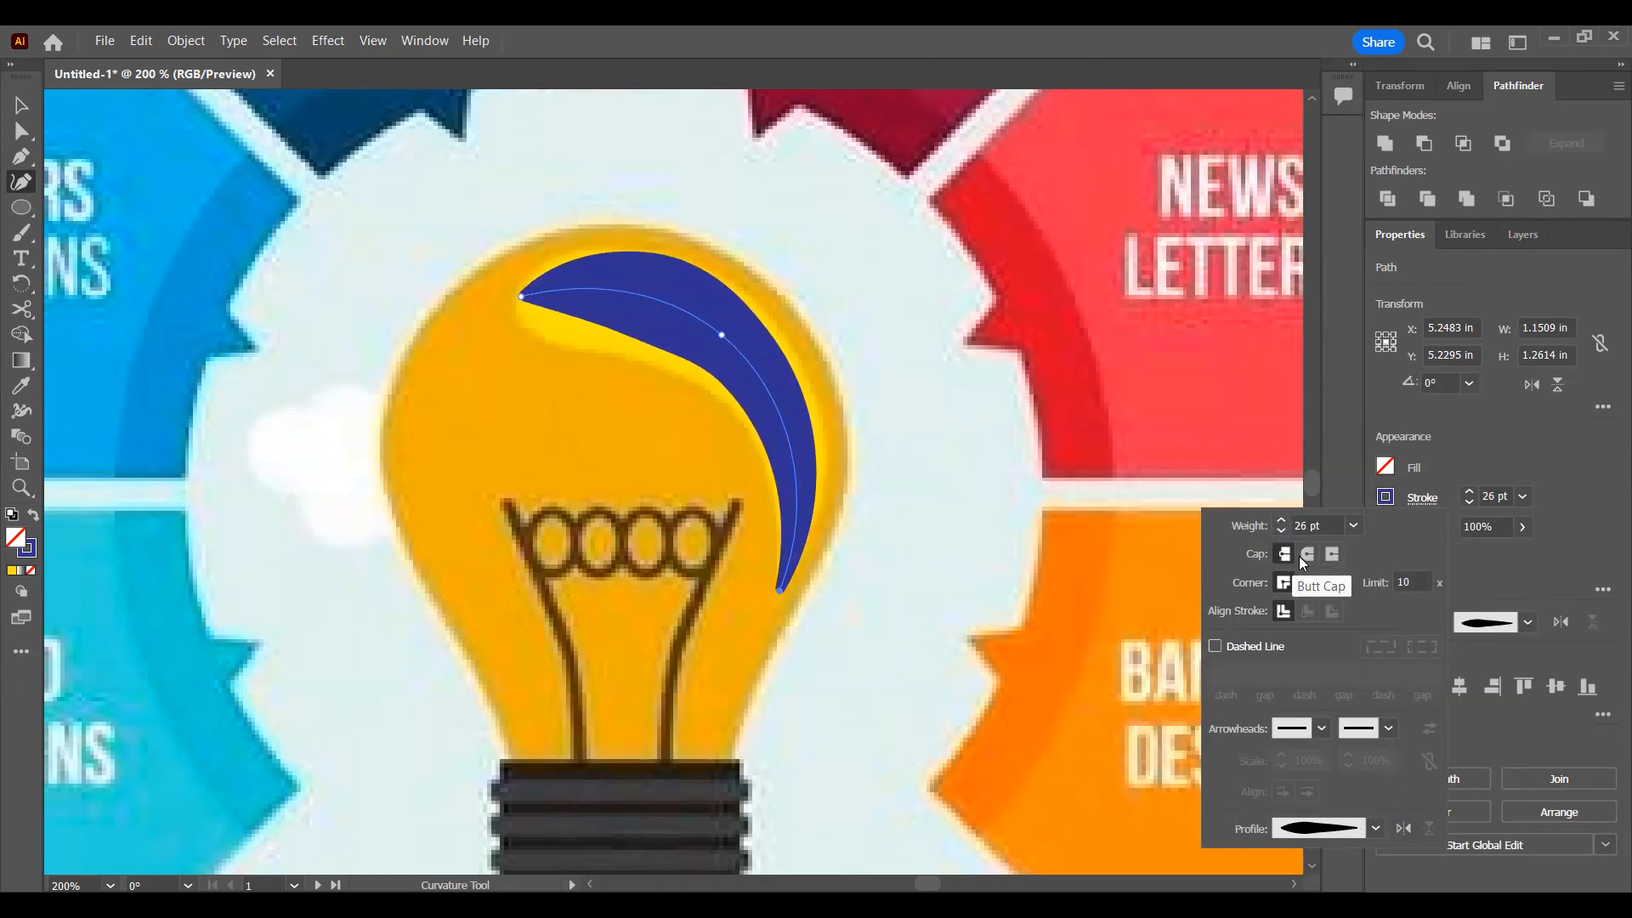
{"action": "left_click", "coordinate": [1307, 554]}
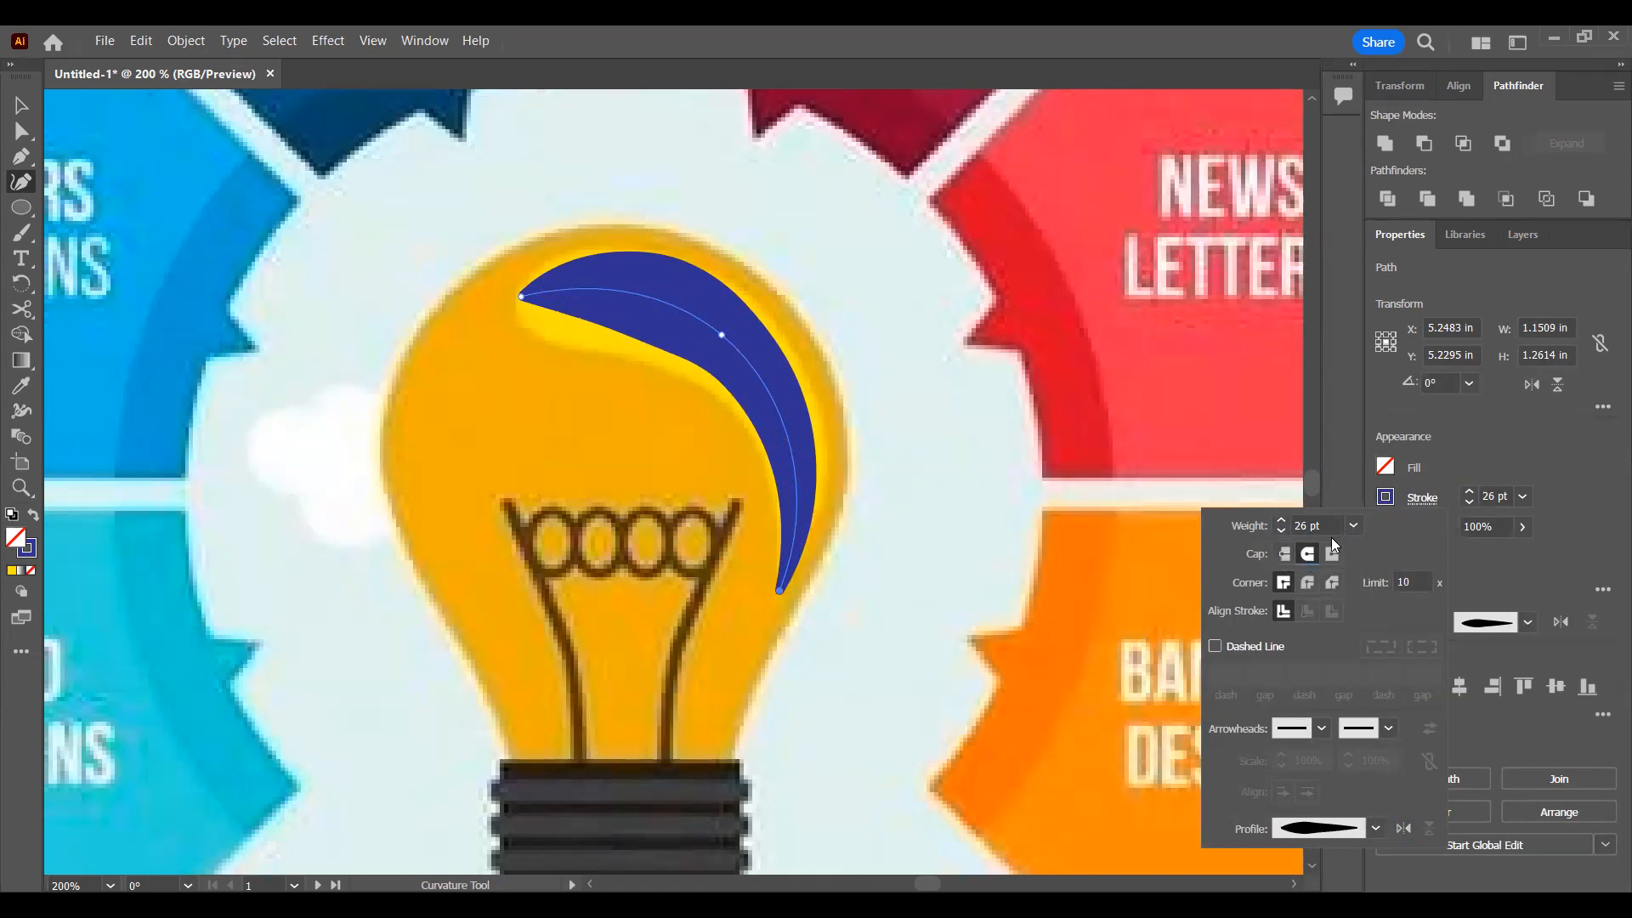
{"action": "left_click", "coordinate": [1282, 521]}
{"action": "left_click", "coordinate": [1281, 520]}
{"action": "left_click", "coordinate": [1281, 520]}
{"action": "left_click", "coordinate": [1282, 520]}
{"action": "left_click", "coordinate": [1282, 521]}
{"action": "left_click", "coordinate": [1281, 521]}
{"action": "left_click", "coordinate": [1282, 520]}
{"action": "left_click", "coordinate": [1282, 520]}
{"action": "left_click", "coordinate": [1283, 531]}
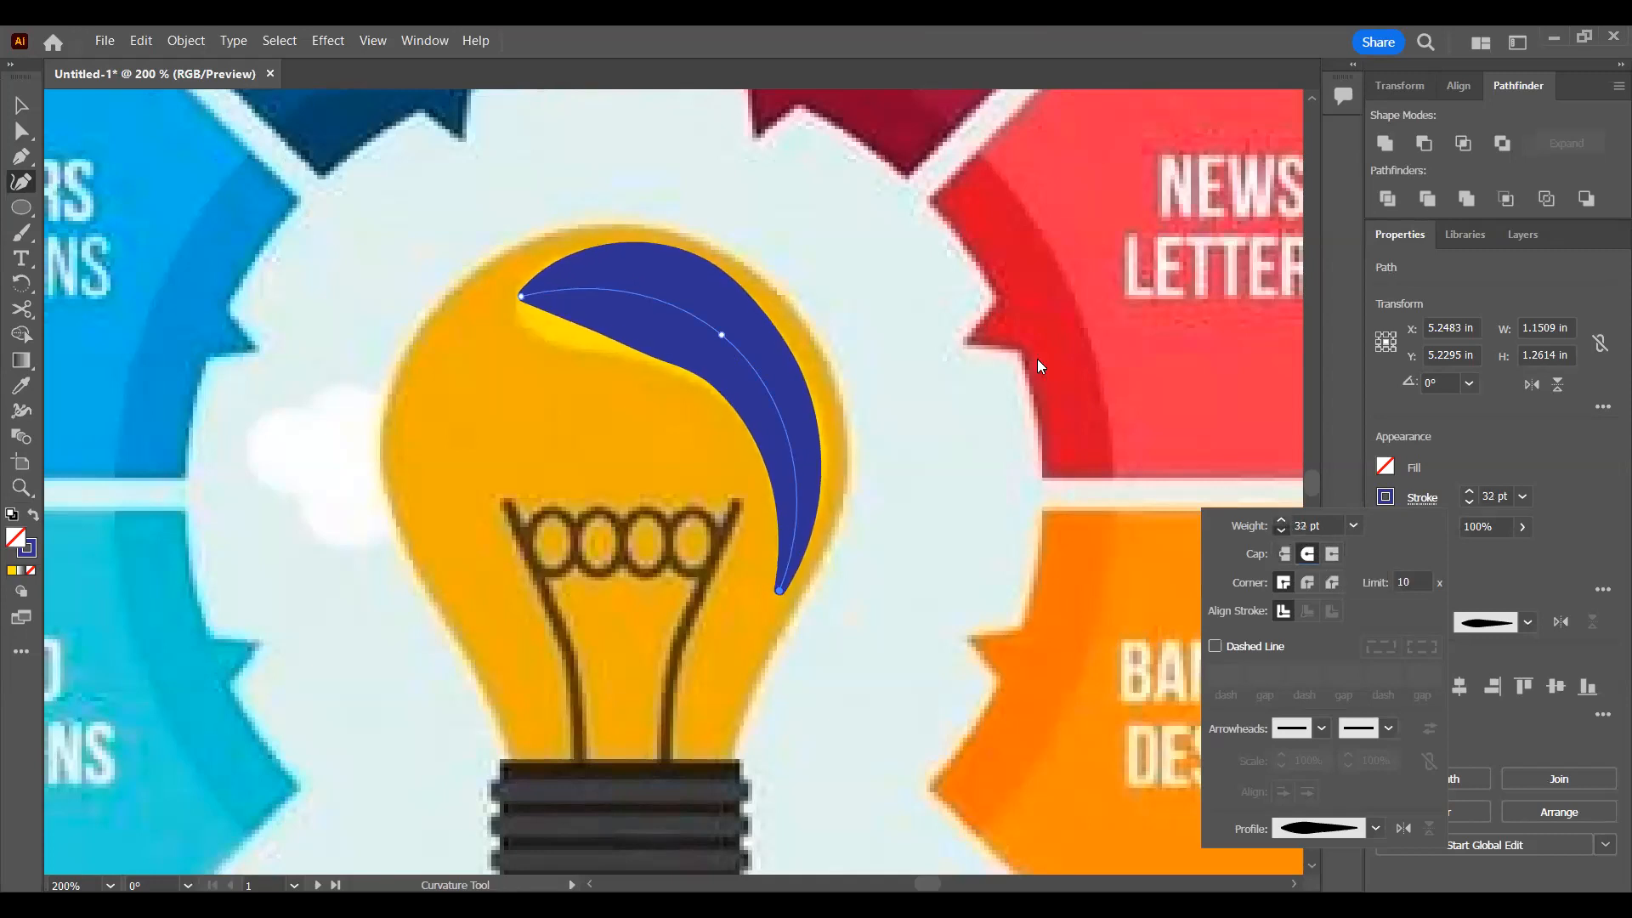
{"action": "left_click", "coordinate": [915, 348]}
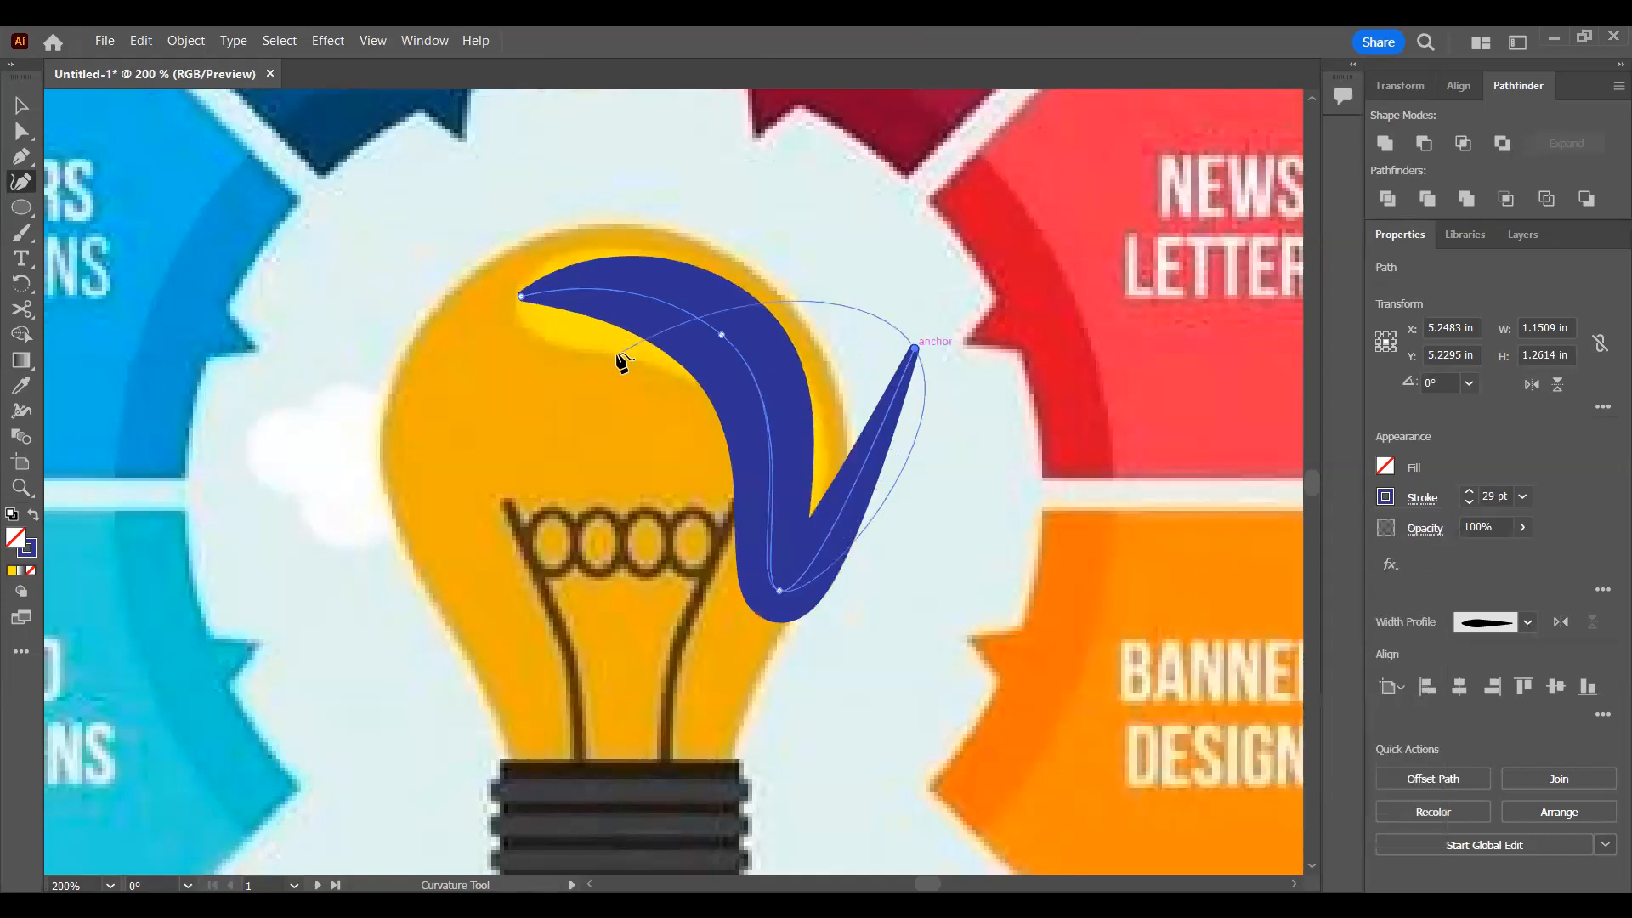
Step: Undo the last curvature point and delete the dark blue curved stroke from the reference bulb's highlight
{"action": "key", "text": "ctrl+z"}
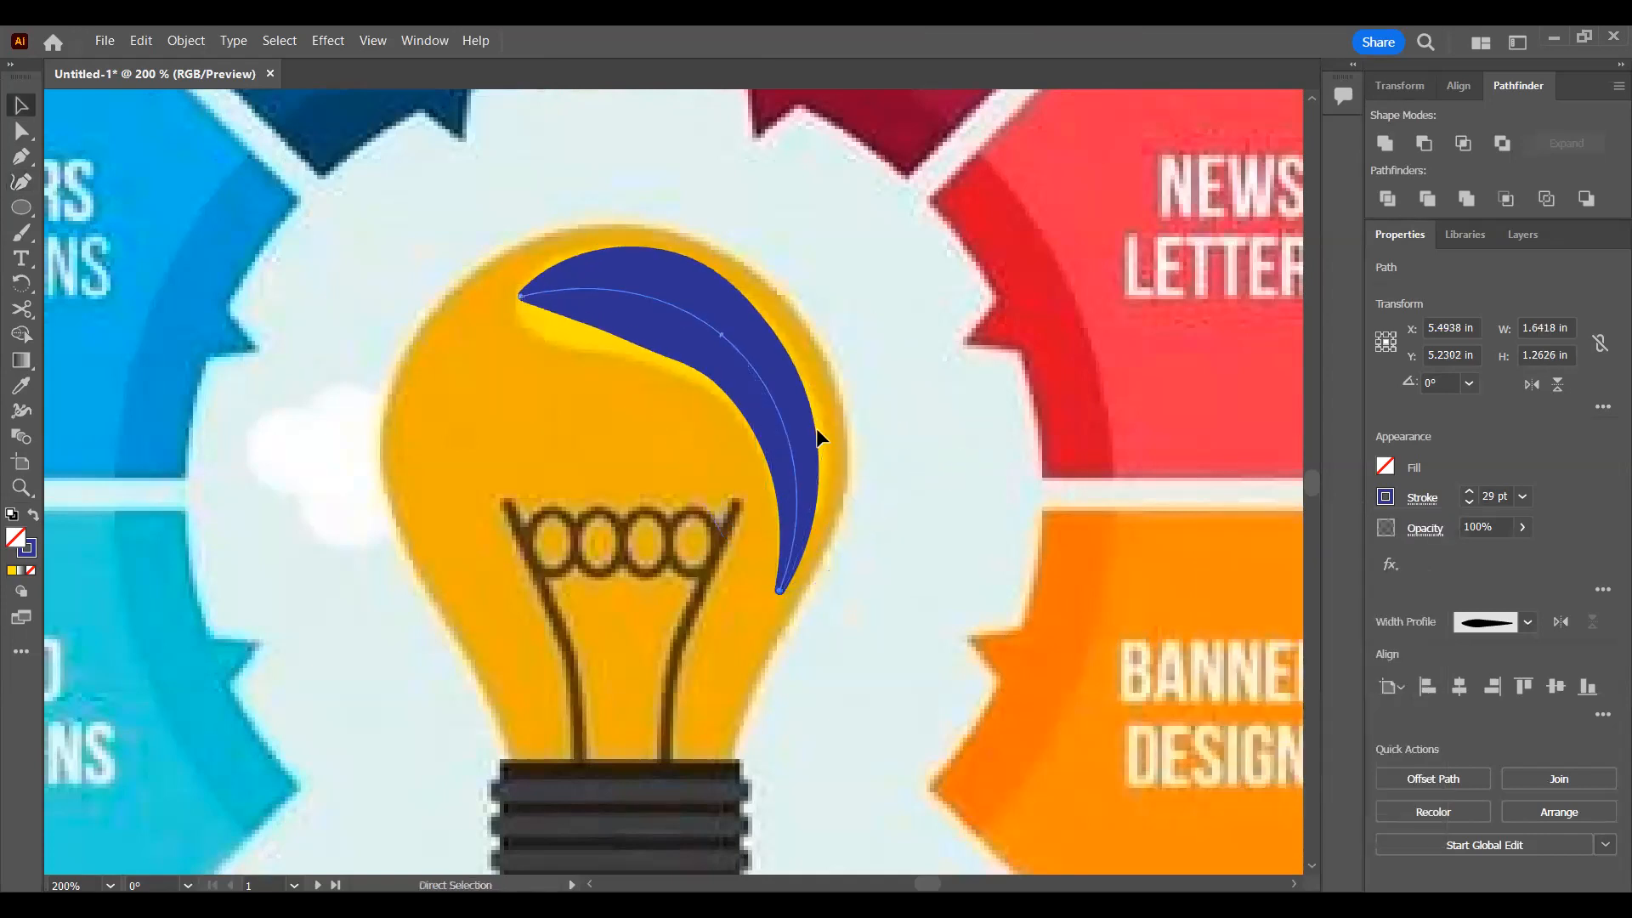
{"action": "key", "text": "v"}
{"action": "left_click", "coordinate": [827, 431]}
{"action": "left_click_drag", "start_coordinate": [745, 405], "coordinate": [755, 393]}
{"action": "key", "text": "Delete"}
Step: Add the two-line text BANNER DESIGNS in the upper-right area of the second artboard, above the wheel
{"action": "scroll", "coordinate": [1059, 542], "scroll_direction": "right", "scroll_amount": 6}
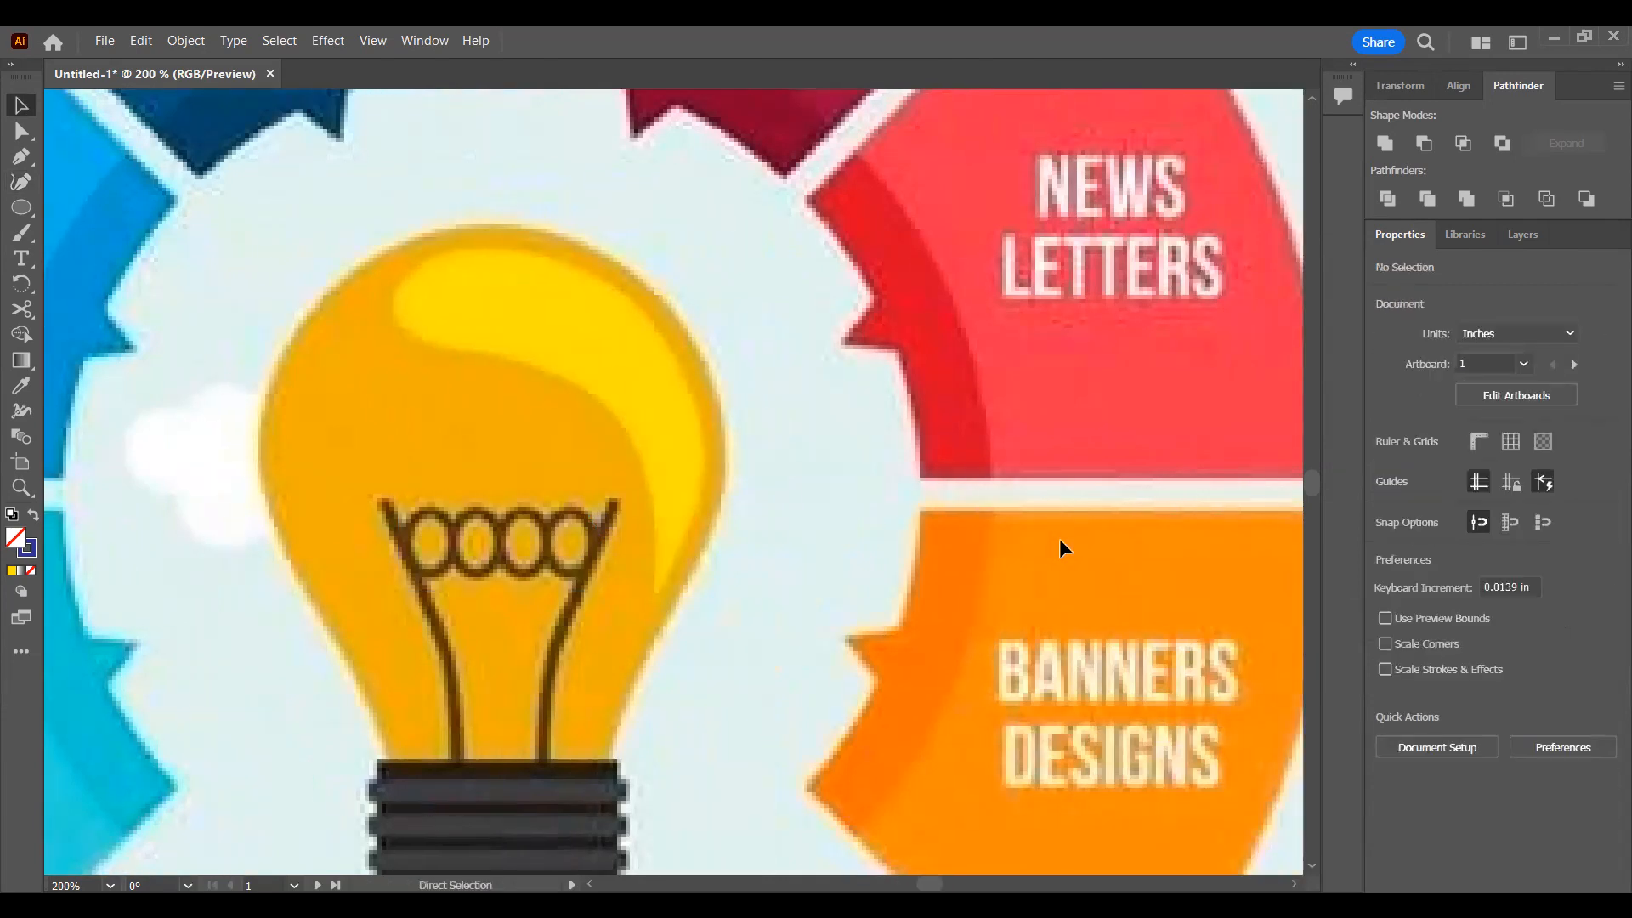
{"action": "scroll", "coordinate": [1056, 548], "scroll_direction": "down", "scroll_amount": 4}
{"action": "scroll", "coordinate": [1056, 548], "scroll_direction": "down", "scroll_amount": 1}
{"action": "left_click_drag", "start_coordinate": [1056, 549], "coordinate": [450, 490]}
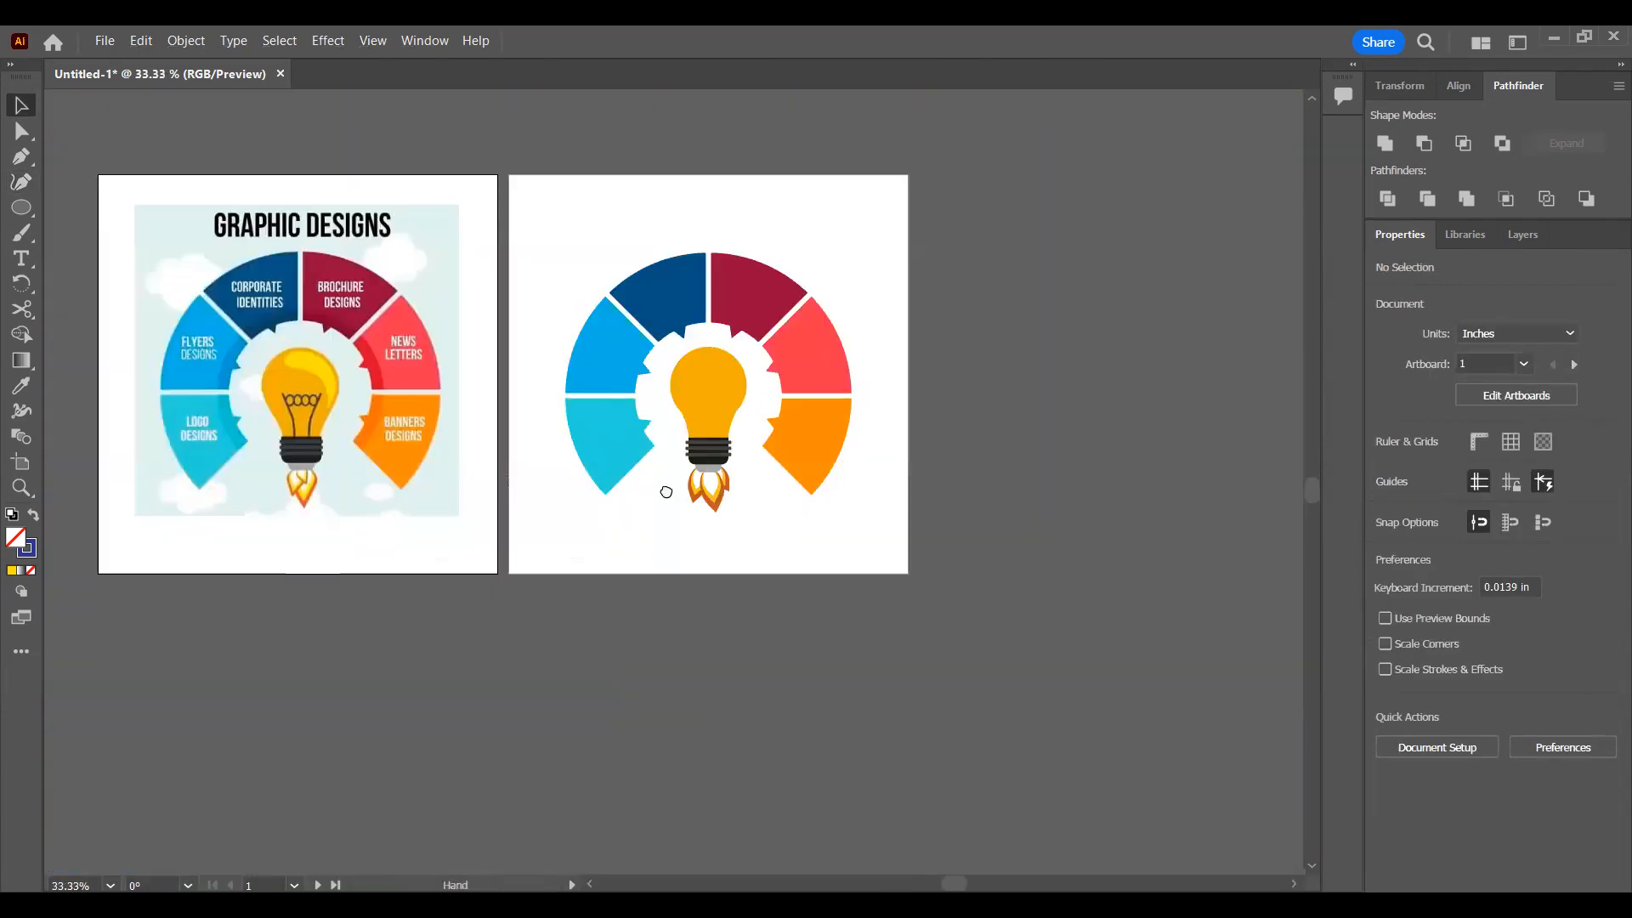
{"action": "scroll", "coordinate": [708, 472], "scroll_direction": "up", "scroll_amount": 1}
{"action": "scroll", "coordinate": [708, 481], "scroll_direction": "up", "scroll_amount": 2}
{"action": "scroll", "coordinate": [142, 295], "scroll_direction": "down", "scroll_amount": 1}
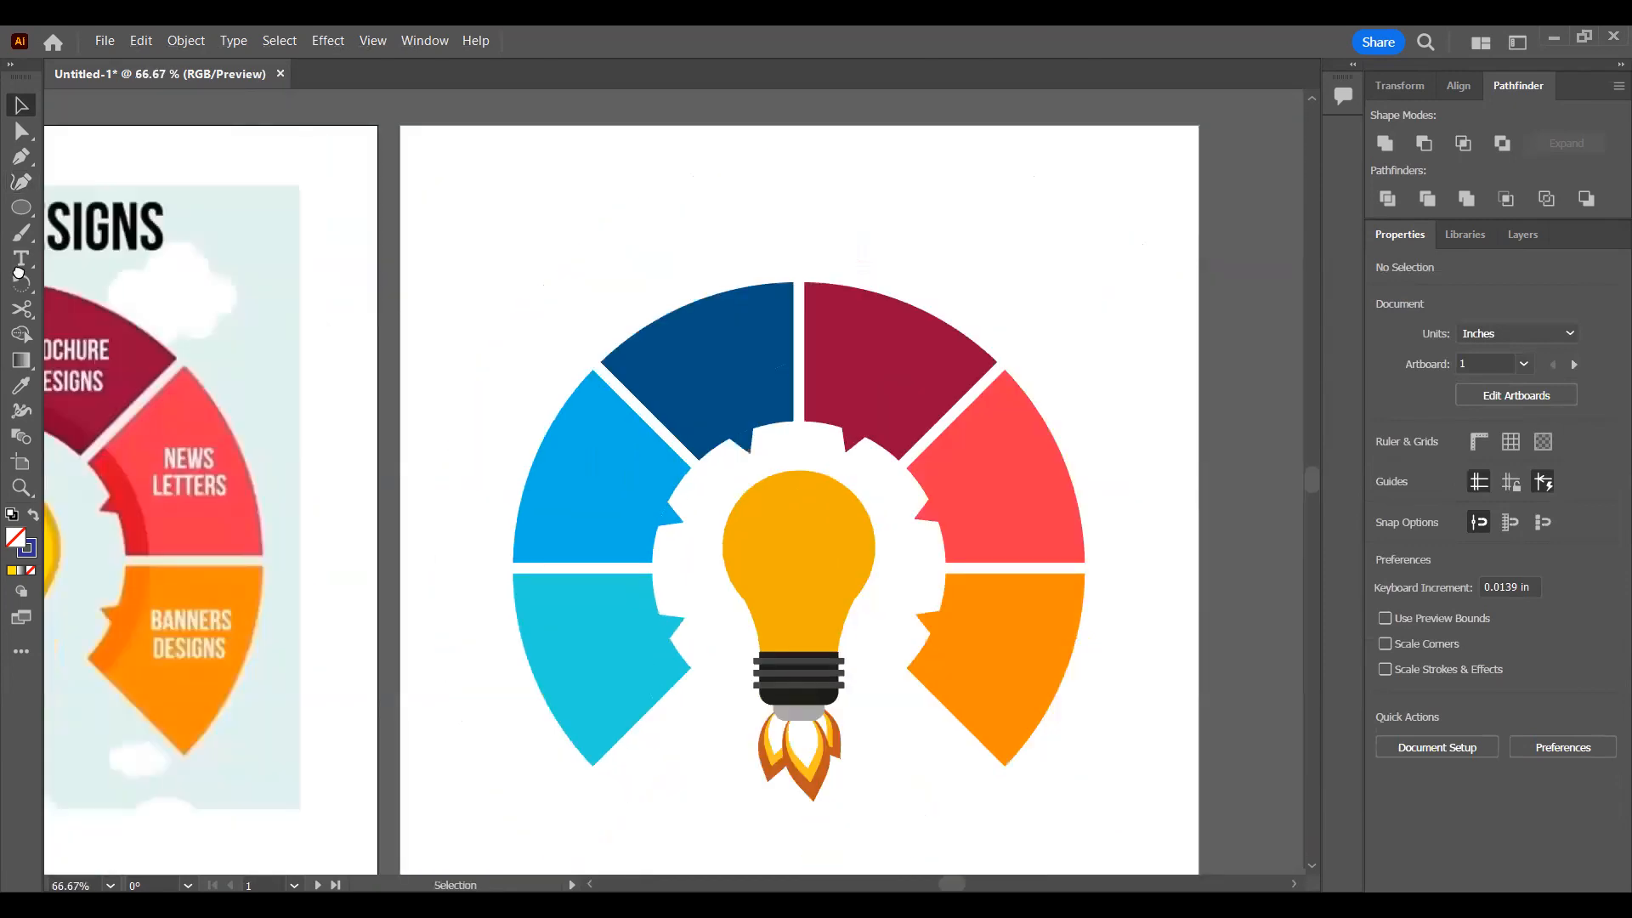
{"action": "left_click", "coordinate": [23, 258]}
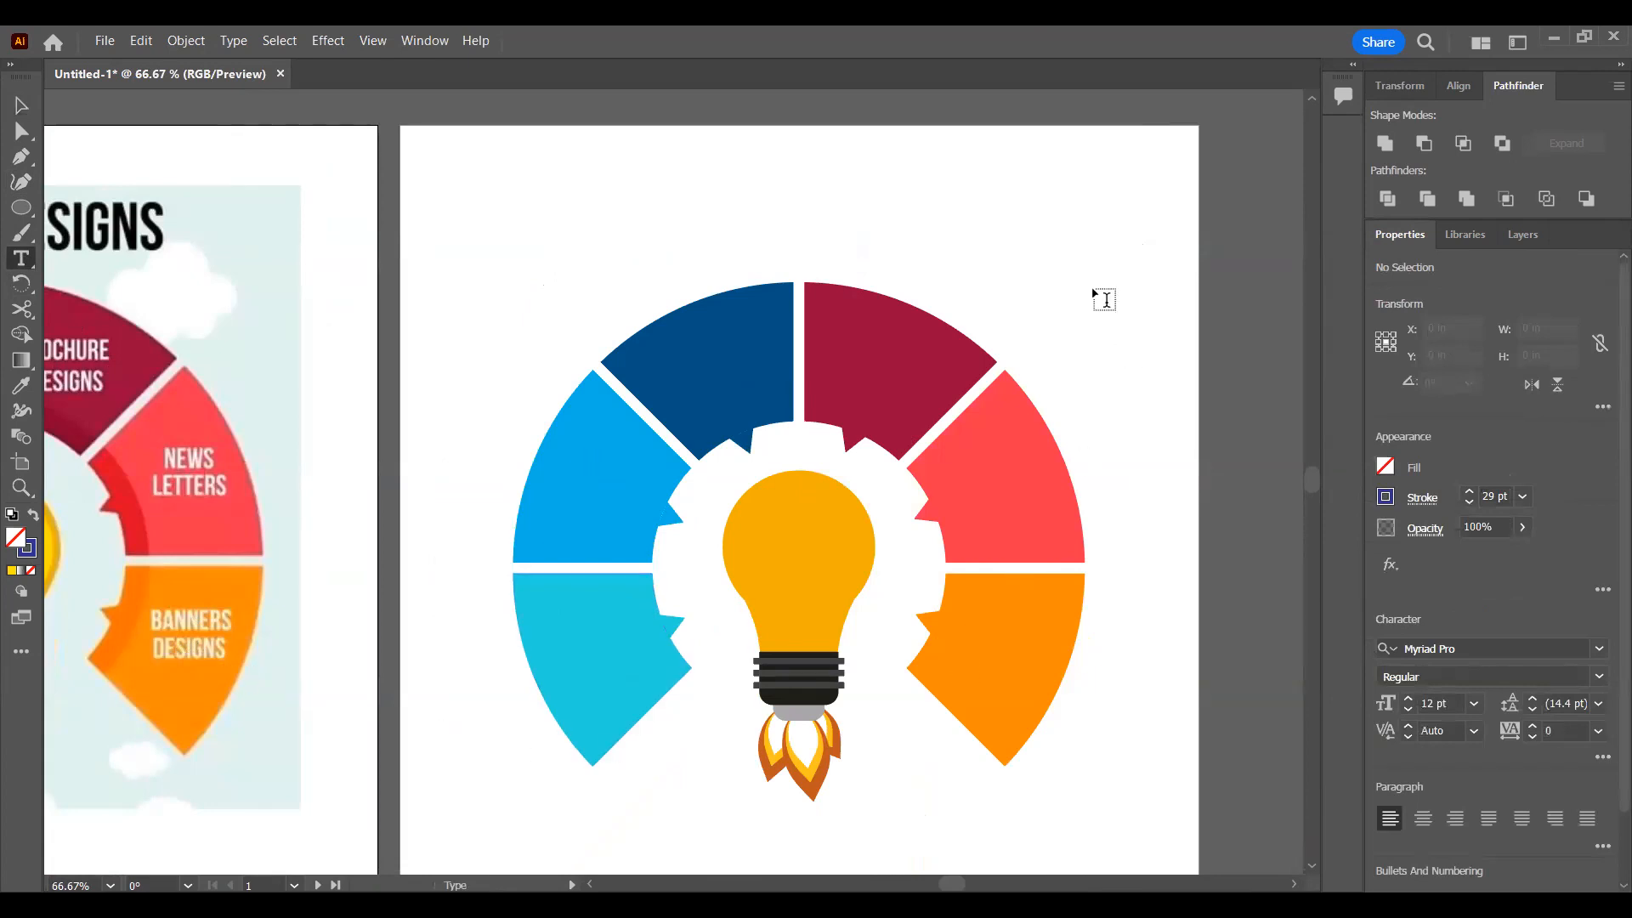
{"action": "left_click", "coordinate": [1024, 172]}
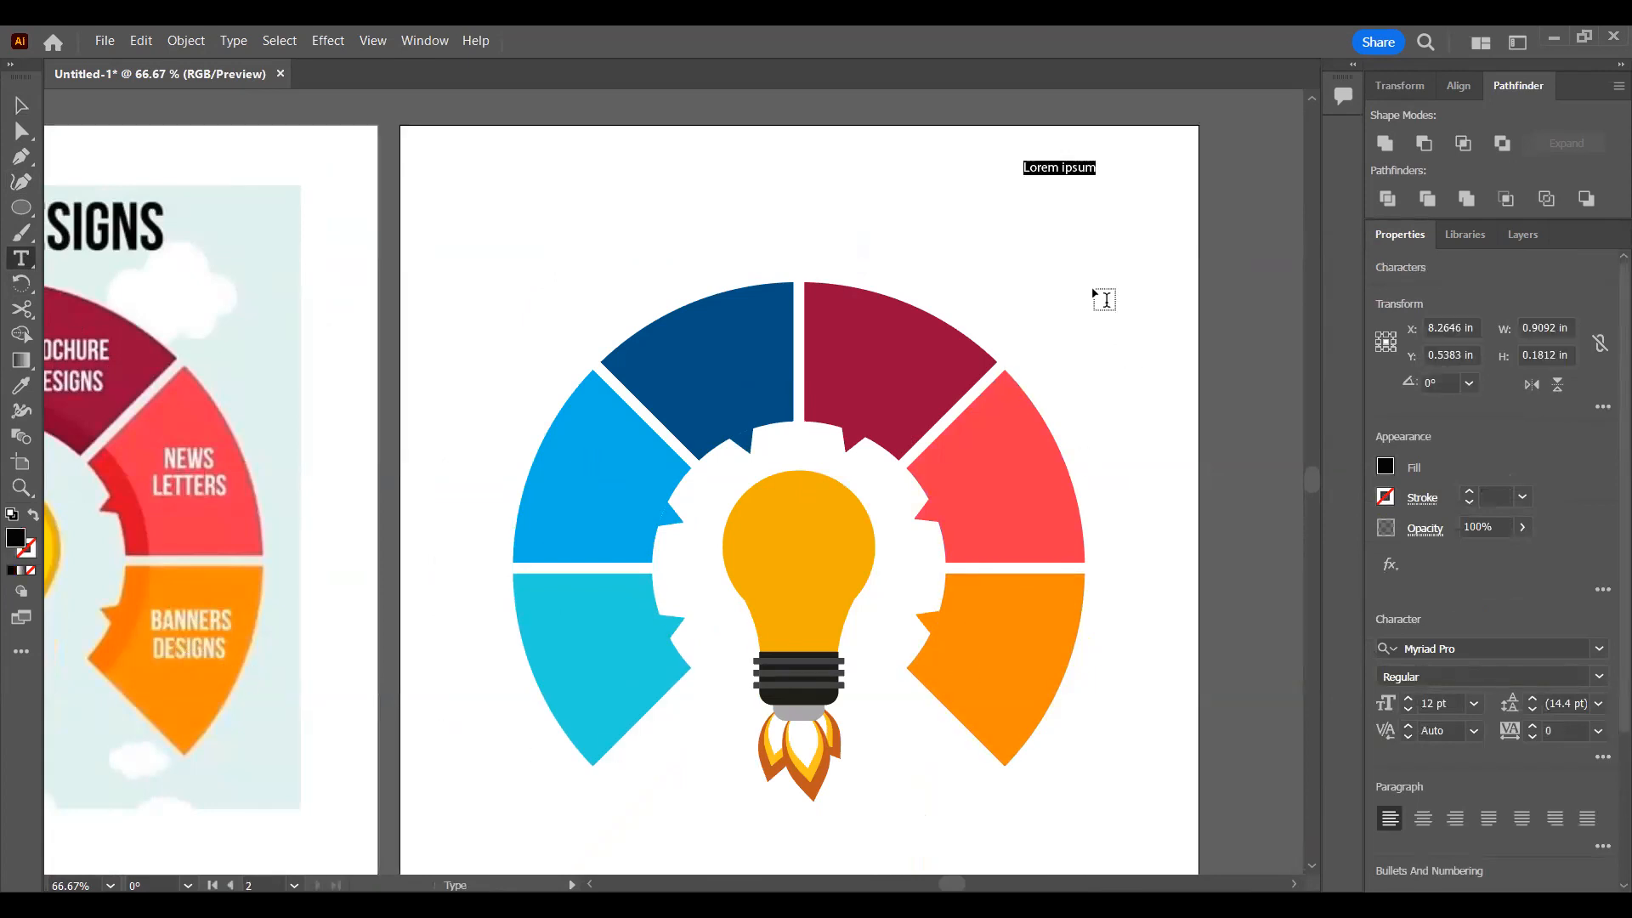
{"action": "type", "text": "BANNER DESIGNS"}
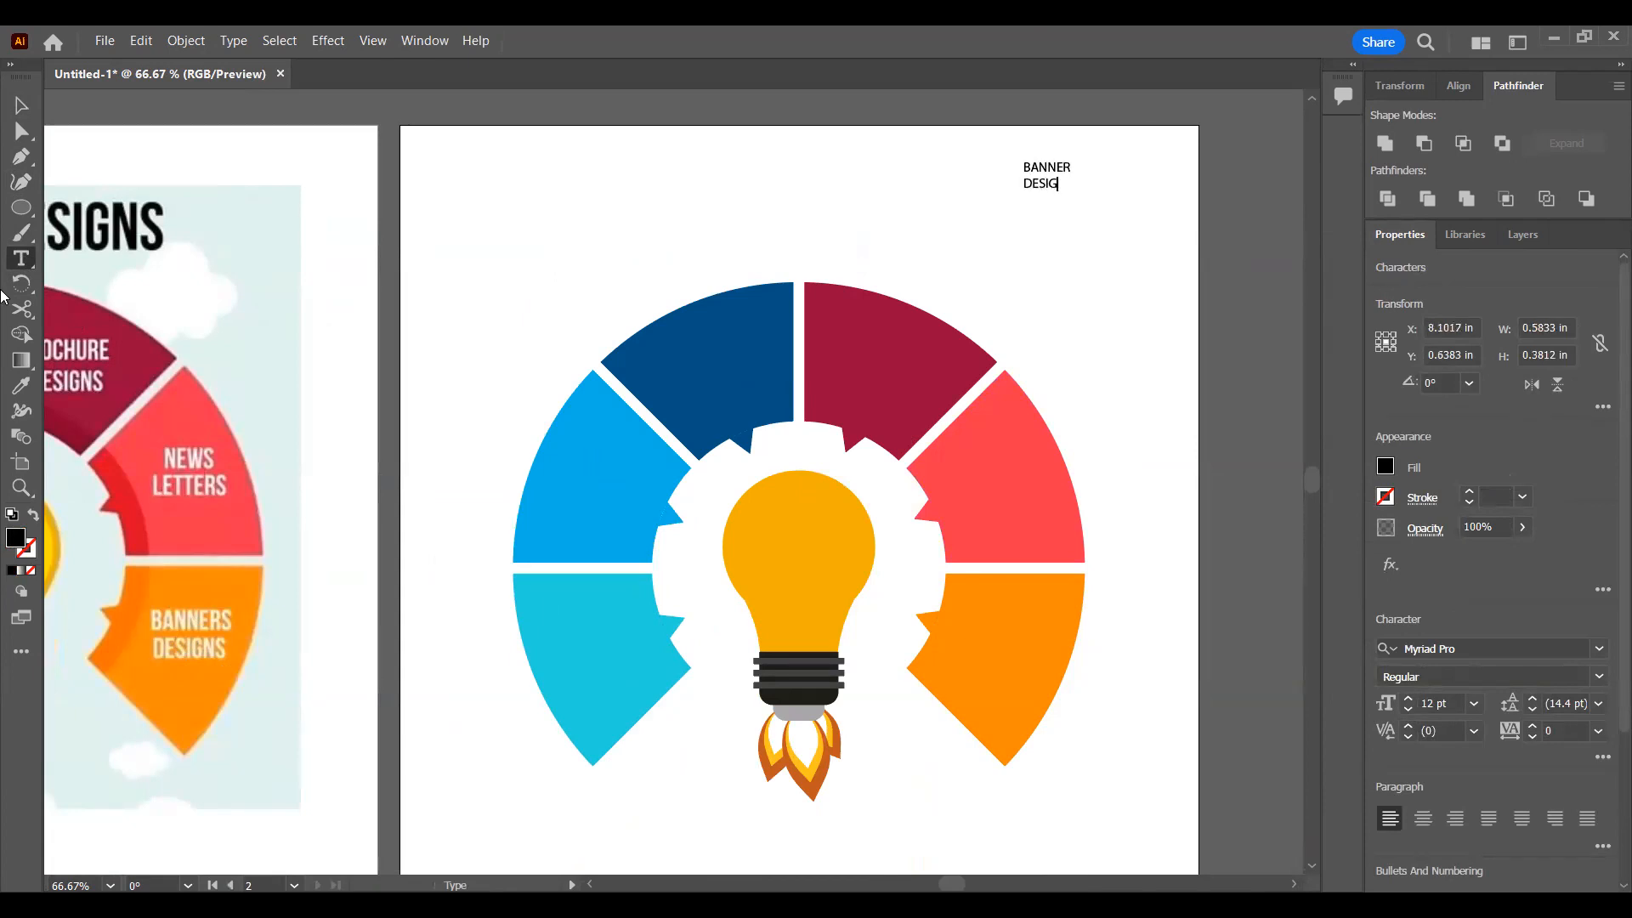
{"action": "key", "text": "Escape"}
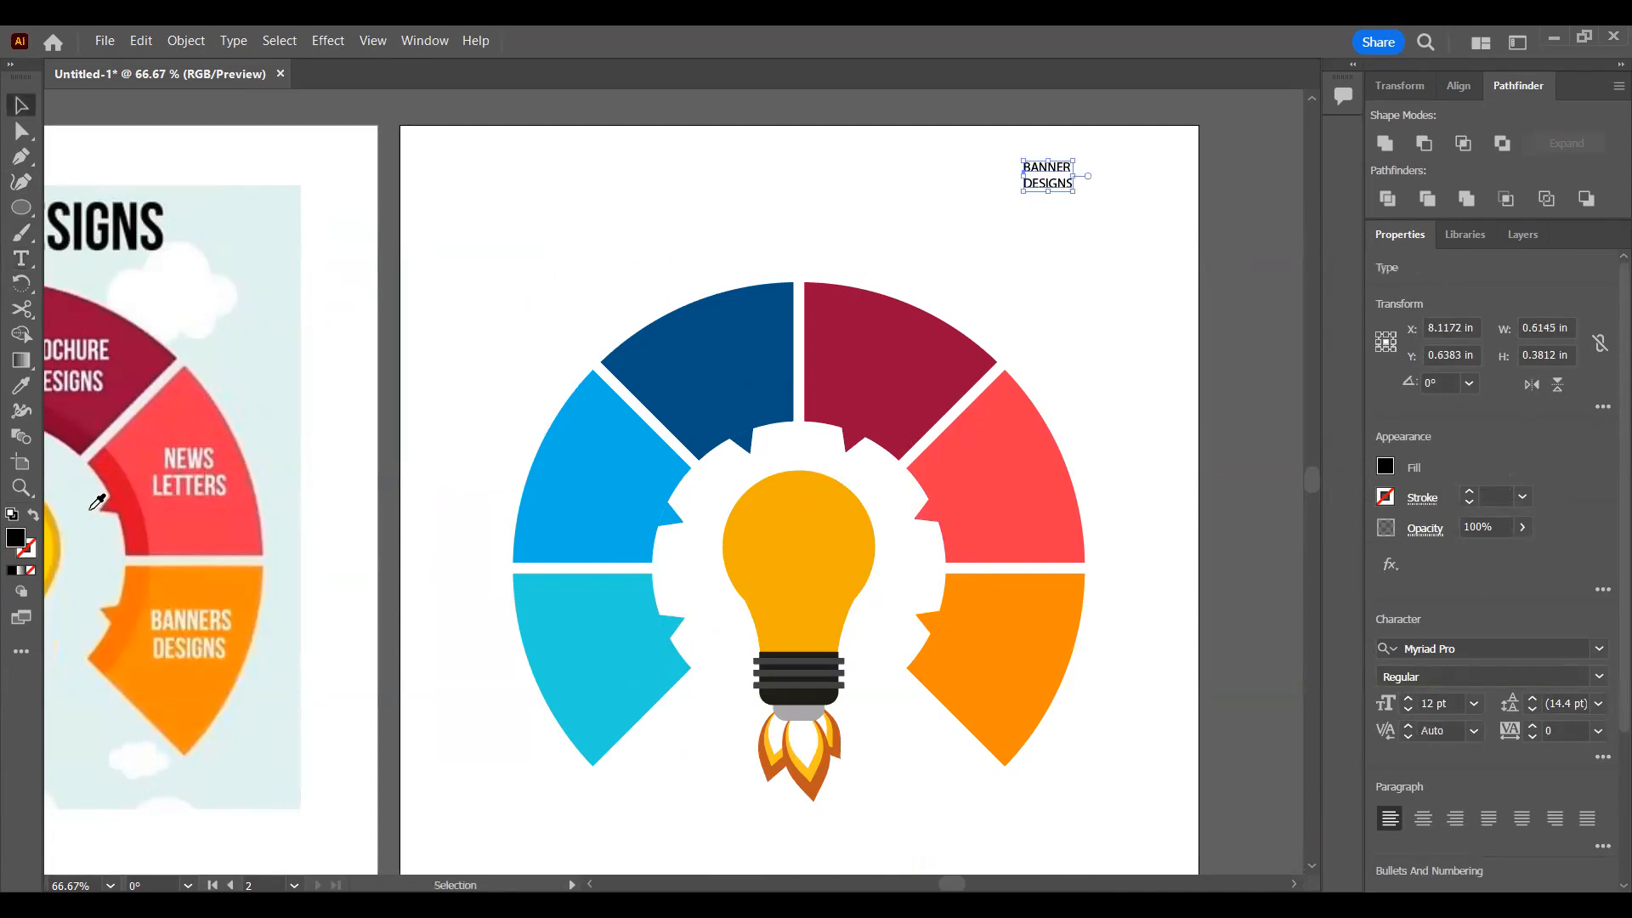
Step: Colour the text with the cream sampled from the reference's BANNERS DESIGNS label and place it on the orange segment
{"action": "key", "text": "i"}
{"action": "left_click", "coordinate": [189, 613]}
{"action": "key", "text": "v"}
{"action": "left_click_drag", "start_coordinate": [1054, 189], "coordinate": [1008, 681]}
{"action": "left_click_drag", "start_coordinate": [1156, 644], "coordinate": [1159, 643]}
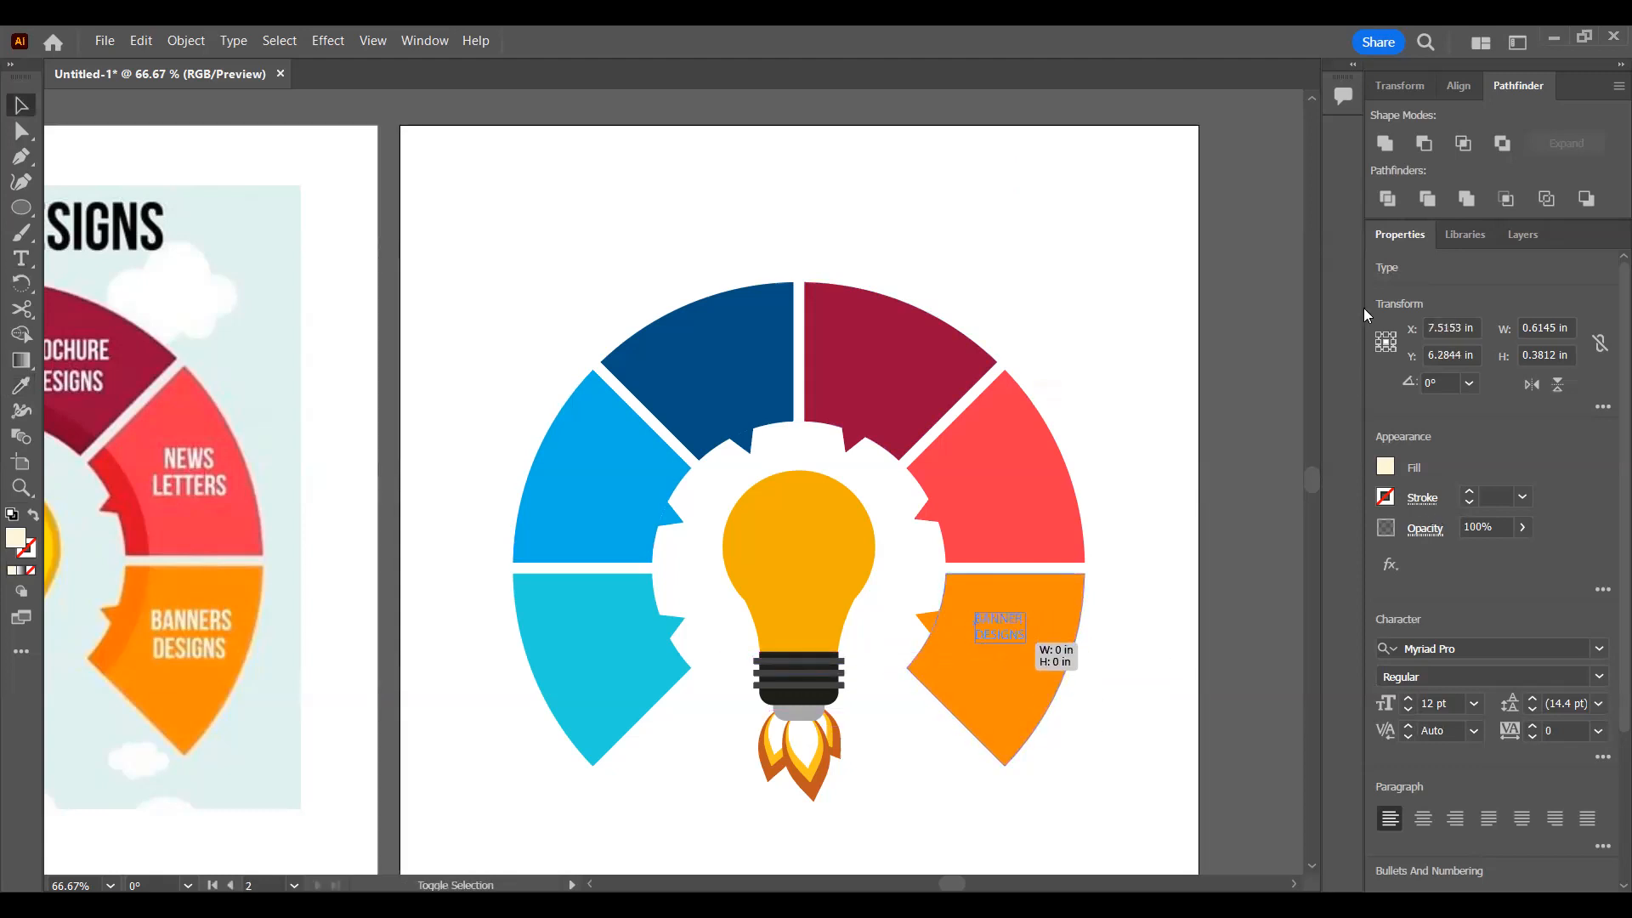
Step: Set the BANNER DESIGNS label to 18 pt Myriad Pro Semibold and reposition it within the orange segment
{"action": "left_click", "coordinate": [1408, 699]}
{"action": "left_click", "coordinate": [1409, 699]}
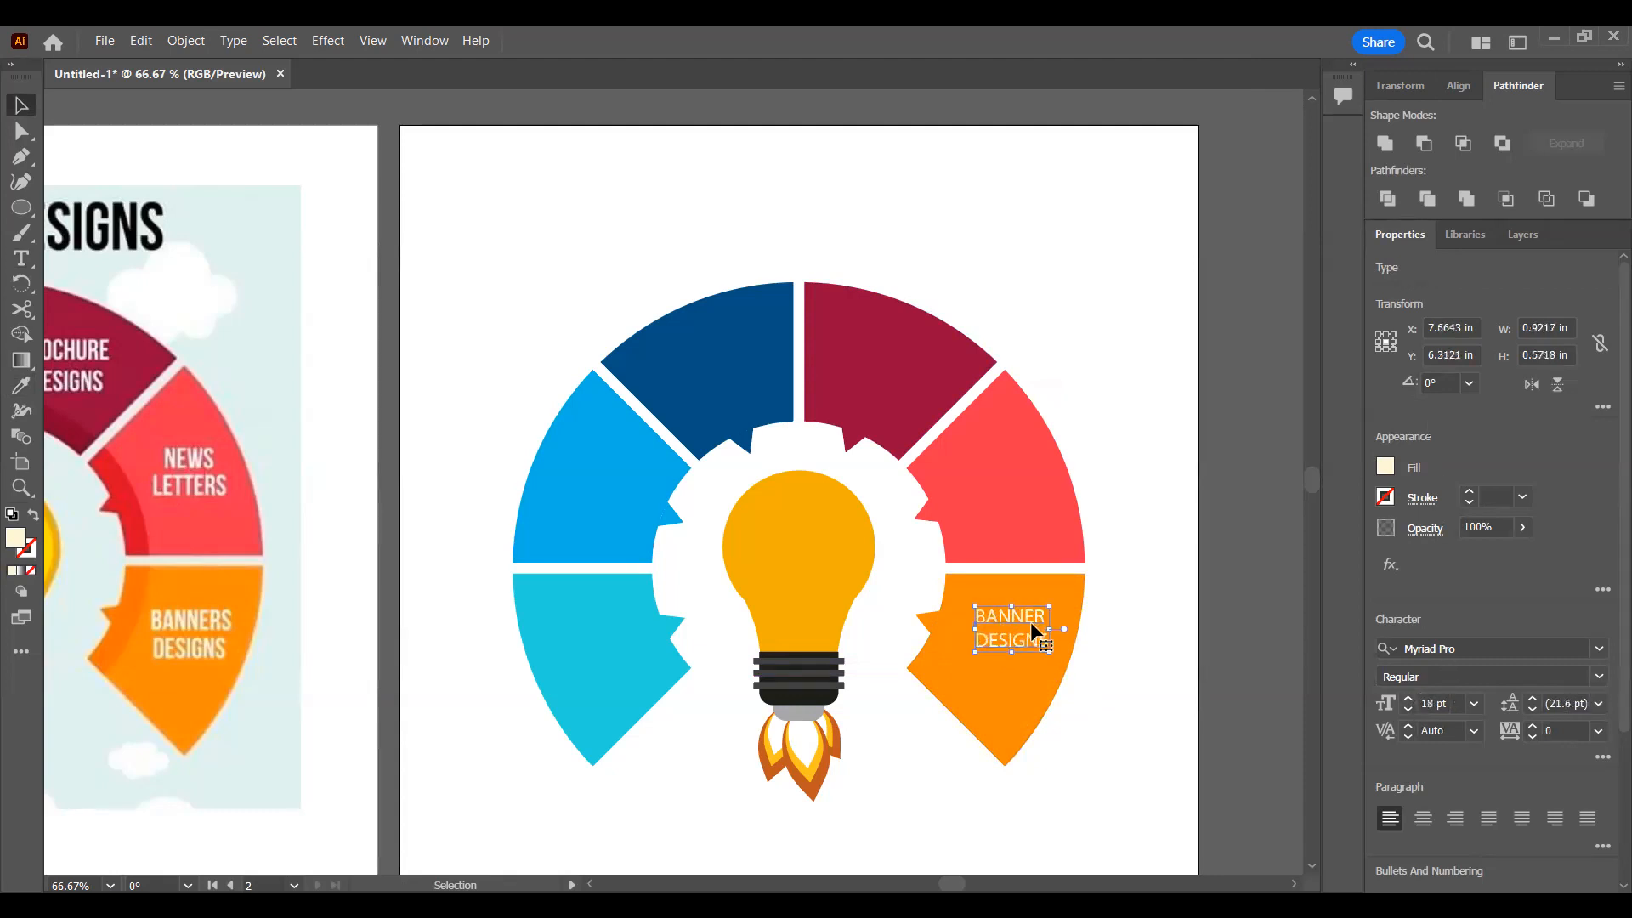
{"action": "left_click_drag", "start_coordinate": [1031, 620], "coordinate": [1027, 644]}
{"action": "left_click", "coordinate": [1599, 677]}
{"action": "left_click", "coordinate": [1445, 628]}
{"action": "left_click", "coordinate": [1599, 677]}
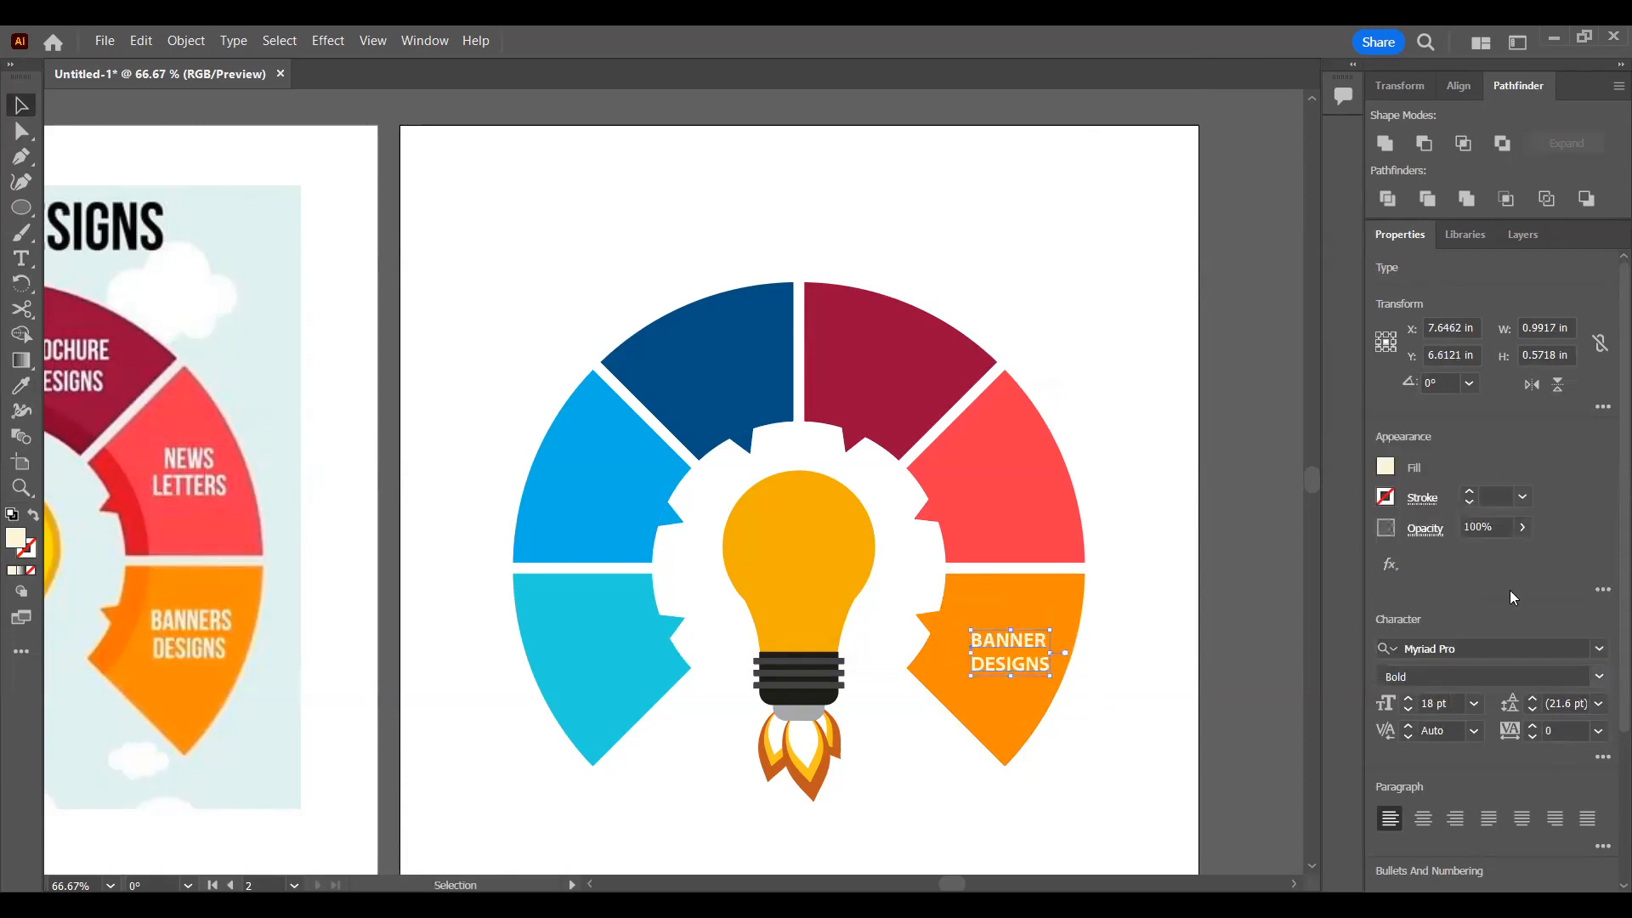
{"action": "left_click", "coordinate": [1510, 590]}
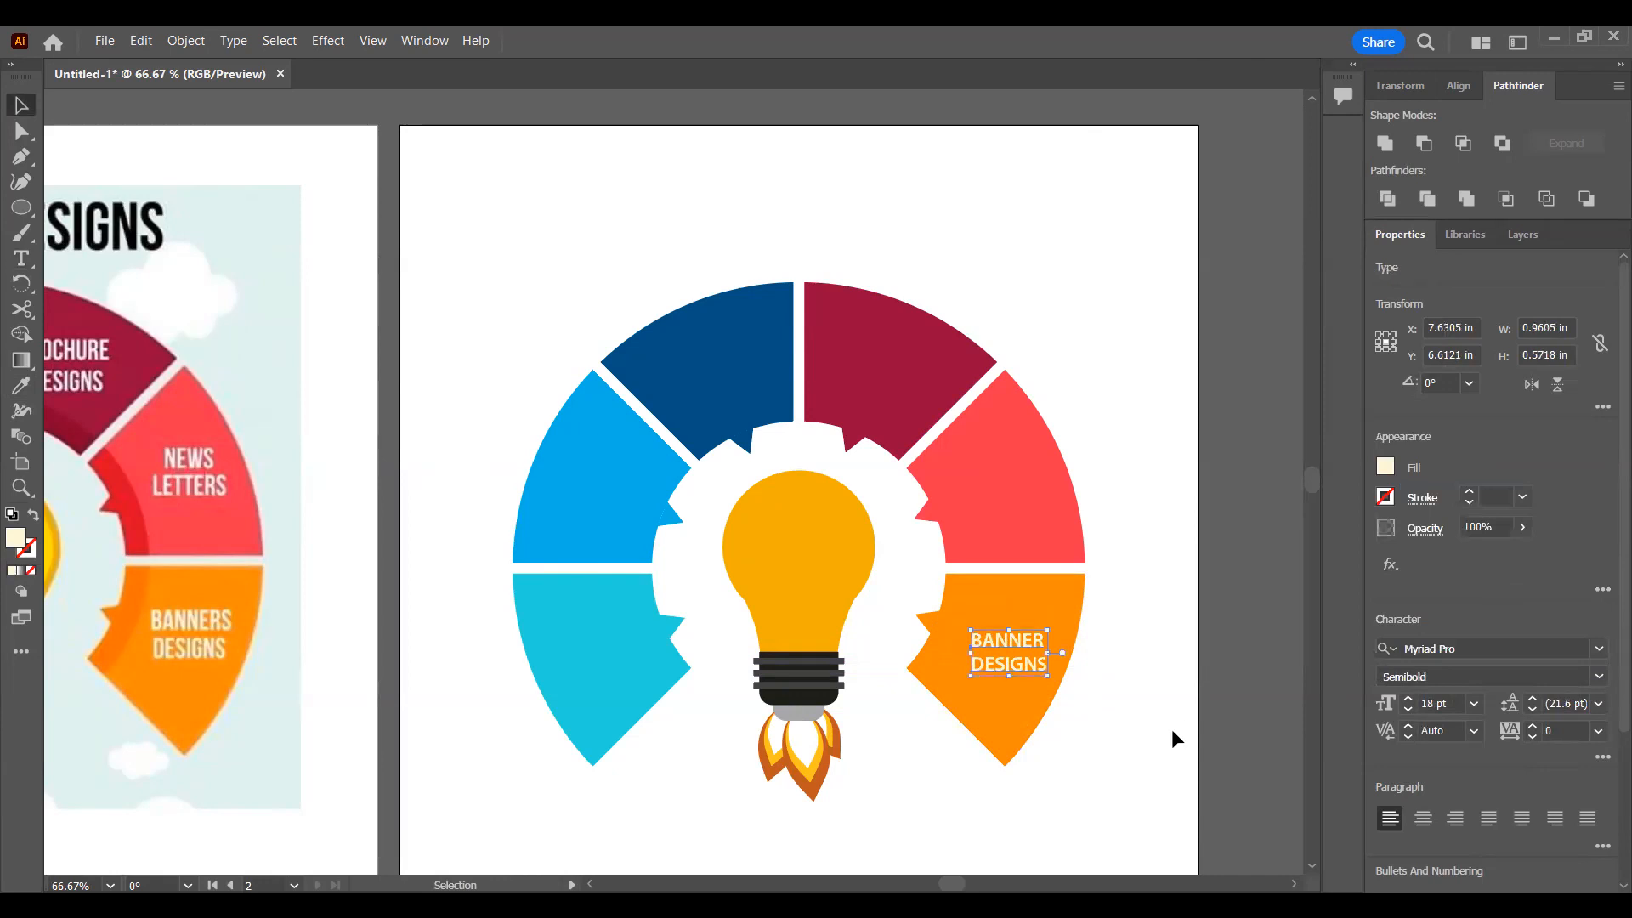
Step: Shift the BANNER DESIGNS label slightly left and change its fill to white, FFFFFF
{"action": "left_click_drag", "start_coordinate": [1008, 661], "coordinate": [1003, 661]}
{"action": "left_click", "coordinate": [1386, 469]}
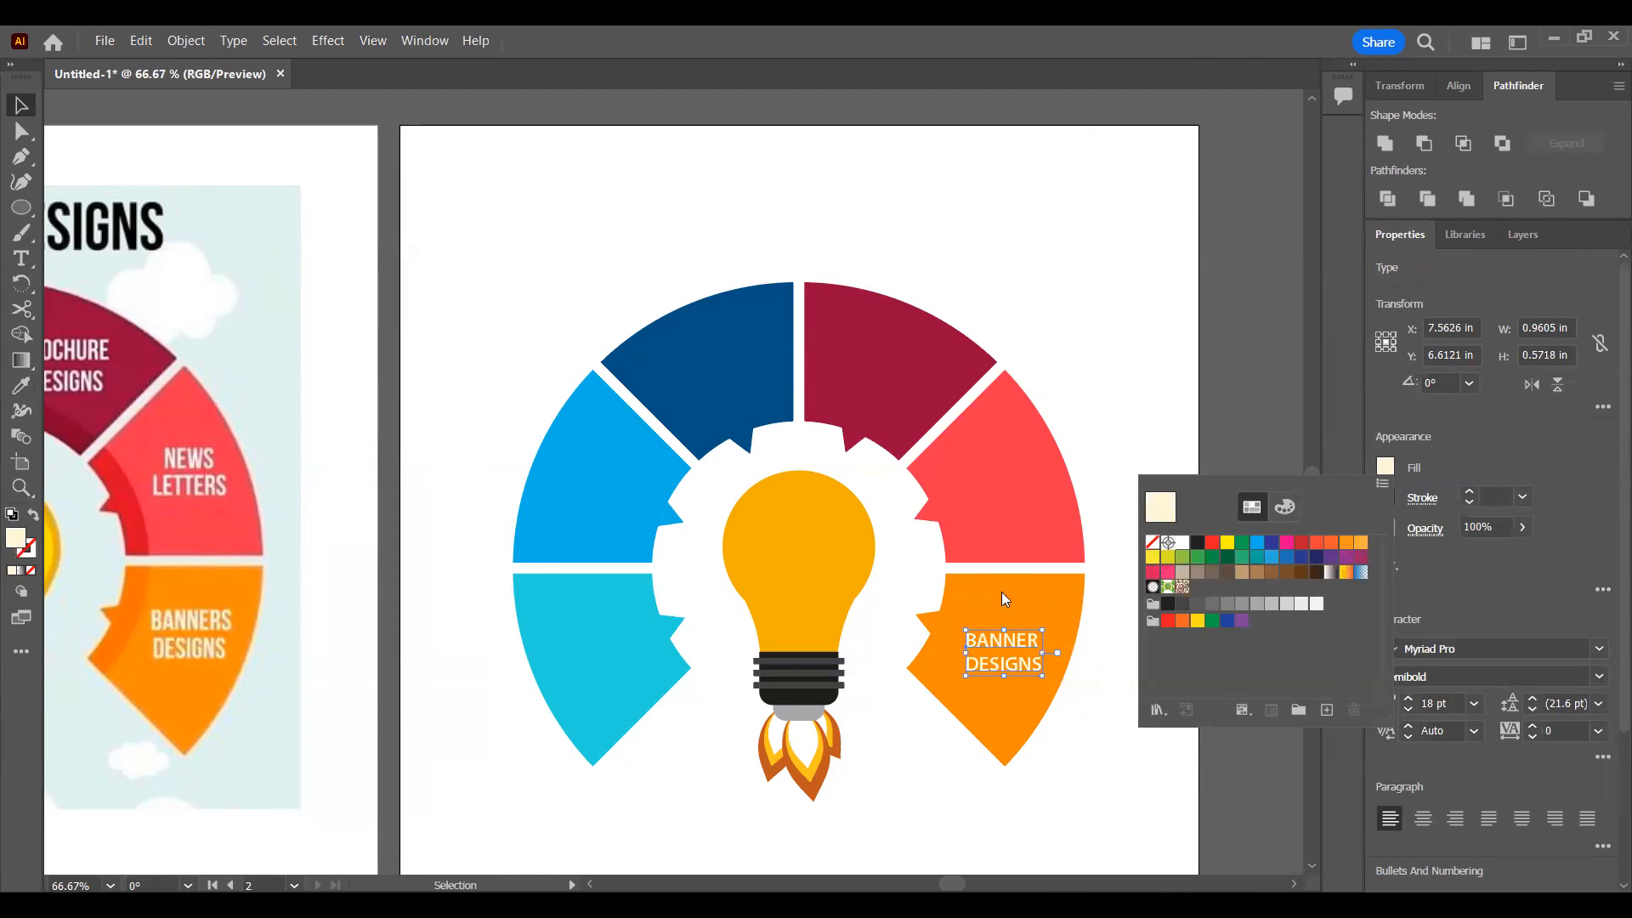
{"action": "left_click_drag", "start_coordinate": [630, 393], "coordinate": [515, 298]}
{"action": "left_click", "coordinate": [1003, 344]}
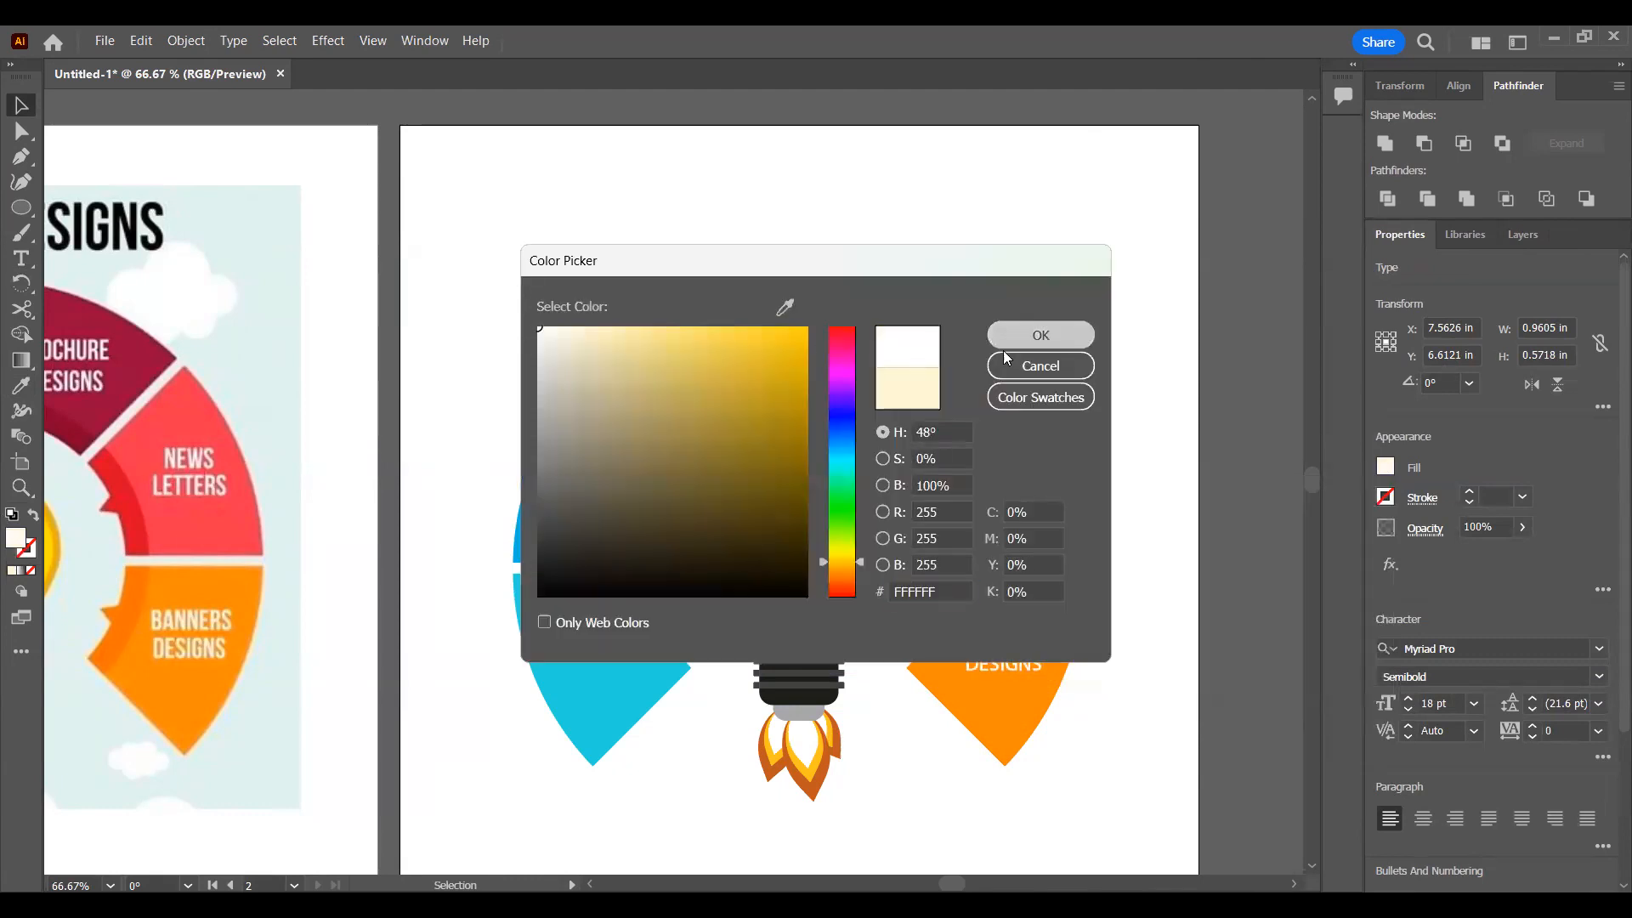
{"action": "left_click", "coordinate": [1134, 681]}
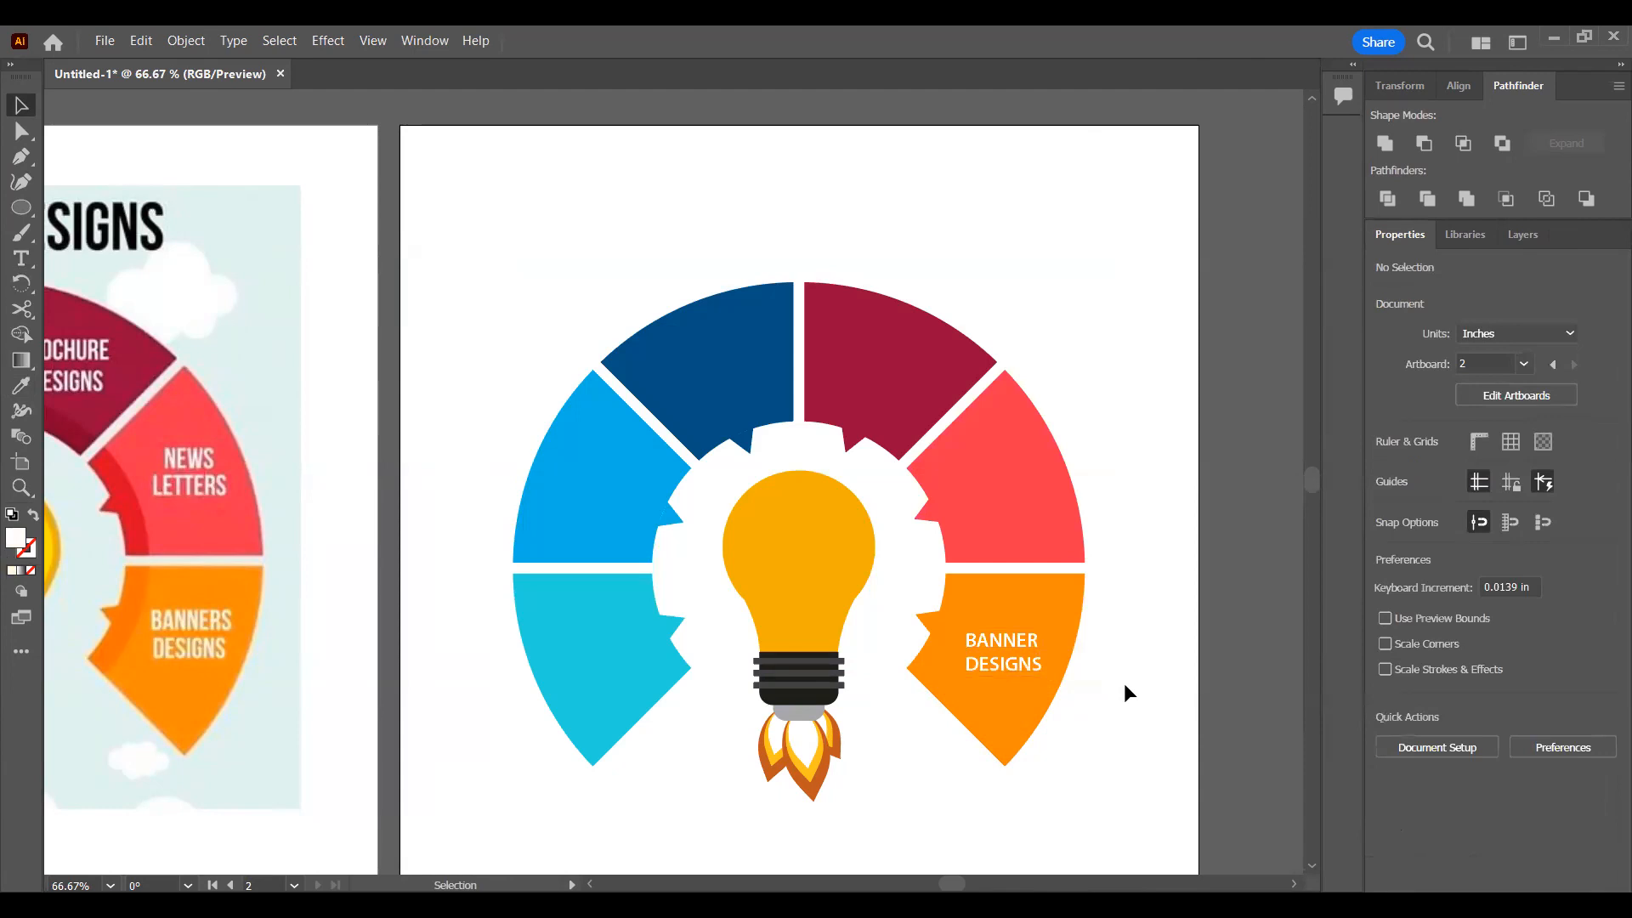
Step: Duplicate the label onto the light red segment above and replace its text with NEWS LETTER on two lines
{"action": "left_click_drag", "start_coordinate": [1033, 672], "coordinate": [1023, 498]}
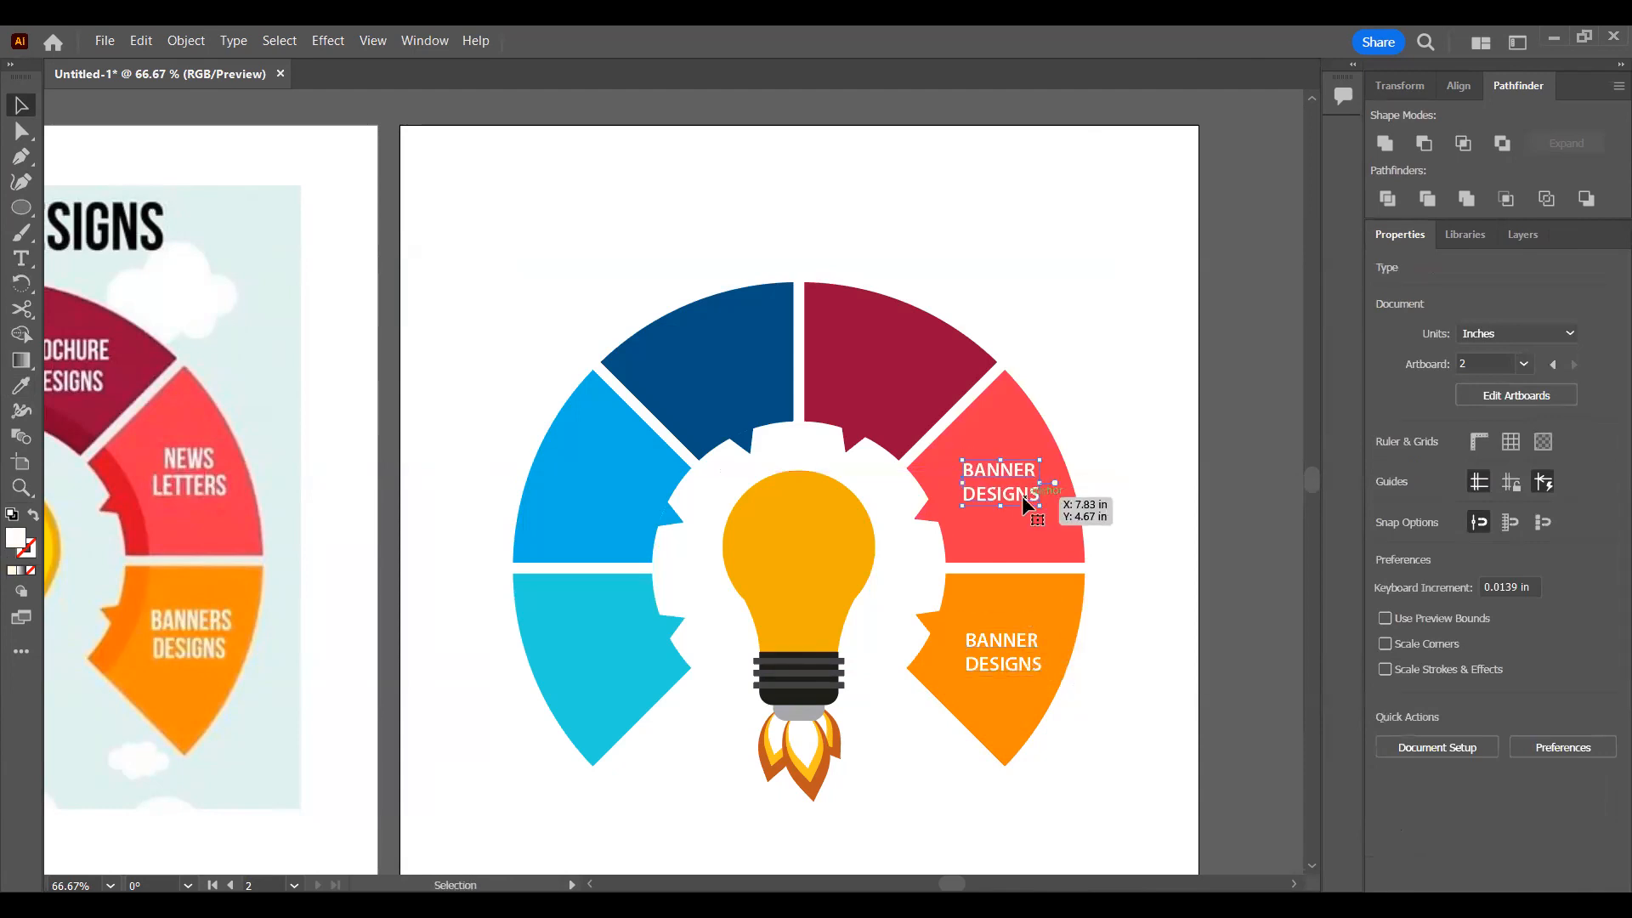
{"action": "double_click", "coordinate": [1022, 497]}
{"action": "double_click", "coordinate": [1023, 496]}
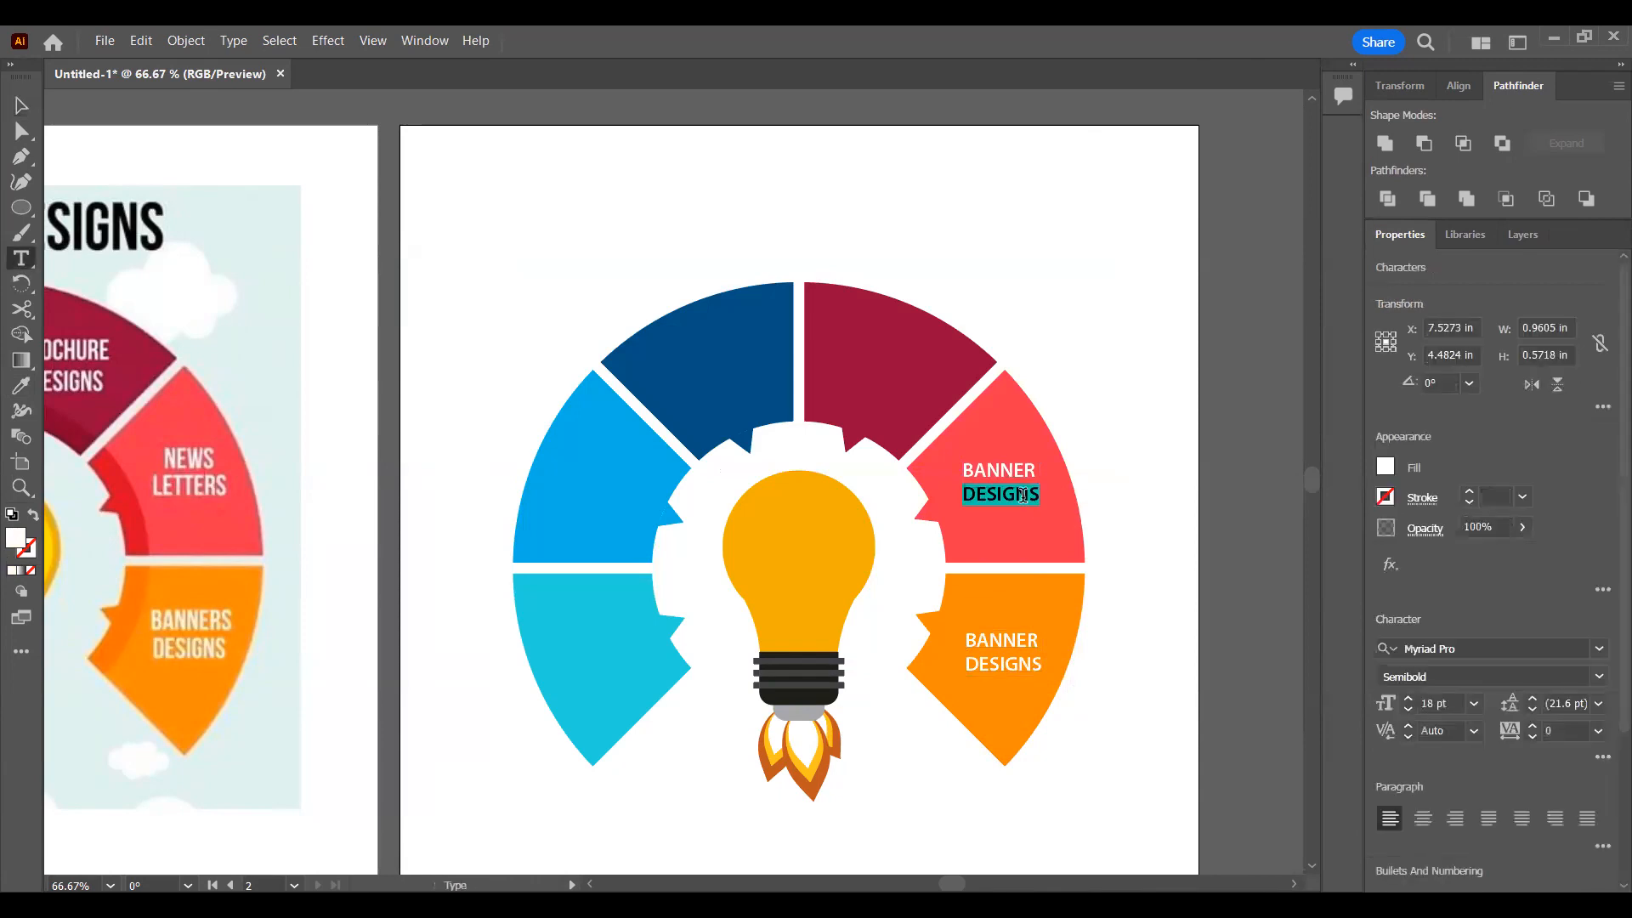
{"action": "triple_click", "coordinate": [954, 464]}
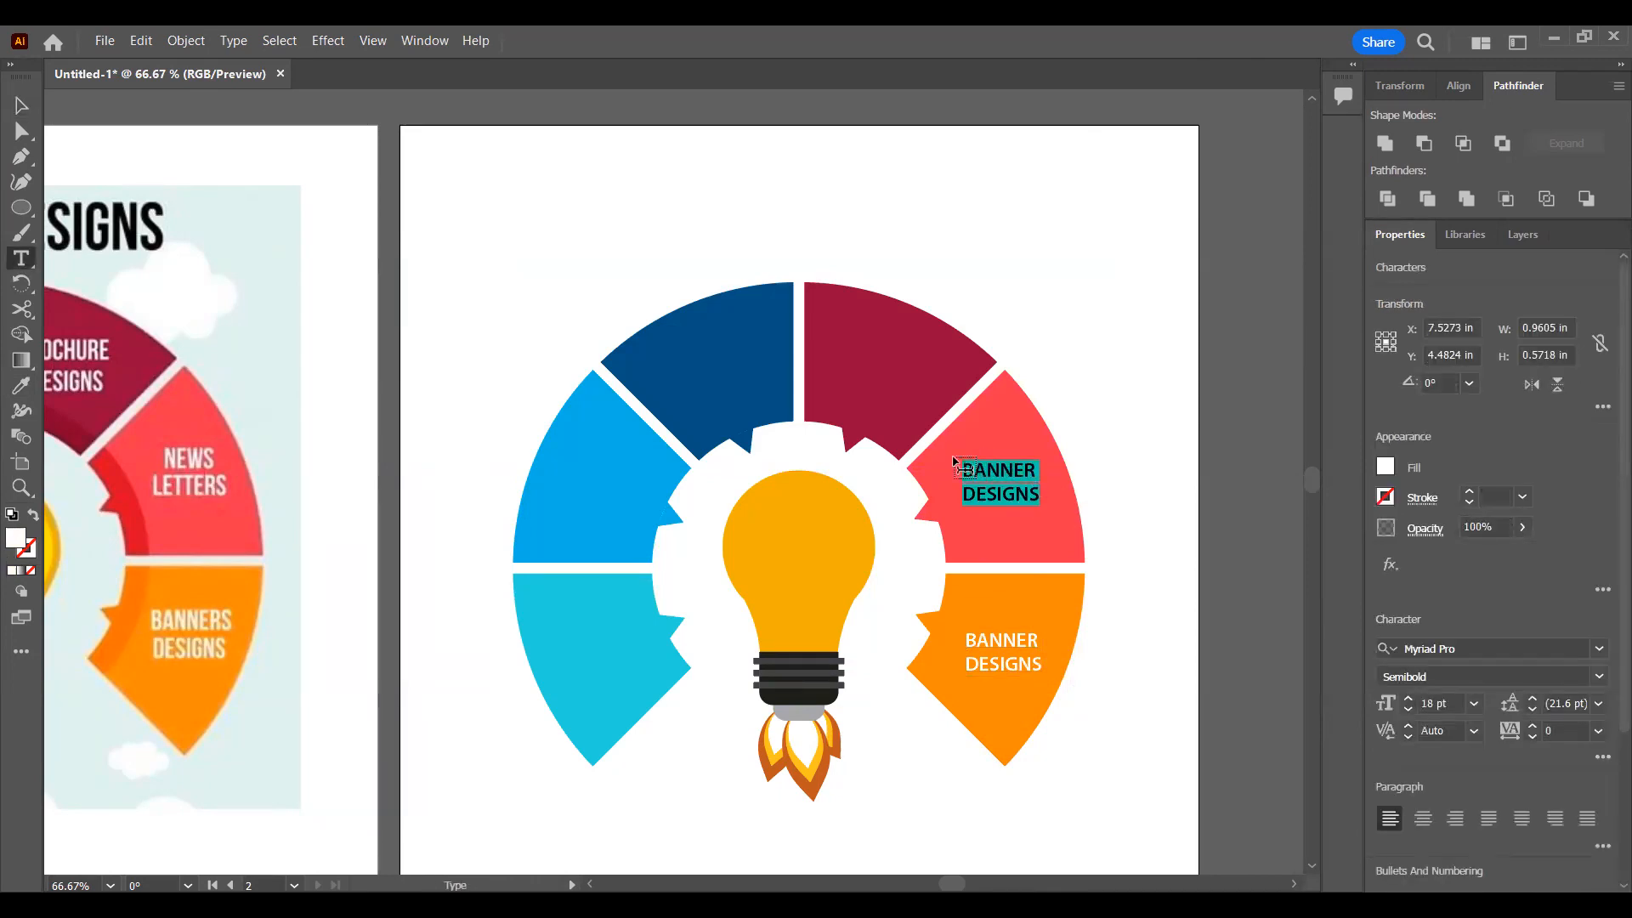
{"action": "type", "text": "NEWS"}
{"action": "key", "text": "Return"}
{"action": "type", "text": "K"}
{"action": "type", "text": "LETTER"}
{"action": "key", "text": "Escape"}
Step: Duplicate the NEWS LETTER label onto the dark red segment and deselect it
{"action": "left_click_drag", "start_coordinate": [967, 498], "coordinate": [853, 379]}
{"action": "left_click", "coordinate": [1037, 345]}
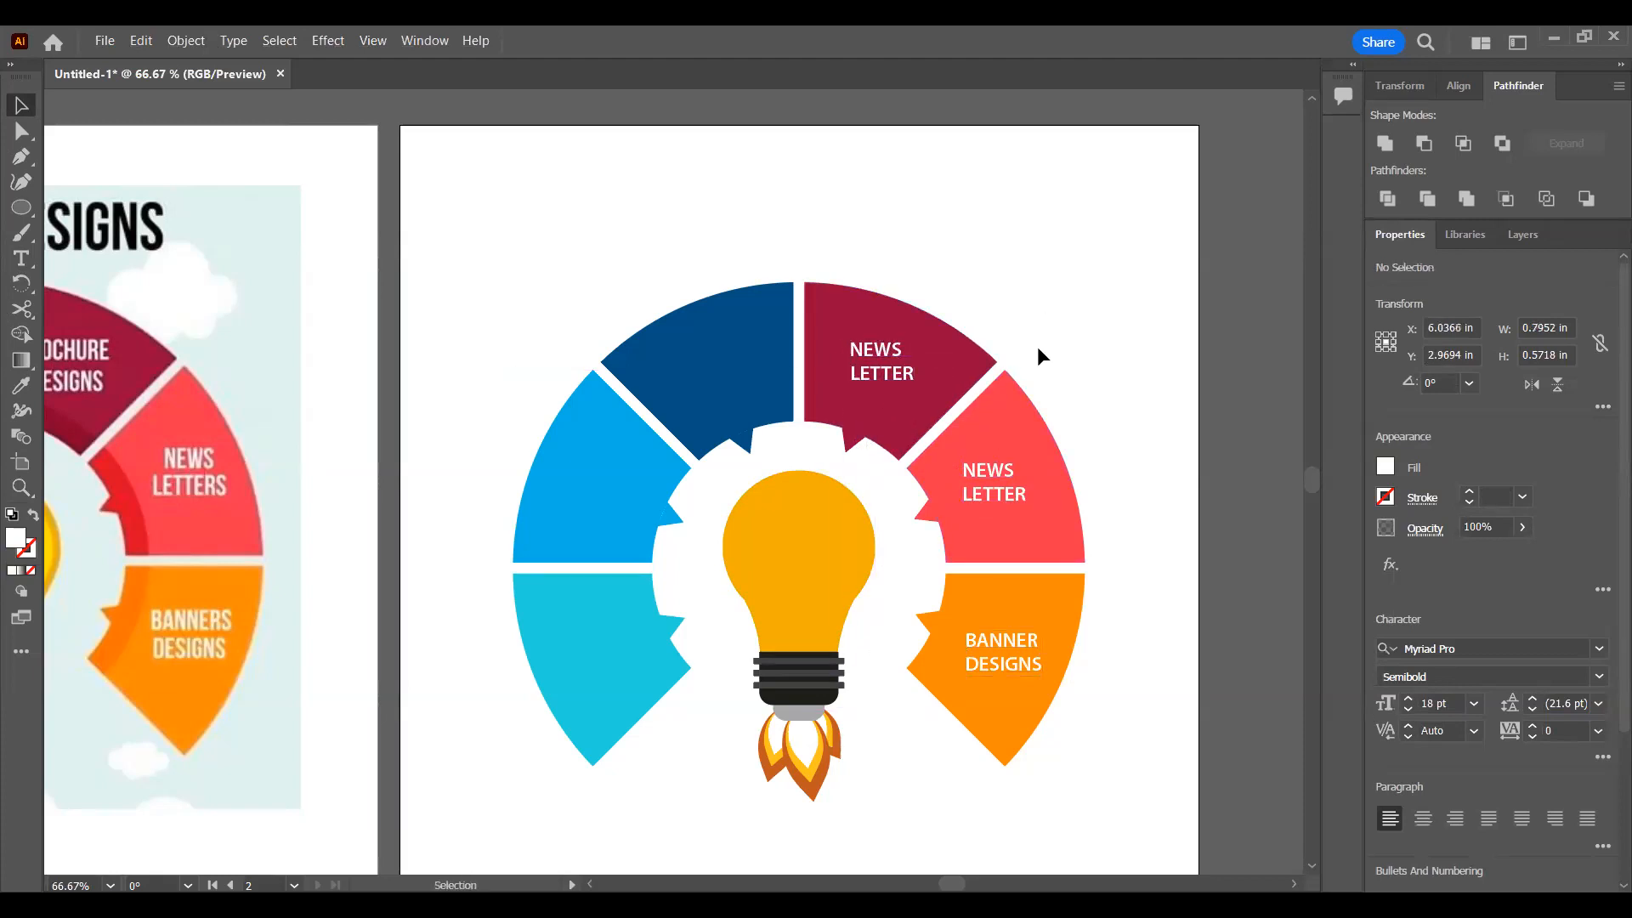
Step: Draw a circle in the sampled pale background colour on the reference's lower-left cloud, size it to about 0.54 in and duplicate it below right
{"action": "scroll", "coordinate": [1037, 346], "scroll_direction": "down", "scroll_amount": 2}
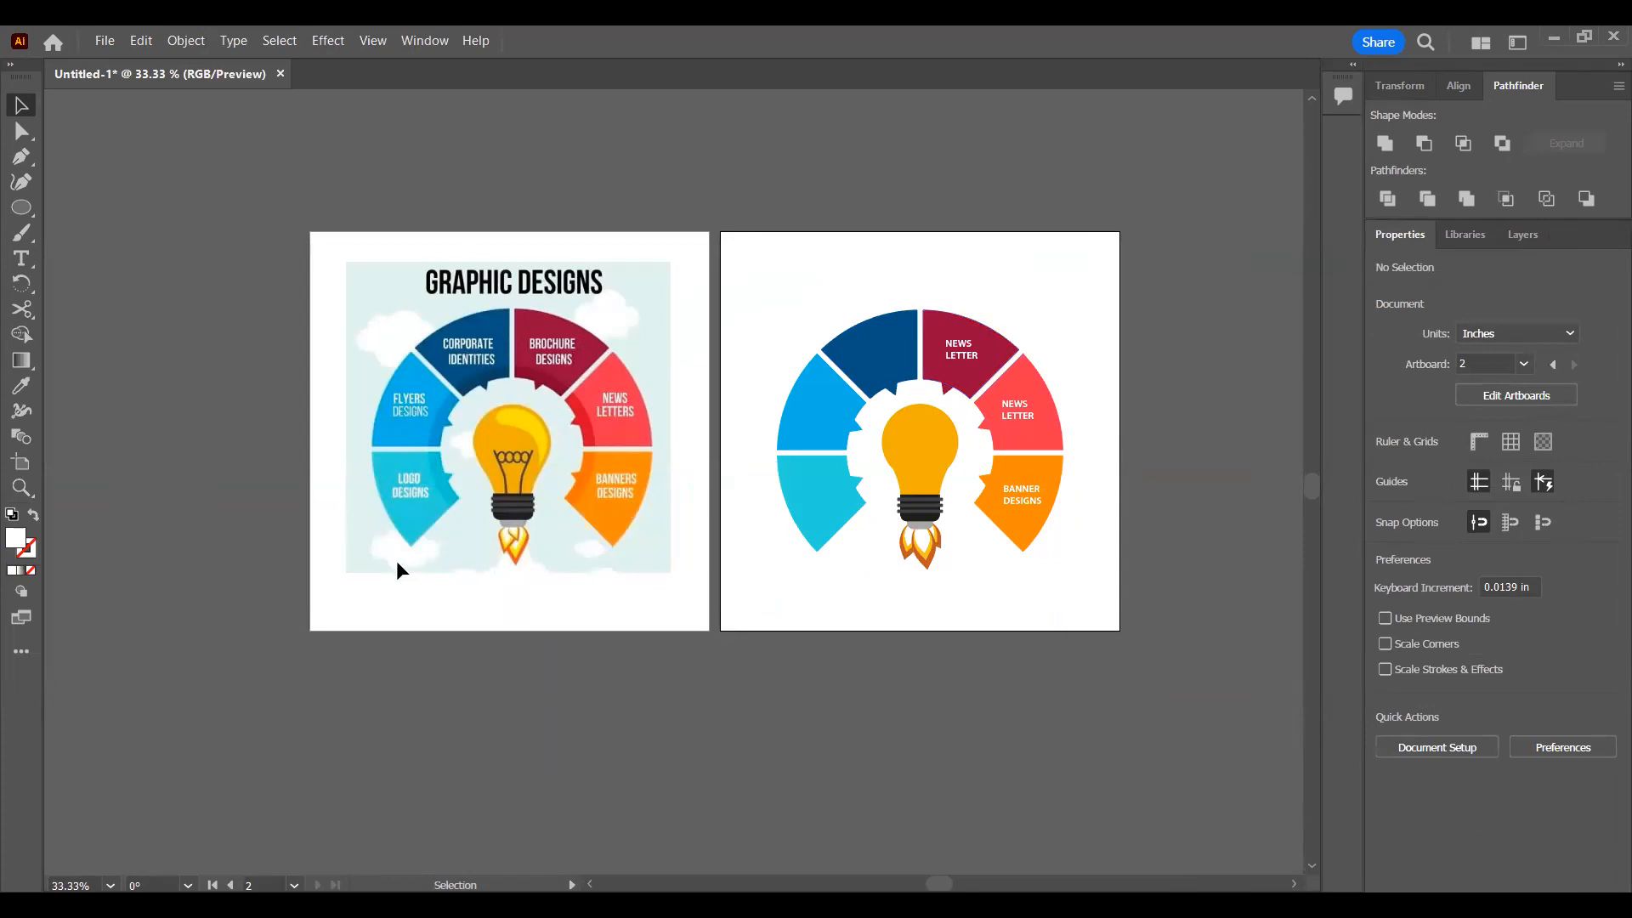
{"action": "key", "text": "l"}
{"action": "scroll", "coordinate": [351, 564], "scroll_direction": "up", "scroll_amount": 4}
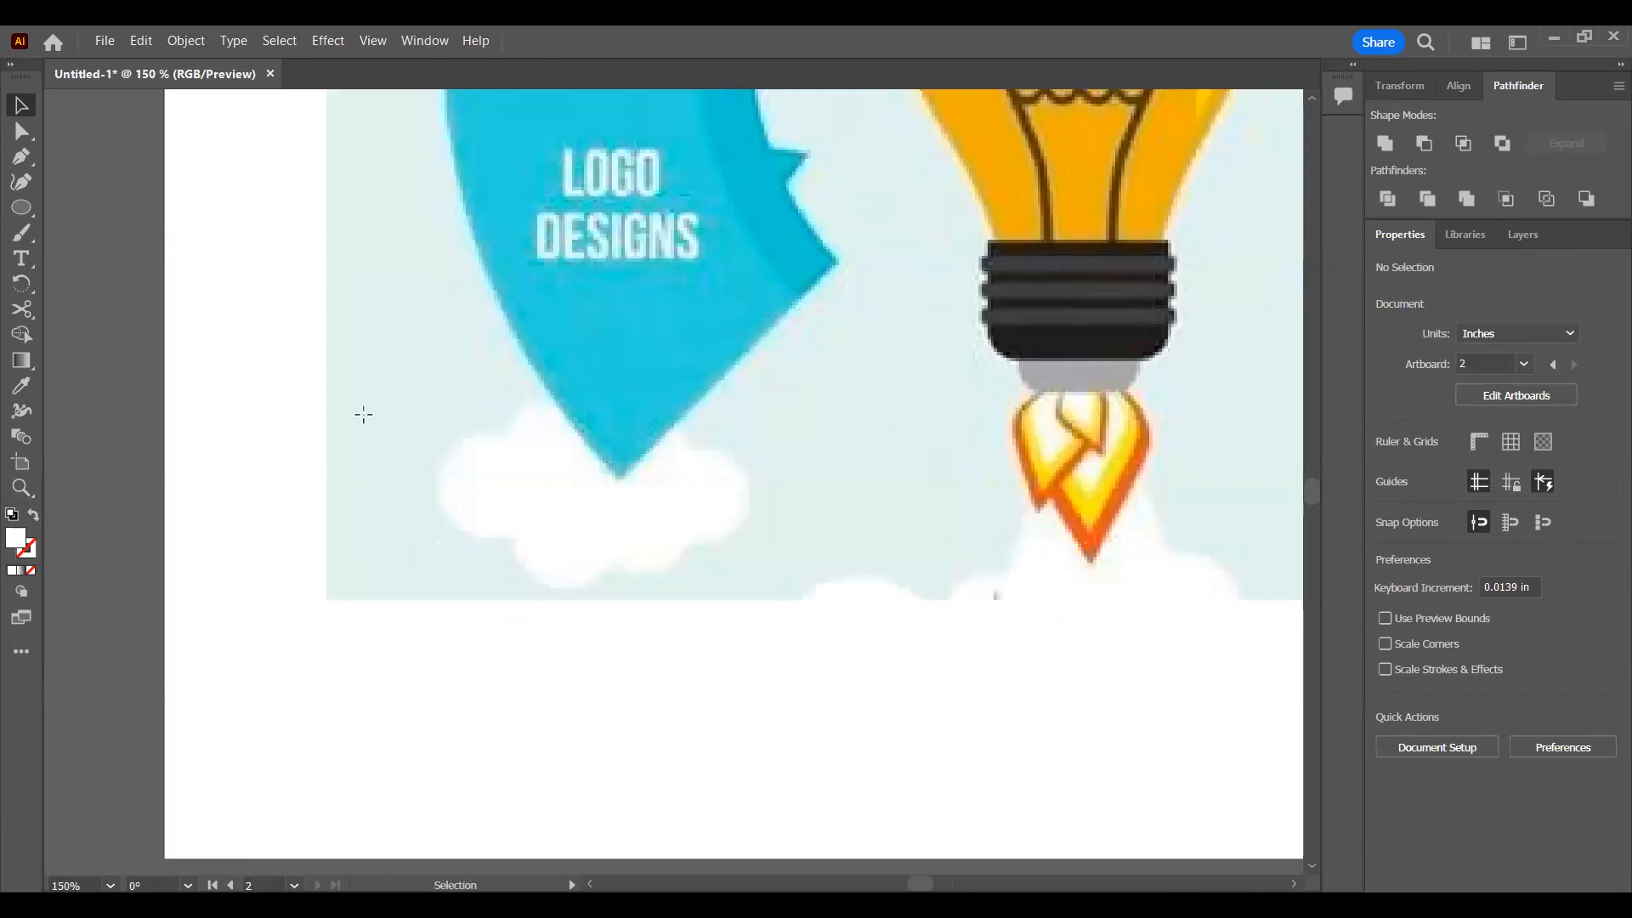
{"action": "left_click_drag", "start_coordinate": [455, 445], "coordinate": [547, 535]}
{"action": "key", "text": "i"}
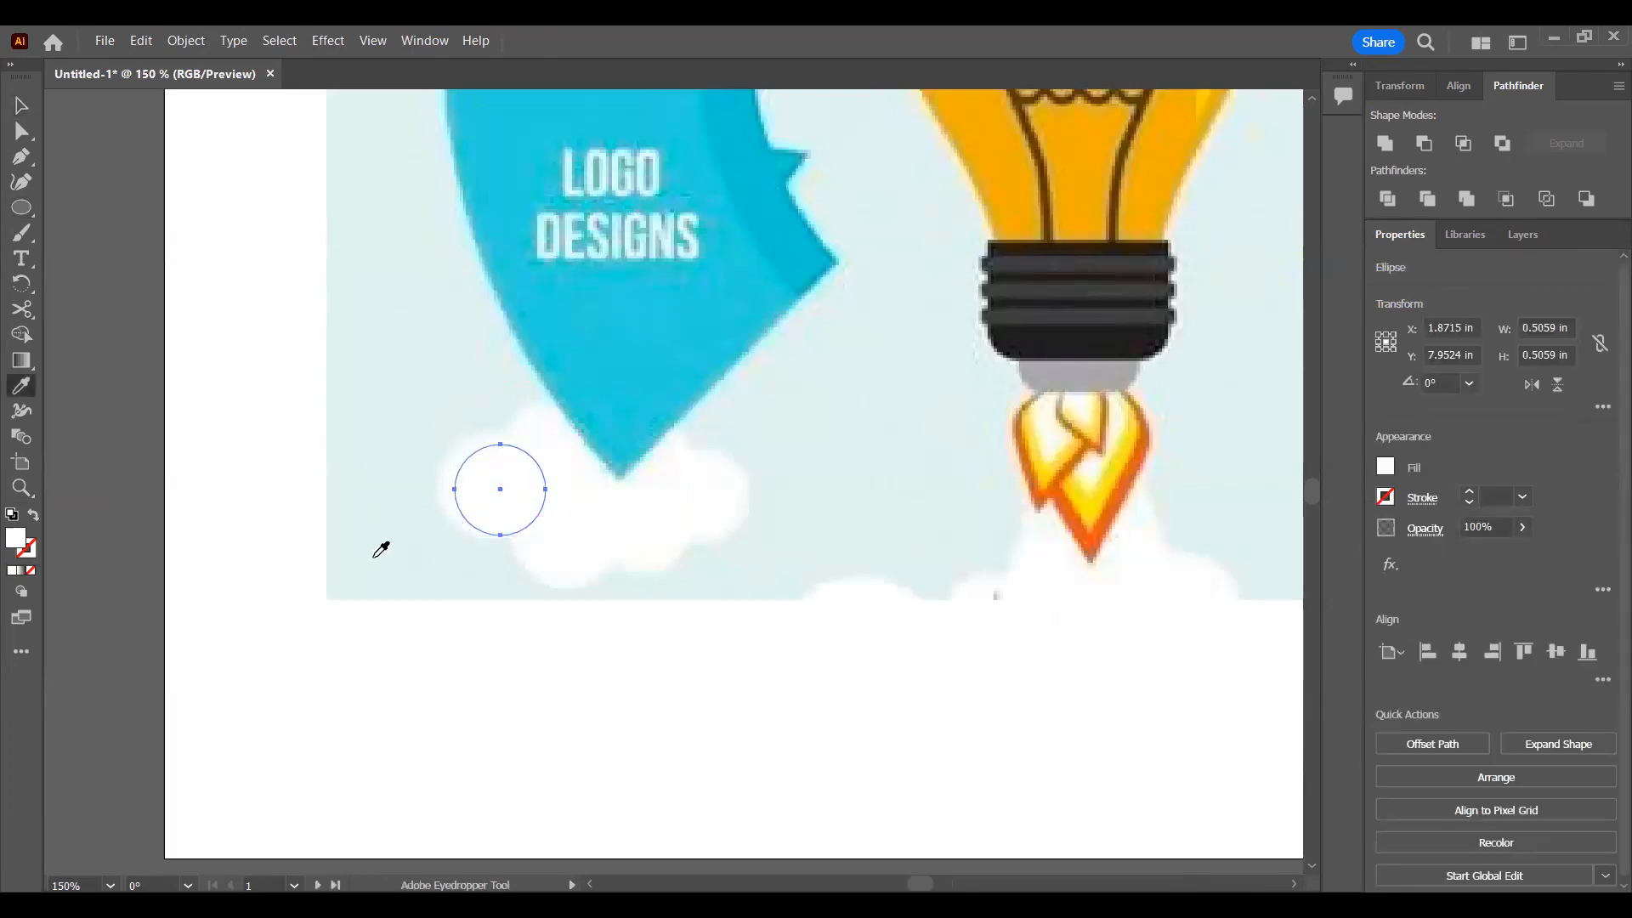
{"action": "left_click", "coordinate": [372, 556]}
{"action": "key", "text": "v"}
{"action": "left_click_drag", "start_coordinate": [506, 502], "coordinate": [488, 542]}
{"action": "left_click_drag", "start_coordinate": [496, 486], "coordinate": [578, 531]}
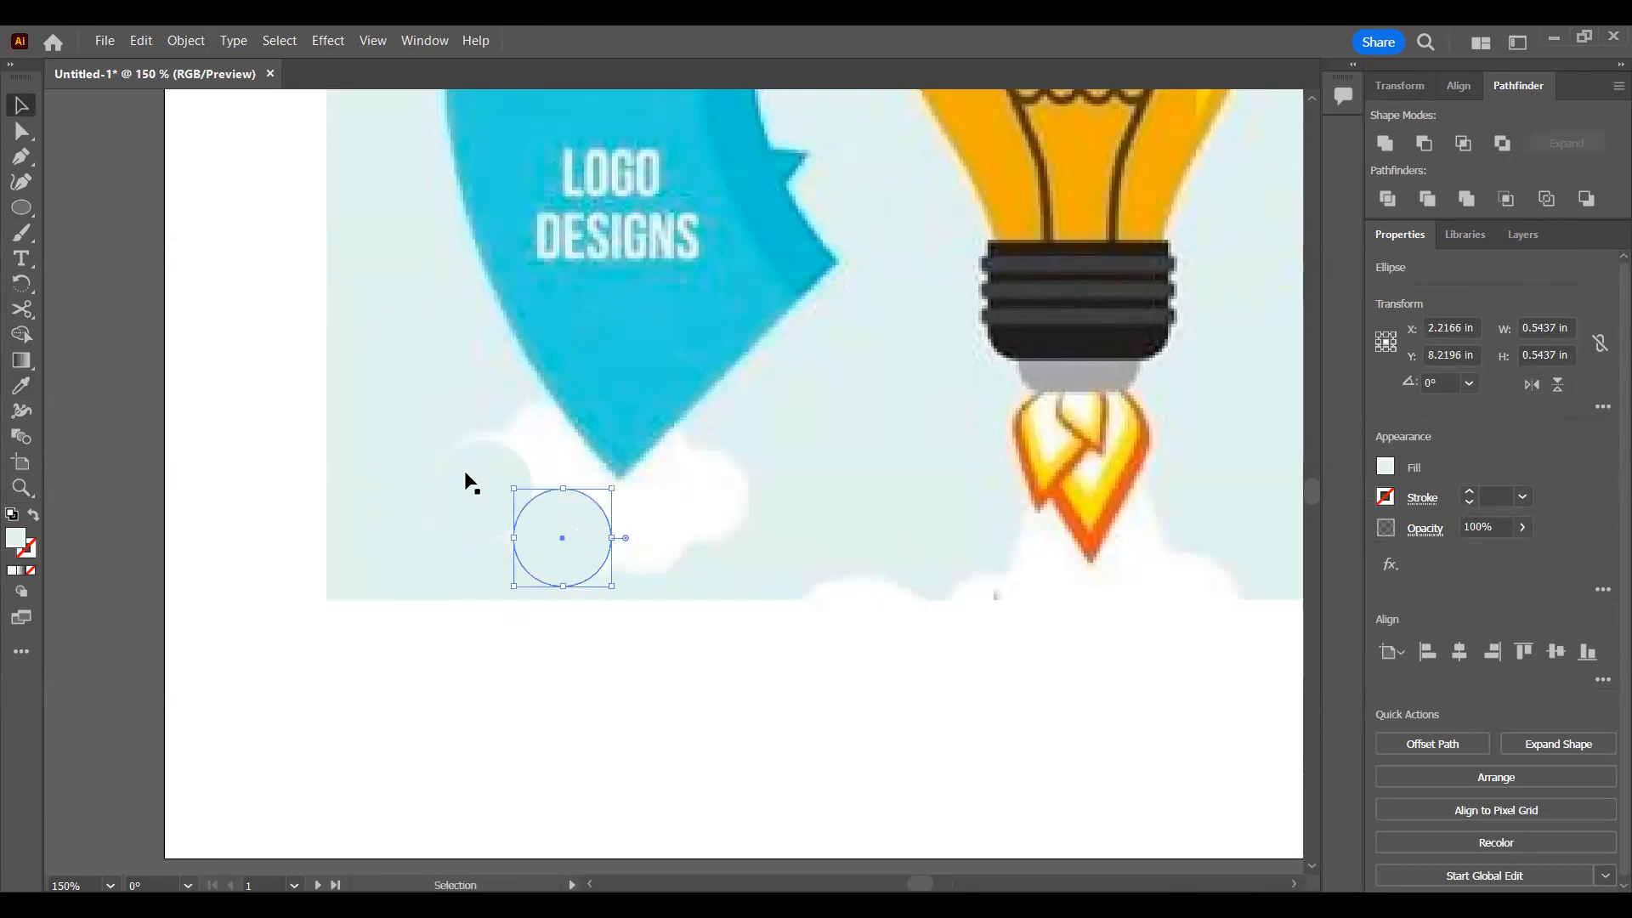
Step: Recolour both circles with the cyan sampled from the LOGO DESIGNS segment and enlarge the lower circle to about 0.6 in
{"action": "key", "text": "i"}
{"action": "left_click", "coordinate": [526, 471]}
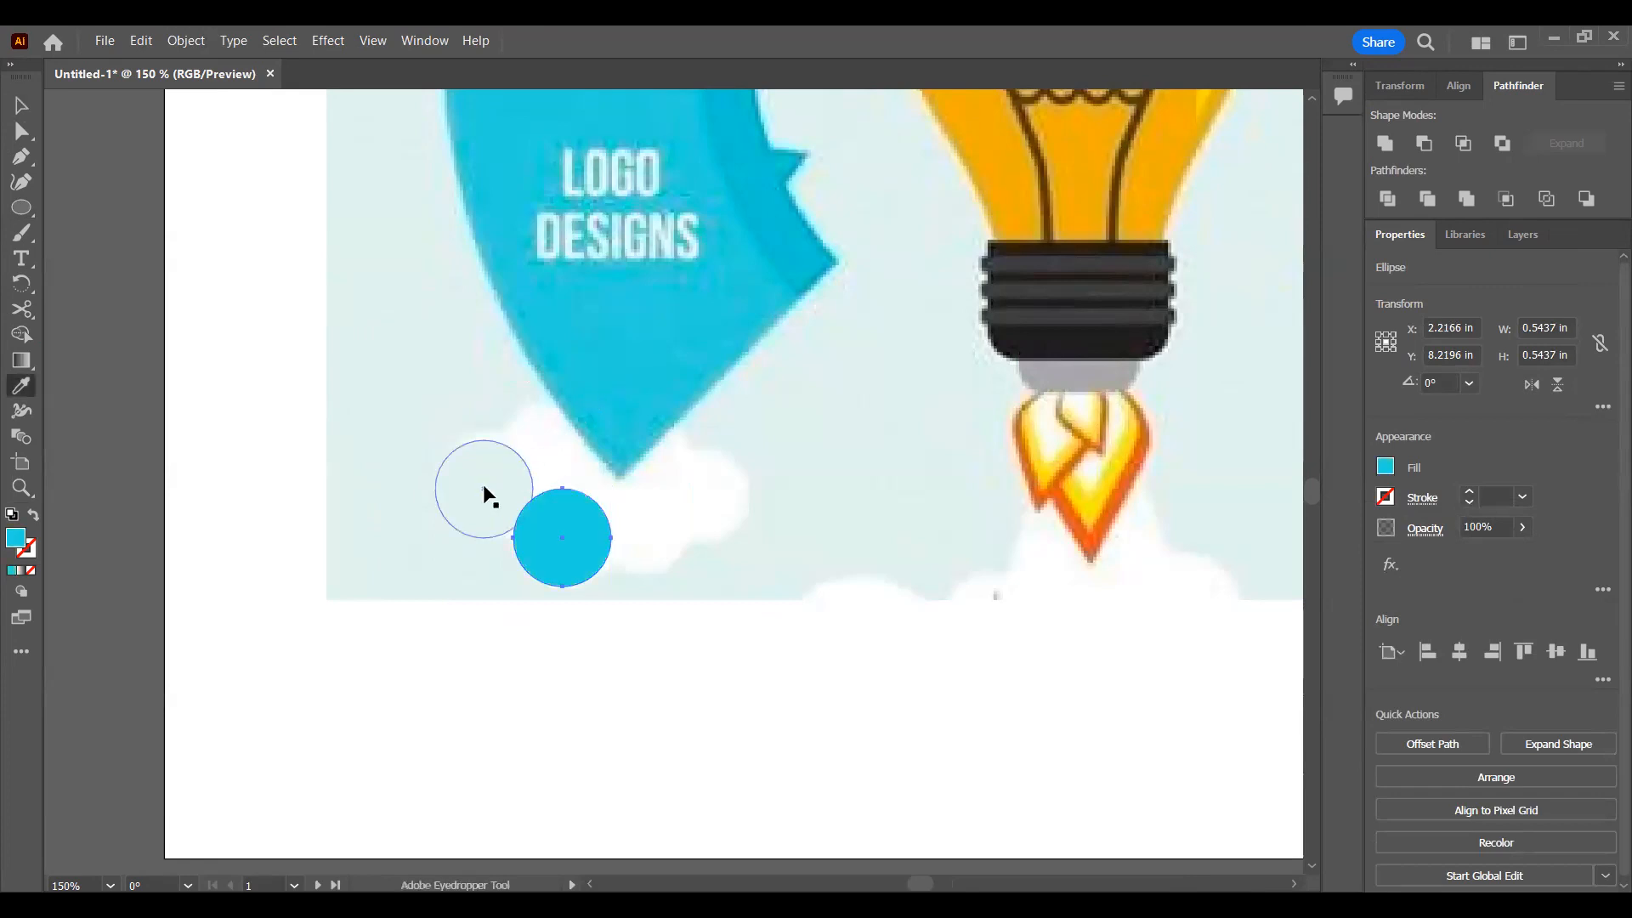
{"action": "key", "text": "v"}
{"action": "left_click", "coordinate": [486, 501]}
{"action": "left_click", "coordinate": [551, 532]}
{"action": "left_click_drag", "start_coordinate": [504, 490], "coordinate": [499, 477]}
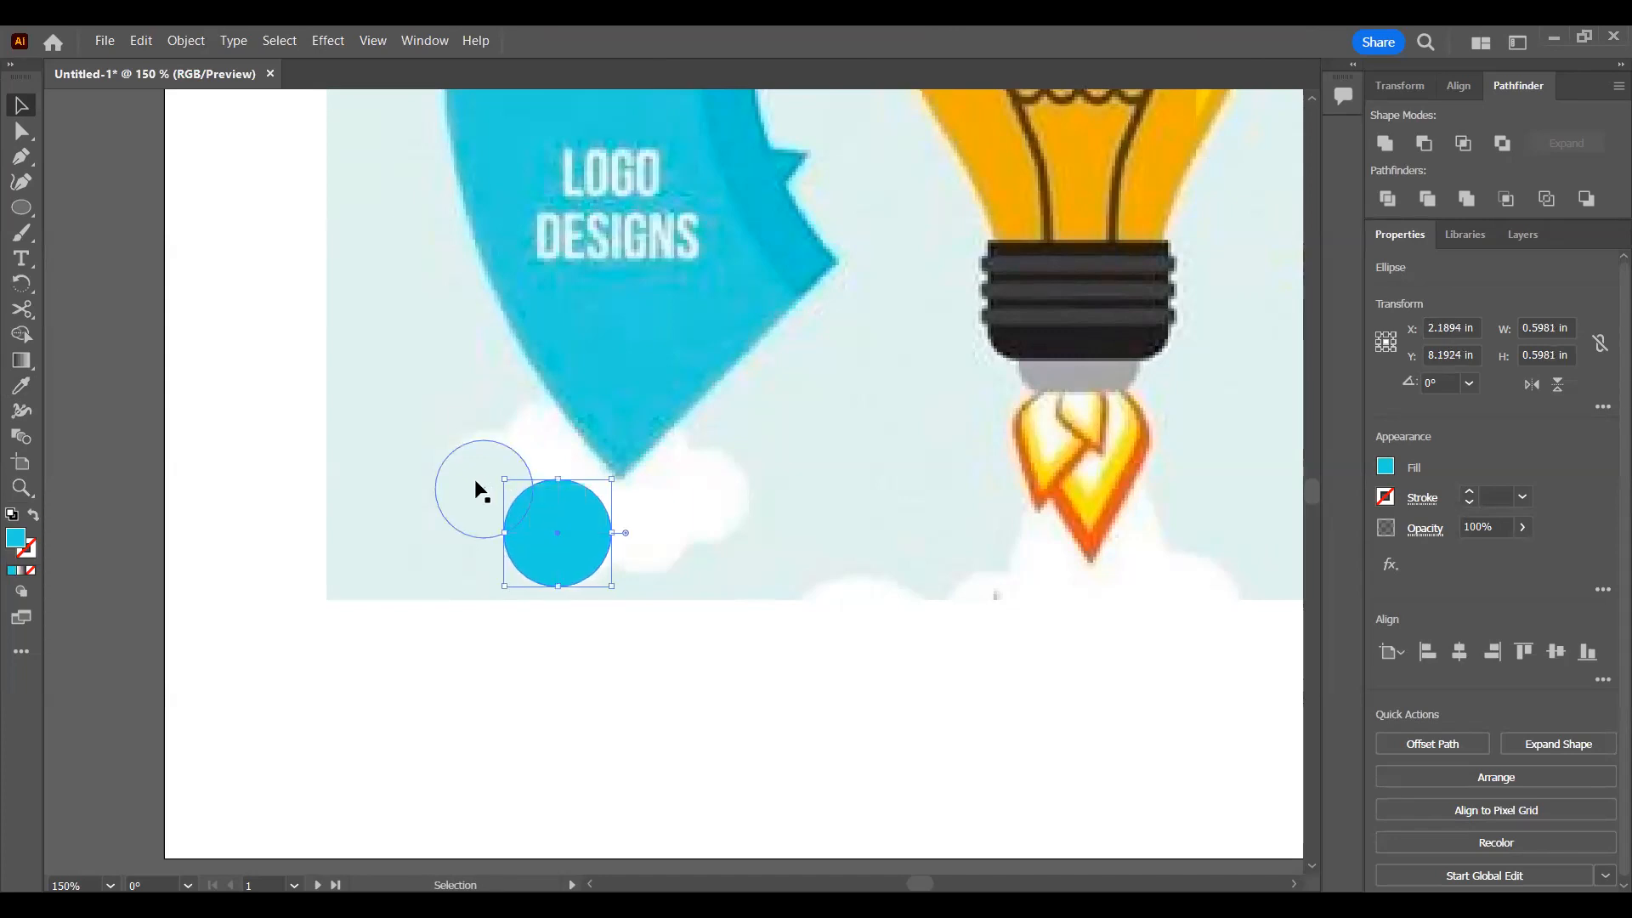
{"action": "left_click", "coordinate": [491, 502]}
{"action": "key", "text": "i"}
{"action": "left_click", "coordinate": [518, 523]}
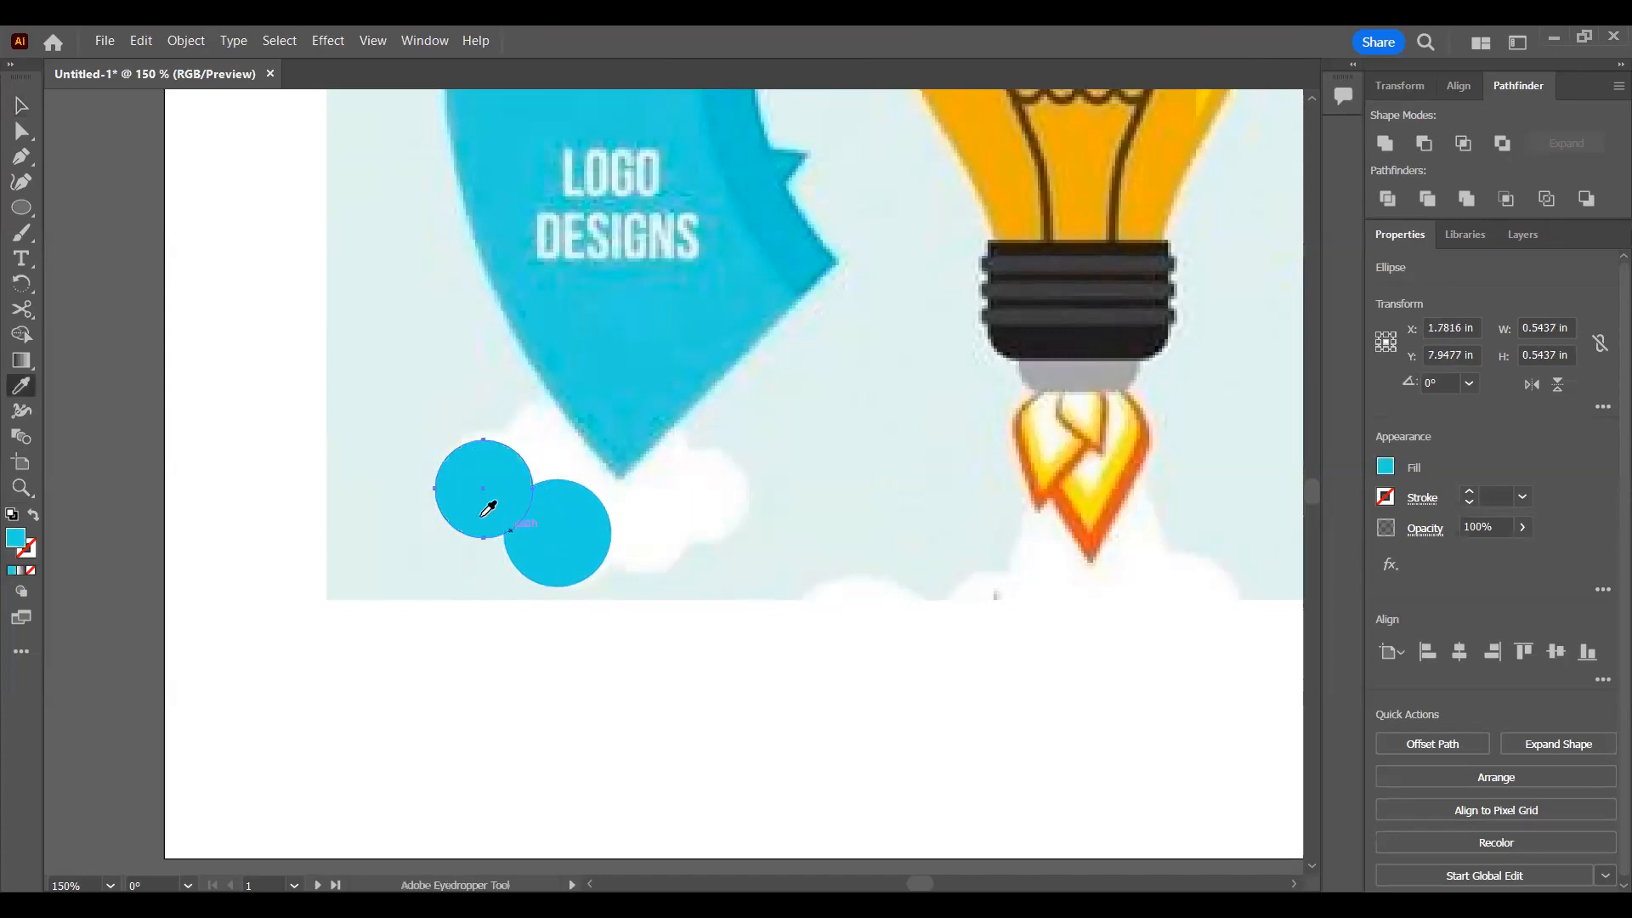
Step: Duplicate the circle to form the cloud's remaining lobes, with a small one about 0.33 in at its right and a large one at its top
{"action": "key", "text": "v"}
{"action": "left_click_drag", "start_coordinate": [481, 493], "coordinate": [640, 525]}
{"action": "left_click_drag", "start_coordinate": [641, 524], "coordinate": [695, 497]}
{"action": "left_click_drag", "start_coordinate": [606, 463], "coordinate": [609, 361]}
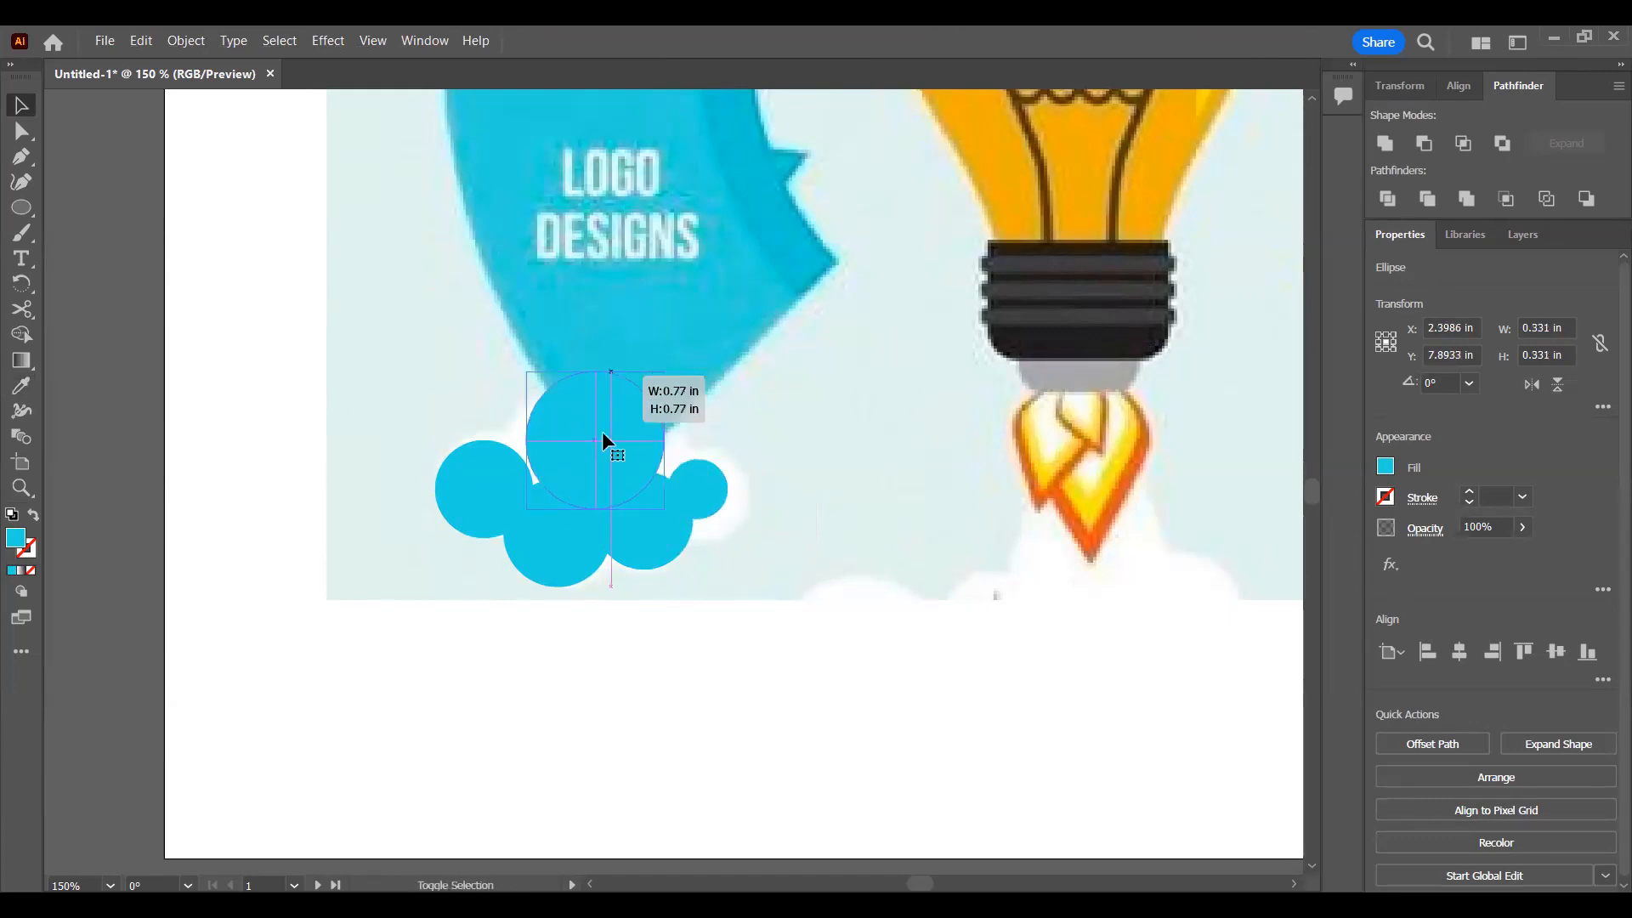
{"action": "left_click_drag", "start_coordinate": [674, 437], "coordinate": [612, 433]}
{"action": "left_click_drag", "start_coordinate": [597, 366], "coordinate": [596, 378]}
Step: Select all five cyan circles and unite them into a single cloud shape
{"action": "left_click", "coordinate": [696, 476], "text": "shift"}
{"action": "left_click", "coordinate": [641, 563], "text": "shift"}
{"action": "left_click", "coordinate": [571, 585], "text": "shift"}
{"action": "left_click", "coordinate": [467, 498], "text": "shift"}
{"action": "left_click", "coordinate": [1396, 144]}
{"action": "left_click", "coordinate": [828, 619]}
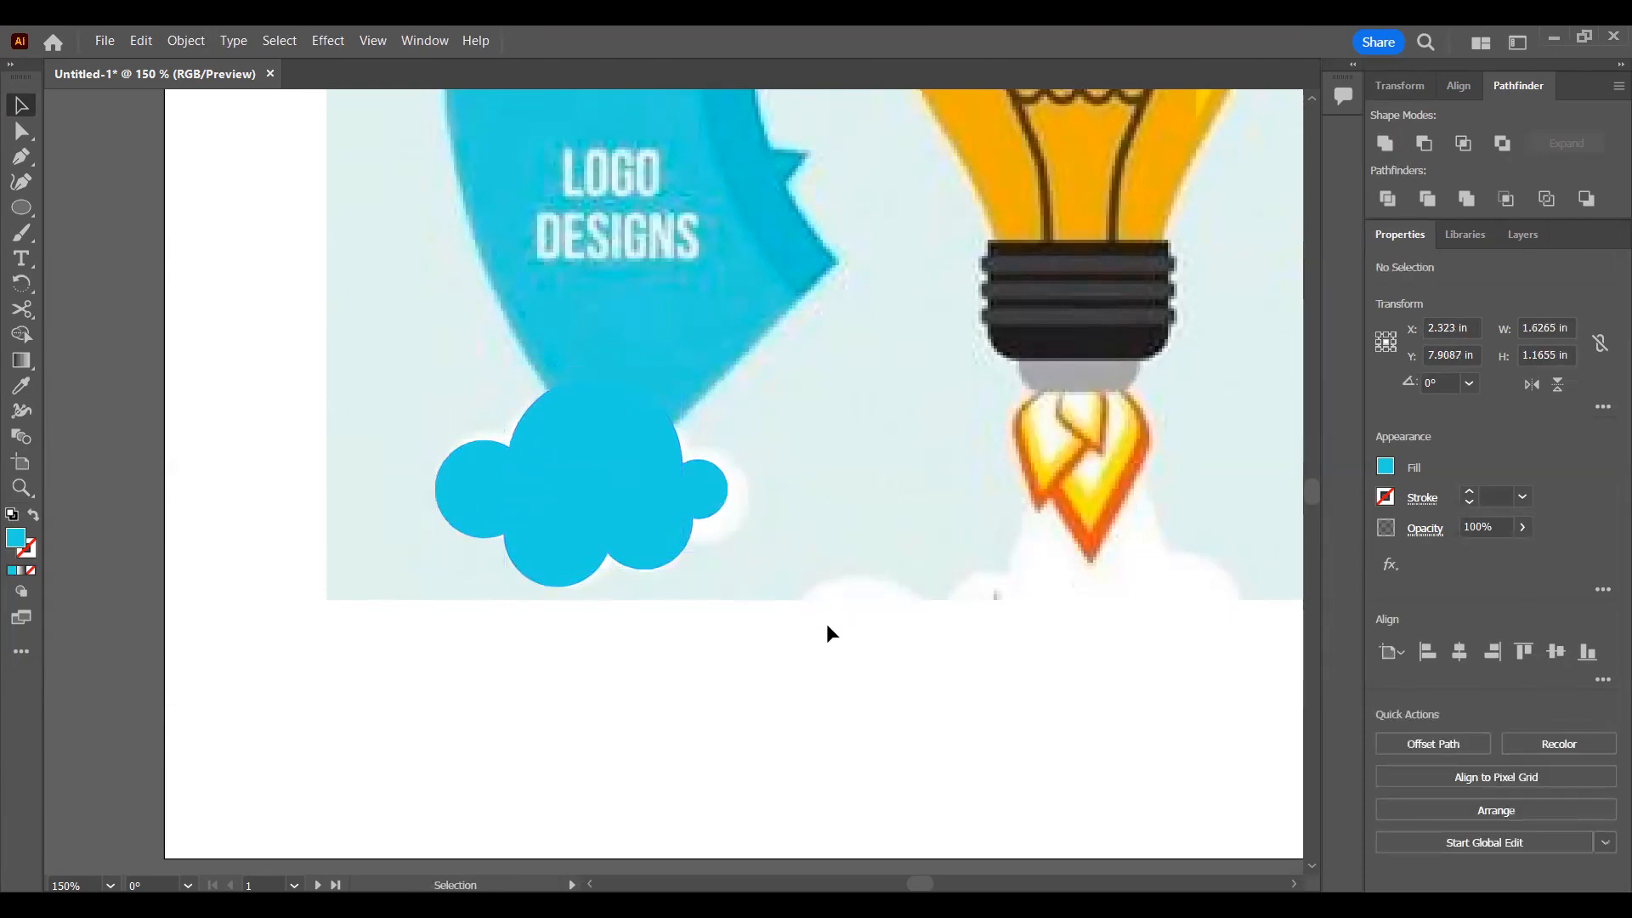
Step: Move the cyan cloud onto the second artboard, below the wheel's lower-left segment
{"action": "left_click", "coordinate": [646, 513]}
{"action": "scroll", "coordinate": [835, 522], "scroll_direction": "down", "scroll_amount": 4}
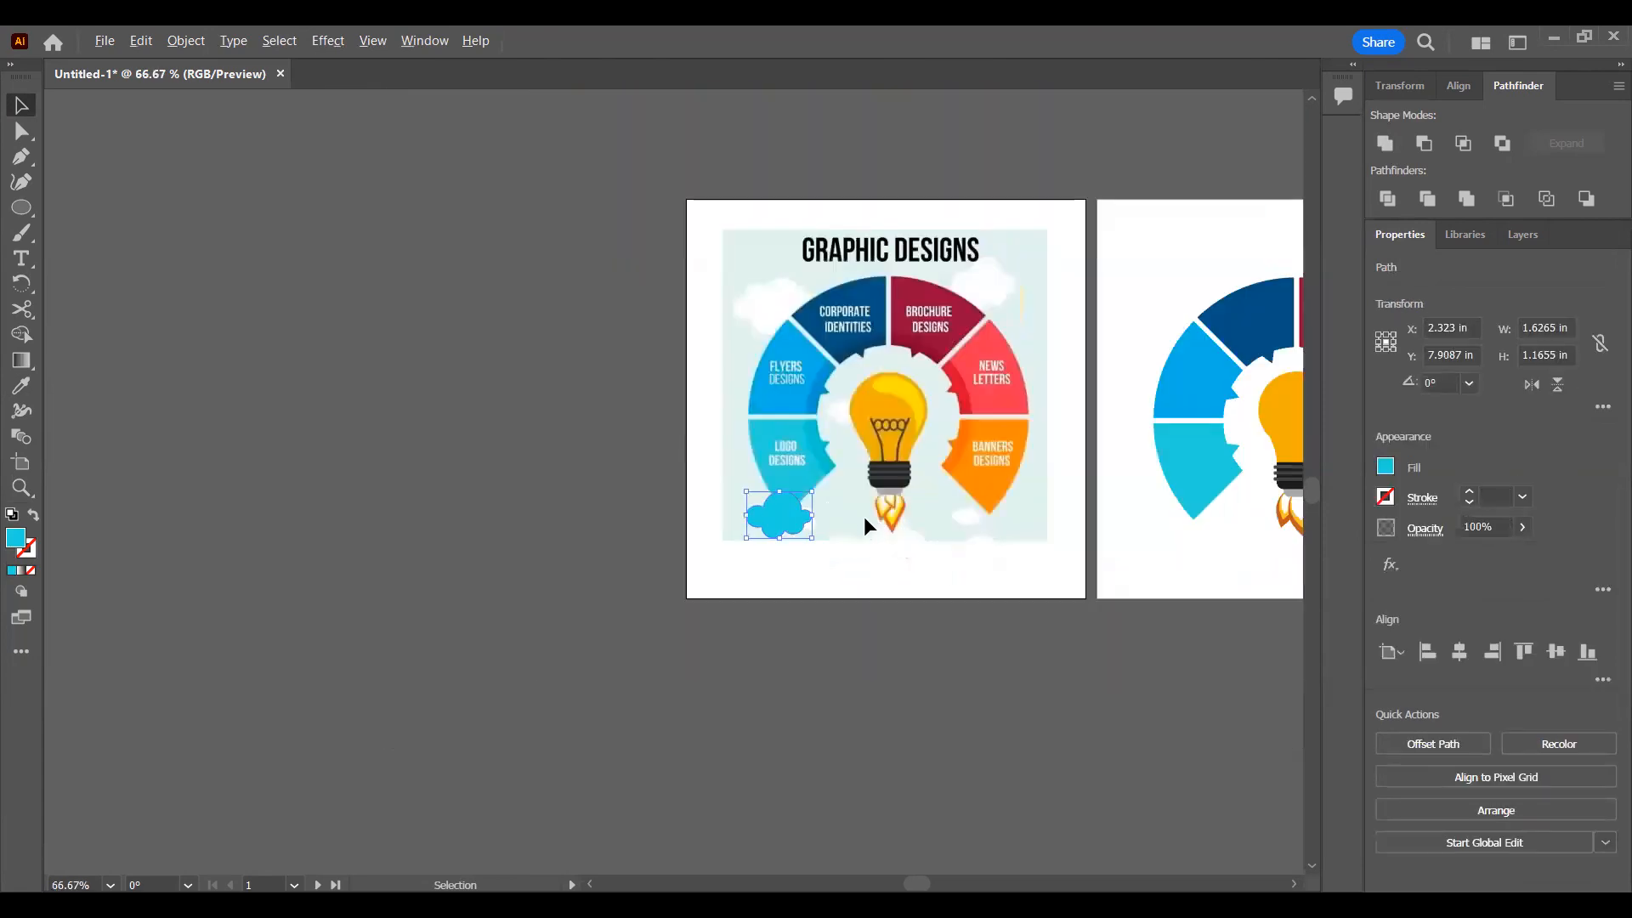
{"action": "left_click_drag", "start_coordinate": [799, 507], "coordinate": [1154, 548]}
{"action": "left_click", "coordinate": [1209, 665]}
{"action": "left_click_drag", "start_coordinate": [1176, 654], "coordinate": [885, 708]}
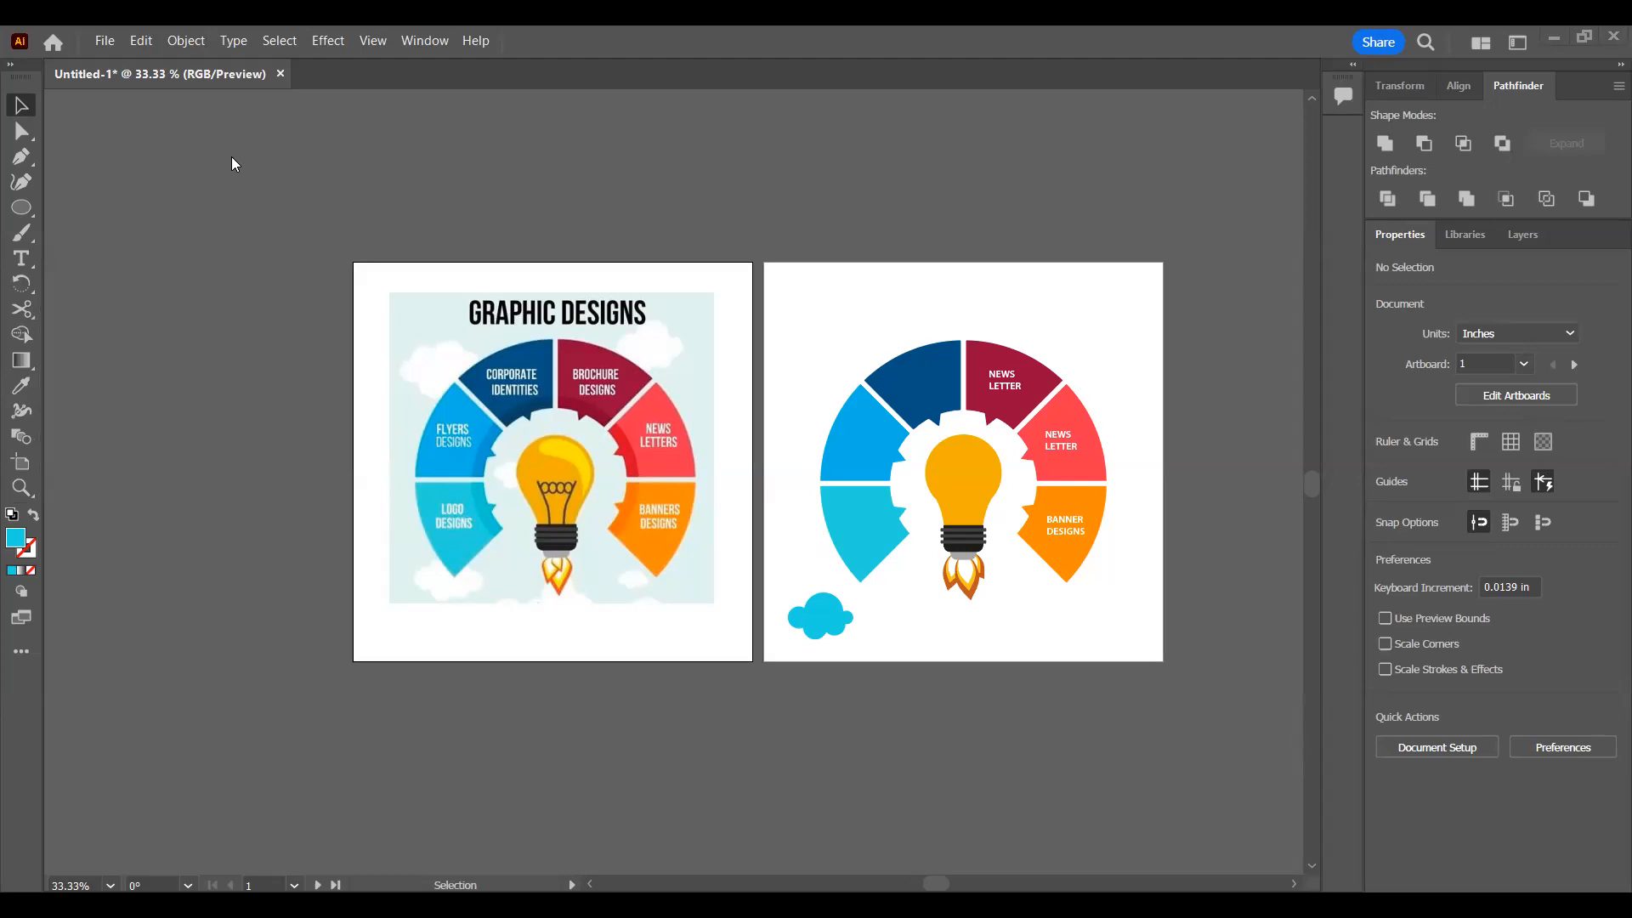
Step: Review the layer's object list and compare the recreated flames and overall artwork with the reference
{"action": "scroll", "coordinate": [747, 667], "scroll_direction": "down", "scroll_amount": 1}
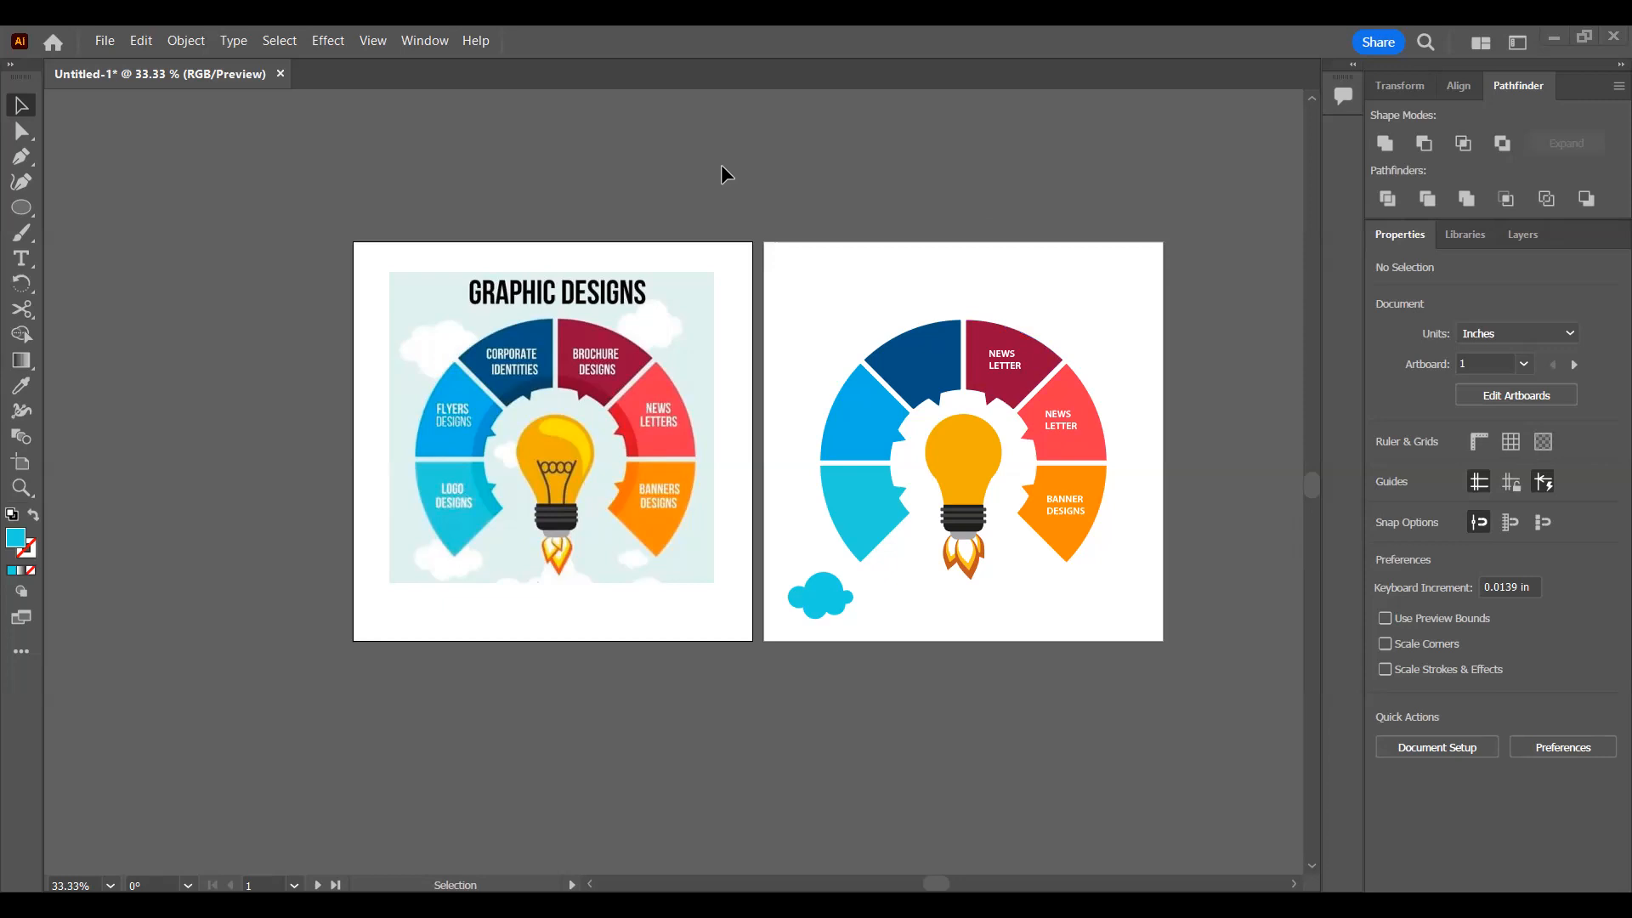
{"action": "scroll", "coordinate": [1035, 469], "scroll_direction": "down", "scroll_amount": 3}
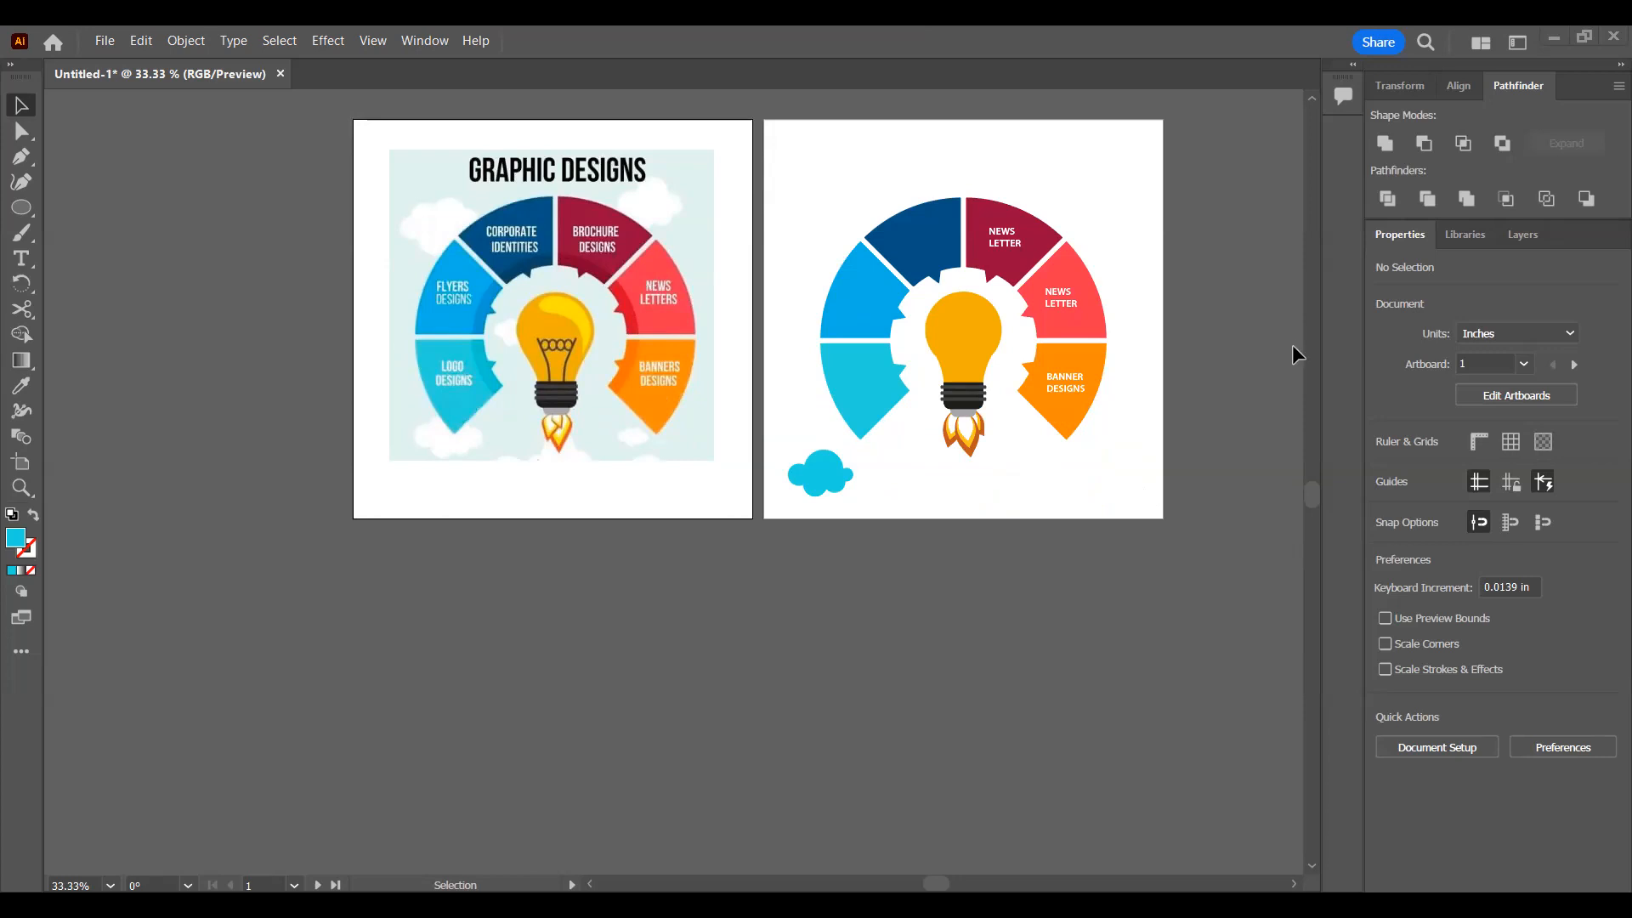
{"action": "left_click", "coordinate": [1535, 233]}
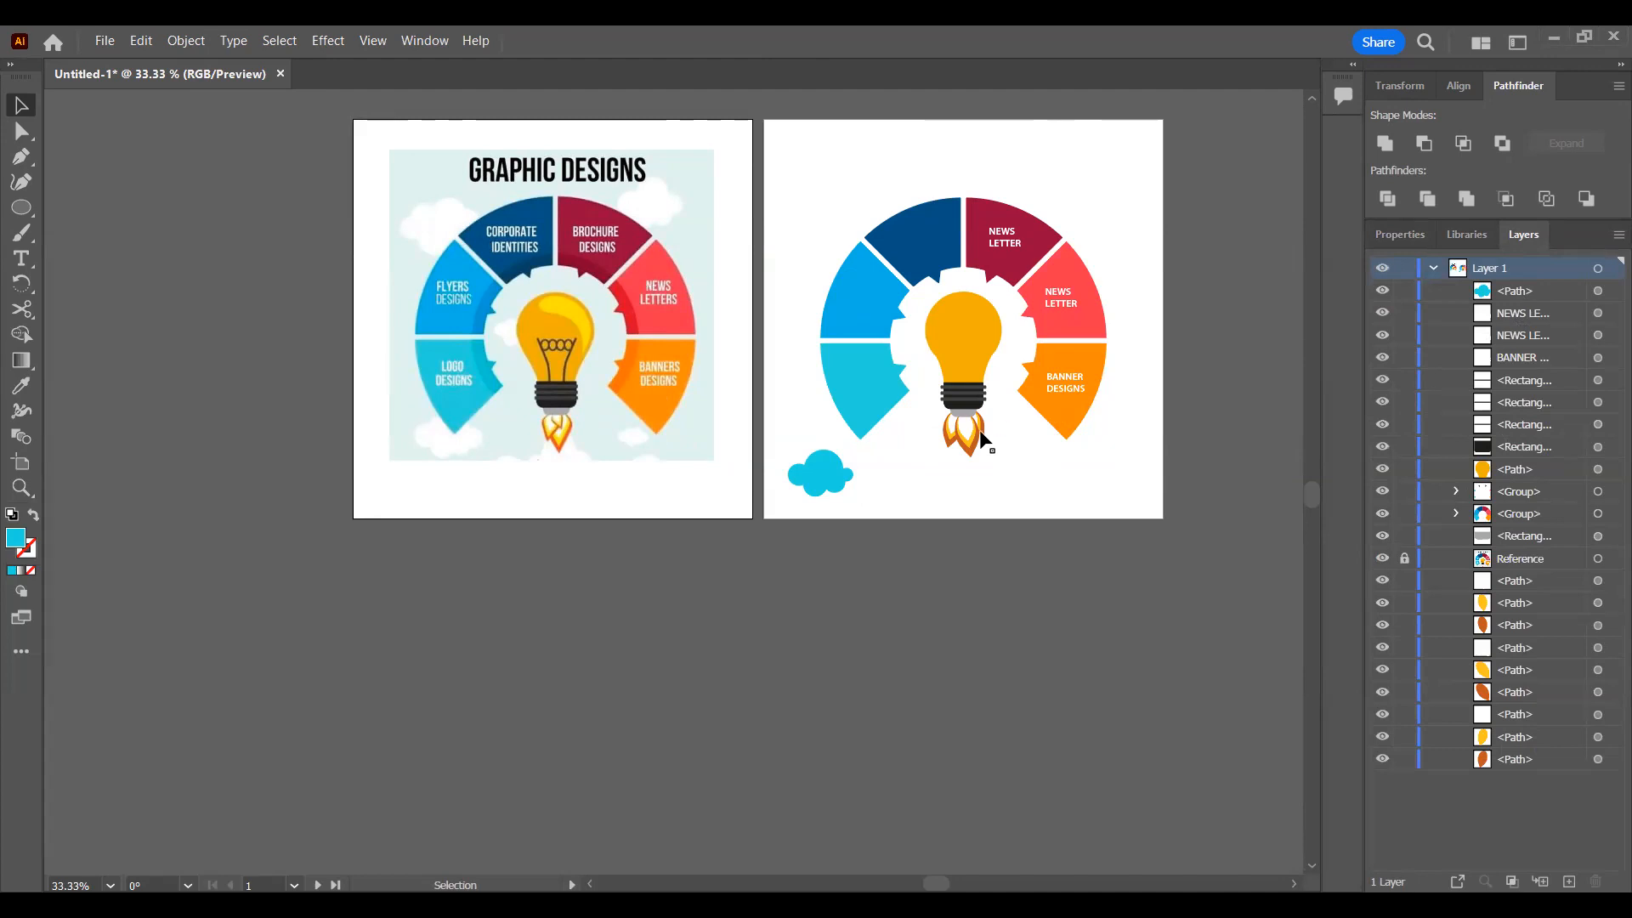
{"action": "scroll", "coordinate": [977, 437], "scroll_direction": "up", "scroll_amount": 5}
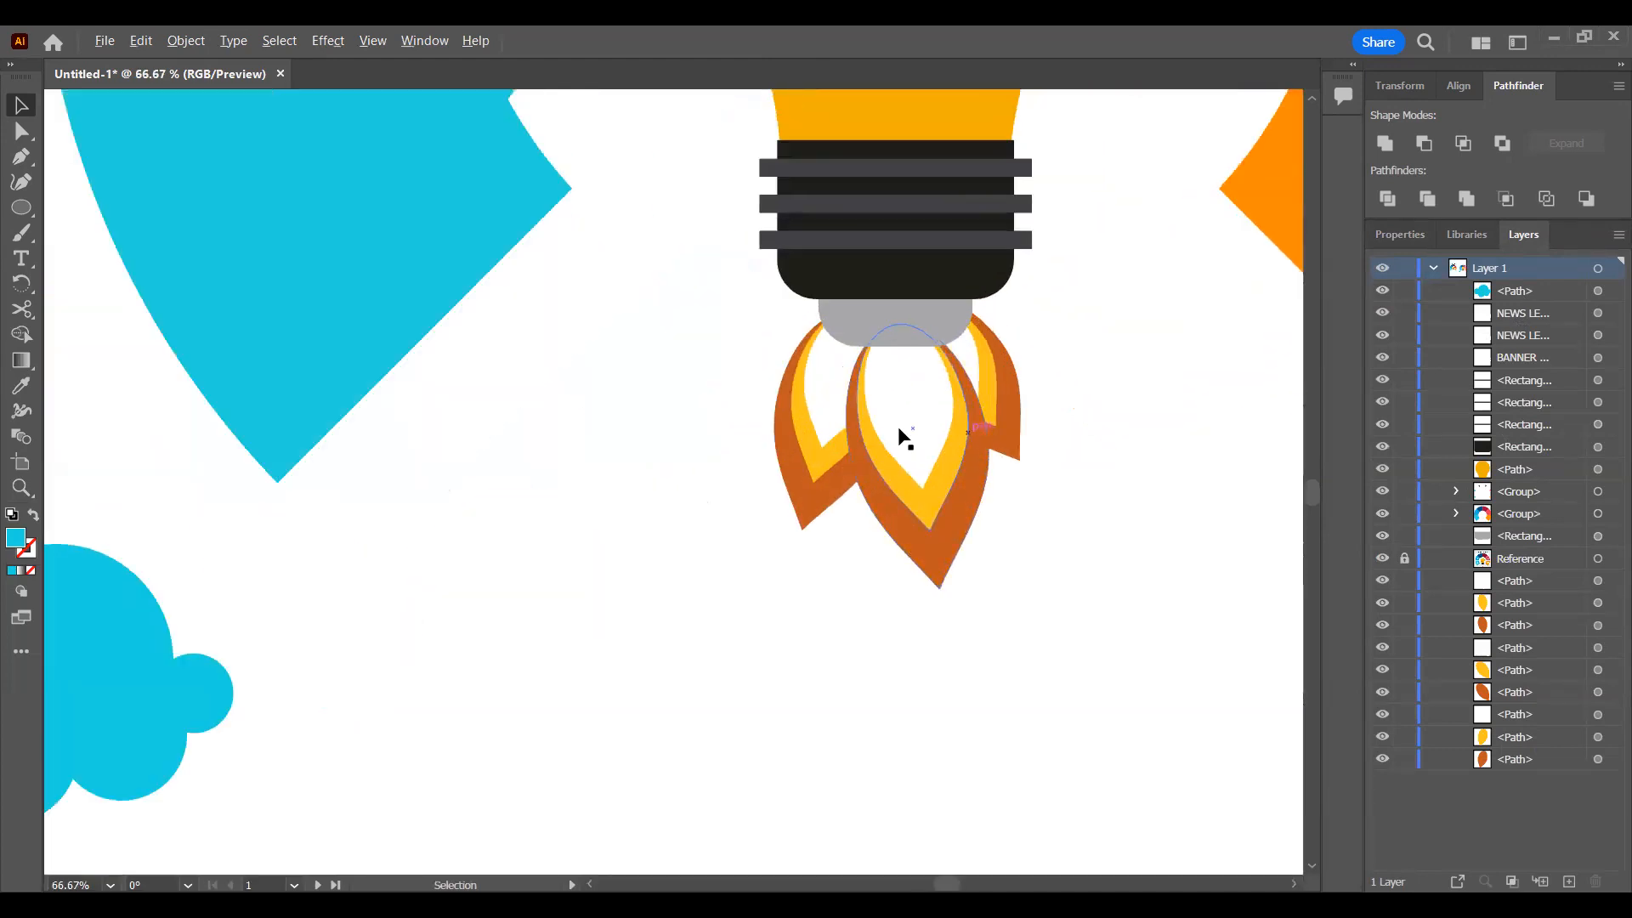
{"action": "scroll", "coordinate": [952, 451], "scroll_direction": "down", "scroll_amount": 3}
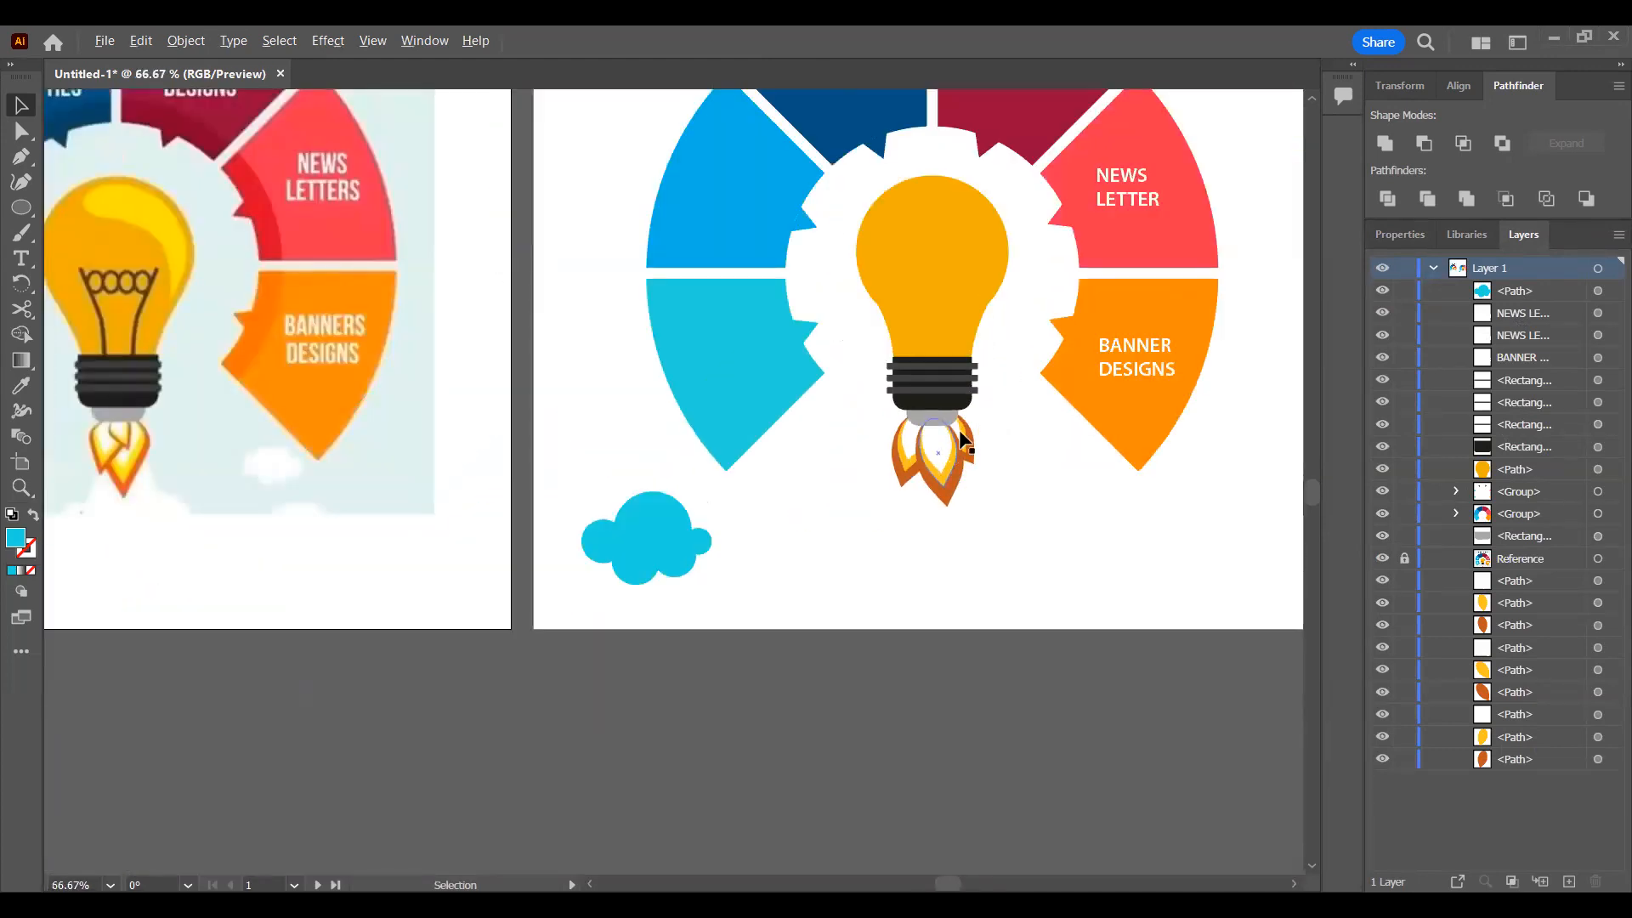
{"action": "scroll", "coordinate": [962, 438], "scroll_direction": "up", "scroll_amount": 1}
{"action": "scroll", "coordinate": [962, 438], "scroll_direction": "down", "scroll_amount": 2}
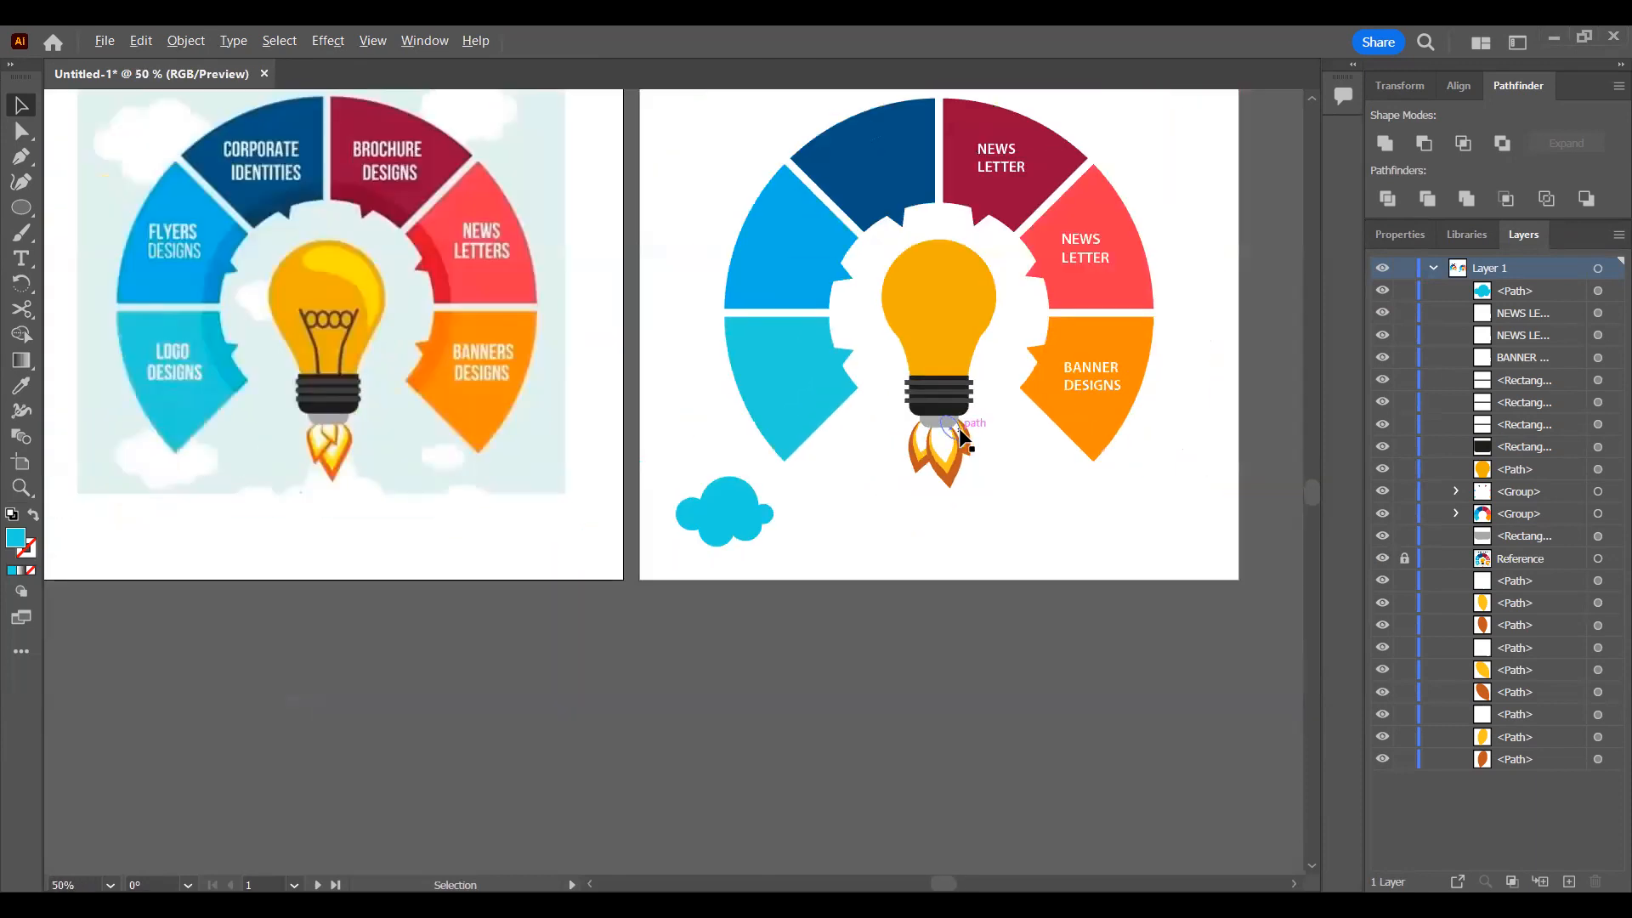
{"action": "left_click_drag", "start_coordinate": [639, 250], "coordinate": [713, 420]}
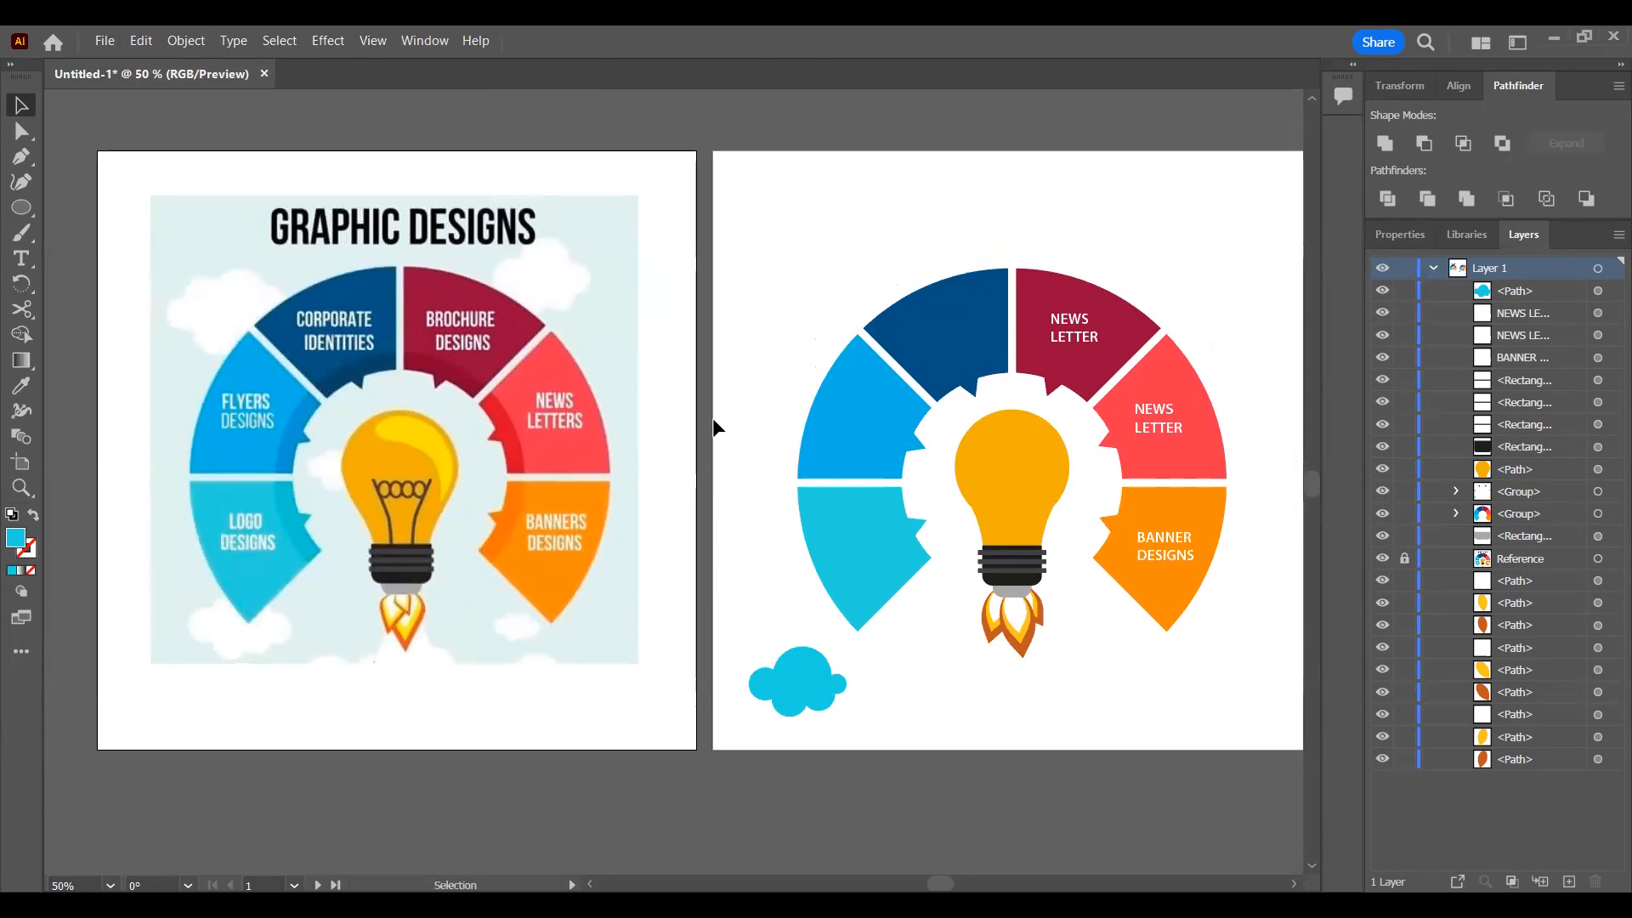
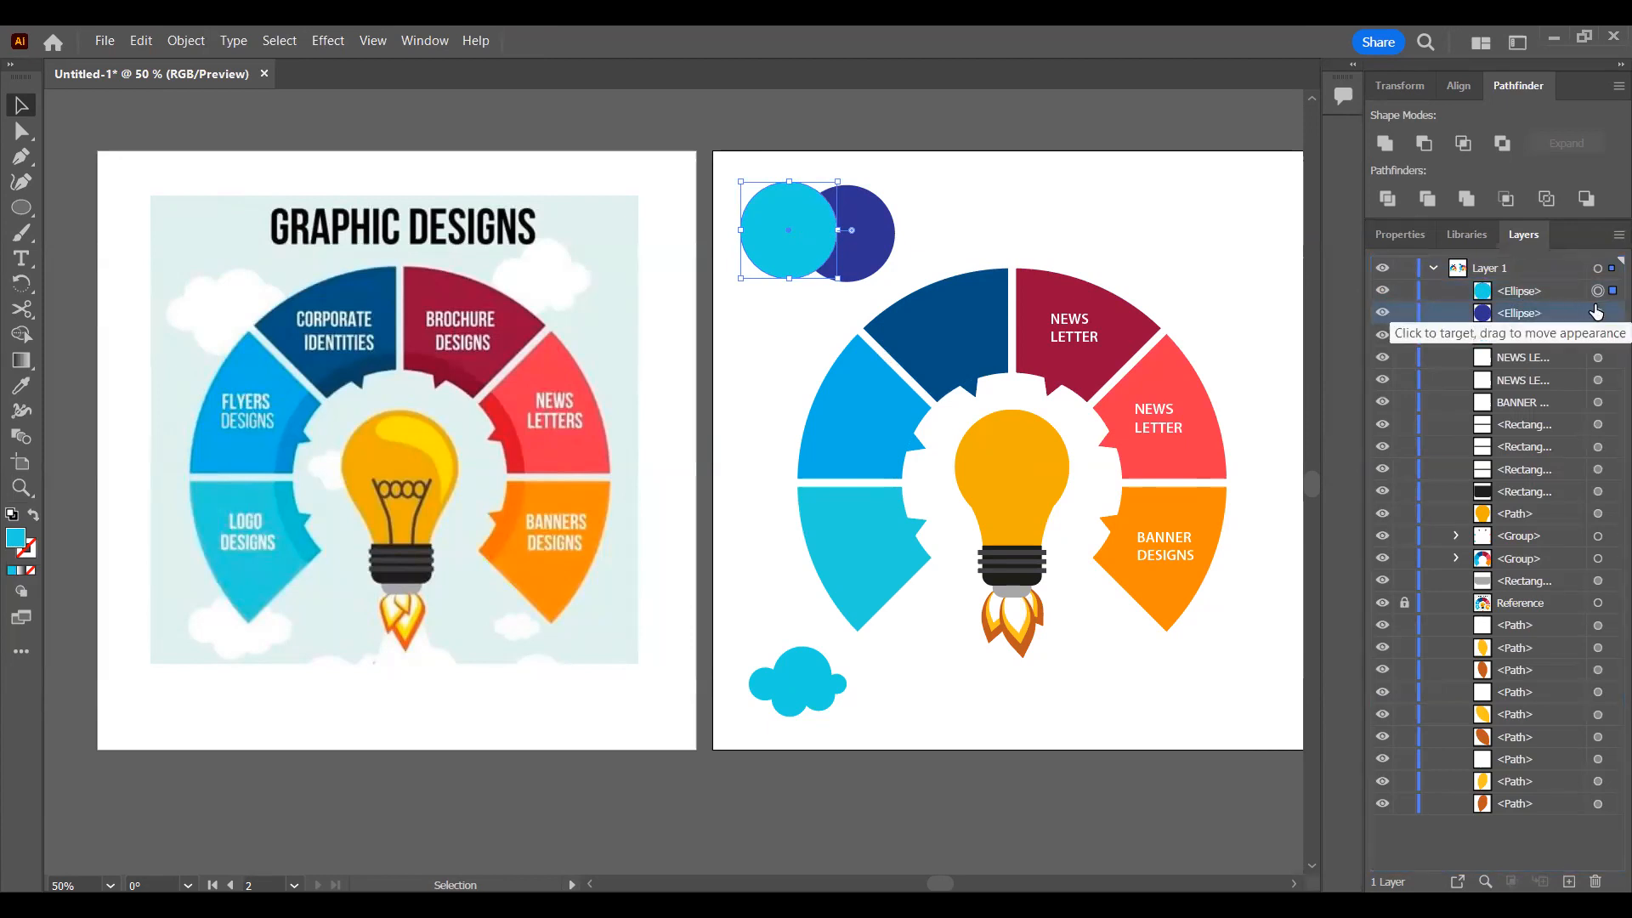
Step: Alternate the cyan circle's stacking order repeatedly, sending it behind the navy circle and bringing it back in front
{"action": "key", "text": "ctrl+bracketleft"}
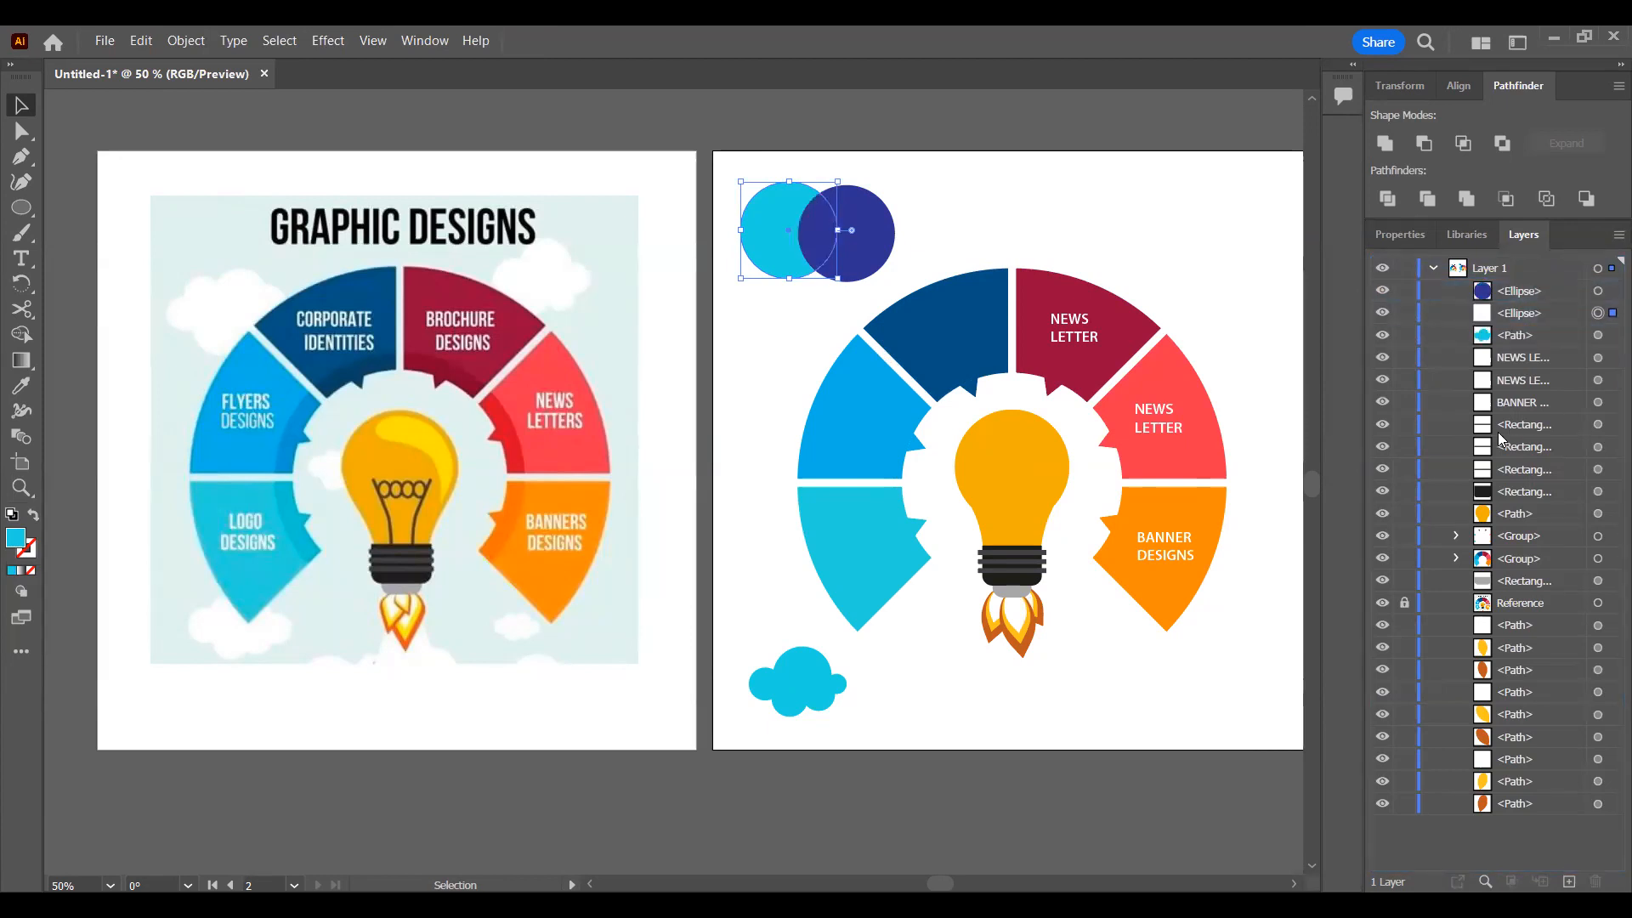
{"action": "key", "text": "ctrl+bracketright"}
{"action": "key", "text": "ctrl+bracketleft"}
{"action": "key", "text": "ctrl+bracketright"}
{"action": "key", "text": "ctrl+bracketleft"}
{"action": "key", "text": "ctrl+bracketright"}
{"action": "key", "text": "ctrl+bracketleft"}
{"action": "key", "text": "ctrl+bracketright"}
{"action": "key", "text": "ctrl+bracketleft"}
{"action": "key", "text": "ctrl+bracketright"}
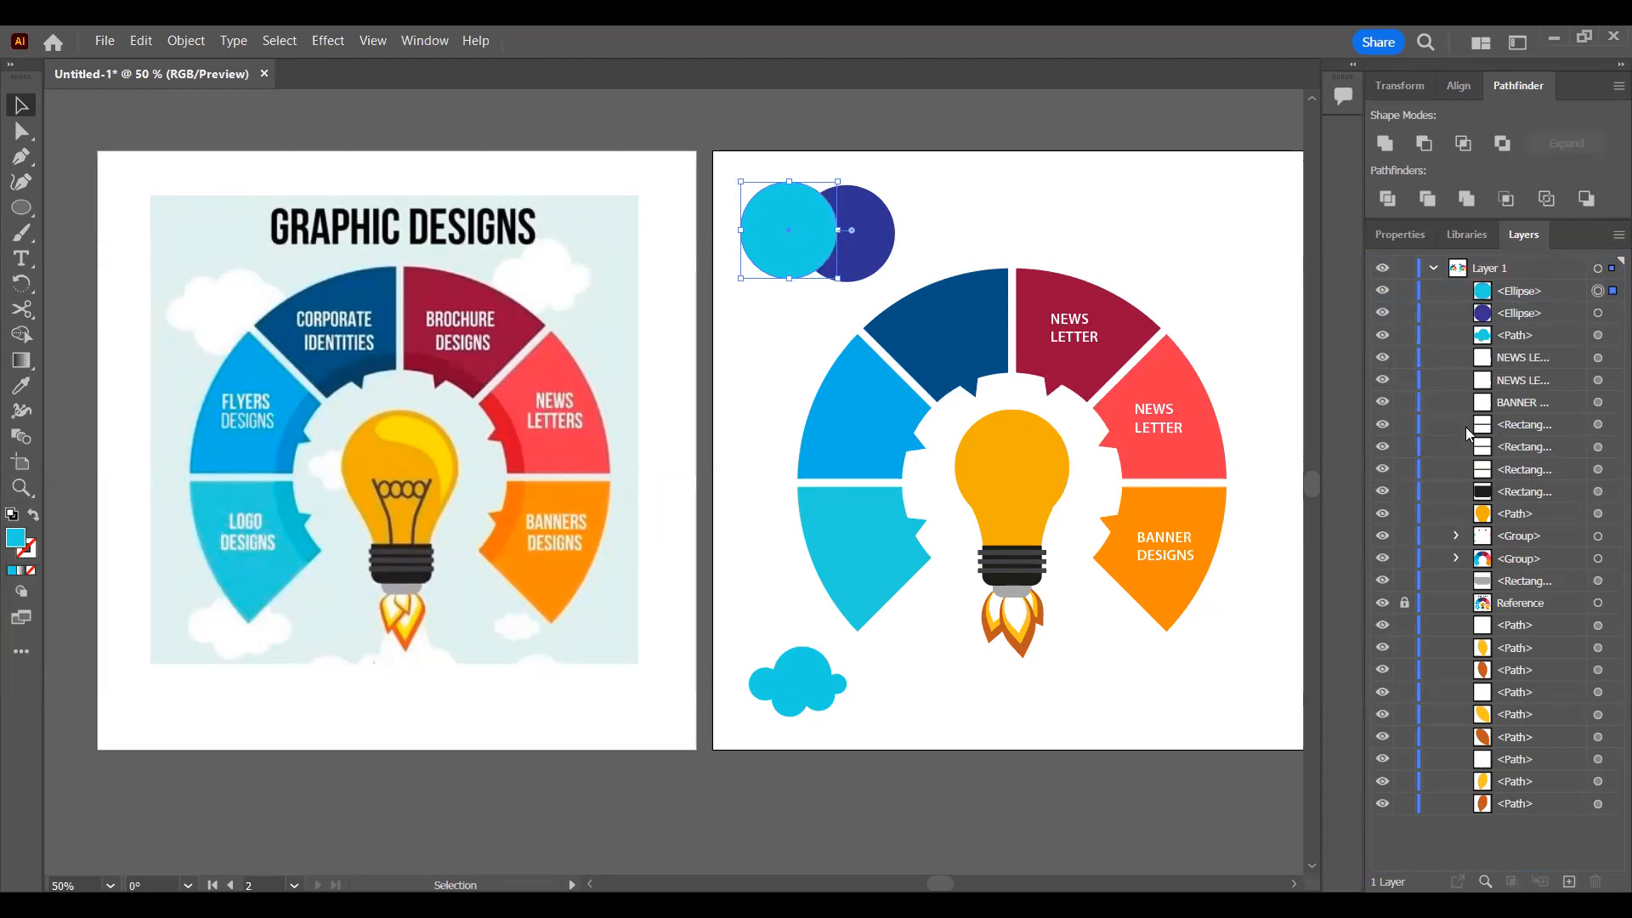
Step: Try moving the navy circle above the cyan circle in the layer's object order, and undo the reordering
{"action": "left_click", "coordinate": [1522, 312]}
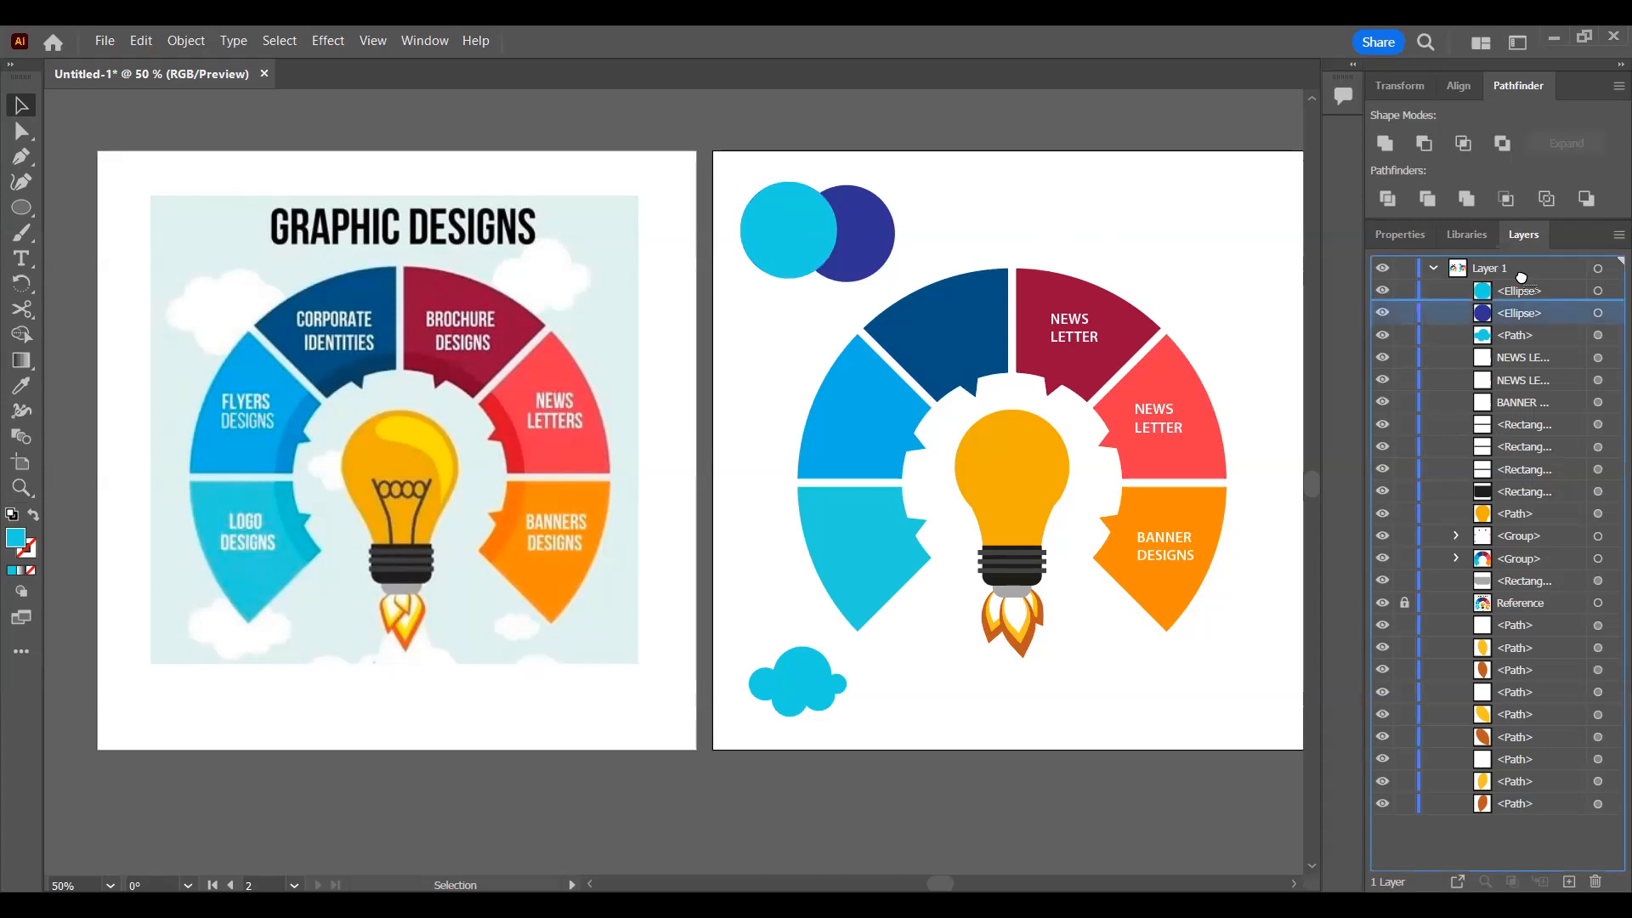
{"action": "left_click_drag", "start_coordinate": [1523, 307], "coordinate": [1524, 285]}
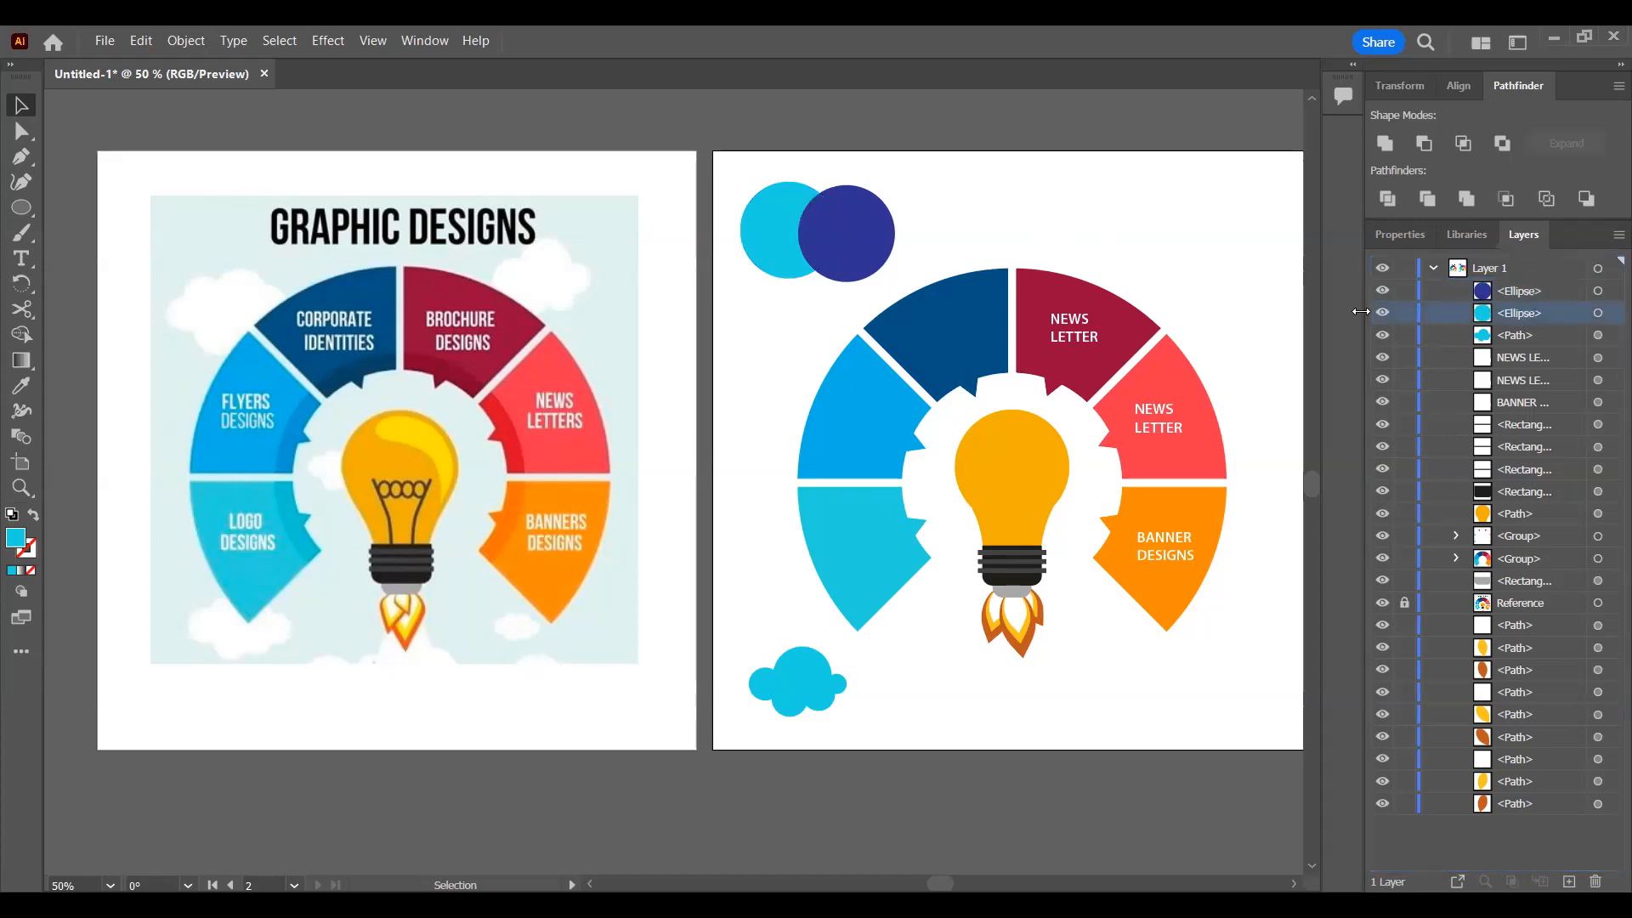
{"action": "key", "text": "ctrl+z"}
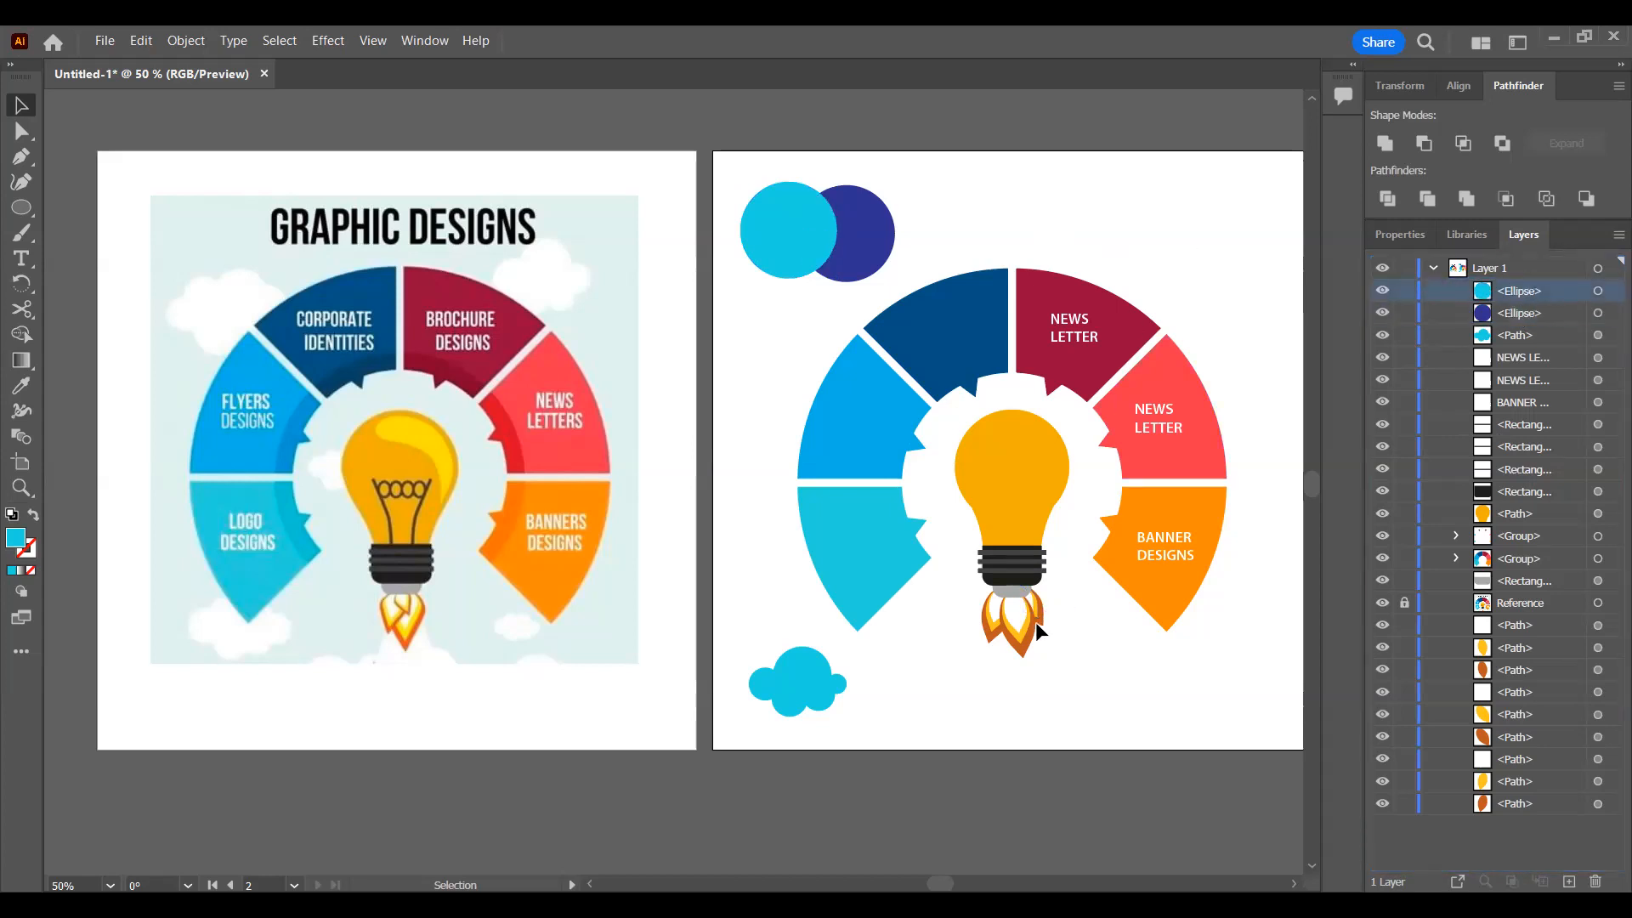
Step: Select the flames, try moving one flame's three paths to the front of the layer, and undo the reordering
{"action": "left_click_drag", "start_coordinate": [975, 646], "coordinate": [1008, 653]}
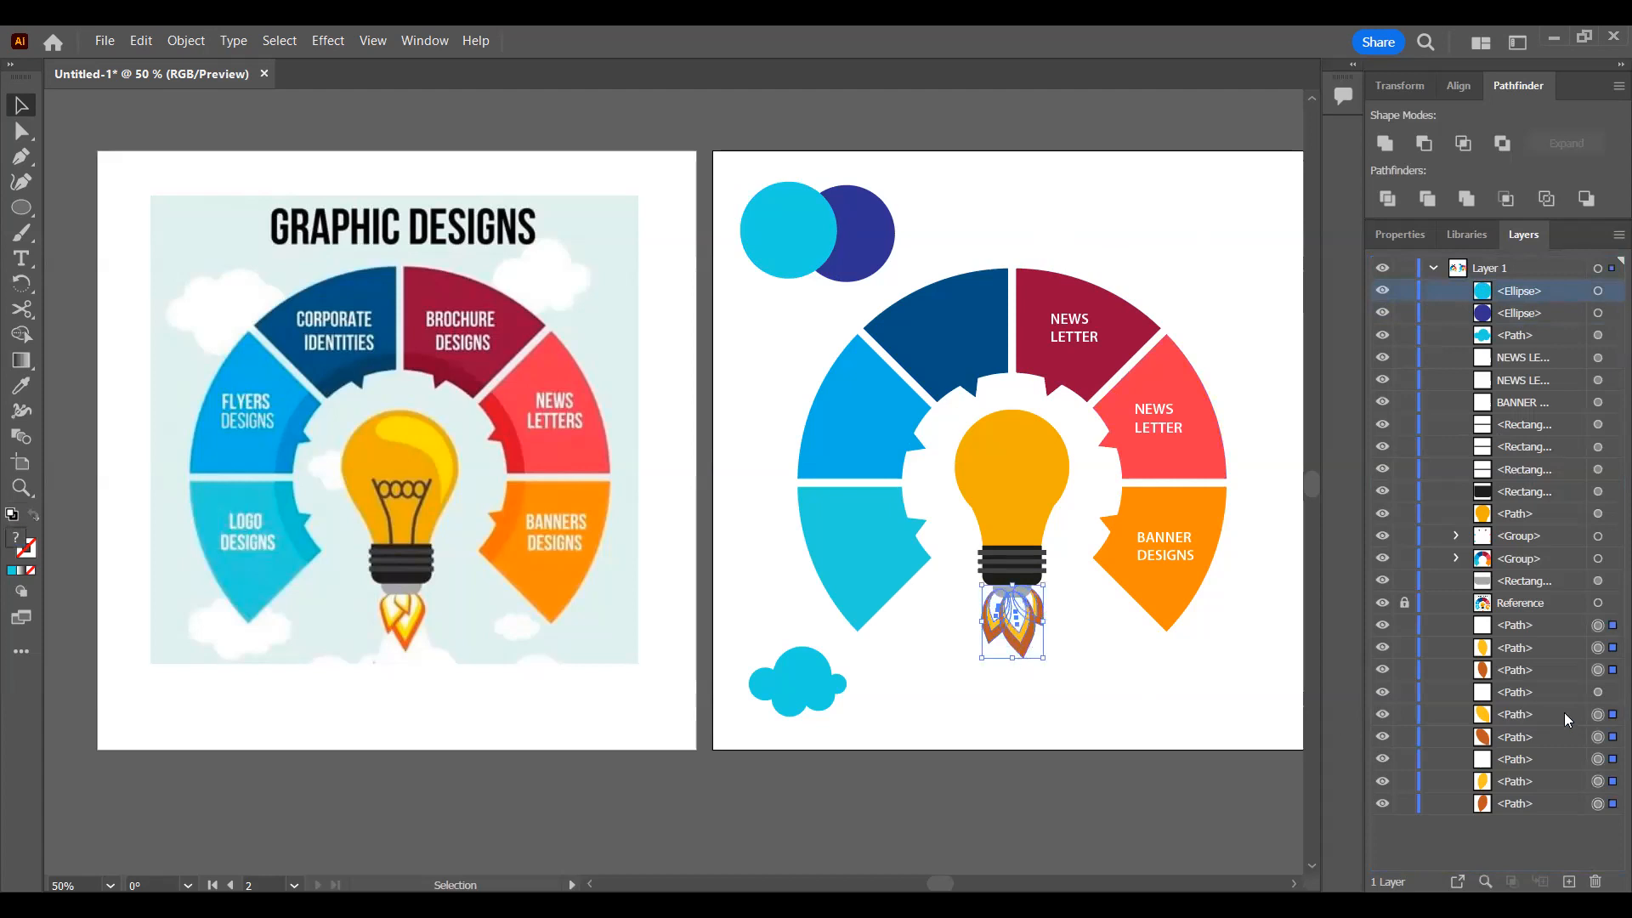
{"action": "left_click", "coordinate": [1530, 627]}
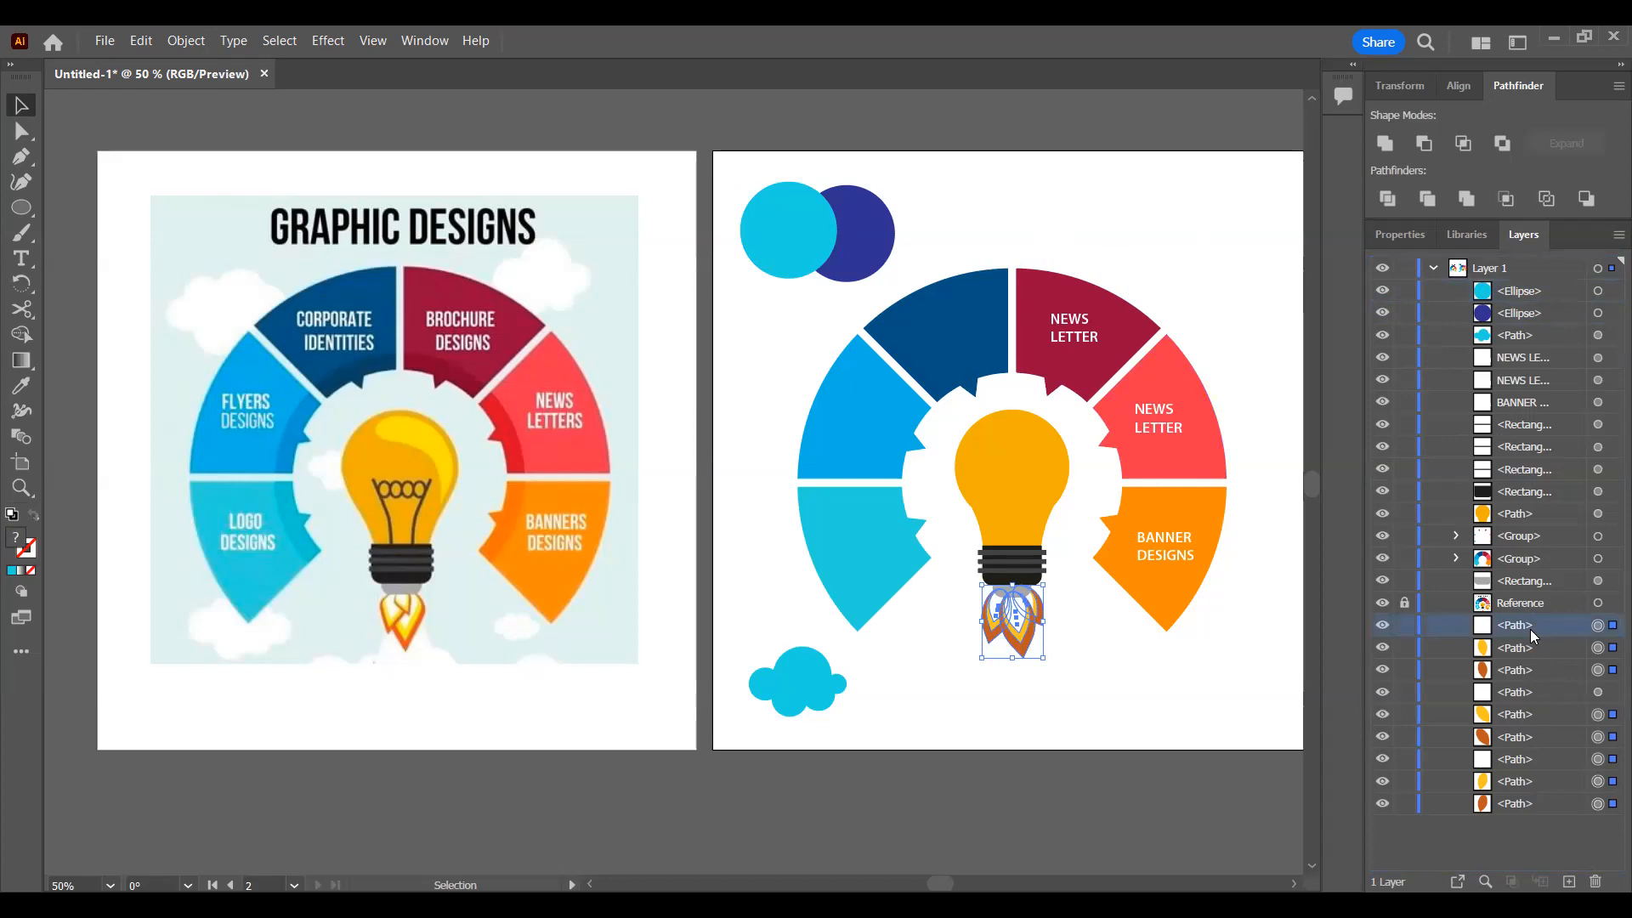
{"action": "left_click", "coordinate": [1530, 670], "text": "shift"}
{"action": "left_click_drag", "start_coordinate": [1532, 395], "coordinate": [1543, 280]}
{"action": "key", "text": "ctrl+shift+a"}
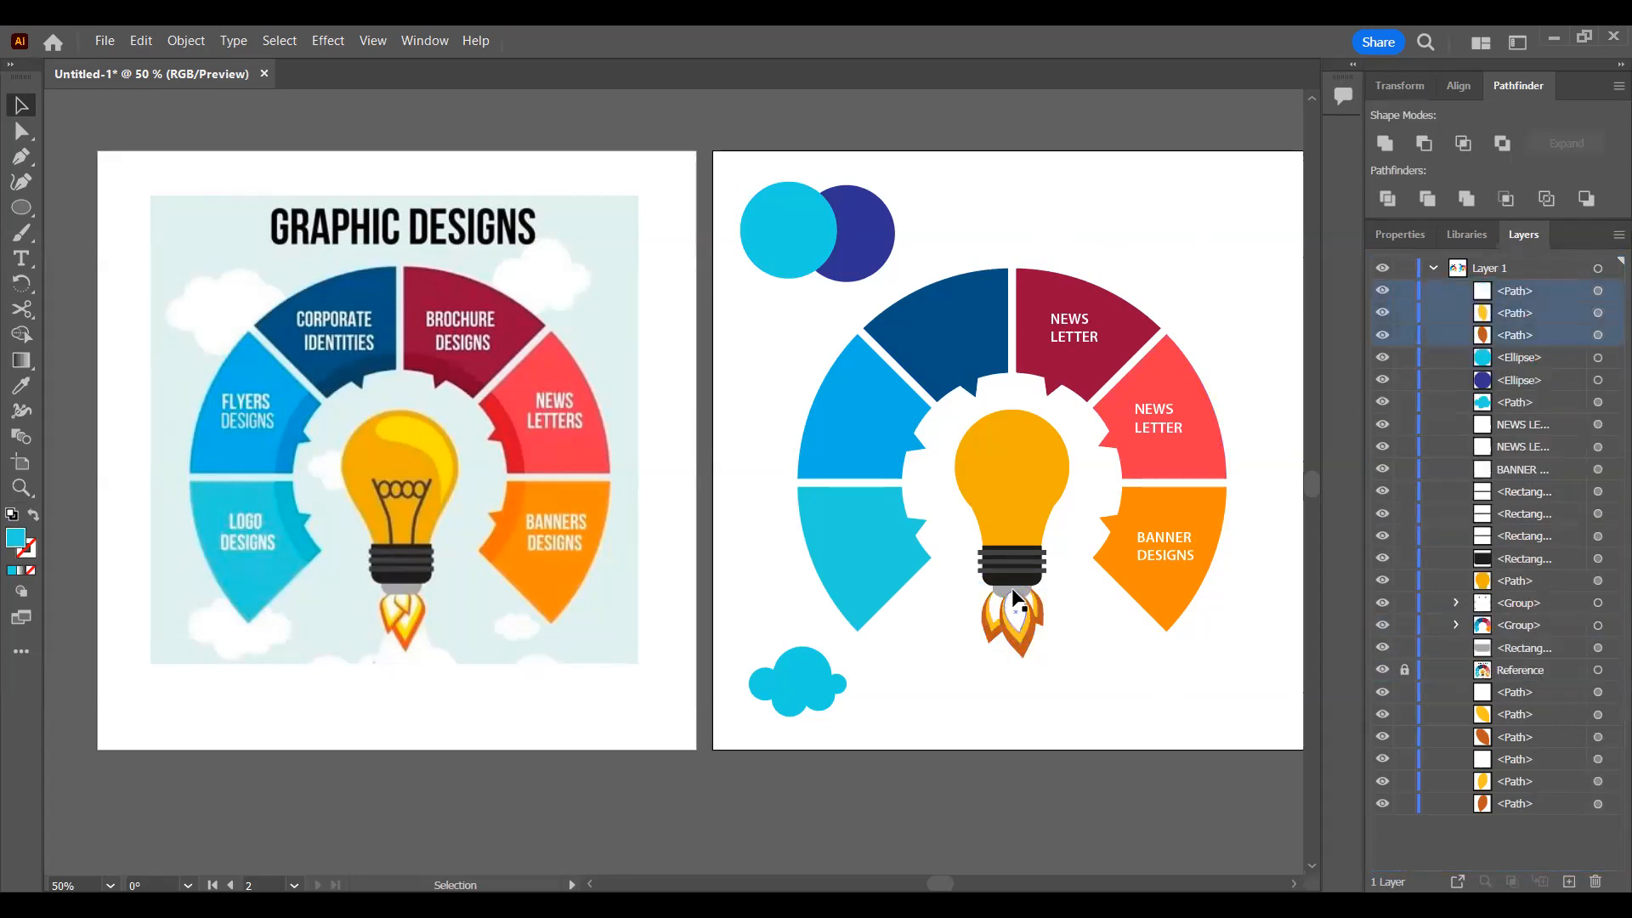
{"action": "key", "text": "a"}
{"action": "key", "text": "ctrl+z"}
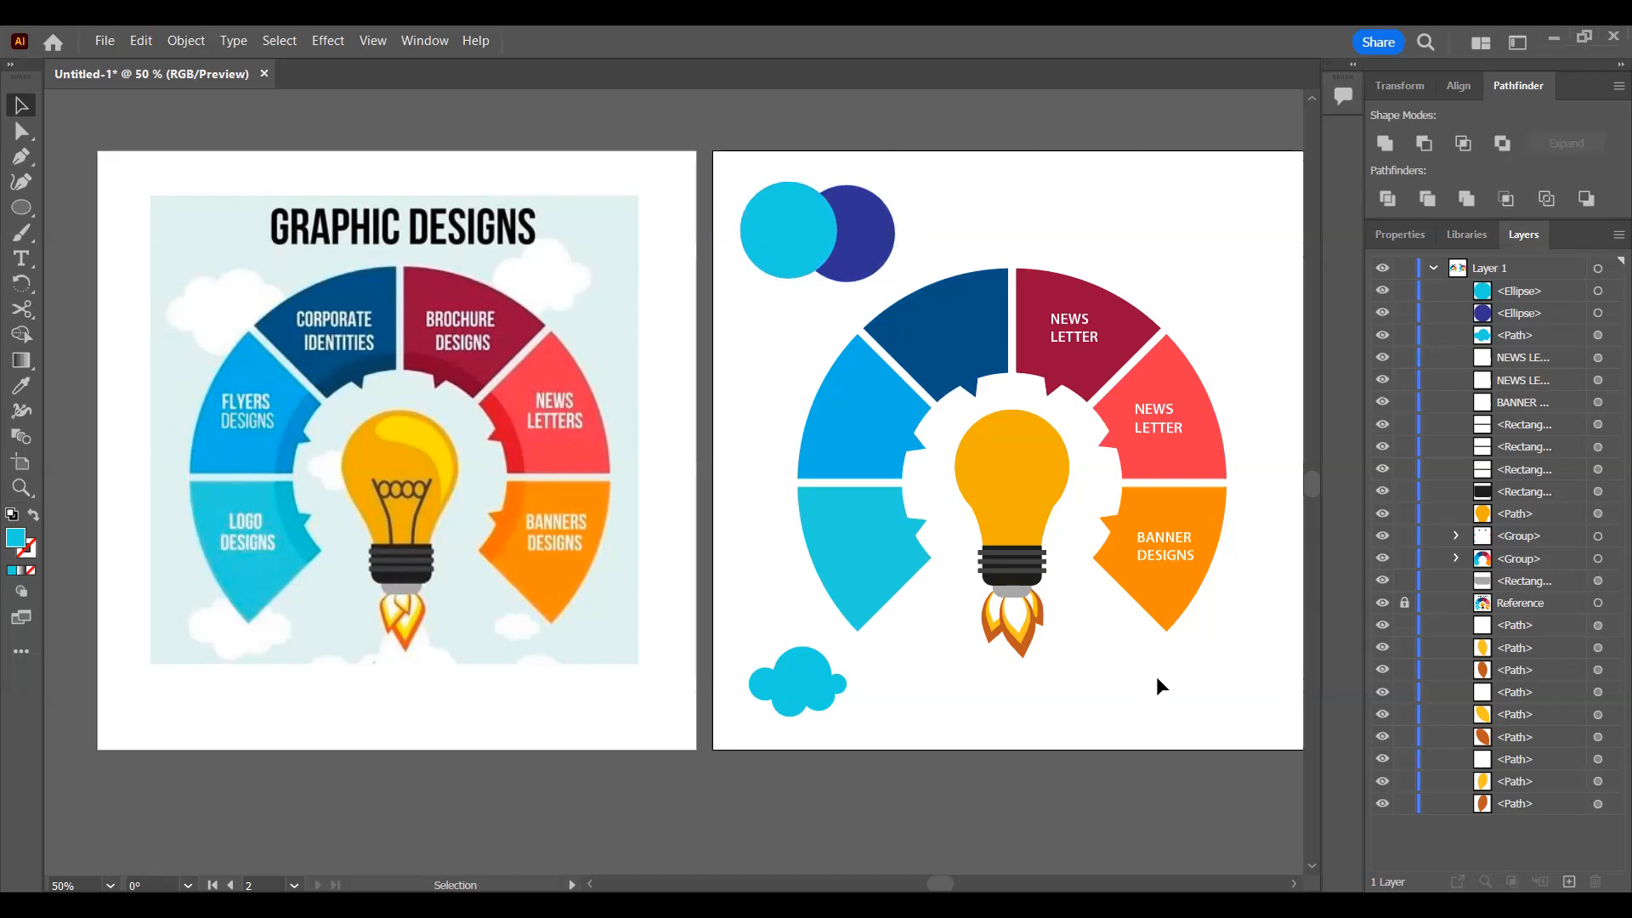
Step: Show the transparency grid behind the artboards
{"action": "scroll", "coordinate": [969, 673], "scroll_direction": "right", "scroll_amount": 4}
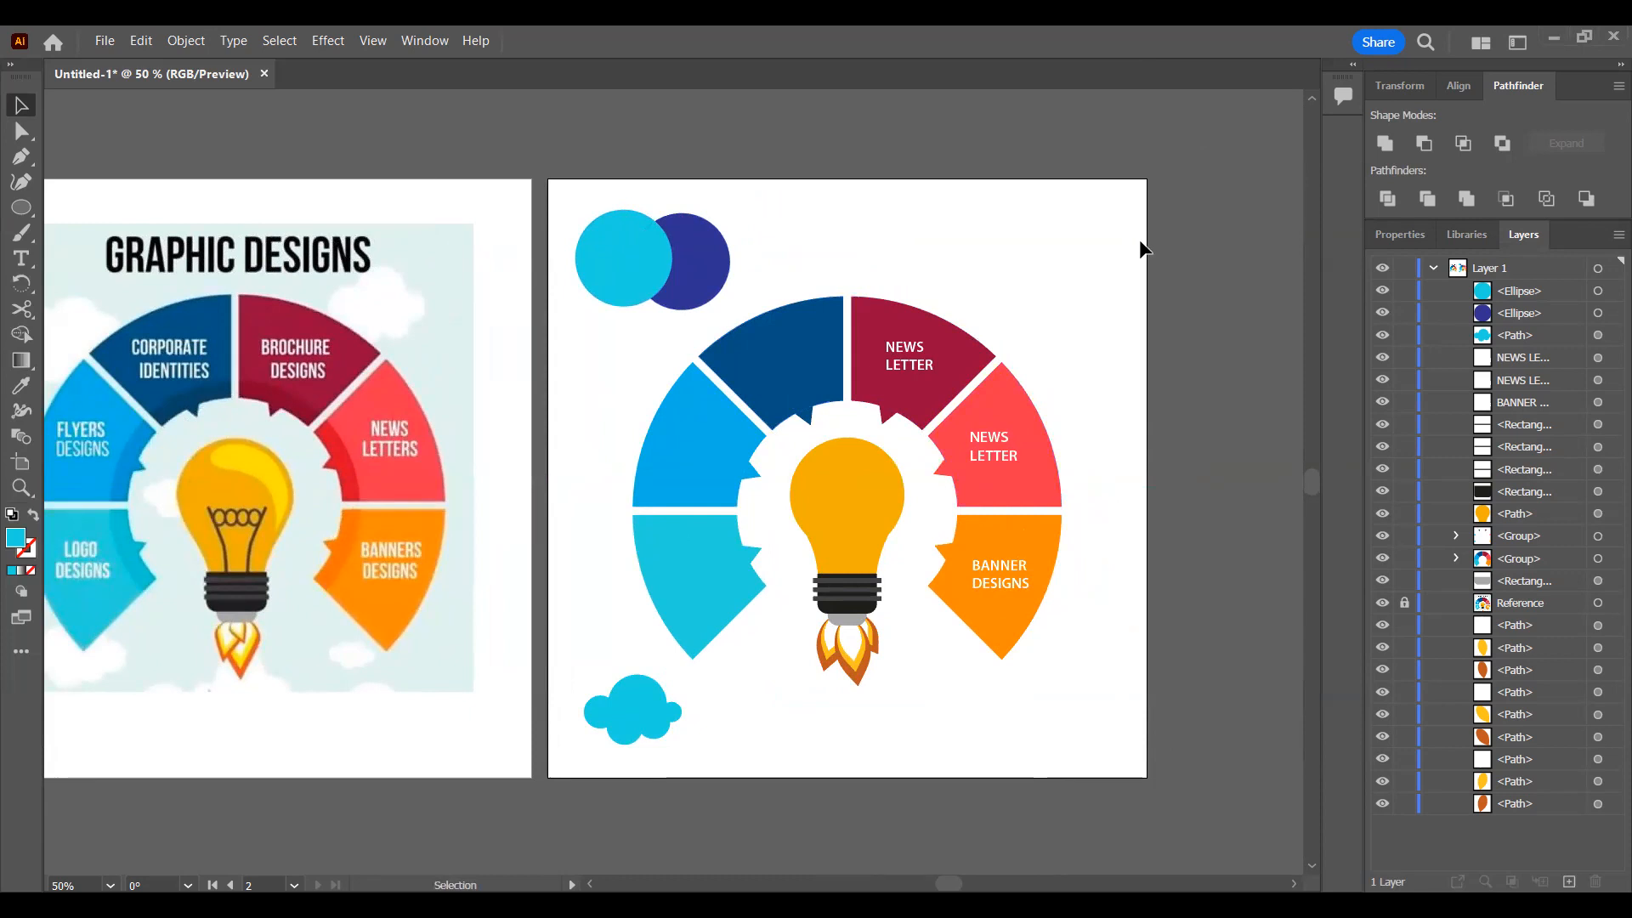
{"action": "left_click", "coordinate": [1417, 227]}
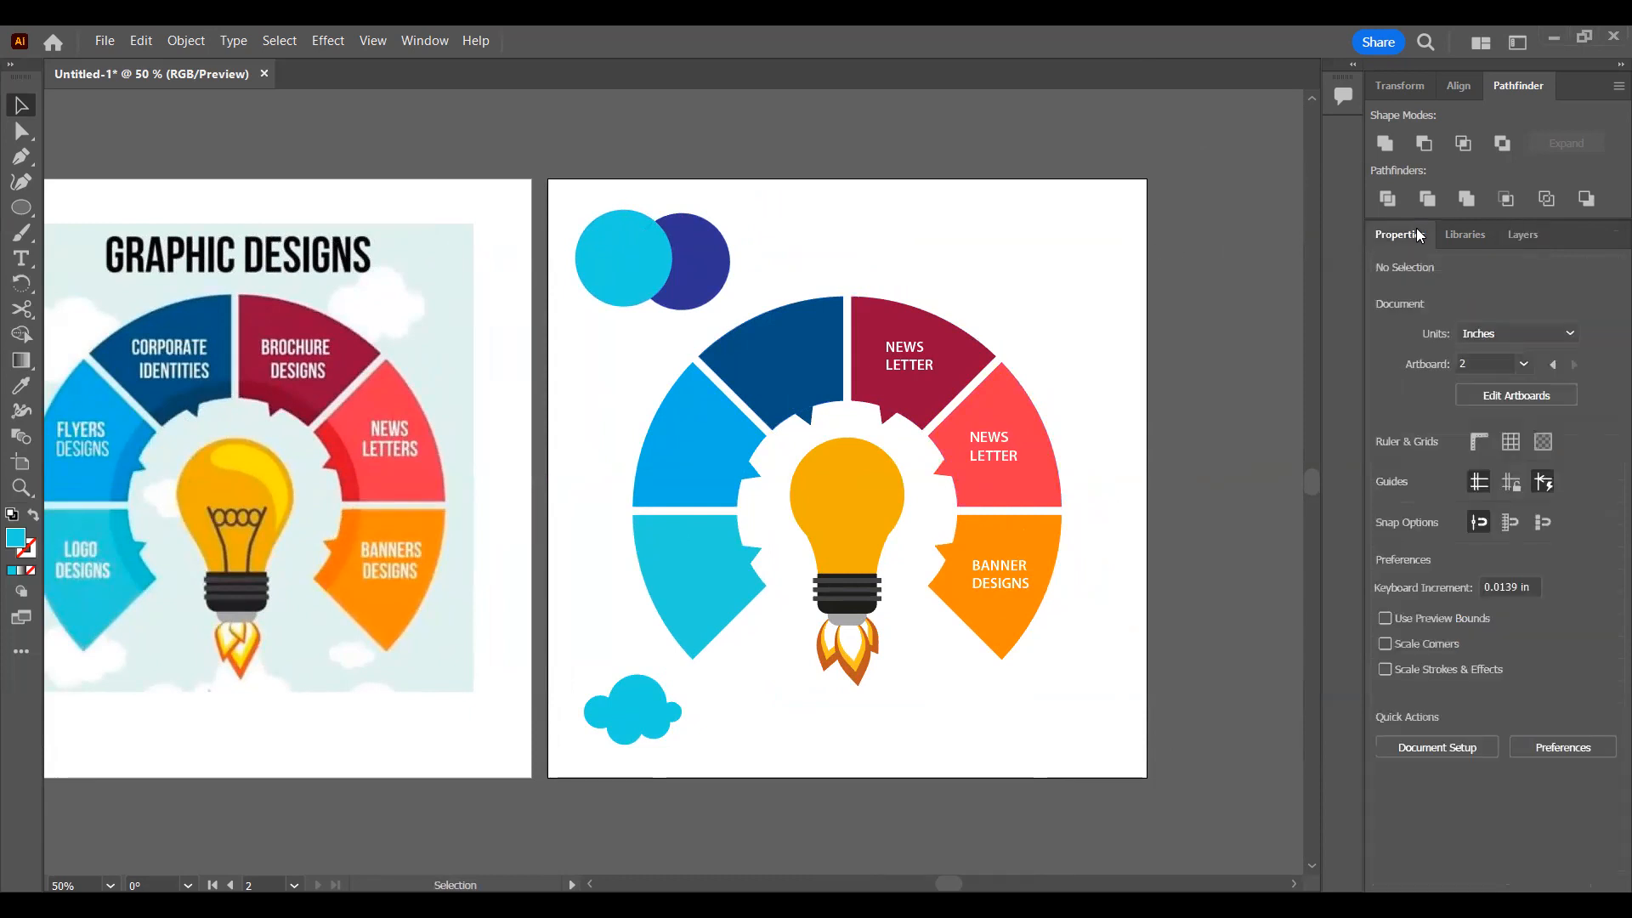
{"action": "left_click", "coordinate": [1544, 444]}
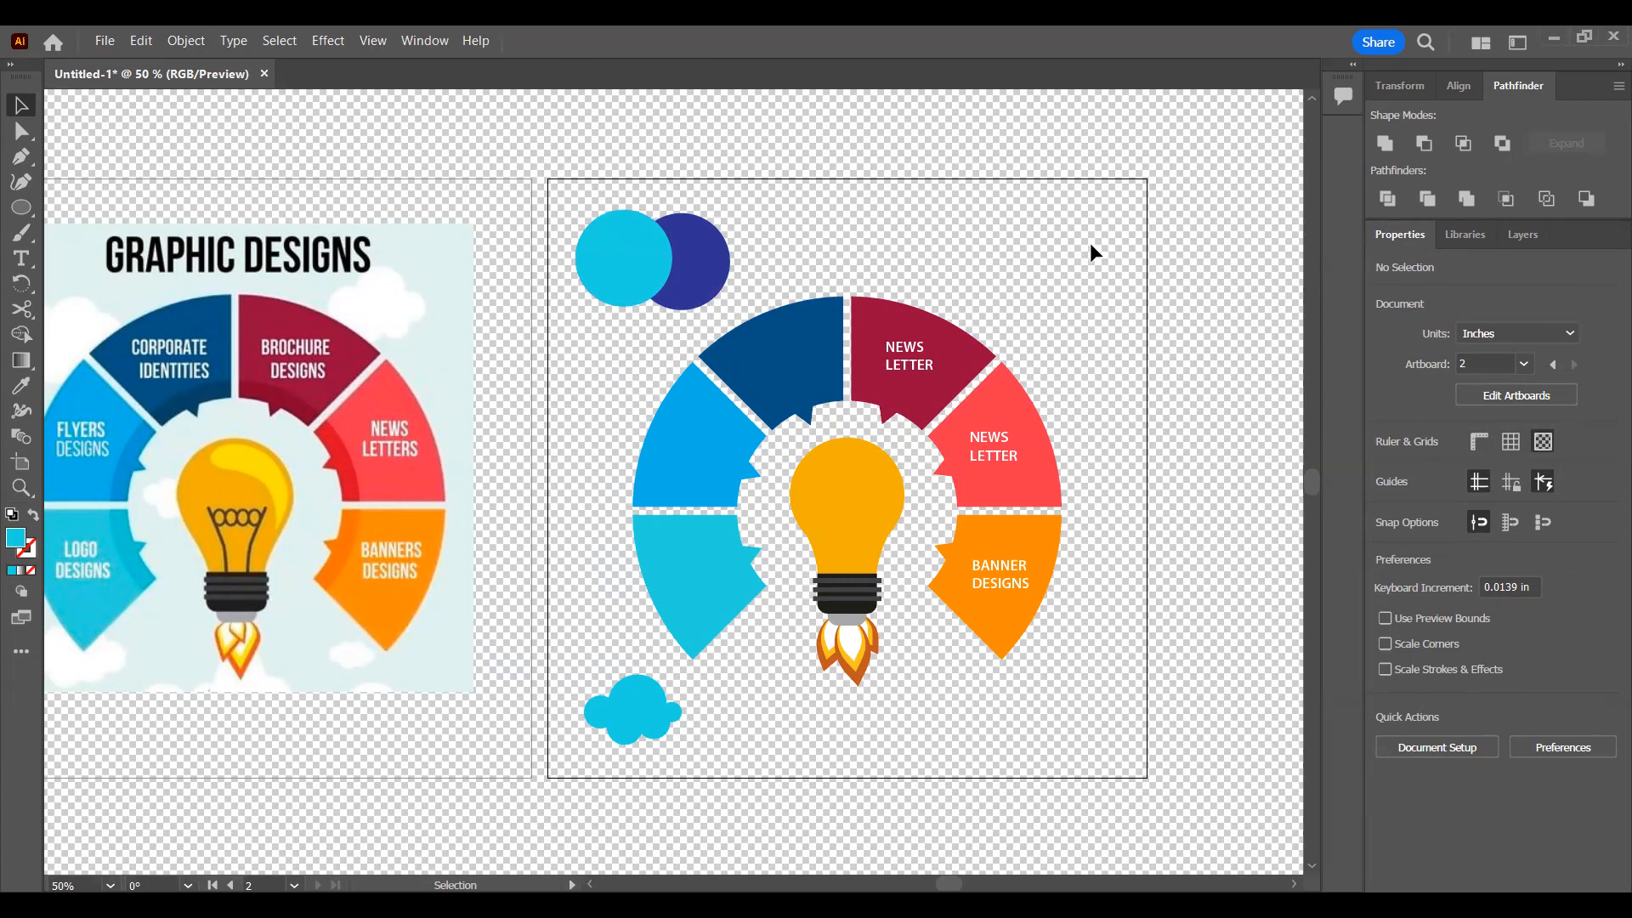
Step: Draw a 10 x 10 in rectangle covering the whole second artboard and fill it with white
{"action": "left_click_drag", "start_coordinate": [21, 207], "coordinate": [83, 207]}
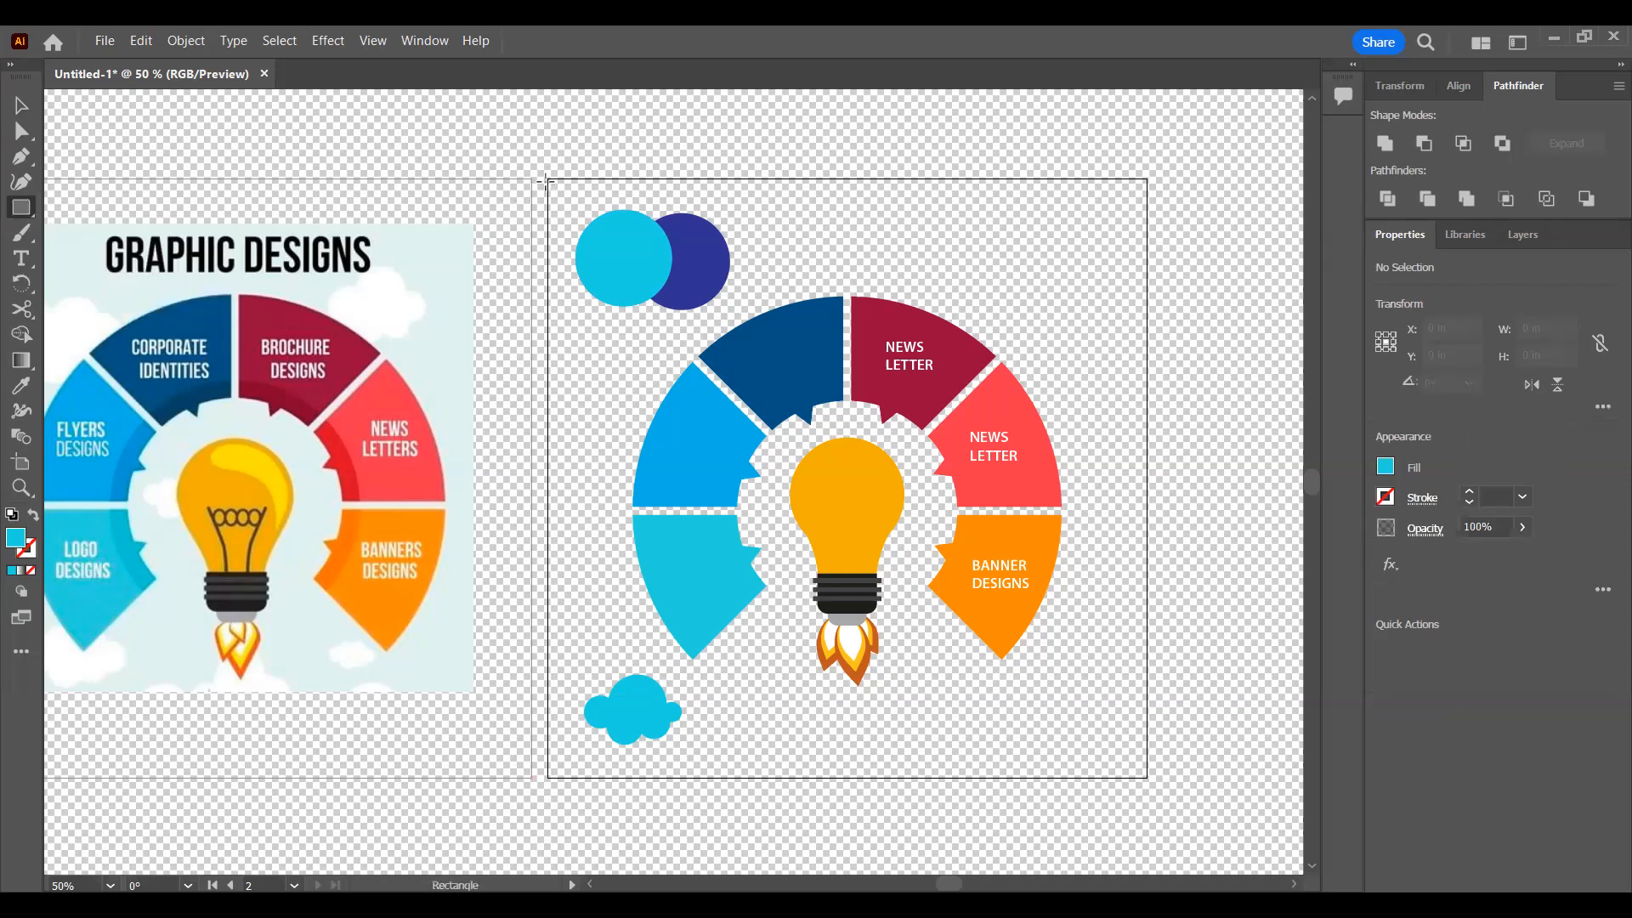
{"action": "left_click_drag", "start_coordinate": [548, 179], "coordinate": [1148, 776]}
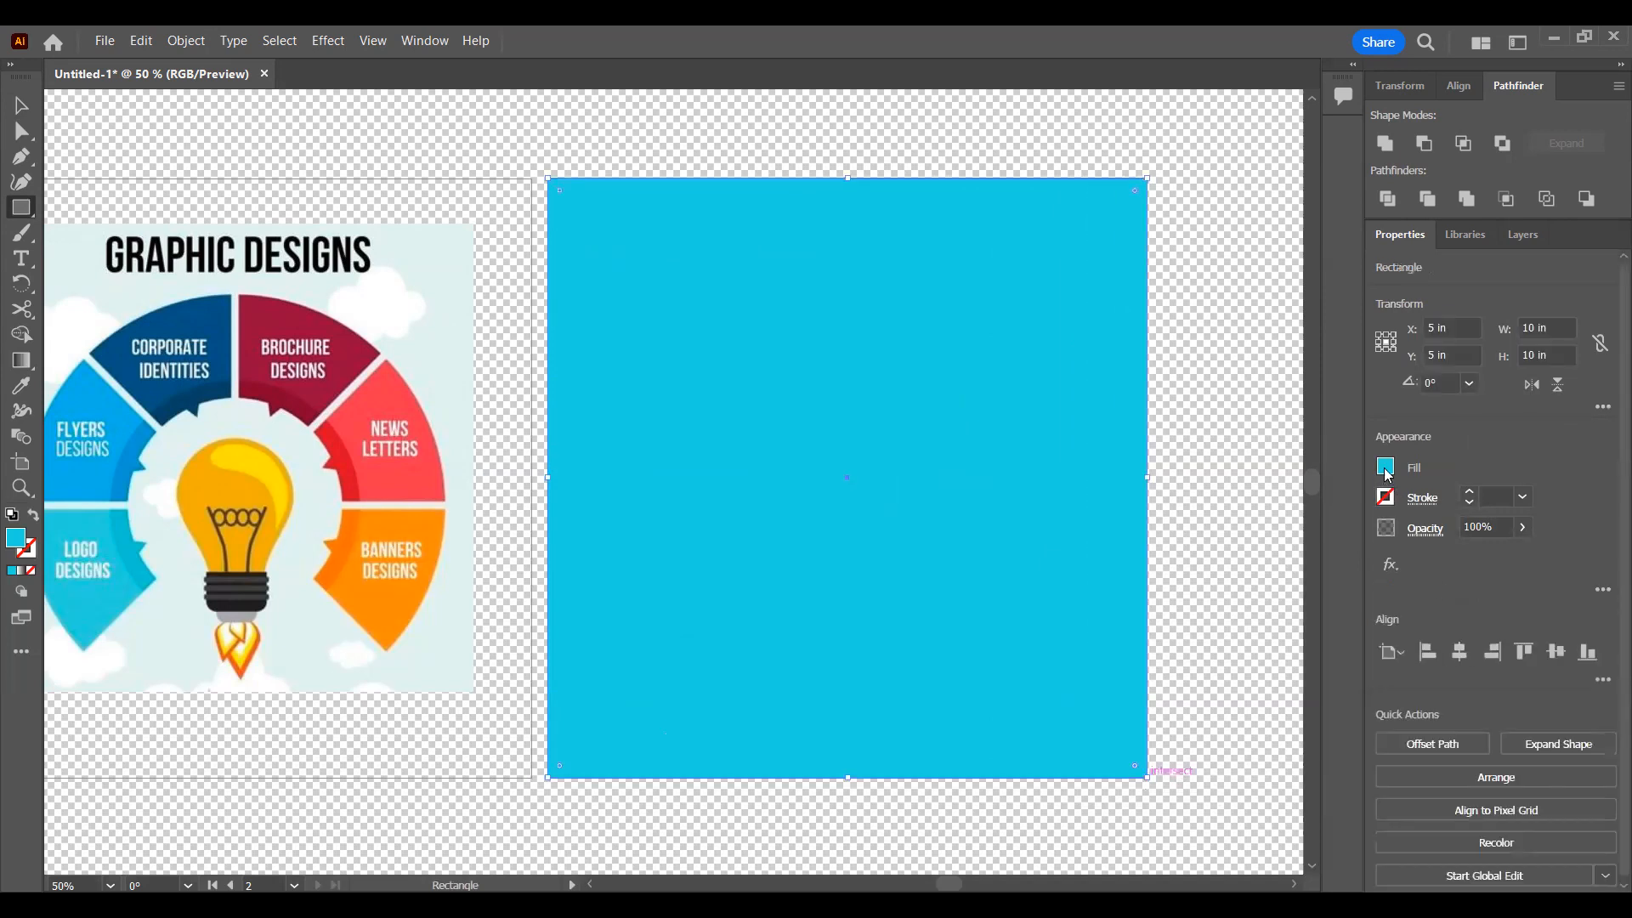
{"action": "left_click", "coordinate": [1386, 467]}
{"action": "left_click", "coordinate": [1184, 543]}
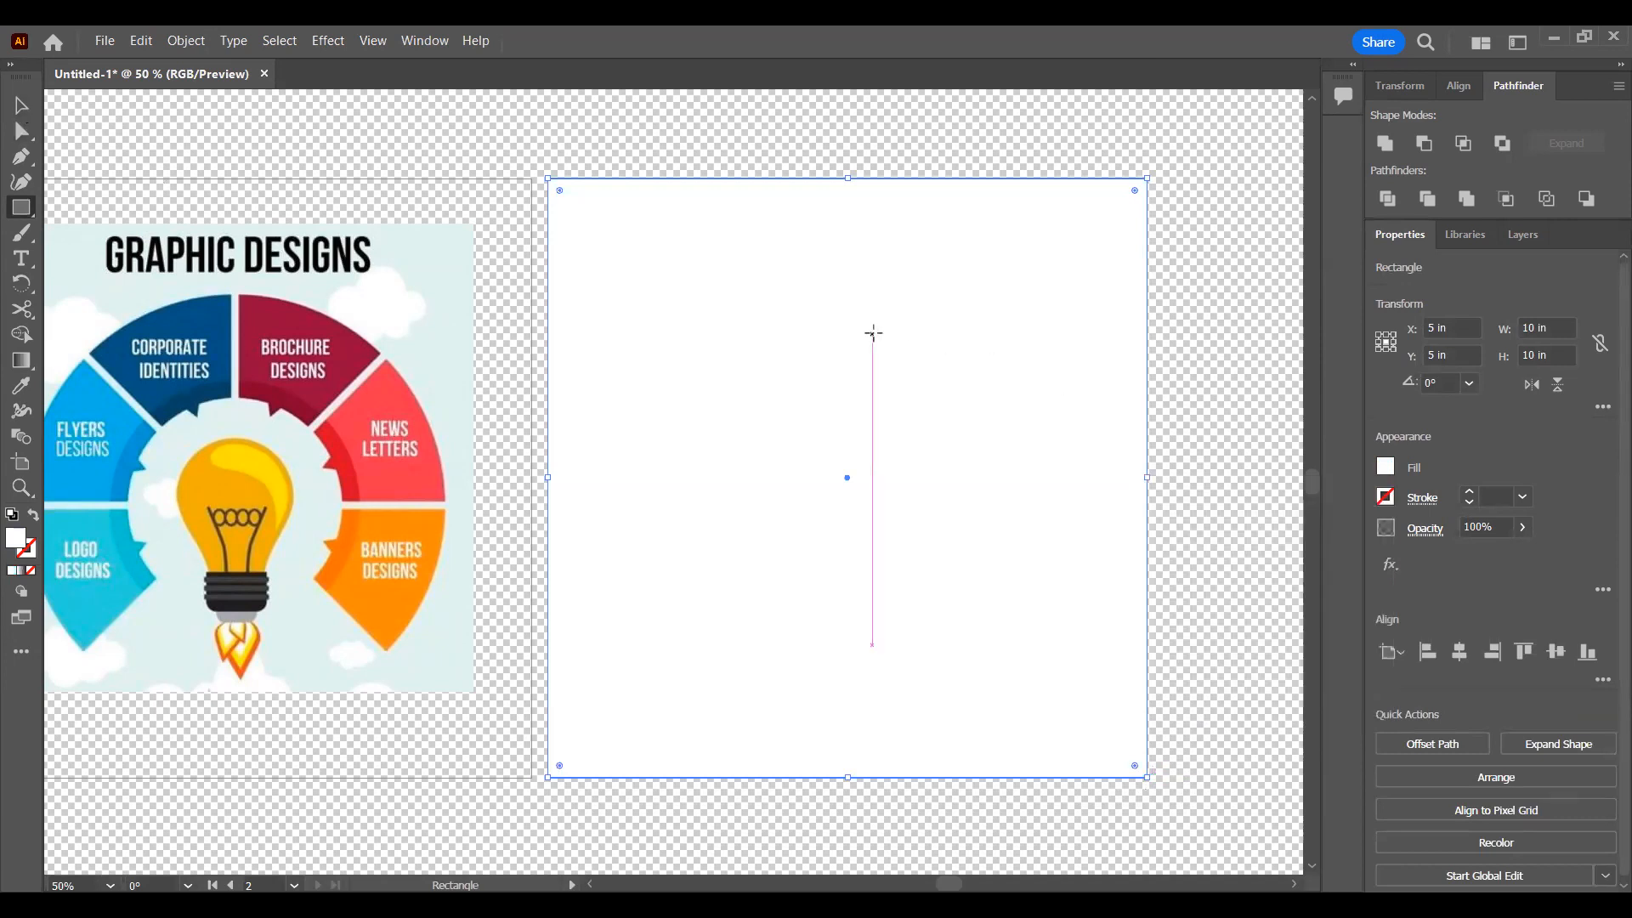
{"action": "left_click", "coordinate": [873, 334]}
{"action": "left_click", "coordinate": [848, 506]}
{"action": "left_click", "coordinate": [21, 105]}
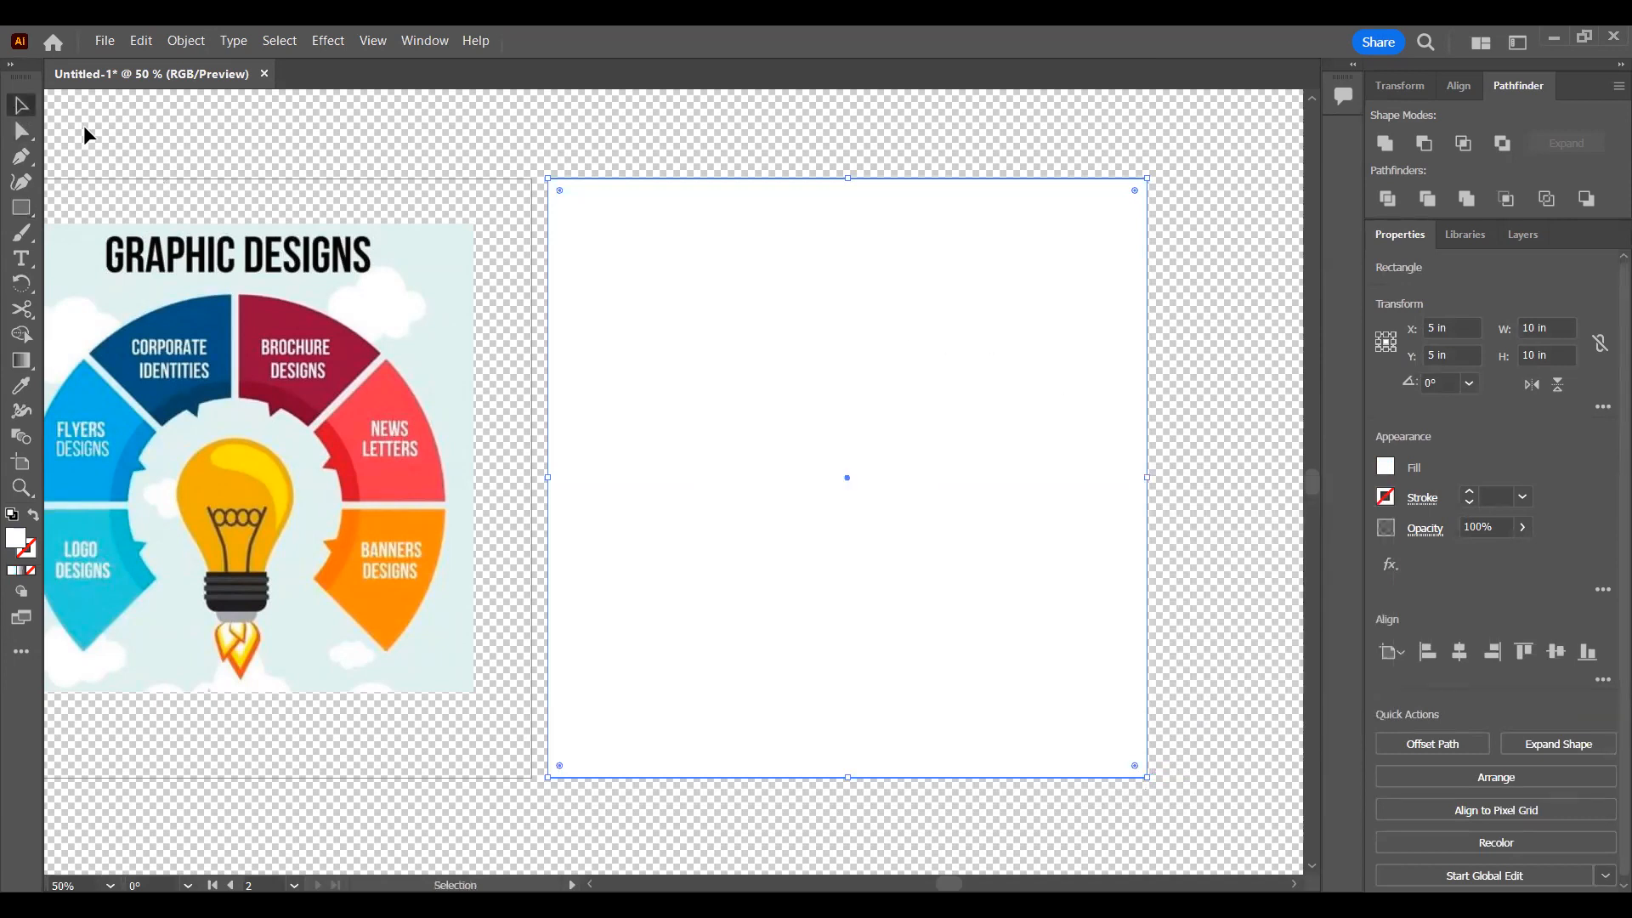
Step: Move the white rectangle below all other objects in Layer 1 so it serves as the background
{"action": "left_click", "coordinate": [1523, 235]}
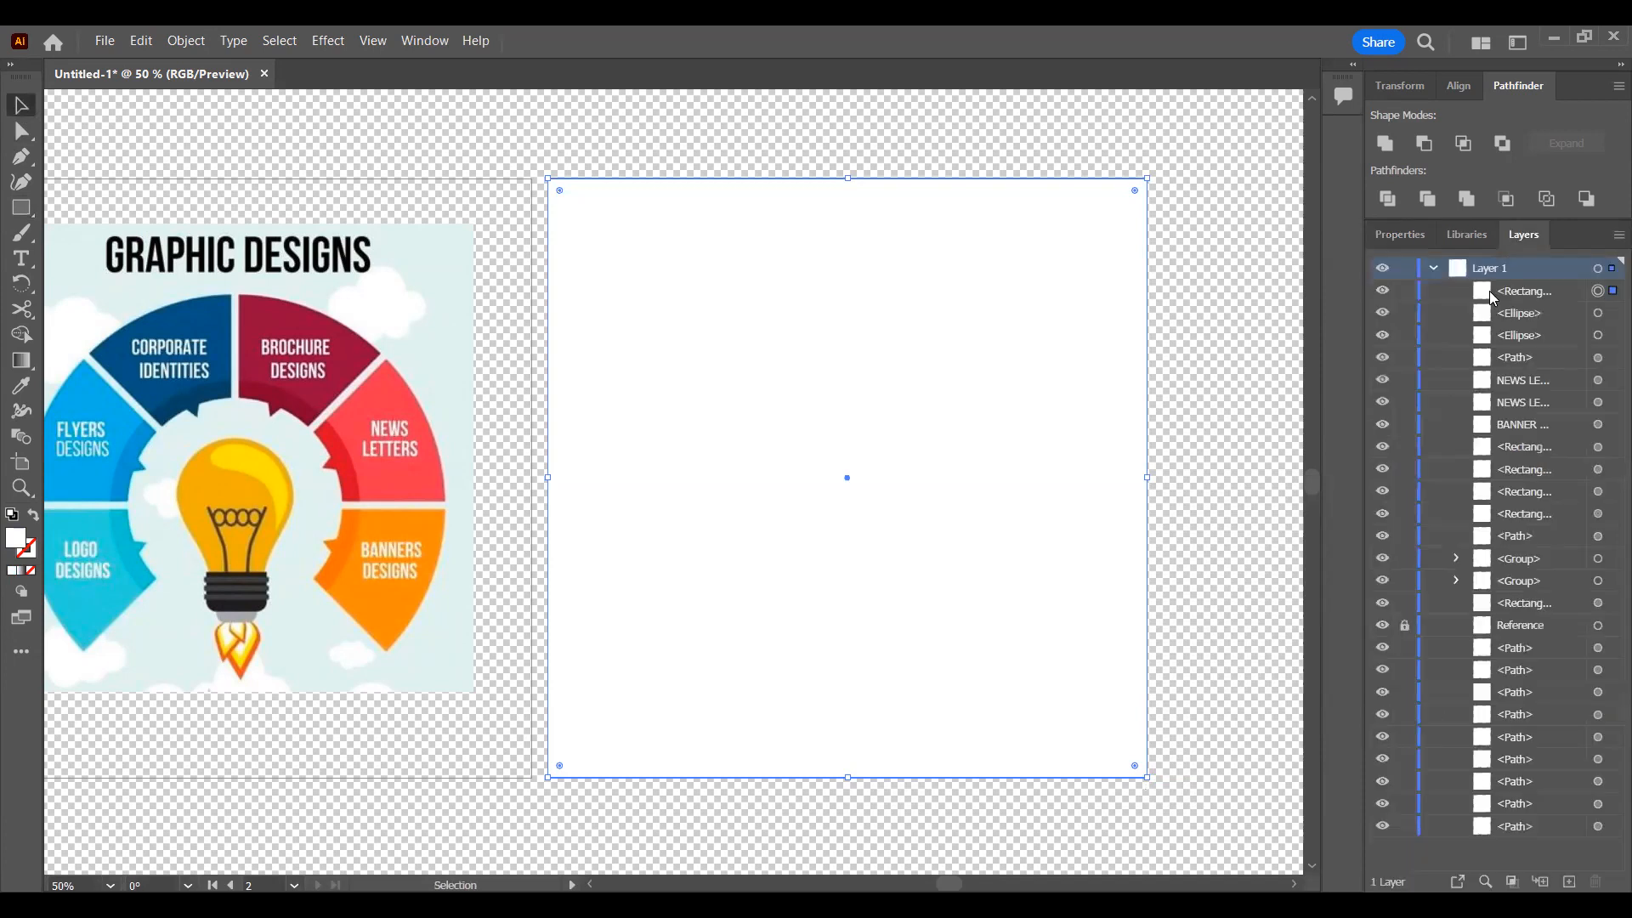
{"action": "left_click_drag", "start_coordinate": [1518, 290], "coordinate": [1523, 842]}
{"action": "left_click", "coordinate": [1209, 304]}
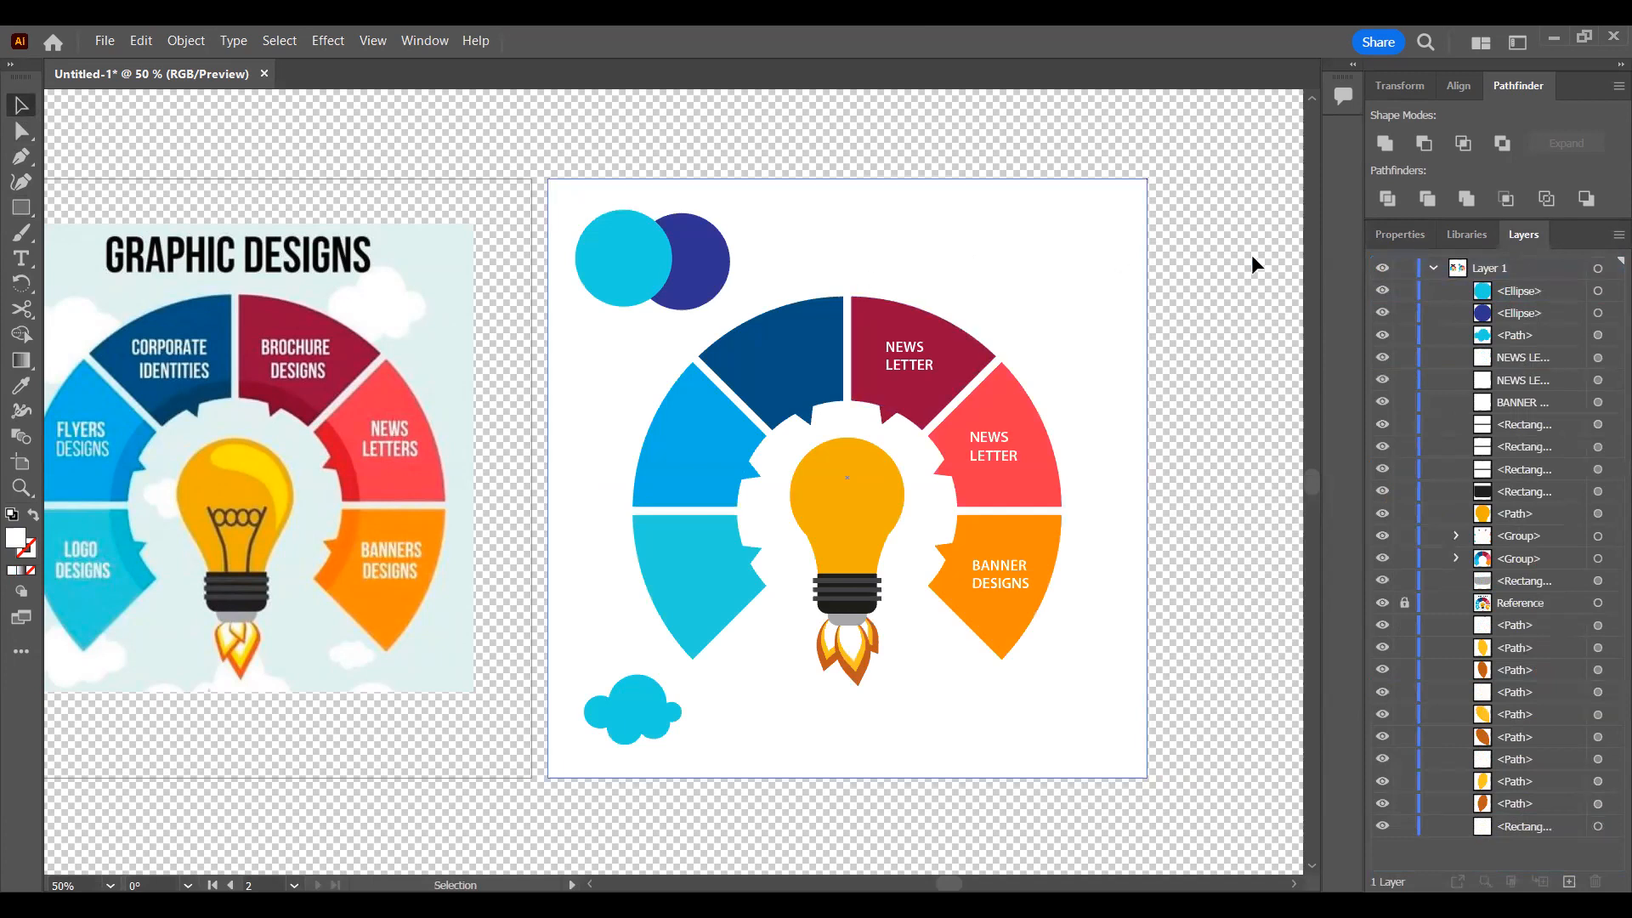
Step: Check the white background rectangle with the transparency grid hidden and shown again, keeping the grid on
{"action": "left_click", "coordinate": [1429, 228]}
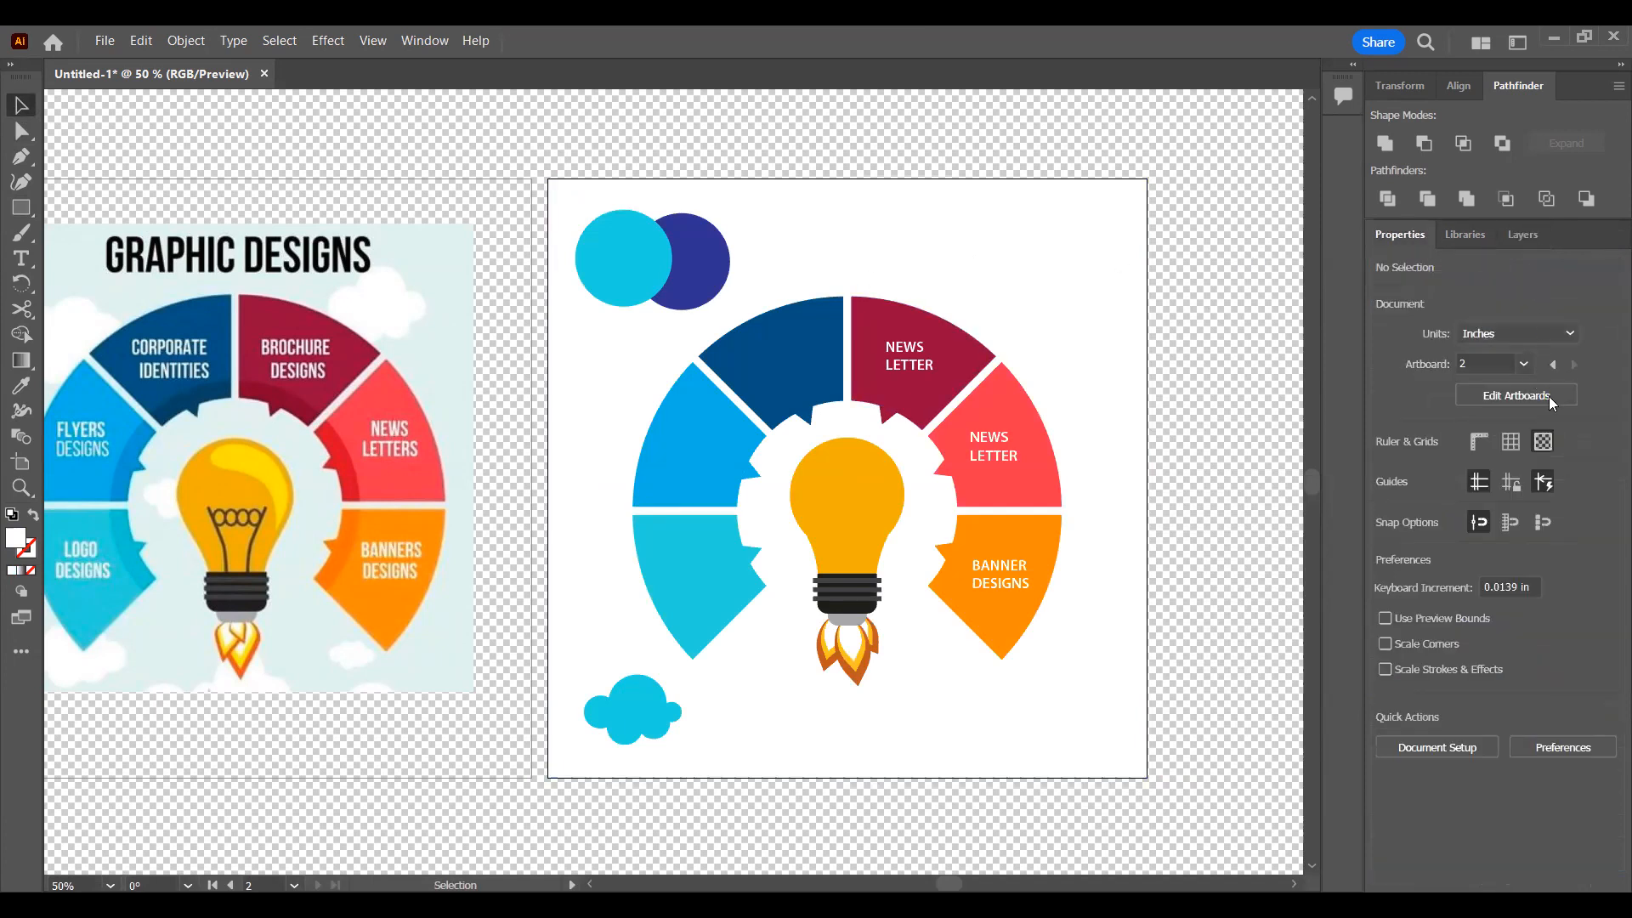
{"action": "left_click", "coordinate": [1544, 442]}
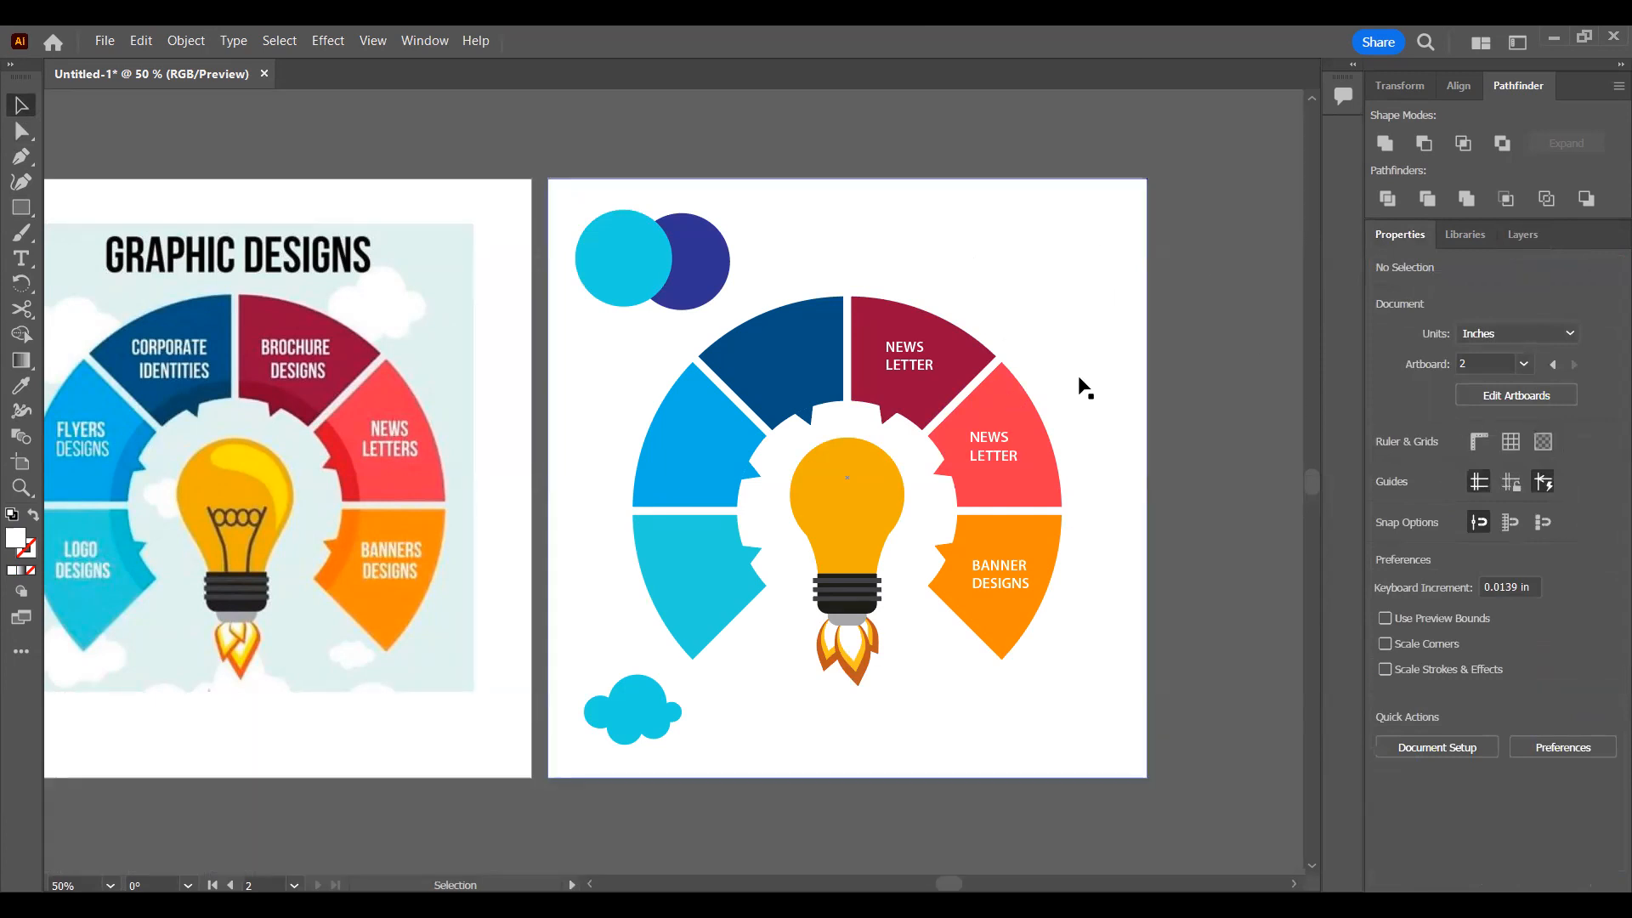
{"action": "left_click", "coordinate": [1542, 445]}
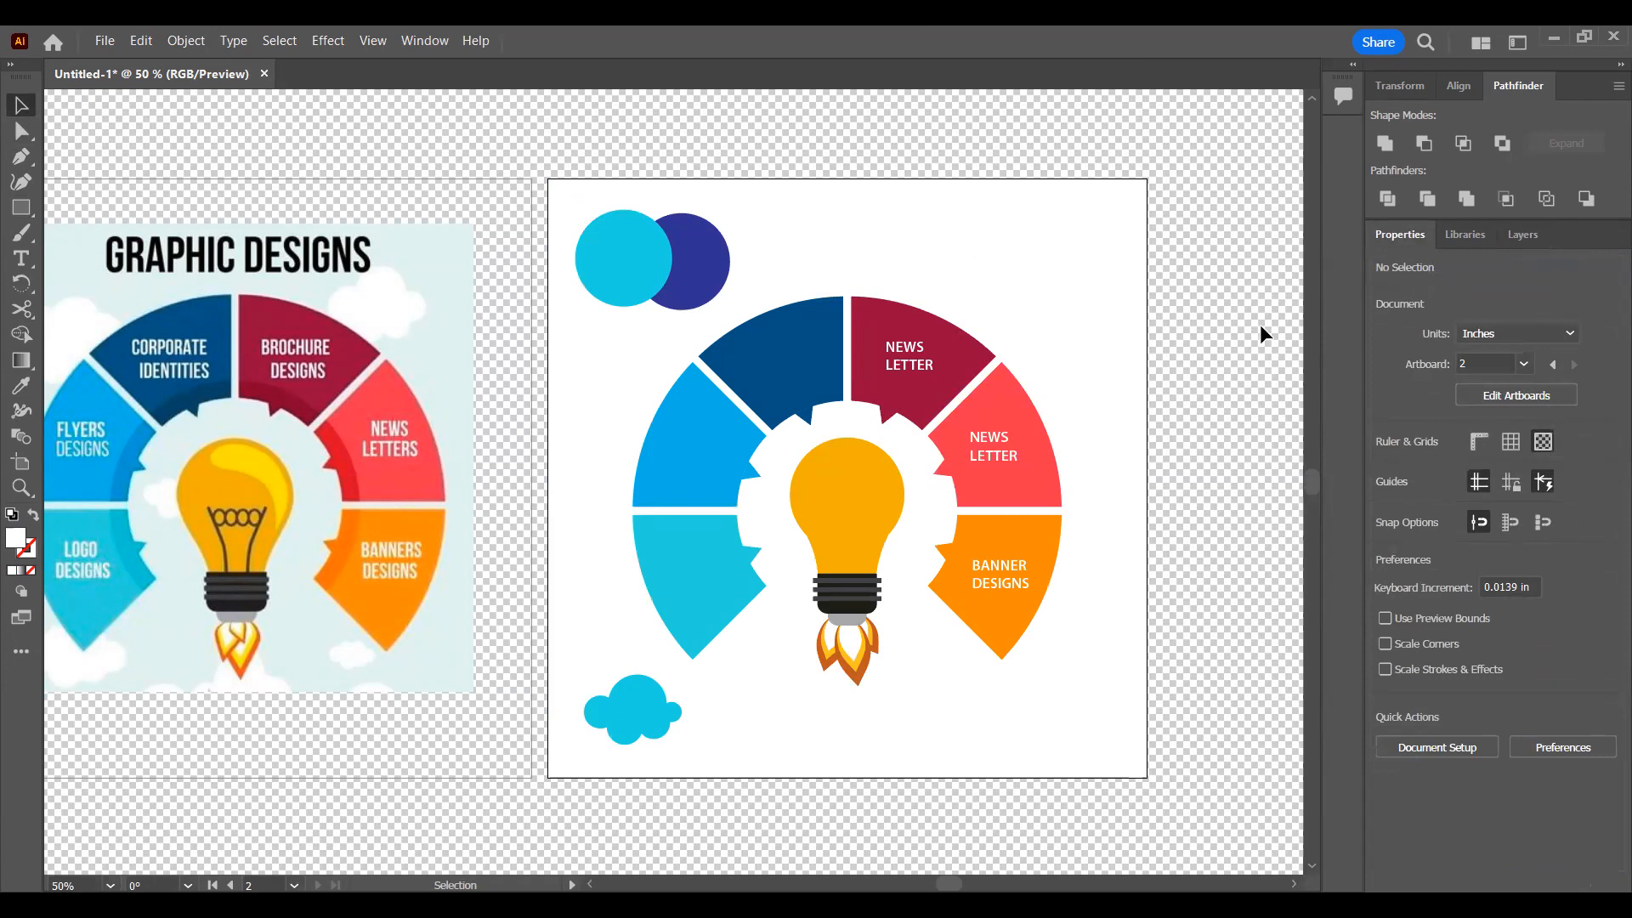
{"action": "left_click", "coordinate": [1097, 255]}
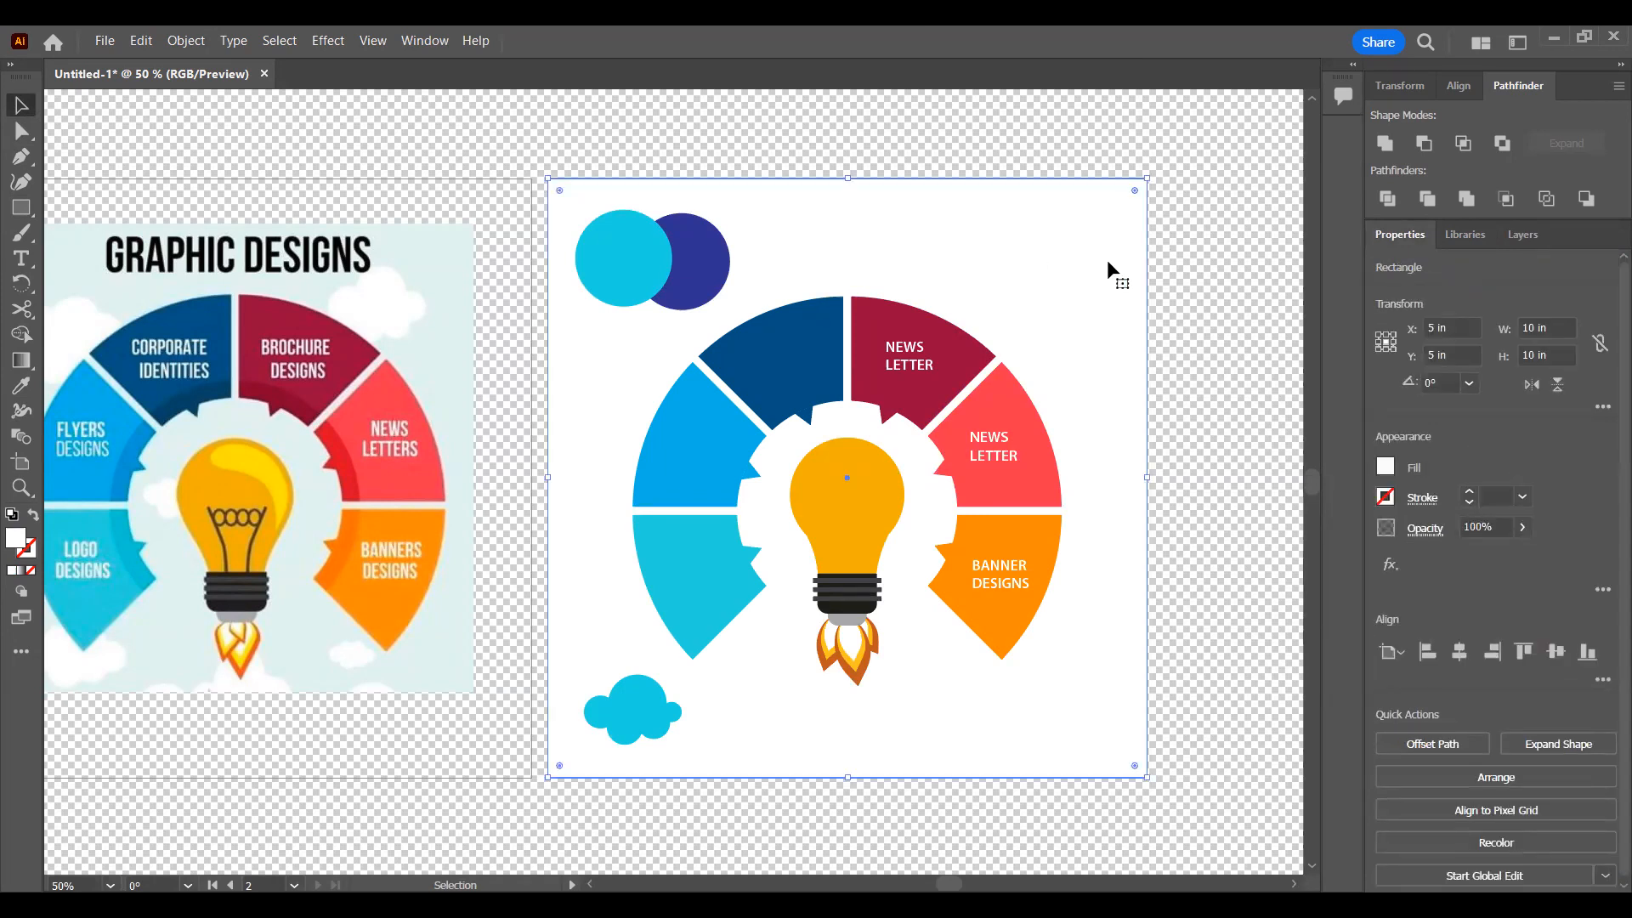
{"action": "left_click", "coordinate": [1181, 246]}
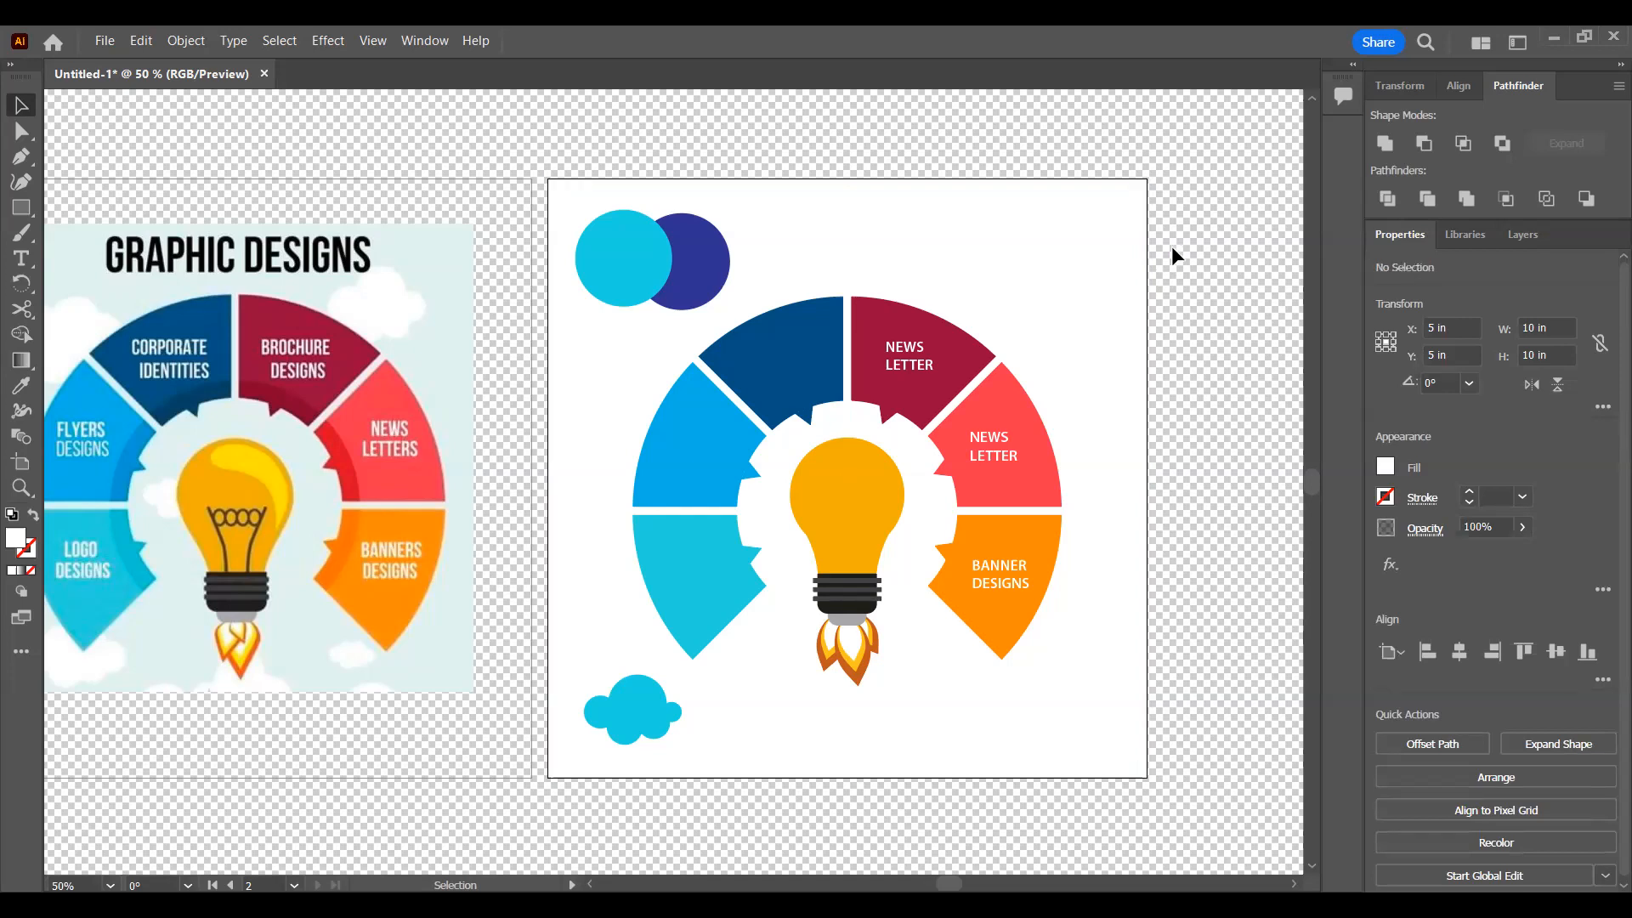
{"action": "left_click_drag", "start_coordinate": [692, 279], "coordinate": [849, 280]}
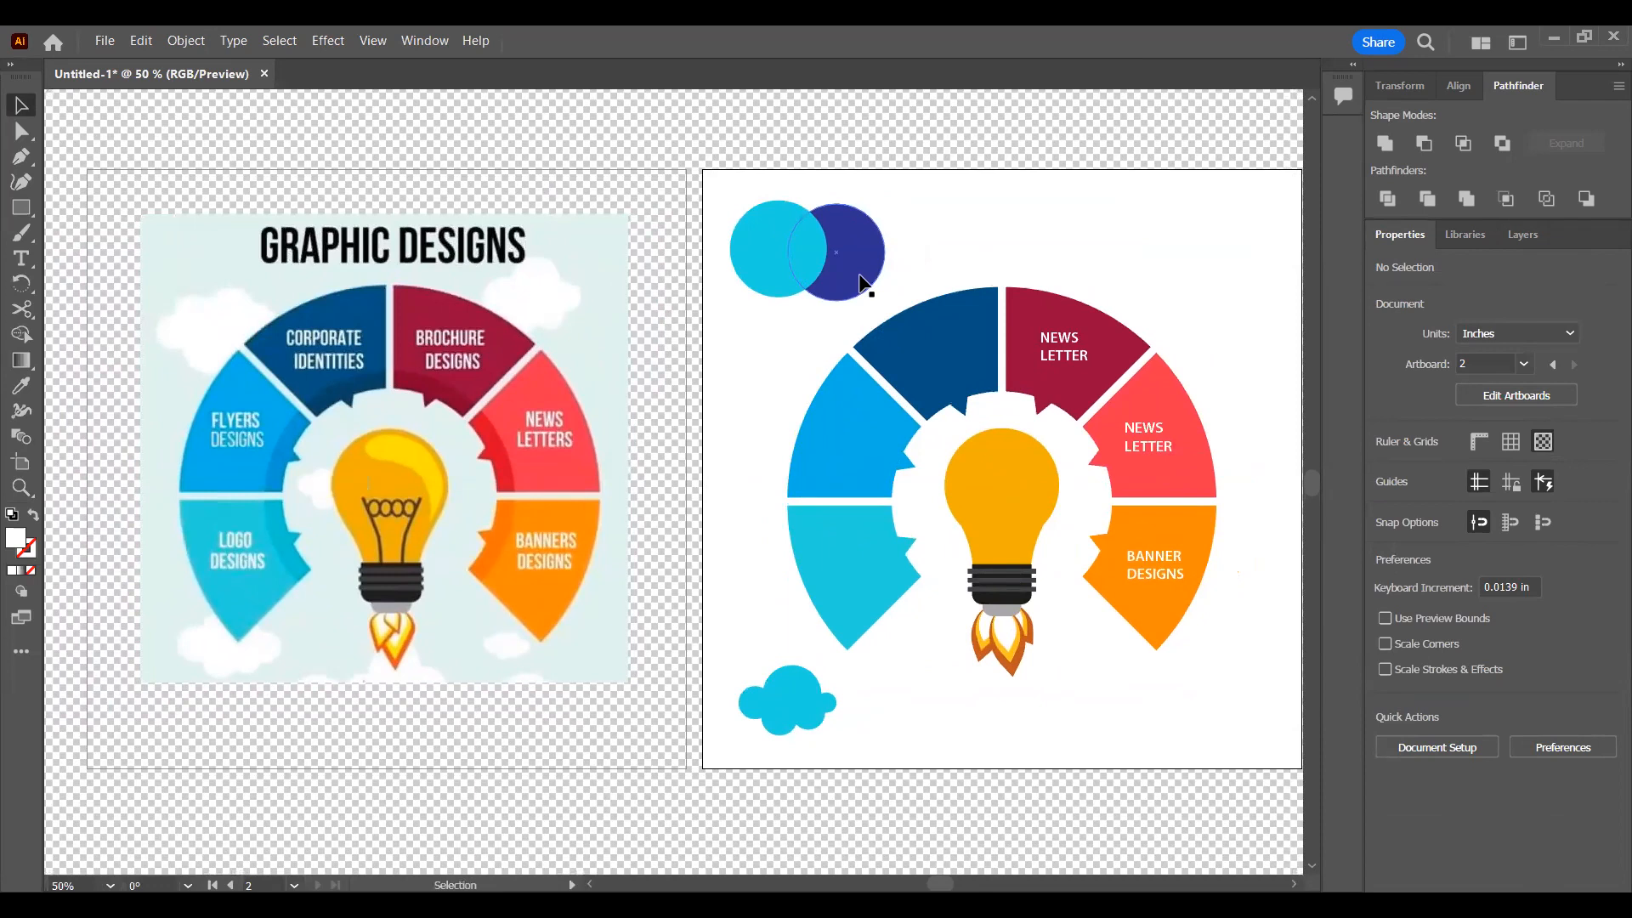
Step: Save the document on the computer as Untitled-1.ai in Adobe Illustrator (*.AI) format
{"action": "left_click", "coordinate": [104, 41]}
{"action": "left_click", "coordinate": [156, 252]}
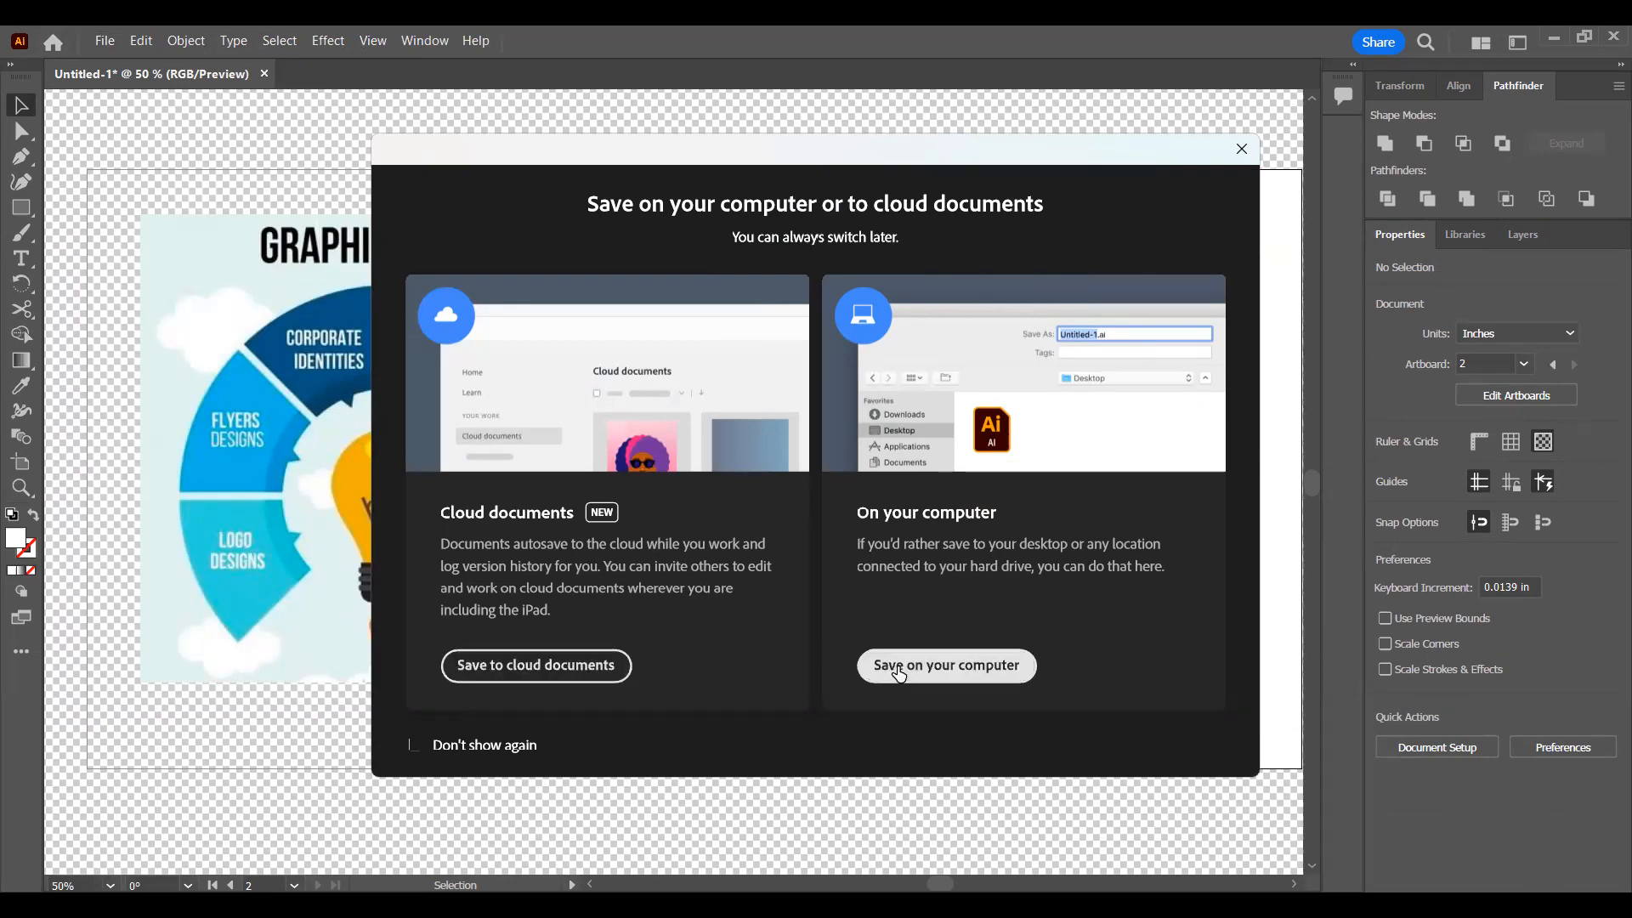
{"action": "left_click", "coordinate": [899, 674]}
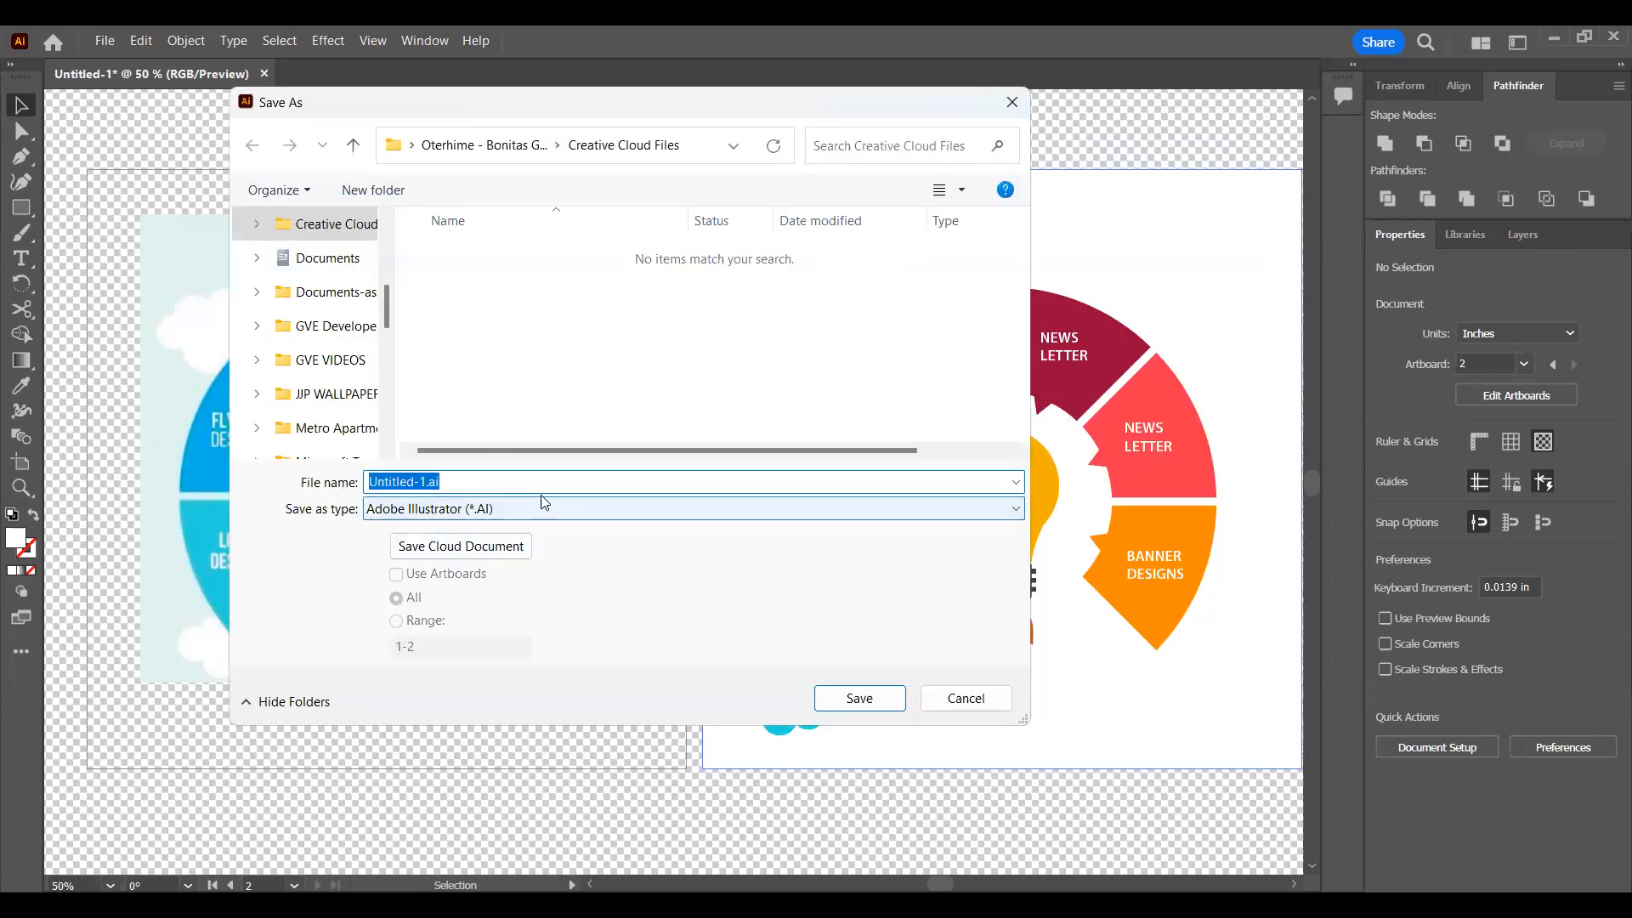
{"action": "left_click", "coordinate": [481, 515]}
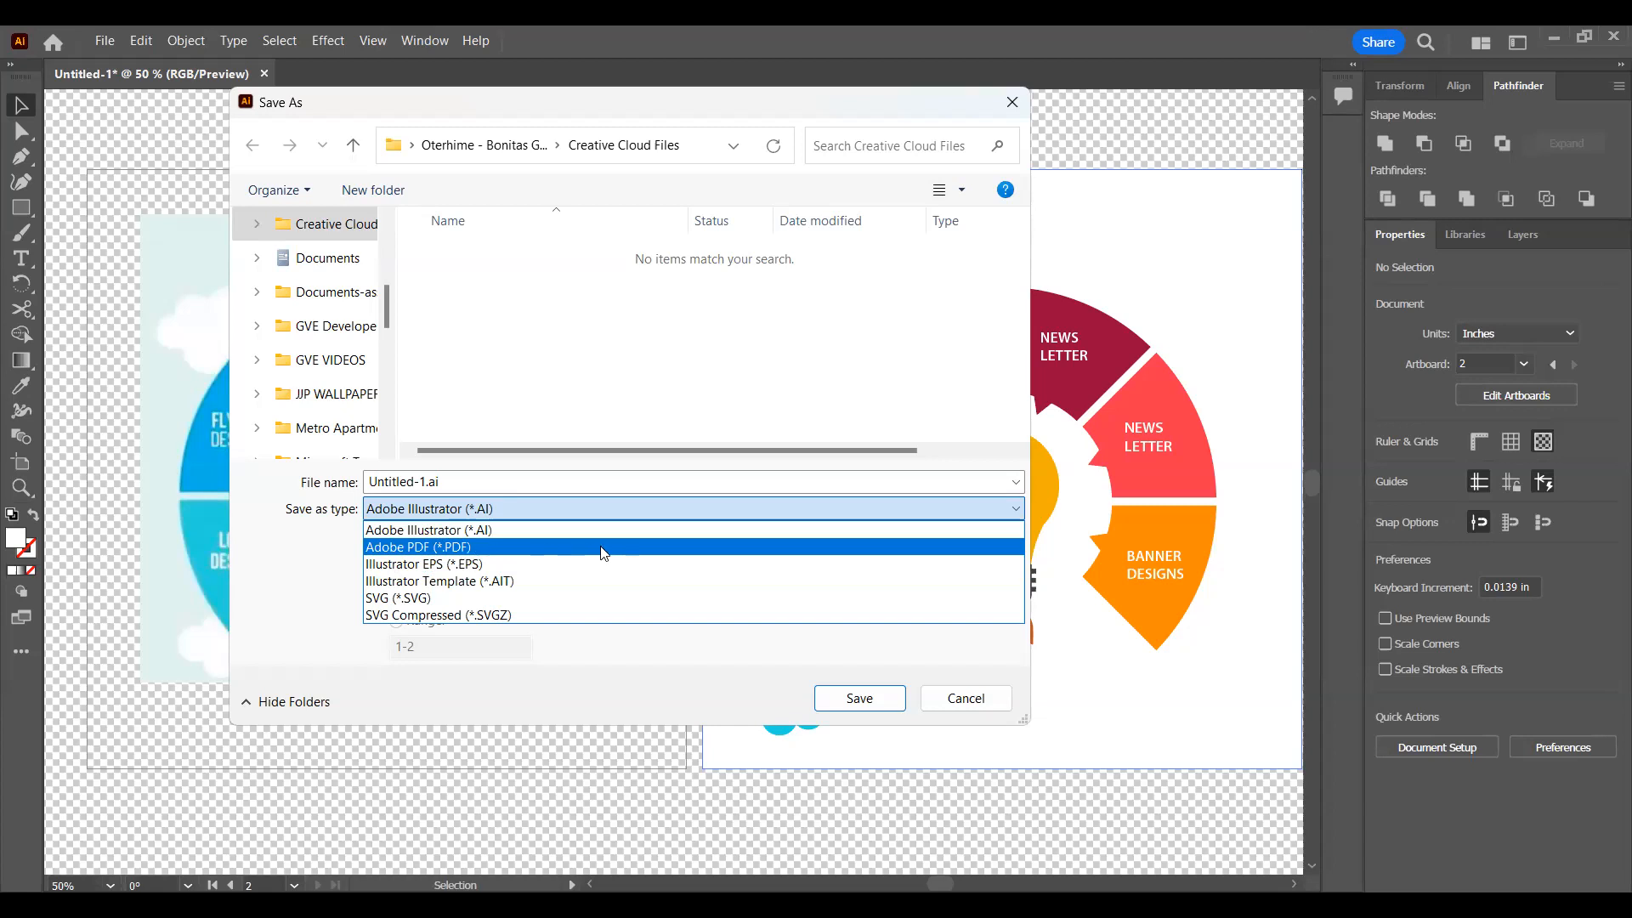
{"action": "left_click", "coordinate": [646, 514]}
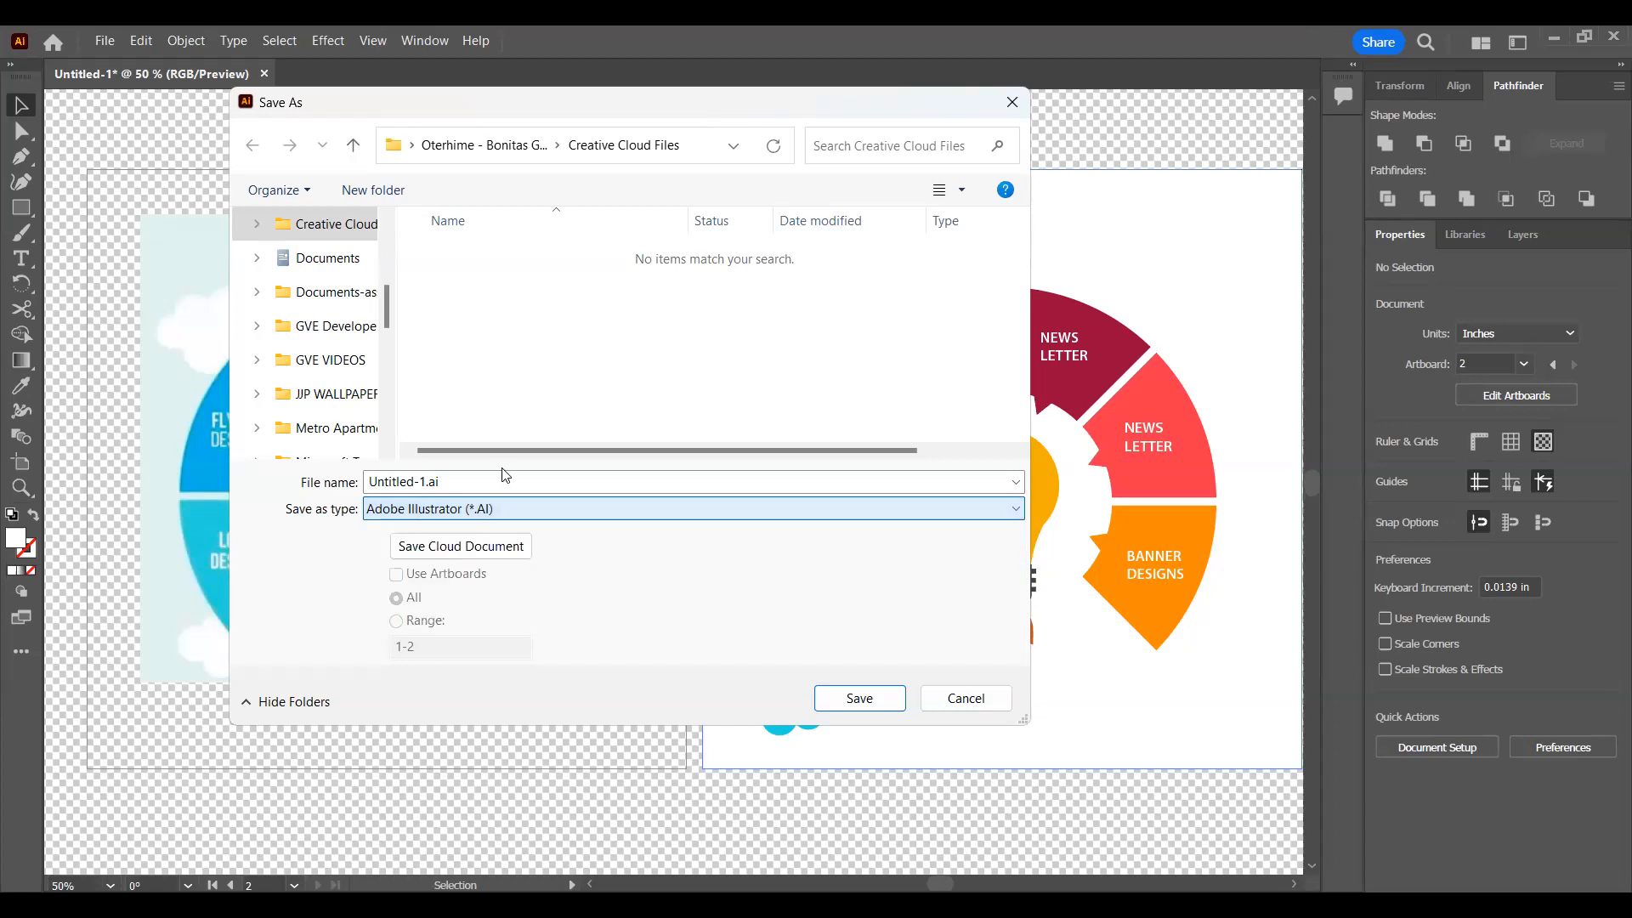
{"action": "left_click", "coordinate": [373, 482]}
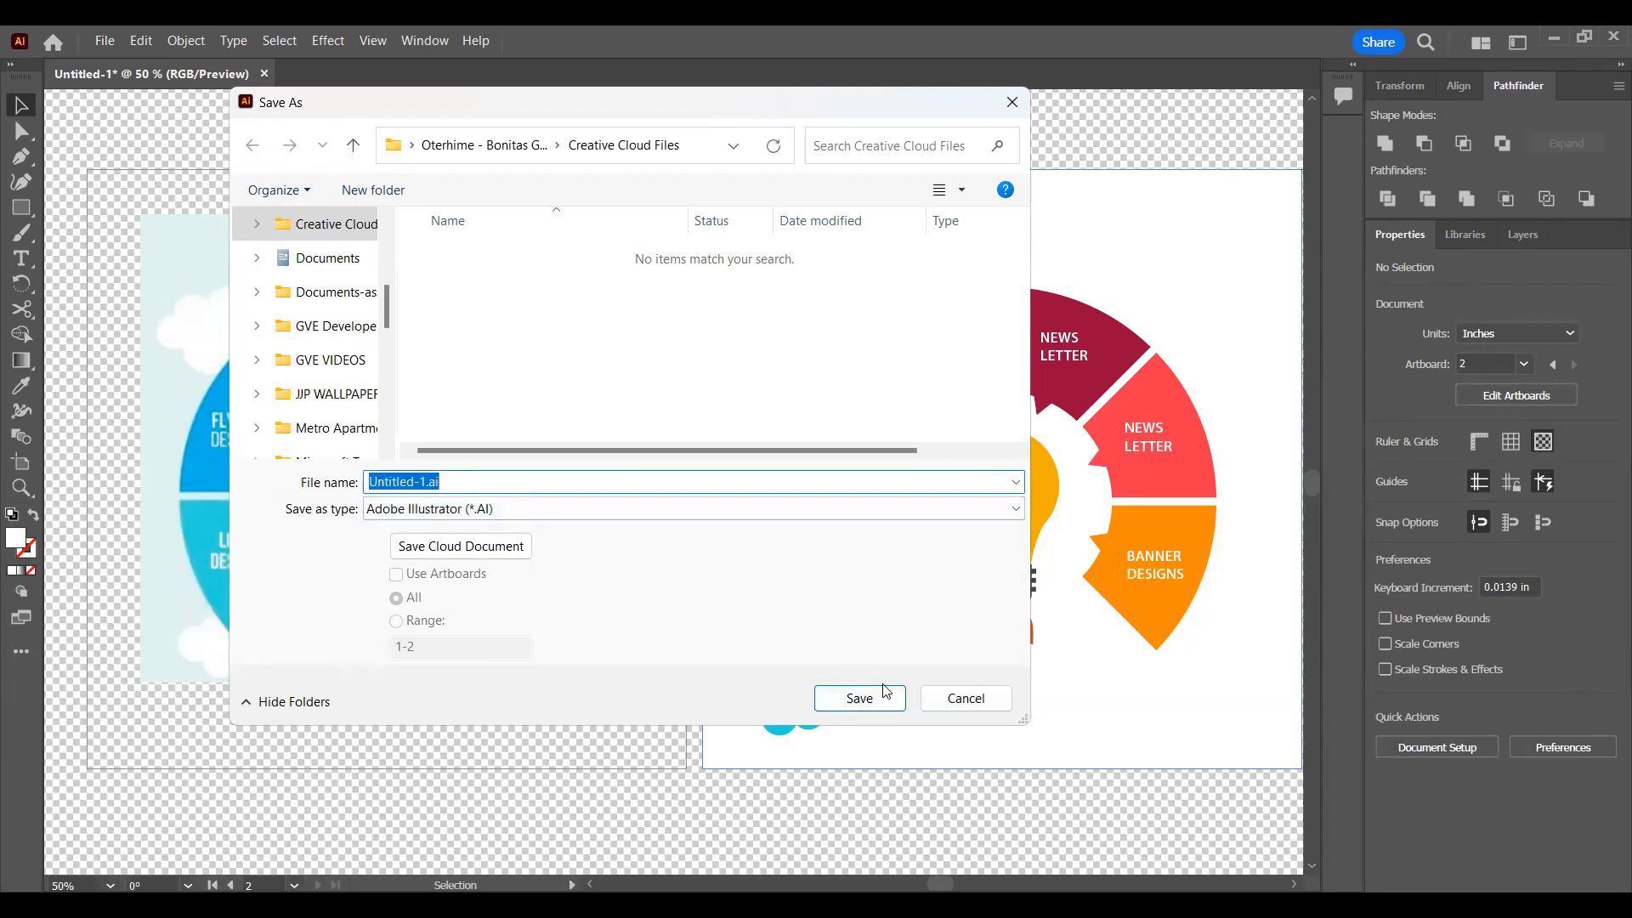
{"action": "key", "text": "Return"}
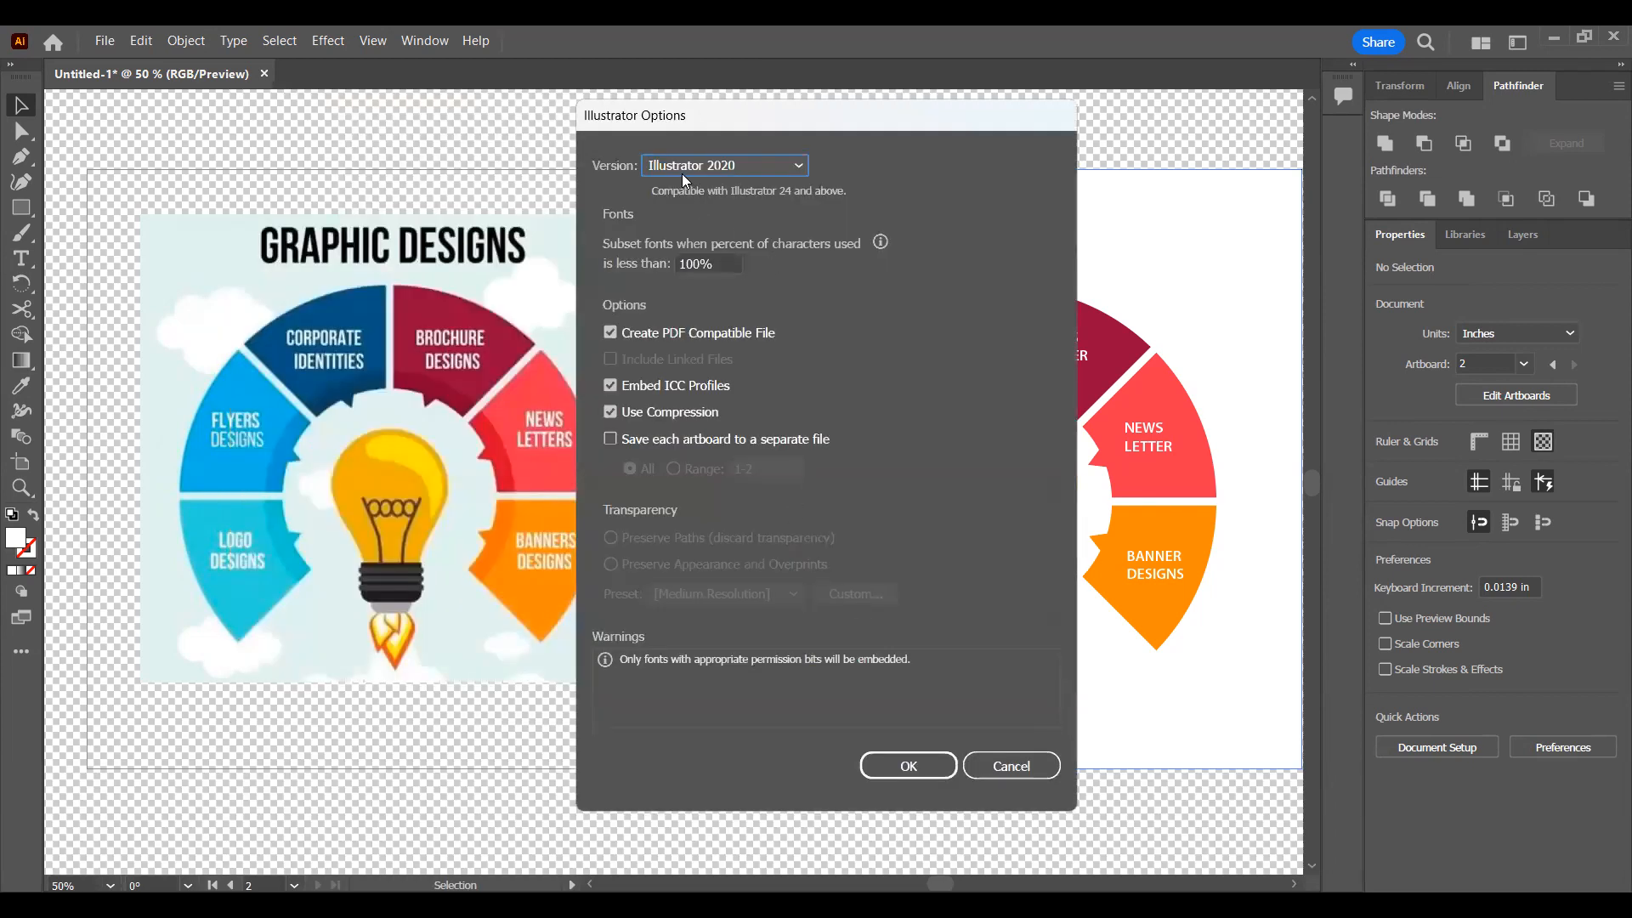
Step: Keep the Illustrator 2020 version and Create PDF Compatible File enabled, and confirm the Illustrator save options
{"action": "left_click", "coordinate": [700, 170]}
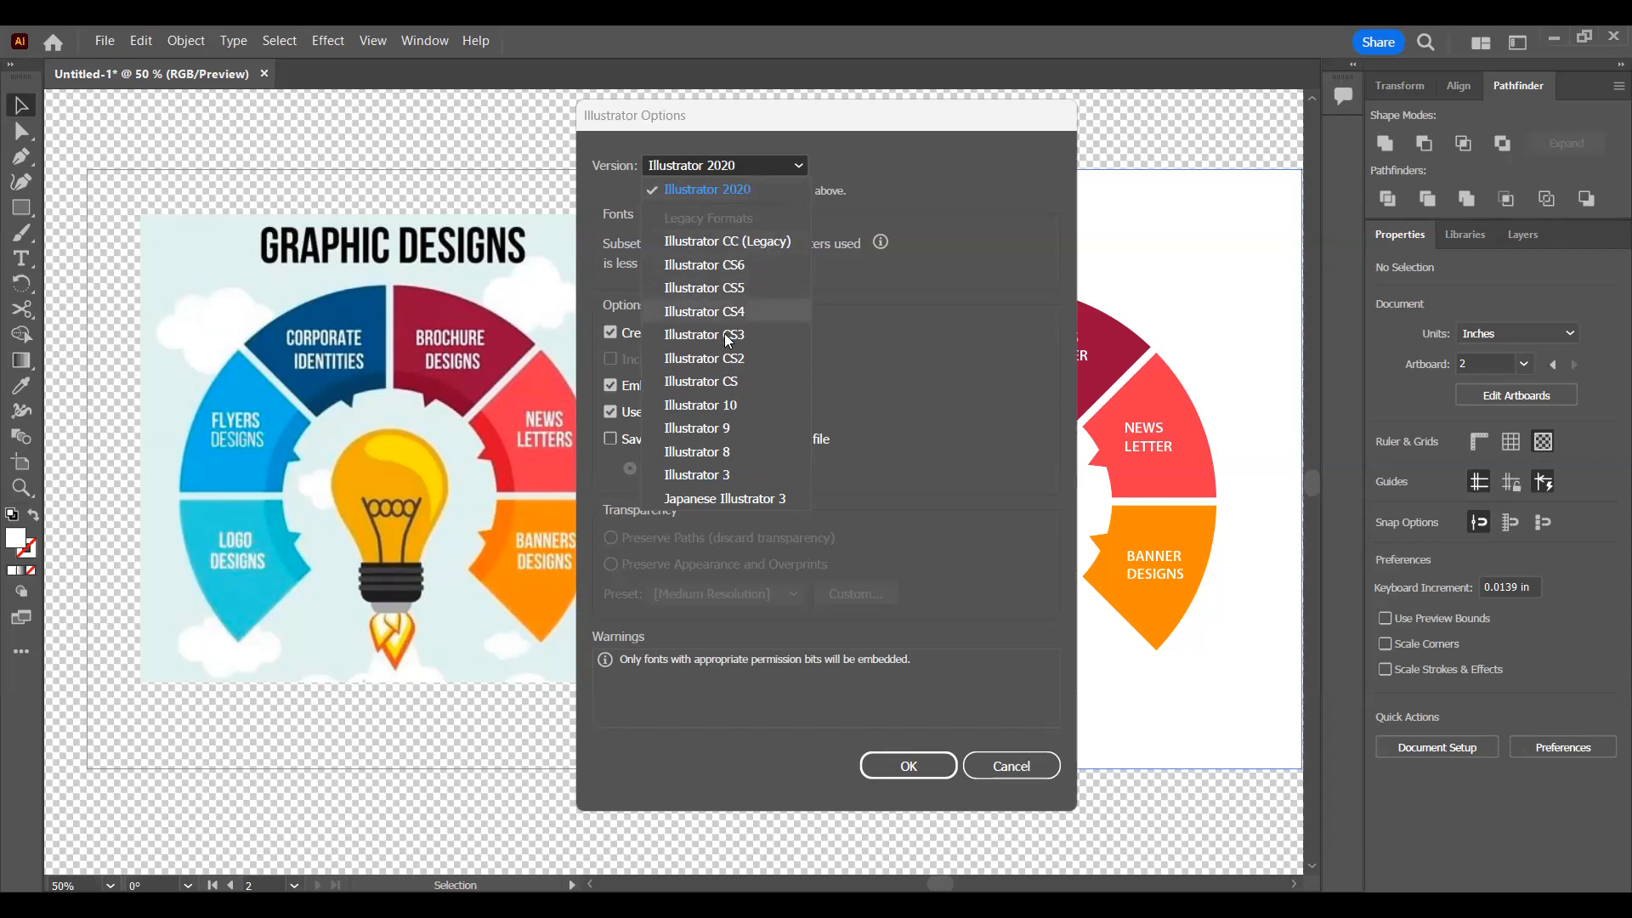
{"action": "left_click", "coordinate": [748, 191]}
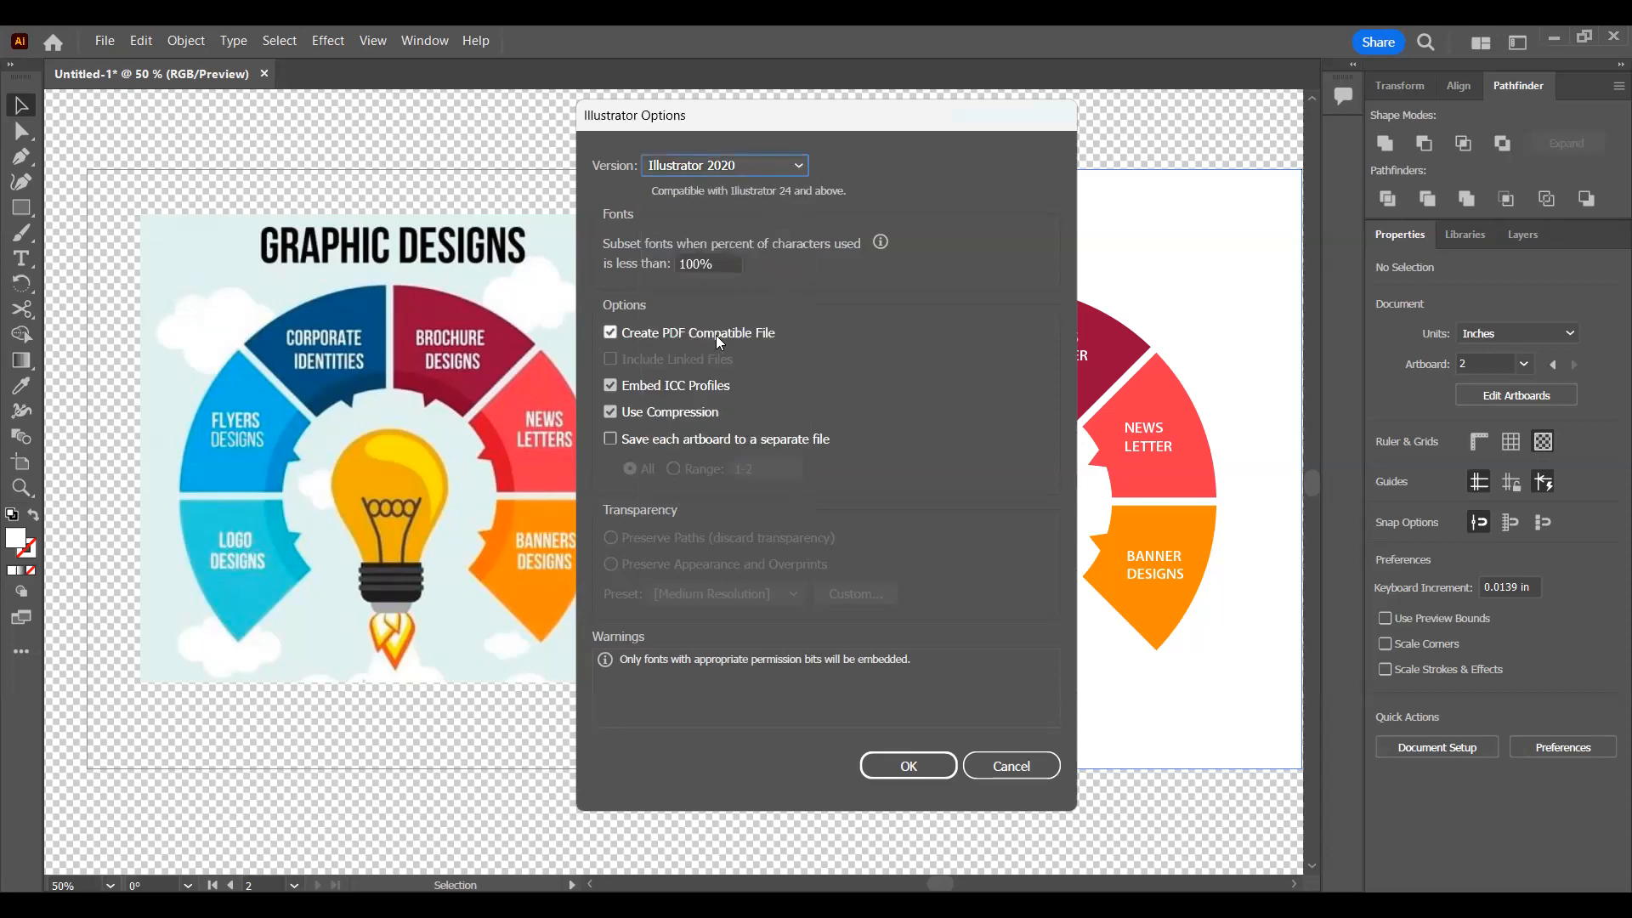
{"action": "left_click", "coordinate": [612, 332]}
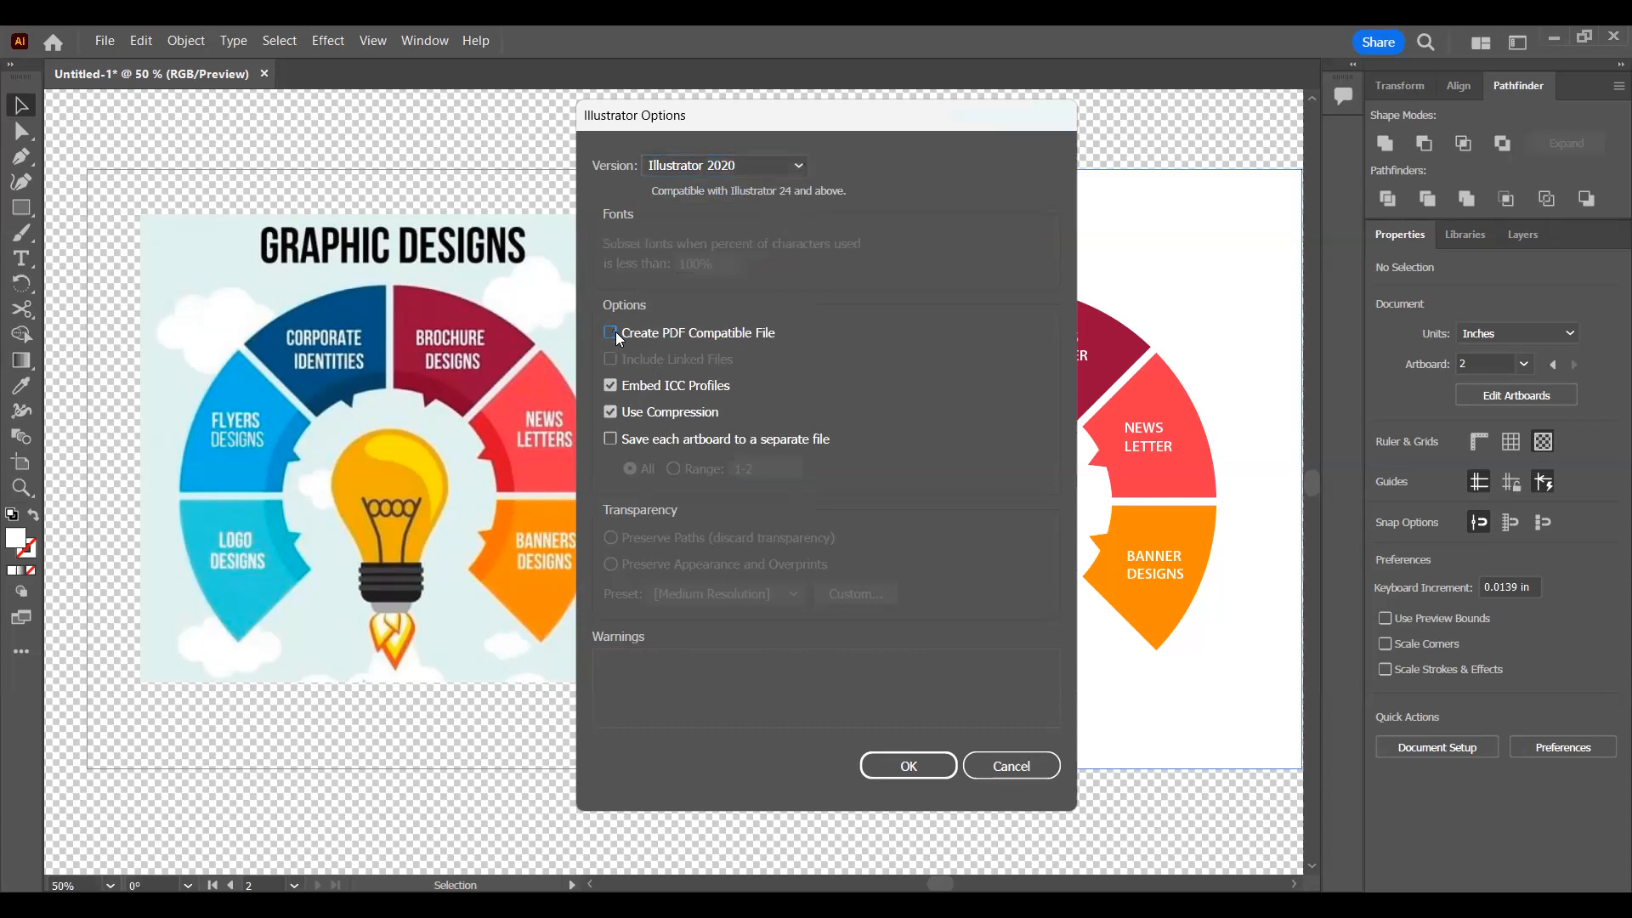
{"action": "left_click", "coordinate": [616, 332]}
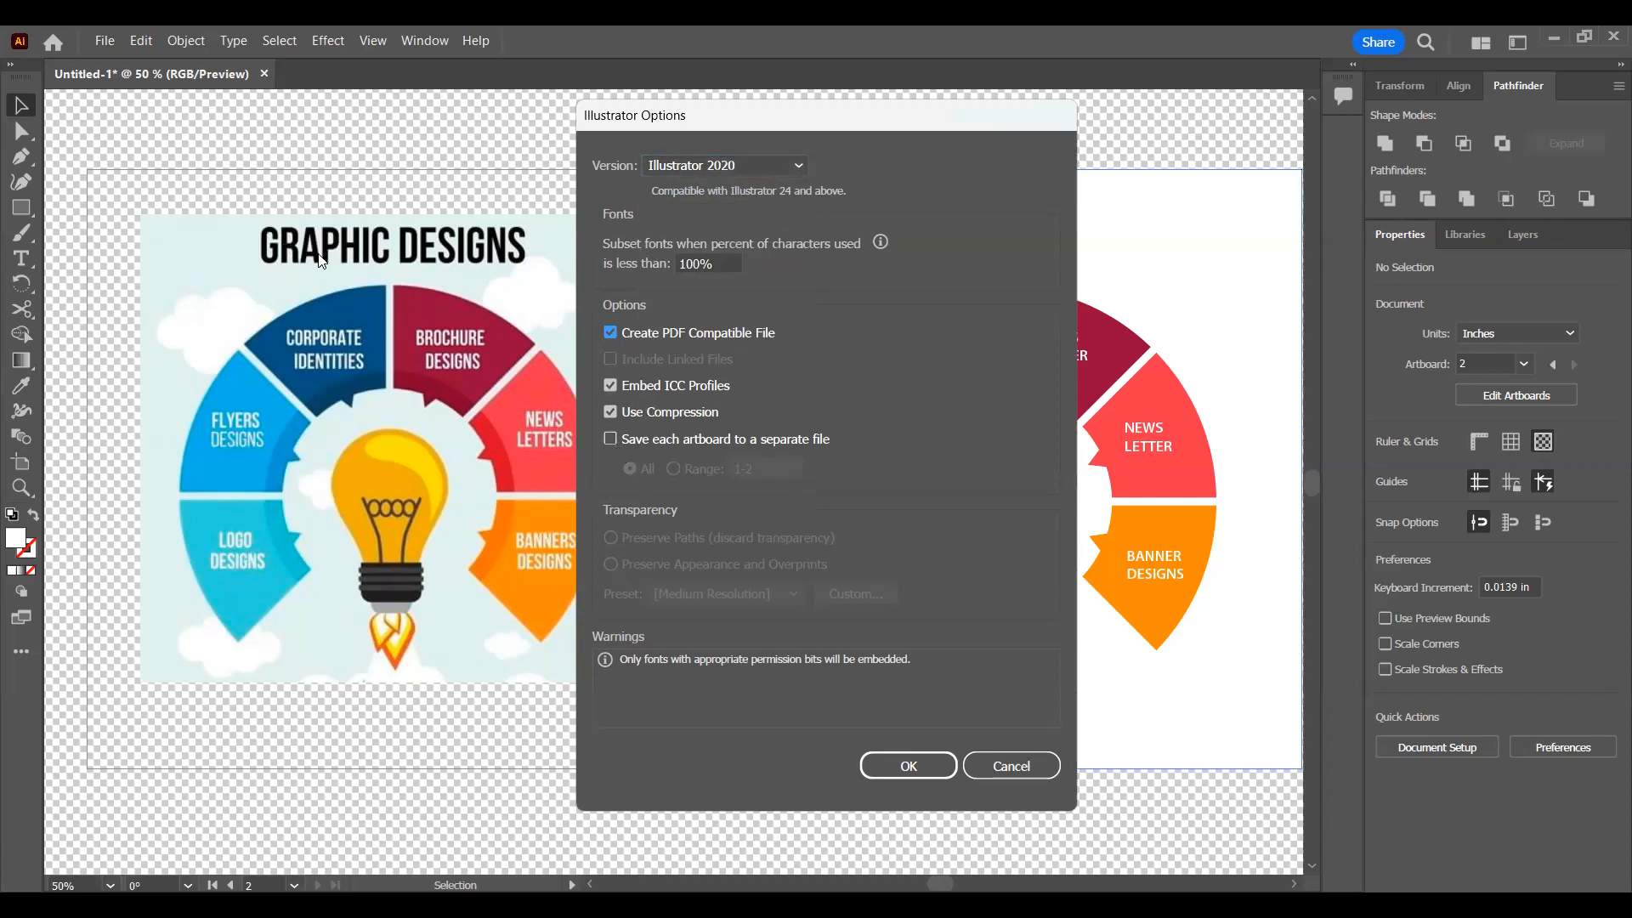
{"action": "left_click", "coordinate": [618, 437]}
{"action": "left_click", "coordinate": [711, 449]}
{"action": "key", "text": "Return"}
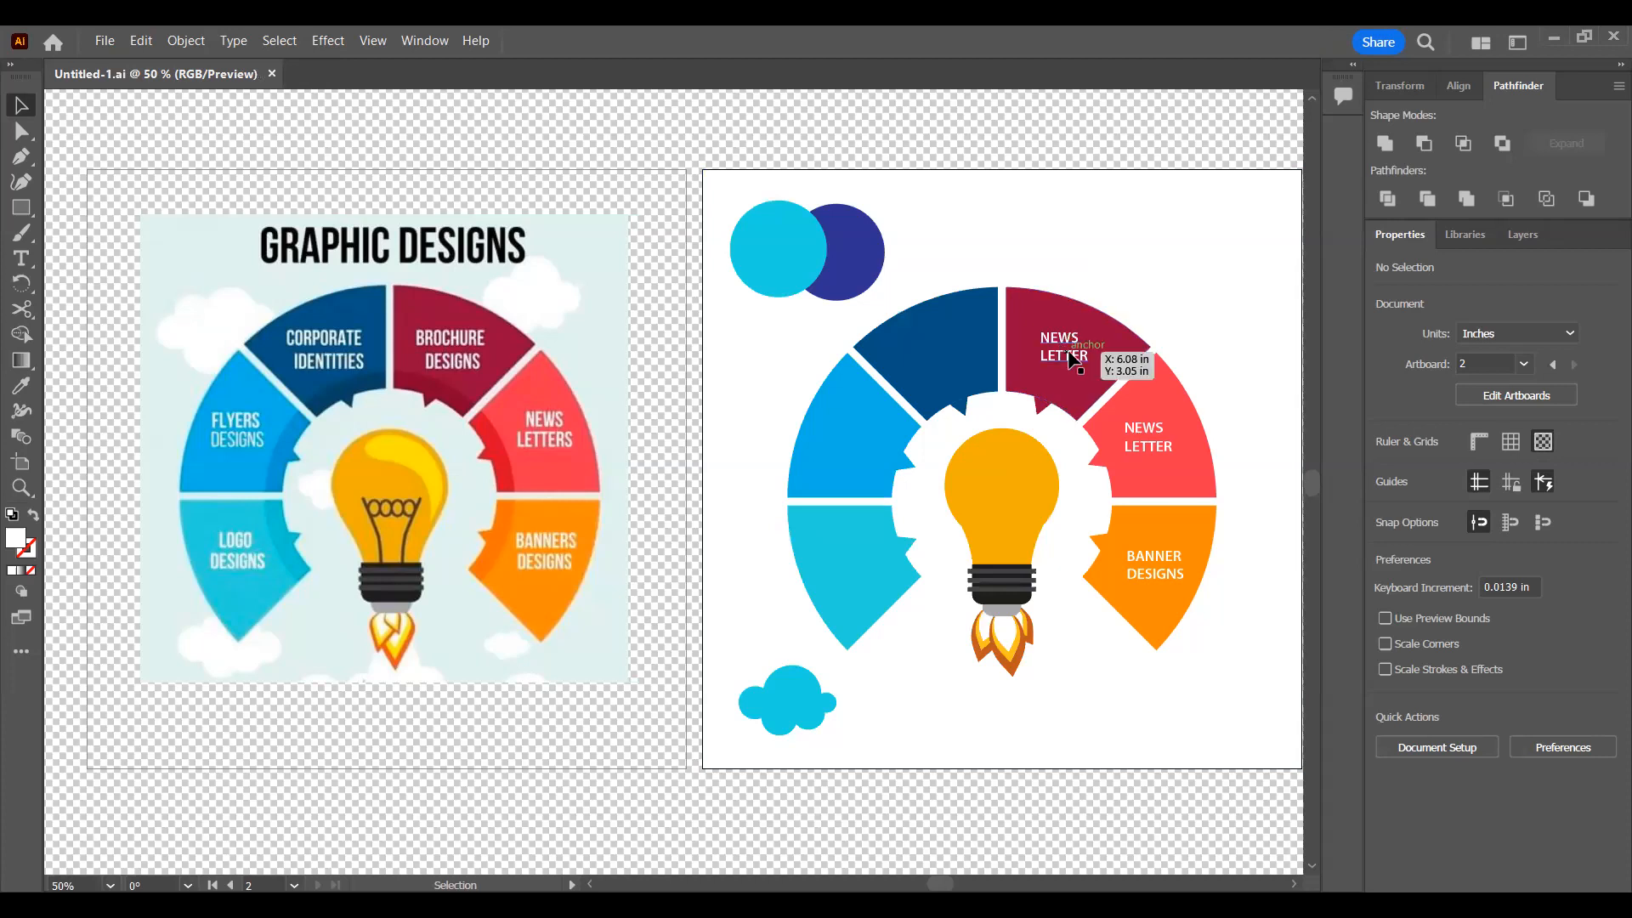
{"action": "left_click", "coordinate": [1143, 228]}
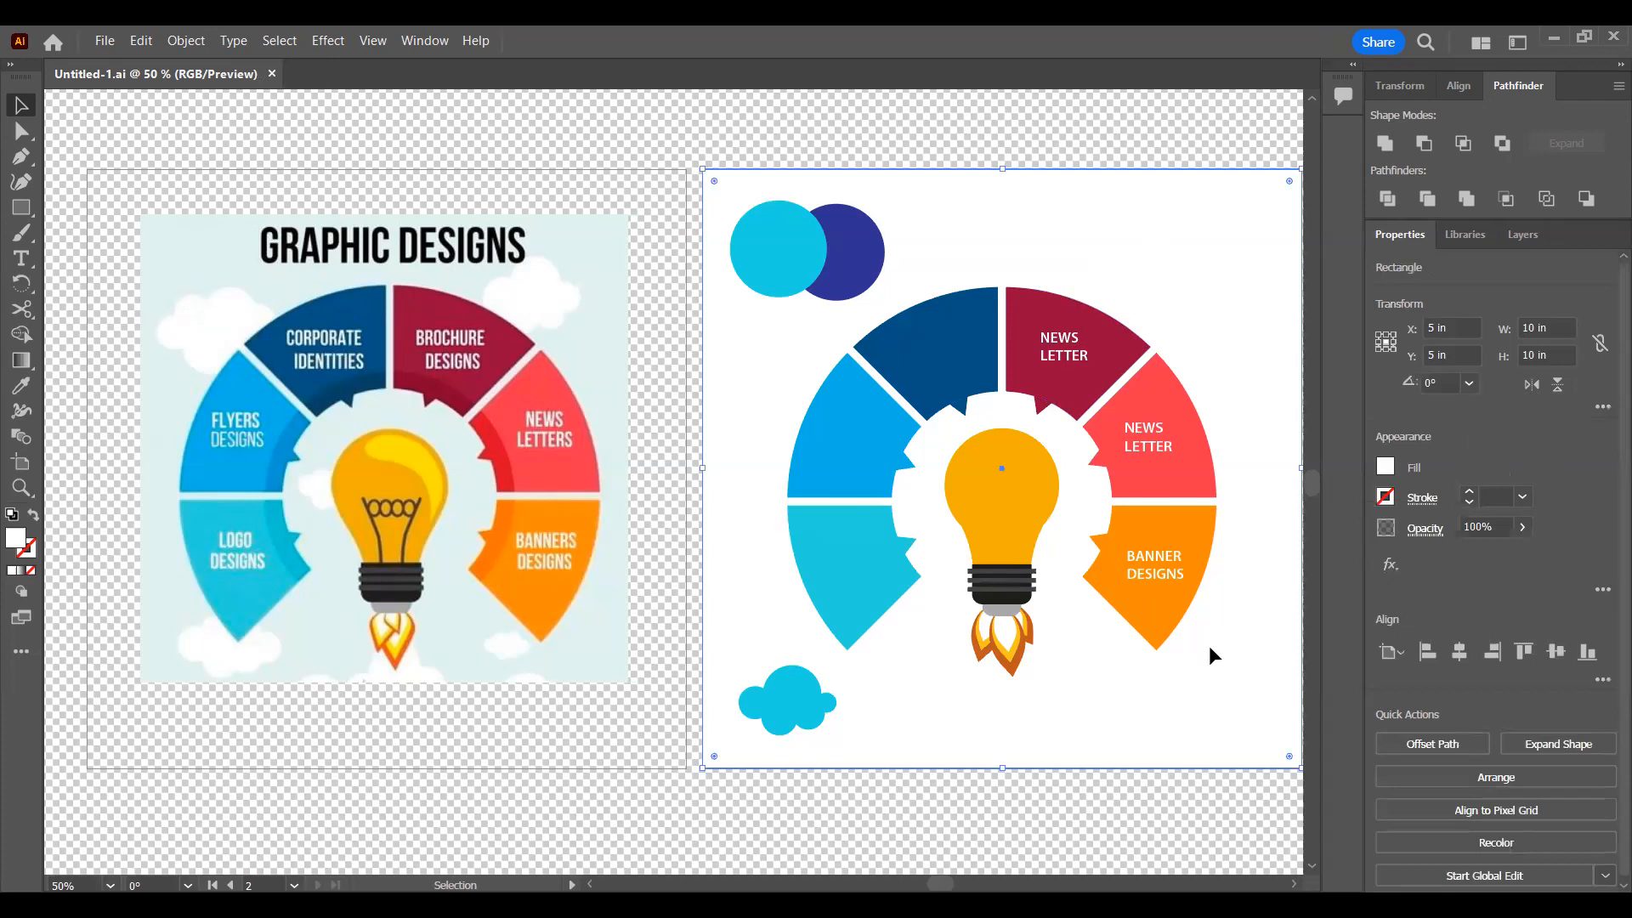
{"action": "key", "text": "shift+o"}
{"action": "key", "text": "ctrl+alt+a"}
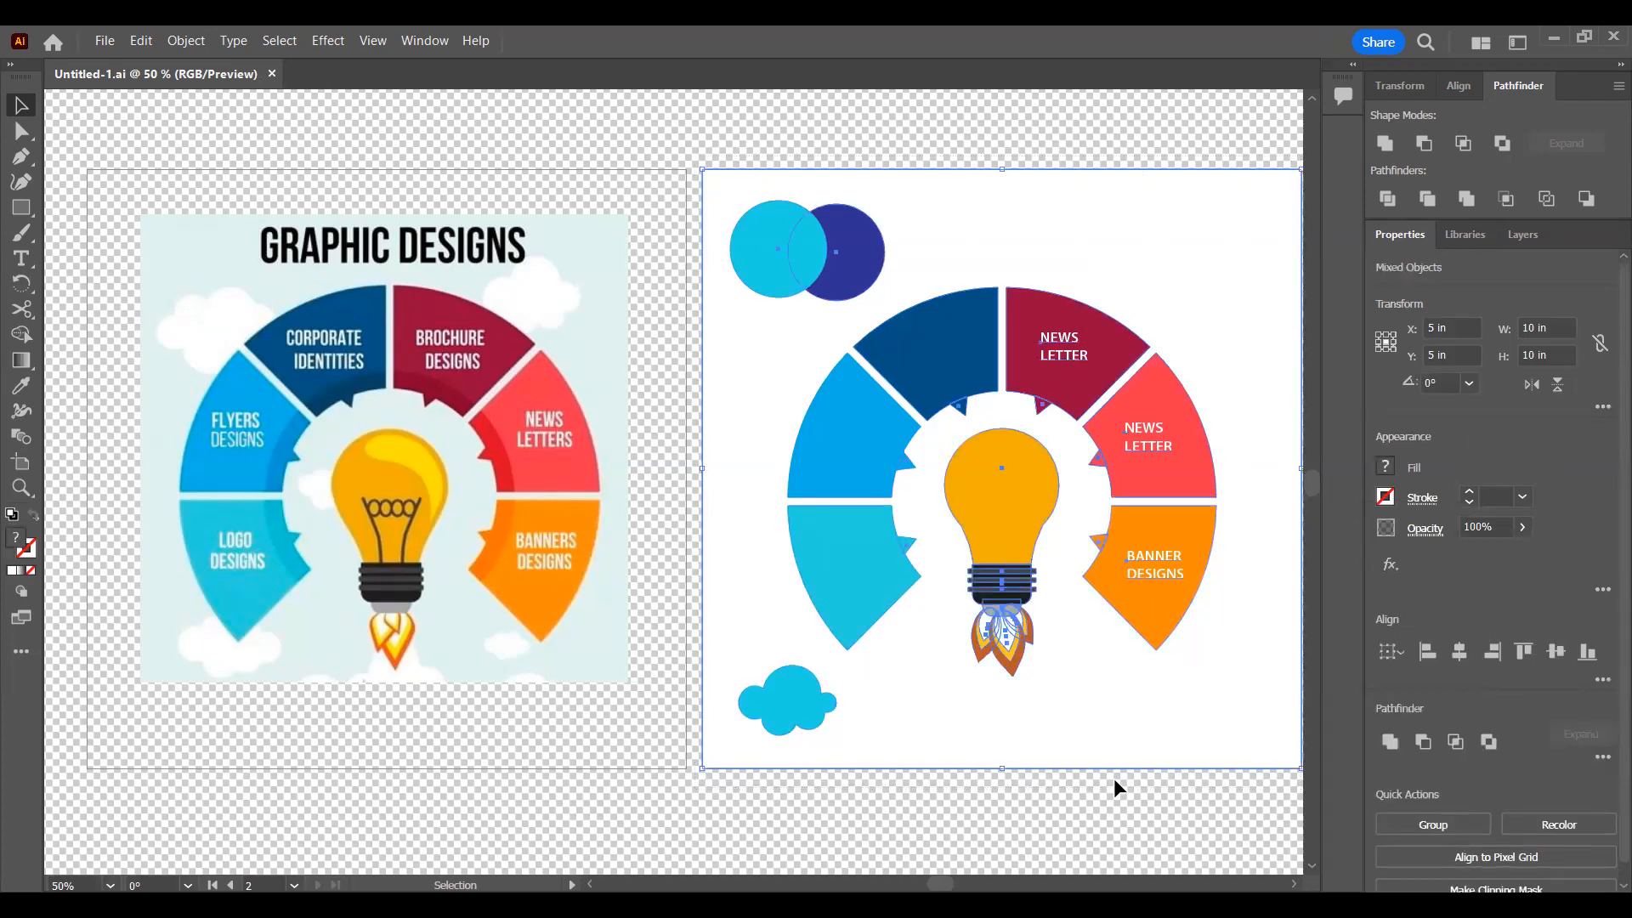
{"action": "left_click", "coordinate": [666, 650]}
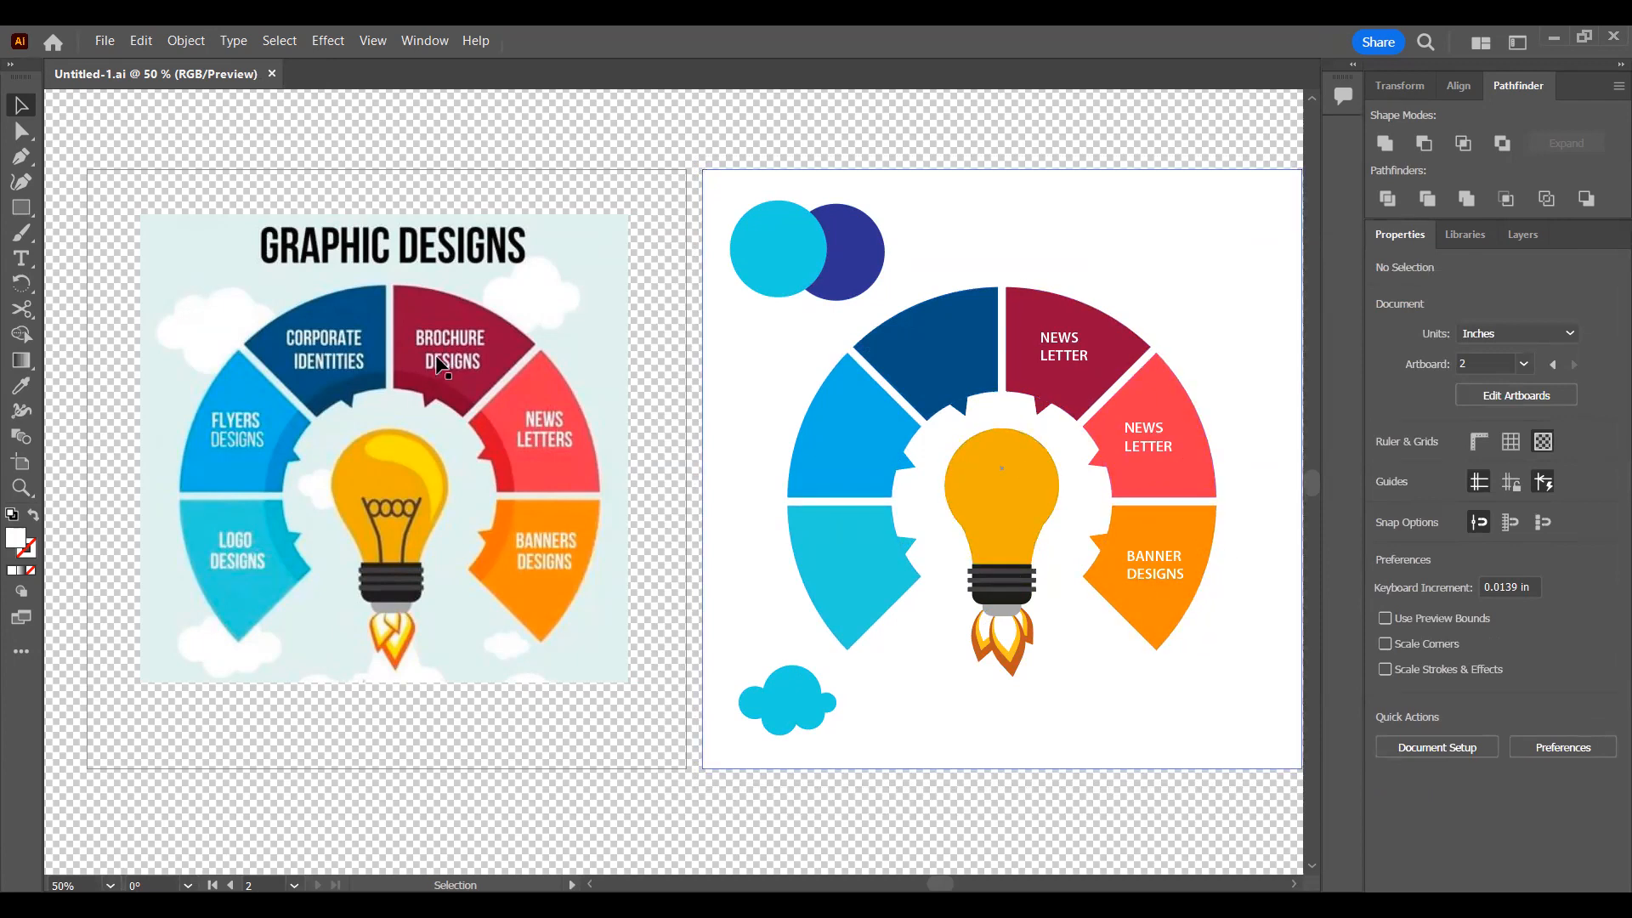
{"action": "left_click", "coordinate": [510, 386]}
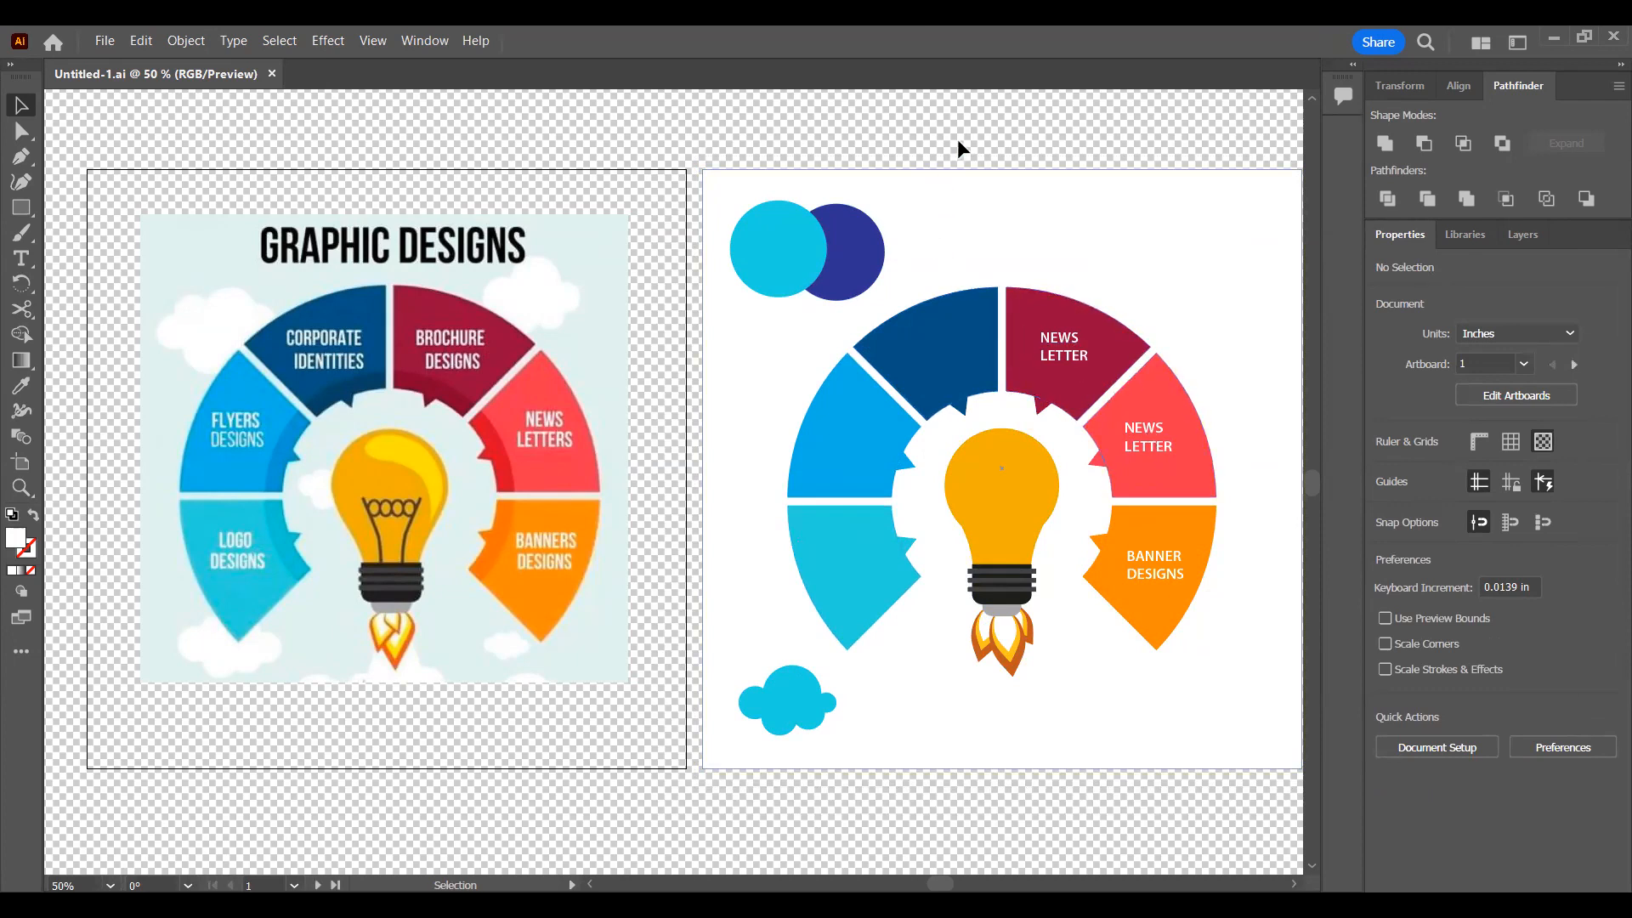
Step: Delete the white background rectangle, the two overlapping circles and the light blue cloud from the second artboard
{"action": "left_click", "coordinate": [748, 248]}
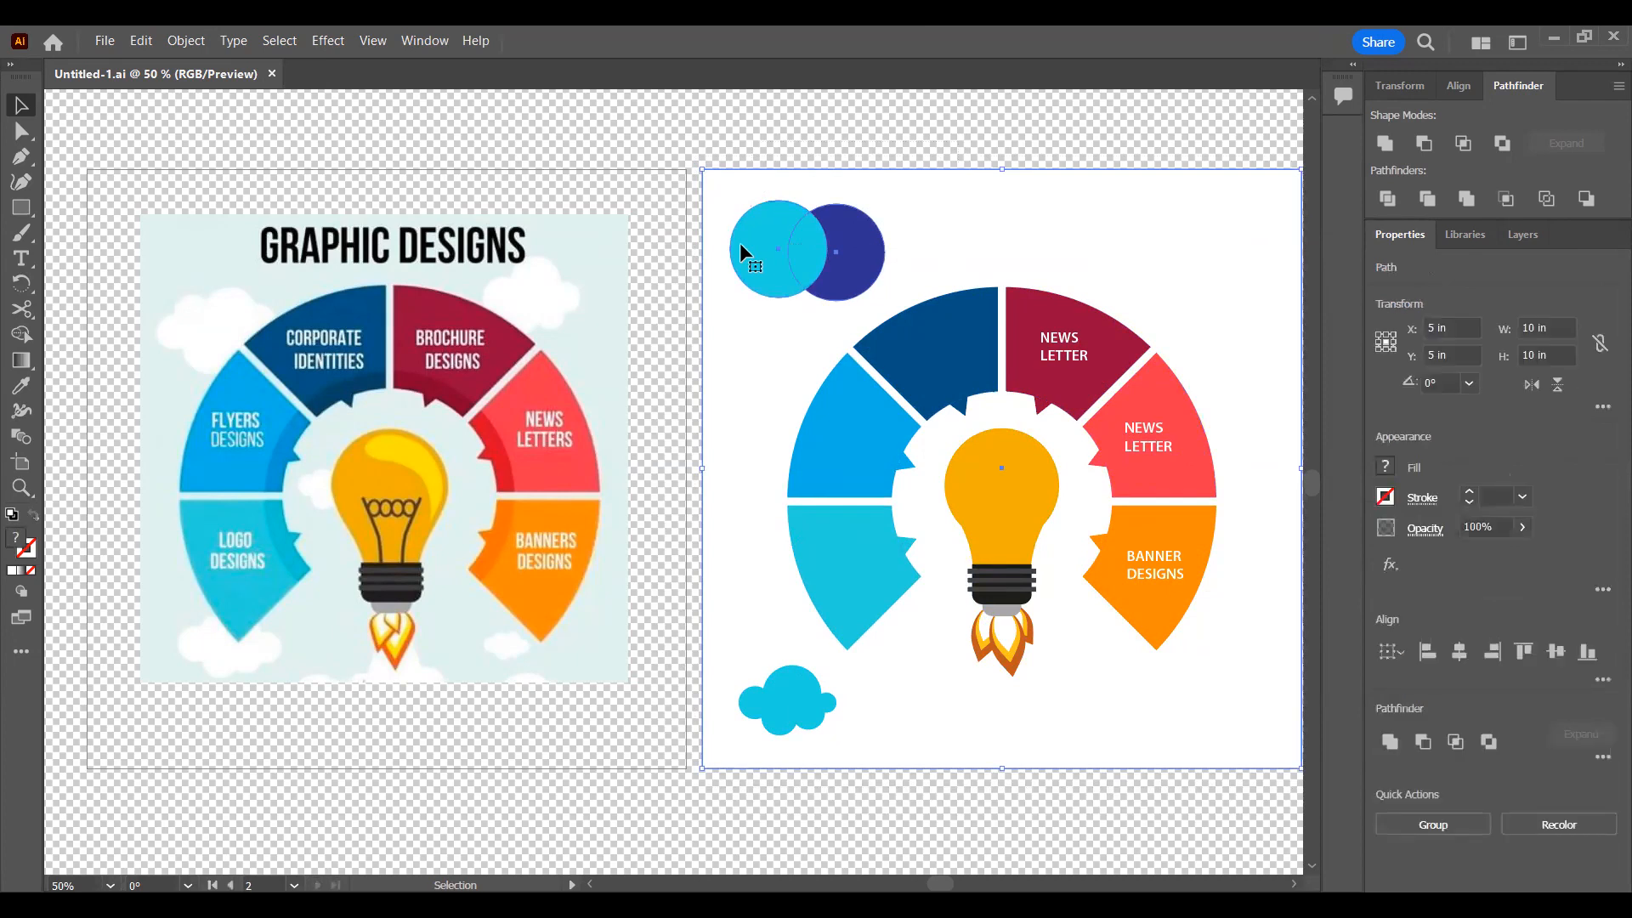
{"action": "left_click", "coordinate": [664, 218]}
{"action": "left_click_drag", "start_coordinate": [740, 248], "coordinate": [688, 275]}
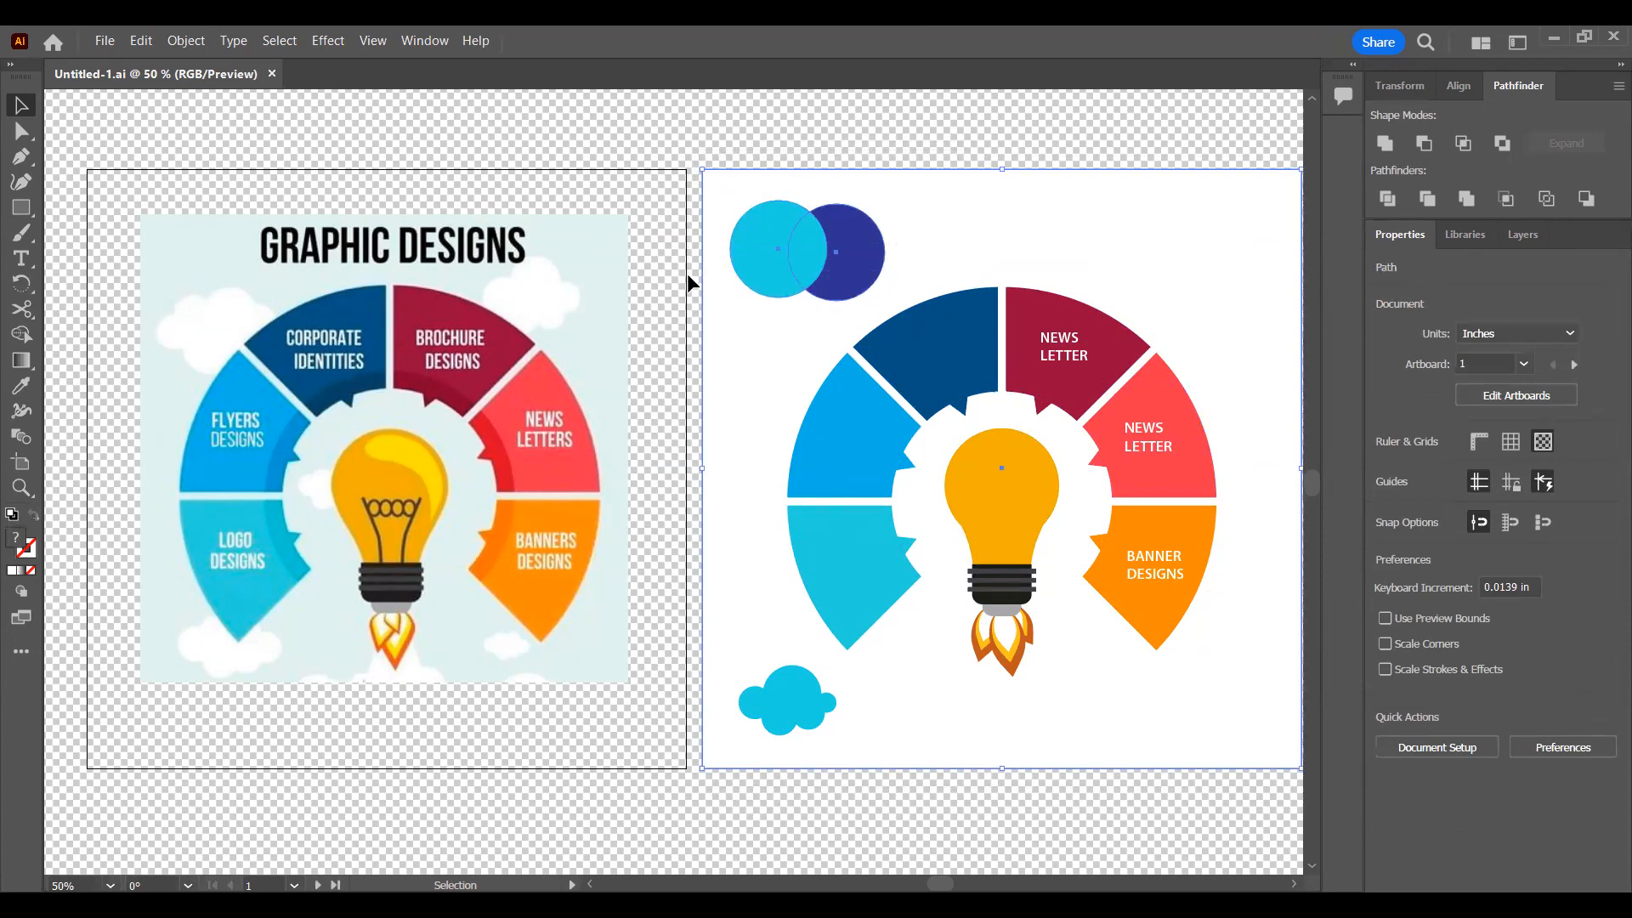
{"action": "key", "text": "Delete"}
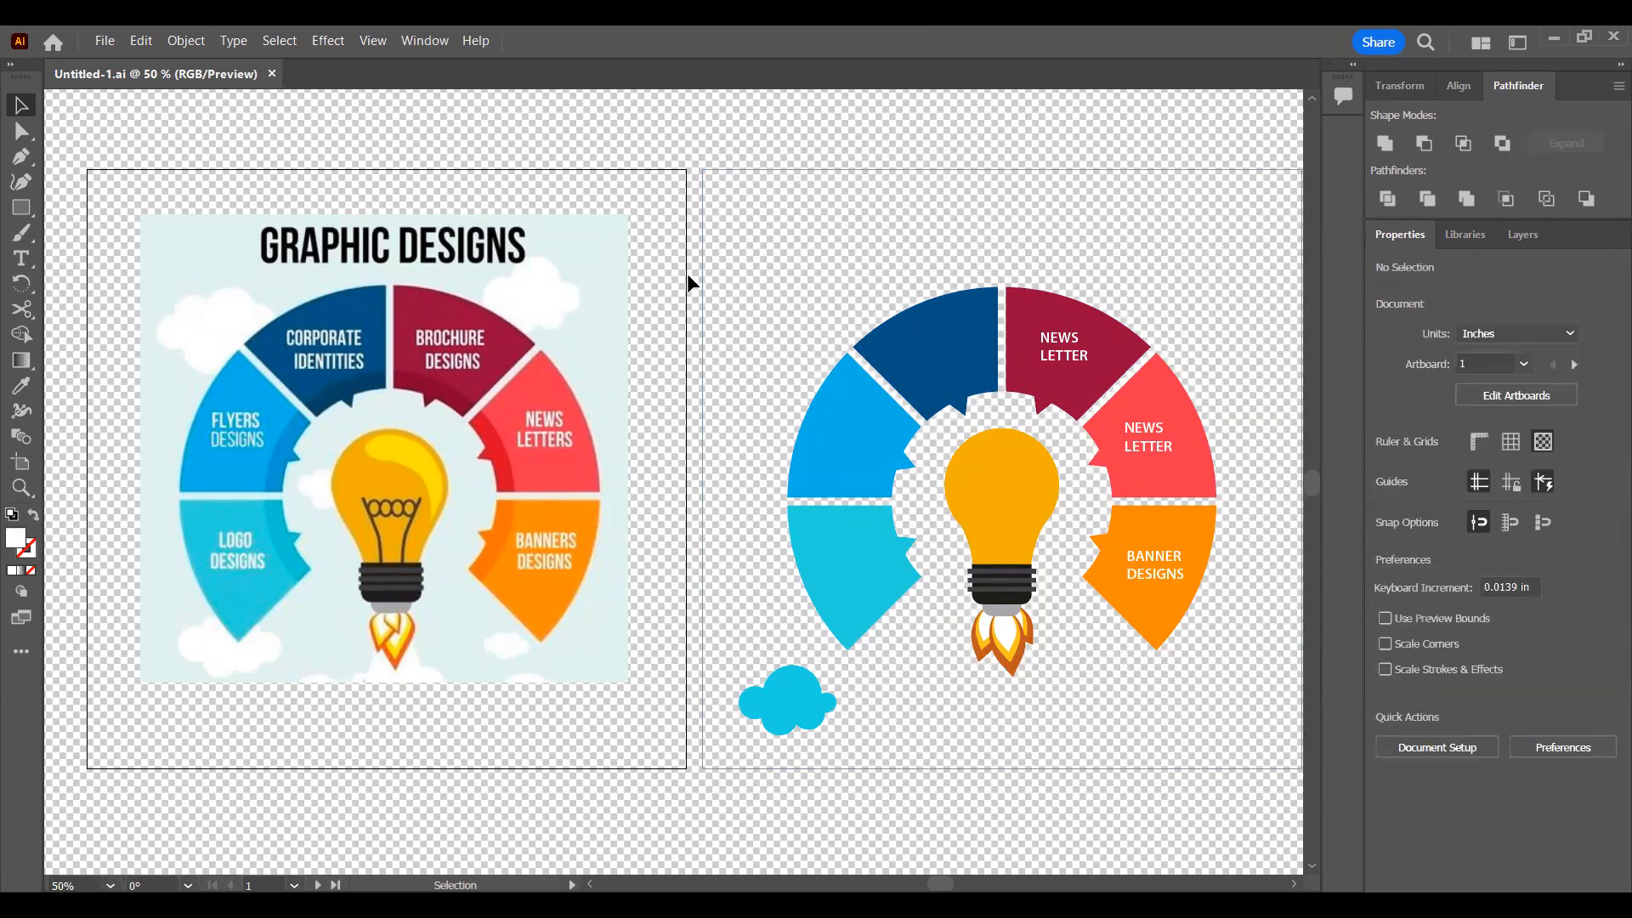
{"action": "left_click", "coordinate": [770, 702]}
{"action": "key", "text": "Delete"}
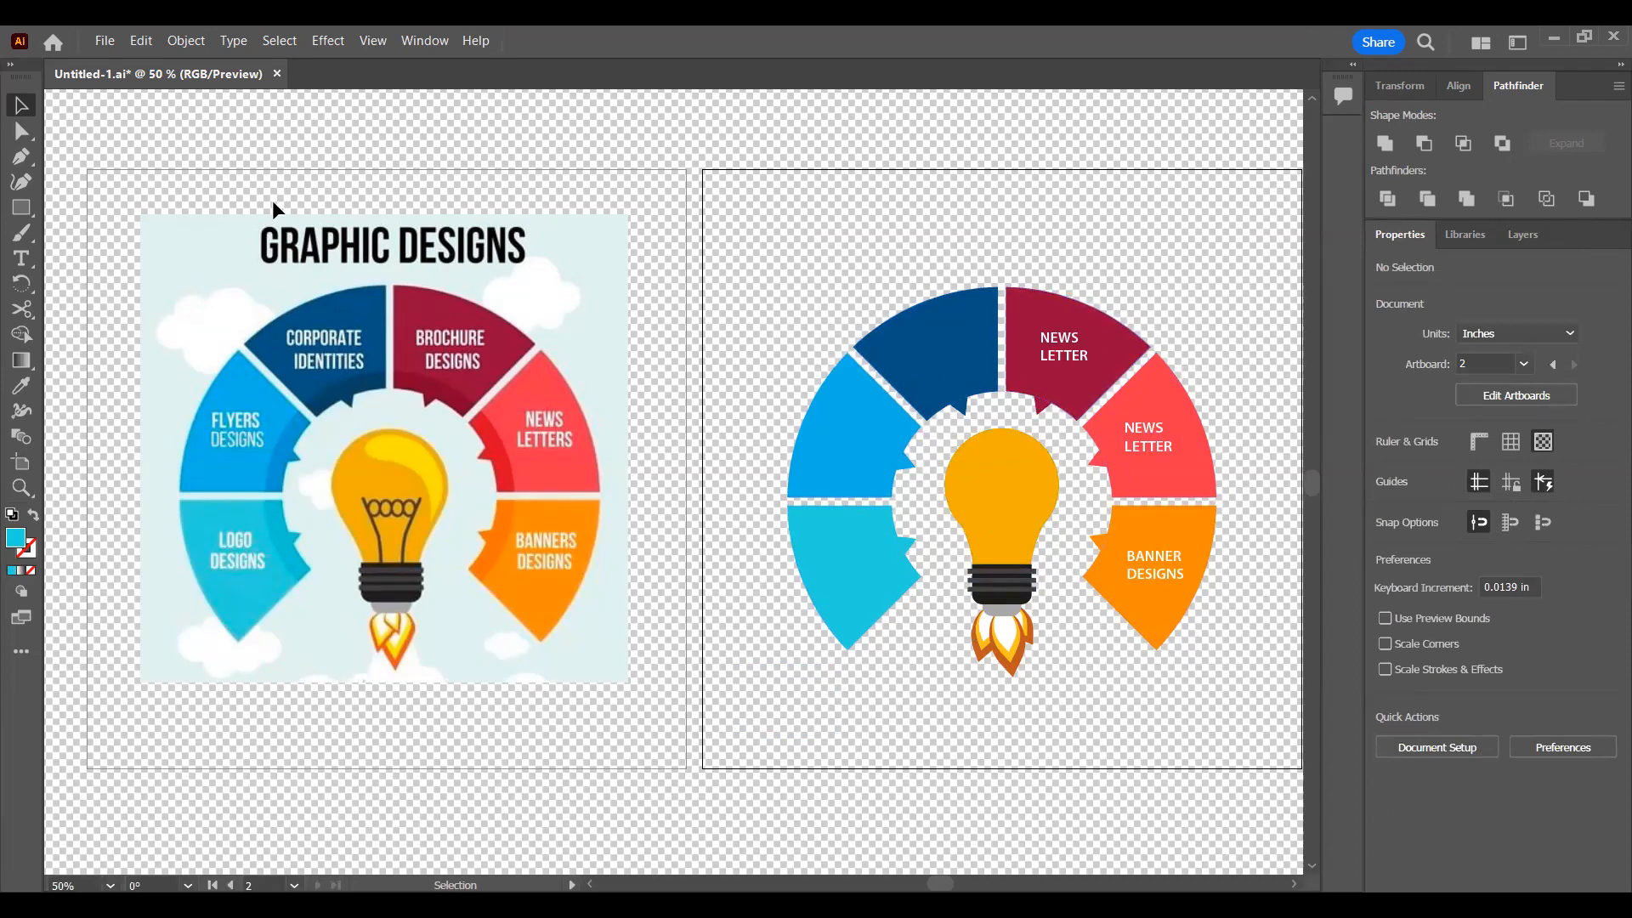
Step: Start exporting the document with Export As, choosing the PNG (*.PNG) format in the Creative Cloud Files folder
{"action": "left_click", "coordinate": [108, 35]}
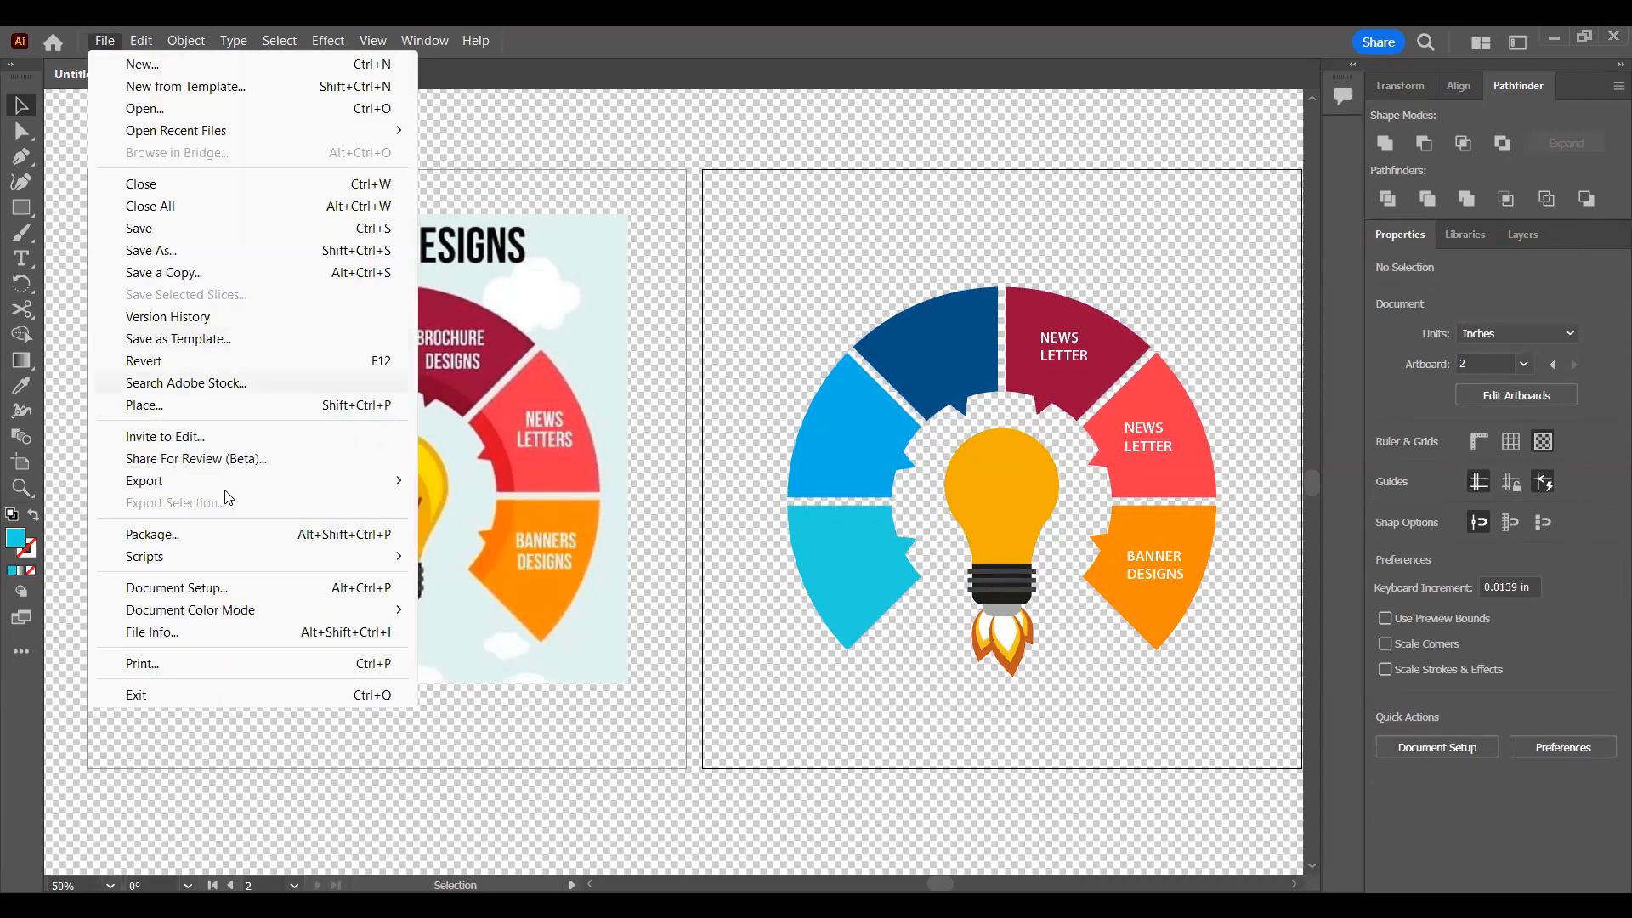
{"action": "mouse_move", "coordinate": [228, 491]}
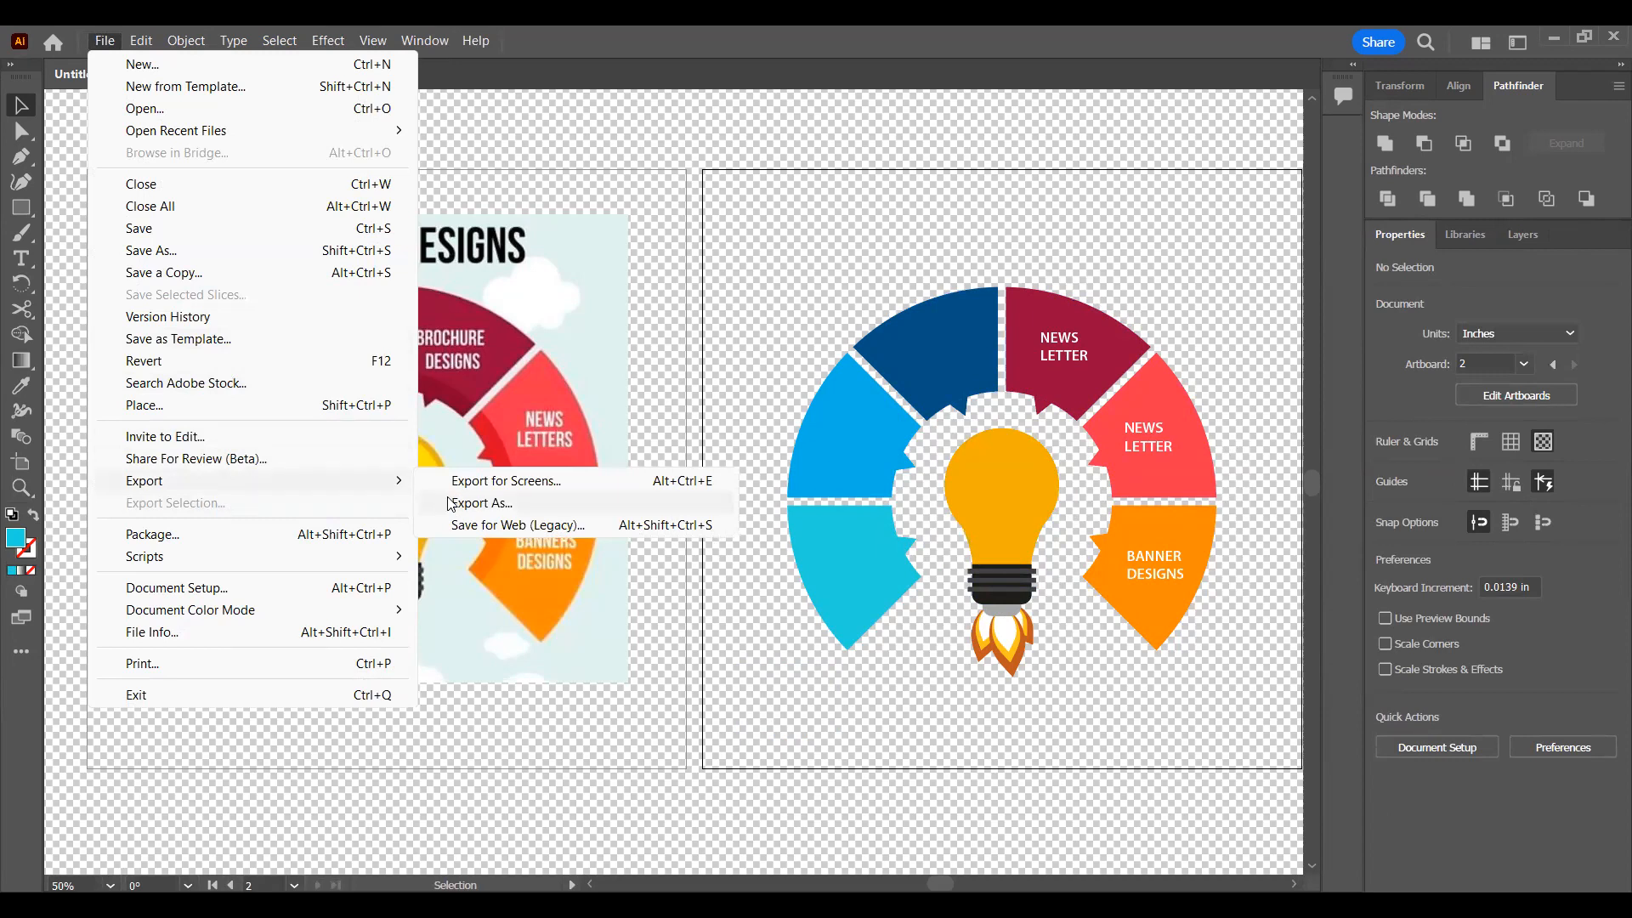
{"action": "mouse_move", "coordinate": [463, 491]}
{"action": "left_click", "coordinate": [566, 504]}
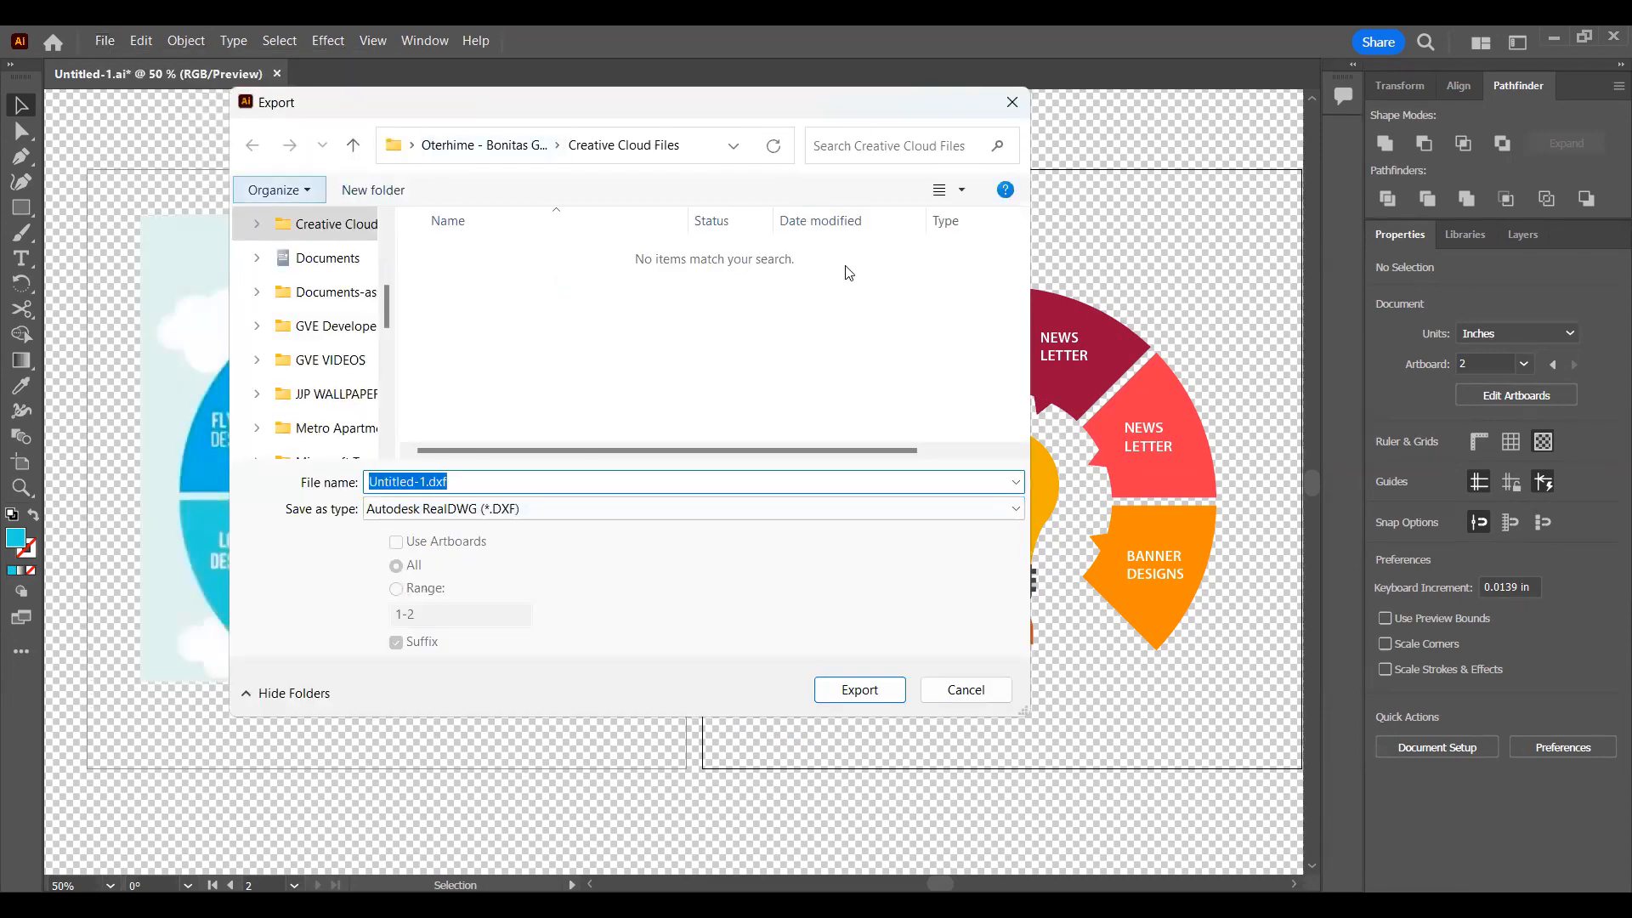
{"action": "left_click", "coordinate": [605, 510]}
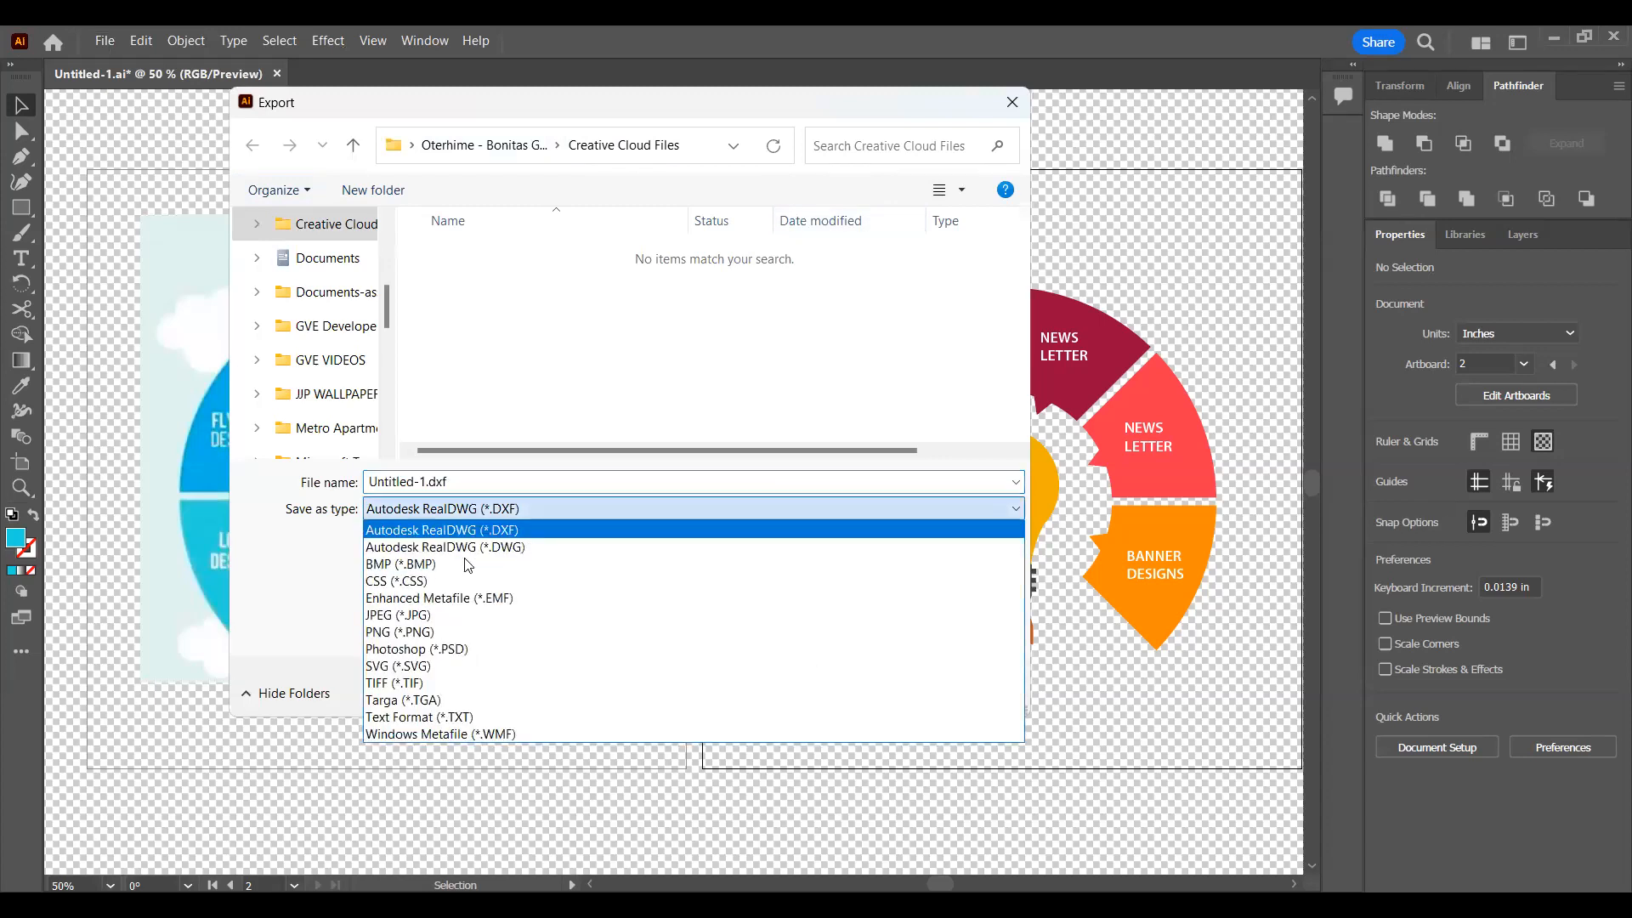
{"action": "left_click", "coordinate": [406, 633]}
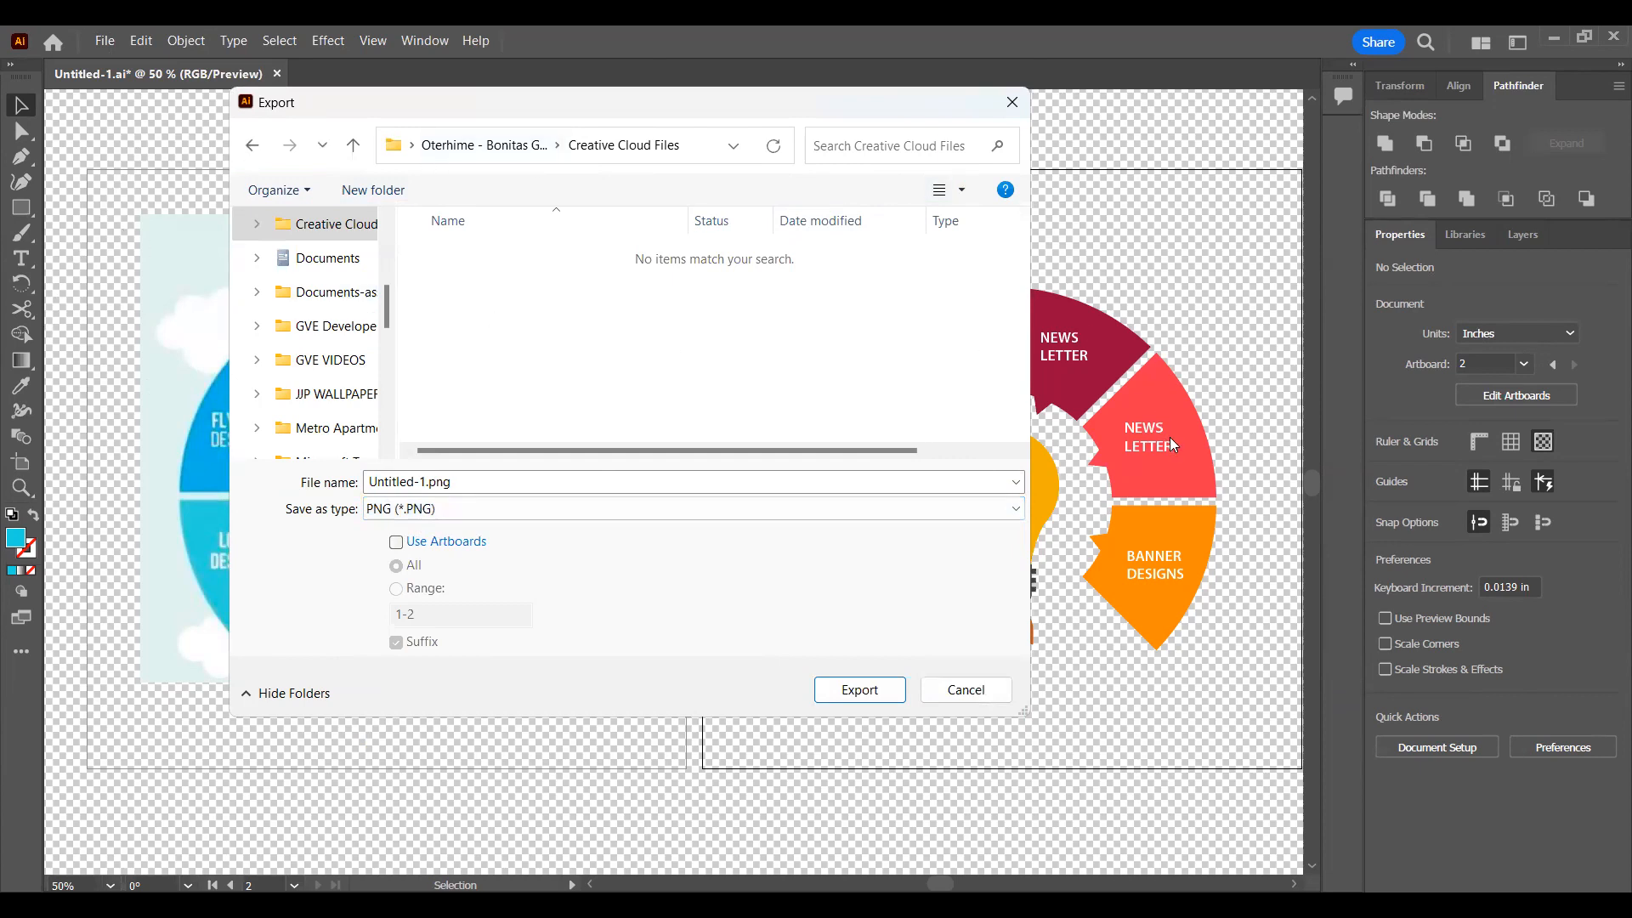
Step: Export Untitled-1.png using artboards, with the range limited to artboard 2 and the suffix turned off
{"action": "left_click", "coordinate": [434, 544]}
{"action": "left_click", "coordinate": [397, 588]}
{"action": "left_click_drag", "start_coordinate": [408, 613], "coordinate": [398, 615]}
{"action": "key", "text": "BackSpace"}
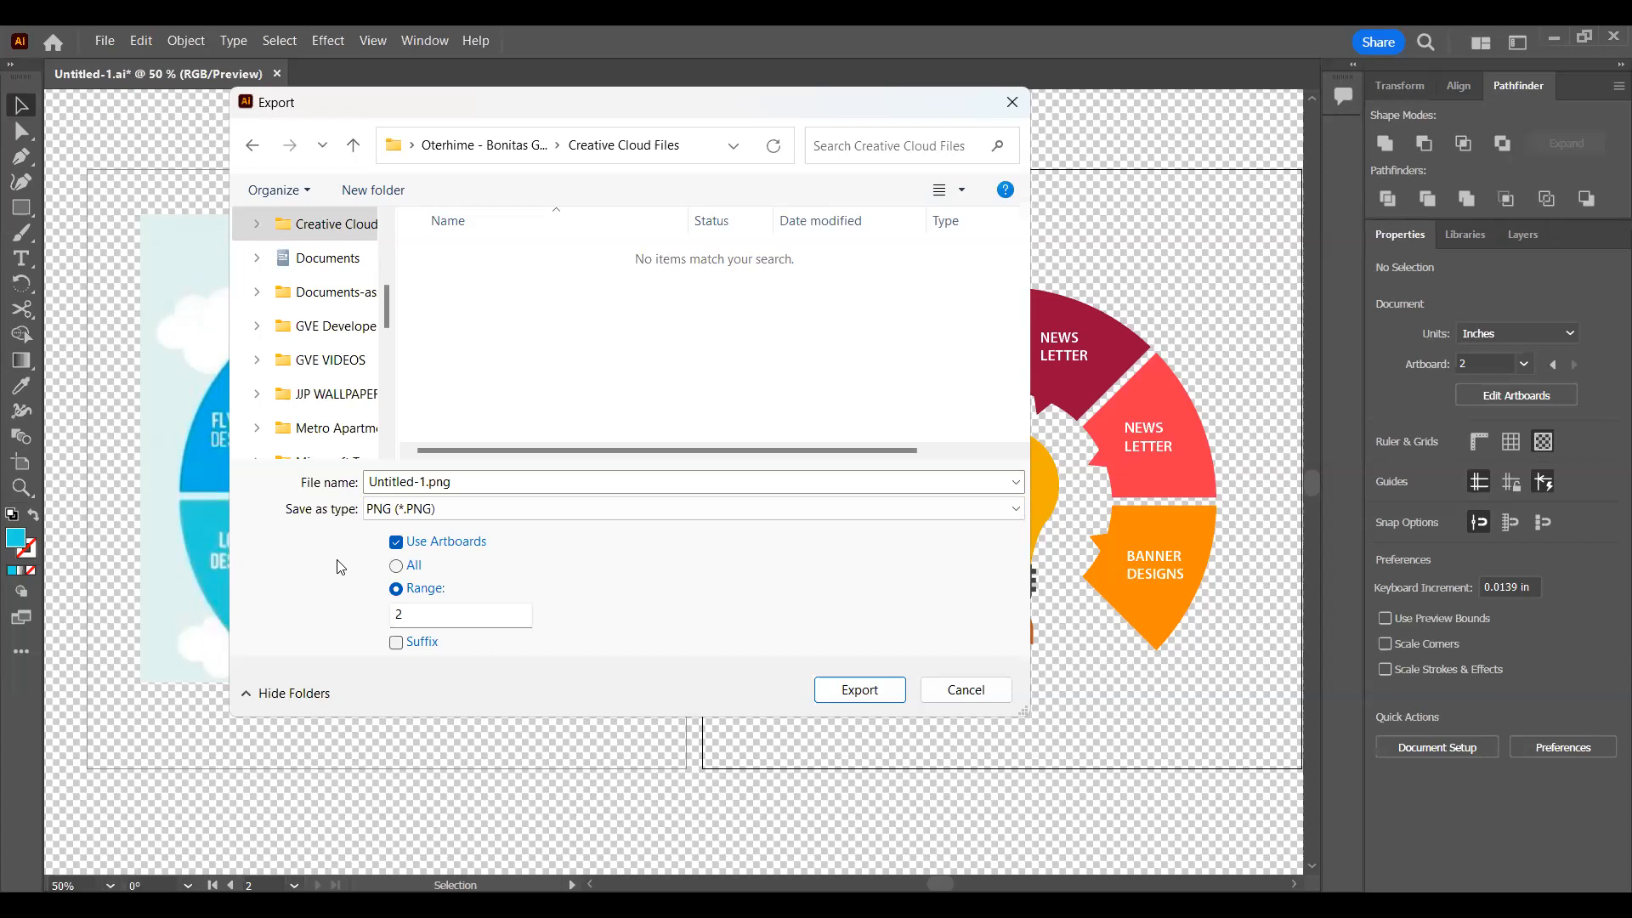
{"action": "left_click", "coordinate": [861, 693]}
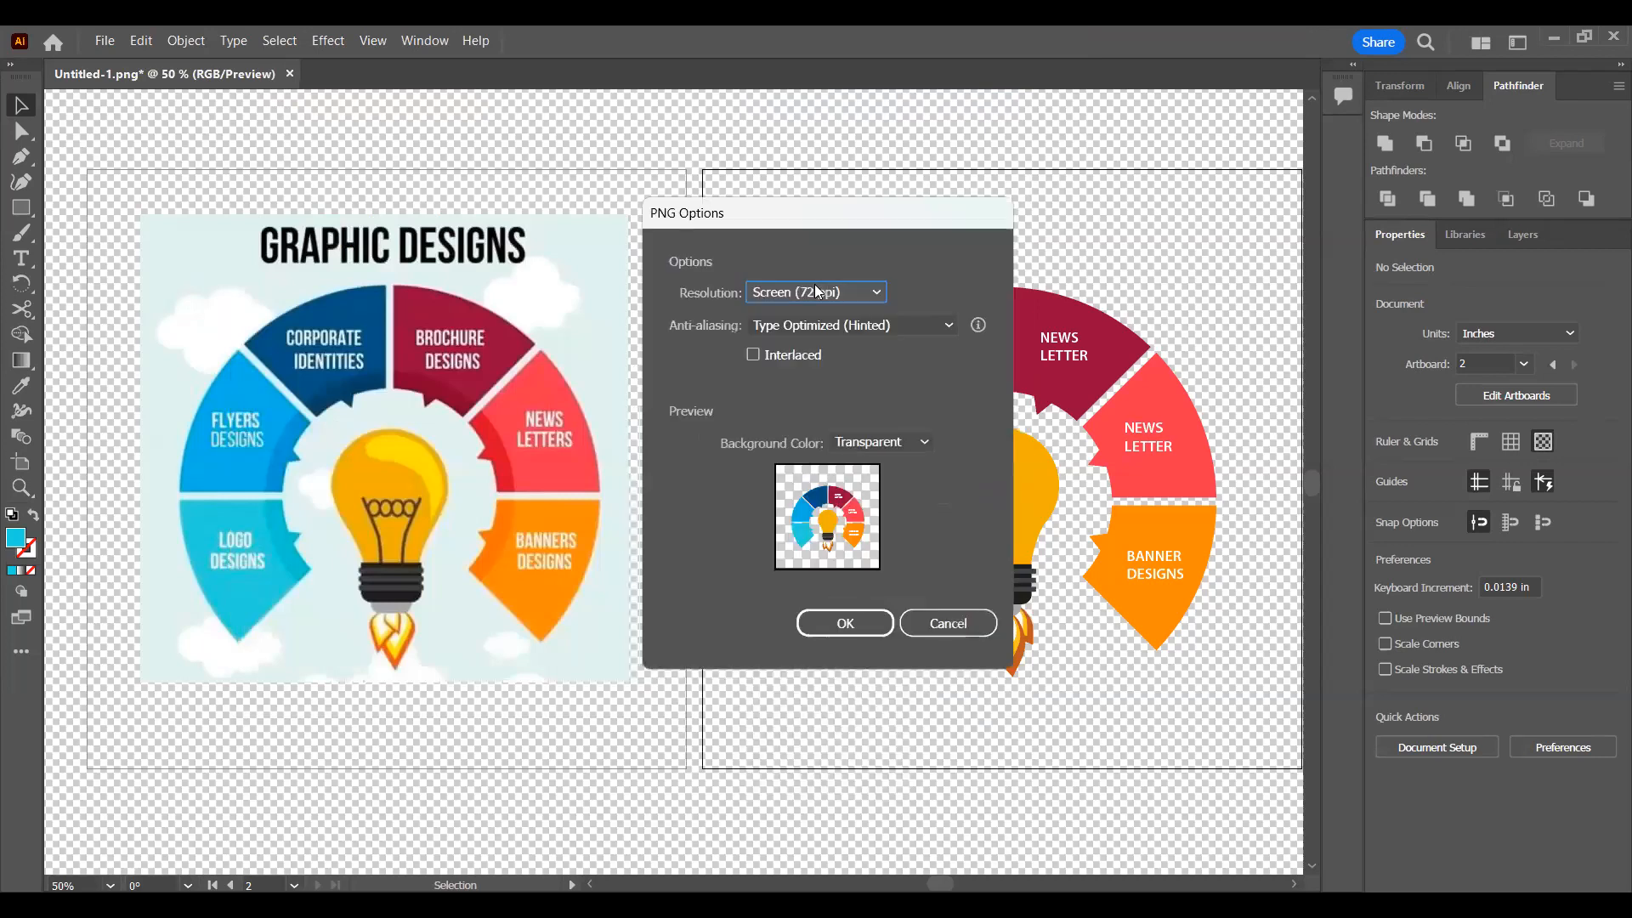
Step: Set the PNG resolution to High (300 ppi), keep Type Optimized (Hinted) anti-aliasing and the Transparent background, and confirm the export
{"action": "left_click", "coordinate": [816, 291]}
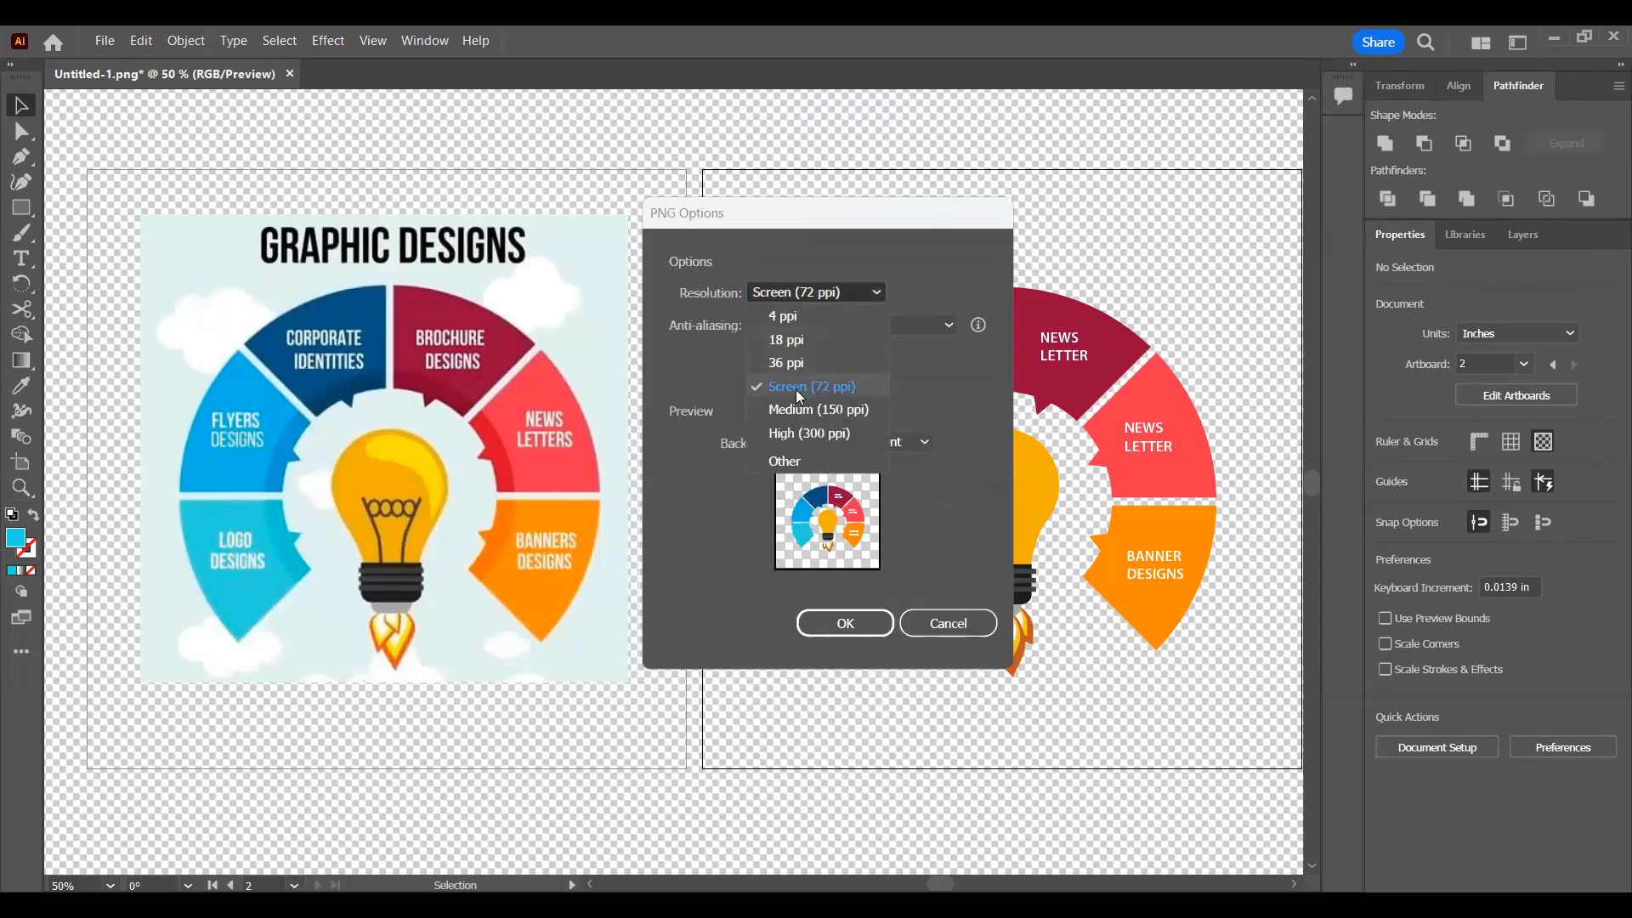
{"action": "left_click", "coordinate": [818, 434]}
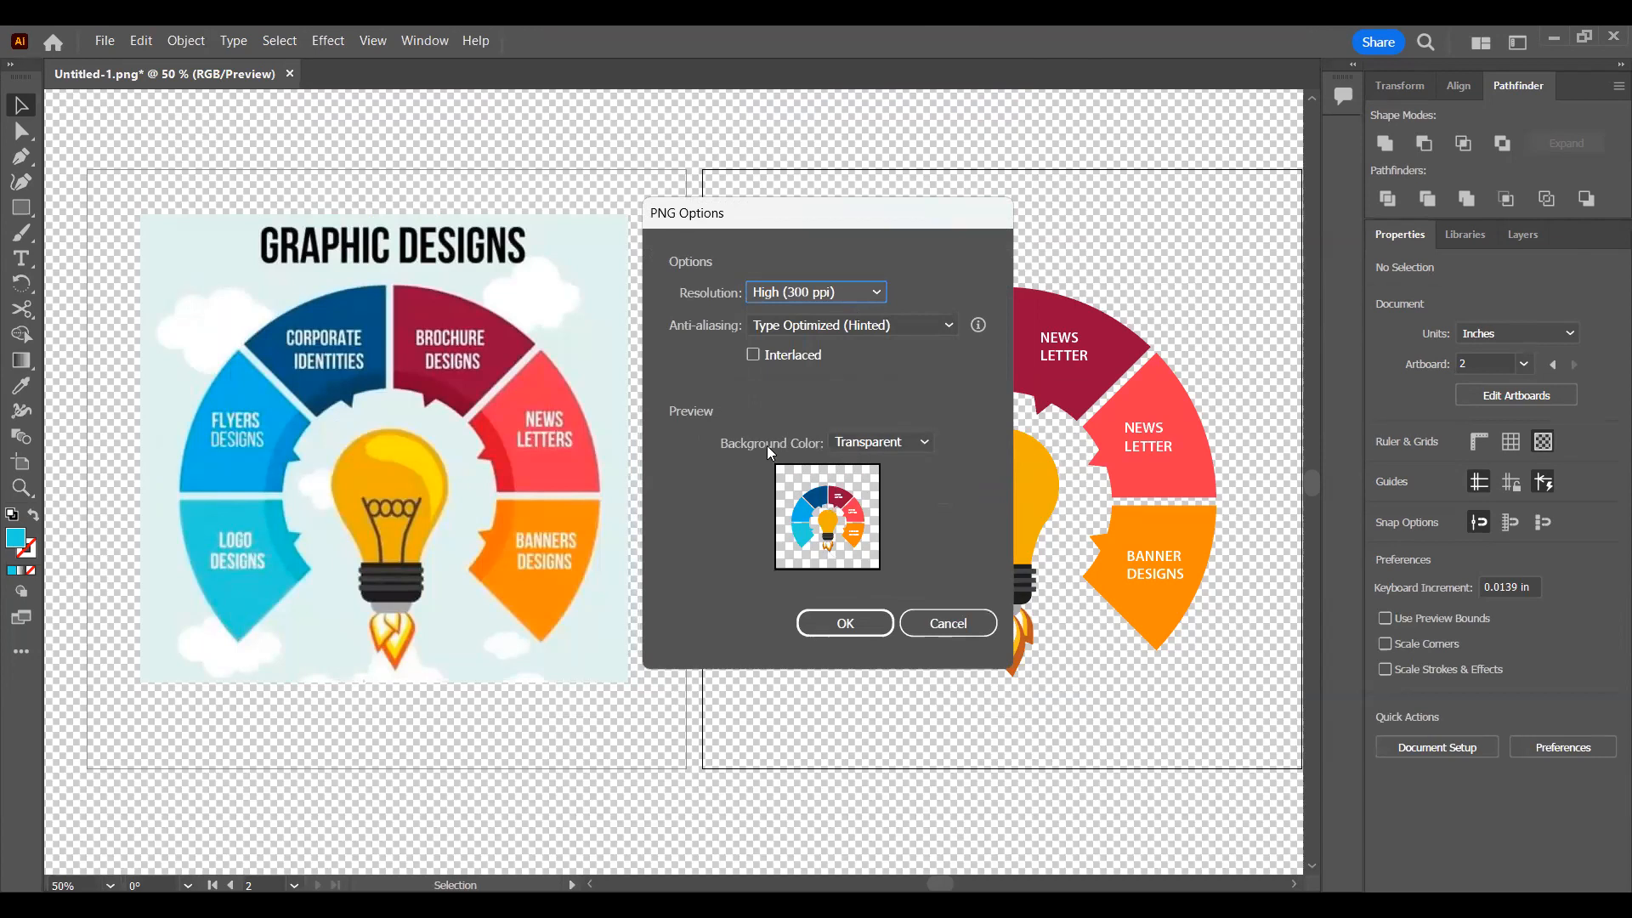
{"action": "left_click", "coordinate": [853, 444]}
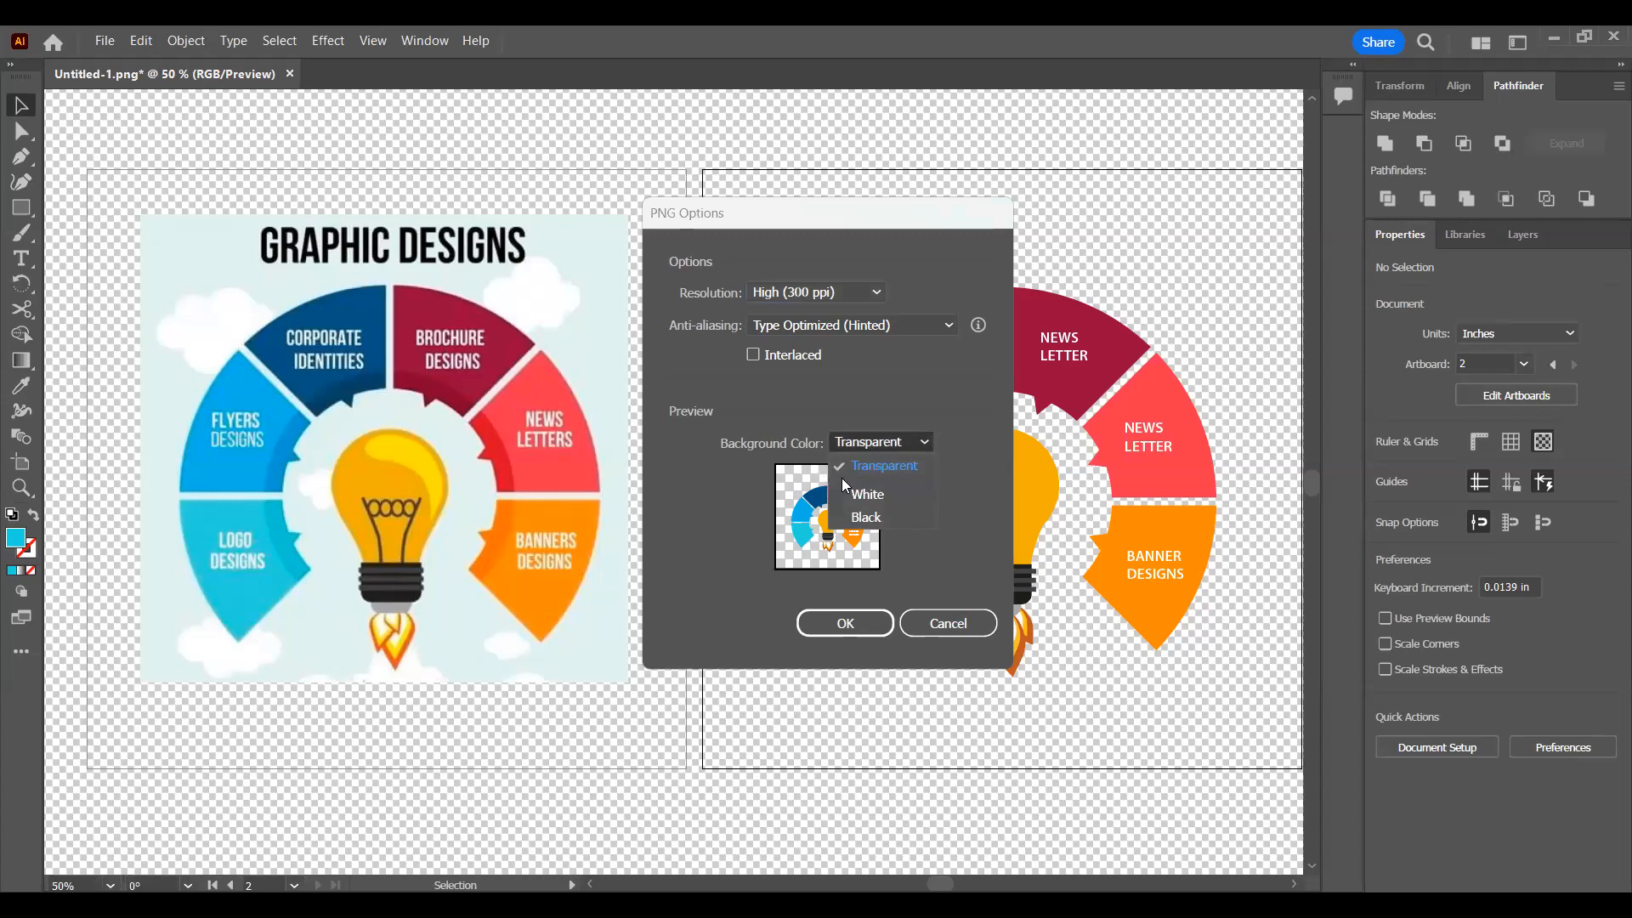
{"action": "left_click", "coordinate": [894, 444]}
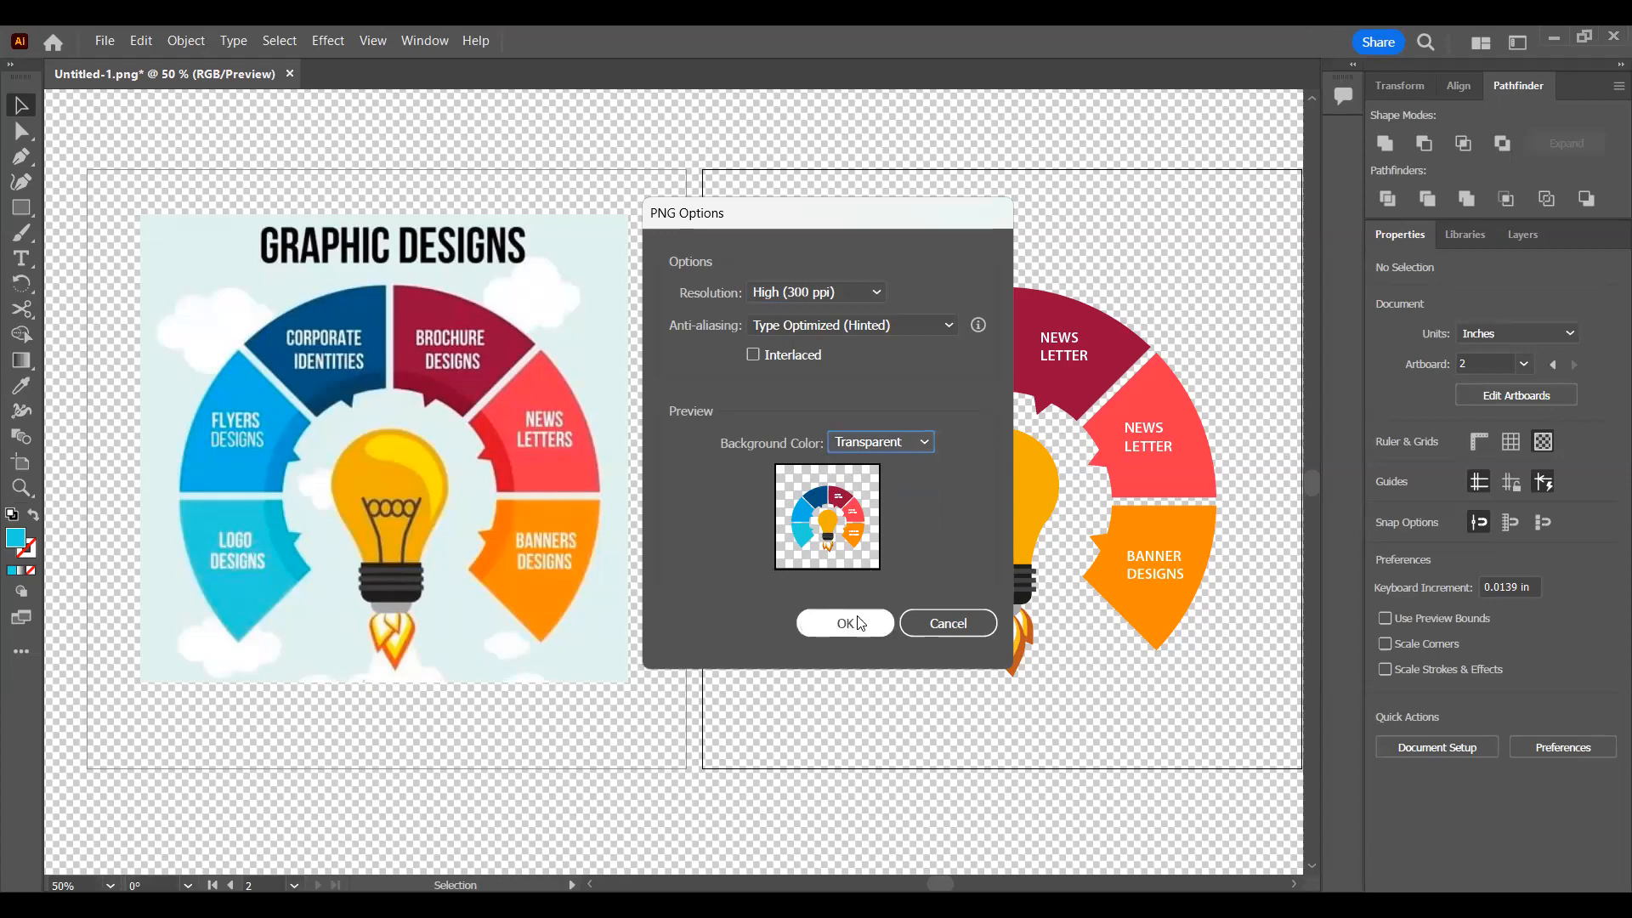
{"action": "left_click", "coordinate": [809, 332]}
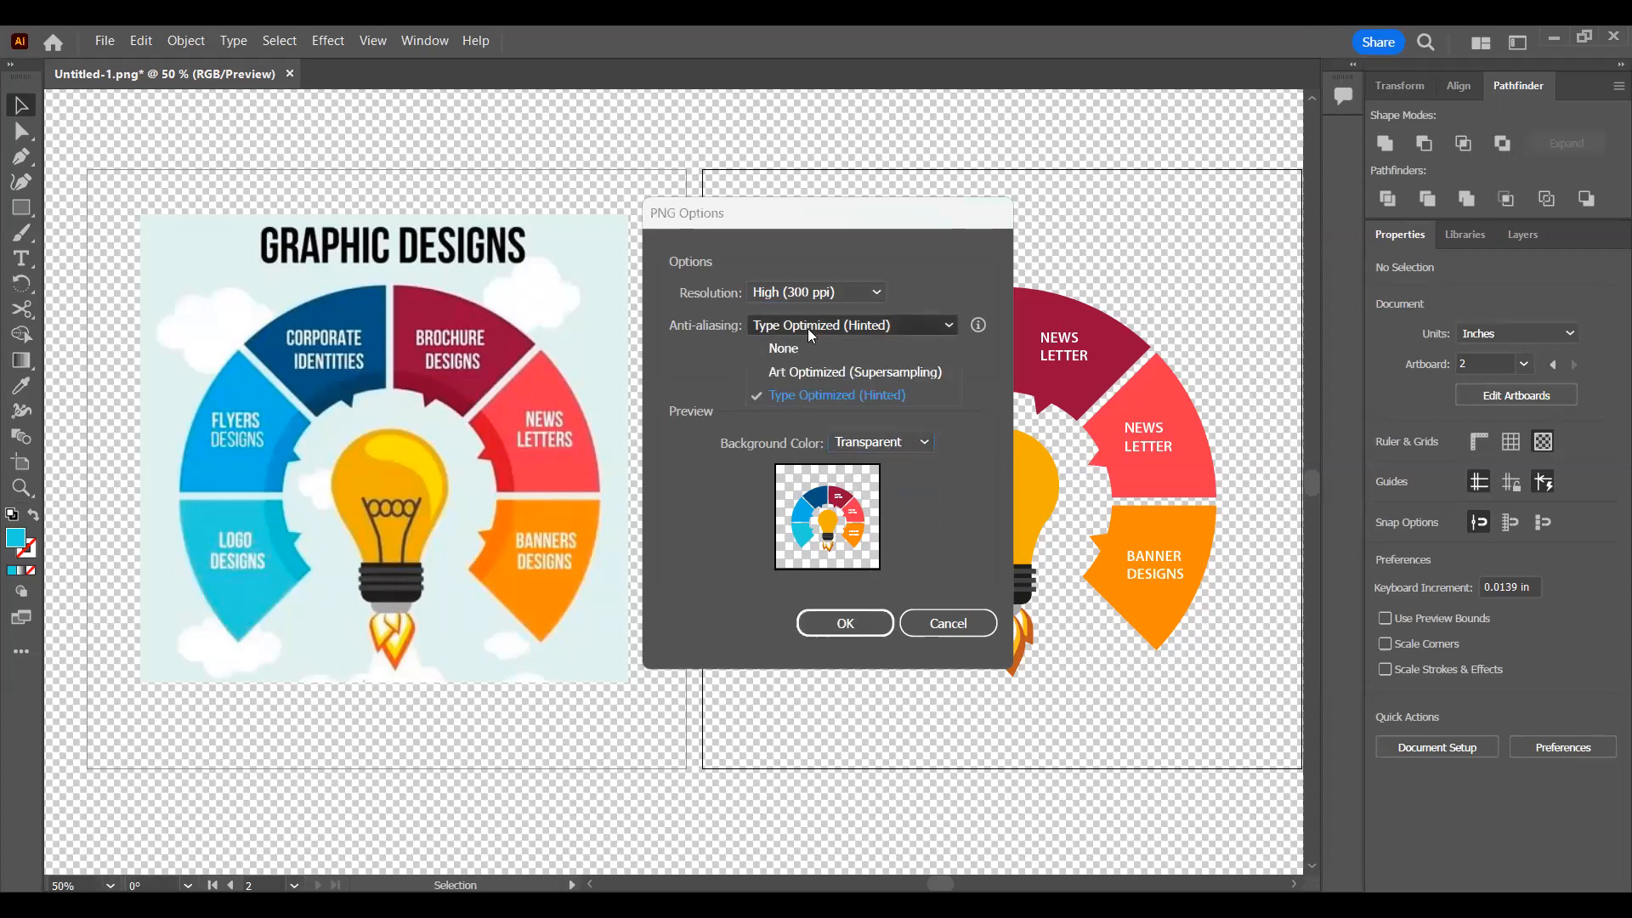
{"action": "left_click", "coordinate": [837, 324]}
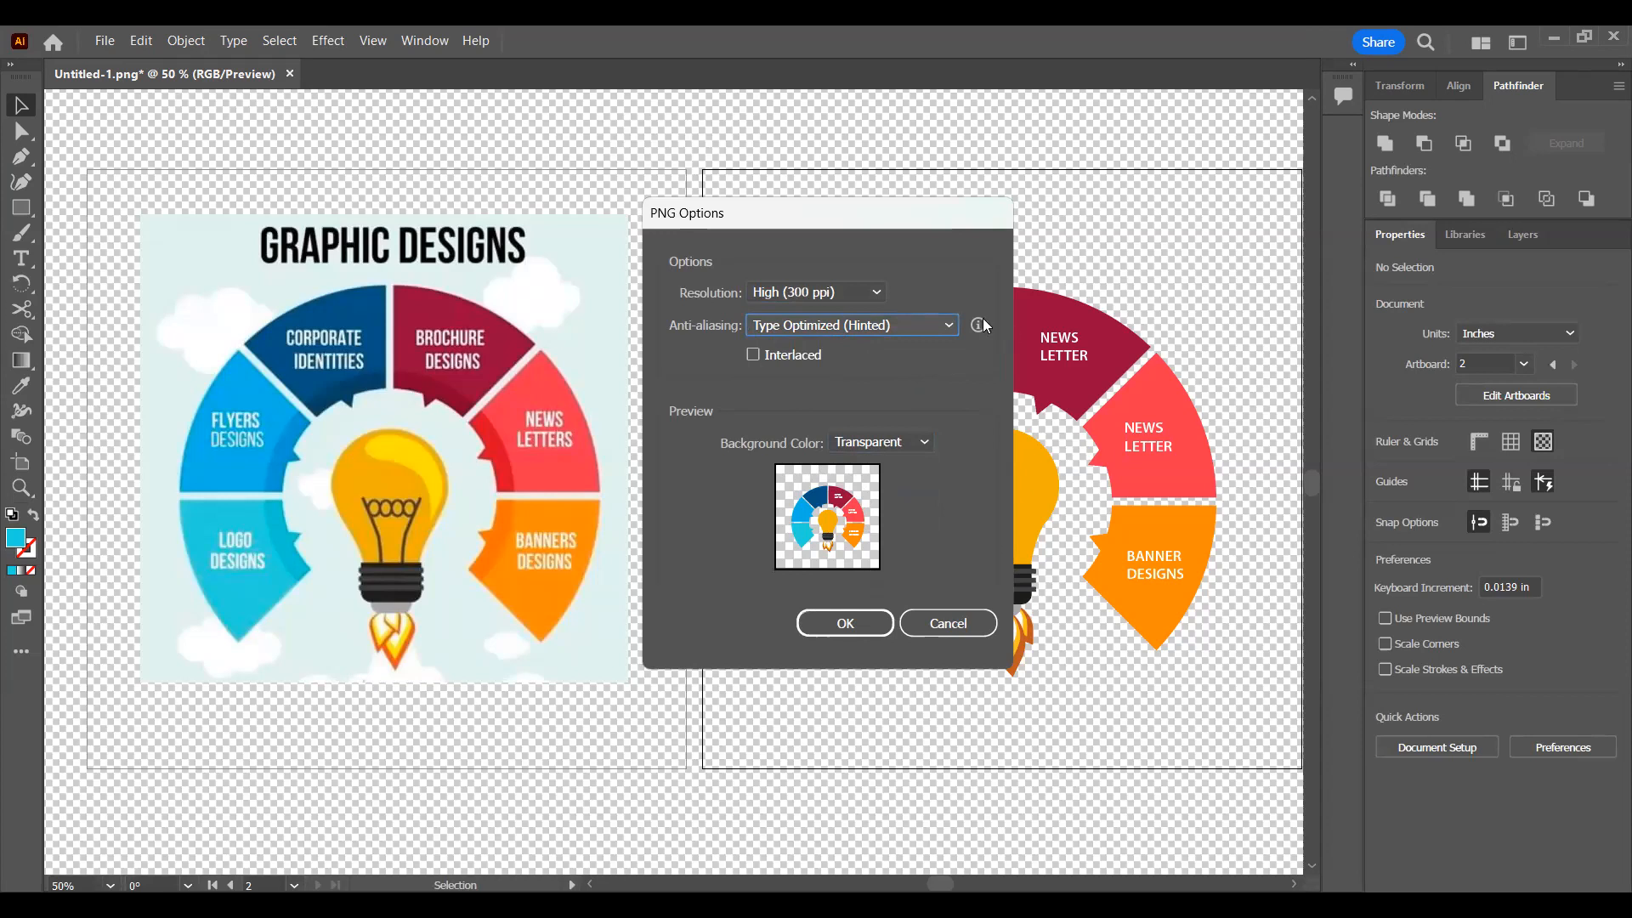
{"action": "left_click", "coordinate": [875, 622]}
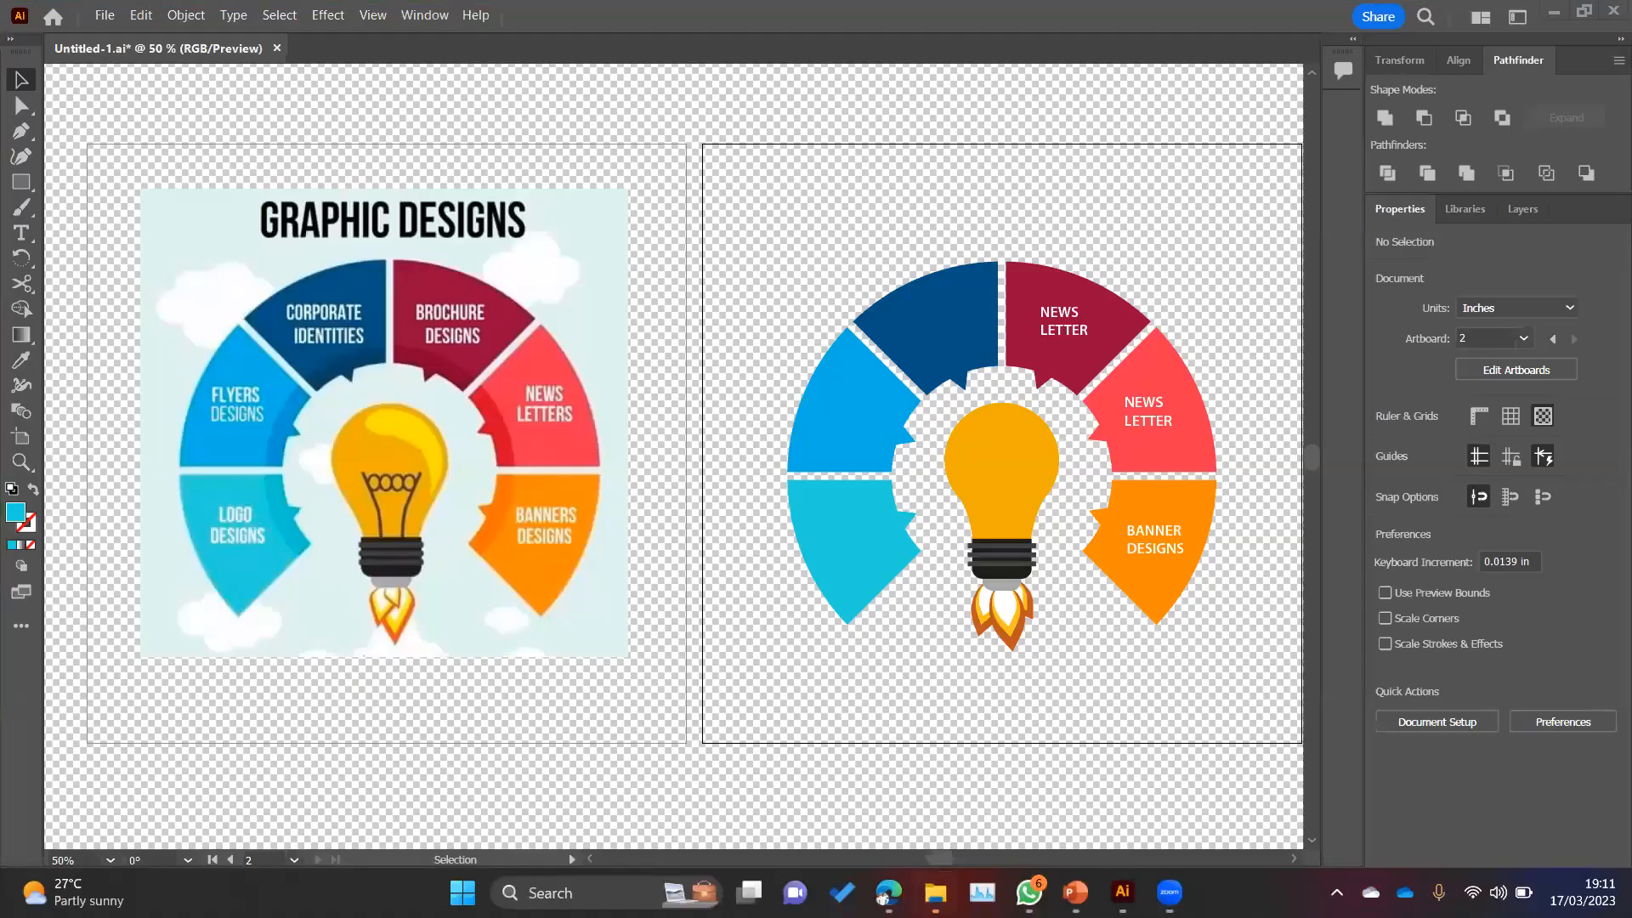
Step: Switch to File Explorer and look through the Documents folder and its ADOBE subfolder for the exported file
{"action": "left_click", "coordinate": [935, 892]}
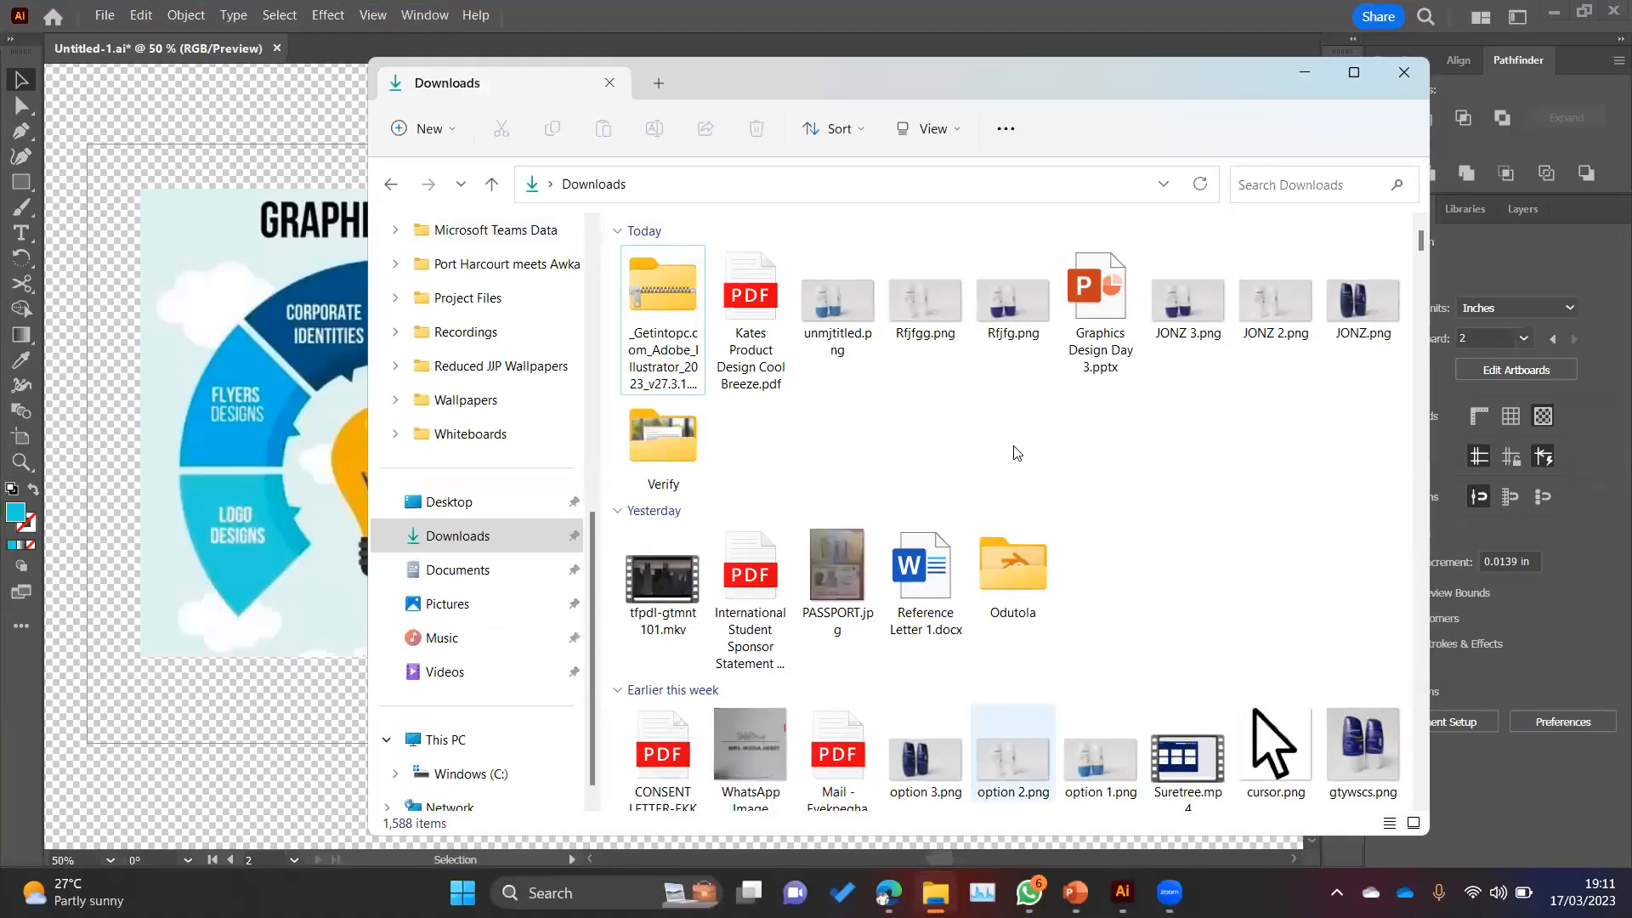
{"action": "left_click", "coordinate": [502, 571]}
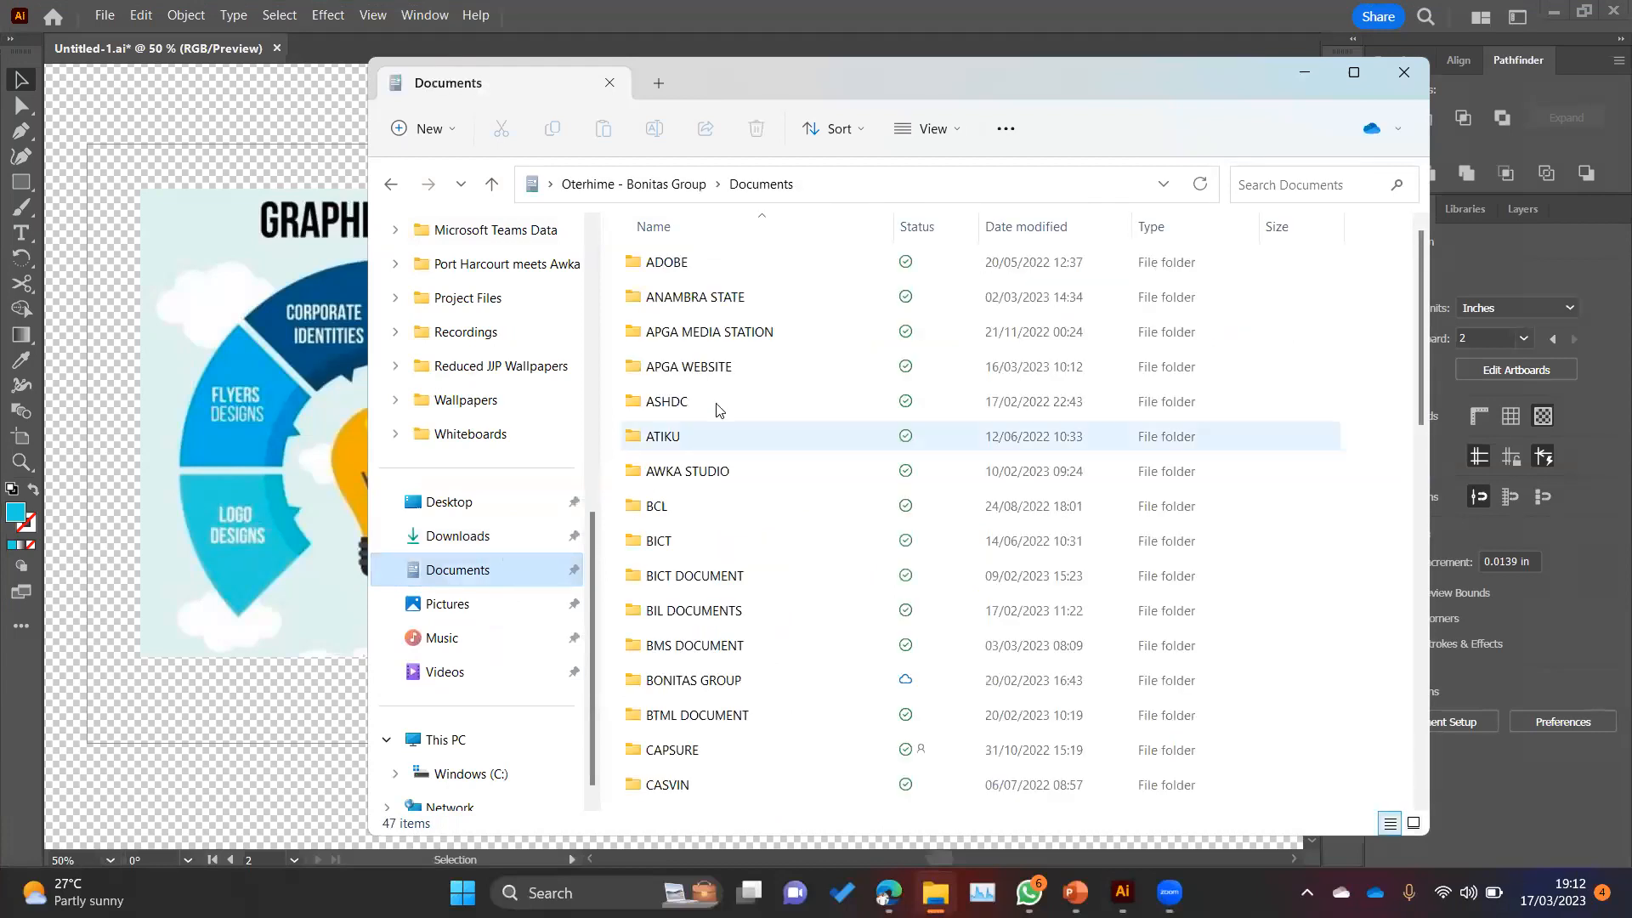
{"action": "left_click", "coordinate": [710, 266]}
{"action": "scroll", "coordinate": [709, 551], "scroll_direction": "down", "scroll_amount": 1}
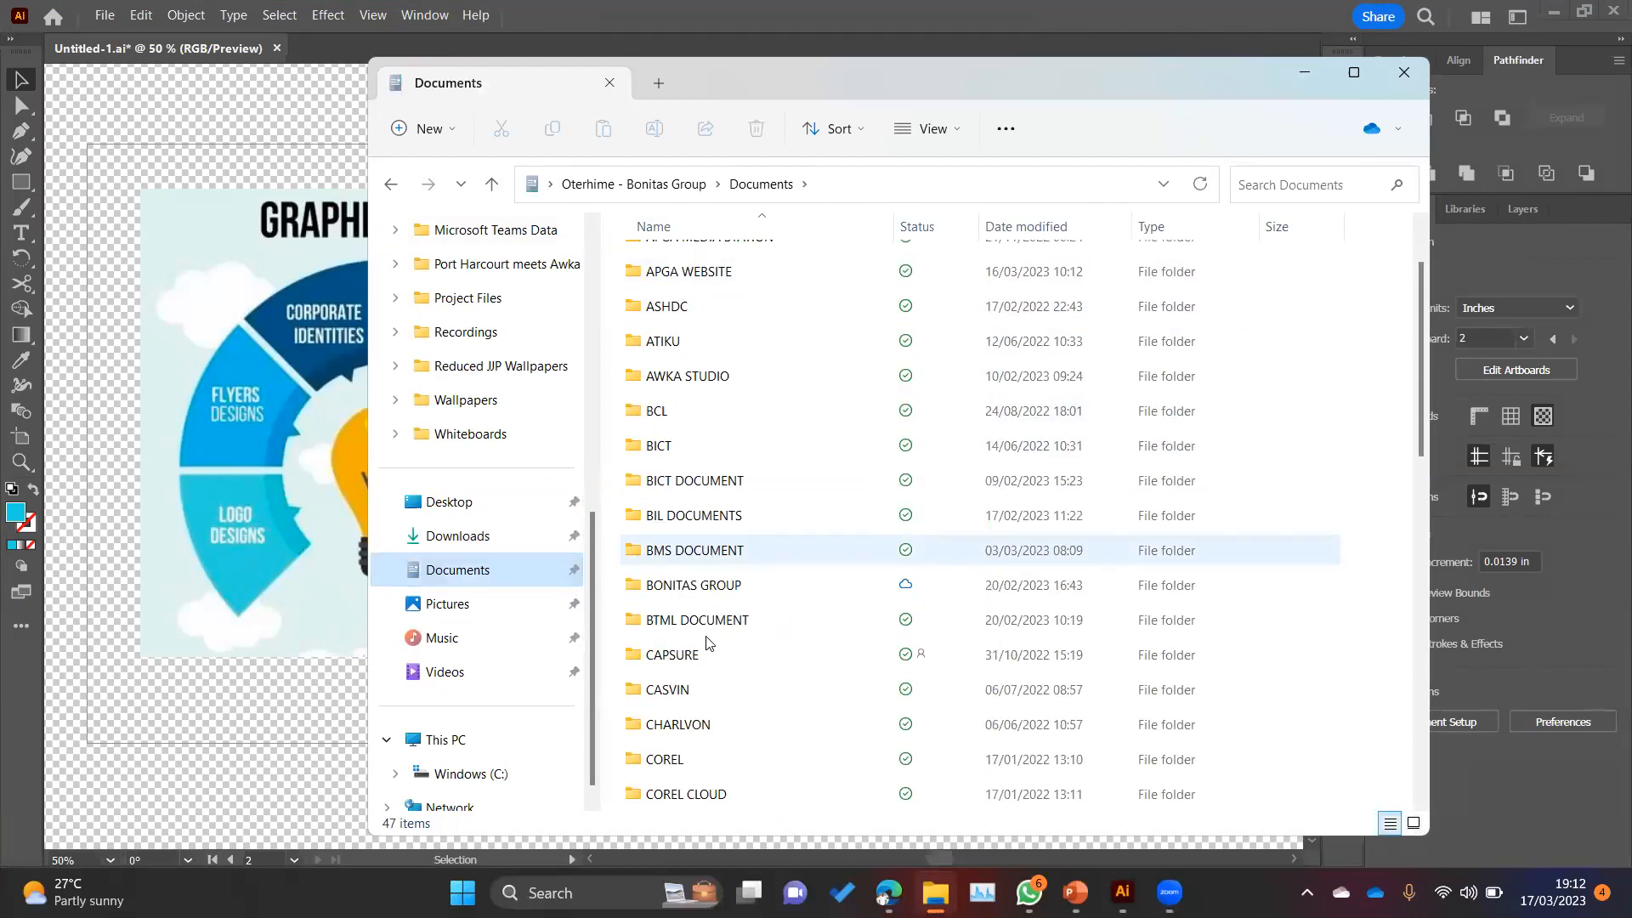
{"action": "scroll", "coordinate": [720, 786], "scroll_direction": "down", "scroll_amount": 1}
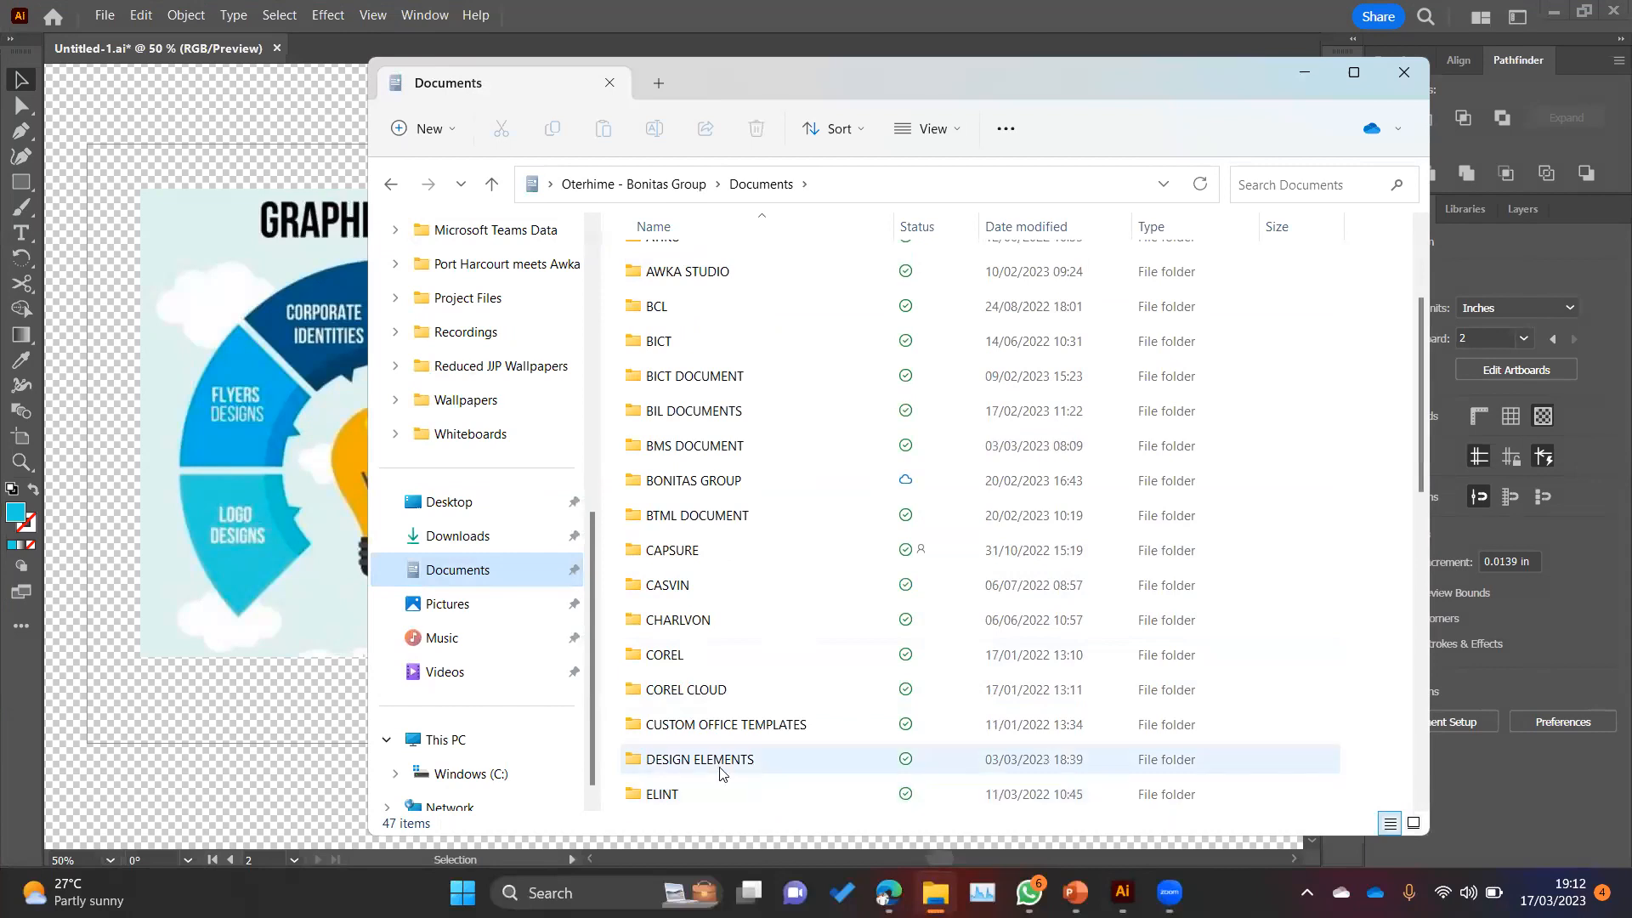
{"action": "scroll", "coordinate": [721, 775], "scroll_direction": "down", "scroll_amount": 1}
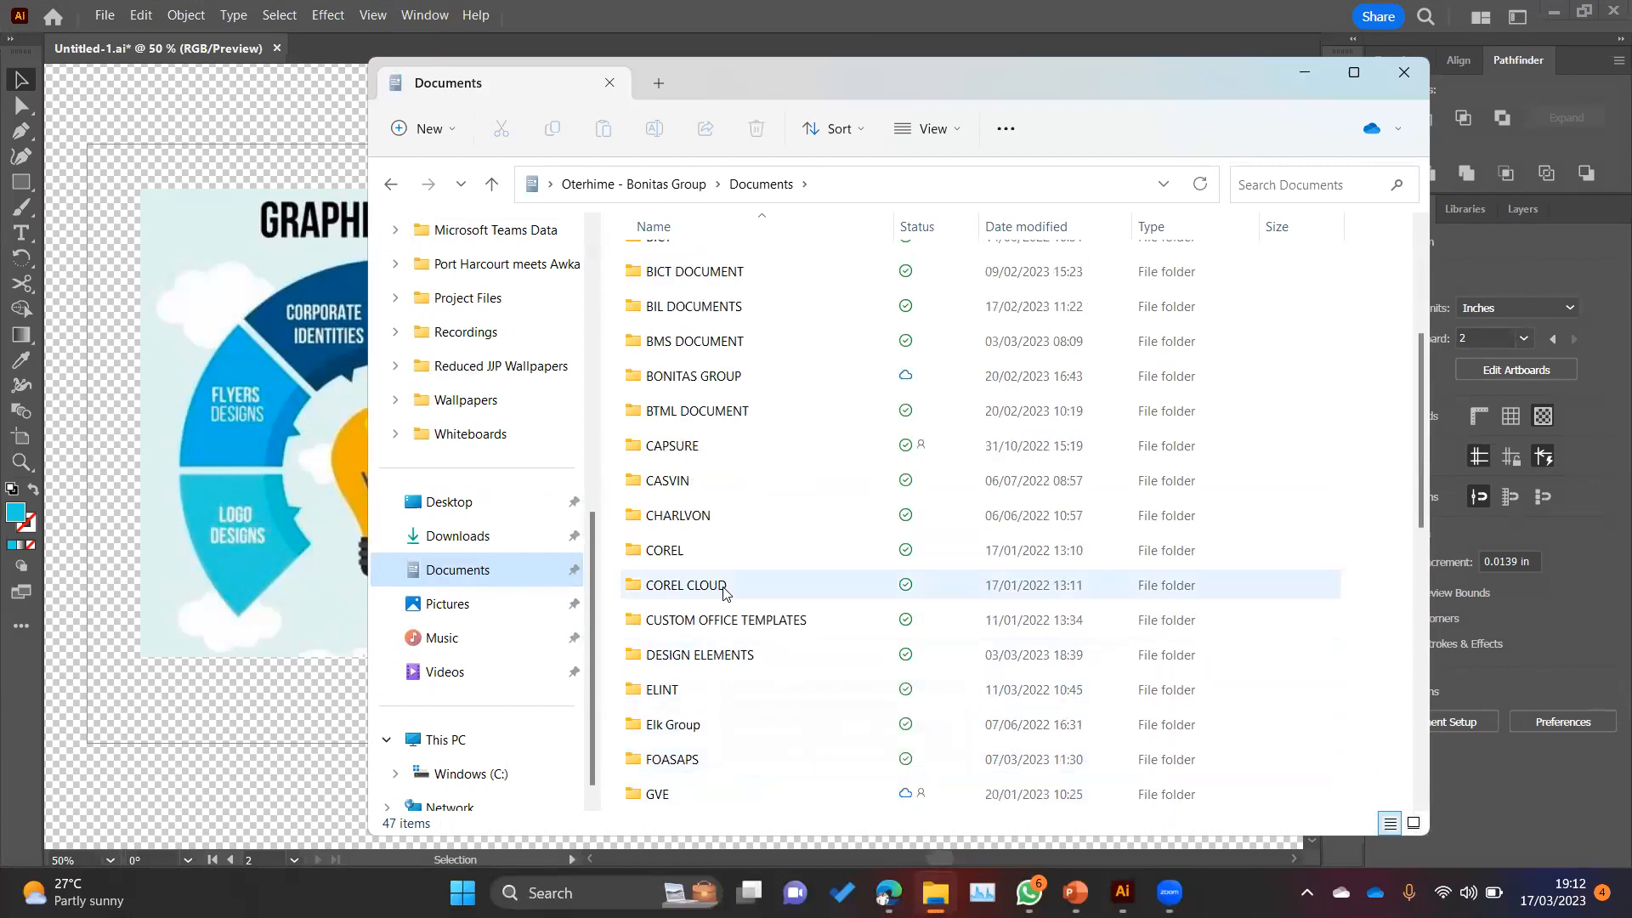
{"action": "scroll", "coordinate": [729, 595], "scroll_direction": "up", "scroll_amount": 3}
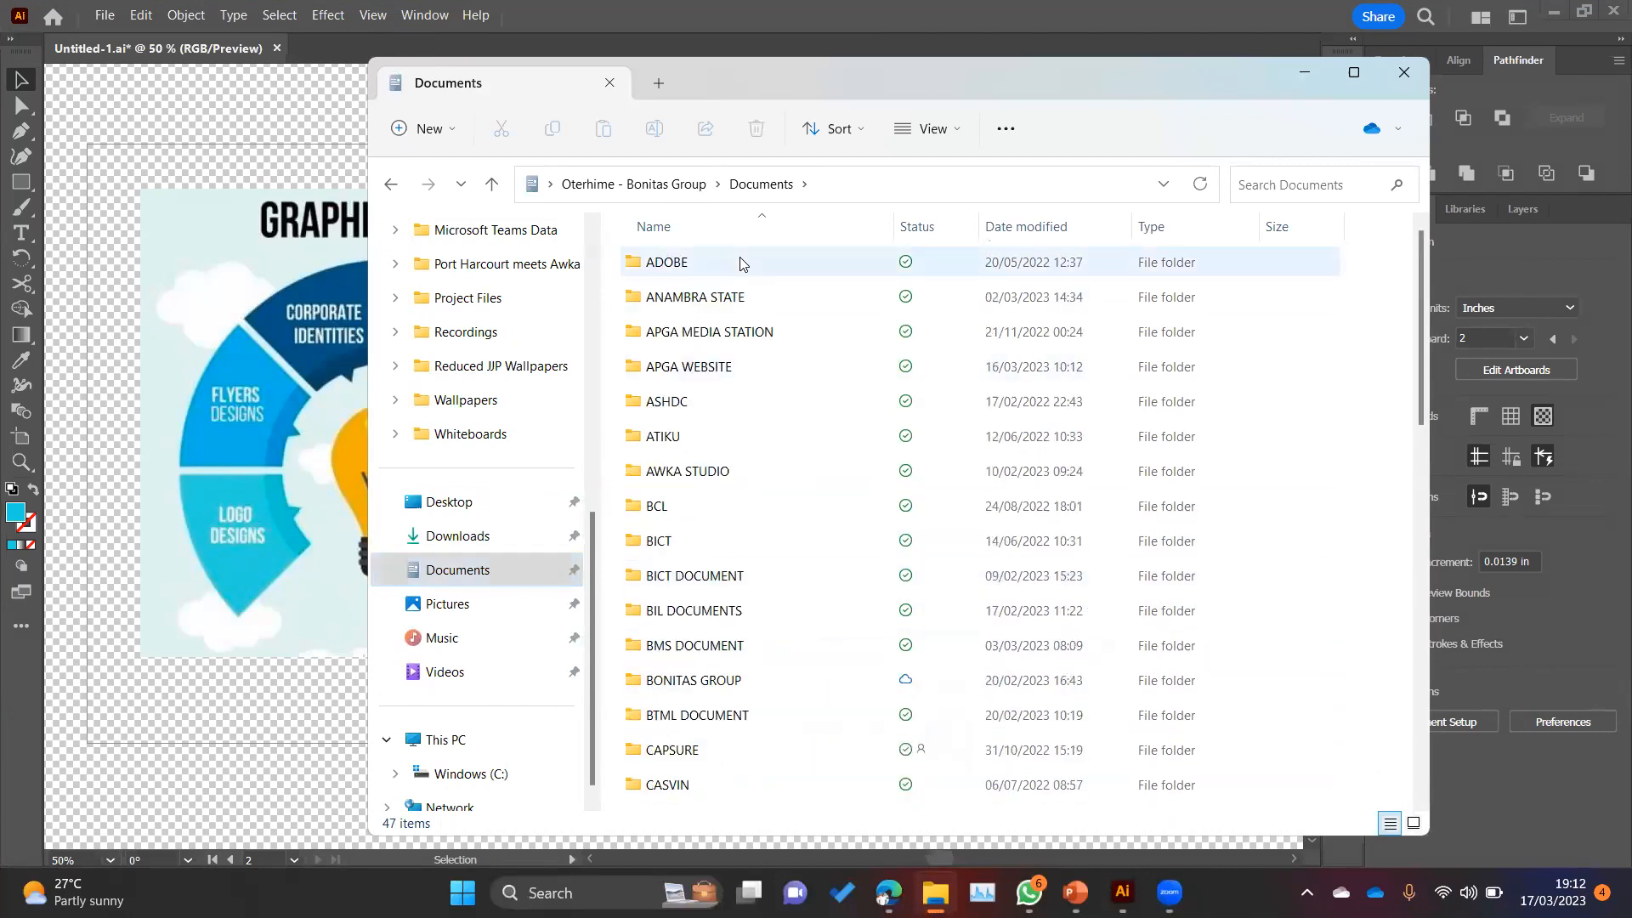
{"action": "double_click", "coordinate": [741, 261]}
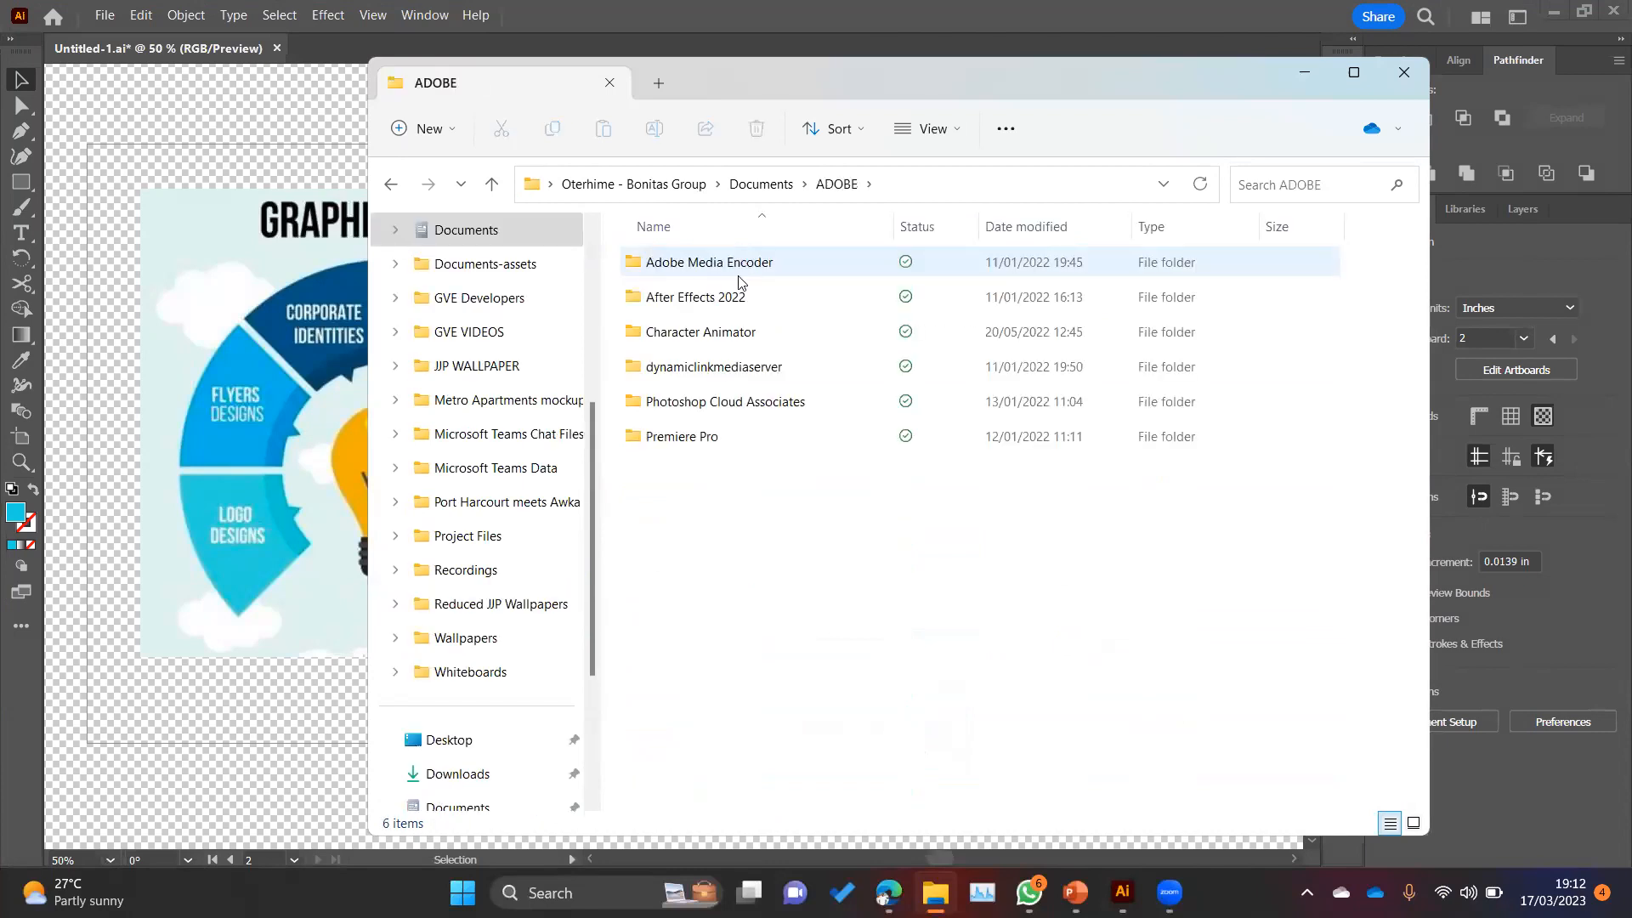
Step: Return to the Documents folder, look through its full folder list, and switch back to Illustrator
{"action": "left_click", "coordinate": [761, 184]}
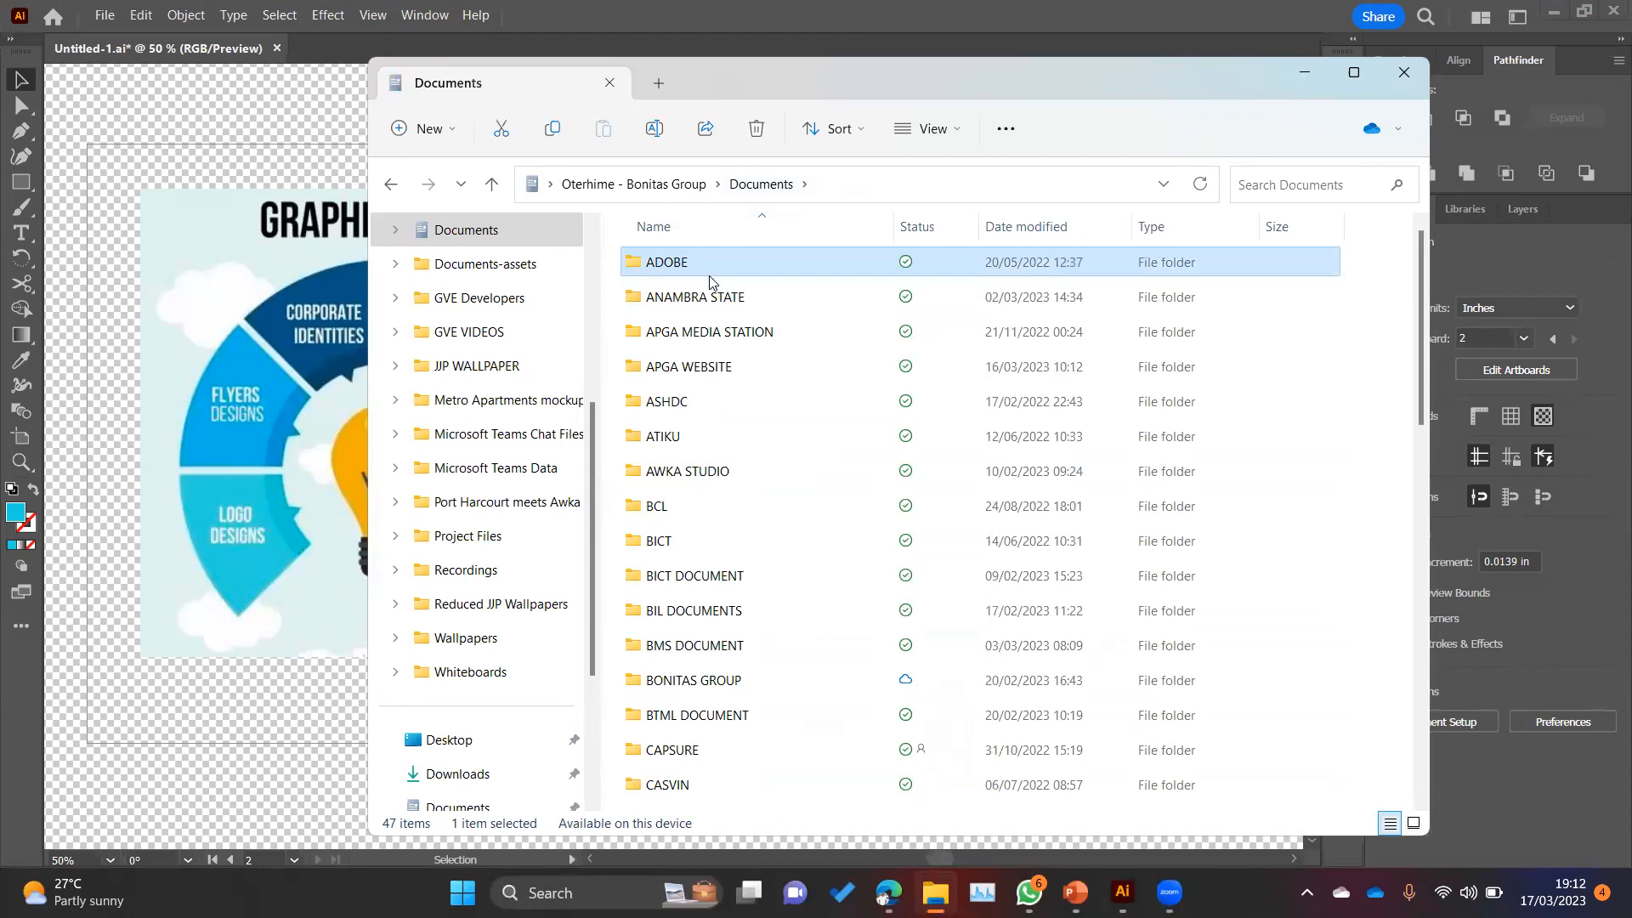
{"action": "scroll", "coordinate": [705, 463], "scroll_direction": "down", "scroll_amount": 3}
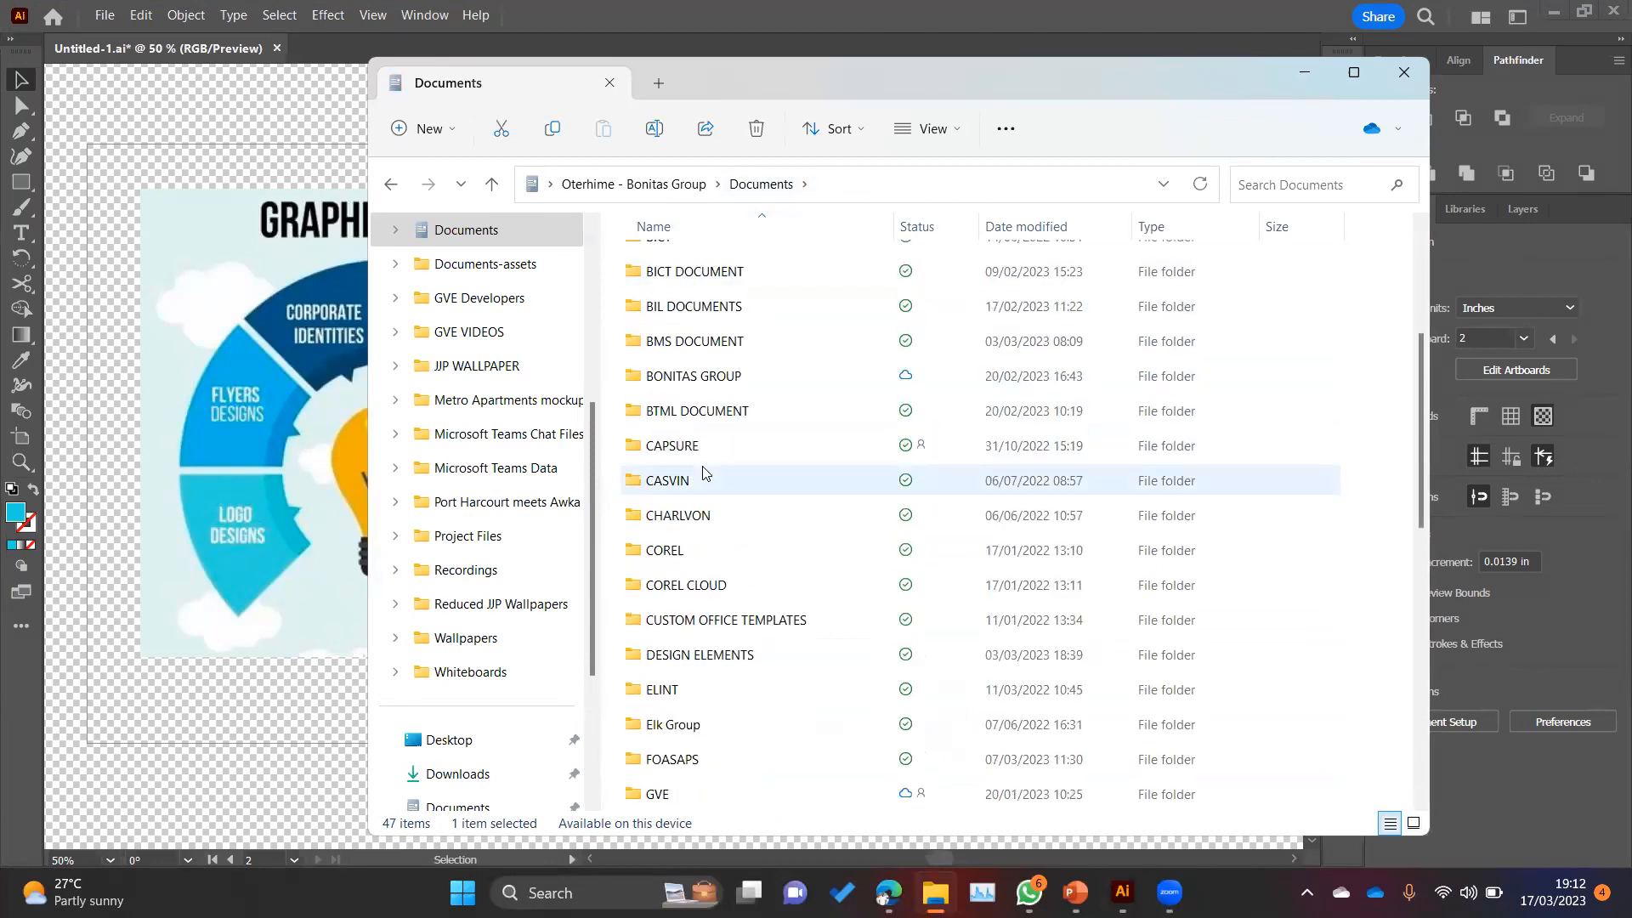
{"action": "scroll", "coordinate": [705, 472], "scroll_direction": "down", "scroll_amount": 1}
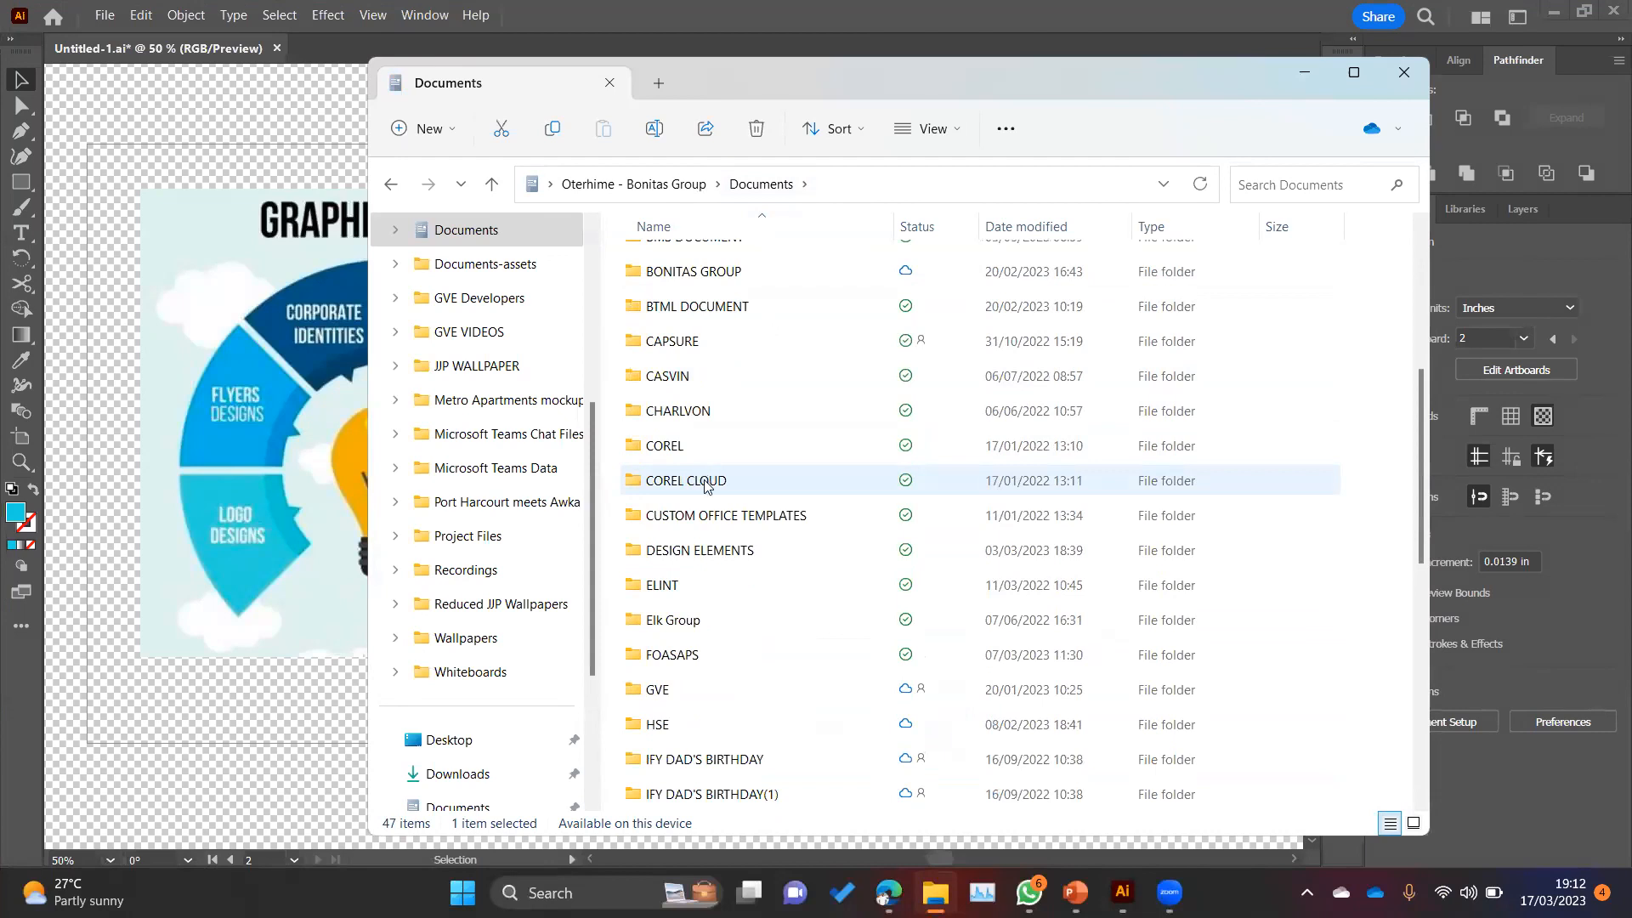
{"action": "scroll", "coordinate": [704, 480], "scroll_direction": "down", "scroll_amount": 7}
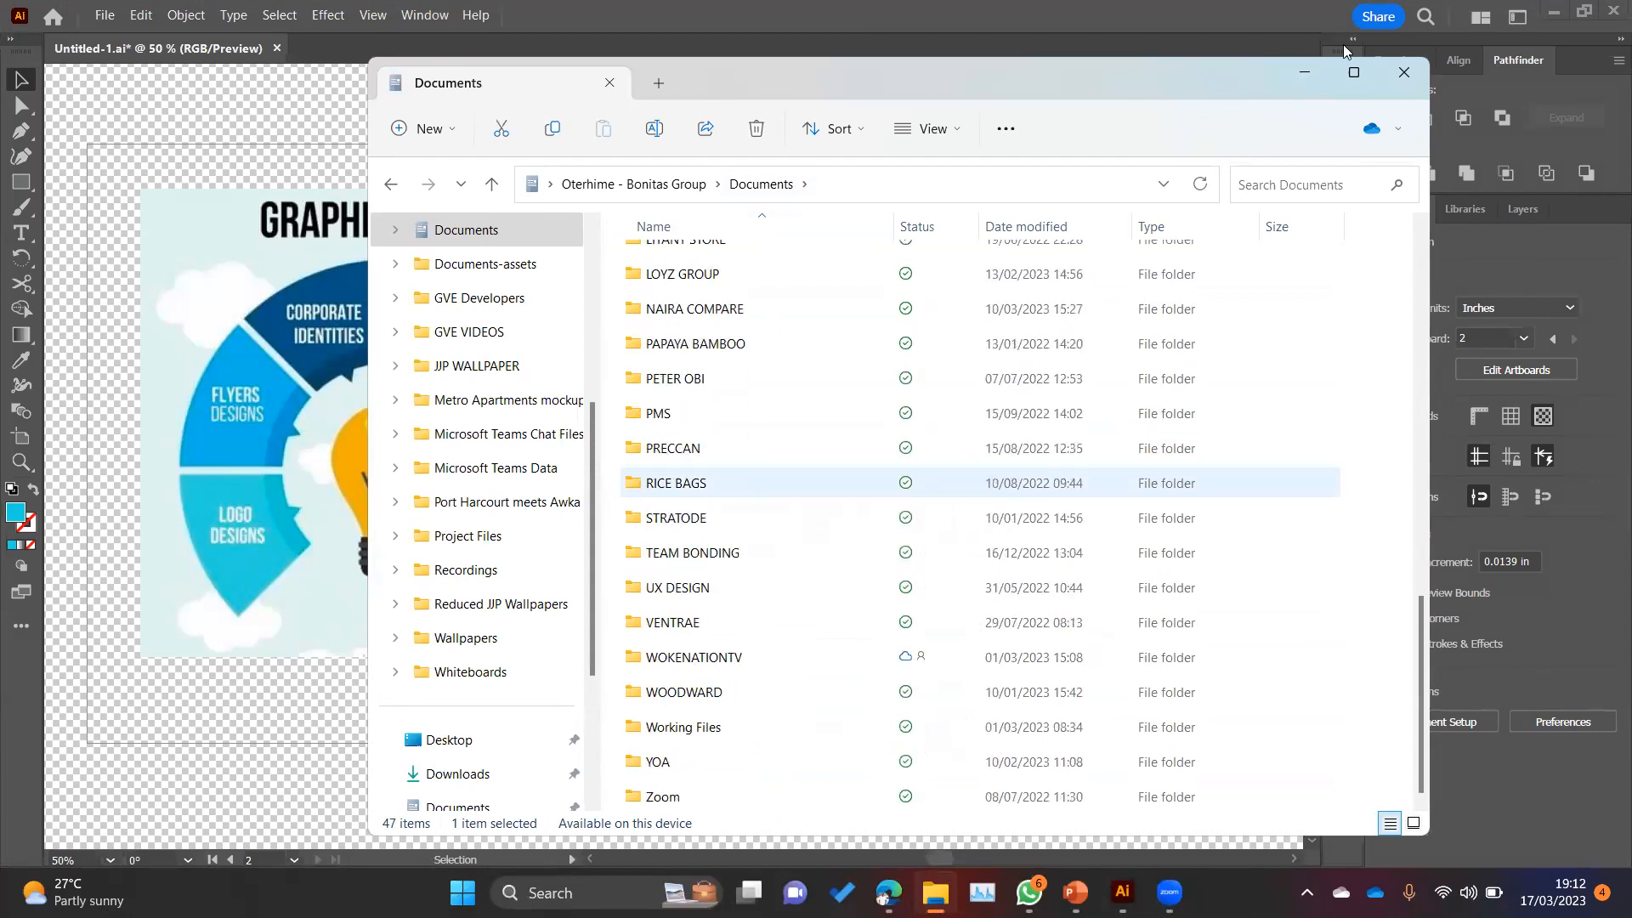
{"action": "scroll", "coordinate": [705, 480], "scroll_direction": "up", "scroll_amount": 6}
{"action": "key", "text": "Home"}
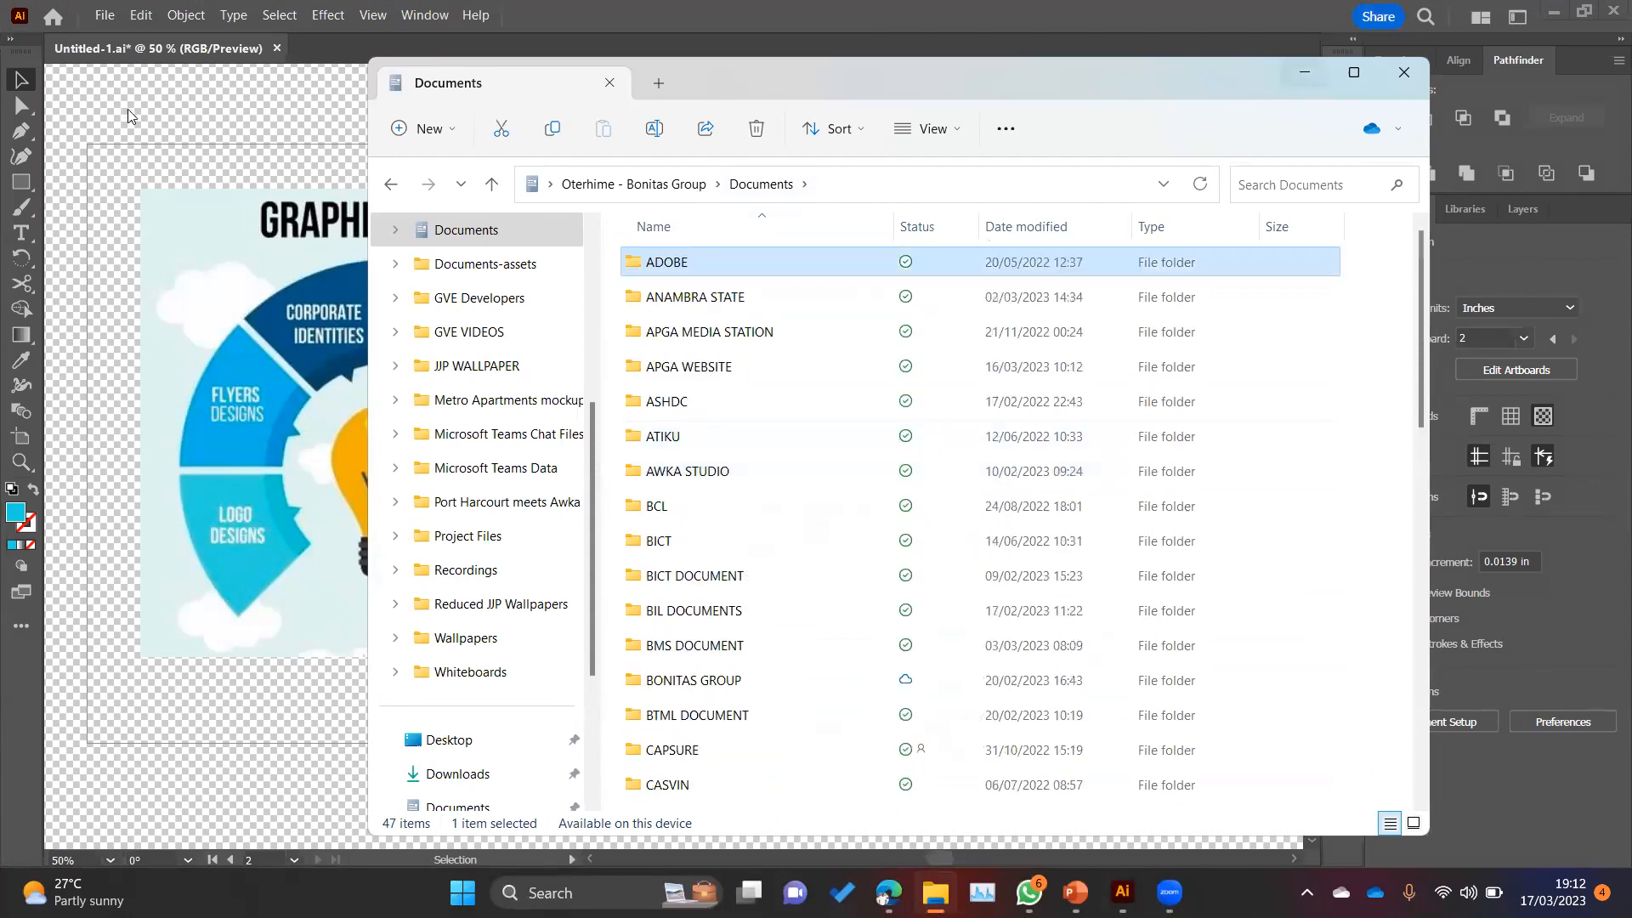
{"action": "left_click", "coordinate": [456, 496]}
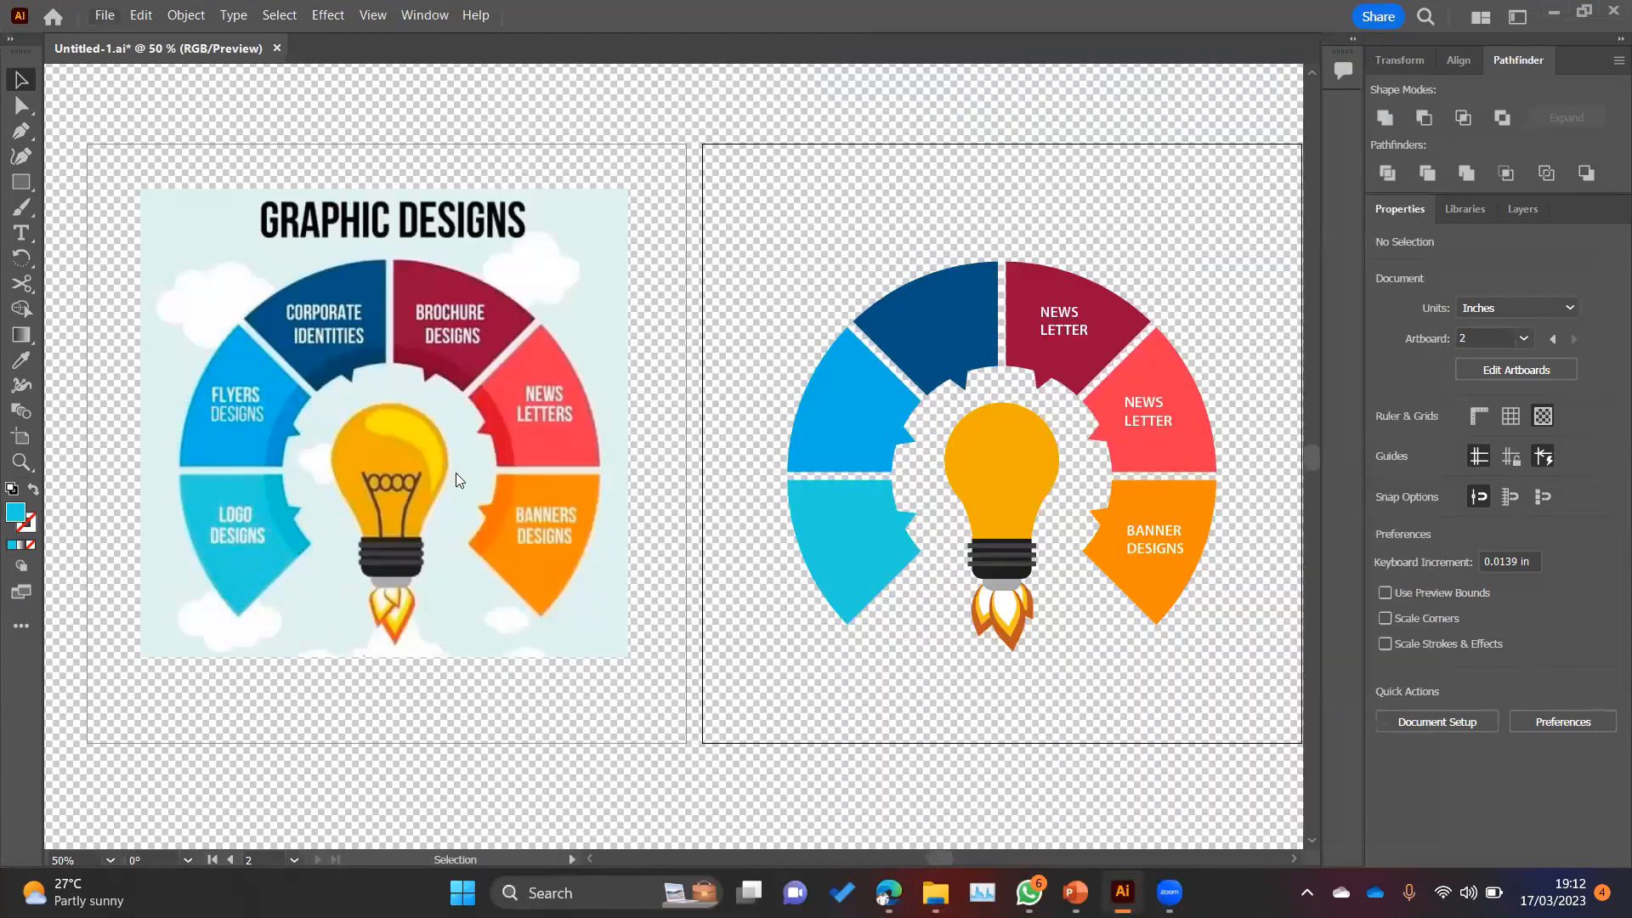
Step: Start another PNG export and list the folders next to Creative Cloud Files to check the save location
{"action": "key", "text": "alt+f"}
{"action": "left_click", "coordinate": [462, 472]}
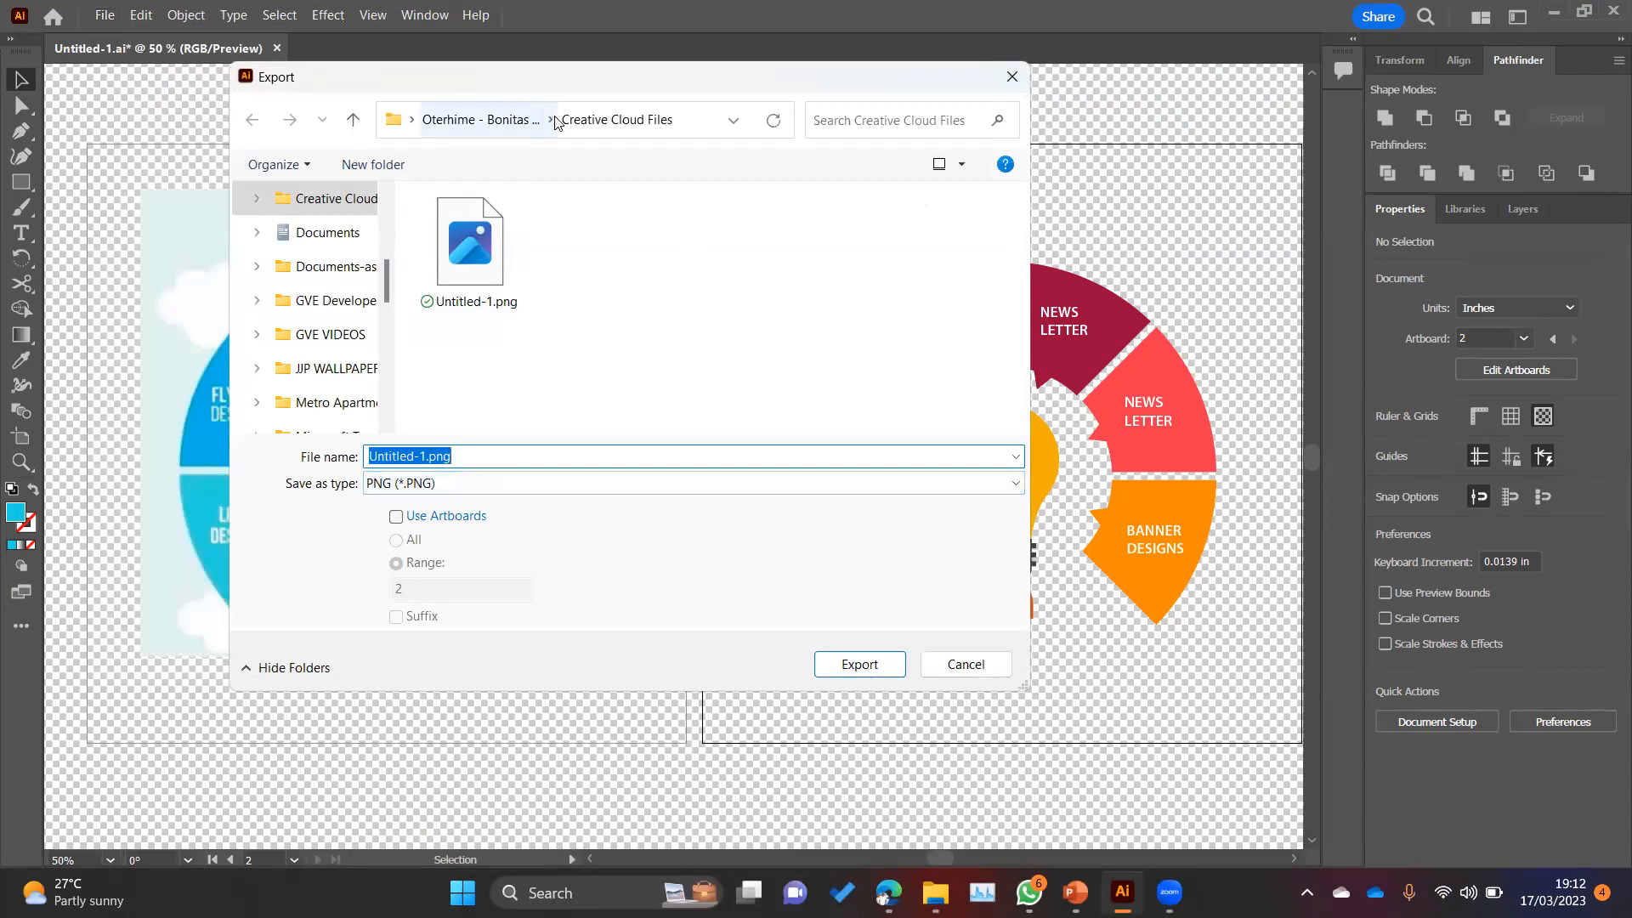
{"action": "left_click", "coordinate": [551, 120]}
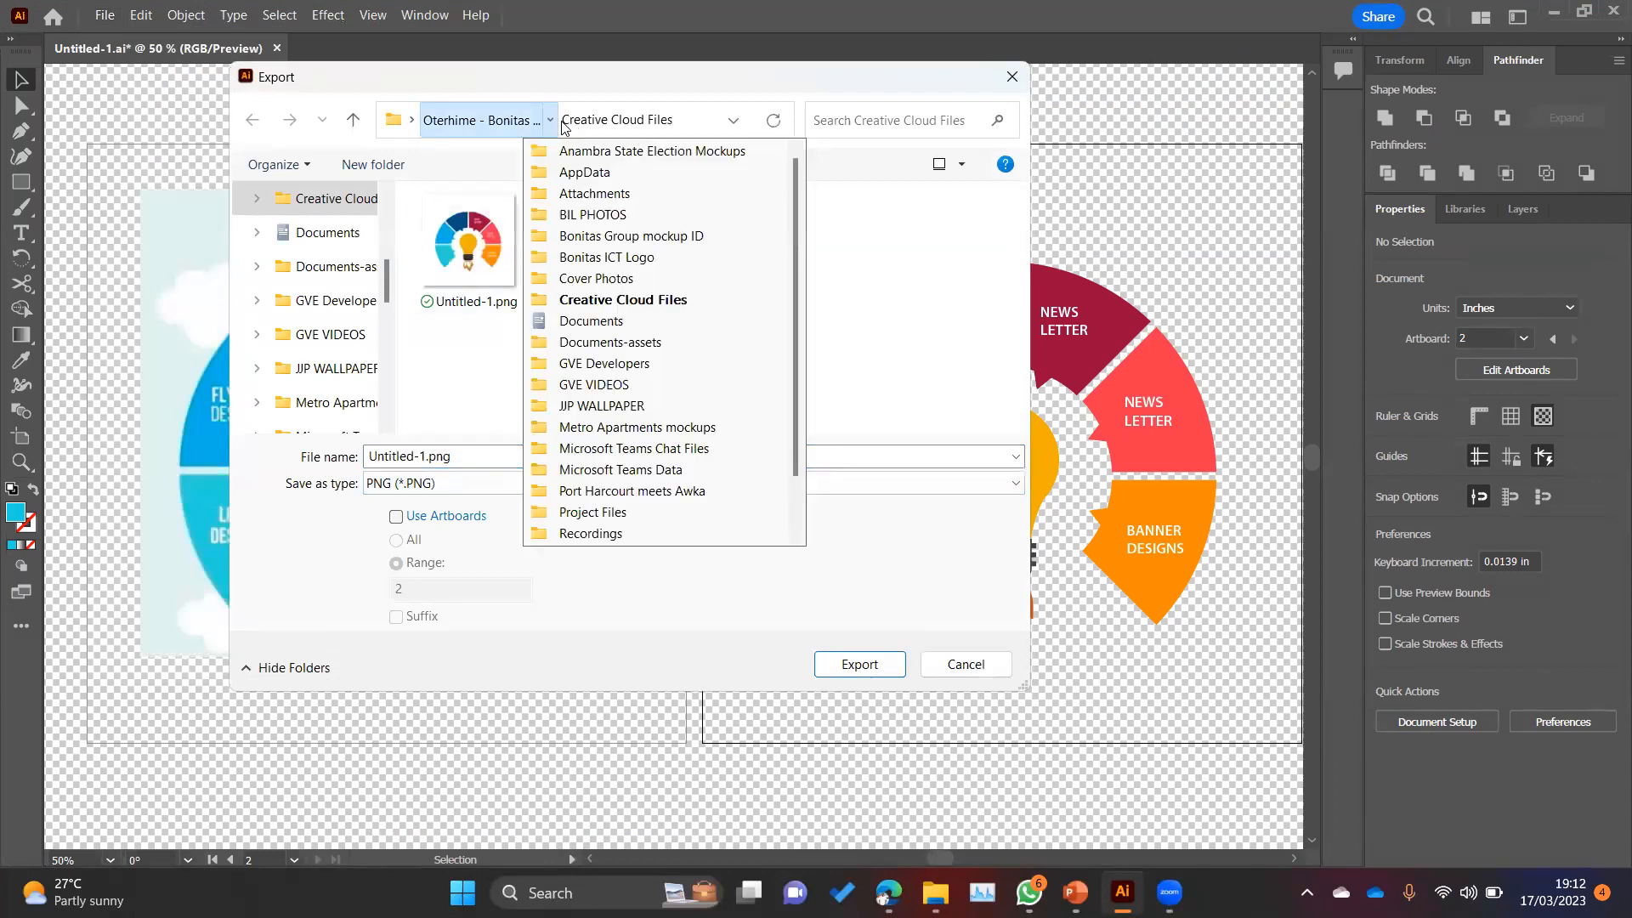
{"action": "left_click", "coordinate": [552, 121]}
{"action": "left_click", "coordinate": [552, 122]}
Step: Switch to File Explorer, look through the entire Documents folder for the exported image, and return to the Export dialog
{"action": "left_click", "coordinate": [935, 893]}
{"action": "left_click", "coordinate": [935, 893]}
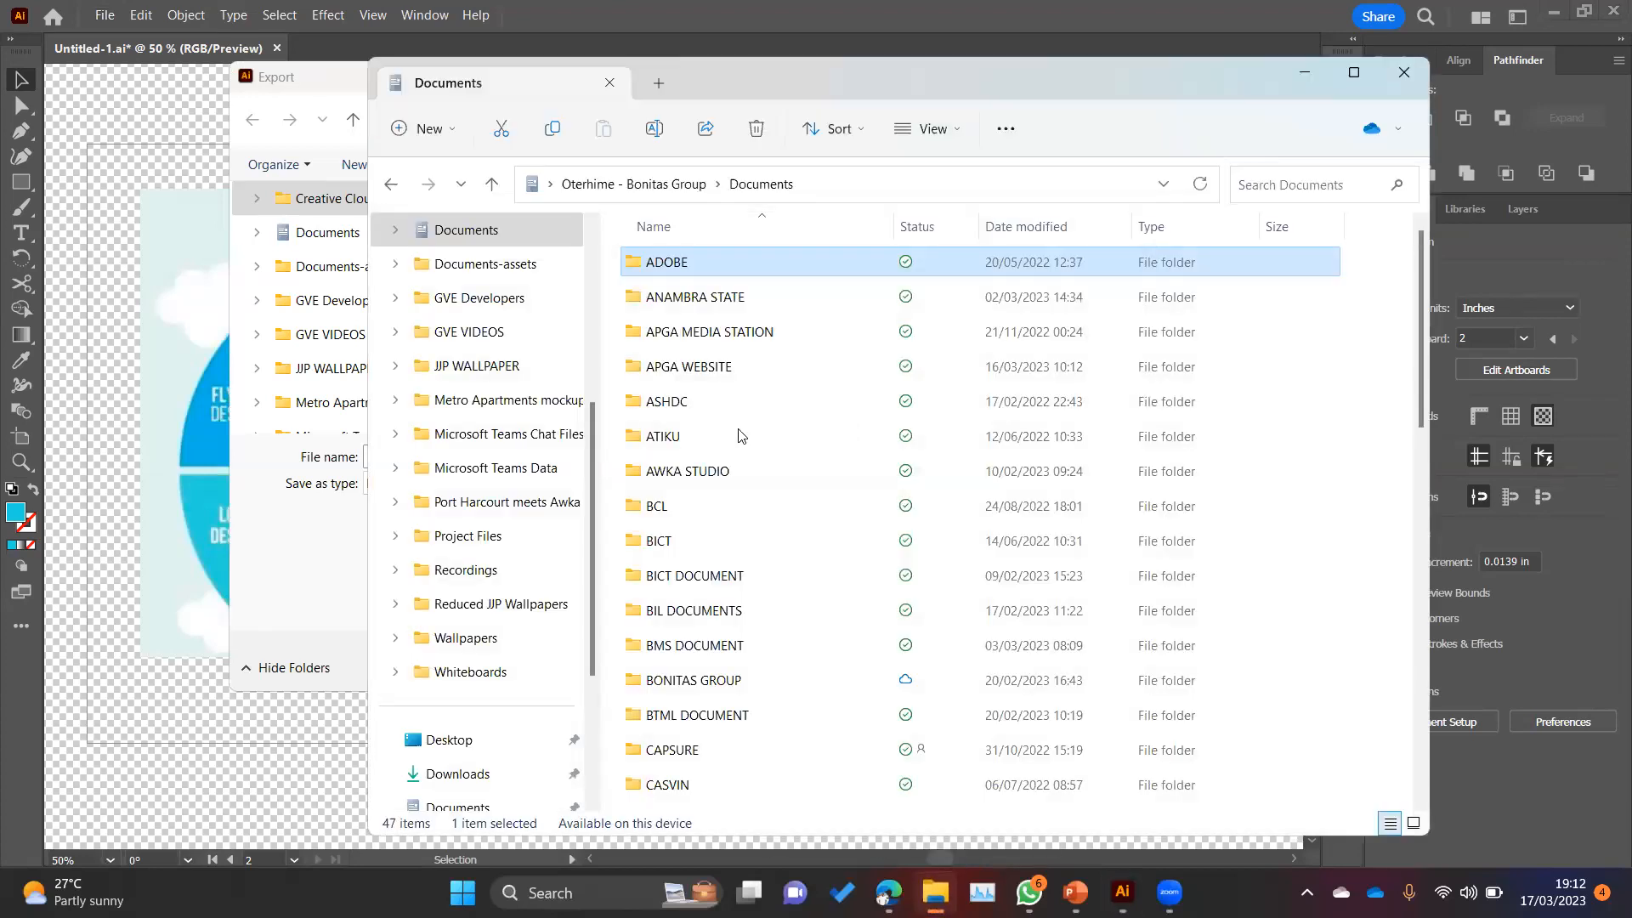
{"action": "scroll", "coordinate": [703, 618], "scroll_direction": "down", "scroll_amount": 1}
{"action": "scroll", "coordinate": [704, 618], "scroll_direction": "down", "scroll_amount": 1}
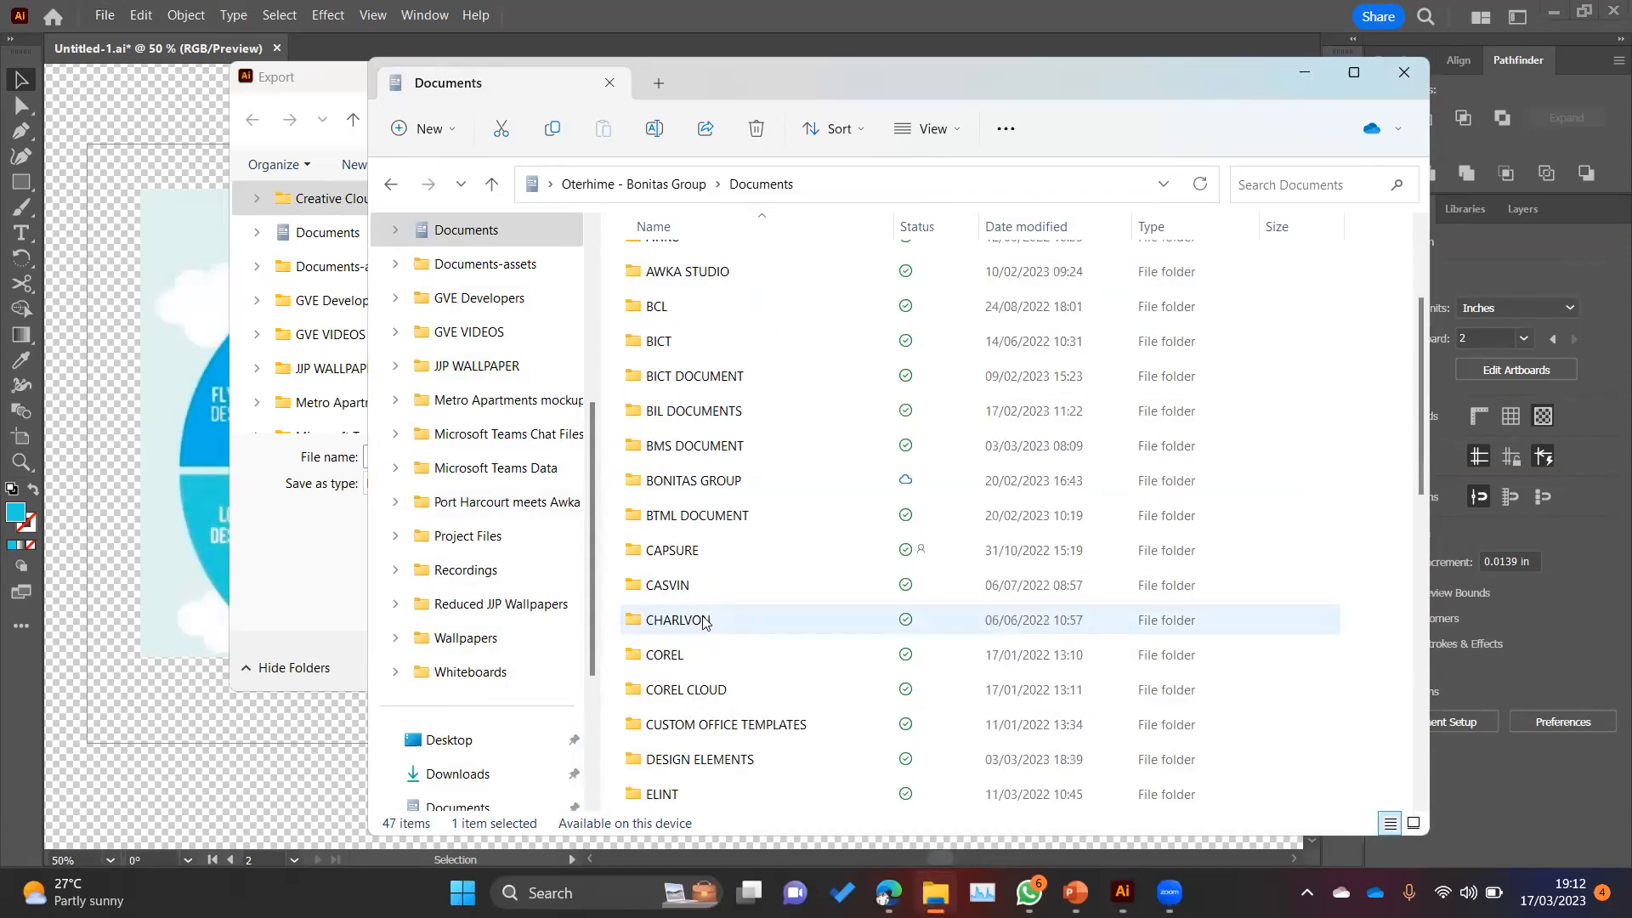
{"action": "scroll", "coordinate": [714, 697], "scroll_direction": "down", "scroll_amount": 1}
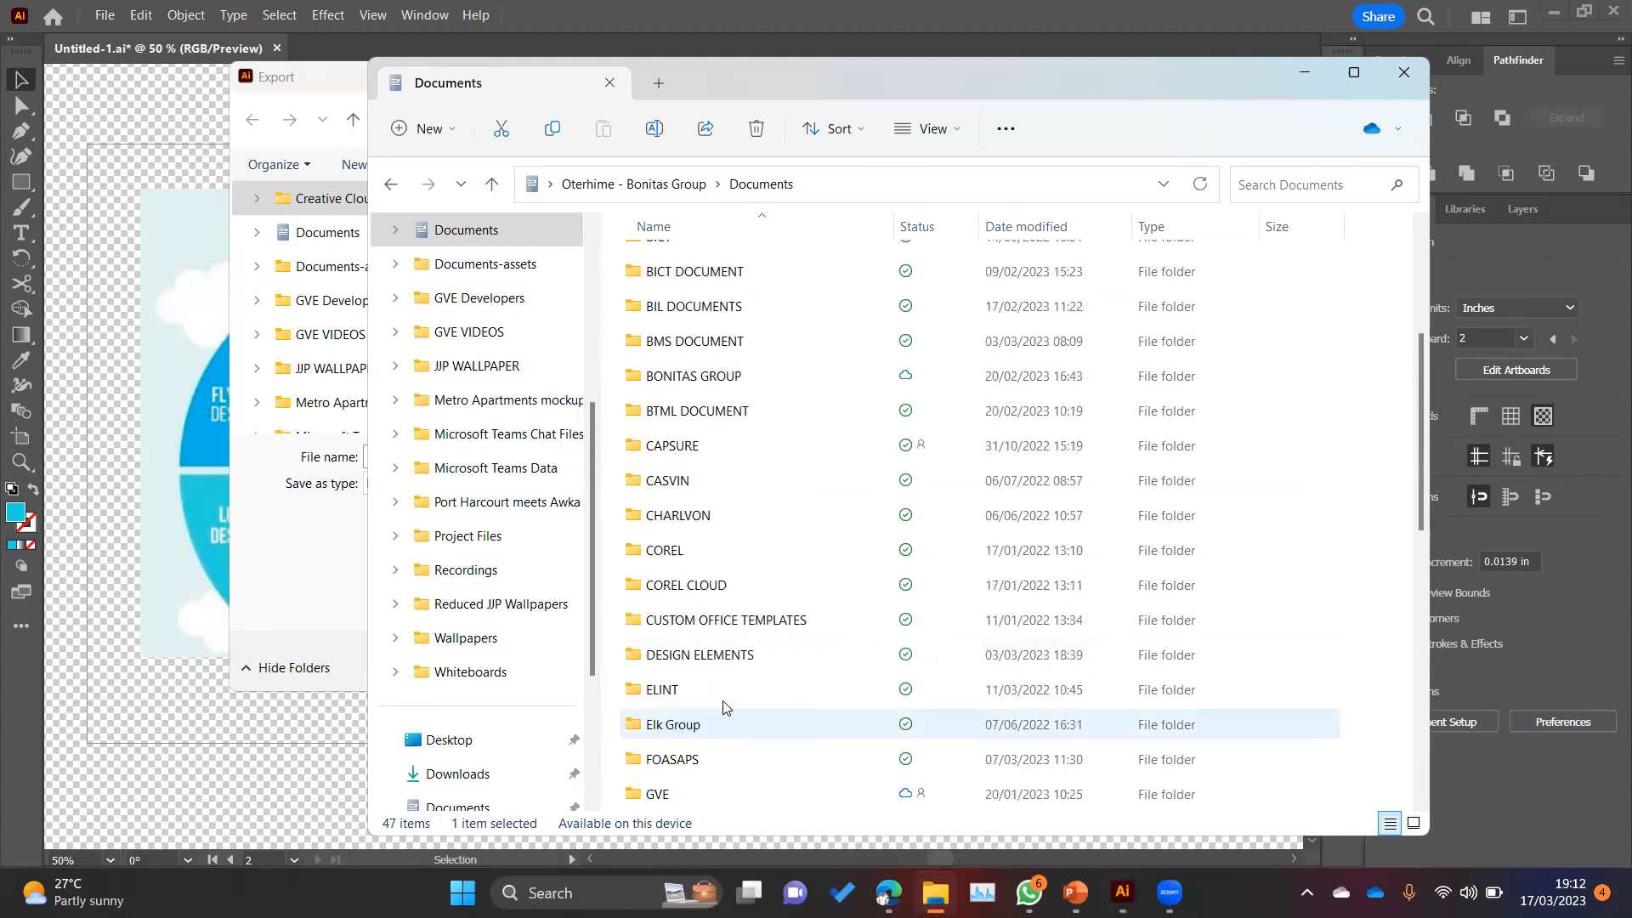
{"action": "scroll", "coordinate": [1045, 463], "scroll_direction": "down", "scroll_amount": 5}
{"action": "scroll", "coordinate": [1043, 472], "scroll_direction": "down", "scroll_amount": 2}
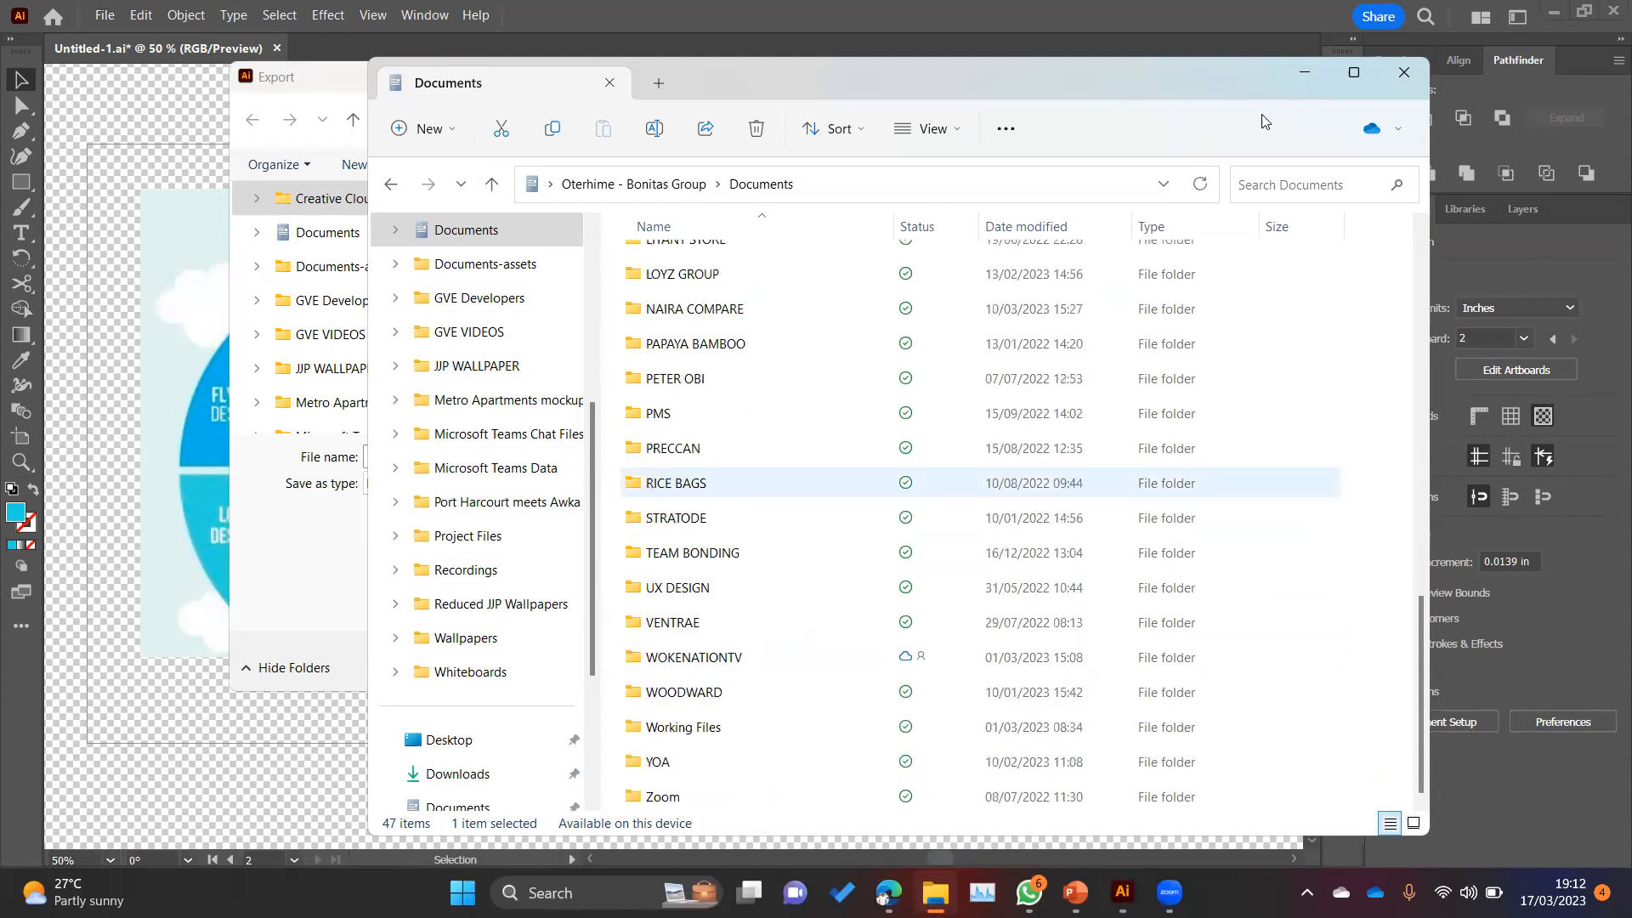
{"action": "left_click", "coordinate": [1305, 71]}
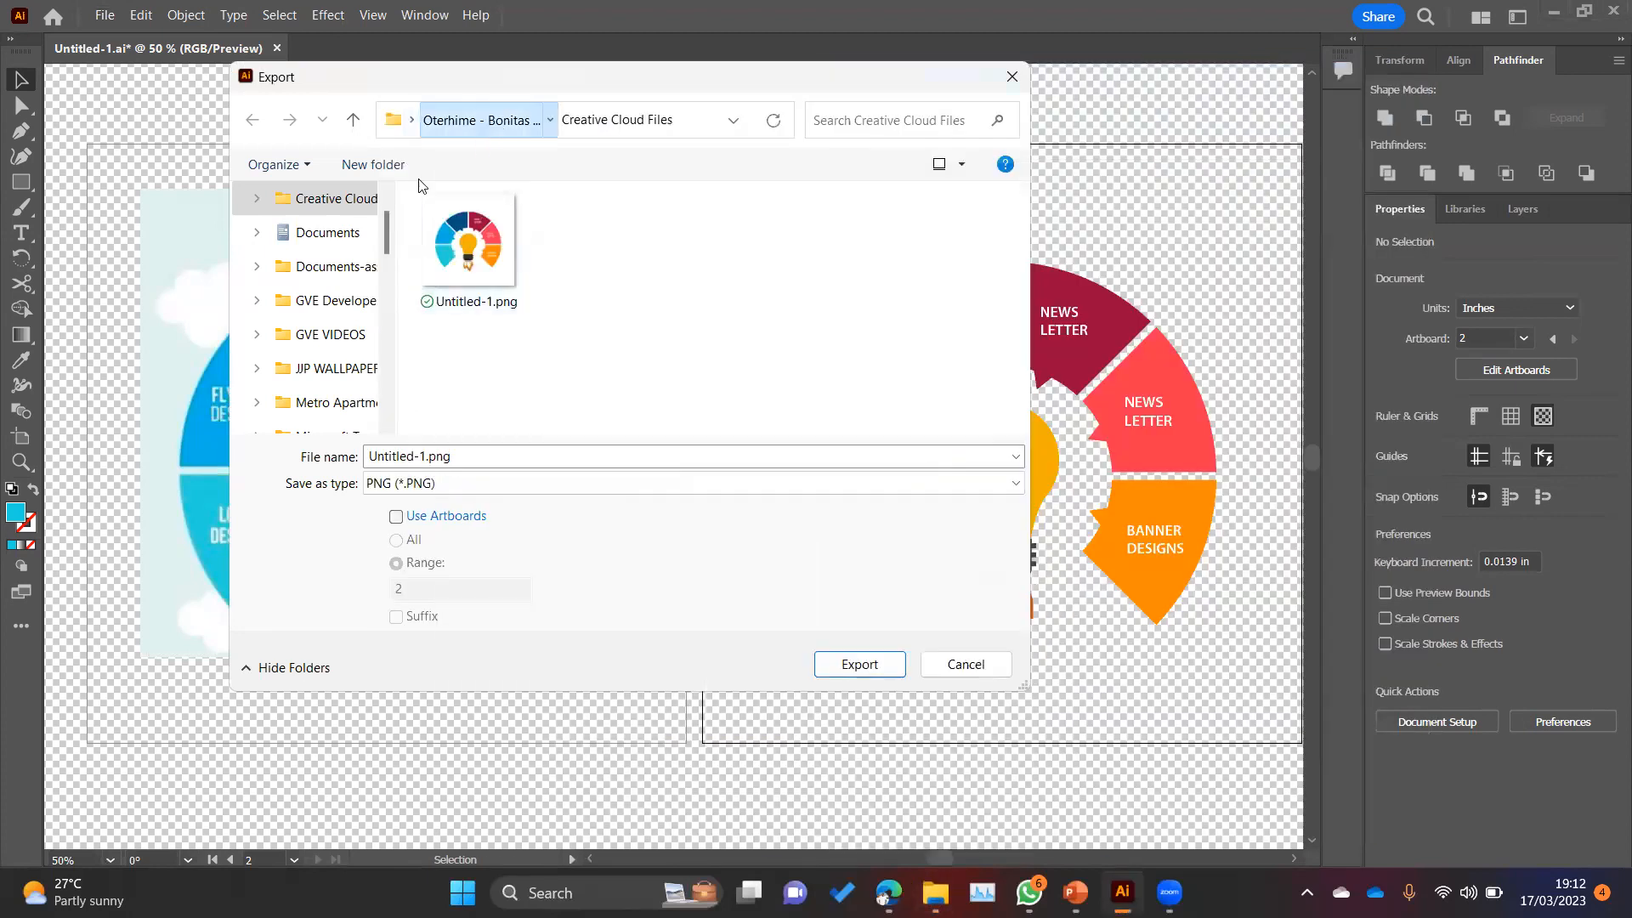
Step: Export Untitled-1.png without artboards into the parent of Creative Cloud Files, at High (300 ppi) with a Transparent background
{"action": "left_click", "coordinate": [497, 120]}
{"action": "left_click", "coordinate": [863, 663]}
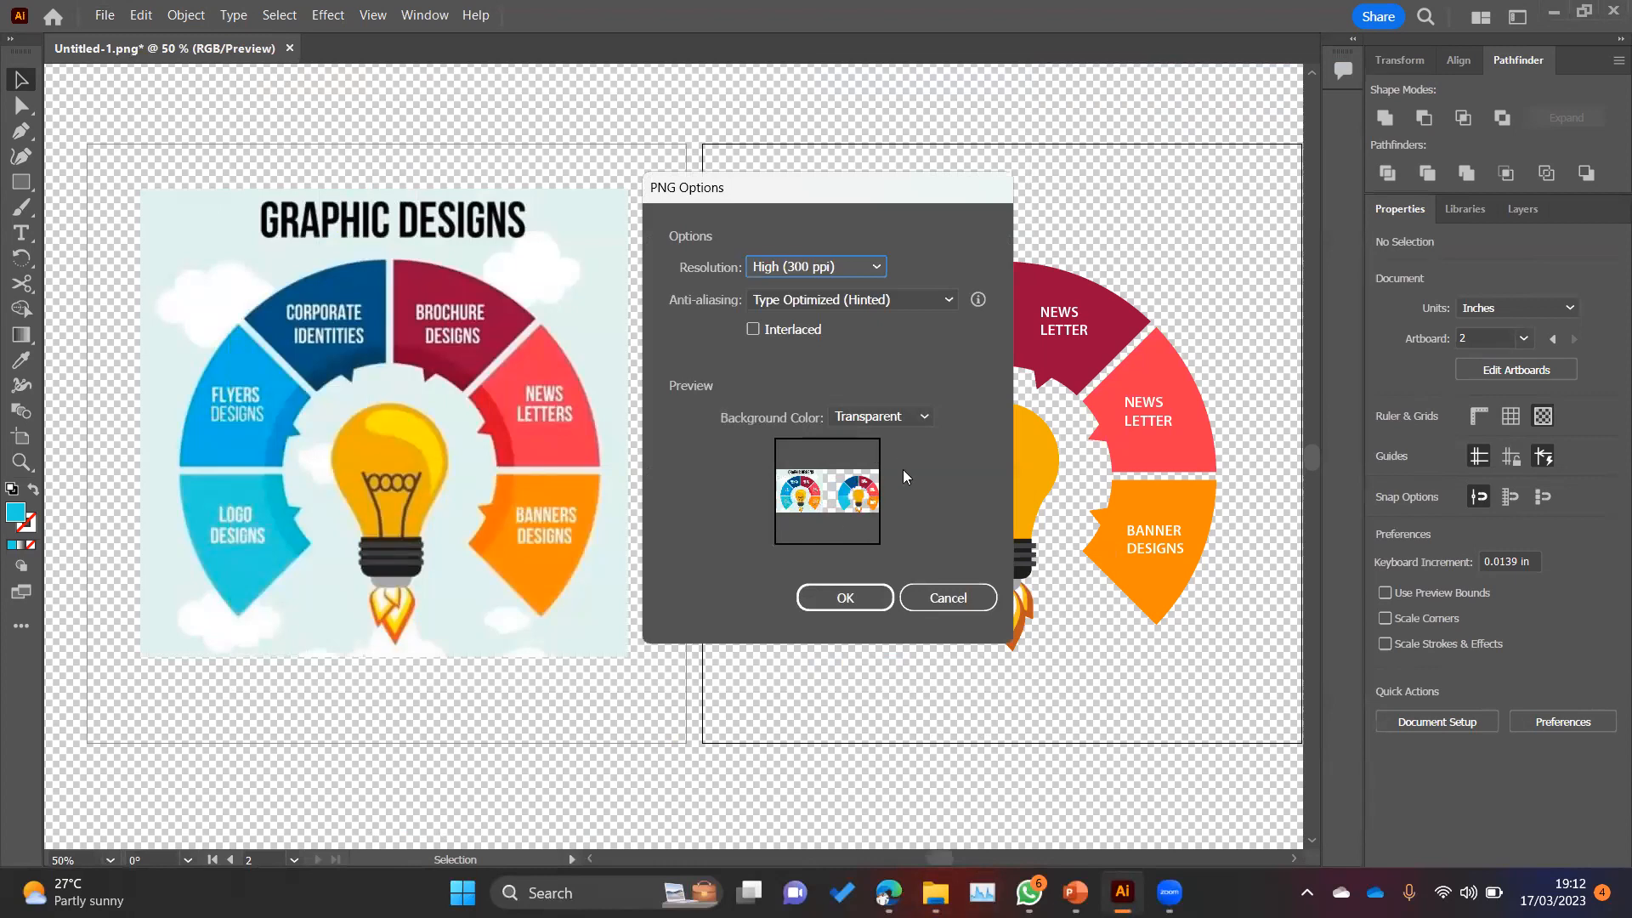
{"action": "left_click", "coordinate": [845, 598]}
Step: Search for the new PNG in File Explorer, going through Documents, its parent folder, and Documents again
{"action": "left_click", "coordinate": [937, 892]}
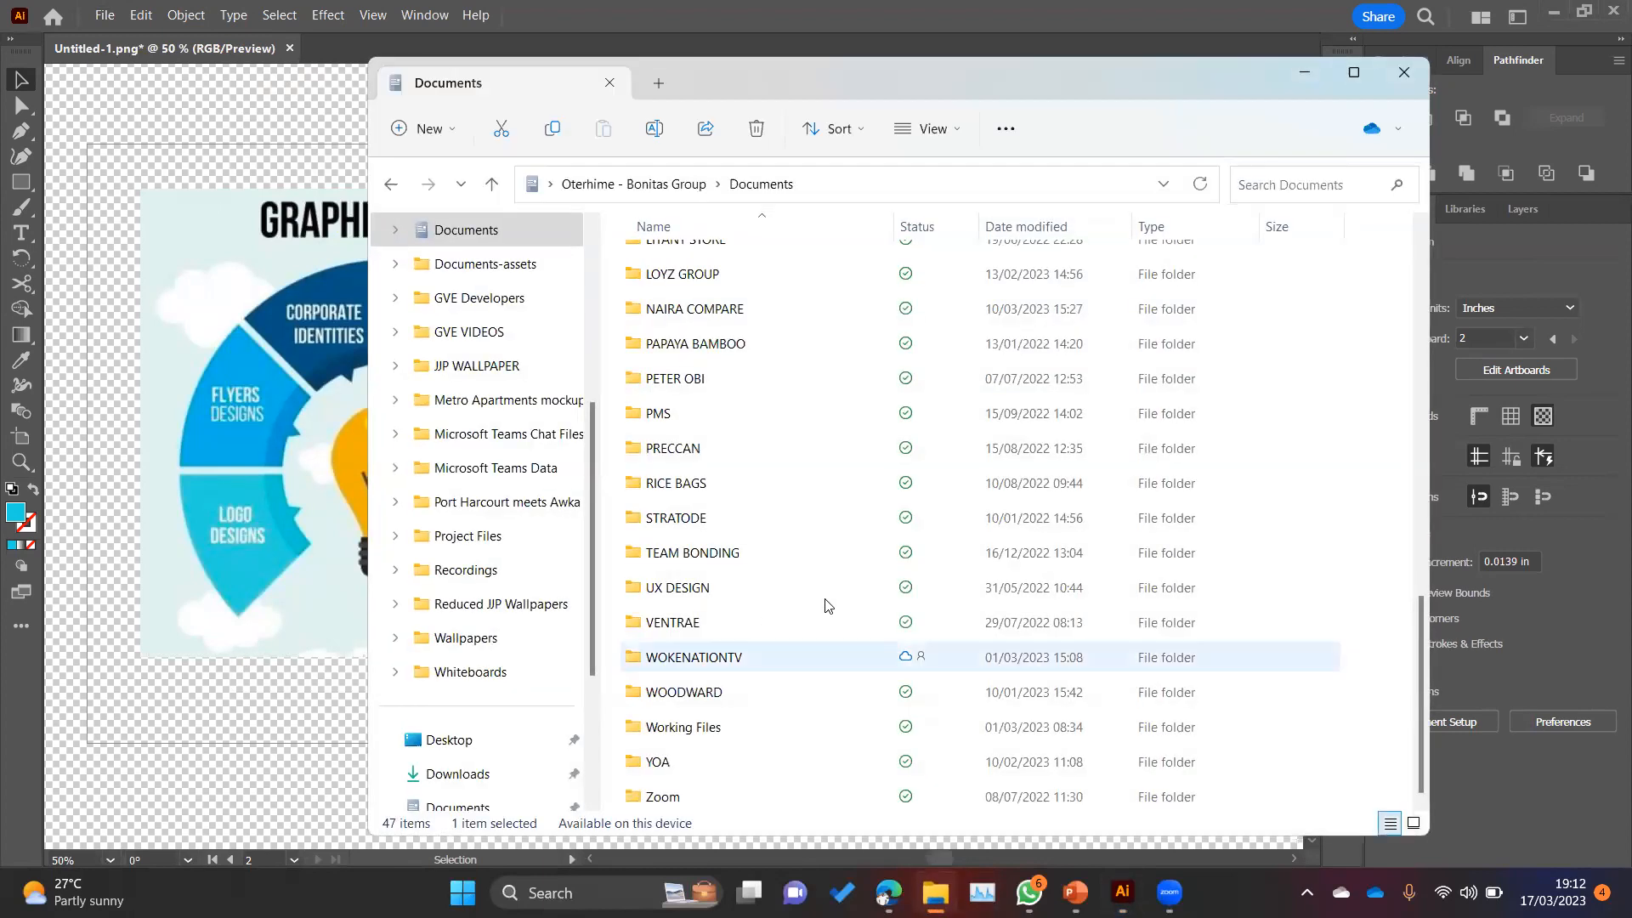
{"action": "scroll", "coordinate": [813, 625], "scroll_direction": "up", "scroll_amount": 7}
{"action": "scroll", "coordinate": [806, 646], "scroll_direction": "down", "scroll_amount": 5}
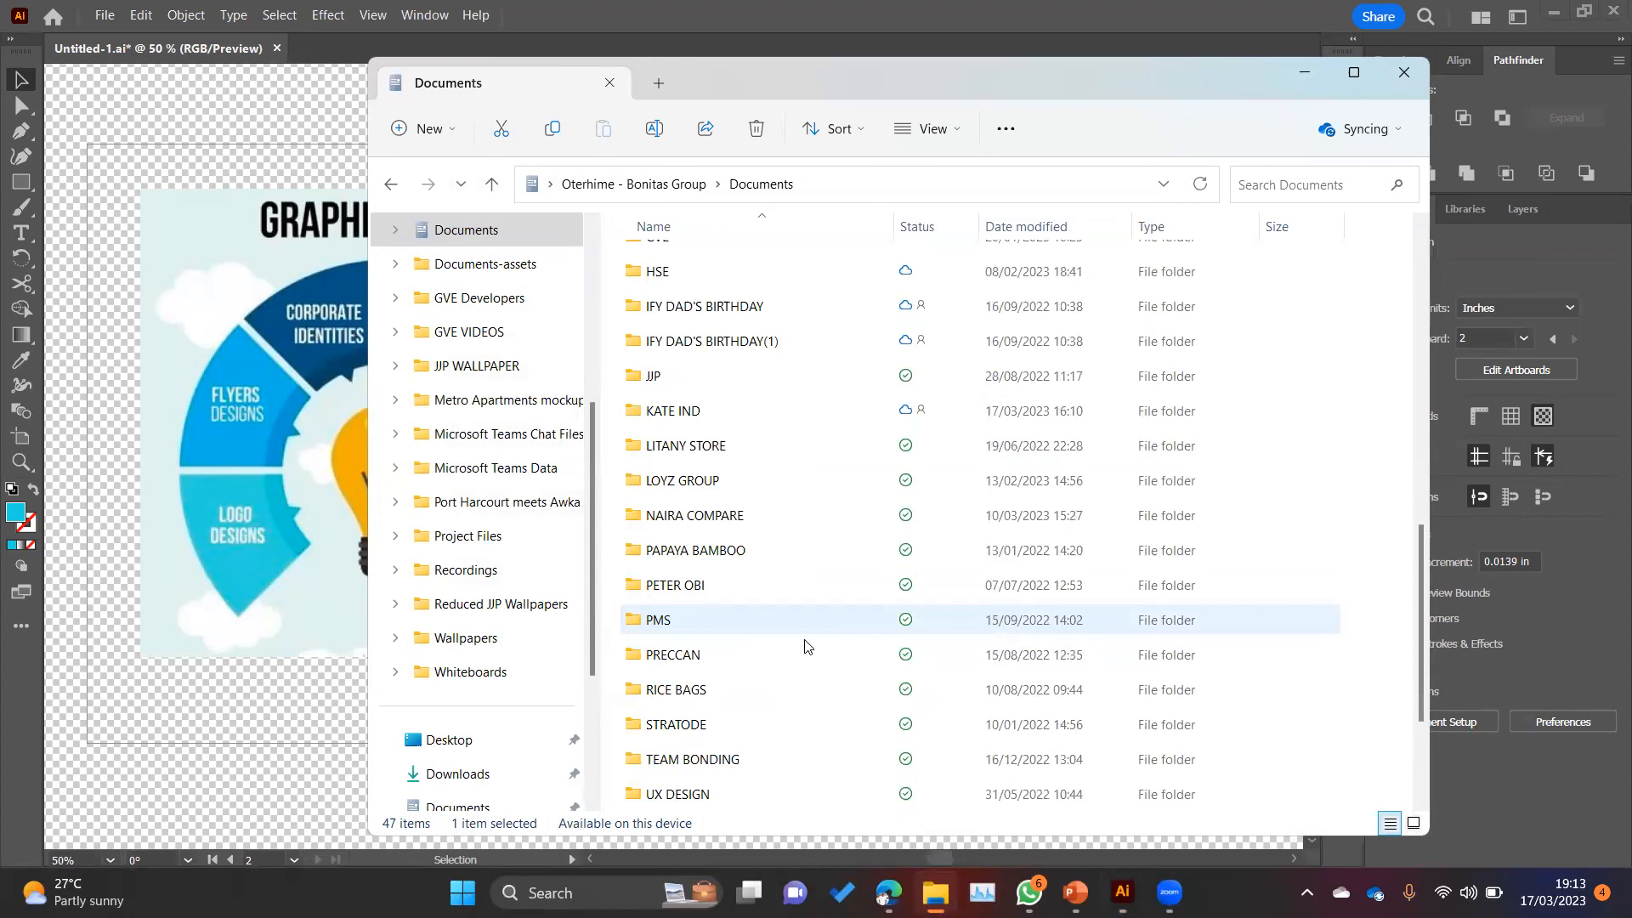
{"action": "scroll", "coordinate": [806, 646], "scroll_direction": "up", "scroll_amount": 9}
{"action": "scroll", "coordinate": [802, 645], "scroll_direction": "down", "scroll_amount": 10}
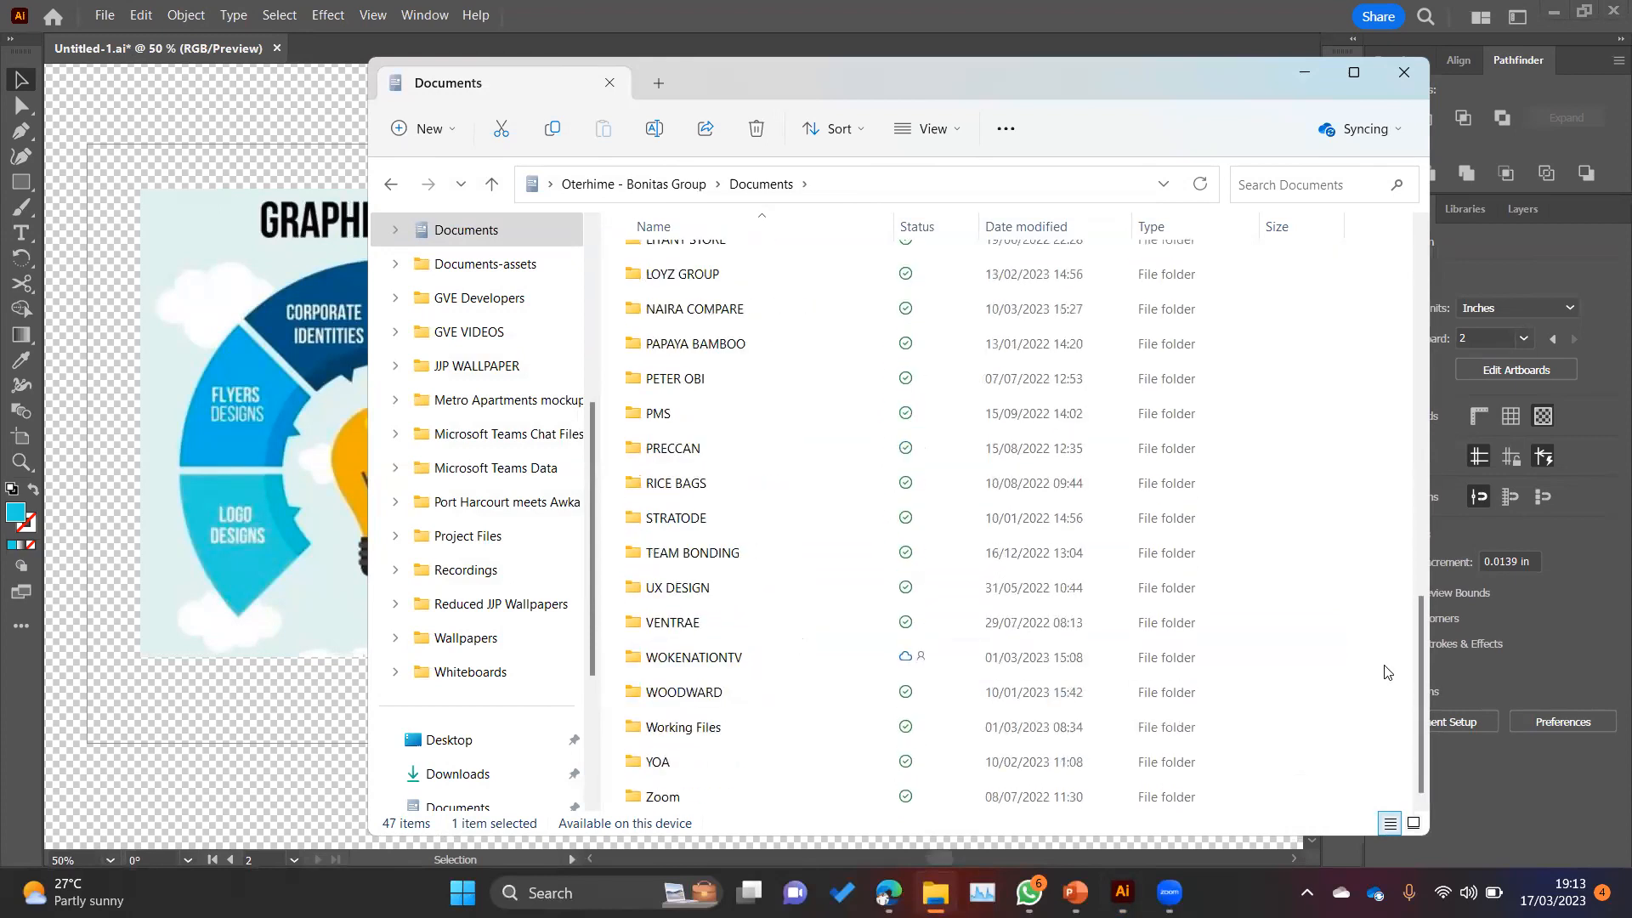
{"action": "left_click", "coordinate": [668, 184]}
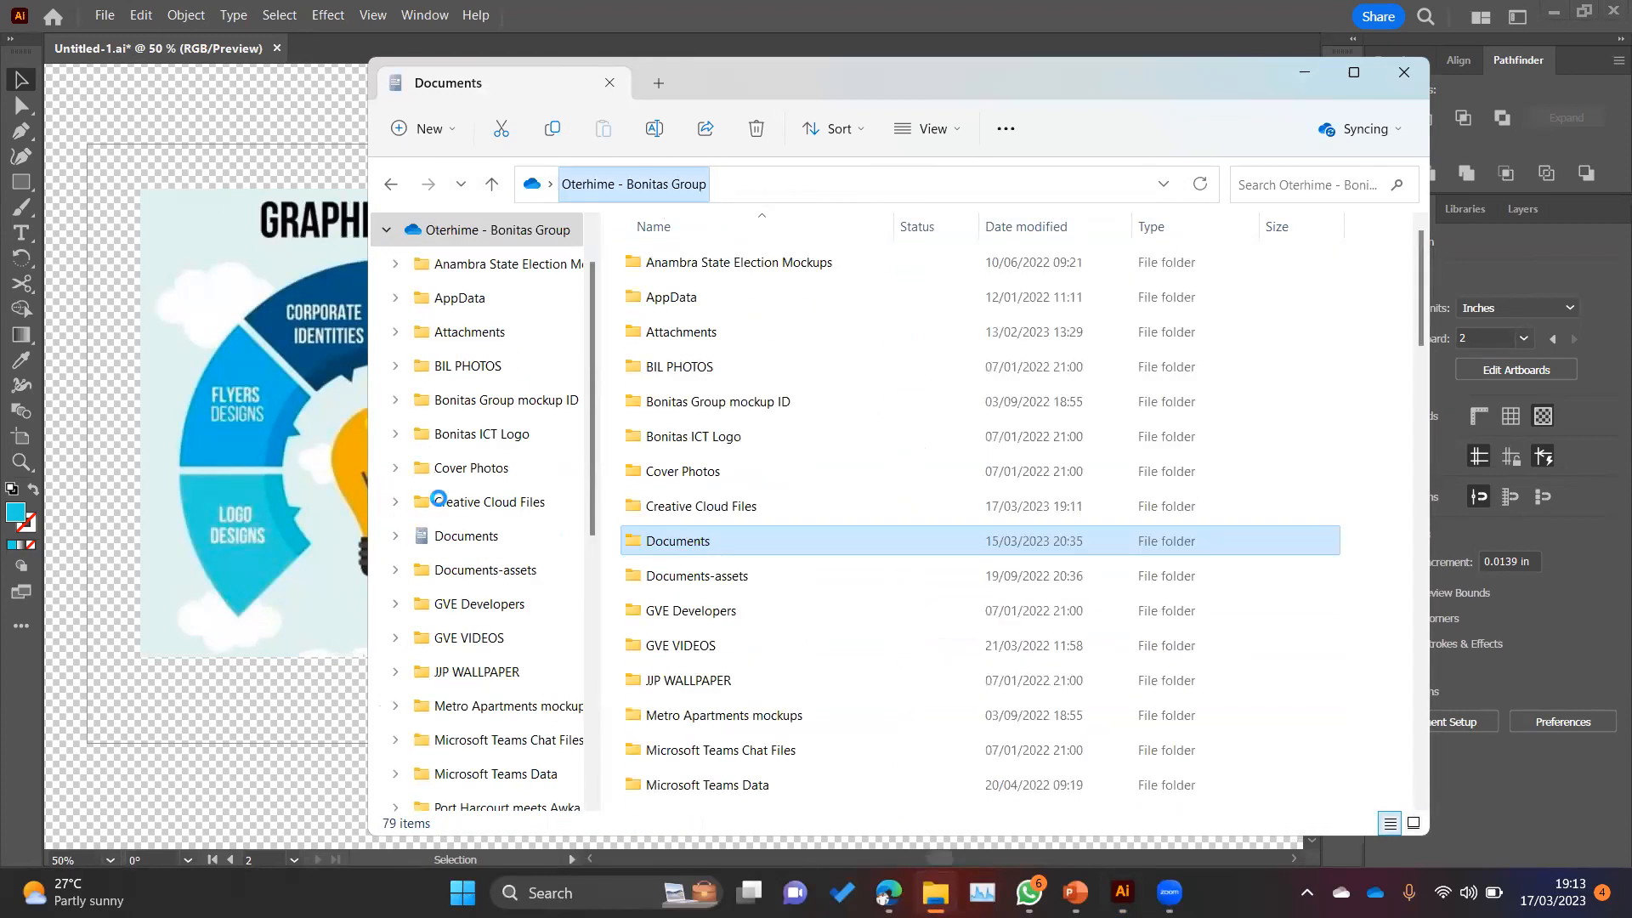
{"action": "scroll", "coordinate": [474, 578], "scroll_direction": "down", "scroll_amount": 4}
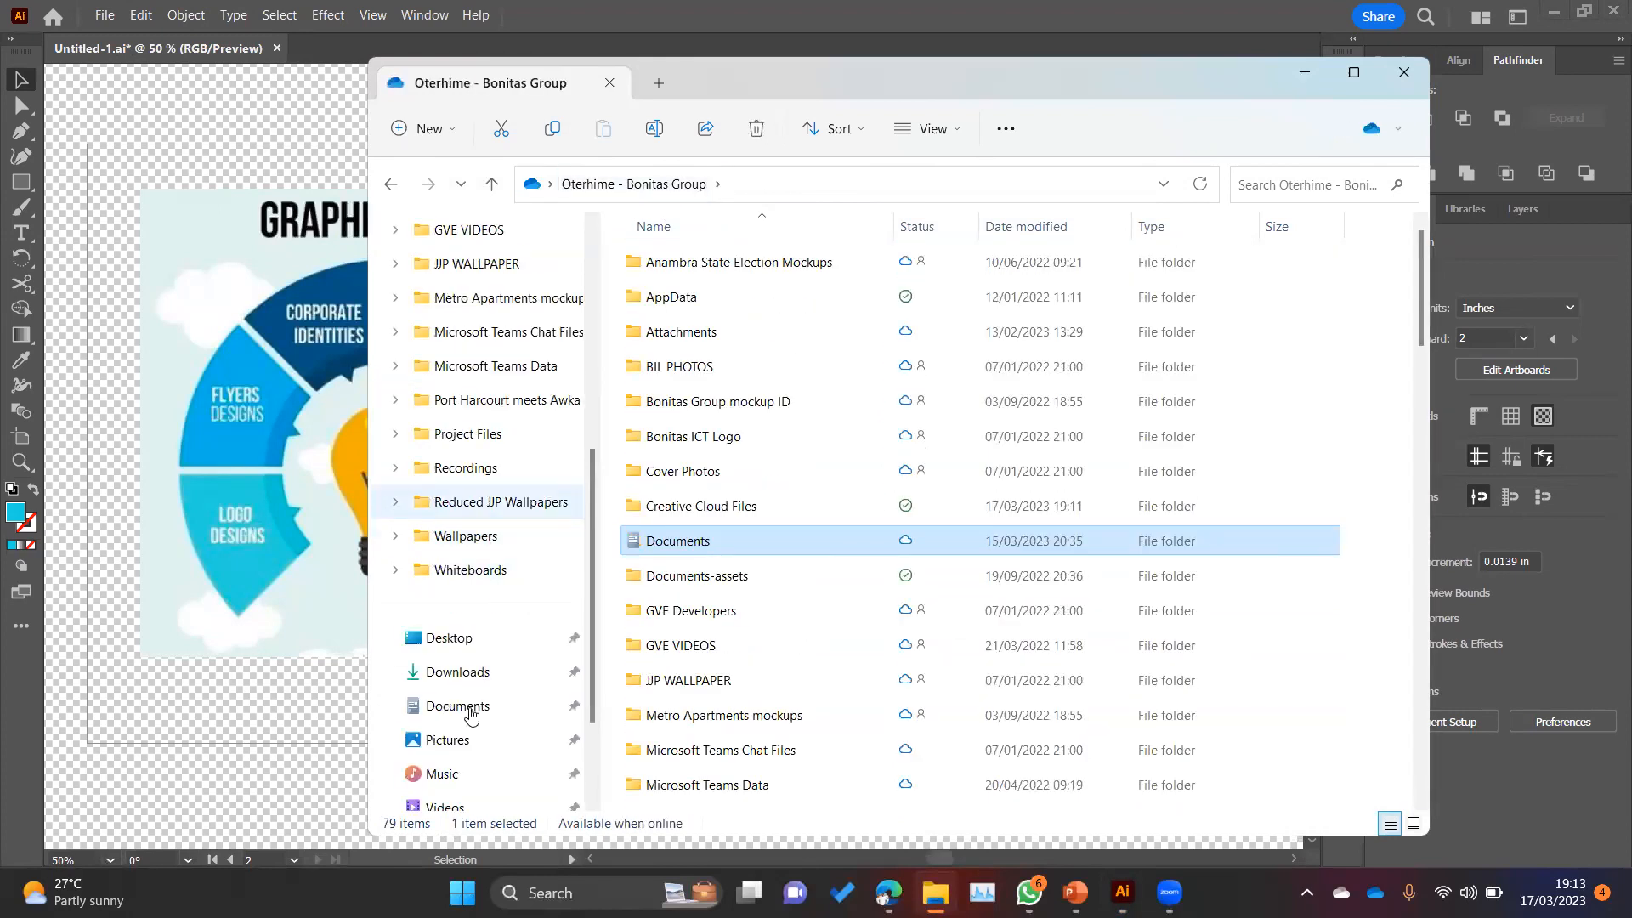
{"action": "double_click", "coordinate": [854, 527]}
{"action": "scroll", "coordinate": [845, 573], "scroll_direction": "down", "scroll_amount": 10}
{"action": "scroll", "coordinate": [844, 576], "scroll_direction": "up", "scroll_amount": 1}
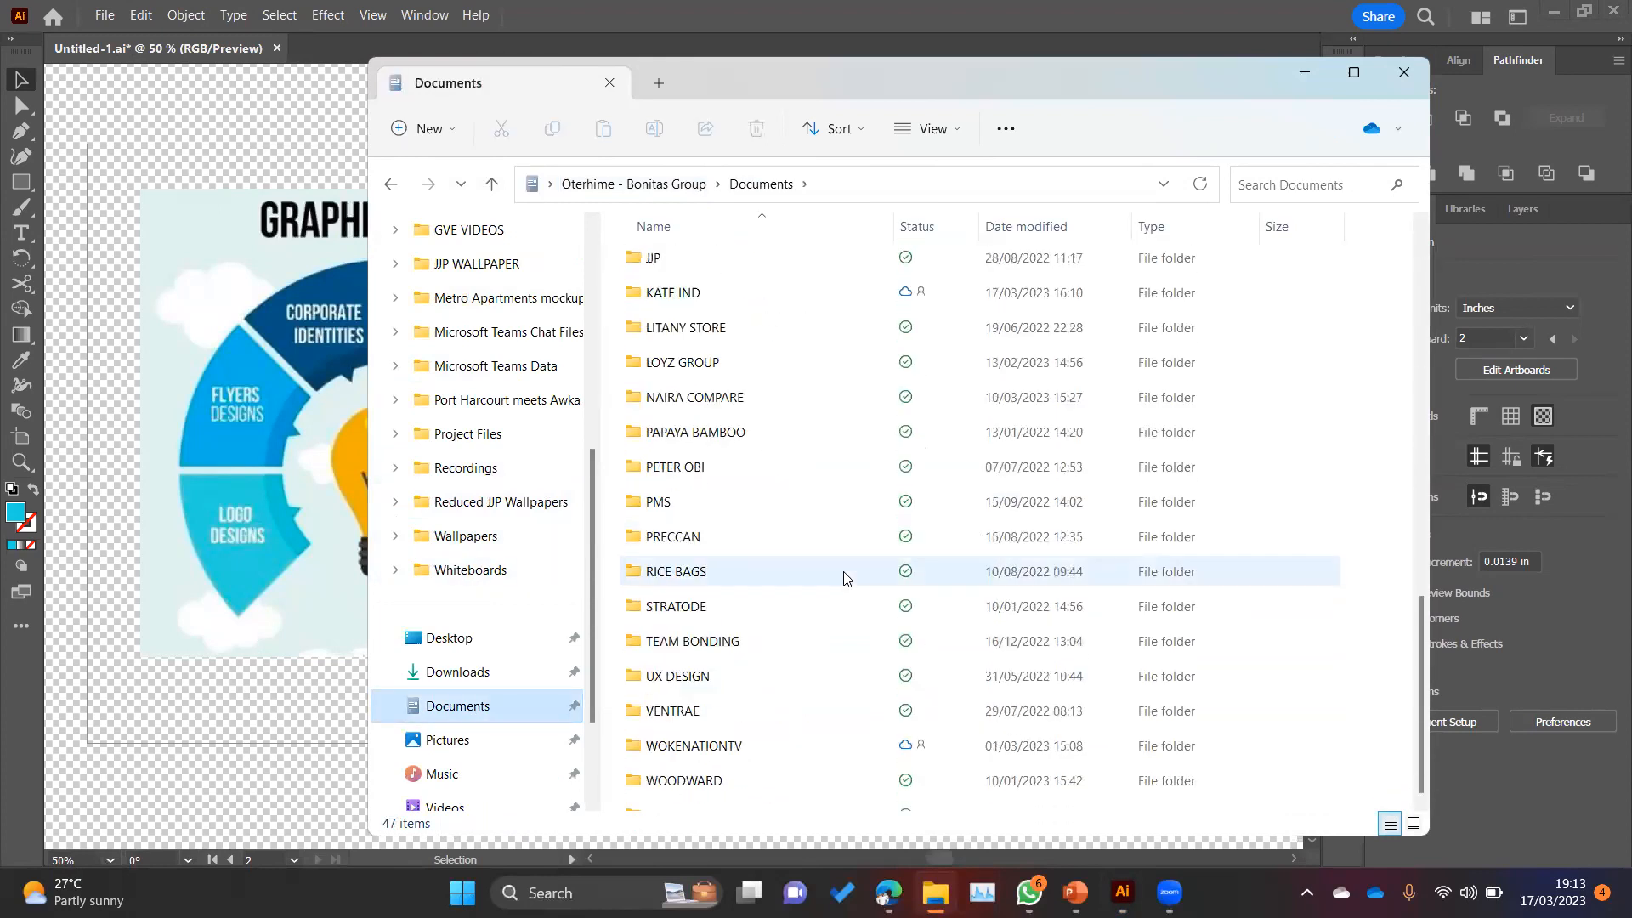
{"action": "scroll", "coordinate": [844, 577], "scroll_direction": "up", "scroll_amount": 8}
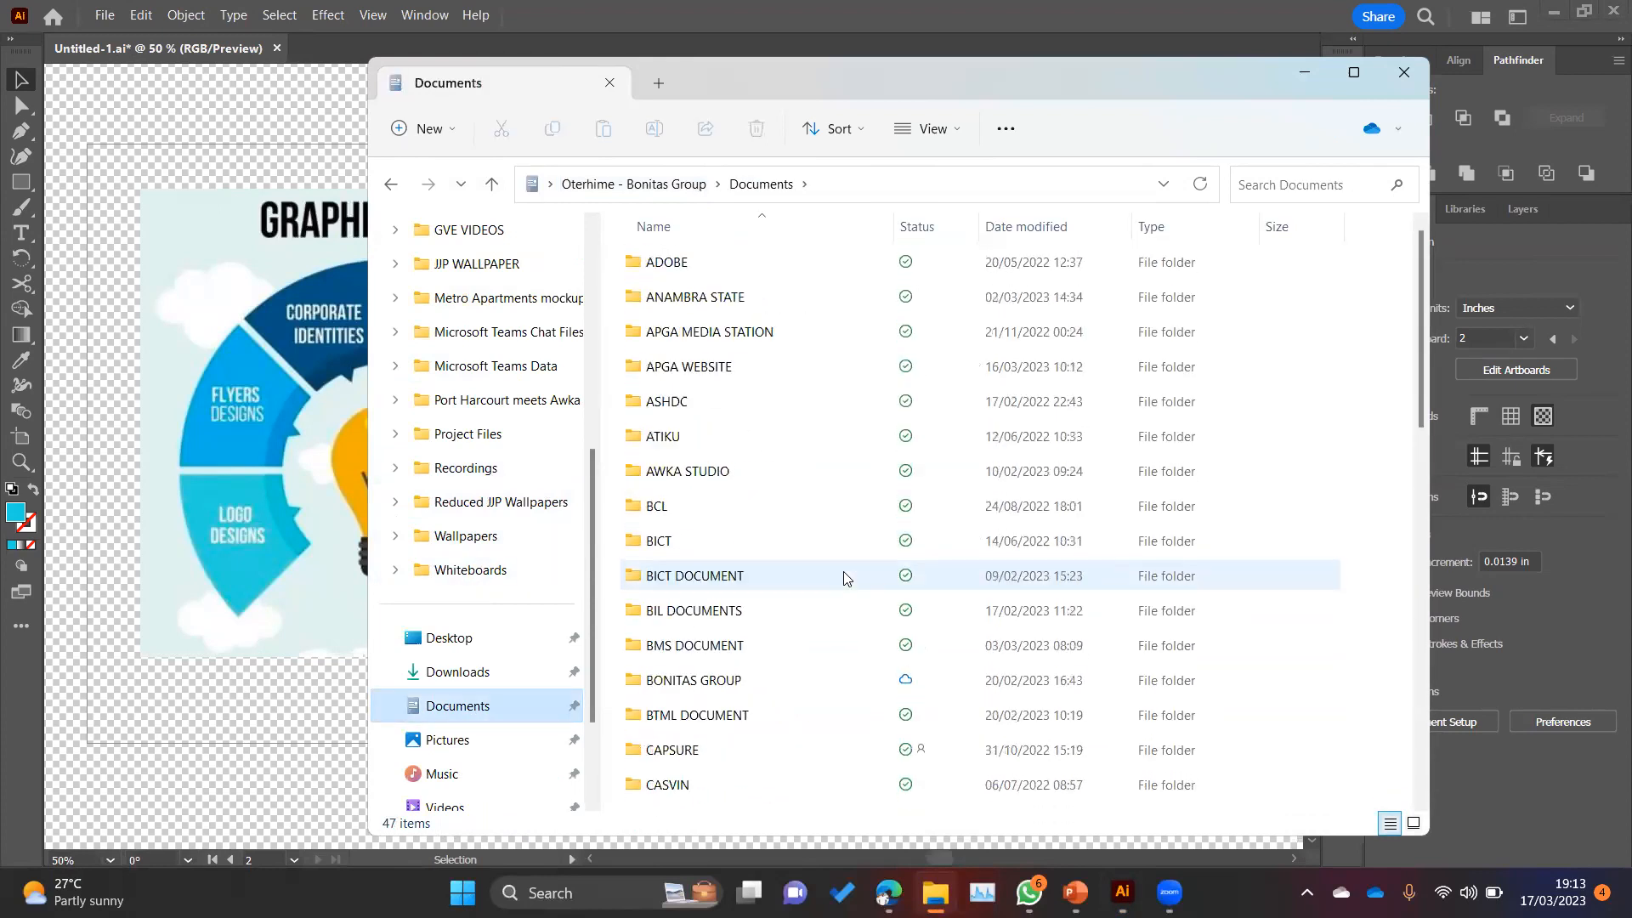
Step: Find Untitled-1.png in the Creative Cloud Files folder, view it, and close the image viewer and File Explorer
{"action": "left_click", "coordinate": [659, 184]}
{"action": "scroll", "coordinate": [824, 552], "scroll_direction": "down", "scroll_amount": 6}
{"action": "scroll", "coordinate": [820, 549], "scroll_direction": "down", "scroll_amount": 12}
{"action": "scroll", "coordinate": [778, 328], "scroll_direction": "up", "scroll_amount": 3}
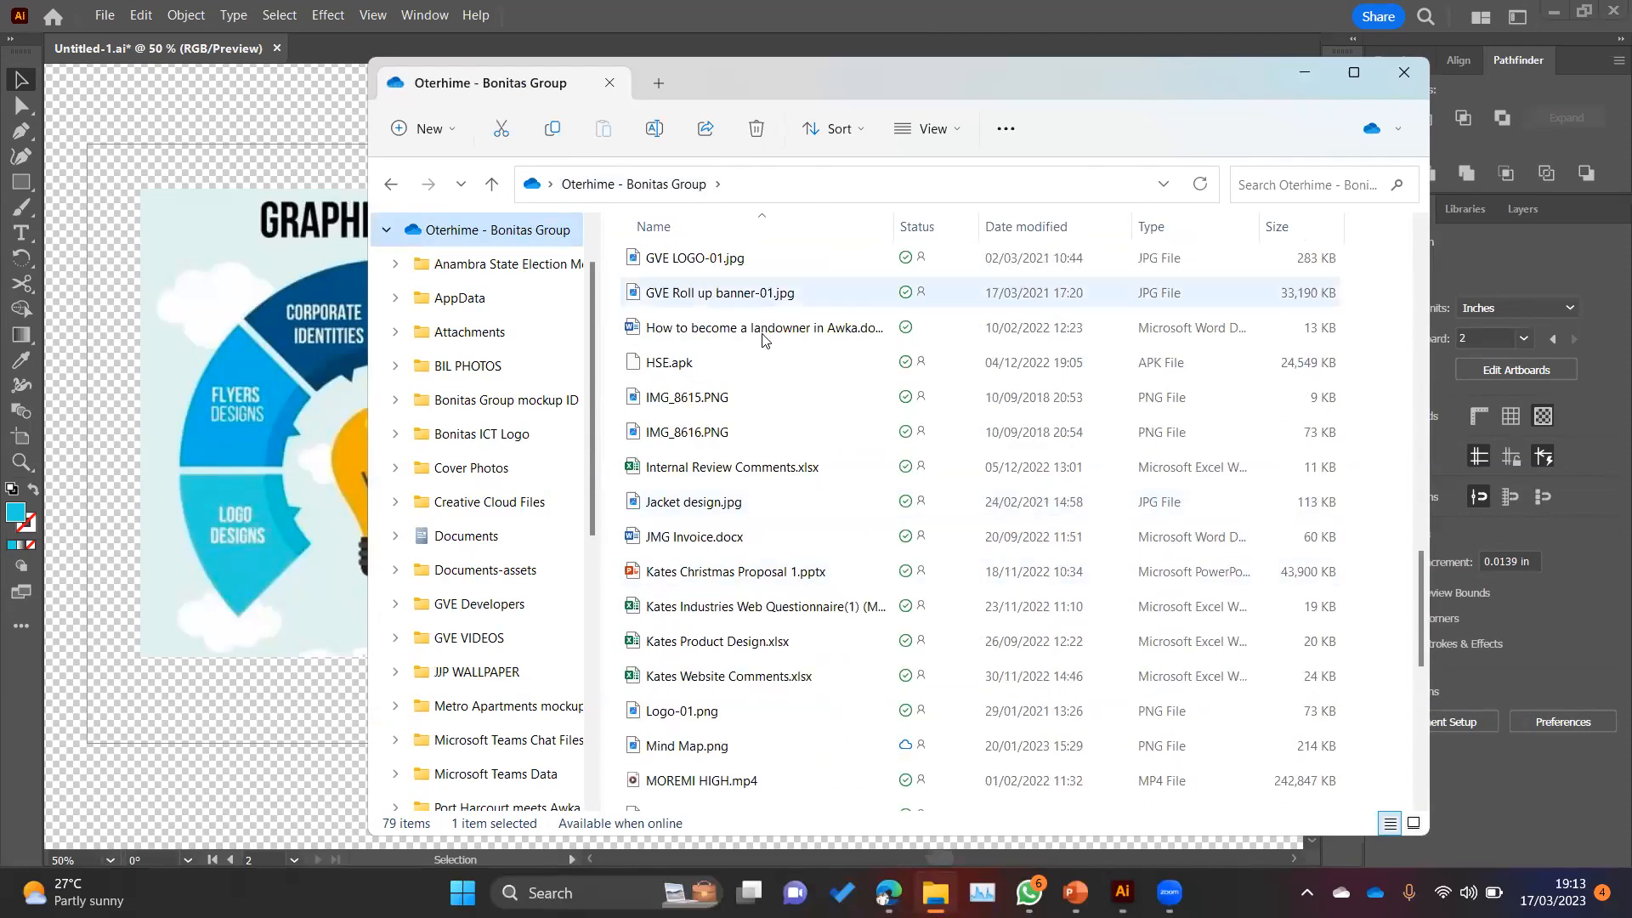
{"action": "scroll", "coordinate": [762, 337], "scroll_direction": "up", "scroll_amount": 4}
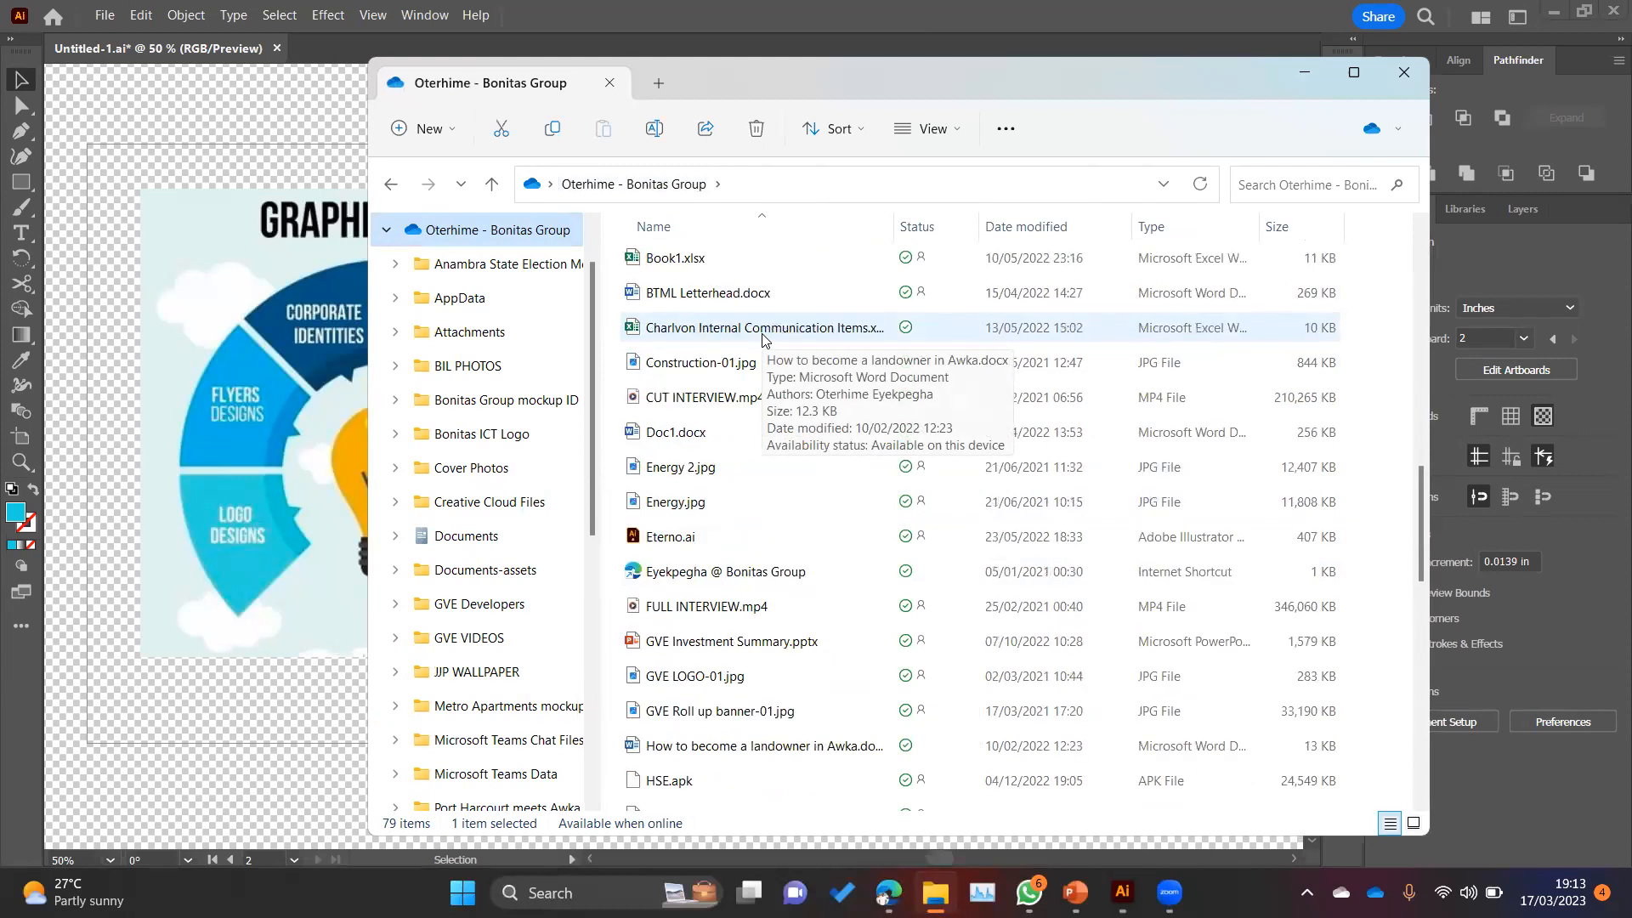
{"action": "scroll", "coordinate": [763, 337], "scroll_direction": "up", "scroll_amount": 10}
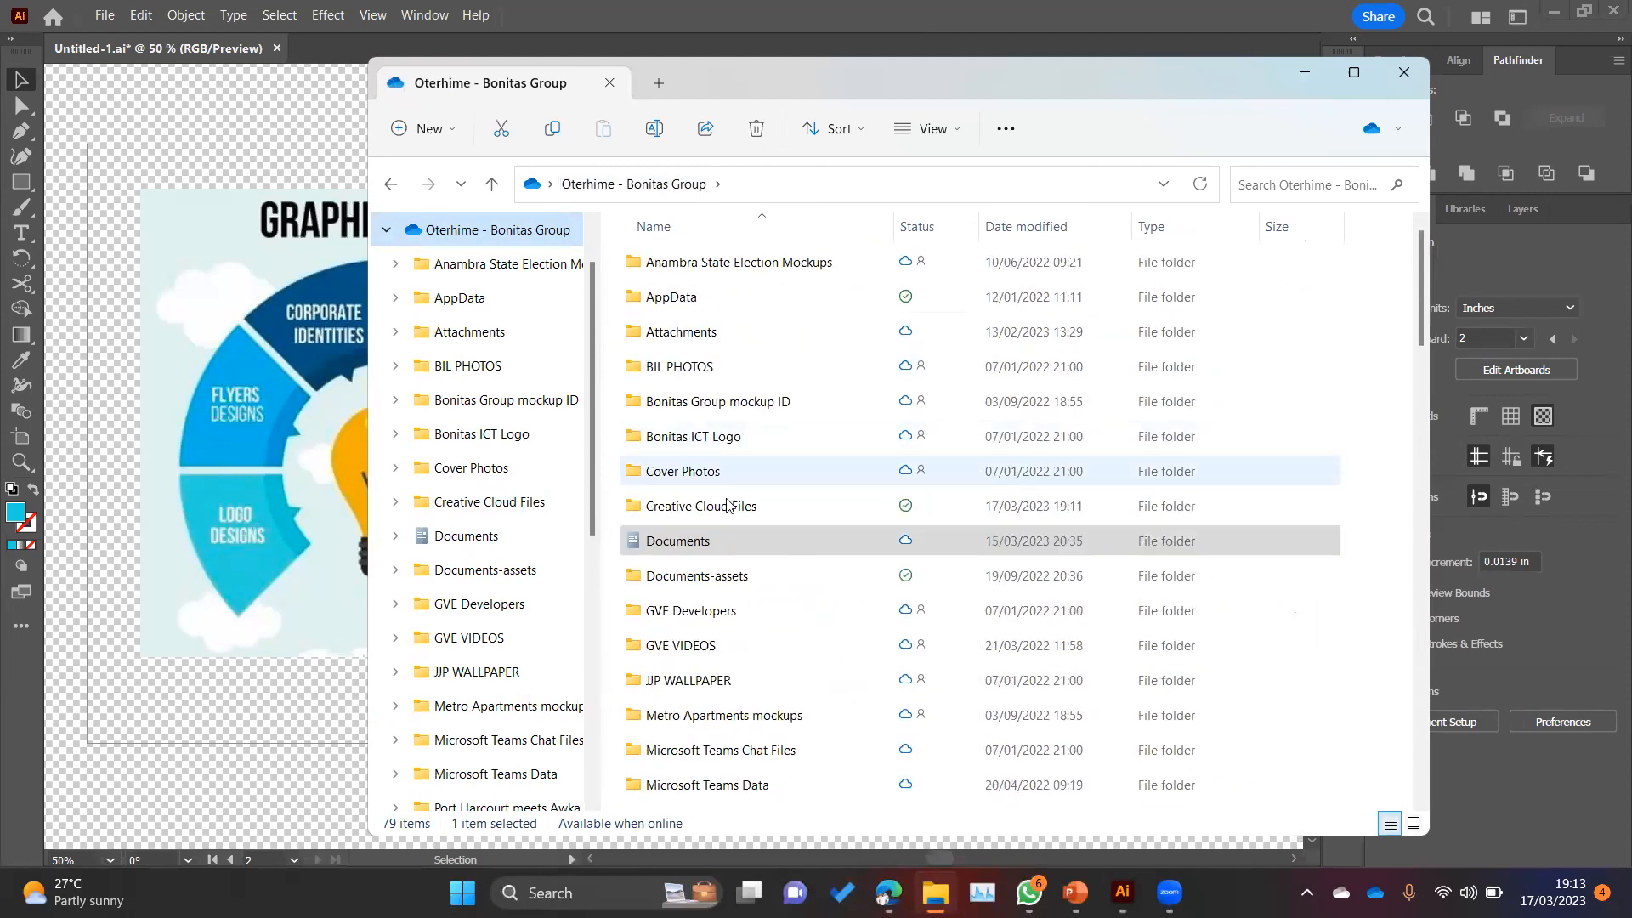
{"action": "double_click", "coordinate": [728, 506]}
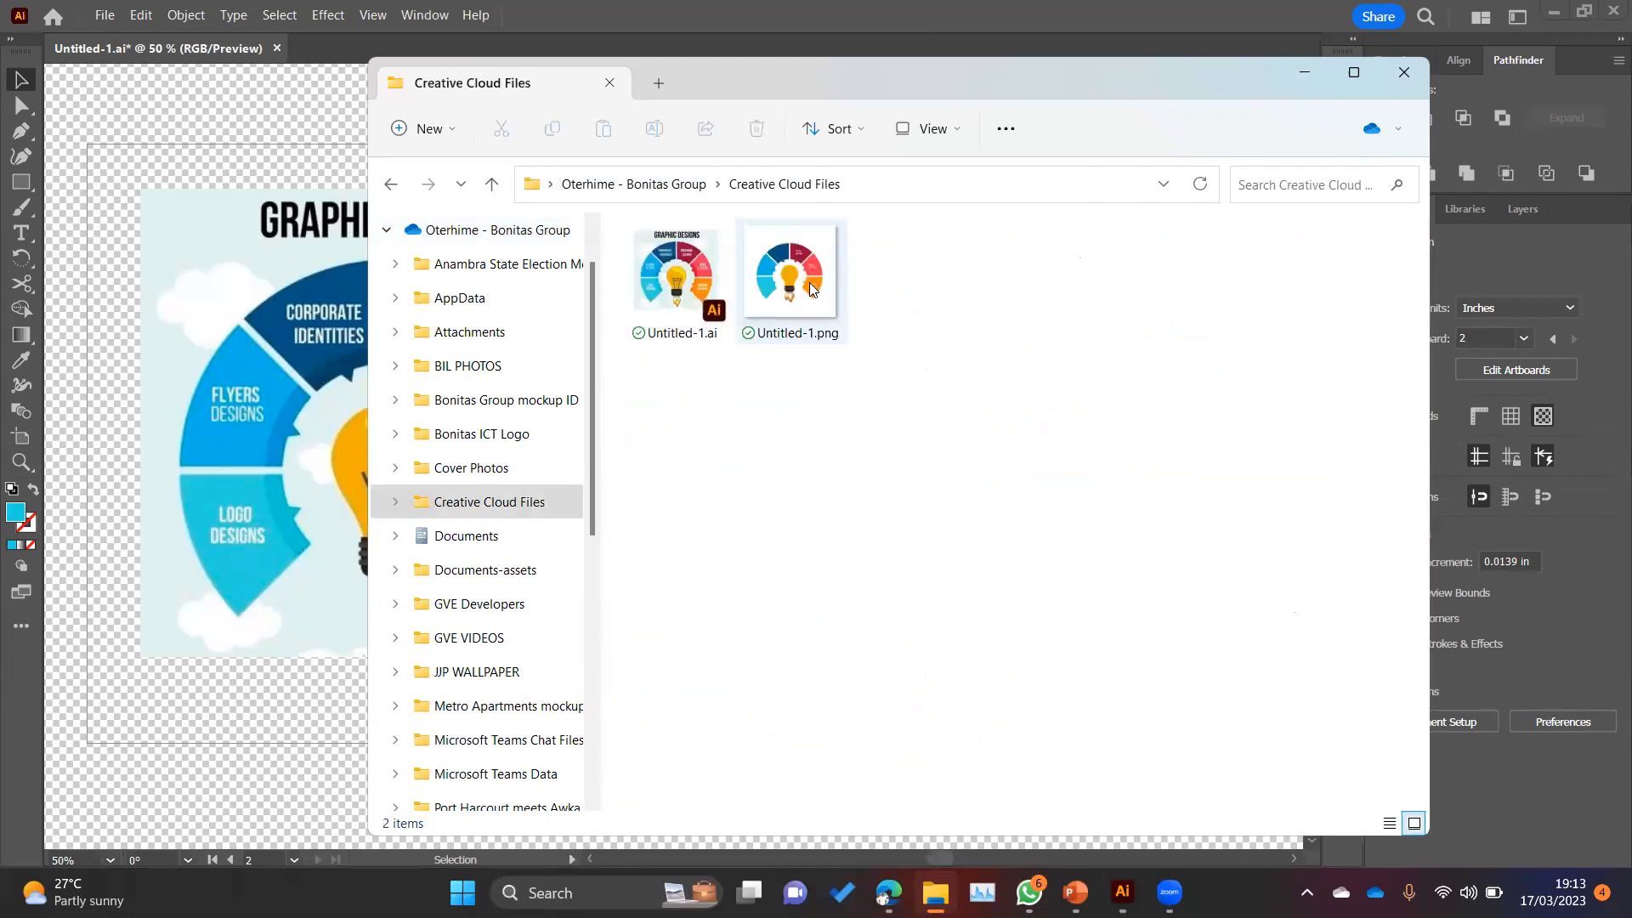
{"action": "double_click", "coordinate": [798, 271]}
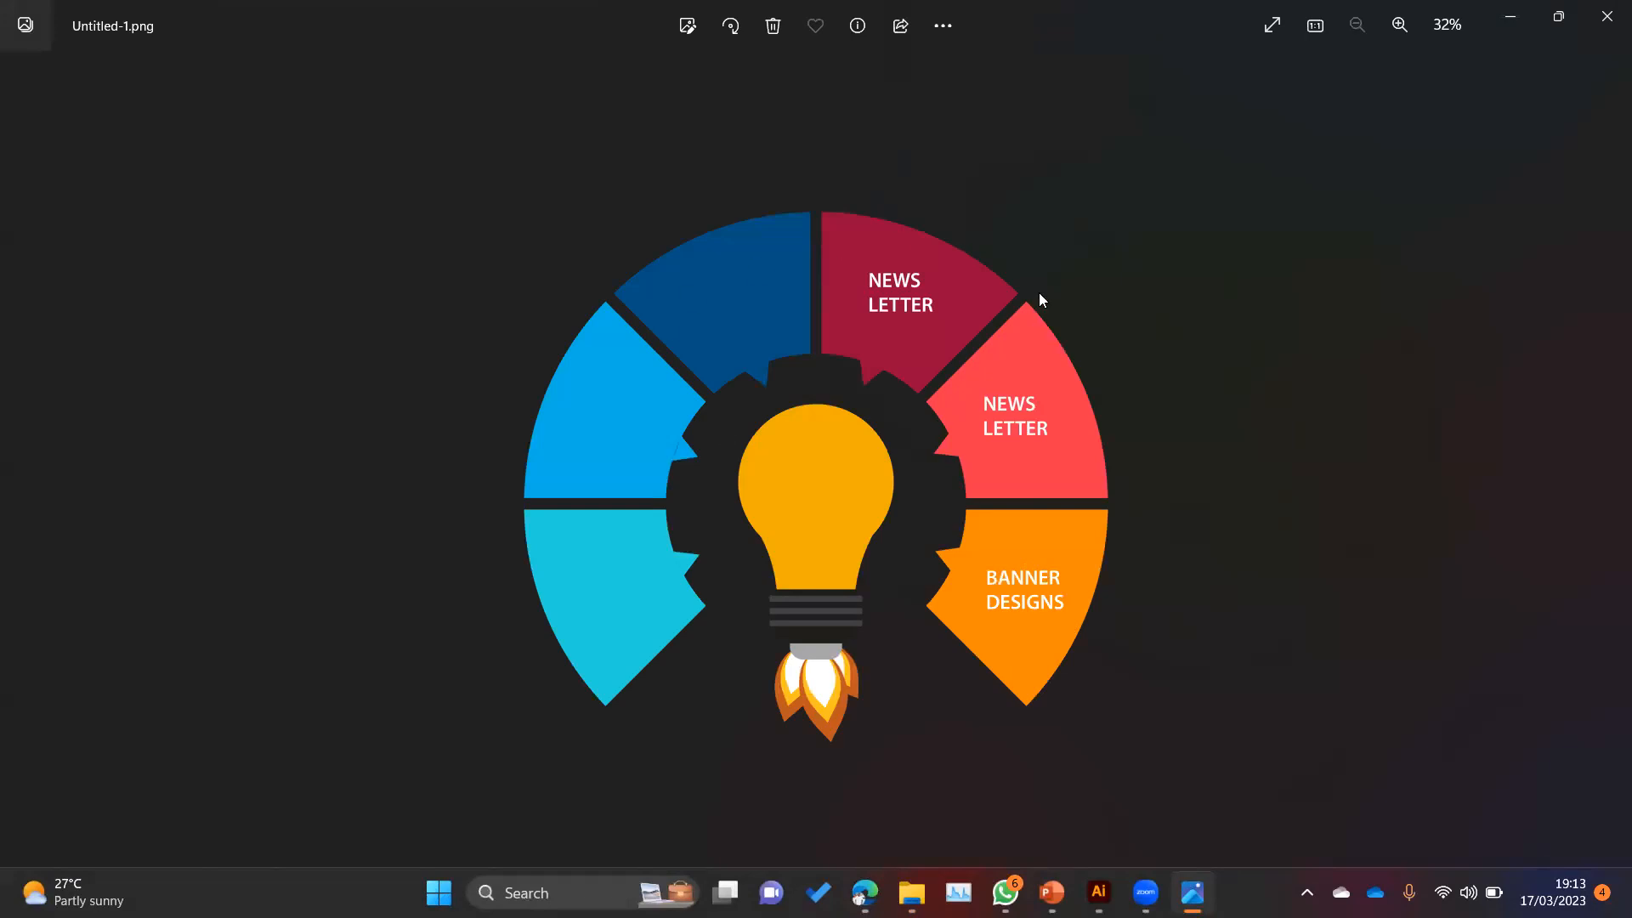
{"action": "left_click", "coordinate": [1607, 16]}
{"action": "left_click", "coordinate": [1411, 69]}
{"action": "left_click_drag", "start_coordinate": [755, 197], "coordinate": [1222, 670]}
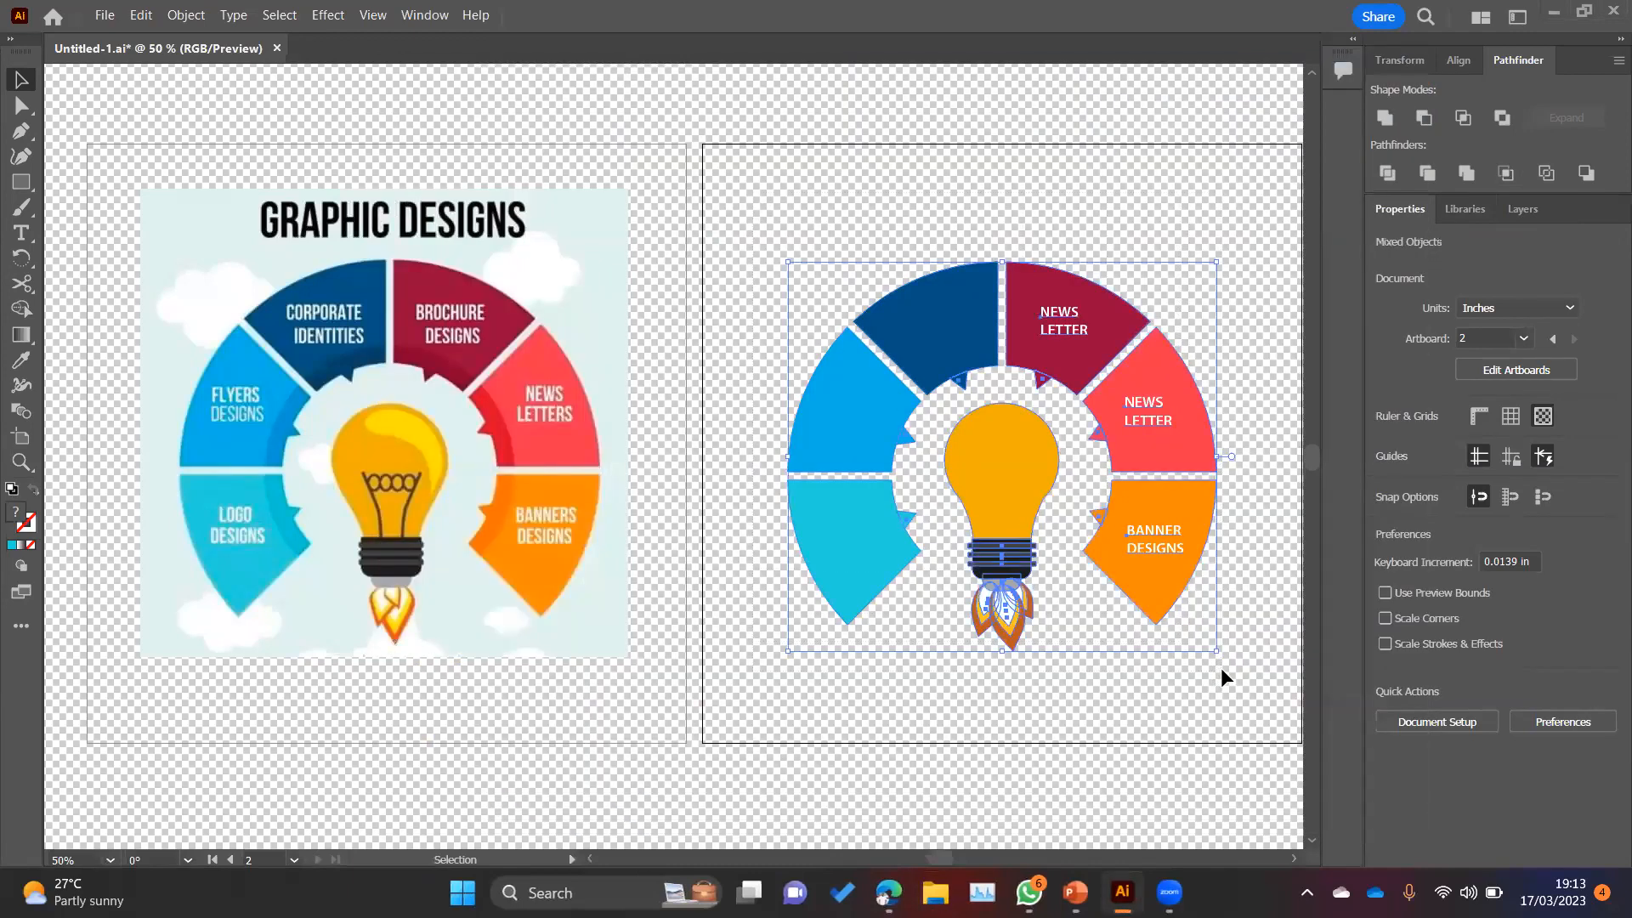
{"action": "left_click", "coordinate": [1201, 684]}
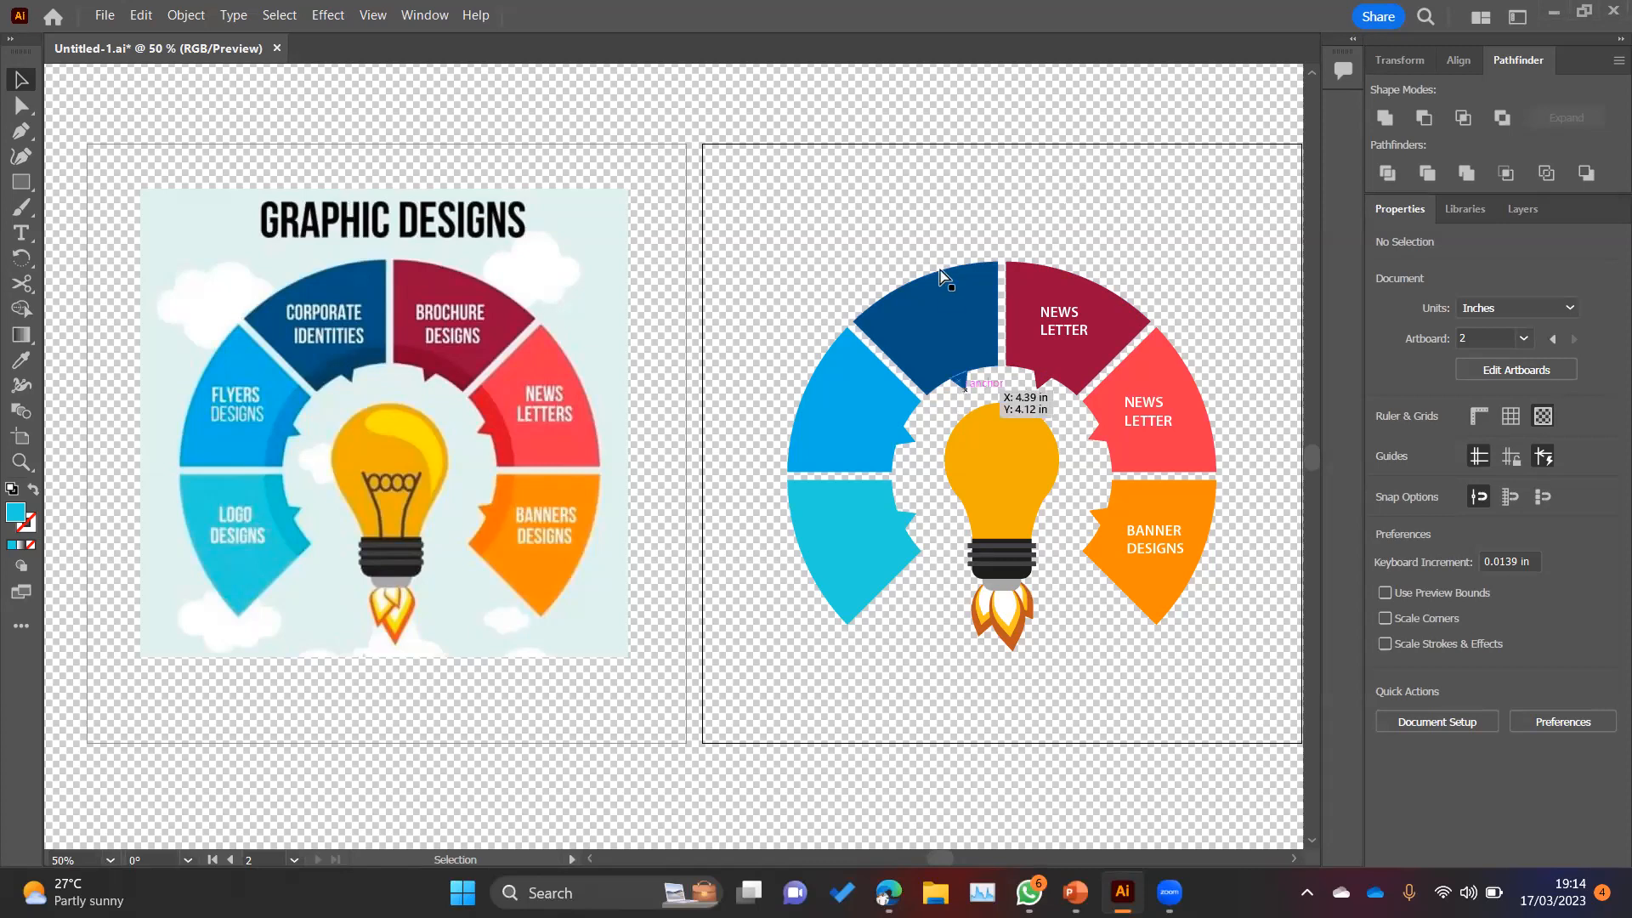
Step: Unite the cyan lower-left wheel segment with its gear tooth, picking both with the Direct Selection tool
{"action": "key", "text": "a"}
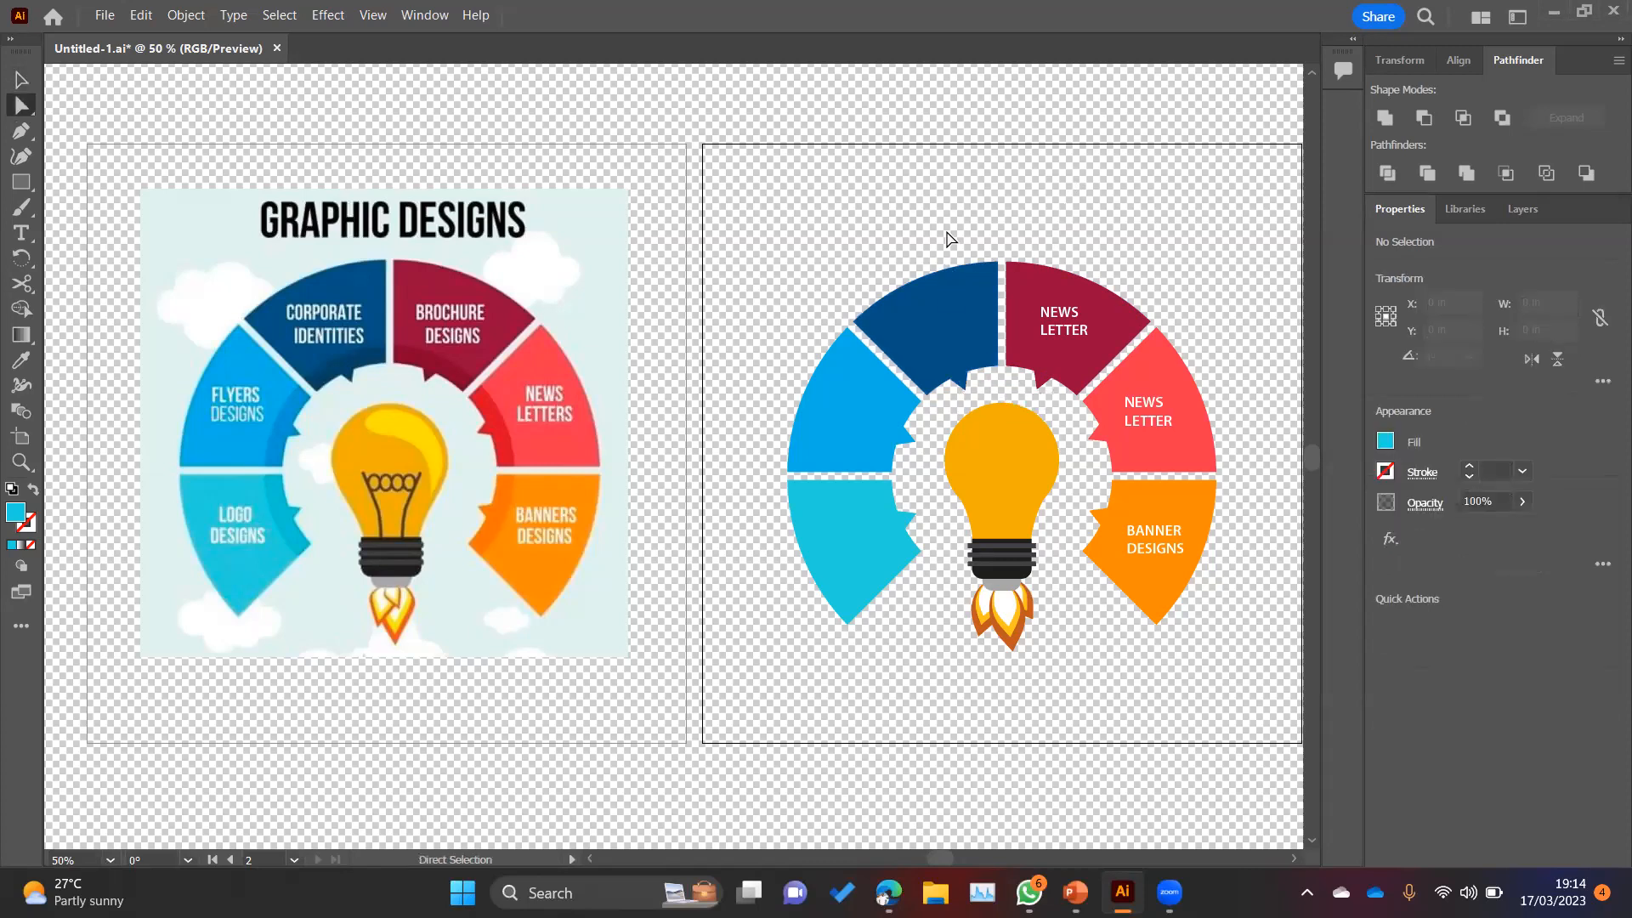
{"action": "left_click", "coordinate": [908, 521]}
{"action": "left_click", "coordinate": [883, 545]}
{"action": "left_click", "coordinate": [902, 519], "text": "shift"}
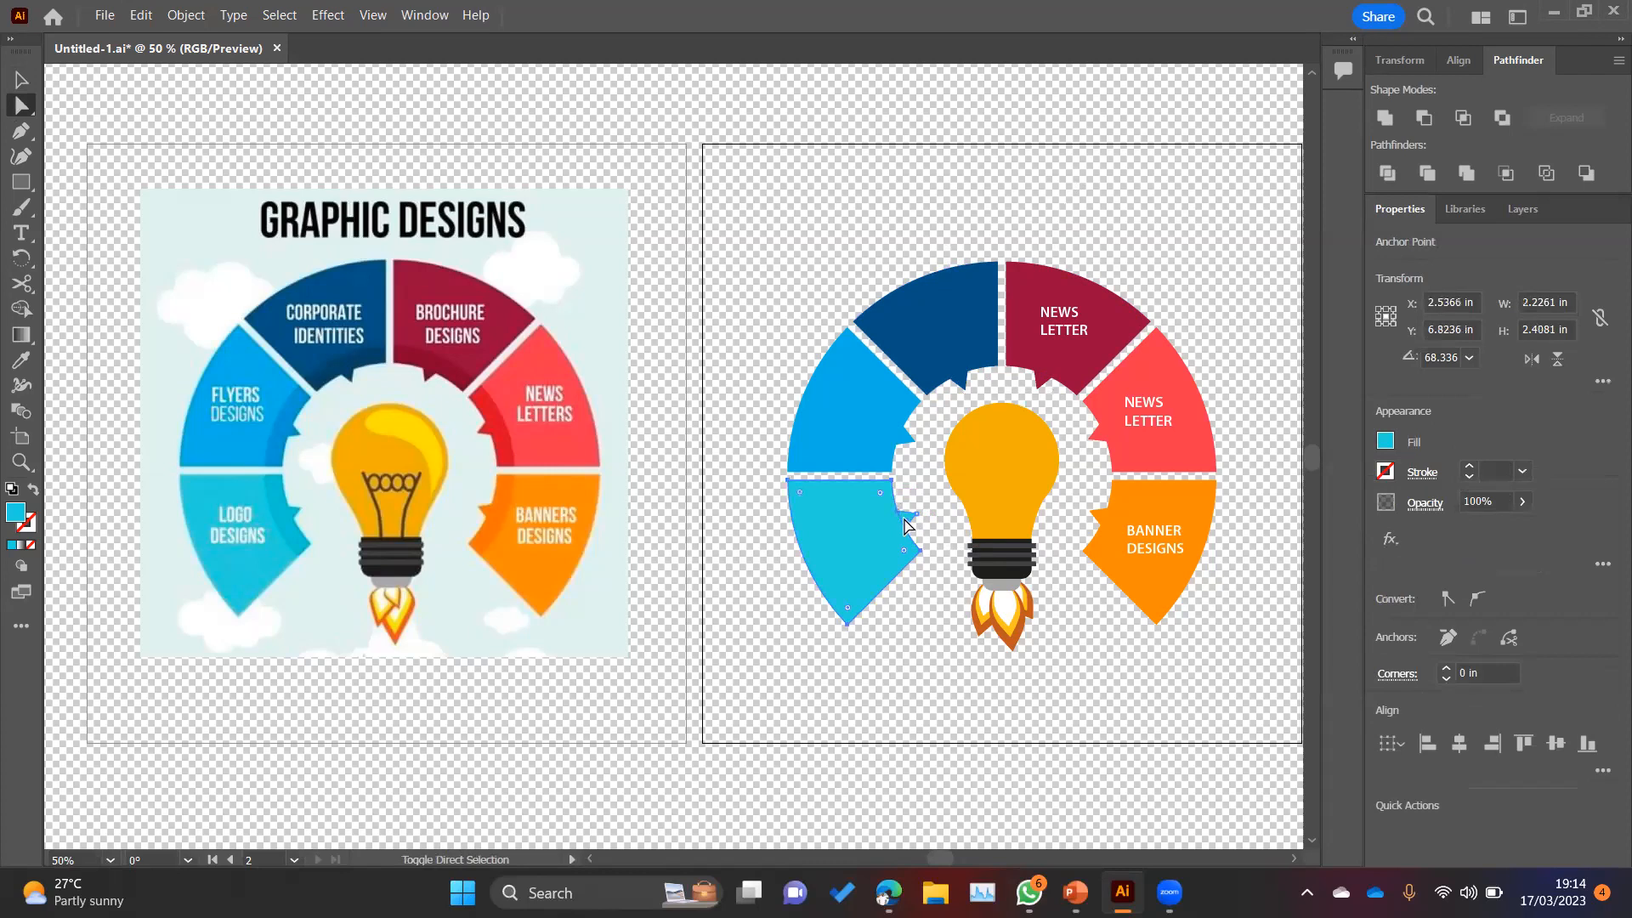
{"action": "left_click", "coordinate": [1394, 117]}
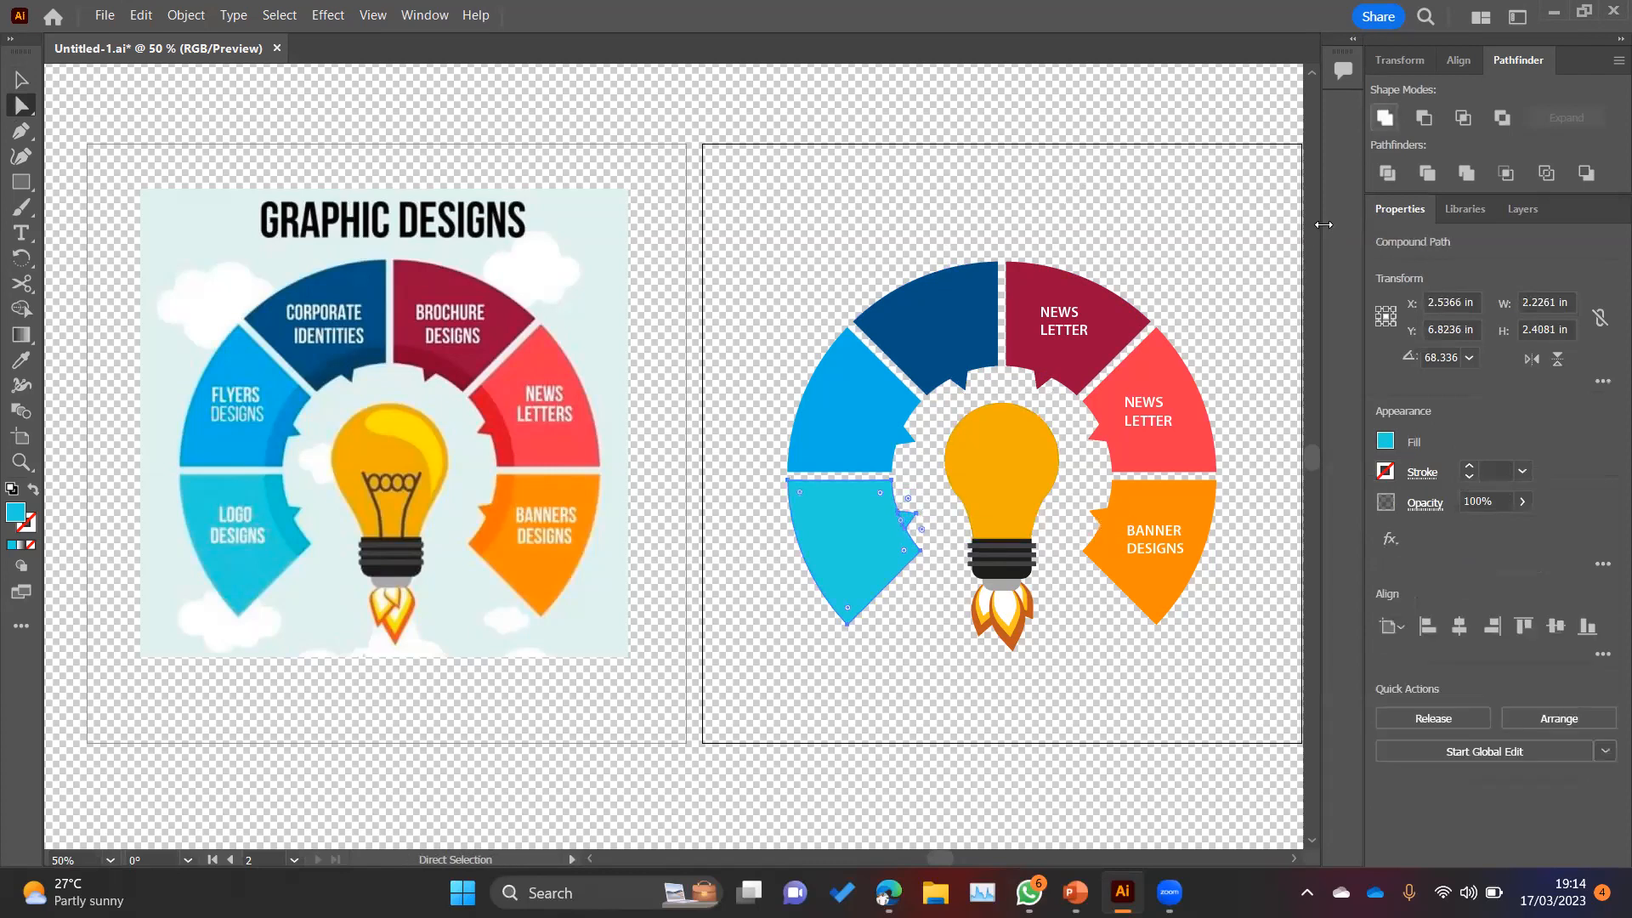
Step: Unite the light blue segment with its gear tooth, and do the same for the dark blue segment
{"action": "left_click", "coordinate": [855, 429]}
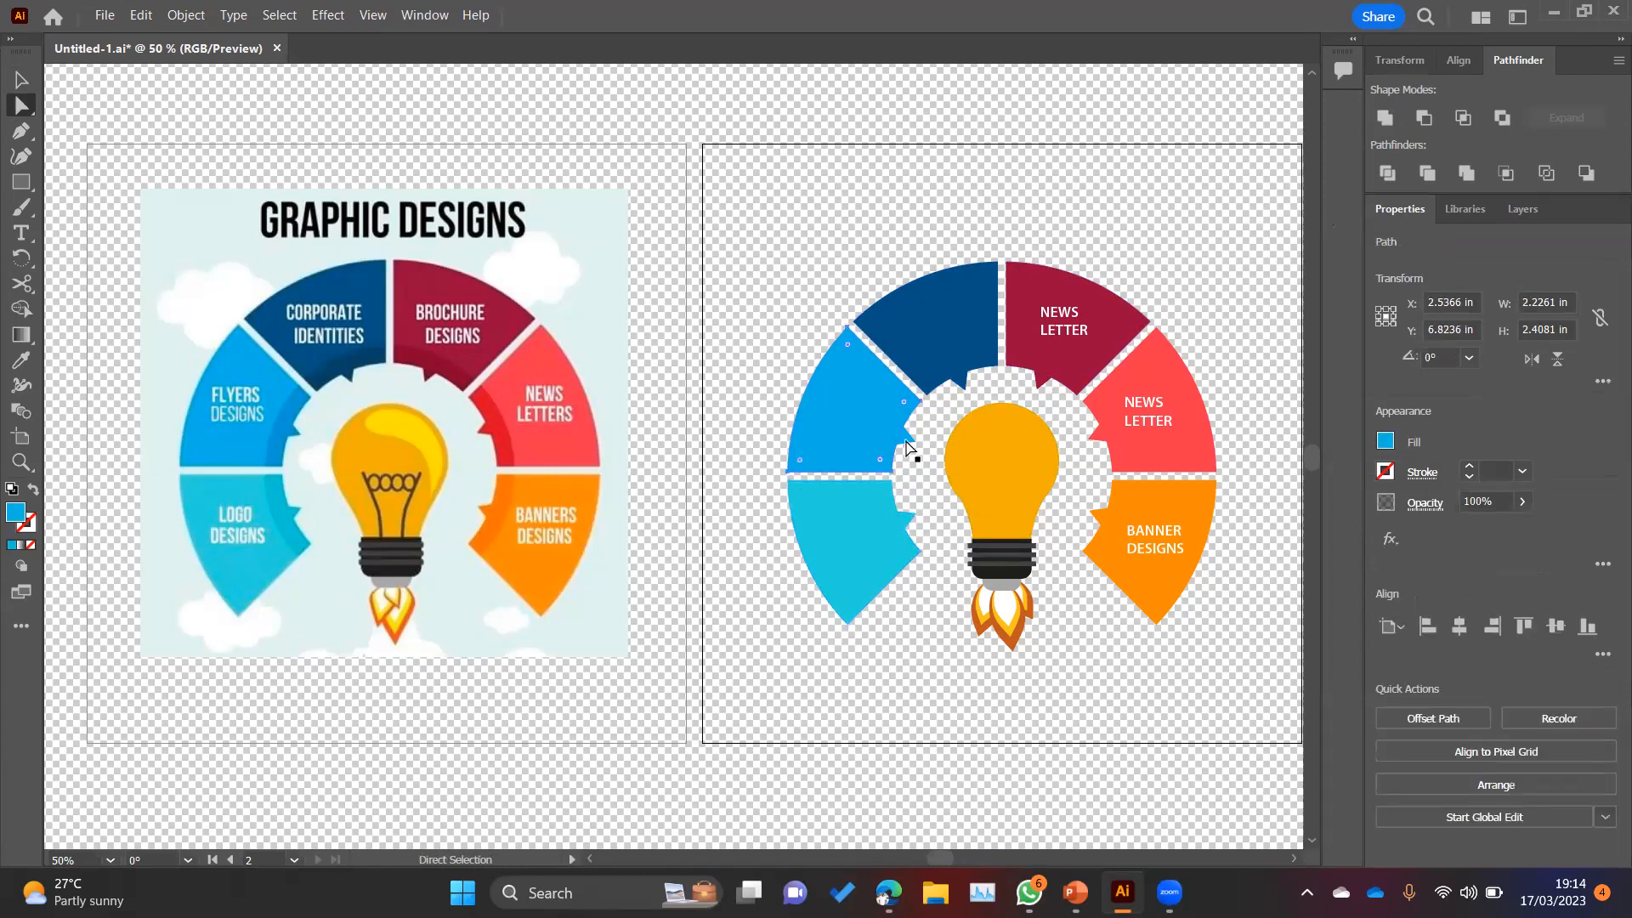
{"action": "left_click", "coordinate": [1387, 119]}
{"action": "left_click", "coordinate": [930, 323]}
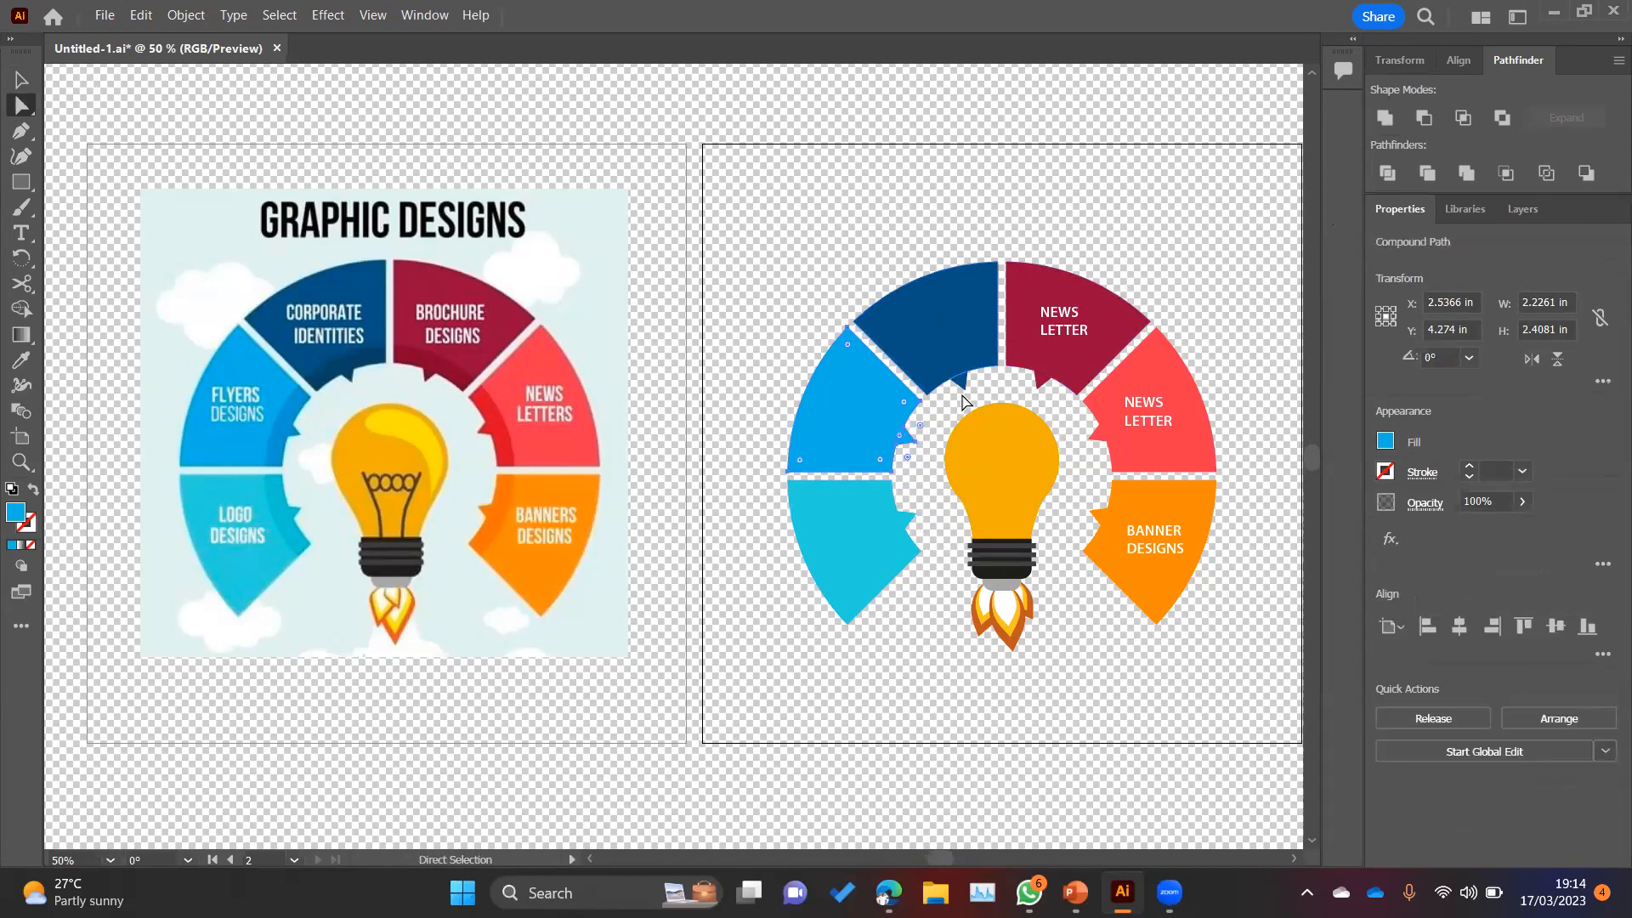
{"action": "left_click", "coordinate": [1385, 117]}
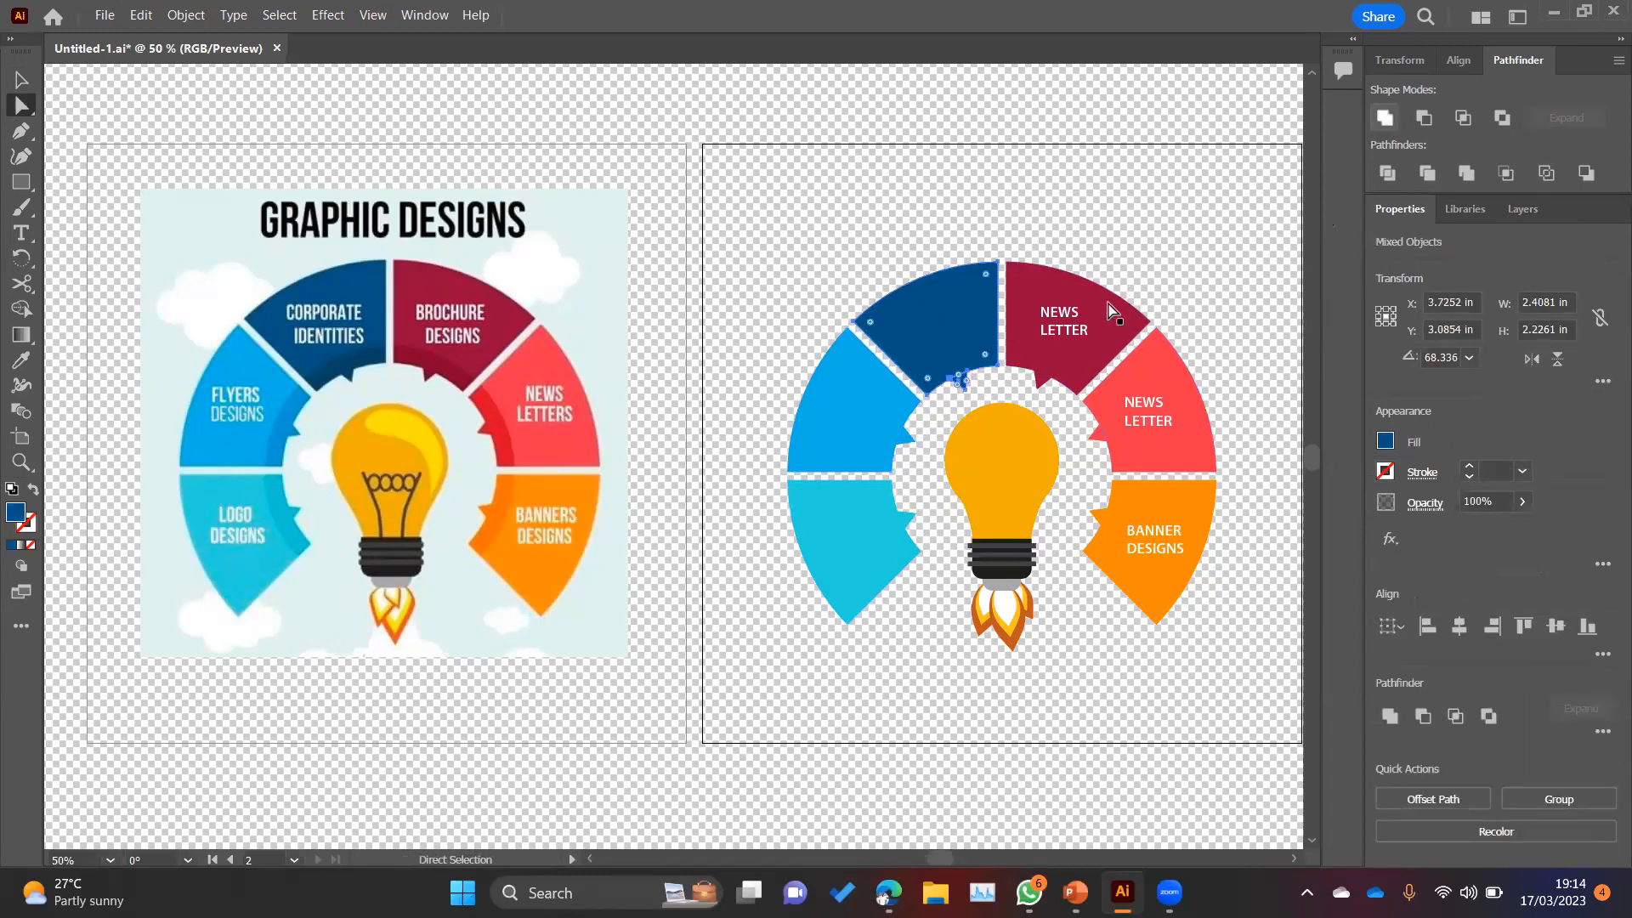
Step: Unite the crimson segment with its gear tooth, and select the coral segment together with its own tooth
{"action": "left_click", "coordinate": [1104, 344]}
{"action": "left_click", "coordinate": [1042, 387], "text": "shift"}
{"action": "left_click", "coordinate": [1387, 121]}
{"action": "left_click", "coordinate": [1212, 387]}
{"action": "left_click", "coordinate": [1143, 444]}
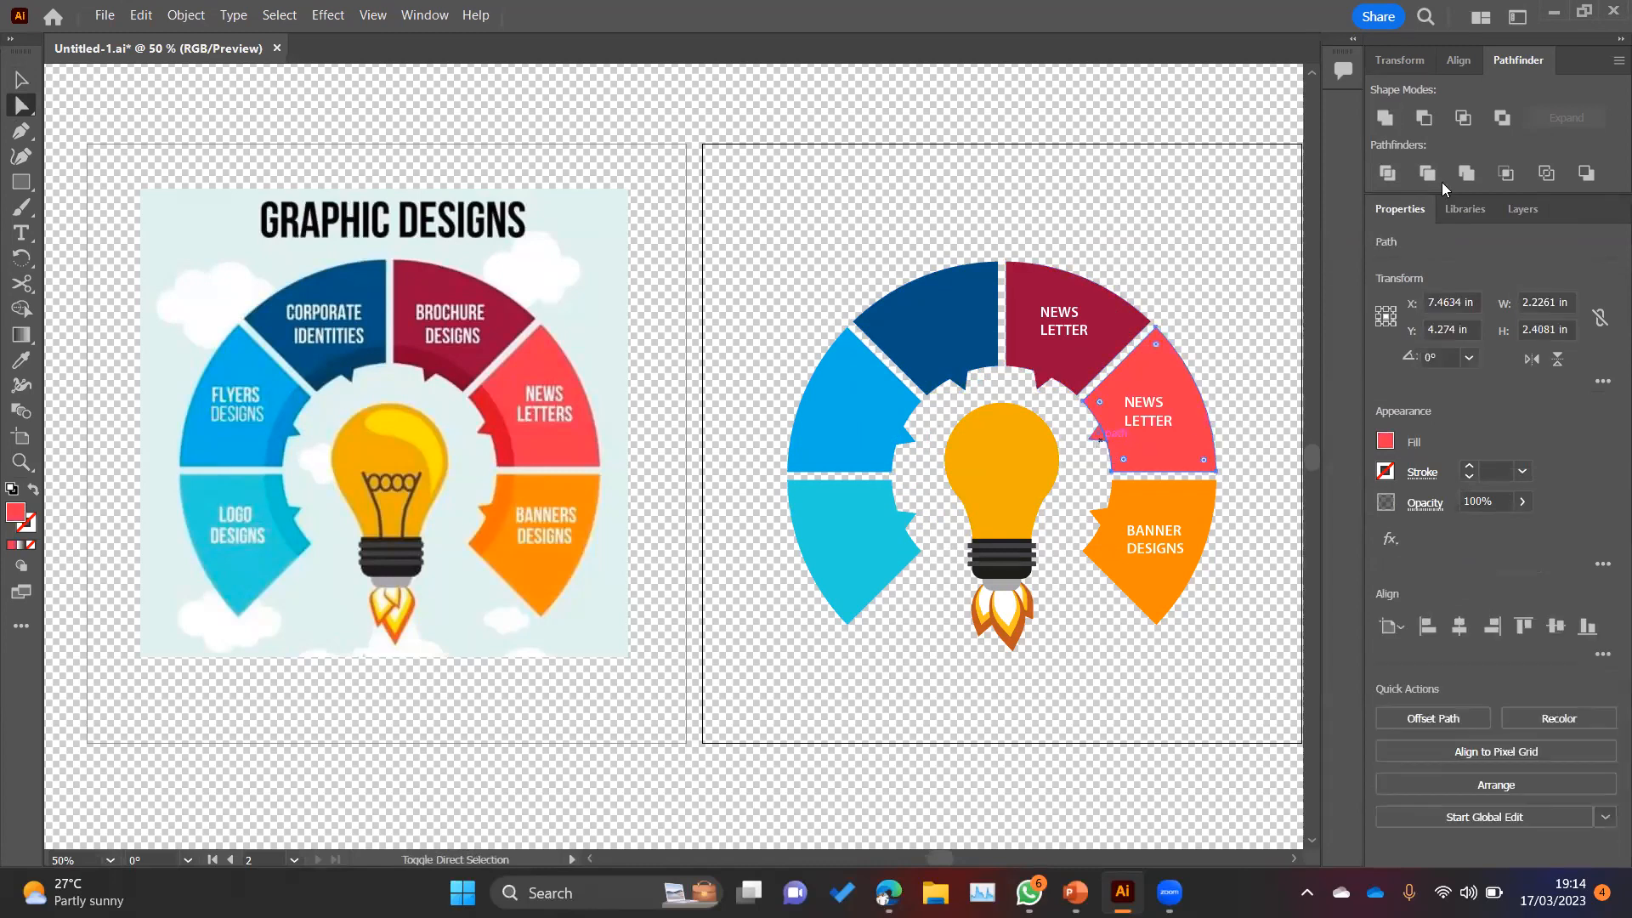
{"action": "left_click", "coordinate": [1099, 436], "text": "shift"}
Step: Unite the orange lower-right segment with its gear tooth and clear the selection
{"action": "left_click", "coordinate": [1201, 530]}
{"action": "left_click", "coordinate": [1099, 512], "text": "shift"}
{"action": "left_click", "coordinate": [1390, 126]}
{"action": "left_click", "coordinate": [1242, 263]}
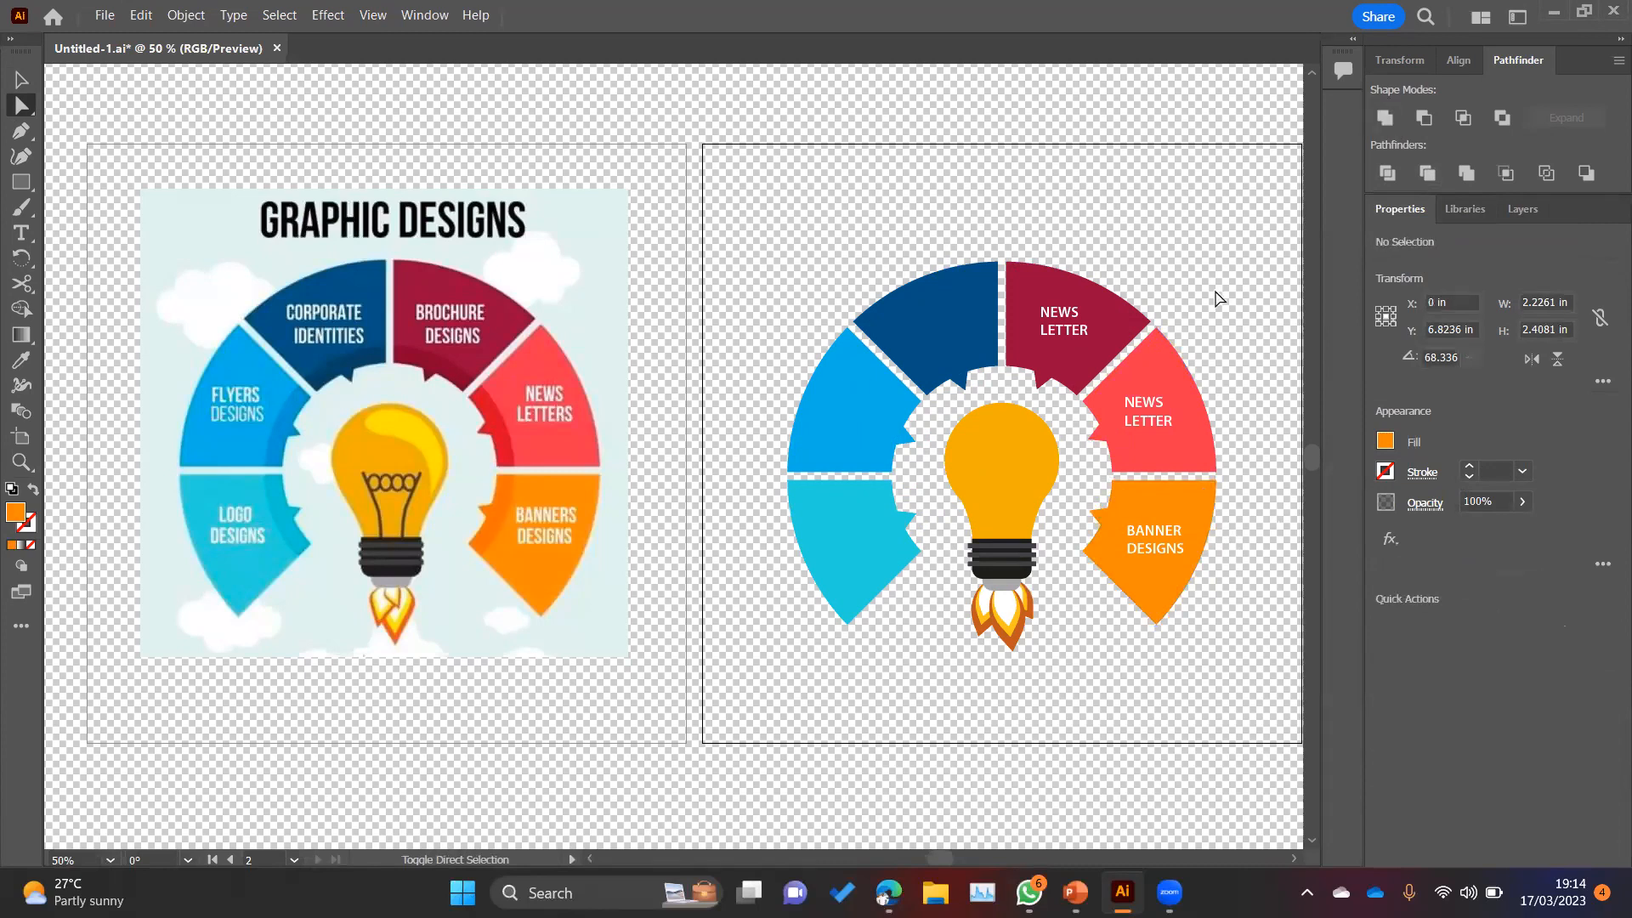
{"action": "key", "text": "v"}
{"action": "left_click", "coordinate": [1135, 327]}
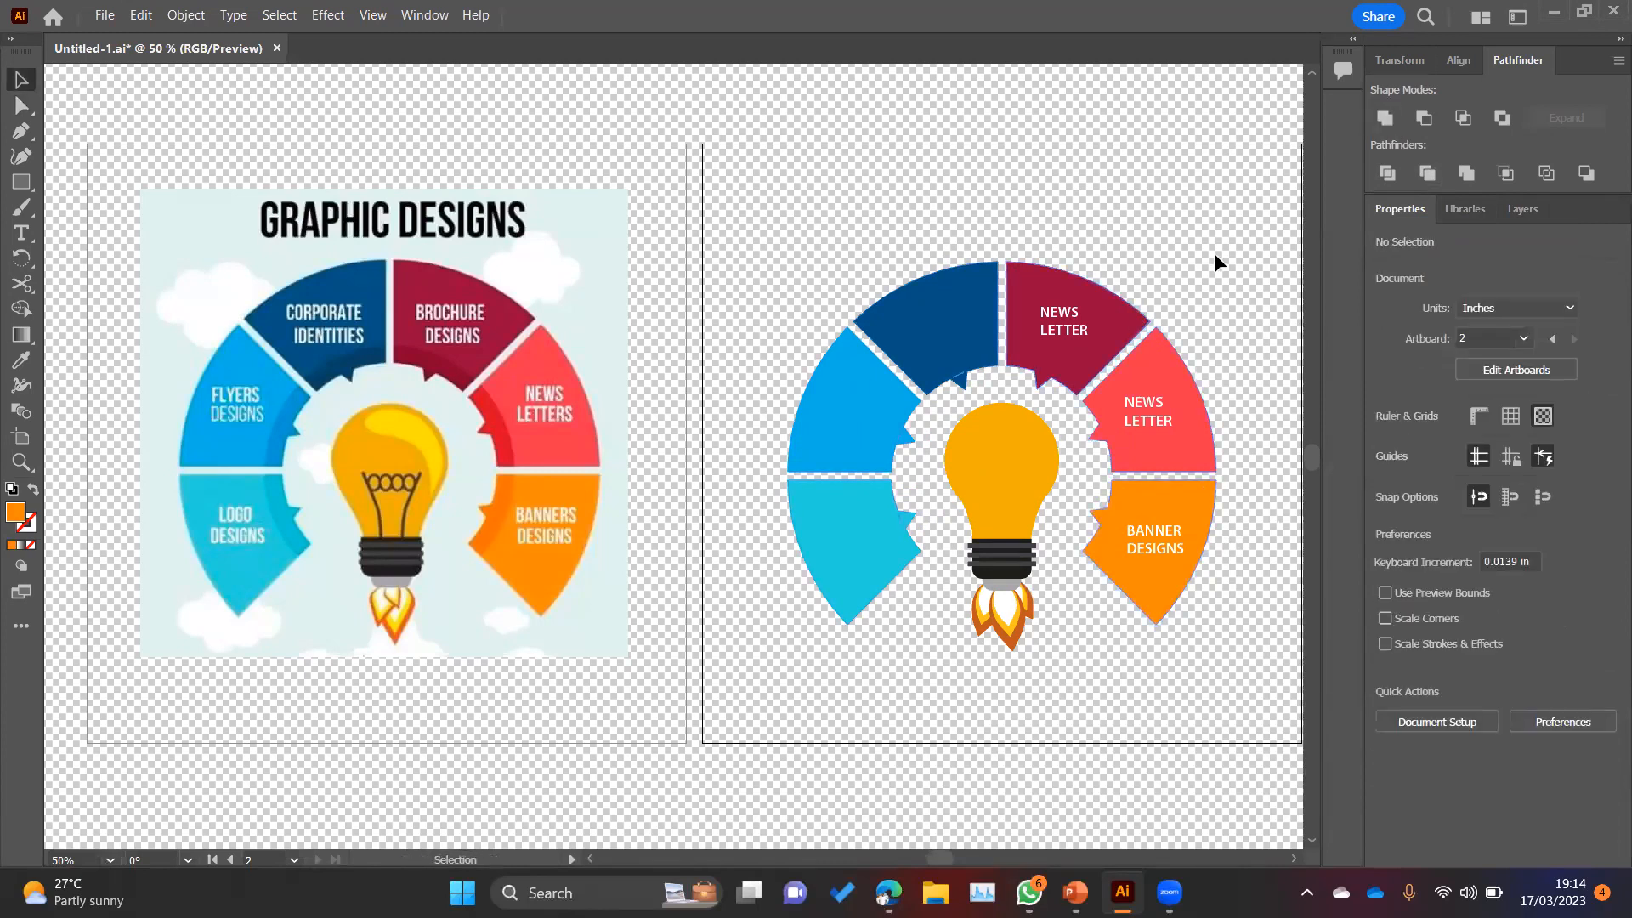
Step: Draw an orange circle about 4.47 in wide over the bulb and centre it on the wheel at about X 5.06 in, Y 5.66 in
{"action": "right_click", "coordinate": [21, 181]}
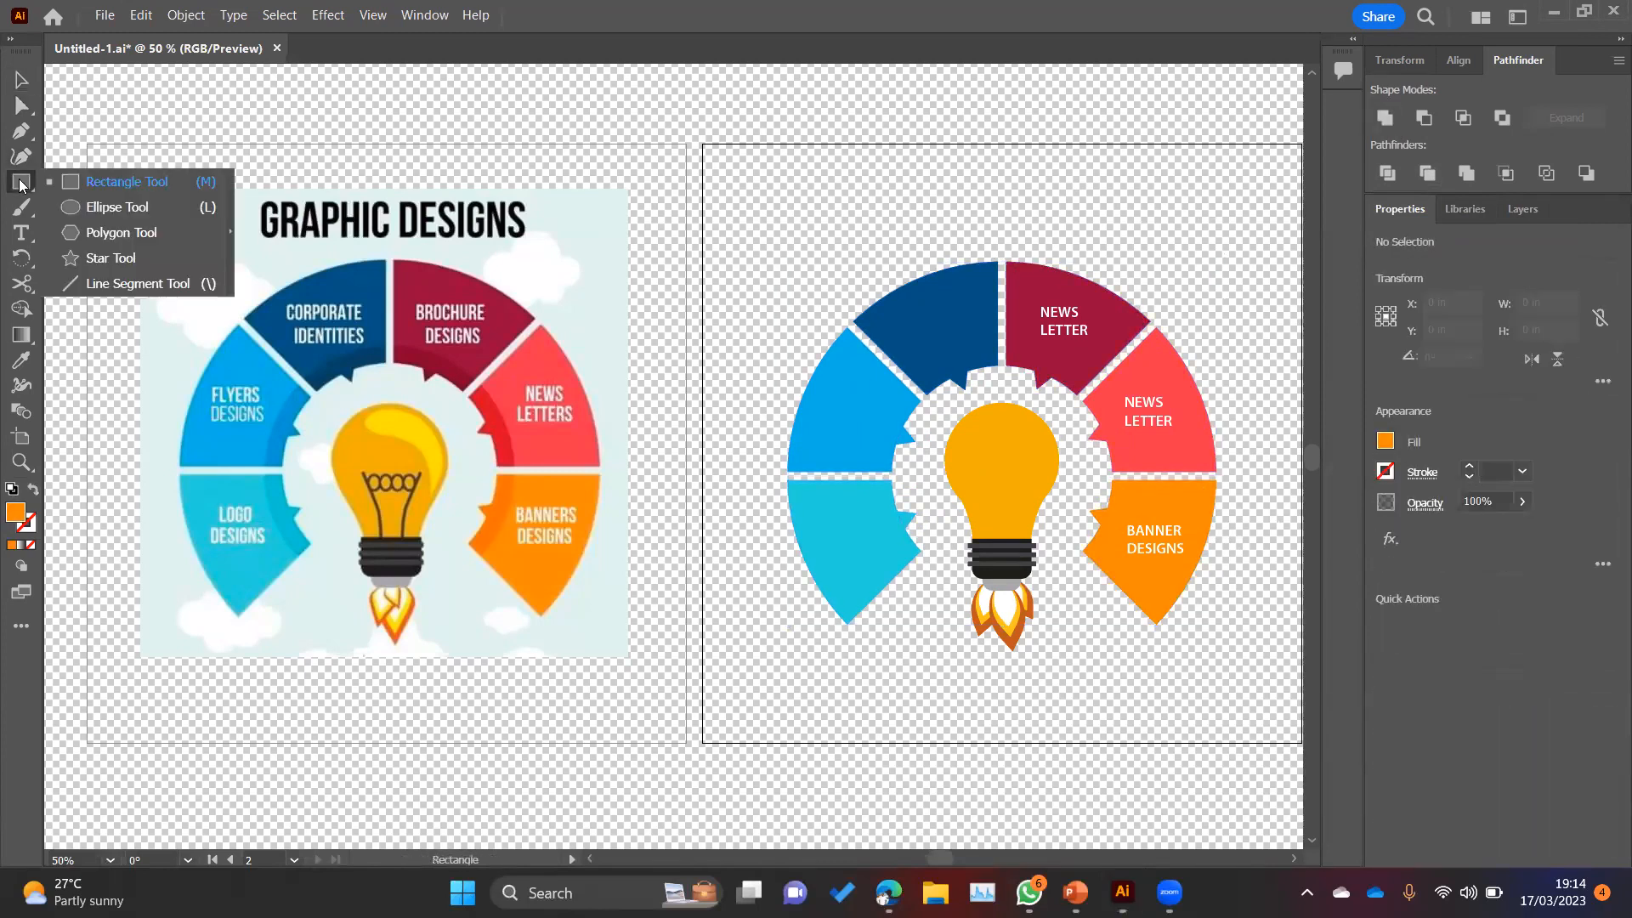
{"action": "left_click", "coordinate": [128, 201]}
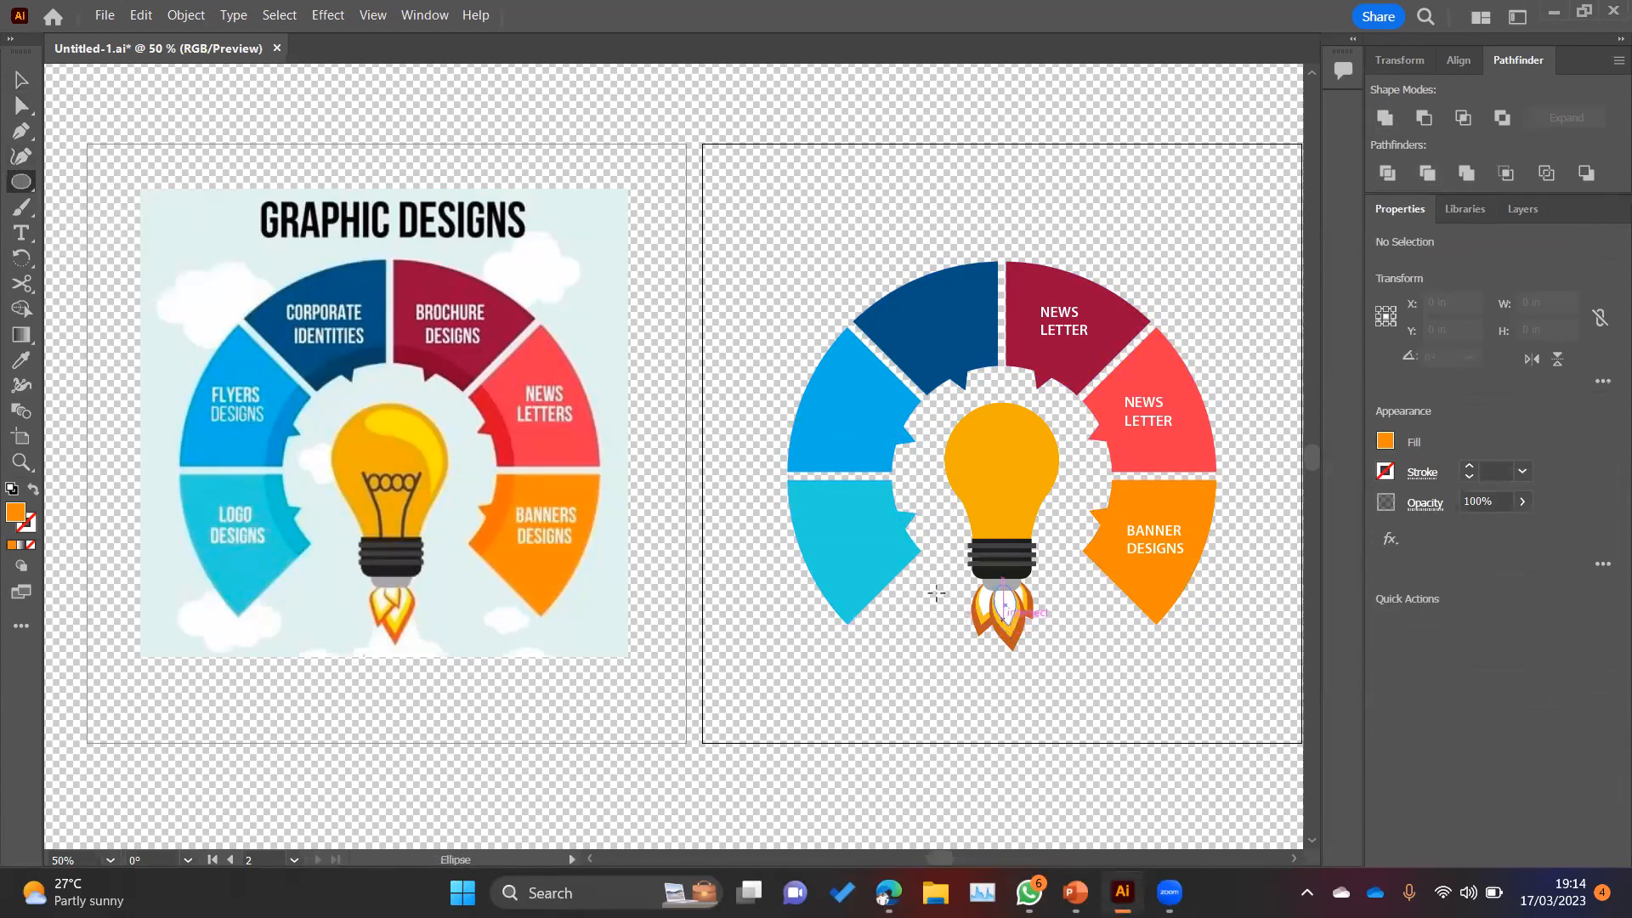
{"action": "left_click_drag", "start_coordinate": [1003, 475], "coordinate": [1120, 589]}
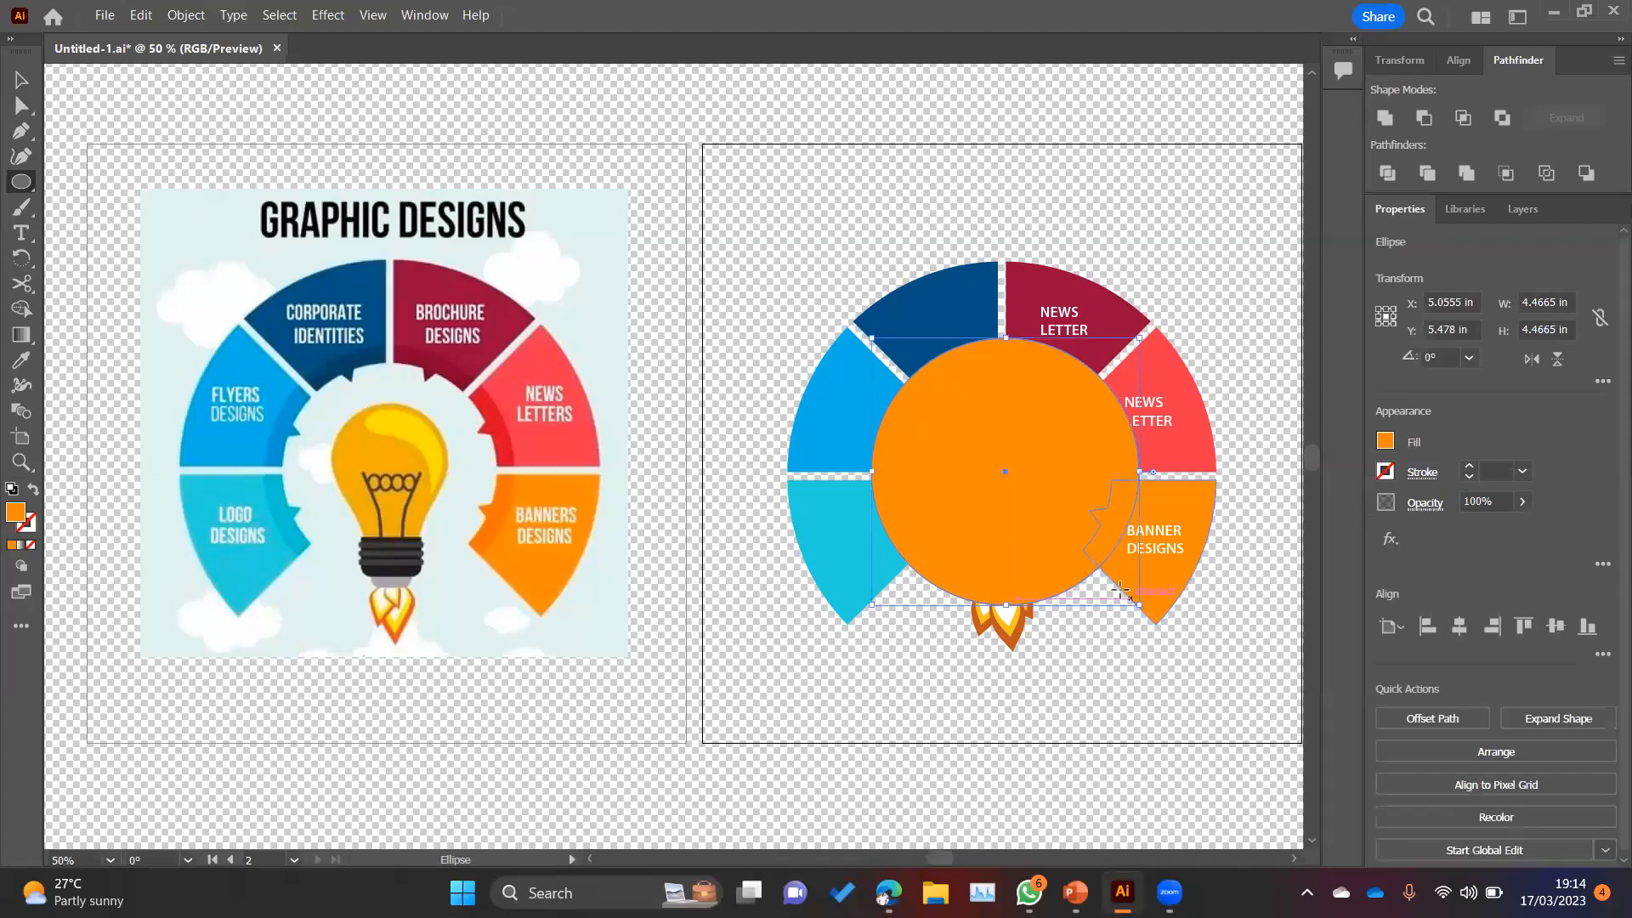
{"action": "key", "text": "v"}
{"action": "left_click_drag", "start_coordinate": [1053, 466], "coordinate": [1047, 479]}
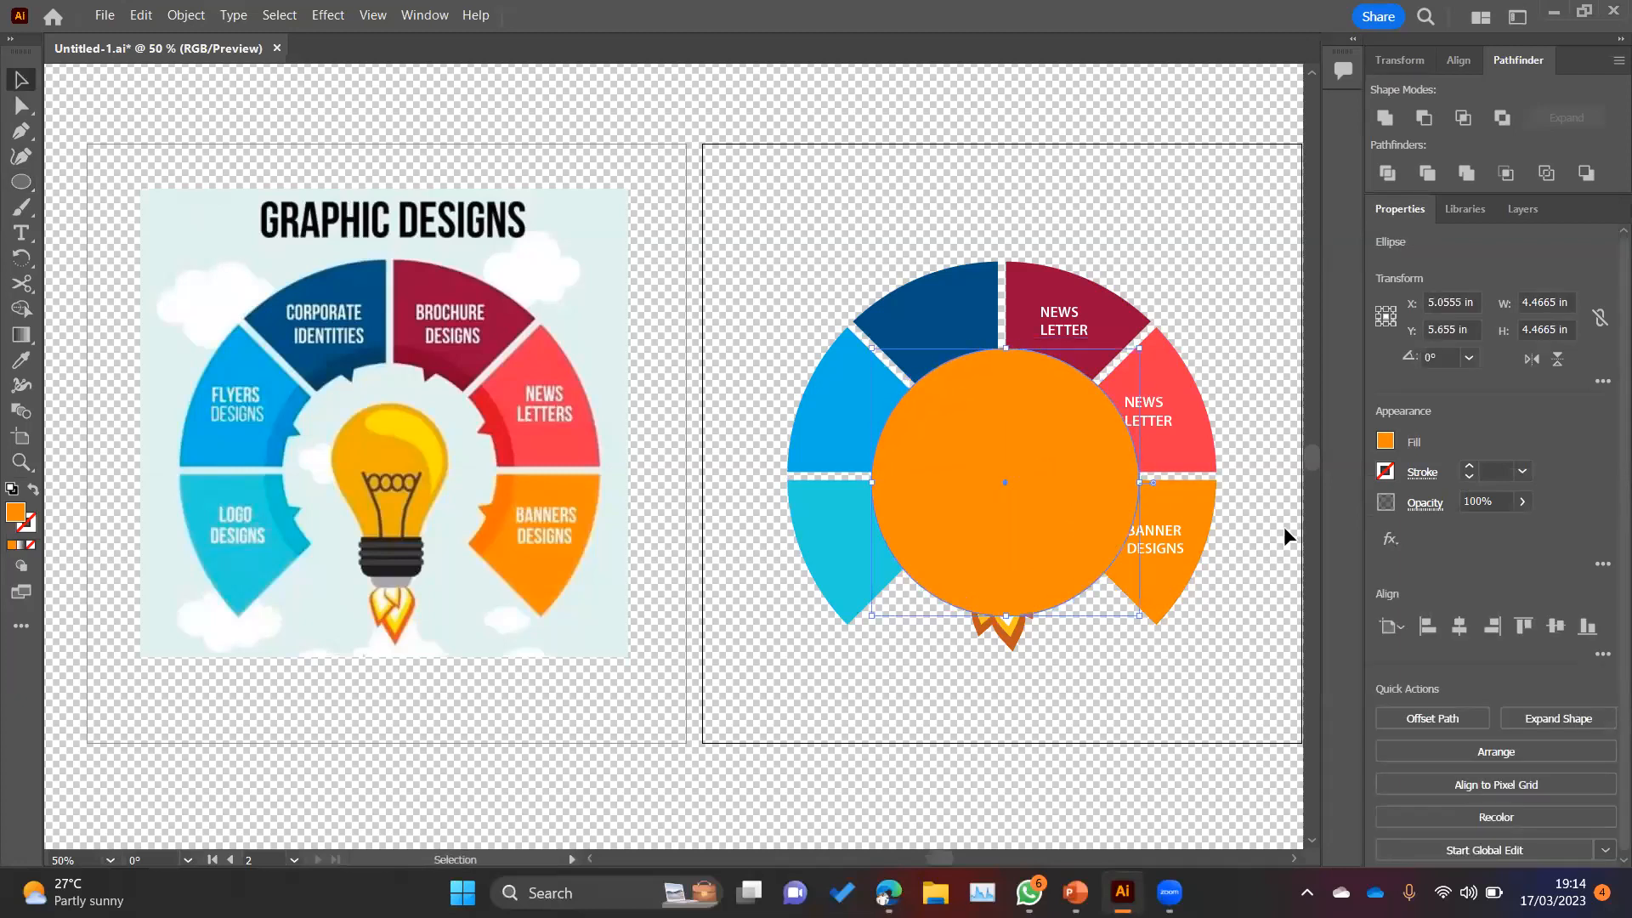
Step: Fill the large orange circle at the wheel's centre with black (000000)
{"action": "left_click", "coordinate": [1523, 211]}
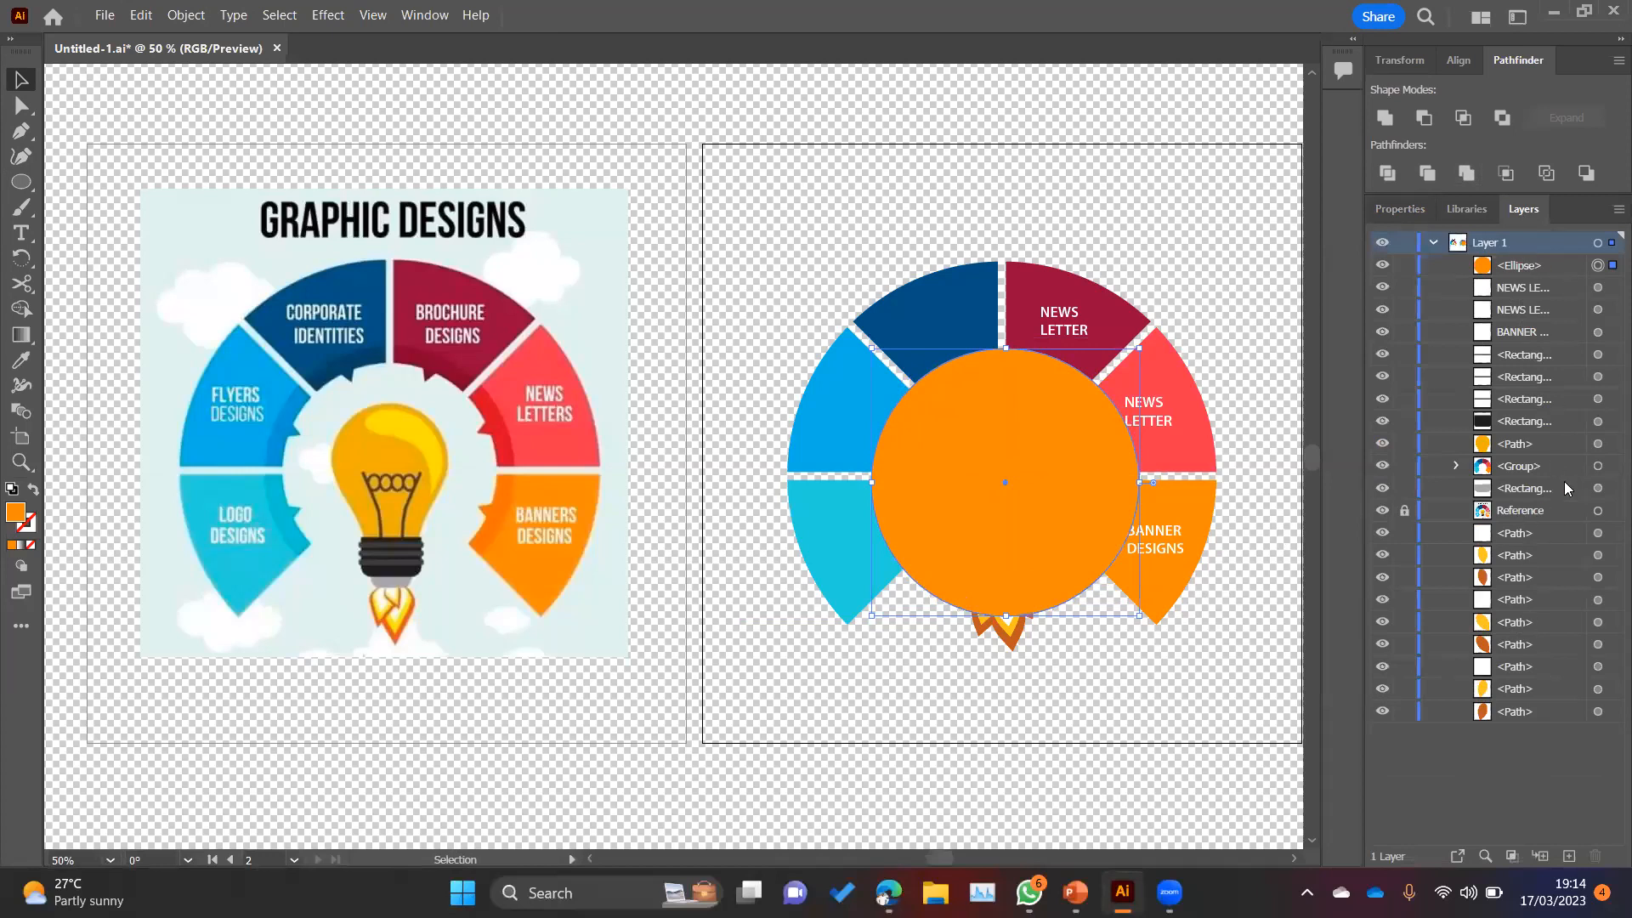
{"action": "left_click", "coordinate": [1598, 466]}
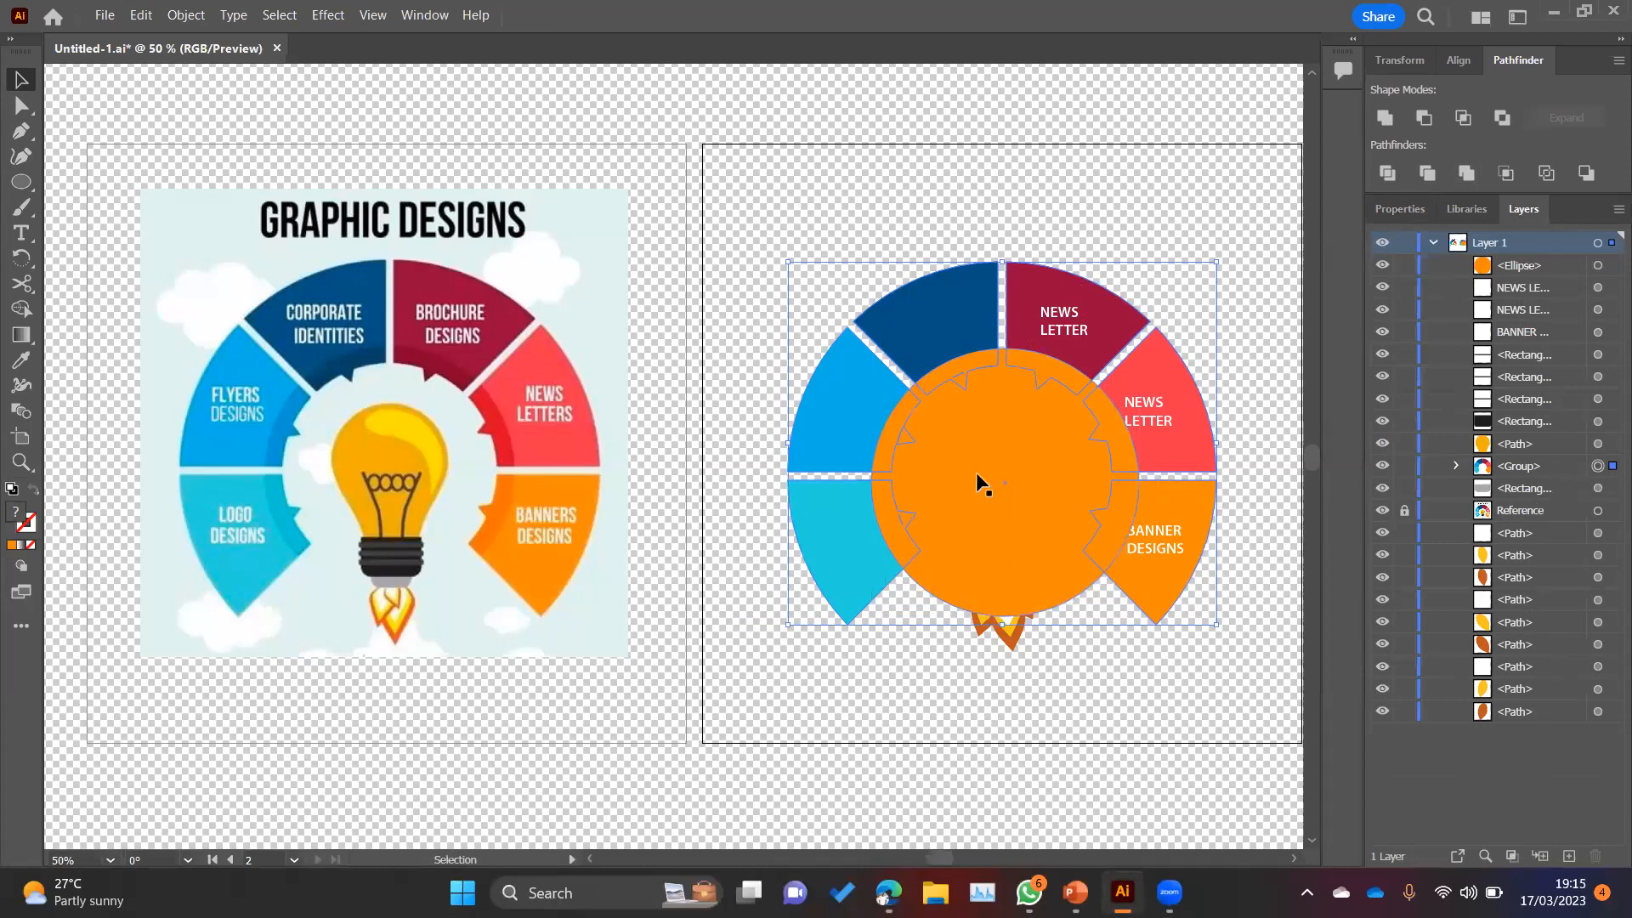
{"action": "left_click", "coordinate": [1004, 482]}
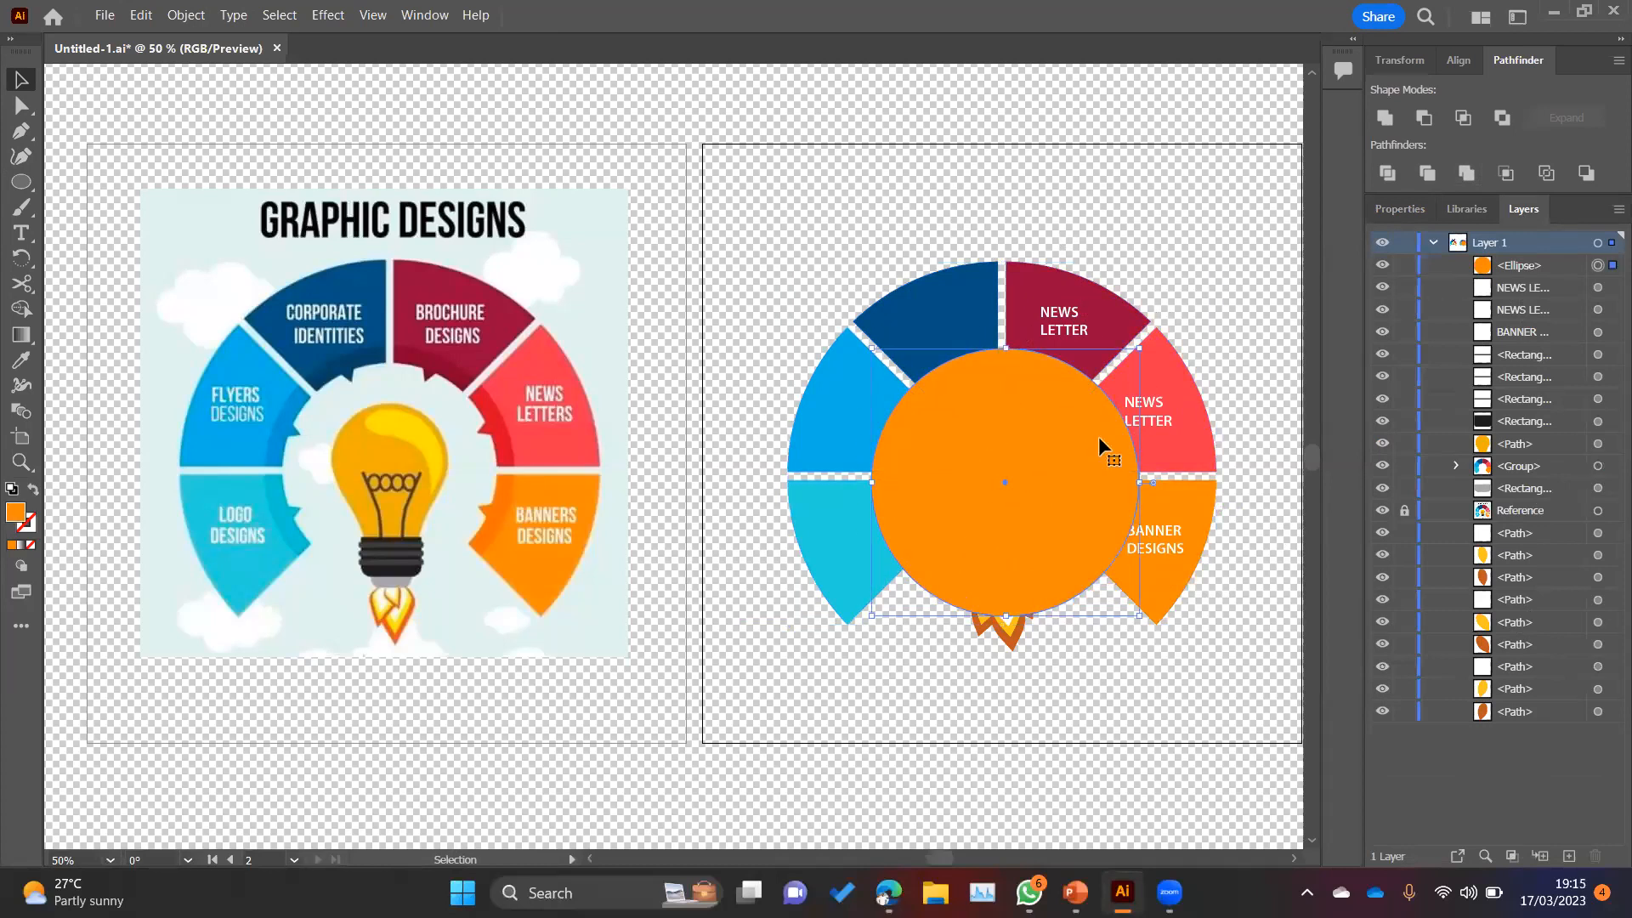
{"action": "double_click", "coordinate": [16, 513]}
{"action": "type", "text": "000000"}
{"action": "left_click", "coordinate": [1068, 302]}
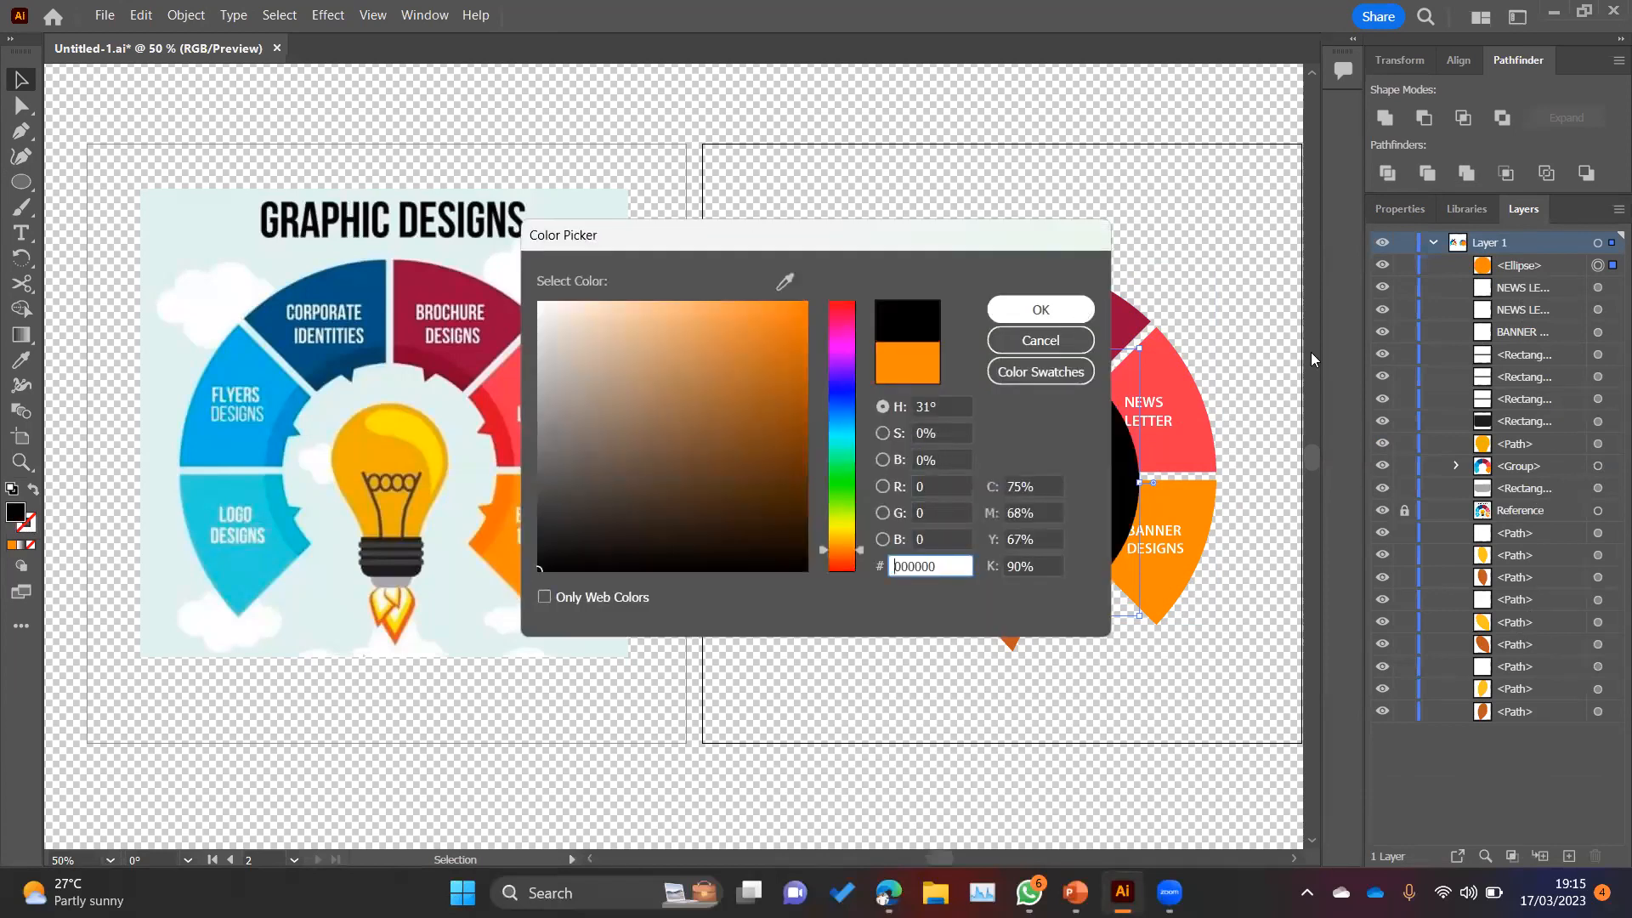
Step: Hide the black circle so that the bulb and the gear teeth are uncovered
{"action": "left_click", "coordinate": [1382, 266]}
{"action": "left_click", "coordinate": [1382, 266]}
{"action": "left_click", "coordinate": [1382, 266]}
{"action": "left_click", "coordinate": [1382, 266]}
{"action": "left_click", "coordinate": [1382, 266]}
{"action": "left_click", "coordinate": [1382, 266]}
{"action": "left_click", "coordinate": [1383, 266]}
Step: Try duplicating the wheel's segment group and moving the copy away from the wheel, and undo it
{"action": "left_click", "coordinate": [1606, 468]}
{"action": "left_click_drag", "start_coordinate": [1550, 469], "coordinate": [1570, 857]}
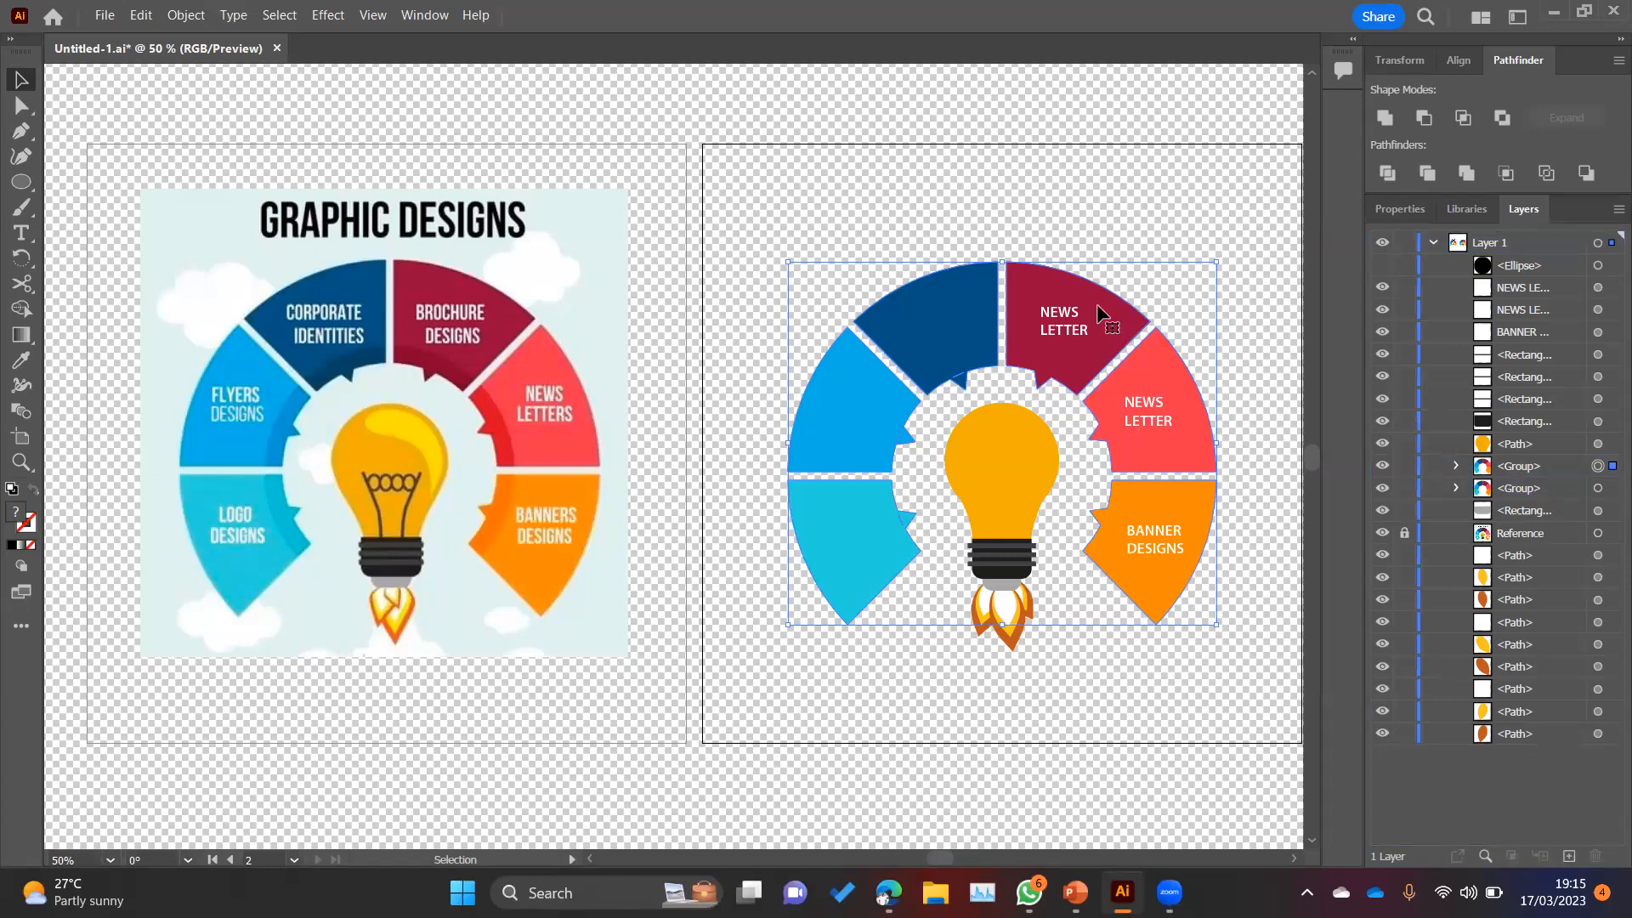
{"action": "left_click_drag", "start_coordinate": [860, 247], "coordinate": [611, 184]}
{"action": "key", "text": "Delete"}
{"action": "left_click", "coordinate": [1109, 323]}
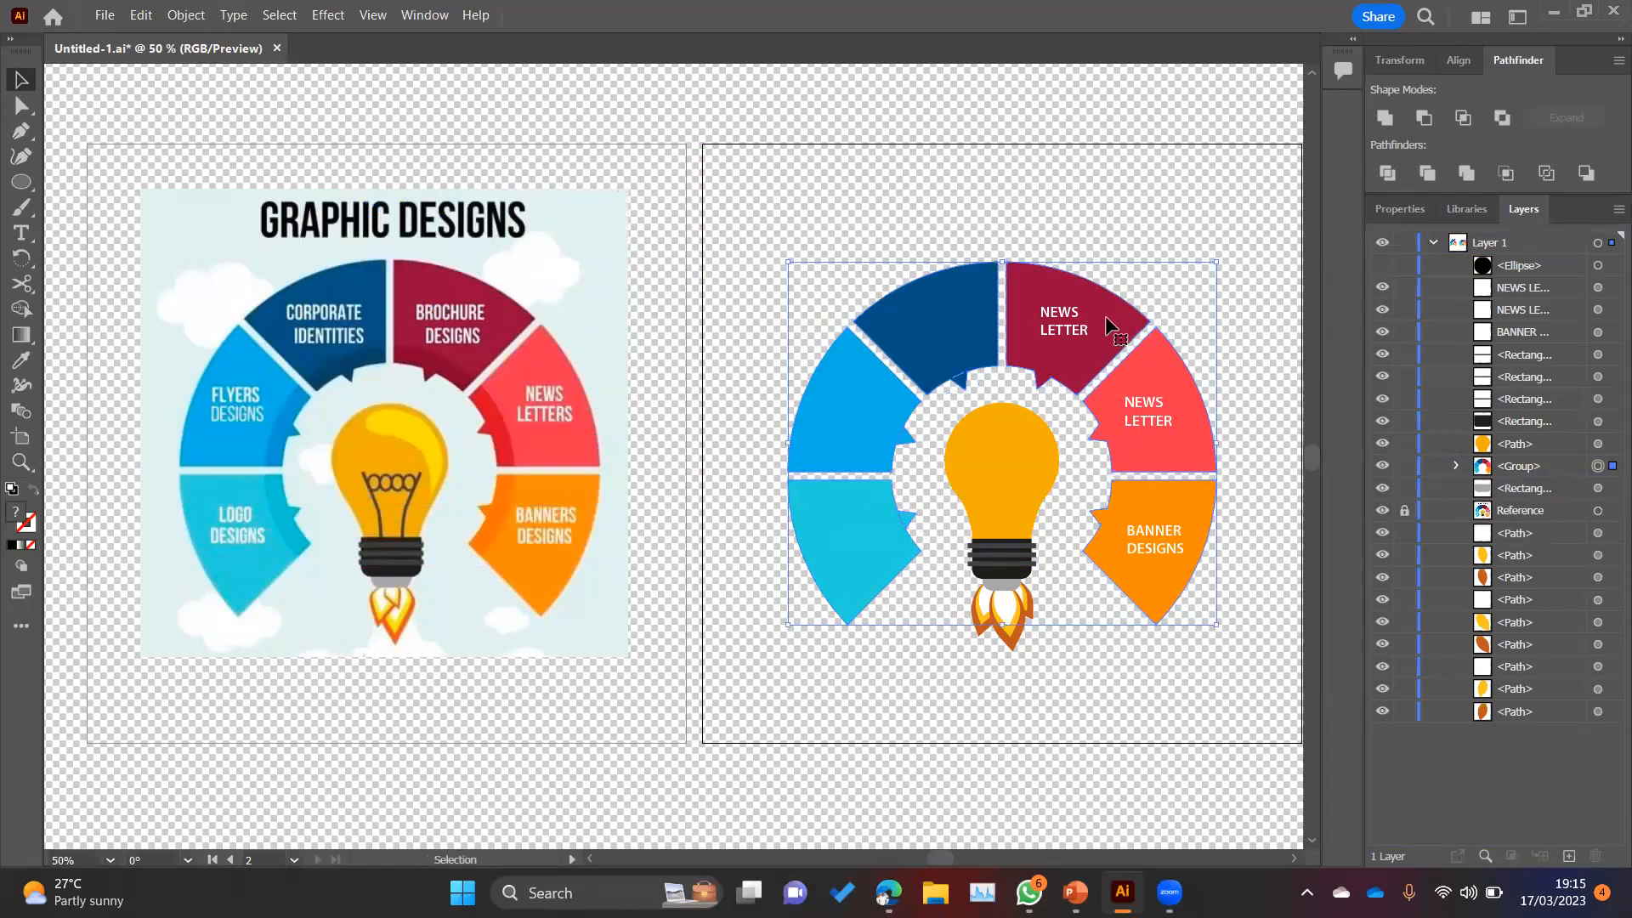
{"action": "left_click_drag", "start_coordinate": [1110, 323], "coordinate": [698, 117]}
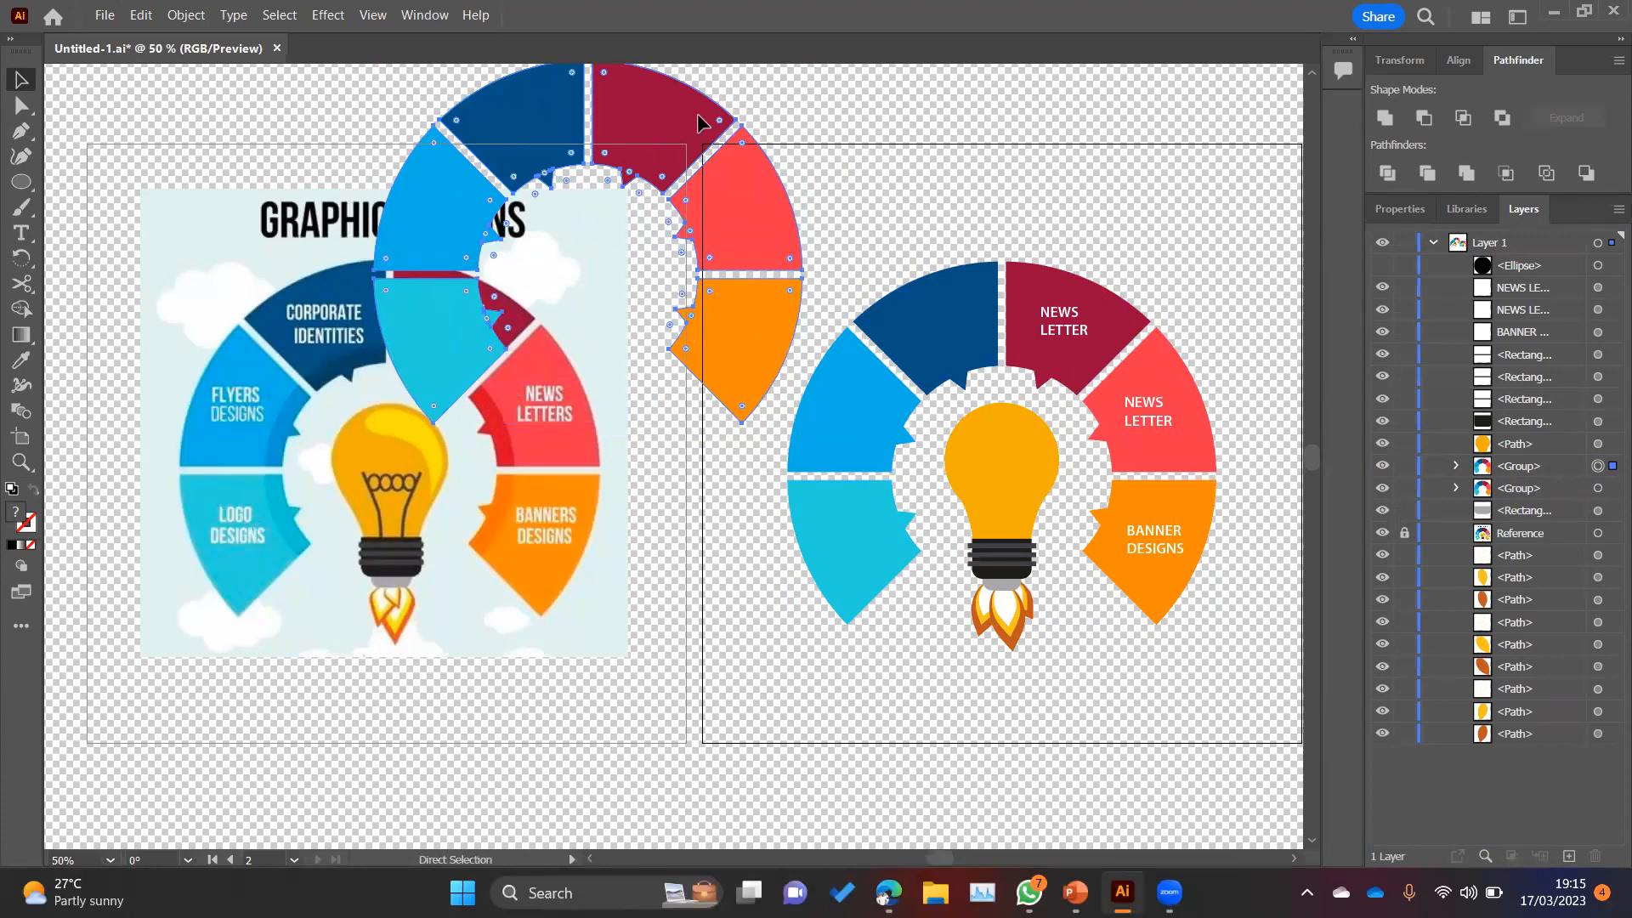
{"action": "key", "text": "ctrl+z"}
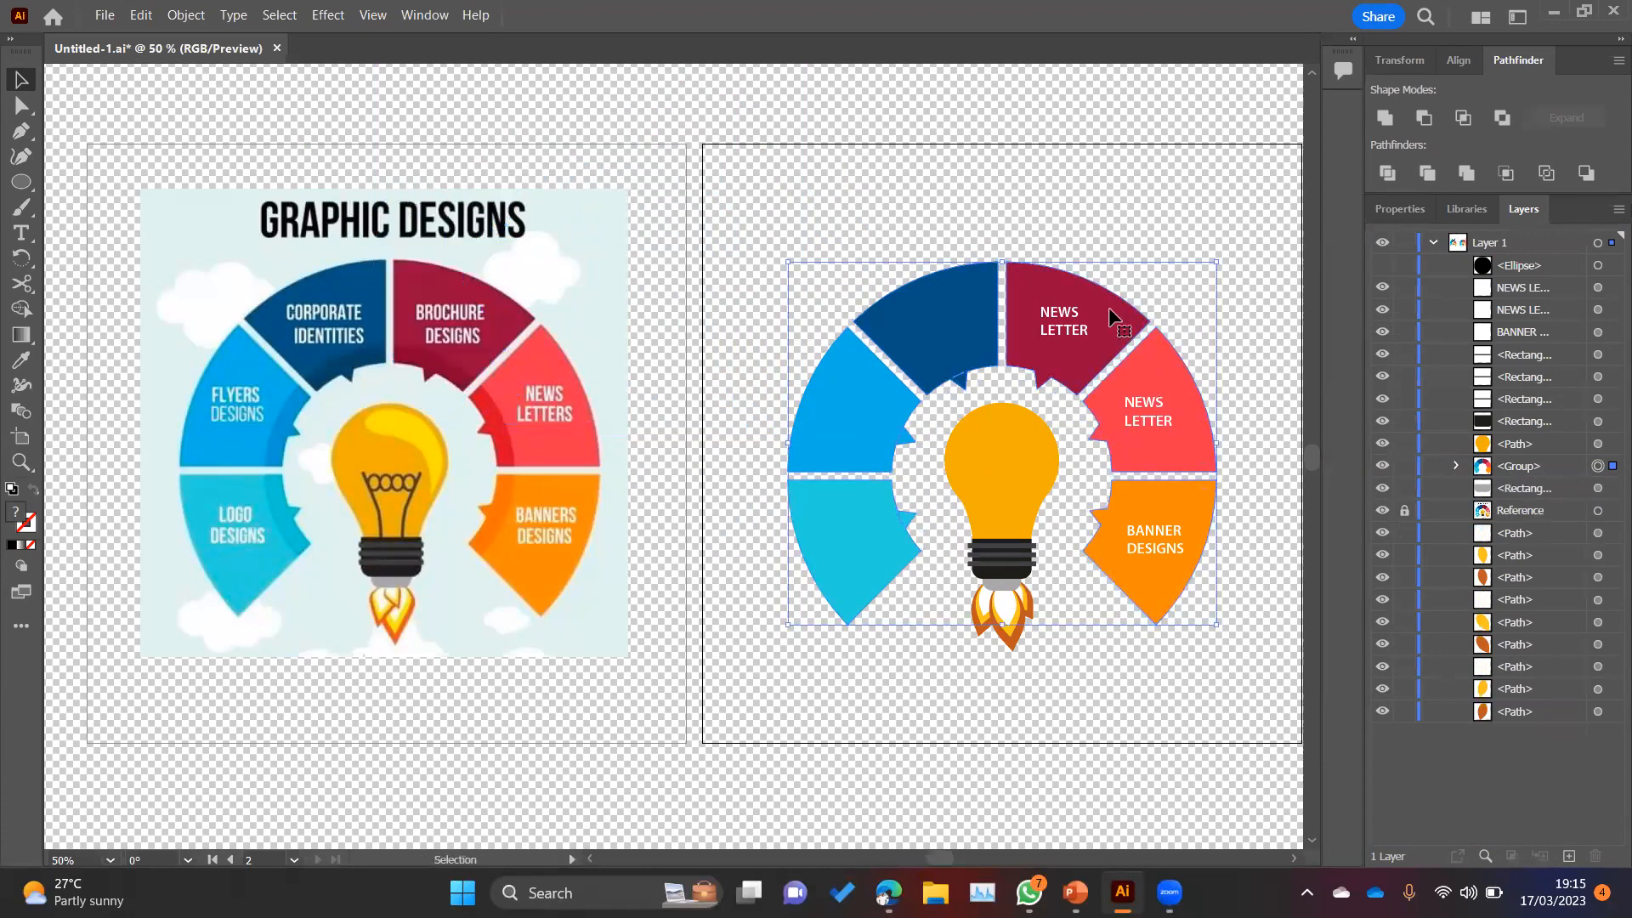
Step: Duplicate the wheel's segment group in place and bring the copy to the front of all objects
{"action": "left_click_drag", "start_coordinate": [1542, 467], "coordinate": [1571, 850]}
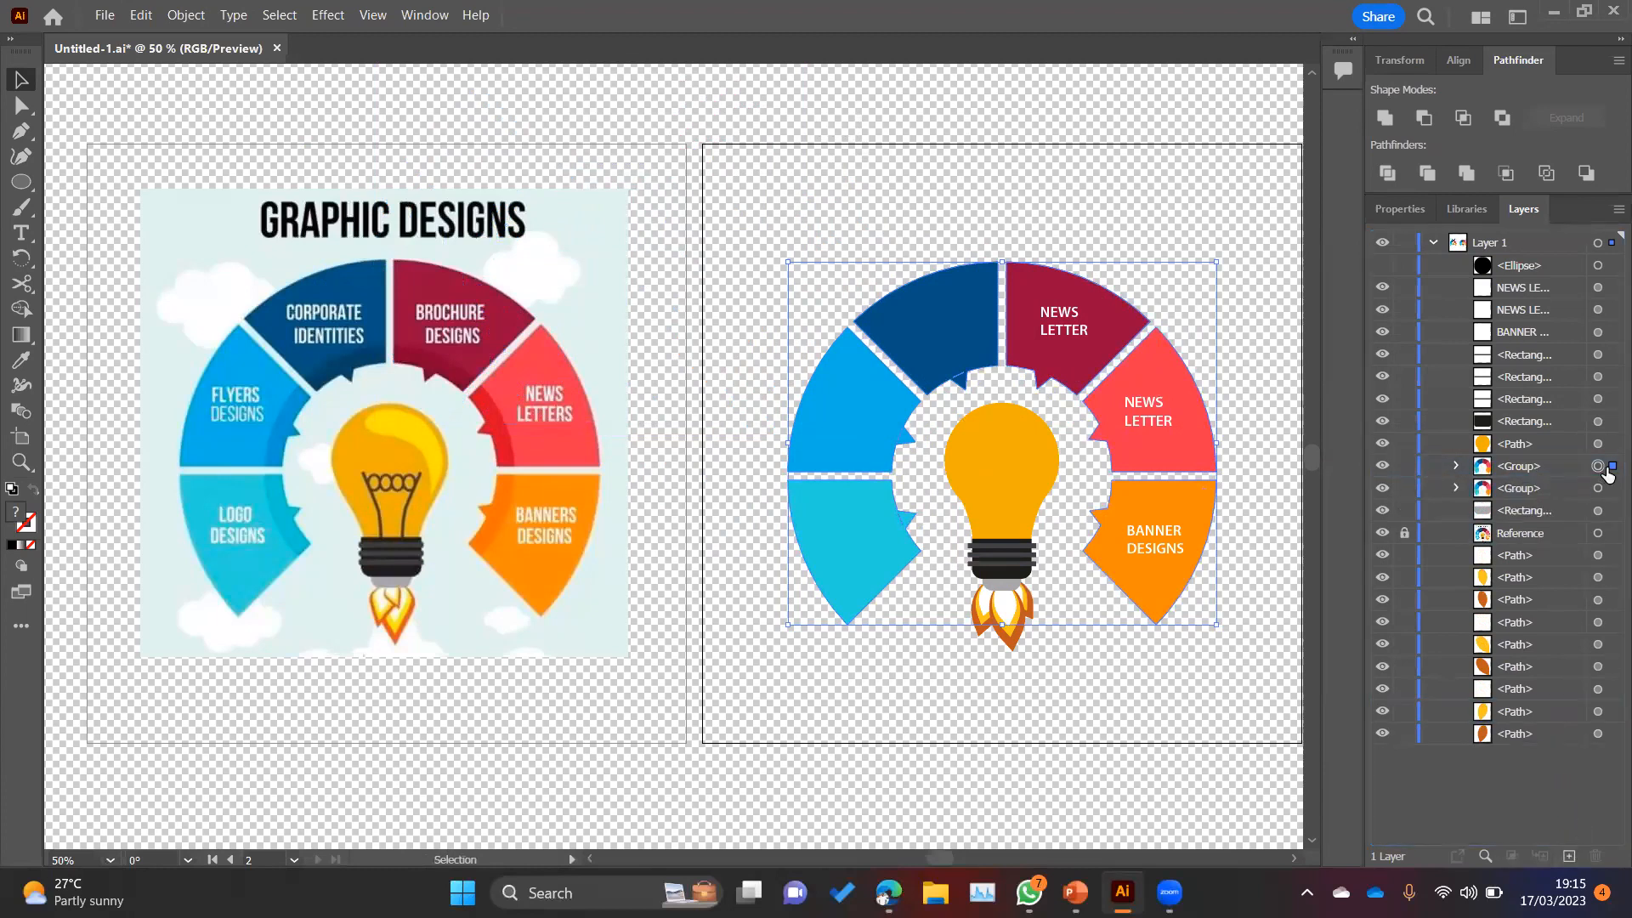
{"action": "left_click", "coordinate": [1546, 470]}
{"action": "left_click_drag", "start_coordinate": [1526, 316], "coordinate": [1537, 265]}
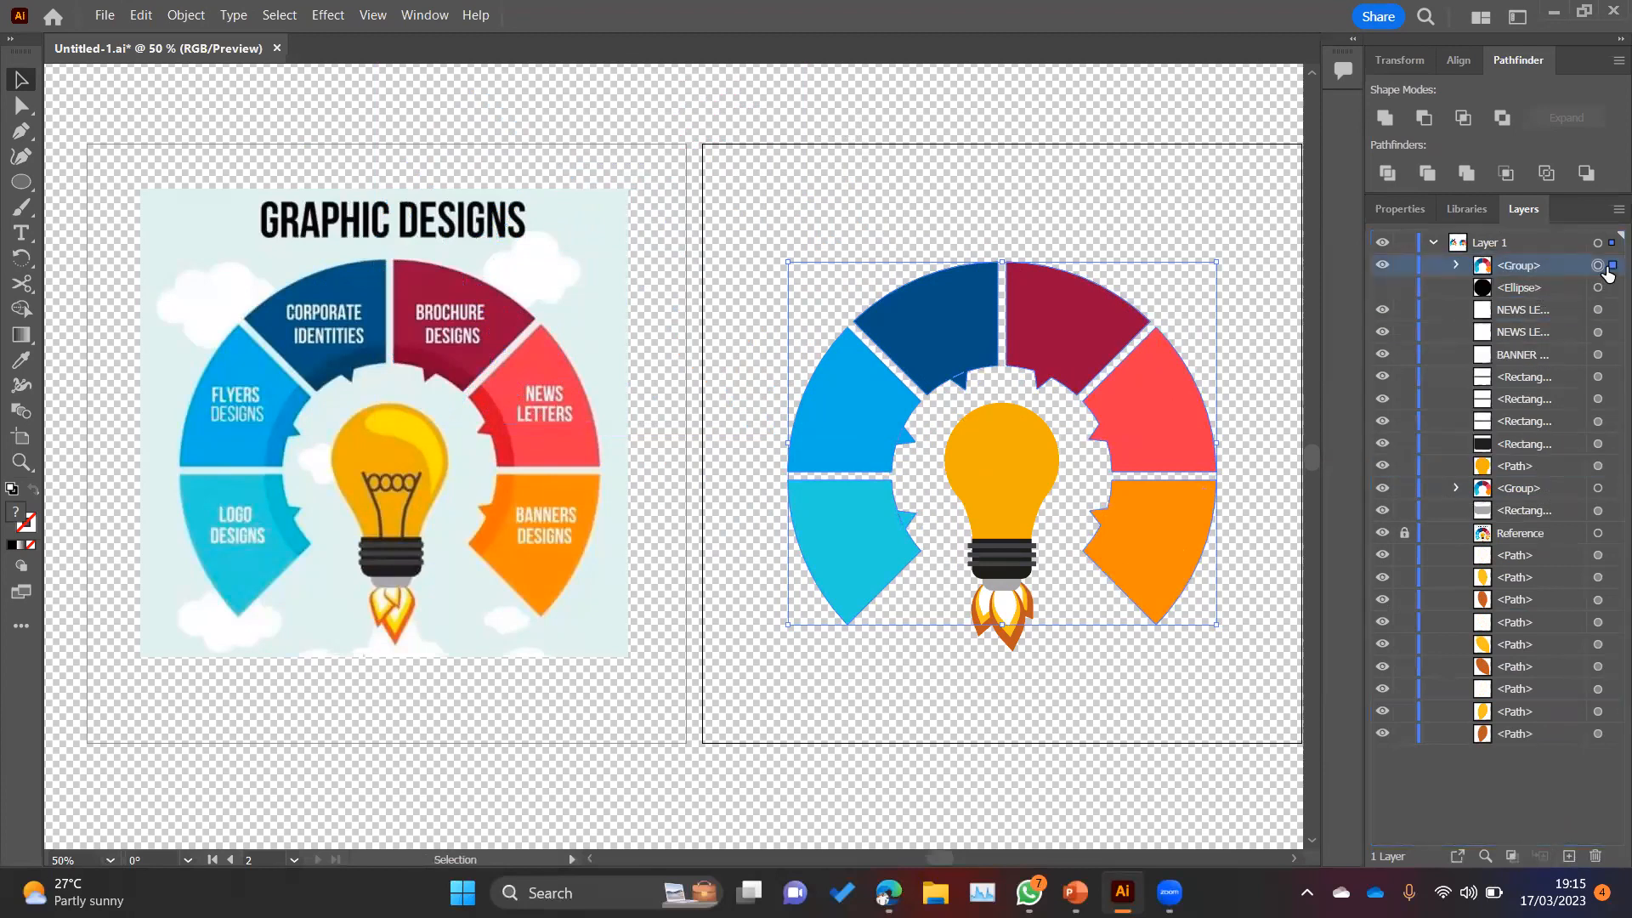
Step: Unite the segments of the front copy so that they share one orange fill
{"action": "left_click", "coordinate": [1458, 266]}
{"action": "left_click", "coordinate": [1600, 289]}
{"action": "left_click", "coordinate": [1600, 311]}
{"action": "left_click", "coordinate": [1600, 332]}
{"action": "left_click", "coordinate": [1599, 353]}
{"action": "left_click", "coordinate": [1599, 376]}
{"action": "left_click", "coordinate": [1599, 266]}
{"action": "left_click", "coordinate": [1381, 125]}
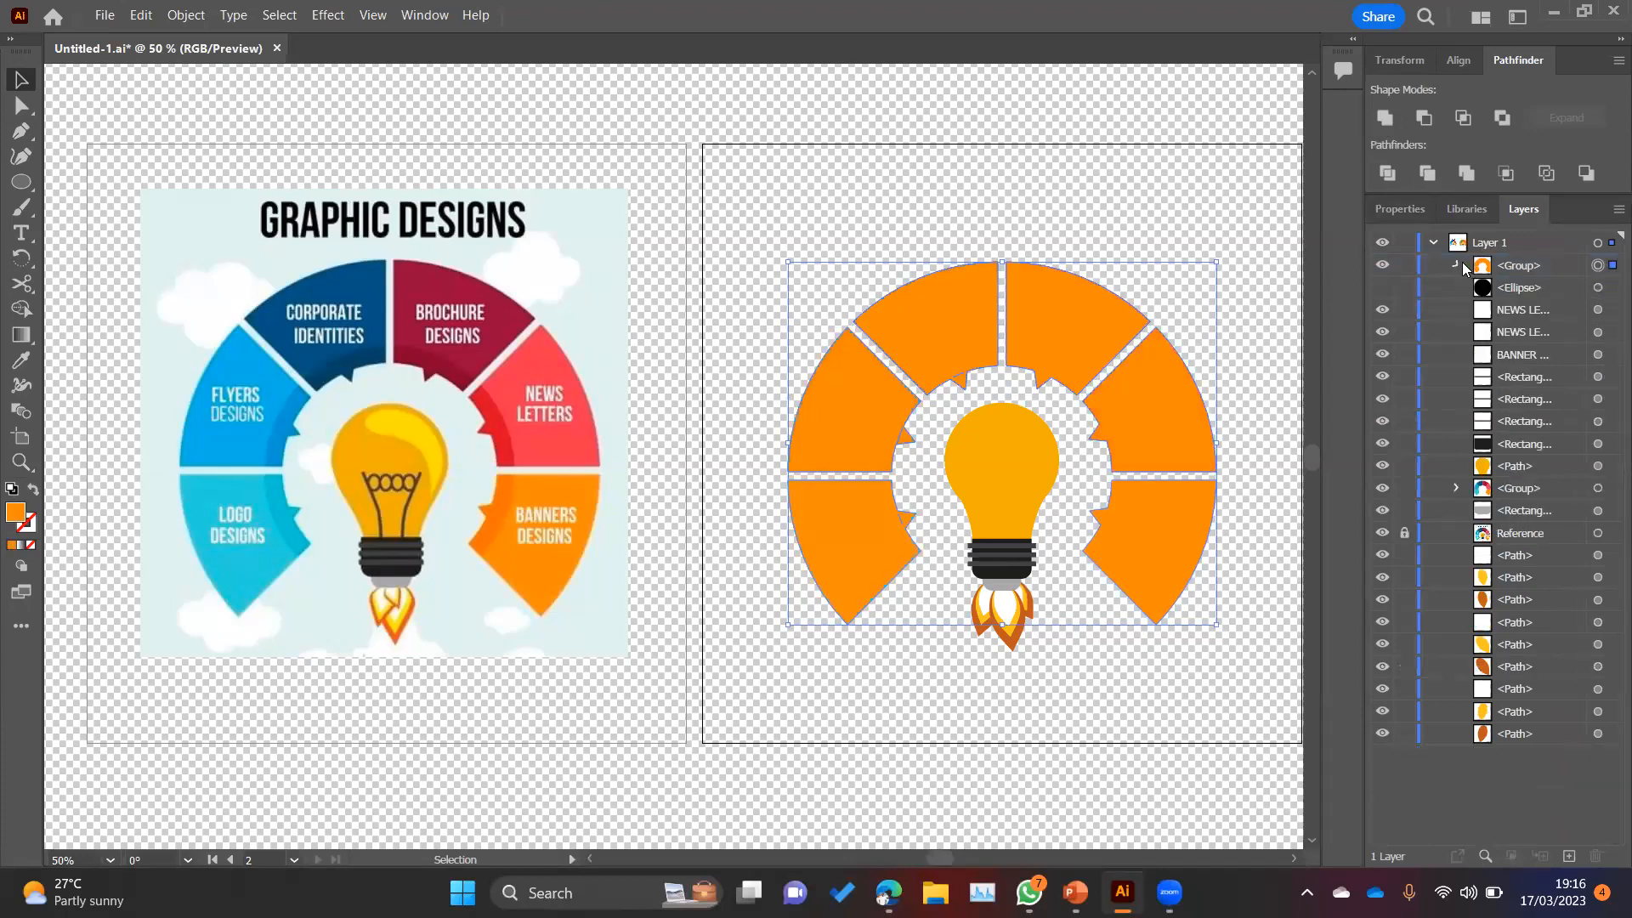
Step: Turn the orange front group of segments into a compound path
{"action": "left_click", "coordinate": [1458, 266]}
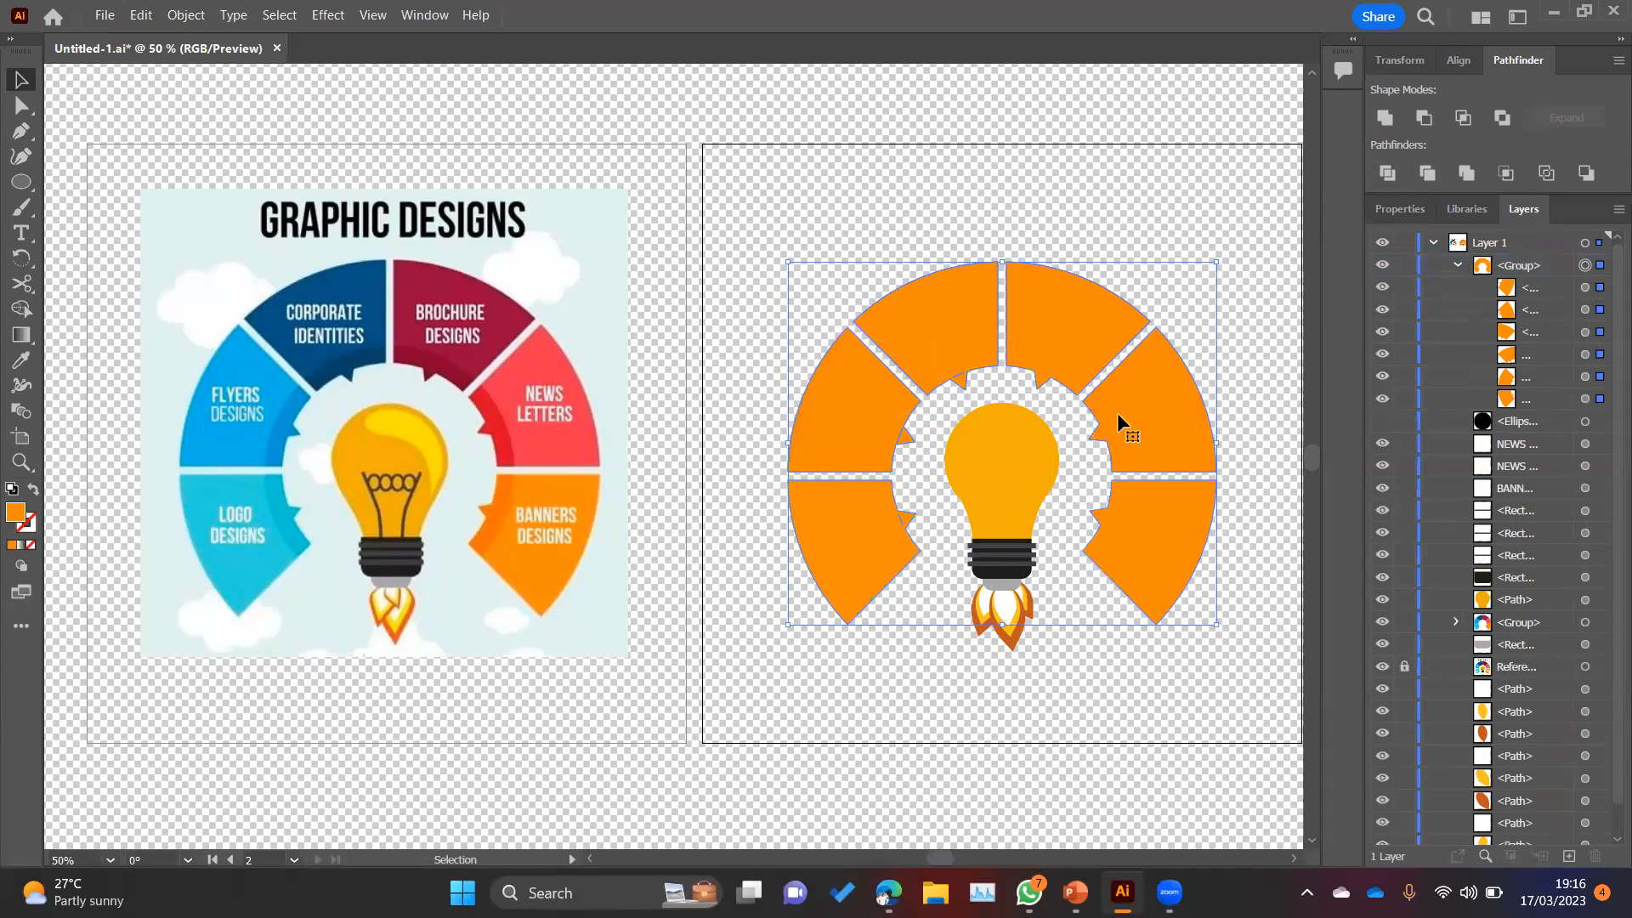
{"action": "left_click", "coordinate": [1458, 267]}
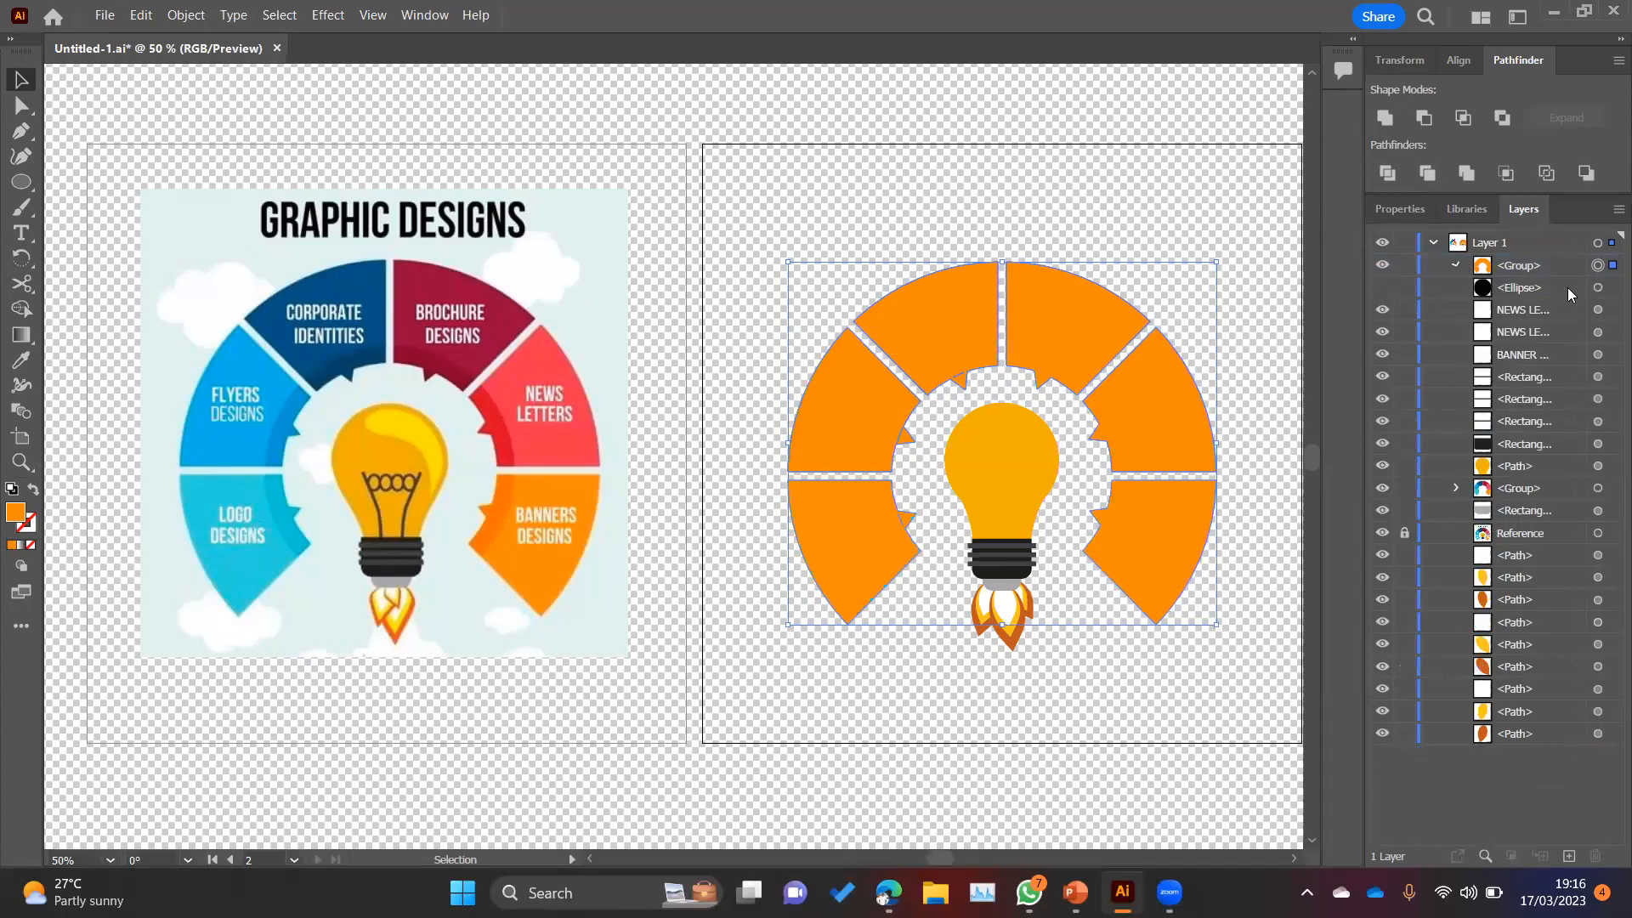
{"action": "left_click", "coordinate": [1598, 290]}
{"action": "left_click", "coordinate": [1599, 313]}
{"action": "left_click", "coordinate": [1599, 334]}
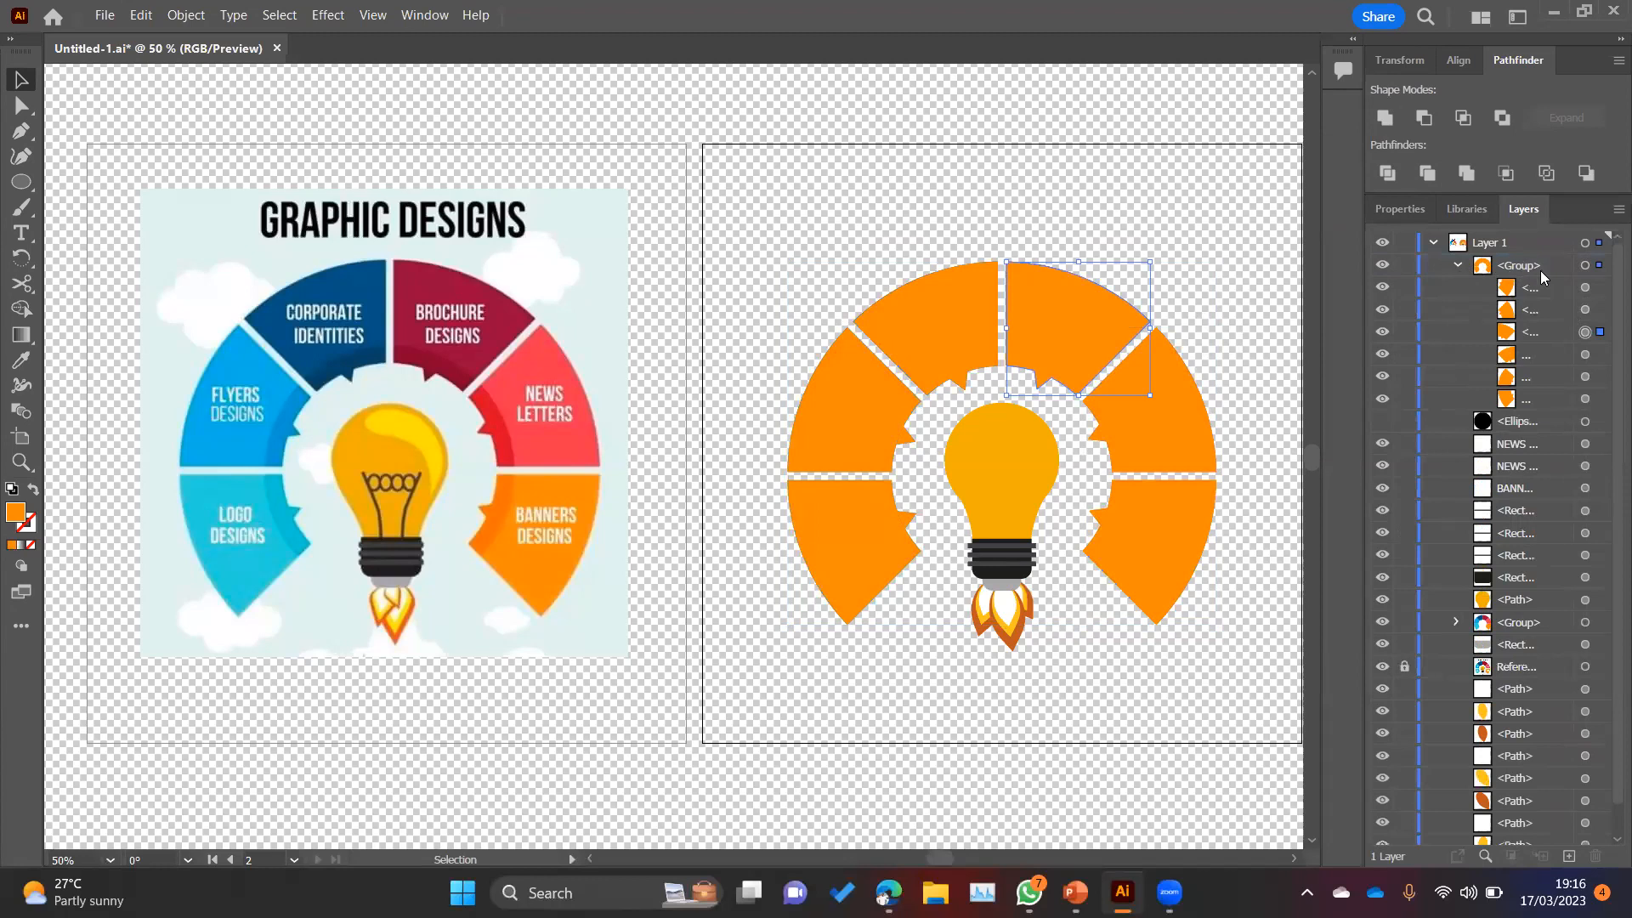
{"action": "left_click", "coordinate": [1599, 266]}
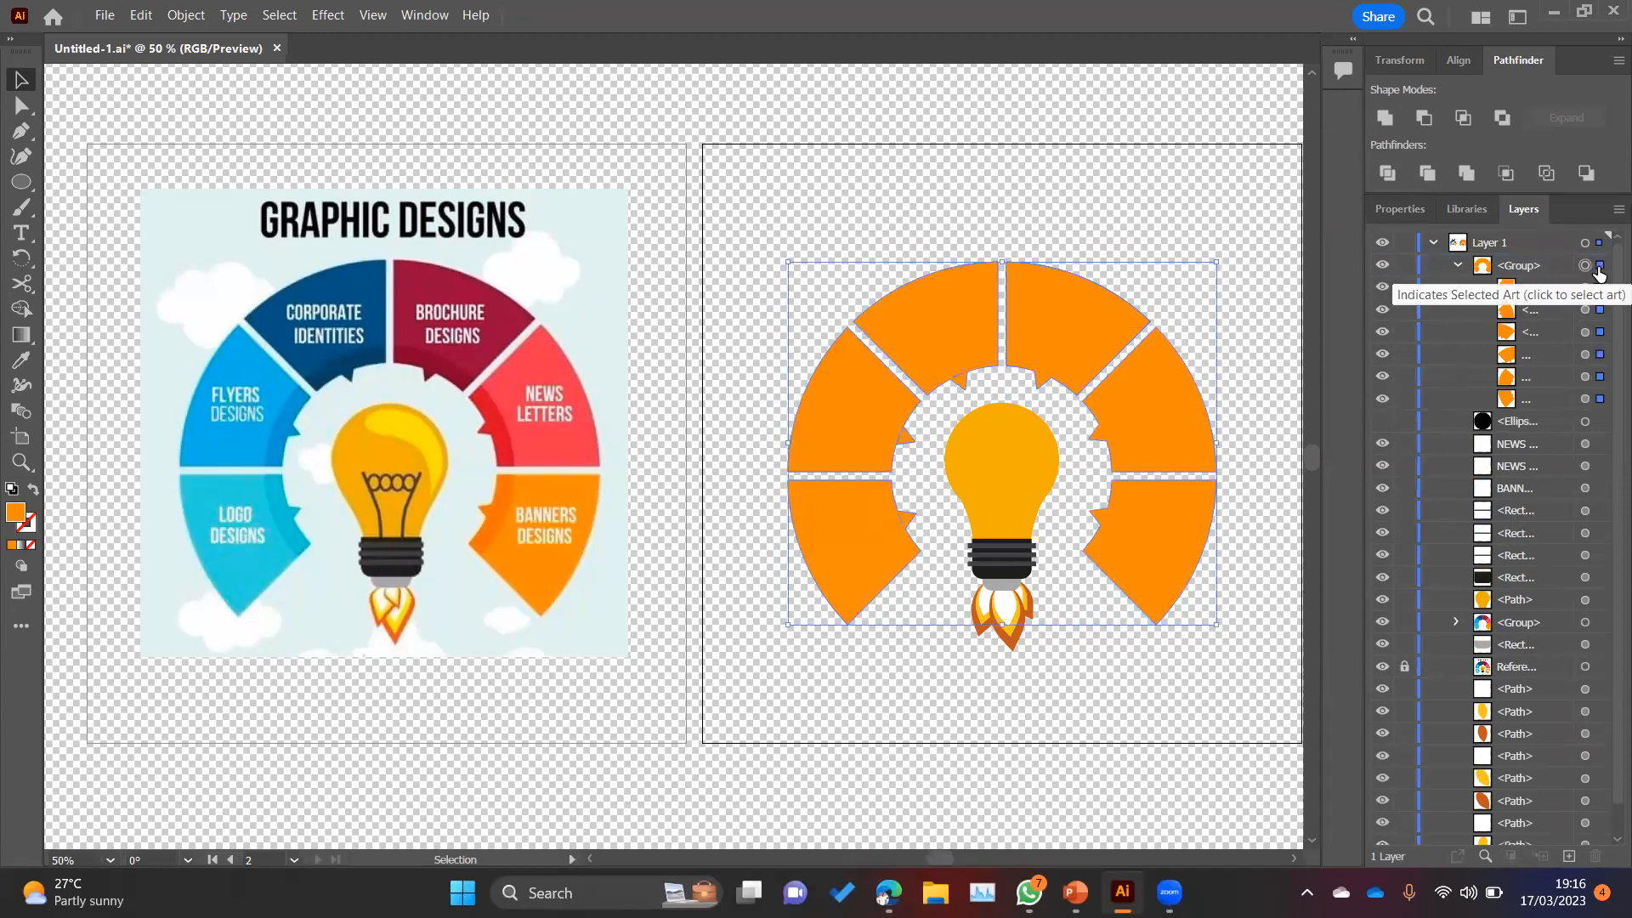
{"action": "left_click", "coordinate": [186, 16]}
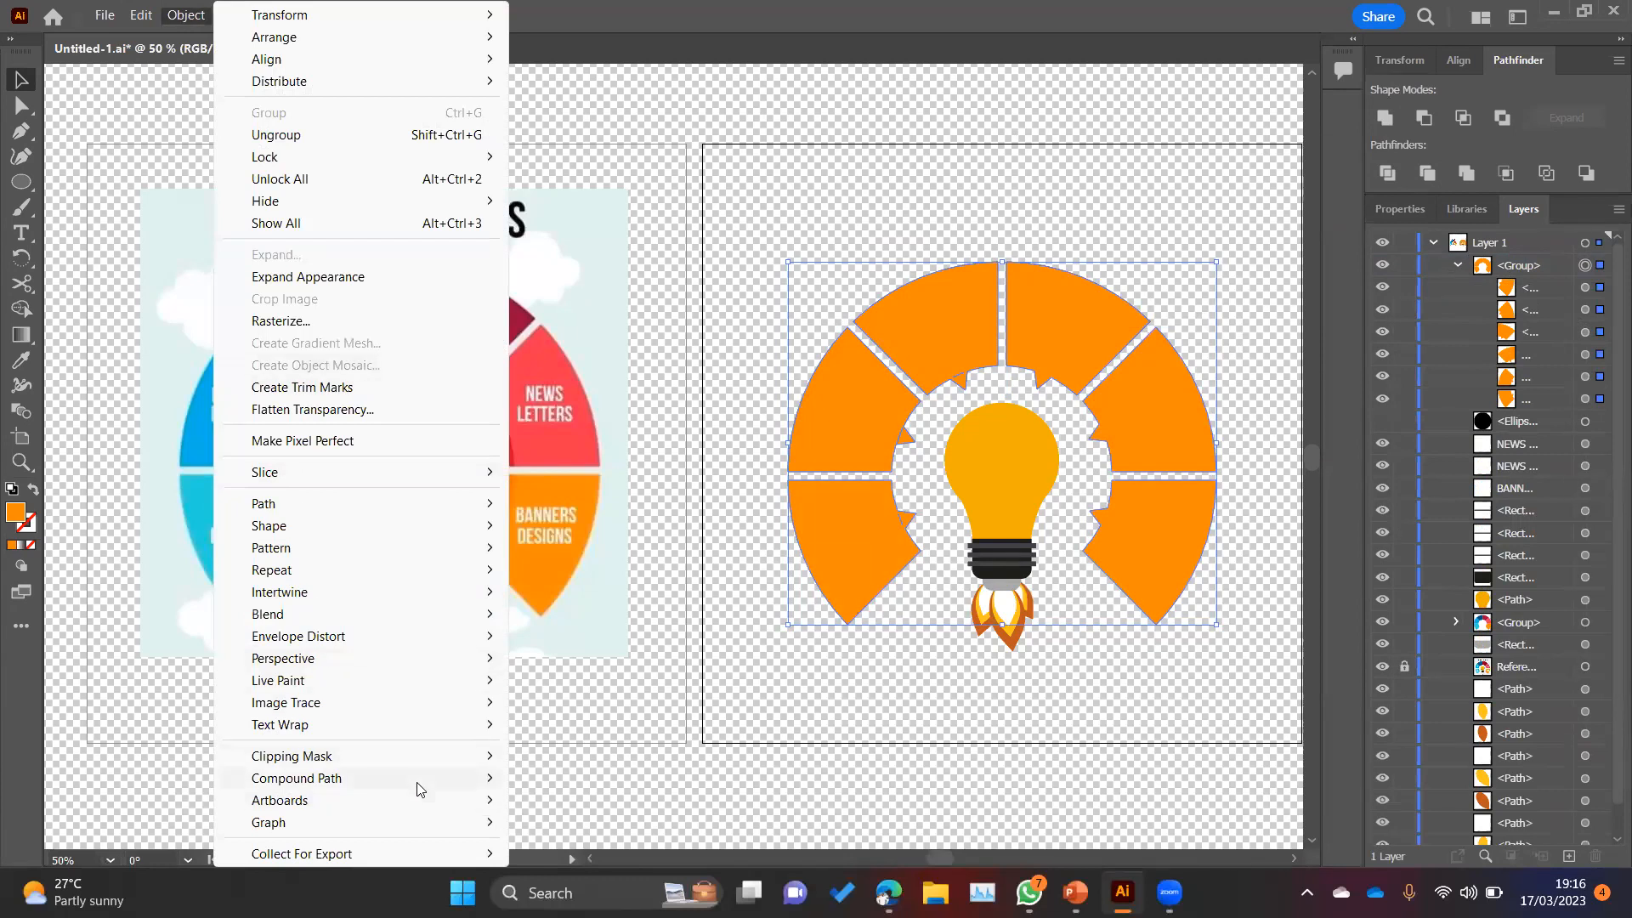
{"action": "mouse_move", "coordinate": [421, 787]}
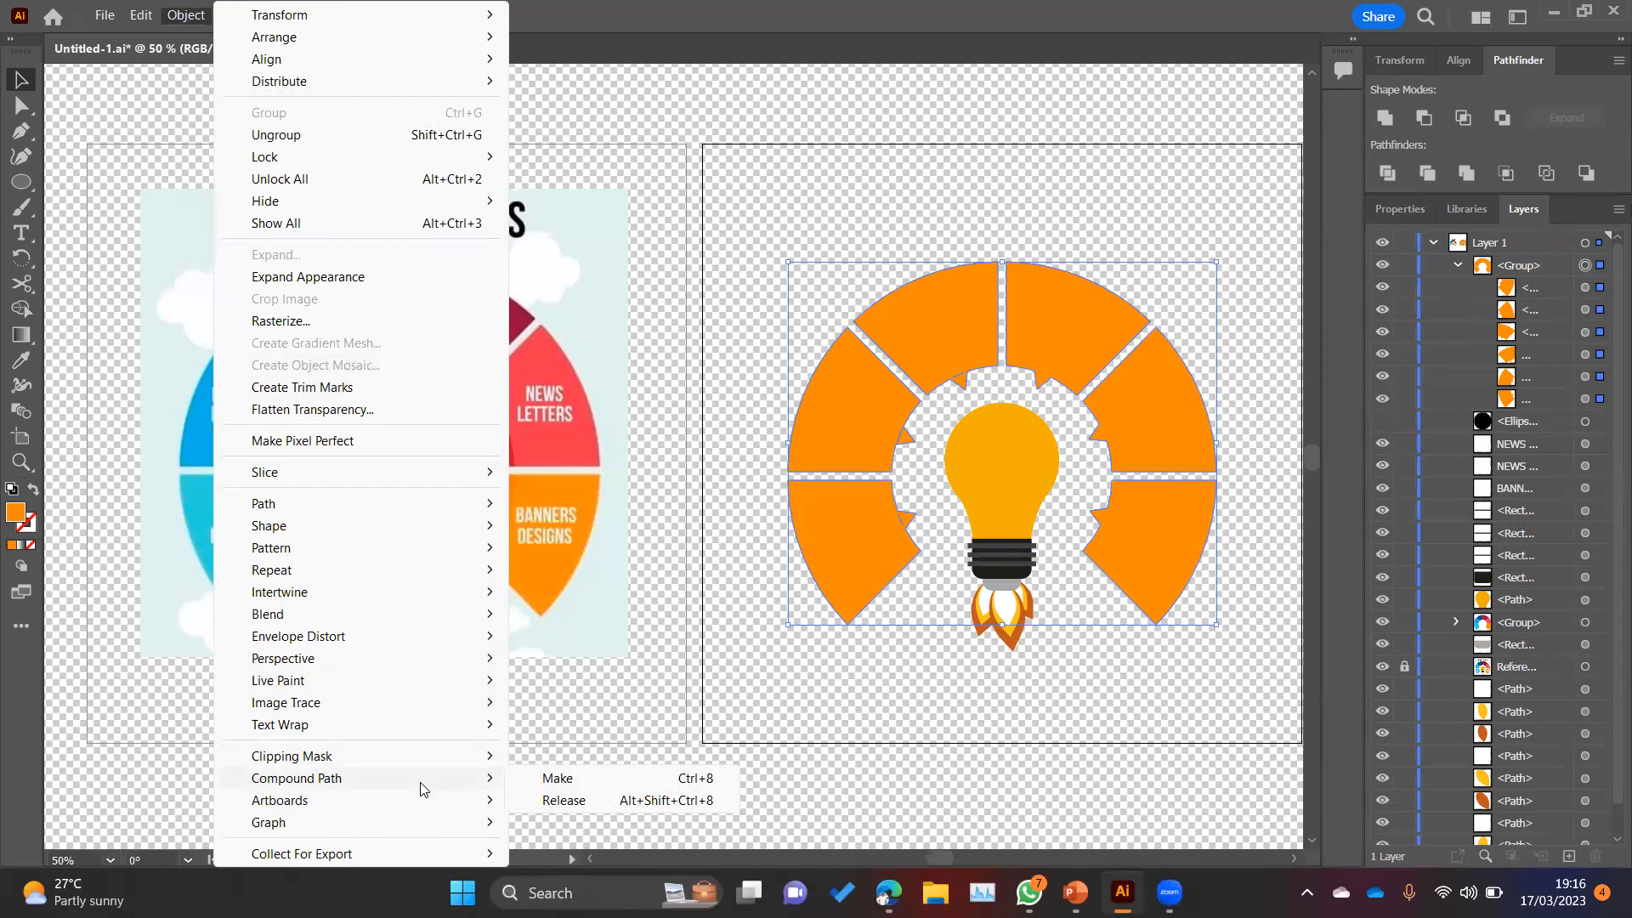
{"action": "left_click", "coordinate": [593, 778]}
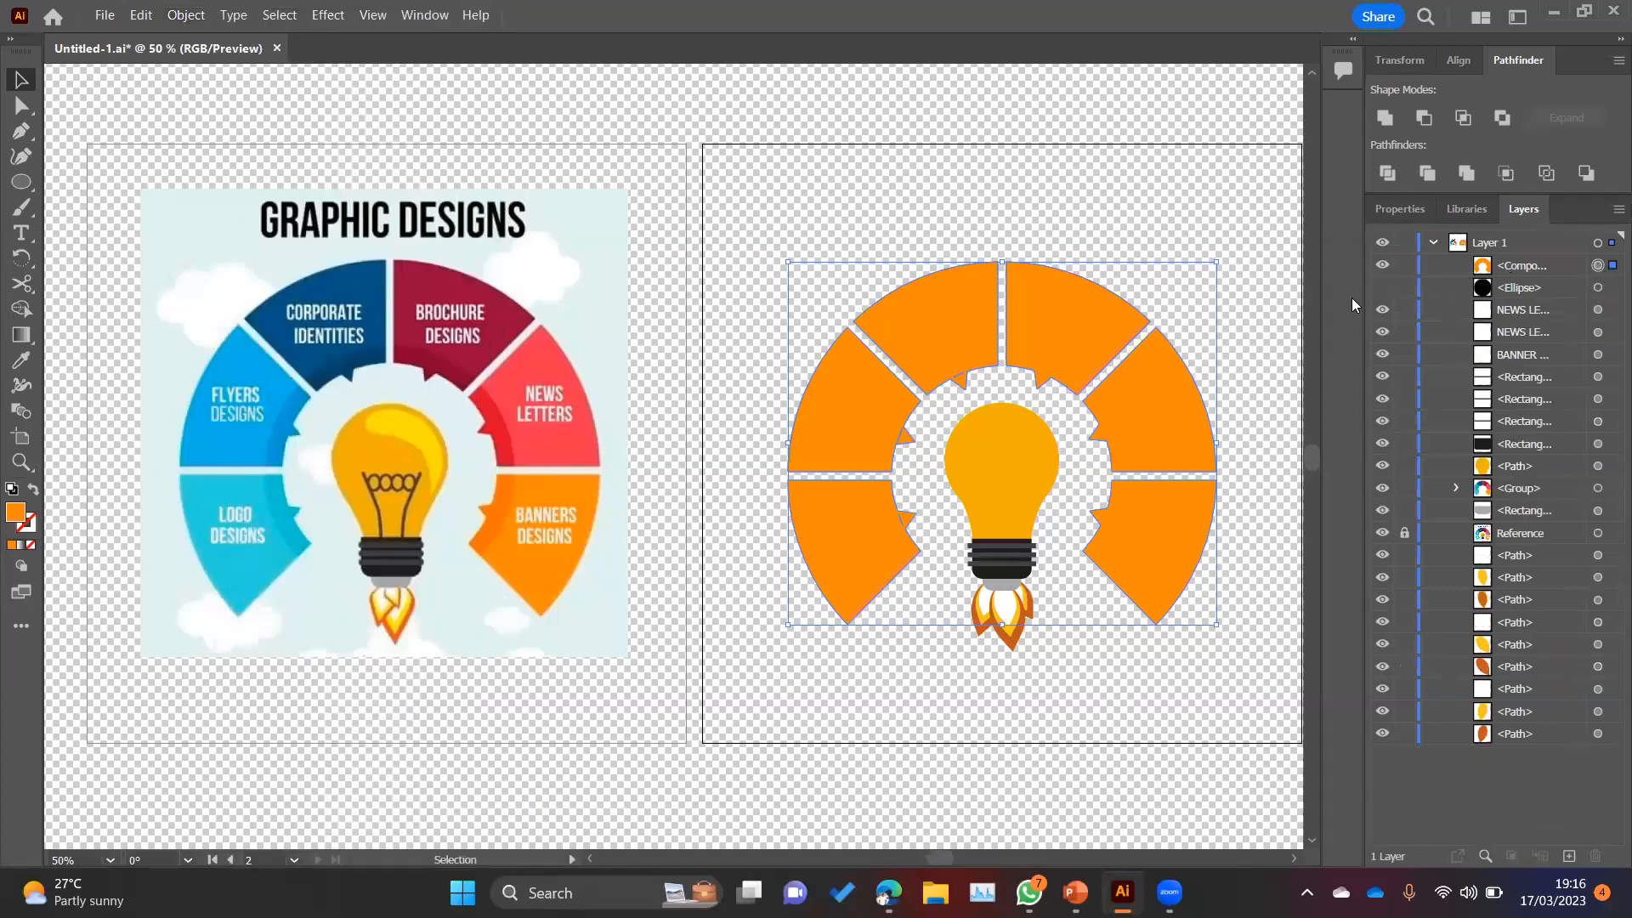
Step: Show the black circle again and nudge it upward three times behind the orange segments
{"action": "left_click_drag", "start_coordinate": [1351, 295], "coordinate": [1225, 295]}
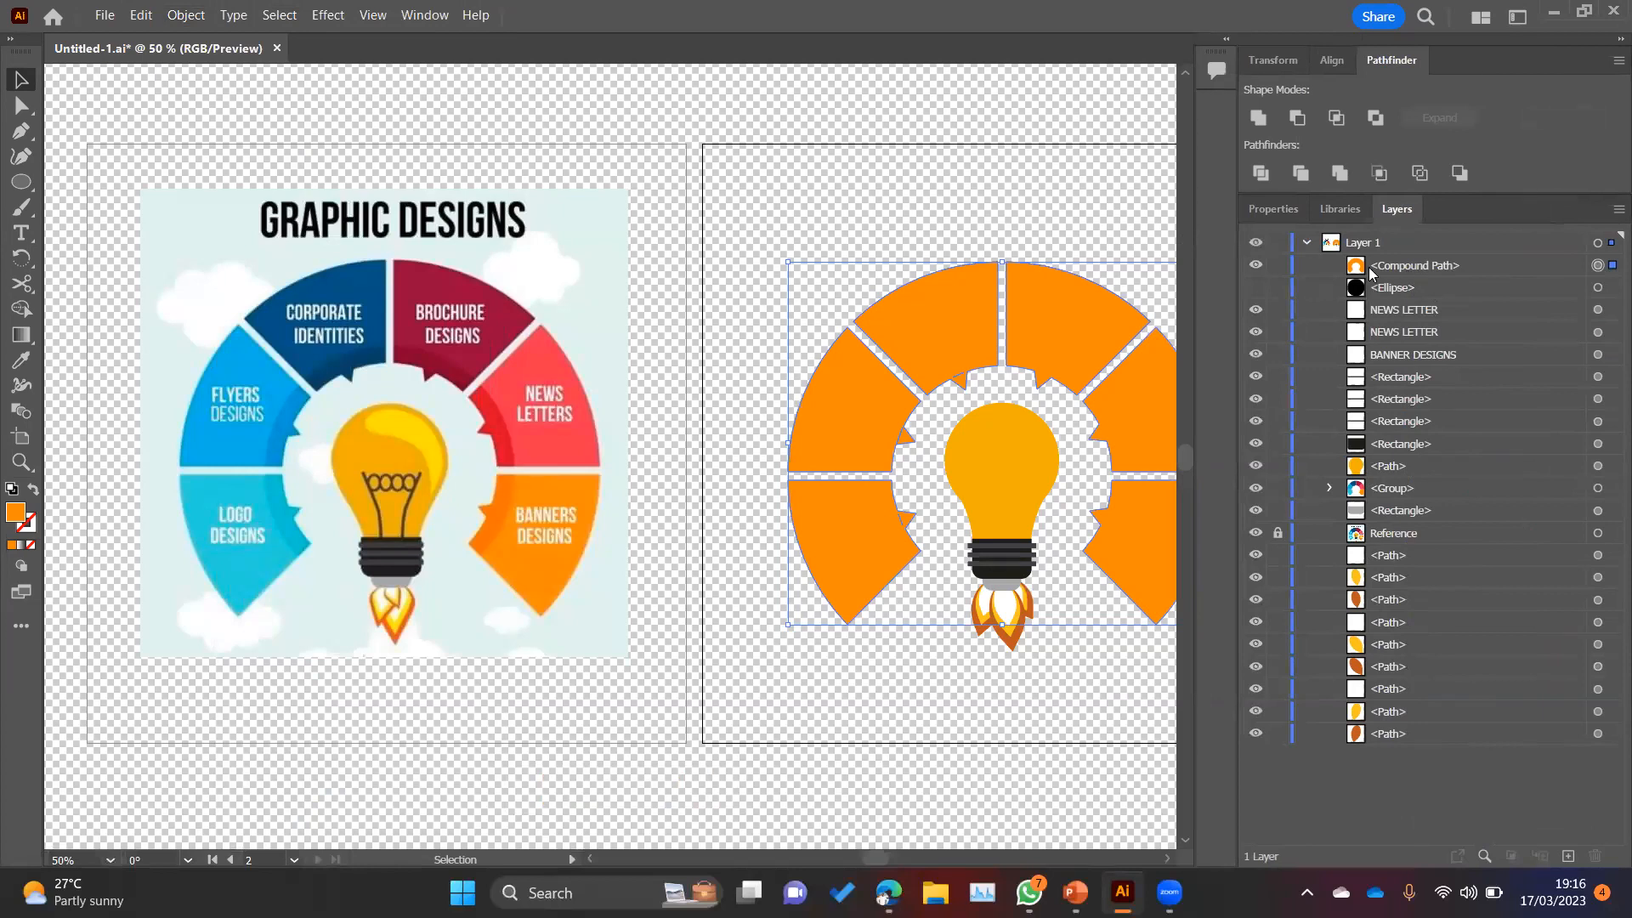
{"action": "left_click", "coordinate": [1378, 272]}
{"action": "left_click", "coordinate": [1256, 287]}
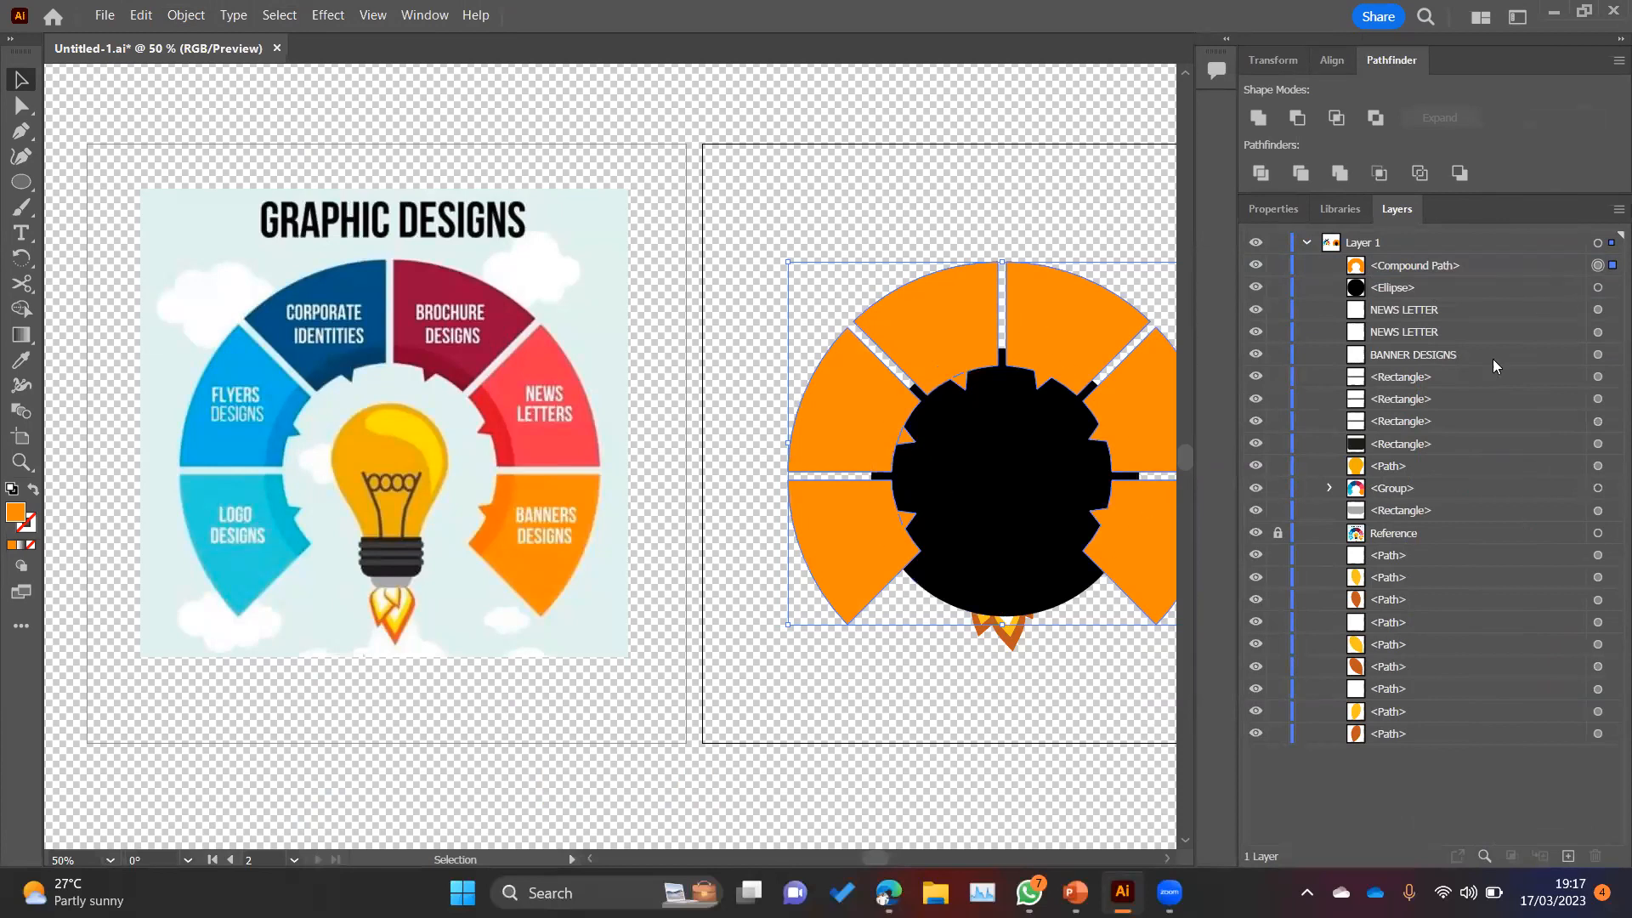
{"action": "left_click", "coordinate": [1605, 289], "text": "shift"}
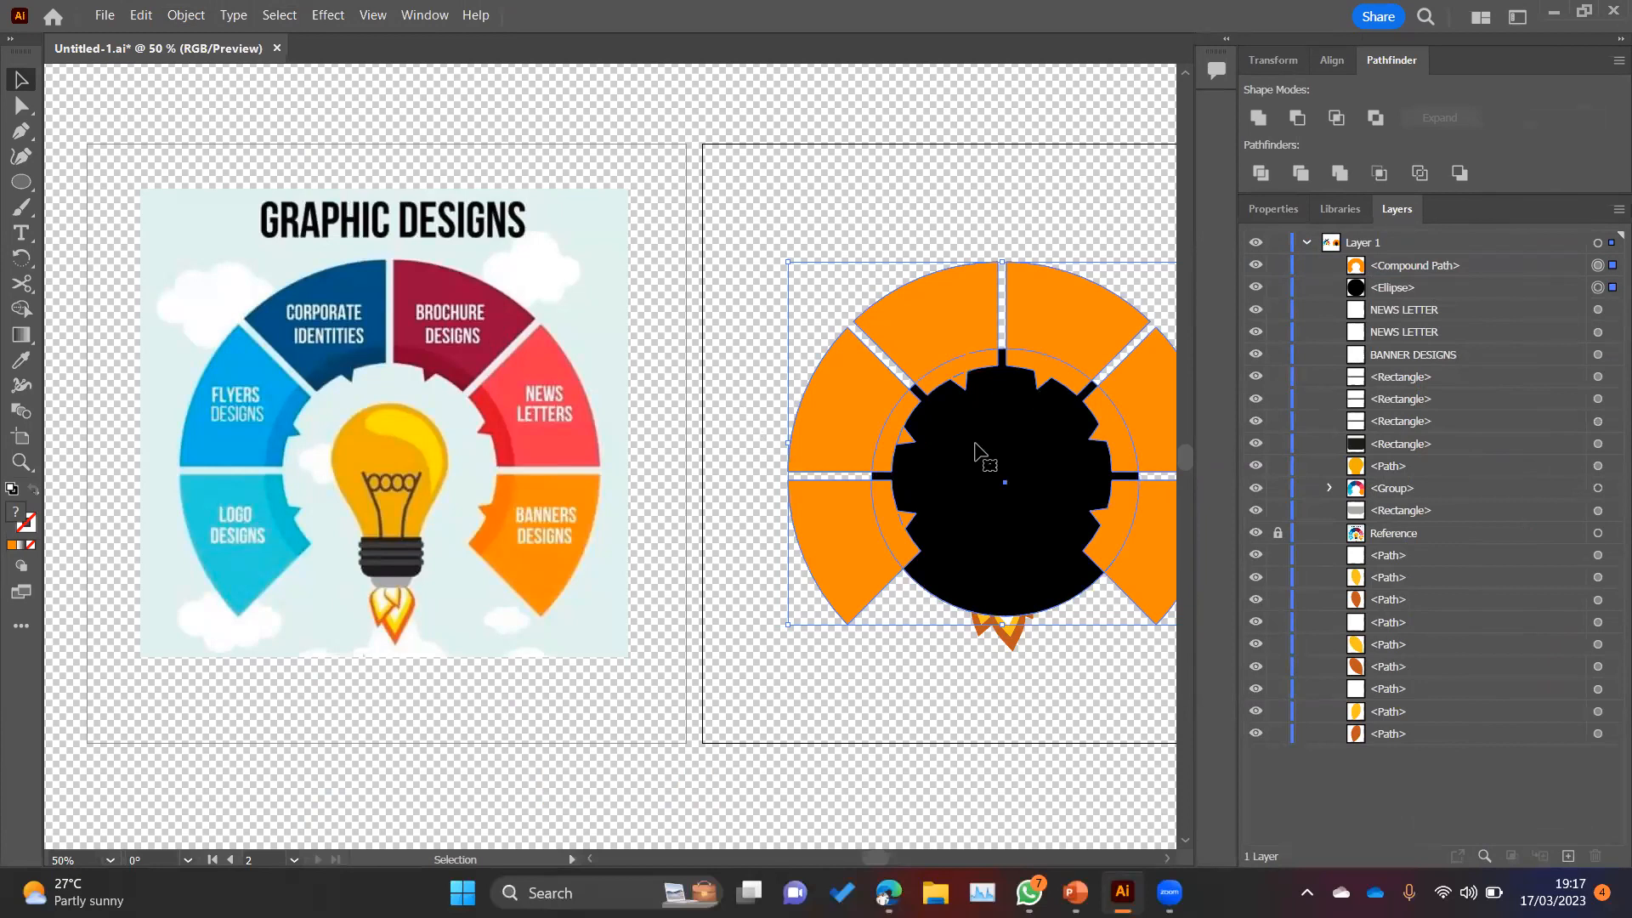
{"action": "left_click", "coordinate": [1601, 292]}
{"action": "key", "text": "Up"}
{"action": "key", "text": "Up"}
{"action": "key", "text": "Up"}
{"action": "key", "text": "Up"}
{"action": "key", "text": "Up"}
{"action": "key", "text": "Up"}
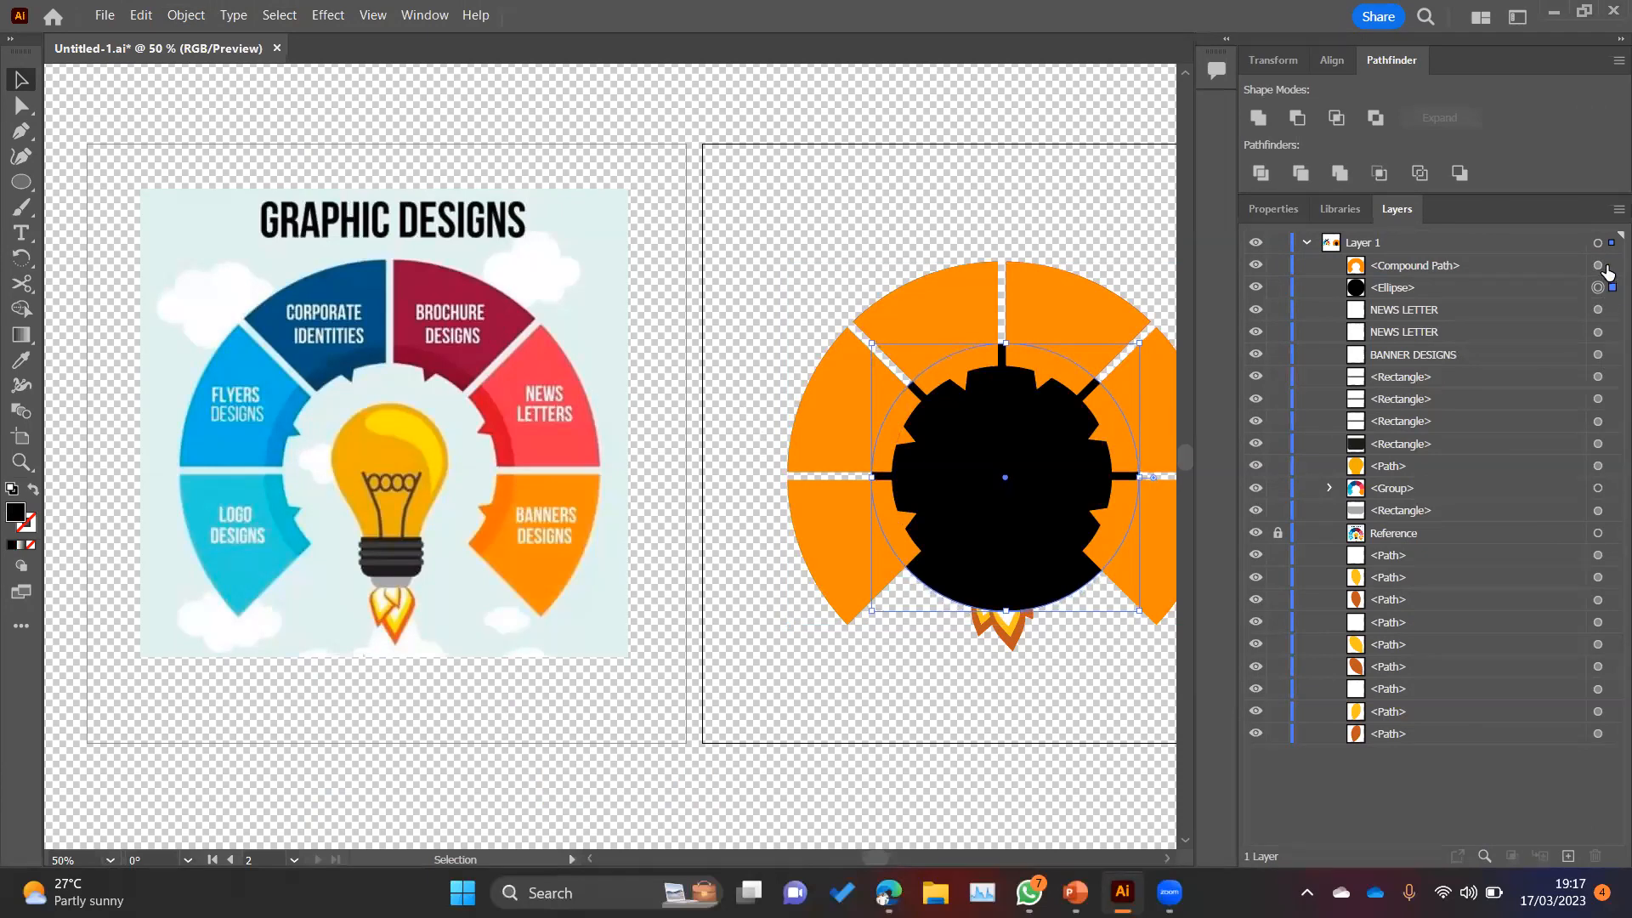
Step: Intersect the orange compound path with the black circle to keep only the toothed inner ring
{"action": "left_click", "coordinate": [1600, 266], "text": "shift"}
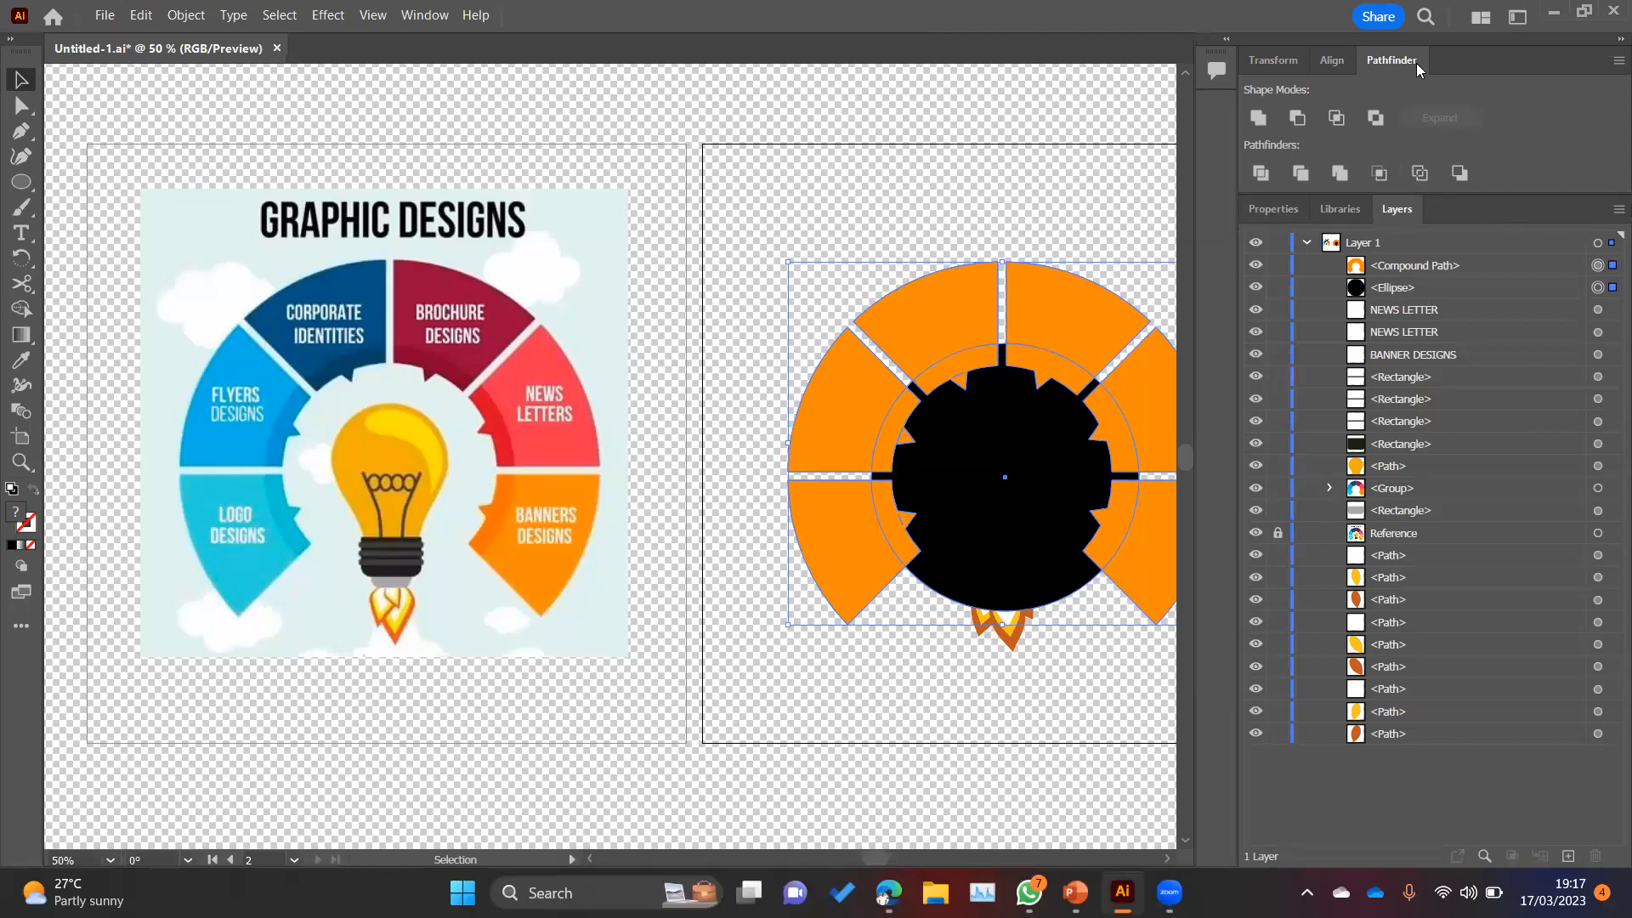
{"action": "left_click", "coordinate": [1336, 120]}
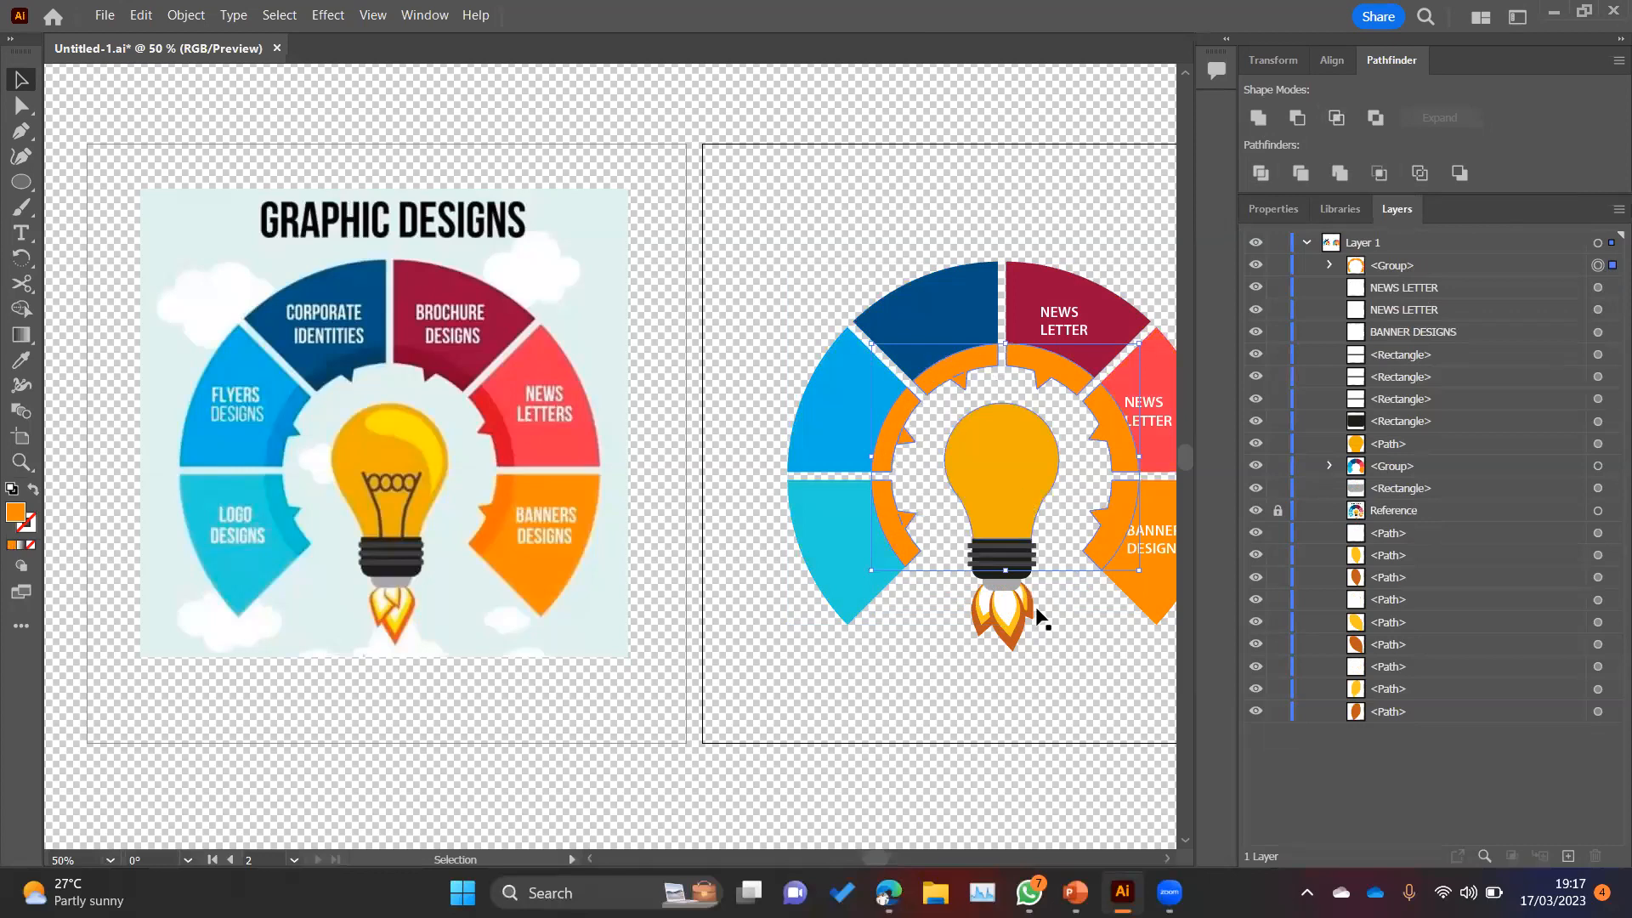
{"action": "left_click", "coordinate": [1077, 660]}
{"action": "left_click_drag", "start_coordinate": [1089, 652], "coordinate": [907, 667]}
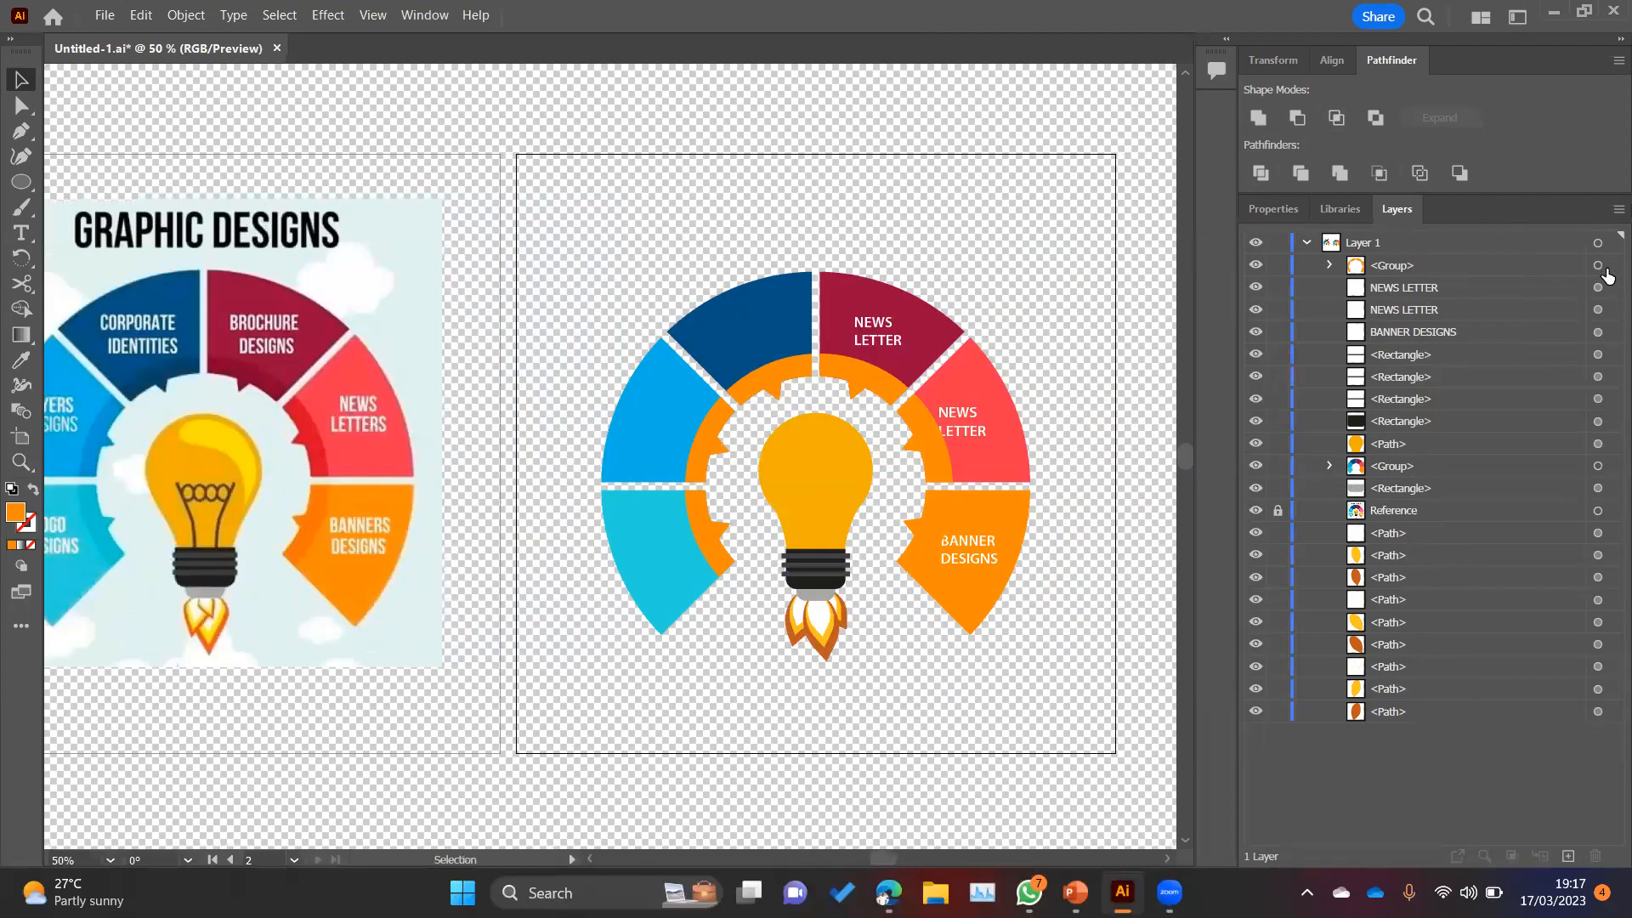
Step: Fill the toothed inner ring with black and lower its opacity to make it a translucent shade over the segments
{"action": "left_click", "coordinate": [1599, 266]}
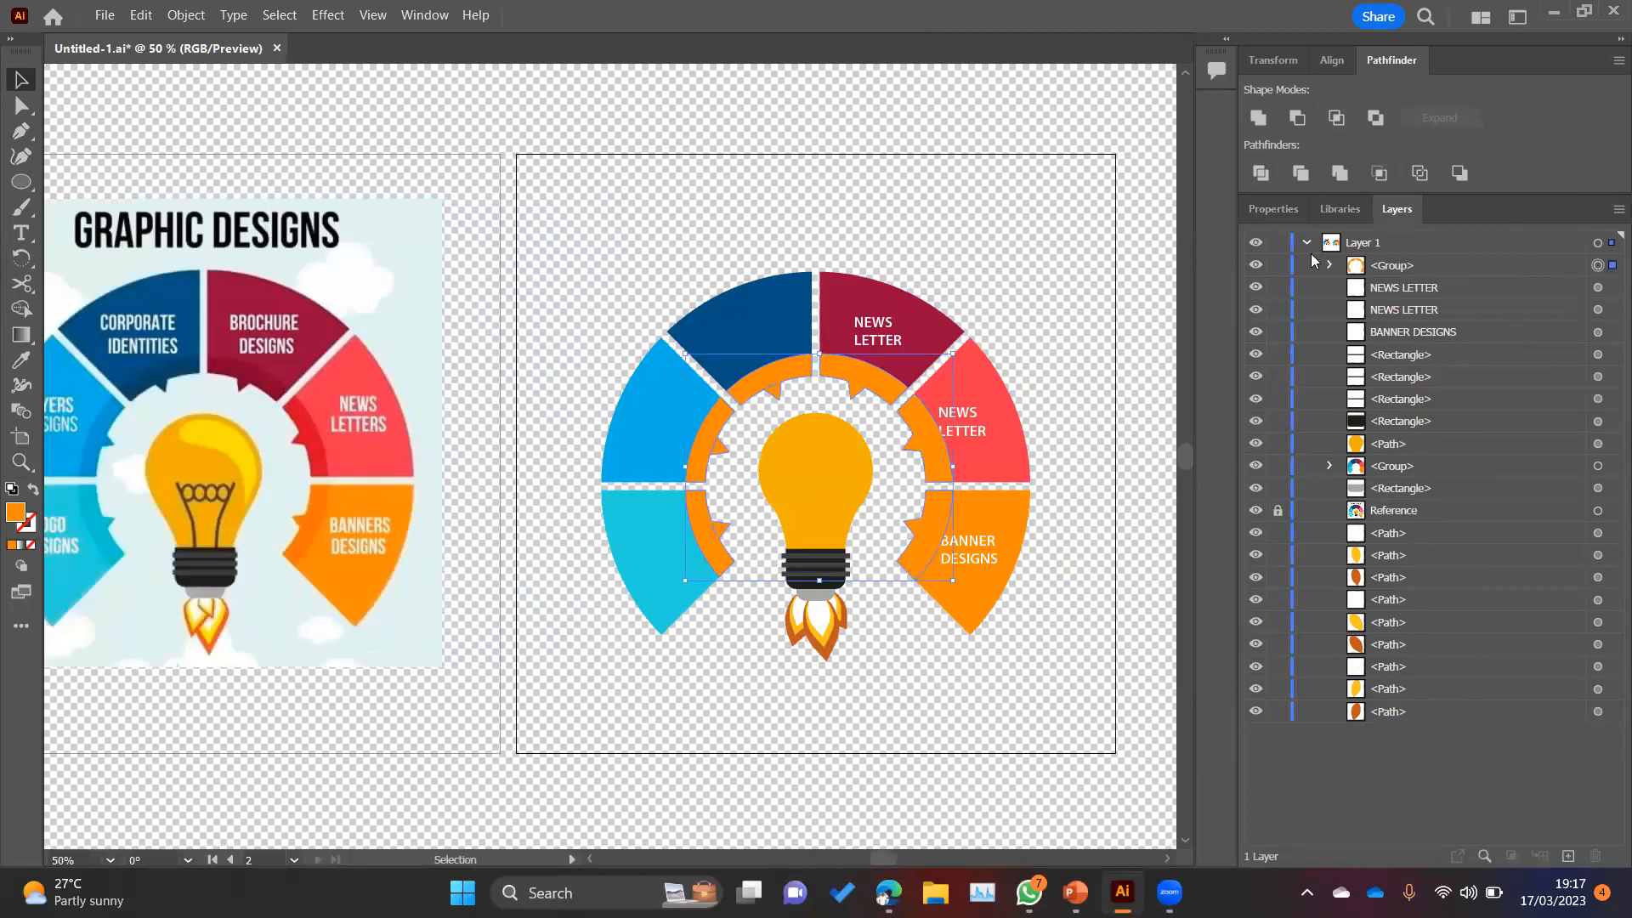
{"action": "left_click", "coordinate": [1299, 61]}
{"action": "left_click", "coordinate": [1349, 64]}
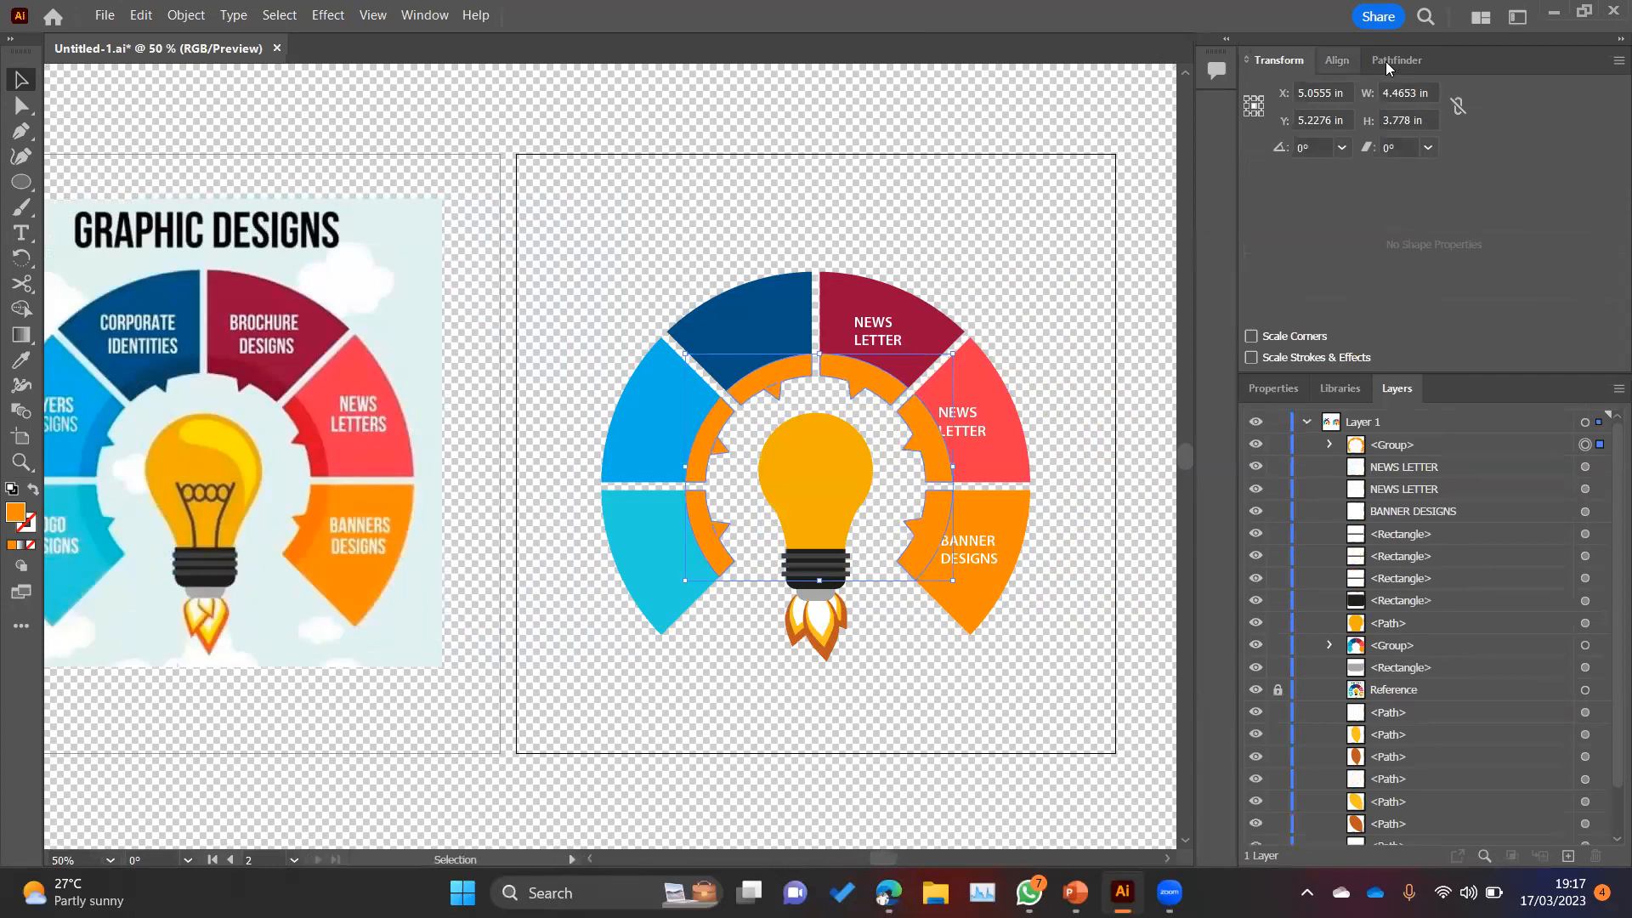
{"action": "left_click", "coordinate": [1282, 281]}
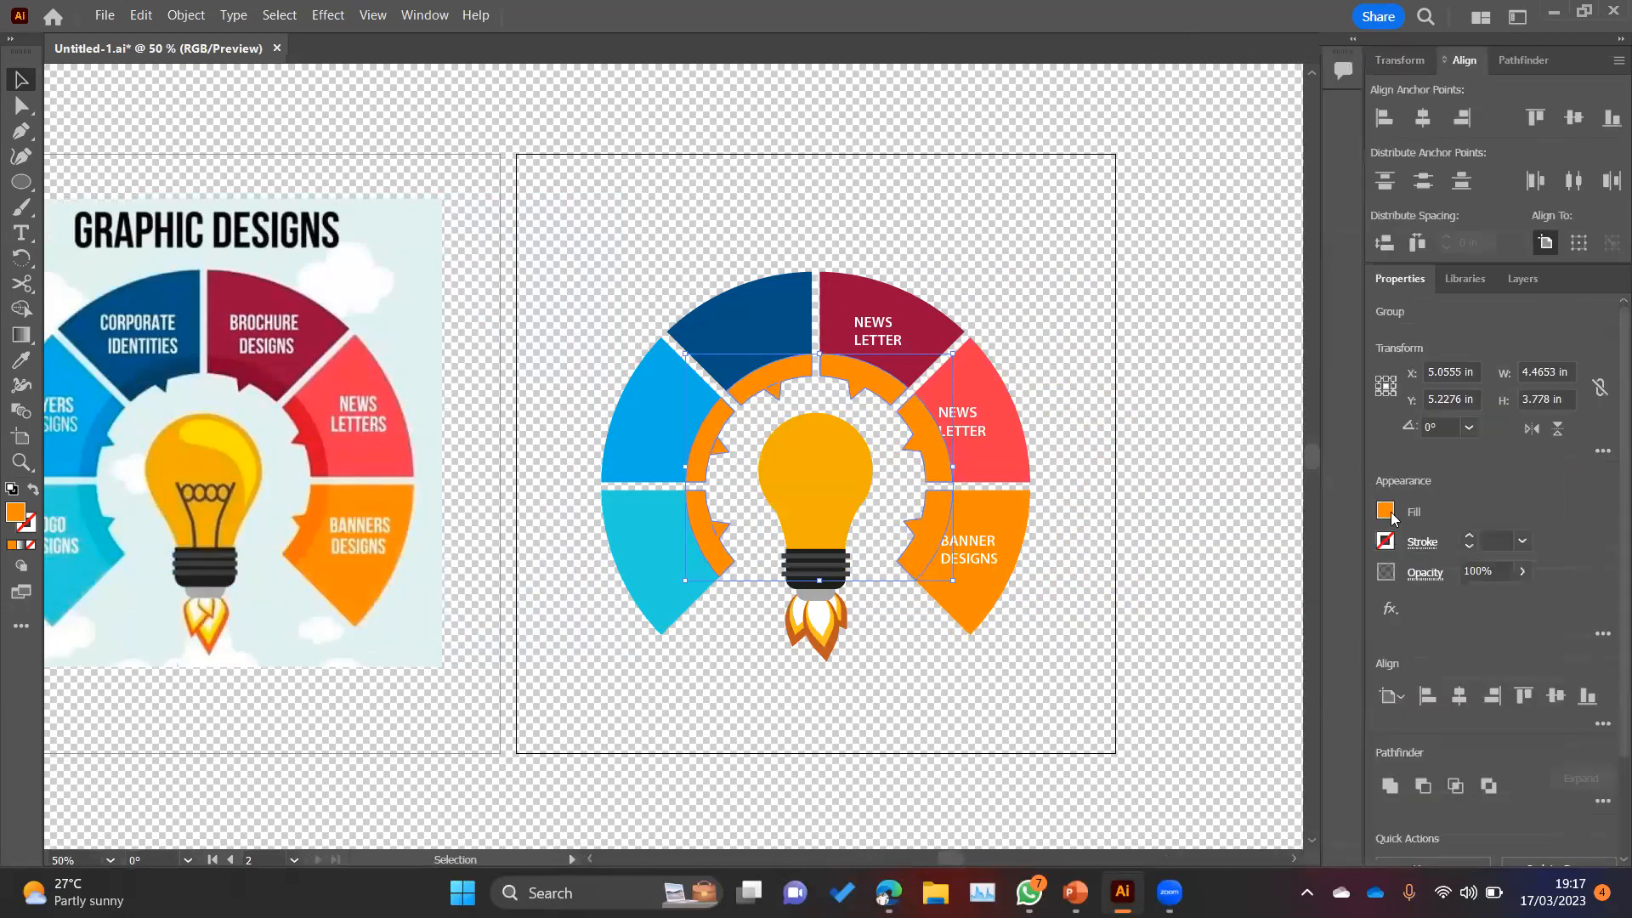
{"action": "left_click", "coordinate": [1385, 512]}
{"action": "left_click", "coordinate": [1198, 588]}
{"action": "left_click", "coordinate": [1469, 493]}
{"action": "left_click", "coordinate": [1522, 572]}
{"action": "left_click_drag", "start_coordinate": [1511, 597], "coordinate": [1475, 599]}
{"action": "left_click", "coordinate": [1001, 298]}
Step: Move the labels on the coral and orange segments outward clear of the shading, and shift the crimson segment's label slightly up
{"action": "left_click", "coordinate": [982, 434]}
{"action": "key", "text": "a"}
{"action": "left_click_drag", "start_coordinate": [976, 435], "coordinate": [983, 422]}
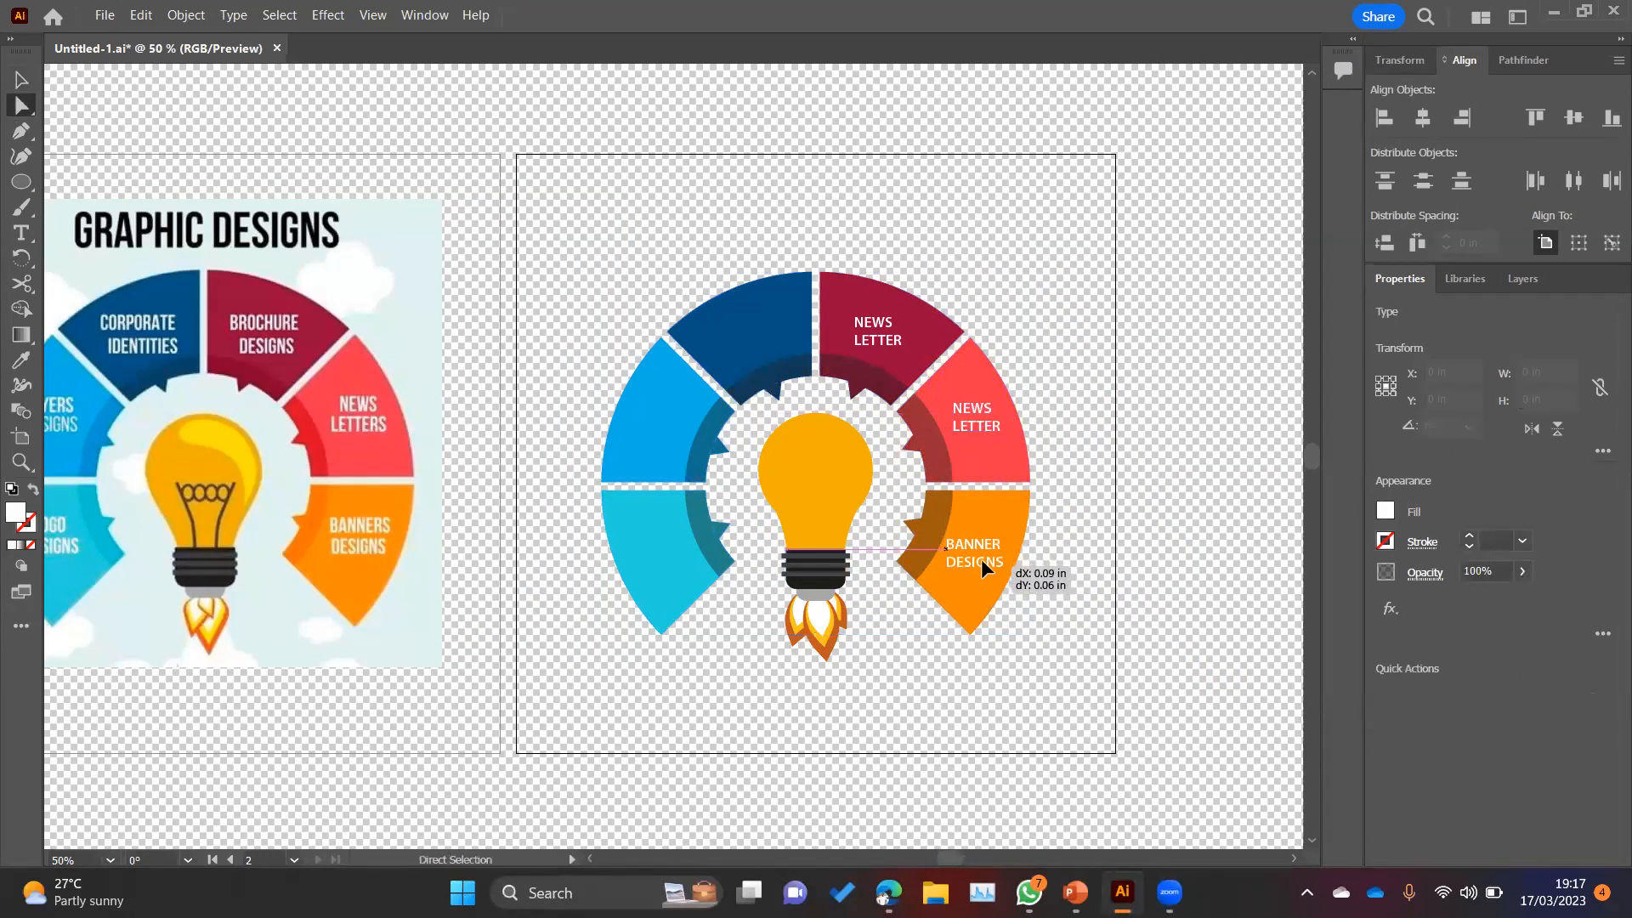
{"action": "left_click_drag", "start_coordinate": [981, 558], "coordinate": [994, 559]}
{"action": "left_click_drag", "start_coordinate": [891, 342], "coordinate": [891, 338]}
{"action": "left_click", "coordinate": [1053, 273]}
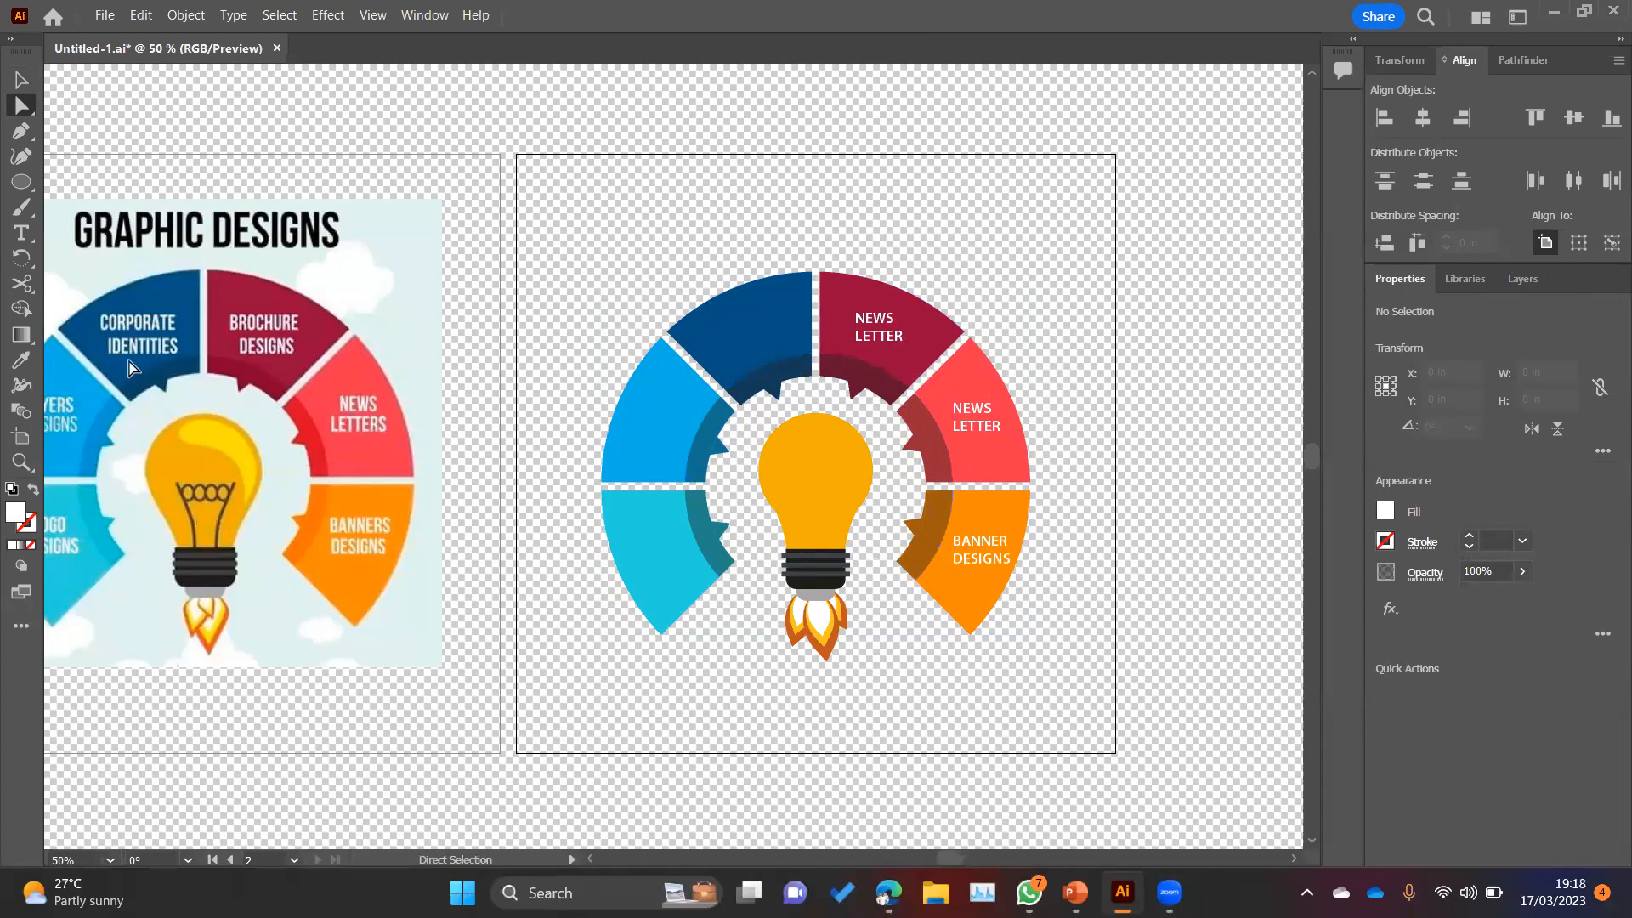
Step: Draw an ellipse about 0.13 by 0.19 in above the reference bulb's filament and colour it with brown sampled from the filament
{"action": "left_click", "coordinate": [21, 181]}
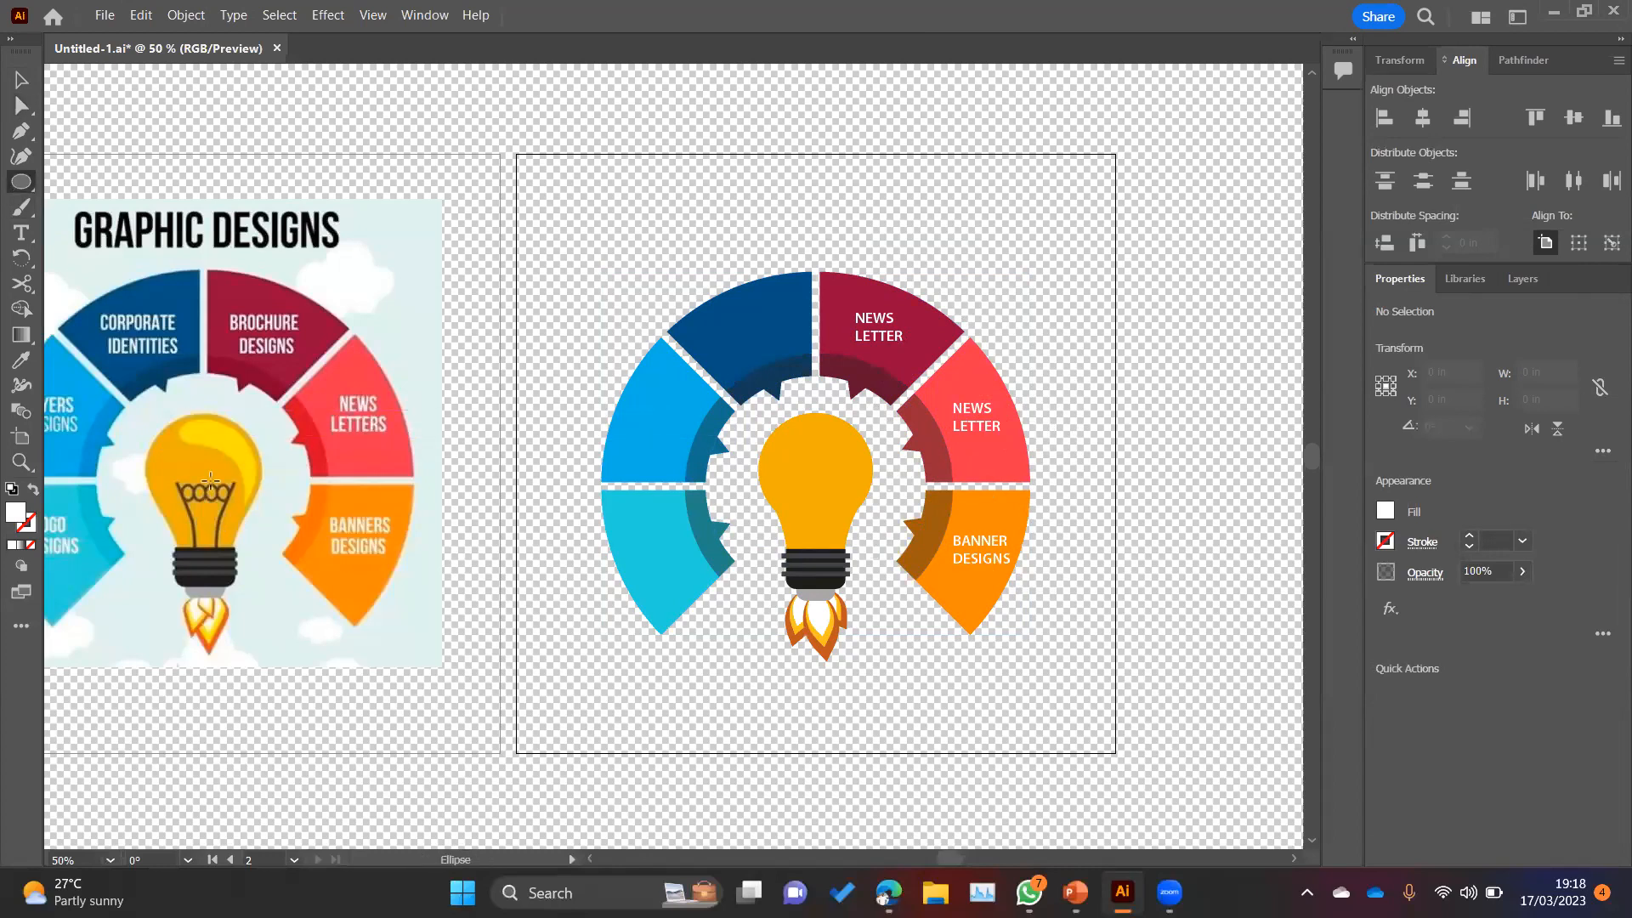
{"action": "scroll", "coordinate": [181, 528], "scroll_direction": "up", "scroll_amount": 5}
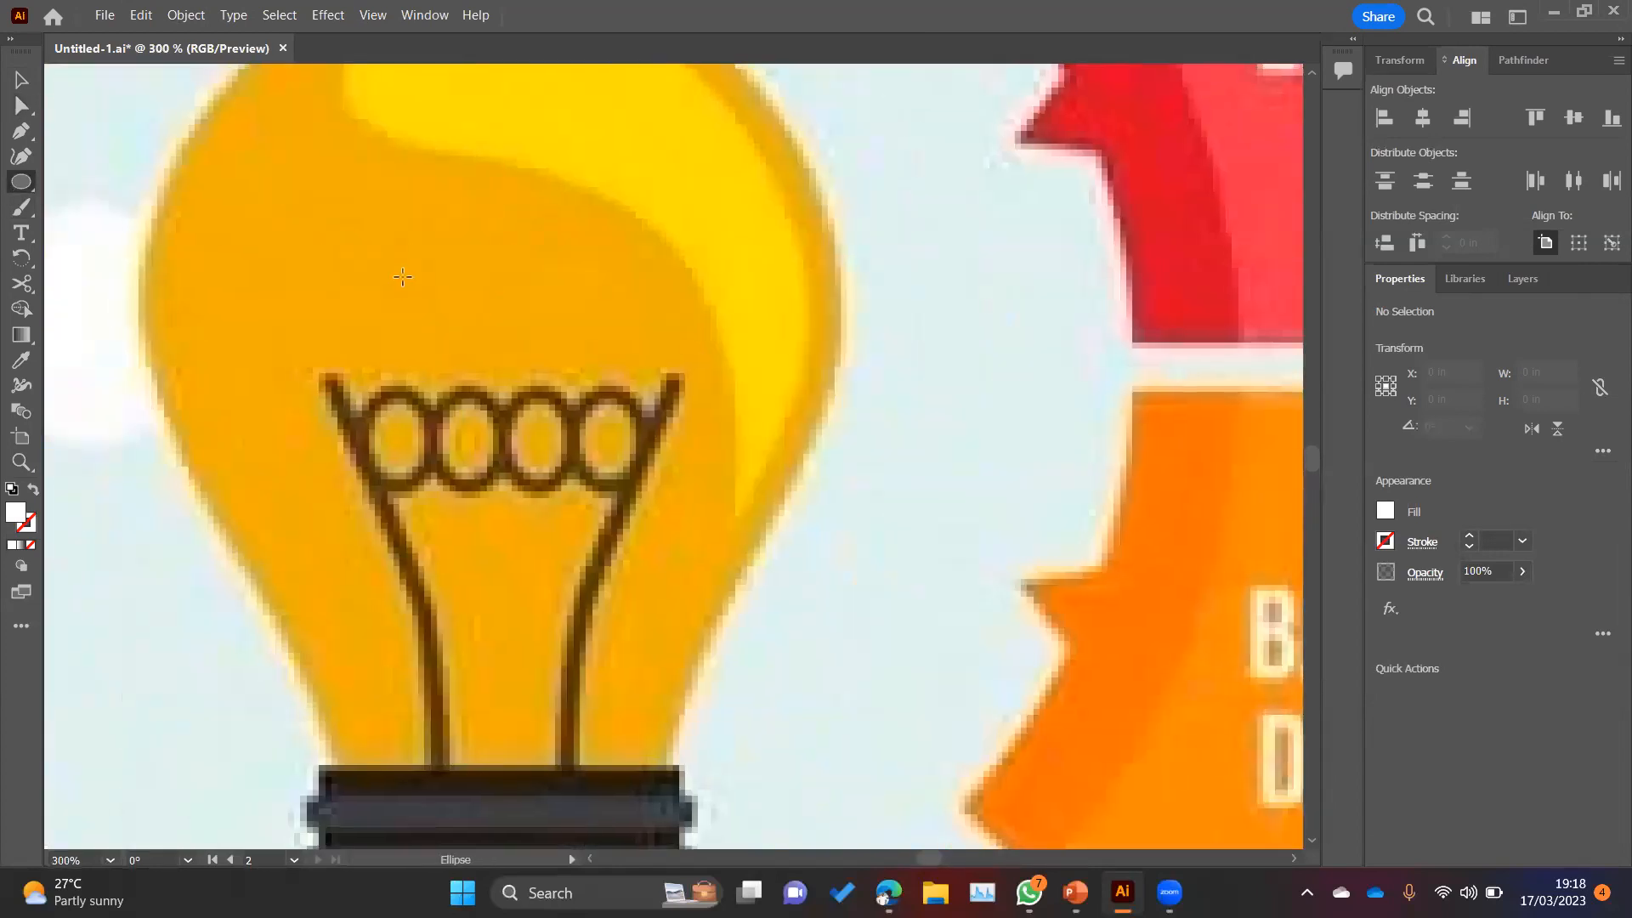
{"action": "left_click_drag", "start_coordinate": [390, 259], "coordinate": [439, 328]}
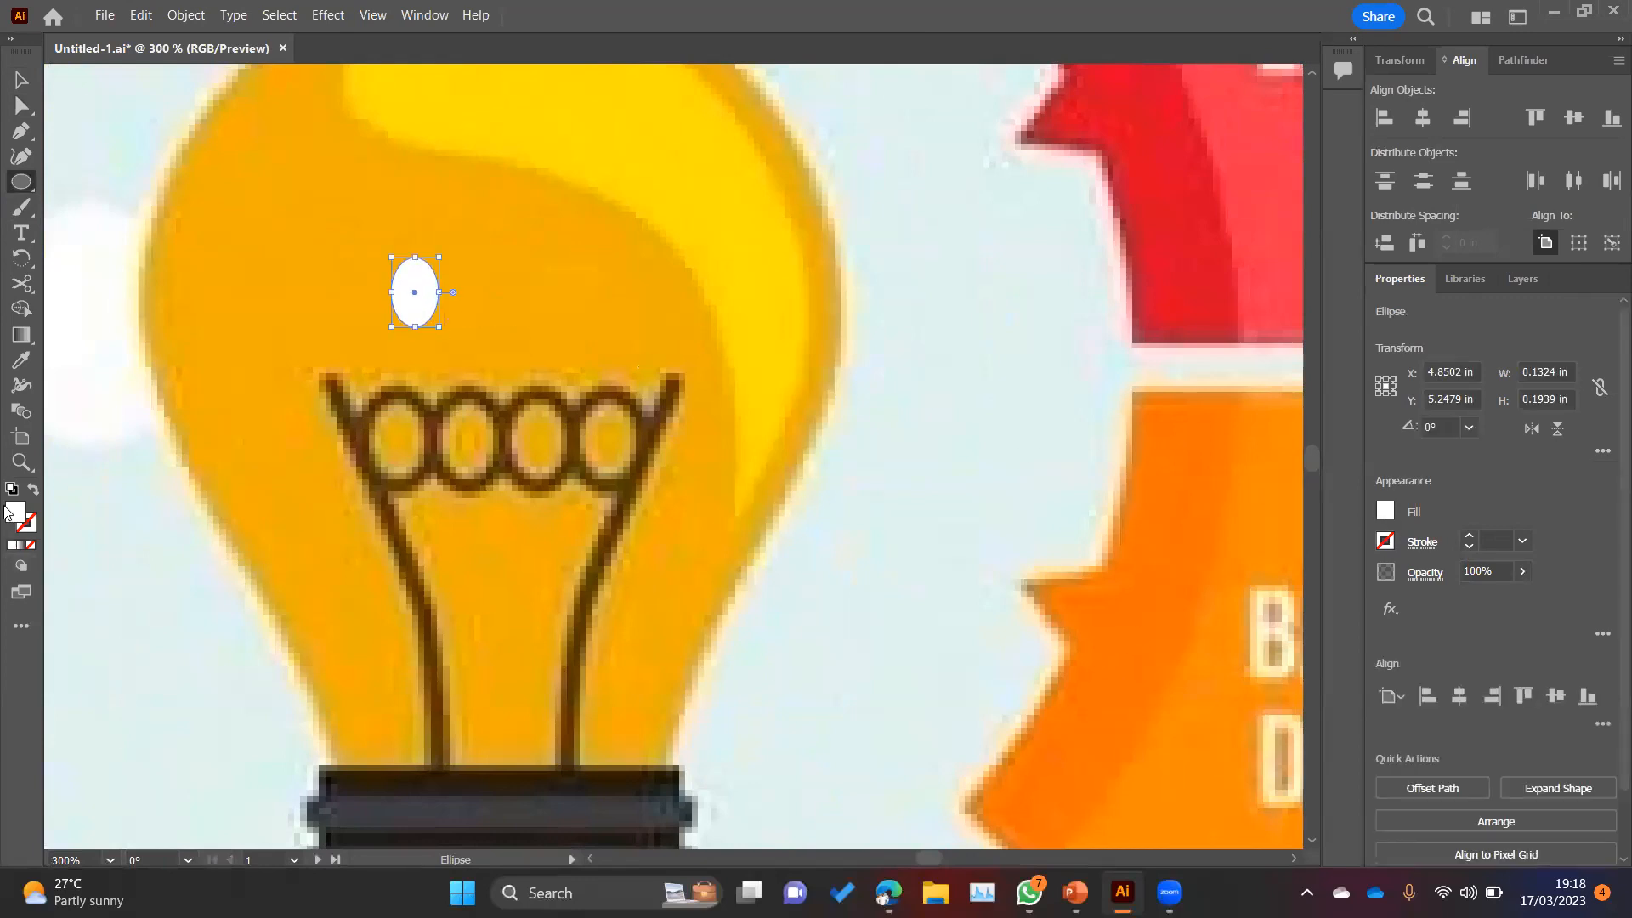
{"action": "left_click", "coordinate": [33, 489]}
{"action": "key", "text": "i"}
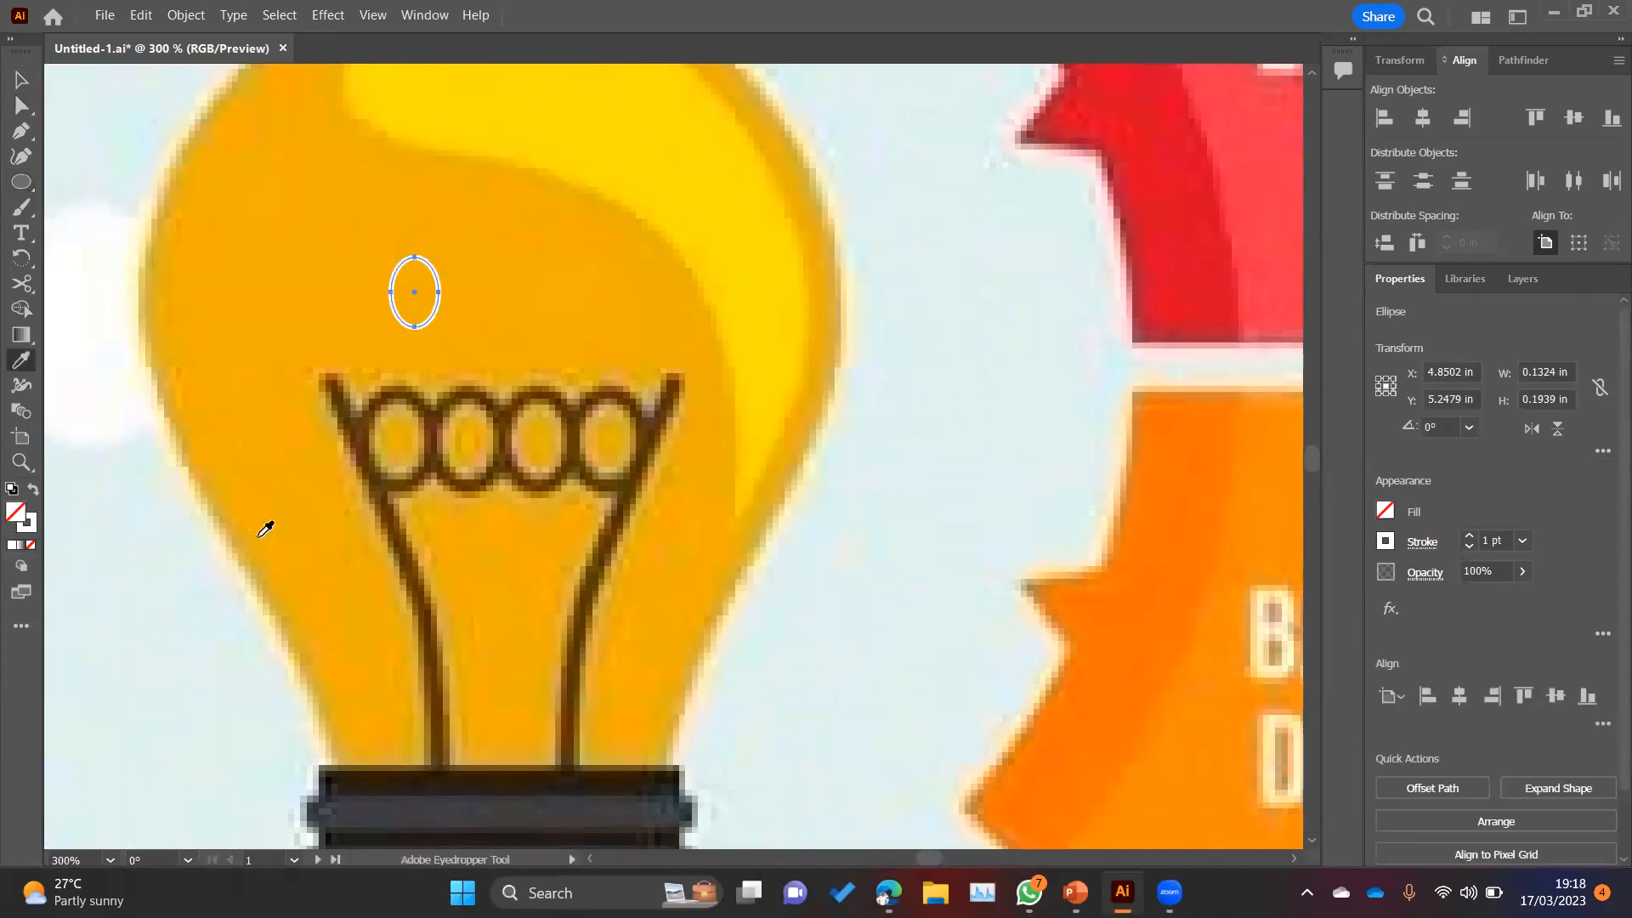
{"action": "left_click", "coordinate": [377, 404]}
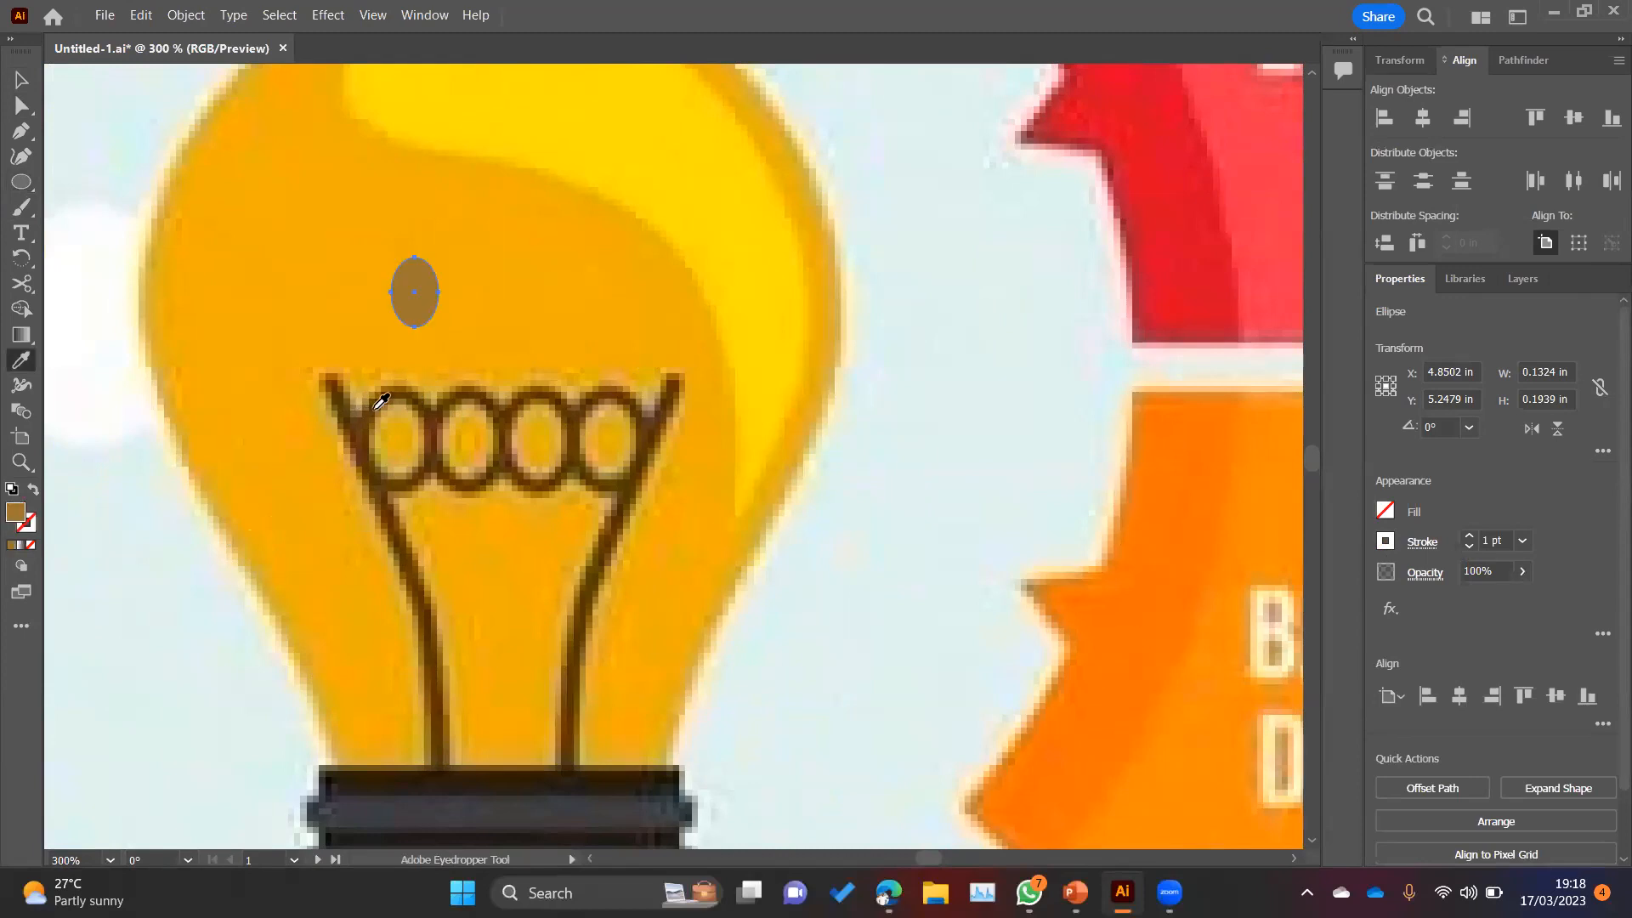
{"action": "key", "text": "v"}
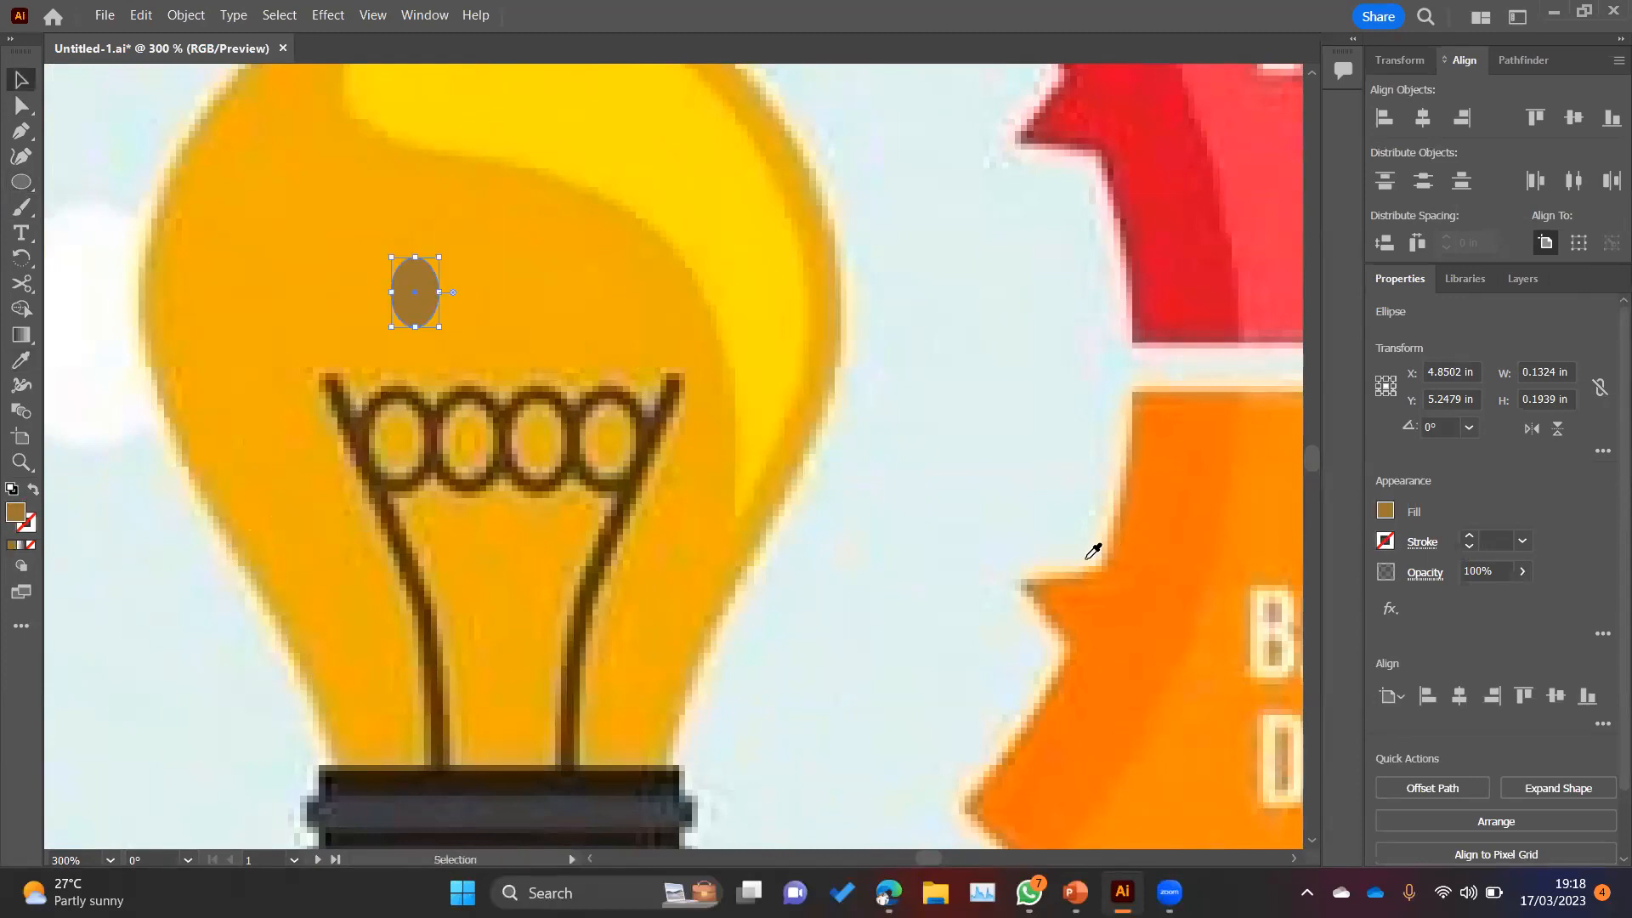
Step: Turn the ellipse's brown fill into an outline with no fill and set the stroke colour to the darker brown 725424
{"action": "left_click", "coordinate": [33, 489]}
{"action": "double_click", "coordinate": [30, 524]}
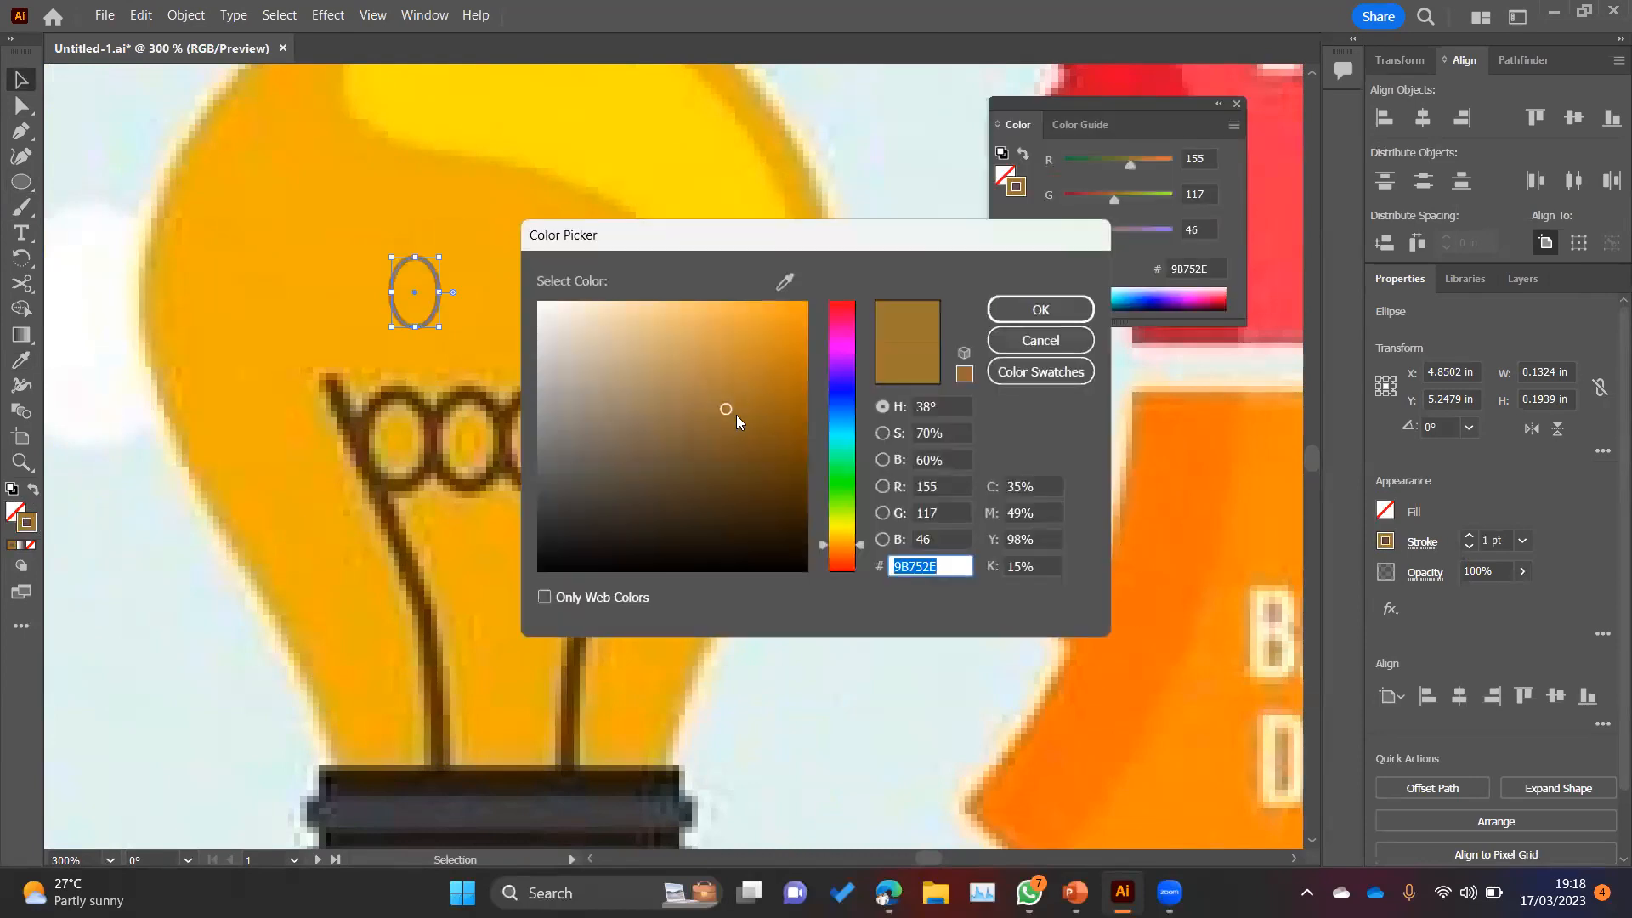
{"action": "type", "text": "725424"}
{"action": "left_click", "coordinate": [1040, 310]}
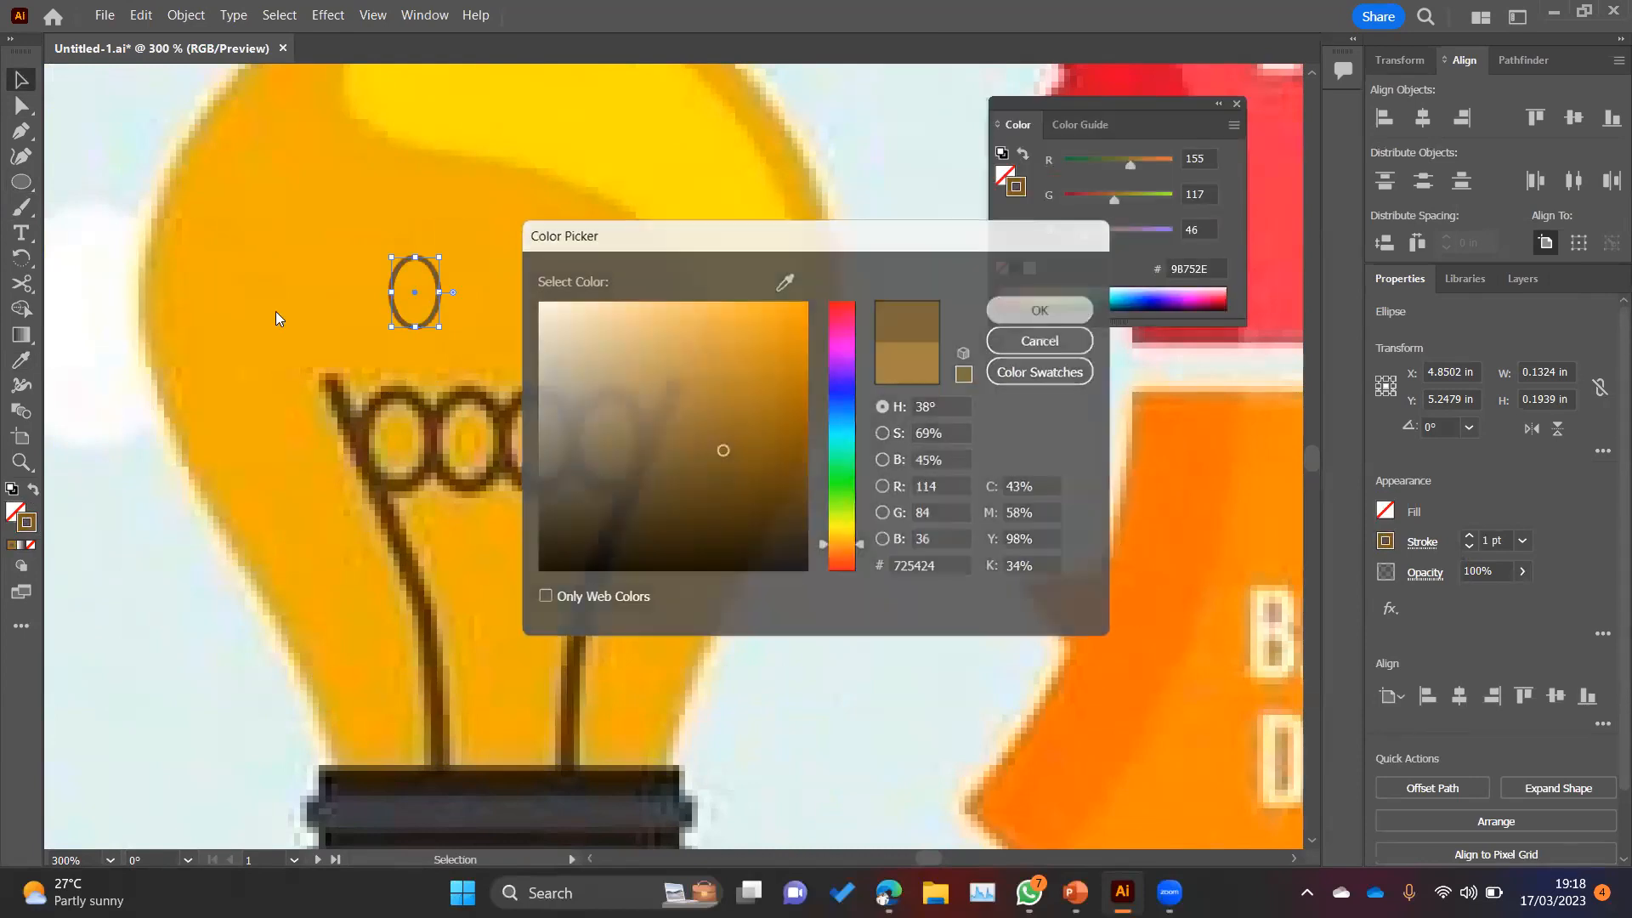
Step: Enlarge the ellipse outline to about 0.16 by 0.27 in and fit it over the reference filament's first loop
{"action": "left_click", "coordinate": [20, 81]}
{"action": "left_click_drag", "start_coordinate": [418, 332], "coordinate": [418, 473]}
{"action": "key", "text": "Left"}
{"action": "key", "text": "Left"}
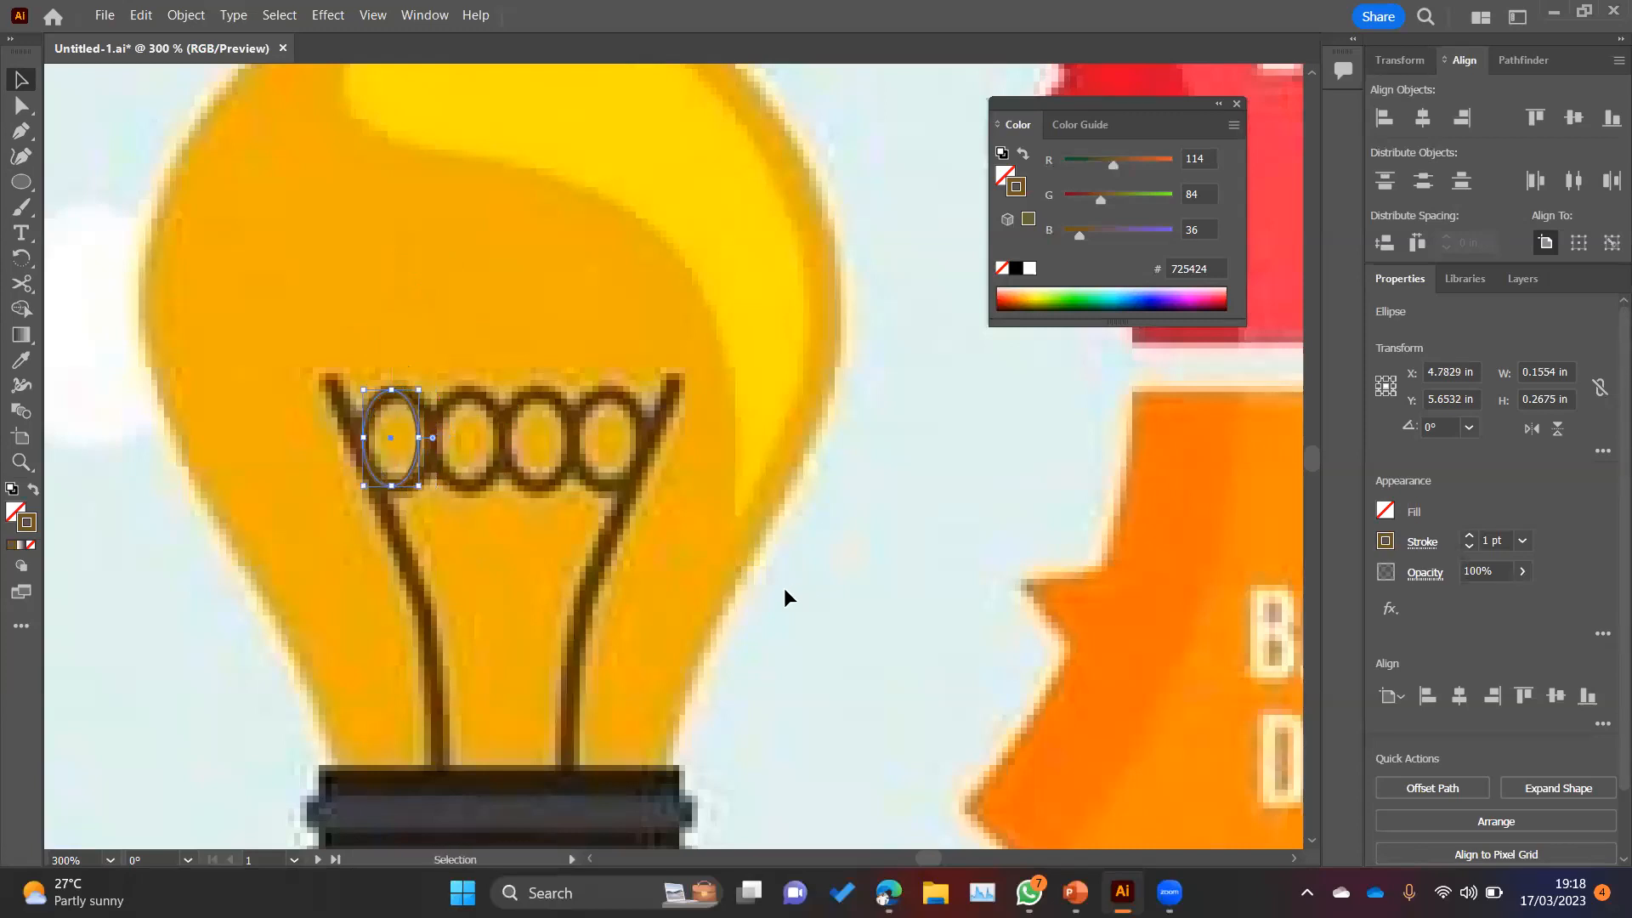
{"action": "key", "text": "Right"}
Step: Set the ellipse's stroke weight to 2 pt and duplicate it sideways into a row of four overlapping filament loops
{"action": "left_click", "coordinate": [1469, 537]}
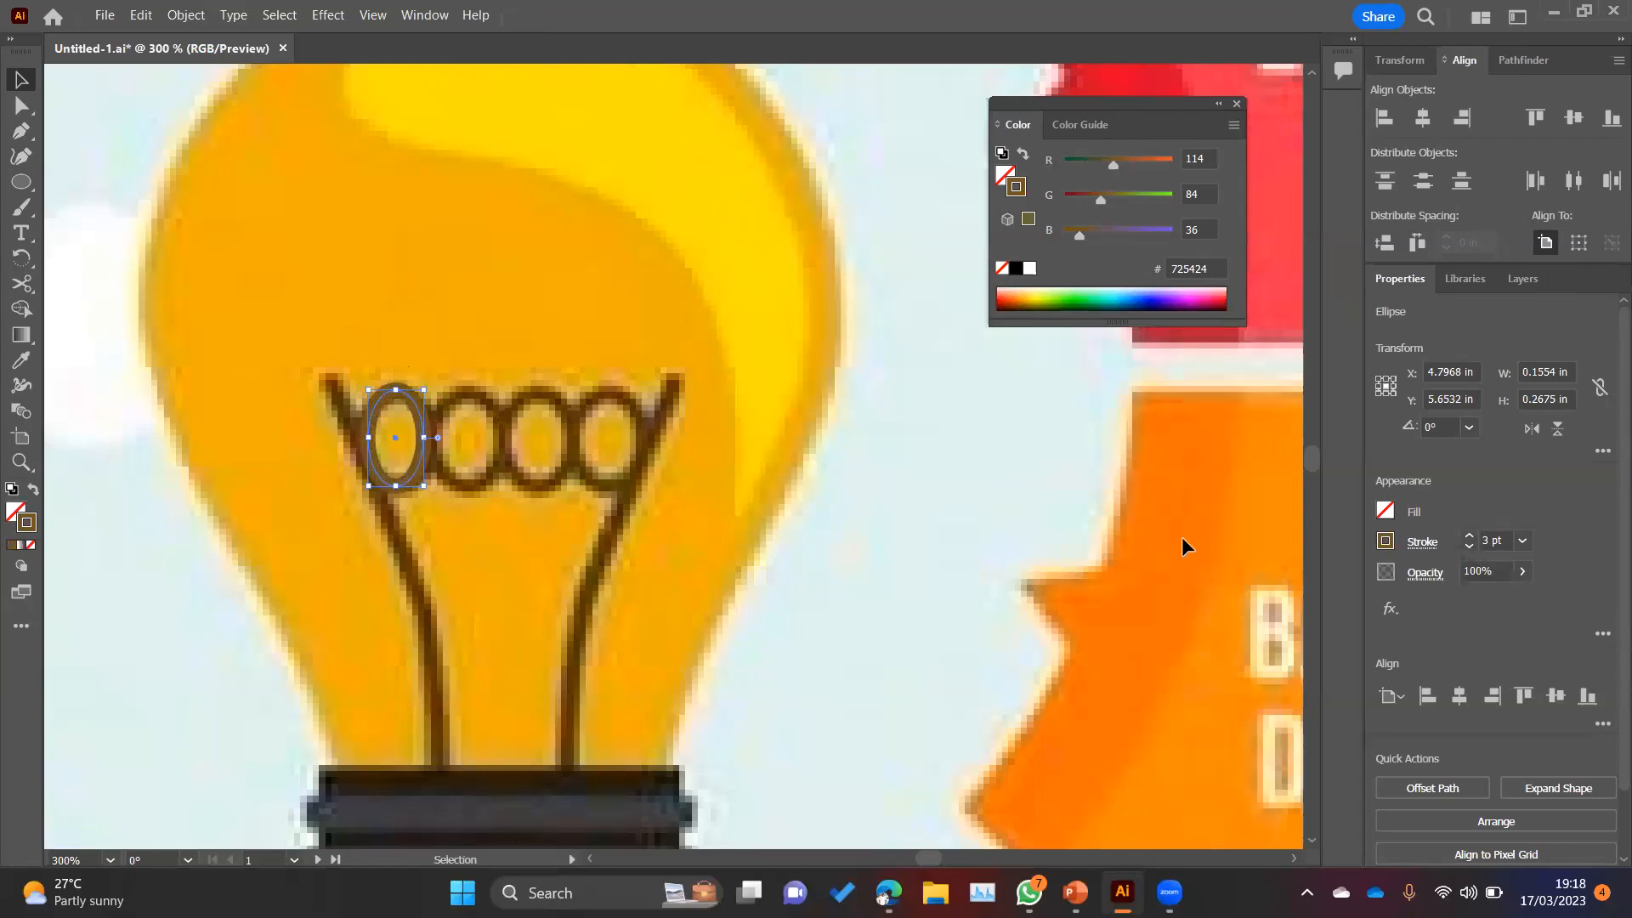
{"action": "left_click_drag", "start_coordinate": [416, 415], "coordinate": [480, 417]}
{"action": "left_click_drag", "start_coordinate": [480, 418], "coordinate": [612, 434]}
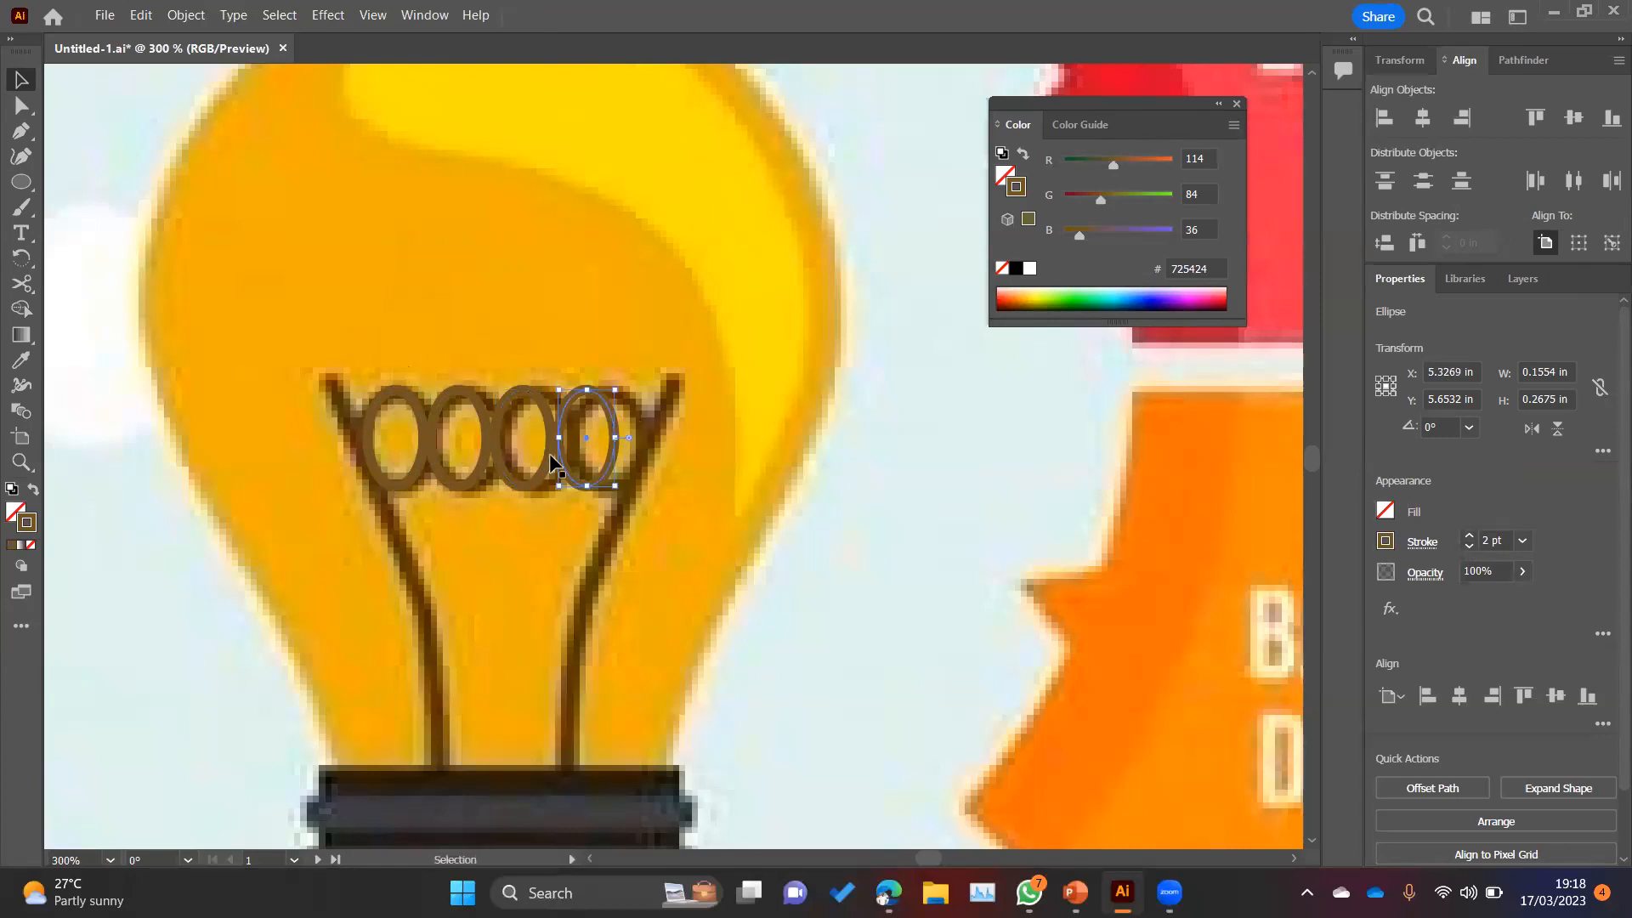
Step: Move all four filament loops together from the reference image onto the middle of the redrawn bulb on the second artboard
{"action": "left_click", "coordinate": [569, 461], "text": "shift"}
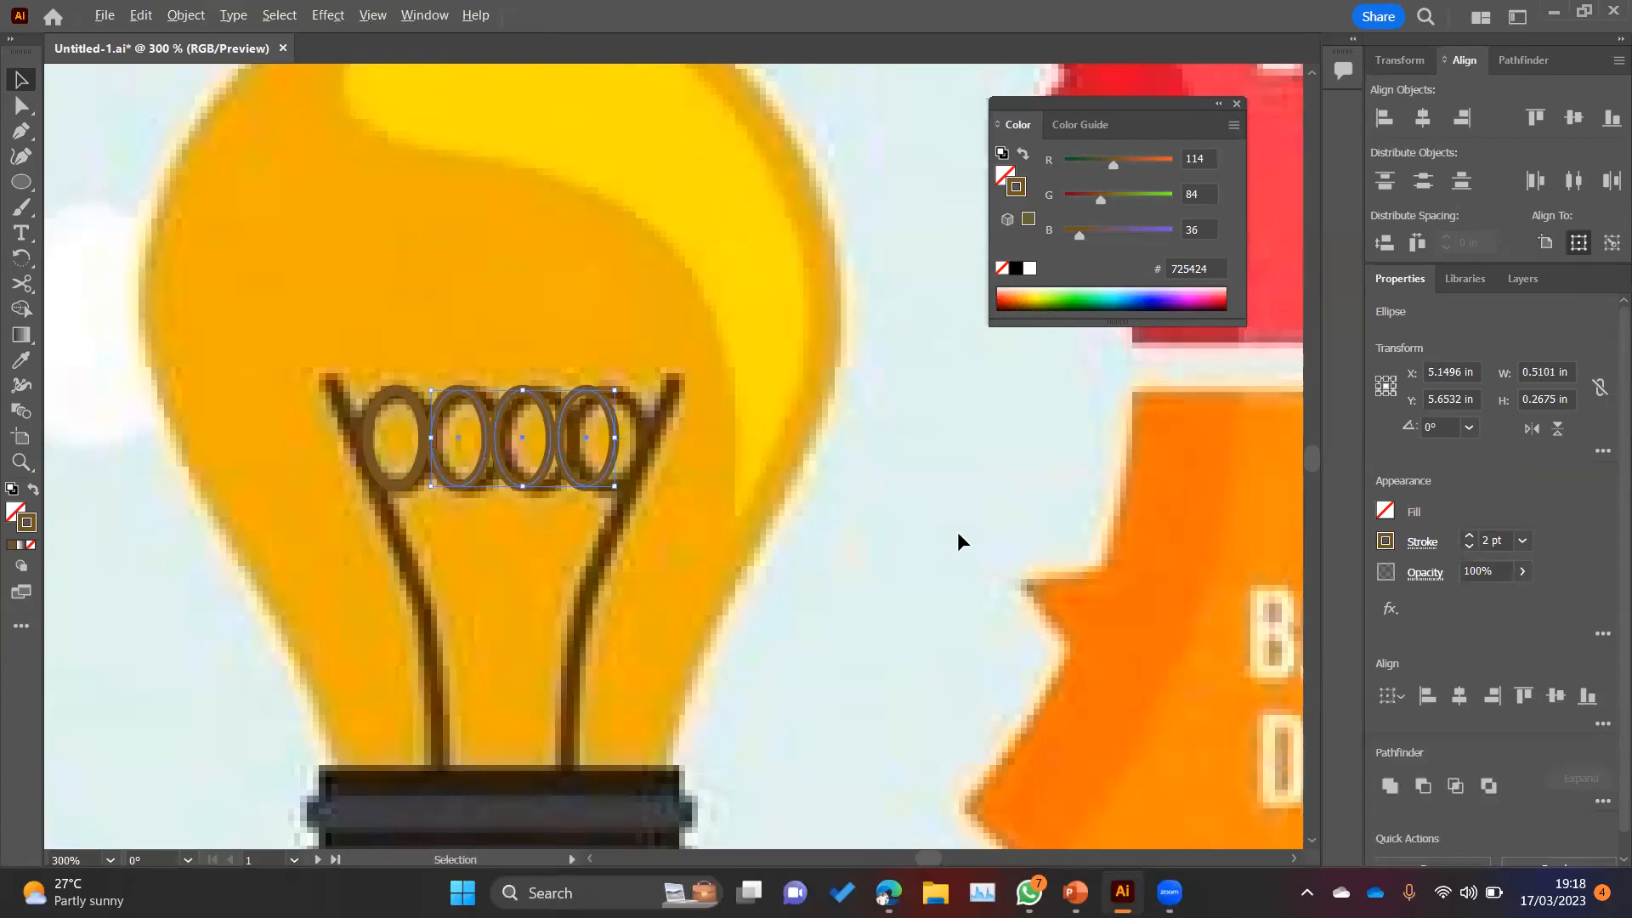
{"action": "key", "text": "ctrl+1"}
{"action": "scroll", "coordinate": [860, 497], "scroll_direction": "down", "scroll_amount": 3}
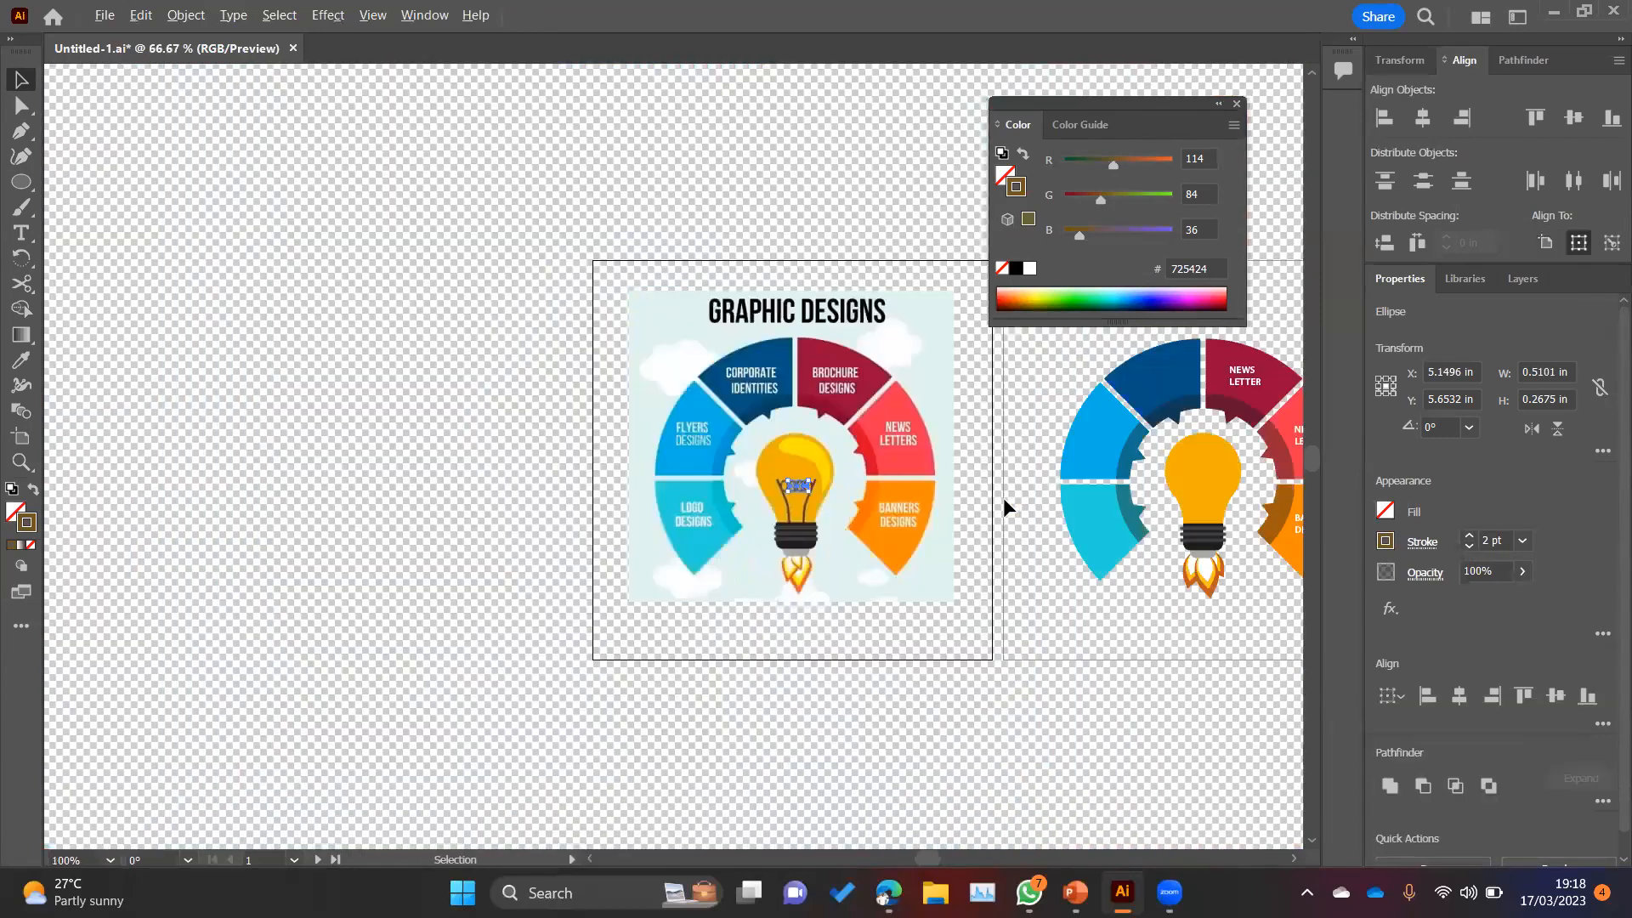
{"action": "scroll", "coordinate": [544, 494], "scroll_direction": "up", "scroll_amount": 1}
{"action": "scroll", "coordinate": [539, 495], "scroll_direction": "up", "scroll_amount": 2}
{"action": "left_click", "coordinate": [475, 487], "text": "shift"}
{"action": "key", "text": "space"}
{"action": "scroll", "coordinate": [922, 609], "scroll_direction": "down", "scroll_amount": 4}
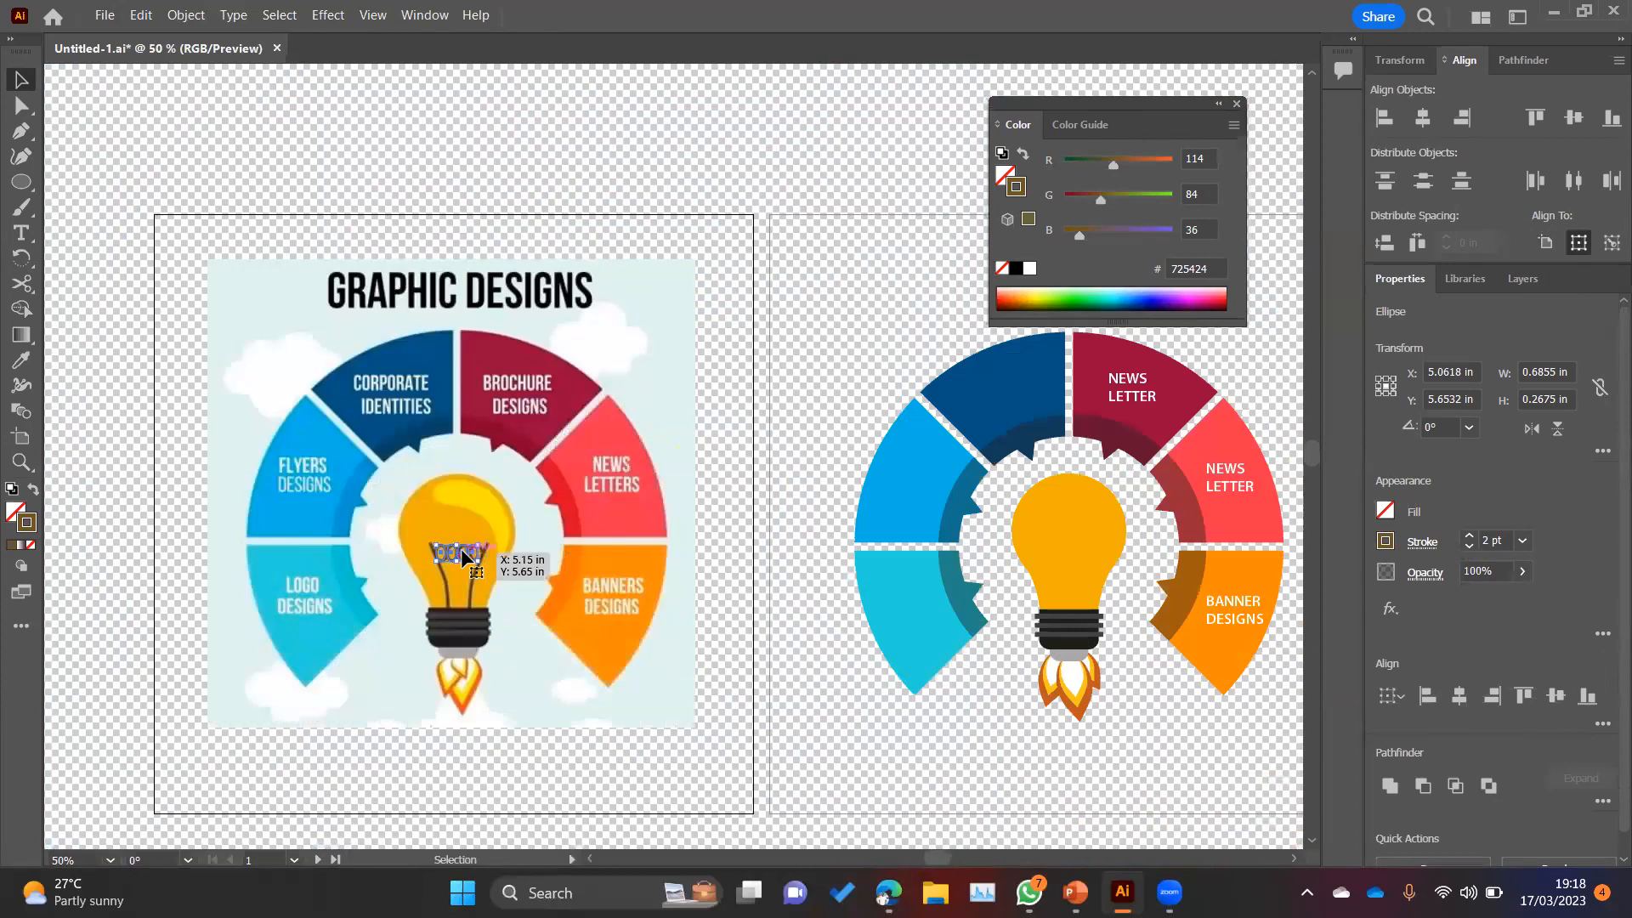
{"action": "left_click_drag", "start_coordinate": [495, 551], "coordinate": [1113, 550]}
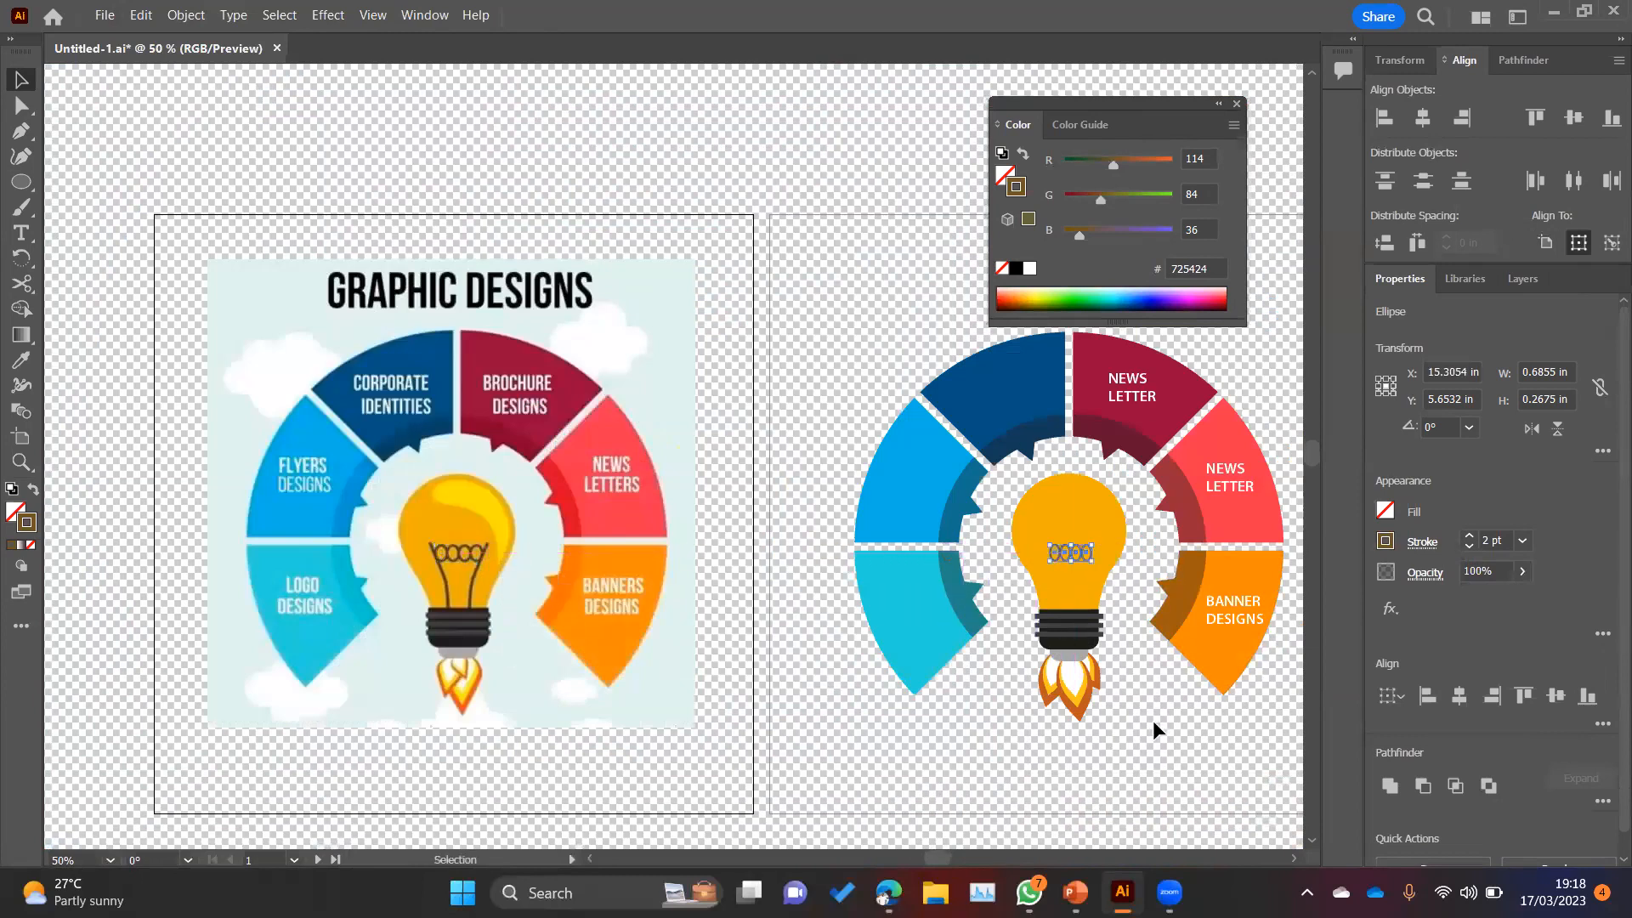
{"action": "left_click", "coordinate": [1153, 721]}
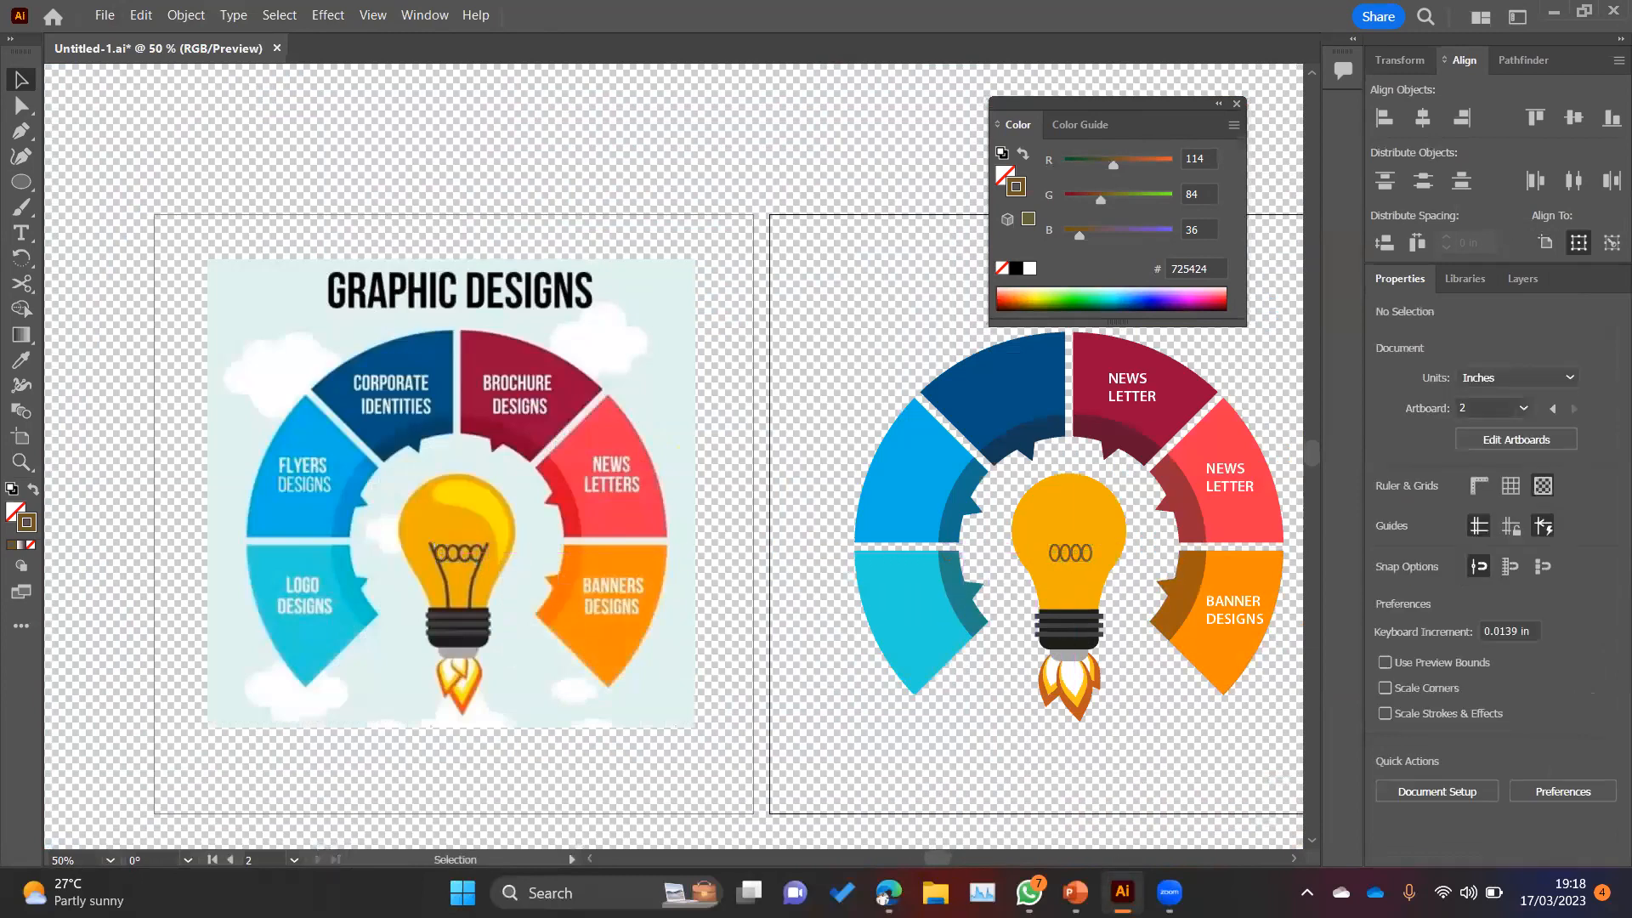
{"action": "mouse_move", "coordinate": [1169, 892]}
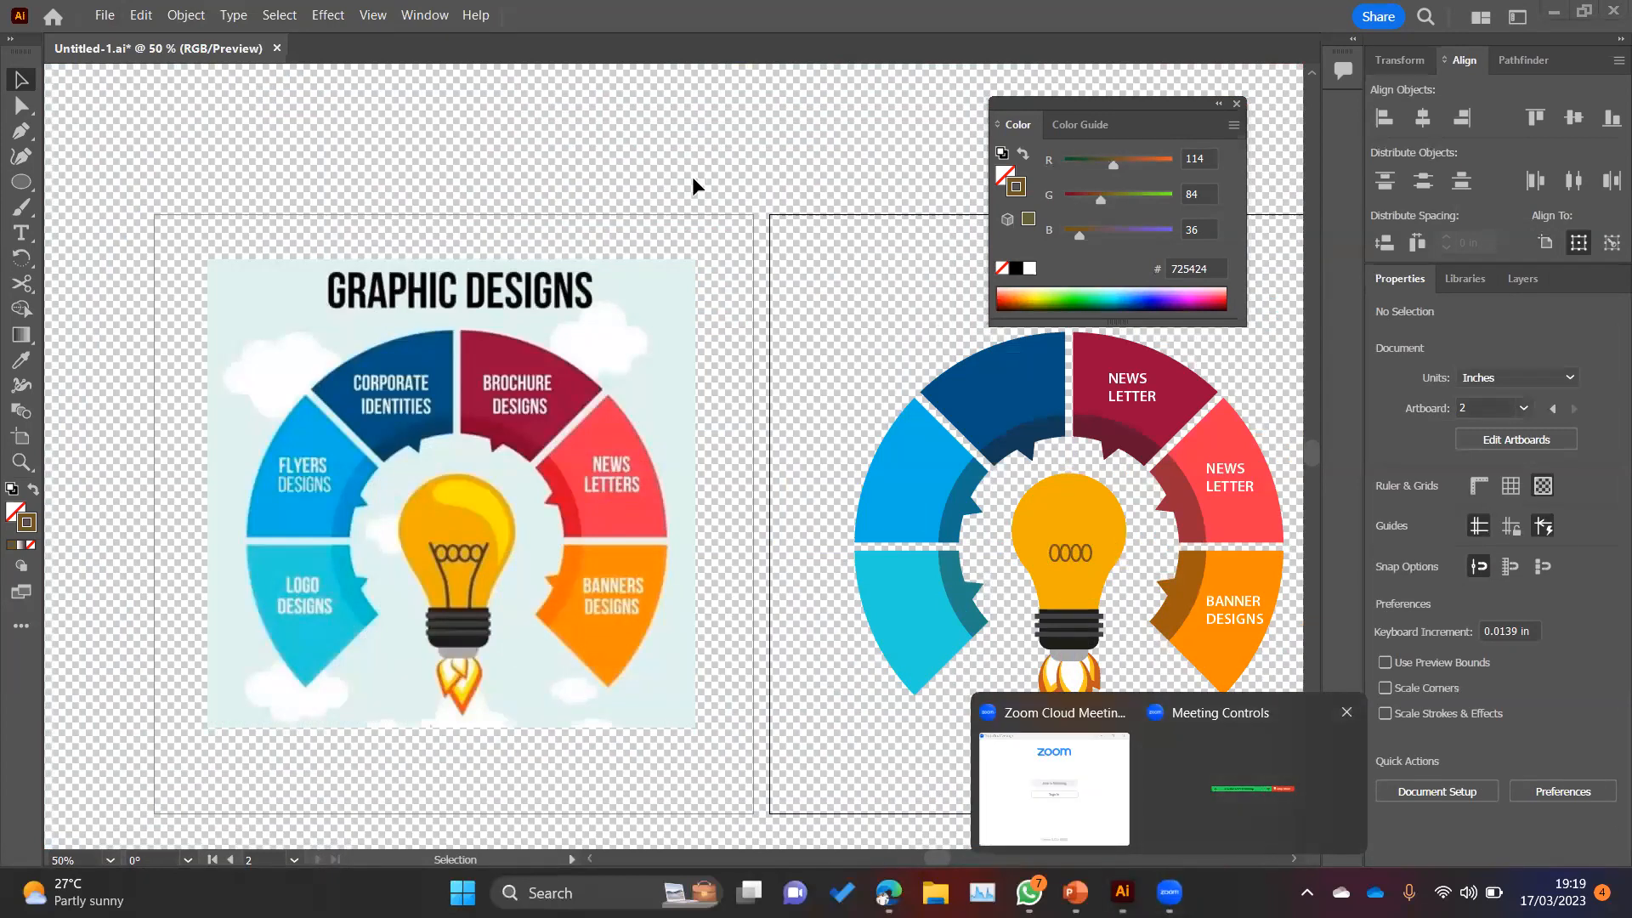